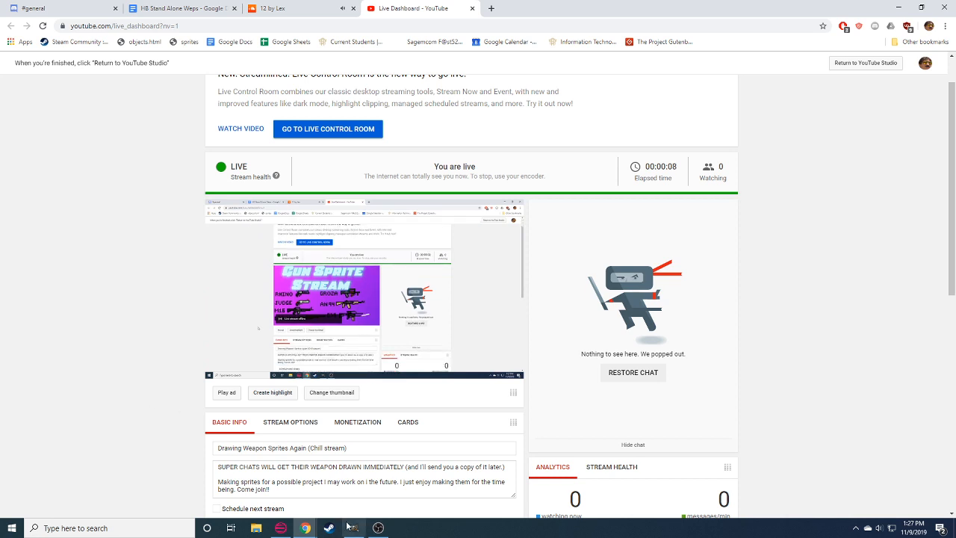
Switch to the WeaponsArchive image in GIMP and bring up the popped-out YouTube live chat beside it.
{"action": "left_click", "coordinate": [379, 529]}
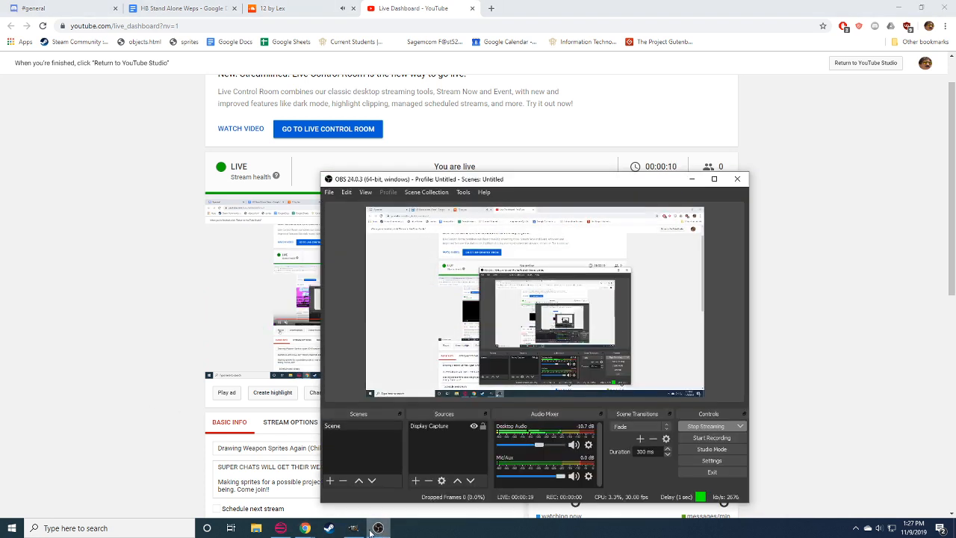
{"action": "left_click", "coordinate": [371, 532]}
{"action": "left_click", "coordinate": [354, 528]}
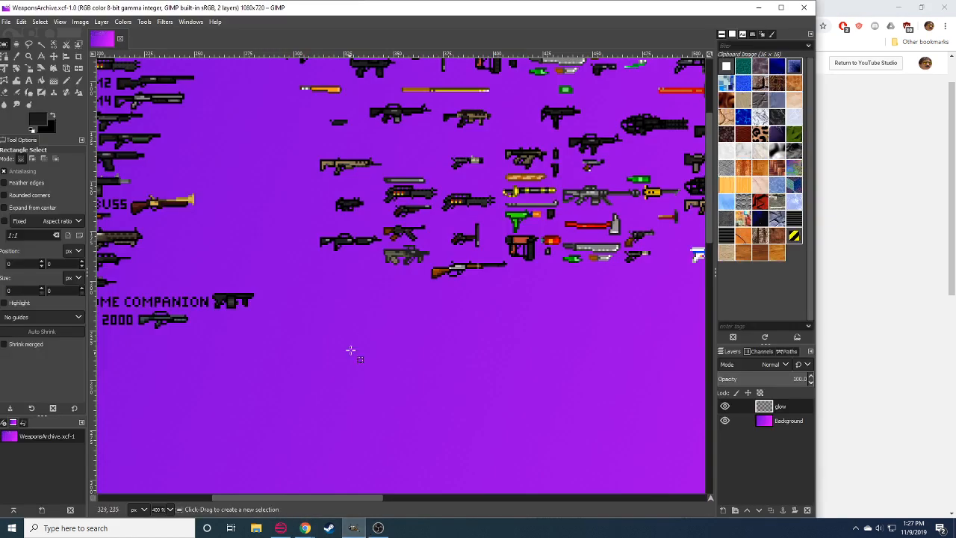
{"action": "mouse_move", "coordinate": [306, 528]}
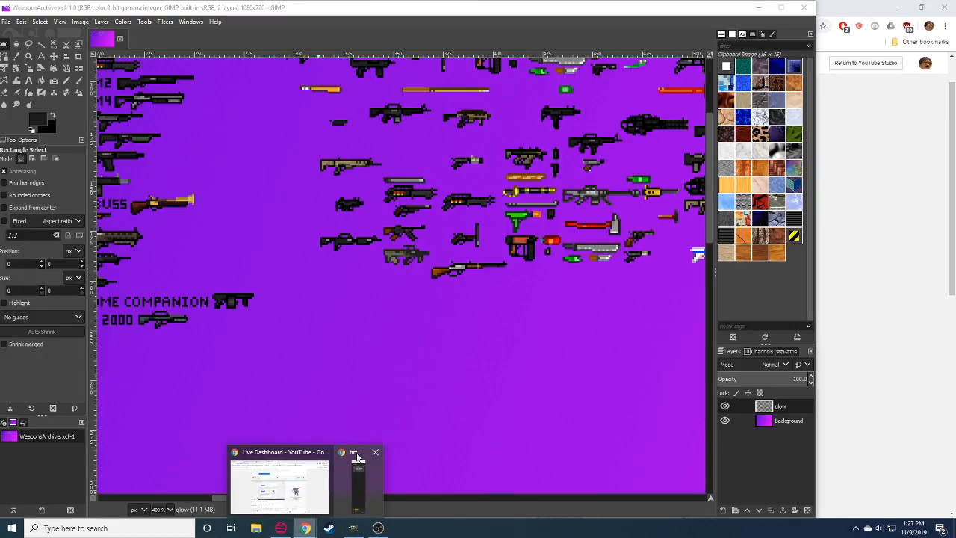
{"action": "left_click", "coordinate": [356, 478]}
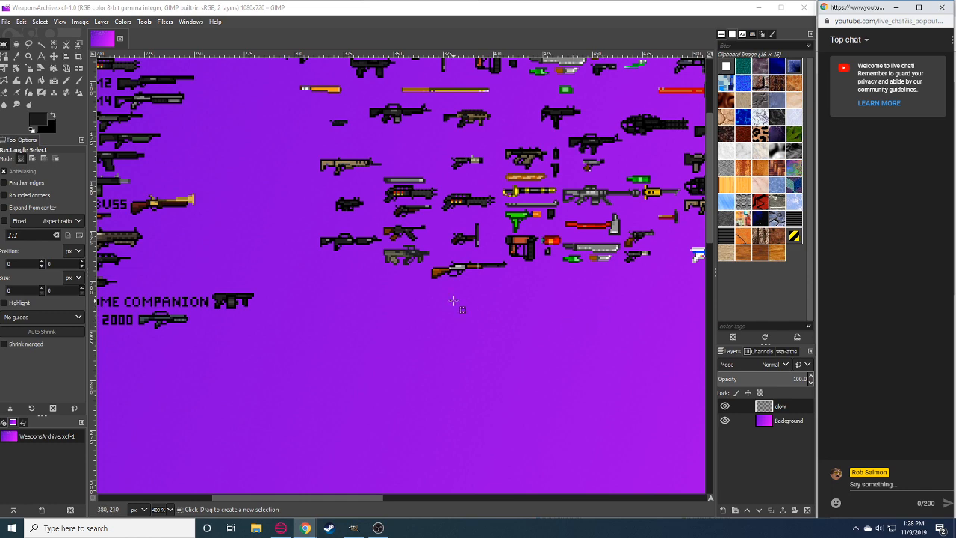
Check the sniper list in the HB Stand Alone Weps document in Chrome and search Google Images for "remington 700 express" in a new tab.
{"action": "mouse_move", "coordinate": [304, 528]}
{"action": "left_click", "coordinate": [279, 482]}
{"action": "left_click", "coordinate": [176, 8]}
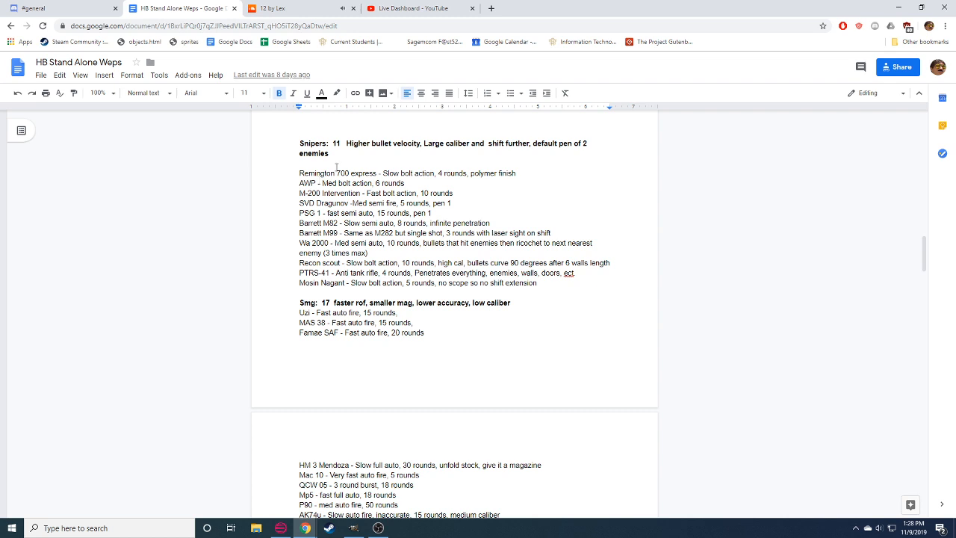
{"action": "left_click", "coordinate": [490, 8]}
{"action": "type", "text": "re"}
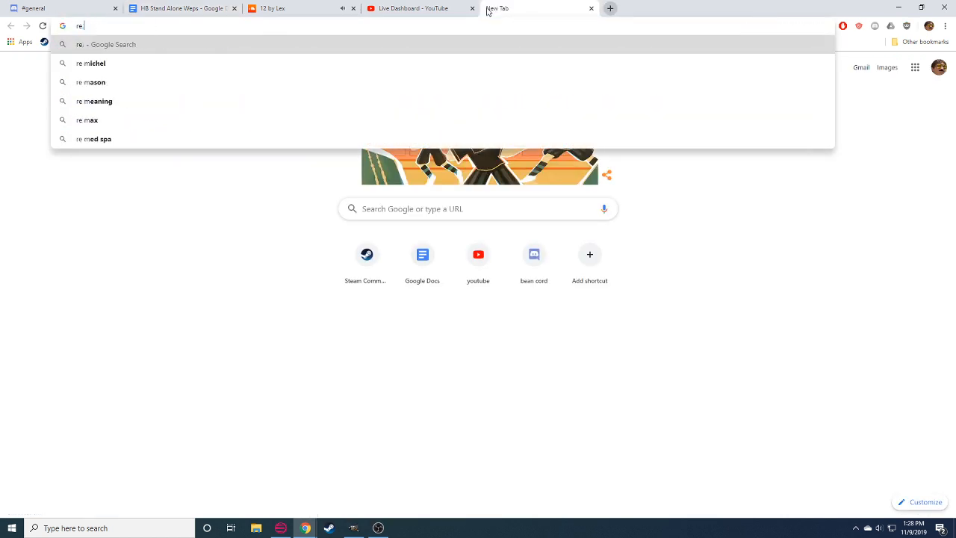
{"action": "type", "text": "mingto"}
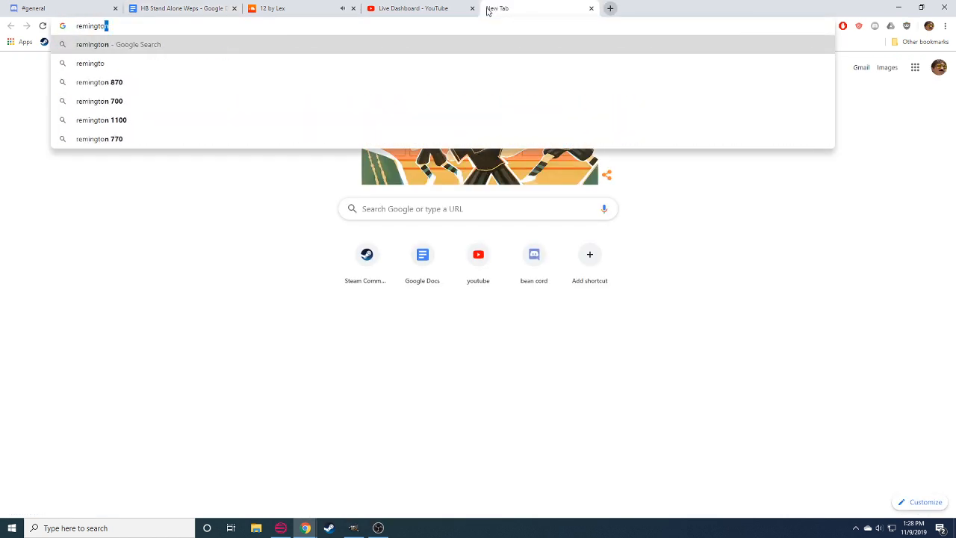
{"action": "type", "text": "n 7"}
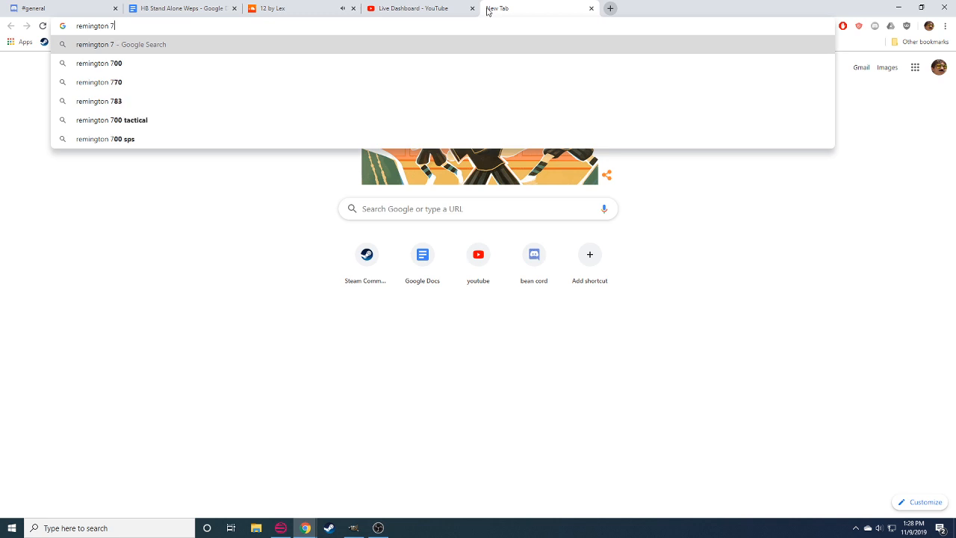
{"action": "type", "text": "00 es"}
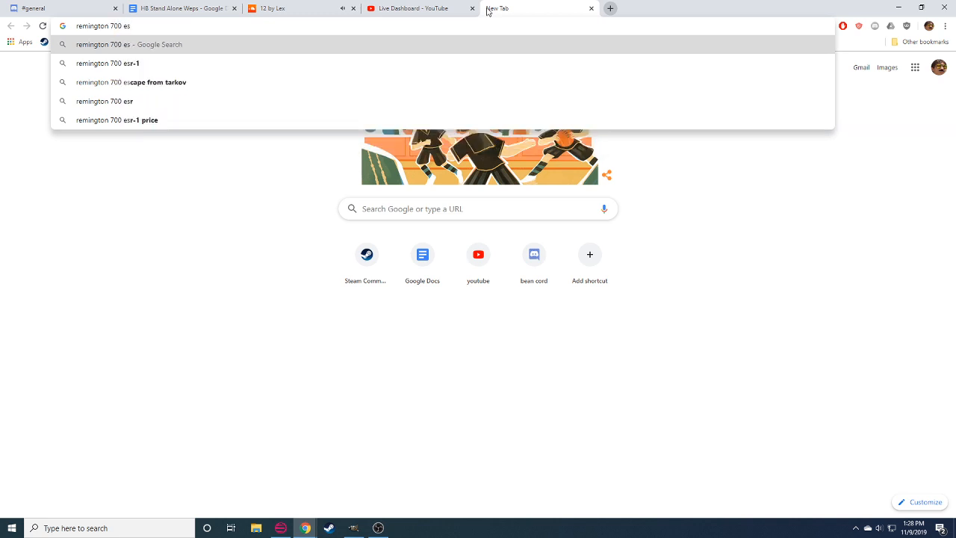
{"action": "key", "text": "BackSpace"}
{"action": "type", "text": "x"}
{"action": "left_click", "coordinate": [183, 120]}
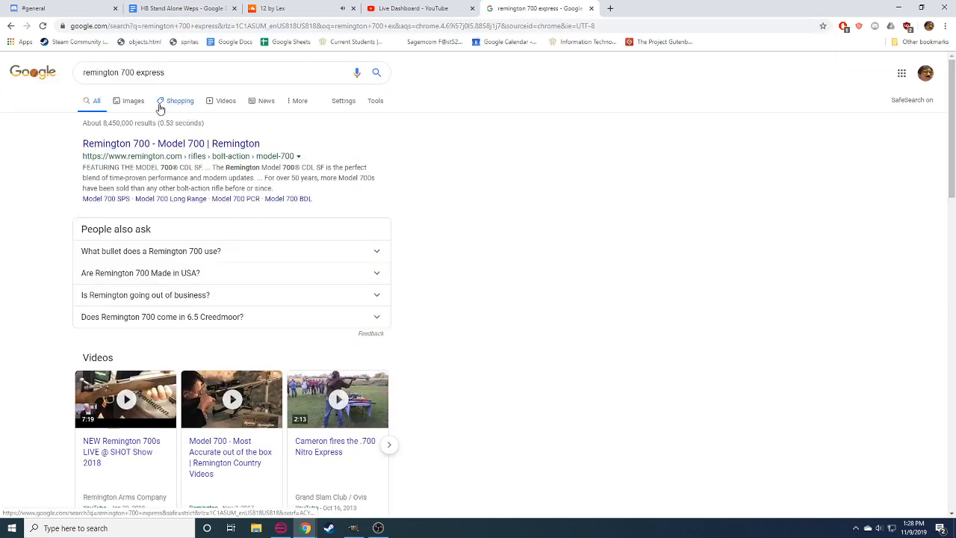
{"action": "left_click", "coordinate": [133, 101]}
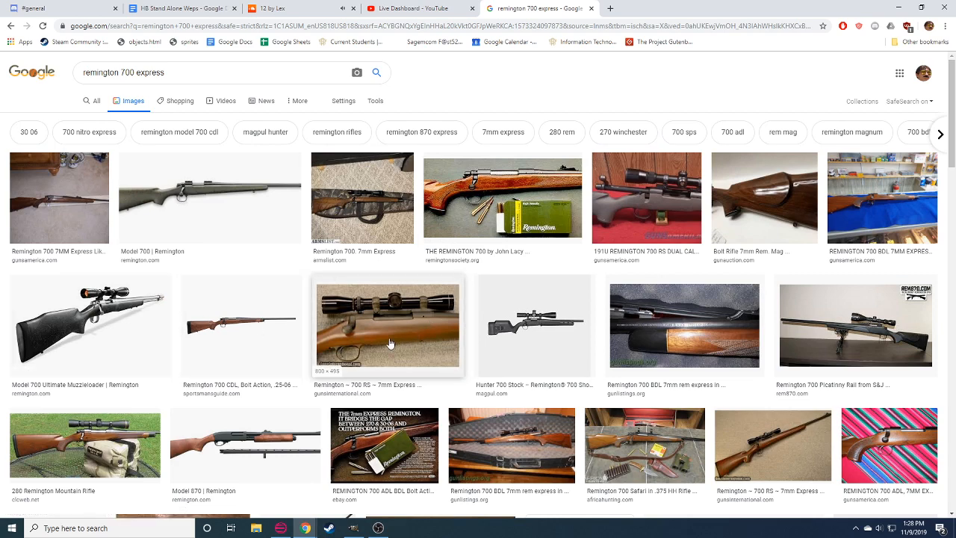
Look through the image results for a suitable rifle reference, and shorten the image search to "remington 700".
{"action": "scroll", "coordinate": [389, 343], "scroll_direction": "down", "scroll_amount": 1}
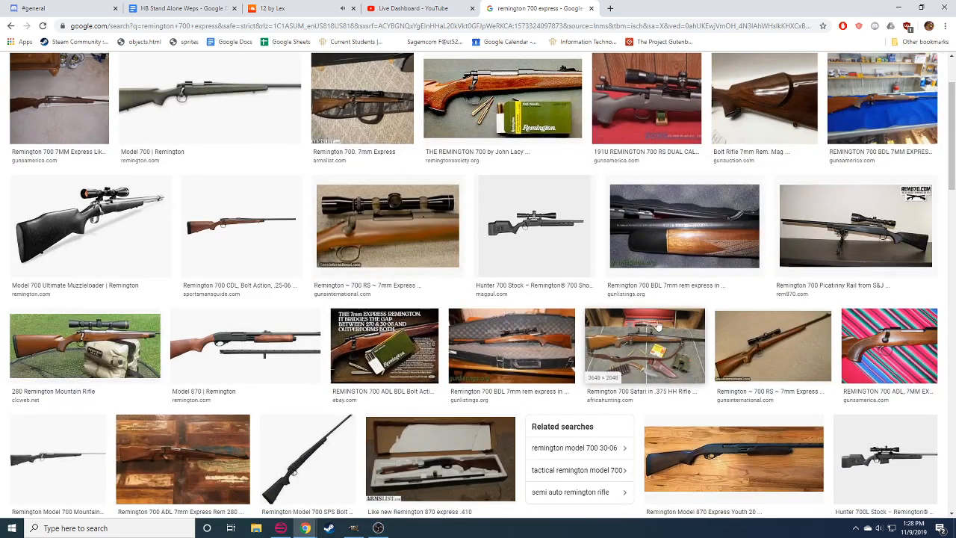
{"action": "scroll", "coordinate": [698, 323], "scroll_direction": "down", "scroll_amount": 1}
{"action": "scroll", "coordinate": [747, 322], "scroll_direction": "down", "scroll_amount": 2}
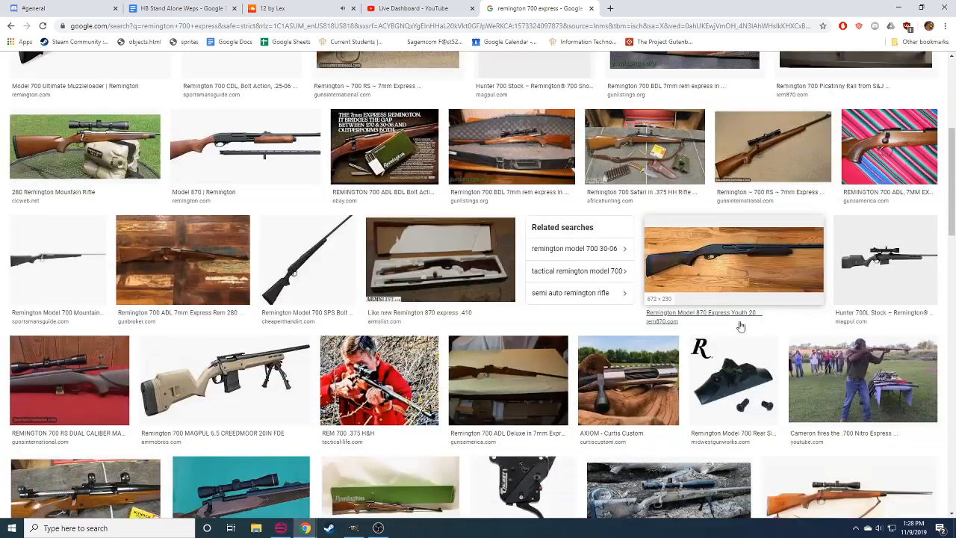
{"action": "scroll", "coordinate": [726, 337], "scroll_direction": "down", "scroll_amount": 2}
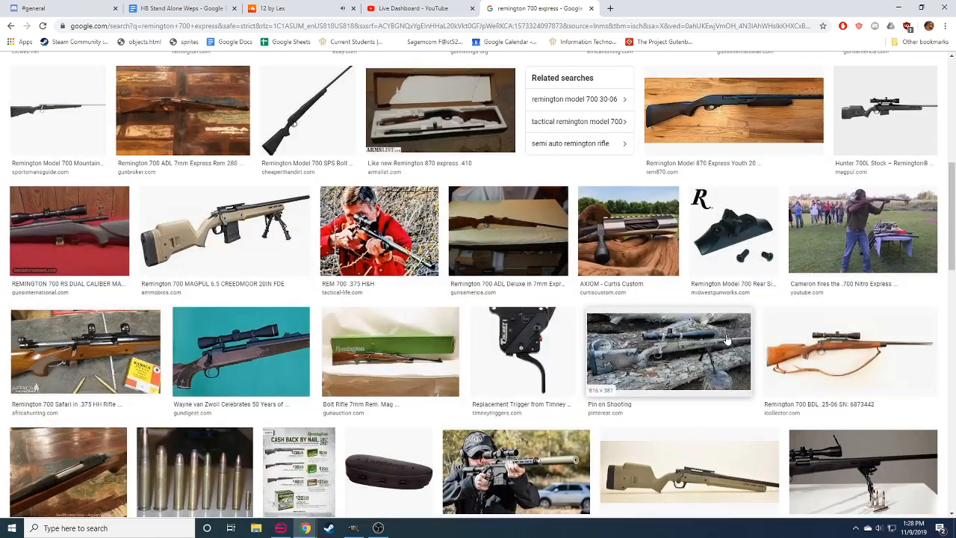
{"action": "scroll", "coordinate": [726, 340], "scroll_direction": "up", "scroll_amount": 8}
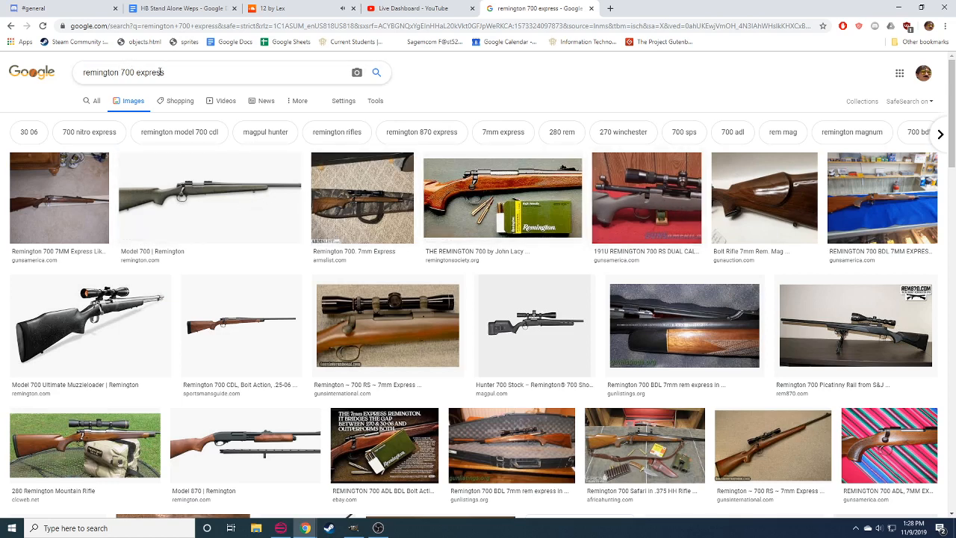
{"action": "key", "text": "Return"}
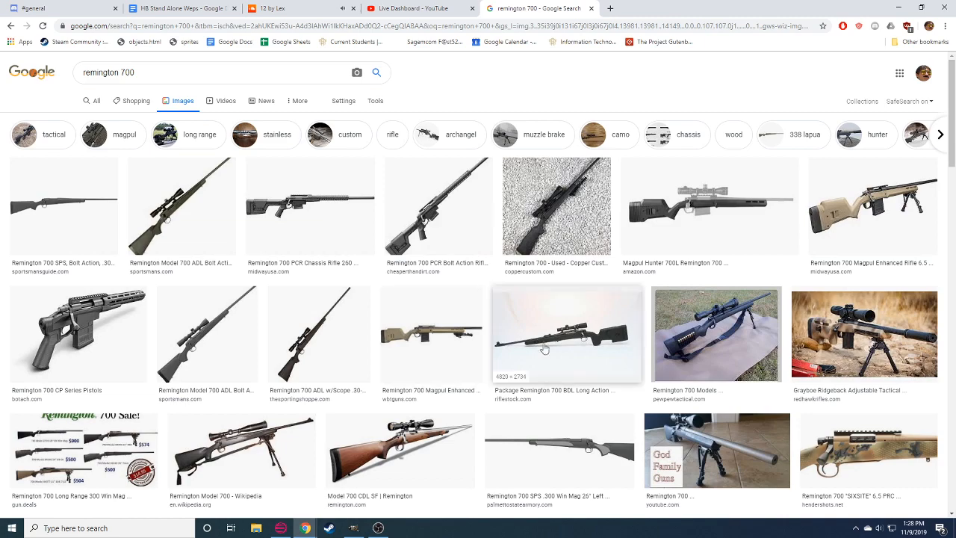
Find the side-view photo of the Remington 700 BDL 7MM REM MAG from Dury's Guns and copy the image.
{"action": "scroll", "coordinate": [553, 373], "scroll_direction": "down", "scroll_amount": 1}
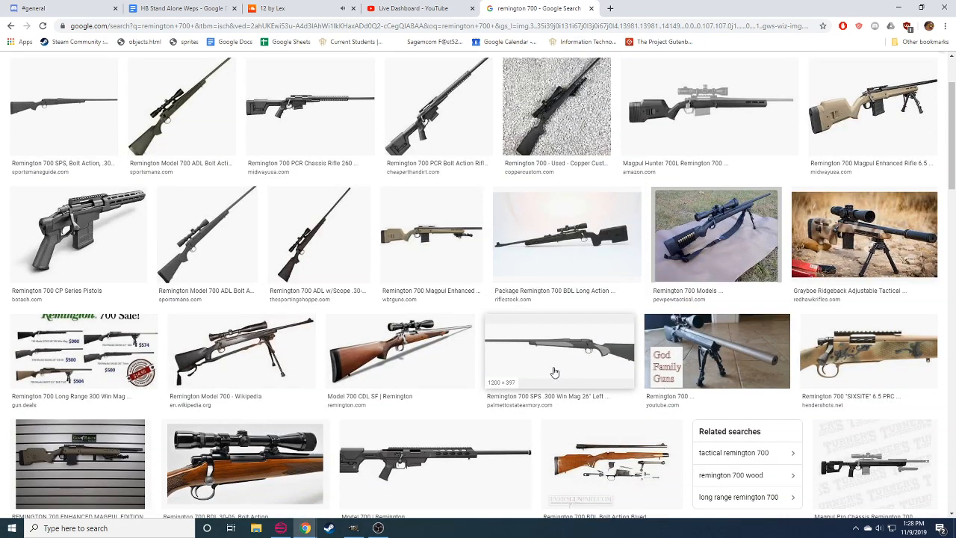
{"action": "scroll", "coordinate": [554, 372], "scroll_direction": "down", "scroll_amount": 2}
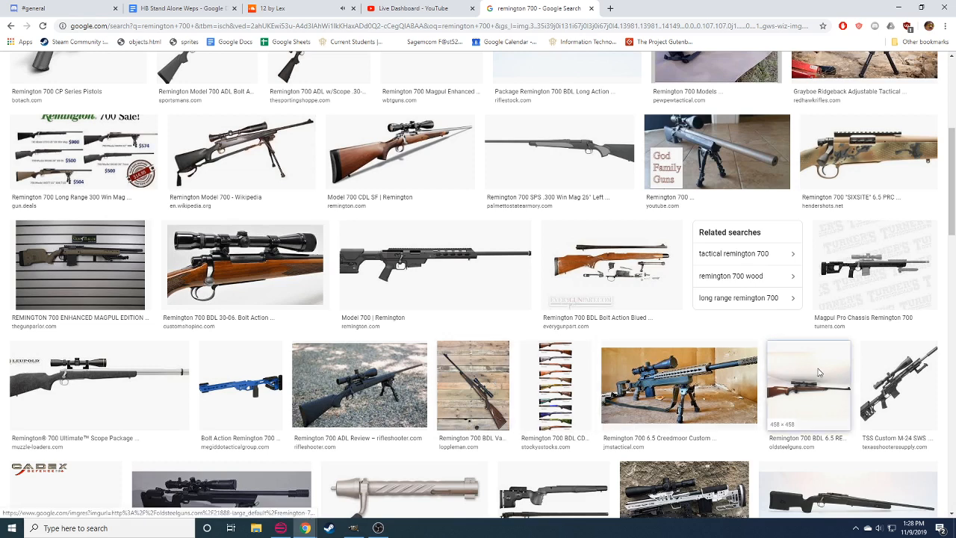
{"action": "left_click", "coordinate": [809, 385]}
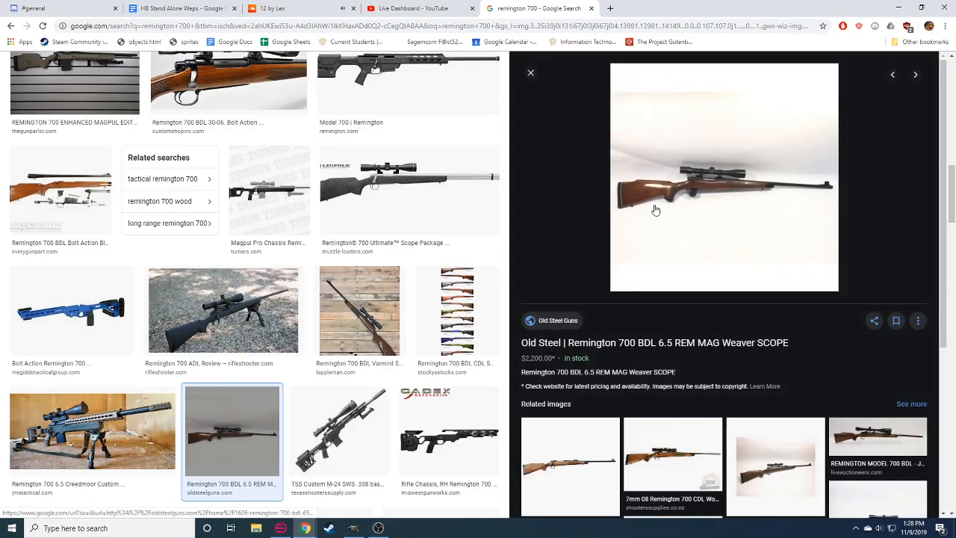
{"action": "scroll", "coordinate": [679, 224], "scroll_direction": "down", "scroll_amount": 3}
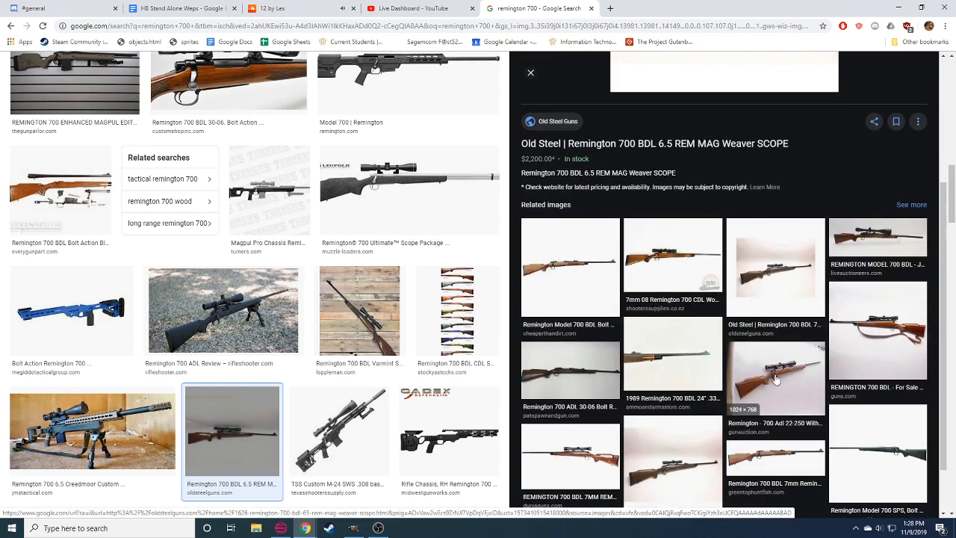
{"action": "scroll", "coordinate": [710, 399], "scroll_direction": "down", "scroll_amount": 1}
{"action": "left_click", "coordinate": [571, 385]}
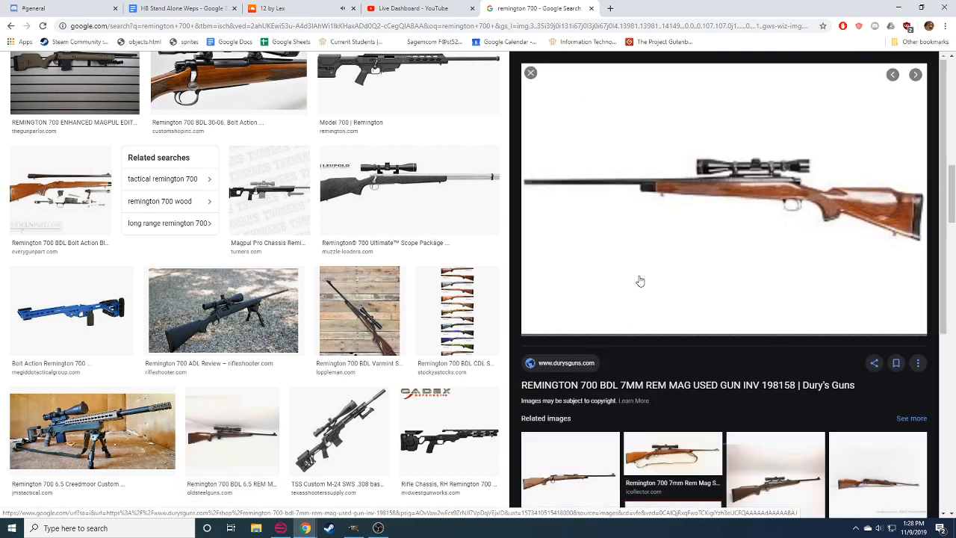
{"action": "right_click", "coordinate": [777, 196]}
{"action": "left_click", "coordinate": [826, 298]}
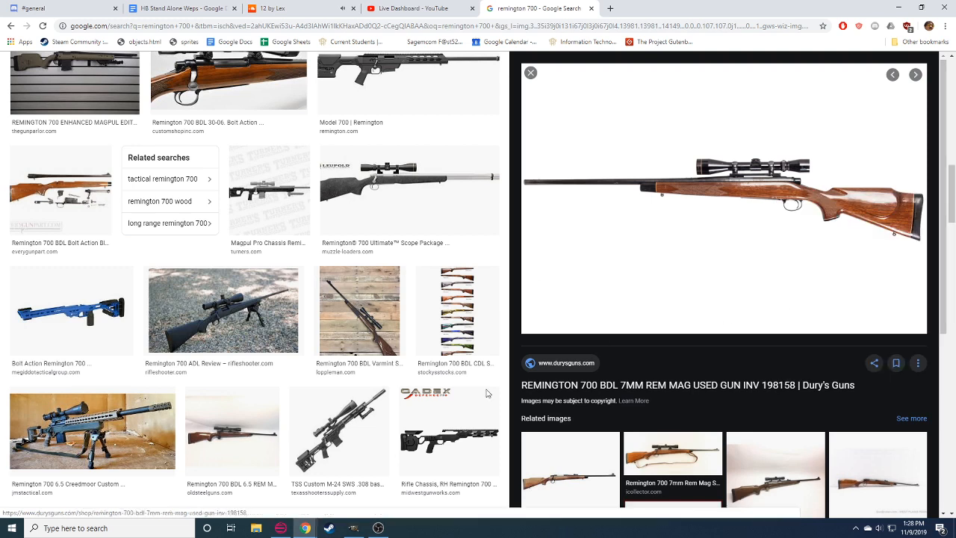
Return to the WeaponsArchive image in GIMP with the live chat beside it, showing the empty canvas area below the weapon sprites.
{"action": "left_click", "coordinate": [353, 528]}
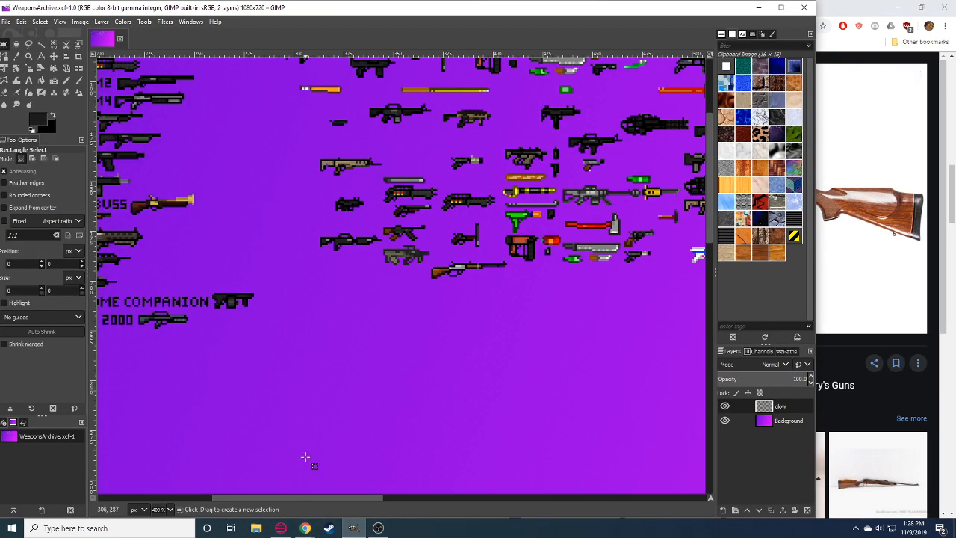
{"action": "mouse_move", "coordinate": [305, 528]}
{"action": "left_click", "coordinate": [357, 478]}
{"action": "scroll", "coordinate": [531, 321], "scroll_direction": "right", "scroll_amount": 3}
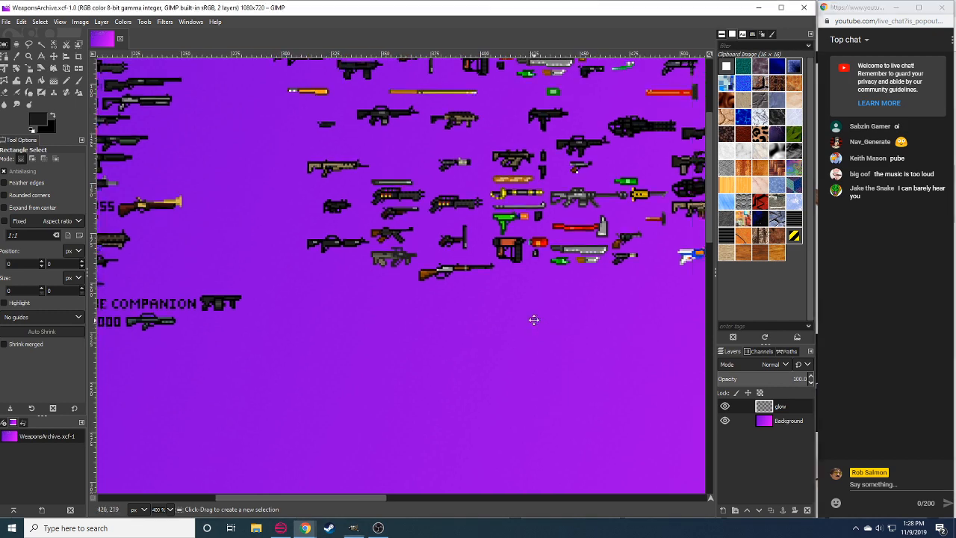
{"action": "scroll", "coordinate": [468, 314], "scroll_direction": "down", "scroll_amount": 5}
{"action": "scroll", "coordinate": [418, 284], "scroll_direction": "right", "scroll_amount": 2}
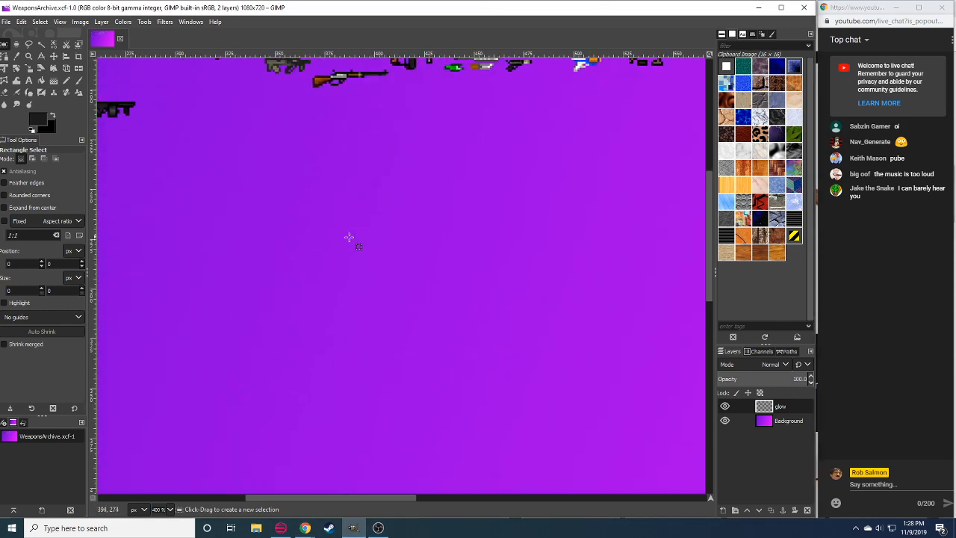
{"action": "scroll", "coordinate": [164, 510], "scroll_direction": "down", "scroll_amount": 1}
{"action": "left_click_drag", "start_coordinate": [380, 309], "coordinate": [312, 343]}
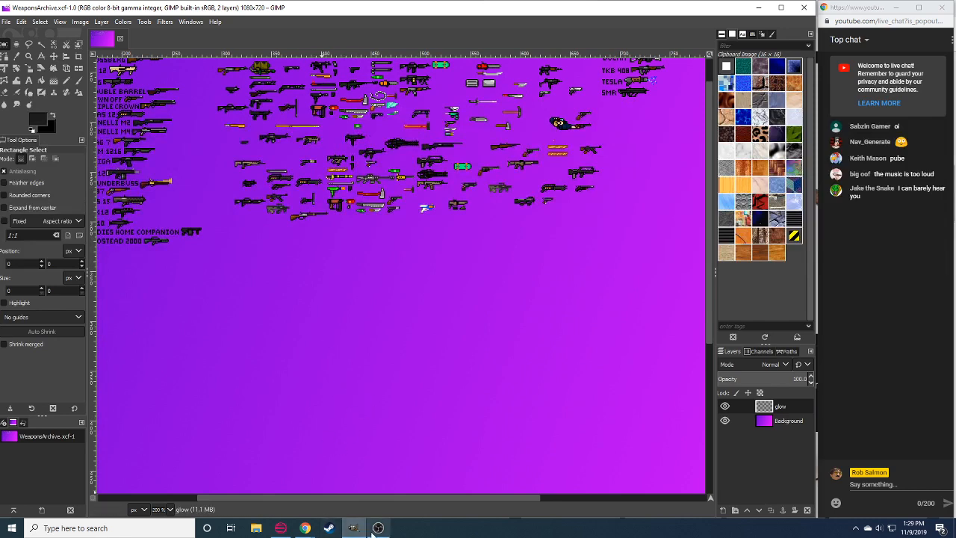
Lower the system volume to 4 and the Desktop Audio level in OBS to -34.3 dB, and minimize OBS.
{"action": "key", "text": "XF86AudioLowerVolume"}
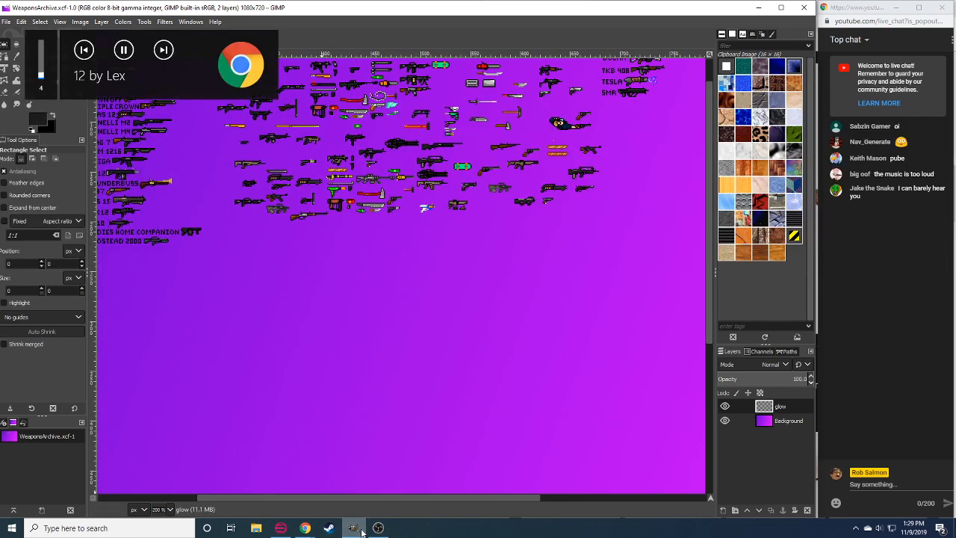
{"action": "left_click", "coordinate": [378, 529]}
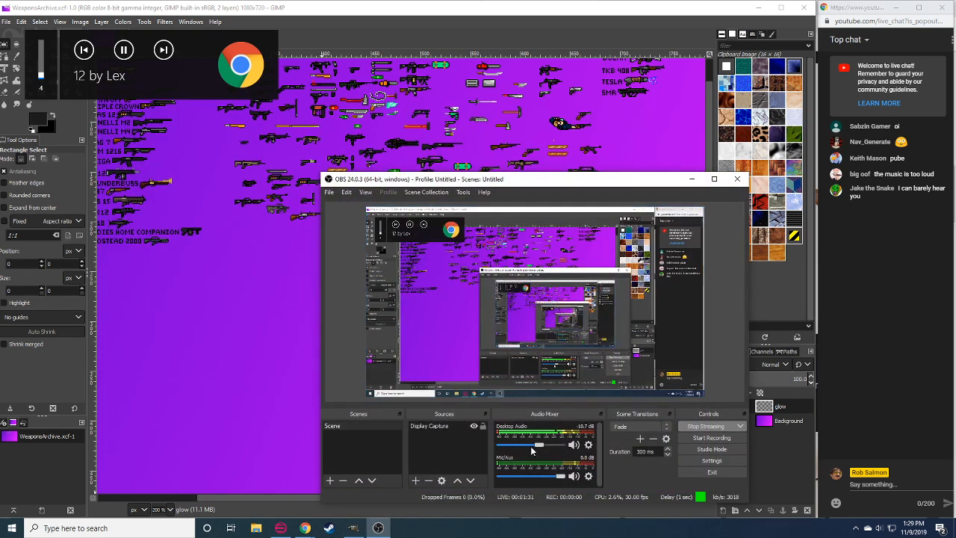
{"action": "left_click_drag", "start_coordinate": [524, 445], "coordinate": [516, 445]}
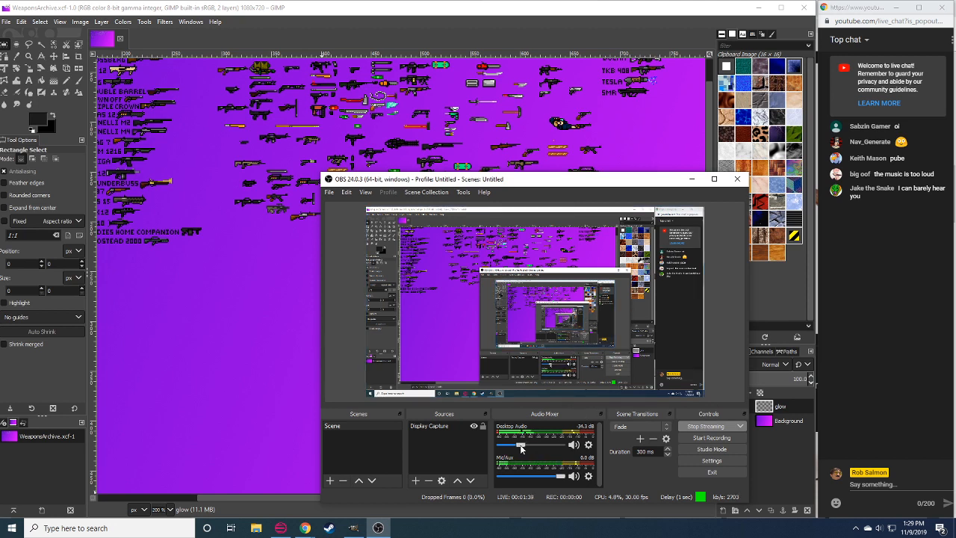
{"action": "left_click", "coordinate": [688, 179]}
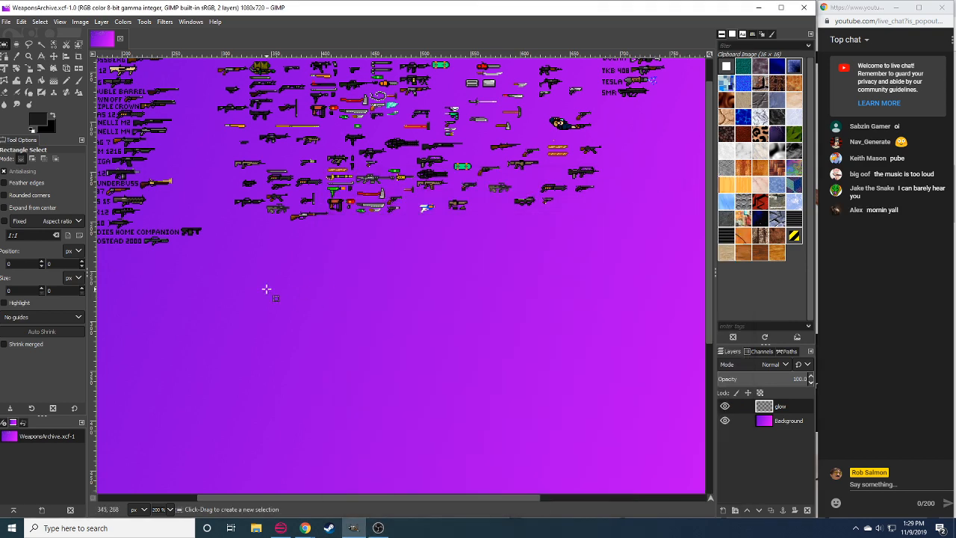
Select an empty area below the weapon sprites and paste the copied rifle photo as a floating selection.
{"action": "mouse_move", "coordinate": [298, 250]}
{"action": "left_mouse_down"}
{"action": "mouse_move", "coordinate": [297, 286]}
{"action": "mouse_move", "coordinate": [457, 311]}
{"action": "left_mouse_up"}
{"action": "scroll", "coordinate": [392, 310], "scroll_direction": "down", "scroll_amount": 3}
{"action": "scroll", "coordinate": [385, 291], "scroll_direction": "right", "scroll_amount": 2}
{"action": "key", "text": "ctrl+v"}
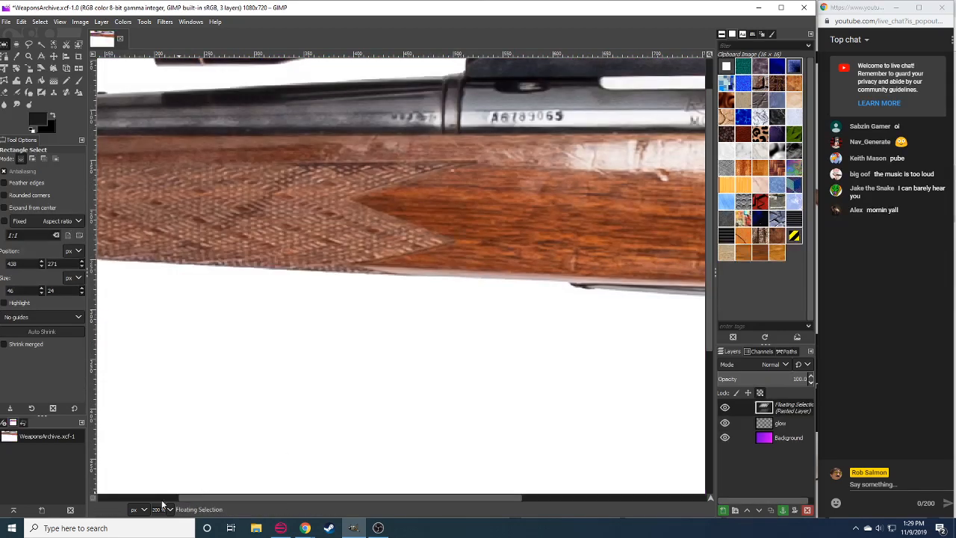
Scale the pasted rifle photo down to 128 × 85 px and move it over the purple canvas below the weapon sprites.
{"action": "scroll", "coordinate": [449, 321], "scroll_direction": "down", "scroll_amount": 7}
{"action": "key", "text": "shift+s"}
{"action": "left_click", "coordinate": [563, 155]}
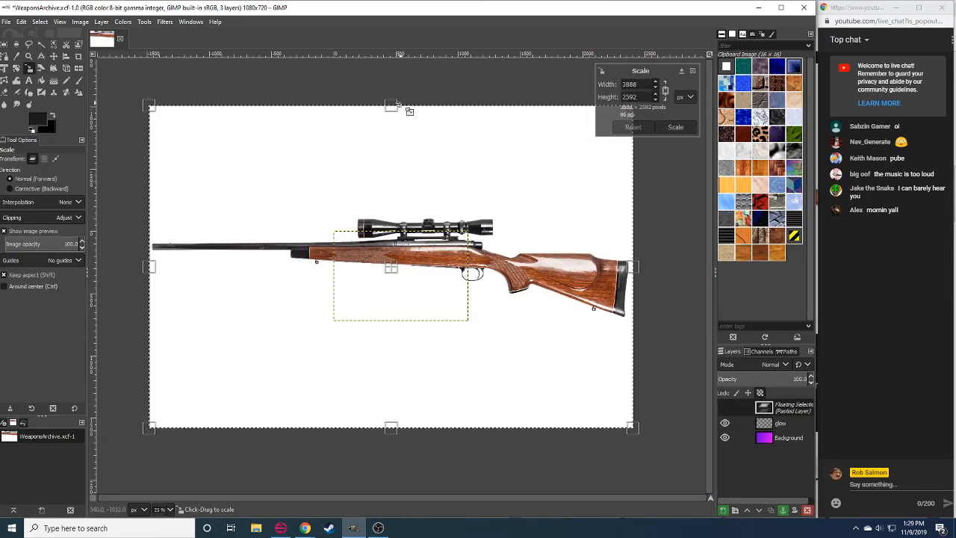
{"action": "left_click_drag", "start_coordinate": [149, 105], "coordinate": [535, 364]}
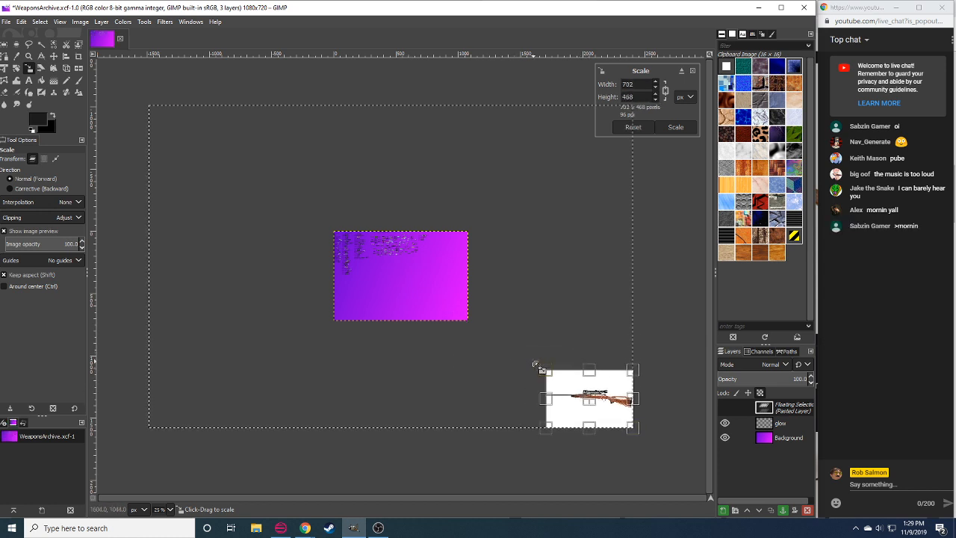
{"action": "left_click_drag", "start_coordinate": [596, 406], "coordinate": [402, 285]}
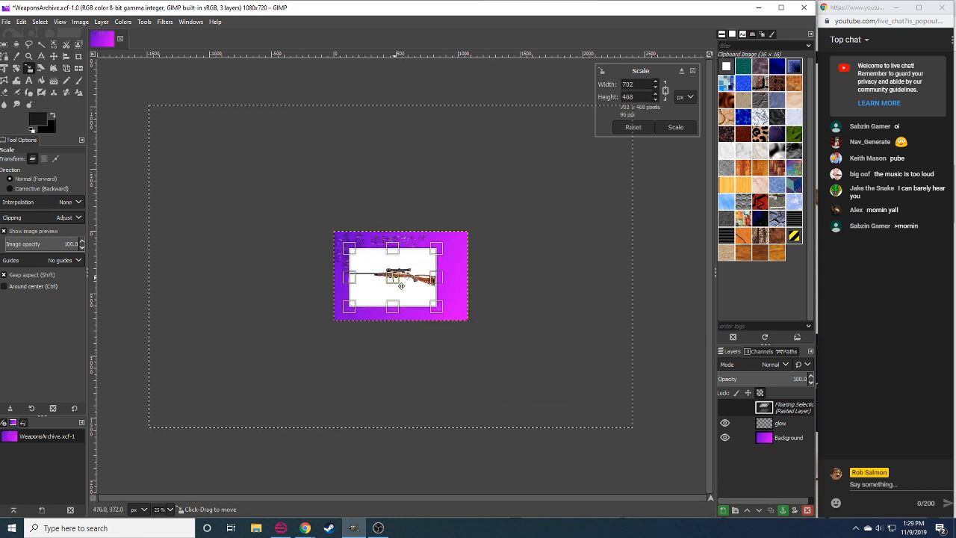
{"action": "left_click_drag", "start_coordinate": [337, 253], "coordinate": [407, 277]}
{"action": "scroll", "coordinate": [317, 340], "scroll_direction": "up", "scroll_amount": 8}
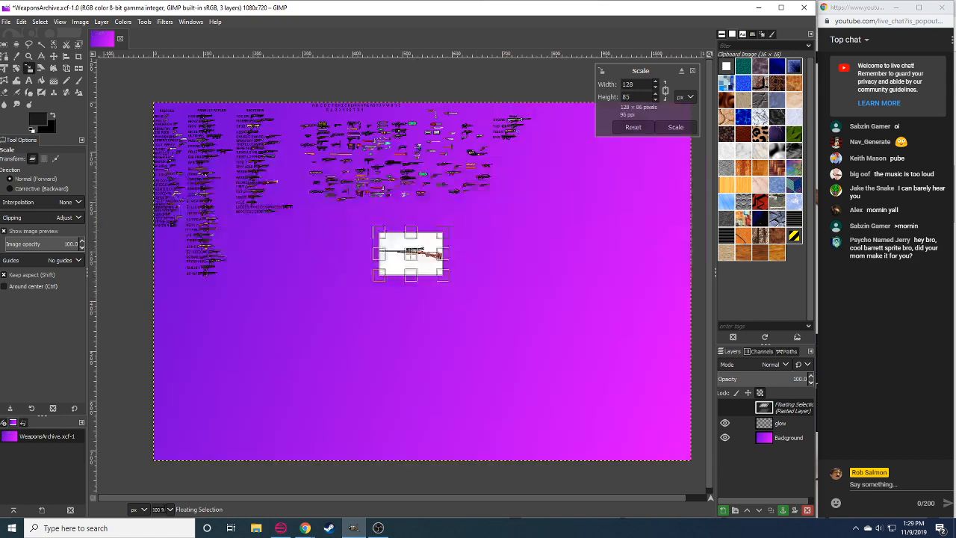
{"action": "left_click_drag", "start_coordinate": [302, 447], "coordinate": [405, 393]}
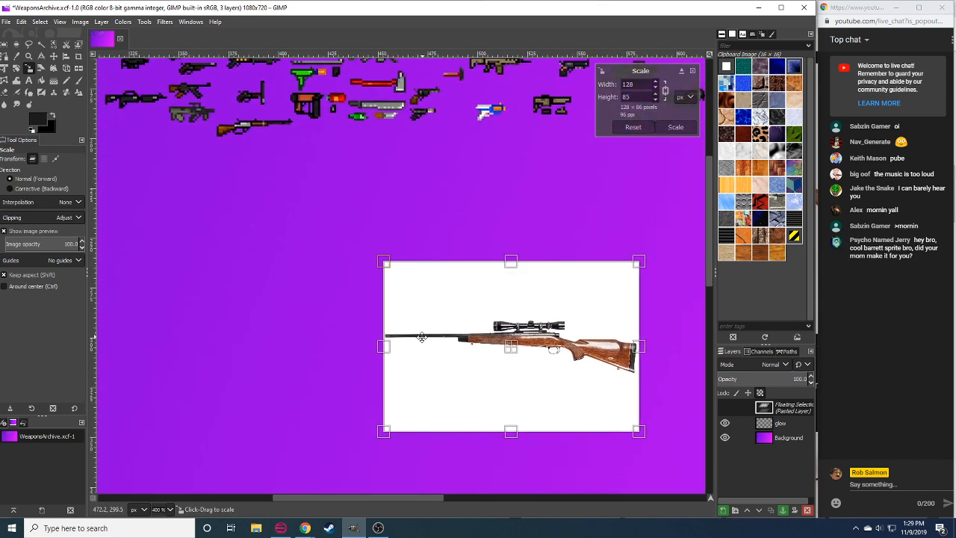
Enlarge the floating rifle photo to 303 × 202 px, position it below the sprites and apply the scaling.
{"action": "left_click_drag", "start_coordinate": [555, 340], "coordinate": [601, 461]}
{"action": "left_click_drag", "start_coordinate": [459, 366], "coordinate": [107, 229]}
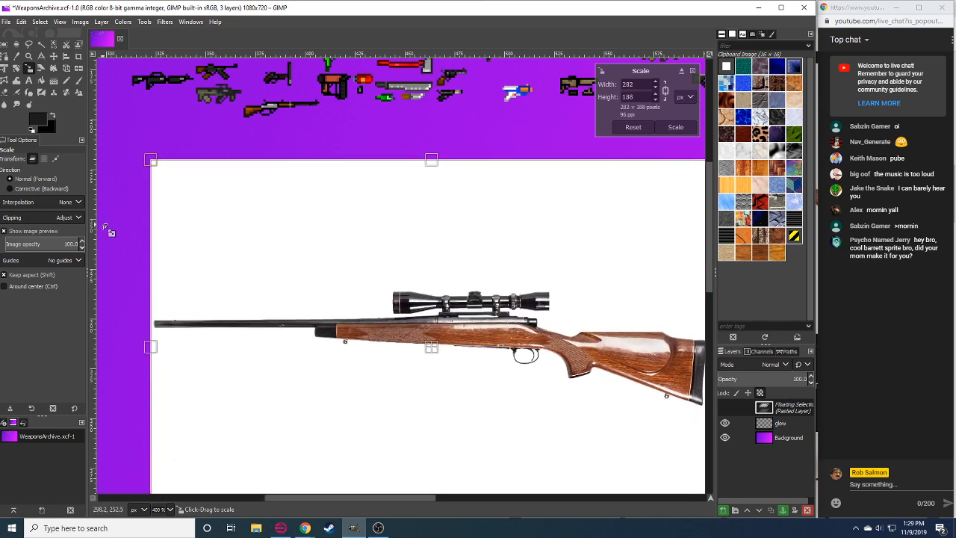
{"action": "left_click_drag", "start_coordinate": [431, 350], "coordinate": [421, 428]}
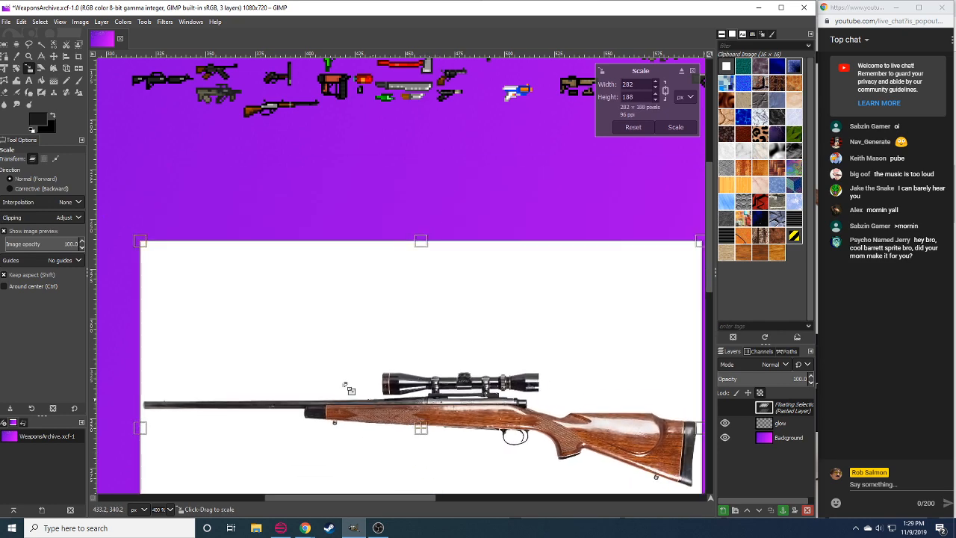
{"action": "left_click_drag", "start_coordinate": [140, 246], "coordinate": [101, 218]}
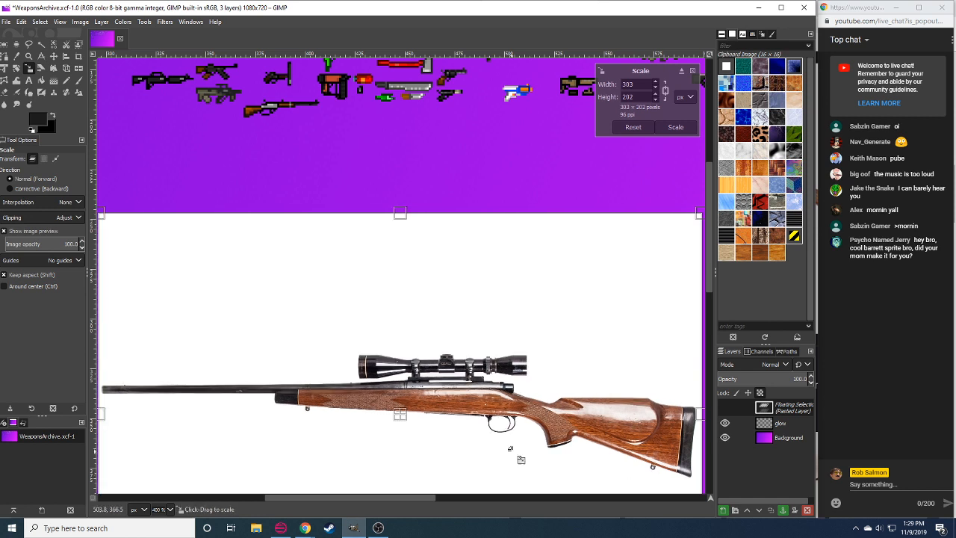
{"action": "left_click_drag", "start_coordinate": [411, 424], "coordinate": [415, 409]}
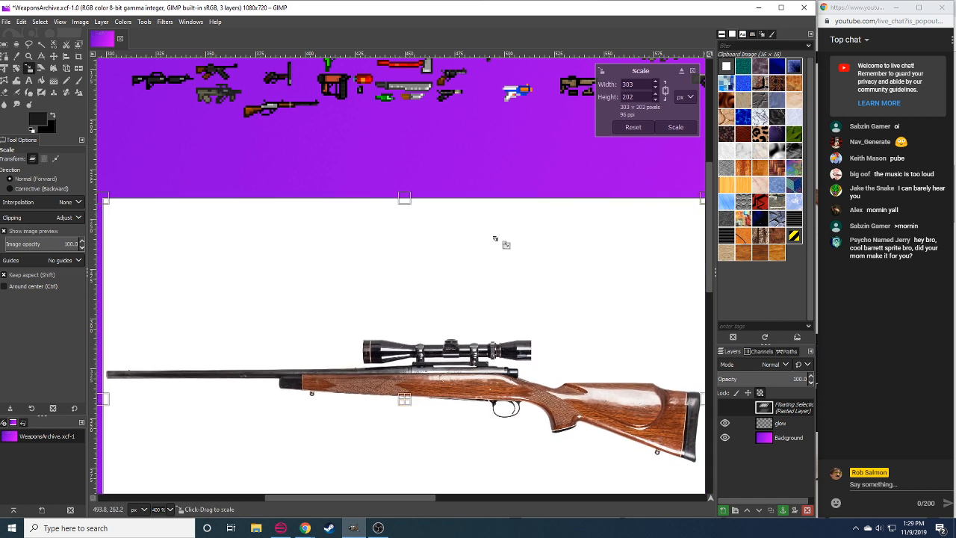
{"action": "left_click", "coordinate": [672, 127]}
Anchor the 303 px wide rifle photo and delete the white area above its scope, clearing the selection.
{"action": "key", "text": "r"}
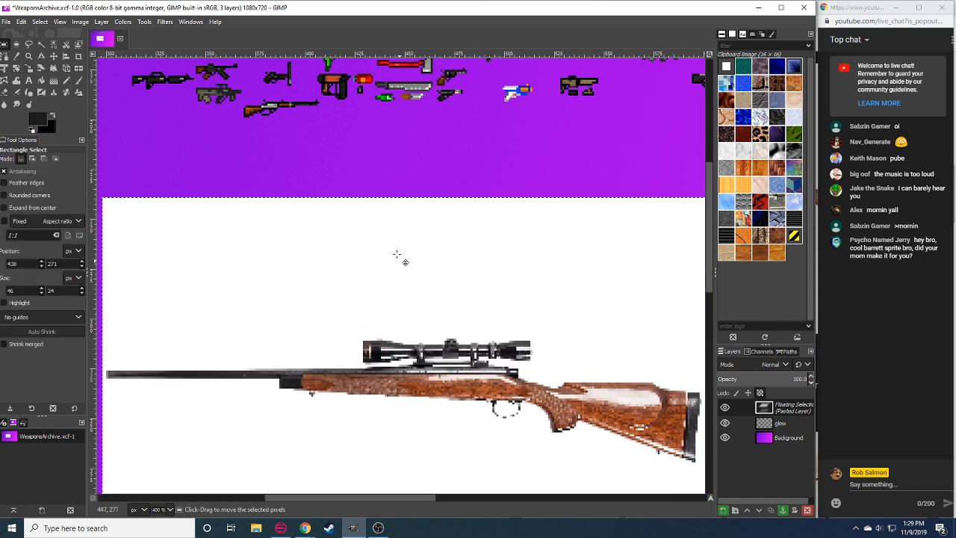
{"action": "left_click", "coordinate": [363, 175]}
{"action": "left_click_drag", "start_coordinate": [99, 171], "coordinate": [626, 324]}
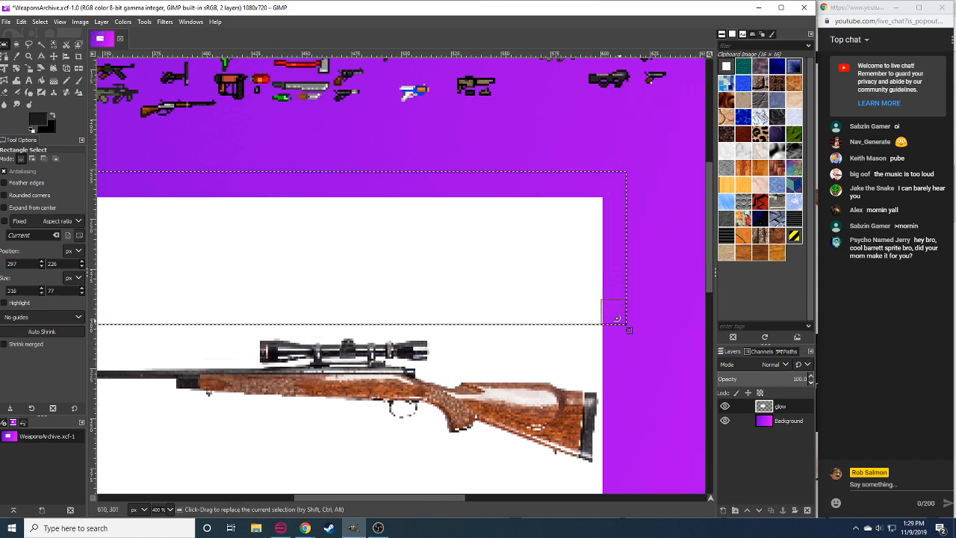
{"action": "key", "text": "Delete"}
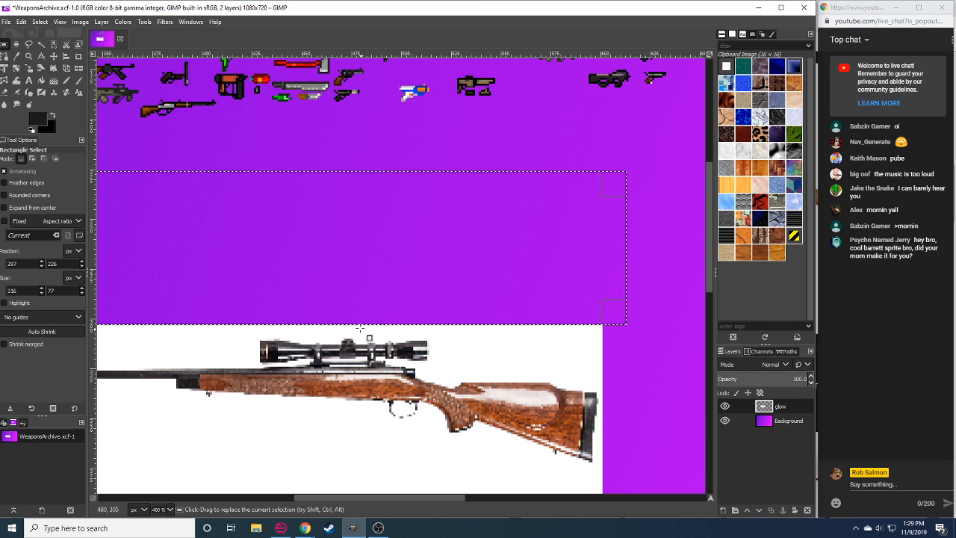
{"action": "left_click_drag", "start_coordinate": [346, 324], "coordinate": [336, 323]}
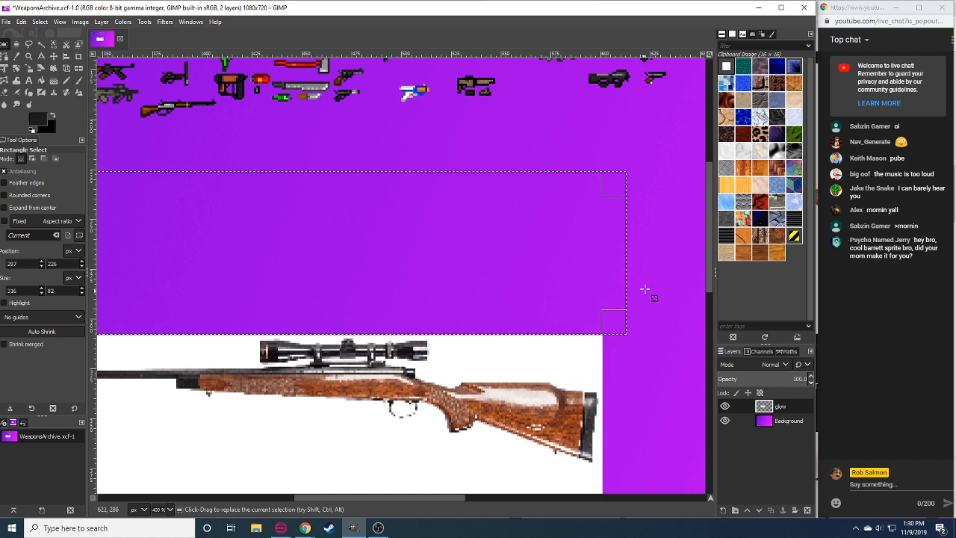
{"action": "left_click", "coordinate": [649, 273]}
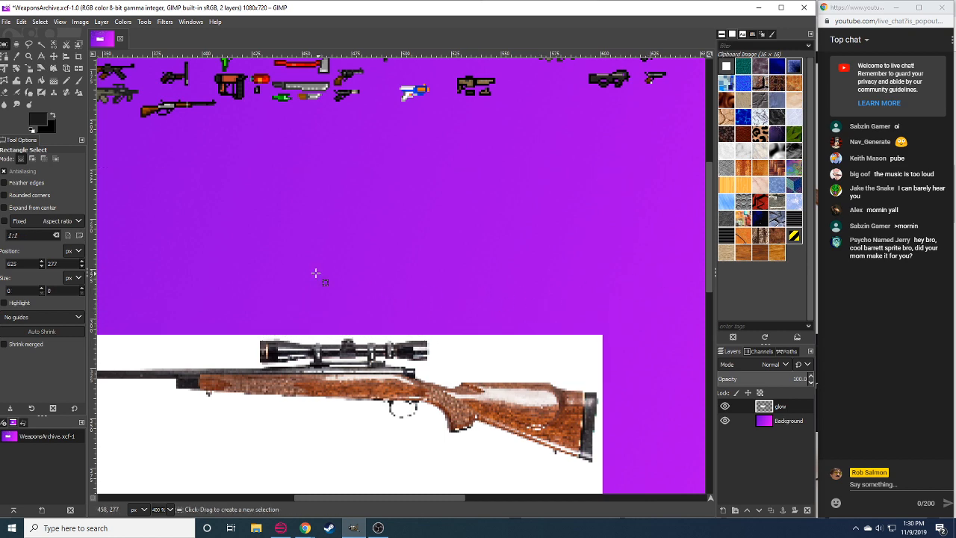
Compare the rifle photo's size with the existing sprites, and undo its cropping, anchoring and scaling.
{"action": "left_click_drag", "start_coordinate": [316, 273], "coordinate": [377, 235]}
{"action": "key", "text": "n"}
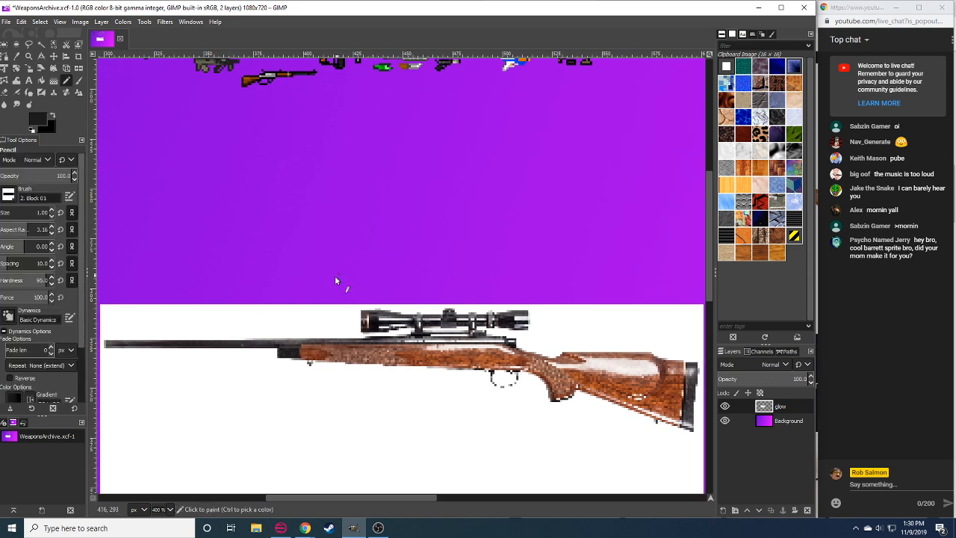
{"action": "scroll", "coordinate": [330, 298], "scroll_direction": "up", "scroll_amount": 5}
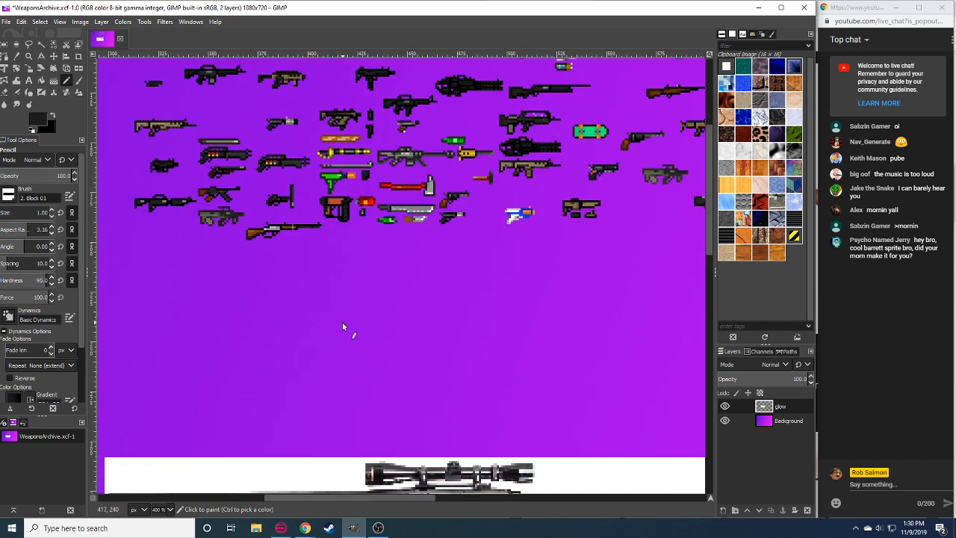
{"action": "scroll", "coordinate": [322, 290], "scroll_direction": "down", "scroll_amount": 6}
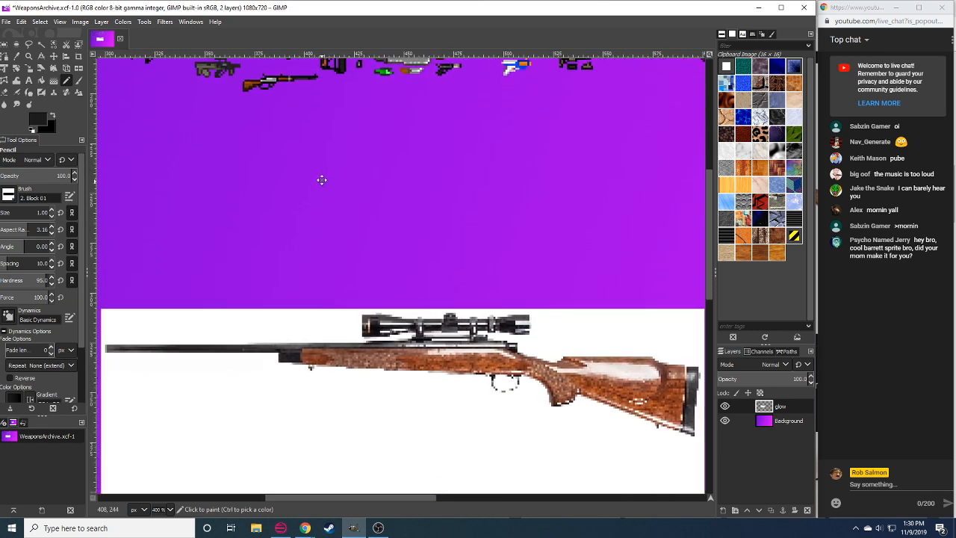
{"action": "left_click_drag", "start_coordinate": [333, 252], "coordinate": [335, 252]}
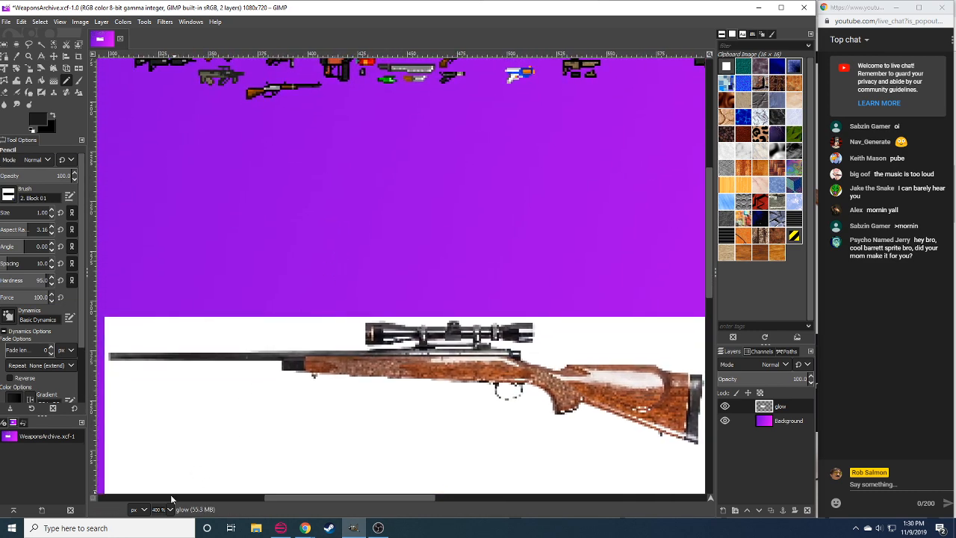
{"action": "scroll", "coordinate": [228, 299], "scroll_direction": "down", "scroll_amount": 2}
{"action": "key", "text": "r"}
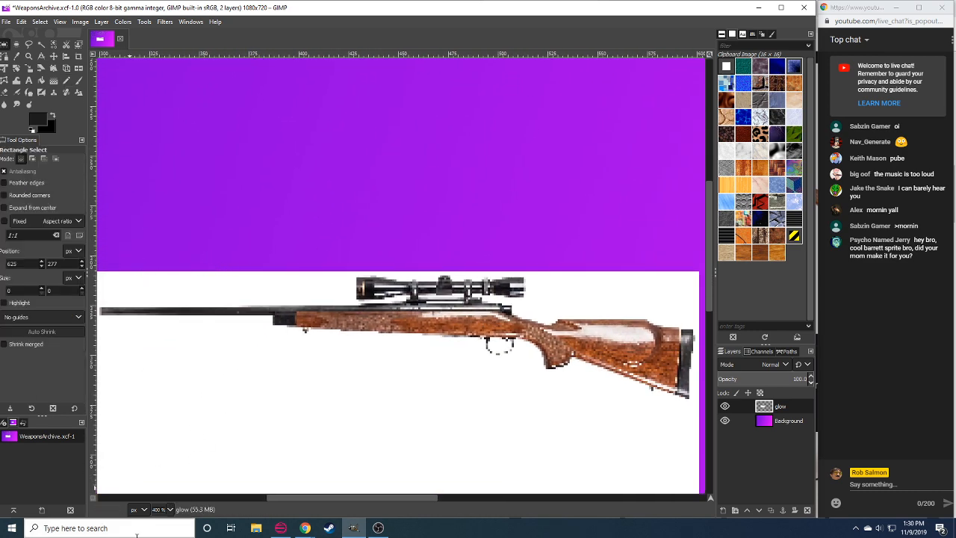
{"action": "key", "text": "ctrl+v"}
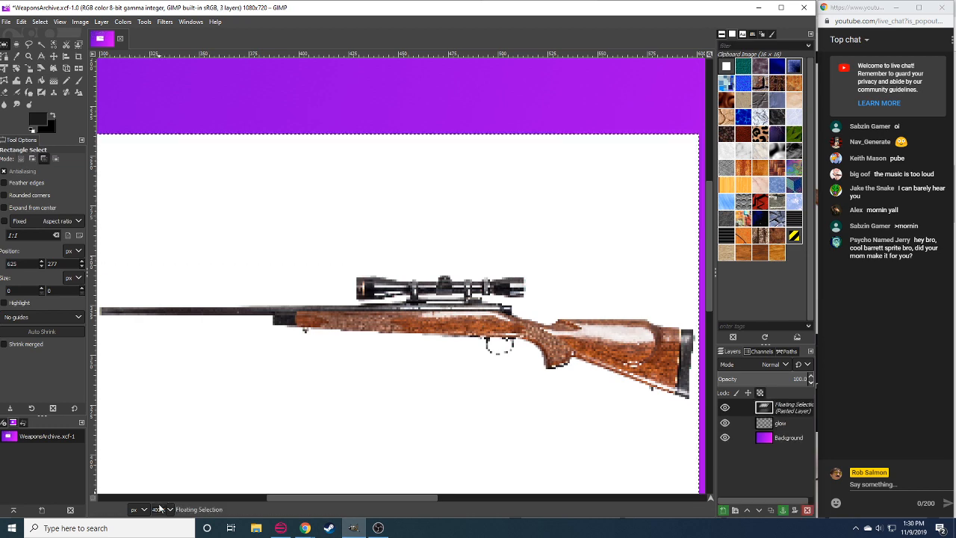
Scale the full-size floating rifle photo down again to 164 × 109 px over the purple canvas.
{"action": "scroll", "coordinate": [161, 510], "scroll_direction": "down", "scroll_amount": 3}
{"action": "key", "text": "shift+s"}
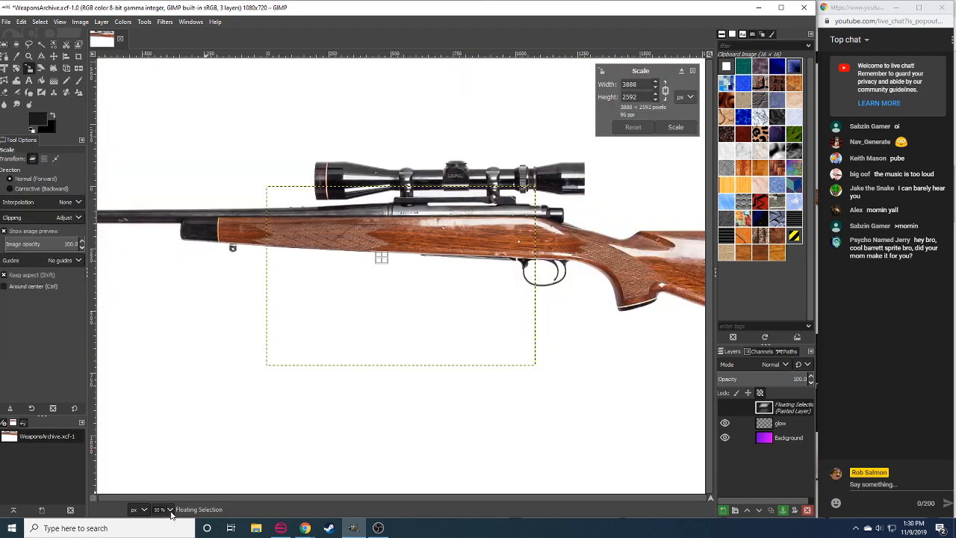
{"action": "scroll", "coordinate": [163, 509], "scroll_direction": "down", "scroll_amount": 1}
{"action": "left_click_drag", "start_coordinate": [140, 127], "coordinate": [397, 273]}
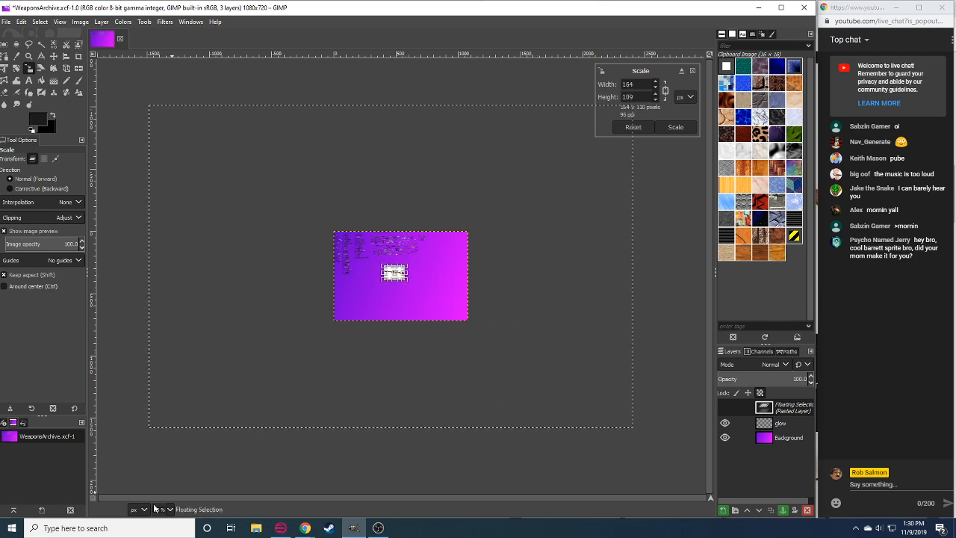
{"action": "scroll", "coordinate": [161, 509], "scroll_direction": "up", "scroll_amount": 3}
{"action": "scroll", "coordinate": [161, 509], "scroll_direction": "up", "scroll_amount": 2}
{"action": "left_click_drag", "start_coordinate": [239, 360], "coordinate": [561, 432]}
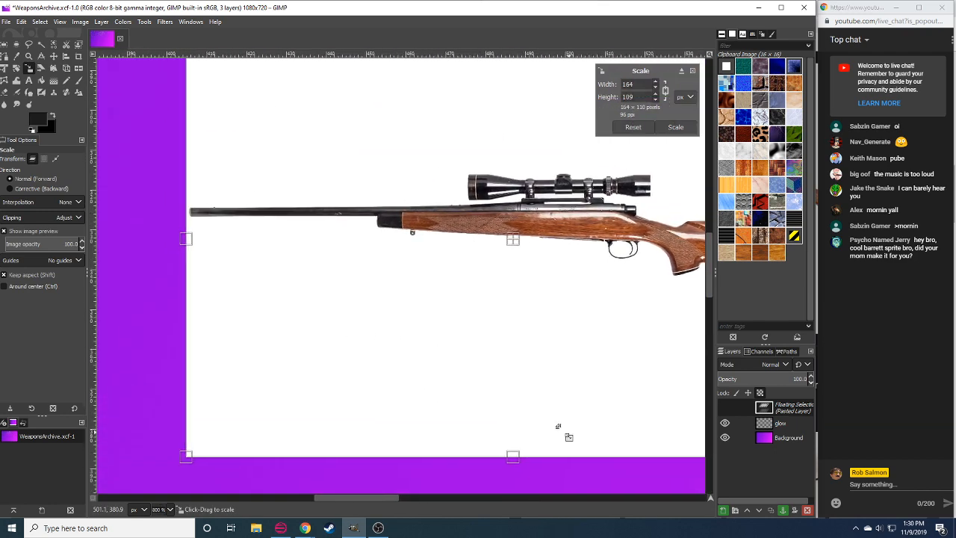
Refine the floating photo's size to 153 × 102 px, position it below the weapon sprites and apply the scaling.
{"action": "left_click_drag", "start_coordinate": [331, 276], "coordinate": [236, 361]}
{"action": "left_click_drag", "start_coordinate": [416, 111], "coordinate": [416, 186]}
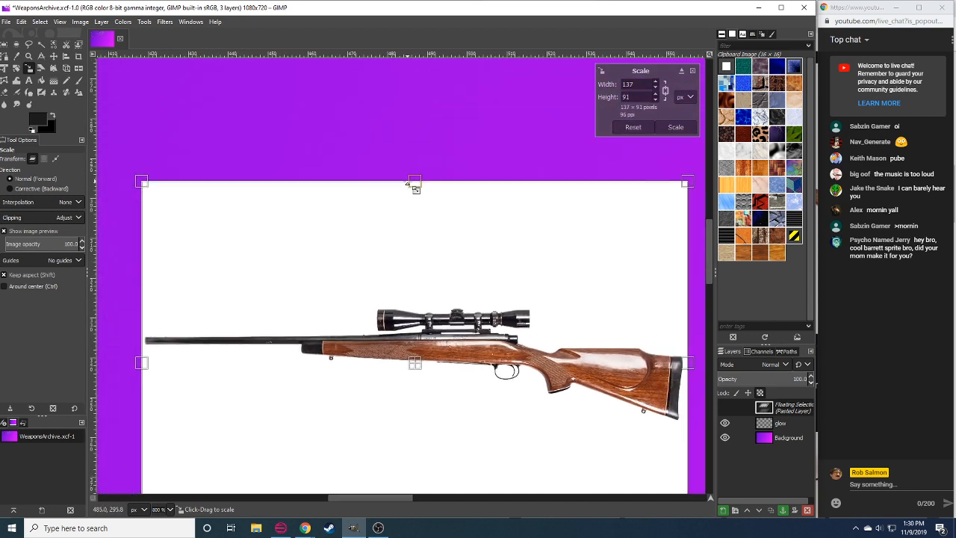
{"action": "left_click_drag", "start_coordinate": [416, 368], "coordinate": [429, 419]}
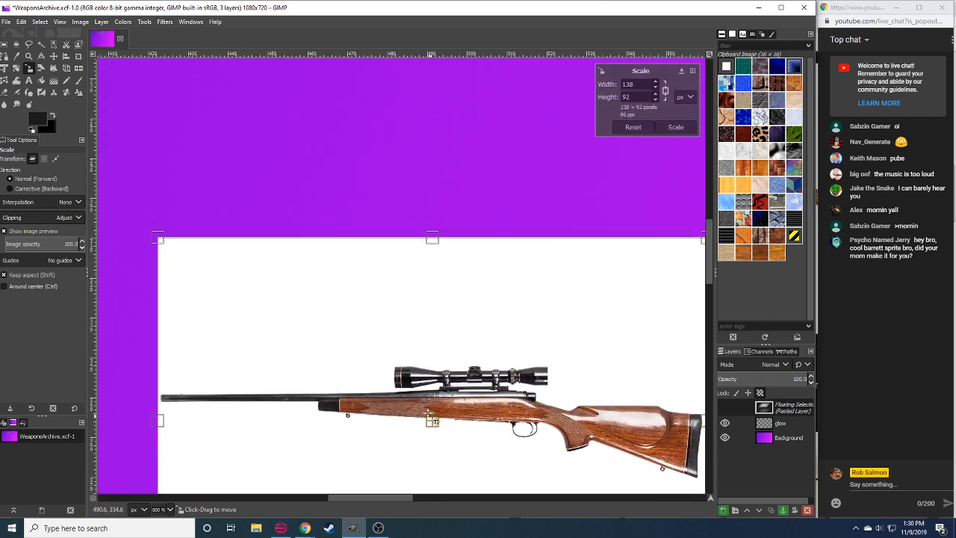
{"action": "left_click_drag", "start_coordinate": [152, 235], "coordinate": [100, 200]}
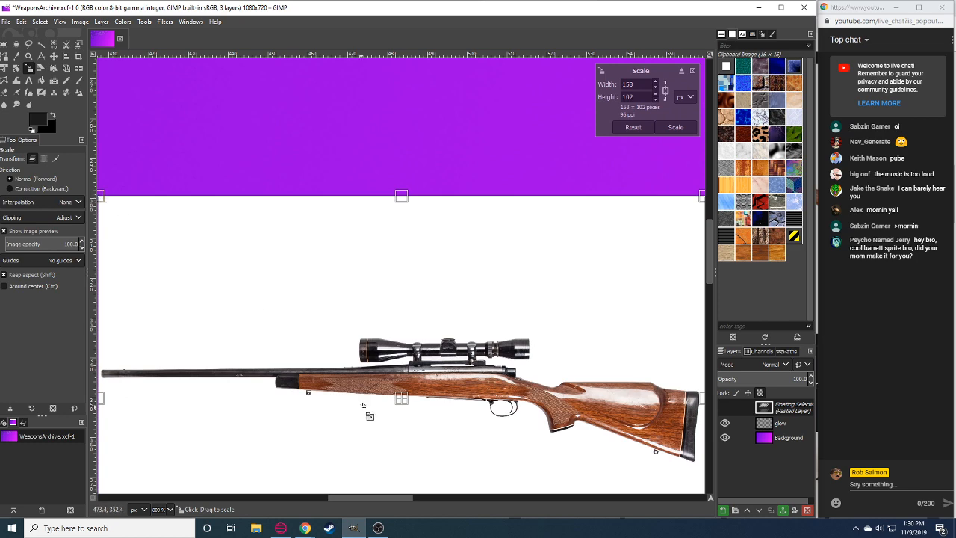
{"action": "left_click_drag", "start_coordinate": [401, 399], "coordinate": [395, 289]}
{"action": "left_click_drag", "start_coordinate": [395, 288], "coordinate": [405, 427]}
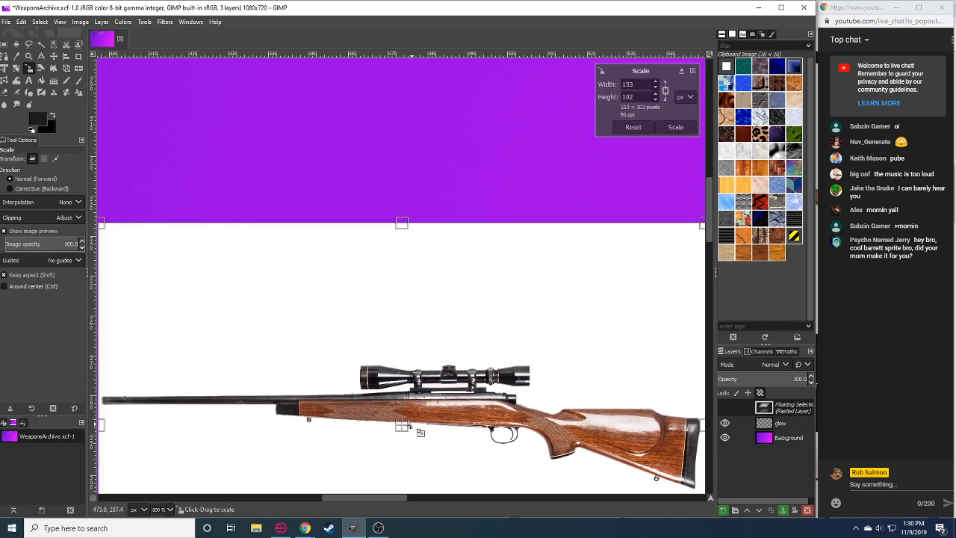
{"action": "left_click", "coordinate": [675, 127]}
Anchor the scaled photo to the glow layer and delete most of the white area above the rifle's scope.
{"action": "key", "text": "r"}
{"action": "key", "text": "ctrl+h"}
{"action": "scroll", "coordinate": [133, 197], "scroll_direction": "left", "scroll_amount": 2}
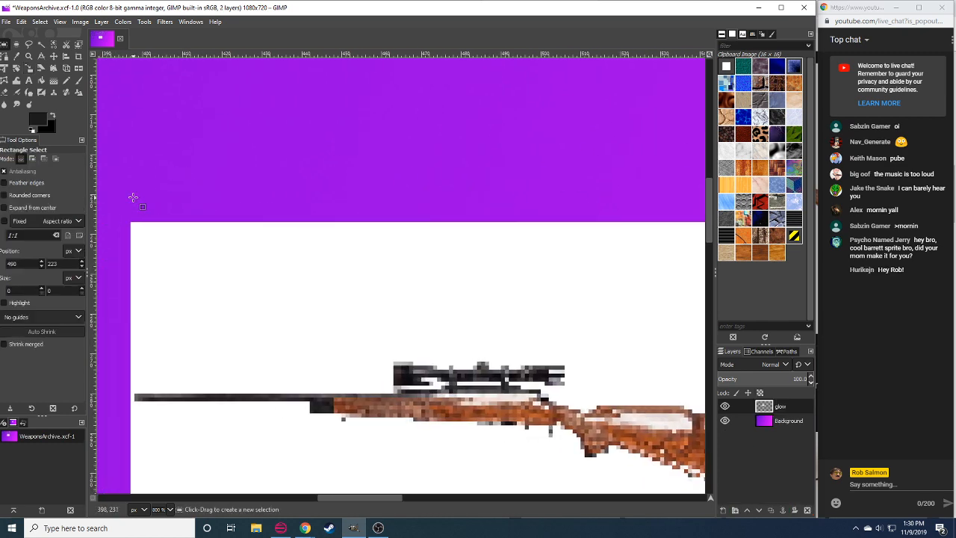
{"action": "left_click_drag", "start_coordinate": [133, 198], "coordinate": [515, 348]}
{"action": "key", "text": "Delete"}
{"action": "left_click", "coordinate": [379, 330]}
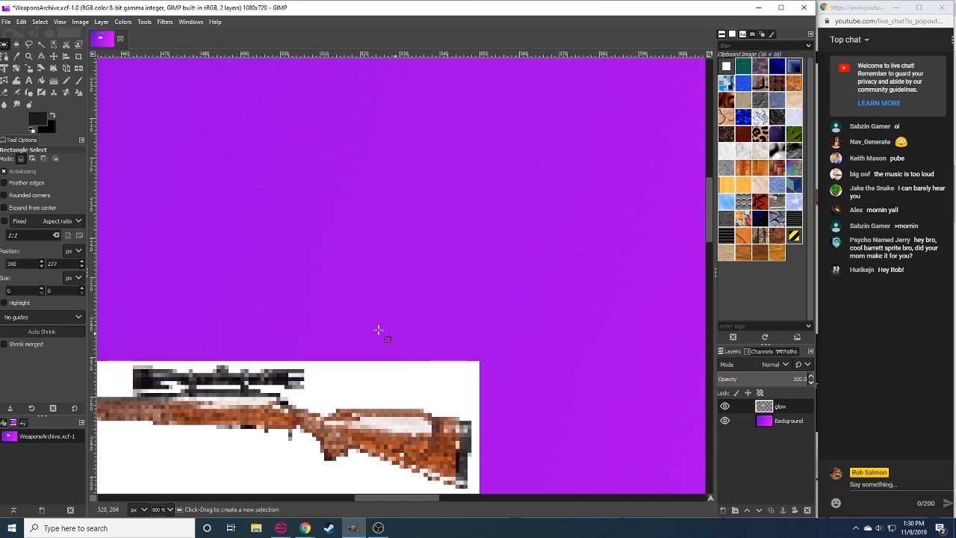
Delete the leftover thin white strip above the muzzle end of the rifle photo and clear the selection.
{"action": "left_click_drag", "start_coordinate": [333, 312], "coordinate": [550, 246]}
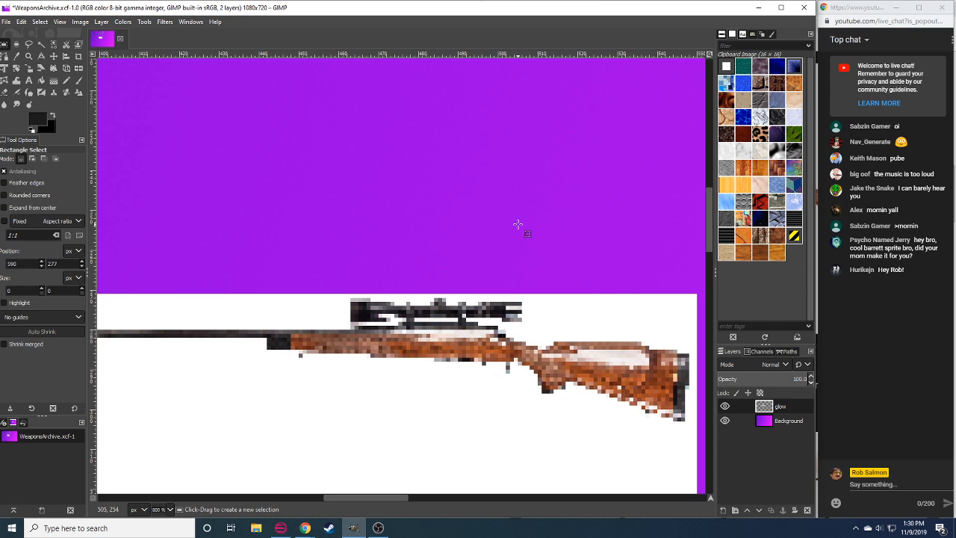
{"action": "left_click_drag", "start_coordinate": [518, 224], "coordinate": [550, 200]}
{"action": "scroll", "coordinate": [535, 273], "scroll_direction": "down", "scroll_amount": 2}
{"action": "scroll", "coordinate": [535, 254], "scroll_direction": "up", "scroll_amount": 2}
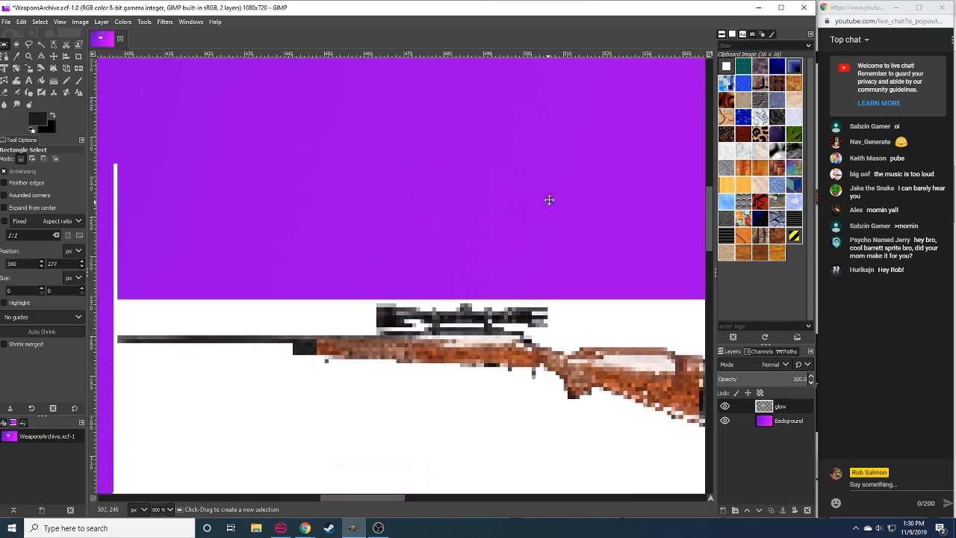
{"action": "scroll", "coordinate": [549, 199], "scroll_direction": "down", "scroll_amount": 1}
{"action": "left_click_drag", "start_coordinate": [190, 131], "coordinate": [80, 268]}
{"action": "left_click", "coordinate": [257, 211]}
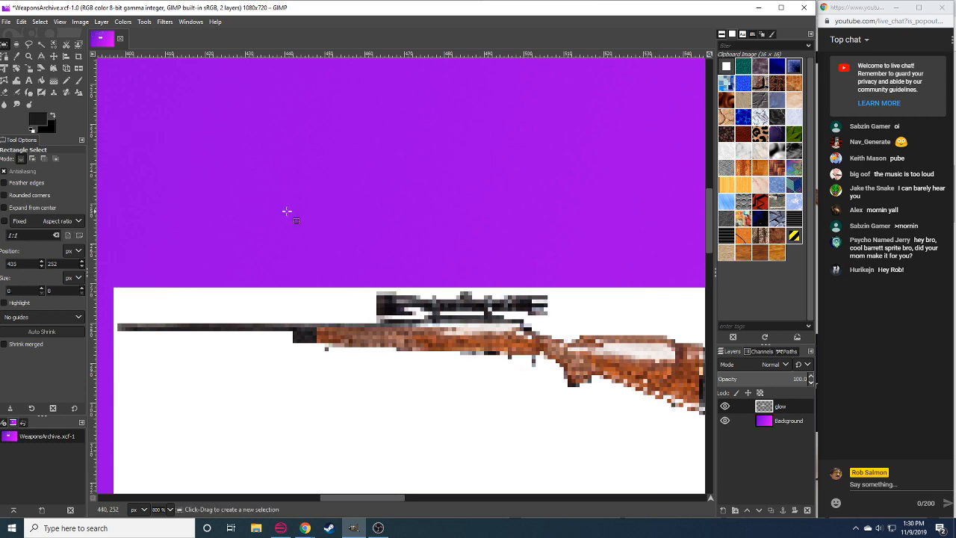
Activate the Eraser and look over the existing weapon sprites and the labelled shotgun list.
{"action": "key", "text": "shift+e"}
{"action": "mouse_move", "coordinate": [342, 203]}
{"action": "left_mouse_down"}
{"action": "mouse_move", "coordinate": [318, 195]}
{"action": "mouse_move", "coordinate": [538, 470]}
{"action": "left_mouse_up"}
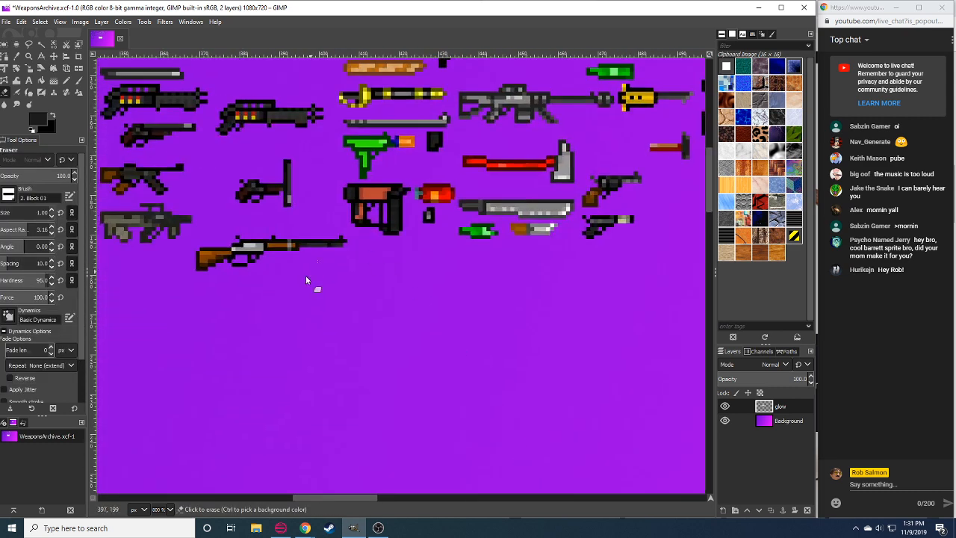
{"action": "left_click_drag", "start_coordinate": [142, 337], "coordinate": [689, 323]}
{"action": "scroll", "coordinate": [162, 508], "scroll_direction": "down", "scroll_amount": 1}
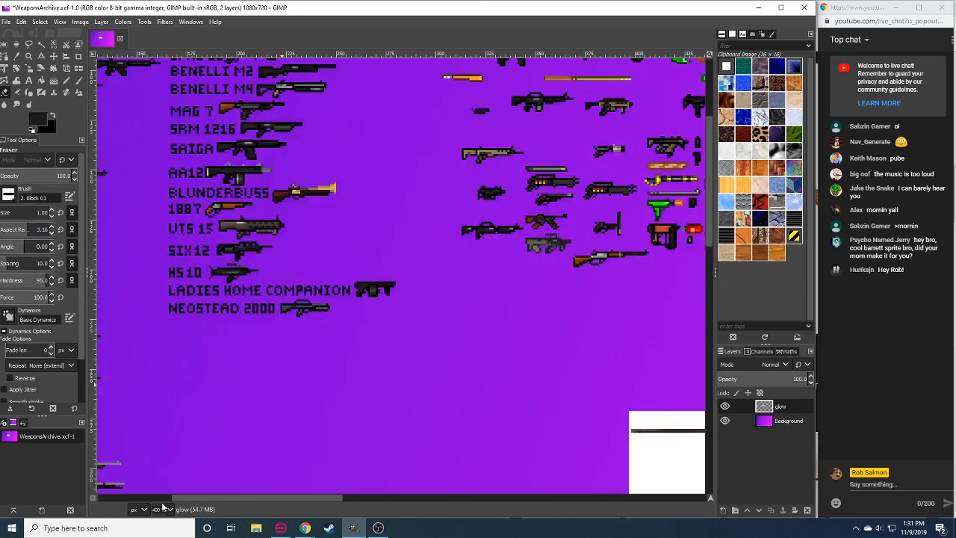
{"action": "left_click_drag", "start_coordinate": [272, 353], "coordinate": [447, 250]}
{"action": "left_click_drag", "start_coordinate": [365, 310], "coordinate": [282, 467]}
{"action": "left_click_drag", "start_coordinate": [422, 225], "coordinate": [377, 354]}
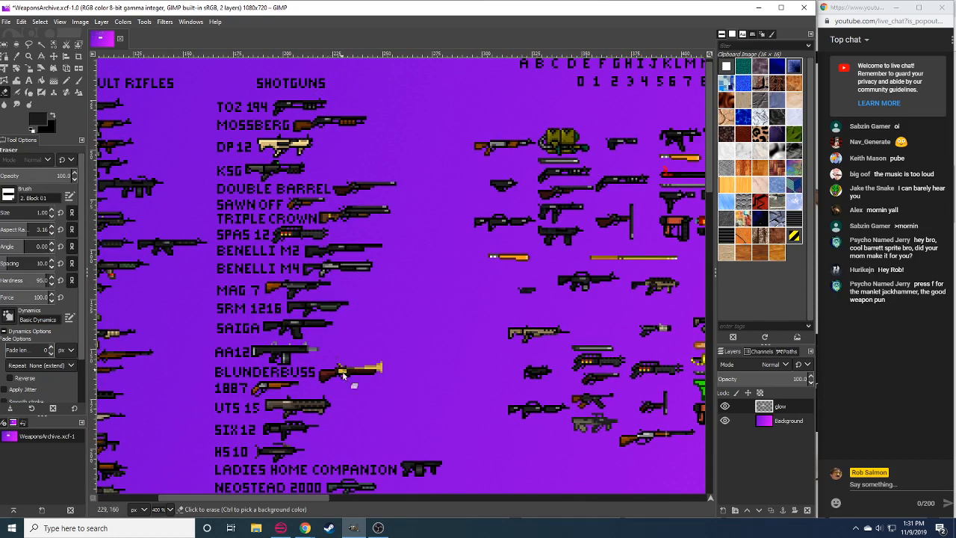
Look over the weapon sprites around the shotgun list and the rifle photo for a suitable base sprite.
{"action": "scroll", "coordinate": [361, 337], "scroll_direction": "down", "scroll_amount": 2}
{"action": "scroll", "coordinate": [422, 193], "scroll_direction": "up", "scroll_amount": 1}
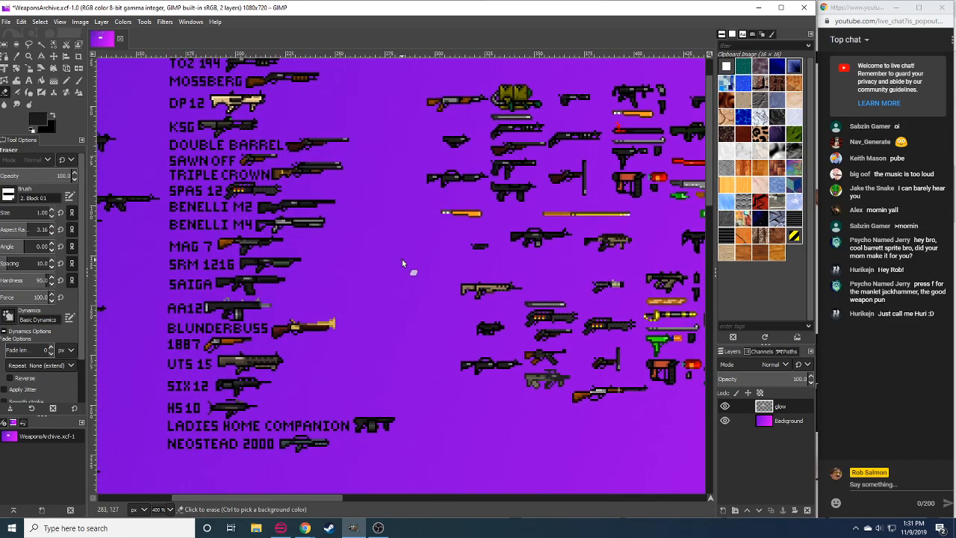
{"action": "key", "text": "n"}
{"action": "scroll", "coordinate": [357, 373], "scroll_direction": "up", "scroll_amount": 2}
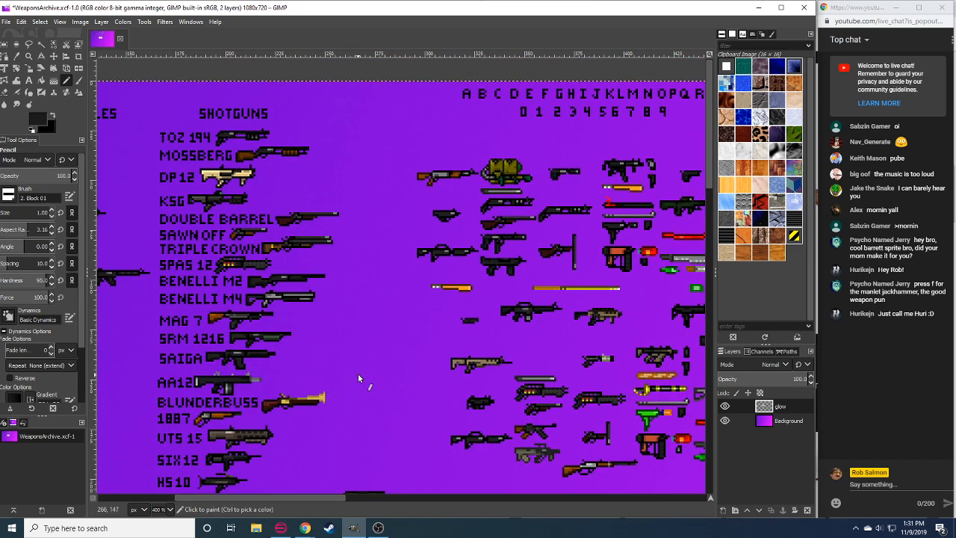
{"action": "left_click_drag", "start_coordinate": [357, 373], "coordinate": [413, 254]}
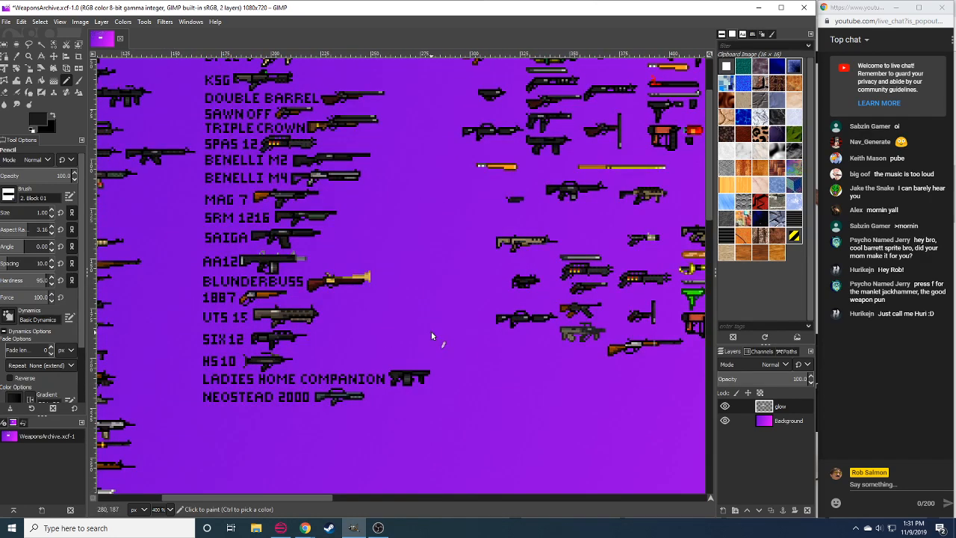
{"action": "left_click_drag", "start_coordinate": [434, 330], "coordinate": [354, 380]}
{"action": "left_click_drag", "start_coordinate": [449, 420], "coordinate": [251, 87]}
{"action": "left_click_drag", "start_coordinate": [426, 254], "coordinate": [329, 319]}
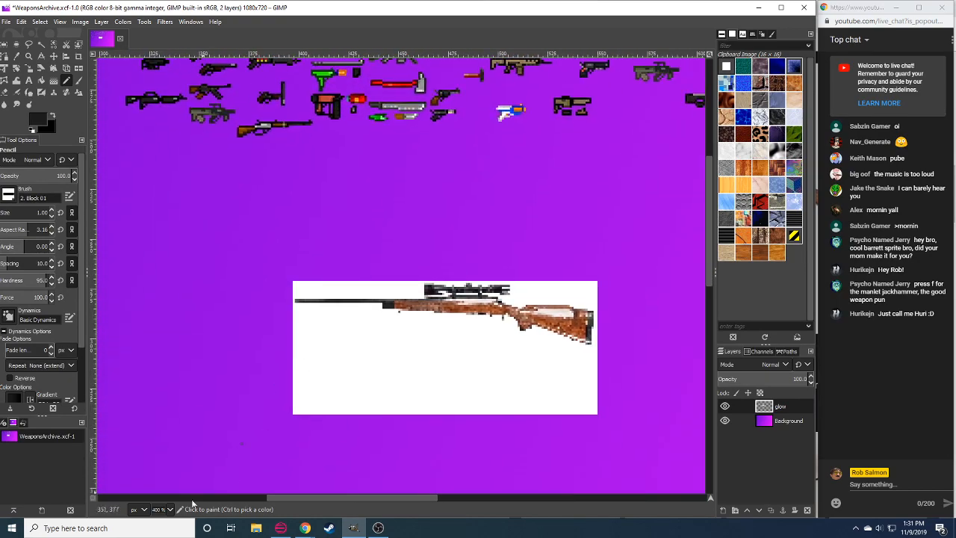
{"action": "left_click_drag", "start_coordinate": [290, 171], "coordinate": [306, 308]}
Copy the GARAND rifle sprite from the labelled assault rifle list and clear the selection.
{"action": "key", "text": "r"}
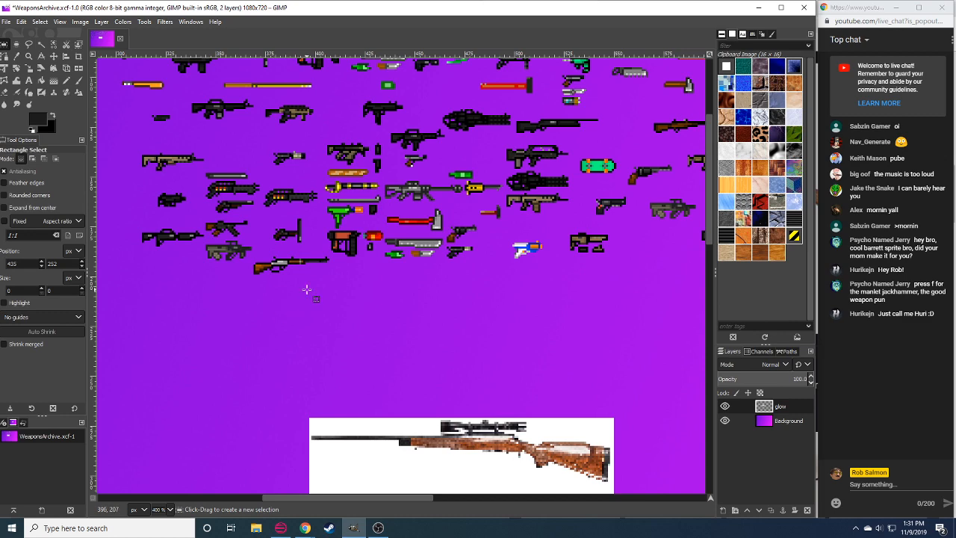
{"action": "left_click_drag", "start_coordinate": [288, 306], "coordinate": [726, 359]}
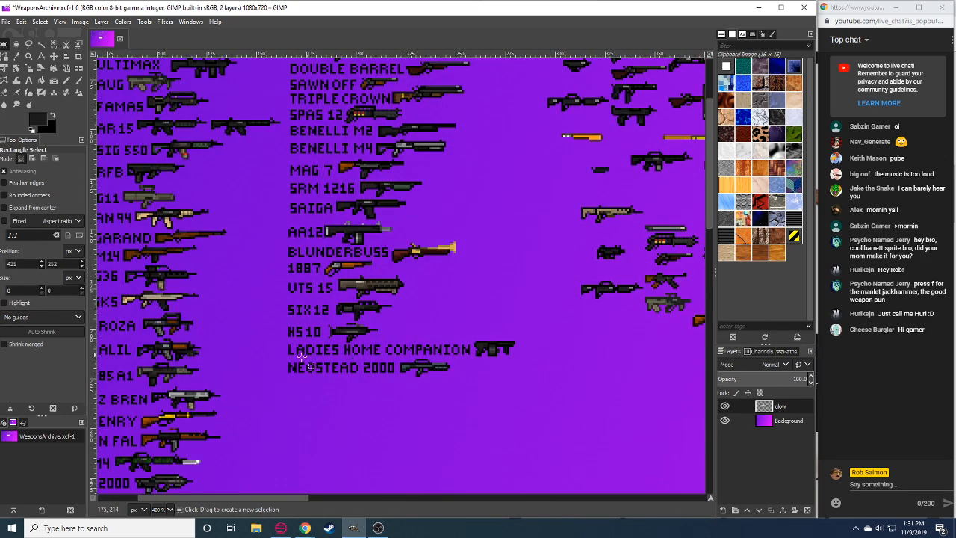
{"action": "left_click_drag", "start_coordinate": [244, 362], "coordinate": [372, 365]}
{"action": "left_click_drag", "start_coordinate": [235, 310], "coordinate": [269, 343]}
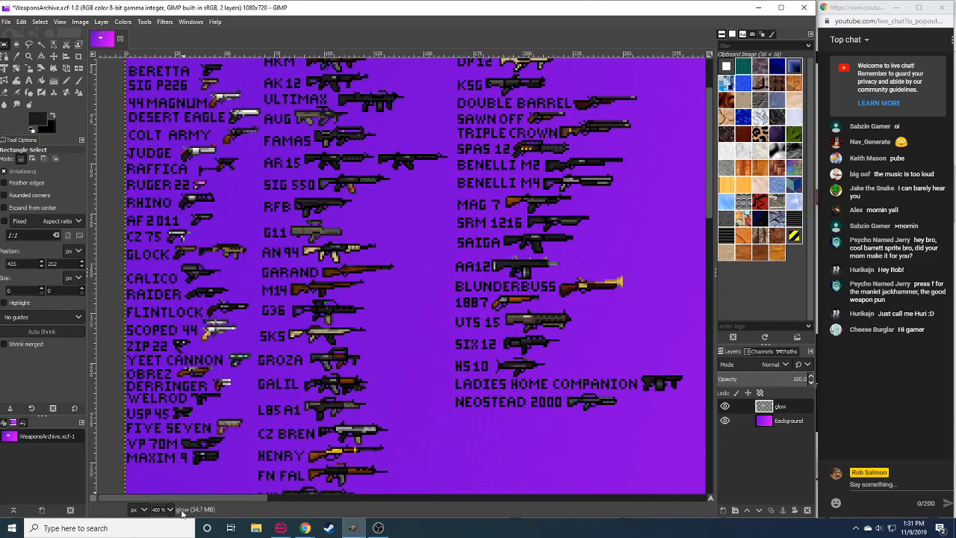
{"action": "key", "text": "4"}
{"action": "left_click_drag", "start_coordinate": [240, 253], "coordinate": [416, 278]}
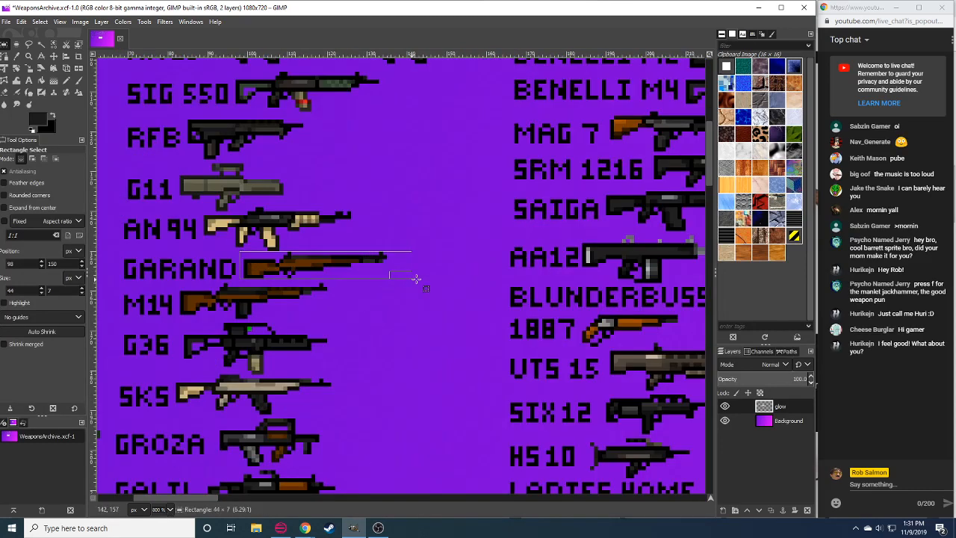
{"action": "key", "text": "ctrl+c"}
{"action": "left_click", "coordinate": [440, 345]}
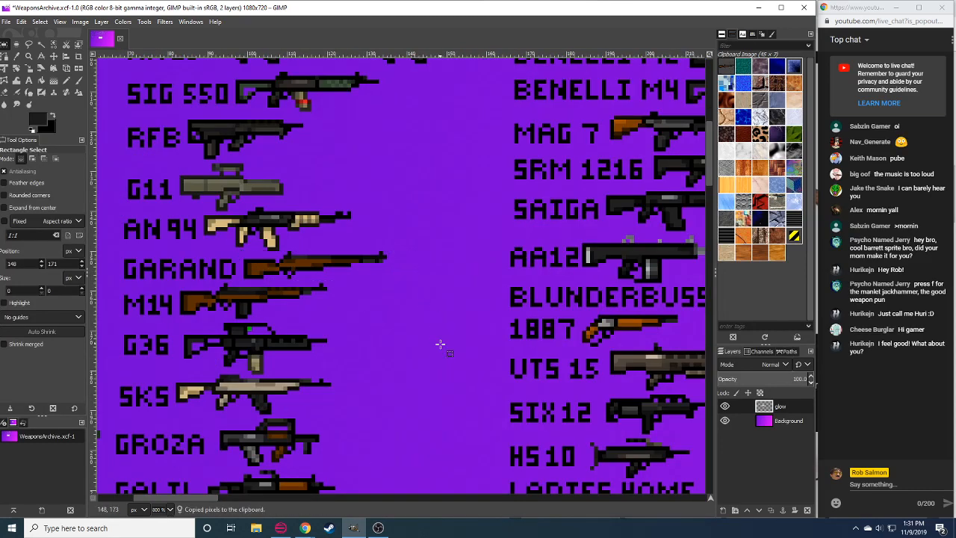
Paste the copied Garand sprite just above the scope of the rifle photo and anchor it to the glow layer.
{"action": "left_click_drag", "start_coordinate": [598, 388], "coordinate": [376, 380]}
{"action": "left_click_drag", "start_coordinate": [568, 388], "coordinate": [301, 306]}
{"action": "left_click_drag", "start_coordinate": [477, 347], "coordinate": [205, 292]}
{"action": "left_click_drag", "start_coordinate": [428, 344], "coordinate": [263, 182]}
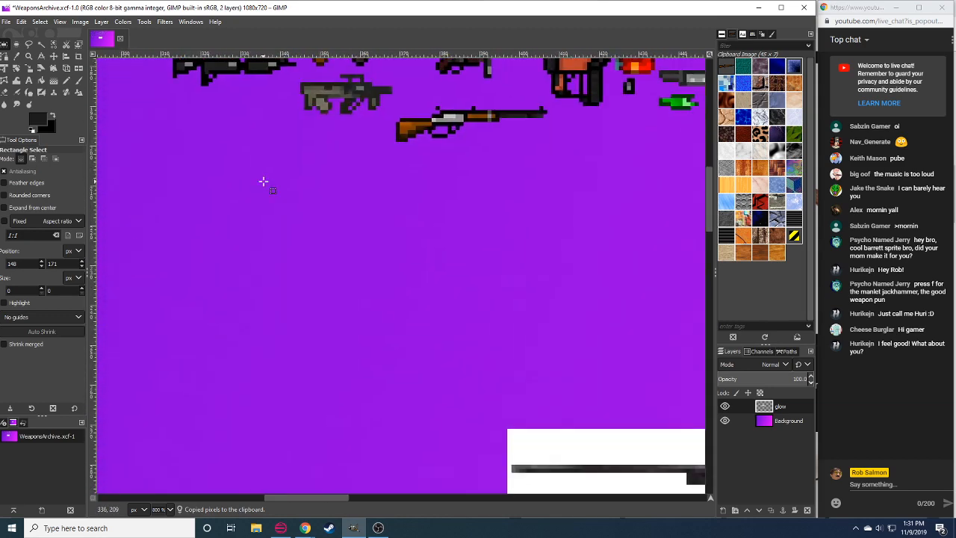
{"action": "scroll", "coordinate": [263, 181], "scroll_direction": "down", "scroll_amount": 4}
{"action": "scroll", "coordinate": [292, 174], "scroll_direction": "right", "scroll_amount": 10}
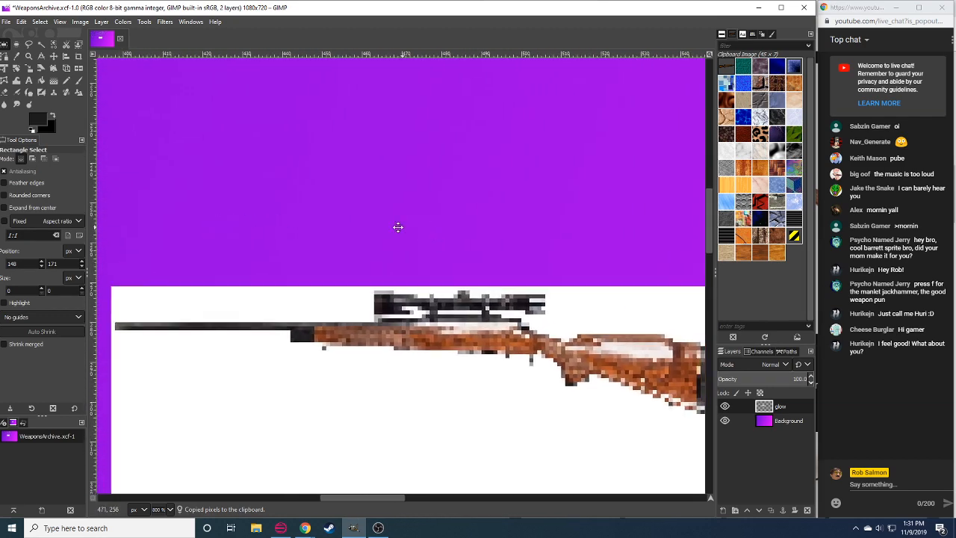
{"action": "mouse_move", "coordinate": [398, 227]}
{"action": "left_mouse_down"}
{"action": "mouse_move", "coordinate": [341, 220]}
{"action": "mouse_move", "coordinate": [375, 265]}
{"action": "mouse_move", "coordinate": [401, 252]}
{"action": "mouse_move", "coordinate": [421, 269]}
{"action": "mouse_move", "coordinate": [410, 273]}
{"action": "left_mouse_up"}
{"action": "left_click_drag", "start_coordinate": [320, 170], "coordinate": [405, 217]}
{"action": "key", "text": "ctrl+v"}
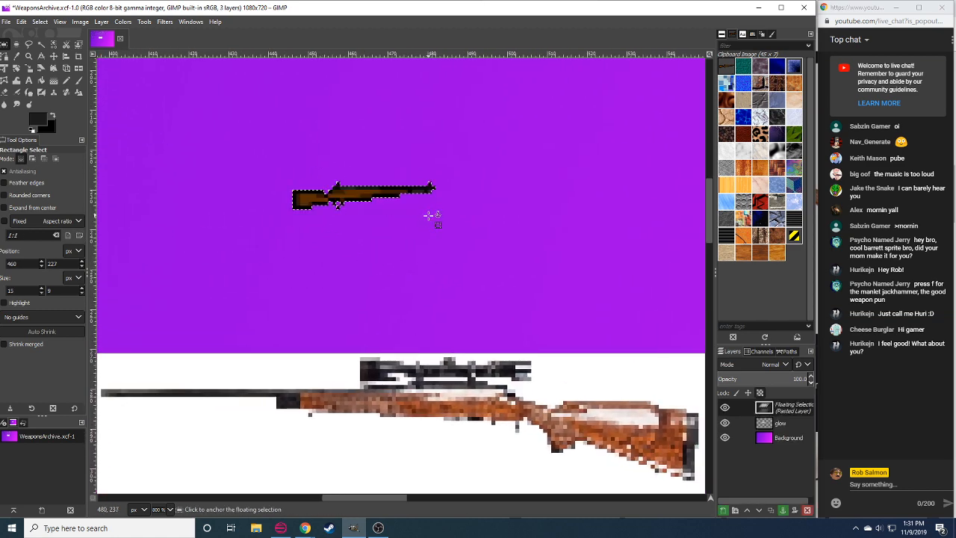
{"action": "left_click_drag", "start_coordinate": [339, 201], "coordinate": [387, 253]}
{"action": "left_click", "coordinate": [405, 281]}
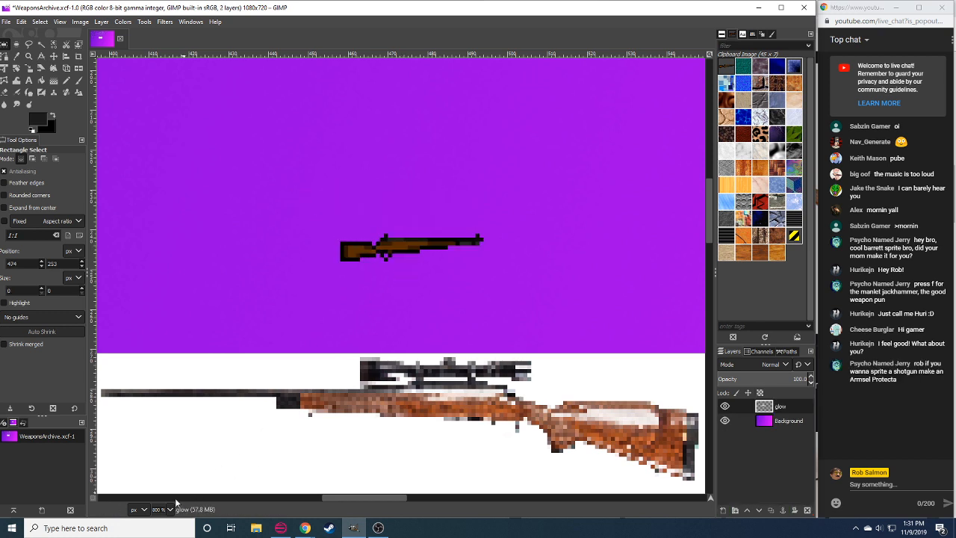
Cut and repaste the rifle photo, flip it horizontally so the muzzle faces the same way as the Garand, and anchor it.
{"action": "key", "text": "minus"}
{"action": "left_click_drag", "start_coordinate": [239, 286], "coordinate": [582, 475]}
{"action": "key", "text": "ctrl+x"}
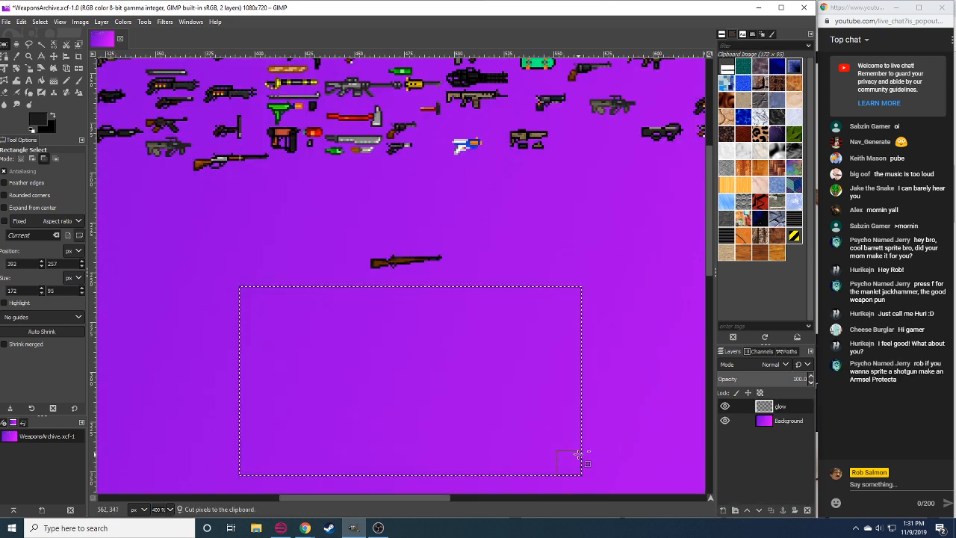
{"action": "key", "text": "ctrl+v"}
{"action": "key", "text": "shift+f"}
{"action": "left_click", "coordinate": [452, 400]}
{"action": "key", "text": "r"}
{"action": "left_click", "coordinate": [455, 297]}
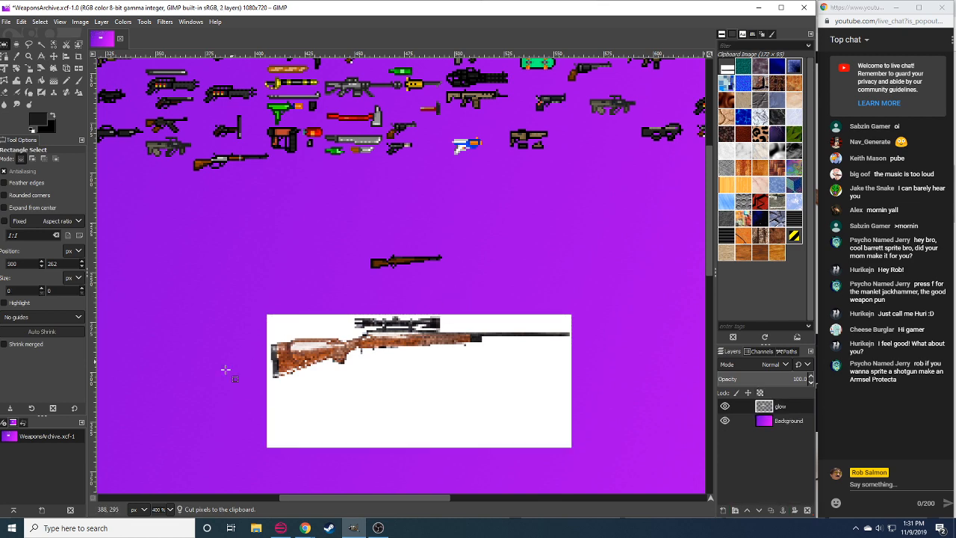
Erase the front and rear sight pixels on top of the pasted Garand sprite.
{"action": "key", "text": "plus"}
{"action": "left_click_drag", "start_coordinate": [318, 323], "coordinate": [280, 303]}
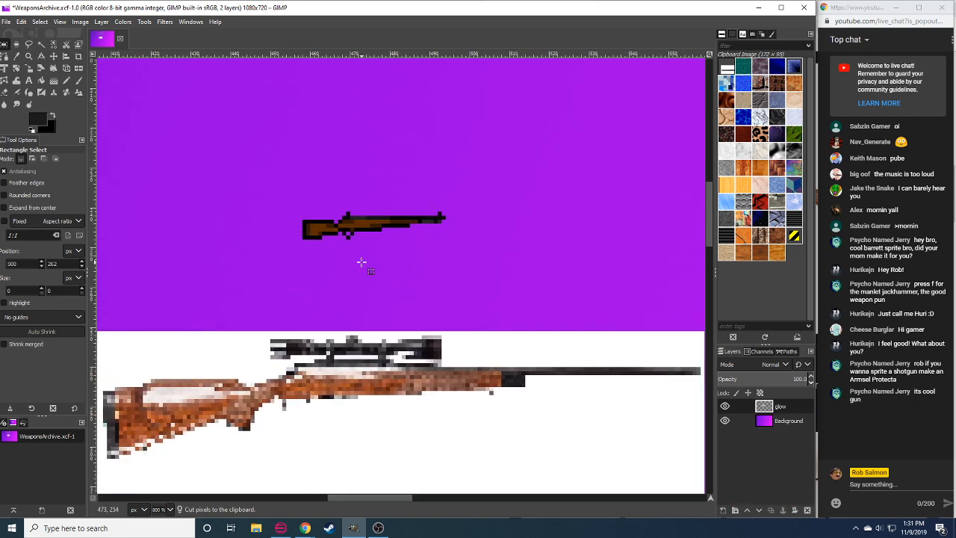
{"action": "key", "text": "shift+e"}
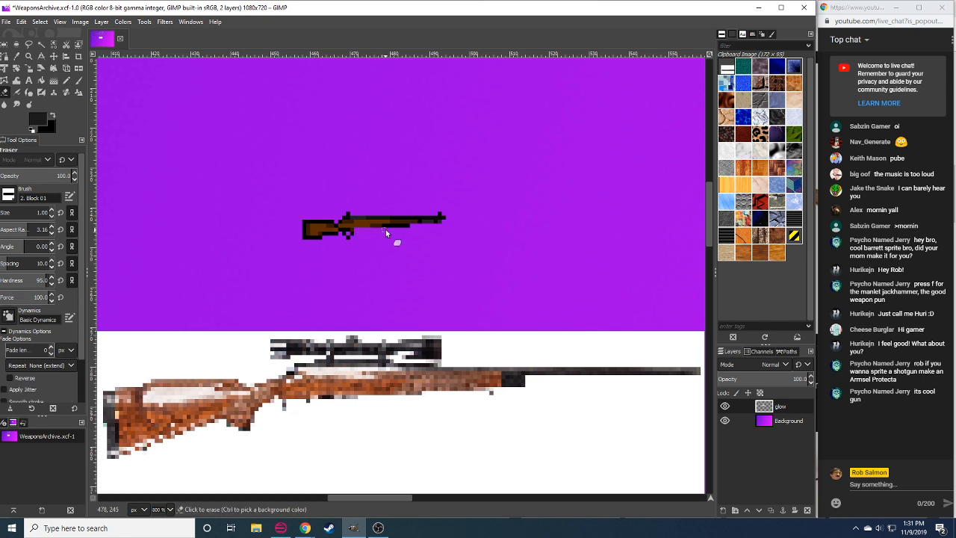
{"action": "left_click", "coordinate": [398, 232]}
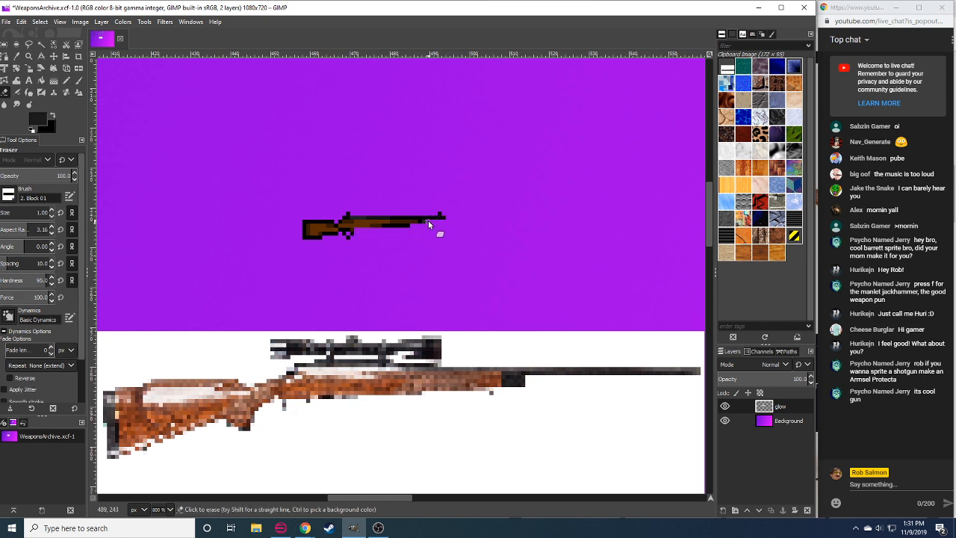
{"action": "key", "text": "n"}
{"action": "key", "text": "shift+e"}
{"action": "left_click", "coordinate": [440, 213]}
{"action": "left_click", "coordinate": [349, 216]}
Erase the Garand sprite's buttstock and the trigger guard pixels beneath its receiver.
{"action": "key", "text": "n"}
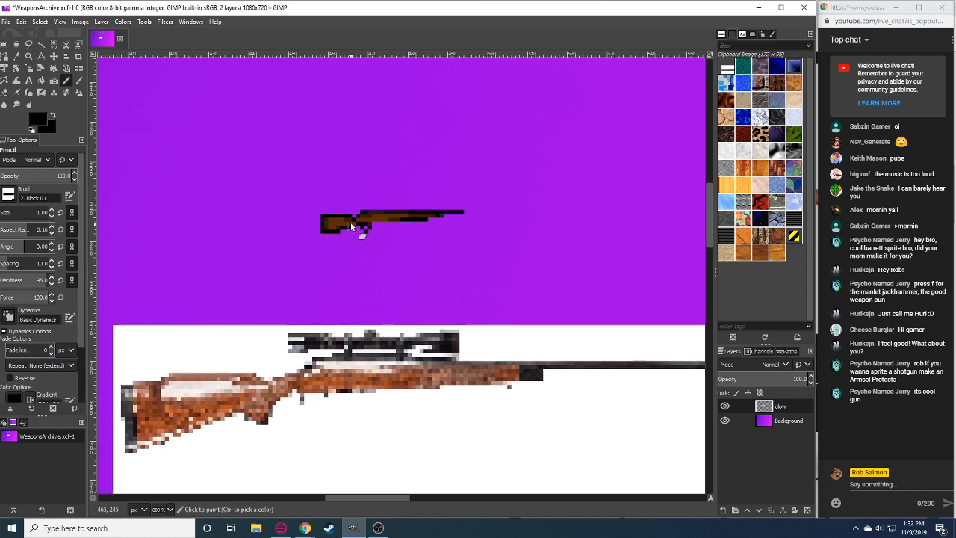
{"action": "key", "text": "shift+e"}
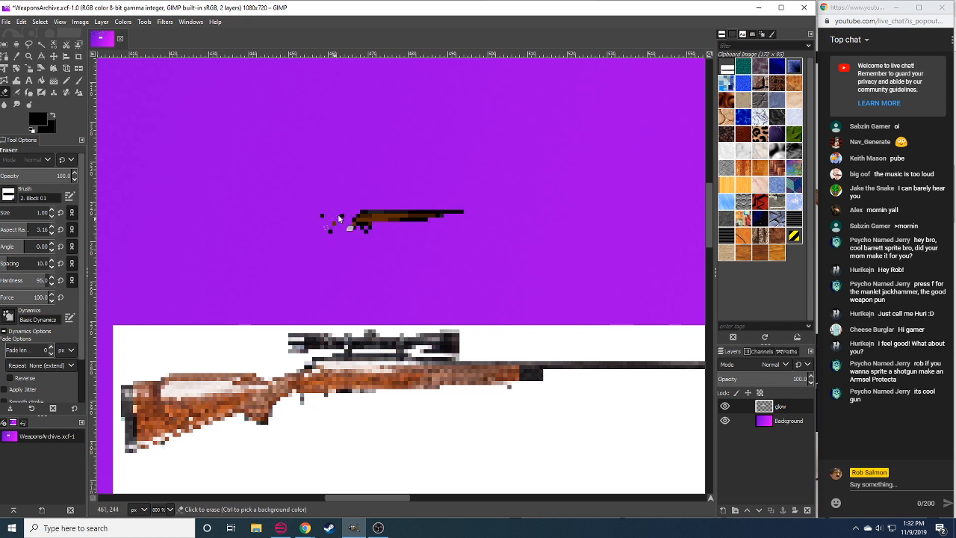
{"action": "left_click", "coordinate": [331, 235]}
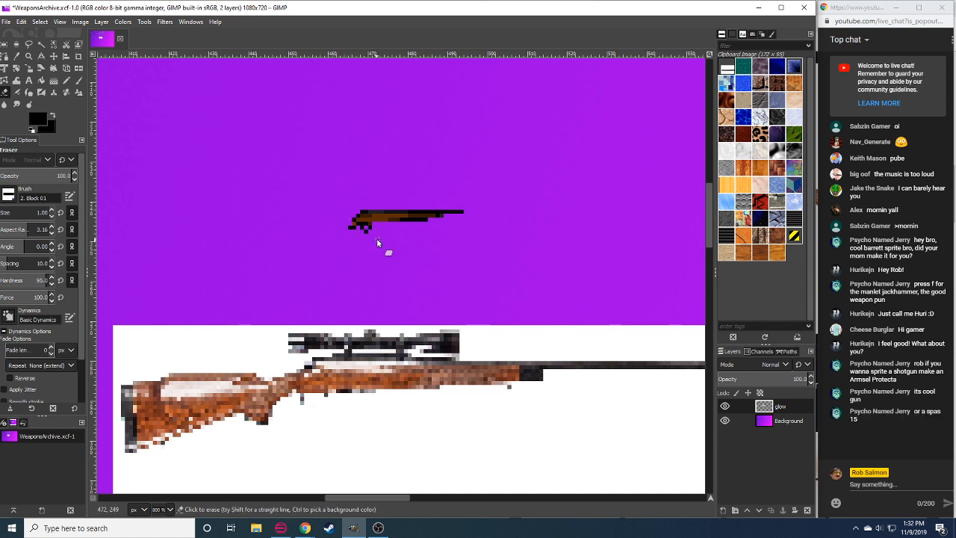
{"action": "key", "text": "n"}
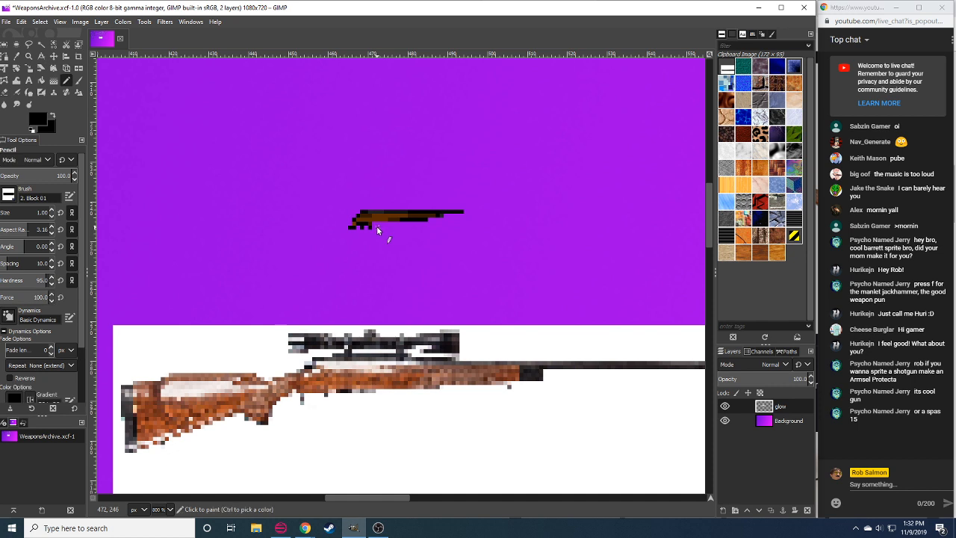
{"action": "key", "text": "shift+e"}
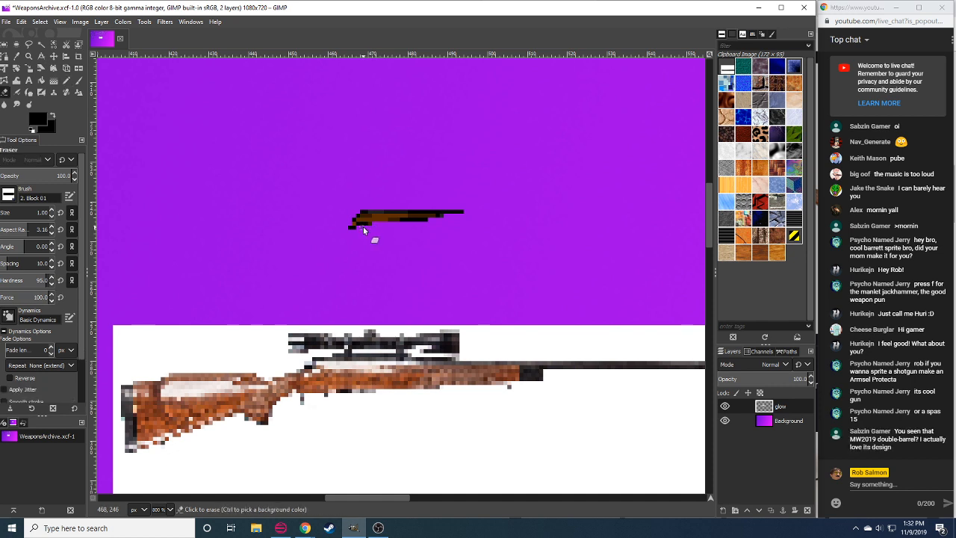
{"action": "left_click", "coordinate": [377, 231]}
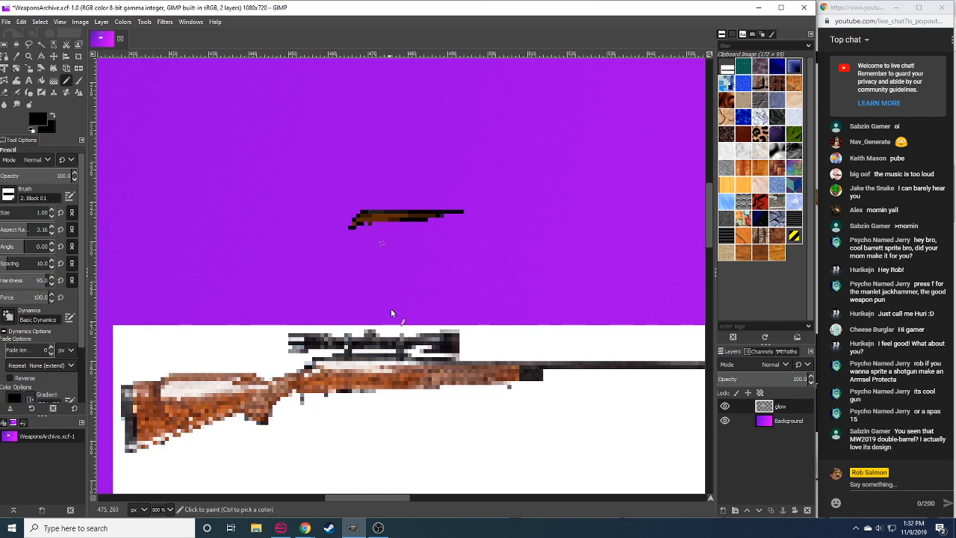
Check the Remington 700 reference photo in Chrome and return to GIMP.
{"action": "mouse_move", "coordinate": [304, 529]}
{"action": "left_click", "coordinate": [261, 475]}
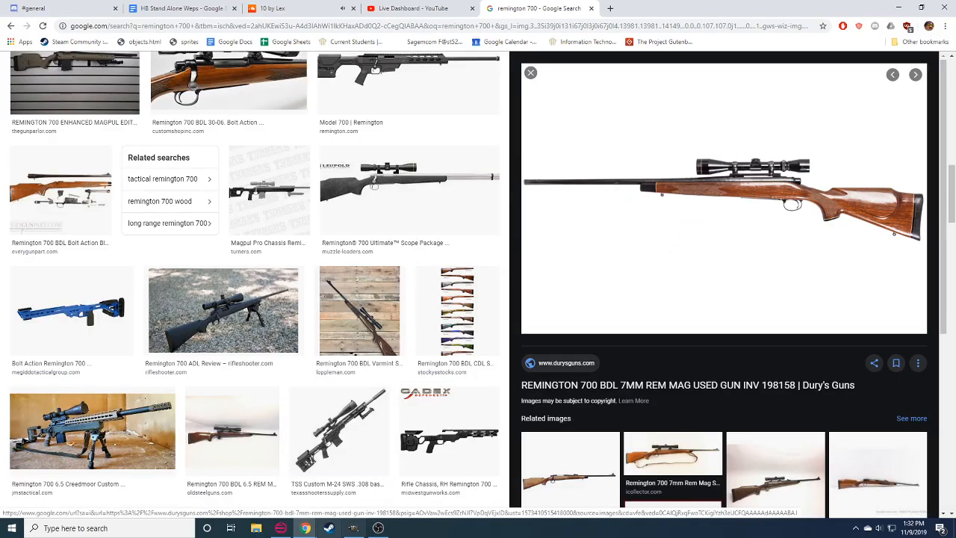
{"action": "left_click", "coordinate": [353, 528]}
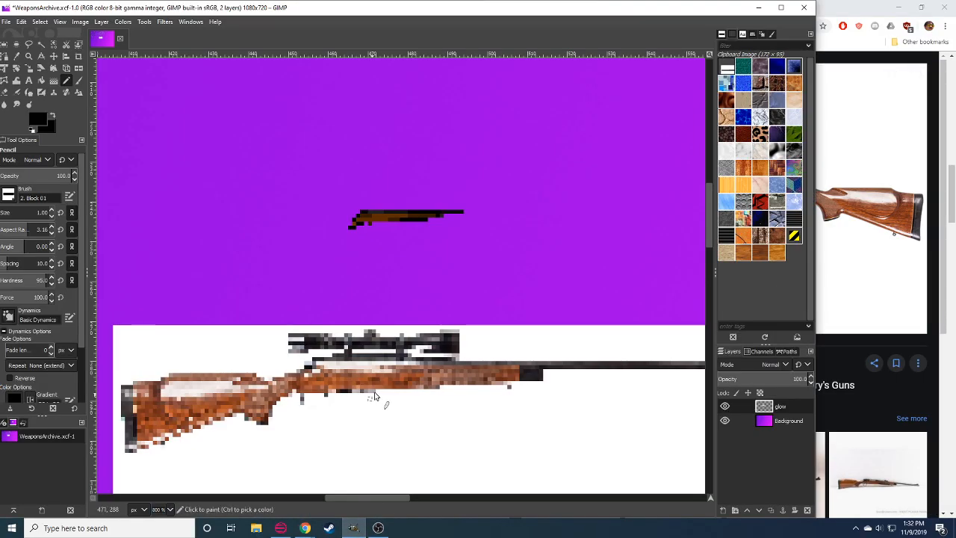
Draw a straight black line about 15 px long along the top of the sprite's barrel and bring up the live chat window.
{"action": "left_click", "coordinate": [412, 212], "text": "ctrl"}
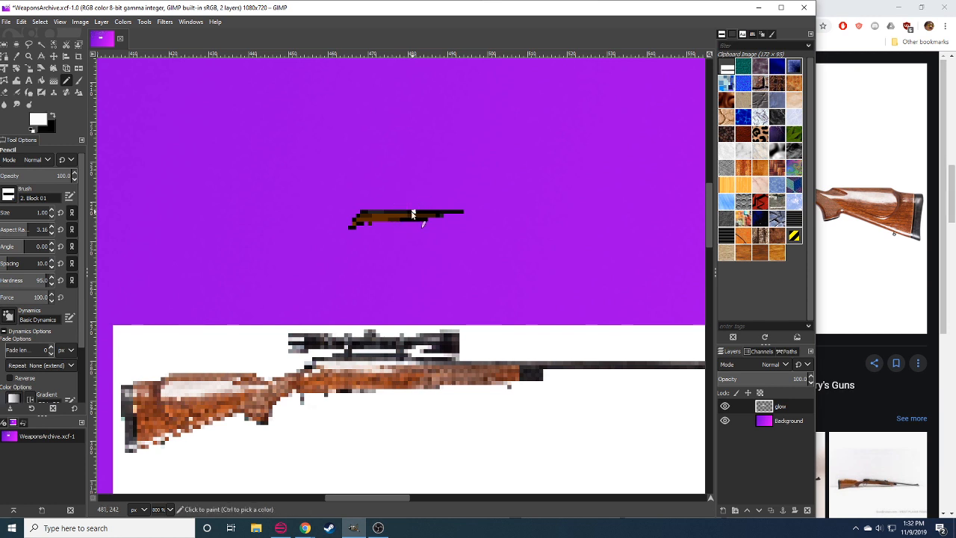
{"action": "left_click", "coordinate": [431, 212], "text": "ctrl"}
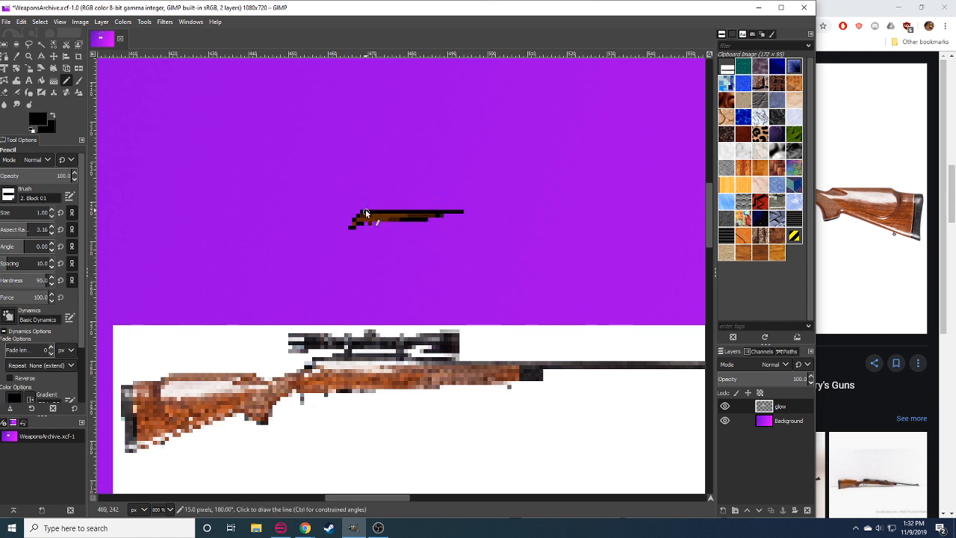
{"action": "left_click", "coordinate": [365, 212], "text": "shift"}
{"action": "mouse_move", "coordinate": [306, 528]}
{"action": "left_click", "coordinate": [369, 454]}
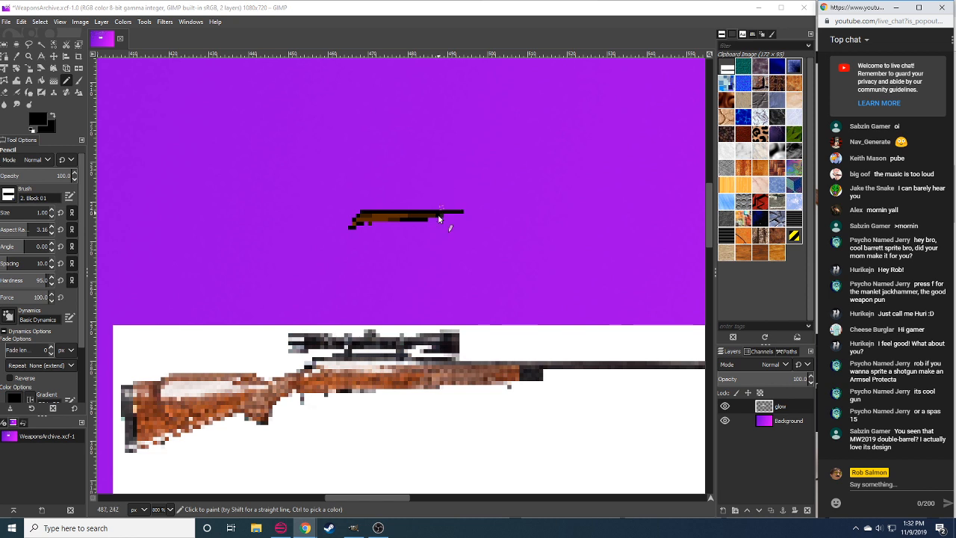
Cut the front section of the sprite's forend, paste it a few pixels closer to the receiver and anchor it.
{"action": "mouse_move", "coordinate": [460, 235]}
{"action": "left_mouse_down"}
{"action": "mouse_move", "coordinate": [384, 218]}
{"action": "mouse_move", "coordinate": [438, 219]}
{"action": "left_mouse_up"}
{"action": "key", "text": "r"}
{"action": "key", "text": "ctrl+x"}
{"action": "key", "text": "ctrl+v"}
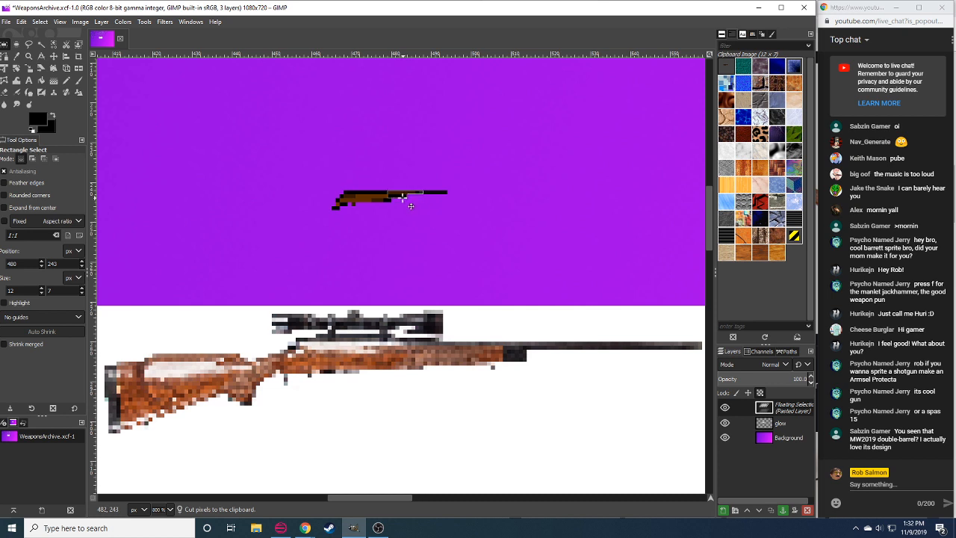
{"action": "left_click", "coordinate": [426, 214]}
Extend the sprite's barrel forward in black with the Pencil and erase the surplus pixels at the muzzle.
{"action": "key", "text": "n"}
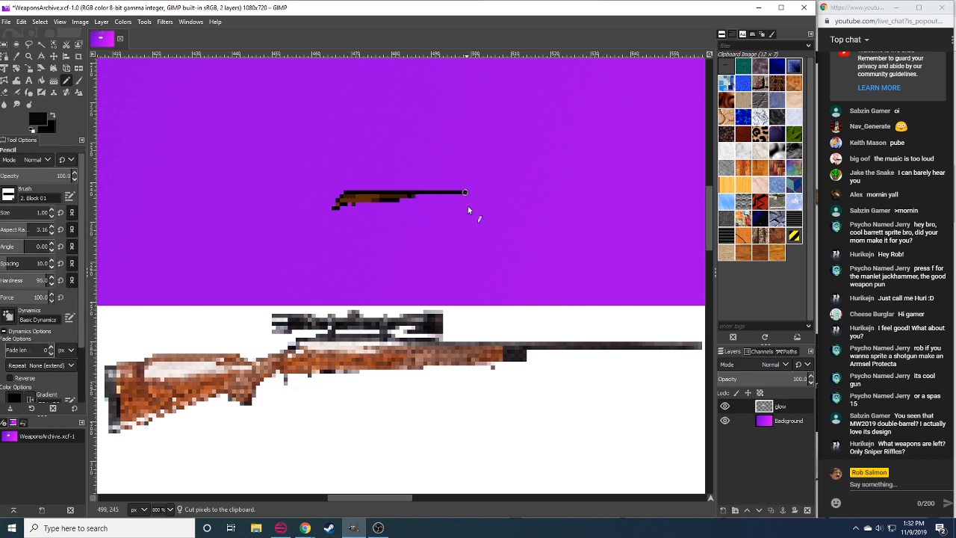
{"action": "key", "text": "shift+e"}
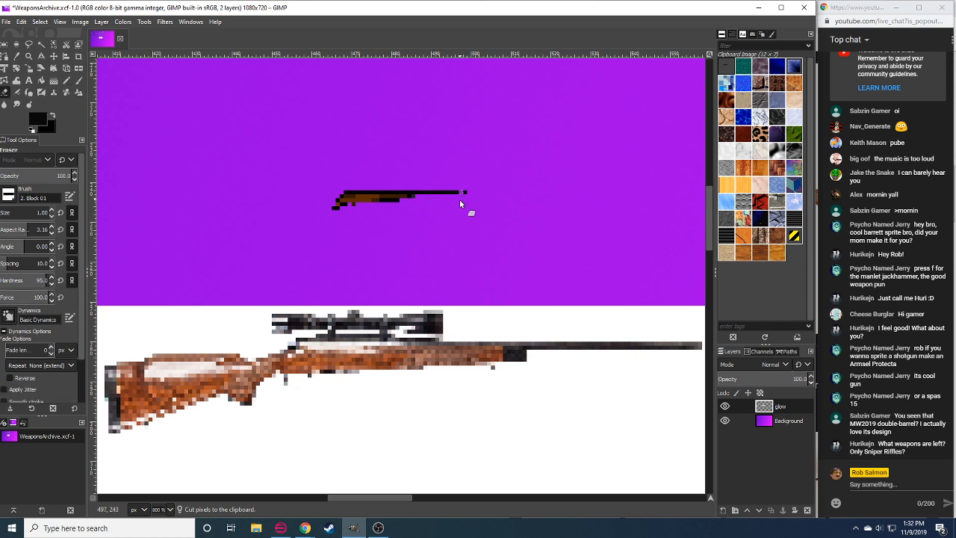
{"action": "key", "text": "n"}
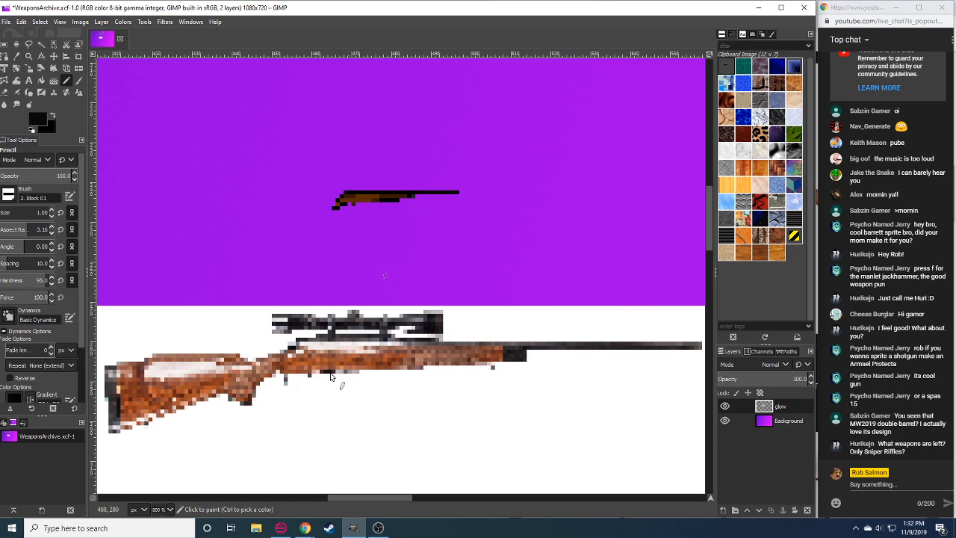
Switch to Chrome and open the HB Stand Alone Weps document to check the Remington 700 entry.
{"action": "left_click", "coordinate": [305, 527]}
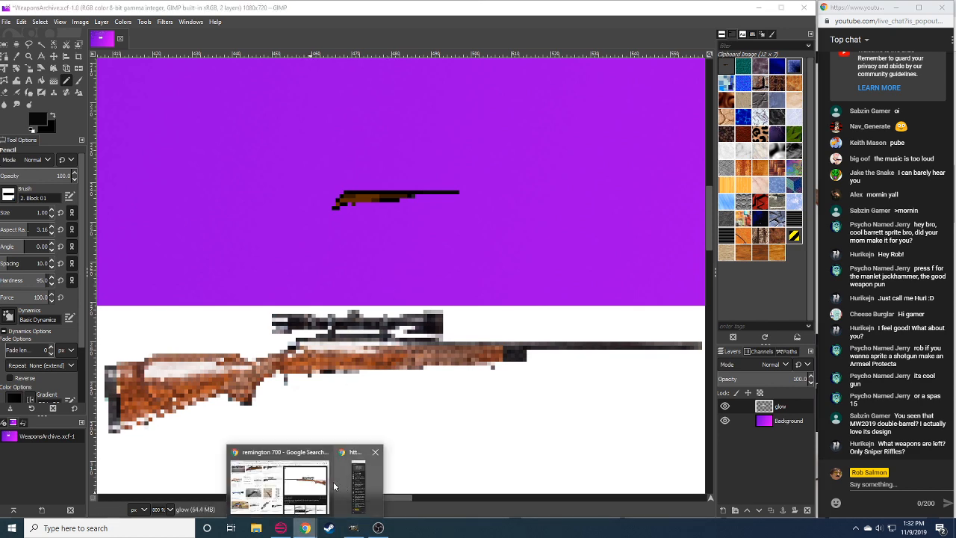
{"action": "left_click", "coordinate": [286, 488]}
{"action": "left_click", "coordinate": [186, 3]}
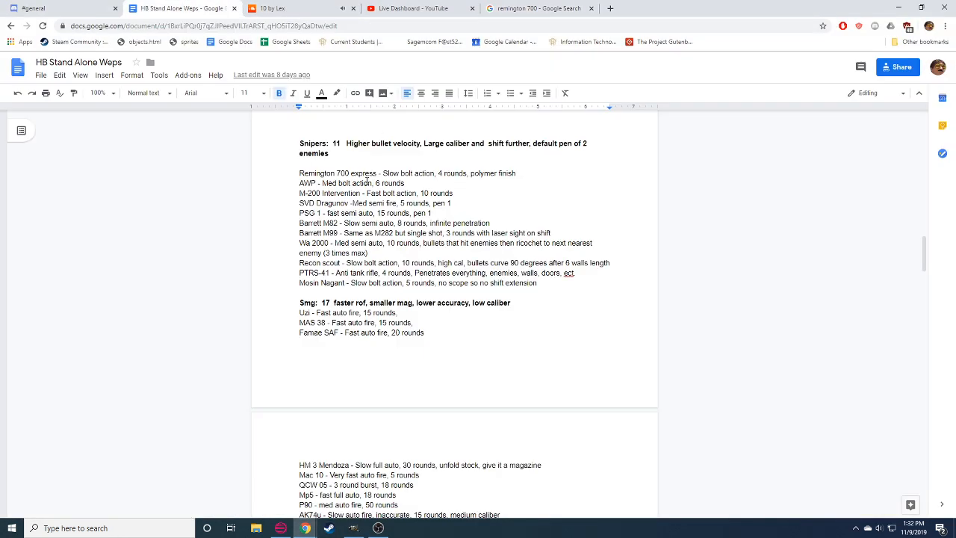
Read through the rest of the HB Stand Alone Weps list, from the SMGs down to the video game reference guns.
{"action": "scroll", "coordinate": [394, 316], "scroll_direction": "down", "scroll_amount": 7}
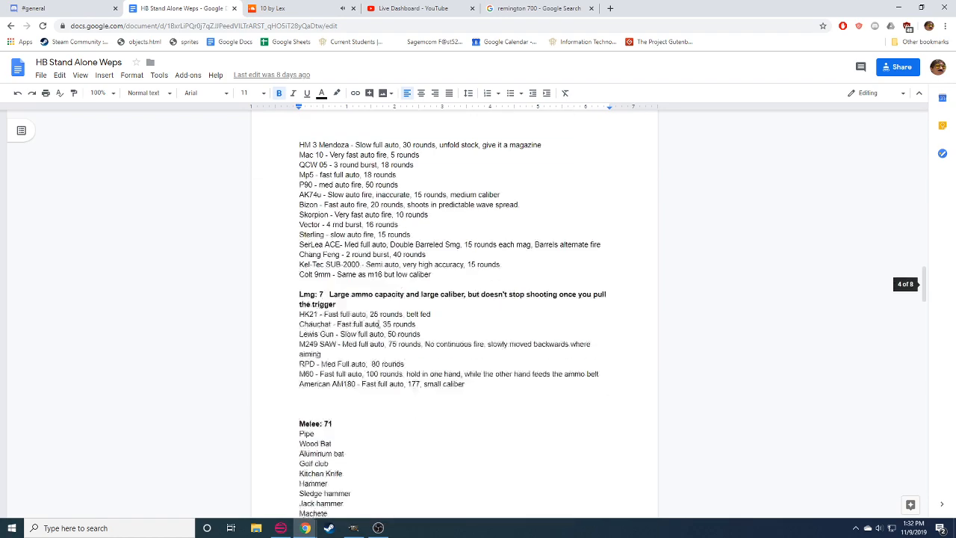
{"action": "scroll", "coordinate": [378, 324], "scroll_direction": "down", "scroll_amount": 10}
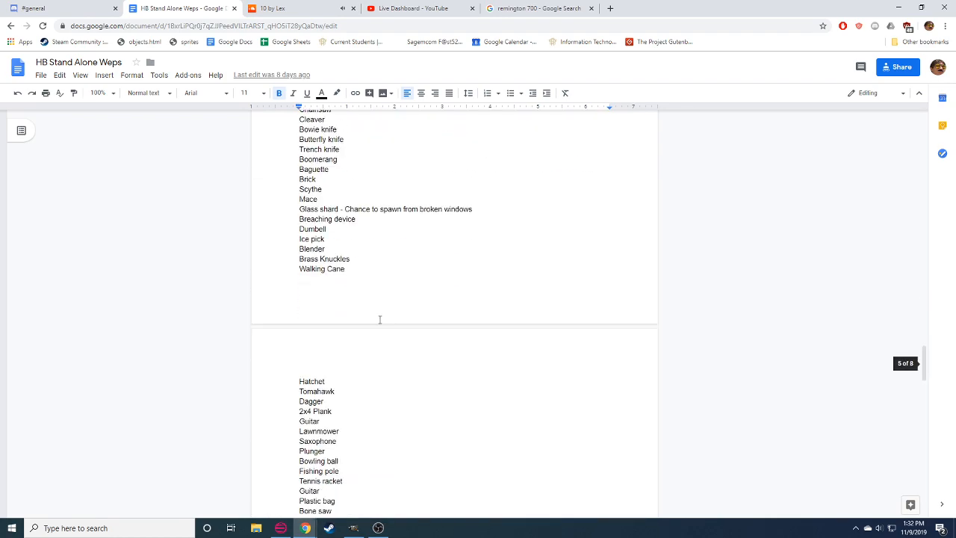
{"action": "scroll", "coordinate": [381, 308], "scroll_direction": "up", "scroll_amount": 4}
{"action": "scroll", "coordinate": [381, 308], "scroll_direction": "down", "scroll_amount": 15}
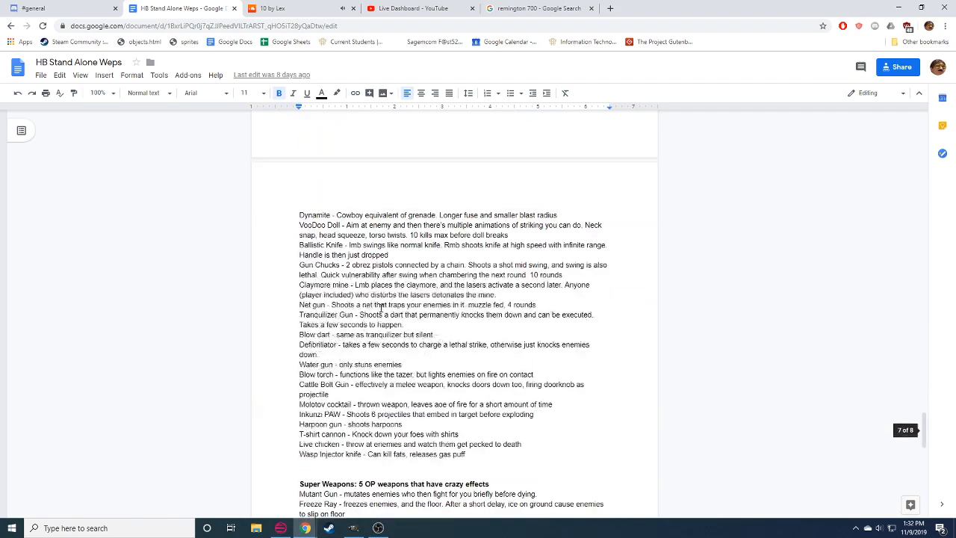
{"action": "scroll", "coordinate": [383, 305], "scroll_direction": "up", "scroll_amount": 3}
{"action": "scroll", "coordinate": [383, 305], "scroll_direction": "down", "scroll_amount": 3}
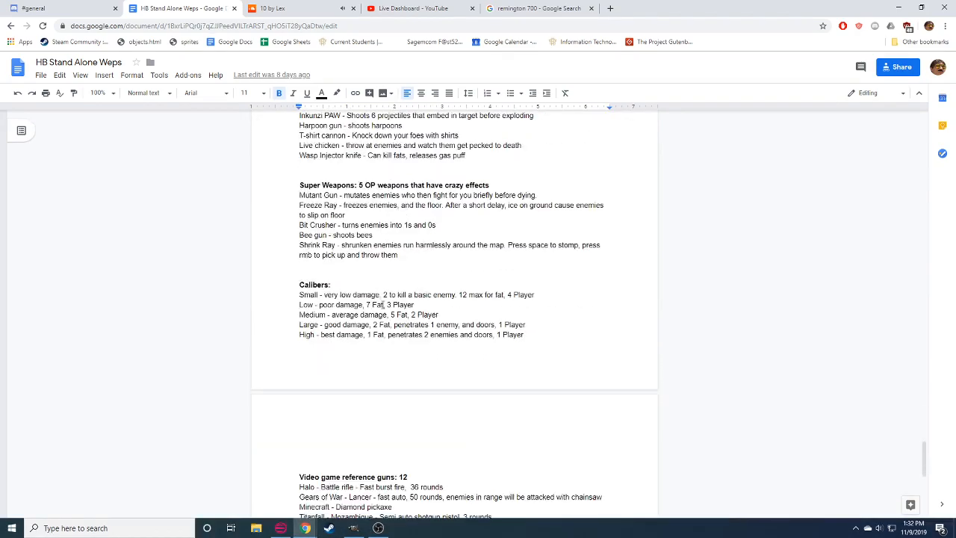
{"action": "scroll", "coordinate": [331, 297], "scroll_direction": "up", "scroll_amount": 2}
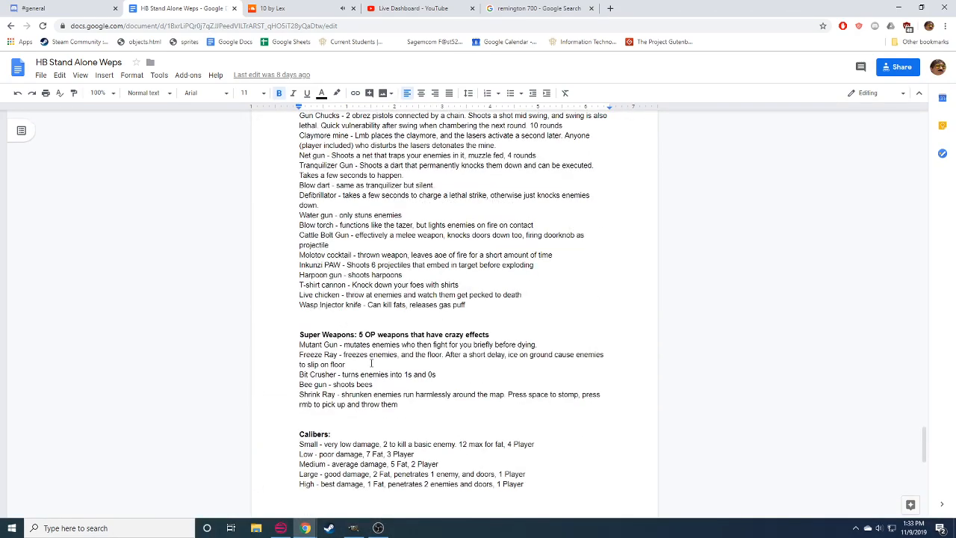
{"action": "scroll", "coordinate": [349, 363], "scroll_direction": "down", "scroll_amount": 5}
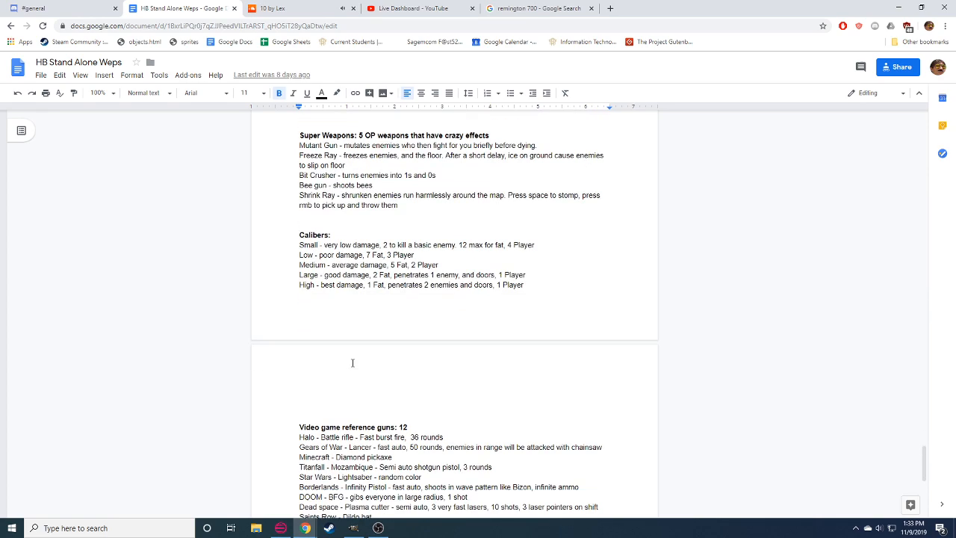
{"action": "scroll", "coordinate": [366, 336], "scroll_direction": "up", "scroll_amount": 20}
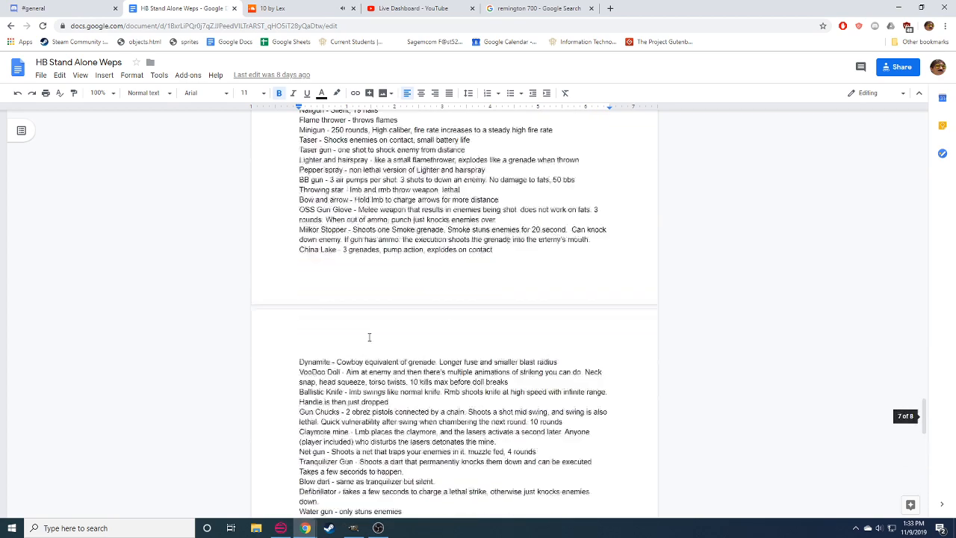
{"action": "scroll", "coordinate": [371, 335], "scroll_direction": "up", "scroll_amount": 20}
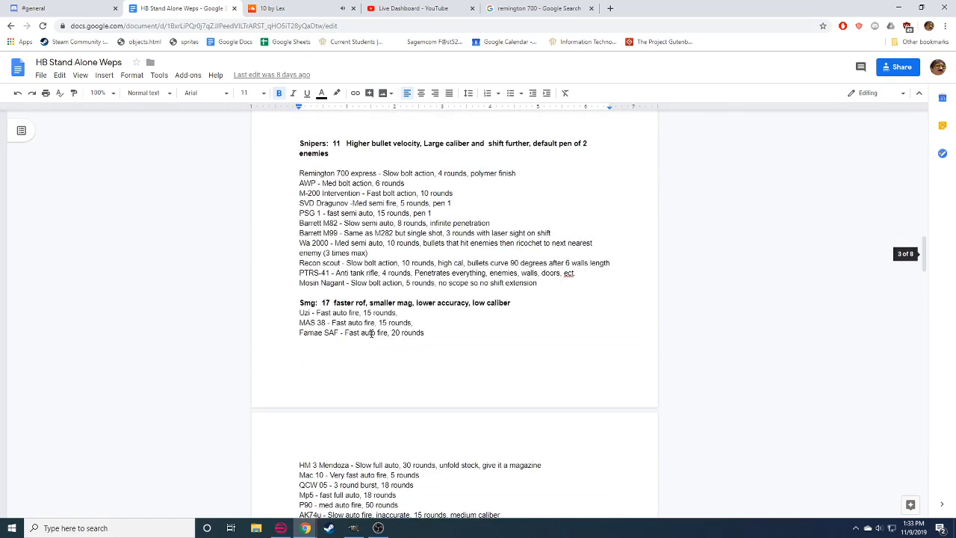
{"action": "scroll", "coordinate": [371, 334], "scroll_direction": "down", "scroll_amount": 4}
{"action": "scroll", "coordinate": [366, 206], "scroll_direction": "up", "scroll_amount": 1}
Switch back to GIMP and bring up the live chat window beside the image.
{"action": "left_click", "coordinate": [353, 527]}
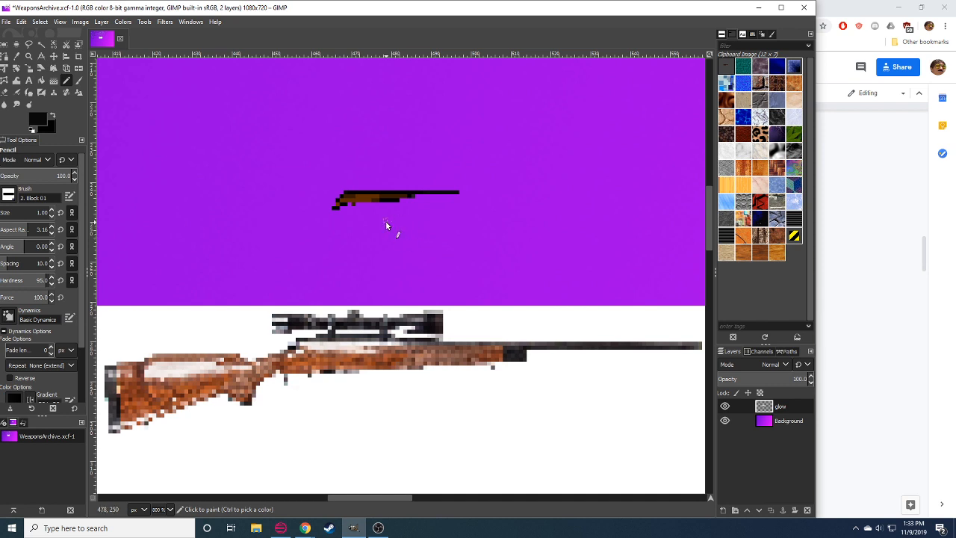
{"action": "left_click", "coordinate": [304, 528]}
{"action": "left_click", "coordinate": [350, 454]}
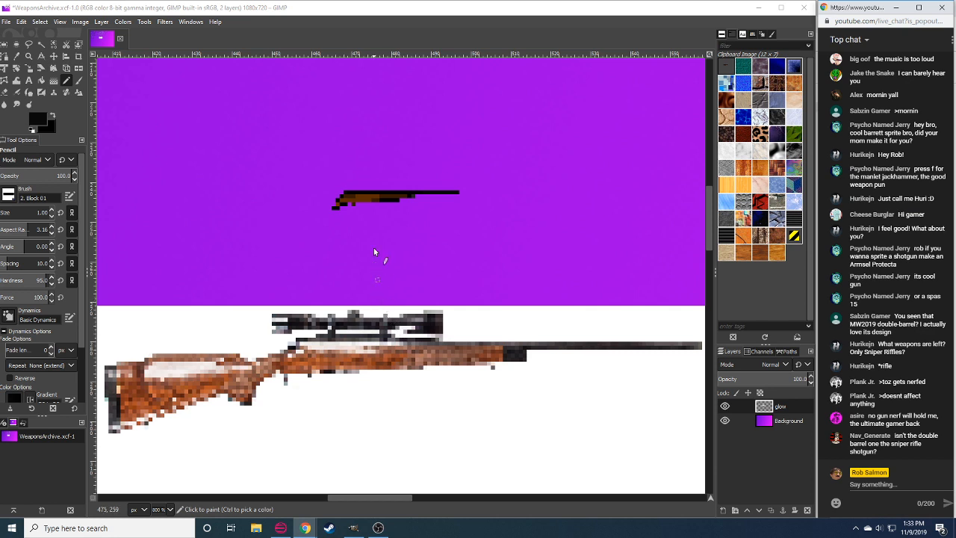
Try out a straight black top edge and lower outline pixels for the stock behind the sprite's grip.
{"action": "left_click", "coordinate": [335, 207], "text": "ctrl"}
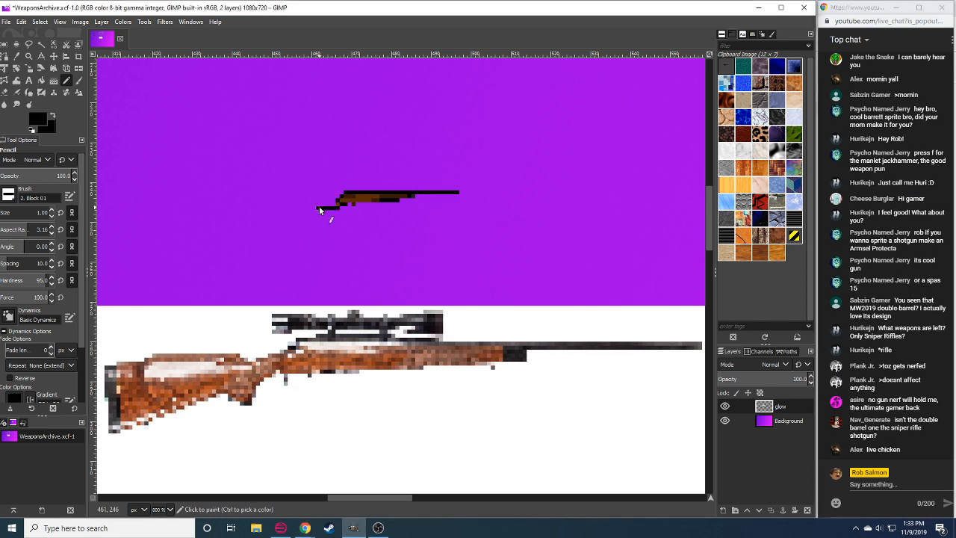
{"action": "key", "text": "ctrl+z"}
{"action": "mouse_move", "coordinate": [321, 212]}
{"action": "left_mouse_down"}
{"action": "mouse_move", "coordinate": [332, 200]}
{"action": "mouse_move", "coordinate": [302, 209]}
{"action": "left_mouse_up"}
{"action": "key", "text": "ctrl+z"}
{"action": "key", "text": "shift+e"}
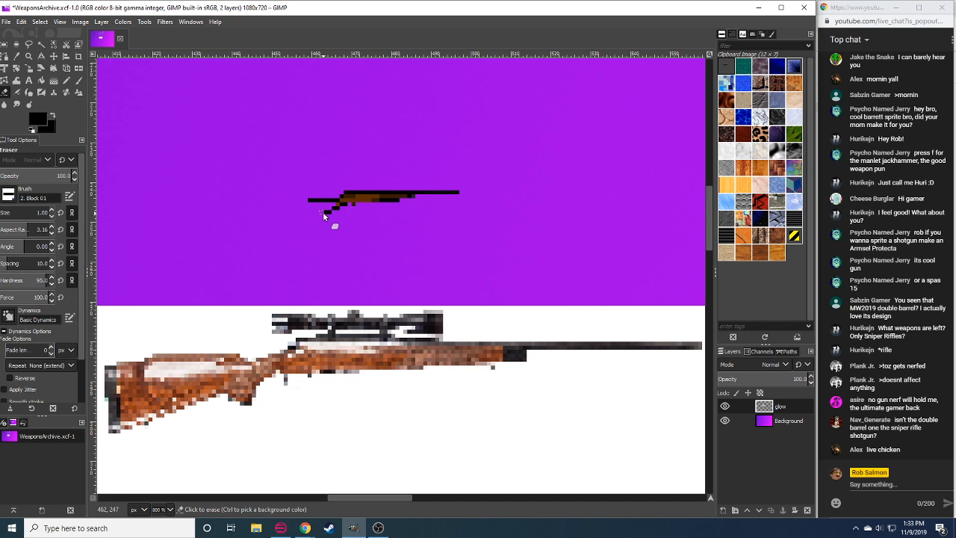
{"action": "key", "text": "n"}
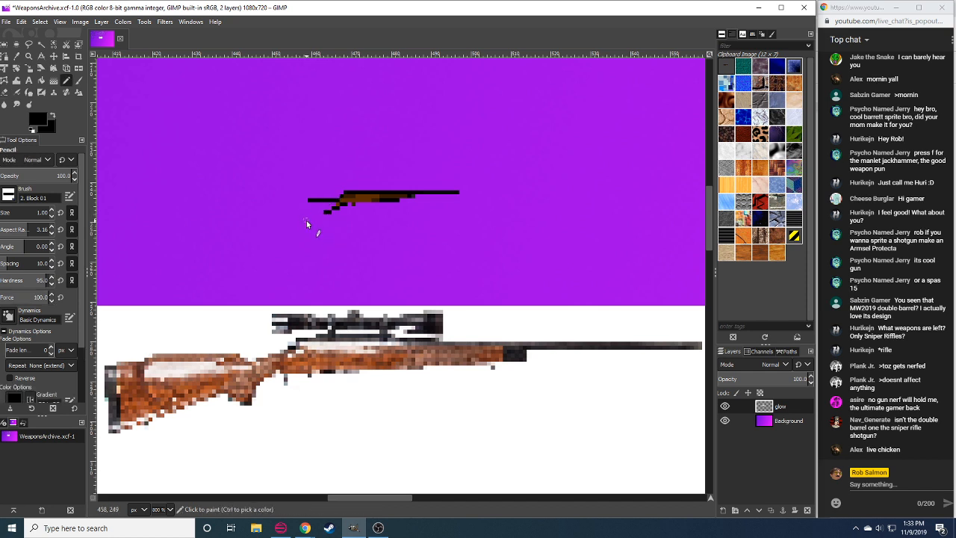
Try out the butt end of the stock outline, undo it and erase the trial pixels below the grip.
{"action": "left_click", "coordinate": [310, 224]}
{"action": "left_click_drag", "start_coordinate": [309, 221], "coordinate": [324, 213]}
{"action": "key", "text": "ctrl+z"}
{"action": "left_click_drag", "start_coordinate": [329, 228], "coordinate": [327, 228]}
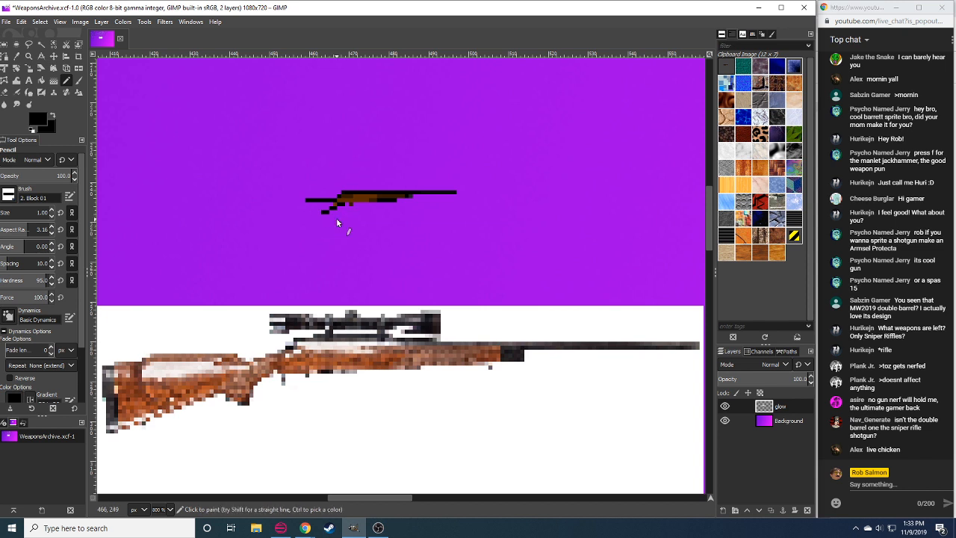
{"action": "key", "text": "shift+e"}
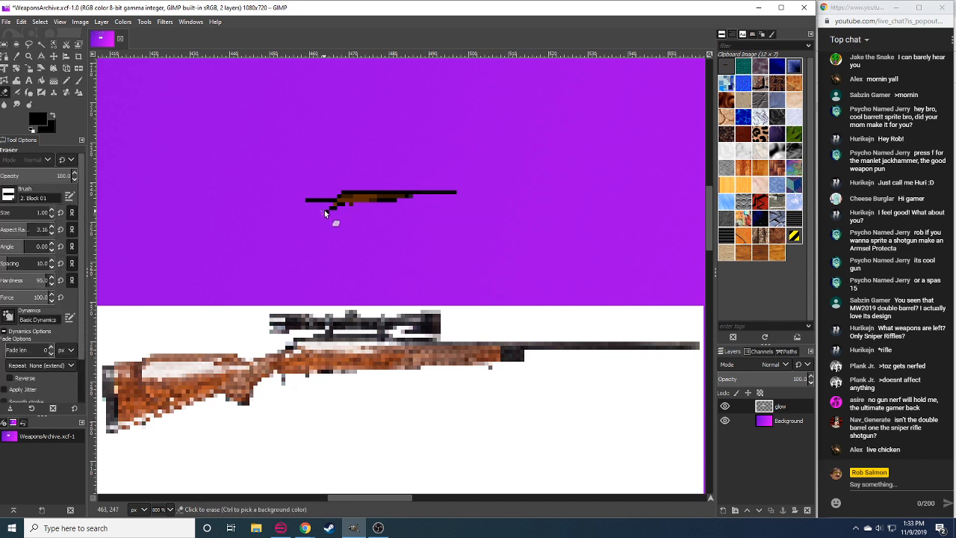
{"action": "left_click", "coordinate": [326, 212]}
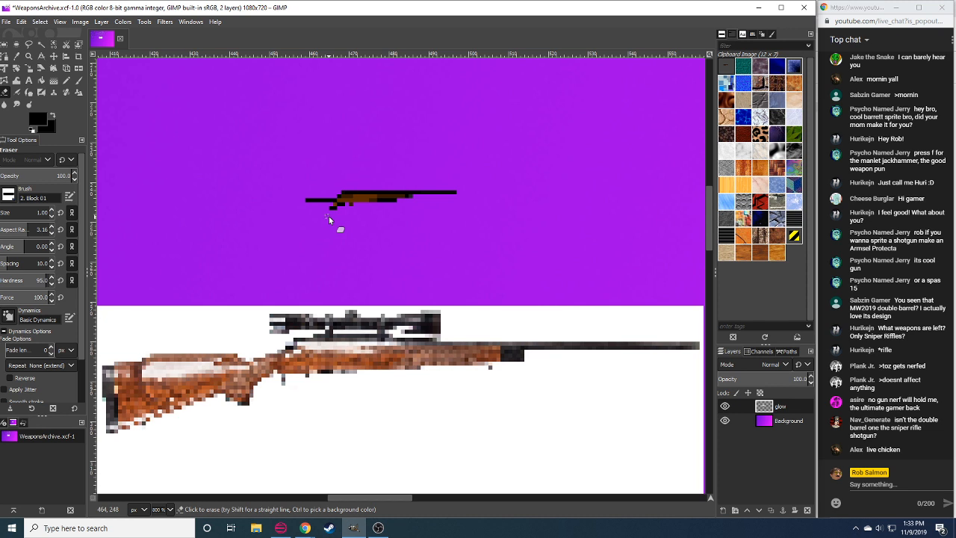
Compare with the other weapon sprites in the archive and remove the trial top edge of the stock.
{"action": "left_click_drag", "start_coordinate": [420, 223], "coordinate": [397, 536]}
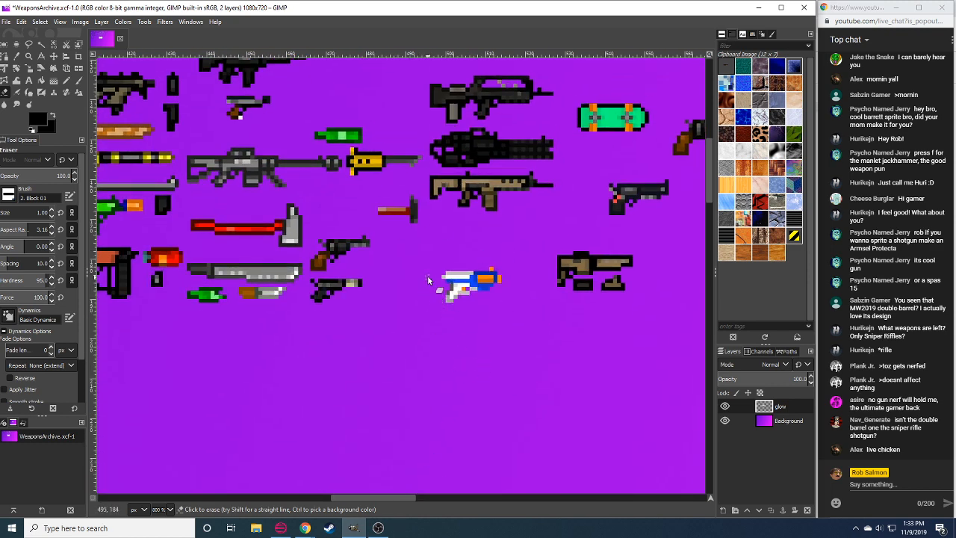
{"action": "scroll", "coordinate": [443, 132], "scroll_direction": "down", "scroll_amount": 5}
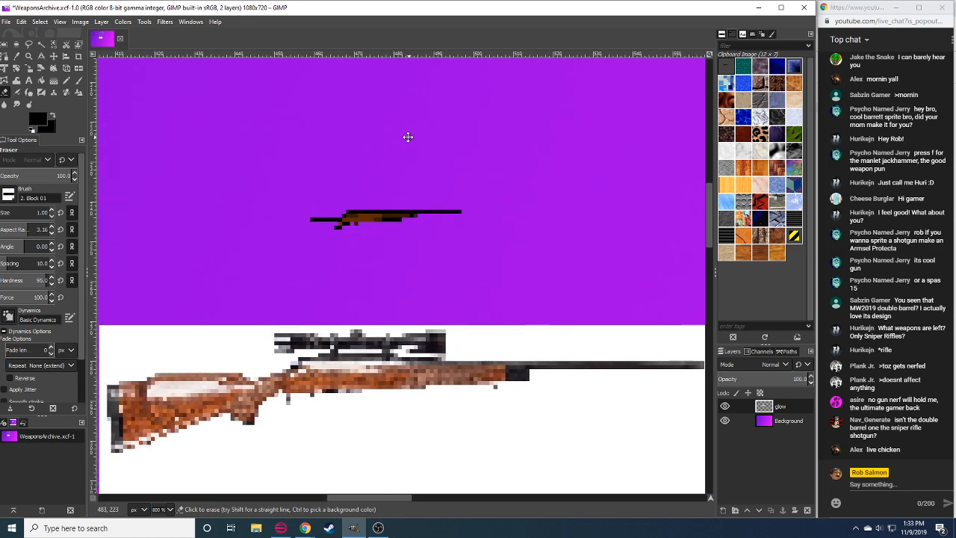
{"action": "left_click_drag", "start_coordinate": [408, 136], "coordinate": [404, 145]}
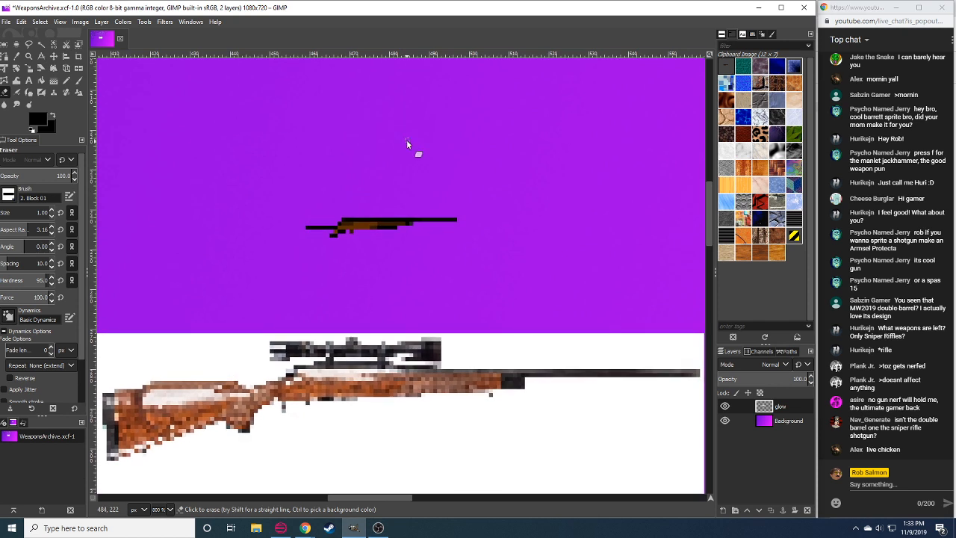
{"action": "key", "text": "n"}
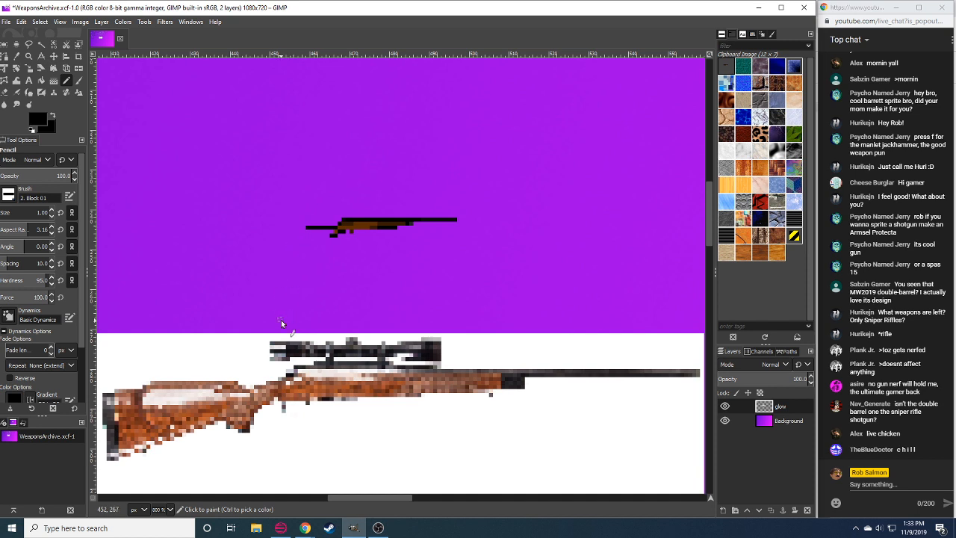
{"action": "left_click", "coordinate": [332, 234]}
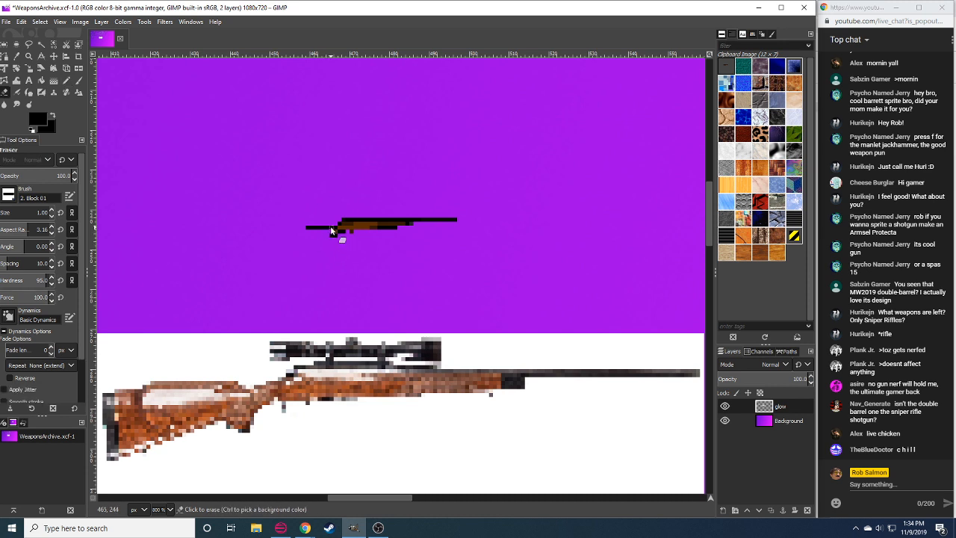
{"action": "key", "text": "ctrl+z"}
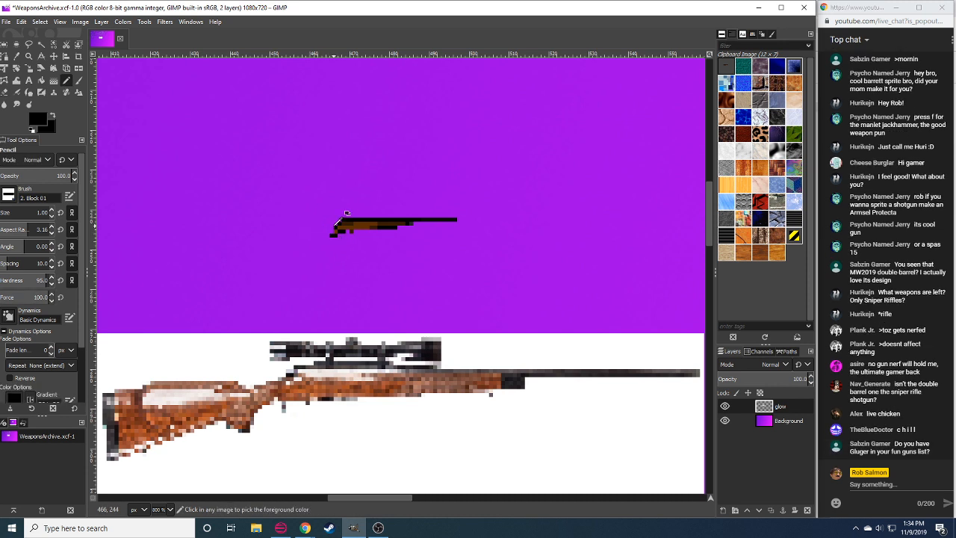
Outline the stock in black with a top edge about 8 px long, a butt about 5 px tall and a sloping underside up to the grip.
{"action": "left_click_drag", "start_coordinate": [331, 224], "coordinate": [319, 224]}
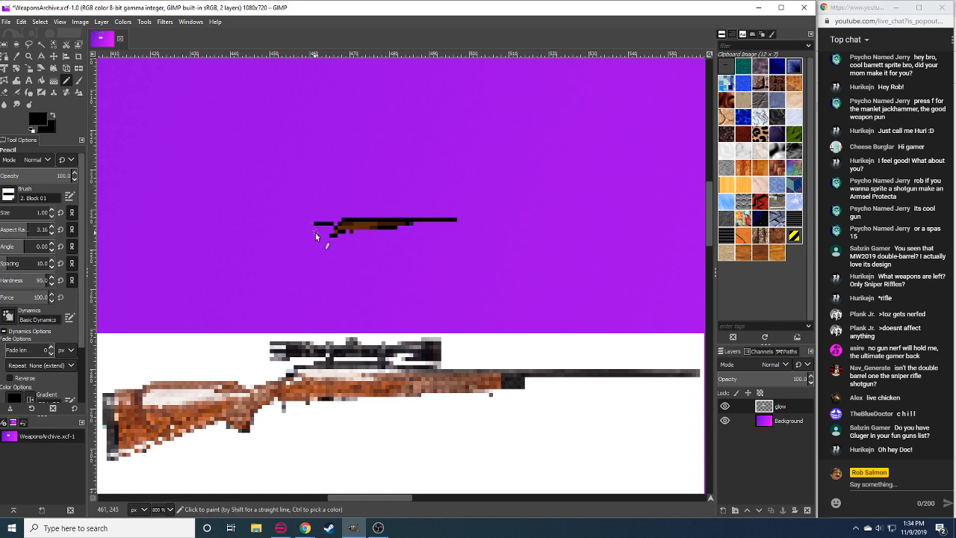
{"action": "left_click", "coordinate": [311, 223]}
{"action": "left_click", "coordinate": [305, 228]}
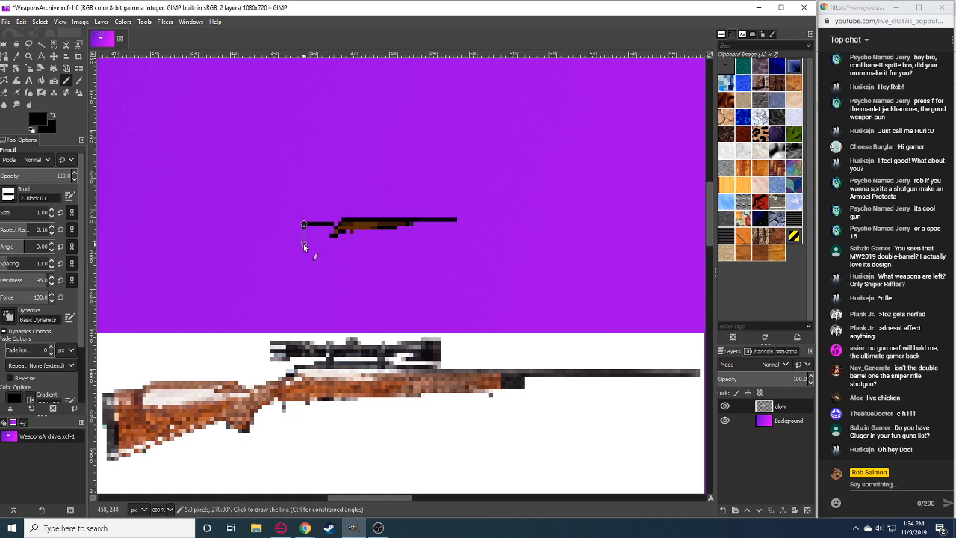
{"action": "left_click", "coordinate": [308, 242], "text": "shift"}
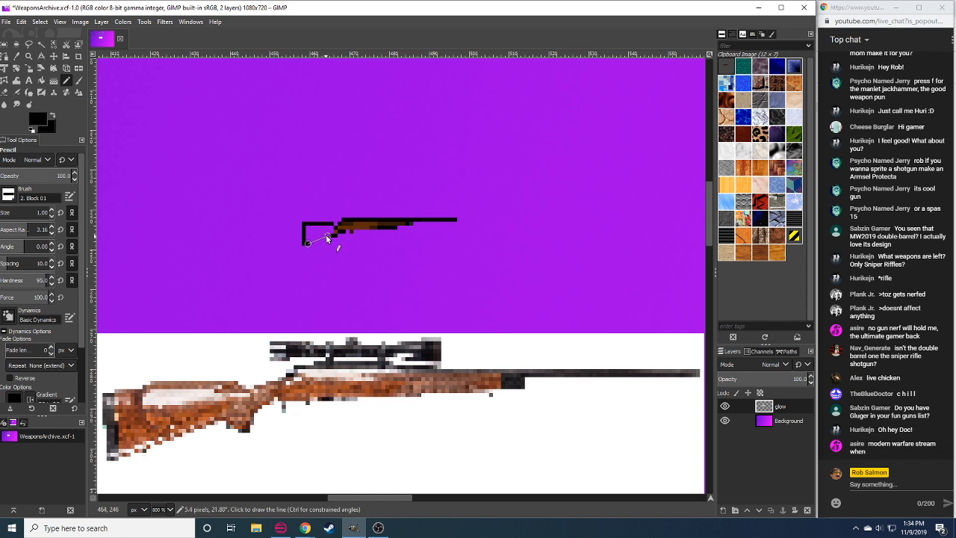
{"action": "left_click", "coordinate": [326, 236], "text": "shift"}
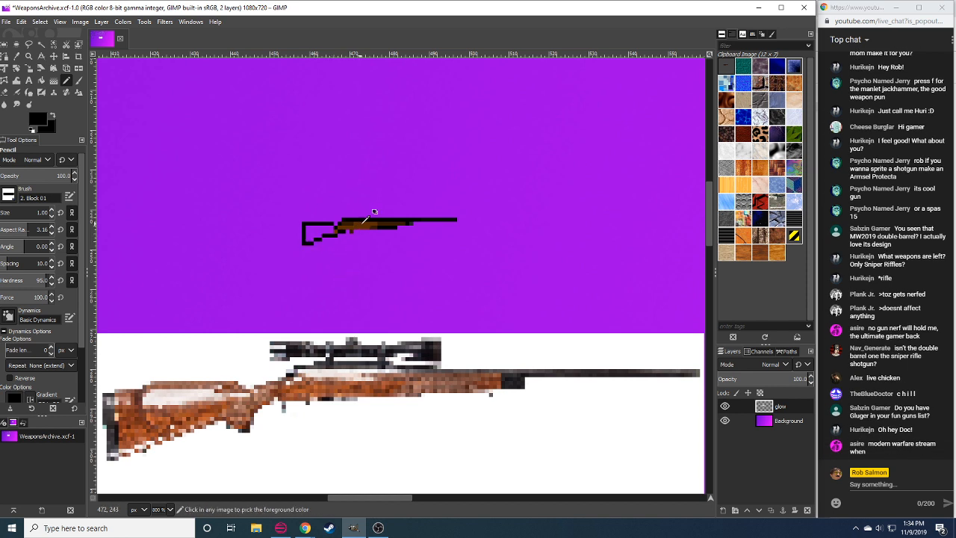
Fill the outlined stock with the dark brown sampled from the sprite's existing wood.
{"action": "left_click", "coordinate": [359, 224], "text": "ctrl"}
{"action": "key", "text": "shift+b"}
{"action": "left_click", "coordinate": [313, 240]}
Touch up the grip and trigger pixels in black and extend the brown wood along the forend with the Pencil.
{"action": "key", "text": "n"}
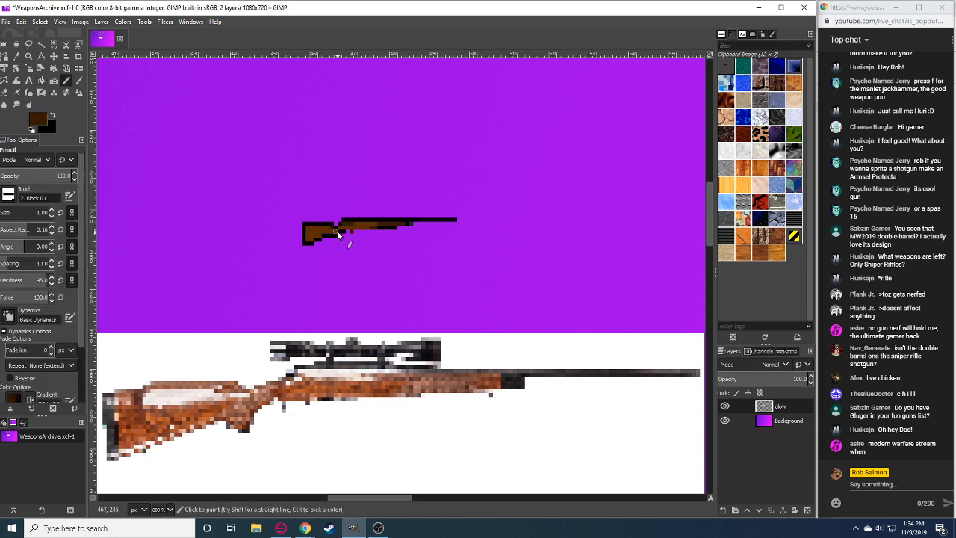
{"action": "left_click", "coordinate": [357, 219], "text": "ctrl"}
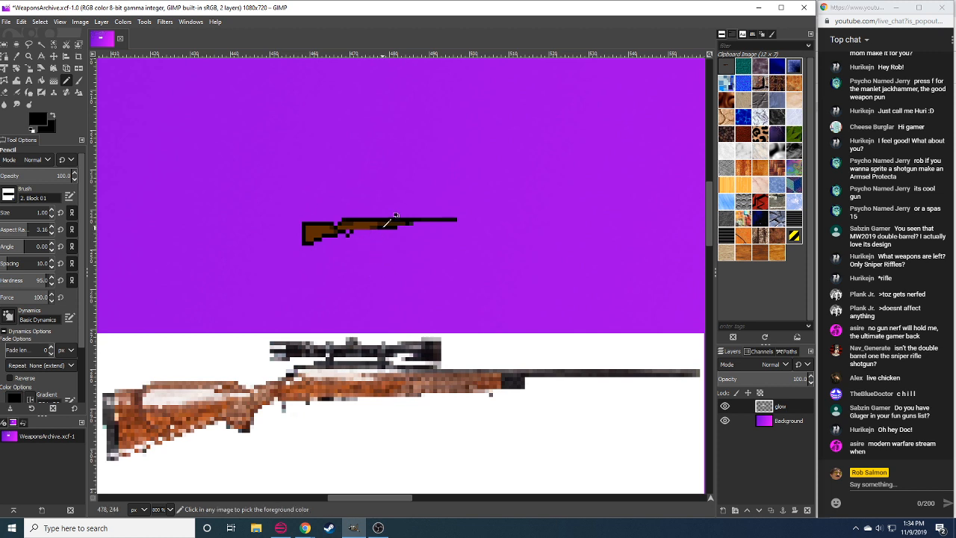
{"action": "left_click", "coordinate": [373, 227], "text": "ctrl"}
{"action": "left_click_drag", "start_coordinate": [424, 262], "coordinate": [424, 251]}
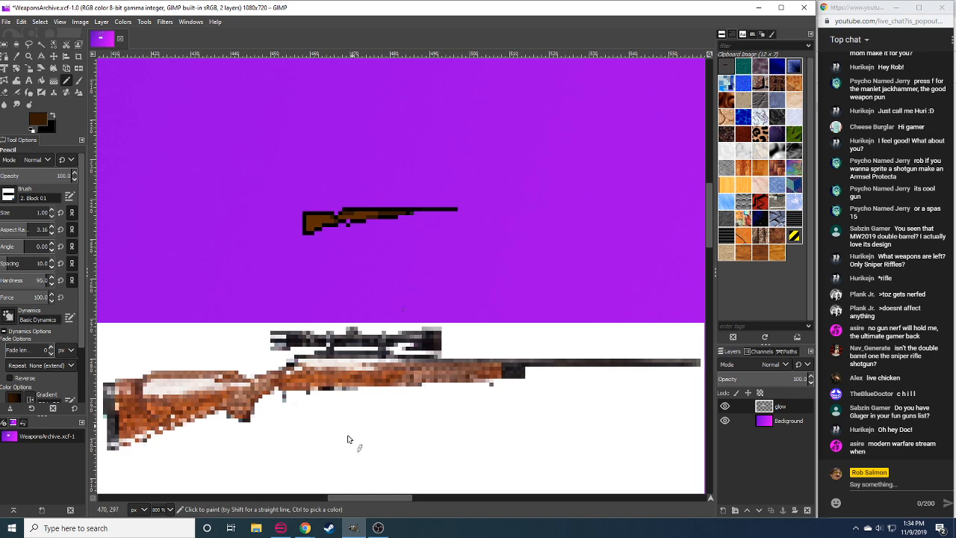
Check the Remington 700 reference photo in Chrome's Google Images results and return to GIMP.
{"action": "left_click", "coordinate": [305, 527]}
{"action": "left_click", "coordinate": [298, 499]}
{"action": "left_click", "coordinate": [537, 8]}
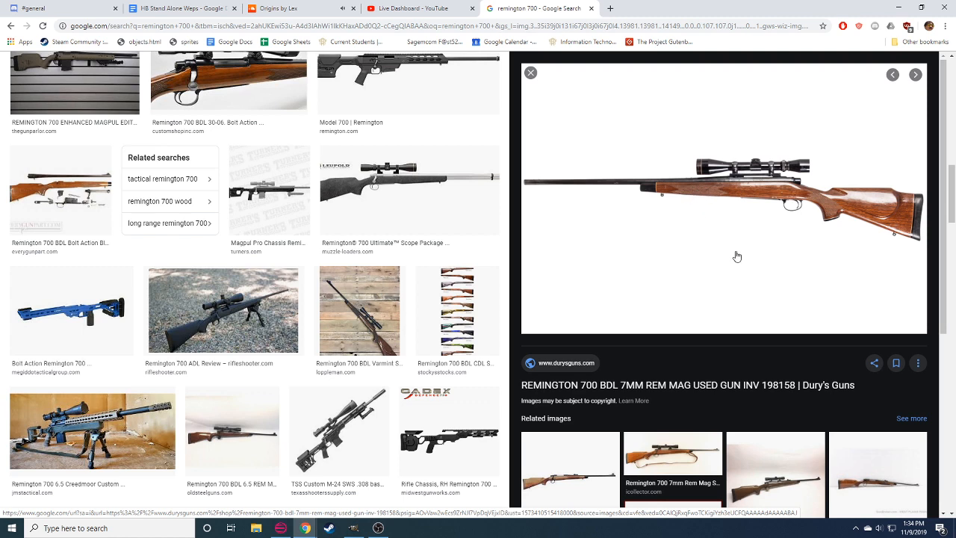
{"action": "left_click", "coordinate": [353, 528]}
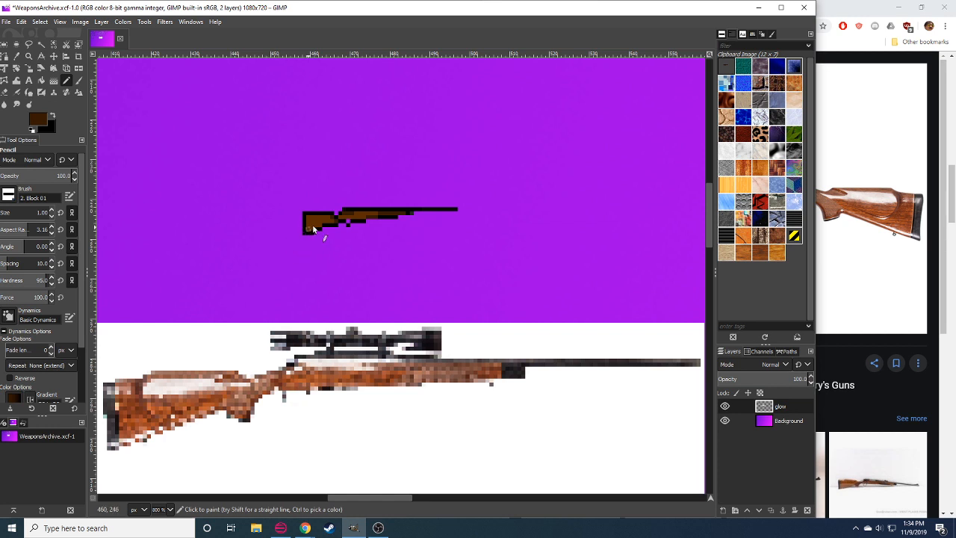
Darken the butt end of the stock with a near-black sampled from the reference scope, and bring up the live chat window.
{"action": "key", "text": "ctrl"}
{"action": "left_click", "coordinate": [296, 337], "text": "ctrl"}
{"action": "mouse_move", "coordinate": [304, 528]}
{"action": "left_click", "coordinate": [352, 471]}
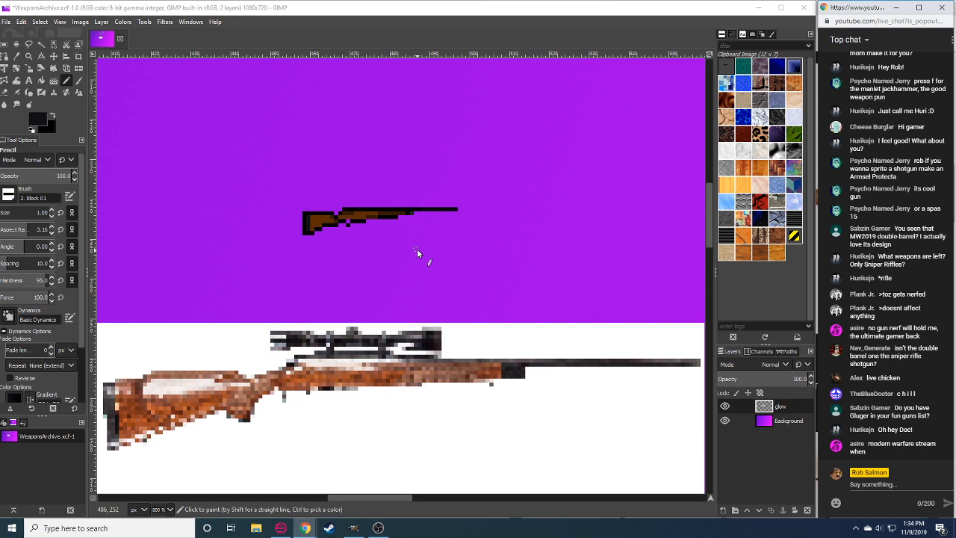
{"action": "left_click", "coordinate": [407, 212]}
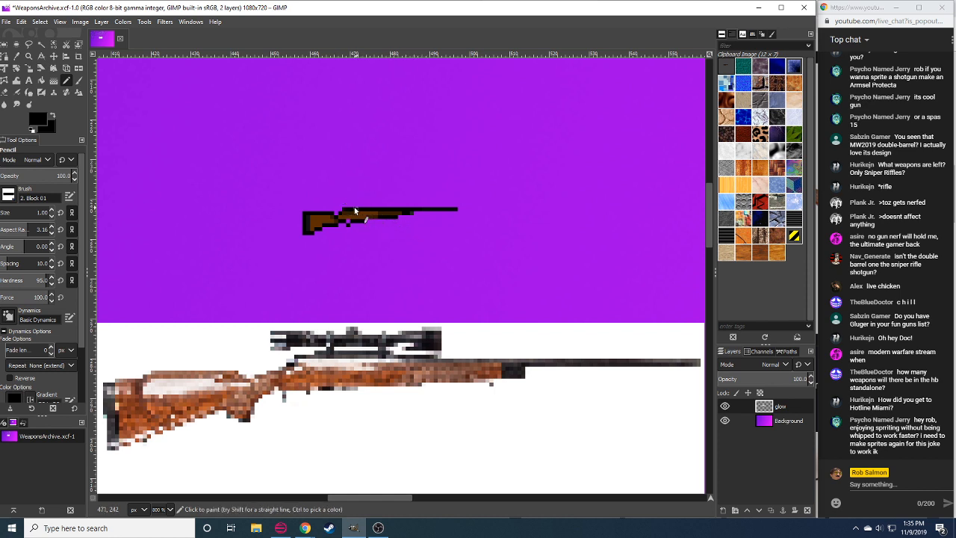
Copy the scope from the Beowulf sprite, paste it above the Remington sprite's receiver and anchor it.
{"action": "key", "text": "r"}
{"action": "left_click_drag", "start_coordinate": [273, 229], "coordinate": [544, 335]}
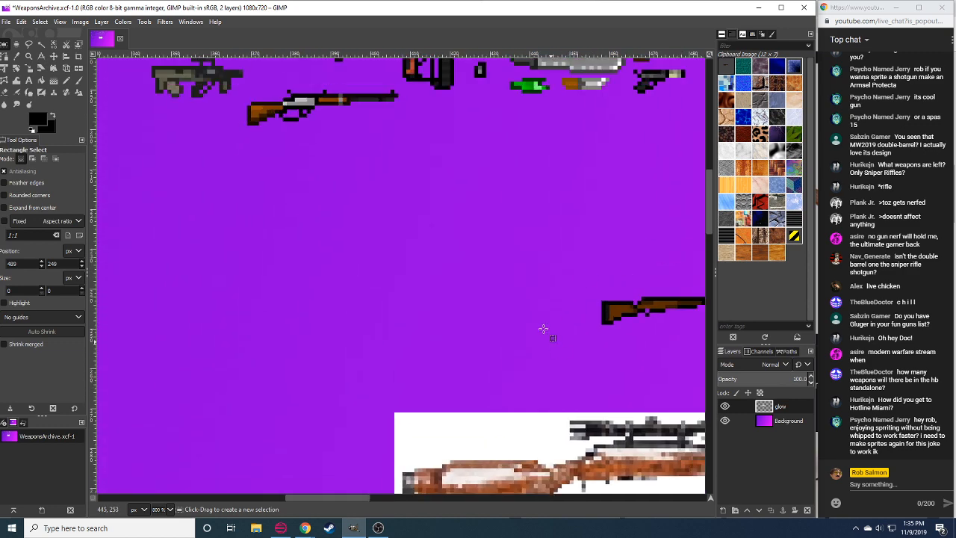
{"action": "mouse_move", "coordinate": [404, 213]}
{"action": "left_mouse_down"}
{"action": "mouse_move", "coordinate": [446, 157]}
{"action": "mouse_move", "coordinate": [953, 13]}
{"action": "left_mouse_up"}
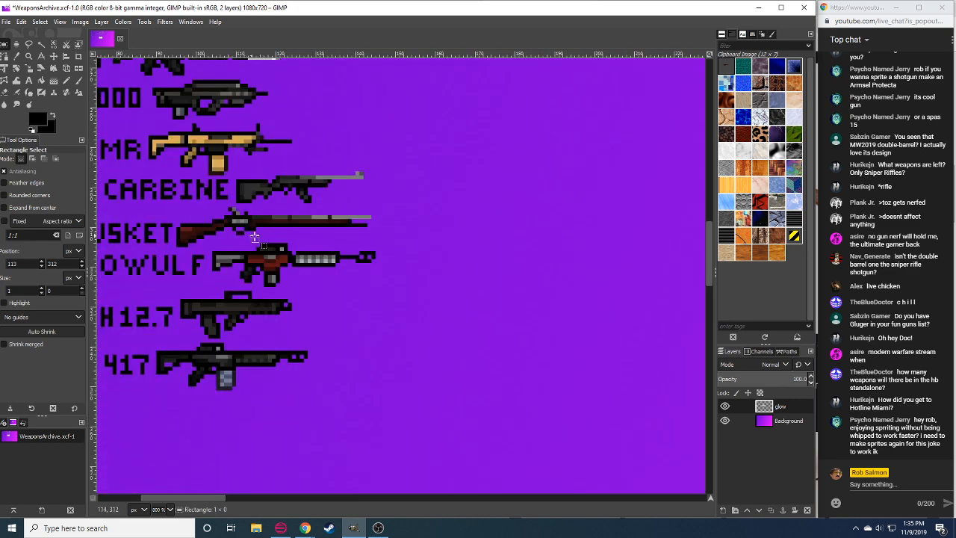
{"action": "left_click_drag", "start_coordinate": [245, 230], "coordinate": [296, 254]}
{"action": "key", "text": "ctrl+c"}
{"action": "scroll", "coordinate": [440, 296], "scroll_direction": "right", "scroll_amount": 15}
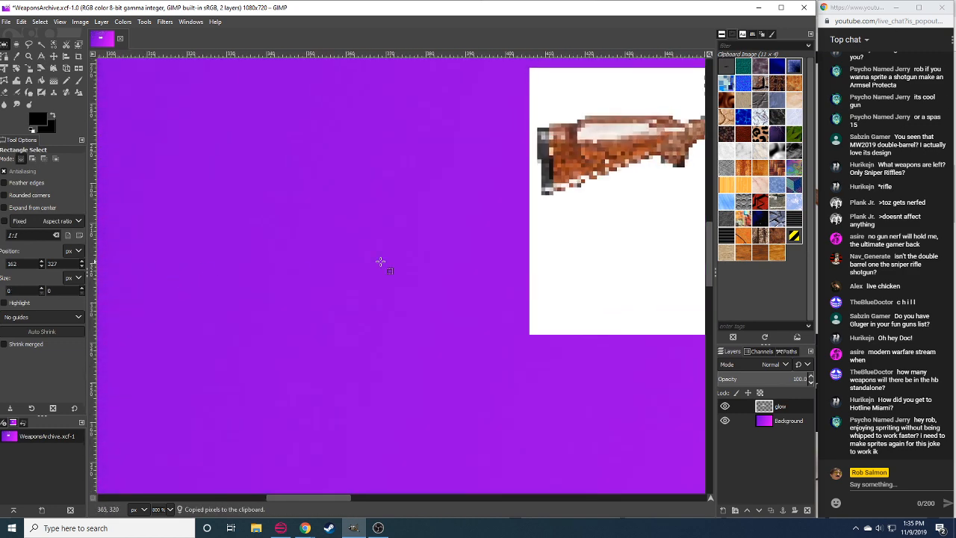
{"action": "scroll", "coordinate": [380, 262], "scroll_direction": "up", "scroll_amount": 8}
{"action": "mouse_move", "coordinate": [341, 174]}
{"action": "left_mouse_down"}
{"action": "mouse_move", "coordinate": [310, 225]}
{"action": "mouse_move", "coordinate": [339, 217]}
{"action": "left_mouse_up"}
{"action": "key", "text": "ctrl+v"}
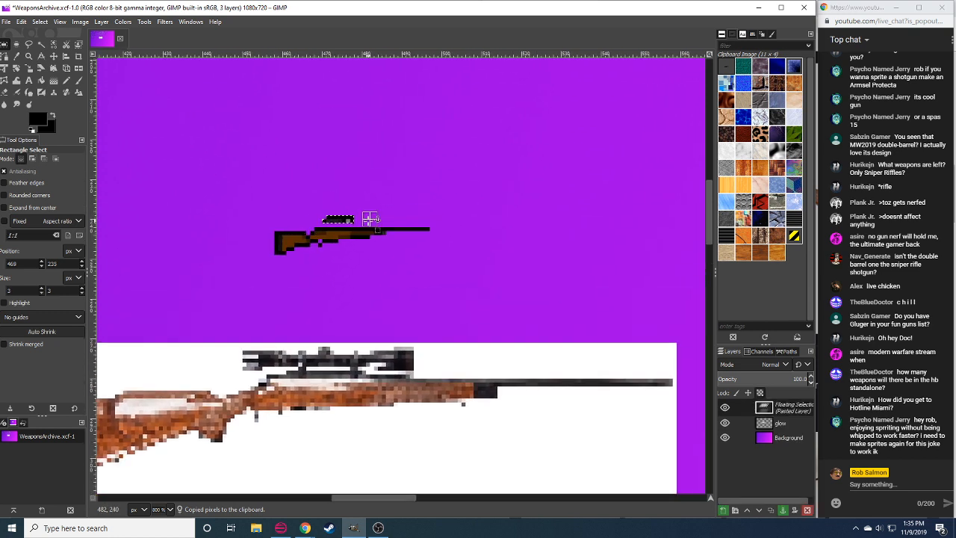
{"action": "left_click", "coordinate": [369, 218]}
Extend the scope's rear with black Pencil pixels and lengthen its front with a copied 5 × 2 pixel section.
{"action": "key", "text": "n"}
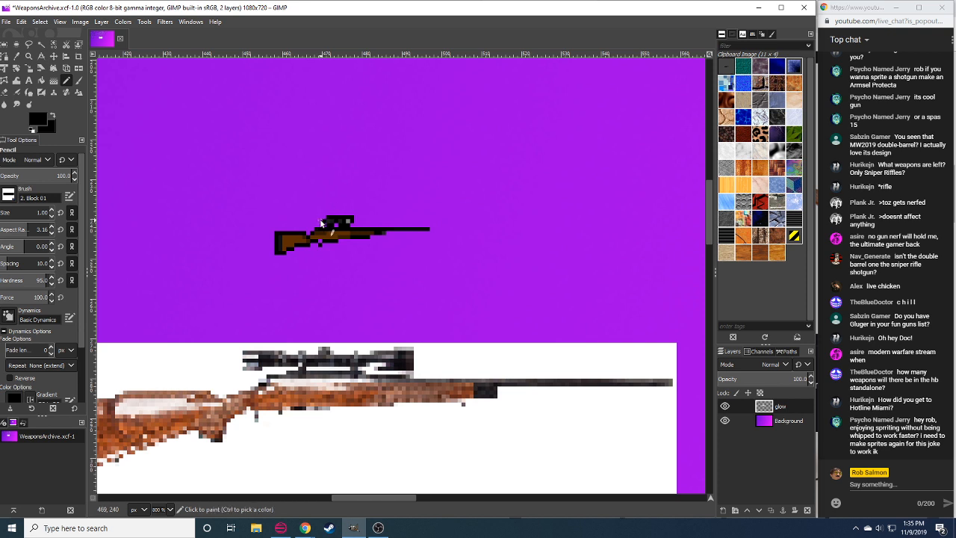
{"action": "left_click", "coordinate": [320, 221]}
{"action": "mouse_move", "coordinate": [323, 221]}
{"action": "left_mouse_down"}
{"action": "mouse_move", "coordinate": [357, 222]}
{"action": "mouse_move", "coordinate": [338, 222]}
{"action": "left_mouse_up"}
{"action": "key", "text": "r"}
{"action": "key", "text": "ctrl+c"}
{"action": "key", "text": "ctrl+v"}
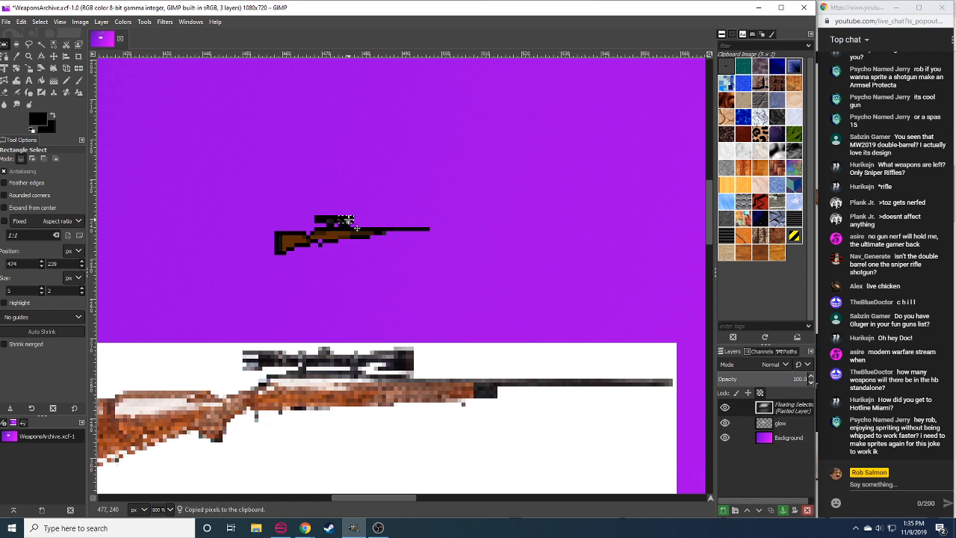
{"action": "left_click", "coordinate": [376, 244]}
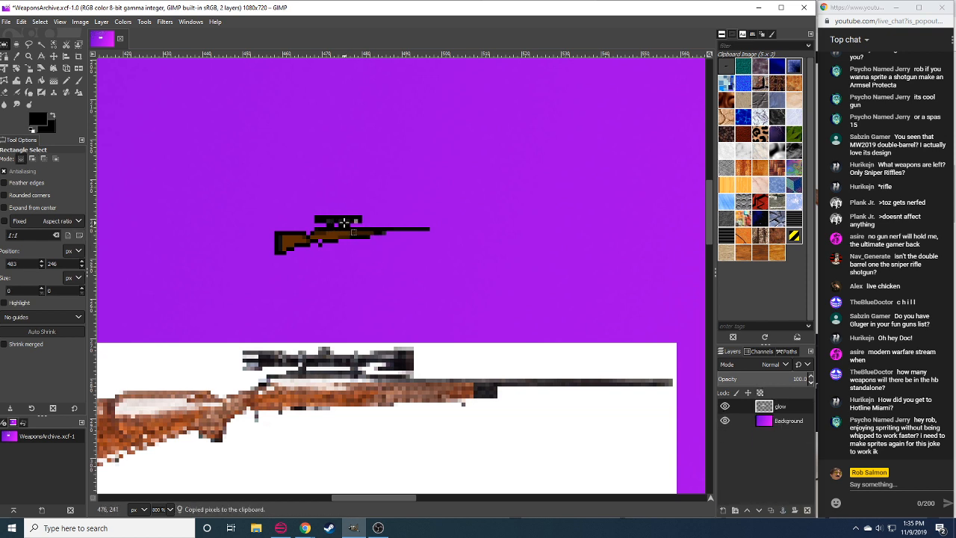
Erase and redraw individual black pixels to shape the scope's turret, mounts and rear end.
{"action": "key", "text": "shift+e"}
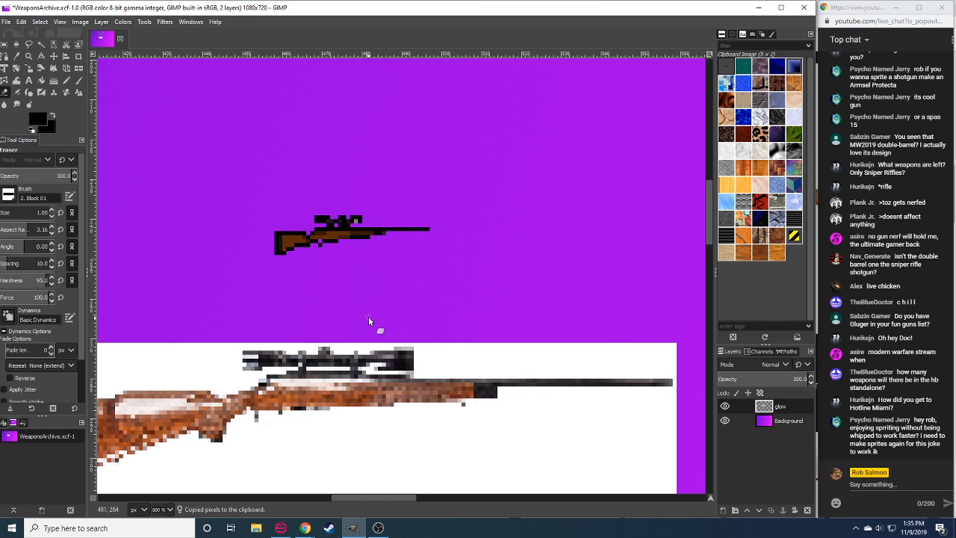
{"action": "key", "text": "n"}
{"action": "left_click", "coordinate": [331, 219]}
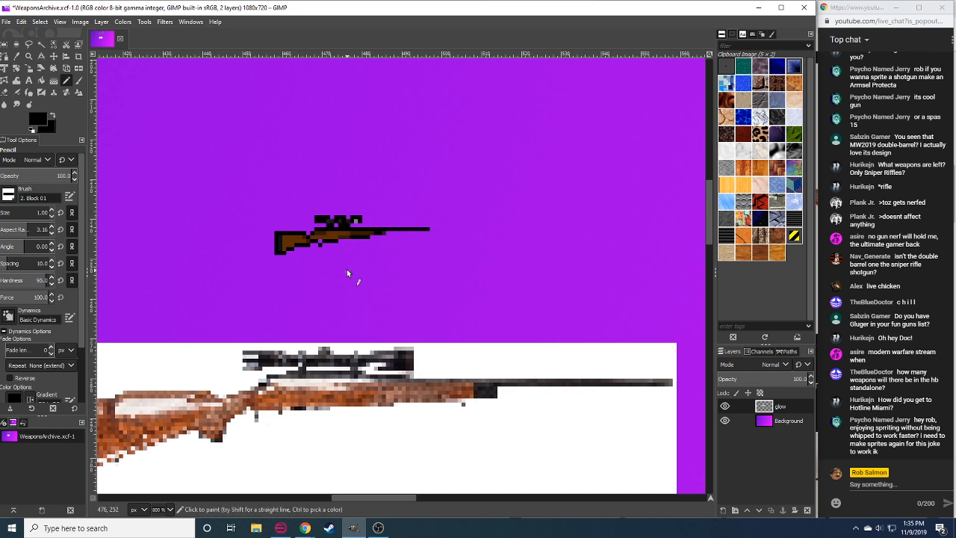
{"action": "key", "text": "shift+e"}
{"action": "left_click", "coordinate": [346, 217]}
{"action": "key", "text": "n"}
{"action": "left_click_drag", "start_coordinate": [344, 267], "coordinate": [339, 275]}
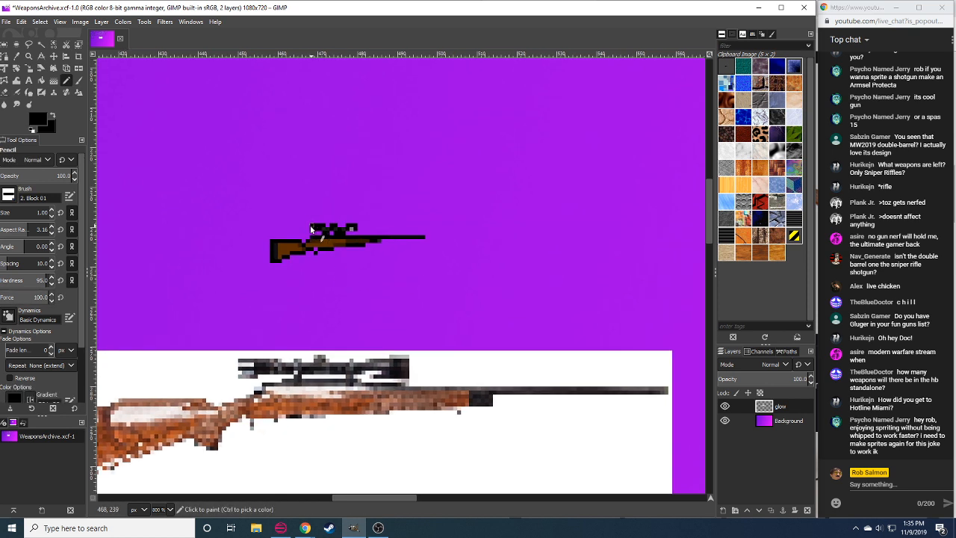
{"action": "key", "text": "shift+e"}
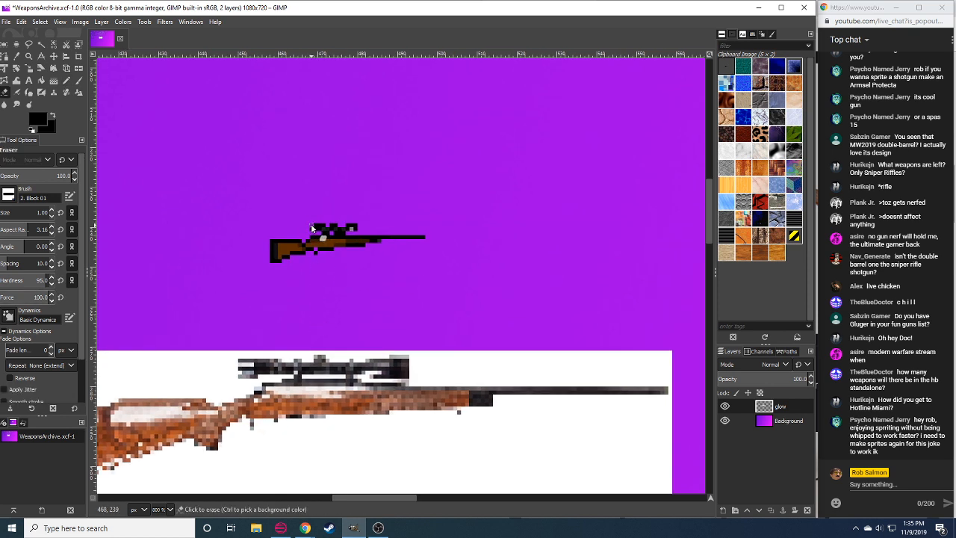
{"action": "left_click", "coordinate": [312, 225]}
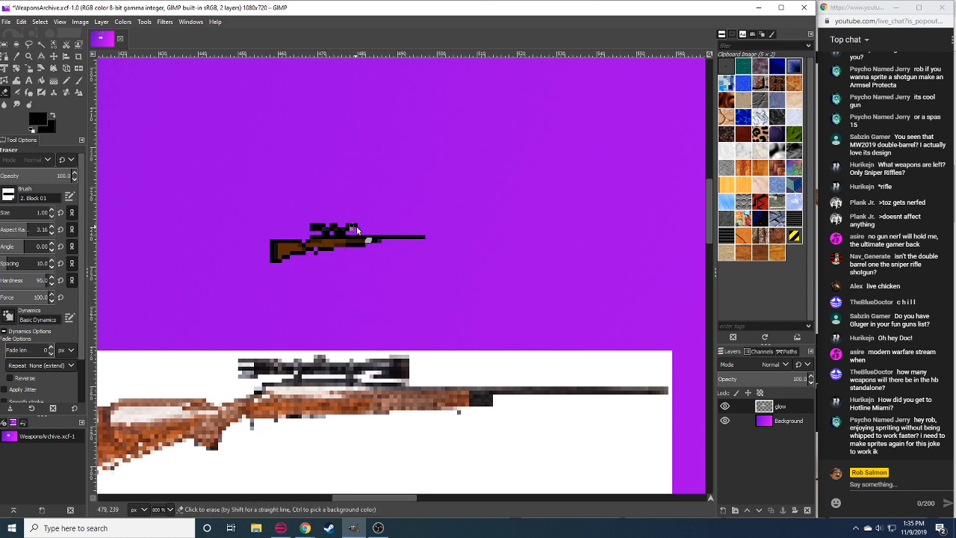
{"action": "left_click_drag", "start_coordinate": [358, 282], "coordinate": [354, 284]}
Repaint the scope's front lens pixel with the grey sampled from it, and sample the scope's black.
{"action": "key", "text": "n"}
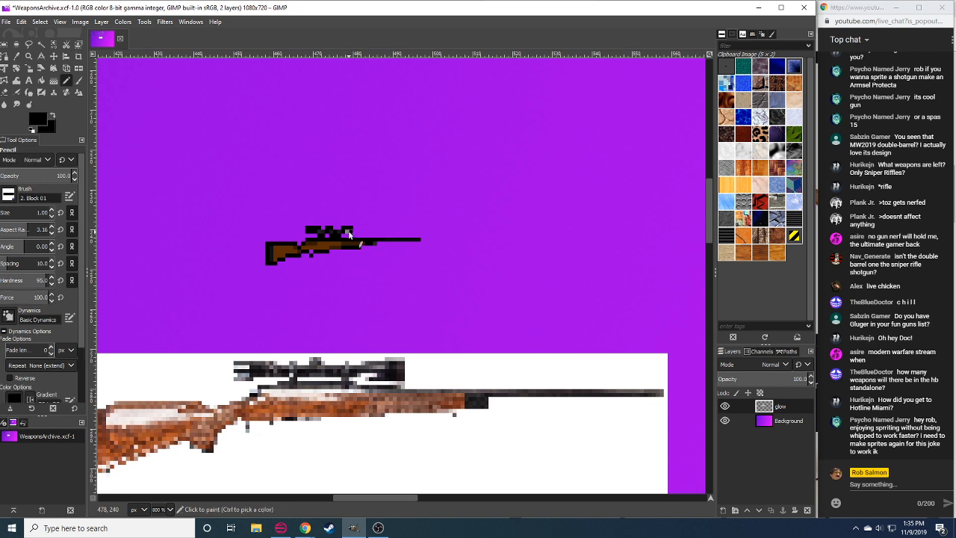
{"action": "left_click", "coordinate": [348, 232], "text": "ctrl"}
{"action": "left_click", "coordinate": [350, 233]}
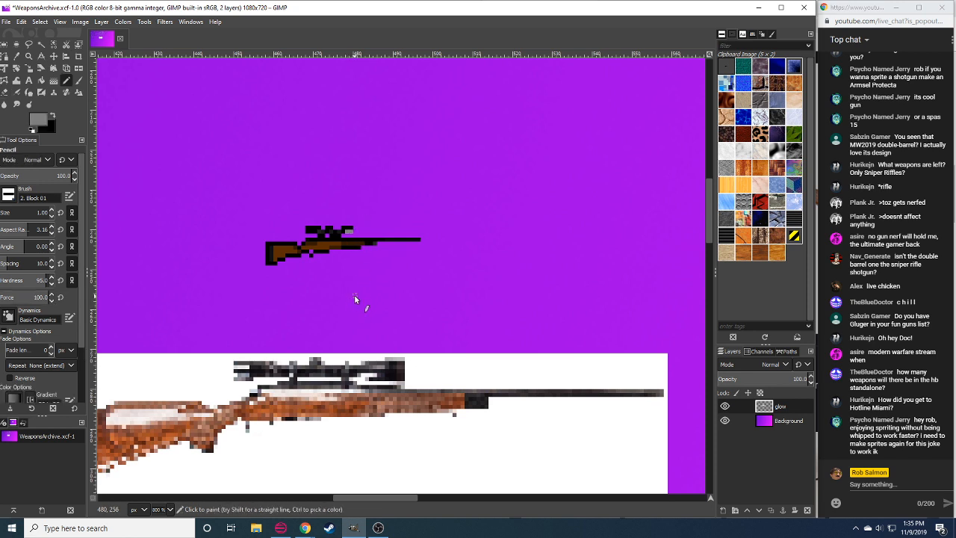
{"action": "left_click", "coordinate": [345, 229], "text": "ctrl"}
Sample the stock's brown, desaturate it to 5c3918 and paint it onto the forend.
{"action": "left_click", "coordinate": [332, 241], "text": "ctrl"}
{"action": "left_click", "coordinate": [37, 118]}
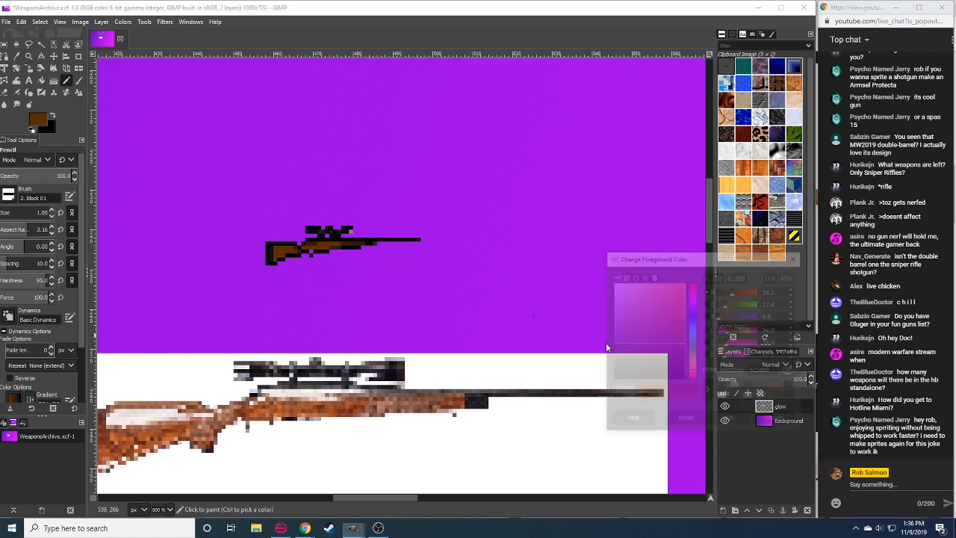
{"action": "left_click", "coordinate": [789, 277]}
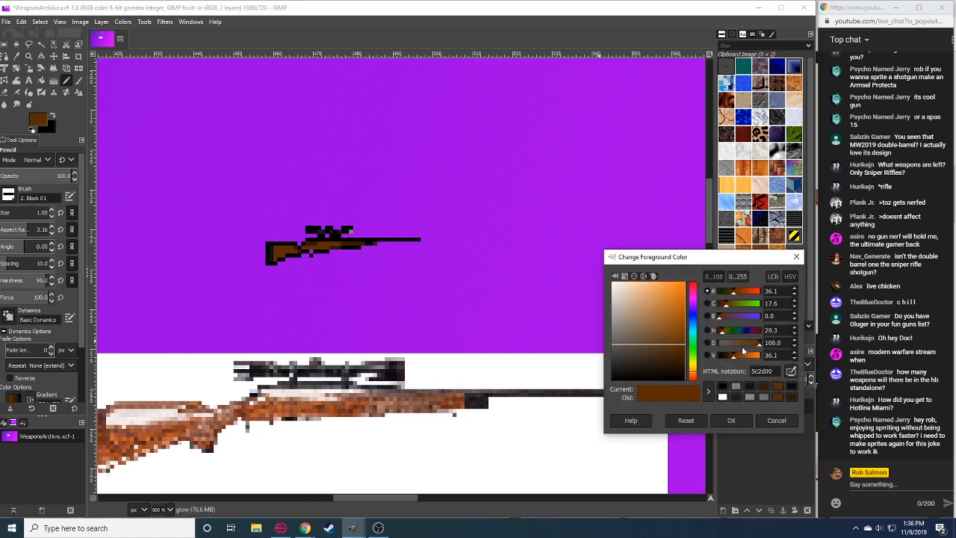
{"action": "left_click", "coordinate": [740, 344]}
{"action": "left_click_drag", "start_coordinate": [739, 346], "coordinate": [749, 344]}
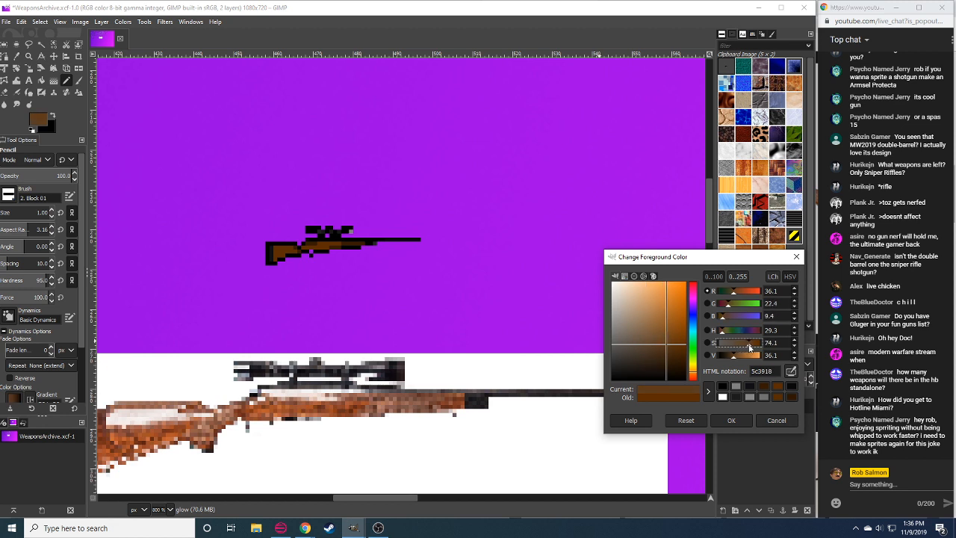
{"action": "left_click", "coordinate": [346, 248]}
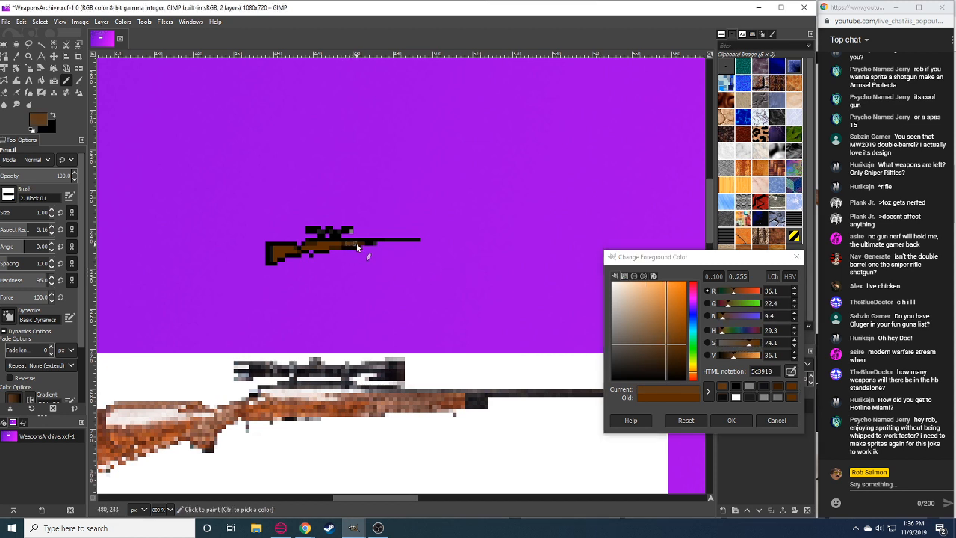
Lengthen the rifle slightly by copying the barrel with the forend tip and pasting it further forward.
{"action": "key", "text": "r"}
{"action": "mouse_move", "coordinate": [425, 238]}
{"action": "left_mouse_down"}
{"action": "mouse_move", "coordinate": [342, 260]}
{"action": "mouse_move", "coordinate": [364, 245]}
{"action": "left_mouse_up"}
{"action": "key", "text": "ctrl+c"}
{"action": "key", "text": "ctrl+v"}
{"action": "left_click", "coordinate": [374, 287]}
Retouch the trigger and forend pixels with sampled black, light brown 5c3918 and dark brown 361b00.
{"action": "key", "text": "n"}
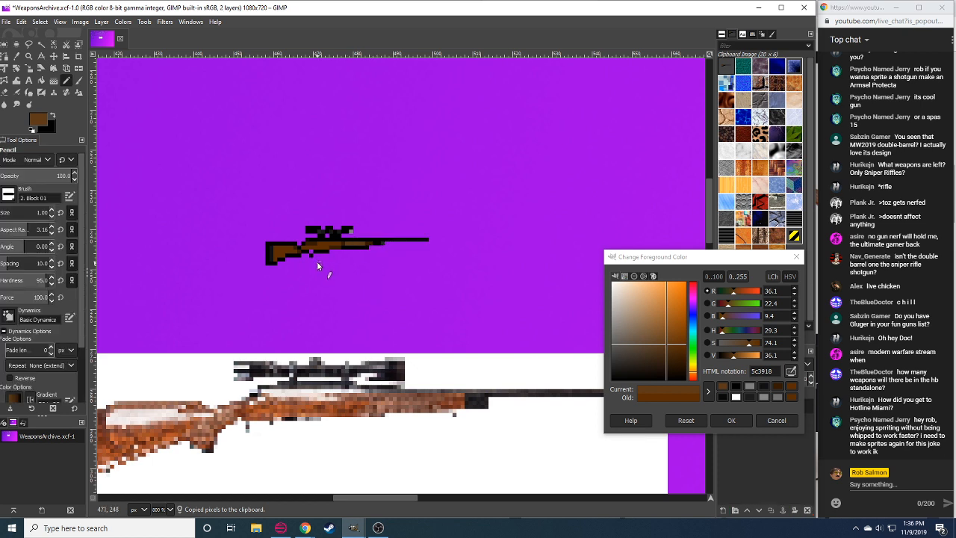
{"action": "left_click", "coordinate": [310, 254], "text": "ctrl"}
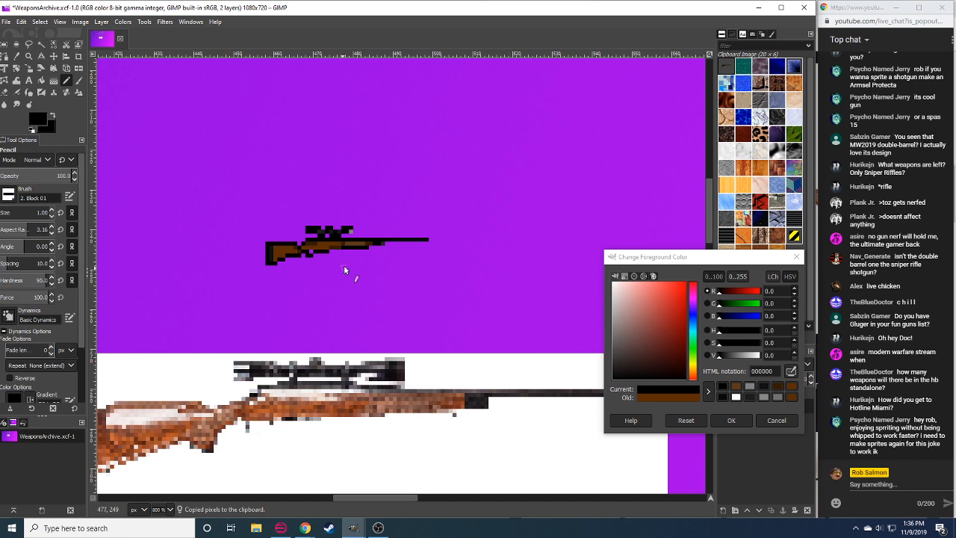
{"action": "left_click", "coordinate": [357, 245], "text": "ctrl"}
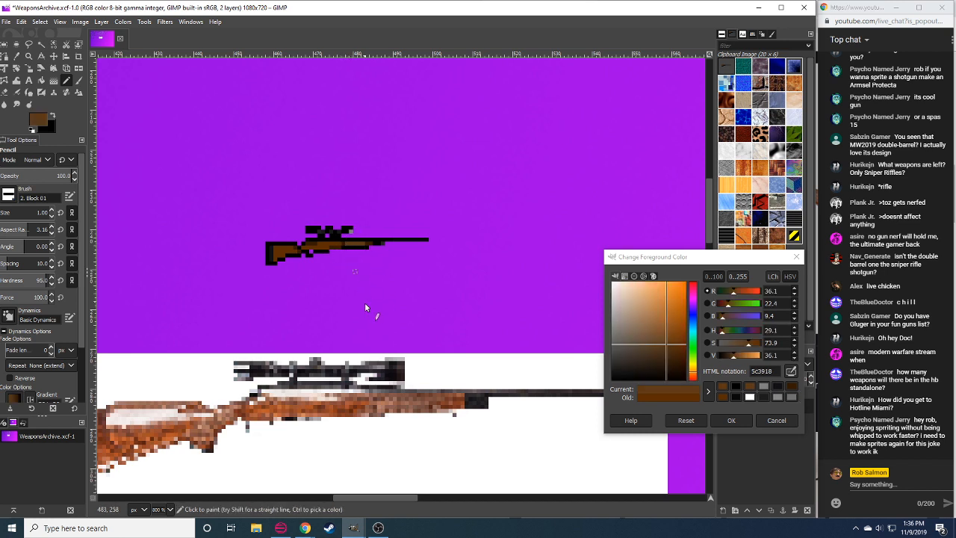
{"action": "left_click", "coordinate": [349, 244], "text": "ctrl"}
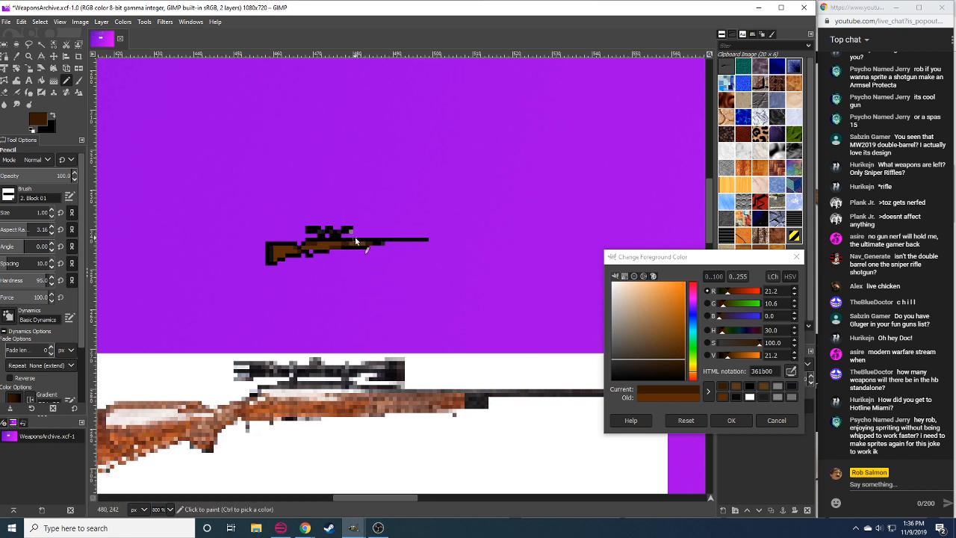
Erase the scope and its mounts from the top of the Remington sprite.
{"action": "key", "text": "shift+e"}
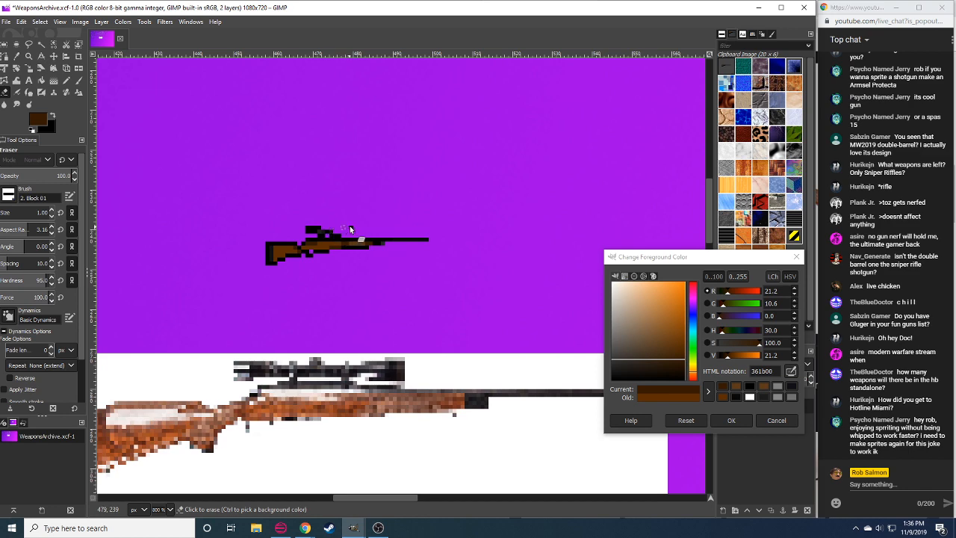
{"action": "mouse_move", "coordinate": [350, 226]}
{"action": "left_mouse_down"}
{"action": "mouse_move", "coordinate": [305, 228]}
{"action": "mouse_move", "coordinate": [328, 235]}
{"action": "left_mouse_up"}
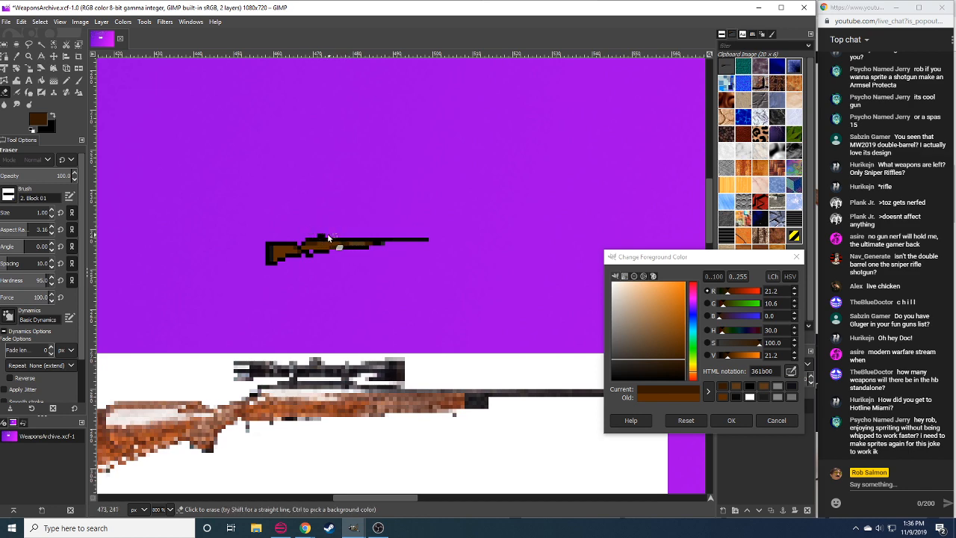
Copy a 12 × 3 pixel strip of the scope from the Beowulf sprite in the weapon list.
{"action": "key", "text": "r"}
{"action": "left_click_drag", "start_coordinate": [247, 276], "coordinate": [613, 260]}
{"action": "left_click_drag", "start_coordinate": [247, 329], "coordinate": [598, 272]}
{"action": "left_click_drag", "start_coordinate": [247, 299], "coordinate": [600, 269]}
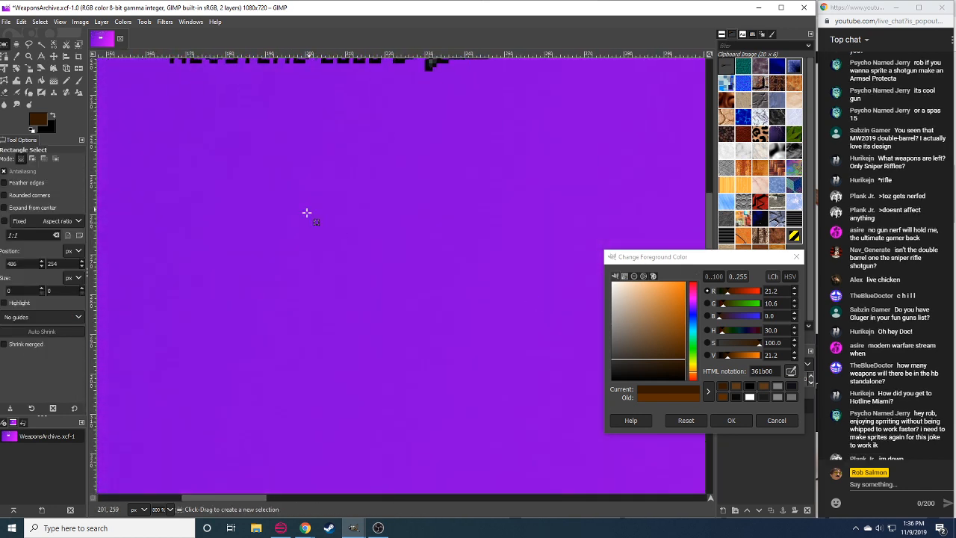
{"action": "left_click_drag", "start_coordinate": [332, 168], "coordinate": [201, 397]}
{"action": "scroll", "coordinate": [283, 303], "scroll_direction": "left", "scroll_amount": 5}
{"action": "scroll", "coordinate": [306, 306], "scroll_direction": "down", "scroll_amount": 3}
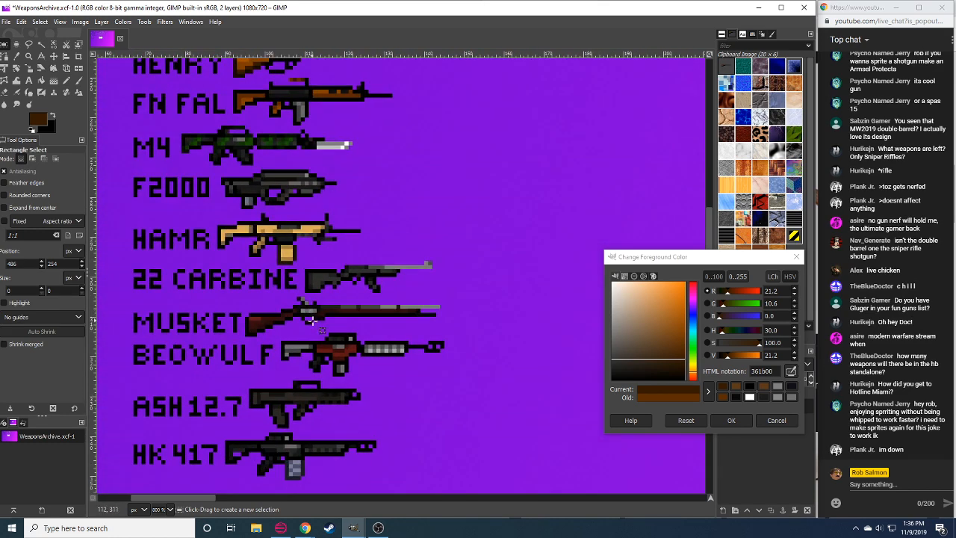
{"action": "left_click_drag", "start_coordinate": [321, 329], "coordinate": [369, 340]}
{"action": "key", "text": "ctrl+c"}
Paste the copied scope strip just above the Remington sprite's receiver and anchor it.
{"action": "left_click", "coordinate": [476, 261]}
{"action": "left_click_drag", "start_coordinate": [448, 242], "coordinate": [139, 265]}
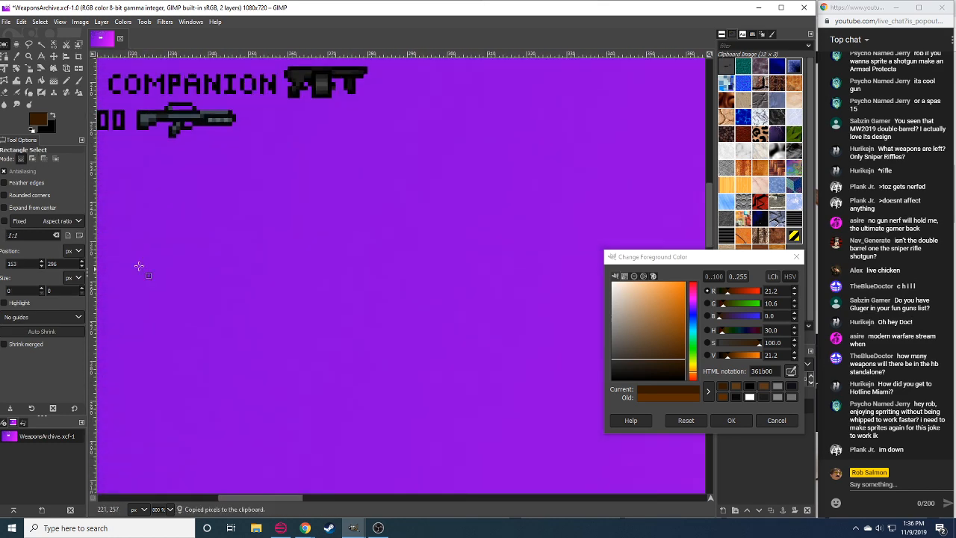
{"action": "left_click_drag", "start_coordinate": [523, 194], "coordinate": [224, 259]}
{"action": "scroll", "coordinate": [223, 259], "scroll_direction": "down", "scroll_amount": 1}
{"action": "scroll", "coordinate": [223, 259], "scroll_direction": "right", "scroll_amount": 5}
{"action": "scroll", "coordinate": [387, 299], "scroll_direction": "up", "scroll_amount": 2}
{"action": "scroll", "coordinate": [387, 299], "scroll_direction": "right", "scroll_amount": 3}
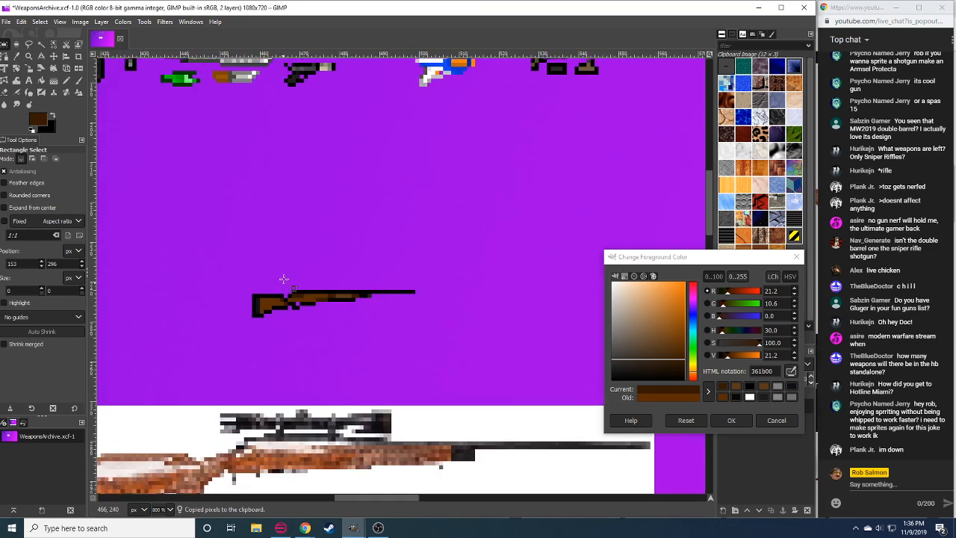
{"action": "left_click_drag", "start_coordinate": [320, 245], "coordinate": [326, 279]}
{"action": "key", "text": "ctrl+v"}
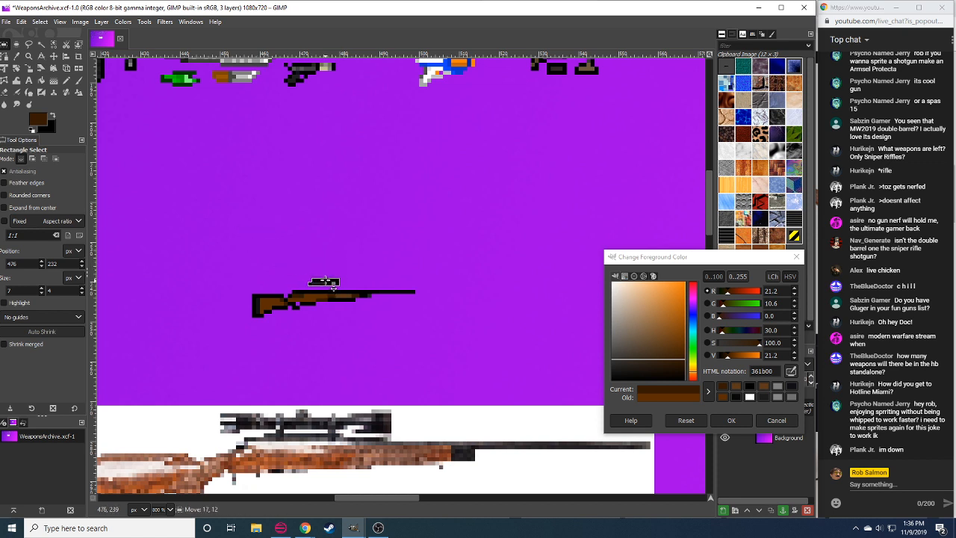
{"action": "left_click", "coordinate": [355, 281]}
Draw black mount pixels between the new scope and the receiver using the sampled outline colour.
{"action": "key", "text": "n"}
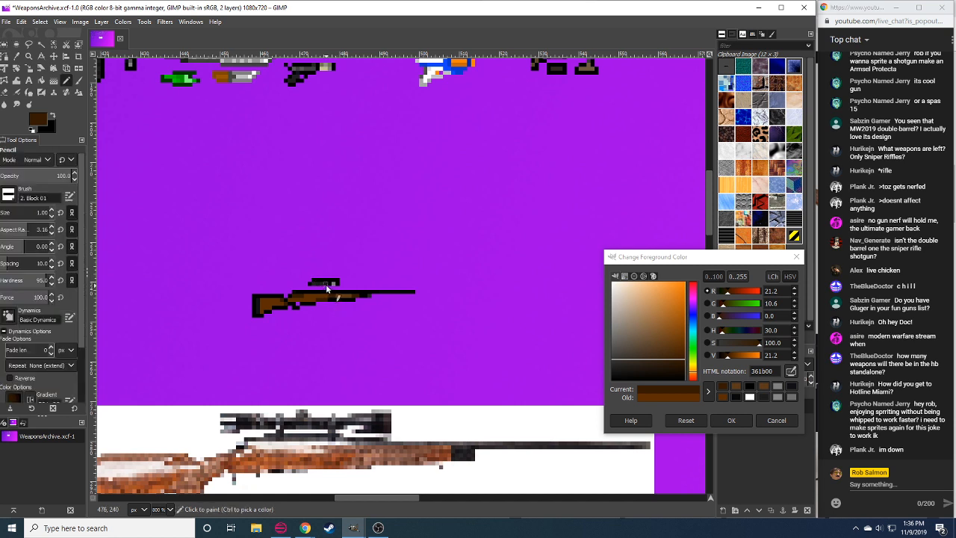
{"action": "left_click", "coordinate": [326, 285], "text": "ctrl"}
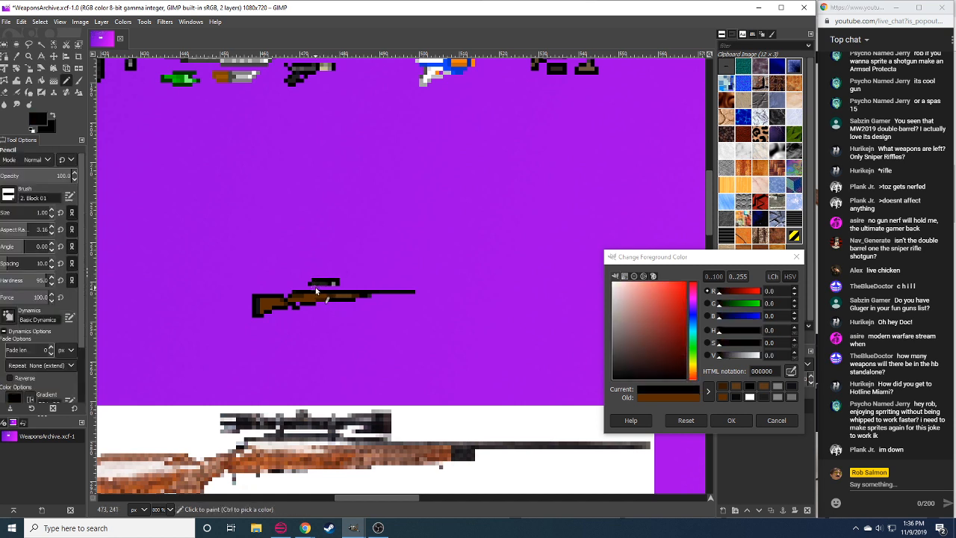
{"action": "left_click_drag", "start_coordinate": [317, 287], "coordinate": [326, 287]}
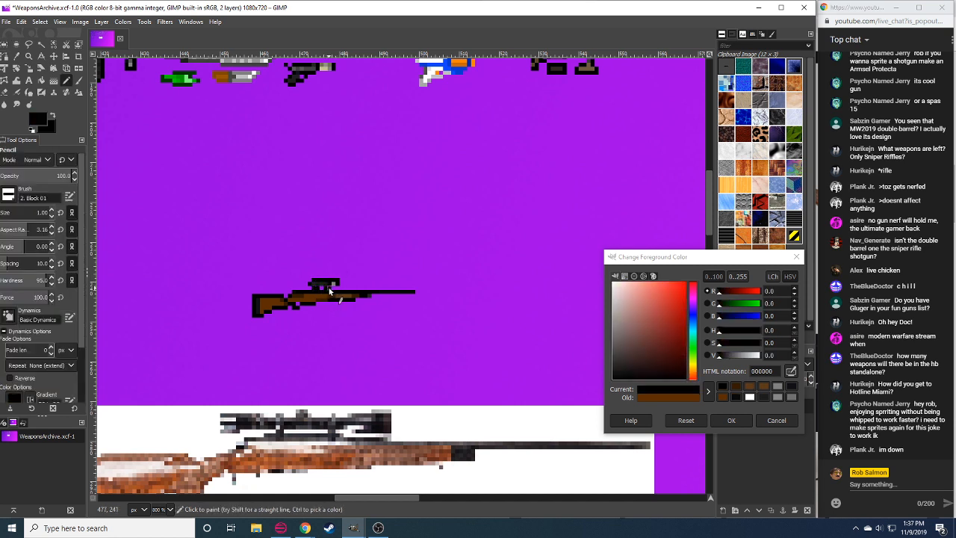
Lengthen the scope rearward by copying its rear end and pasting it further back.
{"action": "key", "text": "r"}
{"action": "mouse_move", "coordinate": [300, 271]}
{"action": "left_mouse_down"}
{"action": "mouse_move", "coordinate": [322, 287]}
{"action": "mouse_move", "coordinate": [309, 281]}
{"action": "left_mouse_up"}
{"action": "key", "text": "ctrl+c"}
{"action": "key", "text": "ctrl+v"}
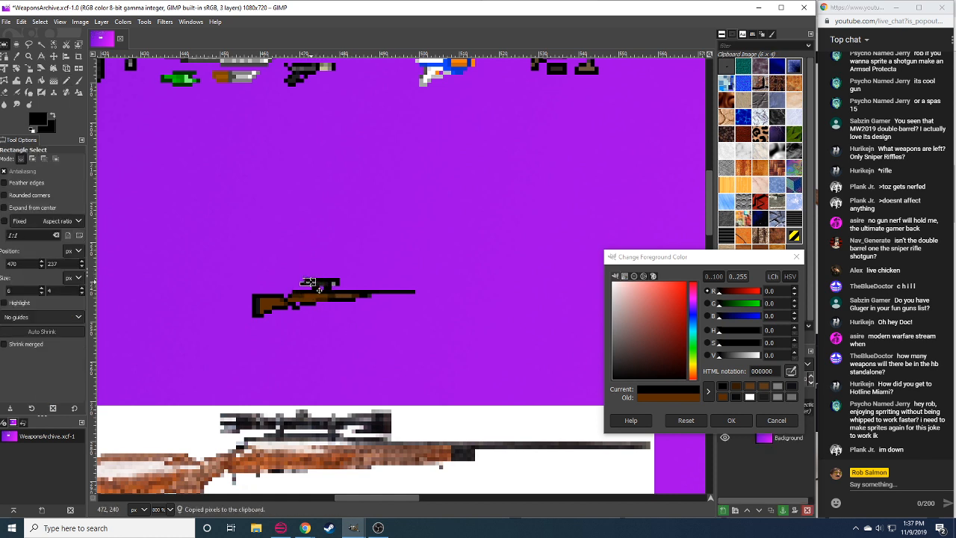
{"action": "left_click", "coordinate": [358, 303]}
Retouch the scope's front with sampled grey and black, and erase surplus pixels to shape its tube.
{"action": "key", "text": "n"}
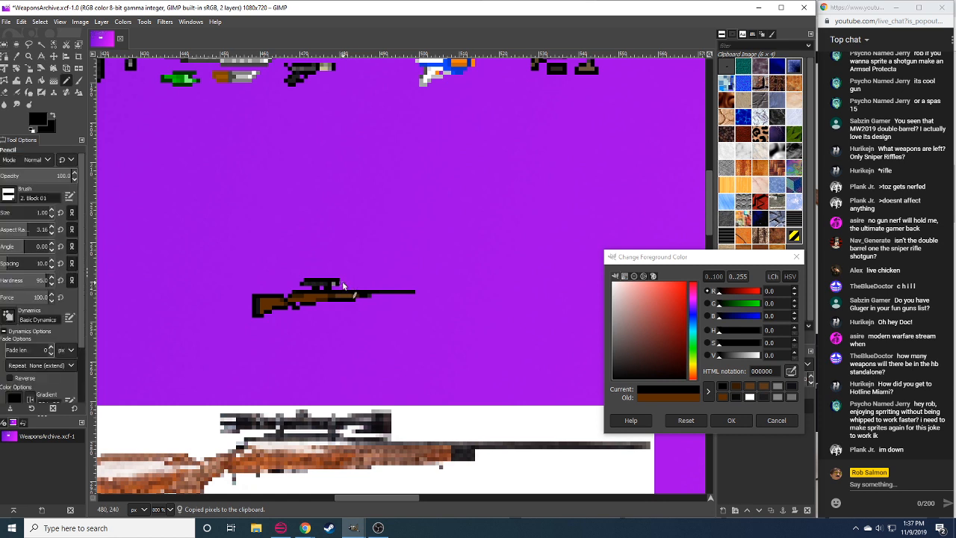
{"action": "left_click", "coordinate": [336, 282], "text": "ctrl"}
{"action": "left_click", "coordinate": [335, 283], "text": "ctrl"}
{"action": "key", "text": "shift+e"}
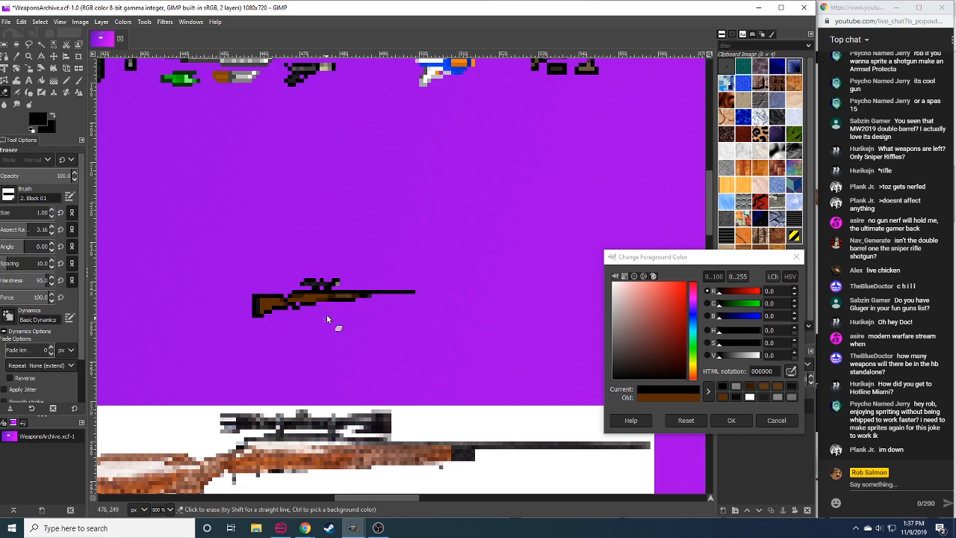
Fill the scope's middle and front tube with sampled dark grey 202020 and outline them in black.
{"action": "key", "text": "n"}
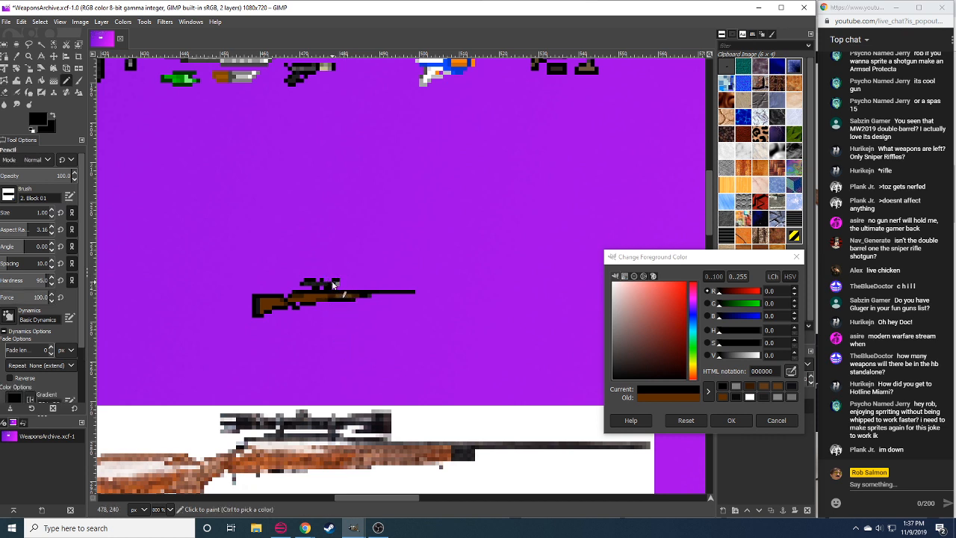
{"action": "left_click", "coordinate": [336, 281]}
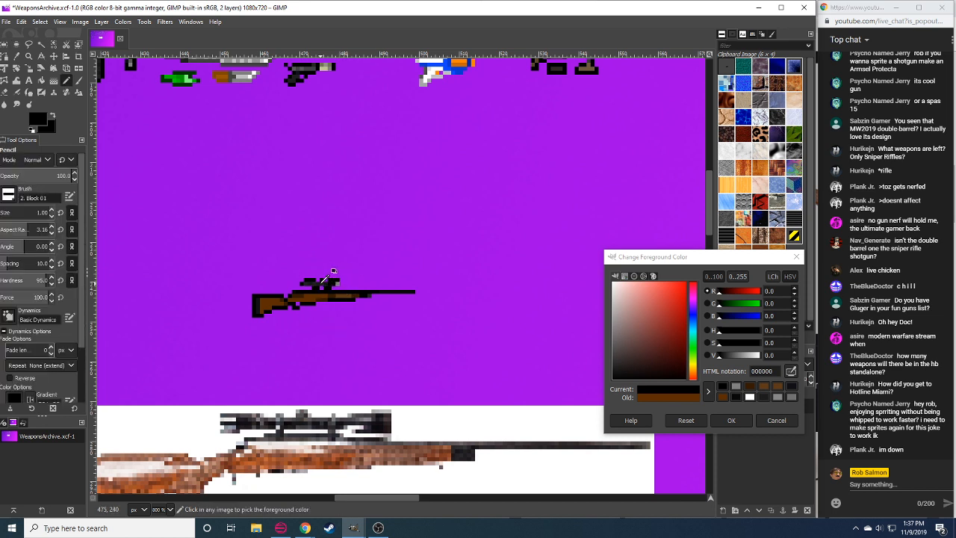
{"action": "left_click", "coordinate": [321, 284], "text": "ctrl"}
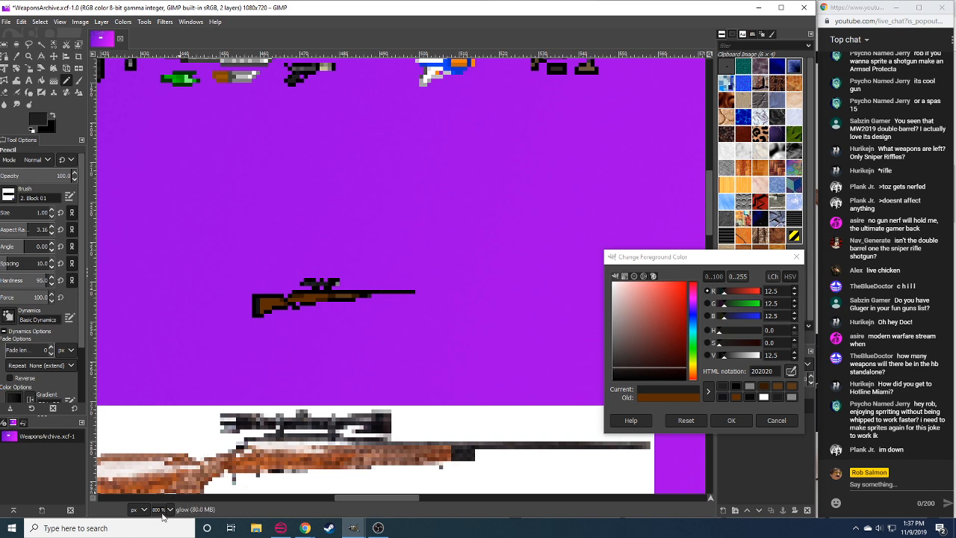
{"action": "scroll", "coordinate": [162, 511], "scroll_direction": "down", "scroll_amount": 1}
{"action": "scroll", "coordinate": [162, 514], "scroll_direction": "up", "scroll_amount": 1}
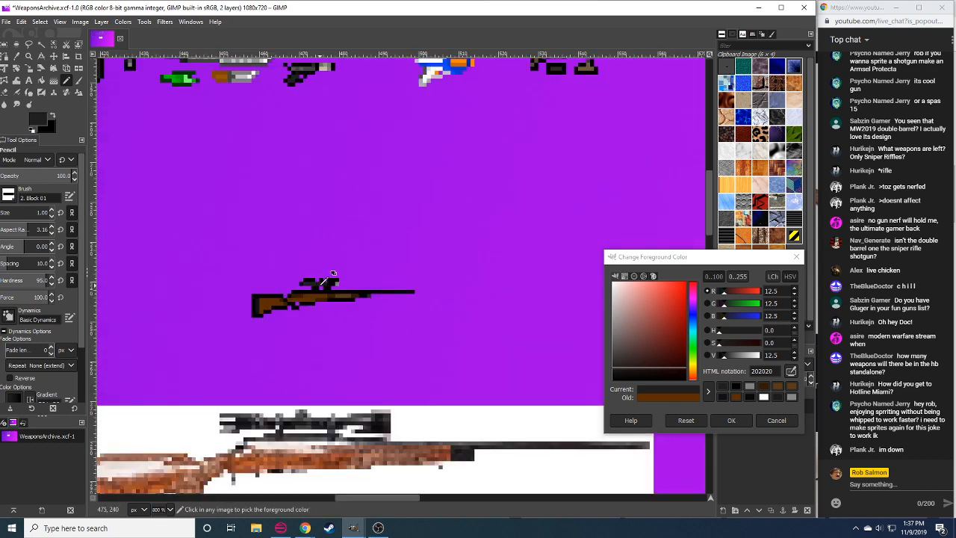
{"action": "left_click", "coordinate": [323, 283], "text": "ctrl"}
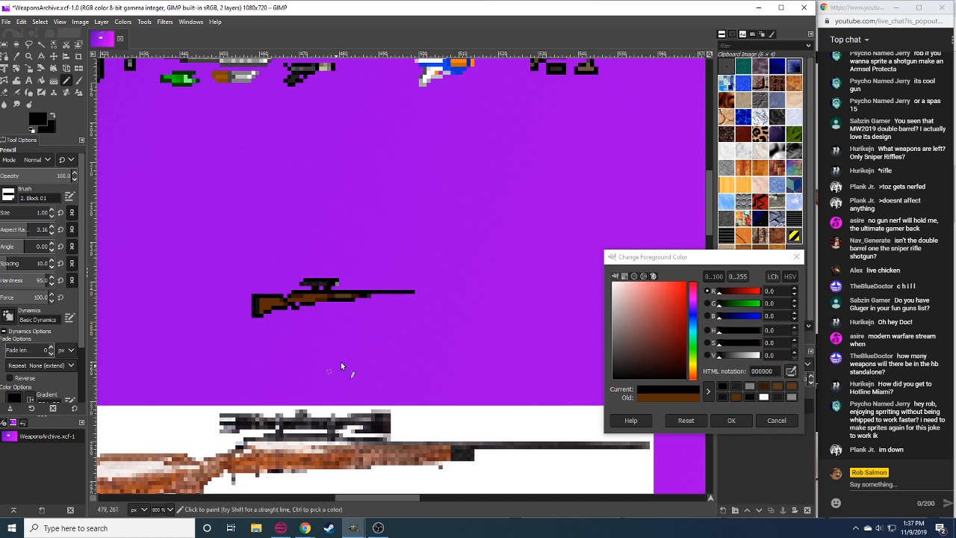
Lengthen the scope forward by copying its front end and pasting it one pixel further ahead.
{"action": "key", "text": "r"}
{"action": "left_click_drag", "start_coordinate": [347, 272], "coordinate": [327, 287]}
{"action": "key", "text": "ctrl+c"}
{"action": "key", "text": "ctrl+v"}
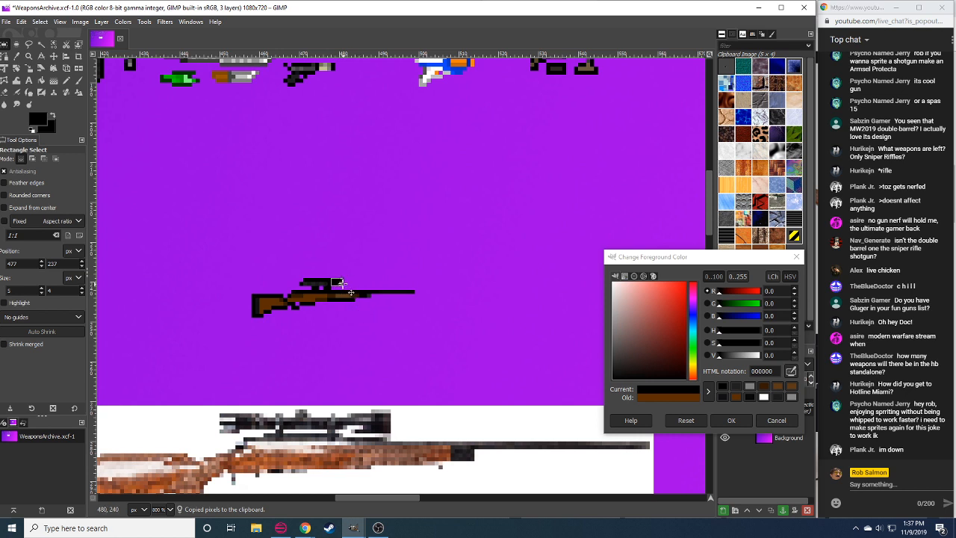
{"action": "left_click", "coordinate": [347, 310]}
Blend the lengthened front of the scope into the tube with sampled greys 171717 and 202020.
{"action": "key", "text": "n"}
{"action": "left_click", "coordinate": [324, 284], "text": "ctrl"}
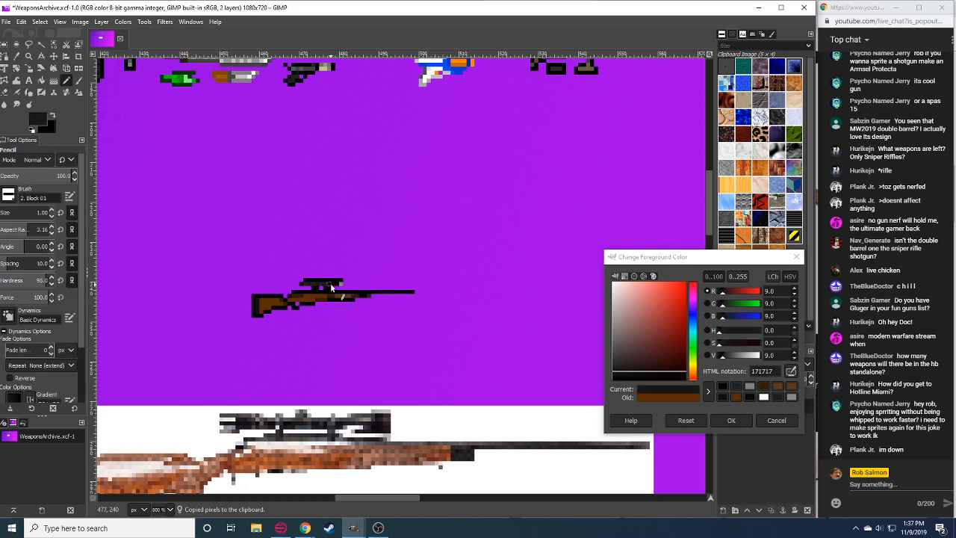
{"action": "left_click", "coordinate": [330, 287]}
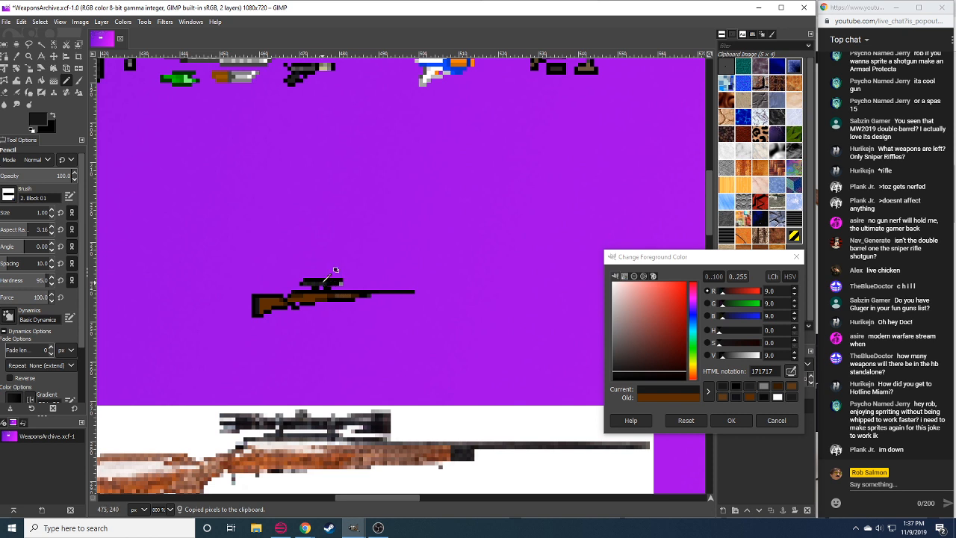
{"action": "left_click", "coordinate": [323, 283], "text": "ctrl"}
{"action": "left_click", "coordinate": [327, 287]}
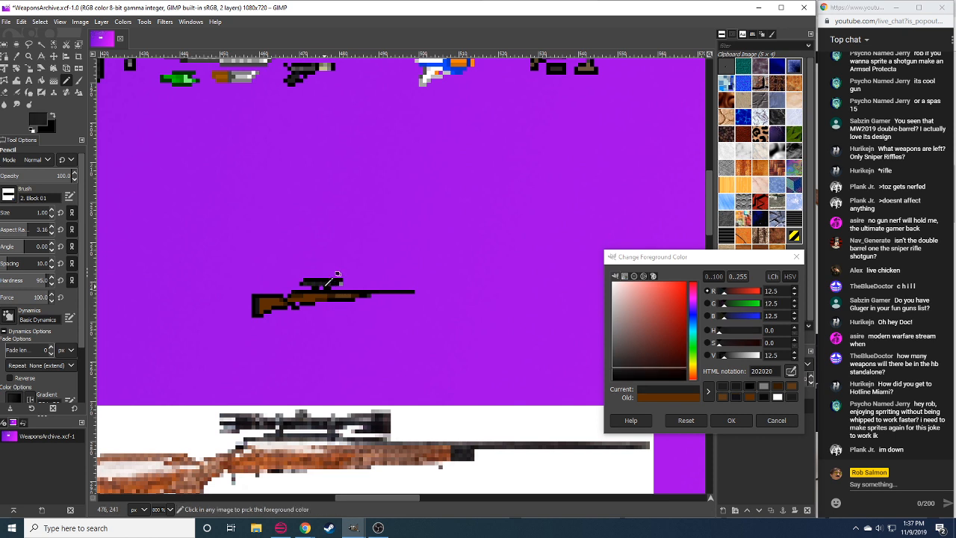
{"action": "left_click", "coordinate": [326, 283], "text": "ctrl"}
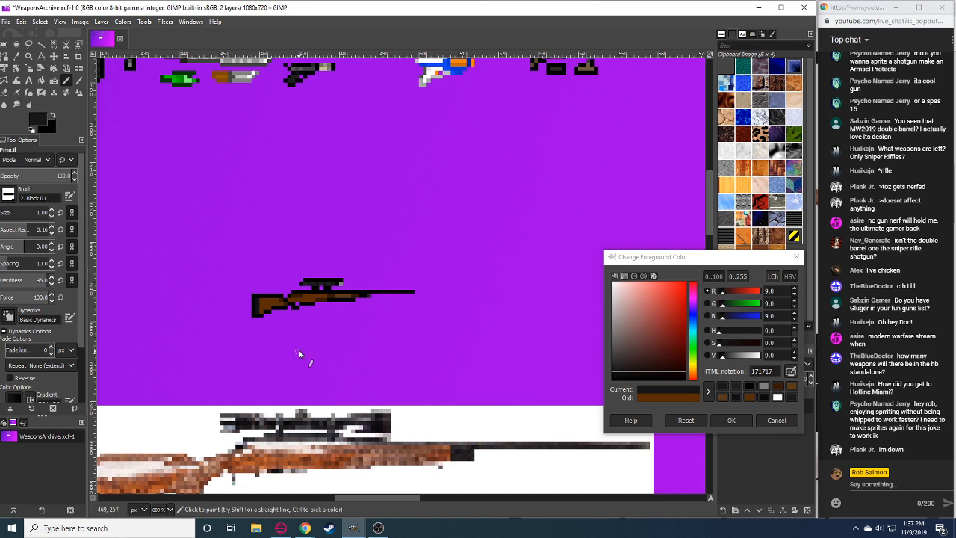
Rework the mounts beneath the scope with sampled black and erase surplus pixels.
{"action": "left_click", "coordinate": [317, 291], "text": "ctrl"}
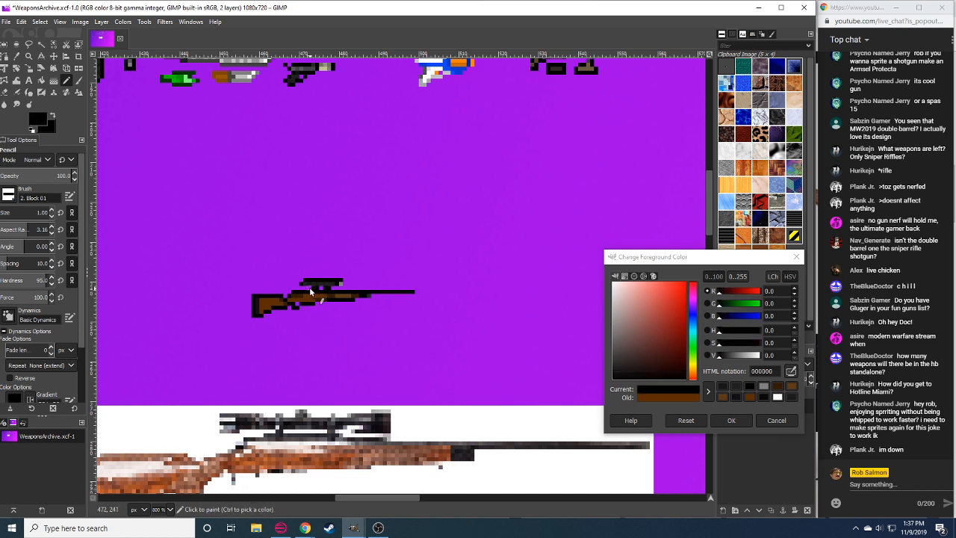
{"action": "key", "text": "shift+e"}
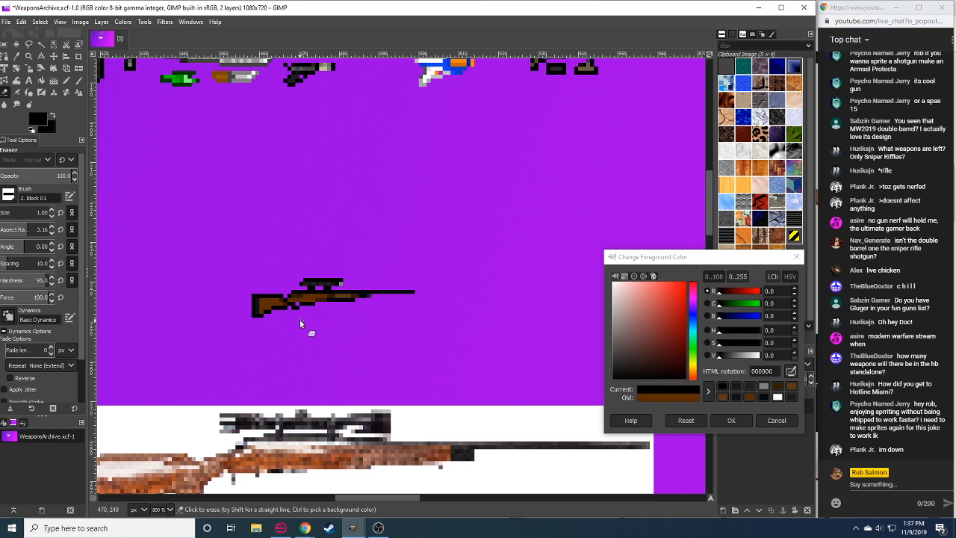
{"action": "key", "text": "n"}
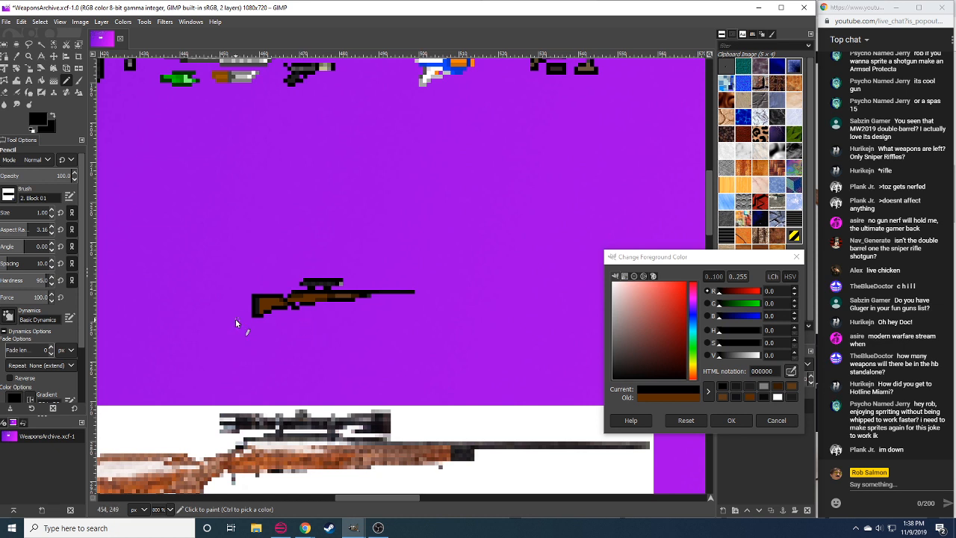
Reshape the underside of the stock's pistol grip with erased pixels, sampled brown 5c2d00 and a black outline.
{"action": "left_click_drag", "start_coordinate": [232, 331], "coordinate": [267, 272]}
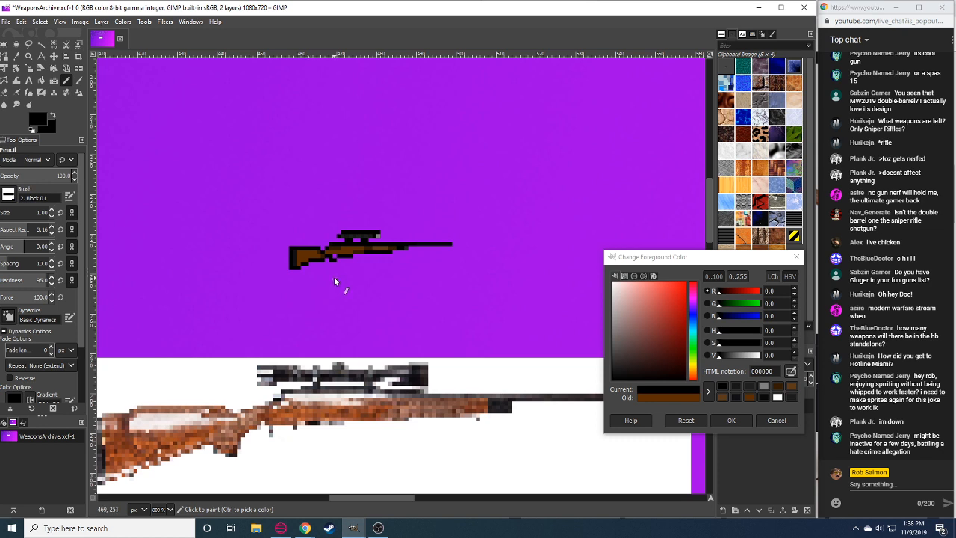
{"action": "key", "text": "shift+e"}
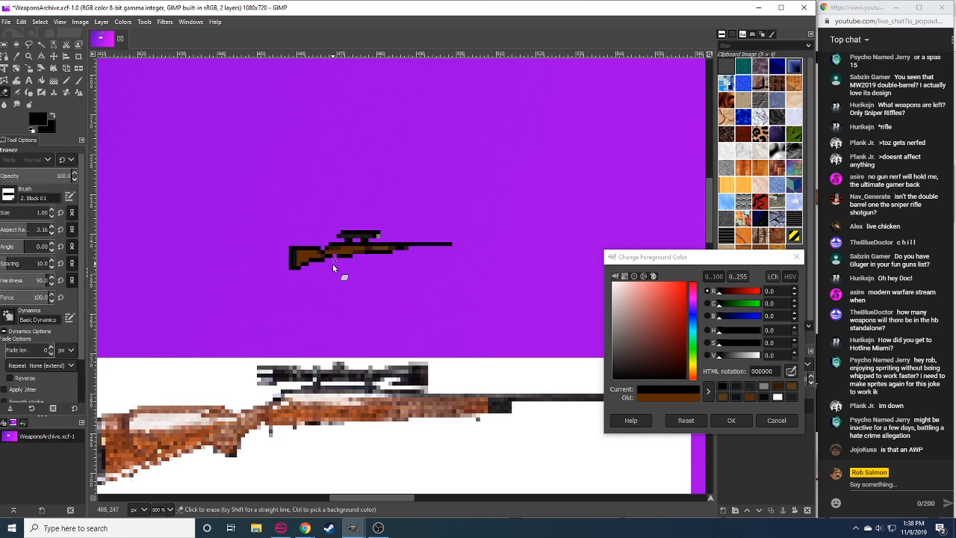
{"action": "key", "text": "n"}
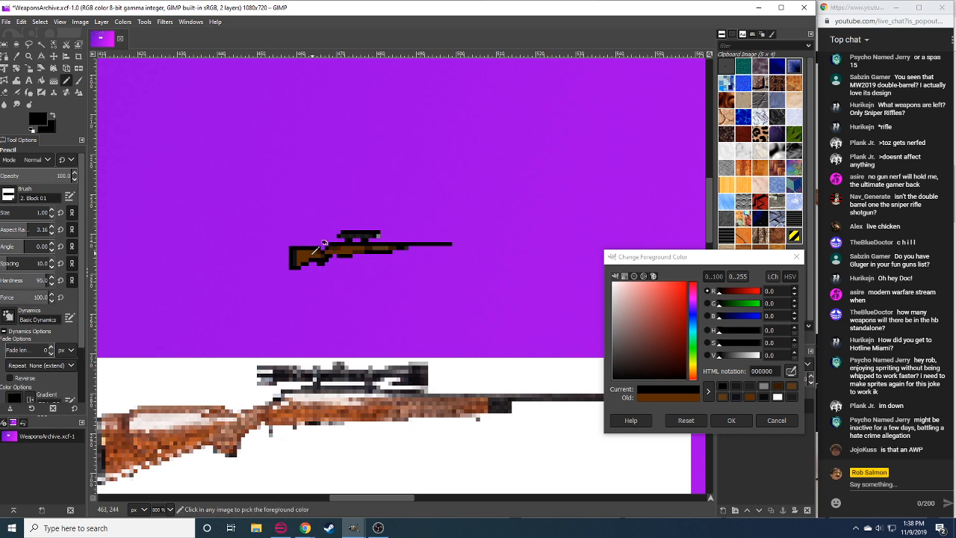
{"action": "left_click", "coordinate": [319, 260], "text": "ctrl"}
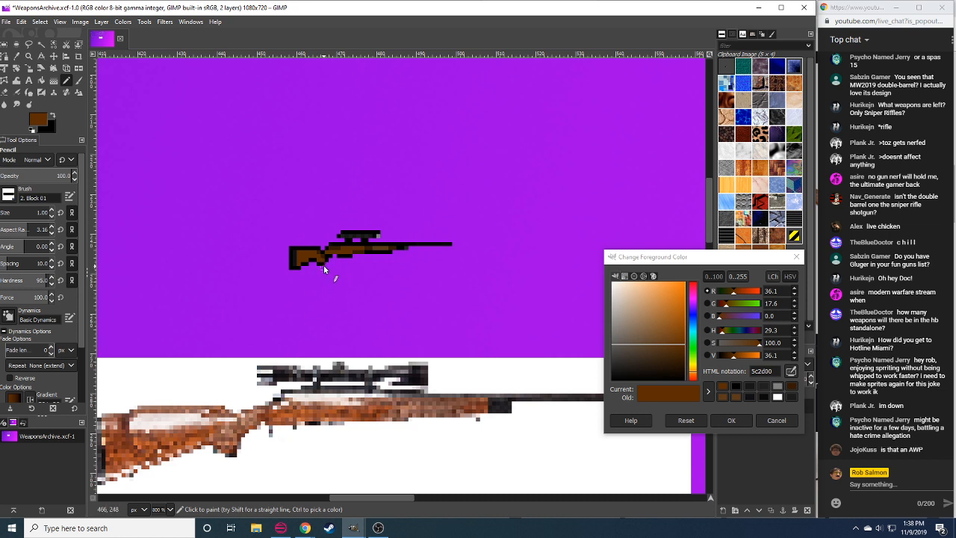
{"action": "left_click", "coordinate": [324, 269], "text": "ctrl"}
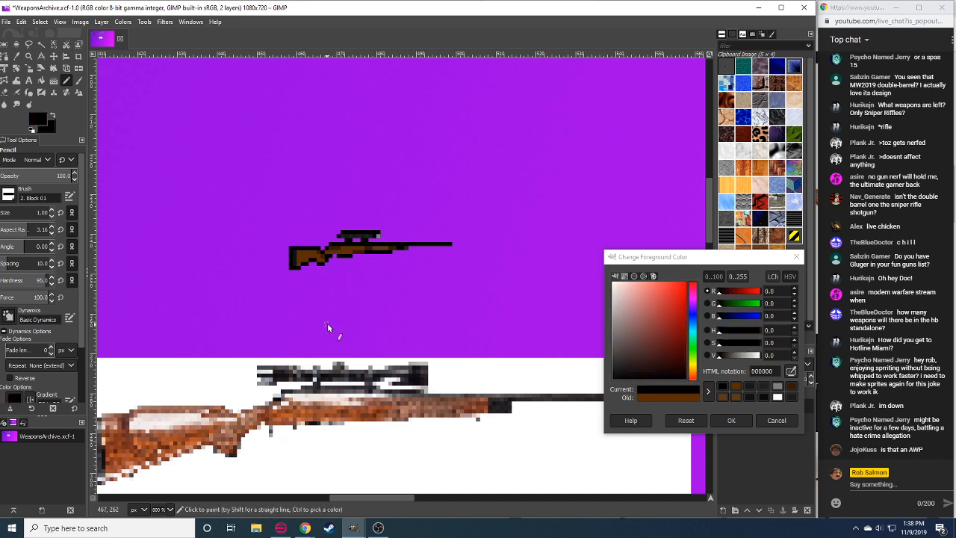
Add black trigger pixels ahead of the grip and touch up the neighbouring wood with sampled brown 5c2d00.
{"action": "left_click_drag", "start_coordinate": [332, 345], "coordinate": [298, 374]}
{"action": "left_click", "coordinate": [302, 283], "text": "ctrl"}
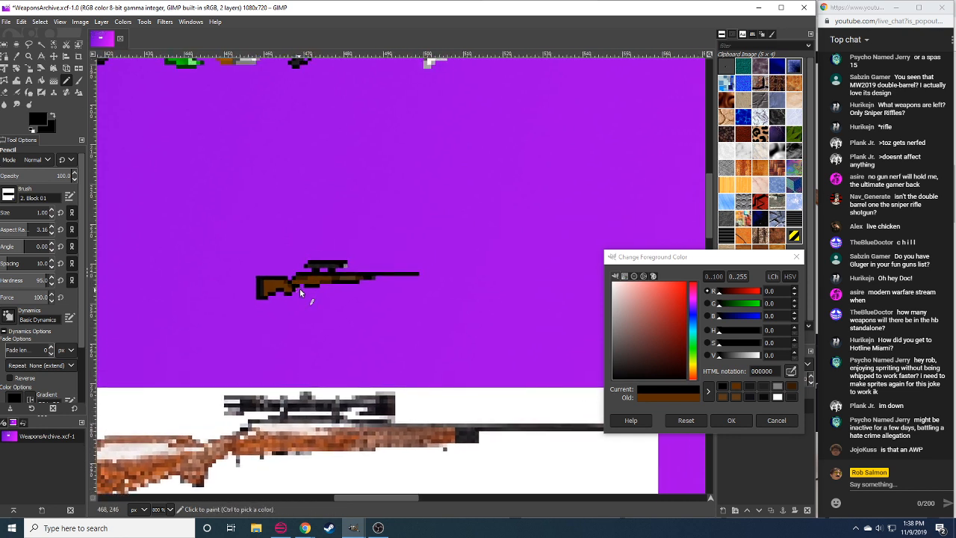
{"action": "left_click", "coordinate": [300, 288]}
{"action": "left_click", "coordinate": [293, 285], "text": "ctrl"}
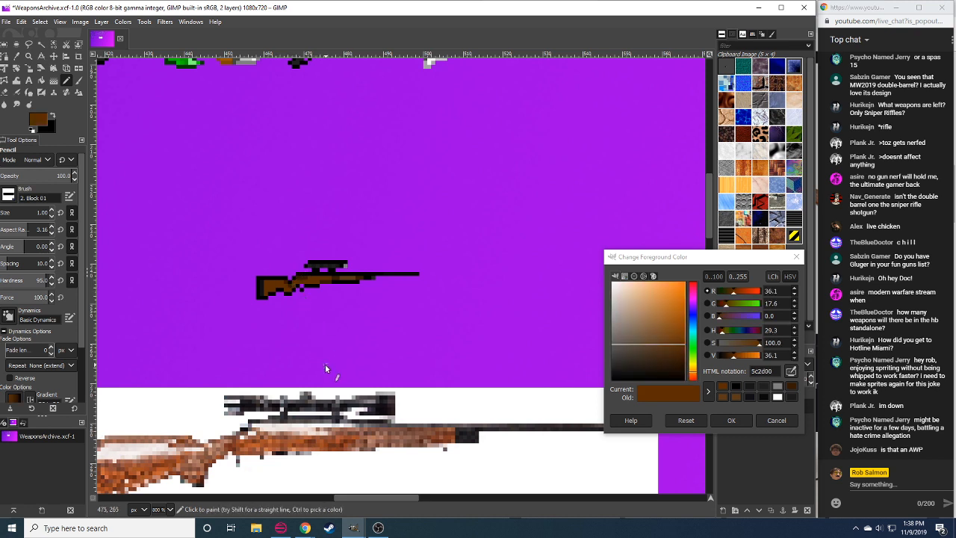
Add a front sight pixel on top of the barrel's muzzle end using the sampled near-black 080808.
{"action": "left_click_drag", "start_coordinate": [363, 369], "coordinate": [355, 374]}
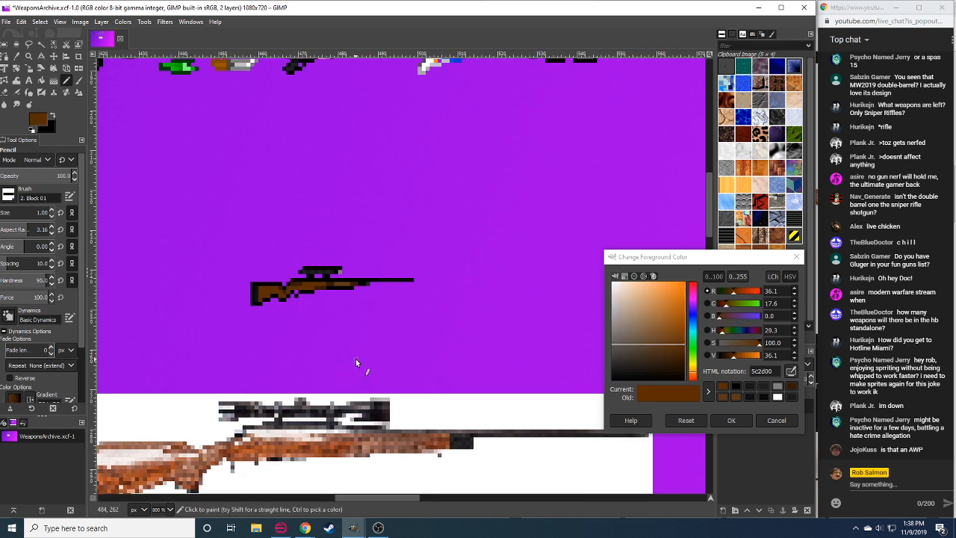
{"action": "scroll", "coordinate": [358, 375], "scroll_direction": "down", "scroll_amount": 1}
{"action": "scroll", "coordinate": [358, 375], "scroll_direction": "right", "scroll_amount": 3}
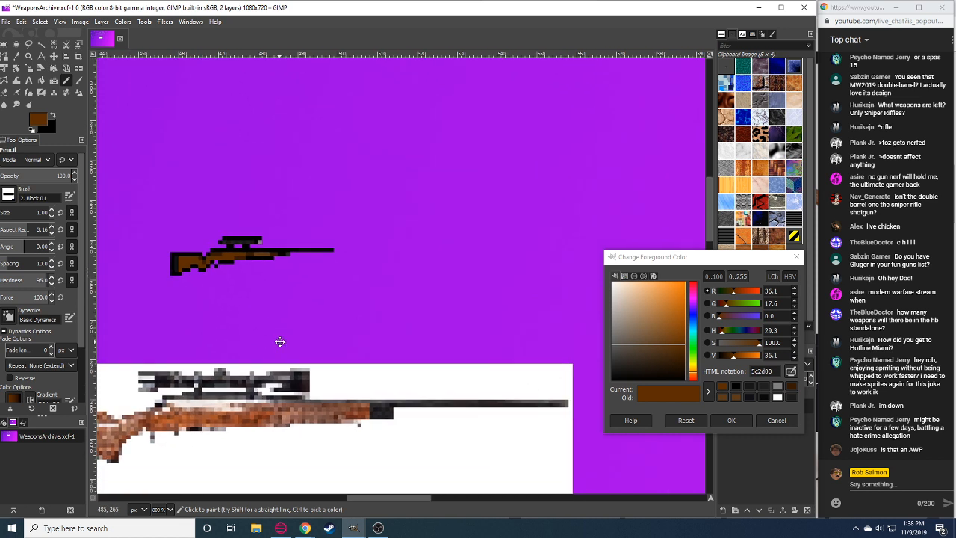
{"action": "left_click", "coordinate": [325, 248], "text": "ctrl"}
{"action": "left_click", "coordinate": [331, 245]}
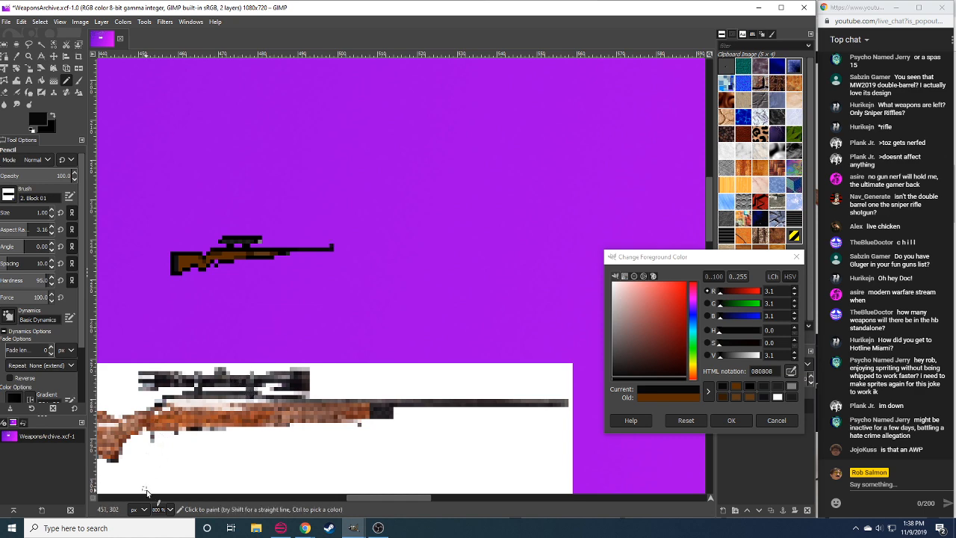
{"action": "scroll", "coordinate": [166, 509], "scroll_direction": "down", "scroll_amount": 2}
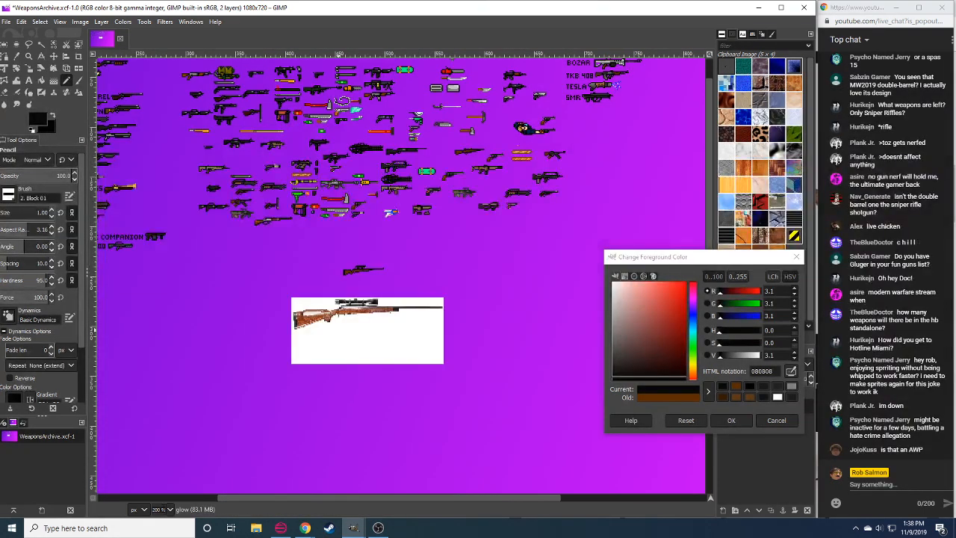
{"action": "scroll", "coordinate": [165, 510], "scroll_direction": "up", "scroll_amount": 2}
{"action": "left_click_drag", "start_coordinate": [221, 389], "coordinate": [293, 364]}
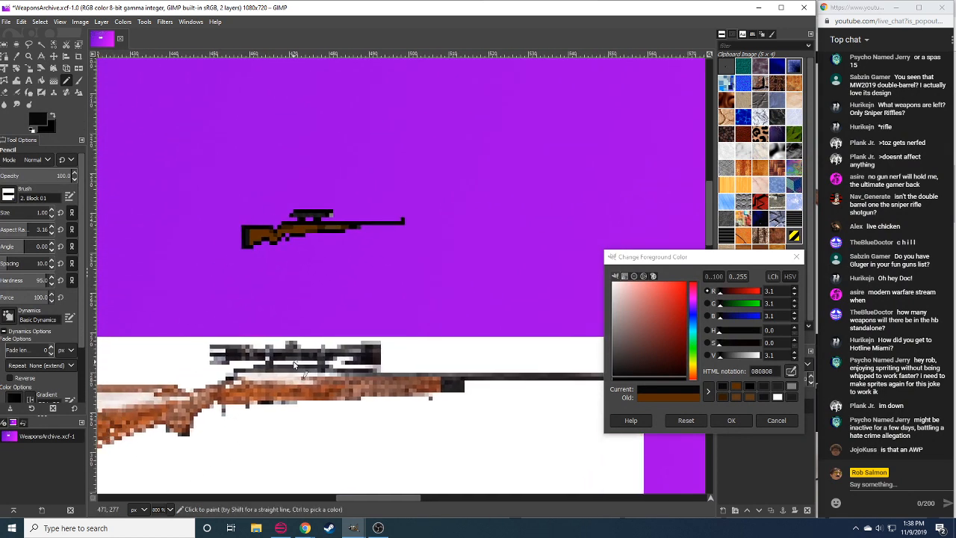
Retouch the scope's outline and mounts with sampled black 000000.
{"action": "key", "text": "shift+e"}
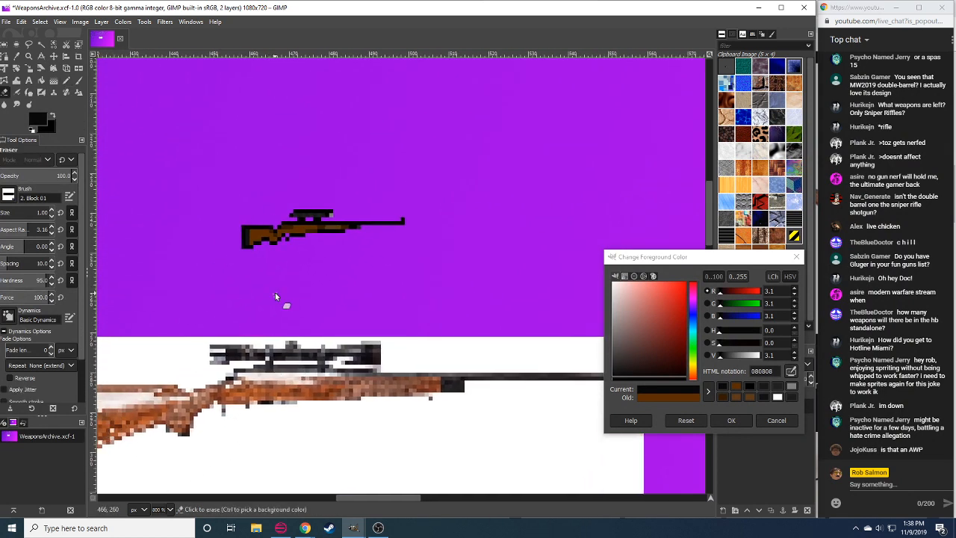
{"action": "key", "text": "n"}
{"action": "left_click", "coordinate": [310, 216], "text": "ctrl"}
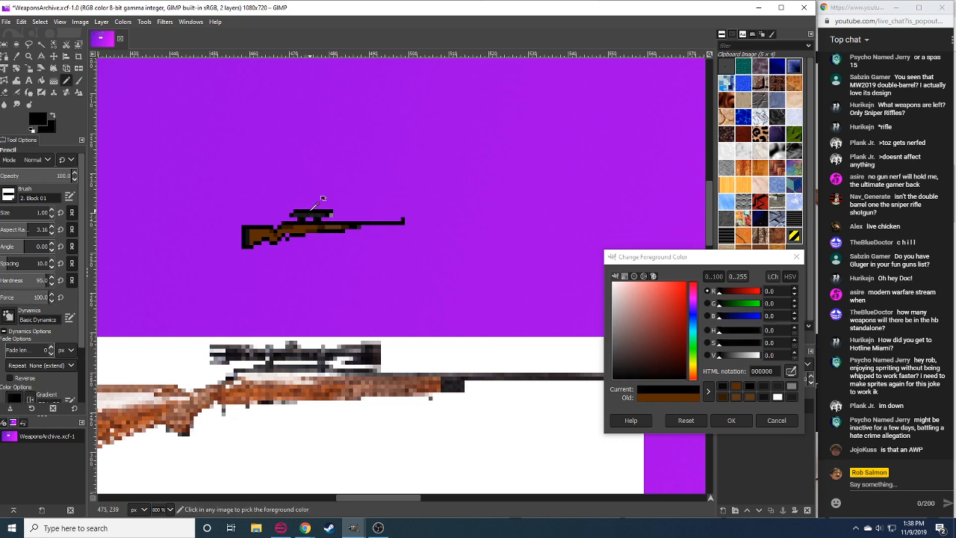
{"action": "left_click", "coordinate": [322, 223]}
{"action": "scroll", "coordinate": [281, 274], "scroll_direction": "up", "scroll_amount": 2}
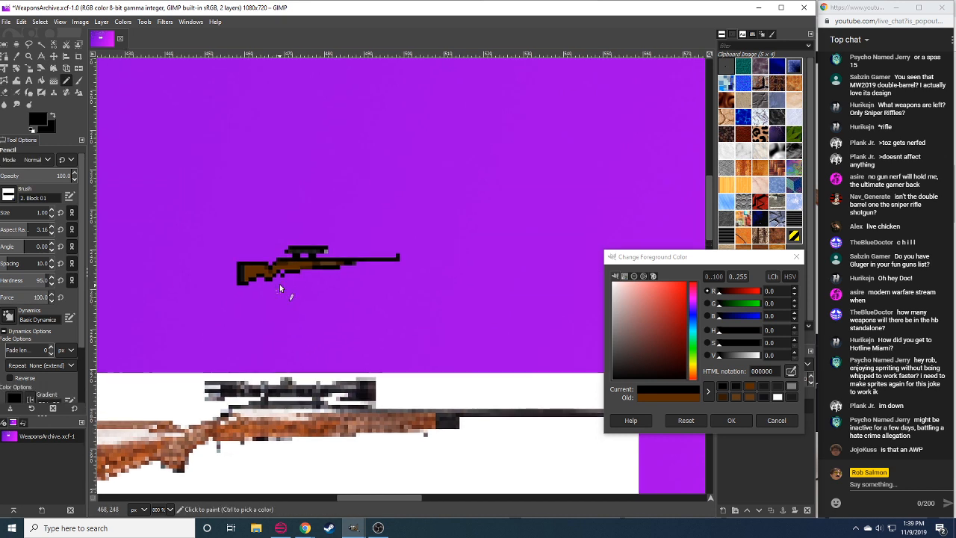
Move the front sight one pixel back from the muzzle, erasing the old pixel and repainting it in 080808.
{"action": "key", "text": "r"}
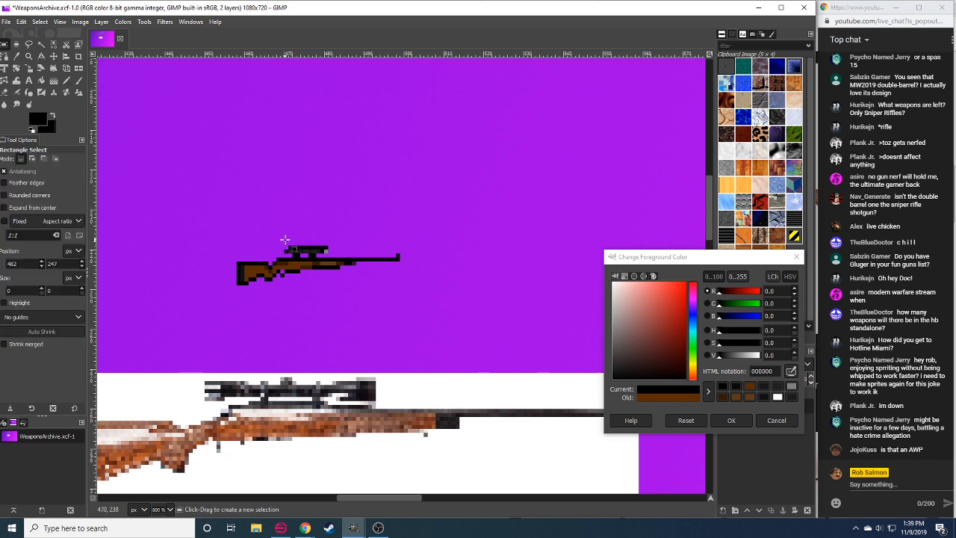
{"action": "left_click", "coordinate": [285, 240]}
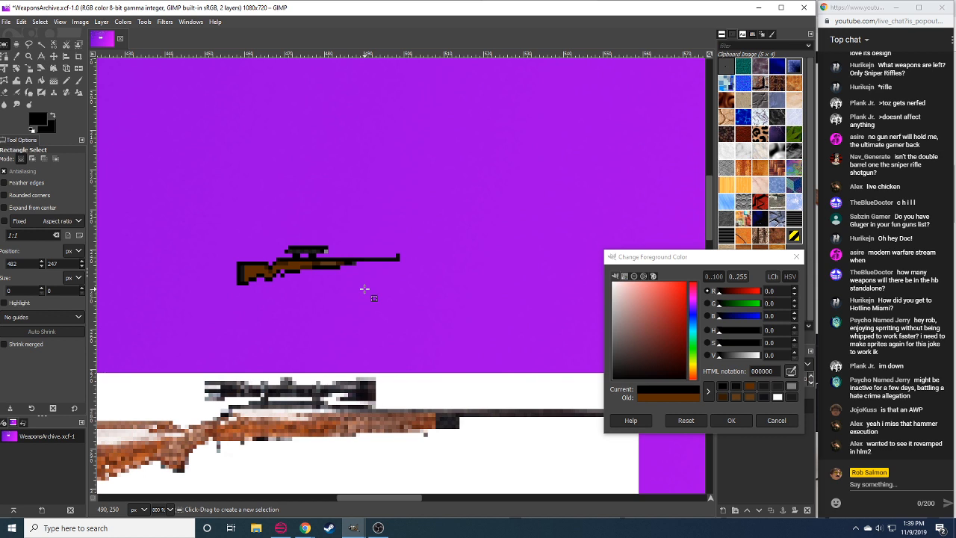
{"action": "key", "text": "n"}
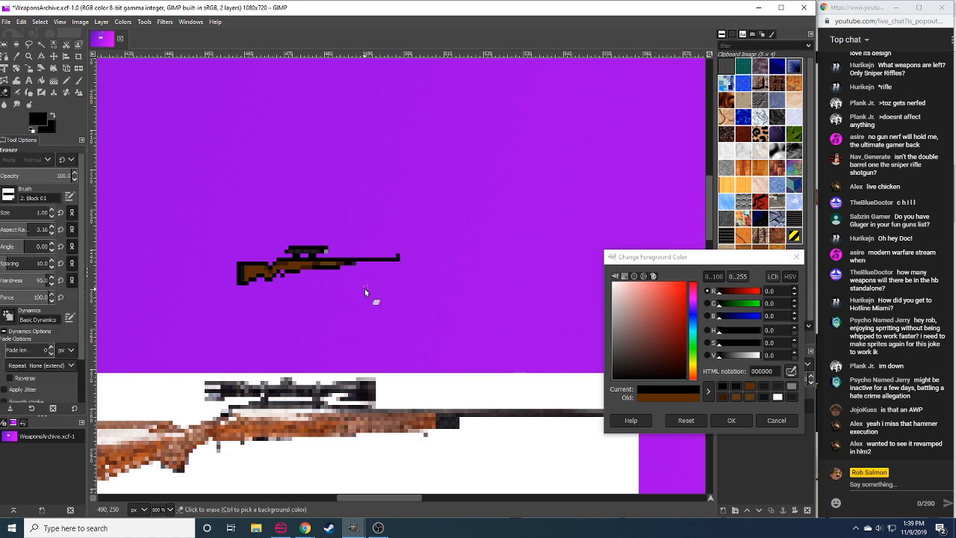
{"action": "left_click", "coordinate": [397, 256], "text": "ctrl"}
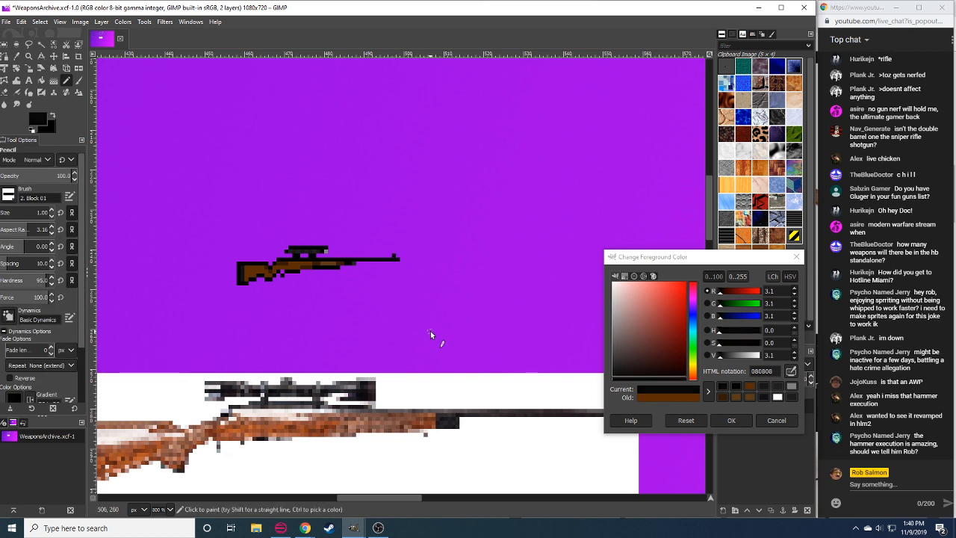
Shade the fore-end beneath the barrel with the sampled dark brown 361b00.
{"action": "mouse_move", "coordinate": [334, 312]}
{"action": "left_mouse_down"}
{"action": "mouse_move", "coordinate": [309, 312]}
{"action": "mouse_move", "coordinate": [348, 284]}
{"action": "mouse_move", "coordinate": [410, 272]}
{"action": "mouse_move", "coordinate": [399, 274]}
{"action": "left_mouse_up"}
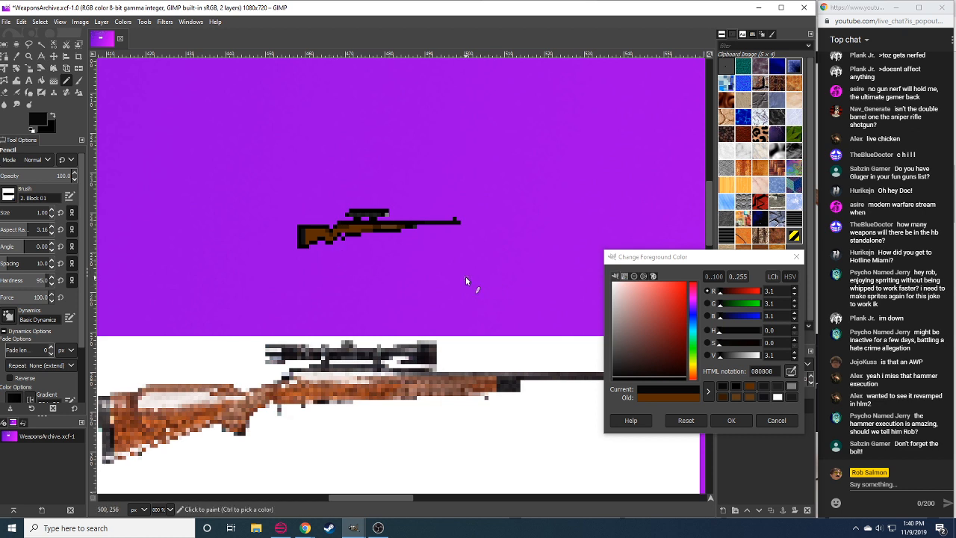
{"action": "left_click", "coordinate": [403, 226], "text": "ctrl"}
{"action": "left_click_drag", "start_coordinate": [402, 227], "coordinate": [382, 227]}
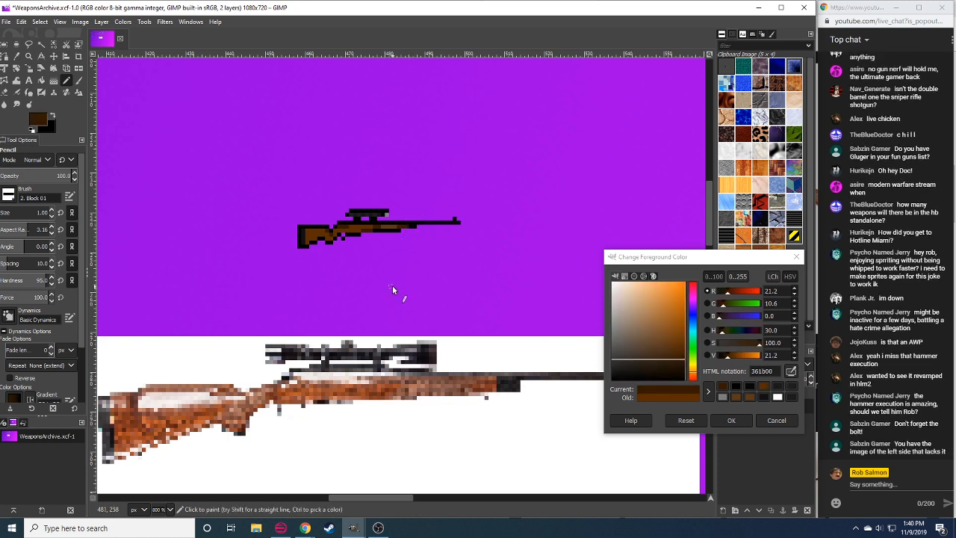
{"action": "left_click_drag", "start_coordinate": [388, 286], "coordinate": [388, 269]}
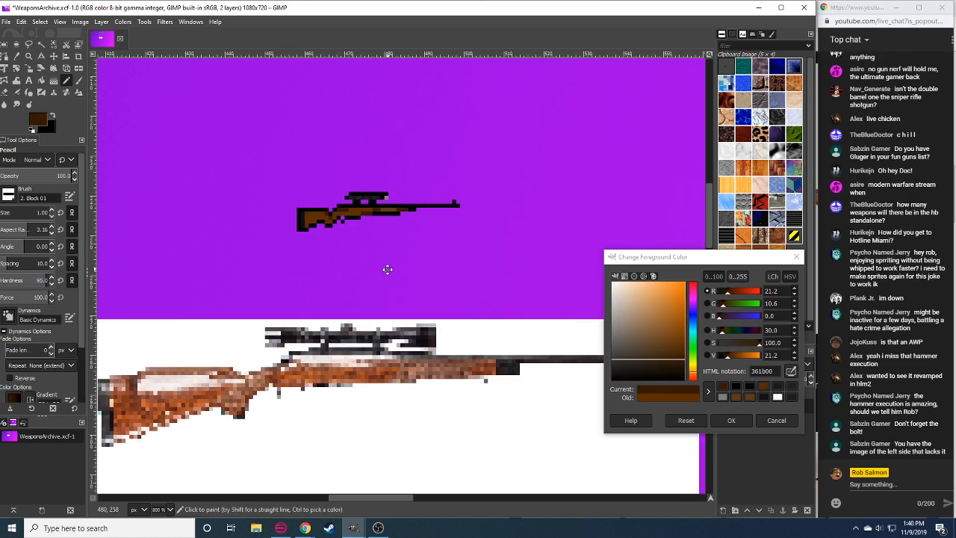
Paint a bolt pixel on the receiver behind the scope in near-black 101010, made by brightening sampled black.
{"action": "left_click", "coordinate": [326, 220], "text": "ctrl"}
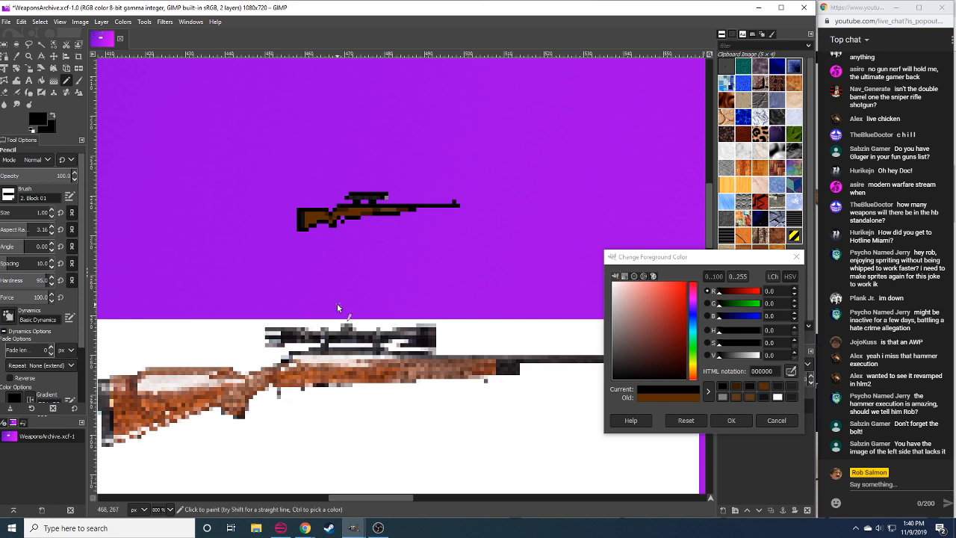
{"action": "left_click_drag", "start_coordinate": [360, 306], "coordinate": [358, 302]}
{"action": "scroll", "coordinate": [364, 261], "scroll_direction": "up", "scroll_amount": 2}
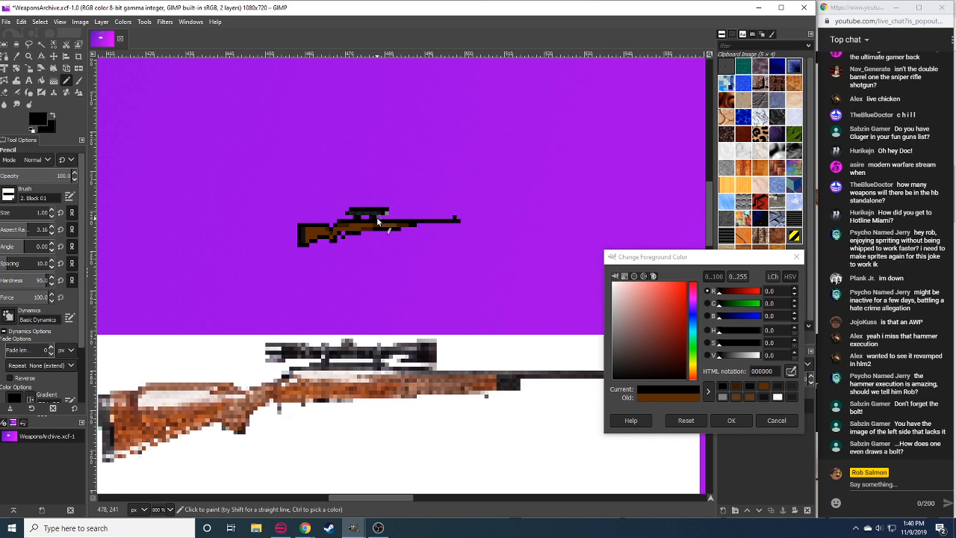
{"action": "left_click_drag", "start_coordinate": [325, 244], "coordinate": [328, 242]}
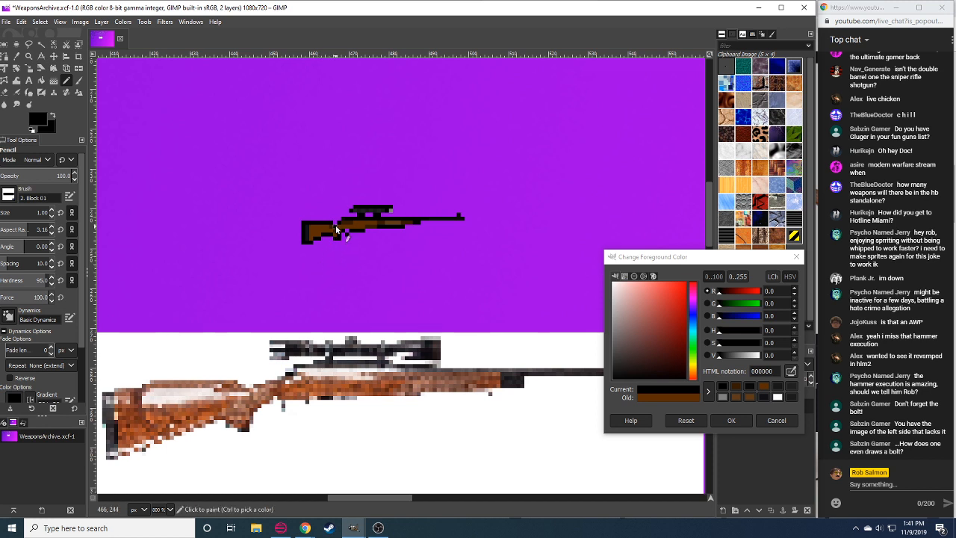
{"action": "left_click", "coordinate": [305, 528]}
{"action": "mouse_move", "coordinate": [271, 487]}
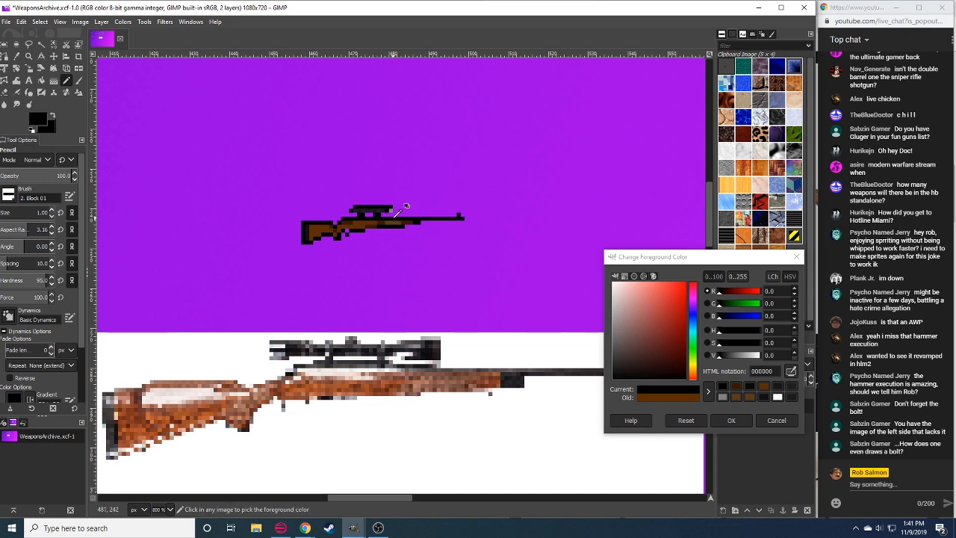
{"action": "left_click", "coordinate": [723, 357]}
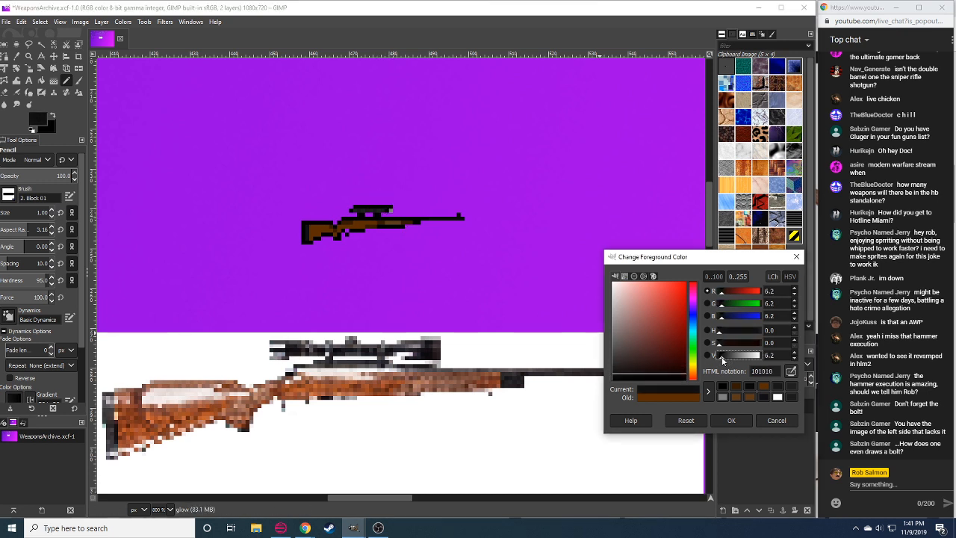
{"action": "left_click", "coordinate": [350, 222]}
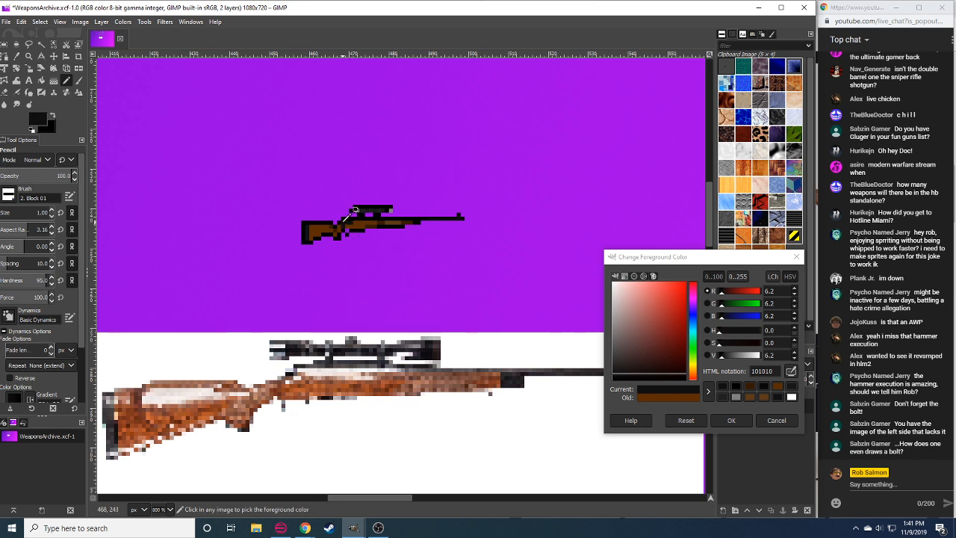
Sample the receiver's blacks, brighten the color to 262626 and paint a bolt pixel behind the scope.
{"action": "left_click", "coordinate": [348, 217], "text": "ctrl"}
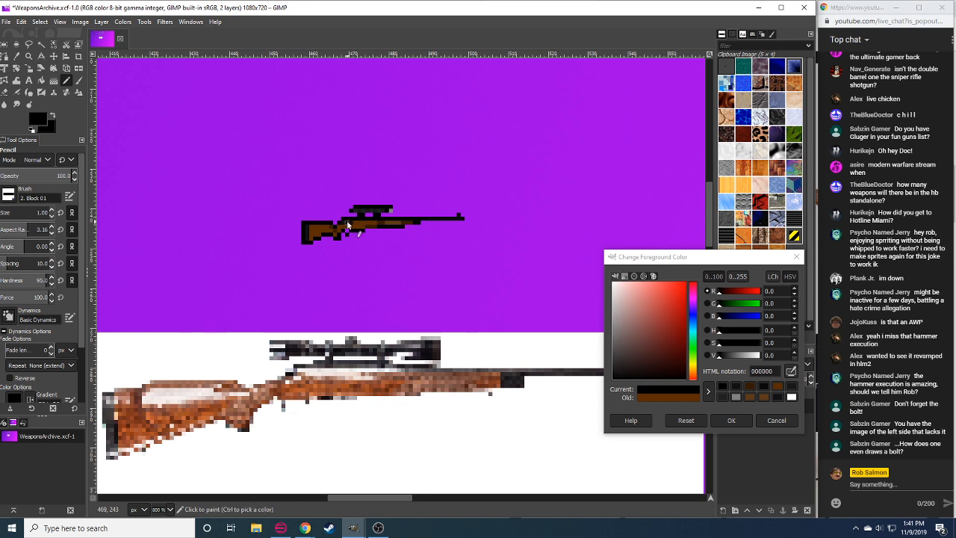
{"action": "left_click", "coordinate": [347, 222], "text": "ctrl"}
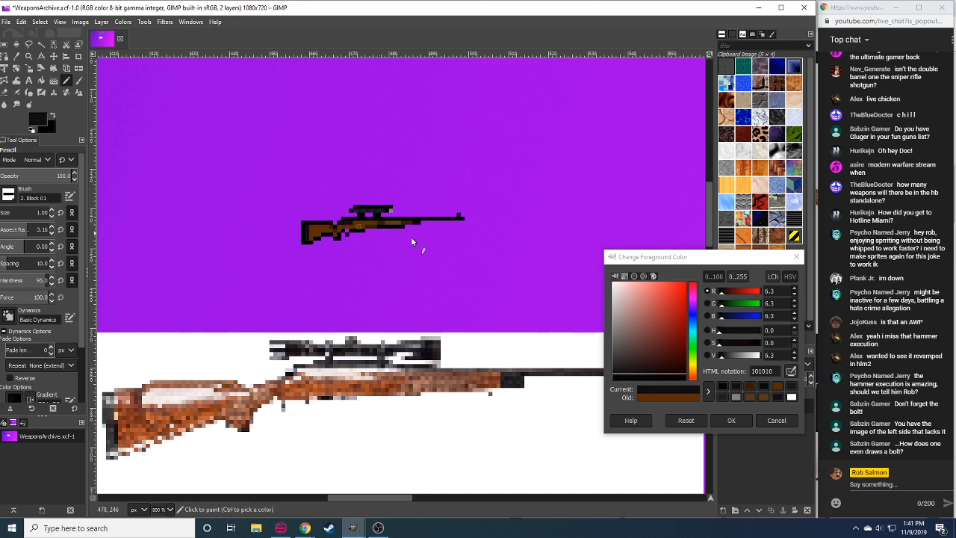
{"action": "left_click", "coordinate": [363, 211], "text": "ctrl"}
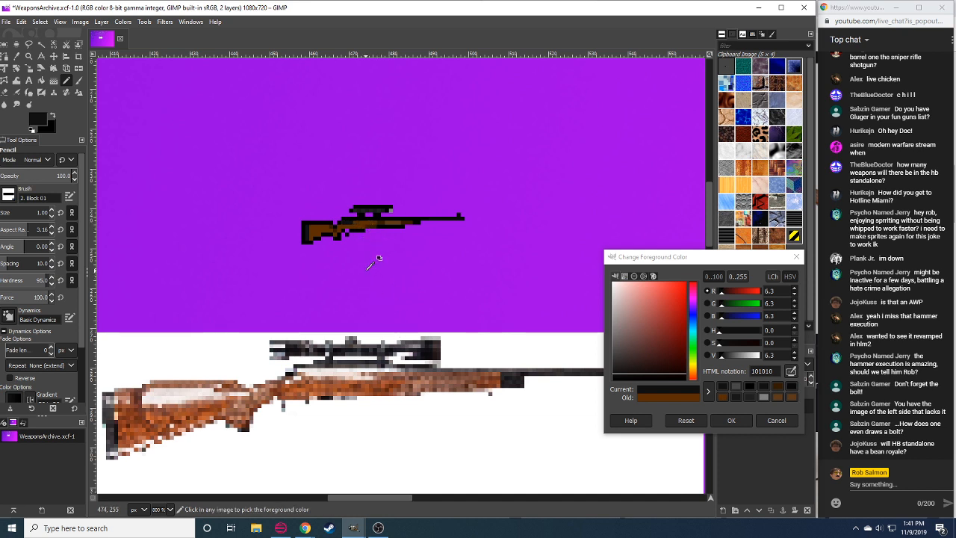
{"action": "left_click", "coordinate": [346, 220], "text": "ctrl"}
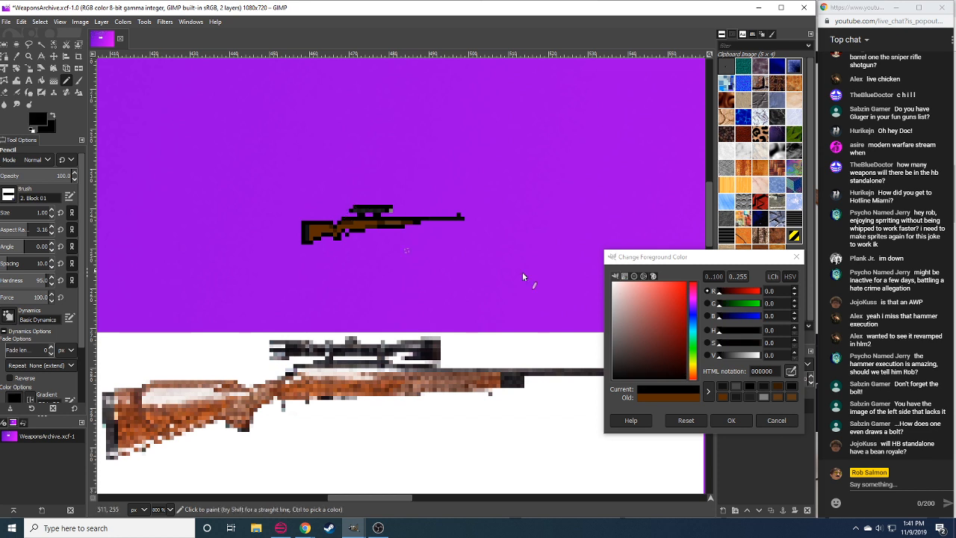
{"action": "left_click", "coordinate": [721, 358]}
{"action": "left_click", "coordinate": [346, 221]}
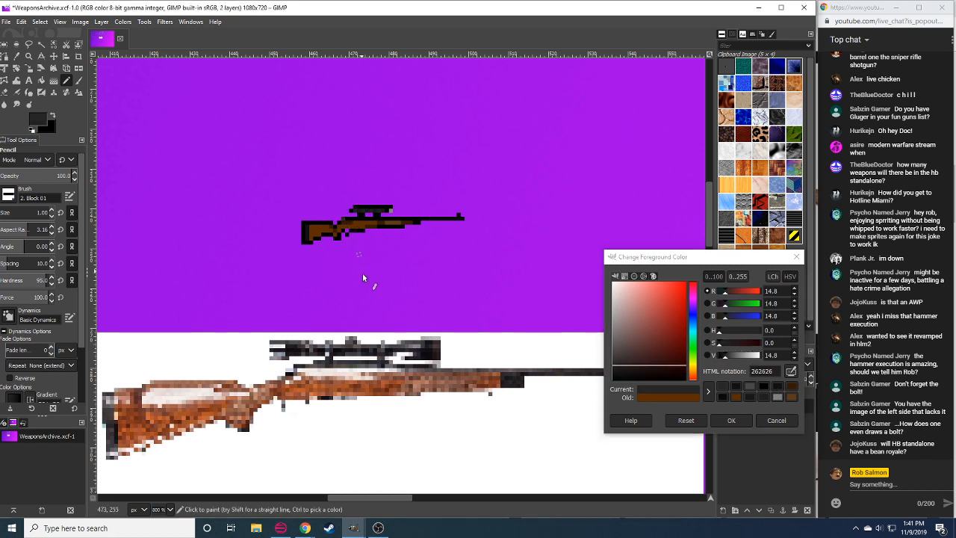
Try a white pixel sampled from the reference photo's background just above the rear of the receiver.
{"action": "left_click", "coordinate": [366, 337], "text": "ctrl"}
{"action": "left_click", "coordinate": [342, 217]}
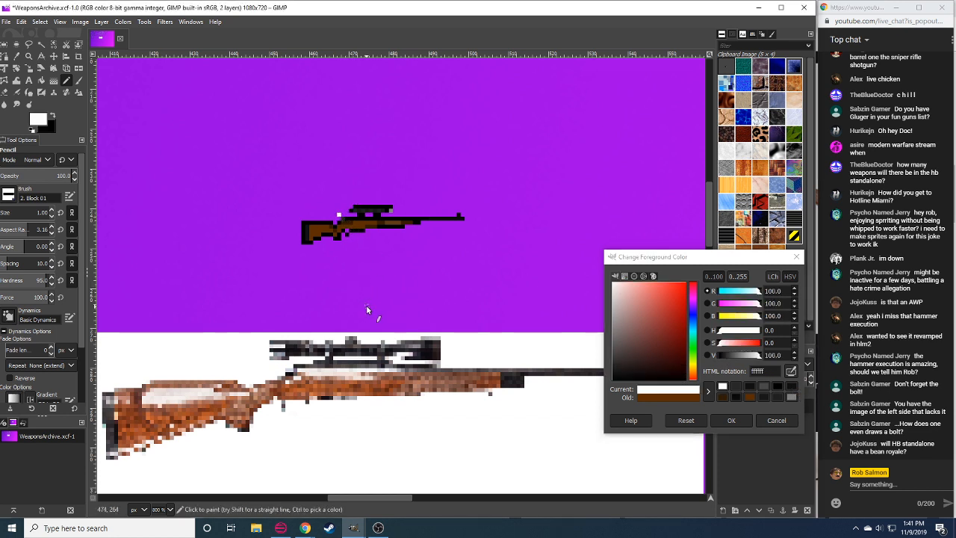
Darken the sampled grey to 141414 and retouch the bolt area at the rear of the receiver.
{"action": "left_click", "coordinate": [356, 209], "text": "ctrl"}
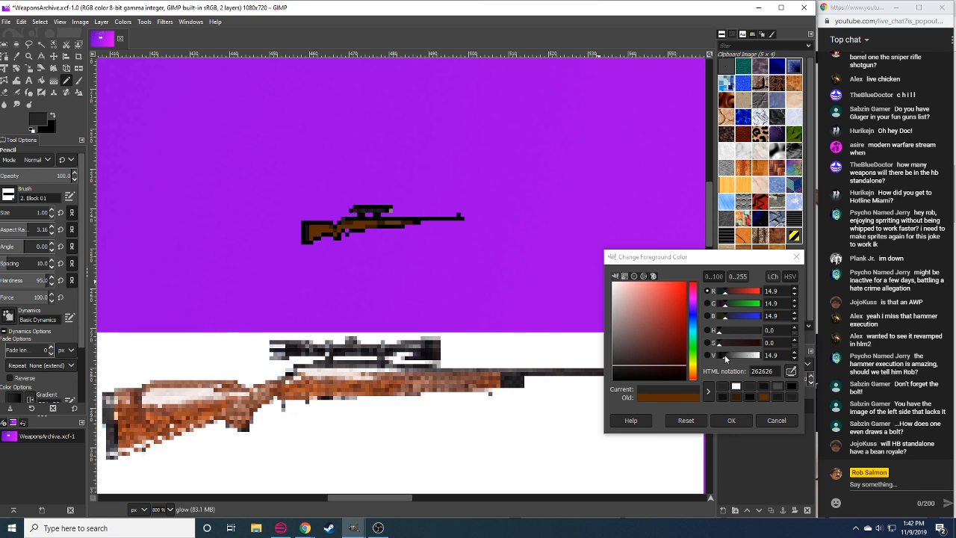
{"action": "left_click", "coordinate": [795, 359]}
{"action": "left_click", "coordinate": [796, 358]}
{"action": "left_click", "coordinate": [796, 359]}
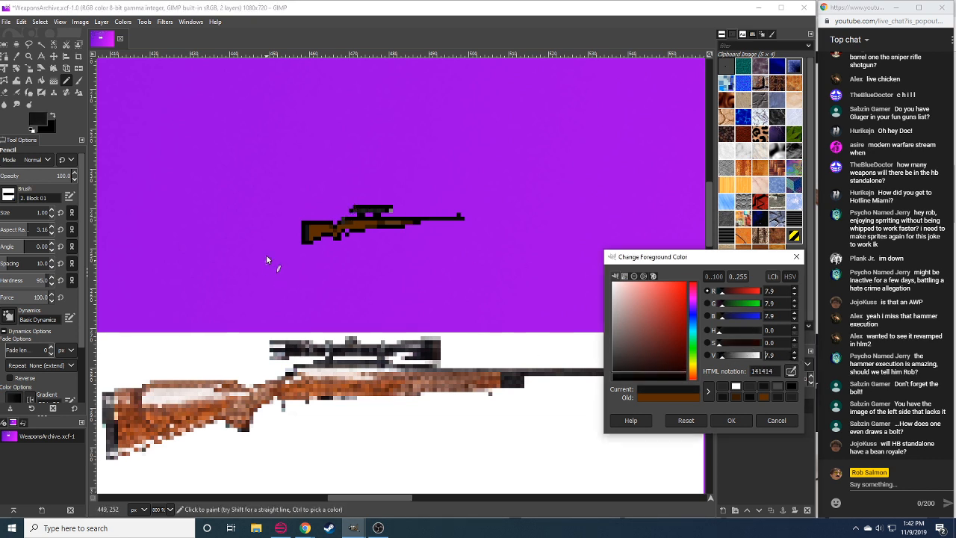
{"action": "left_click", "coordinate": [341, 221]}
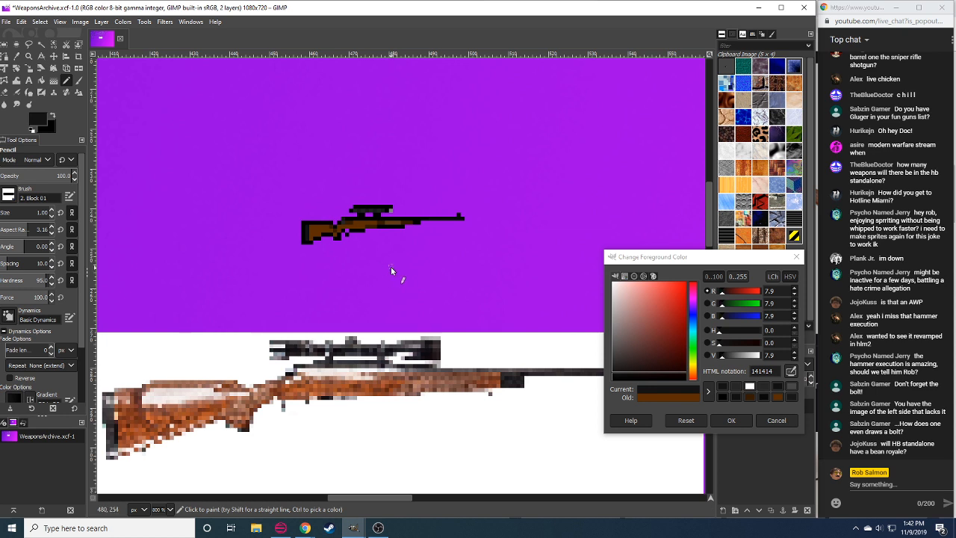
{"action": "left_click", "coordinate": [349, 214], "text": "ctrl"}
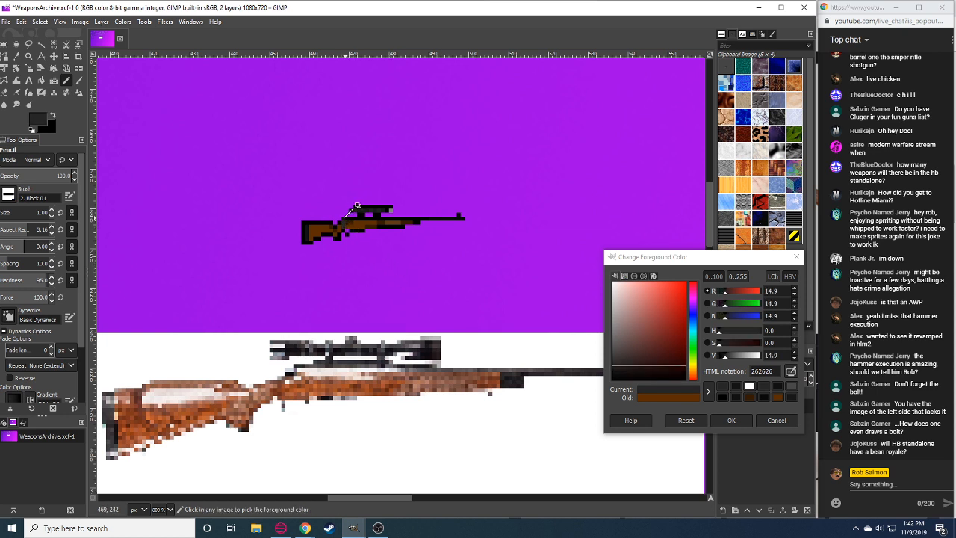
{"action": "left_click", "coordinate": [345, 218], "text": "ctrl"}
{"action": "left_click", "coordinate": [343, 224]}
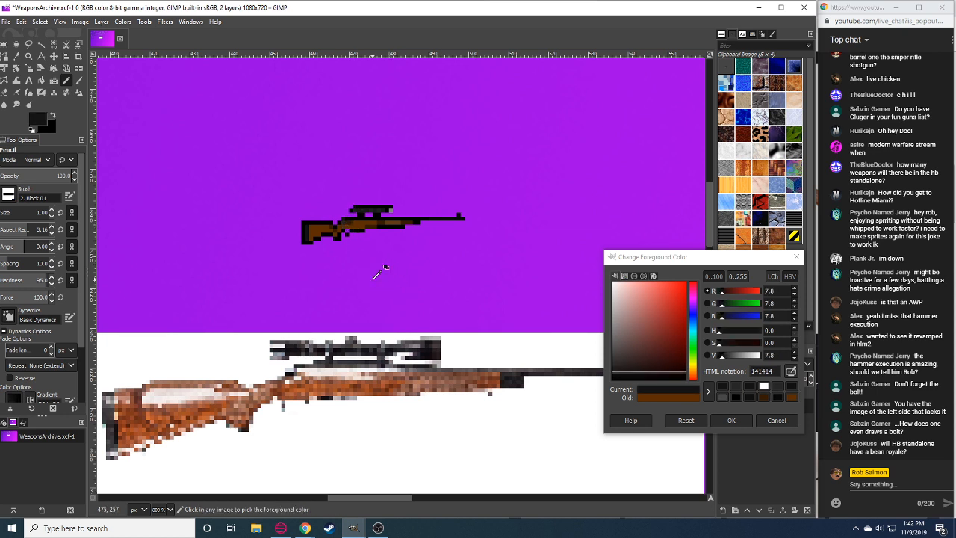
Try to lengthen the scope by copying and pasting a narrow strip of its tube, and undo the pasted extensions.
{"action": "mouse_move", "coordinate": [374, 270]}
{"action": "left_mouse_down"}
{"action": "mouse_move", "coordinate": [404, 323]}
{"action": "mouse_move", "coordinate": [397, 304]}
{"action": "left_mouse_up"}
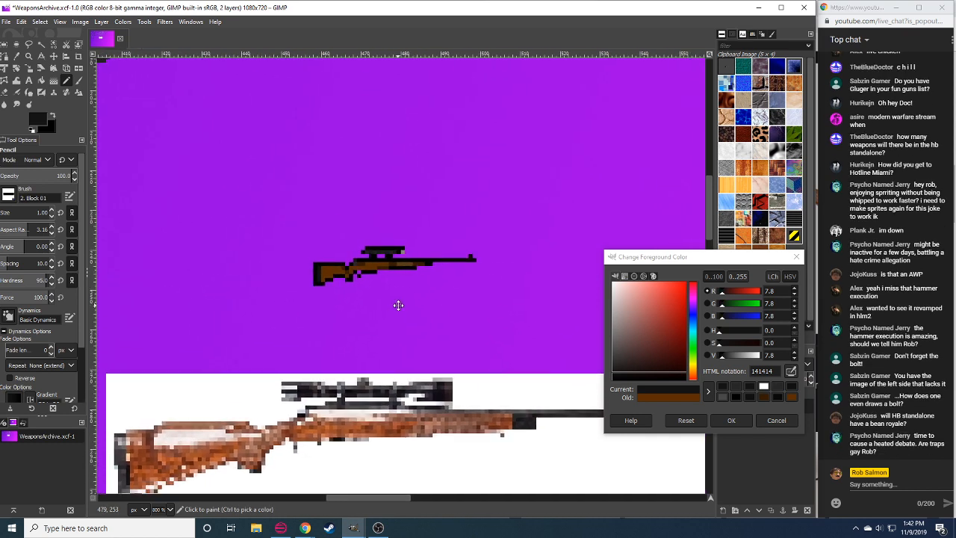
{"action": "key", "text": "r"}
{"action": "mouse_move", "coordinate": [412, 238]}
{"action": "left_mouse_down"}
{"action": "mouse_move", "coordinate": [385, 254]}
{"action": "mouse_move", "coordinate": [415, 251]}
{"action": "left_mouse_up"}
{"action": "key", "text": "ctrl+c"}
{"action": "key", "text": "ctrl+v"}
{"action": "left_click", "coordinate": [420, 244]}
{"action": "key", "text": "ctrl+c"}
{"action": "key", "text": "ctrl+v"}
{"action": "left_click", "coordinate": [448, 251]}
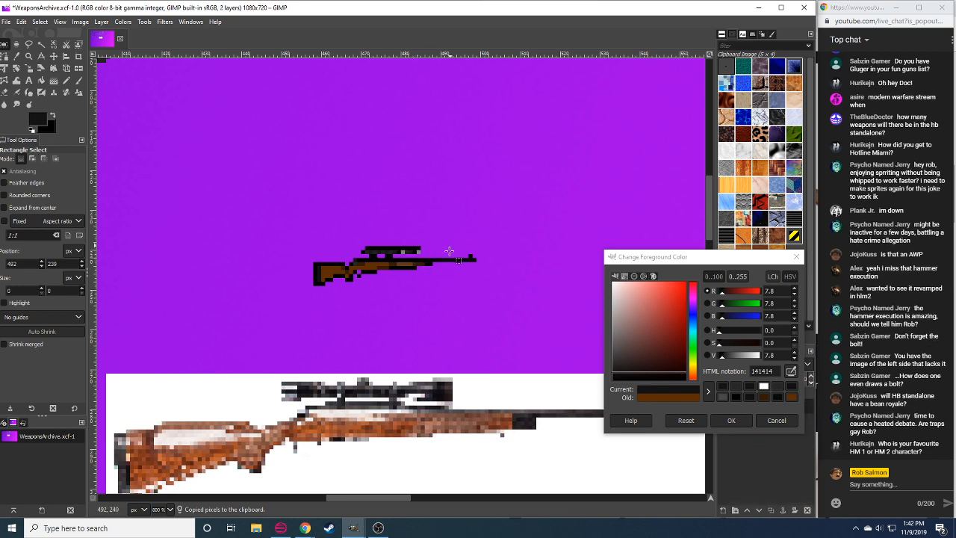
{"action": "key", "text": "ctrl+z"}
{"action": "key", "text": "ctrl+z"}
{"action": "left_click", "coordinate": [424, 233]}
{"action": "left_click", "coordinate": [6, 21]}
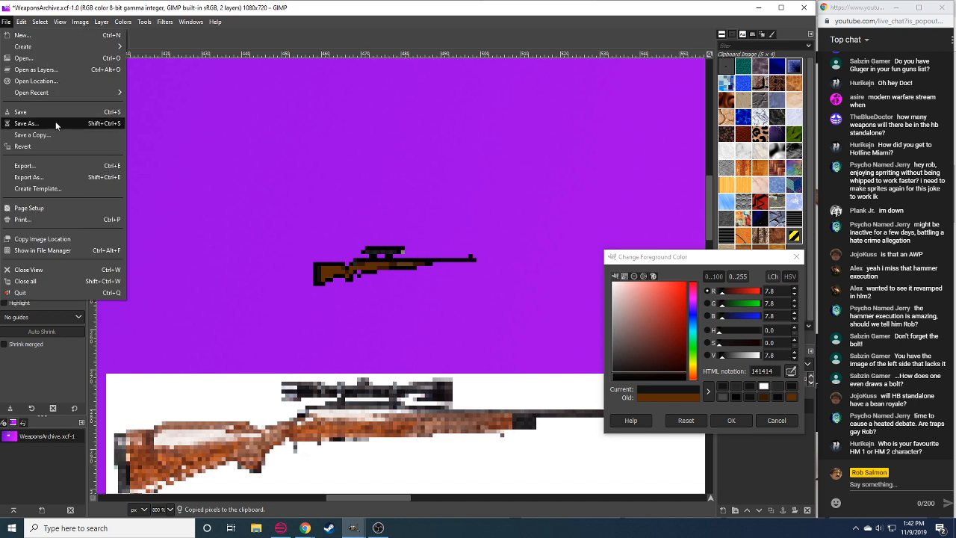
{"action": "left_click", "coordinate": [298, 186]}
Try to reposition the rear part of the rifle sprite by cutting, pasting and anchoring it.
{"action": "left_click_drag", "start_coordinate": [294, 219], "coordinate": [378, 345]}
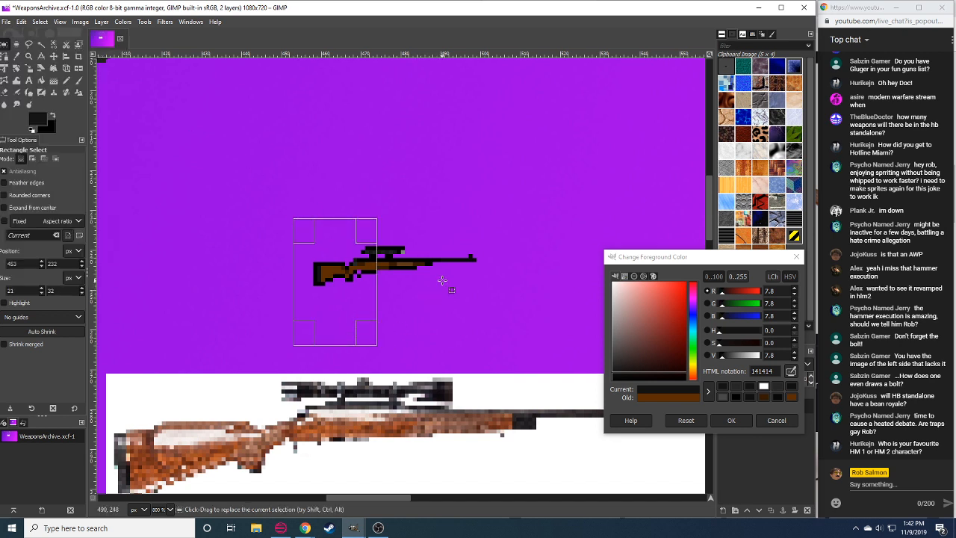
{"action": "key", "text": "ctrl+x"}
{"action": "key", "text": "ctrl+v"}
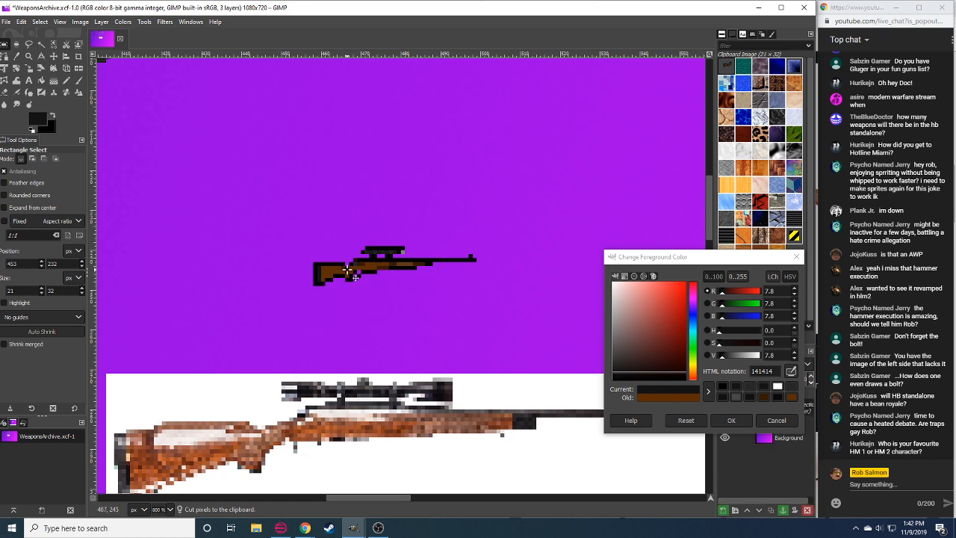
{"action": "mouse_move", "coordinate": [354, 274]}
{"action": "left_mouse_down"}
{"action": "mouse_move", "coordinate": [276, 241]}
{"action": "mouse_move", "coordinate": [278, 282]}
{"action": "mouse_move", "coordinate": [349, 121]}
{"action": "mouse_move", "coordinate": [267, 209]}
{"action": "mouse_move", "coordinate": [343, 260]}
{"action": "mouse_move", "coordinate": [351, 278]}
{"action": "mouse_move", "coordinate": [369, 269]}
{"action": "left_mouse_up"}
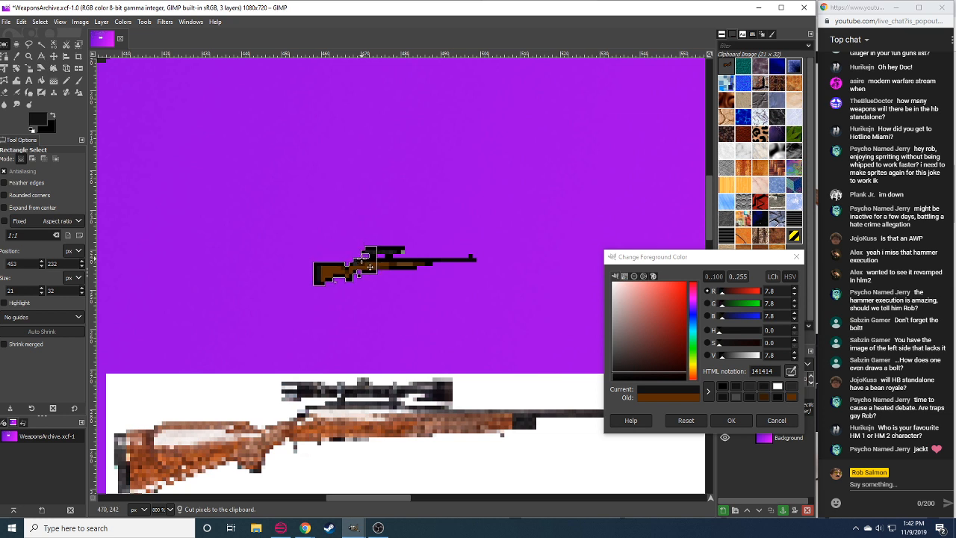
{"action": "left_click", "coordinate": [393, 297]}
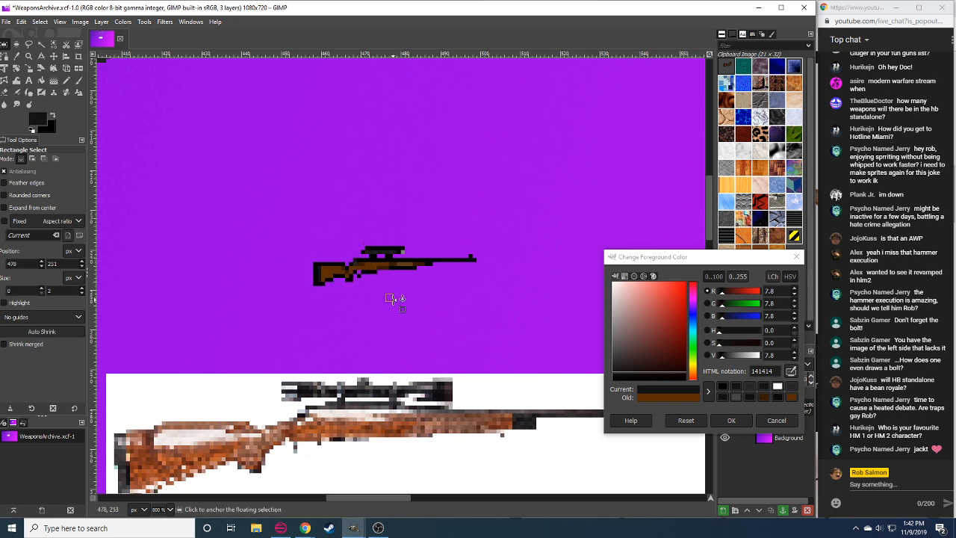
Save the WeaponsArchive image and quit the program.
{"action": "left_click", "coordinate": [246, 273]}
{"action": "left_click", "coordinate": [5, 21]}
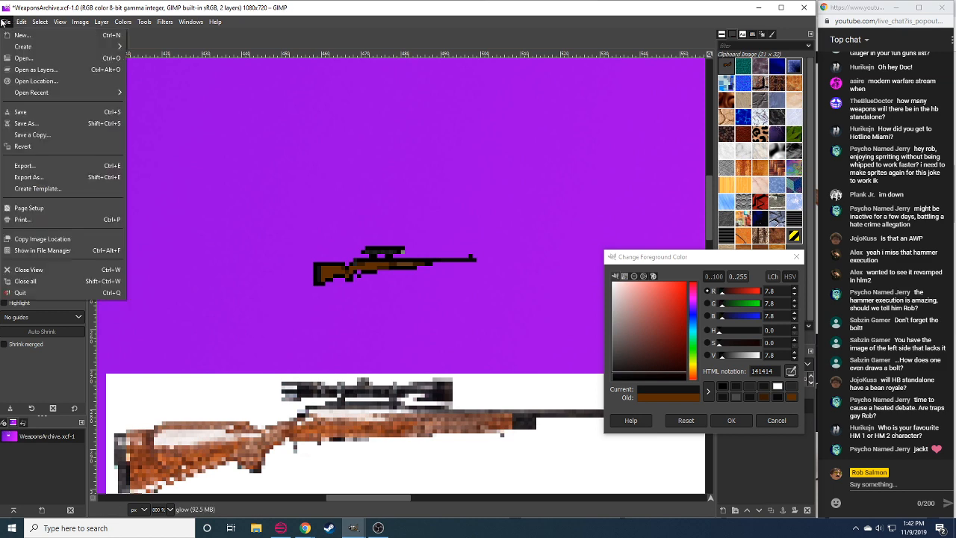
{"action": "left_click", "coordinate": [33, 113]}
{"action": "left_click", "coordinate": [807, 9]}
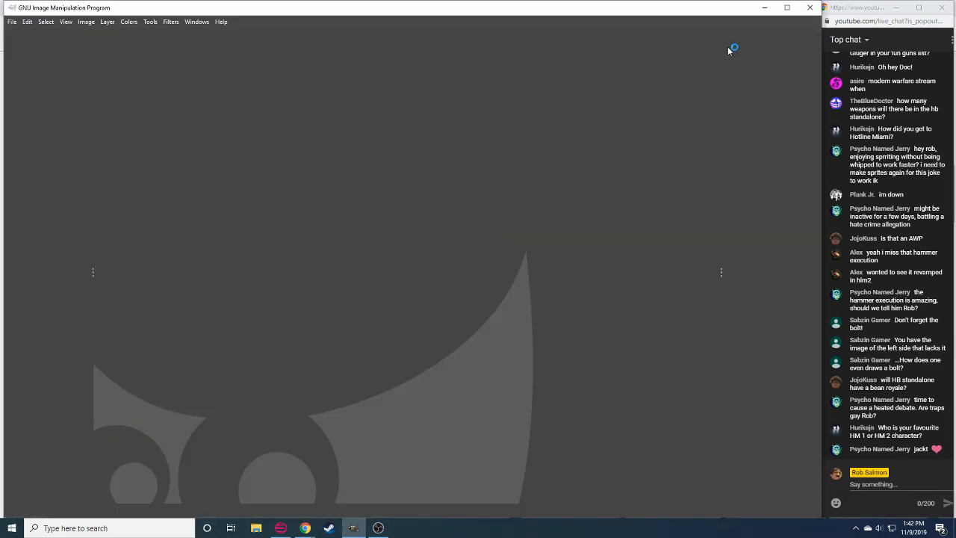
Reopen the recently used WeaponsArchive.xcf image in the restarted program.
{"action": "left_click", "coordinate": [14, 20]}
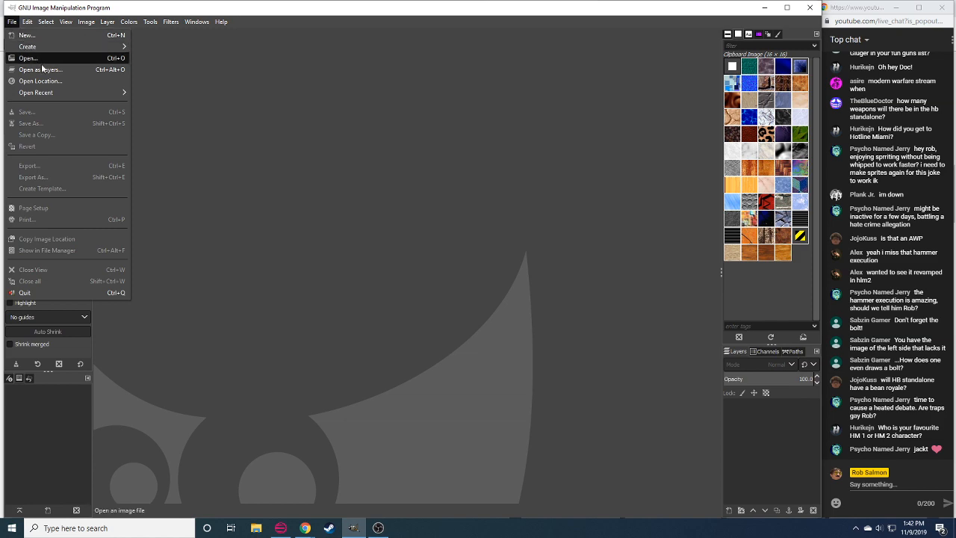
{"action": "mouse_move", "coordinate": [67, 92]}
{"action": "left_click", "coordinate": [166, 95]}
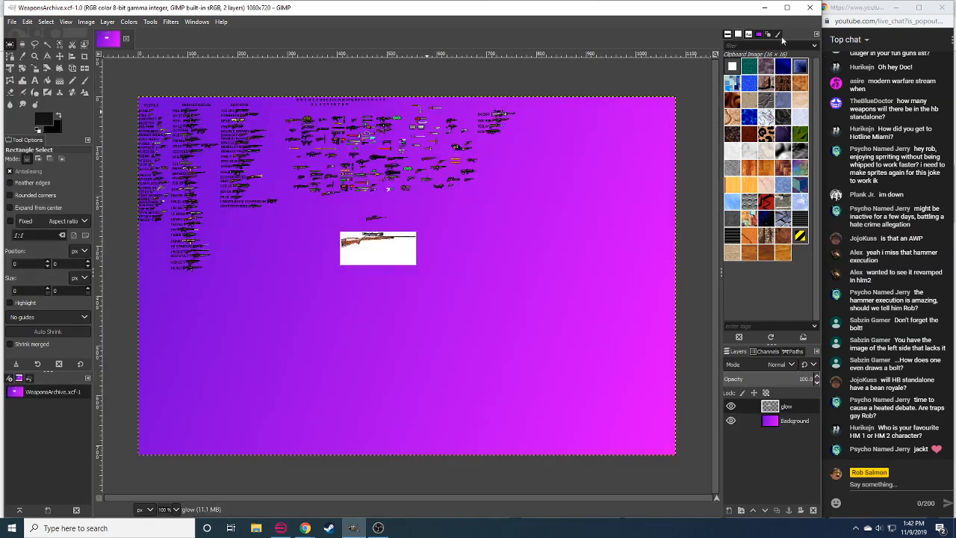
{"action": "left_click_drag", "start_coordinate": [701, 9], "coordinate": [696, 9]}
{"action": "left_click", "coordinate": [463, 305]}
{"action": "left_click_drag", "start_coordinate": [345, 257], "coordinate": [362, 298]}
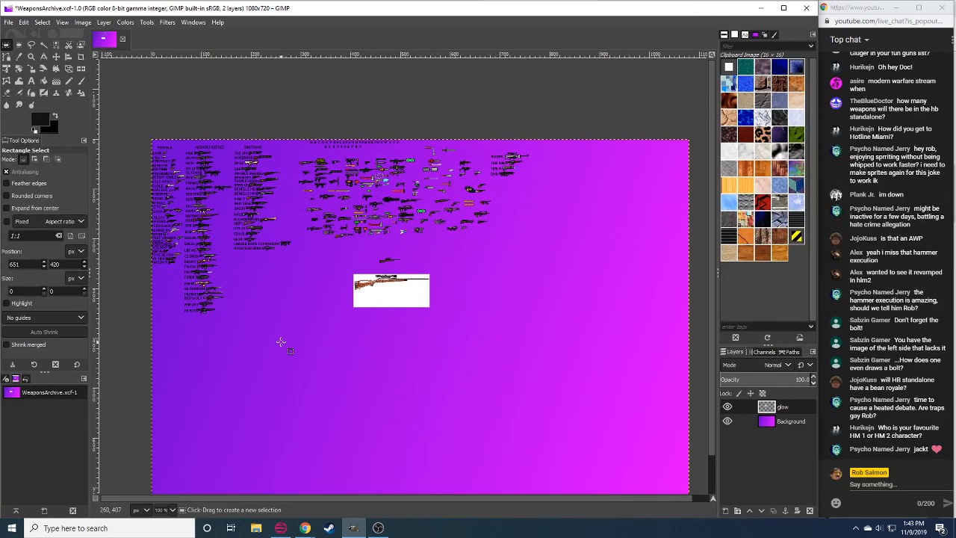
Lengthen the rifle sprite's scope rearward by copying its 6 × 3 px rear section and pasting and anchoring it behind the tube.
{"action": "scroll", "coordinate": [162, 505], "scroll_direction": "up", "scroll_amount": 3}
{"action": "left_click_drag", "start_coordinate": [275, 263], "coordinate": [531, 243]}
{"action": "left_click_drag", "start_coordinate": [436, 342], "coordinate": [496, 329]}
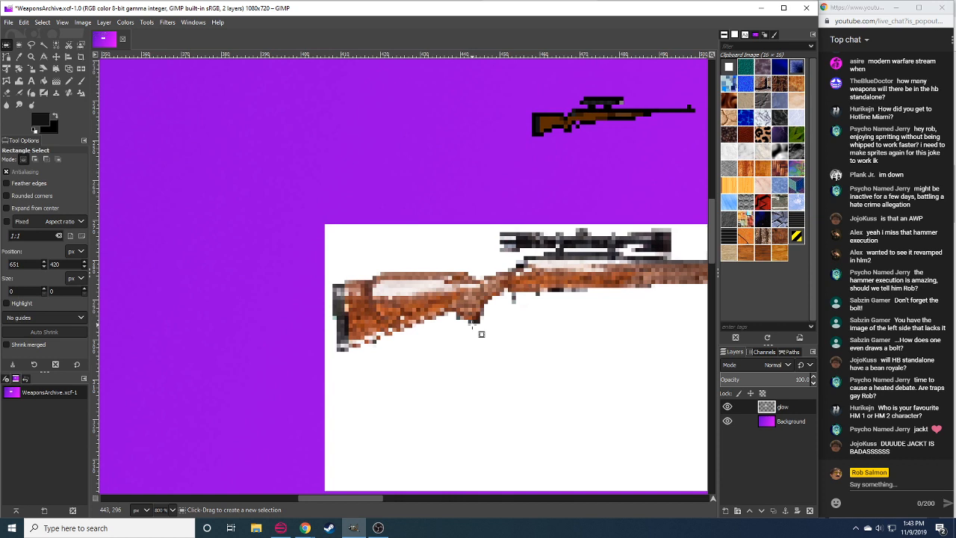
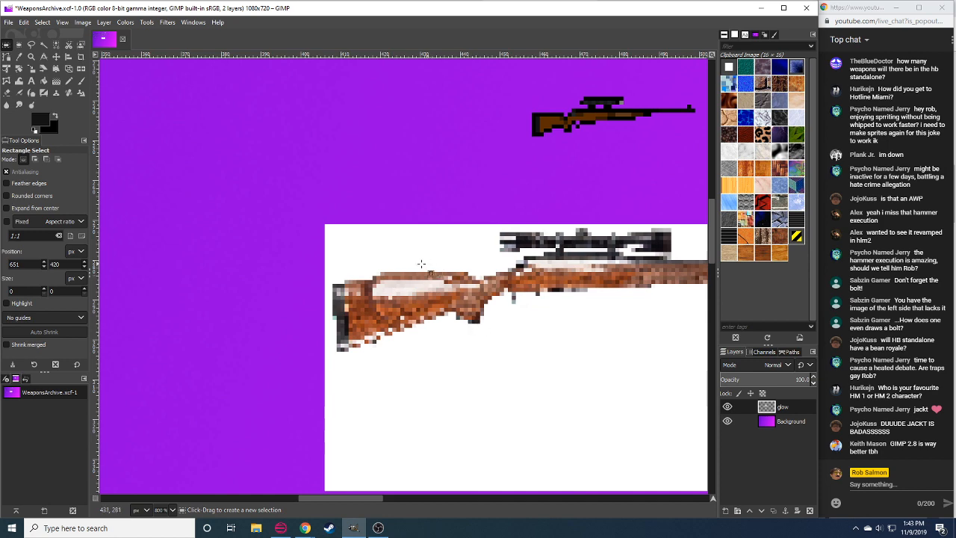
{"action": "left_click_drag", "start_coordinate": [421, 267], "coordinate": [222, 243]}
{"action": "scroll", "coordinate": [196, 350], "scroll_direction": "up", "scroll_amount": 2}
{"action": "key", "text": "n"}
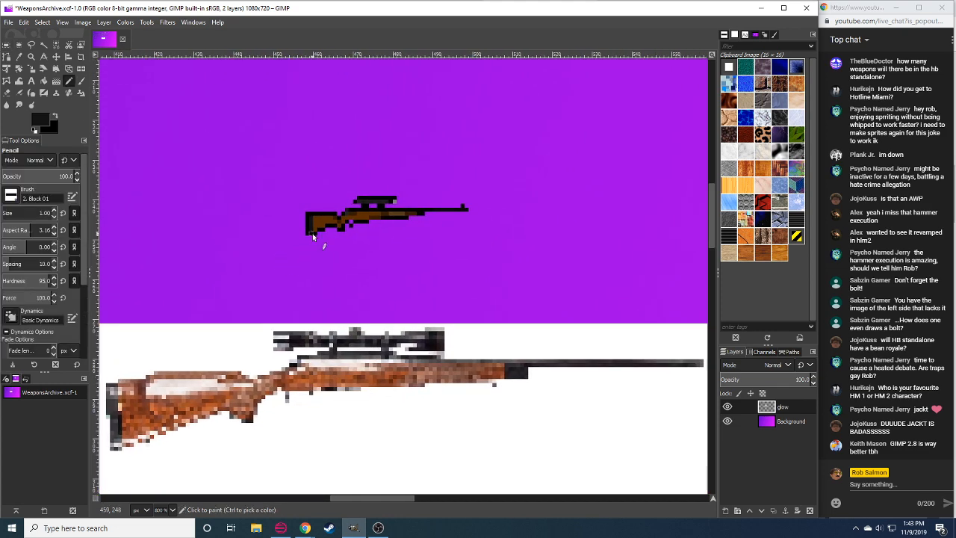
{"action": "left_click", "coordinate": [358, 214], "text": "ctrl"}
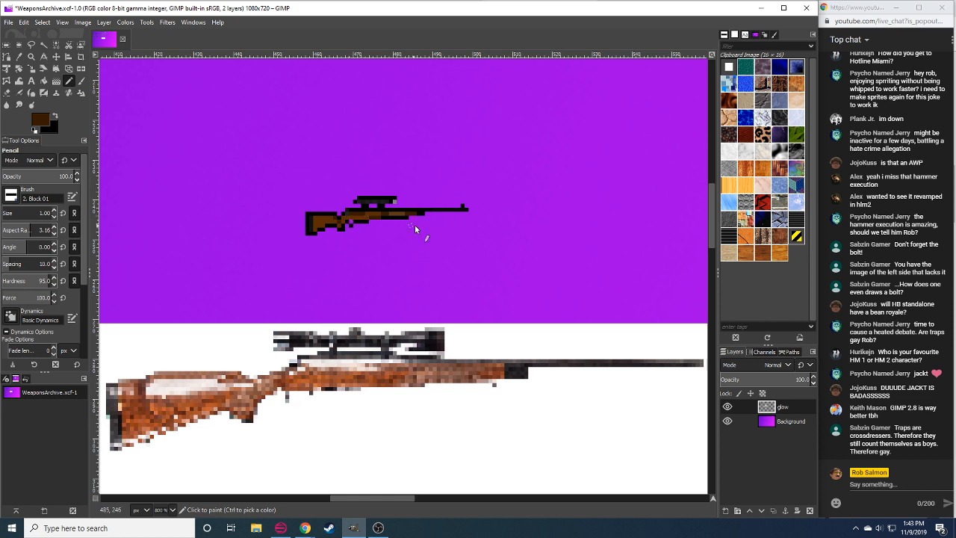
{"action": "left_click_drag", "start_coordinate": [410, 267], "coordinate": [409, 271]}
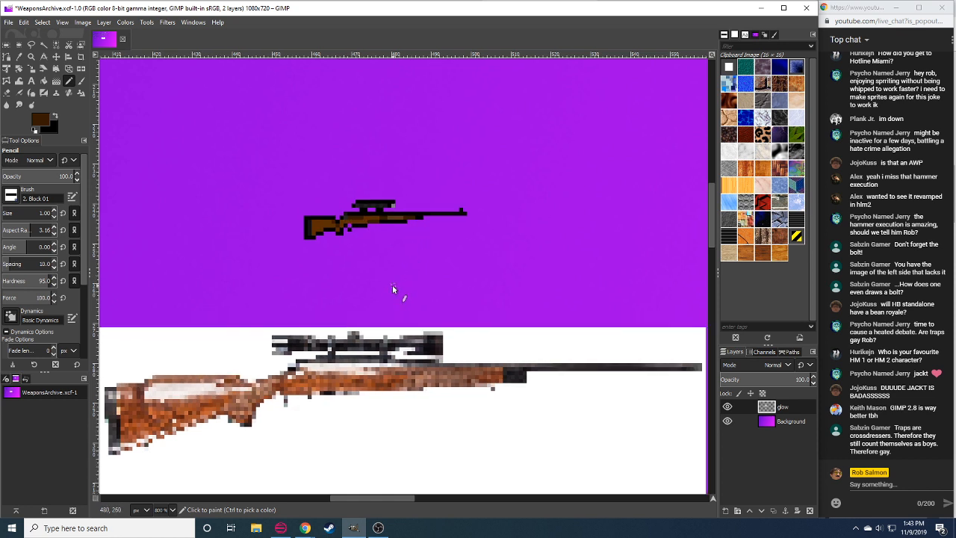
{"action": "key", "text": "r"}
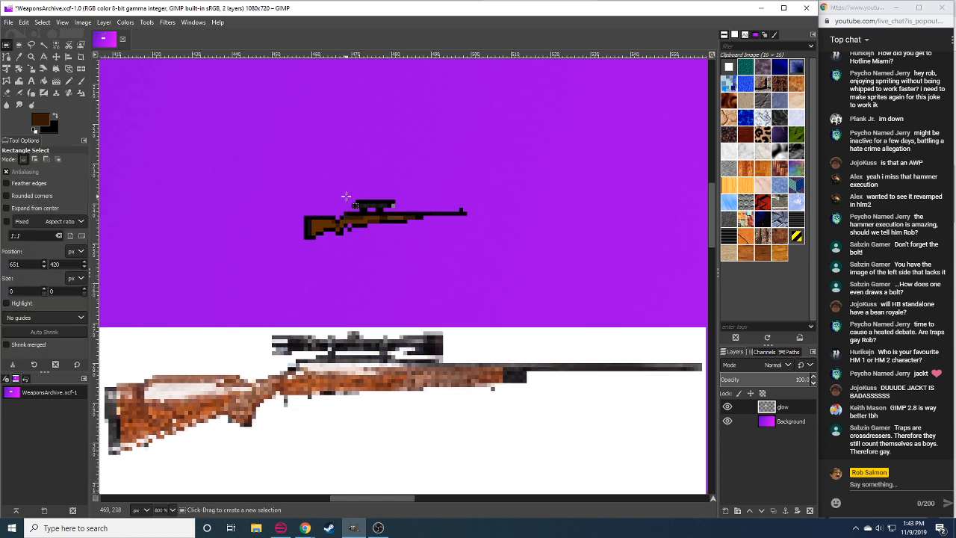
{"action": "left_click_drag", "start_coordinate": [348, 198], "coordinate": [382, 215]}
{"action": "key", "text": "ctrl+c"}
{"action": "key", "text": "ctrl+v"}
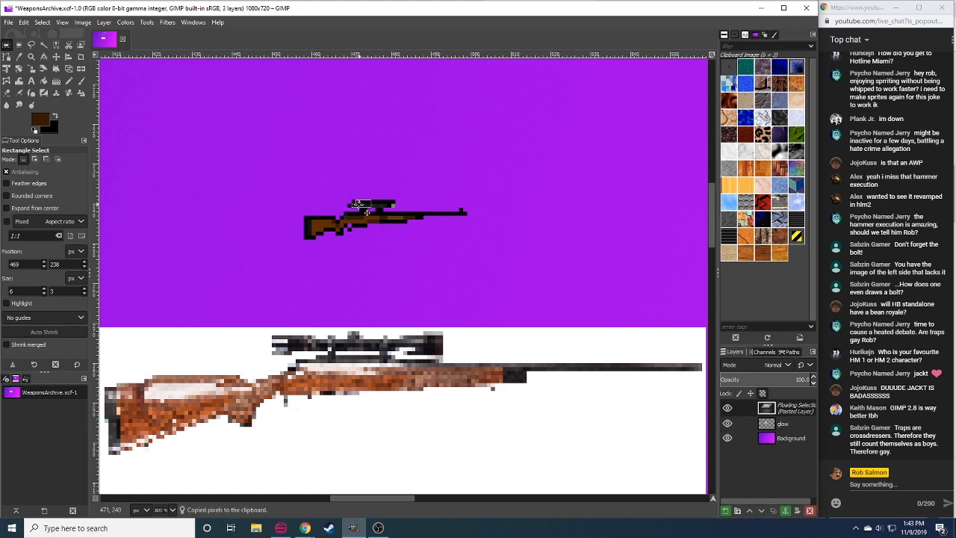
{"action": "left_click", "coordinate": [391, 292]}
Try to slim the scope tube by erasing pixels along it and touching it up in black, and undo these edits.
{"action": "key", "text": "shift+e"}
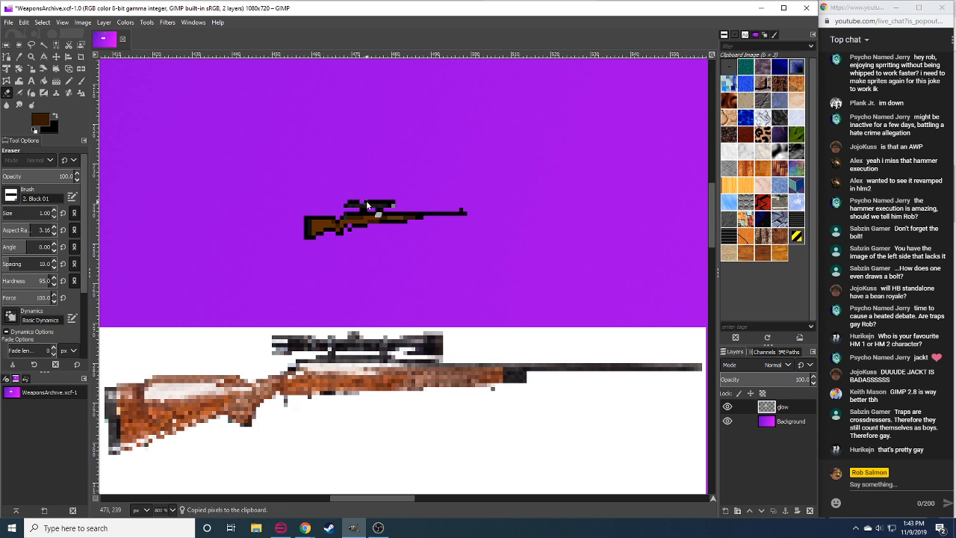
{"action": "left_click", "coordinate": [382, 204]}
{"action": "key", "text": "n"}
{"action": "left_click", "coordinate": [360, 204], "text": "ctrl"}
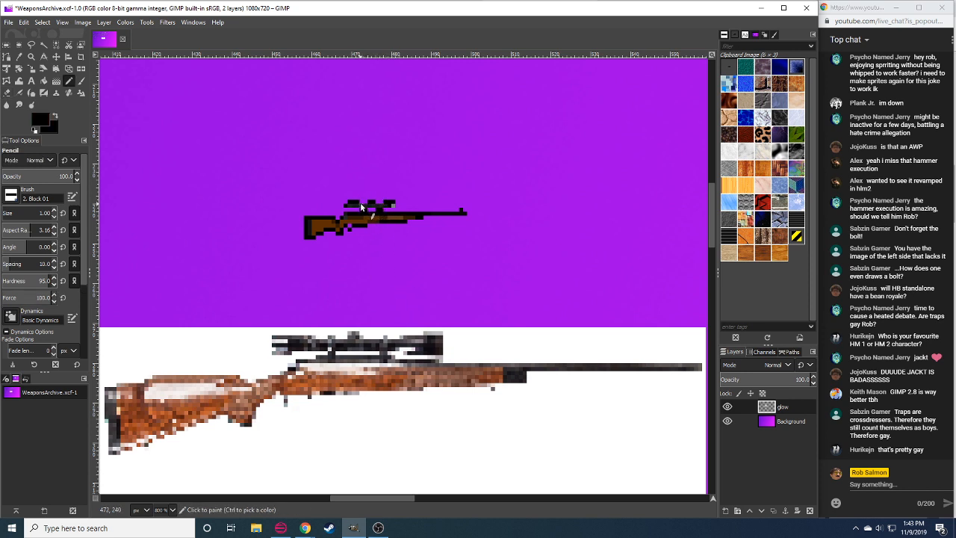
{"action": "left_click", "coordinate": [376, 205]}
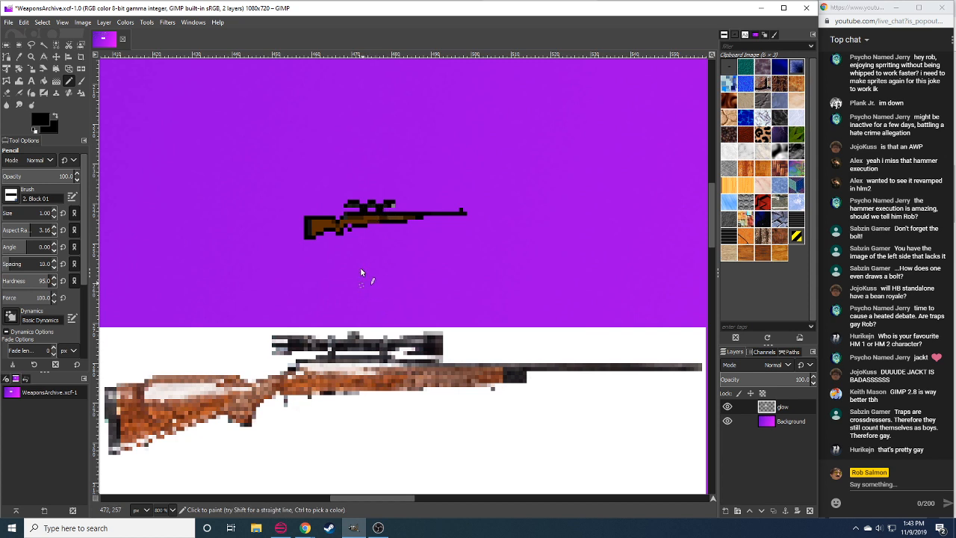
{"action": "key", "text": "ctrl+z"}
{"action": "key", "text": "ctrl+z"}
Reshape the scope by erasing gaps along its top edge, retouching it in black and adding a black turret pixel on top.
{"action": "key", "text": "shift+e"}
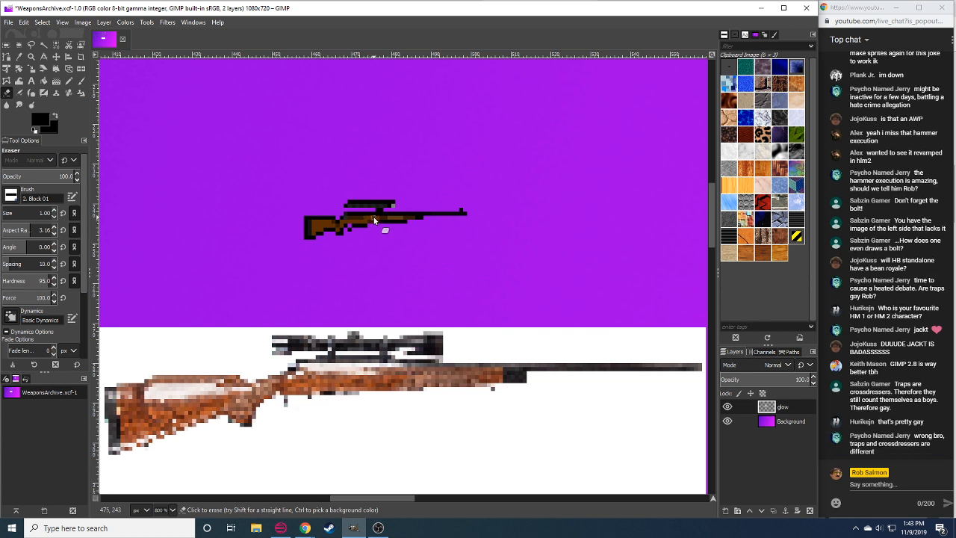
{"action": "key", "text": "n"}
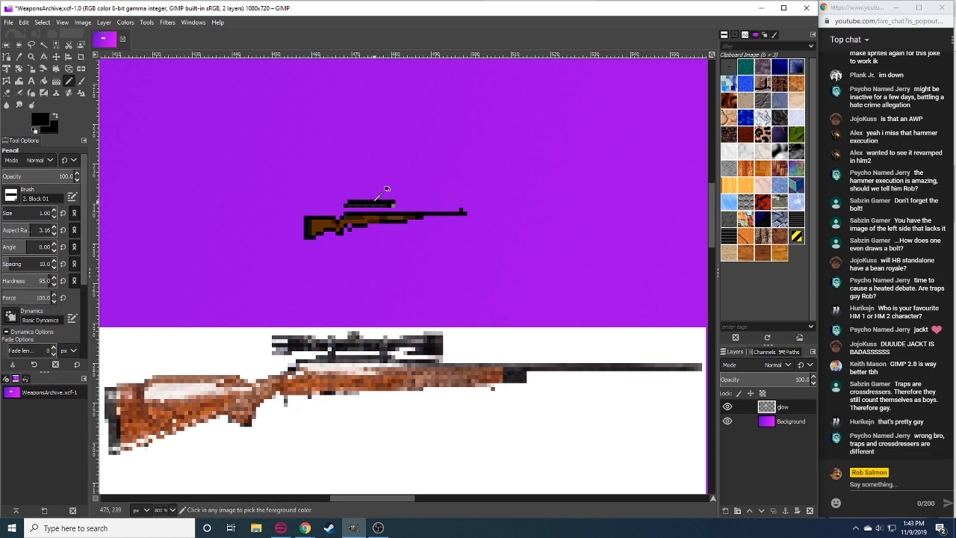
{"action": "left_click", "coordinate": [376, 211]}
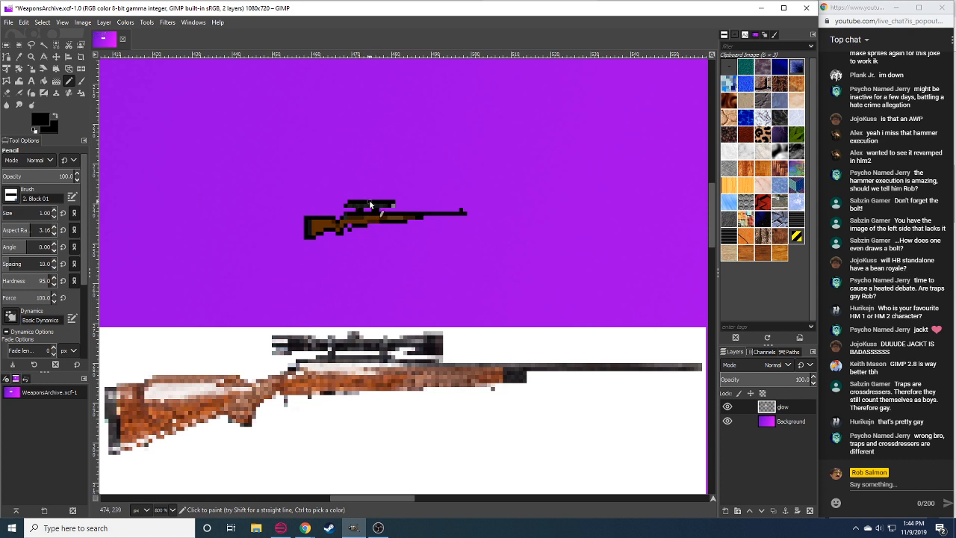
{"action": "key", "text": "shift+e"}
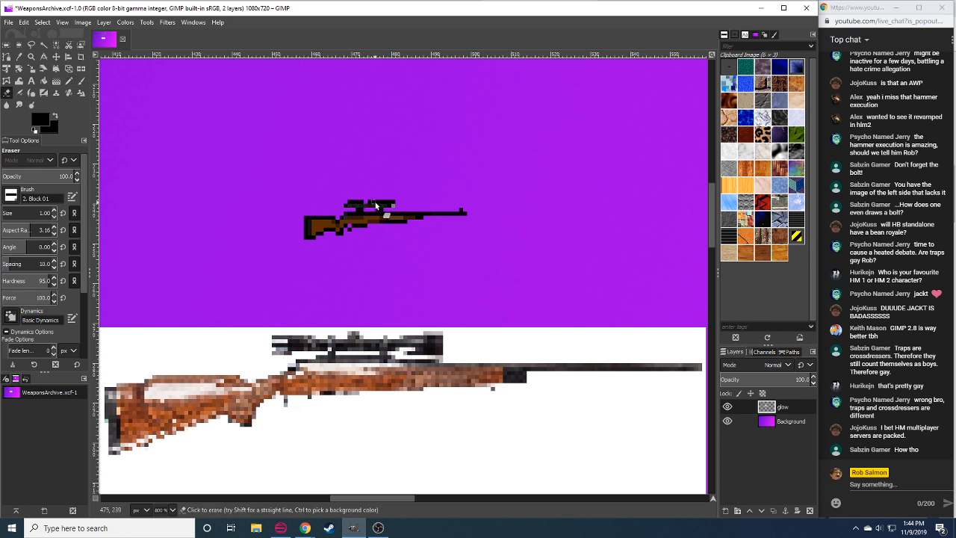
{"action": "key", "text": "n"}
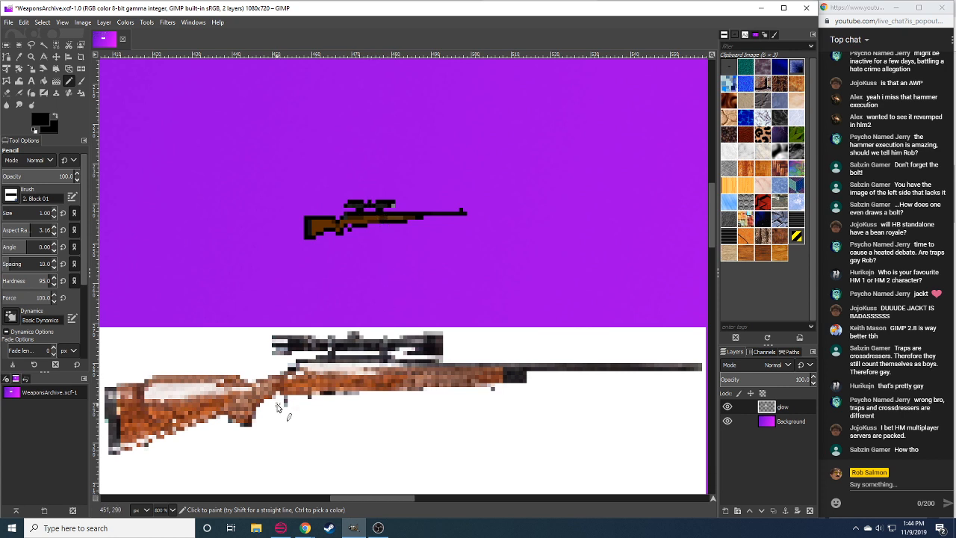
{"action": "left_click", "coordinate": [374, 201]}
{"action": "scroll", "coordinate": [163, 510], "scroll_direction": "down", "scroll_amount": 1}
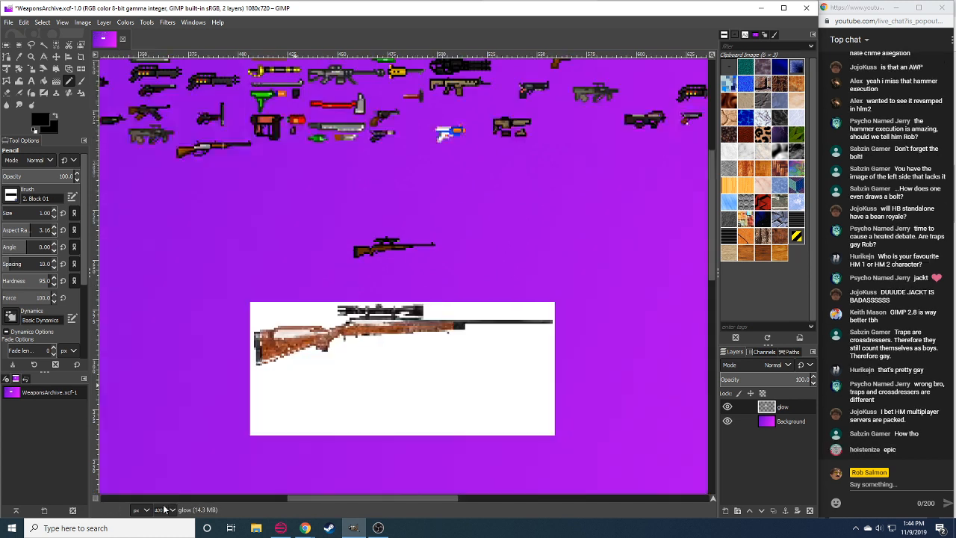
{"action": "key", "text": "4"}
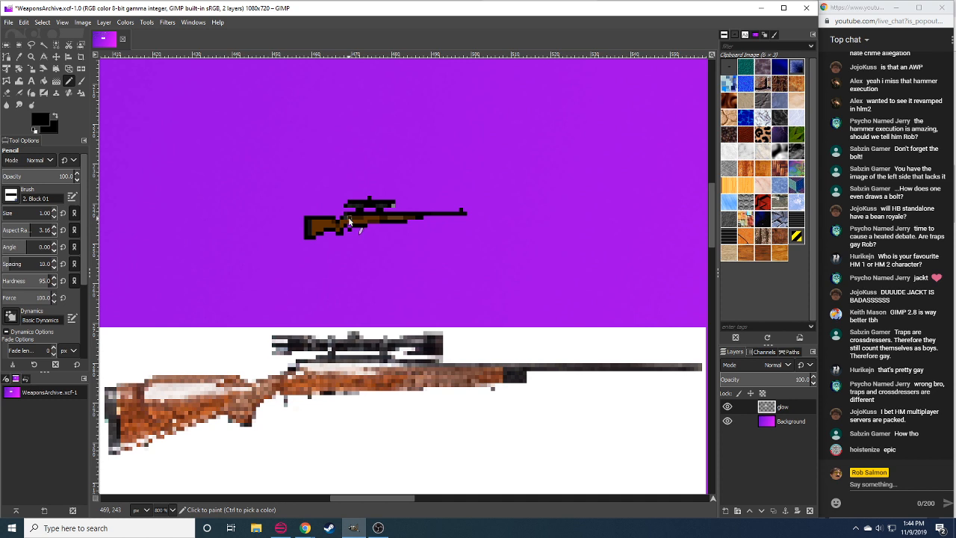
Move the scoped rifle sprite up beneath the alphabet and digit rows by cutting, pasting and anchoring it.
{"action": "key", "text": "r"}
{"action": "left_click_drag", "start_coordinate": [284, 192], "coordinate": [519, 263]}
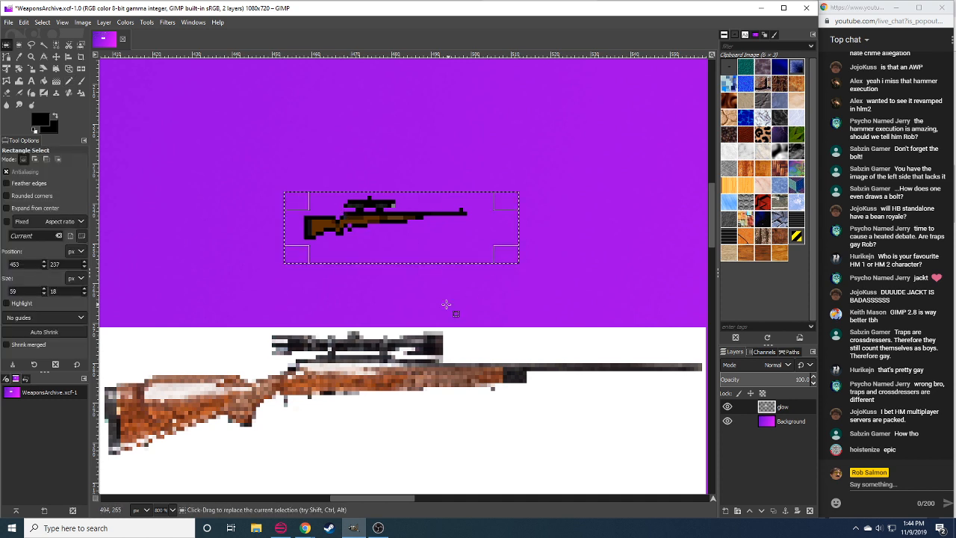
{"action": "key", "text": "ctrl+x"}
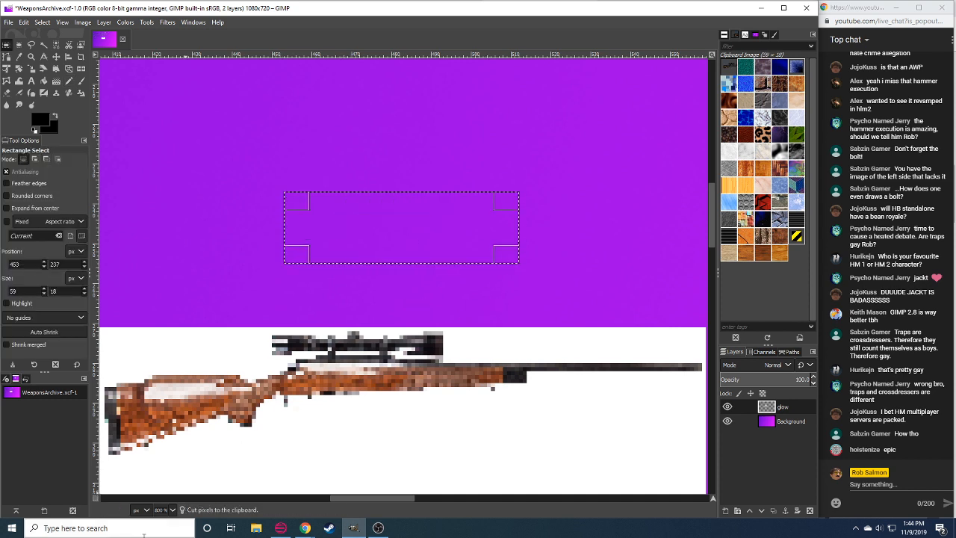
{"action": "scroll", "coordinate": [165, 510], "scroll_direction": "down", "scroll_amount": 2}
{"action": "left_click", "coordinate": [379, 117]}
{"action": "scroll", "coordinate": [379, 119], "scroll_direction": "up", "scroll_amount": 6}
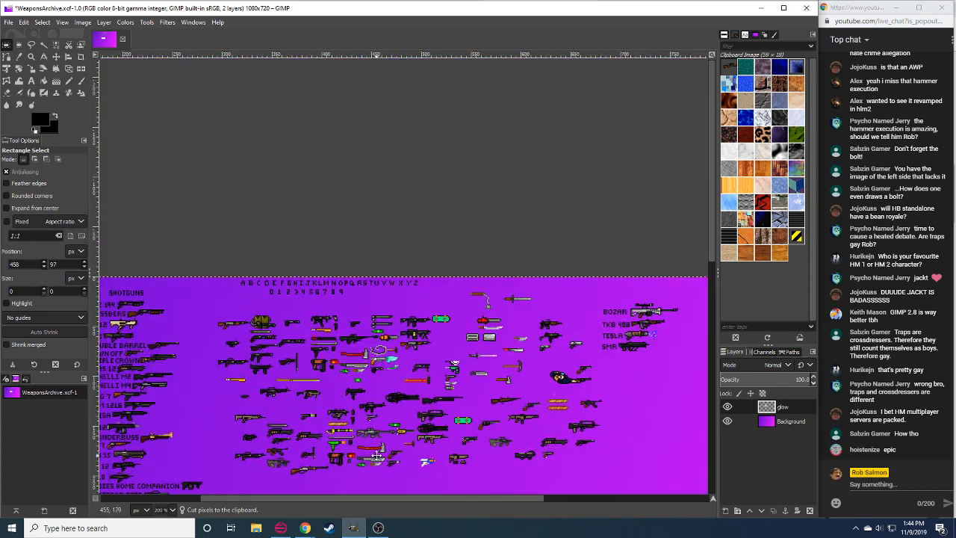
{"action": "scroll", "coordinate": [314, 322], "scroll_direction": "up", "scroll_amount": 4}
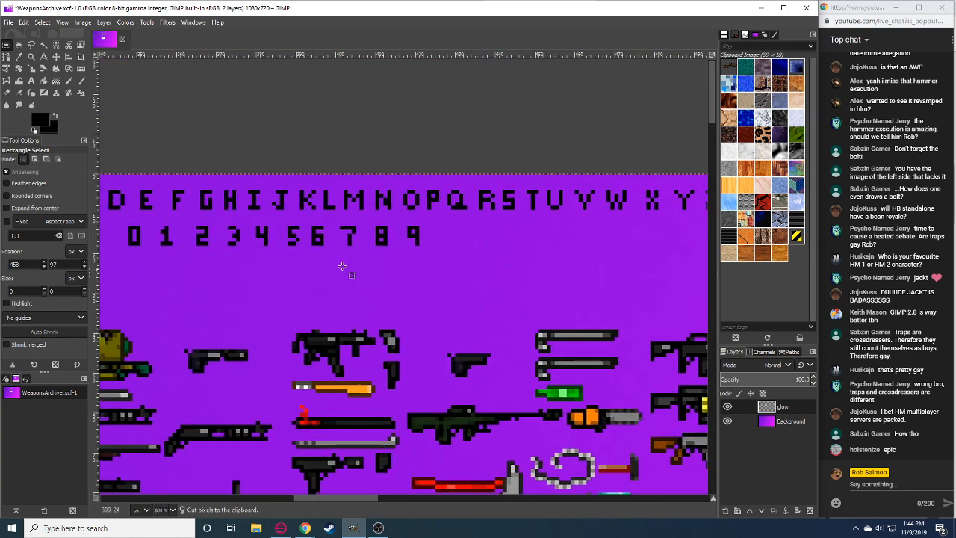
{"action": "key", "text": "ctrl+v"}
{"action": "left_click_drag", "start_coordinate": [324, 261], "coordinate": [500, 287]}
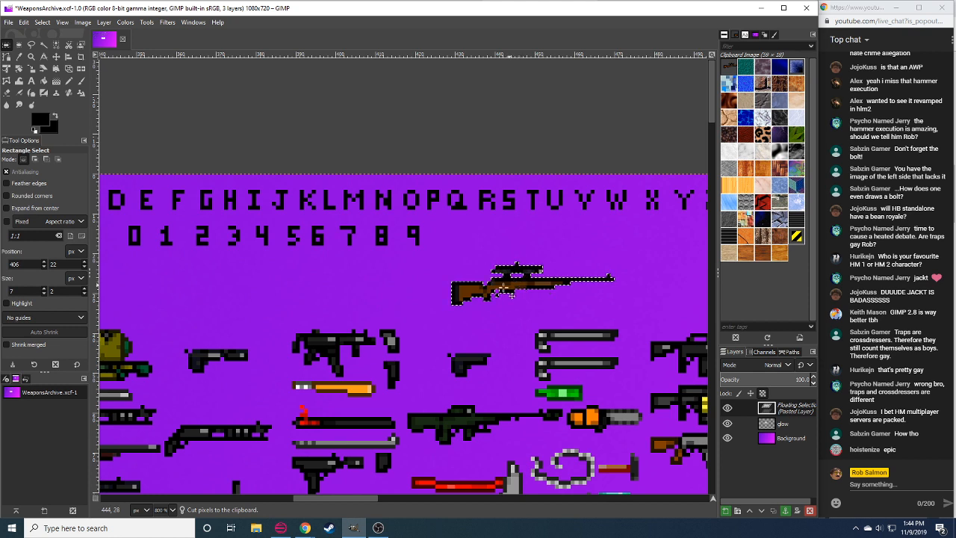
{"action": "left_click", "coordinate": [358, 286]}
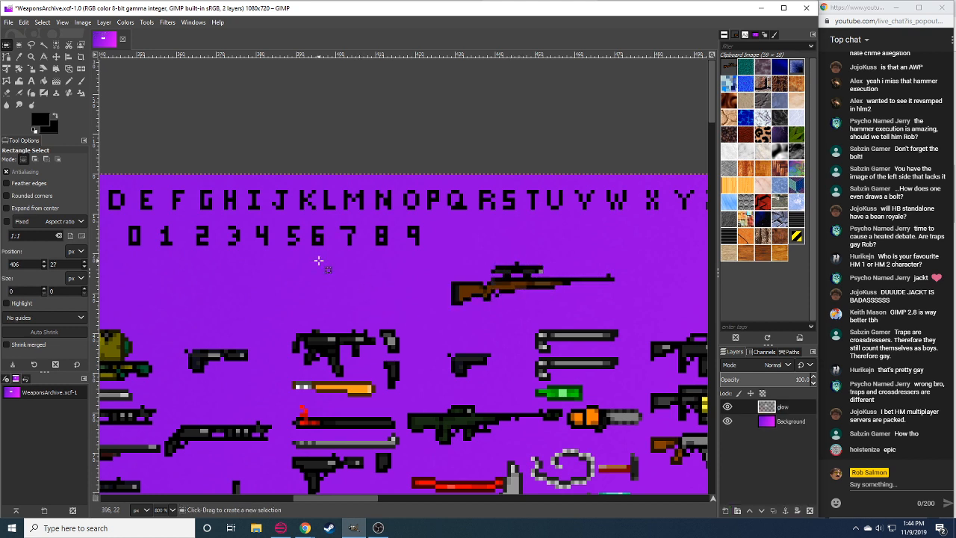
Assemble the label 700 below the digit row from pasted copies of the pixel digits 7, 0 and 0.
{"action": "mouse_move", "coordinate": [338, 225]}
{"action": "left_mouse_down"}
{"action": "mouse_move", "coordinate": [359, 249]}
{"action": "mouse_move", "coordinate": [138, 283]}
{"action": "left_mouse_up"}
{"action": "key", "text": "ctrl+c"}
{"action": "key", "text": "ctrl+v"}
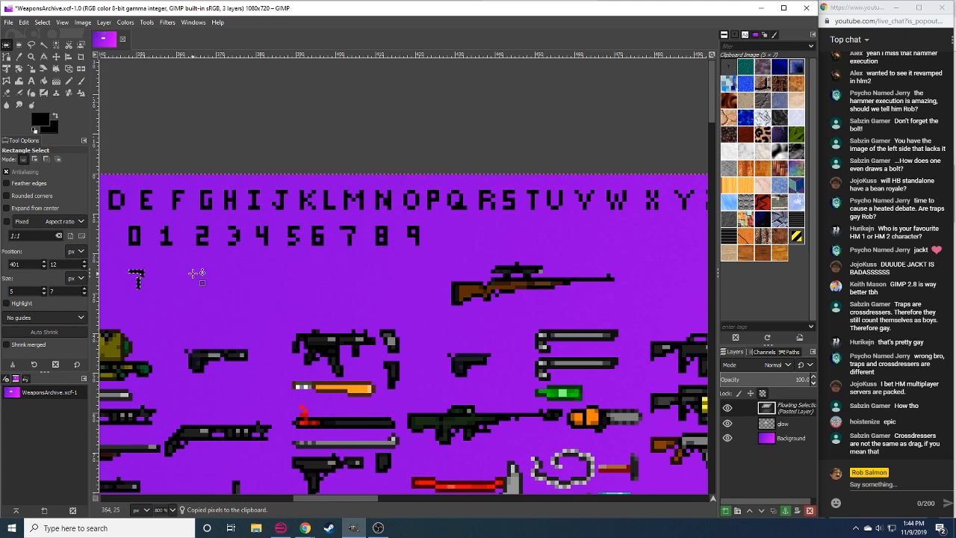
{"action": "left_click", "coordinate": [199, 275]}
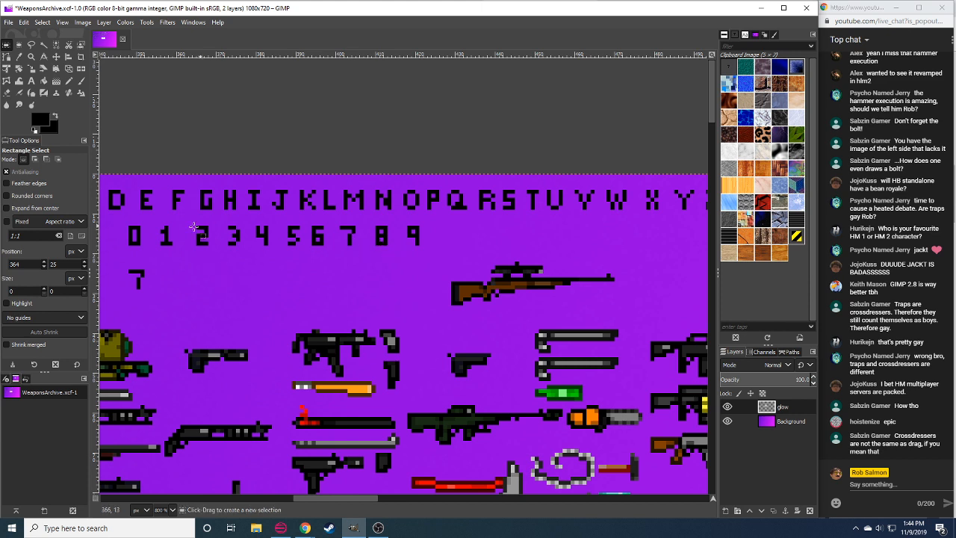
{"action": "left_click_drag", "start_coordinate": [127, 225], "coordinate": [182, 280]}
{"action": "key", "text": "ctrl+c"}
{"action": "key", "text": "ctrl+v"}
{"action": "left_click", "coordinate": [182, 273]}
{"action": "key", "text": "ctrl+v"}
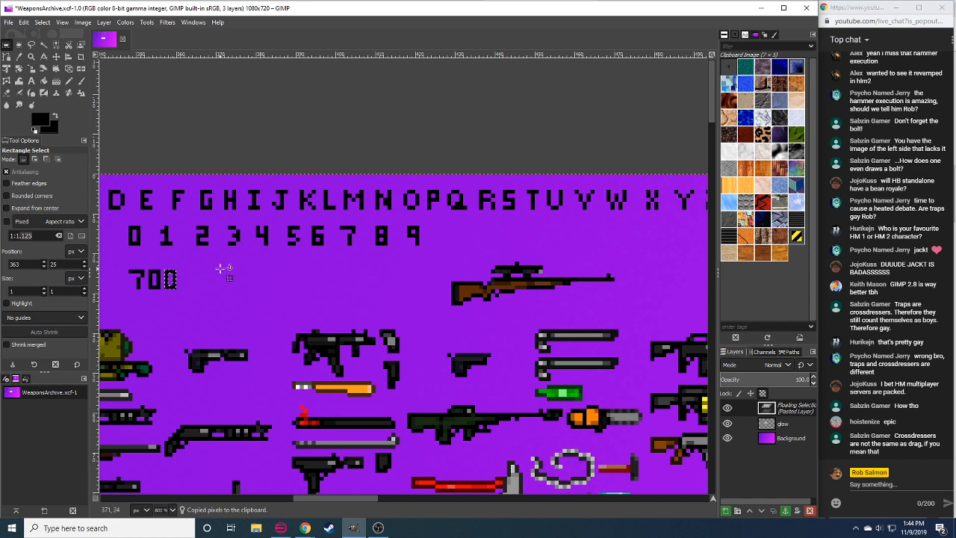
{"action": "left_click", "coordinate": [224, 269]}
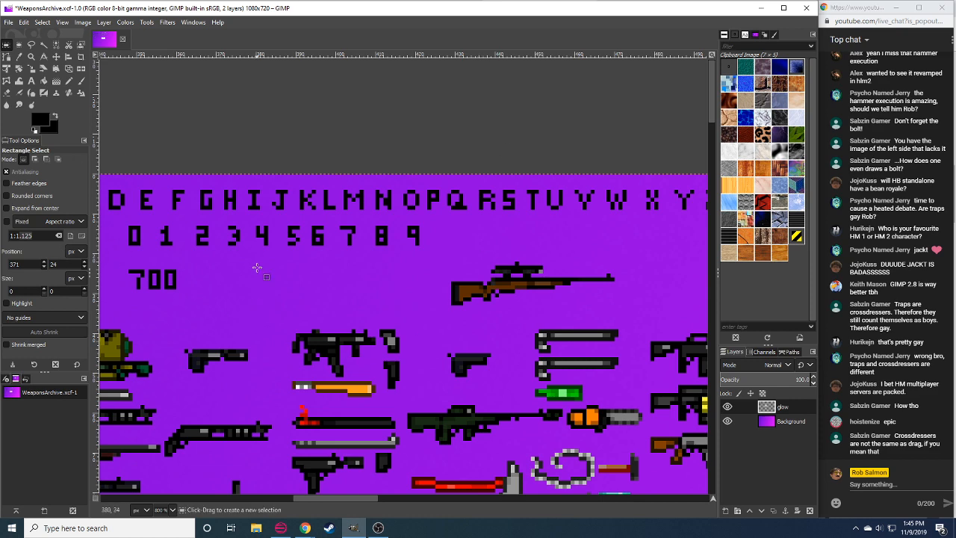
Copy the letter E from the alphabet row and place it one space after 700 in the label.
{"action": "left_click_drag", "start_coordinate": [230, 243], "coordinate": [213, 271]}
{"action": "left_click_drag", "start_coordinate": [273, 322], "coordinate": [348, 297]}
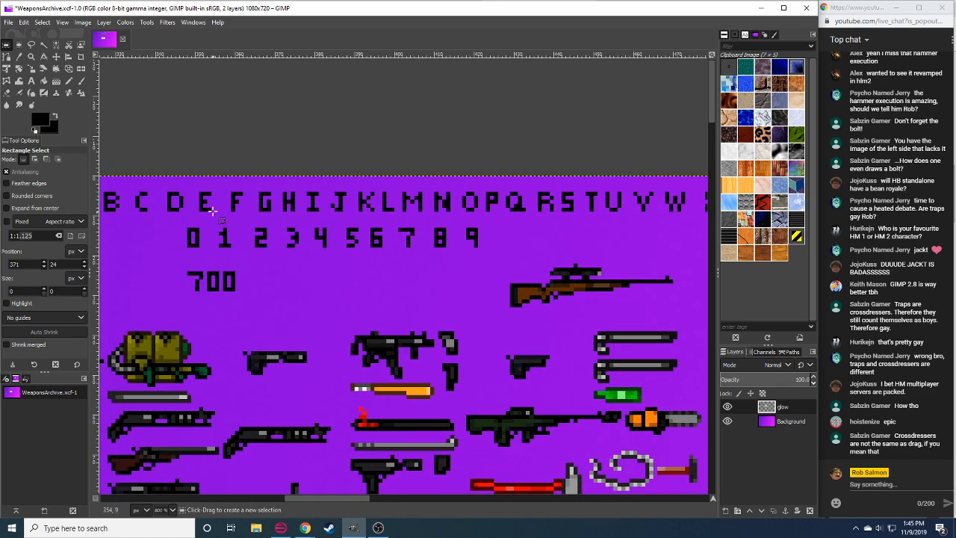
{"action": "mouse_move", "coordinate": [199, 191]}
{"action": "left_mouse_down"}
{"action": "mouse_move", "coordinate": [279, 277]}
{"action": "mouse_move", "coordinate": [267, 275]}
{"action": "mouse_move", "coordinate": [302, 291]}
{"action": "mouse_move", "coordinate": [257, 279]}
{"action": "left_mouse_up"}
{"action": "key", "text": "ctrl+c"}
{"action": "key", "text": "ctrl+v"}
{"action": "left_click", "coordinate": [285, 277]}
{"action": "left_click", "coordinate": [272, 263]}
{"action": "key", "text": "ctrl+v"}
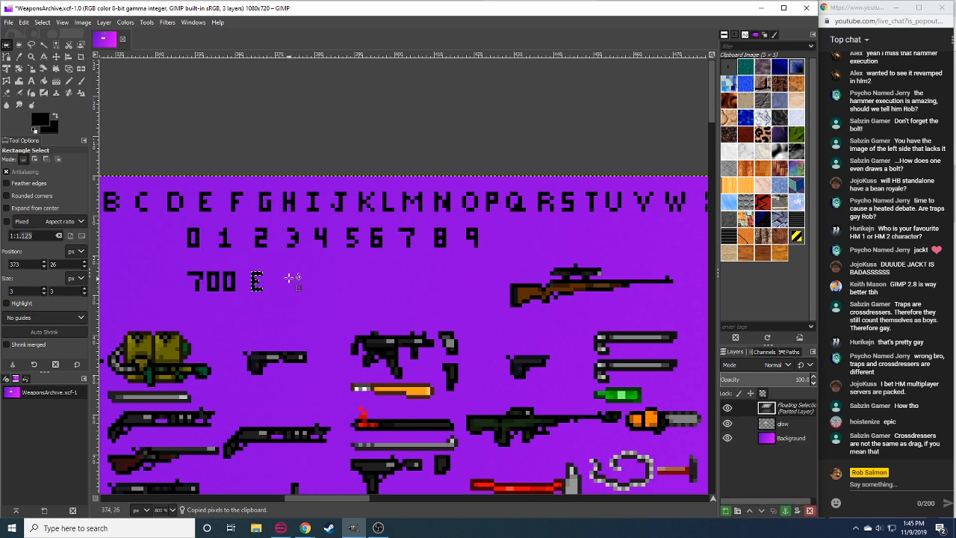
{"action": "left_click", "coordinate": [292, 274]}
Copy the letters X and R from the alphabet row and place them in that order after 700 E.
{"action": "scroll", "coordinate": [620, 224], "scroll_direction": "right", "scroll_amount": 2}
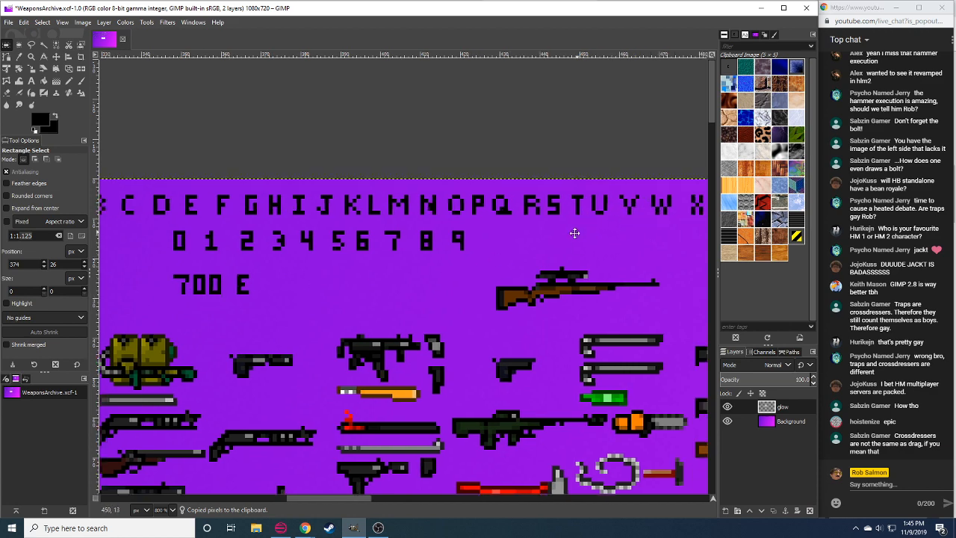
{"action": "mouse_move", "coordinate": [656, 187]}
{"action": "left_mouse_down"}
{"action": "mouse_move", "coordinate": [675, 233]}
{"action": "mouse_move", "coordinate": [607, 255]}
{"action": "mouse_move", "coordinate": [229, 283]}
{"action": "mouse_move", "coordinate": [232, 295]}
{"action": "mouse_move", "coordinate": [224, 284]}
{"action": "left_mouse_up"}
{"action": "key", "text": "ctrl+v"}
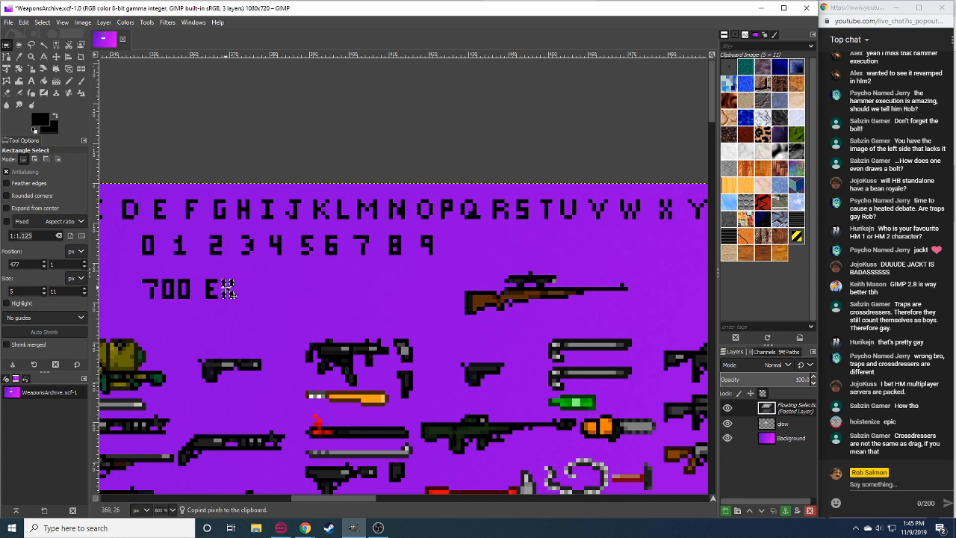
{"action": "left_click", "coordinate": [256, 277]}
{"action": "scroll", "coordinate": [347, 299], "scroll_direction": "left", "scroll_amount": 2}
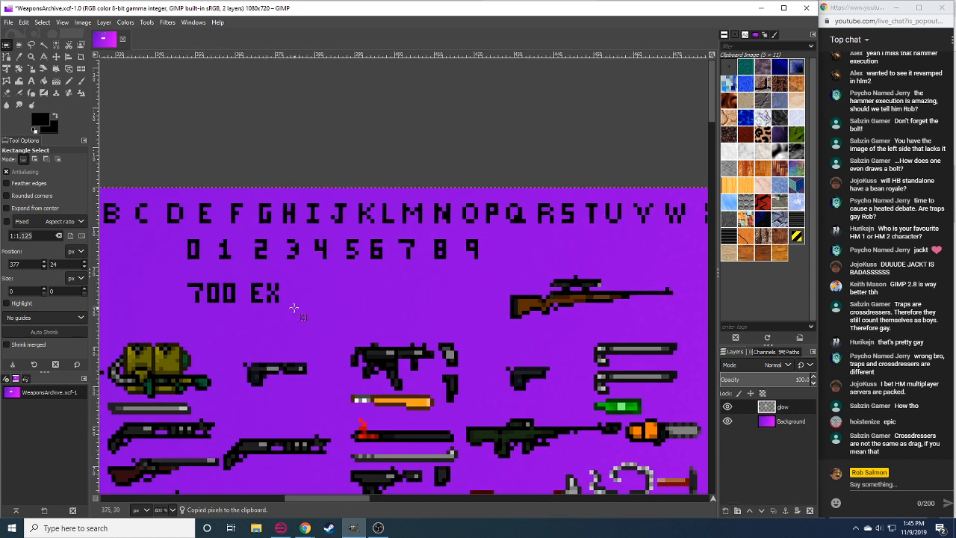
{"action": "left_click_drag", "start_coordinate": [531, 197], "coordinate": [297, 298]}
{"action": "key", "text": "ctrl+v"}
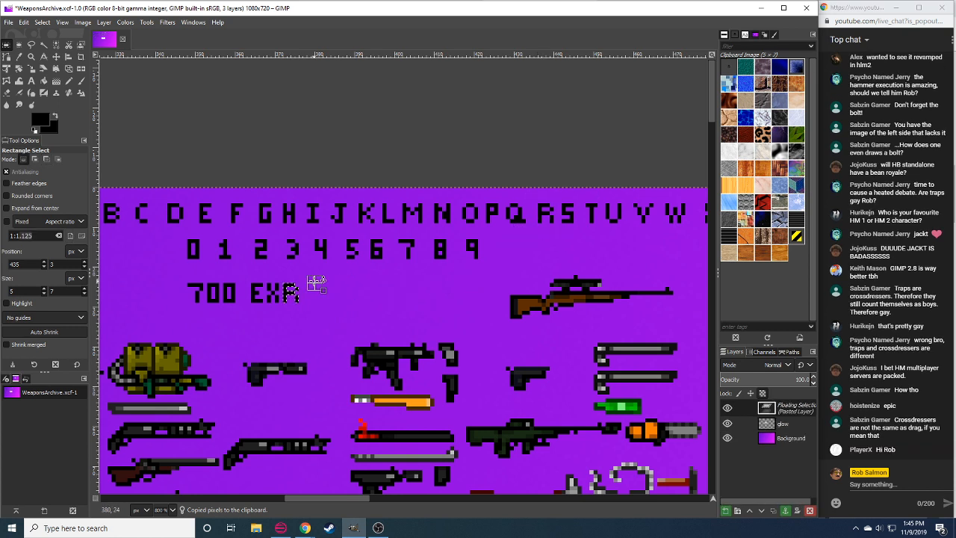
{"action": "left_click", "coordinate": [316, 277]}
Copy the letter E from the alphabet row and anchor it after the R so the label reads 700 EXRE.
{"action": "left_click_drag", "start_coordinate": [188, 186], "coordinate": [310, 297]}
{"action": "key", "text": "ctrl+c"}
{"action": "key", "text": "ctrl+v"}
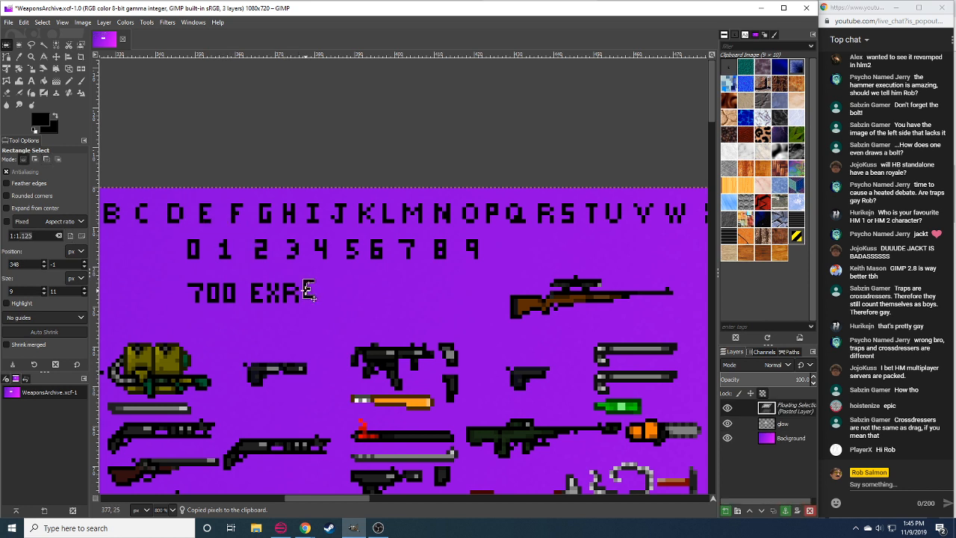
{"action": "left_click", "coordinate": [333, 288]}
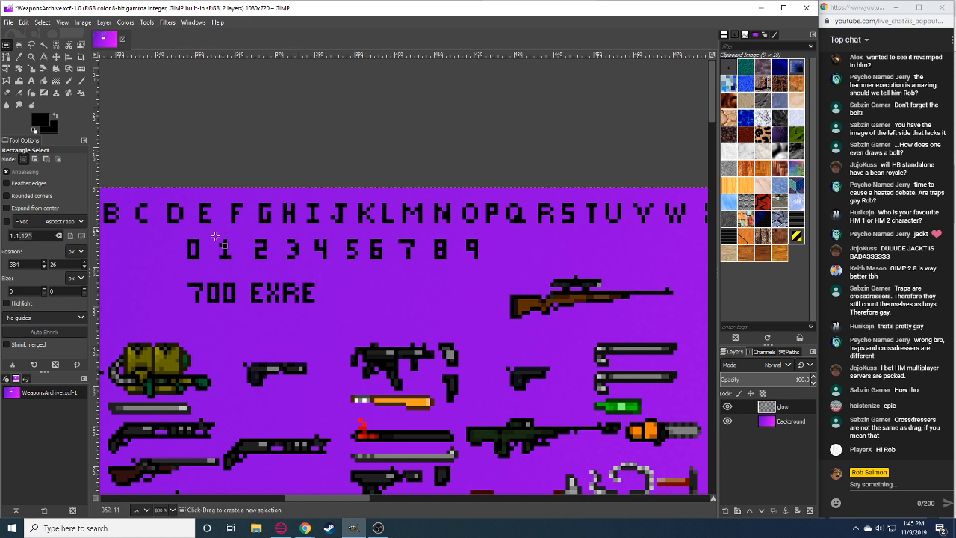
Copy the letter S from the alphabet row and place it twice after the E so the label reads 700 EXRESS.
{"action": "left_click_drag", "start_coordinate": [560, 201], "coordinate": [340, 299]}
{"action": "key", "text": "ctrl+c"}
{"action": "key", "text": "ctrl+v"}
{"action": "left_click", "coordinate": [361, 295]}
{"action": "key", "text": "ctrl+v"}
{"action": "left_click", "coordinate": [392, 304]}
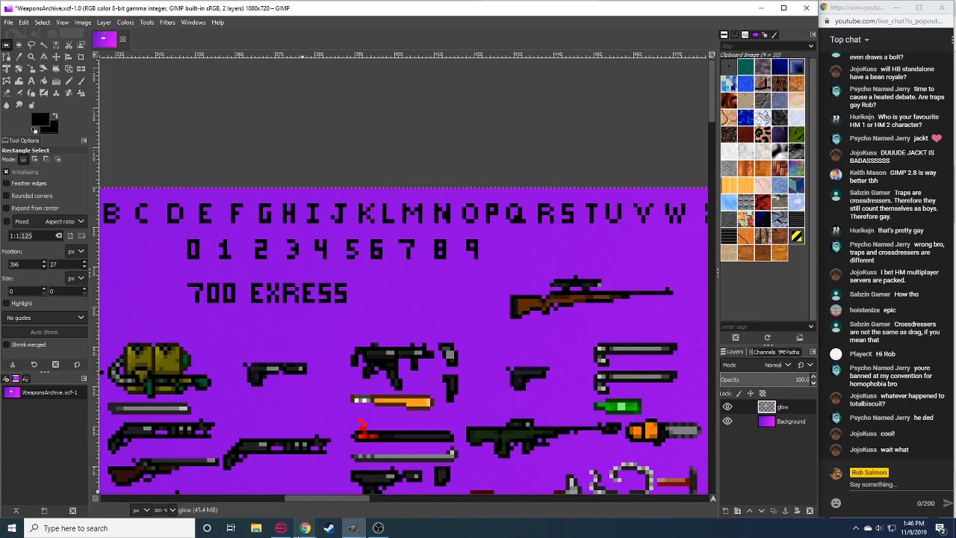
Switch to the HB Stand Alone Weps document in Chrome, check the Remington 700 entry's spelling, and return to GIMP.
{"action": "left_click", "coordinate": [305, 528]}
{"action": "left_click", "coordinate": [278, 482]}
{"action": "left_click", "coordinate": [181, 8]}
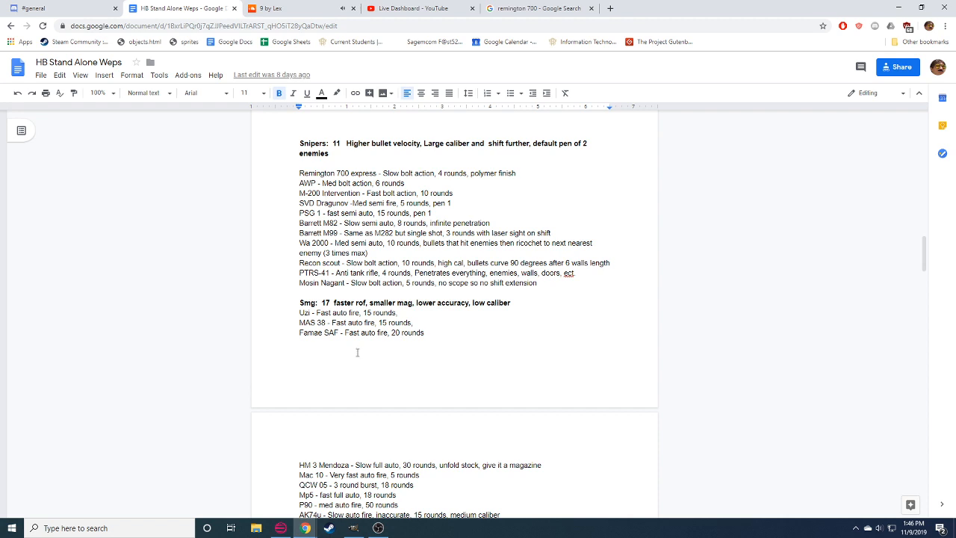
{"action": "left_click", "coordinate": [353, 529]}
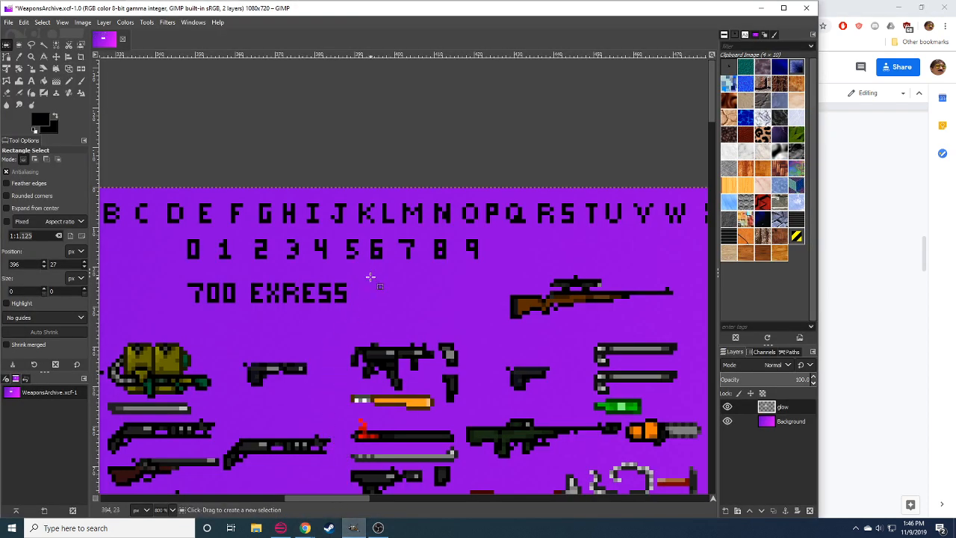
Shift the letters RESS away from EX to open a gap for one missing letter in the label.
{"action": "left_click_drag", "start_coordinate": [359, 291], "coordinate": [275, 330]}
{"action": "key", "text": "ctrl+x"}
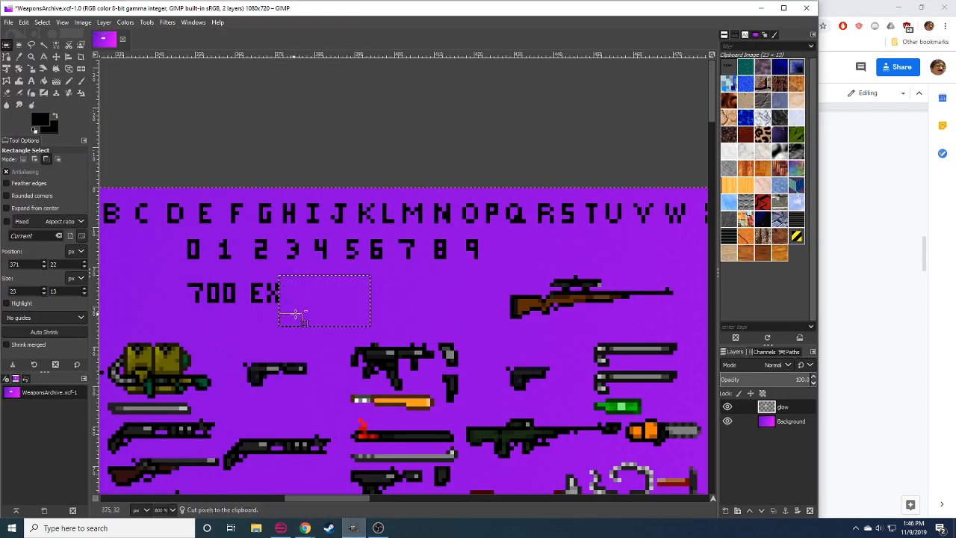
{"action": "key", "text": "ctrl+v"}
{"action": "left_click_drag", "start_coordinate": [309, 296], "coordinate": [333, 296]}
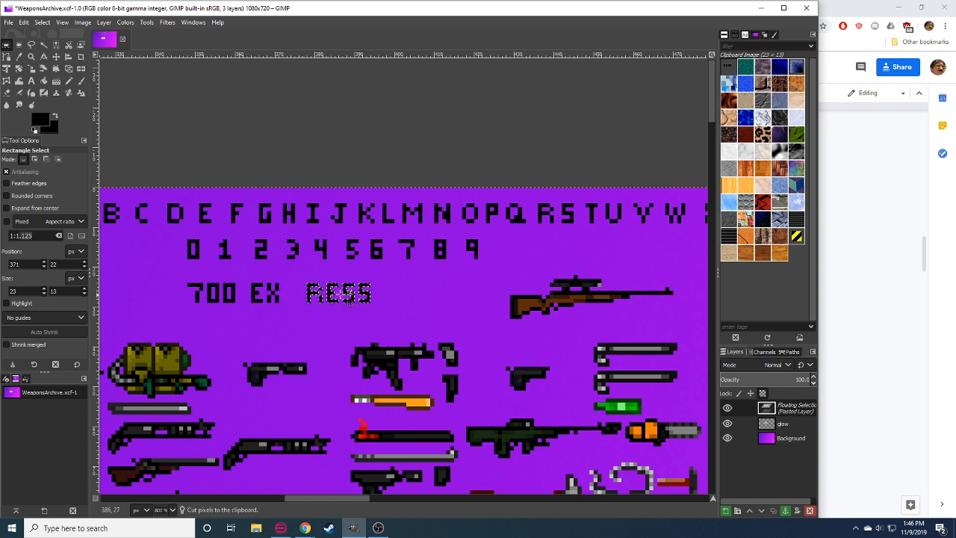
{"action": "left_click", "coordinate": [408, 280]}
{"action": "left_click_drag", "start_coordinate": [537, 202], "coordinate": [559, 235]}
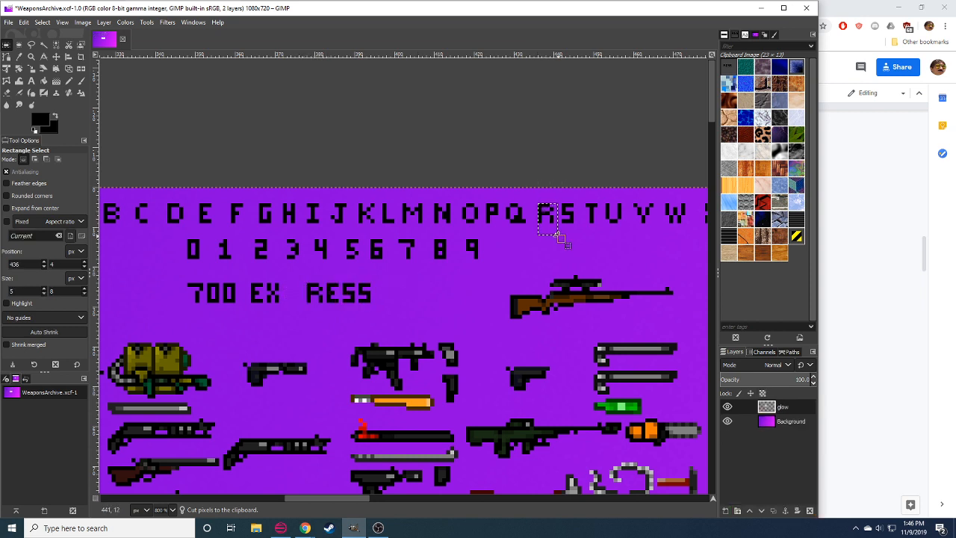
{"action": "key", "text": "ctrl+c"}
{"action": "key", "text": "ctrl+v"}
{"action": "left_click", "coordinate": [559, 229]}
Copy the letter P from the alphabet row and anchor it in the gap directly after EX.
{"action": "mouse_move", "coordinate": [482, 195]}
{"action": "left_mouse_down"}
{"action": "mouse_move", "coordinate": [499, 230]}
{"action": "mouse_move", "coordinate": [286, 293]}
{"action": "left_mouse_up"}
{"action": "key", "text": "ctrl+c"}
{"action": "key", "text": "ctrl+c"}
{"action": "key", "text": "ctrl+v"}
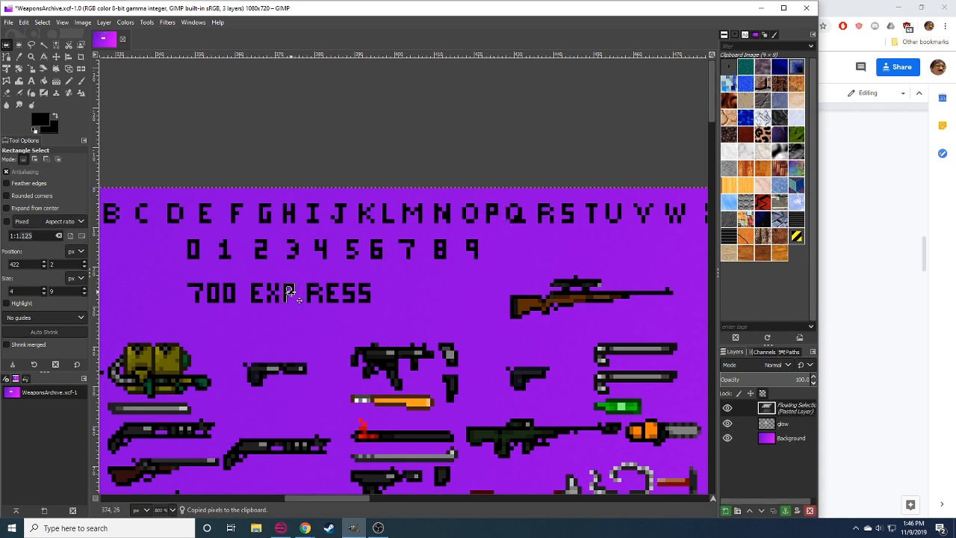
{"action": "left_click", "coordinate": [371, 279]}
Move the letters RESS back against the P so the label reads 700 EXPRESS with even spacing.
{"action": "mouse_move", "coordinate": [379, 284]}
{"action": "left_mouse_down"}
{"action": "mouse_move", "coordinate": [299, 324]}
{"action": "mouse_move", "coordinate": [329, 297]}
{"action": "left_mouse_up"}
{"action": "key", "text": "ctrl+x"}
{"action": "key", "text": "ctrl+v"}
{"action": "left_click", "coordinate": [404, 296]}
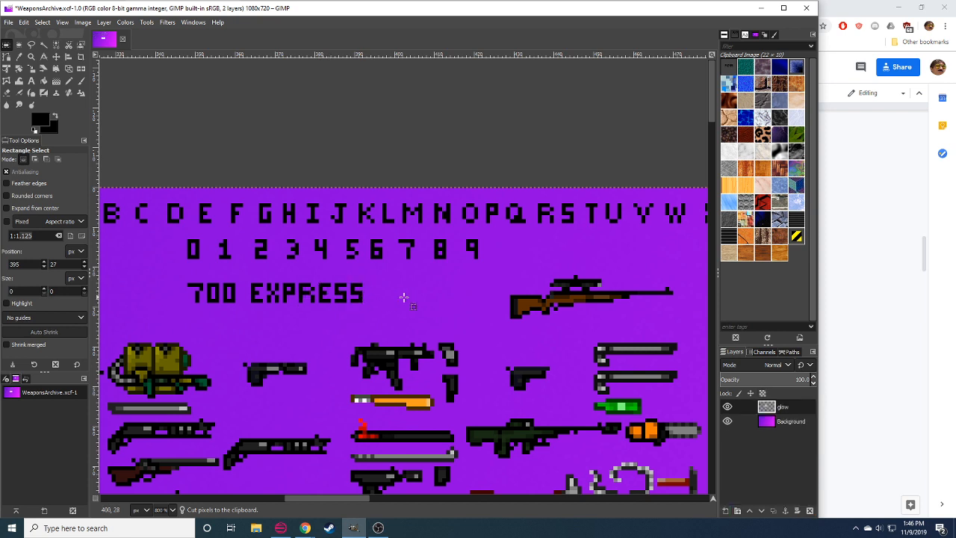
Move the scoped rifle sprite next to the end of the 700 EXPRESS label.
{"action": "left_click_drag", "start_coordinate": [495, 264], "coordinate": [682, 336]}
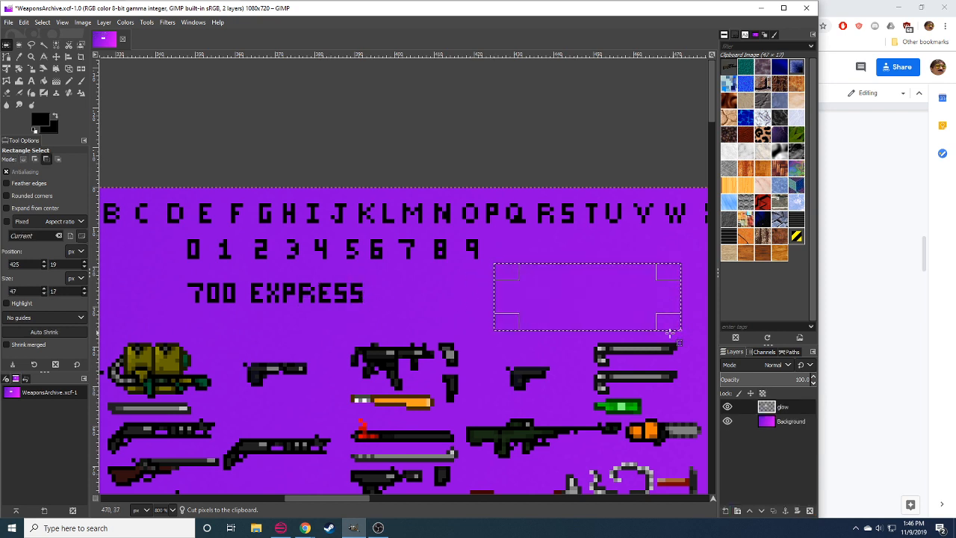
{"action": "key", "text": "ctrl+x"}
{"action": "key", "text": "ctrl+v"}
{"action": "left_click_drag", "start_coordinate": [576, 298], "coordinate": [449, 293]}
{"action": "left_click", "coordinate": [198, 261]}
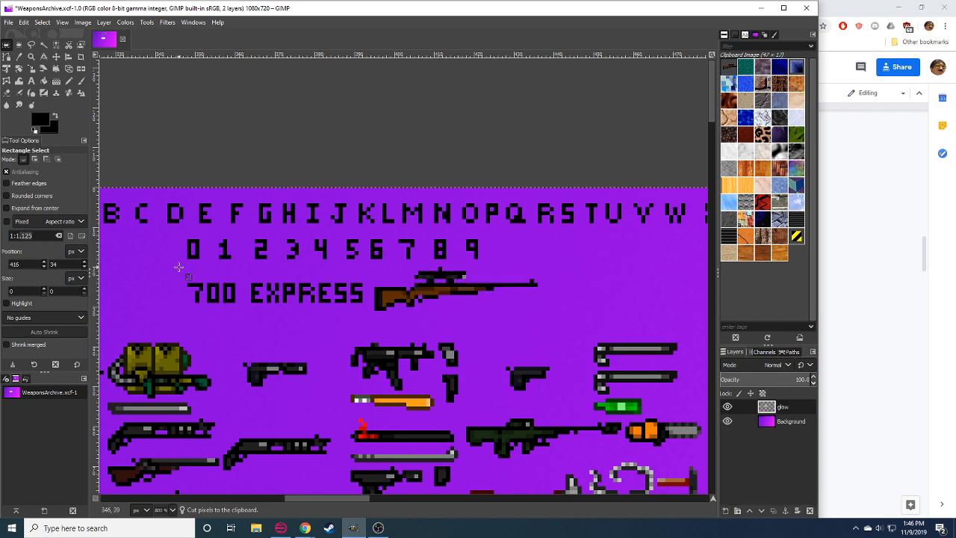
Move the 700 EXPRESS label and its rifle into the empty area just above the white Remington reference picture.
{"action": "left_click_drag", "start_coordinate": [179, 266], "coordinate": [594, 315]}
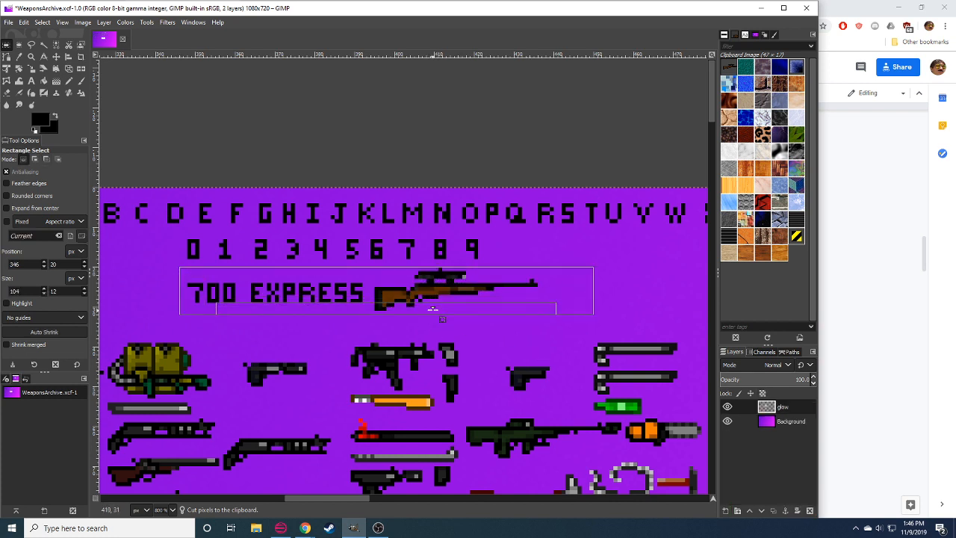
{"action": "key", "text": "ctrl+x"}
{"action": "key", "text": "ctrl+shift+a"}
{"action": "scroll", "coordinate": [245, 309], "scroll_direction": "down", "scroll_amount": 8}
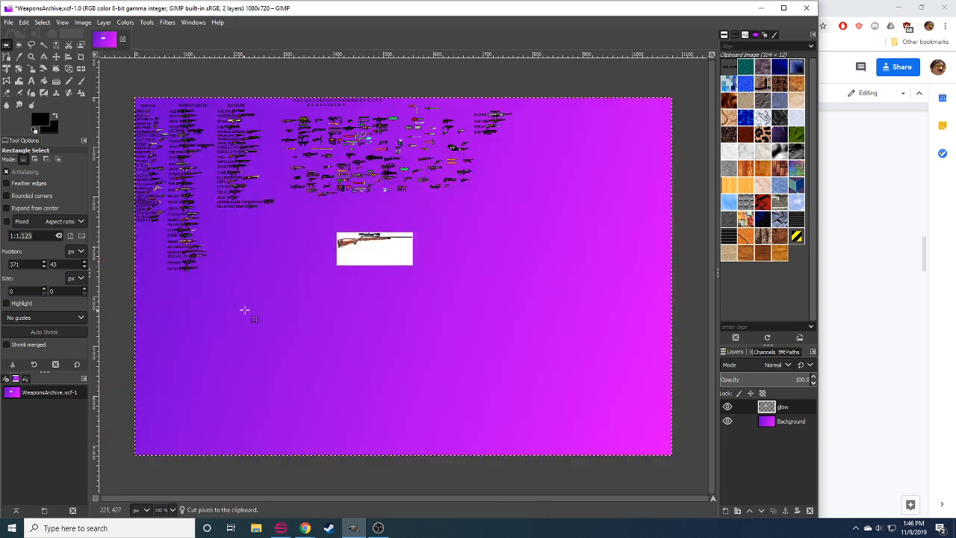
{"action": "left_click_drag", "start_coordinate": [244, 309], "coordinate": [321, 325]}
{"action": "left_click_drag", "start_coordinate": [377, 313], "coordinate": [348, 341]}
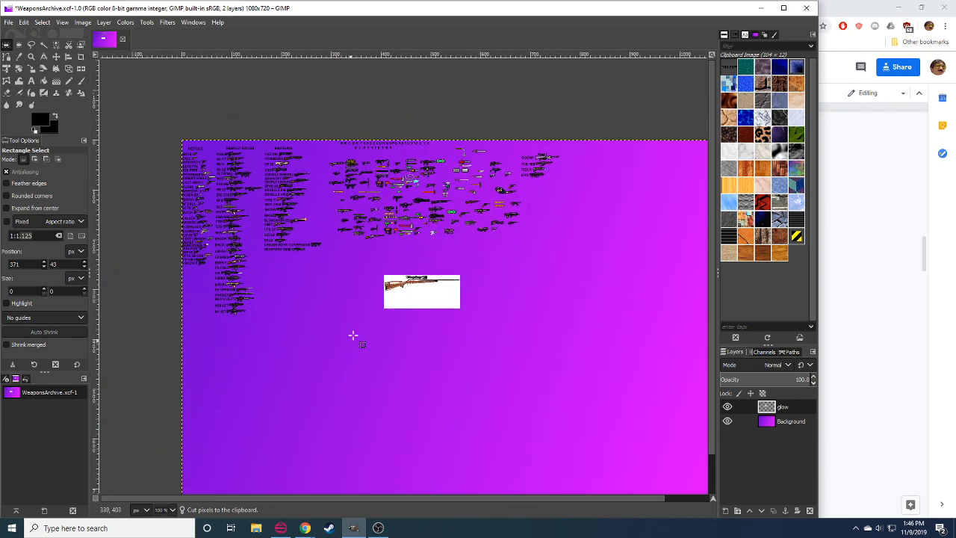
{"action": "left_click_drag", "start_coordinate": [396, 256], "coordinate": [421, 276]}
{"action": "key", "text": "ctrl+v"}
{"action": "left_click", "coordinate": [477, 300]}
Move the block with the alphabet, loose sprites, new label and reference picture about 120 px right, away from the labelled weapon columns.
{"action": "left_click_drag", "start_coordinate": [619, 120], "coordinate": [325, 375]}
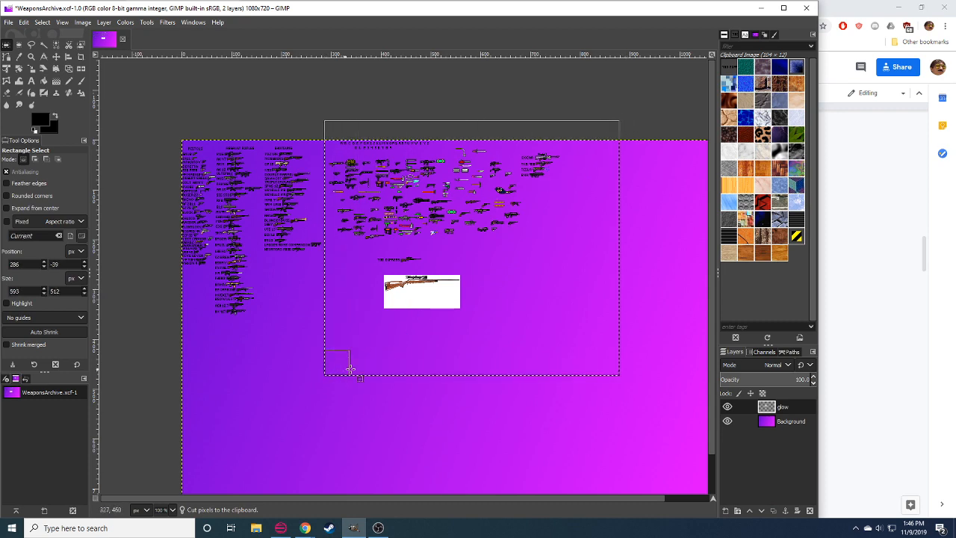
{"action": "key", "text": "ctrl+x"}
{"action": "key", "text": "ctrl+v"}
{"action": "left_click_drag", "start_coordinate": [424, 293], "coordinate": [482, 295]}
{"action": "left_click", "coordinate": [455, 236]}
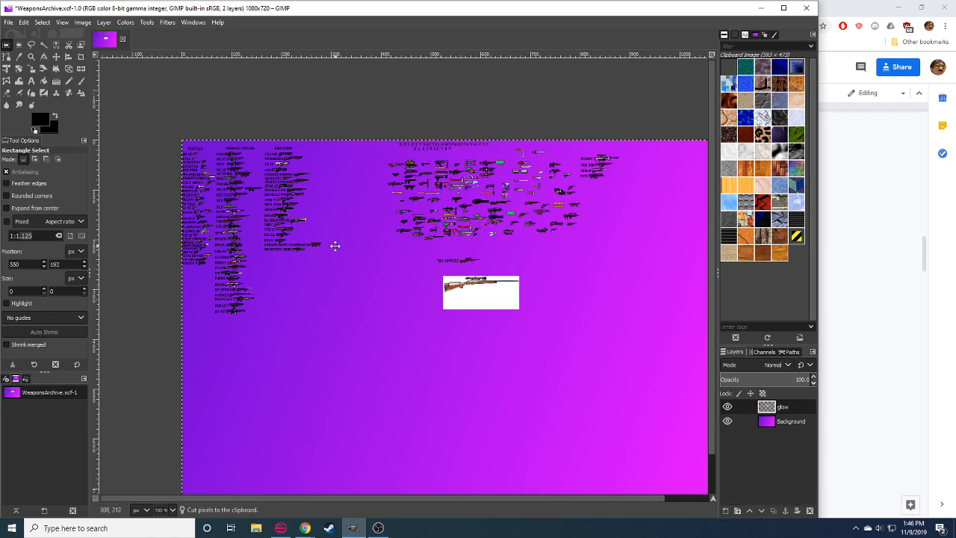
Bring the live chat window up beside the image and read the chat messages.
{"action": "left_click_drag", "start_coordinate": [336, 245], "coordinate": [384, 399]}
{"action": "scroll", "coordinate": [172, 510], "scroll_direction": "up", "scroll_amount": 3}
{"action": "left_click_drag", "start_coordinate": [672, 364], "coordinate": [184, 333]}
{"action": "left_click_drag", "start_coordinate": [535, 333], "coordinate": [326, 314]}
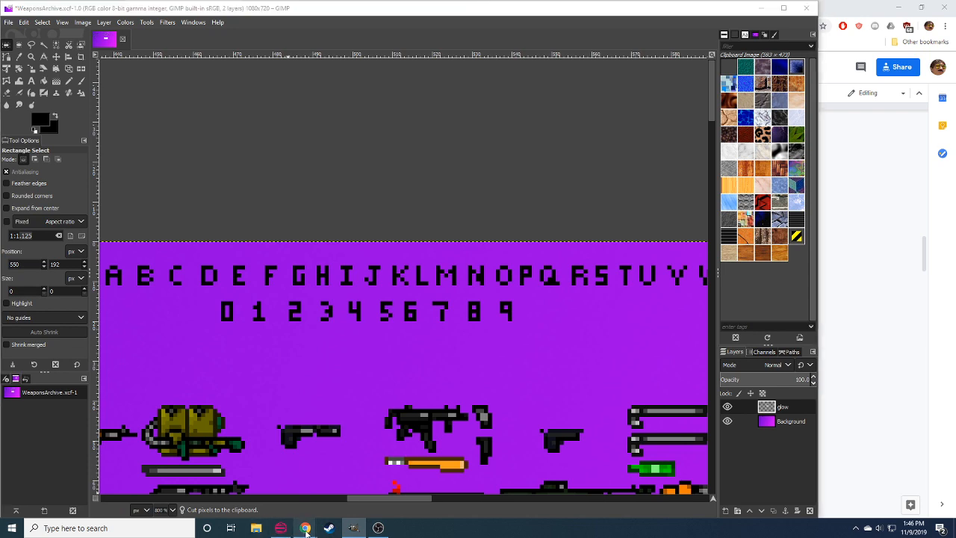
{"action": "left_click", "coordinate": [358, 466]}
{"action": "left_click_drag", "start_coordinate": [574, 333], "coordinate": [542, 321]}
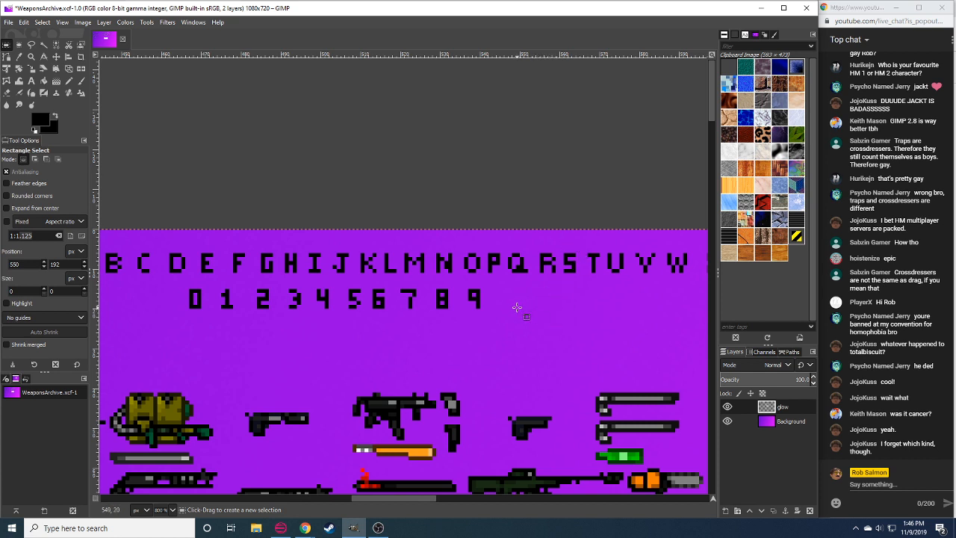
{"action": "scroll", "coordinate": [517, 308], "scroll_direction": "right", "scroll_amount": 2}
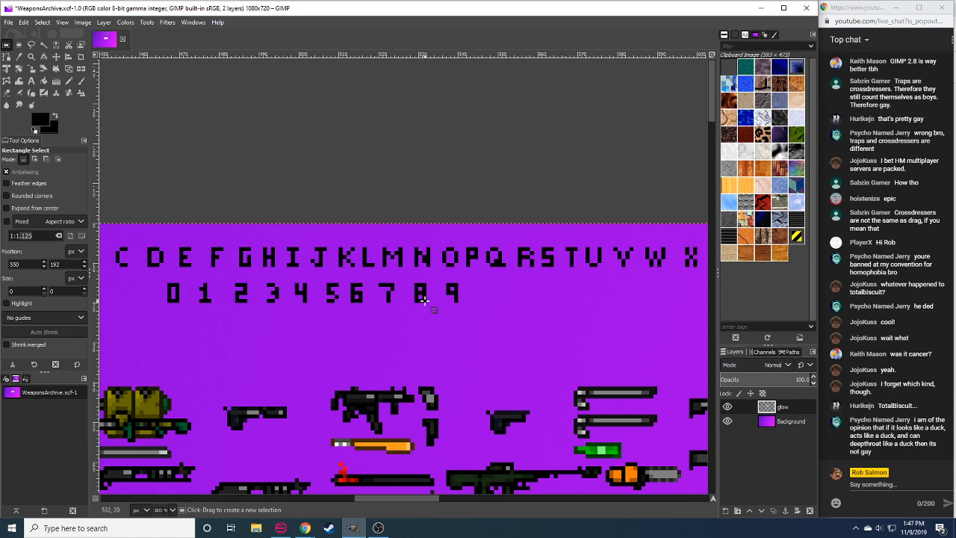
{"action": "left_click_drag", "start_coordinate": [496, 315], "coordinate": [395, 317]}
{"action": "left_click_drag", "start_coordinate": [310, 312], "coordinate": [435, 274]}
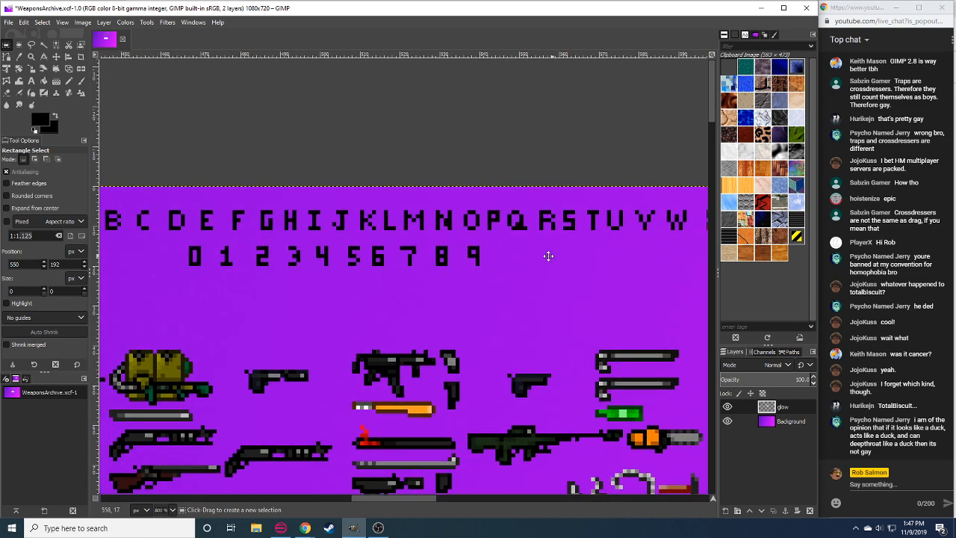
{"action": "left_click_drag", "start_coordinate": [548, 256], "coordinate": [744, 299]}
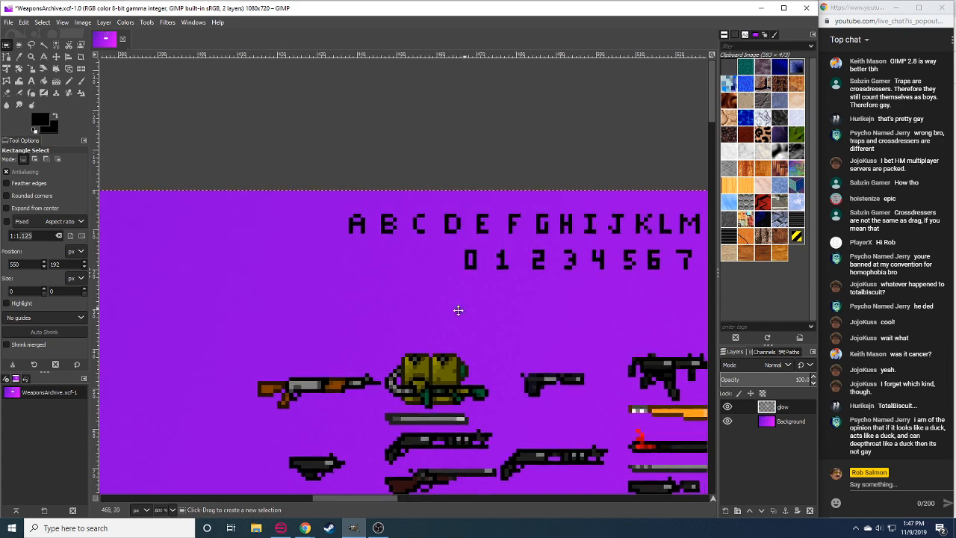
{"action": "left_click_drag", "start_coordinate": [457, 311], "coordinate": [234, 314]}
{"action": "left_click_drag", "start_coordinate": [439, 299], "coordinate": [385, 308]}
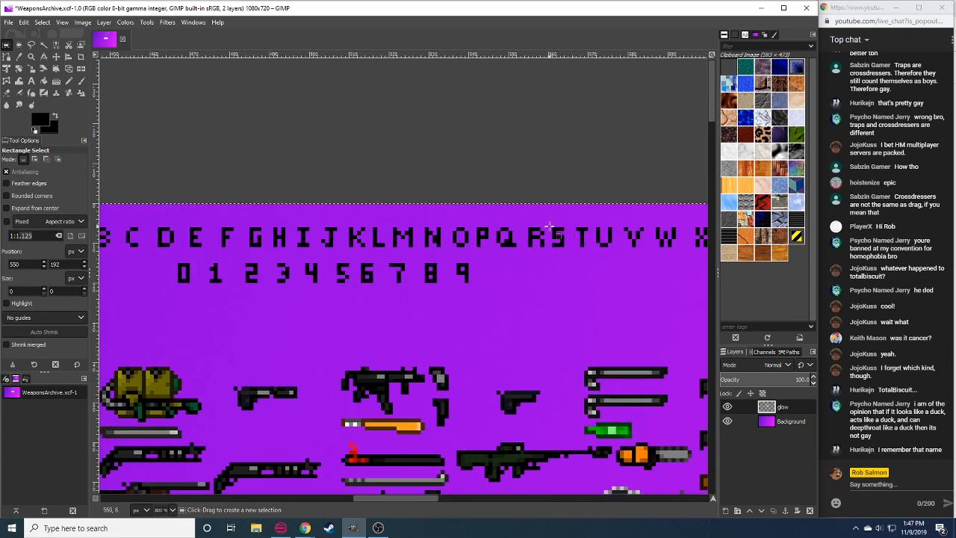
Copy the letter S from the alphabet row and place it below the digit row to start a new heading.
{"action": "left_click_drag", "start_coordinate": [550, 225], "coordinate": [258, 327]}
{"action": "key", "text": "ctrl+c"}
{"action": "key", "text": "ctrl+v"}
{"action": "left_click", "coordinate": [335, 320]}
{"action": "left_click_drag", "start_coordinate": [351, 323], "coordinate": [325, 327]}
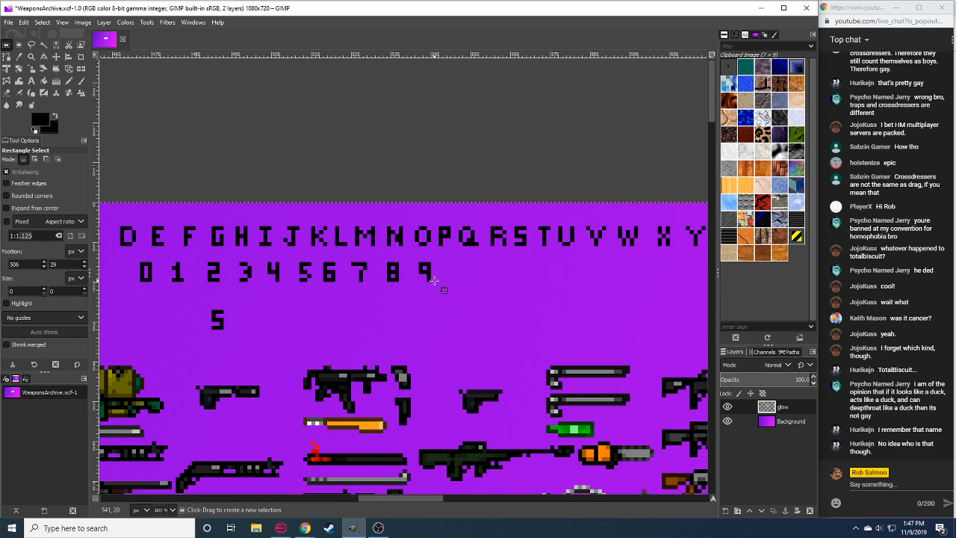
Copy the letter N from the alphabet row and anchor it directly after the S of the heading.
{"action": "scroll", "coordinate": [523, 239], "scroll_direction": "down", "scroll_amount": 1, "text": "ctrl"}
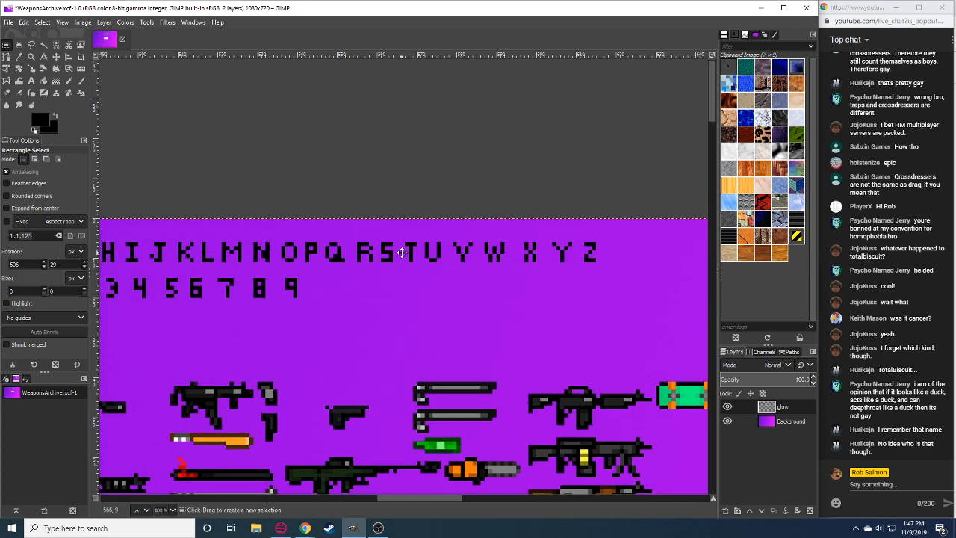
{"action": "scroll", "coordinate": [479, 235], "scroll_direction": "up", "scroll_amount": 1, "text": "ctrl"}
{"action": "left_click_drag", "start_coordinate": [384, 221], "coordinate": [238, 317]}
{"action": "key", "text": "ctrl+c"}
{"action": "key", "text": "ctrl+v"}
{"action": "left_click", "coordinate": [296, 304]}
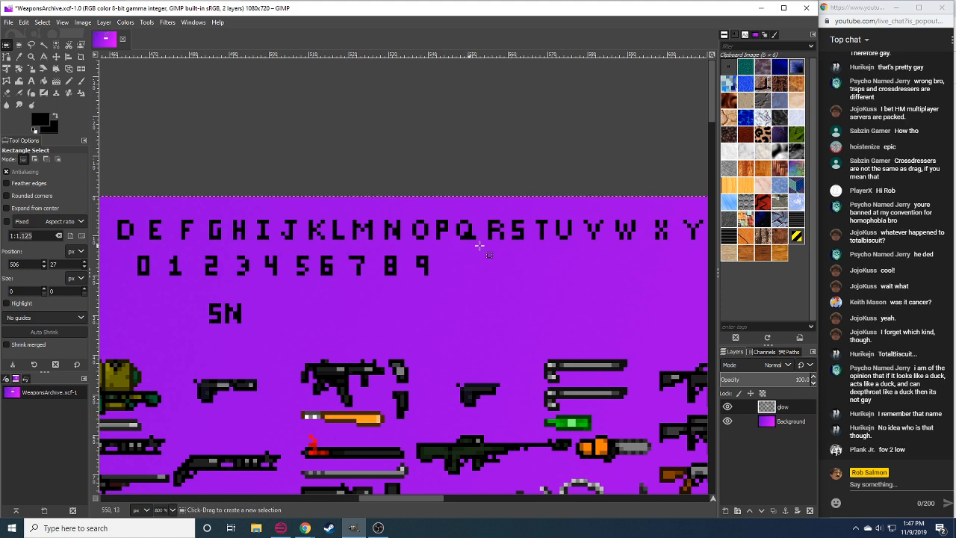
Copy the letter I from the alphabet row and place it after SN in the heading.
{"action": "left_click_drag", "start_coordinate": [615, 262], "coordinate": [592, 264]}
{"action": "left_click_drag", "start_coordinate": [465, 286], "coordinate": [481, 278]}
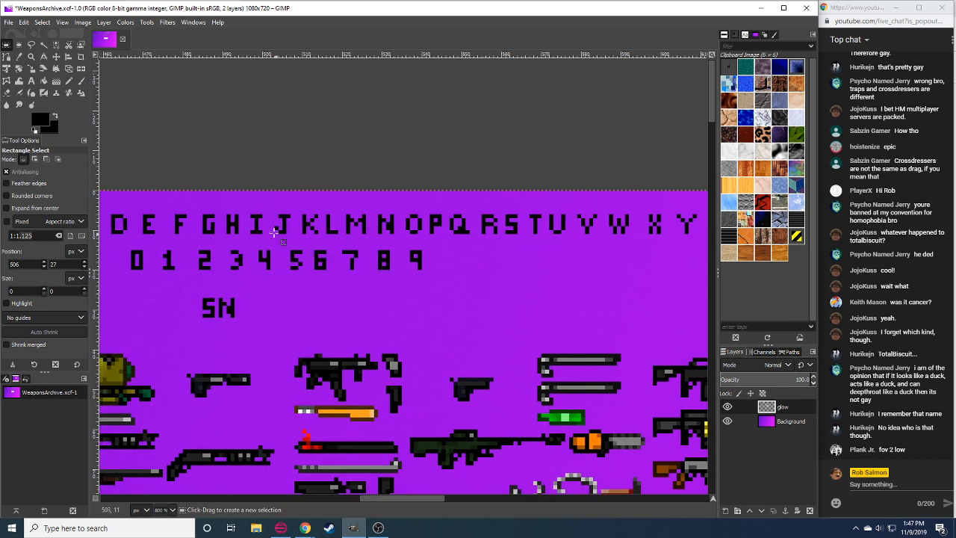
{"action": "left_click_drag", "start_coordinate": [247, 208], "coordinate": [276, 256]}
{"action": "key", "text": "ctrl+c"}
{"action": "key", "text": "ctrl+v"}
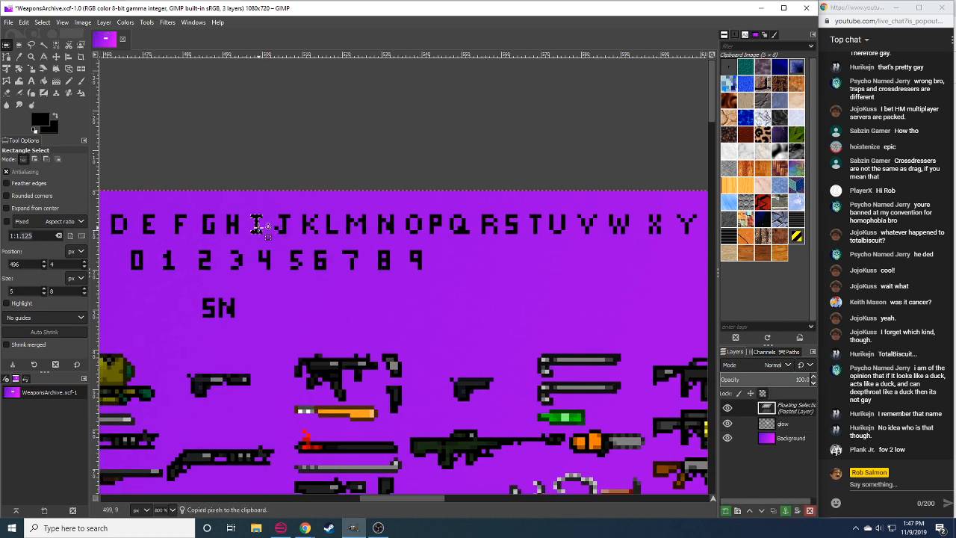
{"action": "left_click_drag", "start_coordinate": [256, 220], "coordinate": [245, 317]}
{"action": "left_click", "coordinate": [309, 284]}
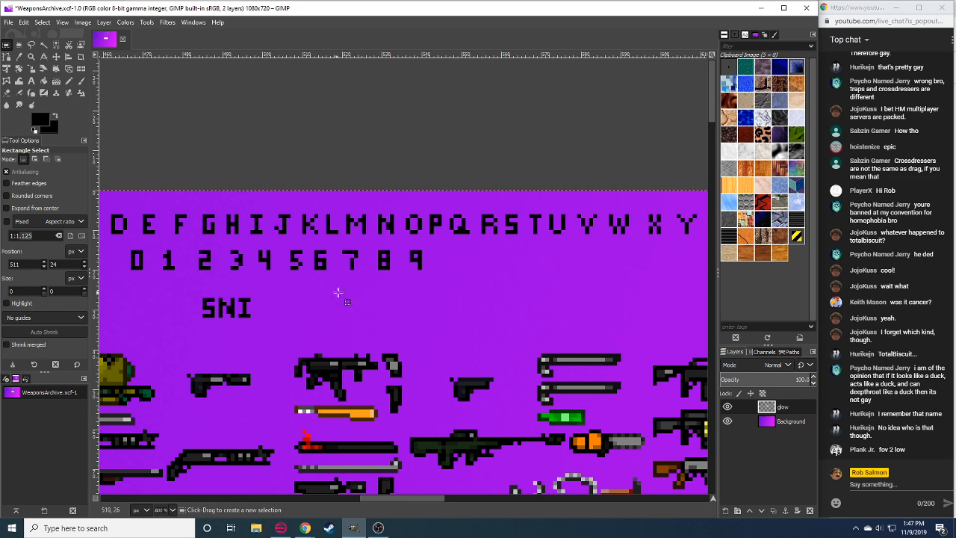
Copy the letter P from the alphabet row and place it after SNI in the heading.
{"action": "left_click_drag", "start_coordinate": [345, 293], "coordinate": [358, 285]}
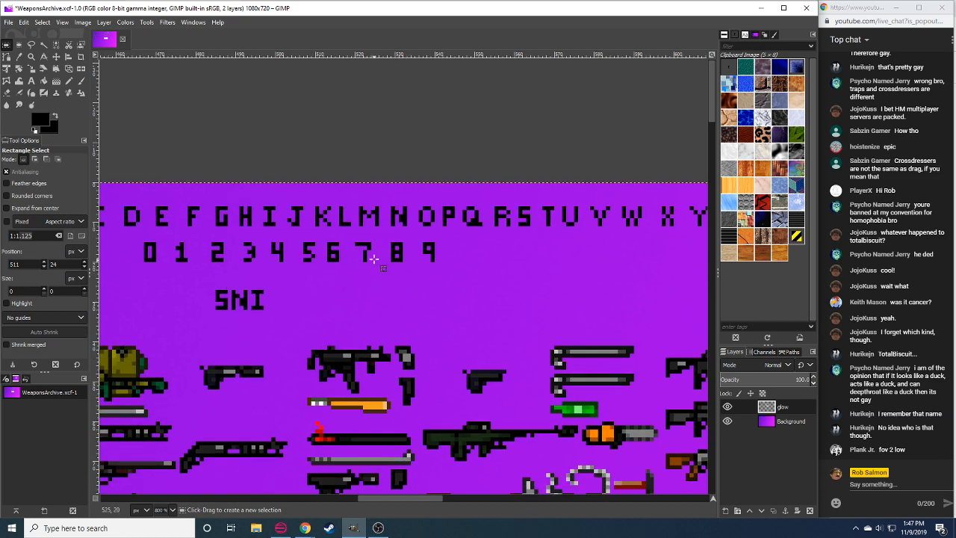
{"action": "left_click_drag", "start_coordinate": [441, 198], "coordinate": [284, 301]}
{"action": "key", "text": "ctrl+c"}
{"action": "key", "text": "ctrl+v"}
{"action": "left_click", "coordinate": [336, 297]}
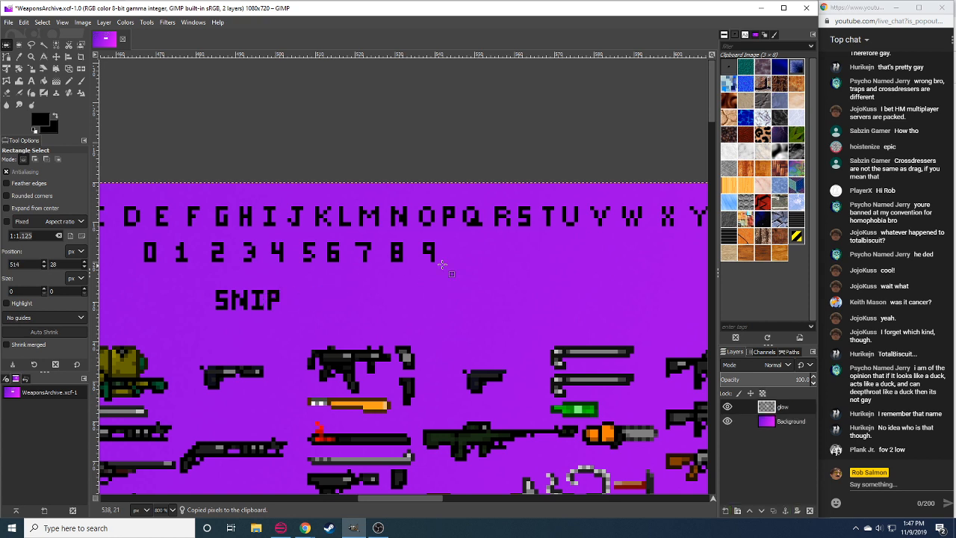
Copy the letters E and R from the alphabet row and place them in order so the heading reads SNIPER.
{"action": "left_click_drag", "start_coordinate": [152, 205], "coordinate": [287, 297]}
{"action": "key", "text": "ctrl+c"}
{"action": "key", "text": "ctrl+v"}
{"action": "left_click", "coordinate": [451, 263]}
{"action": "left_click_drag", "start_coordinate": [493, 198], "coordinate": [308, 300]}
{"action": "key", "text": "ctrl+c"}
{"action": "key", "text": "ctrl+v"}
{"action": "left_click", "coordinate": [397, 295]}
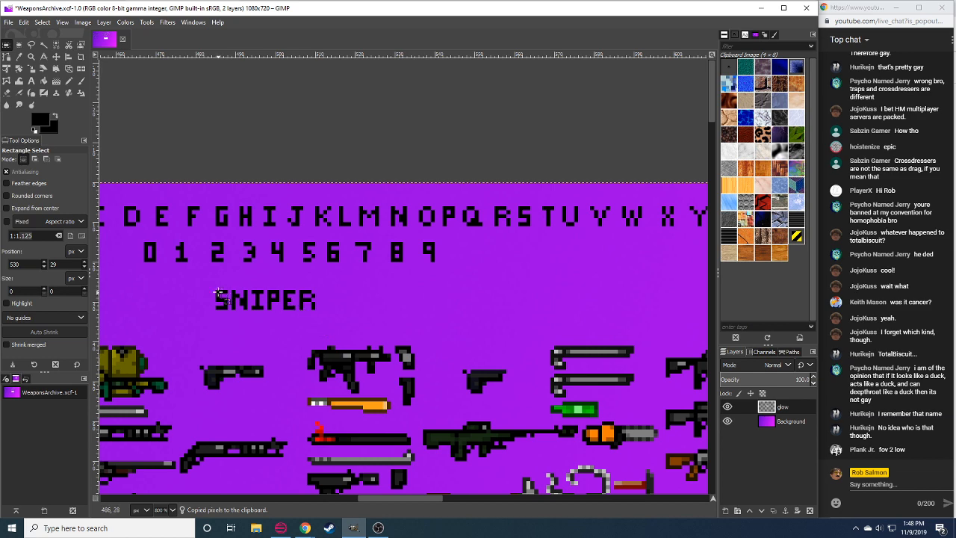
Copy the heading's first S and anchor it after the R so the heading reads SNIPERS.
{"action": "left_click_drag", "start_coordinate": [221, 285], "coordinate": [242, 282]}
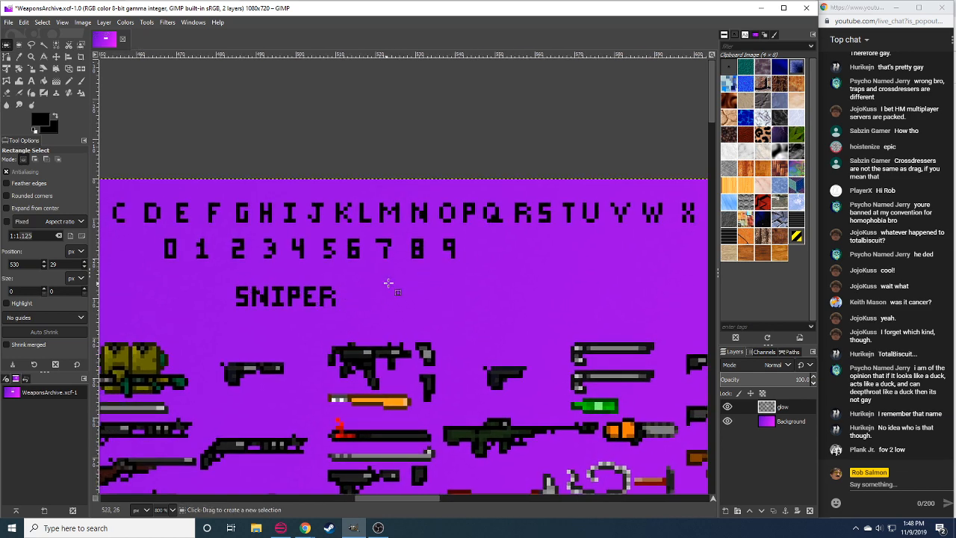
{"action": "left_click_drag", "start_coordinate": [388, 283], "coordinate": [452, 261]}
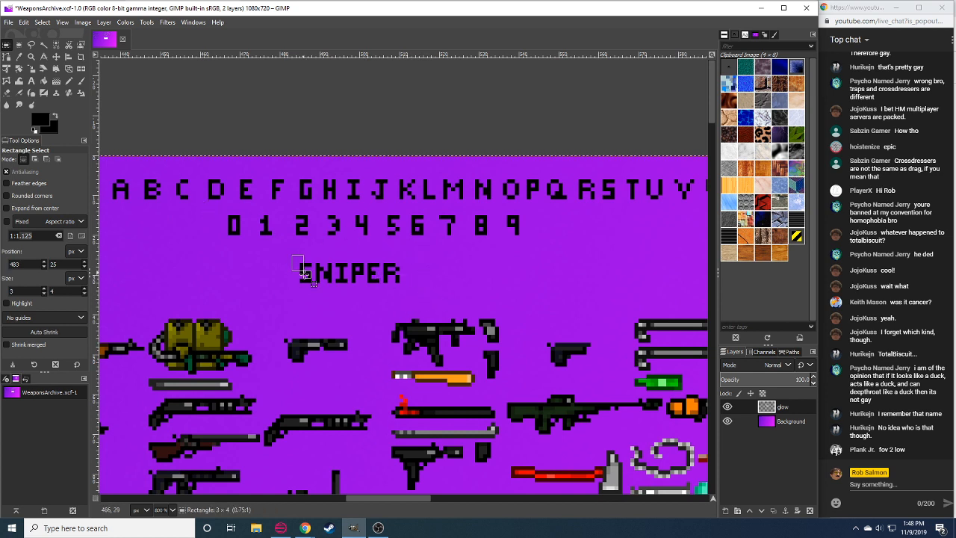
{"action": "mouse_move", "coordinate": [297, 260]}
{"action": "left_mouse_down"}
{"action": "mouse_move", "coordinate": [318, 297]}
{"action": "mouse_move", "coordinate": [411, 279]}
{"action": "left_mouse_up"}
{"action": "key", "text": "ctrl+c"}
{"action": "key", "text": "ctrl+v"}
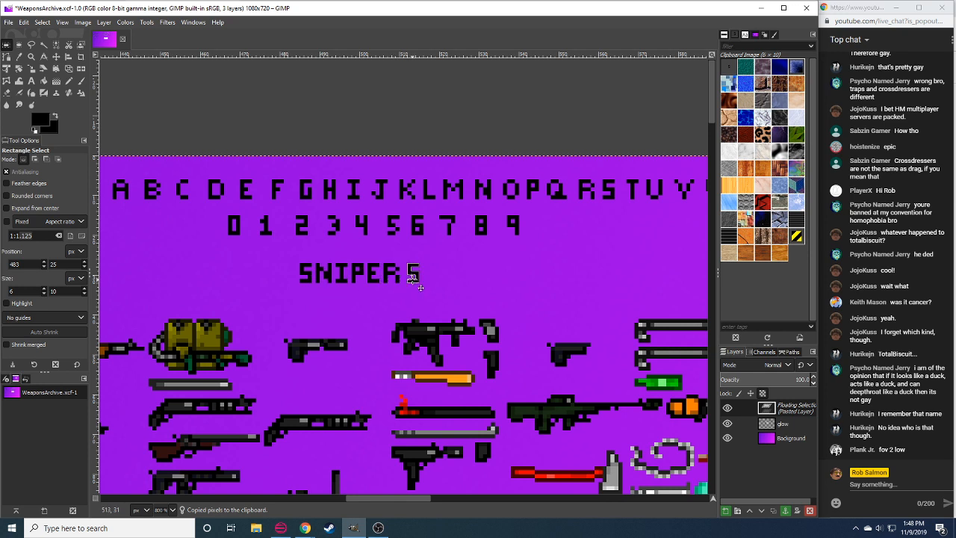
{"action": "left_click", "coordinate": [487, 276]}
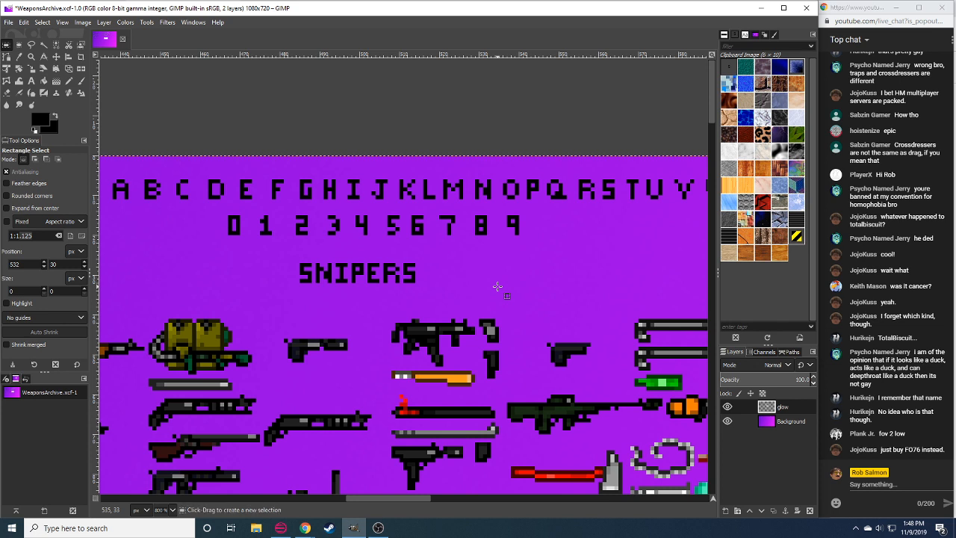
Cut the SNIPERS heading from below the number row and anchor it as a new column heading beside SHOTGUNS.
{"action": "left_click_drag", "start_coordinate": [288, 255], "coordinate": [435, 288]}
{"action": "key", "text": "ctrl+x"}
{"action": "left_click_drag", "start_coordinate": [366, 320], "coordinate": [841, 120]}
{"action": "left_click_drag", "start_coordinate": [161, 404], "coordinate": [645, 198]}
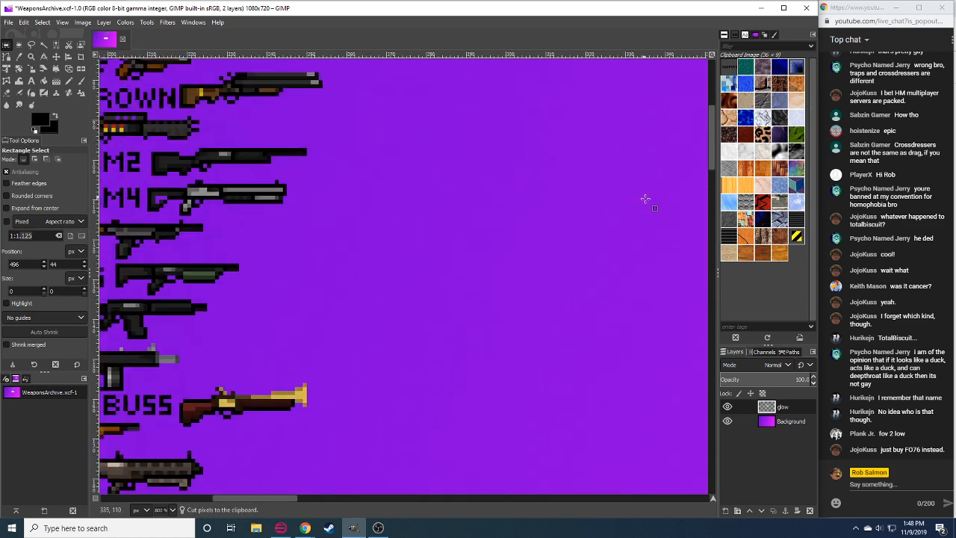
{"action": "left_click_drag", "start_coordinate": [376, 172], "coordinate": [348, 365]}
{"action": "left_click_drag", "start_coordinate": [456, 149], "coordinate": [244, 331]}
{"action": "left_click_drag", "start_coordinate": [258, 296], "coordinate": [301, 307]}
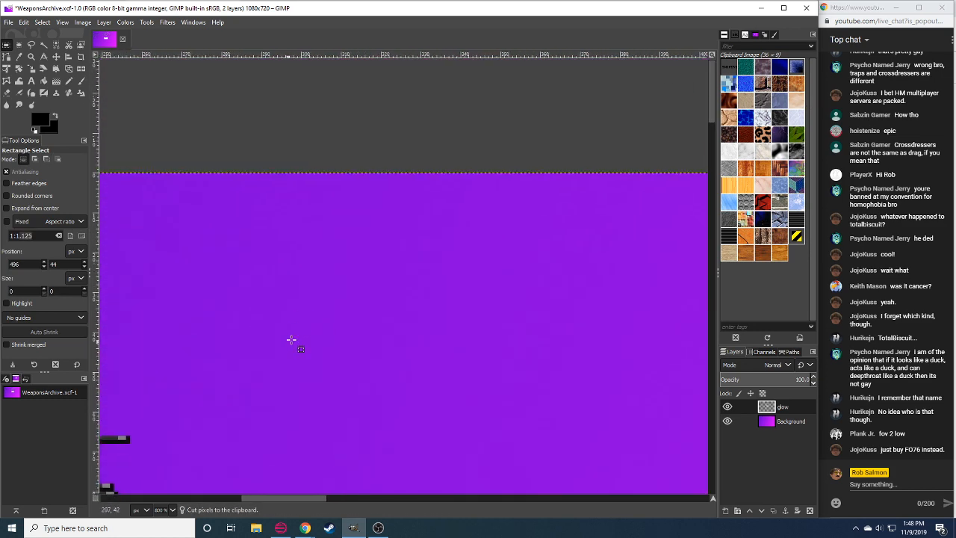
{"action": "scroll", "coordinate": [169, 508], "scroll_direction": "down", "scroll_amount": 1}
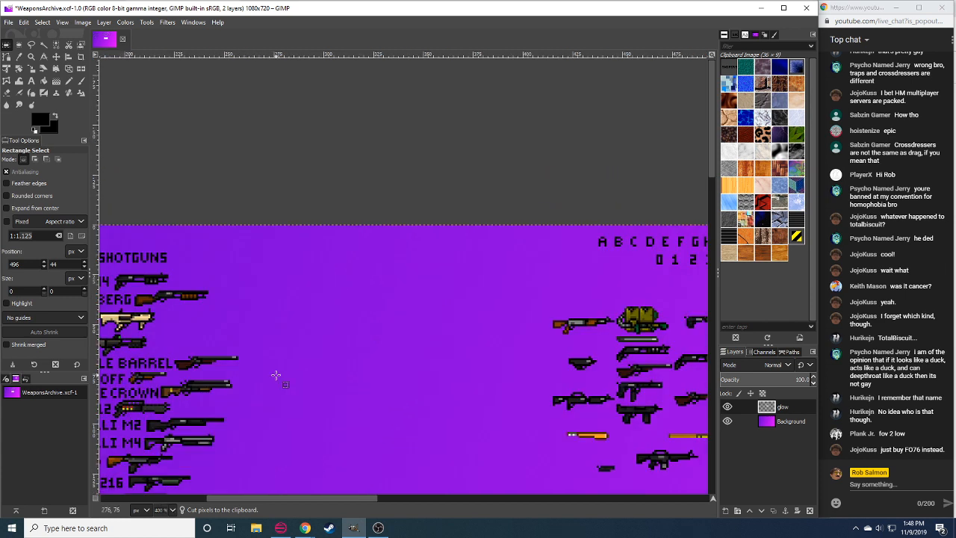
{"action": "scroll", "coordinate": [275, 375], "scroll_direction": "left", "scroll_amount": 2}
{"action": "mouse_move", "coordinate": [434, 232]}
{"action": "left_mouse_down"}
{"action": "mouse_move", "coordinate": [445, 266]}
{"action": "mouse_move", "coordinate": [438, 244]}
{"action": "mouse_move", "coordinate": [432, 252]}
{"action": "left_mouse_up"}
{"action": "key", "text": "ctrl+v"}
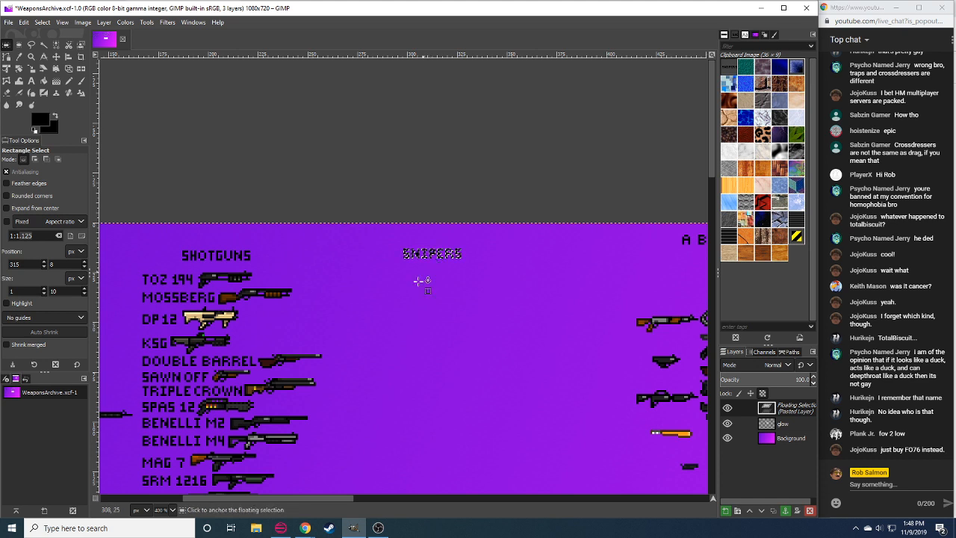
{"action": "left_click", "coordinate": [419, 281]}
Check the SNIPERS heading's height against SHOTGUNS, lift it again, adjust its position to align and anchor it.
{"action": "left_click_drag", "start_coordinate": [209, 193], "coordinate": [523, 251]}
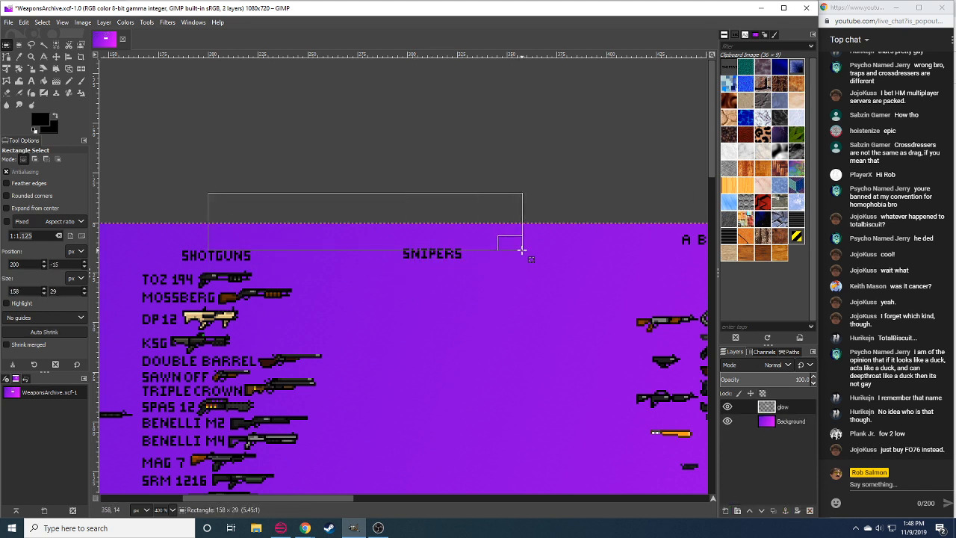
{"action": "left_click", "coordinate": [495, 282]}
{"action": "key", "text": "ctrl+v"}
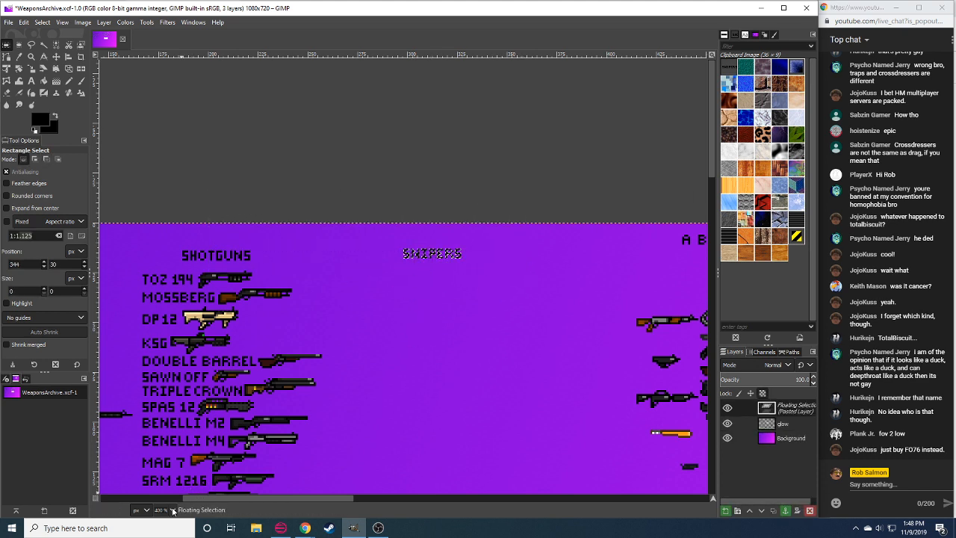
{"action": "scroll", "coordinate": [172, 511], "scroll_direction": "up", "scroll_amount": 1}
{"action": "left_click_drag", "start_coordinate": [446, 233], "coordinate": [462, 244]}
{"action": "left_click", "coordinate": [470, 269]}
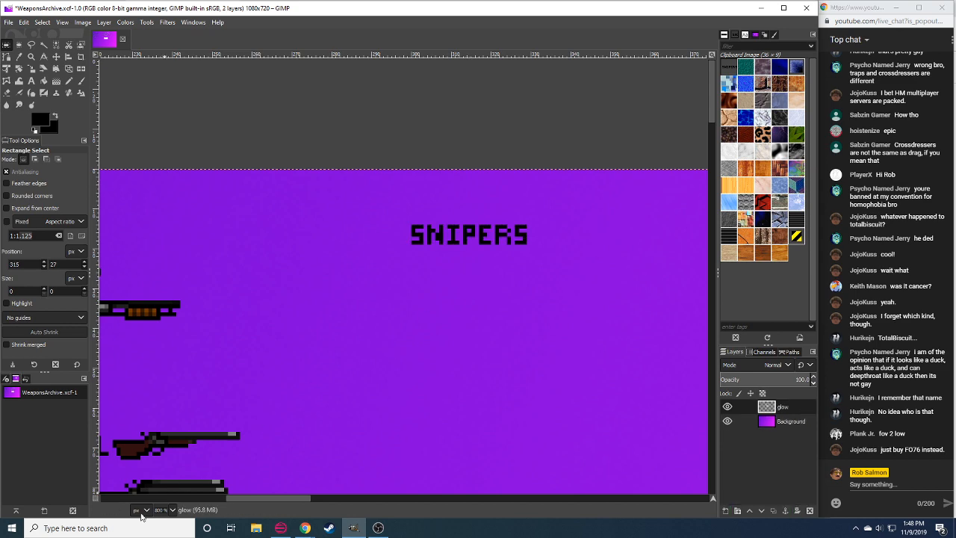
Cut the 700 EXPRESS label together with its rifle sprite and paste it into the empty area beside the shotgun column.
{"action": "scroll", "coordinate": [167, 509], "scroll_direction": "down", "scroll_amount": 2}
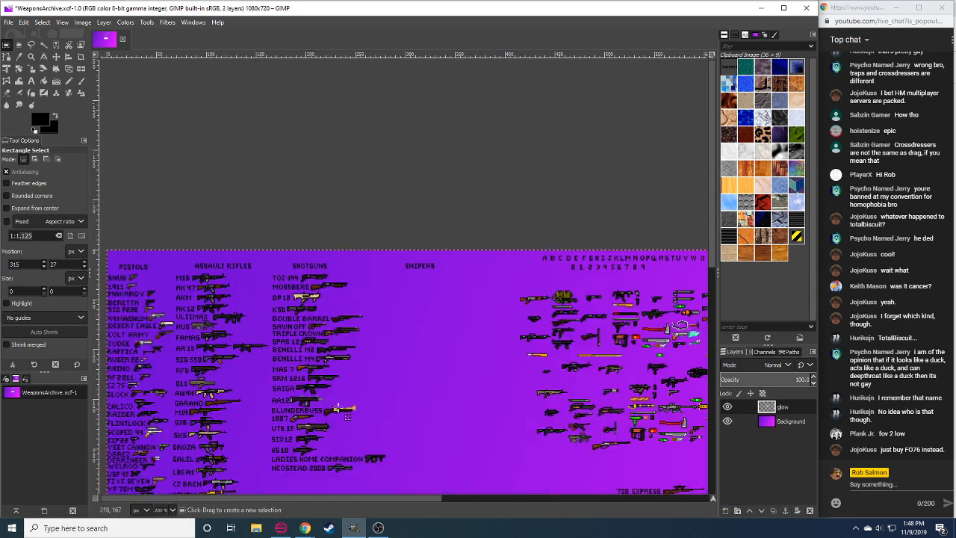
{"action": "scroll", "coordinate": [446, 349], "scroll_direction": "down", "scroll_amount": 5}
{"action": "scroll", "coordinate": [446, 348], "scroll_direction": "right", "scroll_amount": 4}
{"action": "mouse_move", "coordinate": [469, 322]}
{"action": "left_mouse_down"}
{"action": "mouse_move", "coordinate": [591, 361]}
{"action": "mouse_move", "coordinate": [468, 355]}
{"action": "mouse_move", "coordinate": [334, 267]}
{"action": "mouse_move", "coordinate": [314, 184]}
{"action": "left_mouse_up"}
{"action": "key", "text": "ctrl+x"}
{"action": "key", "text": "ctrl+v"}
{"action": "left_click_drag", "start_coordinate": [290, 315], "coordinate": [354, 370]}
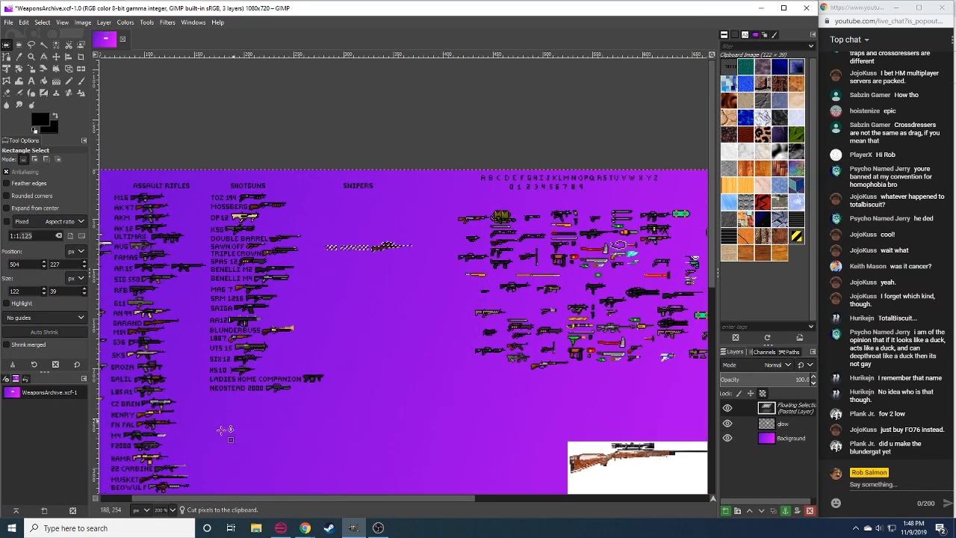
Move the floating 700 EXPRESS label and rifle up to just below the SNIPERS heading.
{"action": "scroll", "coordinate": [374, 299], "scroll_direction": "up", "scroll_amount": 4}
{"action": "left_click_drag", "start_coordinate": [402, 219], "coordinate": [702, 493]}
{"action": "left_click_drag", "start_coordinate": [567, 434], "coordinate": [379, 448]}
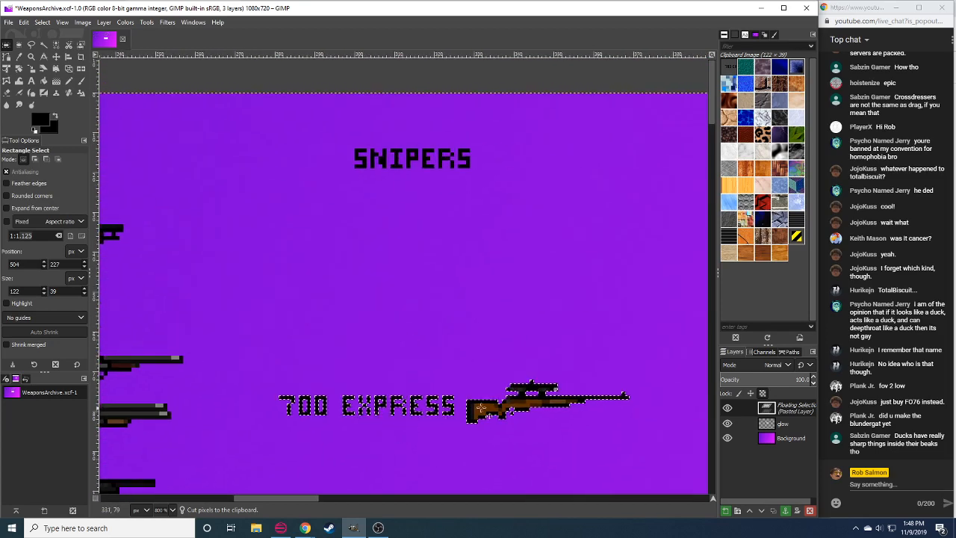
{"action": "left_click_drag", "start_coordinate": [365, 406], "coordinate": [320, 215]}
{"action": "left_click_drag", "start_coordinate": [400, 268], "coordinate": [481, 329]}
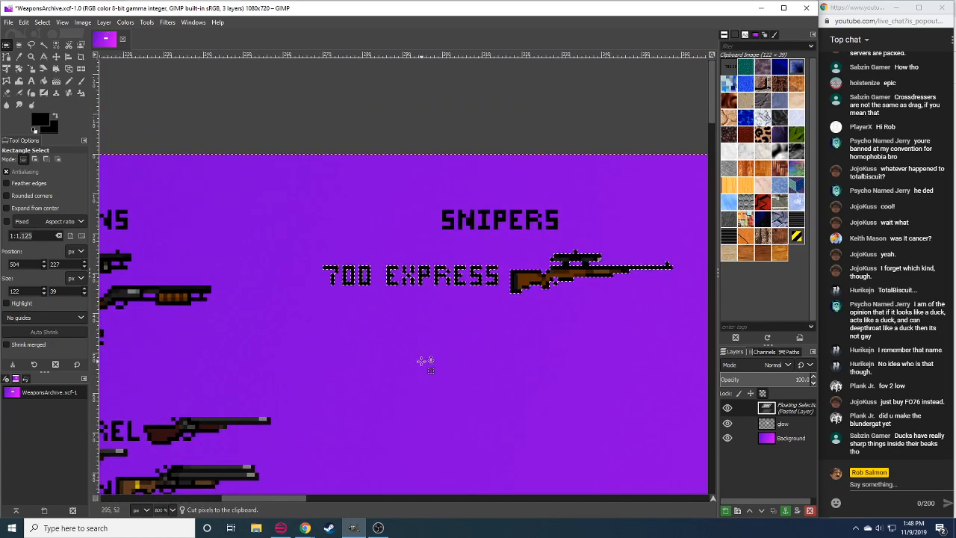
Compare the 700 EXPRESS row with the first shotgun row, nudge it about 3 px upward and anchor it.
{"action": "scroll", "coordinate": [291, 326], "scroll_direction": "left", "scroll_amount": 4}
{"action": "left_click_drag", "start_coordinate": [145, 258], "coordinate": [566, 325]}
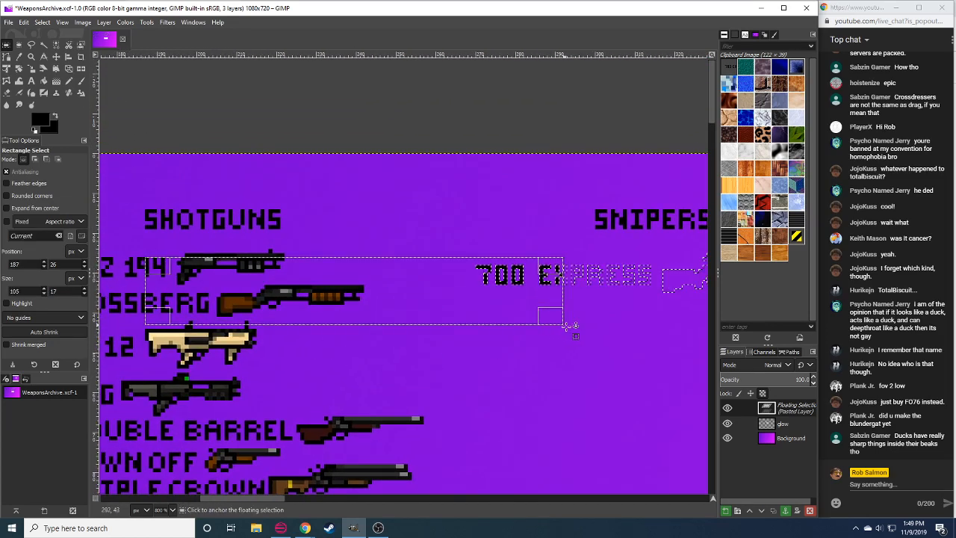
{"action": "left_click", "coordinate": [627, 365]}
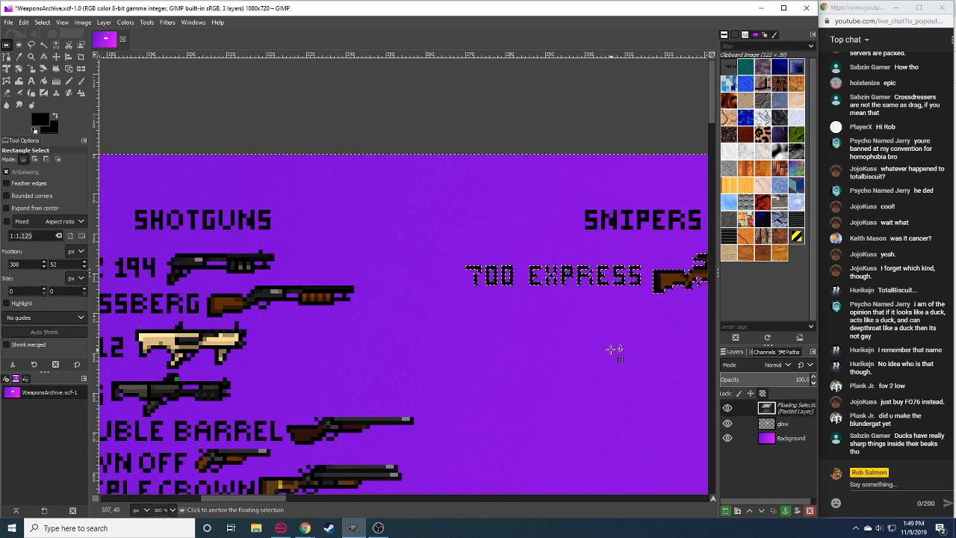
{"action": "scroll", "coordinate": [615, 348], "scroll_direction": "right", "scroll_amount": 3}
{"action": "scroll", "coordinate": [615, 348], "scroll_direction": "up", "scroll_amount": 1}
{"action": "left_click_drag", "start_coordinate": [606, 295], "coordinate": [611, 284]}
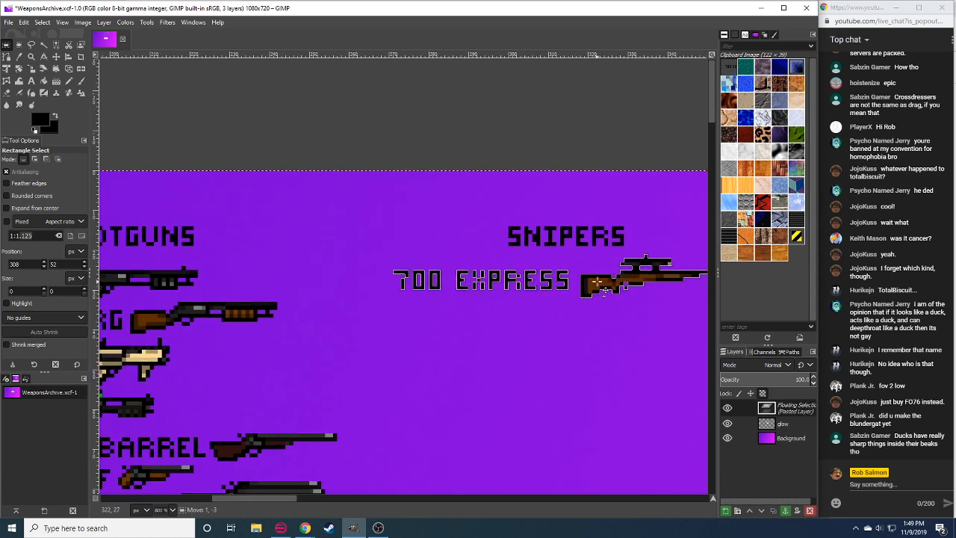
{"action": "left_click", "coordinate": [552, 322]}
Recheck the 700 EXPRESS row against the shotgun rows, refloat it, nudge it about 4 px to the right and anchor it.
{"action": "scroll", "coordinate": [305, 330], "scroll_direction": "left", "scroll_amount": 1}
{"action": "left_click_drag", "start_coordinate": [109, 267], "coordinate": [567, 340]}
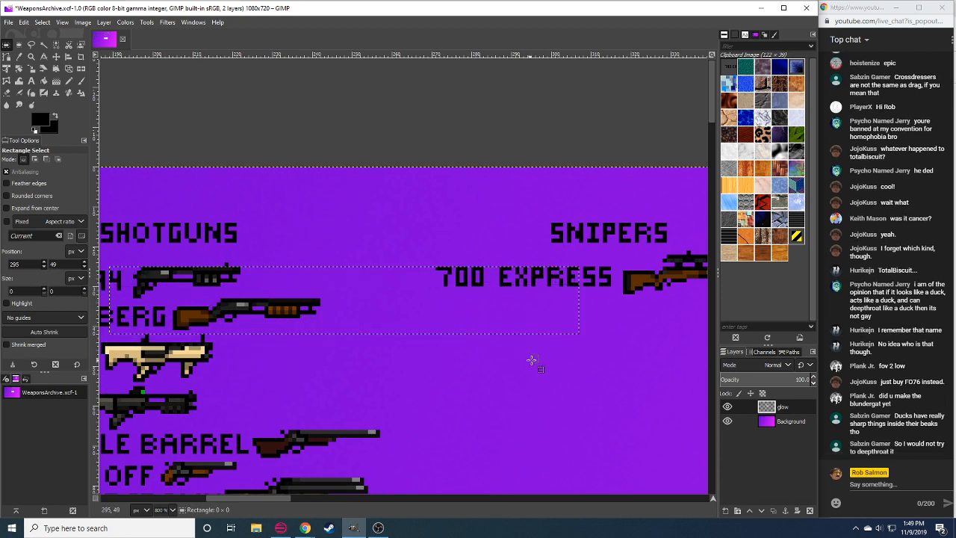
{"action": "left_click", "coordinate": [548, 385]}
{"action": "key", "text": "ctrl+v"}
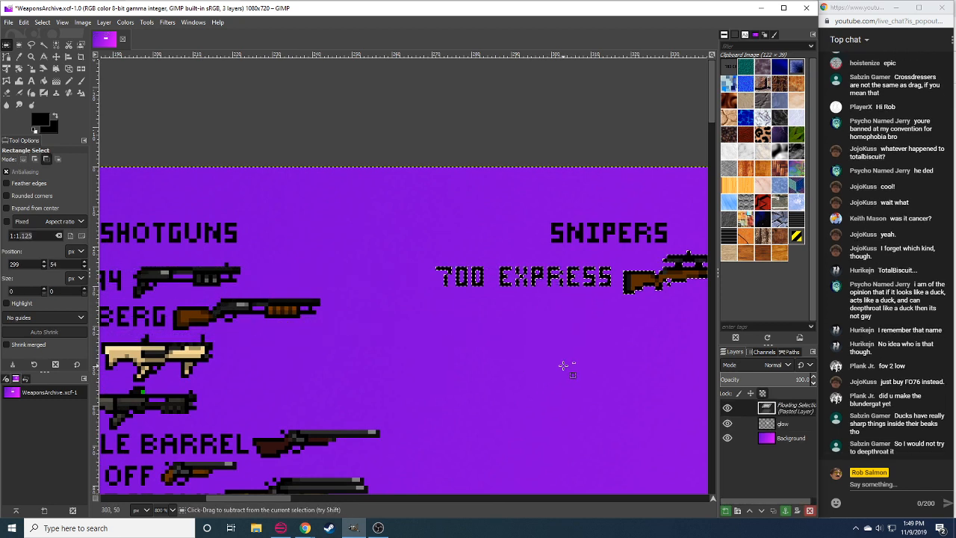
{"action": "left_click_drag", "start_coordinate": [633, 287], "coordinate": [647, 283]}
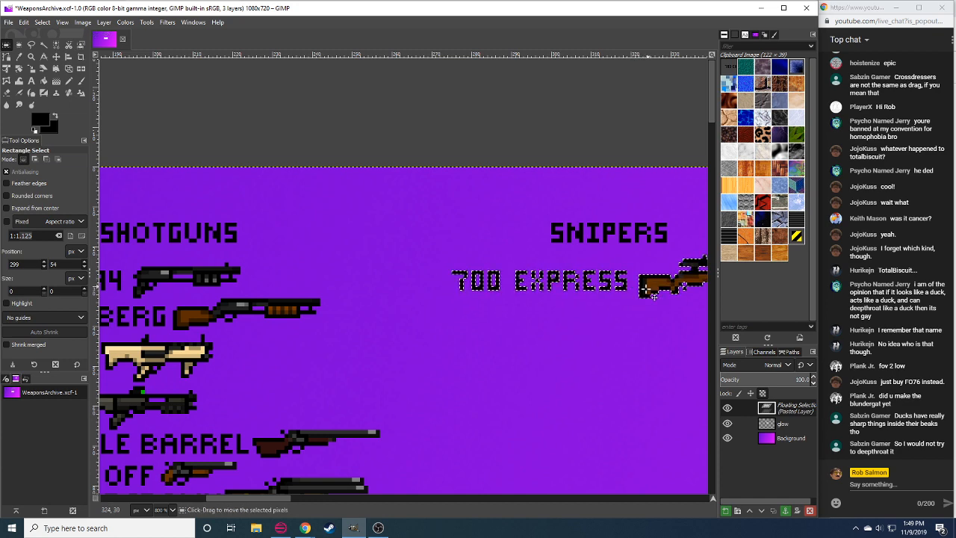
{"action": "left_click", "coordinate": [599, 348]}
Undo the anchoring of the 700 EXPRESS row, shift it farther right under the SNIPERS heading and anchor it again.
{"action": "scroll", "coordinate": [160, 510], "scroll_direction": "down", "scroll_amount": 2}
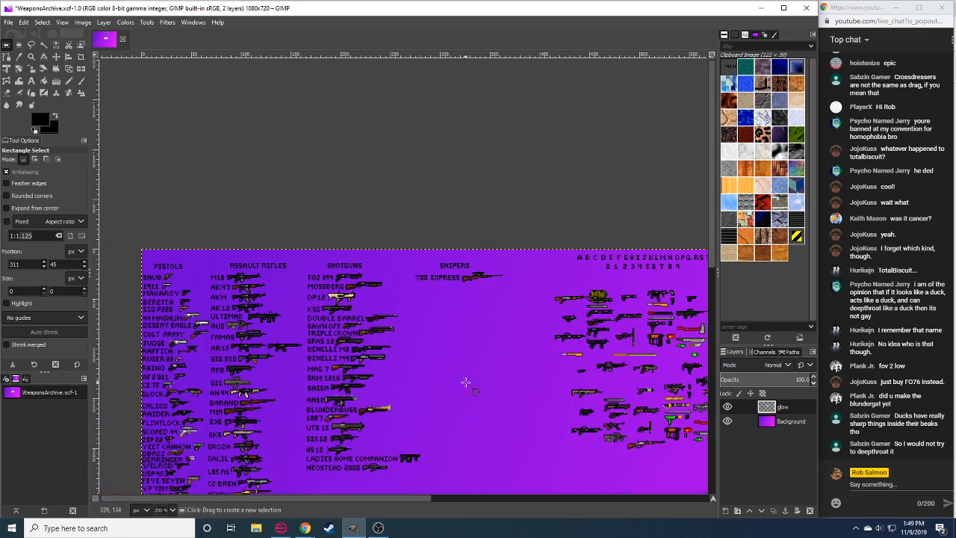
{"action": "scroll", "coordinate": [160, 510], "scroll_direction": "up", "scroll_amount": 2}
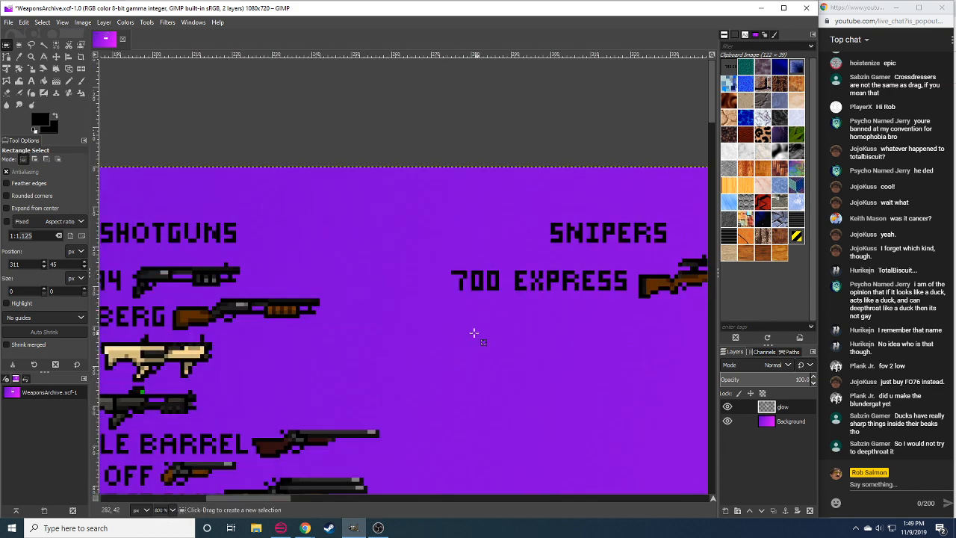
{"action": "left_click_drag", "start_coordinate": [473, 333], "coordinate": [265, 385]}
{"action": "key", "text": "ctrl+z"}
{"action": "left_click_drag", "start_coordinate": [440, 336], "coordinate": [494, 333]}
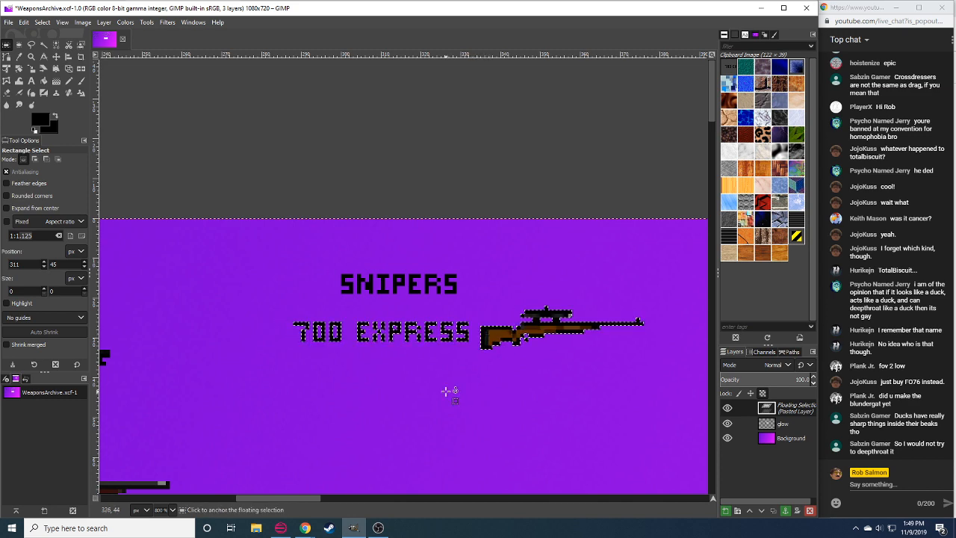
{"action": "left_click", "coordinate": [448, 390]}
Review the shotgun and sniper columns and the spacing between them.
{"action": "scroll", "coordinate": [160, 511], "scroll_direction": "down", "scroll_amount": 3}
{"action": "left_click_drag", "start_coordinate": [410, 438], "coordinate": [408, 421]}
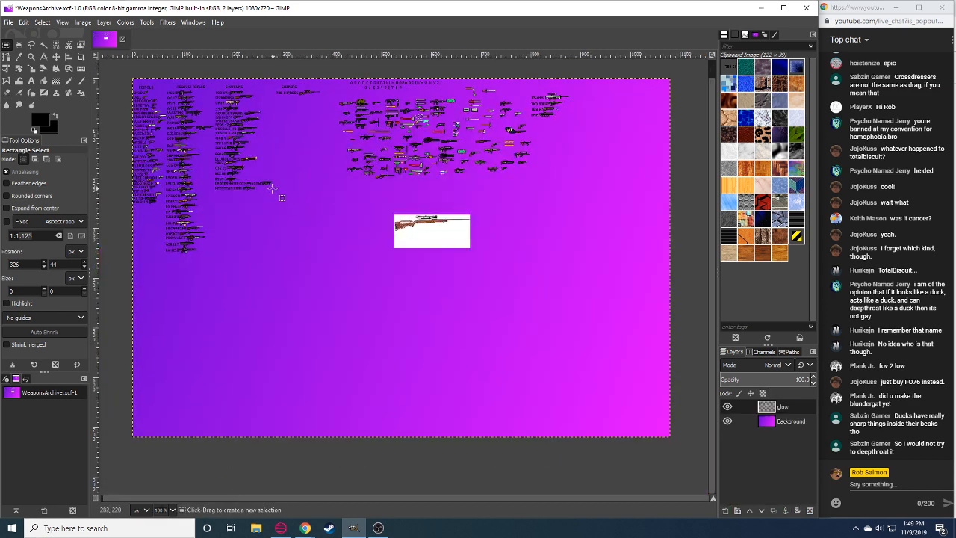
{"action": "left_click_drag", "start_coordinate": [250, 184], "coordinate": [411, 237]}
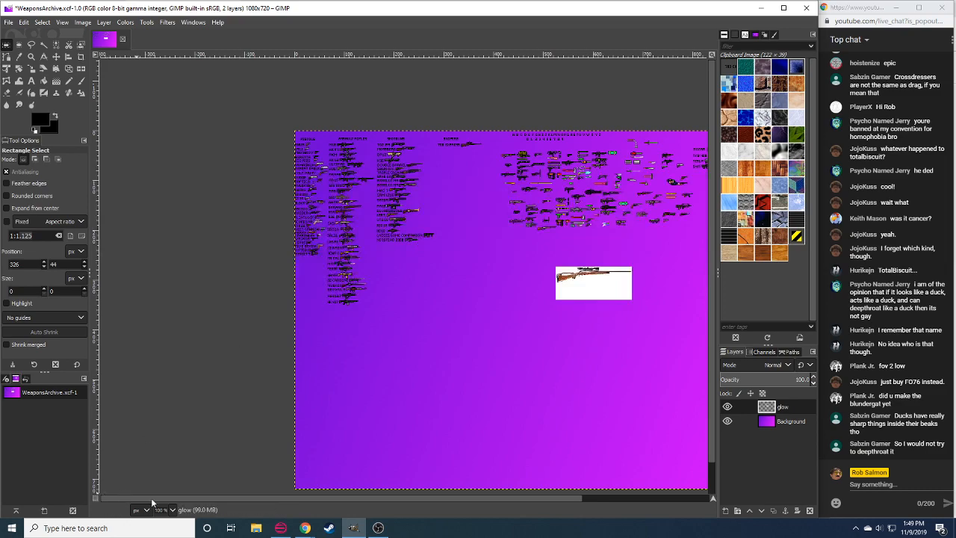
{"action": "scroll", "coordinate": [160, 510], "scroll_direction": "up", "scroll_amount": 2}
{"action": "left_click_drag", "start_coordinate": [312, 103], "coordinate": [245, 212]}
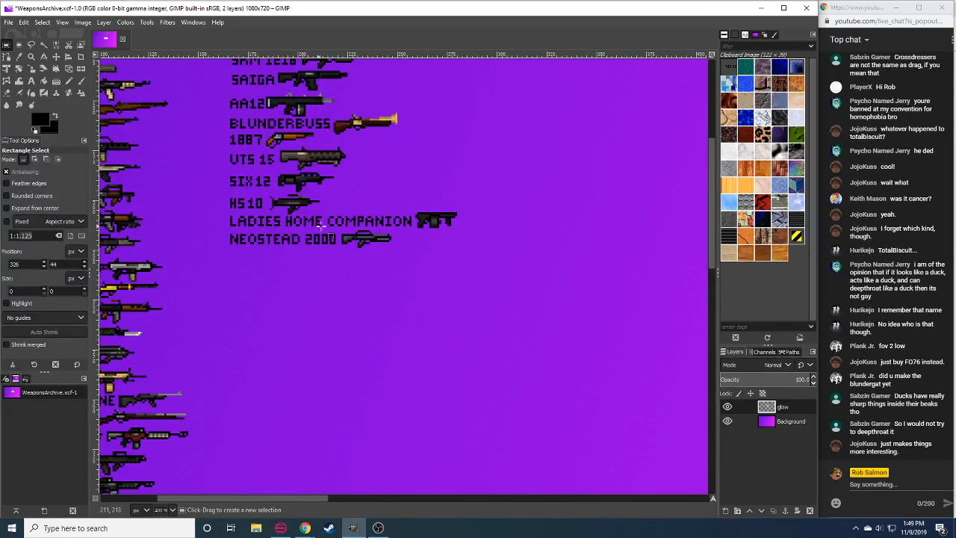
{"action": "left_click_drag", "start_coordinate": [477, 170], "coordinate": [454, 352]}
{"action": "left_click_drag", "start_coordinate": [442, 193], "coordinate": [376, 189]}
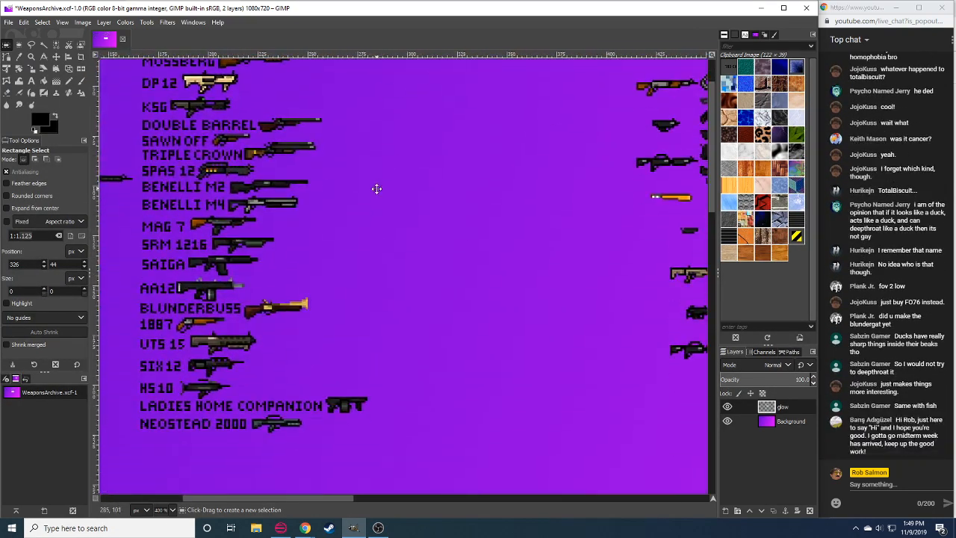
{"action": "scroll", "coordinate": [376, 189], "scroll_direction": "up", "scroll_amount": 4}
{"action": "scroll", "coordinate": [366, 299], "scroll_direction": "right", "scroll_amount": 1}
{"action": "scroll", "coordinate": [364, 272], "scroll_direction": "down", "scroll_amount": 3}
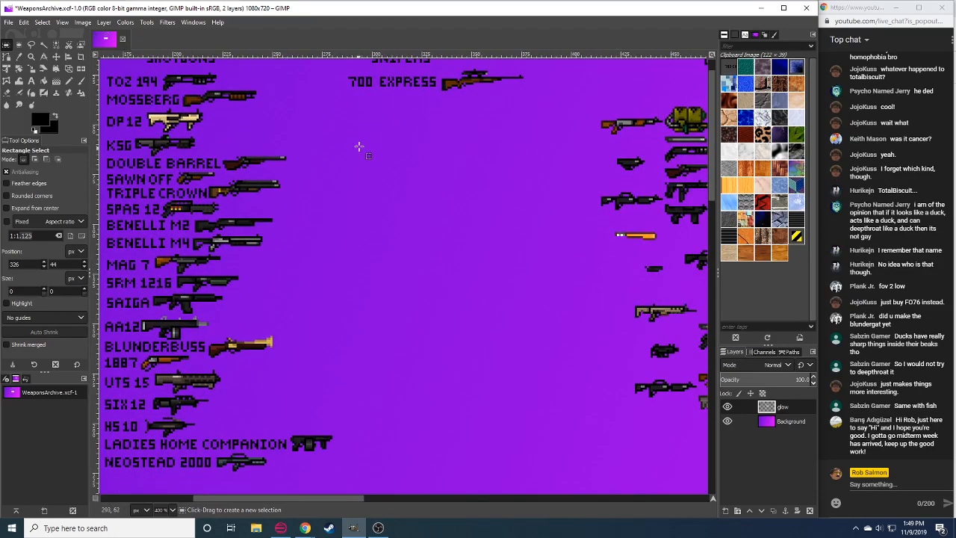
Delete the white rifle reference photo below the unsorted weapon sprites and clear the selection.
{"action": "scroll", "coordinate": [443, 206], "scroll_direction": "down", "scroll_amount": 3}
{"action": "scroll", "coordinate": [389, 316], "scroll_direction": "up", "scroll_amount": 3}
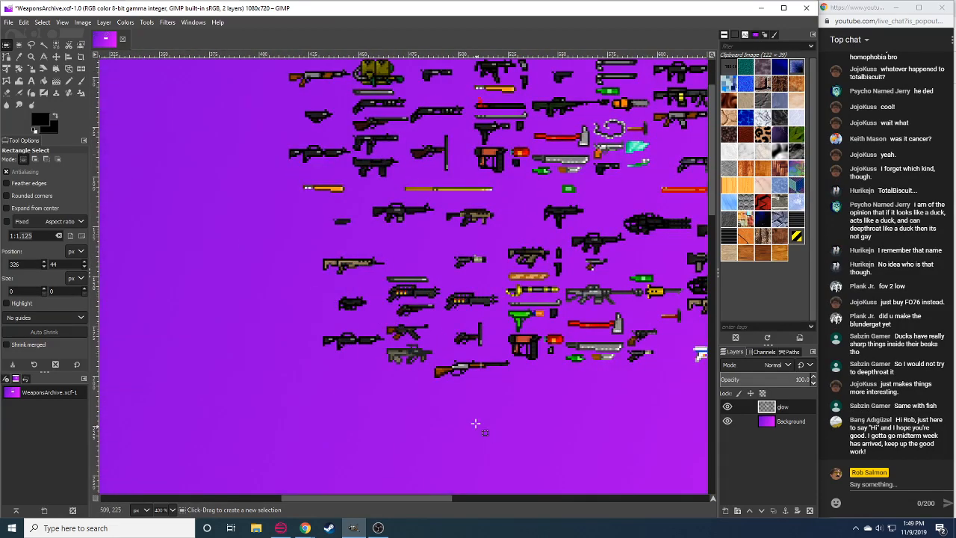
{"action": "left_click_drag", "start_coordinate": [476, 423], "coordinate": [462, 383]}
{"action": "left_click_drag", "start_coordinate": [495, 459], "coordinate": [645, 481]}
{"action": "key", "text": "Delete"}
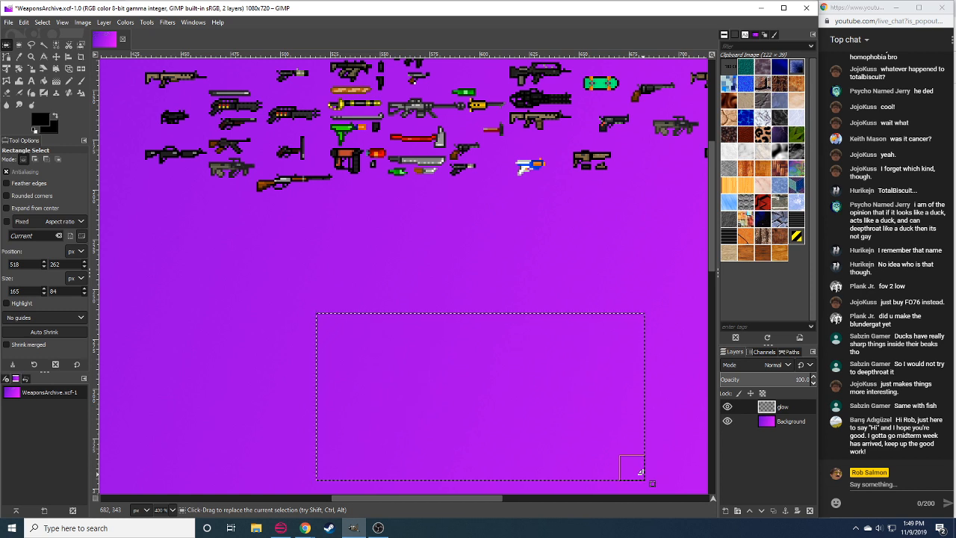
{"action": "left_click", "coordinate": [467, 277]}
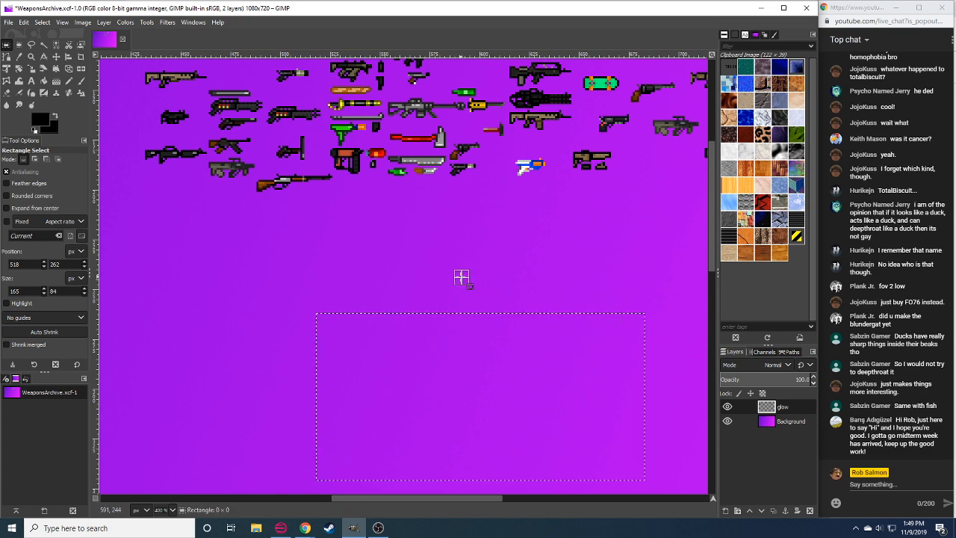
Copy the TRIPLE CROWN shotgun sprite and anchor the copy in the empty space of the sniper column.
{"action": "scroll", "coordinate": [463, 278], "scroll_direction": "left", "scroll_amount": 5}
{"action": "left_click_drag", "start_coordinate": [340, 357], "coordinate": [628, 473]}
{"action": "left_click_drag", "start_coordinate": [521, 222], "coordinate": [485, 352]}
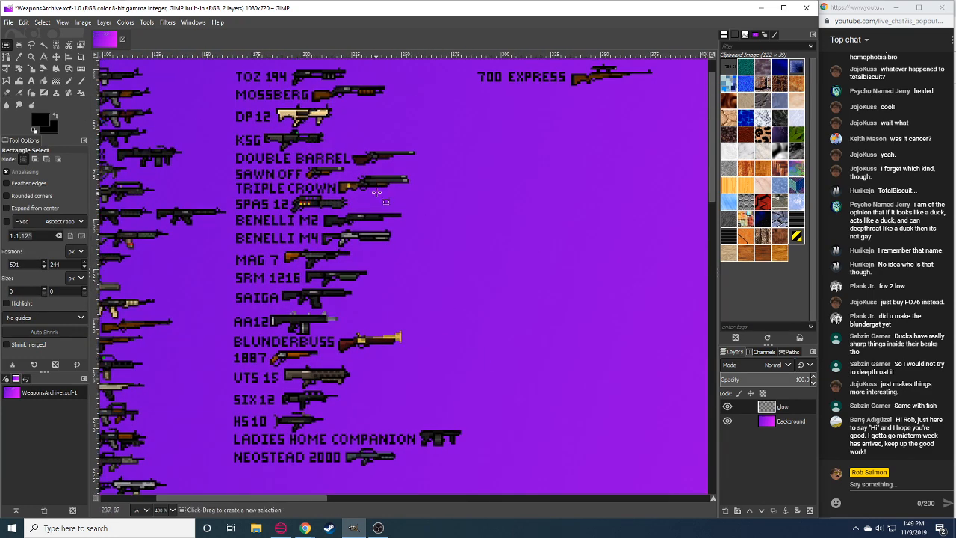
{"action": "scroll", "coordinate": [370, 211], "scroll_direction": "up", "scroll_amount": 3}
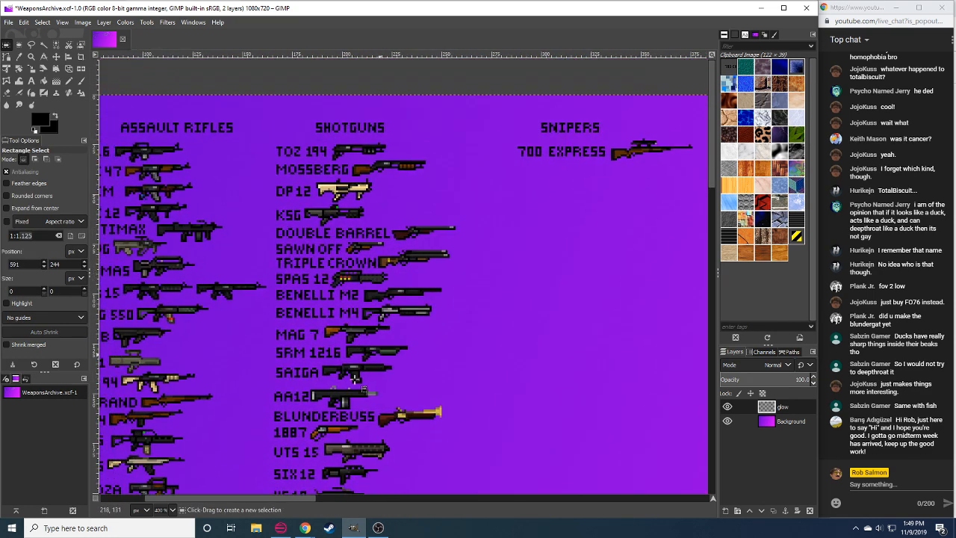
{"action": "scroll", "coordinate": [329, 209], "scroll_direction": "up", "scroll_amount": 2, "text": "ctrl"}
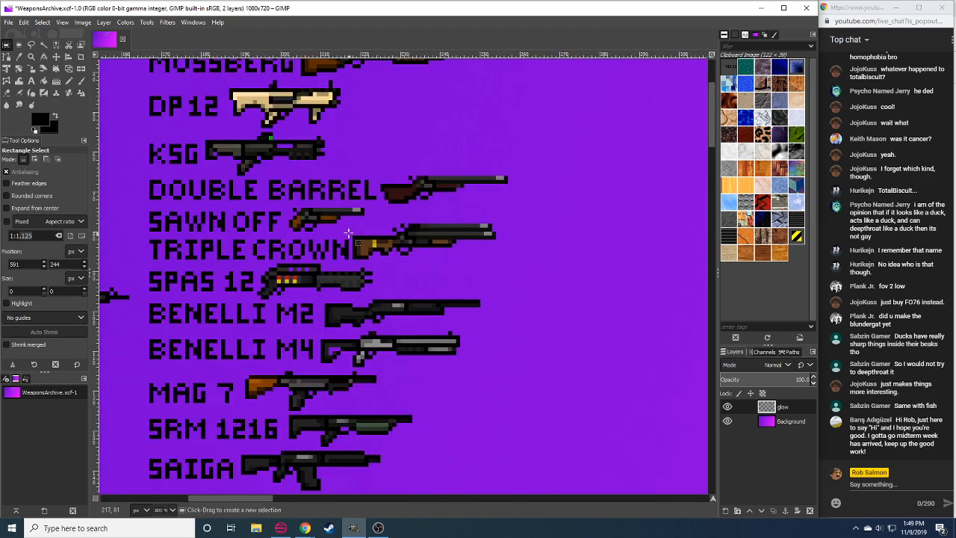
{"action": "mouse_move", "coordinate": [349, 221]}
{"action": "left_mouse_down"}
{"action": "mouse_move", "coordinate": [387, 243]}
{"action": "mouse_move", "coordinate": [519, 274]}
{"action": "mouse_move", "coordinate": [516, 263]}
{"action": "left_mouse_up"}
{"action": "key", "text": "ctrl+c"}
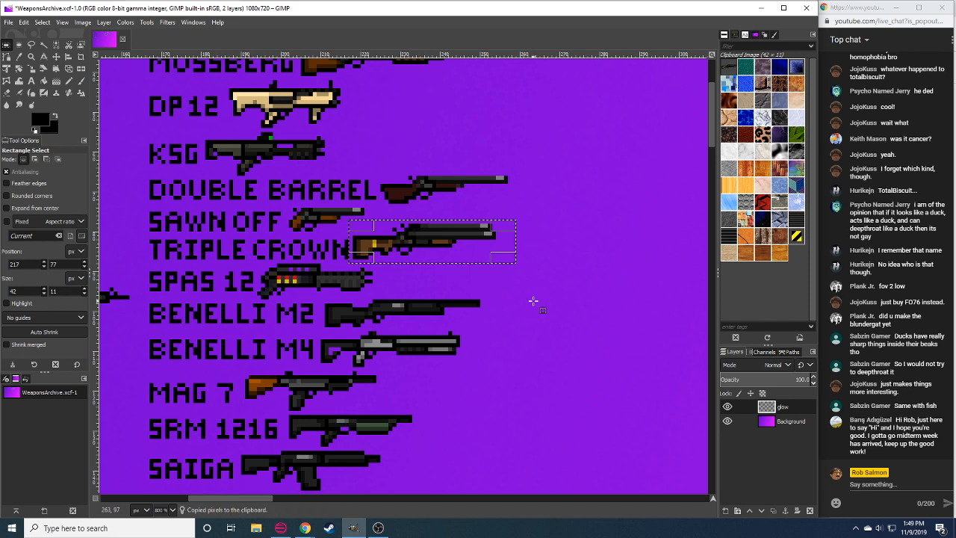
{"action": "left_click", "coordinate": [534, 301]}
{"action": "left_click_drag", "start_coordinate": [509, 329], "coordinate": [231, 335]}
{"action": "left_click_drag", "start_coordinate": [422, 265], "coordinate": [435, 277]}
{"action": "key", "text": "ctrl+v"}
{"action": "left_click", "coordinate": [363, 327]}
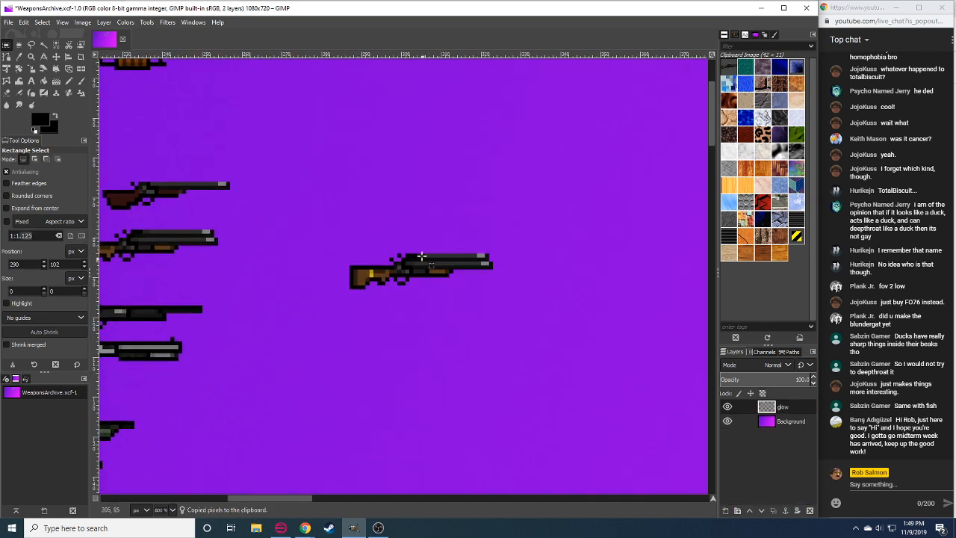
Cut the top barrel from the copied shotgun sprite, paste it back slightly lower over the other barrels and anchor it.
{"action": "left_click_drag", "start_coordinate": [382, 218], "coordinate": [518, 255]}
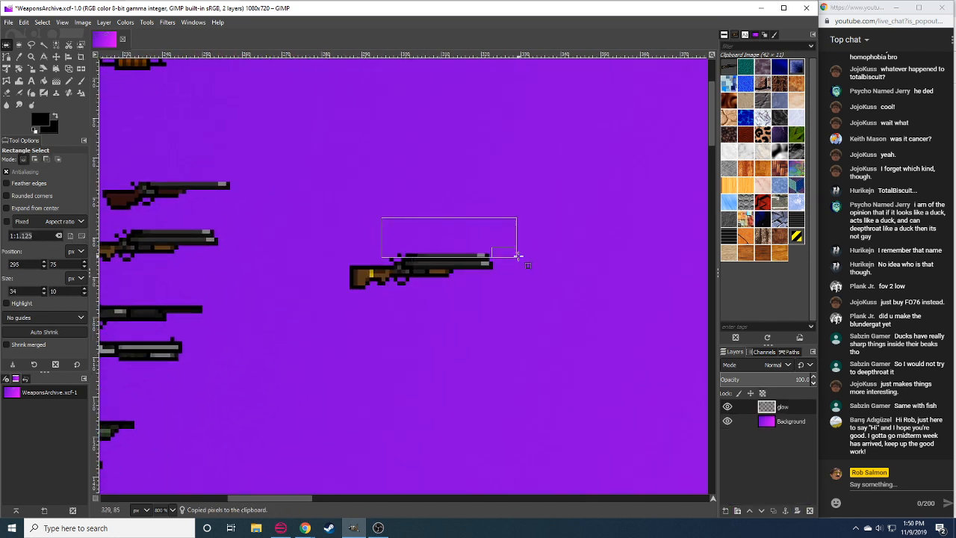
{"action": "key", "text": "ctrl+x"}
{"action": "key", "text": "ctrl+v"}
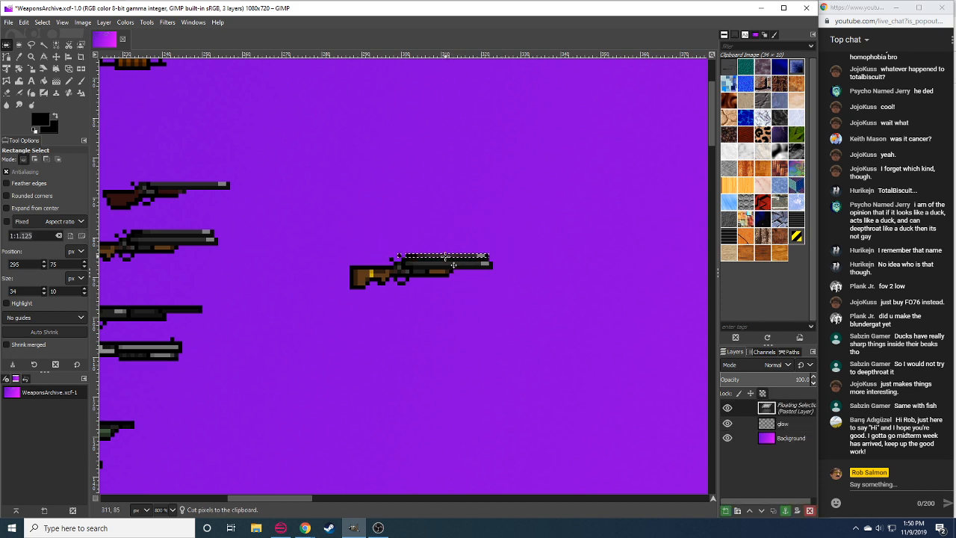
{"action": "key", "text": "ctrl+h"}
{"action": "key", "text": "shift+e"}
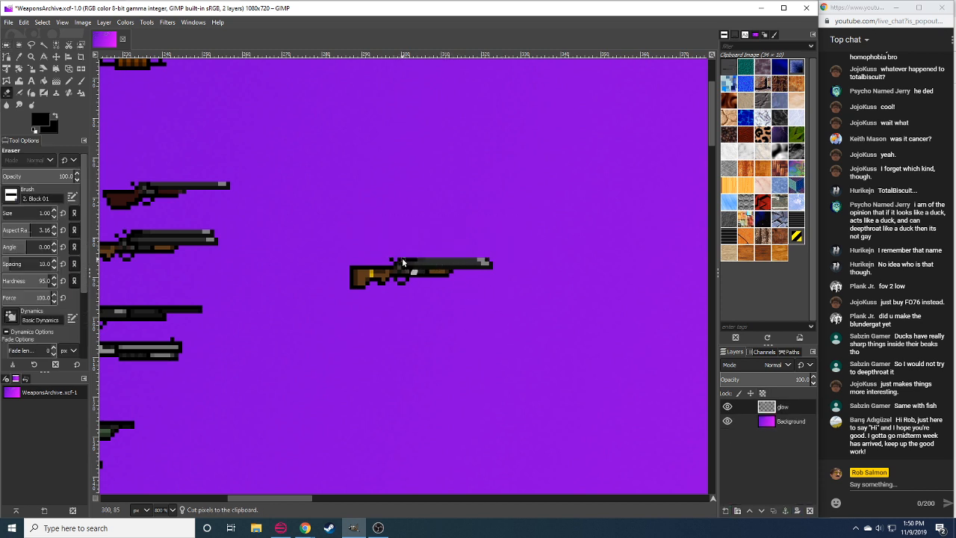
Pencil a black pixel at the rear of the copied shotgun's barrel, then sample its dark grey and draw a straight line along the barrel.
{"action": "key", "text": "n"}
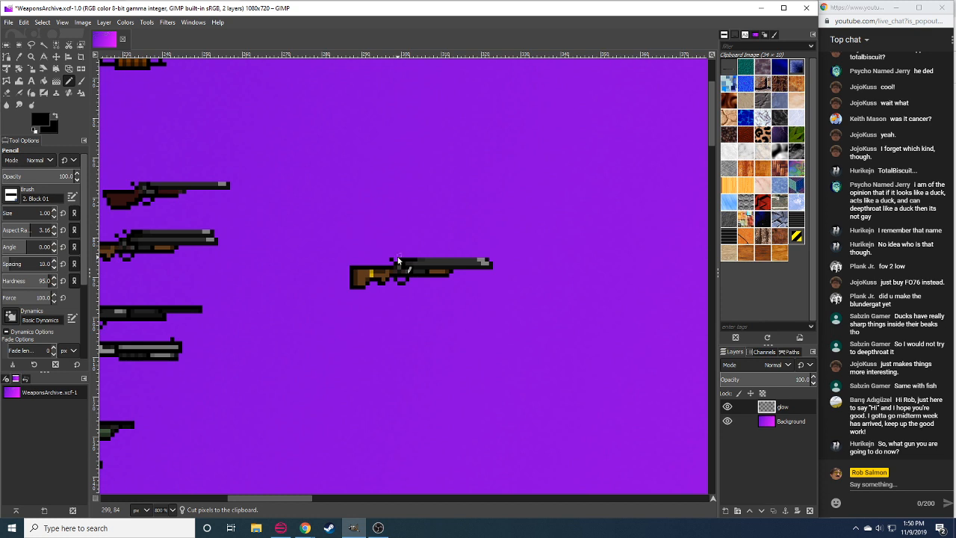
{"action": "key", "text": "shift+e"}
{"action": "key", "text": "n"}
{"action": "left_click", "coordinate": [399, 256]}
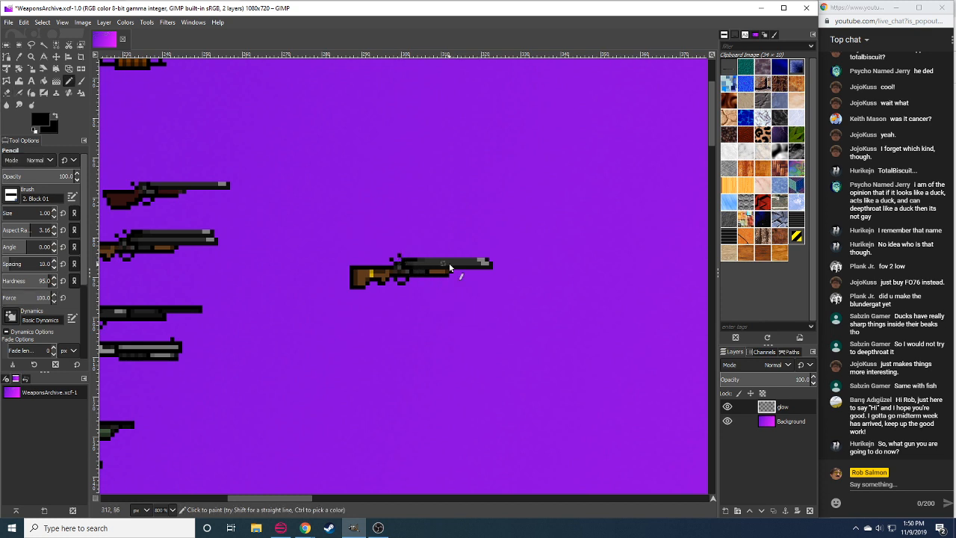
{"action": "key", "text": "ctrl"}
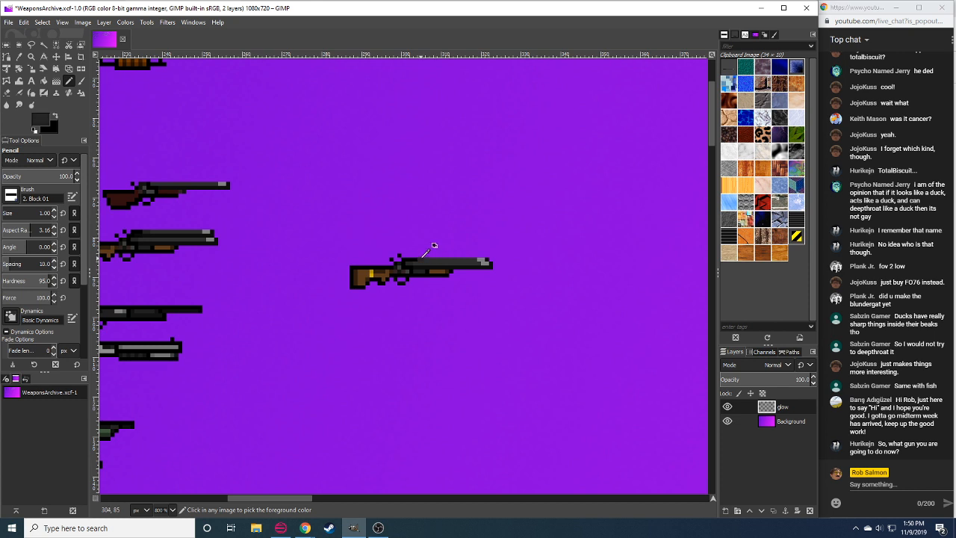
{"action": "key", "text": "shift"}
{"action": "left_click", "coordinate": [474, 259], "text": "shift"}
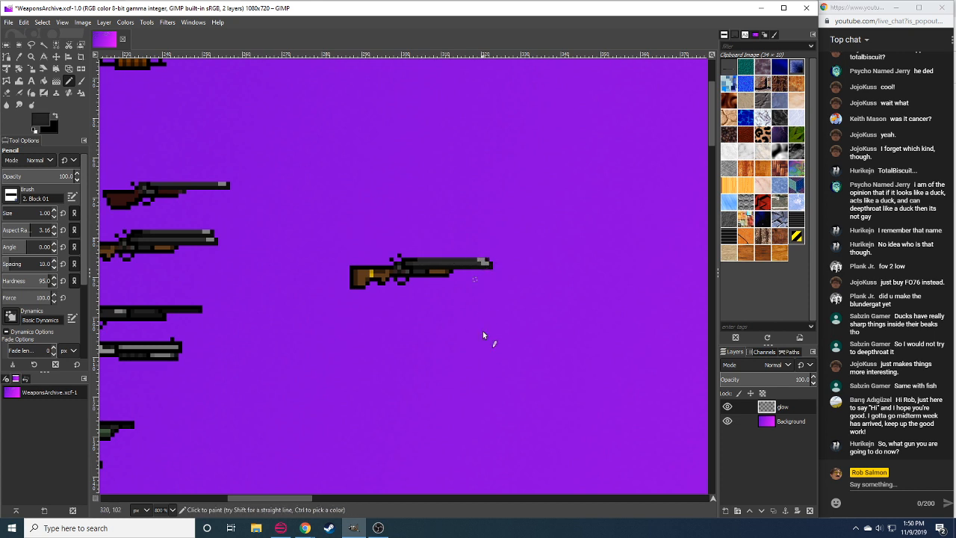
Cut the edited shotgun copy out of the empty space in the sniper column.
{"action": "scroll", "coordinate": [385, 351], "scroll_direction": "down", "scroll_amount": 2}
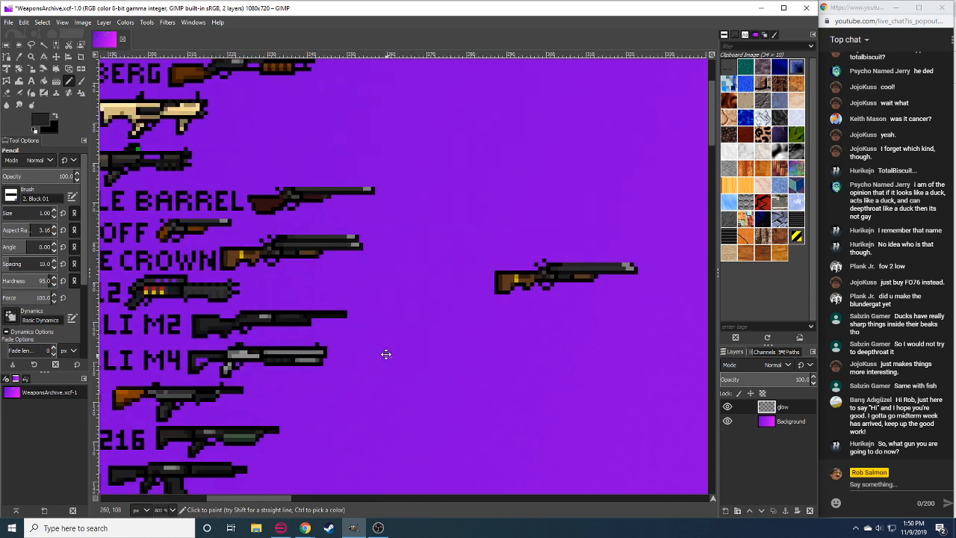
{"action": "scroll", "coordinate": [322, 312], "scroll_direction": "up", "scroll_amount": 2}
{"action": "key", "text": "r"}
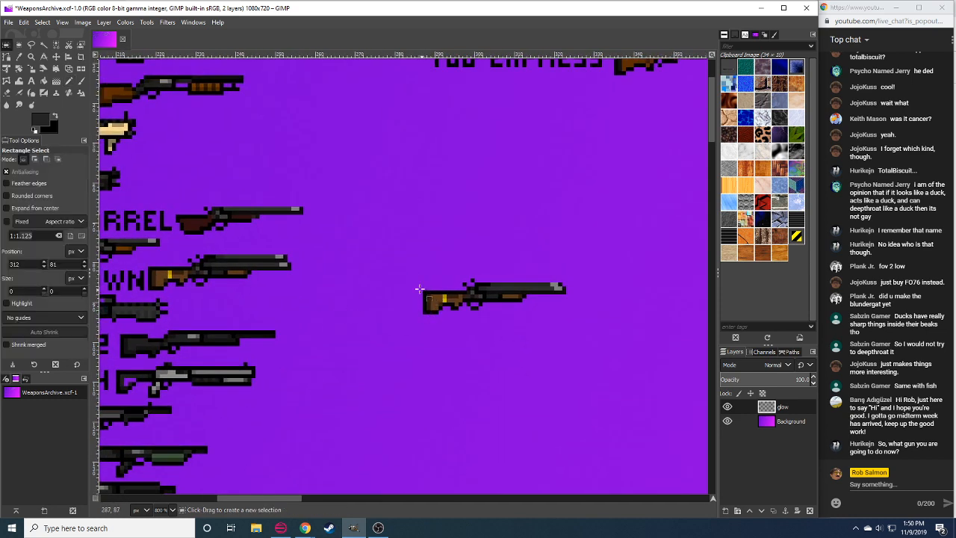
{"action": "left_click_drag", "start_coordinate": [397, 264], "coordinate": [592, 345]}
{"action": "key", "text": "ctrl+x"}
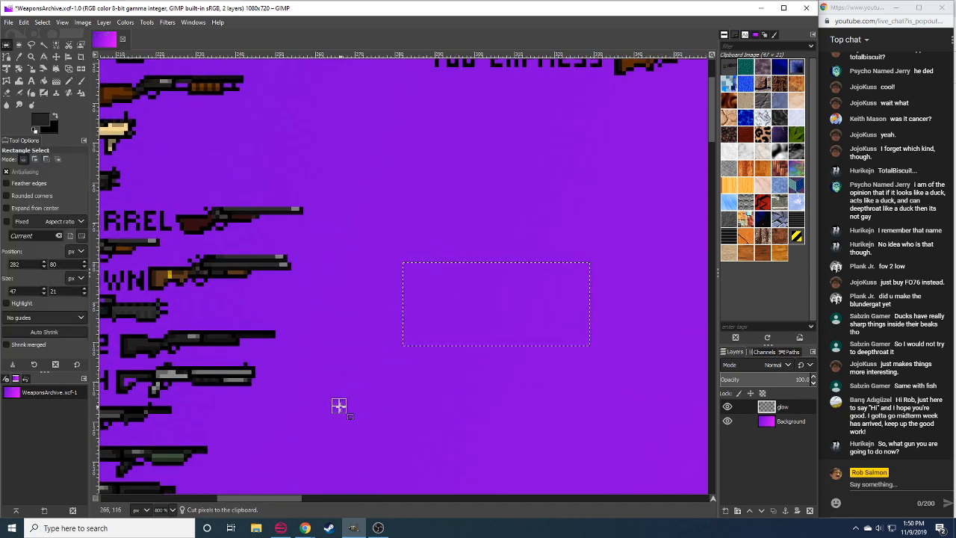
Review the SNIPERS column, then switch to Chrome and check the snipers list in the HB Stand Alone Weps document.
{"action": "scroll", "coordinate": [244, 364], "scroll_direction": "down", "scroll_amount": 5}
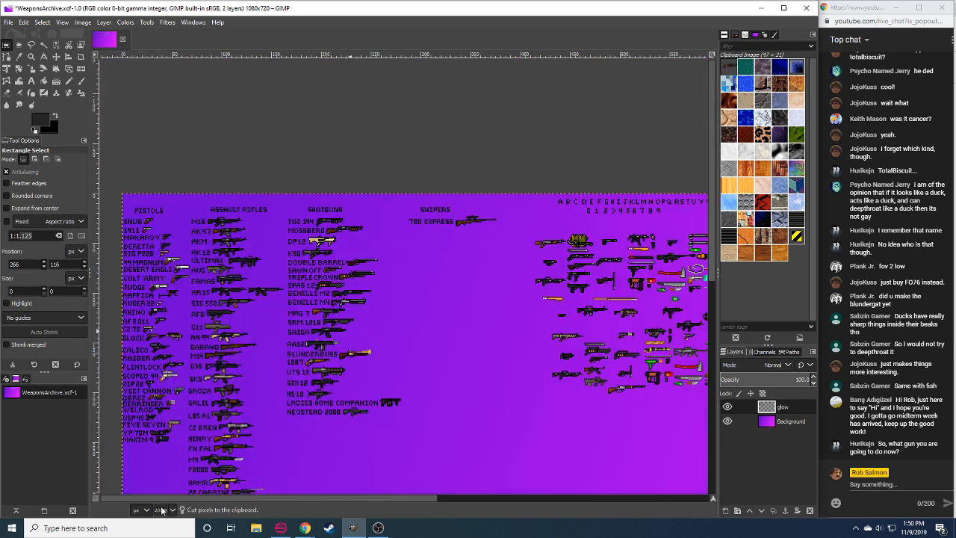
{"action": "scroll", "coordinate": [244, 364], "scroll_direction": "up", "scroll_amount": 2}
{"action": "left_click_drag", "start_coordinate": [373, 405], "coordinate": [245, 284]}
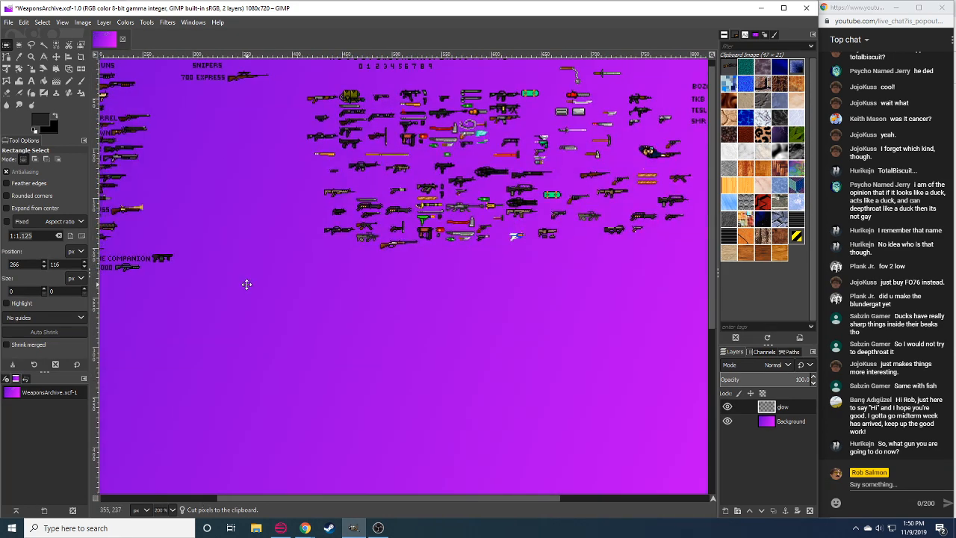
{"action": "left_click_drag", "start_coordinate": [272, 333], "coordinate": [289, 371]}
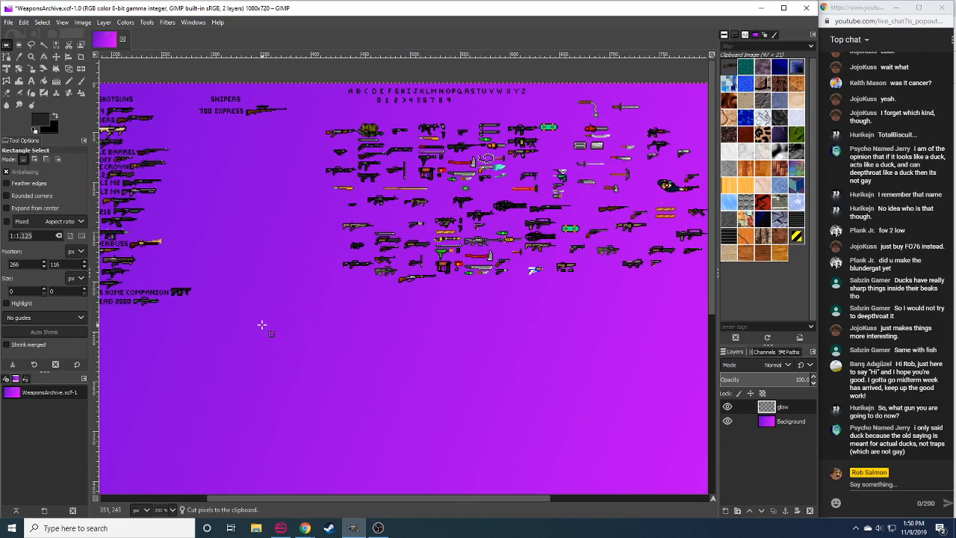
{"action": "left_click_drag", "start_coordinate": [261, 325], "coordinate": [298, 361]}
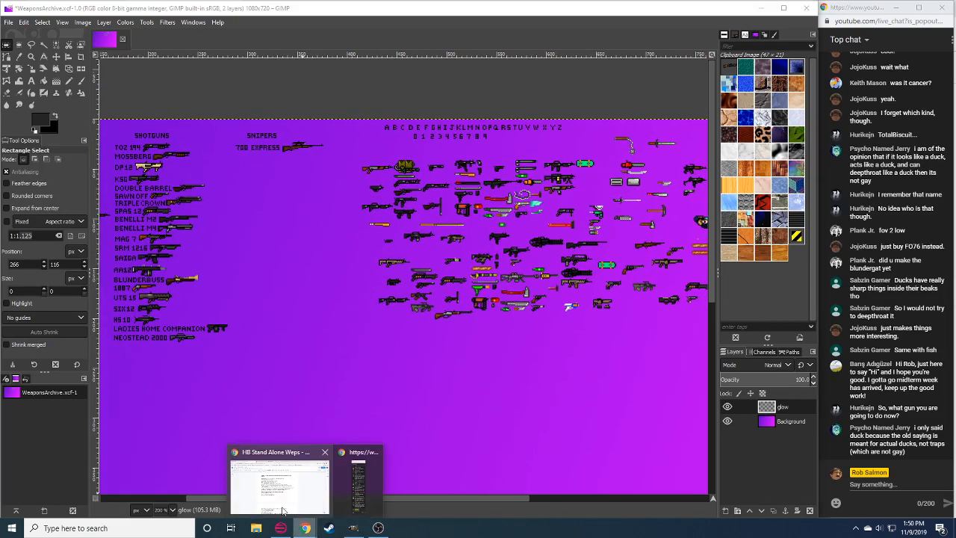
{"action": "left_click", "coordinate": [278, 446]}
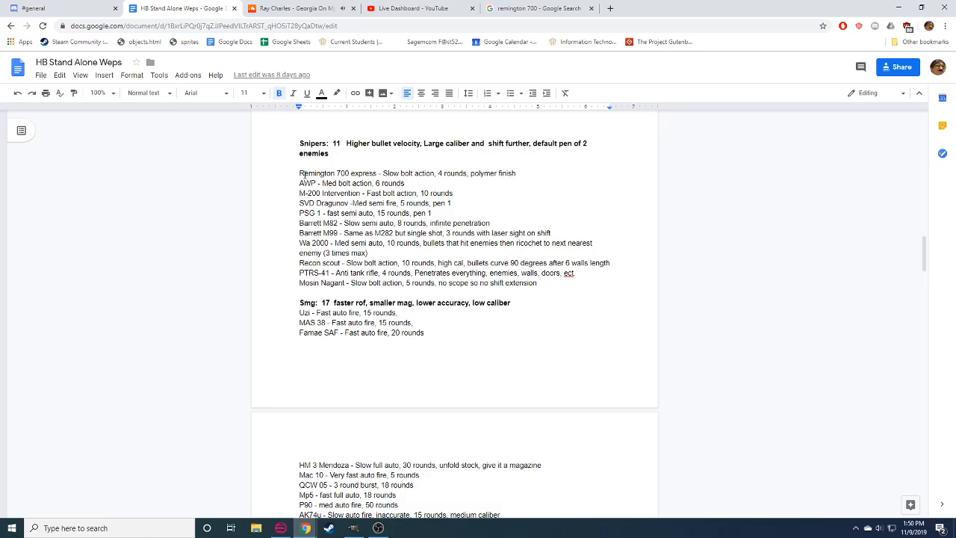
Search Google Images for "awp sniper" in the tab holding the remington 700 results.
{"action": "left_click", "coordinate": [556, 8]}
{"action": "left_click", "coordinate": [463, 27]}
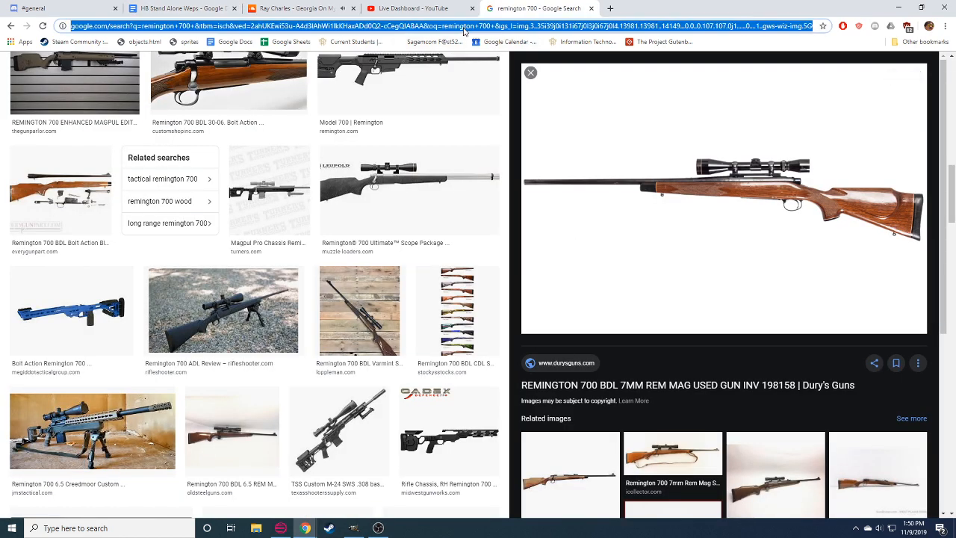
{"action": "type", "text": "awp s"}
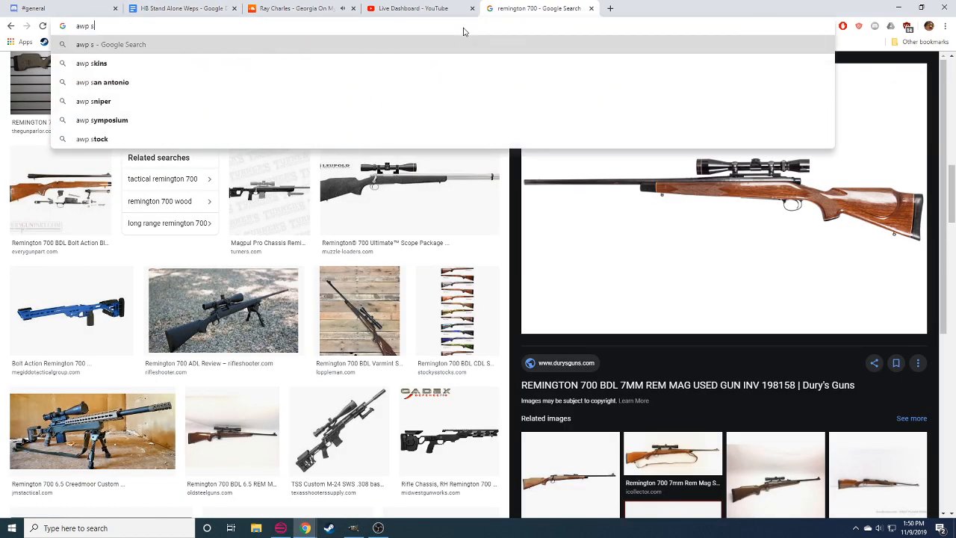
{"action": "left_click", "coordinate": [115, 103]}
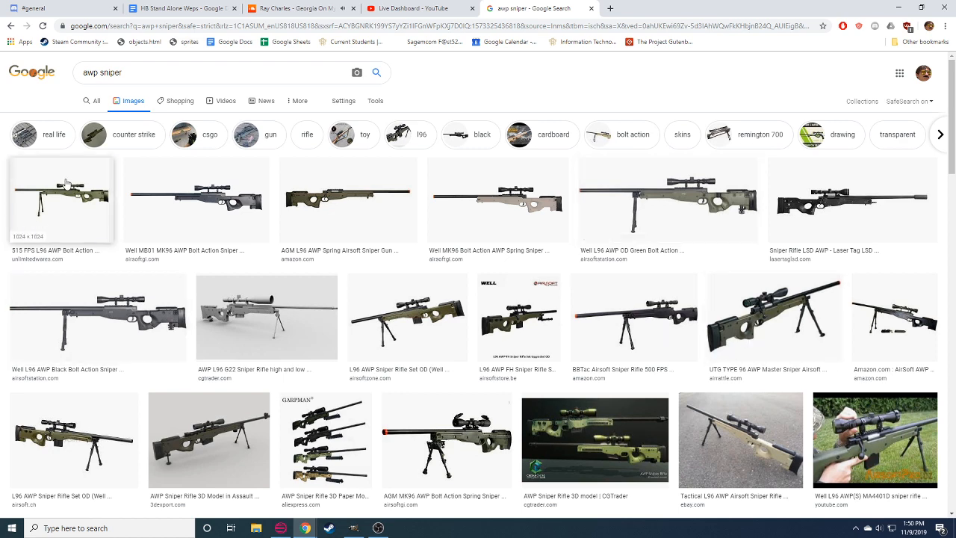
Preview the first L96 AWP bolt action result and browse the other AWP images for a reference.
{"action": "left_click", "coordinate": [65, 183]}
{"action": "scroll", "coordinate": [415, 375], "scroll_direction": "down", "scroll_amount": 2}
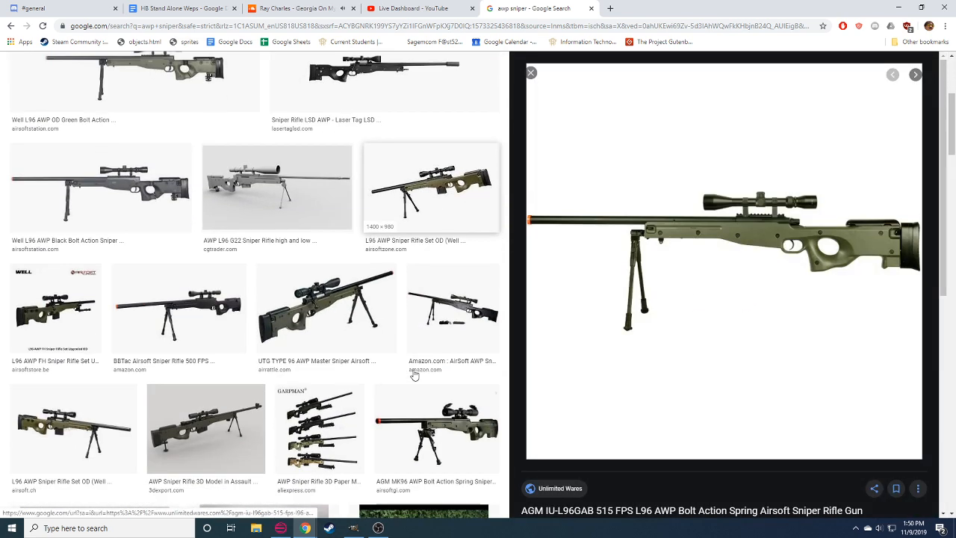
{"action": "scroll", "coordinate": [411, 375], "scroll_direction": "down", "scroll_amount": 2}
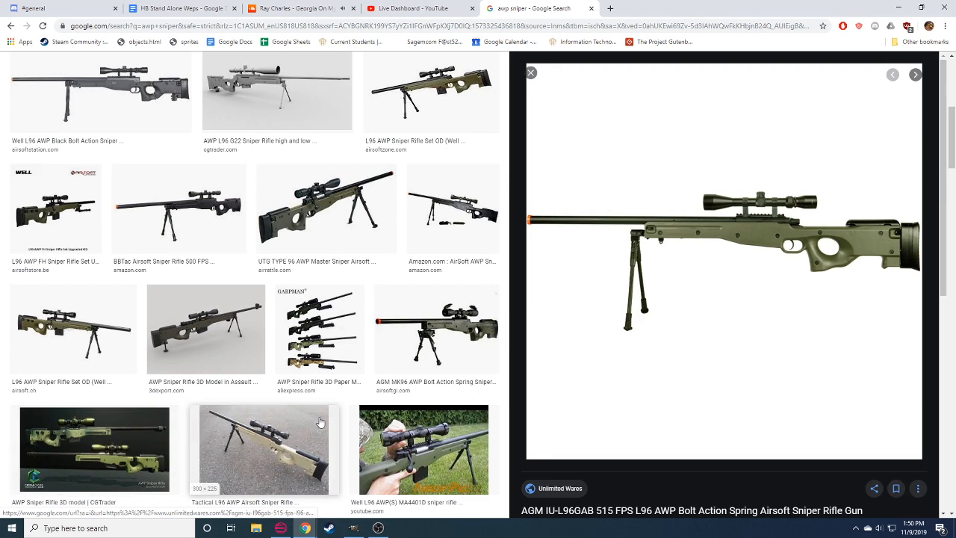
{"action": "scroll", "coordinate": [320, 423], "scroll_direction": "up", "scroll_amount": 5}
Replace "awp" with "artic warf" in the image search query, keeping the word "sniper".
{"action": "double_click", "coordinate": [89, 72]}
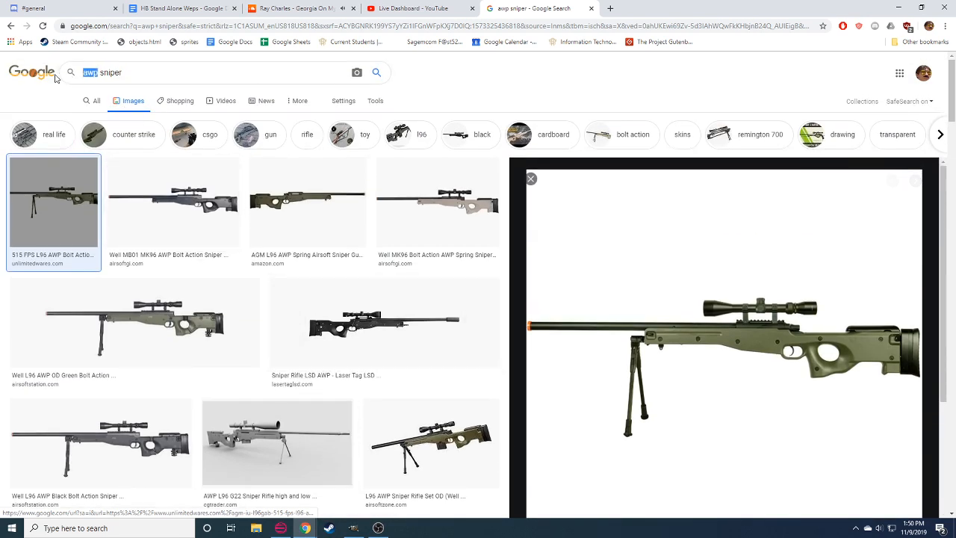
{"action": "type", "text": "artic w"}
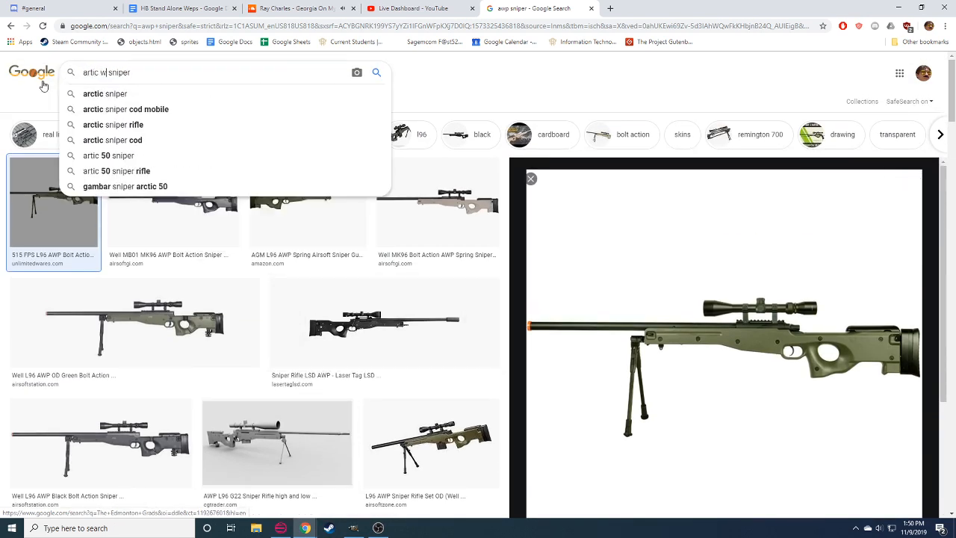
{"action": "type", "text": "a"}
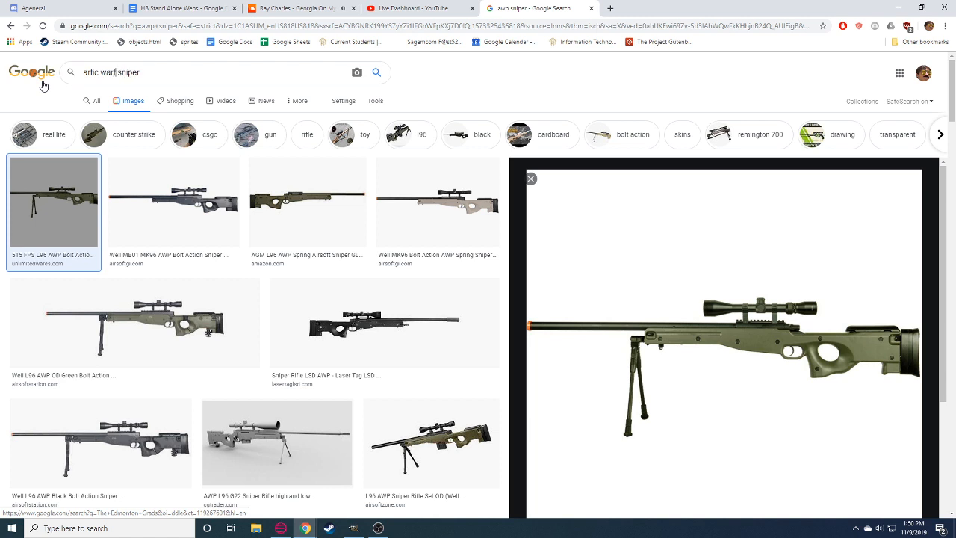
Search Google Images for "arctic warfare sniper rifle" and browse the results for a clean side-view reference.
{"action": "type", "text": "rfare"}
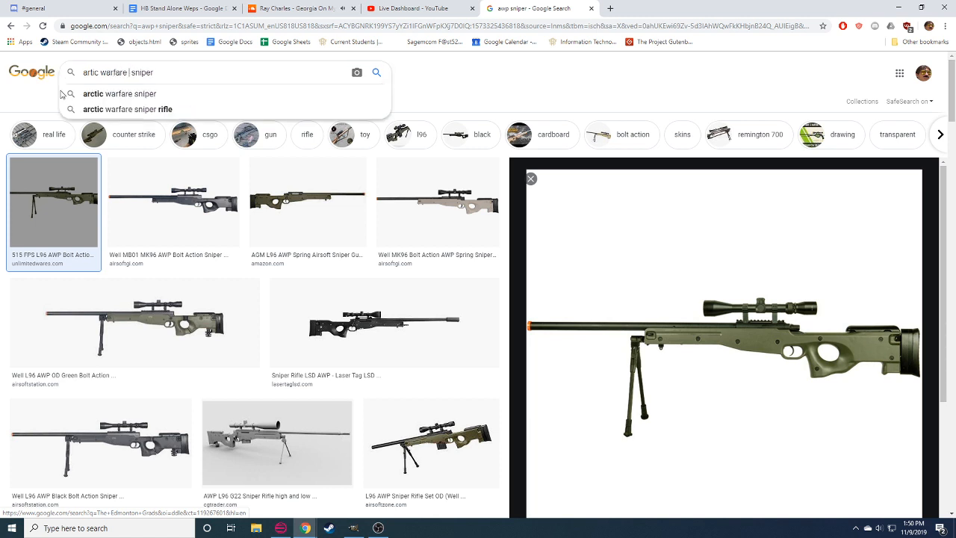
{"action": "left_click", "coordinate": [112, 110]}
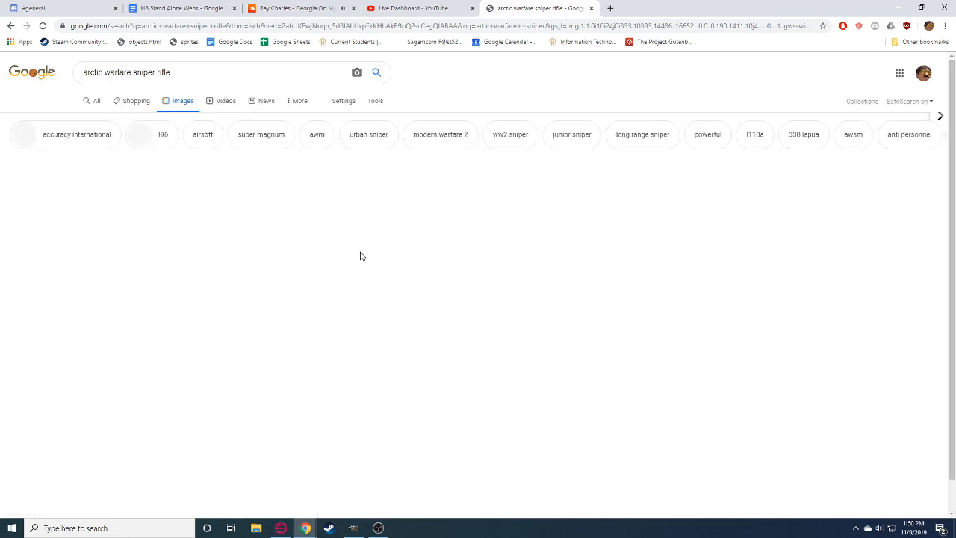
{"action": "scroll", "coordinate": [364, 365], "scroll_direction": "down", "scroll_amount": 3}
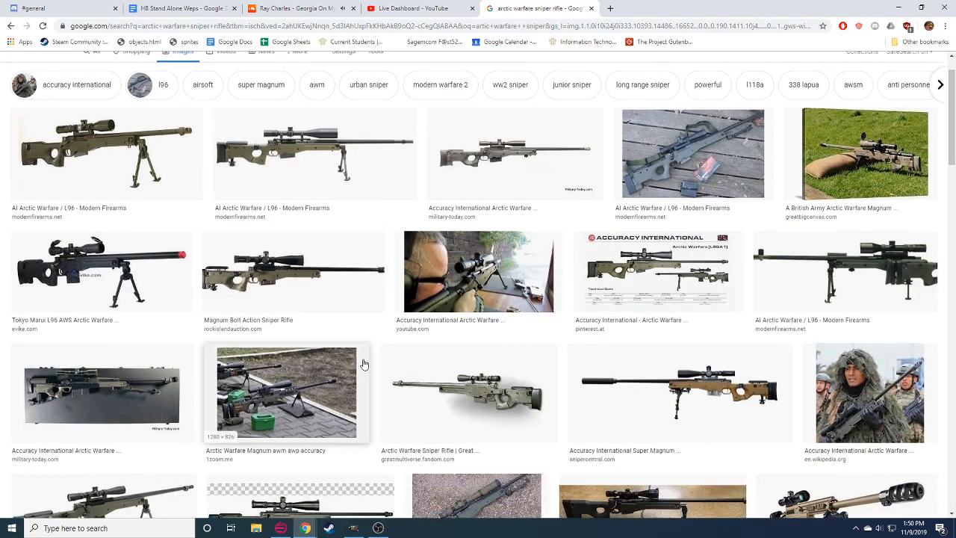
{"action": "scroll", "coordinate": [364, 364], "scroll_direction": "down", "scroll_amount": 3}
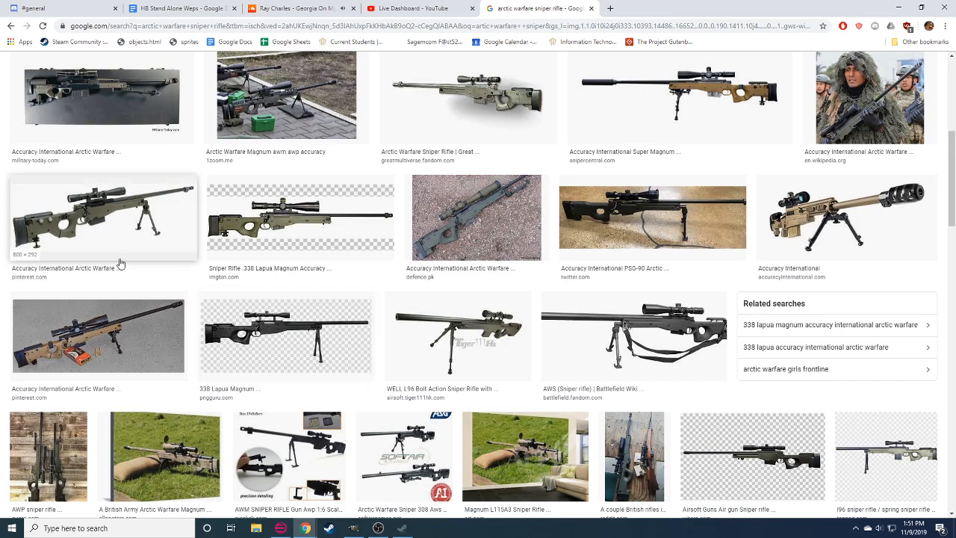
{"action": "scroll", "coordinate": [121, 262], "scroll_direction": "up", "scroll_amount": 4}
{"action": "scroll", "coordinate": [127, 277], "scroll_direction": "down", "scroll_amount": 4}
{"action": "scroll", "coordinate": [128, 283], "scroll_direction": "down", "scroll_amount": 10}
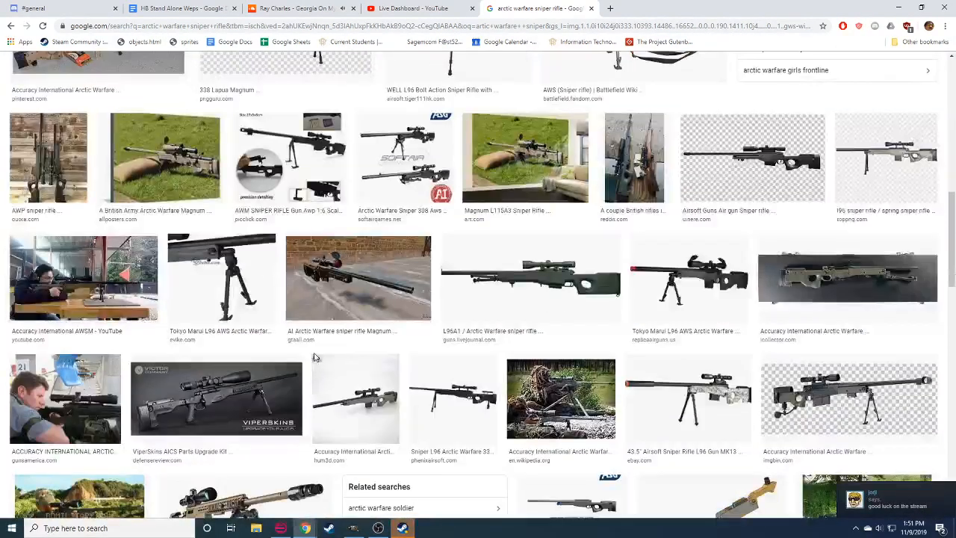
{"action": "scroll", "coordinate": [334, 357], "scroll_direction": "down", "scroll_amount": 6}
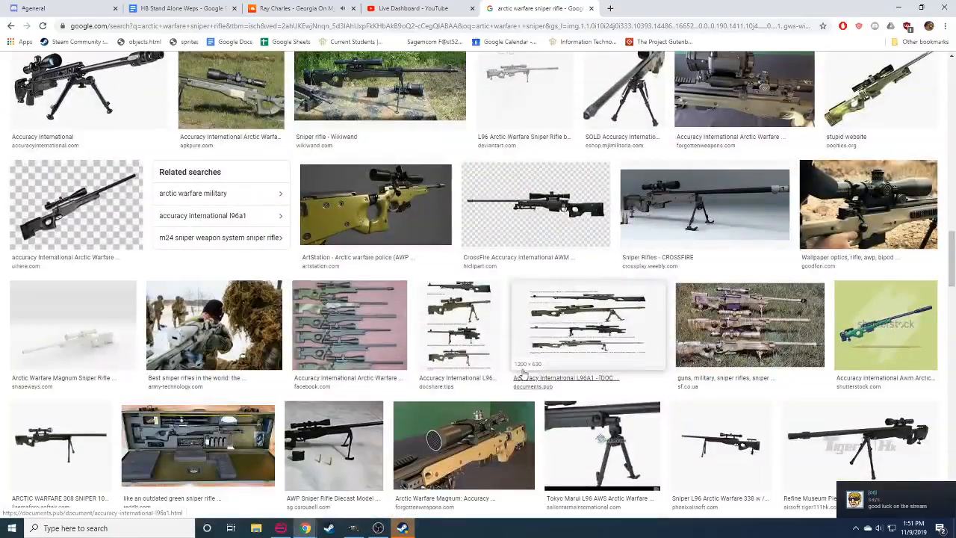
{"action": "scroll", "coordinate": [515, 388], "scroll_direction": "down", "scroll_amount": 10}
{"action": "scroll", "coordinate": [493, 410], "scroll_direction": "up", "scroll_amount": 3}
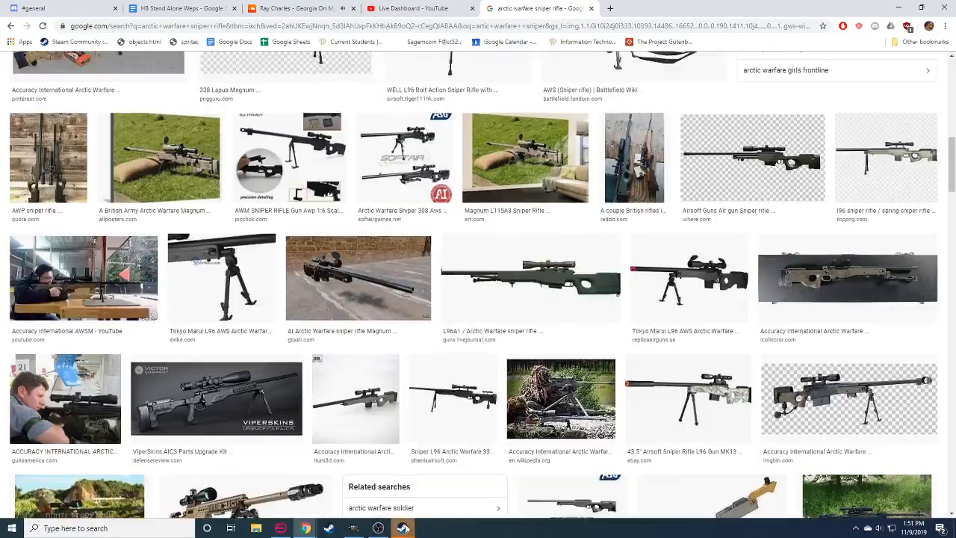
{"action": "scroll", "coordinate": [343, 217], "scroll_direction": "up", "scroll_amount": 15}
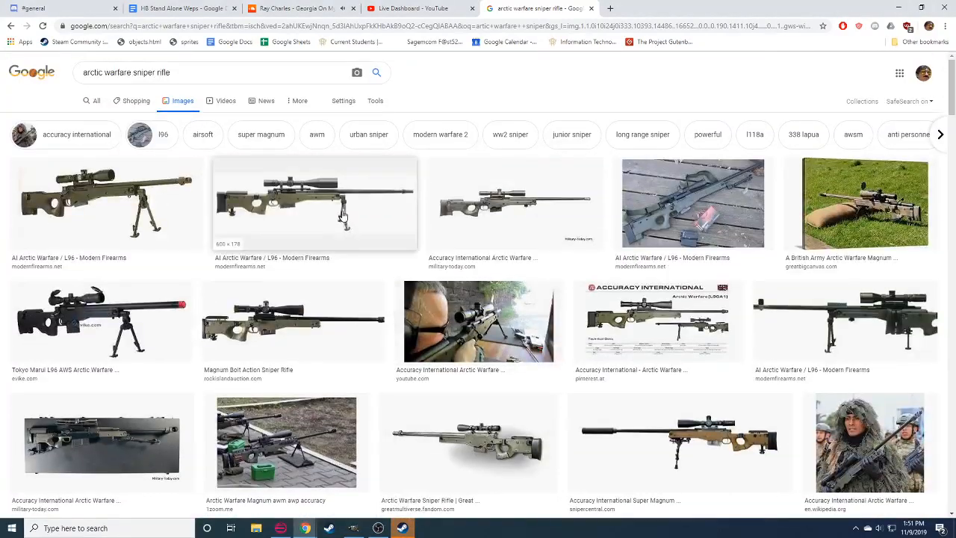
Preview the side-view "AI Arctic Warfare / L96 - Modern Firearms" result with the bipod extended and copy its image.
{"action": "left_click", "coordinate": [342, 216]}
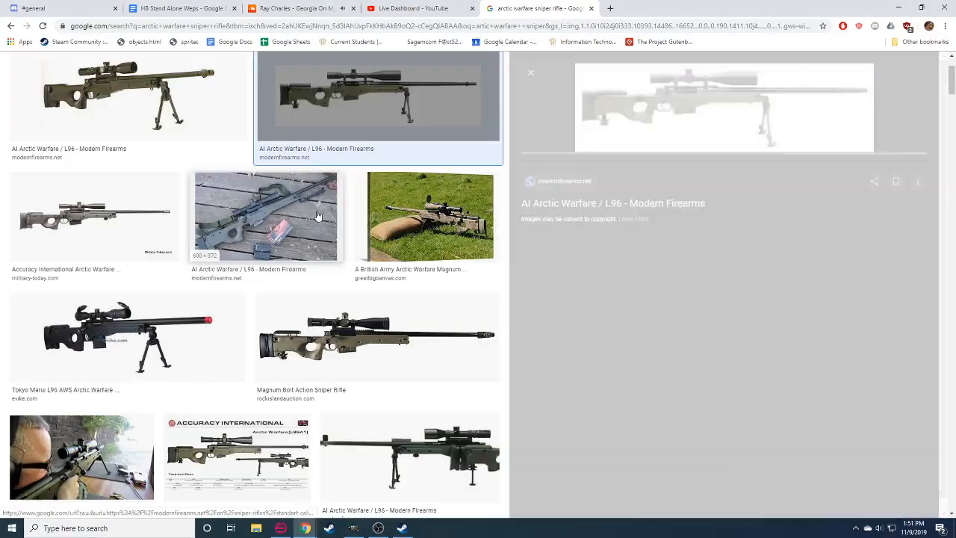
{"action": "right_click", "coordinate": [696, 97]}
{"action": "left_click", "coordinate": [742, 207]}
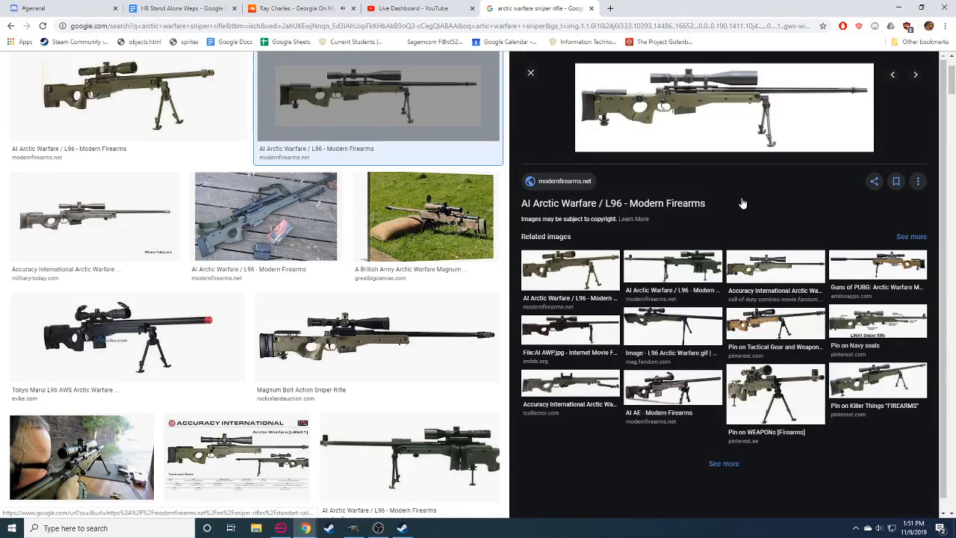
Switch to WeaponsArchive in GIMP, paste the copied rifle photo and move it below the weapon sprites.
{"action": "left_click", "coordinate": [353, 528]}
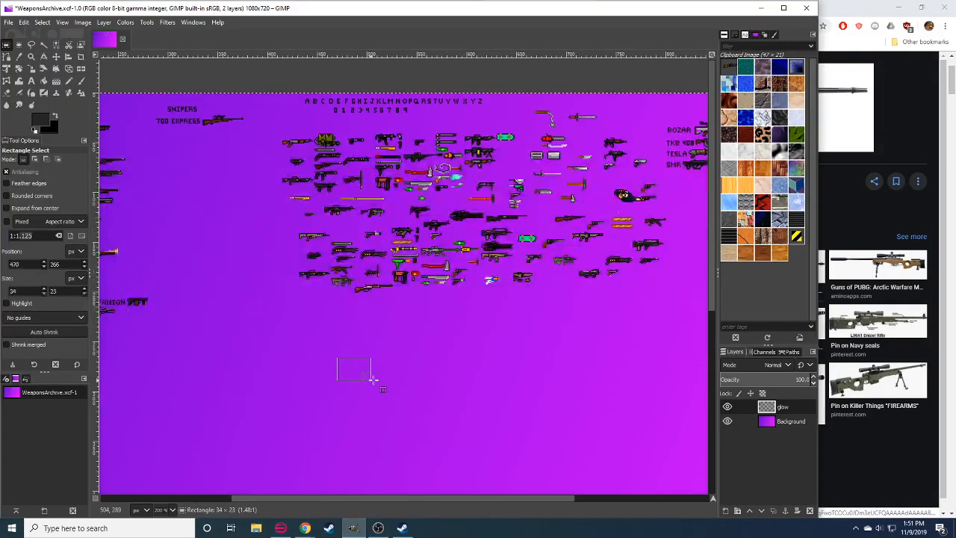
{"action": "key", "text": "ctrl+v"}
{"action": "scroll", "coordinate": [170, 508], "scroll_direction": "down", "scroll_amount": 1}
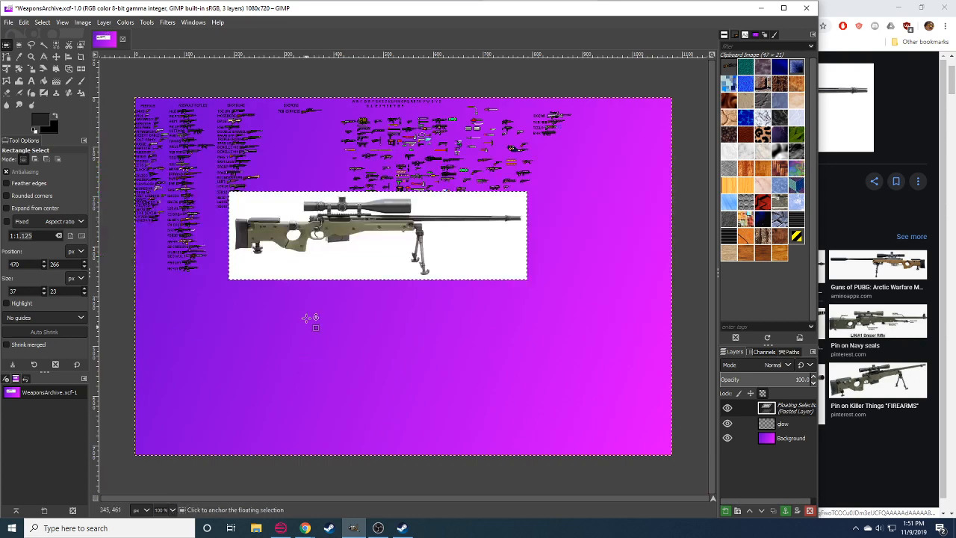
{"action": "left_click_drag", "start_coordinate": [380, 245], "coordinate": [461, 290]}
Scale the pasted rifle photo down proportionally to a small pixelated reference in the empty area below the sprites, and anchor it.
{"action": "key", "text": "shift+s"}
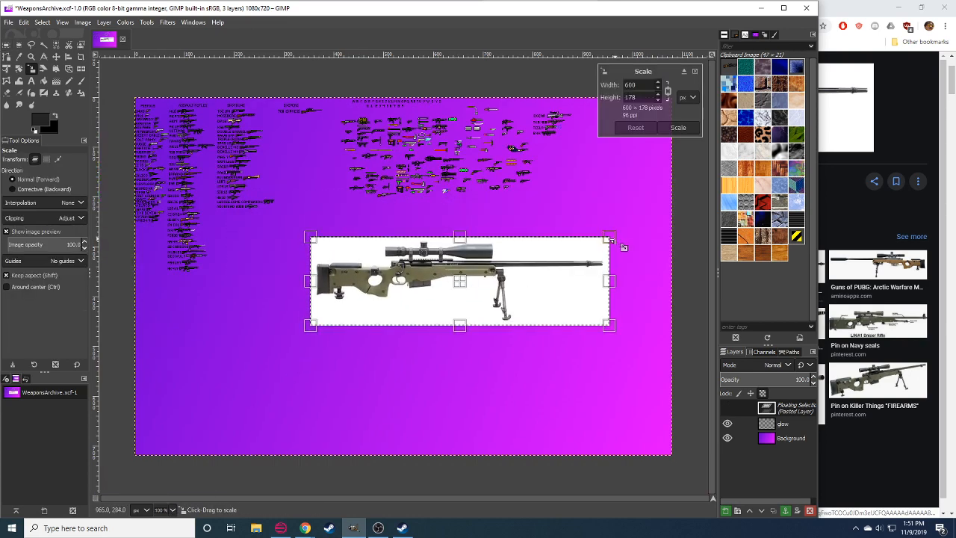
{"action": "left_click_drag", "start_coordinate": [610, 238], "coordinate": [415, 243]}
{"action": "scroll", "coordinate": [157, 511], "scroll_direction": "up", "scroll_amount": 3}
{"action": "left_click_drag", "start_coordinate": [285, 336], "coordinate": [294, 416]}
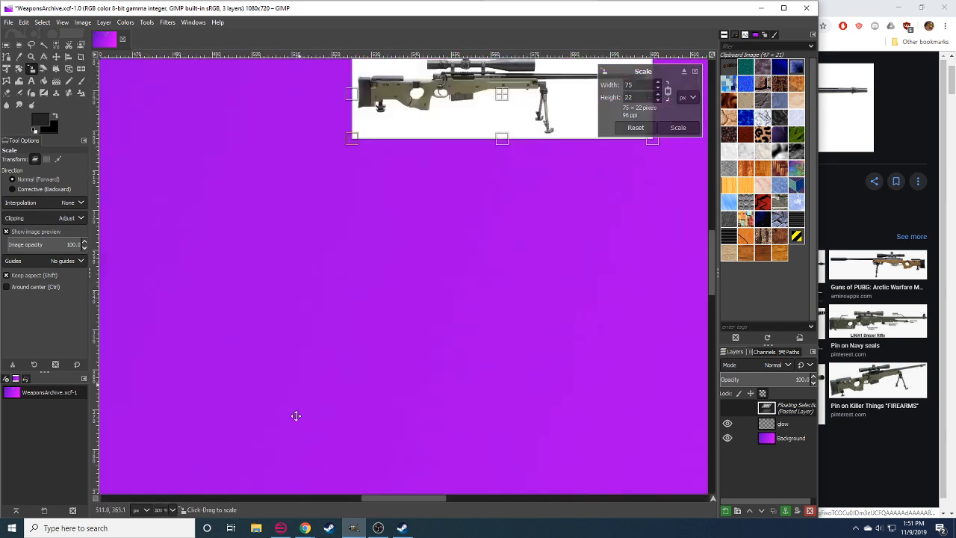
{"action": "left_click_drag", "start_coordinate": [351, 142], "coordinate": [301, 465]}
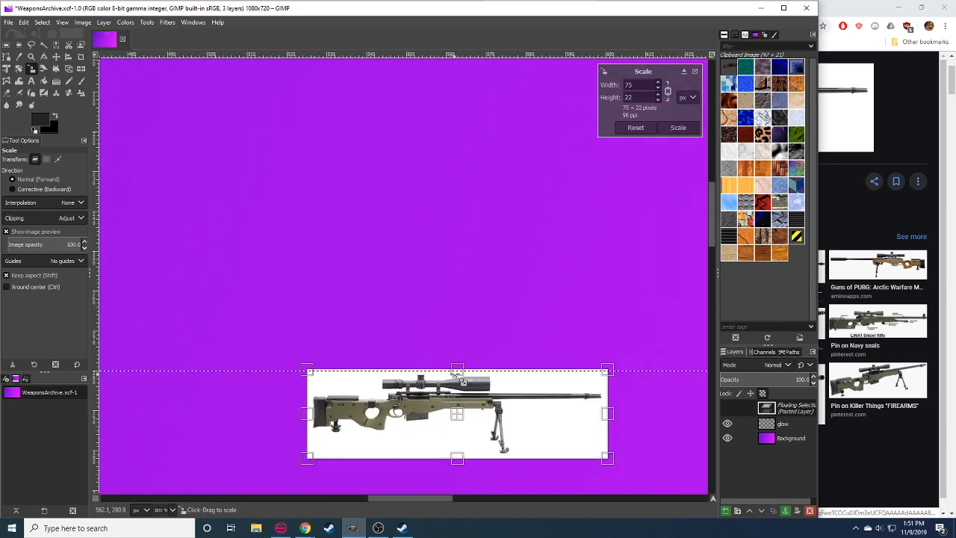
{"action": "left_click_drag", "start_coordinate": [465, 424], "coordinate": [566, 448]}
{"action": "key", "text": "1"}
{"action": "key", "text": "4"}
{"action": "left_click_drag", "start_coordinate": [410, 402], "coordinate": [129, 233]}
{"action": "left_click", "coordinate": [696, 128]}
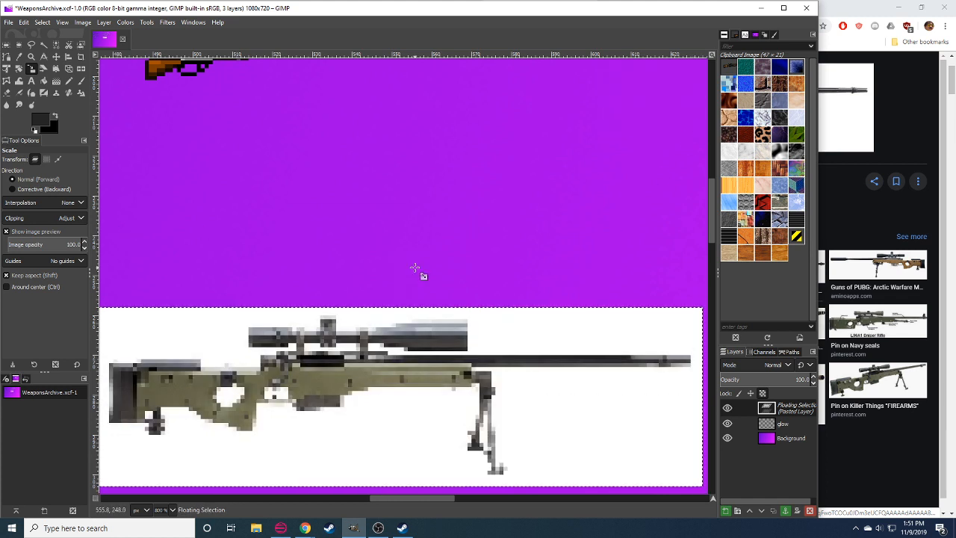
{"action": "key", "text": "r"}
{"action": "left_click", "coordinate": [398, 261]}
Bring up the browser's pop-out YouTube live chat window beside the canvas.
{"action": "left_click", "coordinate": [305, 527]}
{"action": "left_click", "coordinate": [362, 457]}
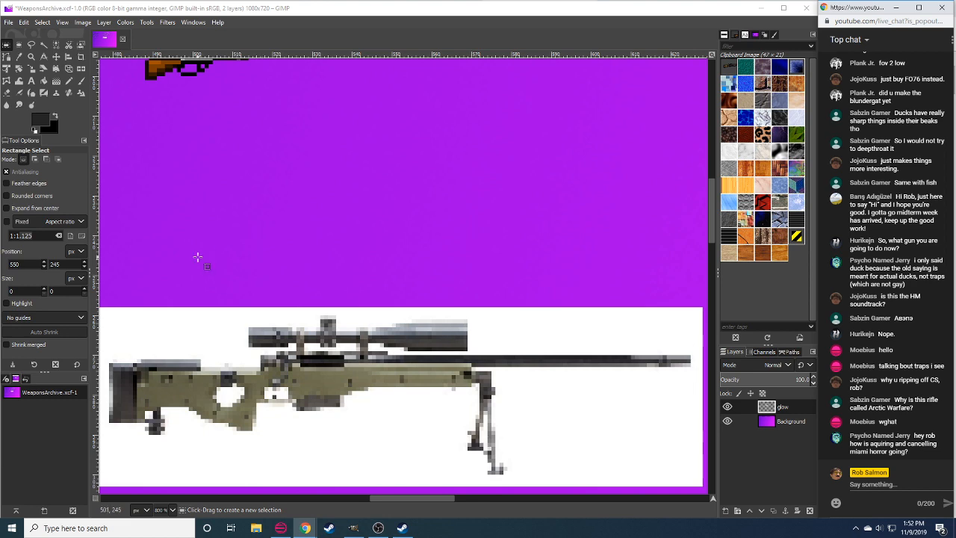
Look through the existing weapon sprites and named lists for one to compare in size with the rifle photo.
{"action": "left_click_drag", "start_coordinate": [197, 257], "coordinate": [442, 341]}
{"action": "mouse_move", "coordinate": [423, 308]}
{"action": "left_mouse_down"}
{"action": "mouse_move", "coordinate": [370, 361]}
{"action": "mouse_move", "coordinate": [345, 336]}
{"action": "mouse_move", "coordinate": [305, 375]}
{"action": "left_mouse_up"}
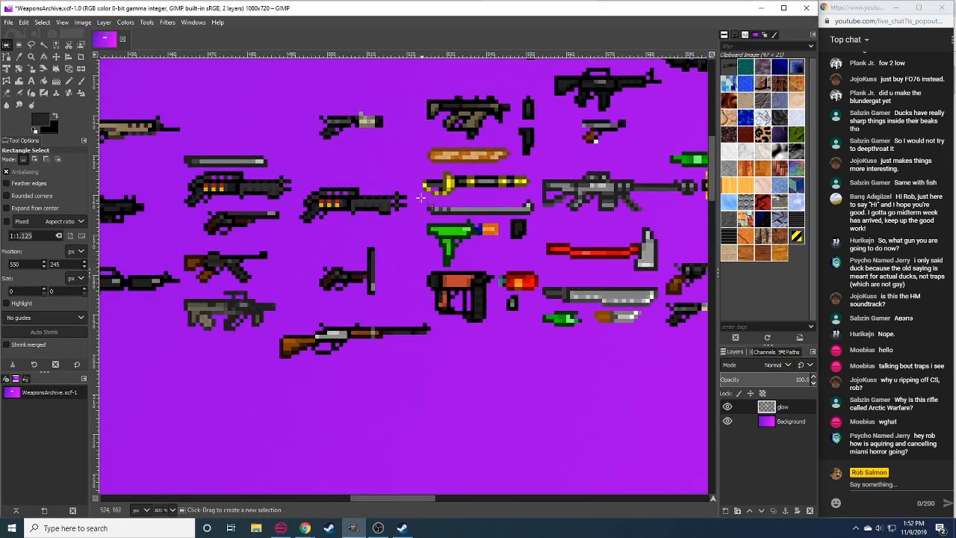
{"action": "left_click_drag", "start_coordinate": [423, 198], "coordinate": [276, 267]}
{"action": "left_click_drag", "start_coordinate": [252, 310], "coordinate": [710, 261]}
{"action": "left_click_drag", "start_coordinate": [436, 273], "coordinate": [676, 337]}
{"action": "left_click_drag", "start_coordinate": [335, 279], "coordinate": [672, 397]}
{"action": "left_click_drag", "start_coordinate": [303, 278], "coordinate": [303, 276]}
{"action": "scroll", "coordinate": [302, 276], "scroll_direction": "down", "scroll_amount": 2}
{"action": "scroll", "coordinate": [417, 274], "scroll_direction": "up", "scroll_amount": 3}
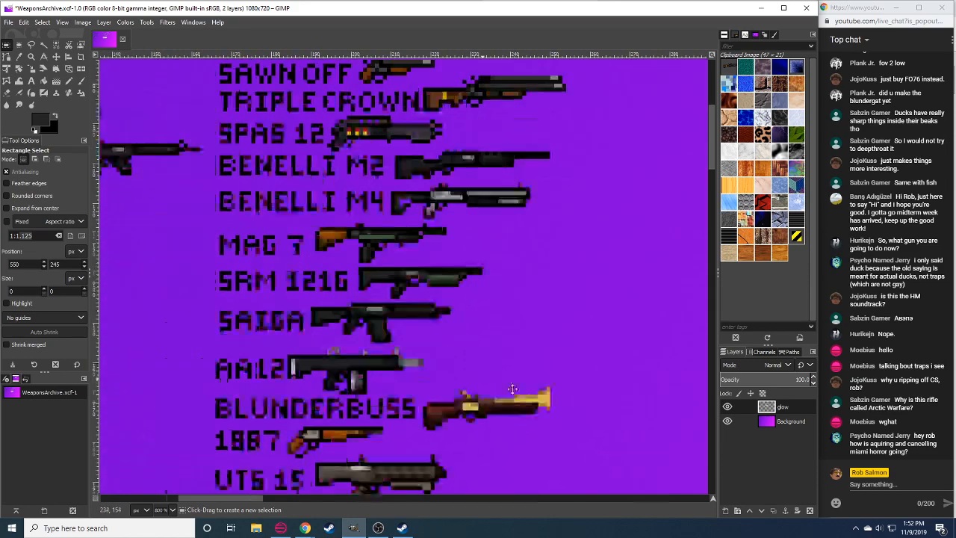
{"action": "scroll", "coordinate": [490, 187], "scroll_direction": "down", "scroll_amount": 3}
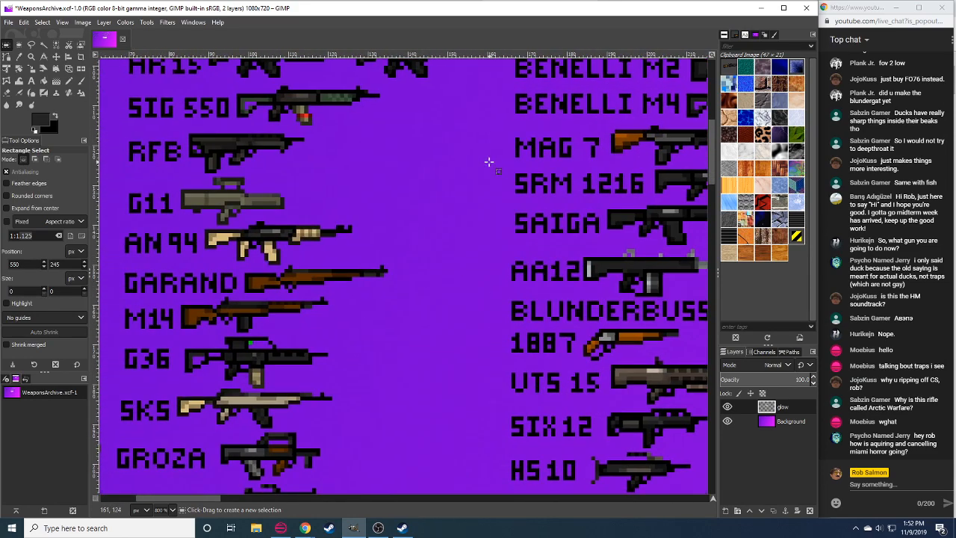
{"action": "scroll", "coordinate": [478, 358], "scroll_direction": "down", "scroll_amount": 8}
{"action": "scroll", "coordinate": [337, 292], "scroll_direction": "right", "scroll_amount": 15}
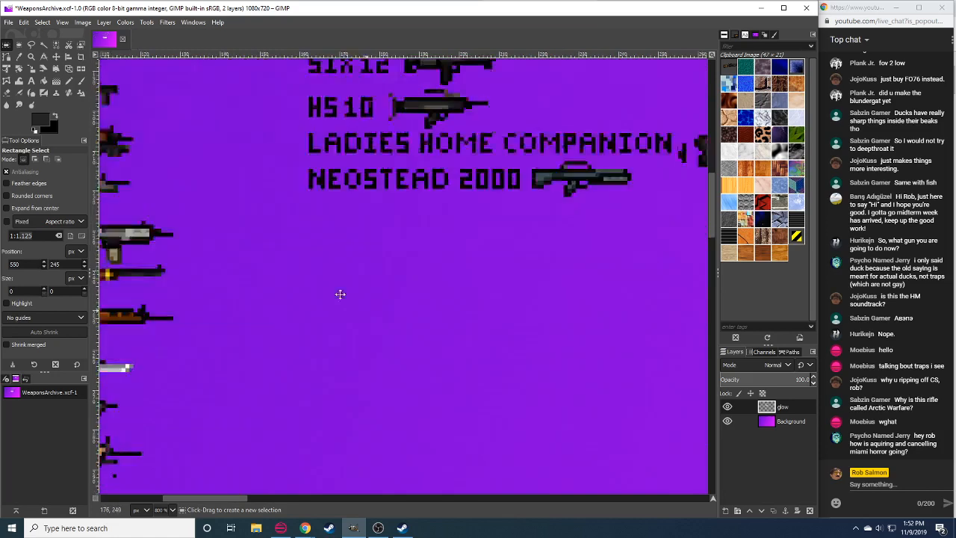
{"action": "scroll", "coordinate": [336, 346], "scroll_direction": "right", "scroll_amount": 8}
{"action": "scroll", "coordinate": [359, 304], "scroll_direction": "up", "scroll_amount": 6}
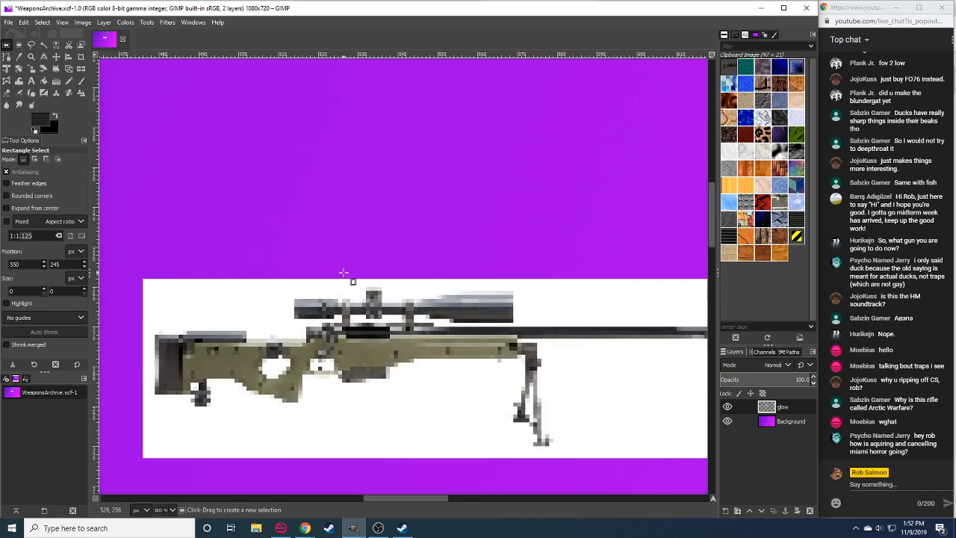
{"action": "left_click_drag", "start_coordinate": [390, 349], "coordinate": [393, 351]}
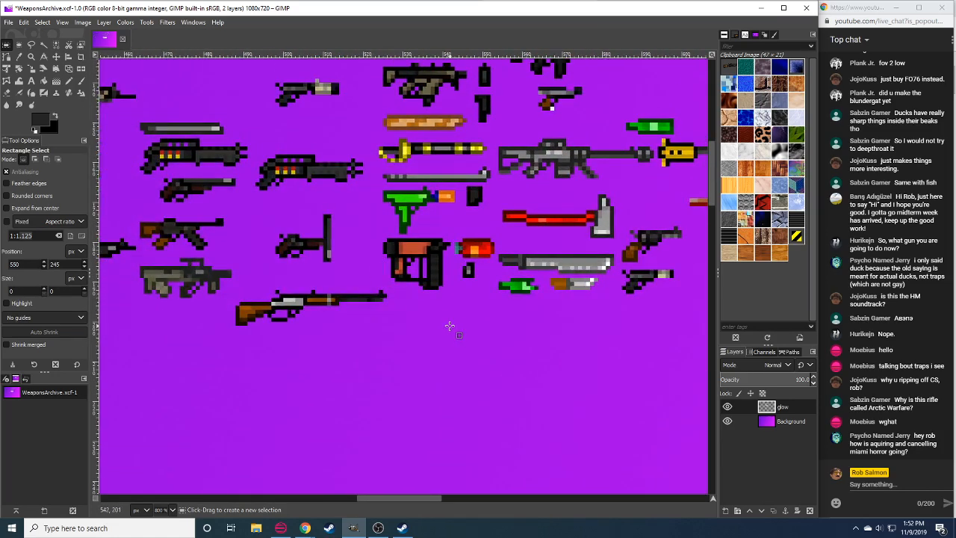
{"action": "scroll", "coordinate": [449, 325], "scroll_direction": "down", "scroll_amount": 2}
{"action": "scroll", "coordinate": [431, 304], "scroll_direction": "up", "scroll_amount": 2}
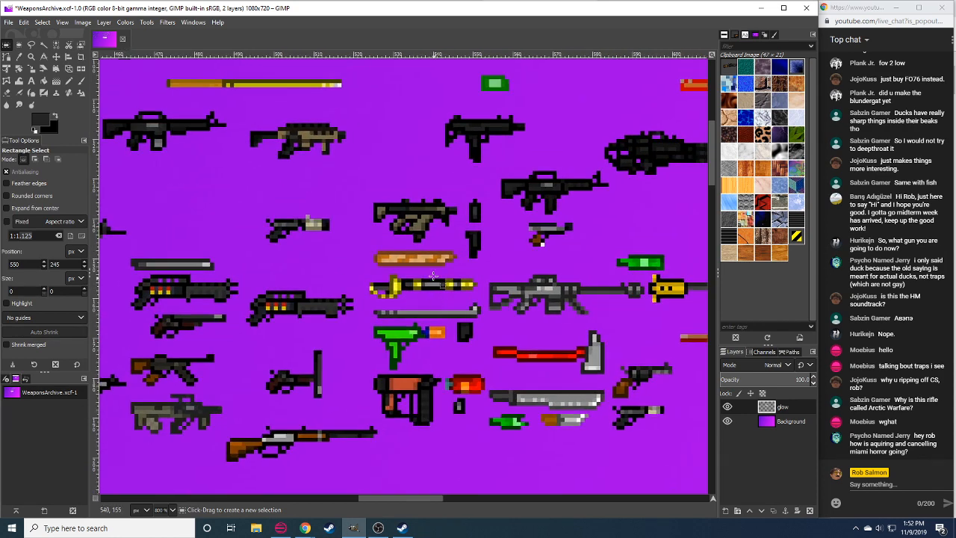
{"action": "left_click_drag", "start_coordinate": [440, 351], "coordinate": [403, 67]}
{"action": "left_click_drag", "start_coordinate": [455, 344], "coordinate": [394, 214]}
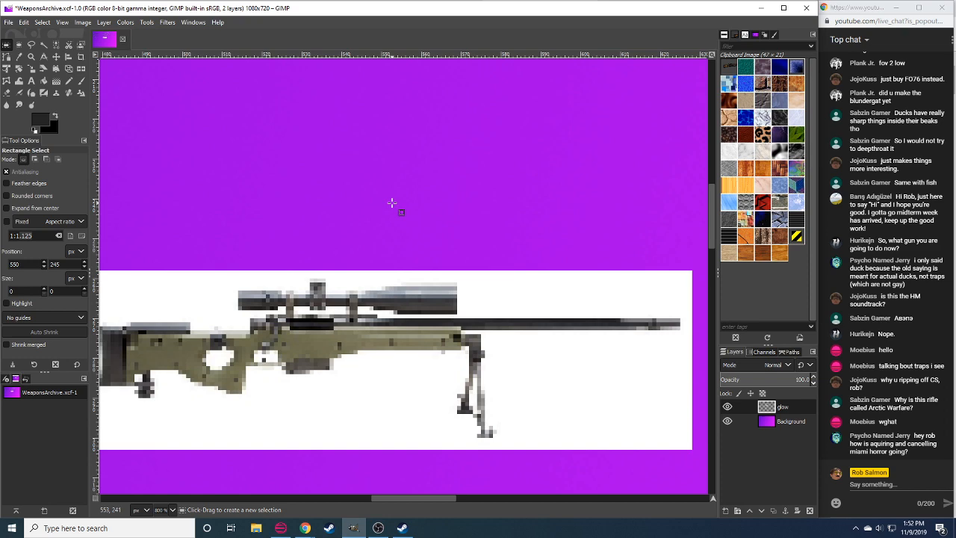
{"action": "scroll", "coordinate": [321, 262], "scroll_direction": "up", "scroll_amount": 2}
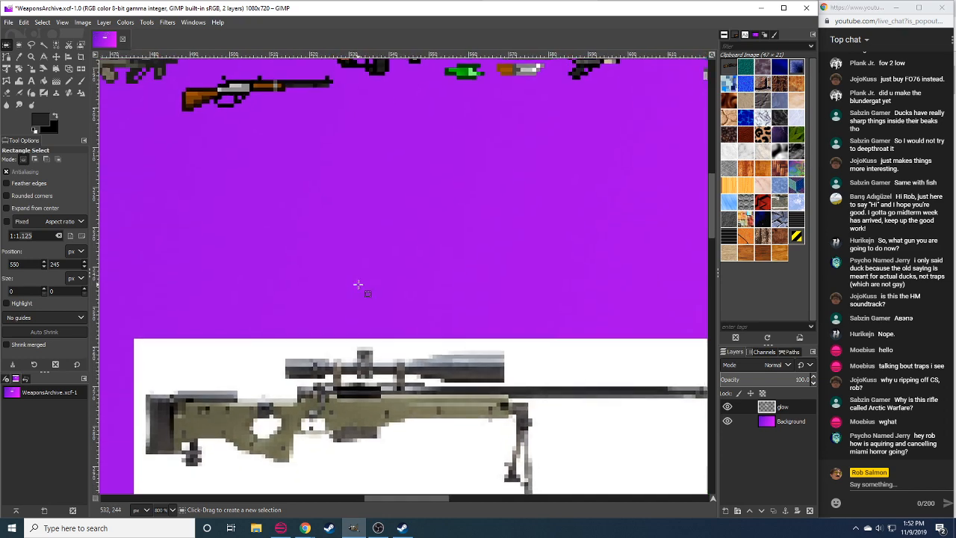
{"action": "scroll", "coordinate": [387, 275], "scroll_direction": "up", "scroll_amount": 4}
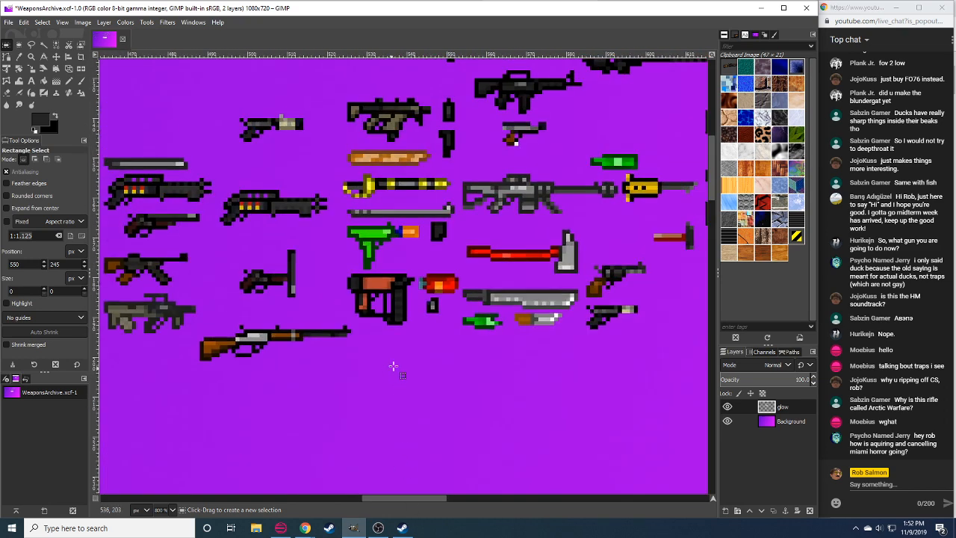
{"action": "scroll", "coordinate": [486, 189], "scroll_direction": "right", "scroll_amount": 1}
{"action": "scroll", "coordinate": [485, 188], "scroll_direction": "up", "scroll_amount": 1}
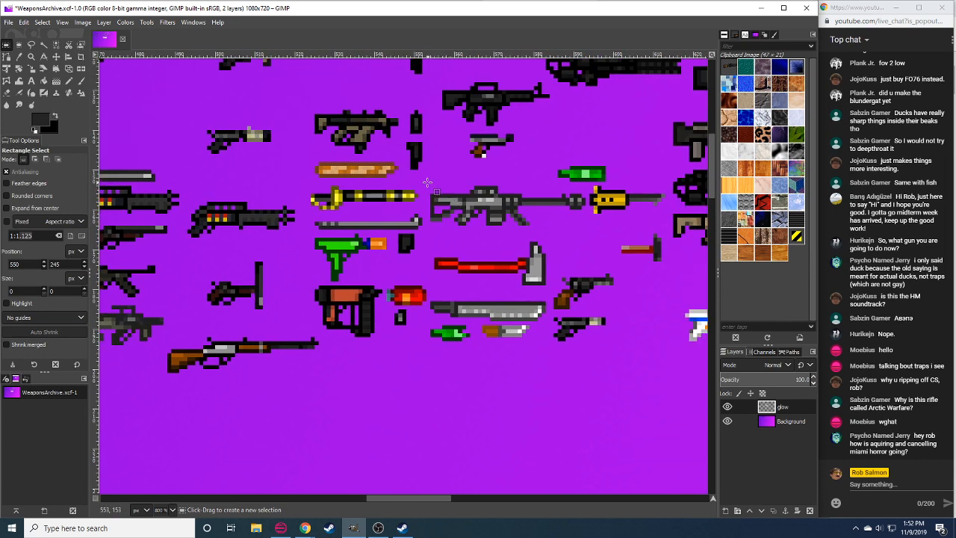
Paste a copy of the grey scoped rifle sprite above the rifle photo as a size comparison, and cut it away.
{"action": "left_click_drag", "start_coordinate": [429, 188], "coordinate": [585, 233]}
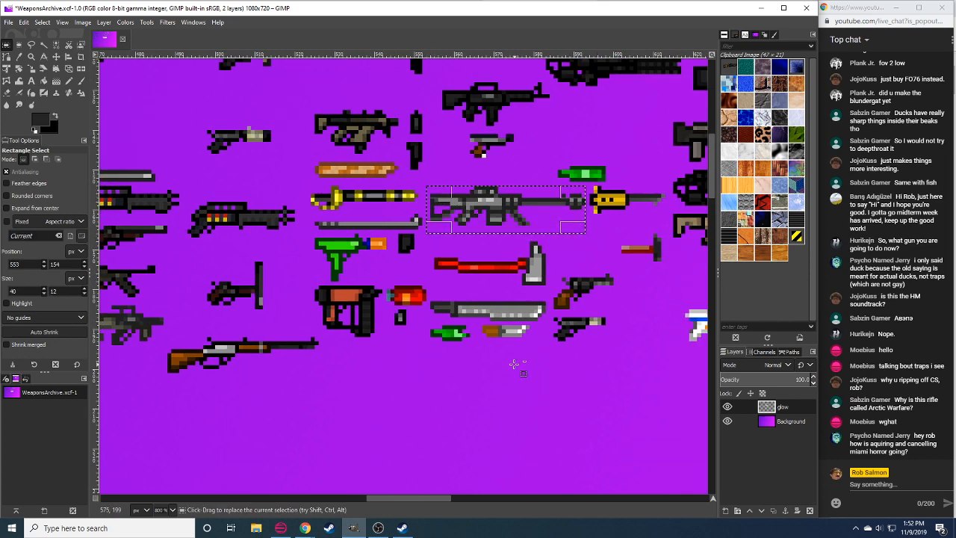
{"action": "key", "text": "ctrl+c"}
{"action": "left_click", "coordinate": [489, 371]}
{"action": "scroll", "coordinate": [456, 196], "scroll_direction": "down", "scroll_amount": 5}
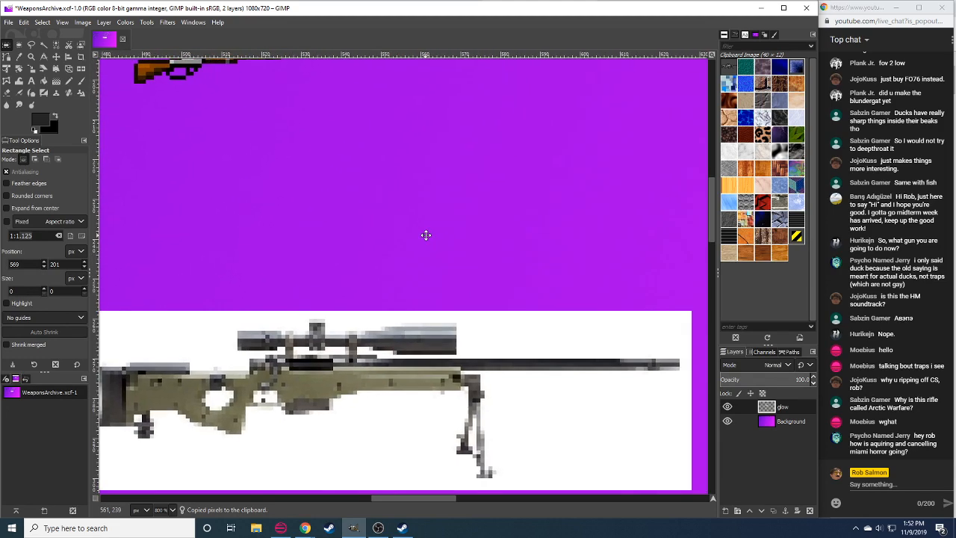
{"action": "key", "text": "ctrl+v"}
{"action": "left_click_drag", "start_coordinate": [392, 279], "coordinate": [333, 231]}
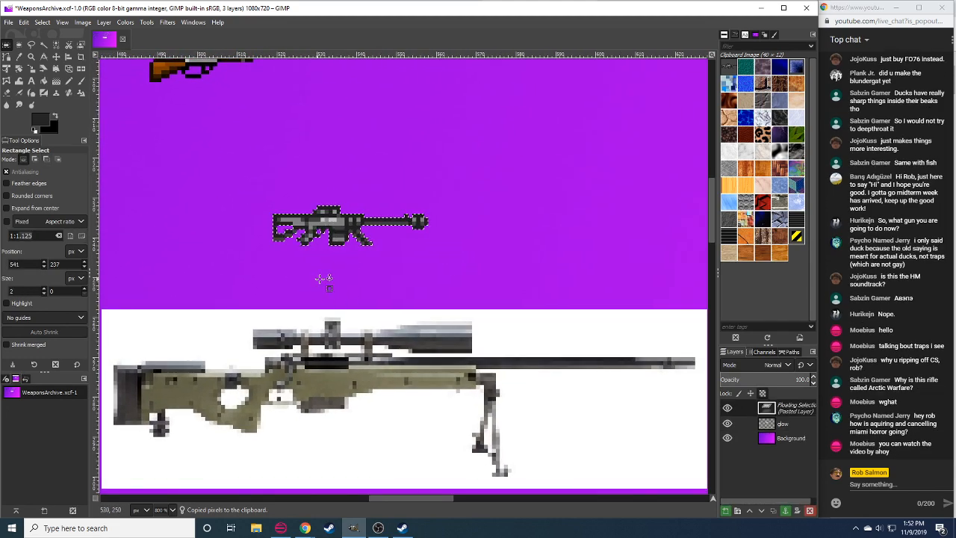
{"action": "key", "text": "ctrl+x"}
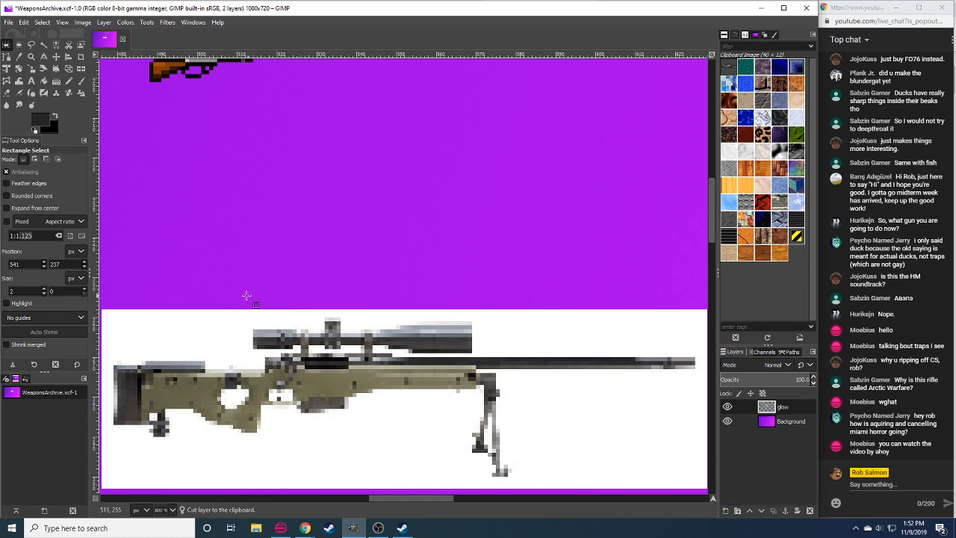
Copy the 700 Express sprite from the Snipers list, paste it above the rifle photo and anchor it.
{"action": "left_click_drag", "start_coordinate": [247, 295], "coordinate": [741, 385]}
{"action": "left_click_drag", "start_coordinate": [213, 107], "coordinate": [399, 503]}
{"action": "left_click_drag", "start_coordinate": [632, 152], "coordinate": [389, 334]}
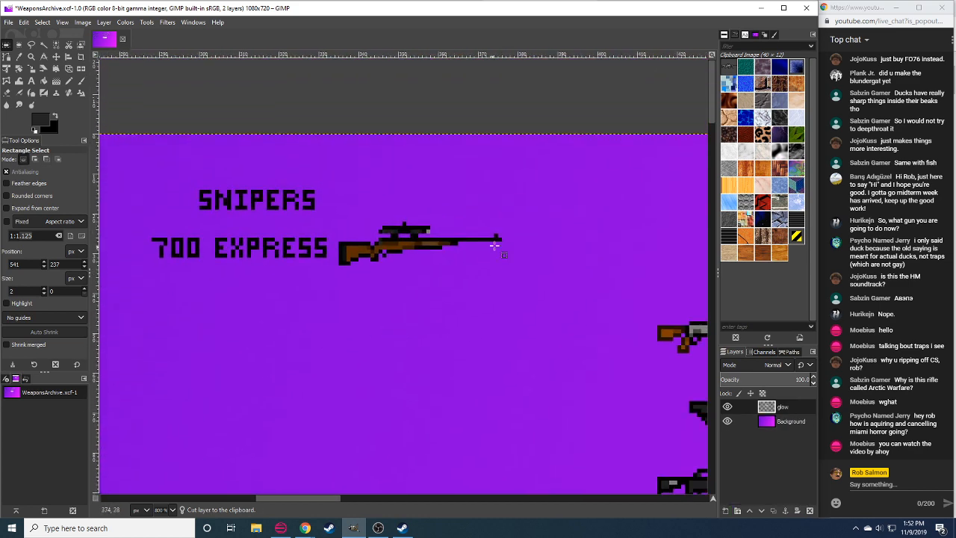
{"action": "left_click_drag", "start_coordinate": [541, 214], "coordinate": [335, 302]}
{"action": "key", "text": "ctrl+c"}
{"action": "left_click", "coordinate": [416, 407]}
{"action": "left_click_drag", "start_coordinate": [431, 434], "coordinate": [379, 25]}
{"action": "left_click_drag", "start_coordinate": [439, 198], "coordinate": [210, 310]}
{"action": "left_click_drag", "start_coordinate": [265, 235], "coordinate": [373, 246]}
{"action": "key", "text": "ctrl+v"}
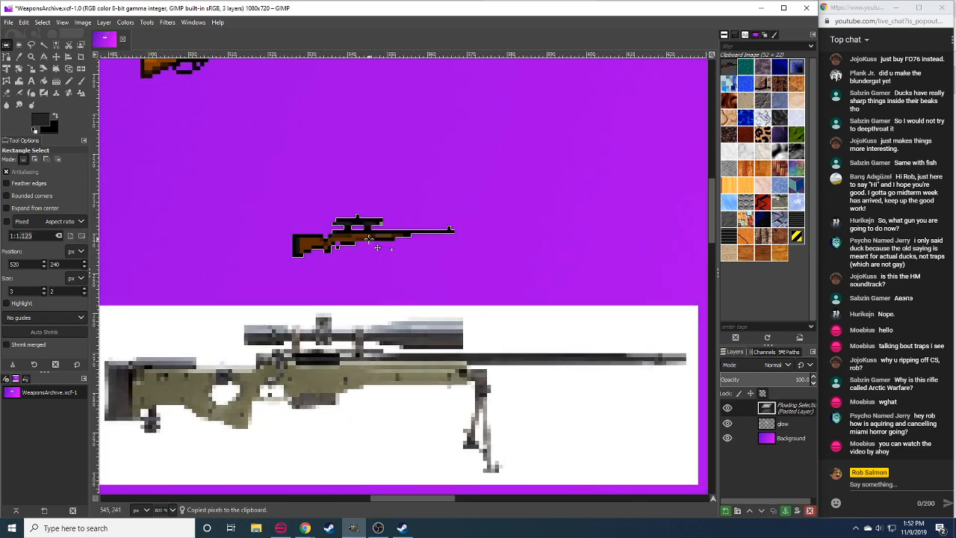
{"action": "left_click", "coordinate": [408, 278]}
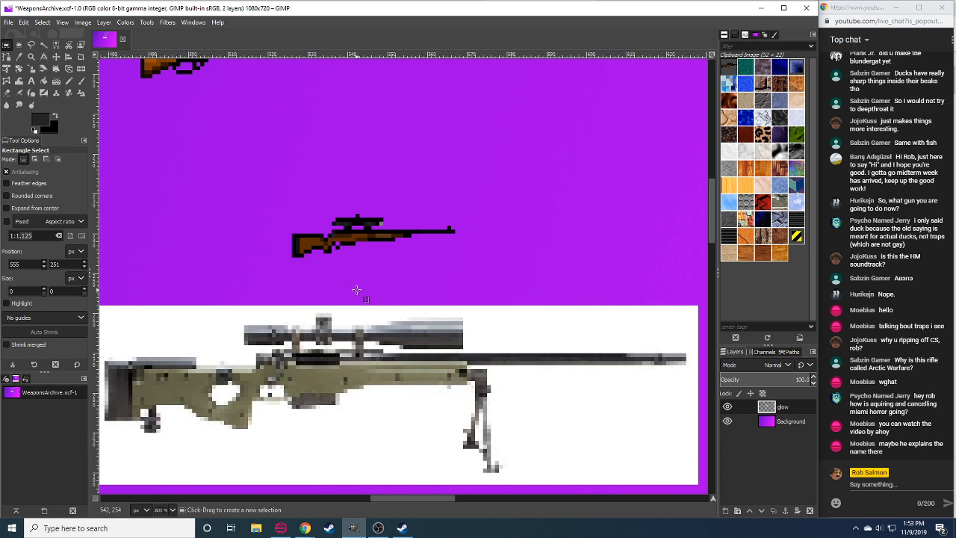
Copy the 7 × 4 px front end of the rifle sprite's scope and paste it slightly forward, anchored, to lengthen the scope.
{"action": "left_click_drag", "start_coordinate": [357, 203], "coordinate": [399, 229]}
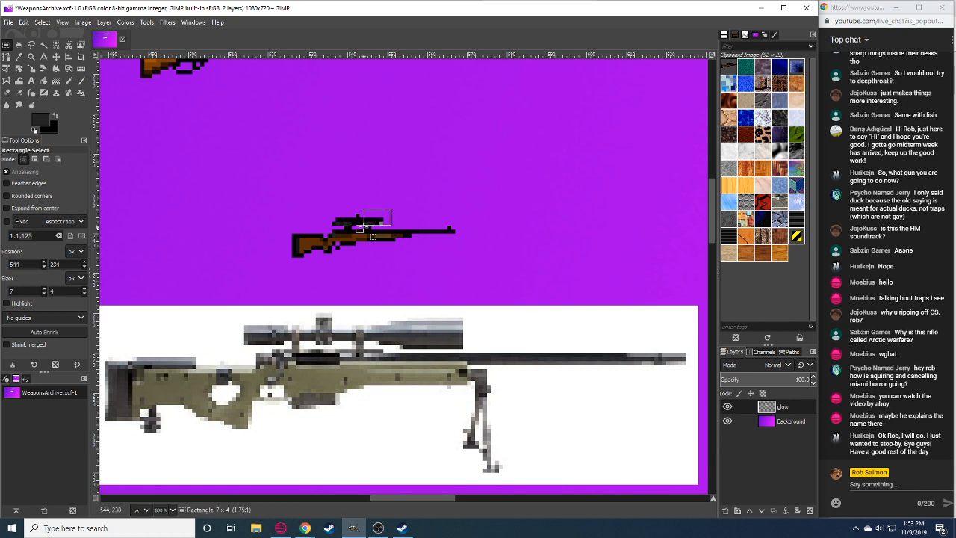
{"action": "key", "text": "ctrl+c"}
{"action": "key", "text": "ctrl+v"}
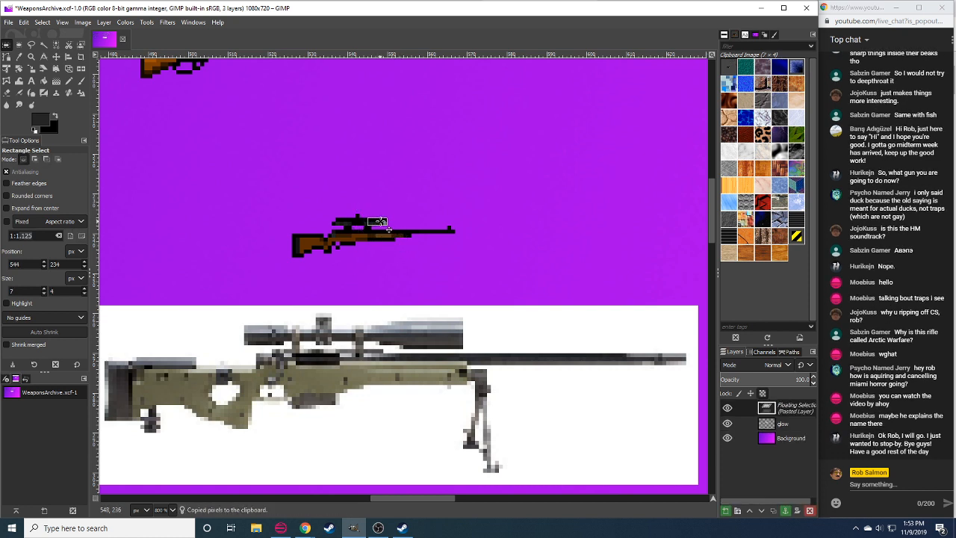
{"action": "key", "text": "ctrl+h"}
{"action": "key", "text": "n"}
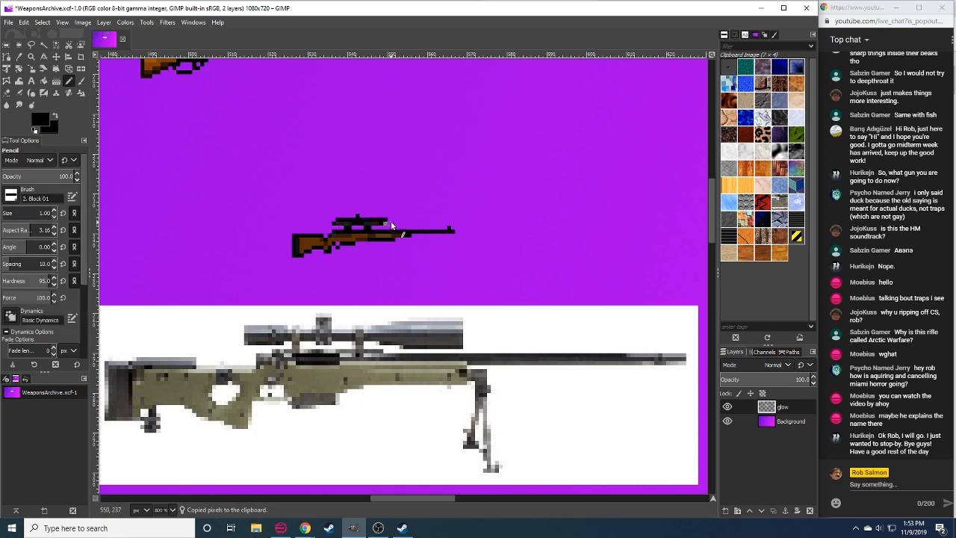
Copy a 4 × 2 px piece of the scope's front end, paste it over the scope tip and anchor it.
{"action": "key", "text": "r"}
{"action": "left_click_drag", "start_coordinate": [393, 217], "coordinate": [373, 226]}
{"action": "key", "text": "ctrl+c"}
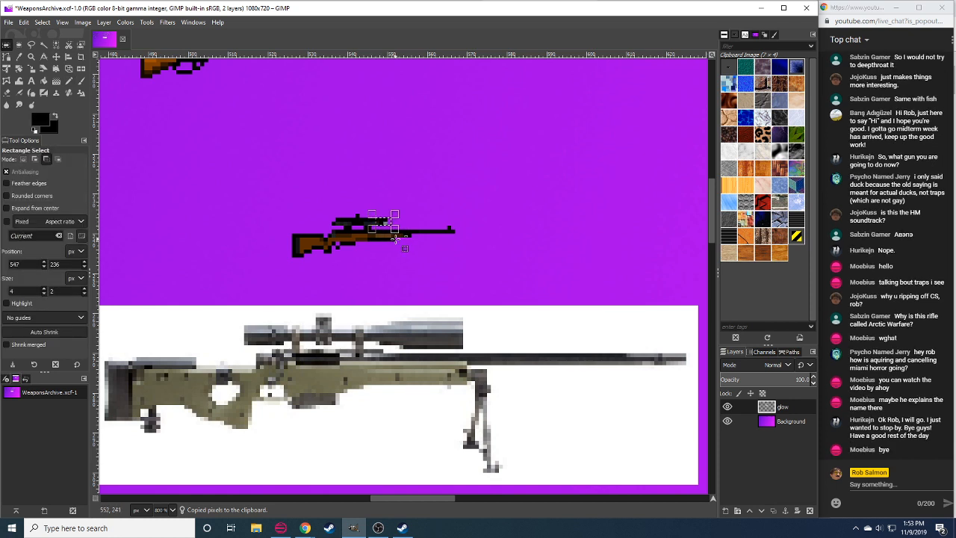
{"action": "key", "text": "ctrl+v"}
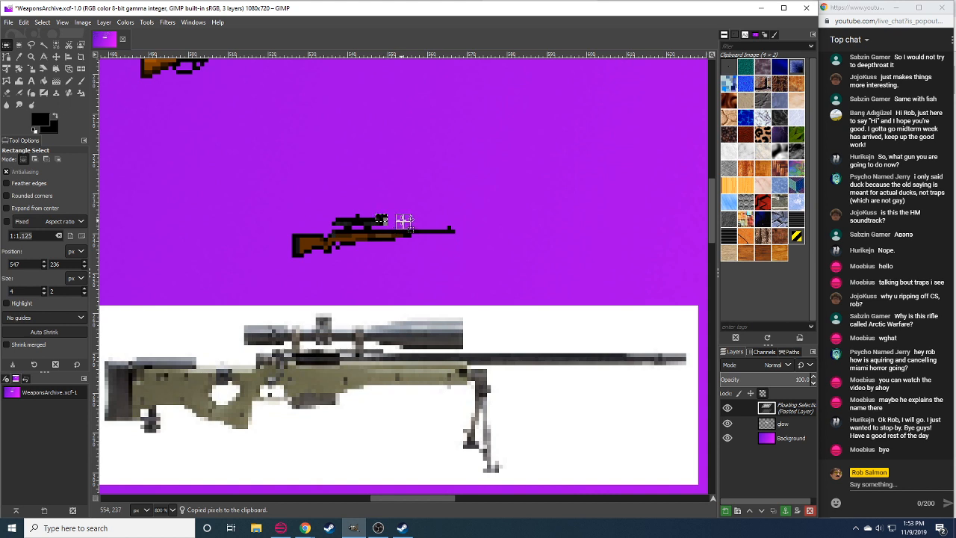
{"action": "key", "text": "ctrl+h"}
{"action": "key", "text": "n"}
{"action": "key", "text": "ctrl+v"}
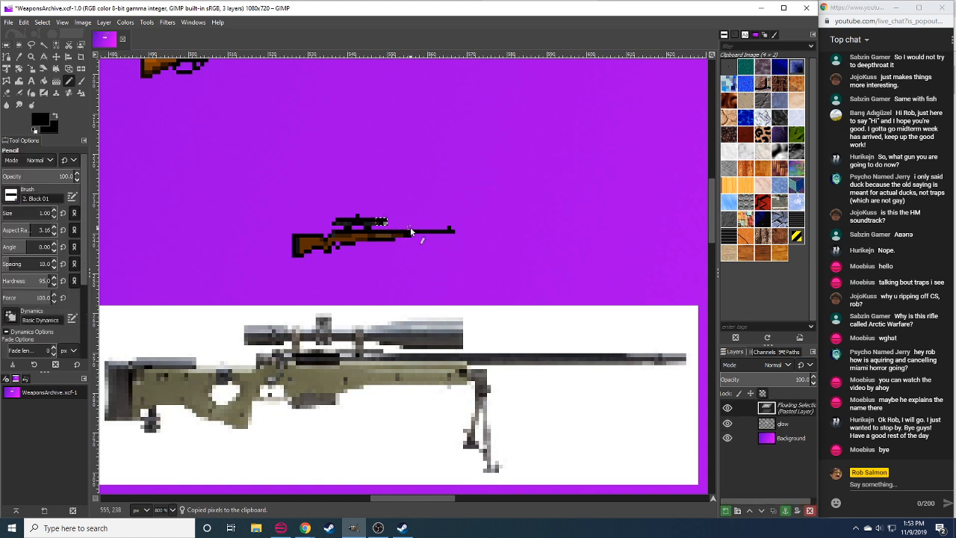
{"action": "key", "text": "r"}
{"action": "key", "text": "ctrl+h"}
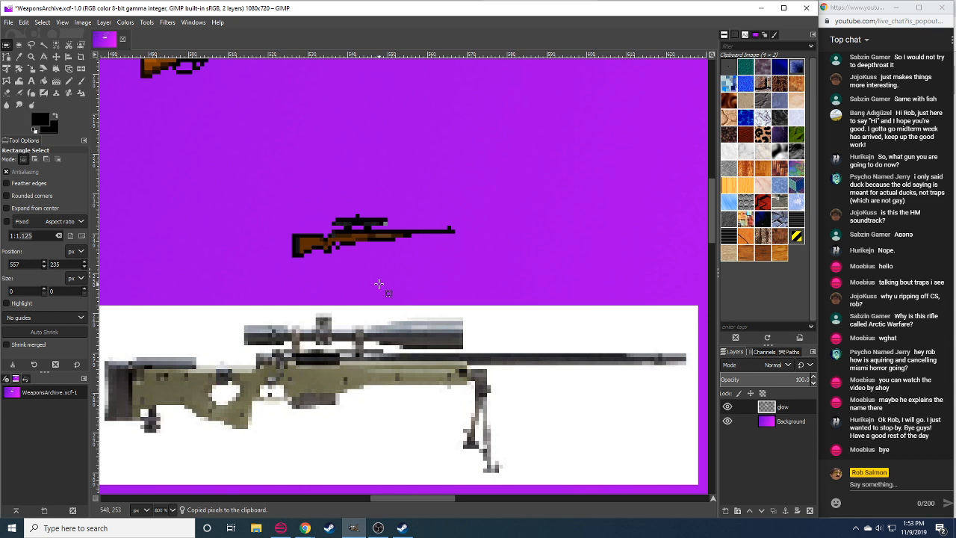
Rework the scope mounts with eraser and pencil, and add black pixels along the underside of the receiver.
{"action": "key", "text": "n"}
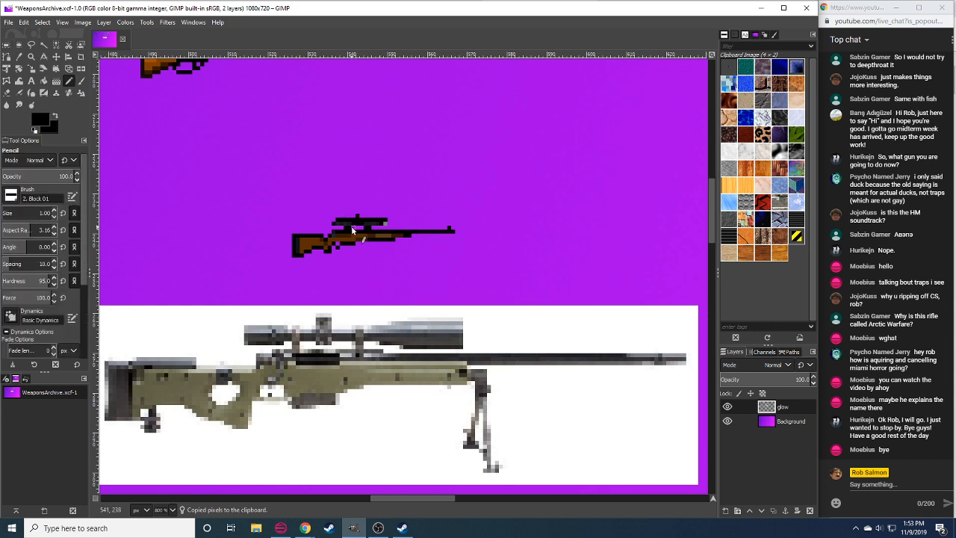
{"action": "key", "text": "shift+e"}
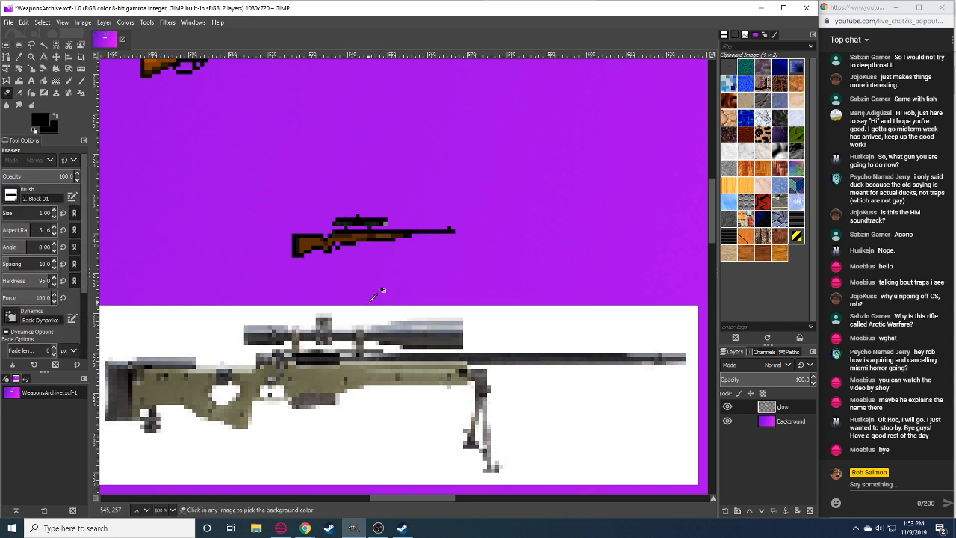
{"action": "key", "text": "n"}
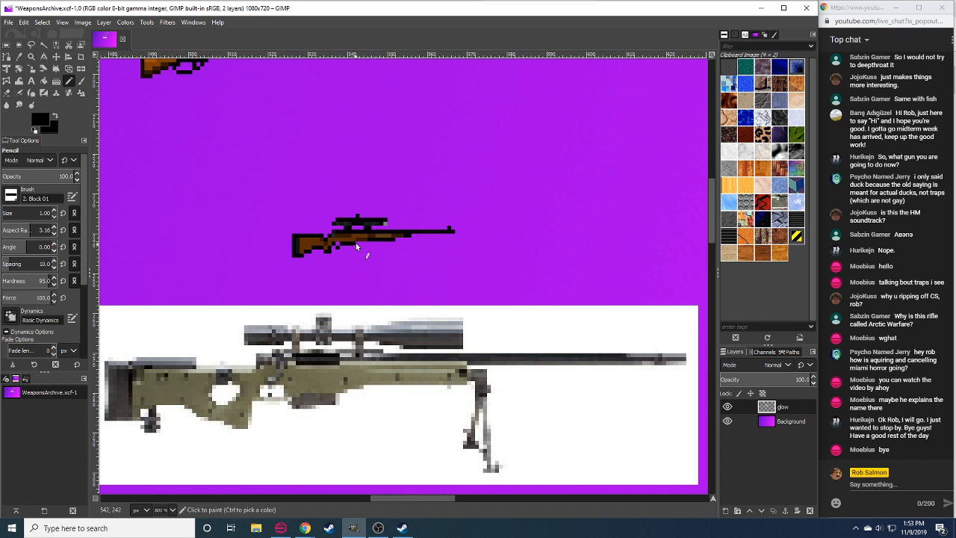
{"action": "left_click", "coordinate": [362, 243]}
{"action": "scroll", "coordinate": [337, 256], "scroll_direction": "left", "scroll_amount": 1}
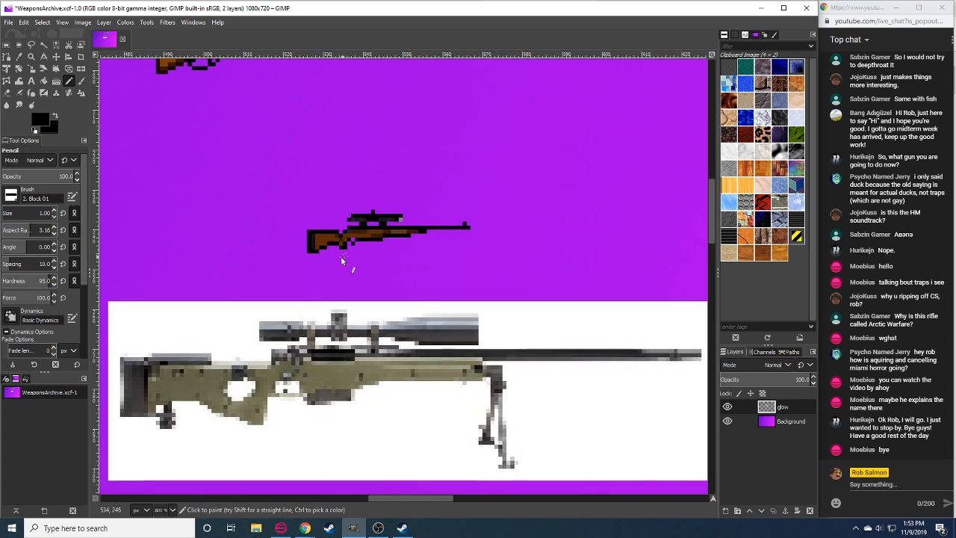
Erase brown pixels from the stock's underside and pencil in a black outline for a thumbhole behind the grip.
{"action": "key", "text": "shift+e"}
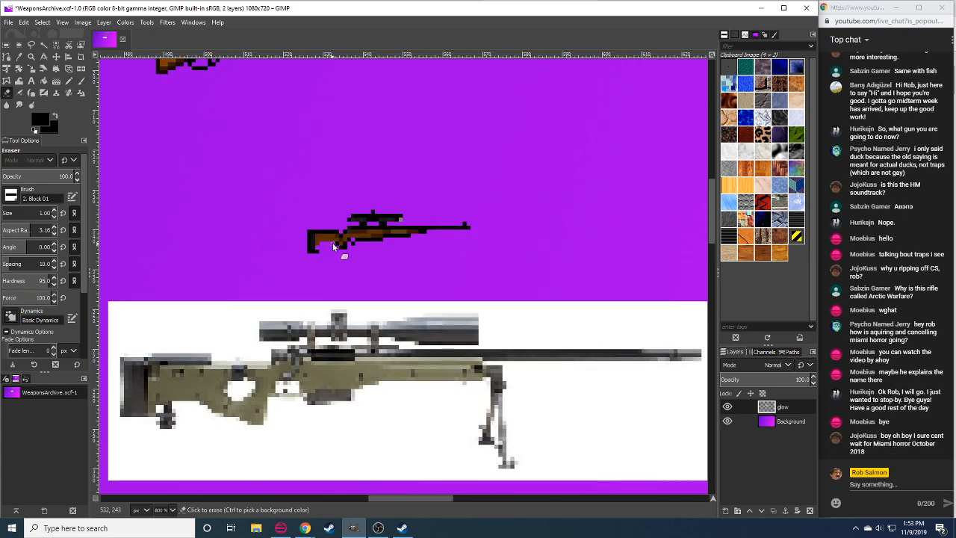
{"action": "key", "text": "n"}
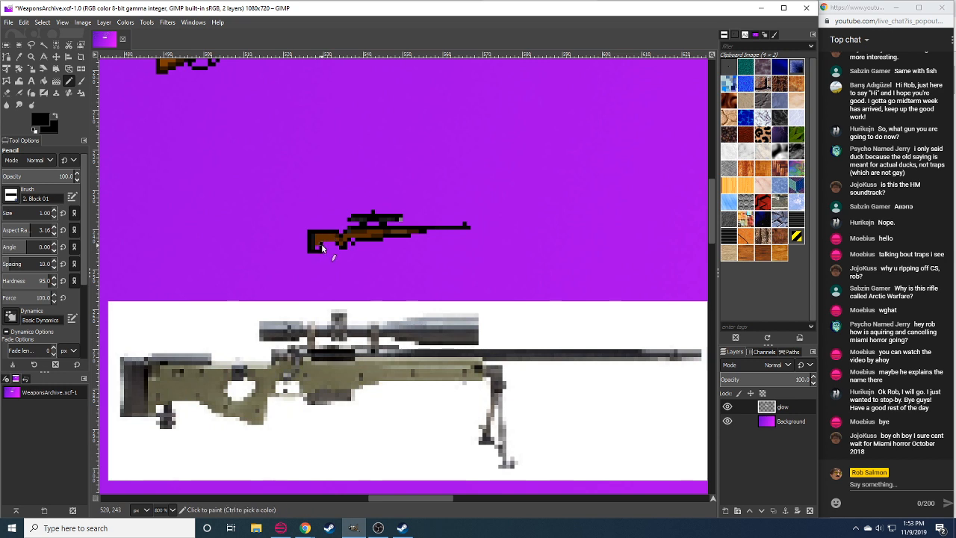
{"action": "left_click", "coordinate": [321, 245]}
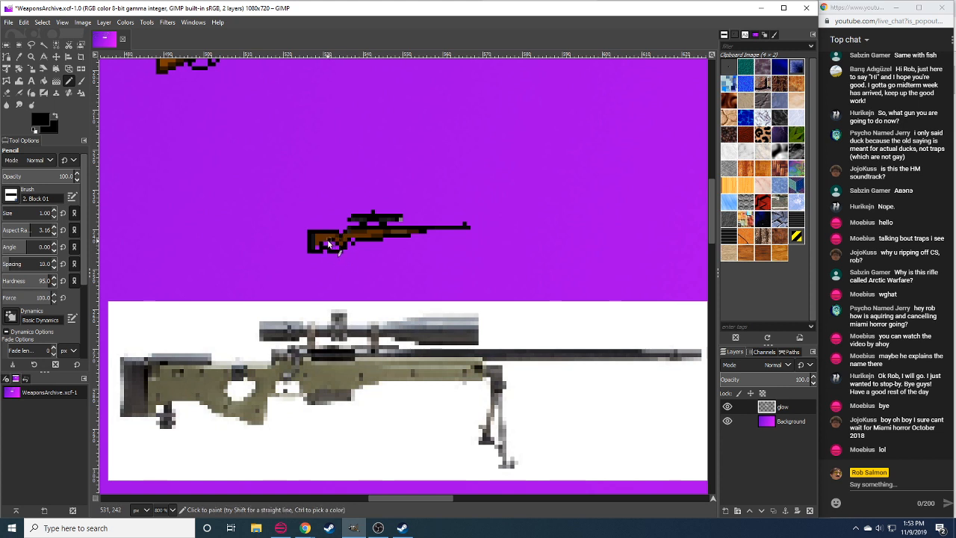
{"action": "key", "text": "shift+e"}
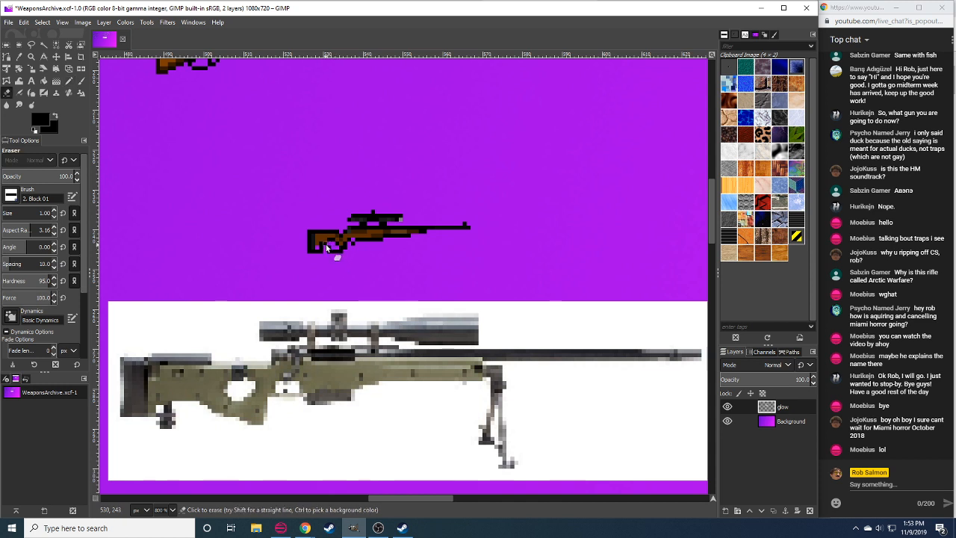
{"action": "key", "text": "n"}
{"action": "key", "text": "shift+e"}
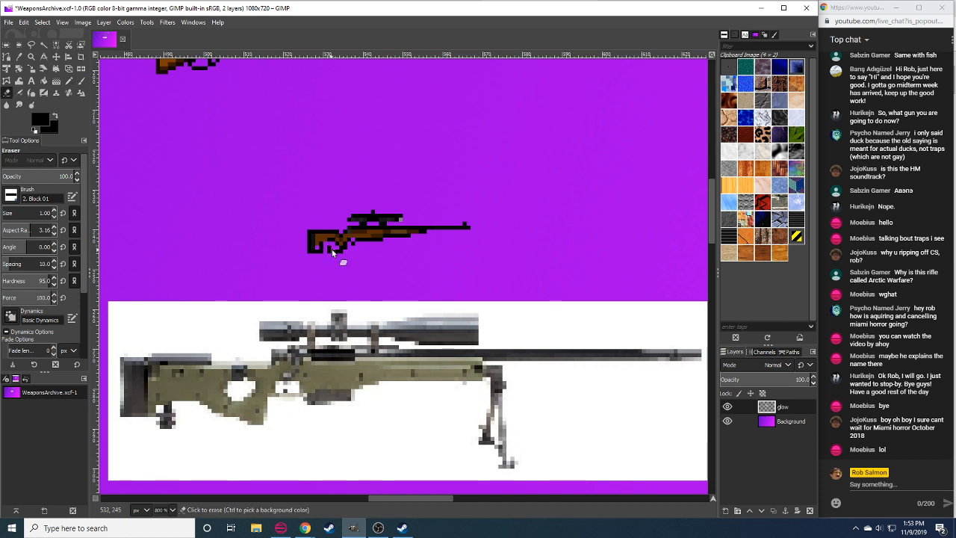
{"action": "key", "text": "n"}
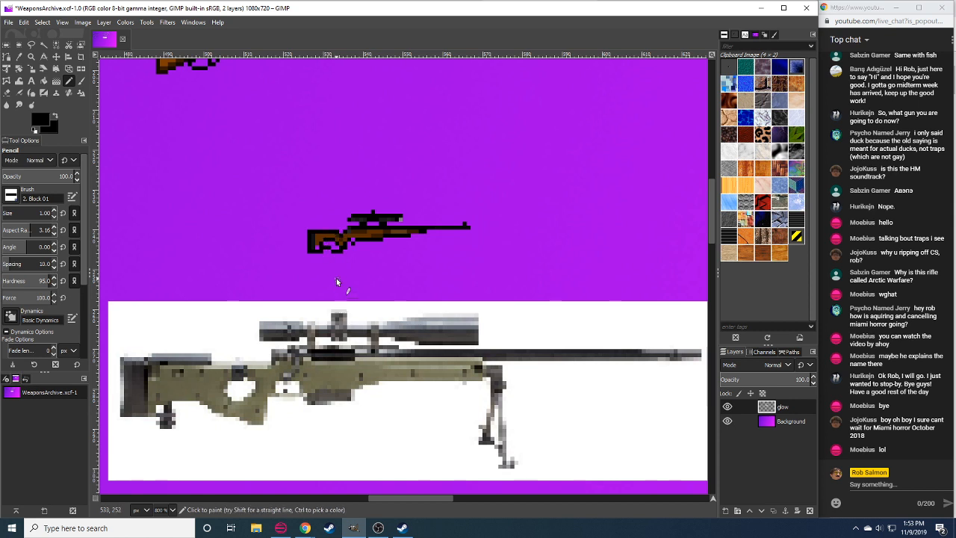
Erase the old grip and trigger area, and pencil a new black grip edge below the receiver.
{"action": "key", "text": "shift+e"}
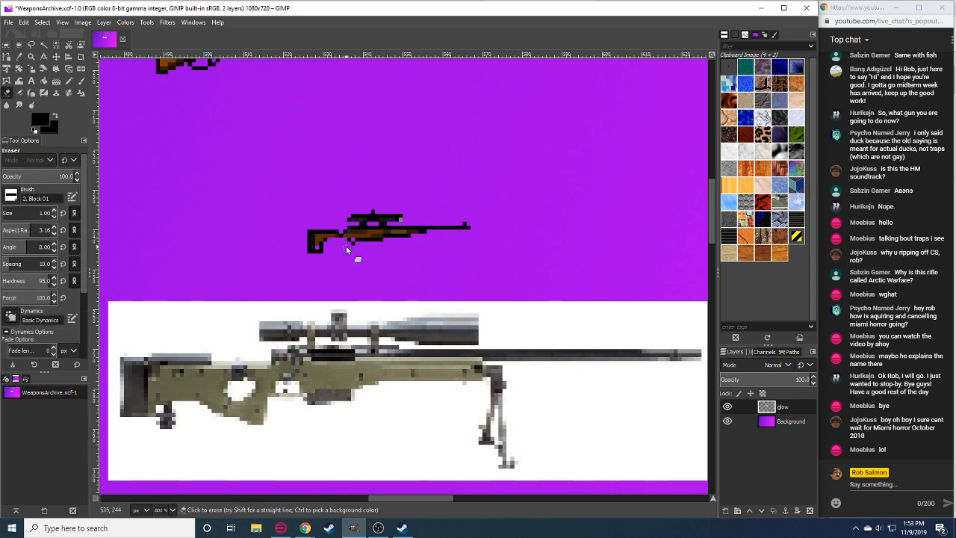
{"action": "key", "text": "n"}
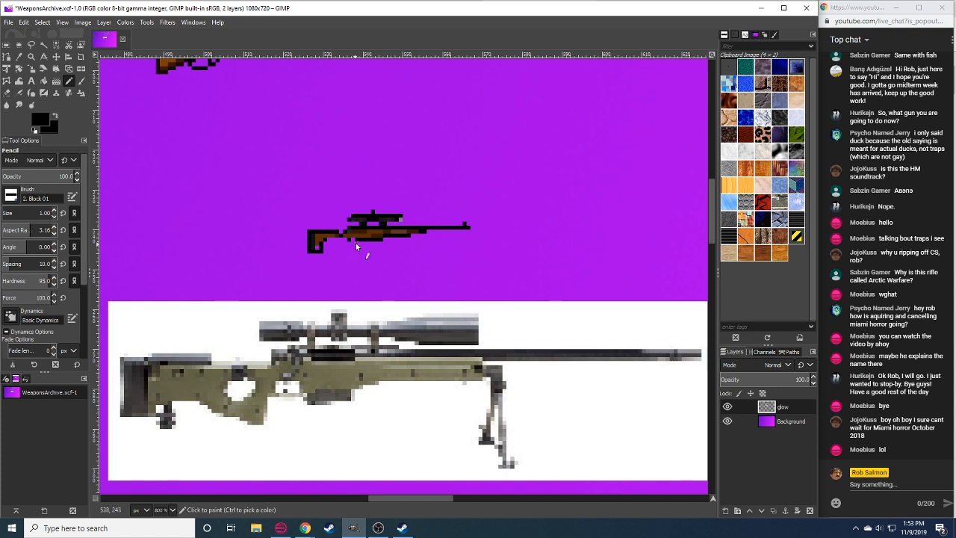
{"action": "key", "text": "shift+e"}
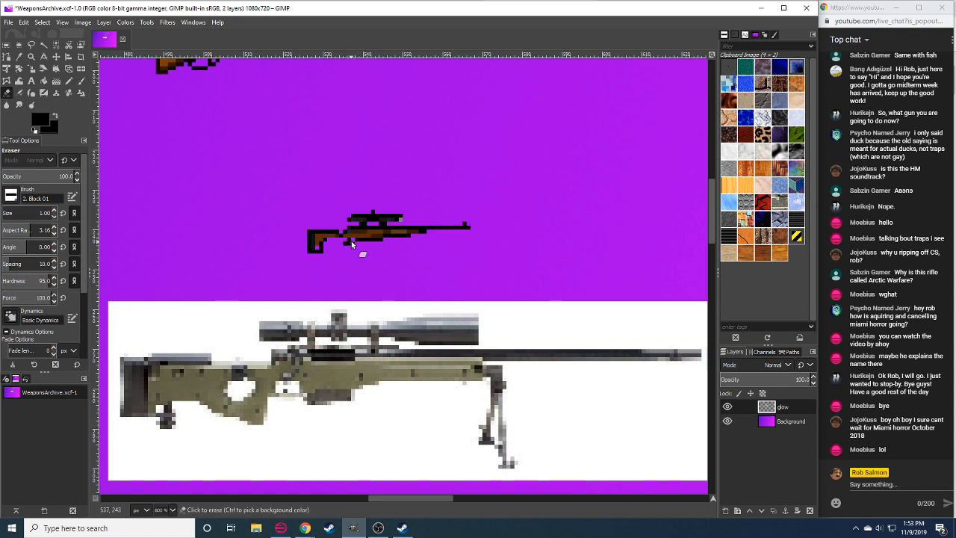
{"action": "key", "text": "n"}
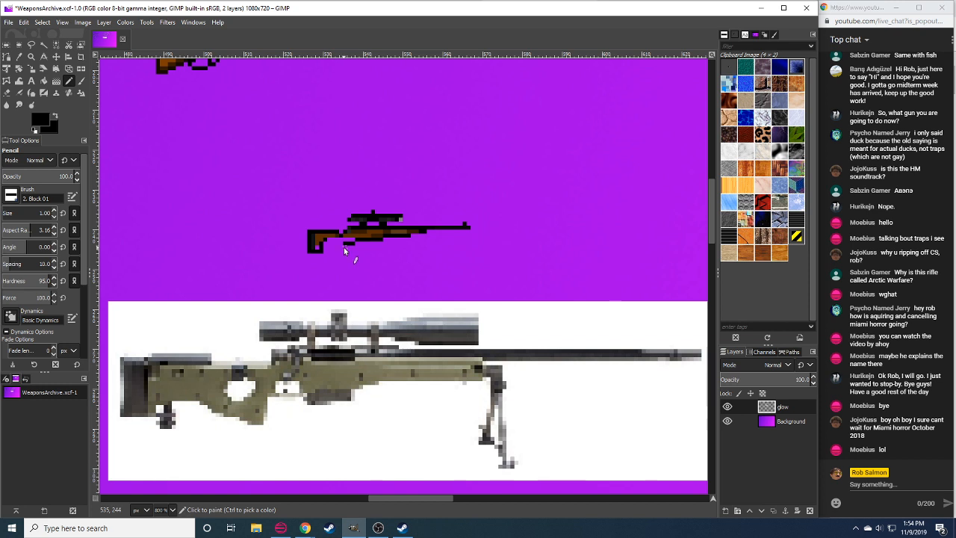
{"action": "left_click", "coordinate": [340, 249]}
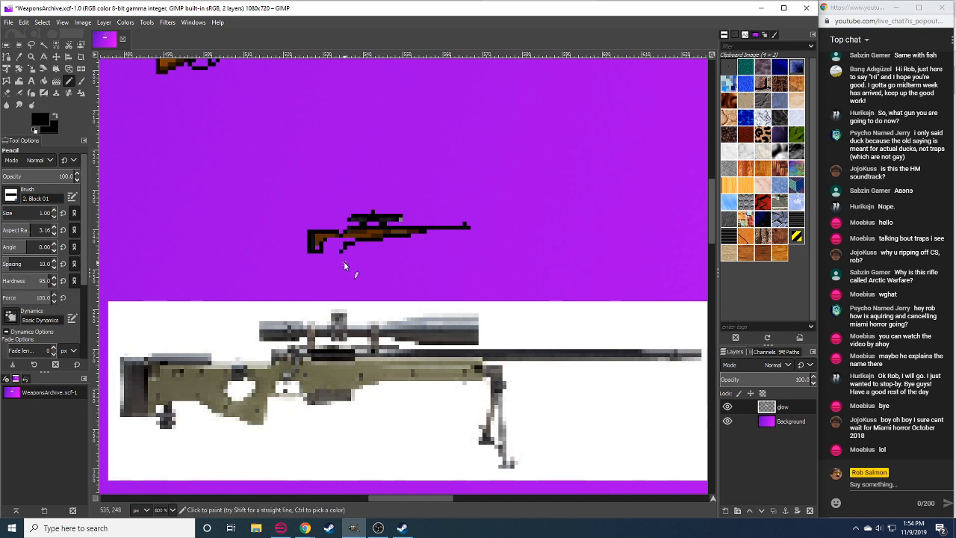
Trim the bottom row off the stock's butt and redraw the lower black outline from the butt to the grip.
{"action": "key", "text": "shift"}
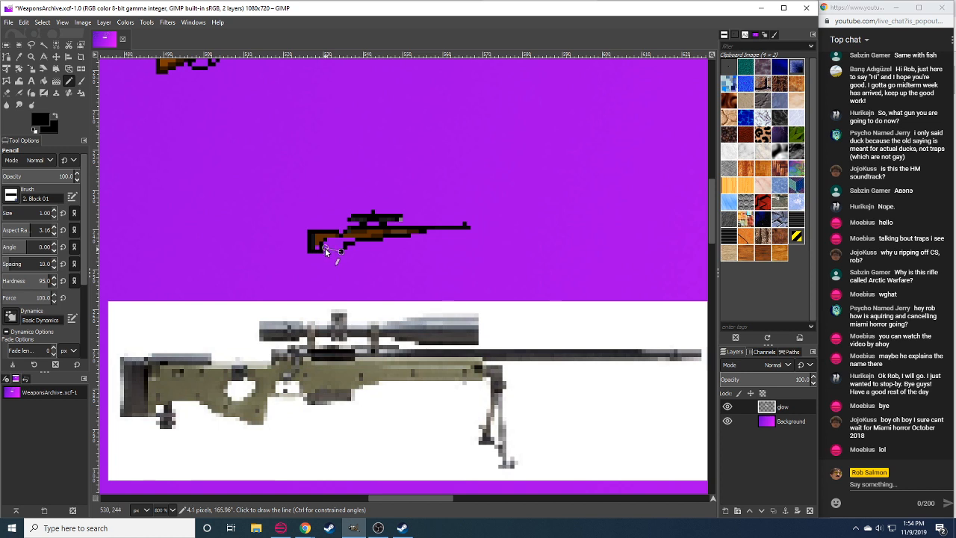
{"action": "key", "text": "shift+e"}
{"action": "key", "text": "n"}
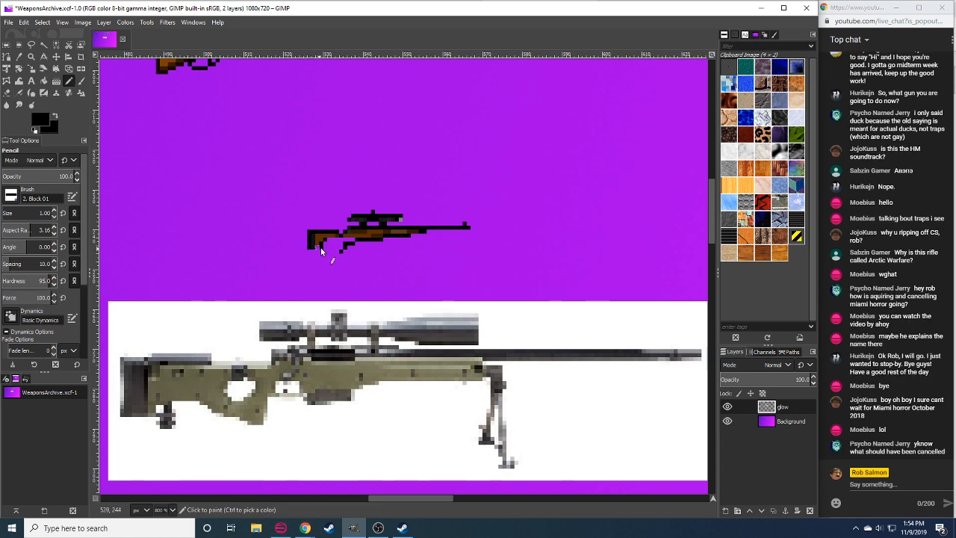
{"action": "left_click", "coordinate": [318, 248]}
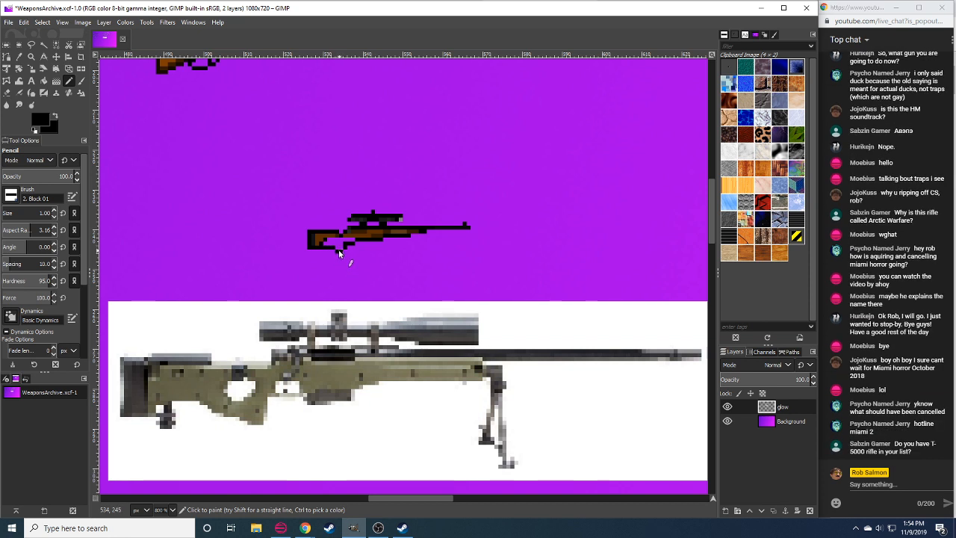
Close the gap at the receiver and extend the black outline along the underside of the fore-end.
{"action": "key", "text": "shift+e"}
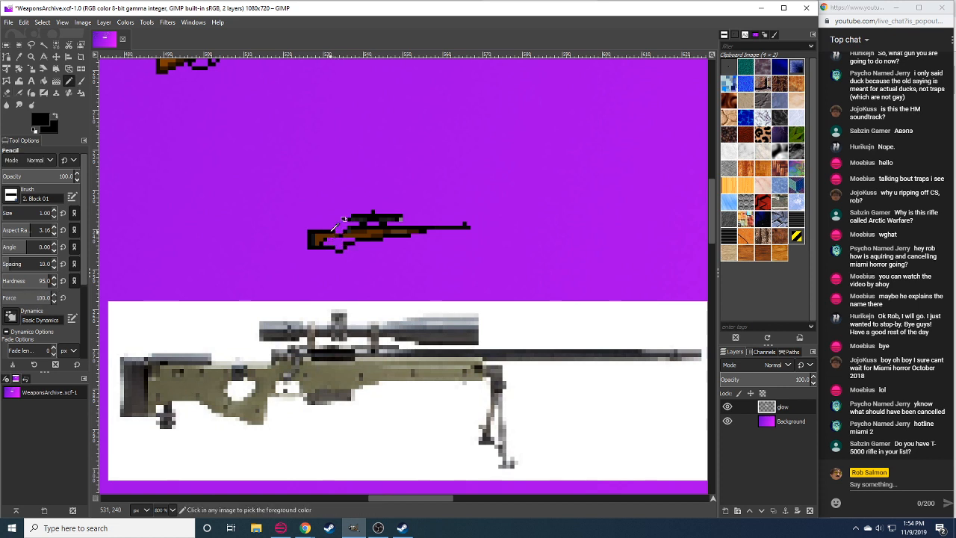
{"action": "key", "text": "n"}
{"action": "left_click_drag", "start_coordinate": [404, 277], "coordinate": [392, 273]}
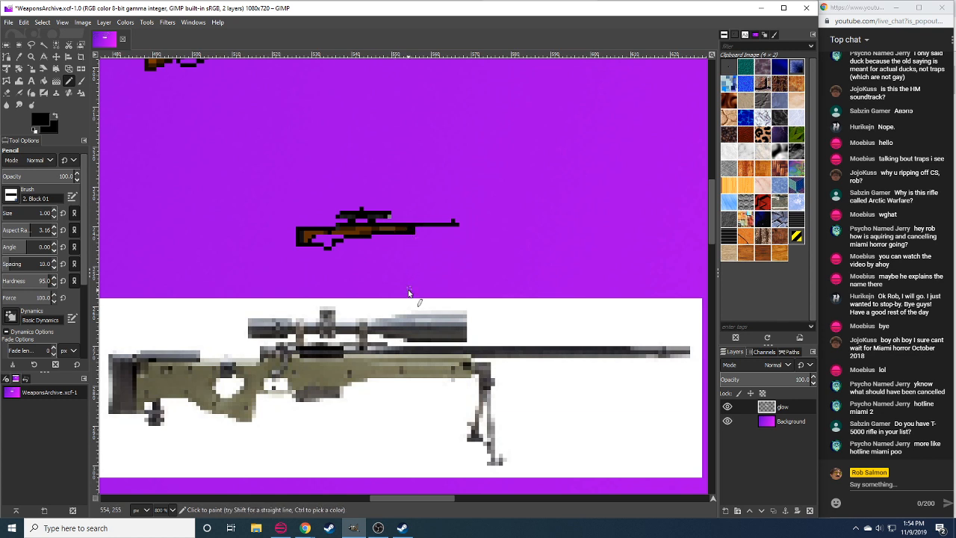
{"action": "key", "text": "shift+e"}
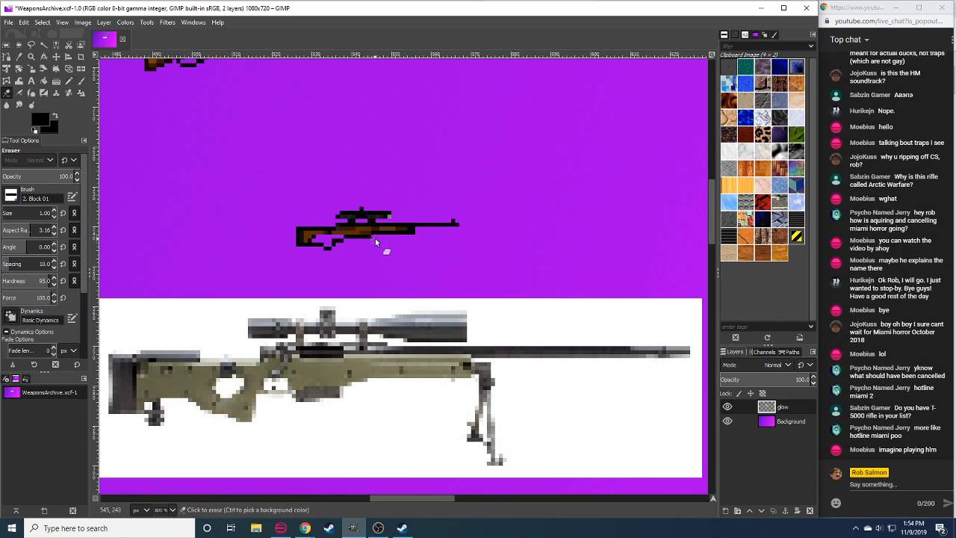
{"action": "key", "text": "n"}
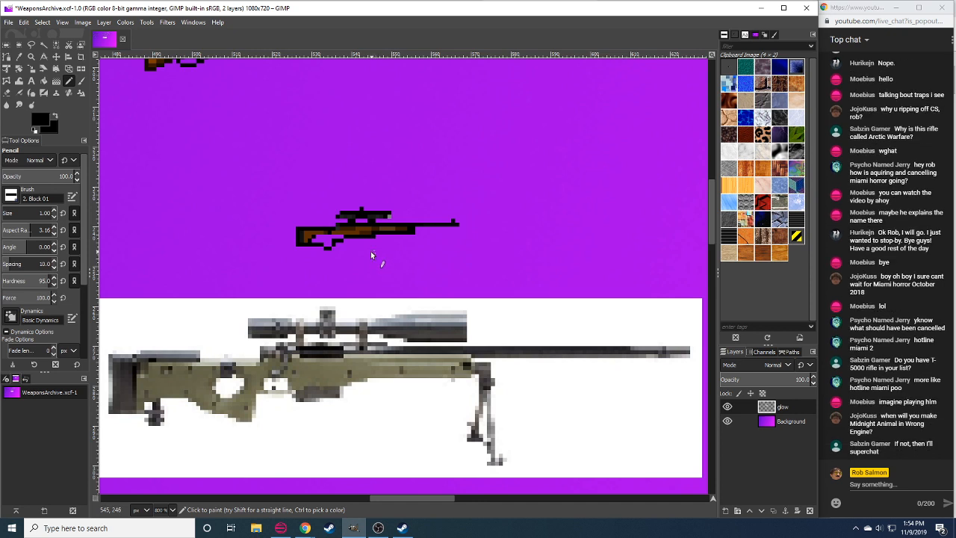
Erase the front sight from the muzzle, then try a second black pixel row beneath the barrel and undo it.
{"action": "scroll", "coordinate": [418, 237], "scroll_direction": "right", "scroll_amount": 1}
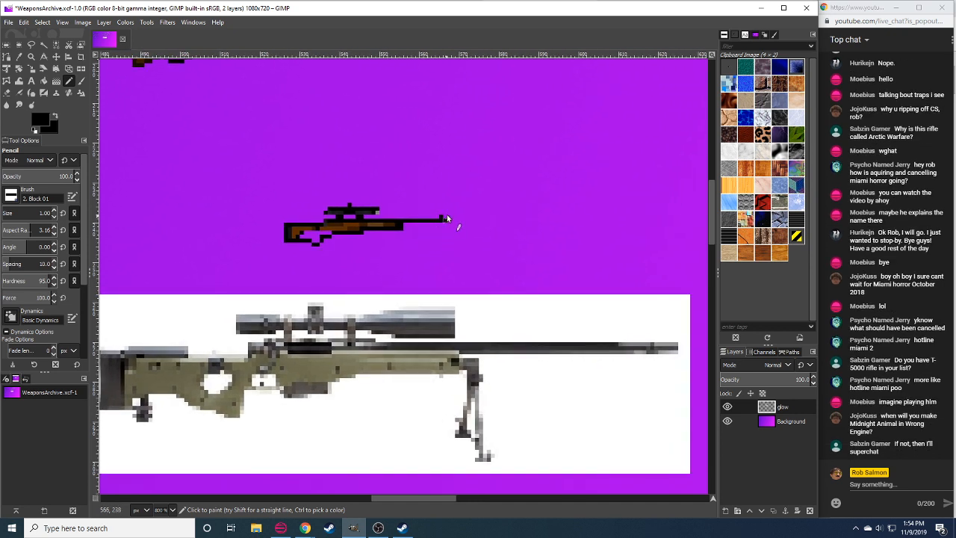
{"action": "key", "text": "shift+e"}
{"action": "key", "text": "n"}
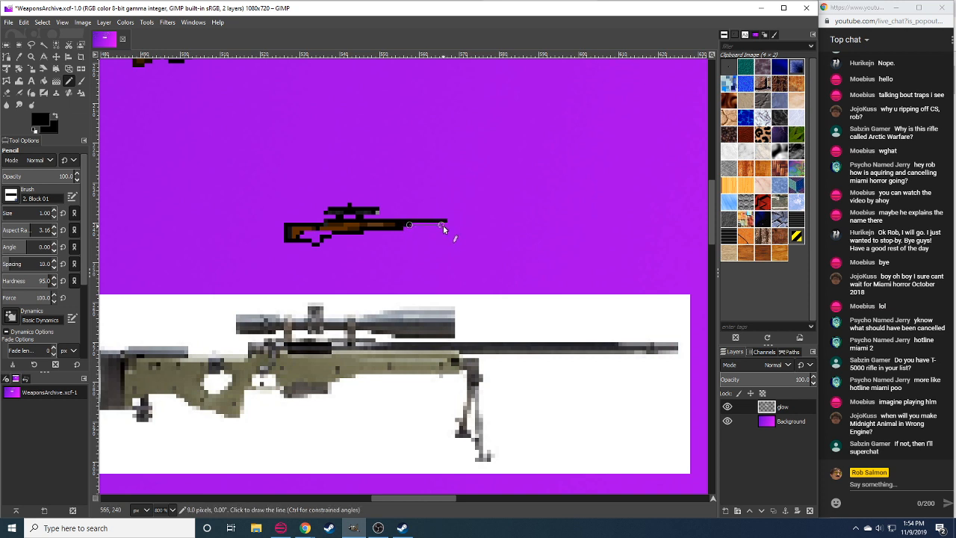
{"action": "left_click_drag", "start_coordinate": [445, 223], "coordinate": [406, 223]}
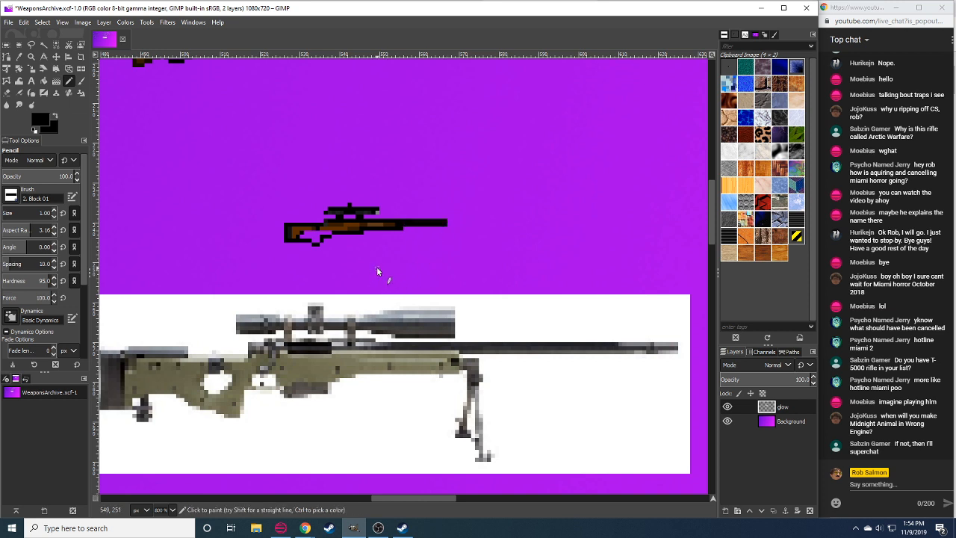
{"action": "key", "text": "ctrl+z"}
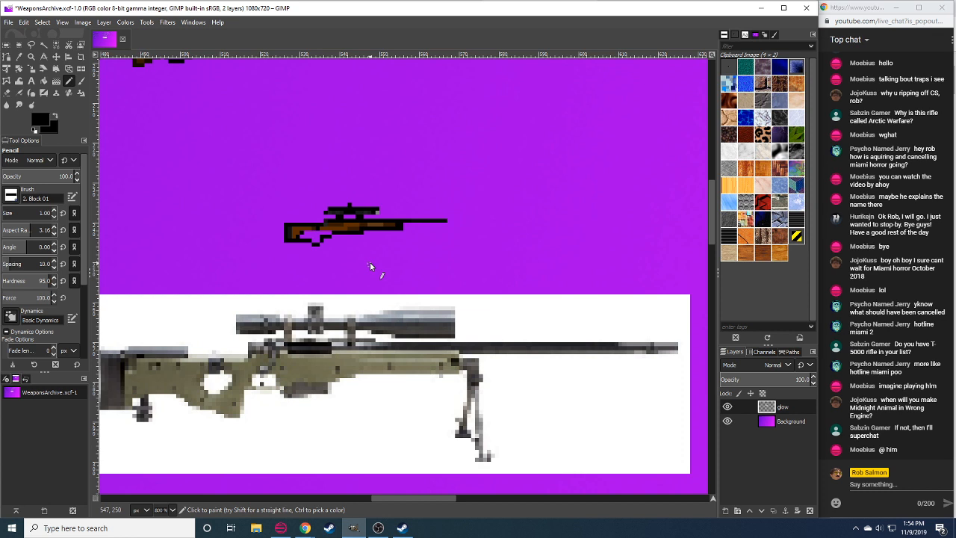
Erase a stray pixel from the front edge of the grip outline and return to the Pencil tool.
{"action": "key", "text": "shift+e"}
{"action": "left_click", "coordinate": [322, 238]}
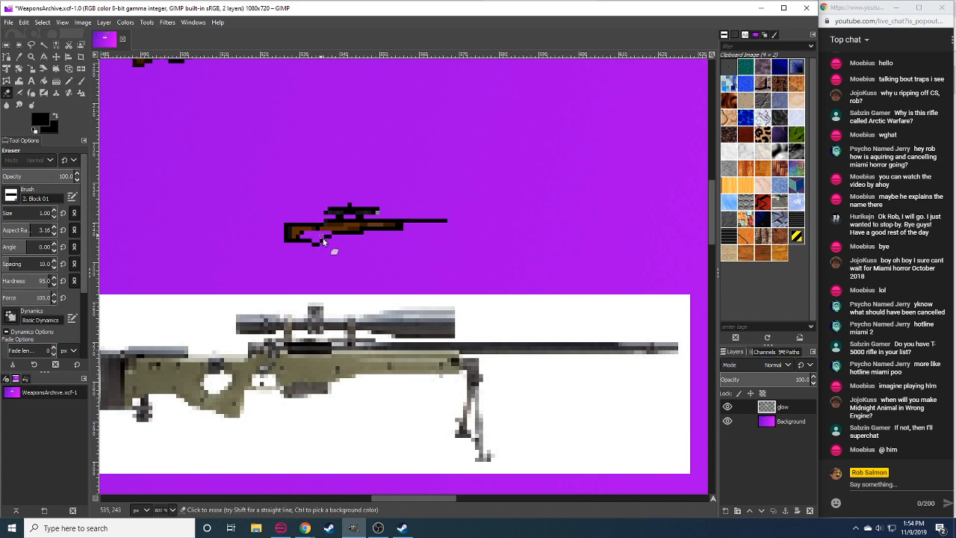
{"action": "key", "text": "n"}
Browse the labelled shotgun, assault rifle and sniper columns of the archive for reference sprites.
{"action": "left_click_drag", "start_coordinate": [291, 196], "coordinate": [665, 421]}
{"action": "left_click_drag", "start_coordinate": [149, 134], "coordinate": [695, 508]}
{"action": "left_click_drag", "start_coordinate": [243, 203], "coordinate": [429, 262]}
{"action": "key", "text": "r"}
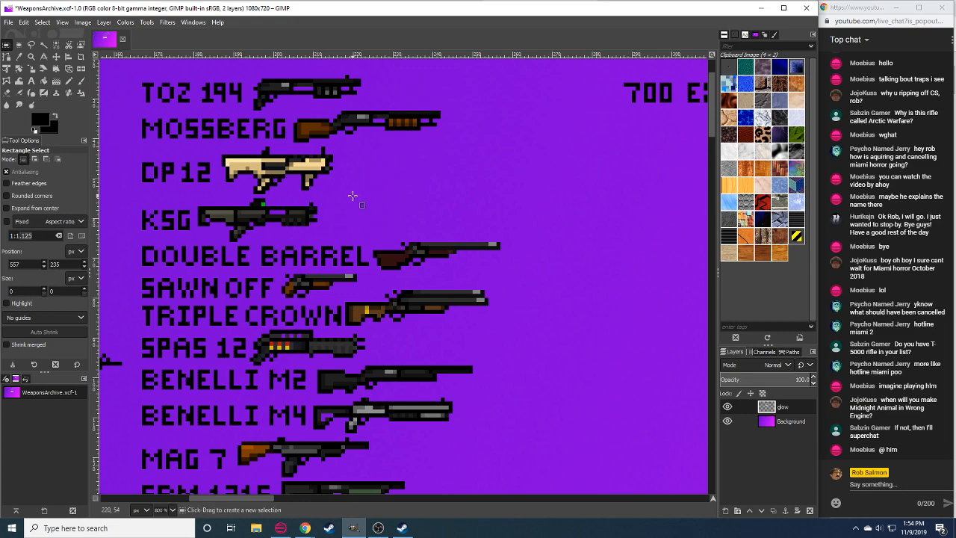
{"action": "mouse_move", "coordinate": [351, 196]}
{"action": "left_mouse_down"}
{"action": "mouse_move", "coordinate": [408, 405]}
{"action": "mouse_move", "coordinate": [492, 284]}
{"action": "left_mouse_up"}
{"action": "scroll", "coordinate": [492, 285], "scroll_direction": "down", "scroll_amount": 8}
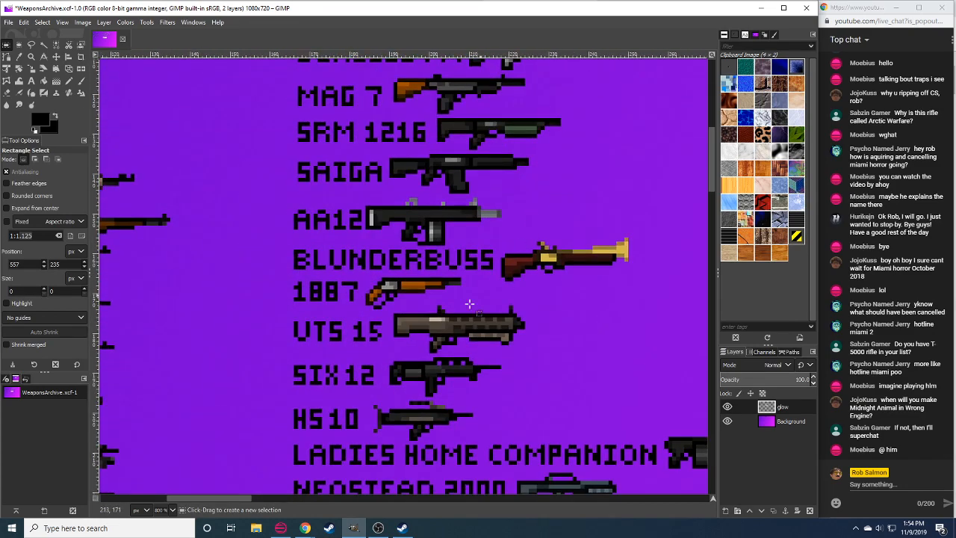
{"action": "scroll", "coordinate": [329, 243], "scroll_direction": "left", "scroll_amount": 3}
{"action": "scroll", "coordinate": [465, 267], "scroll_direction": "left", "scroll_amount": 6}
{"action": "scroll", "coordinate": [418, 311], "scroll_direction": "up", "scroll_amount": 5}
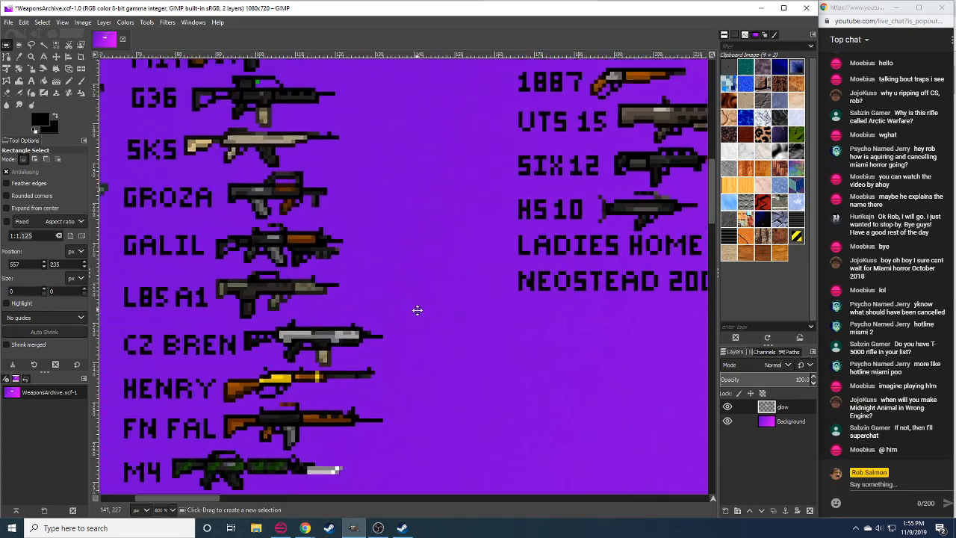
{"action": "scroll", "coordinate": [495, 397], "scroll_direction": "left", "scroll_amount": 2}
{"action": "scroll", "coordinate": [456, 294], "scroll_direction": "up", "scroll_amount": 12}
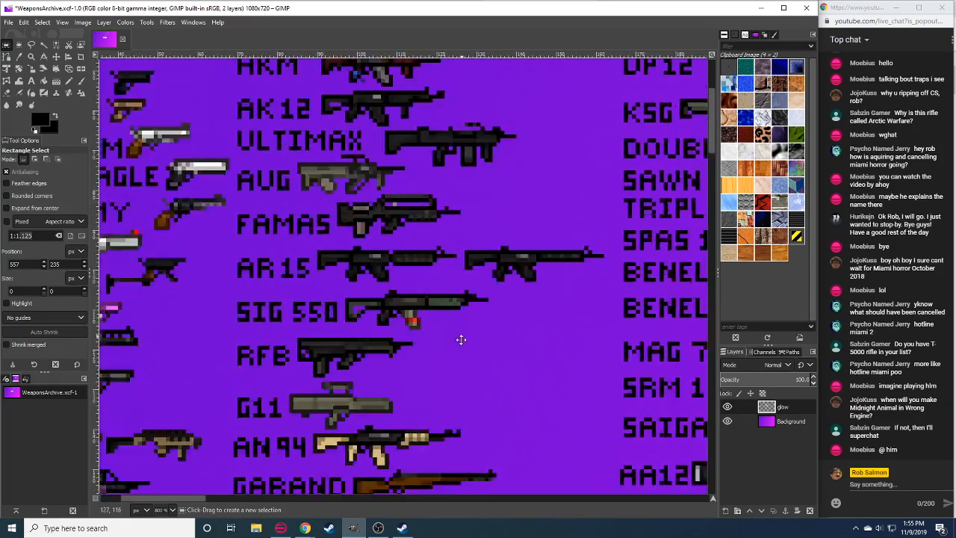
{"action": "scroll", "coordinate": [198, 237], "scroll_direction": "right", "scroll_amount": 20}
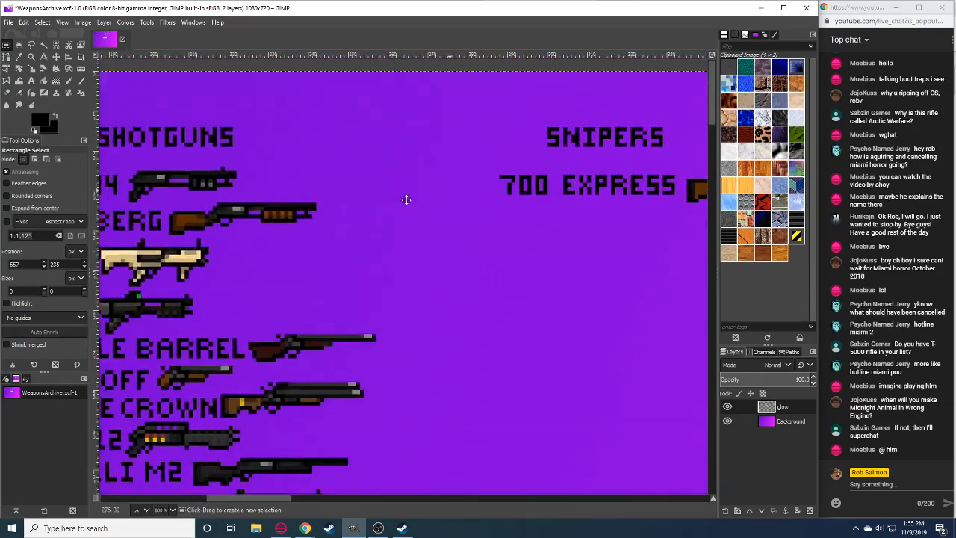
{"action": "scroll", "coordinate": [147, 292], "scroll_direction": "down", "scroll_amount": 15}
{"action": "scroll", "coordinate": [373, 215], "scroll_direction": "right", "scroll_amount": 8}
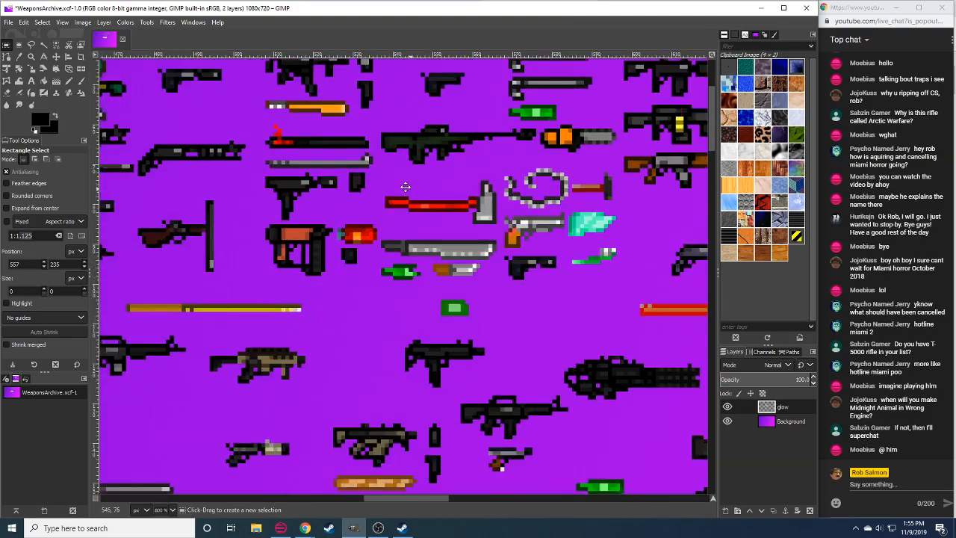
Examine the unlabelled weapon sprites and view the whole archive sheet at 200% zoom.
{"action": "left_click_drag", "start_coordinate": [374, 215], "coordinate": [336, 414]}
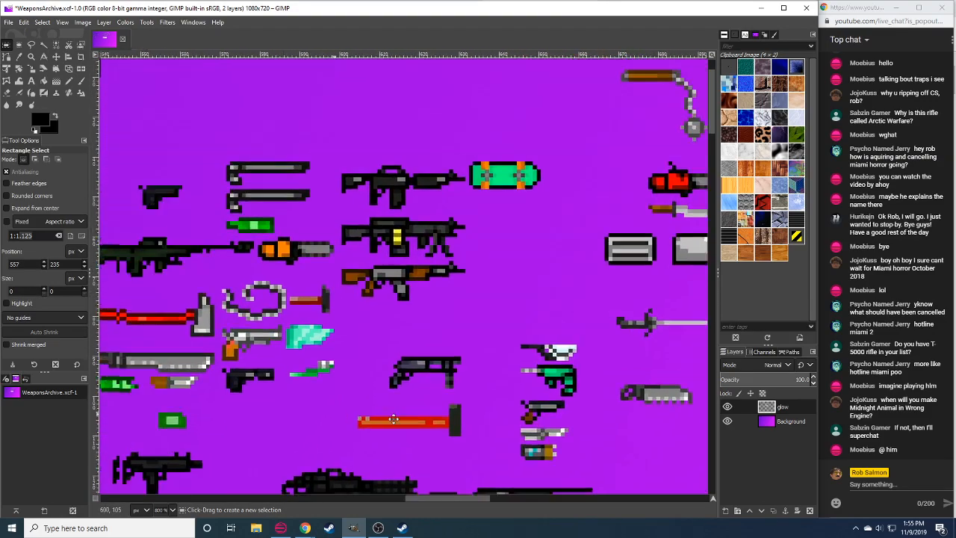
{"action": "left_click_drag", "start_coordinate": [120, 402], "coordinate": [455, 383]}
{"action": "left_click_drag", "start_coordinate": [149, 395], "coordinate": [543, 313]}
{"action": "scroll", "coordinate": [463, 426], "scroll_direction": "down", "scroll_amount": 2}
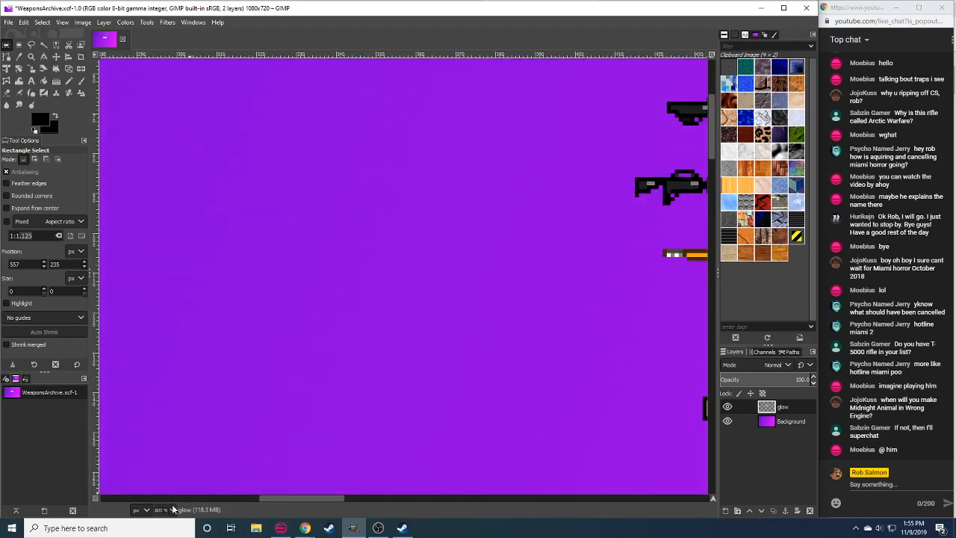
{"action": "scroll", "coordinate": [340, 390], "scroll_direction": "down", "scroll_amount": 2}
{"action": "left_click_drag", "start_coordinate": [341, 389], "coordinate": [375, 370]}
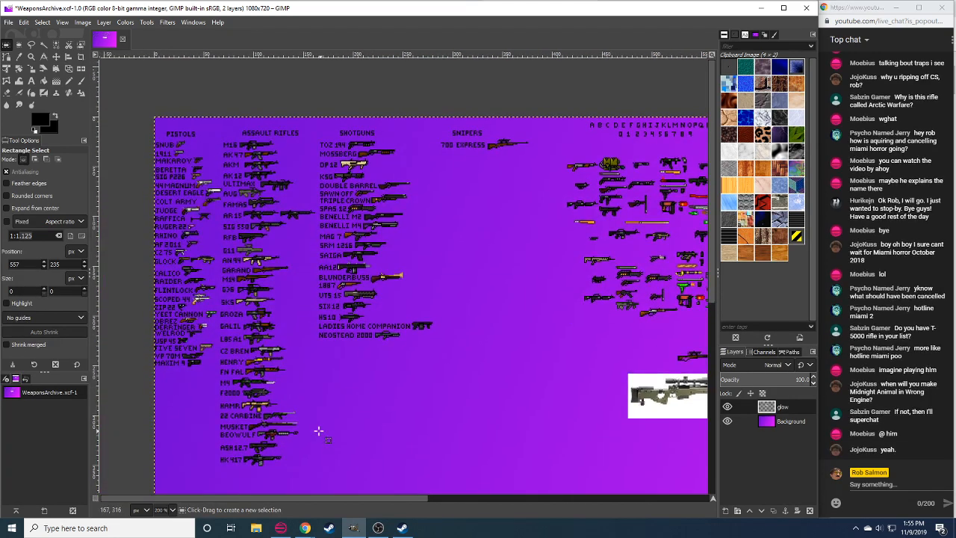
{"action": "left_click_drag", "start_coordinate": [246, 327], "coordinate": [281, 356]}
Compare the shotgun and assault rifle sprites, including the AUG, and return to the Arctic Warfare sprite.
{"action": "scroll", "coordinate": [164, 510], "scroll_direction": "up", "scroll_amount": 2}
{"action": "scroll", "coordinate": [453, 219], "scroll_direction": "up", "scroll_amount": 4}
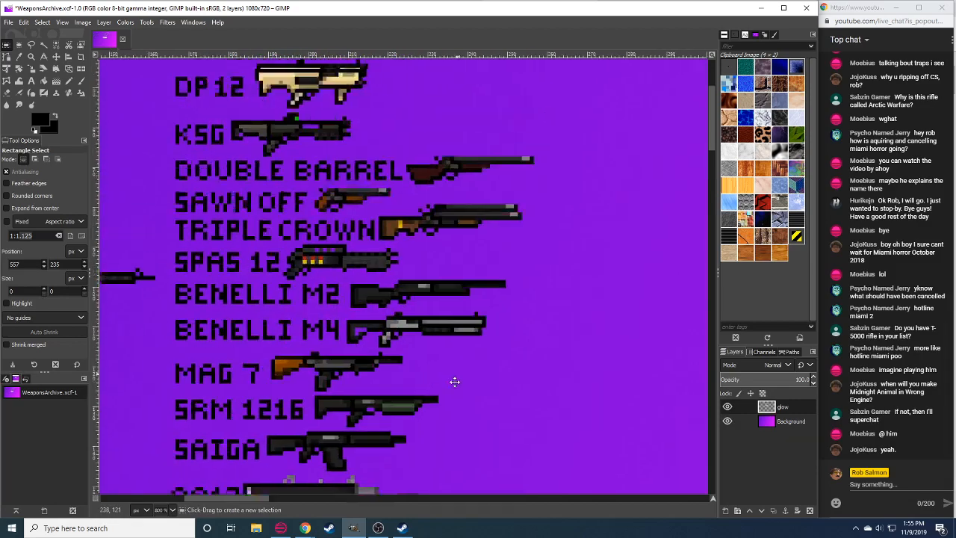
{"action": "scroll", "coordinate": [454, 219], "scroll_direction": "down", "scroll_amount": 5}
{"action": "scroll", "coordinate": [454, 219], "scroll_direction": "down", "scroll_amount": 4}
{"action": "scroll", "coordinate": [453, 220], "scroll_direction": "left", "scroll_amount": 6}
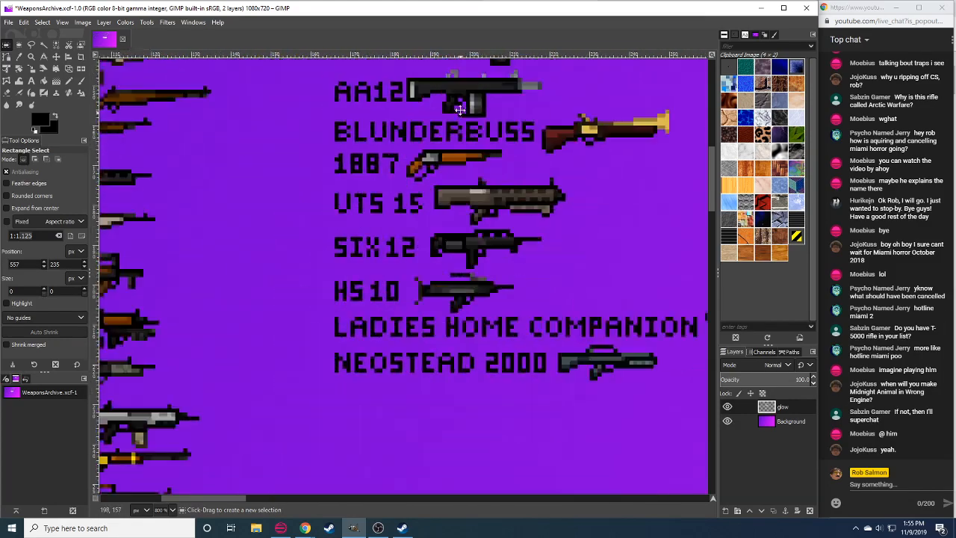
{"action": "scroll", "coordinate": [426, 228], "scroll_direction": "up", "scroll_amount": 1}
{"action": "scroll", "coordinate": [426, 228], "scroll_direction": "up", "scroll_amount": 8}
{"action": "scroll", "coordinate": [426, 228], "scroll_direction": "left", "scroll_amount": 1}
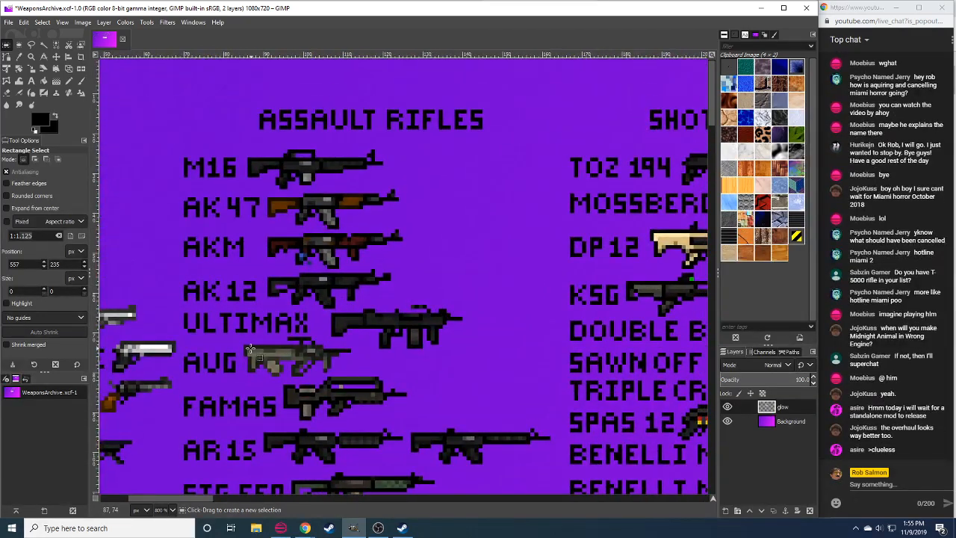
{"action": "scroll", "coordinate": [321, 358], "scroll_direction": "down", "scroll_amount": 2}
{"action": "scroll", "coordinate": [321, 359], "scroll_direction": "right", "scroll_amount": 8}
{"action": "scroll", "coordinate": [479, 260], "scroll_direction": "right", "scroll_amount": 6}
{"action": "scroll", "coordinate": [479, 261], "scroll_direction": "down", "scroll_amount": 2}
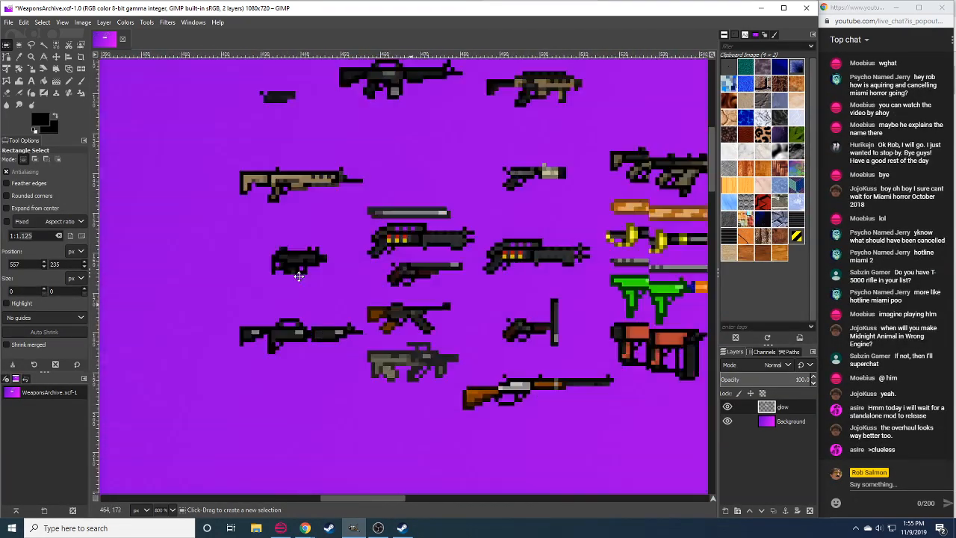
{"action": "scroll", "coordinate": [486, 242], "scroll_direction": "up", "scroll_amount": 2}
{"action": "scroll", "coordinate": [410, 325], "scroll_direction": "down", "scroll_amount": 1}
Sample the stock's brown with the Pencil and change the foreground colour to muted green 406a3c.
{"action": "key", "text": "n"}
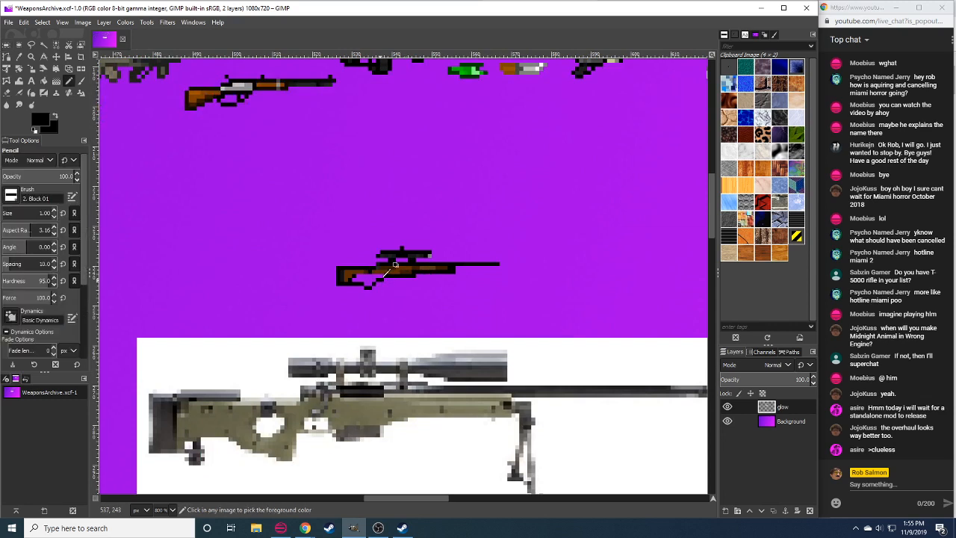
{"action": "left_click", "coordinate": [401, 268], "text": "ctrl"}
{"action": "left_click", "coordinate": [40, 119]}
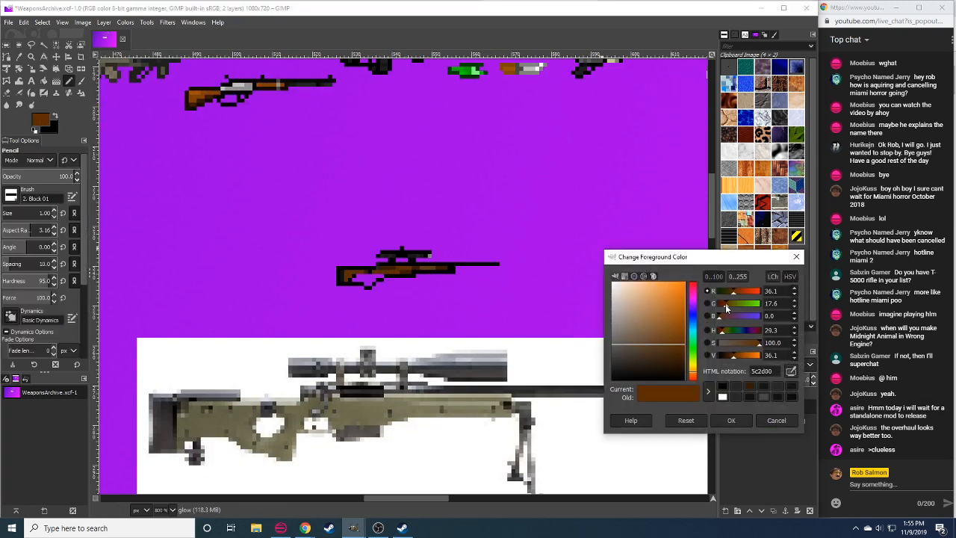
{"action": "left_click_drag", "start_coordinate": [728, 304], "coordinate": [741, 304]}
{"action": "left_click", "coordinate": [692, 352]}
{"action": "left_click_drag", "start_coordinate": [676, 345], "coordinate": [645, 340]}
Paint over the brown stock, grip and fore-end of the rifle sprite in green.
{"action": "mouse_move", "coordinate": [447, 266]}
{"action": "left_mouse_down"}
{"action": "mouse_move", "coordinate": [345, 275]}
{"action": "mouse_move", "coordinate": [374, 278]}
{"action": "mouse_move", "coordinate": [346, 278]}
{"action": "mouse_move", "coordinate": [364, 278]}
{"action": "left_mouse_up"}
{"action": "left_click", "coordinate": [346, 276], "text": "ctrl"}
{"action": "left_click", "coordinate": [349, 274], "text": "ctrl"}
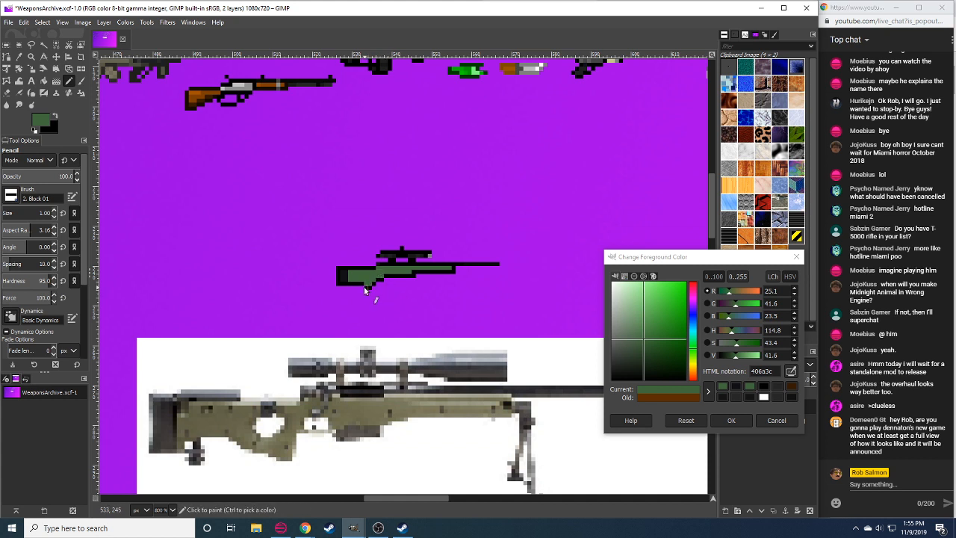
Touch up the bottom of the grip with sampled green and black pixels.
{"action": "left_click", "coordinate": [363, 289]}
{"action": "left_click", "coordinate": [366, 287], "text": "ctrl"}
{"action": "left_click", "coordinate": [362, 286]}
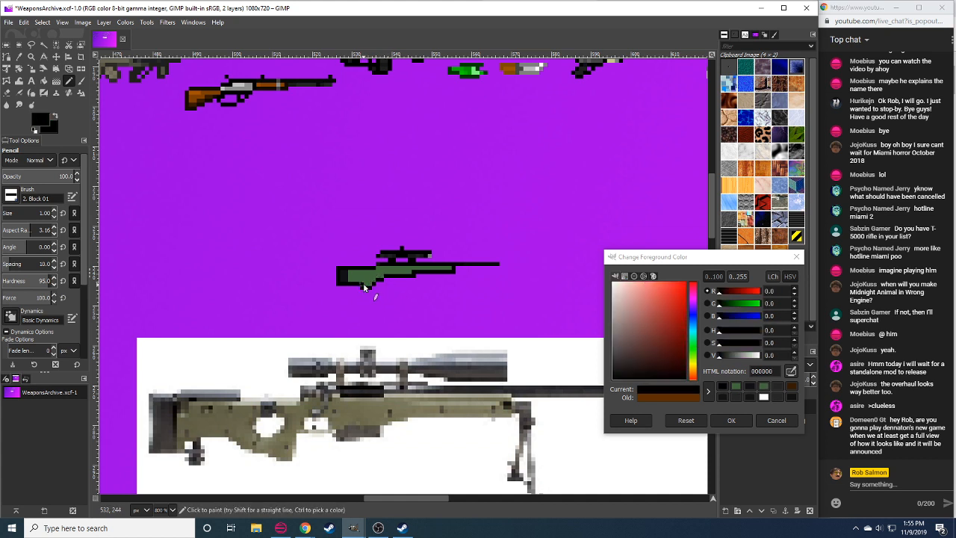
{"action": "left_click", "coordinate": [363, 281], "text": "ctrl"}
{"action": "left_click", "coordinate": [367, 282]}
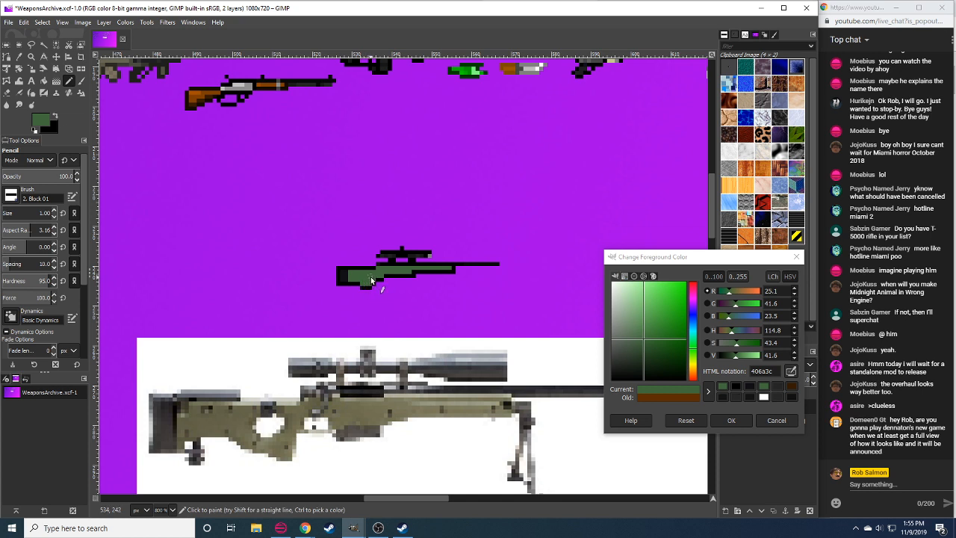
Erase a thumbhole in the stock behind the grip and outline its edge in black.
{"action": "key", "text": "shift+e"}
{"action": "left_click", "coordinate": [367, 279]}
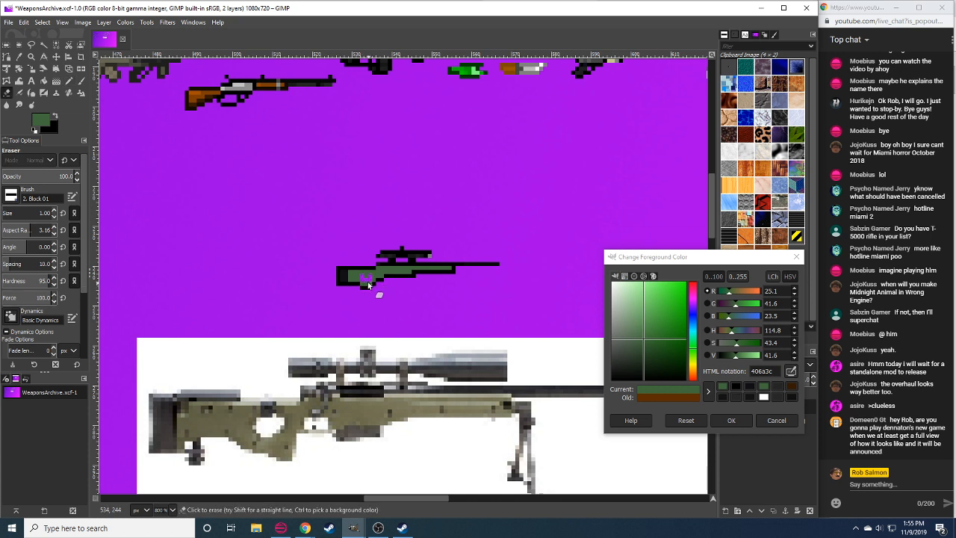
{"action": "left_click", "coordinate": [368, 277]}
{"action": "left_click", "coordinate": [368, 286], "text": "ctrl"}
{"action": "key", "text": "n"}
{"action": "left_click", "coordinate": [369, 280], "text": "ctrl"}
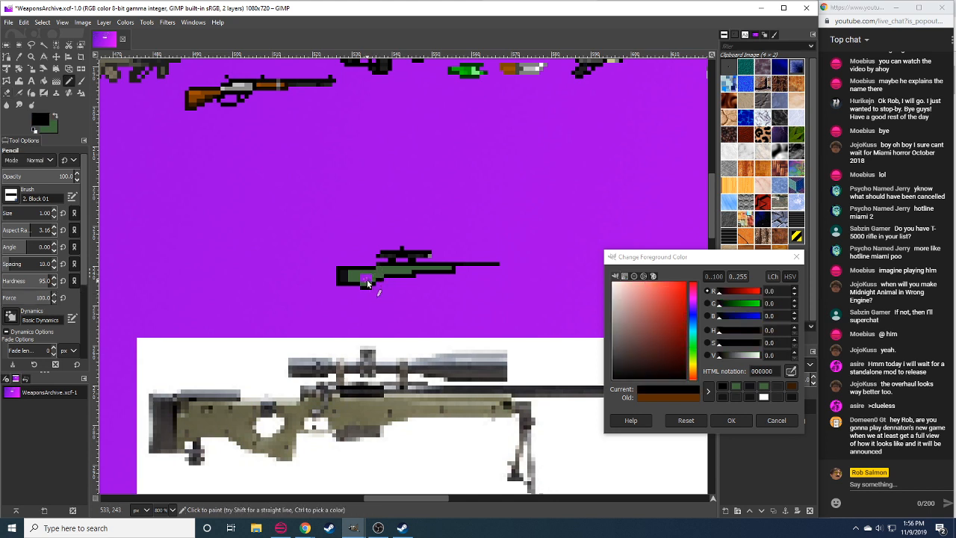
{"action": "left_click", "coordinate": [367, 280]}
{"action": "left_click", "coordinate": [369, 280], "text": "ctrl"}
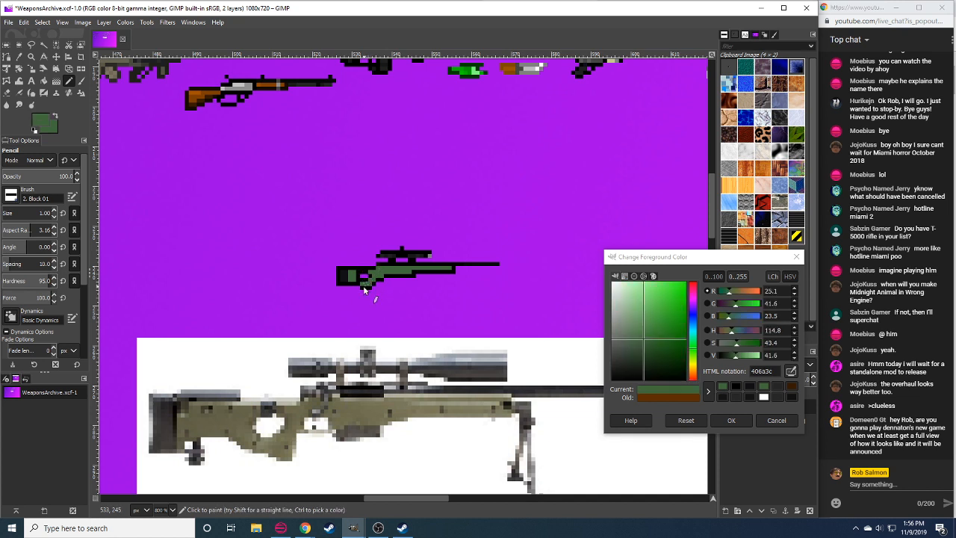
Extend the grip downward with green pixels, redraw its black outline and erase the stray pixels.
{"action": "left_click", "coordinate": [358, 286], "text": "ctrl"}
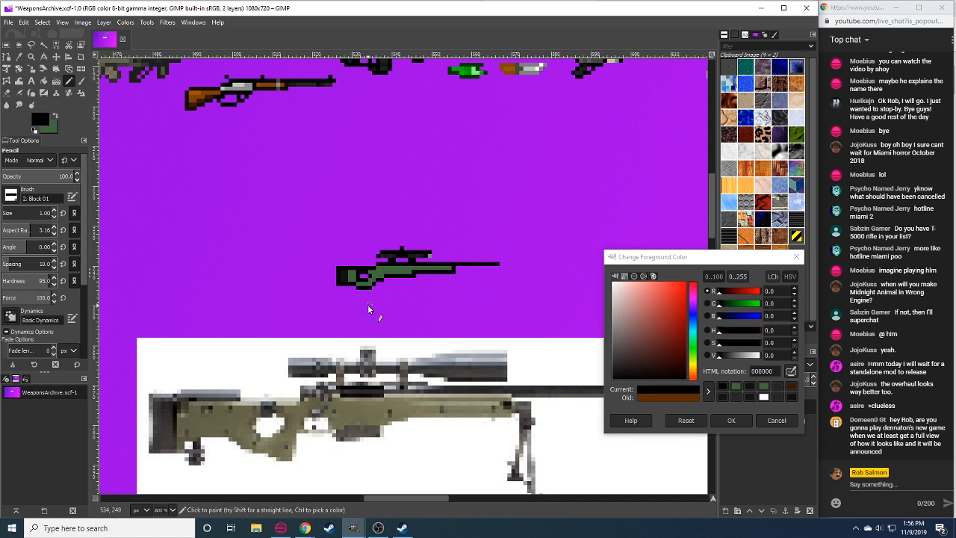
{"action": "key", "text": "shift+e"}
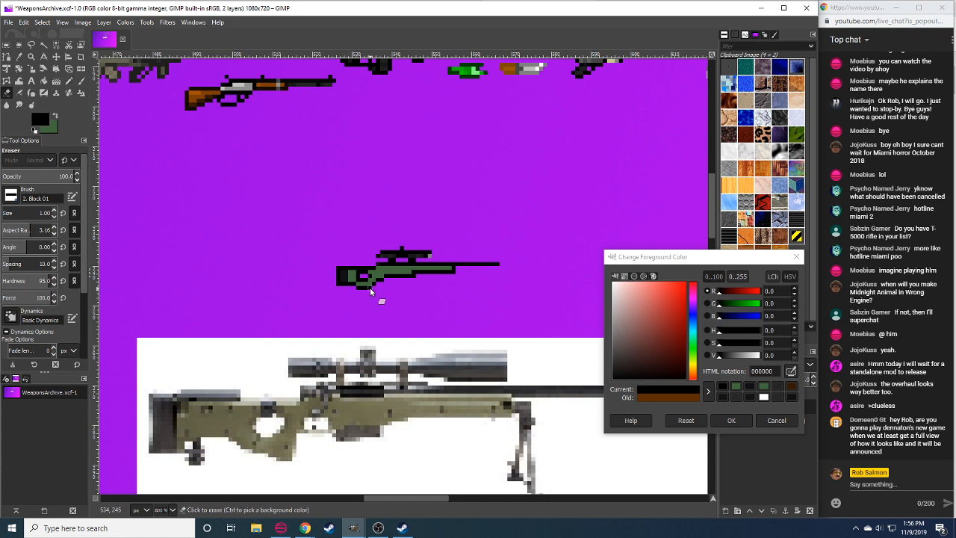
{"action": "key", "text": "n"}
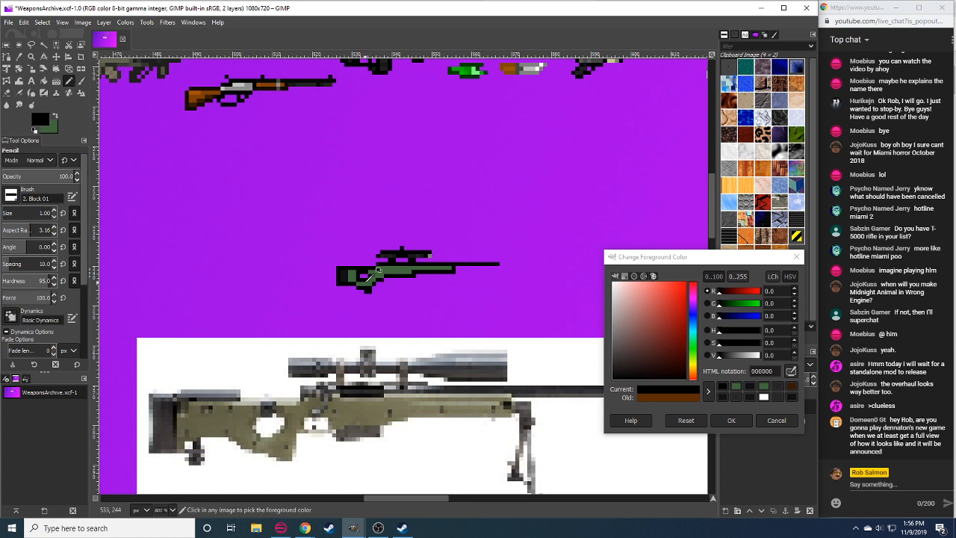
{"action": "left_click", "coordinate": [369, 277], "text": "ctrl"}
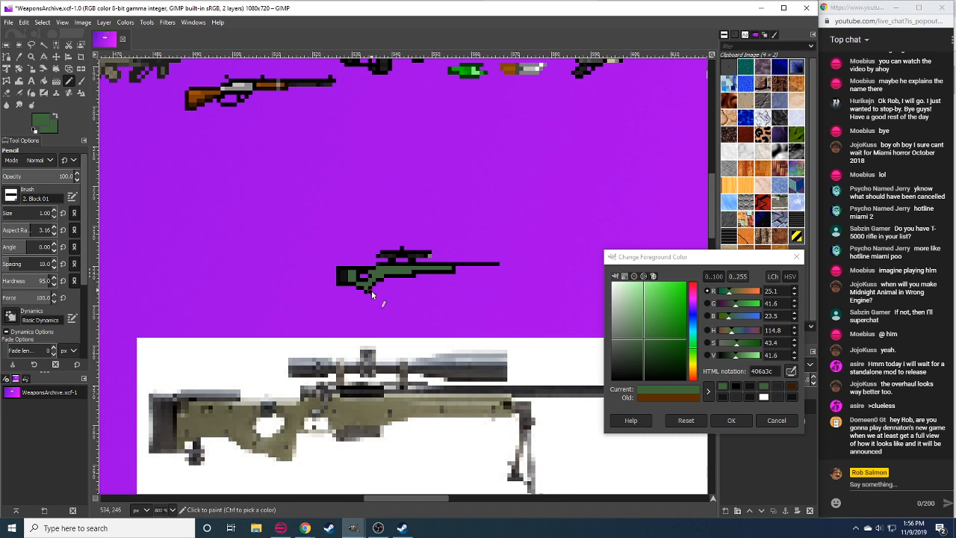
{"action": "left_click", "coordinate": [364, 292], "text": "ctrl"}
{"action": "key", "text": "shift+e"}
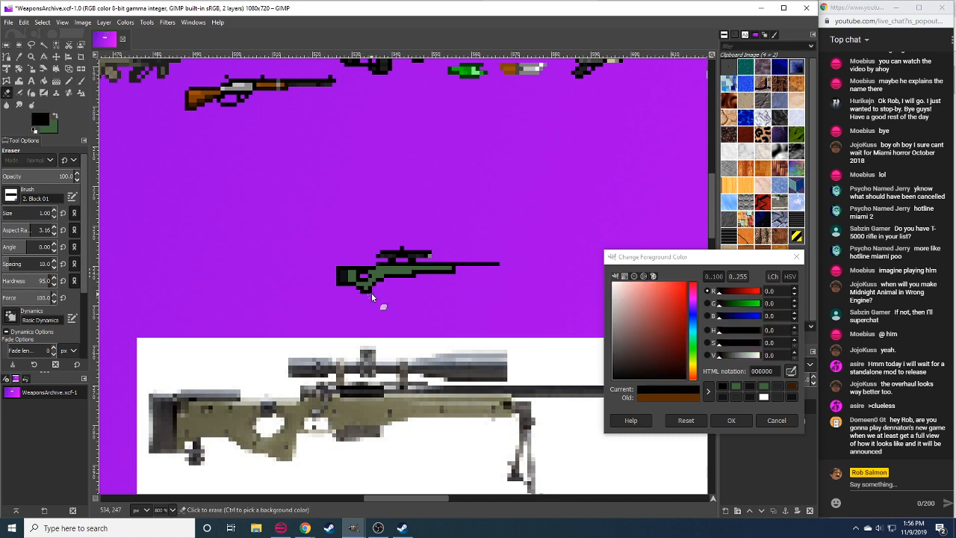
{"action": "key", "text": "n"}
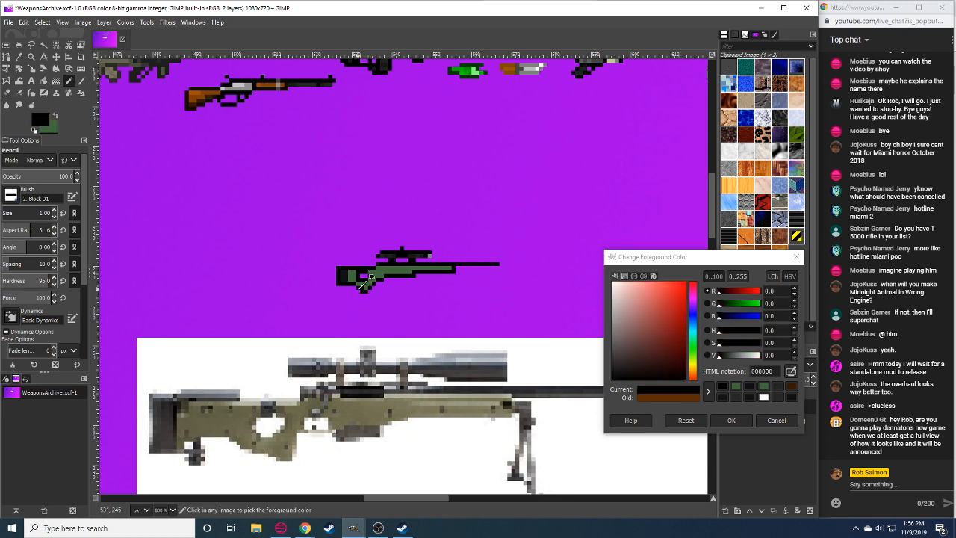
Sample black from the sprite and add a black pixel beneath the butt for the rear support.
{"action": "left_click", "coordinate": [363, 342], "text": "ctrl"}
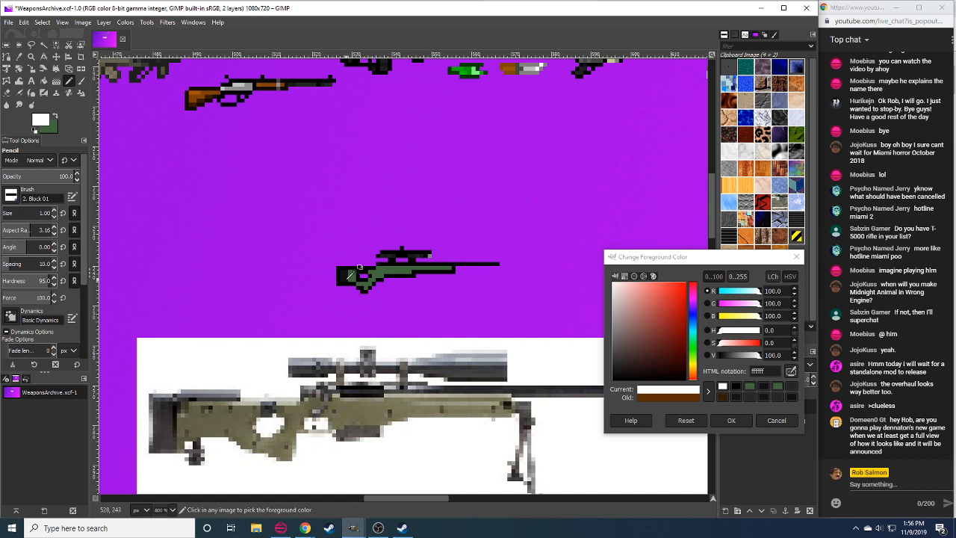
{"action": "left_click", "coordinate": [346, 284], "text": "ctrl"}
{"action": "left_click", "coordinate": [346, 288]}
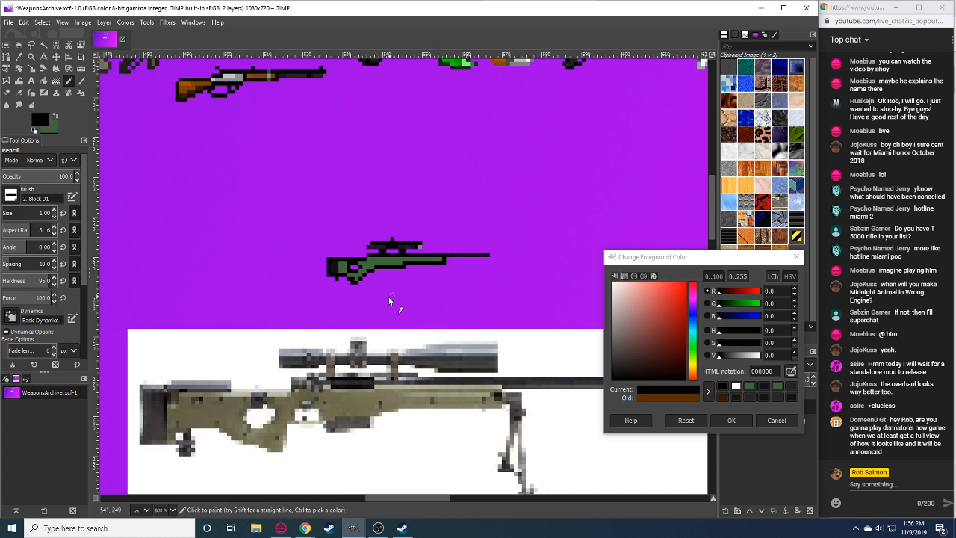
Repaint the black outline around the thumbhole in the stock's green.
{"action": "key", "text": "shift+e"}
{"action": "key", "text": "n"}
{"action": "left_click", "coordinate": [346, 267], "text": "ctrl"}
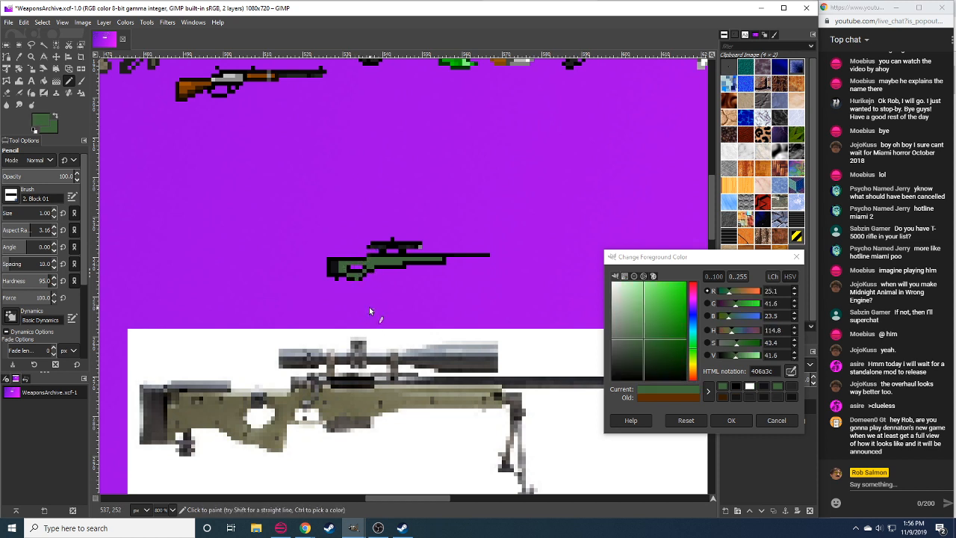
{"action": "left_click_drag", "start_coordinate": [369, 307], "coordinate": [366, 303]}
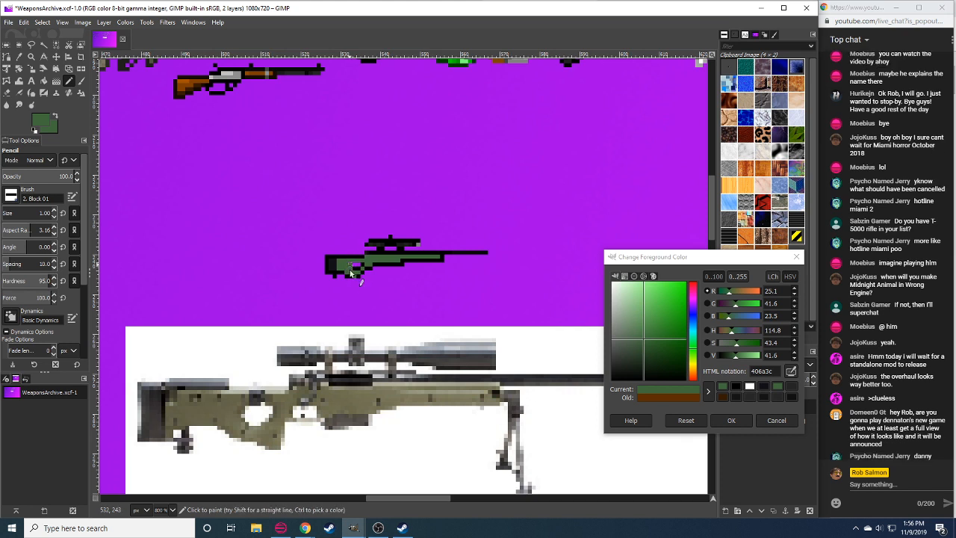
{"action": "left_click_drag", "start_coordinate": [365, 312], "coordinate": [378, 292]}
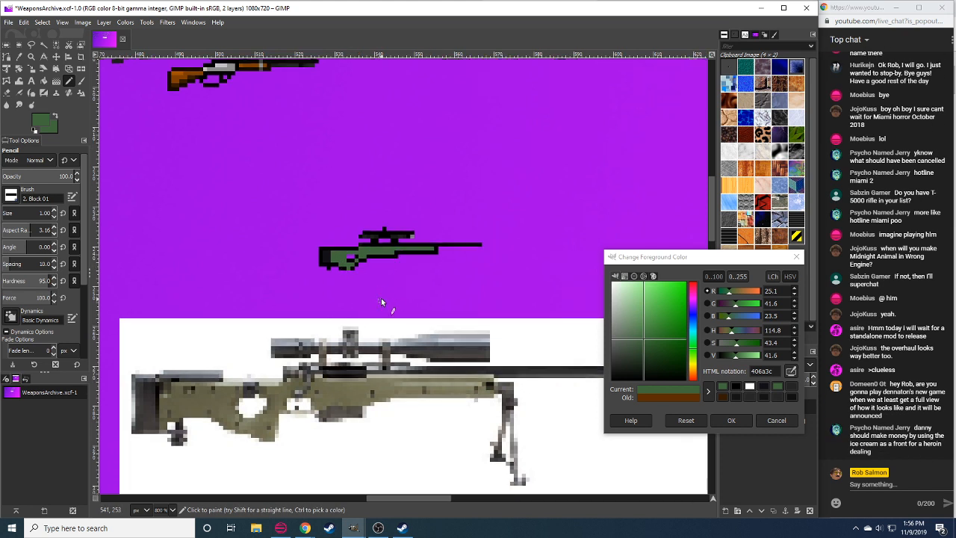
Erase the pixels at the trigger guard and reshape the opening around the grip.
{"action": "key", "text": "shift+e"}
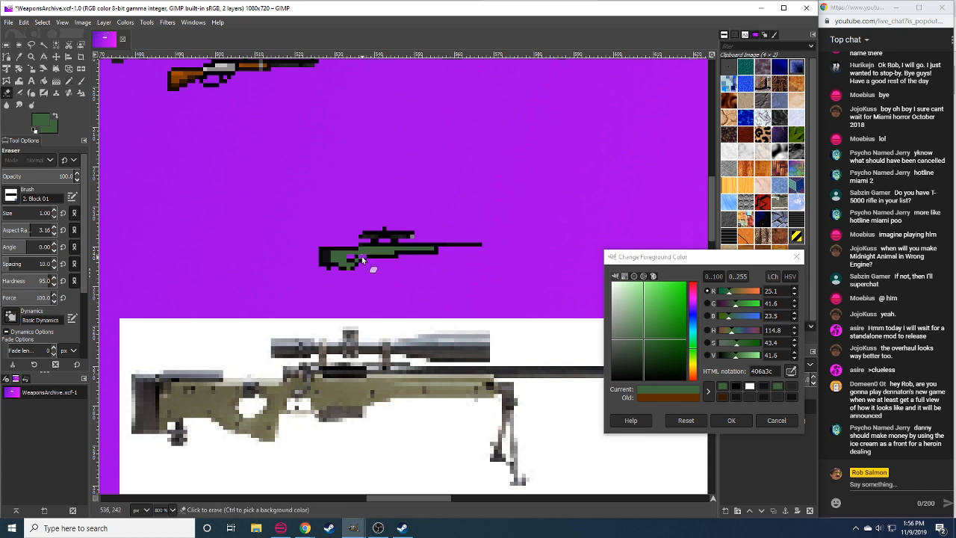
{"action": "key", "text": "n"}
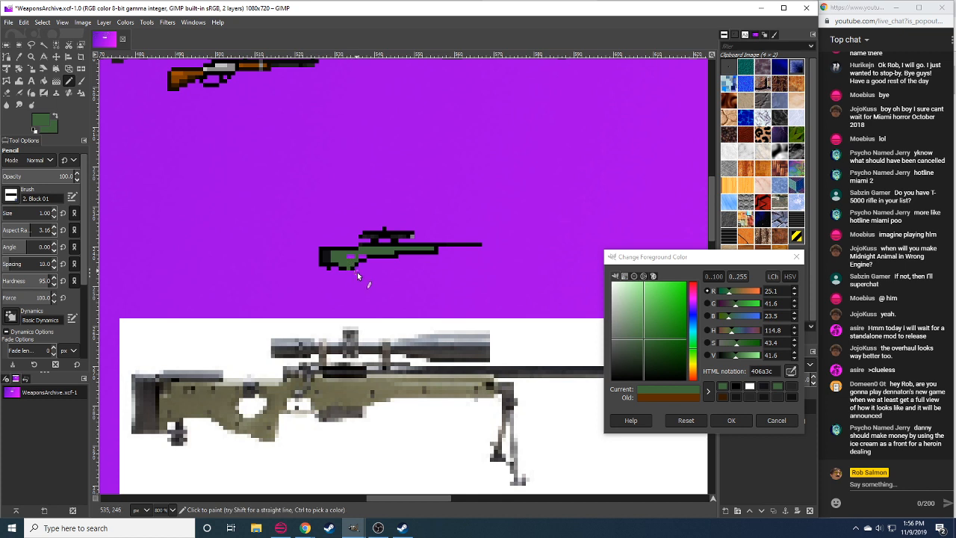
{"action": "key", "text": "shift+e"}
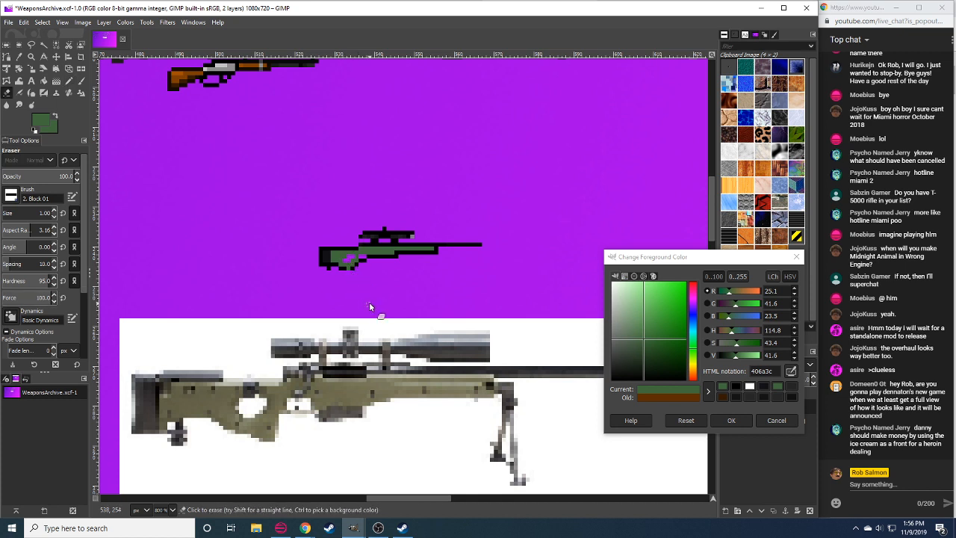
Sample black from the sprite's outline and touch up the pixels beneath the grip and trigger.
{"action": "key", "text": "n"}
{"action": "left_click", "coordinate": [353, 268], "text": "ctrl"}
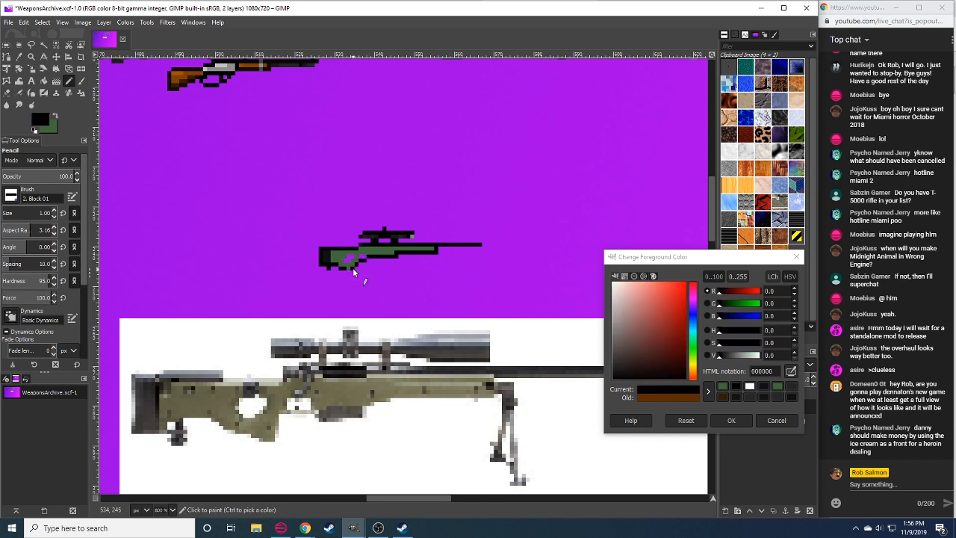
{"action": "left_click_drag", "start_coordinate": [396, 262], "coordinate": [393, 253]}
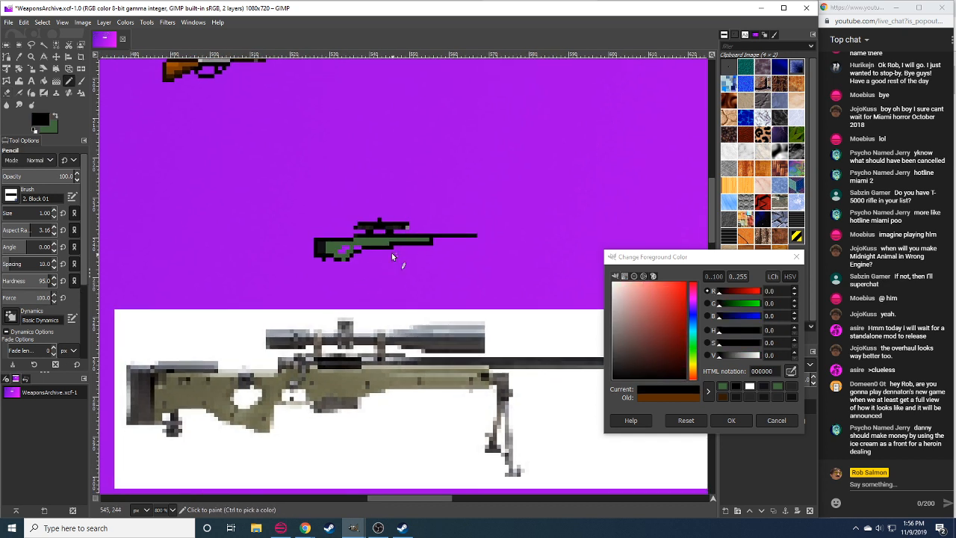
{"action": "key", "text": "shift+e"}
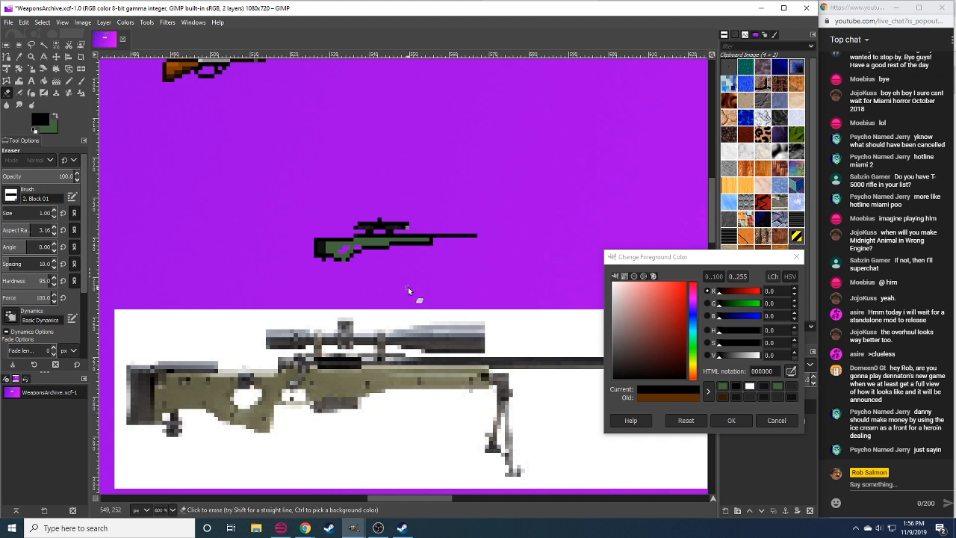
Try repainting the fore-end's underside in green with a straight black outline, and undo those strokes.
{"action": "key", "text": "n"}
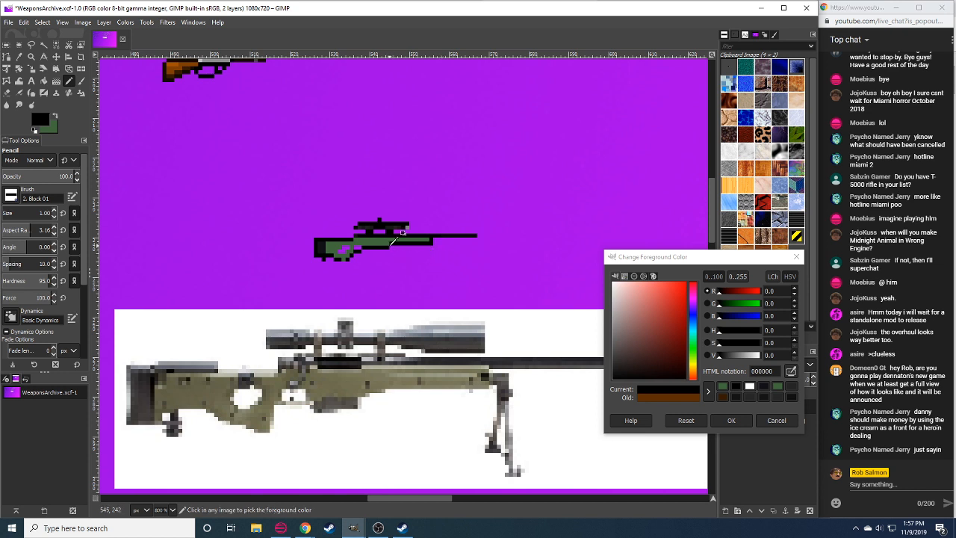
{"action": "left_click", "coordinate": [392, 247], "text": "ctrl"}
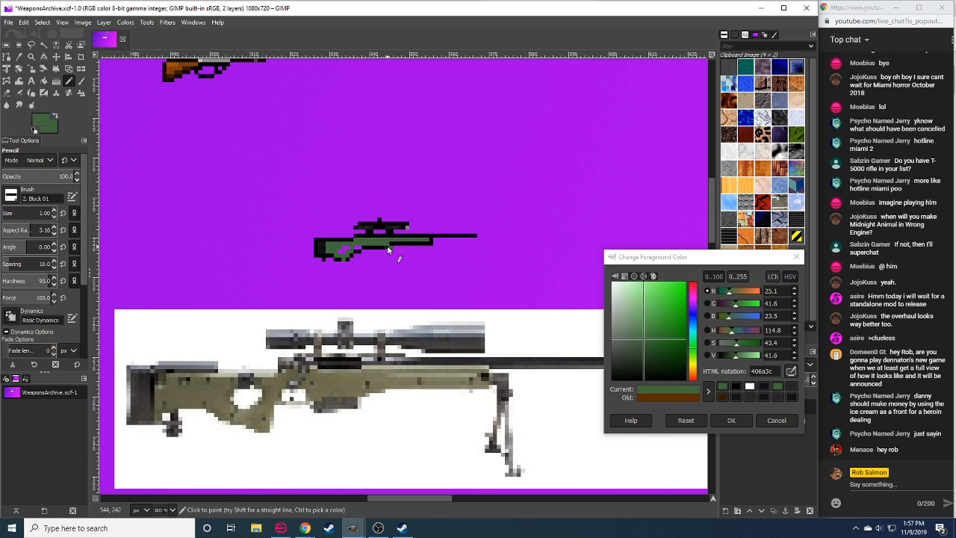
{"action": "left_click", "coordinate": [382, 249], "text": "ctrl"}
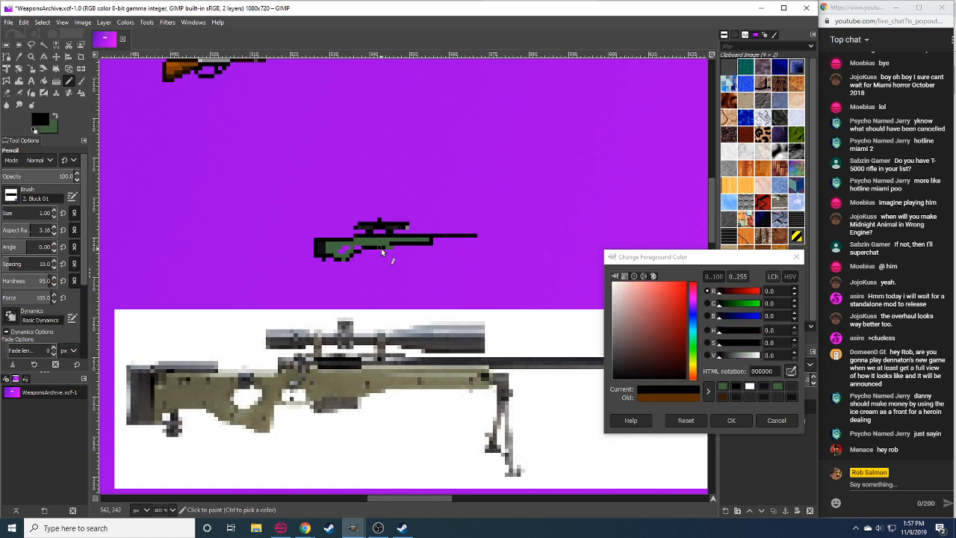
{"action": "left_click", "coordinate": [384, 239], "text": "ctrl"}
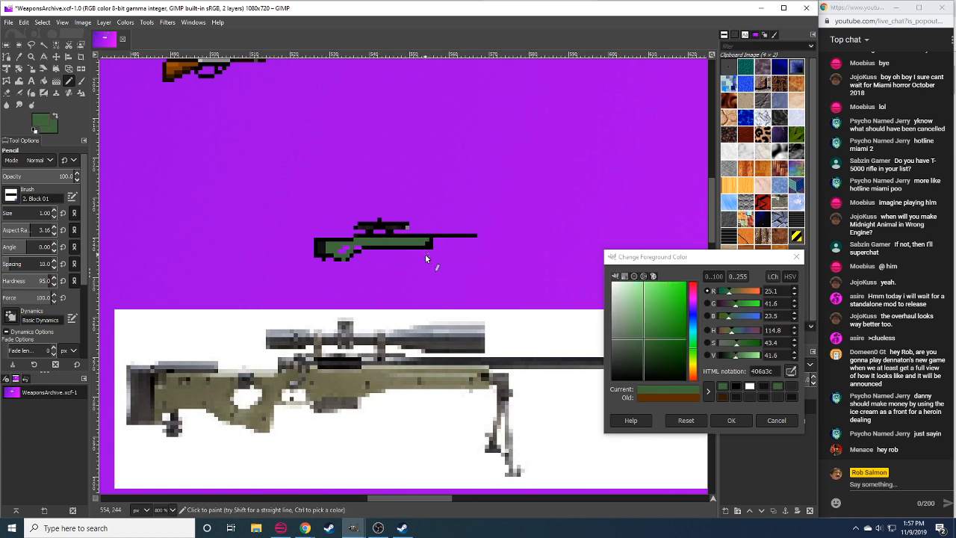
{"action": "key", "text": "ctrl+z"}
{"action": "key", "text": "ctrl+z"}
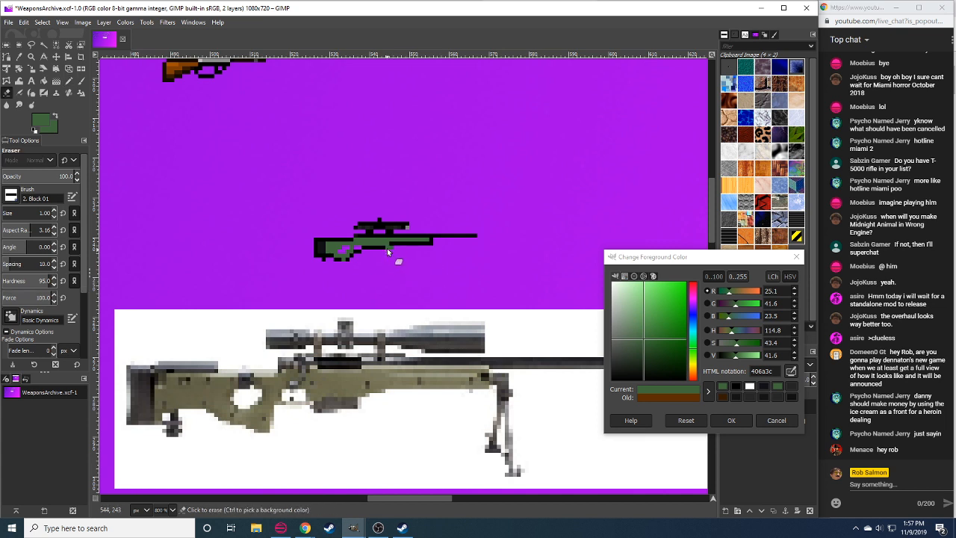
Redraw the stepped black and green underside ahead of the trigger and clean up the pixels at the trigger guard.
{"action": "left_click", "coordinate": [387, 245], "text": "ctrl"}
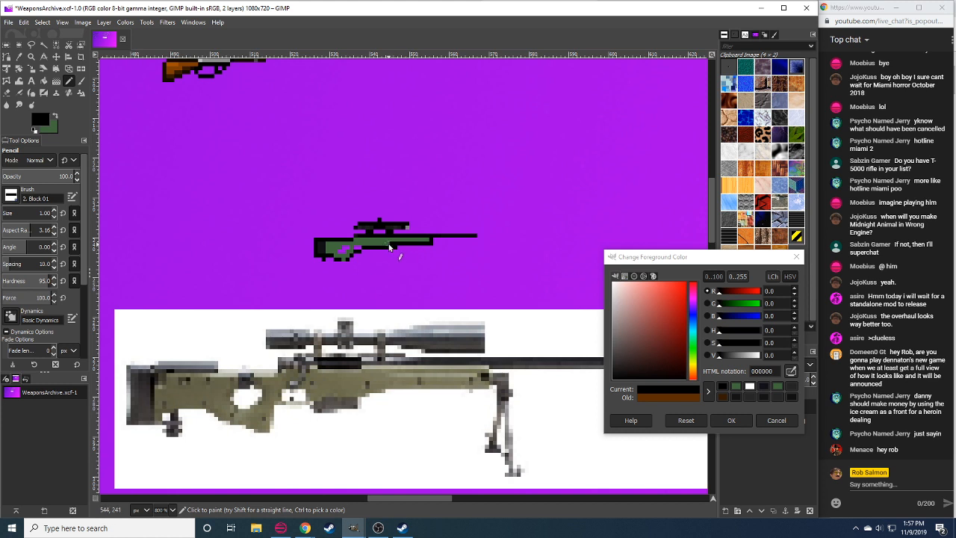
{"action": "left_click", "coordinate": [385, 244], "text": "ctrl"}
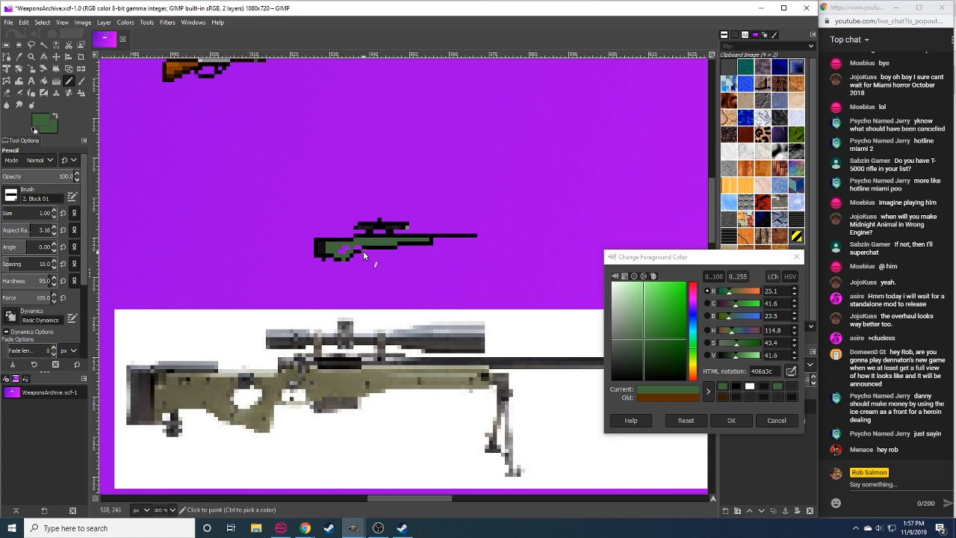
{"action": "key", "text": "shift+e"}
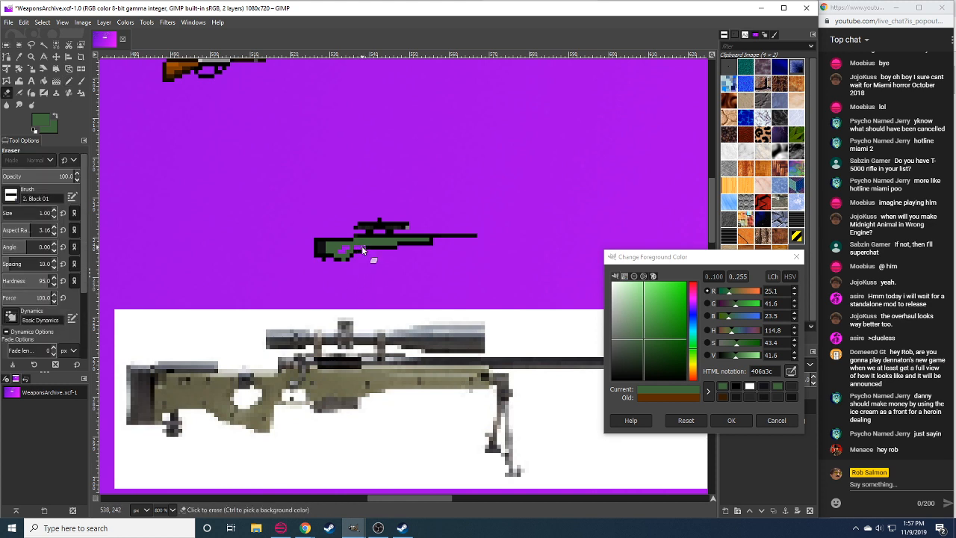
{"action": "left_click", "coordinate": [363, 251], "text": "ctrl"}
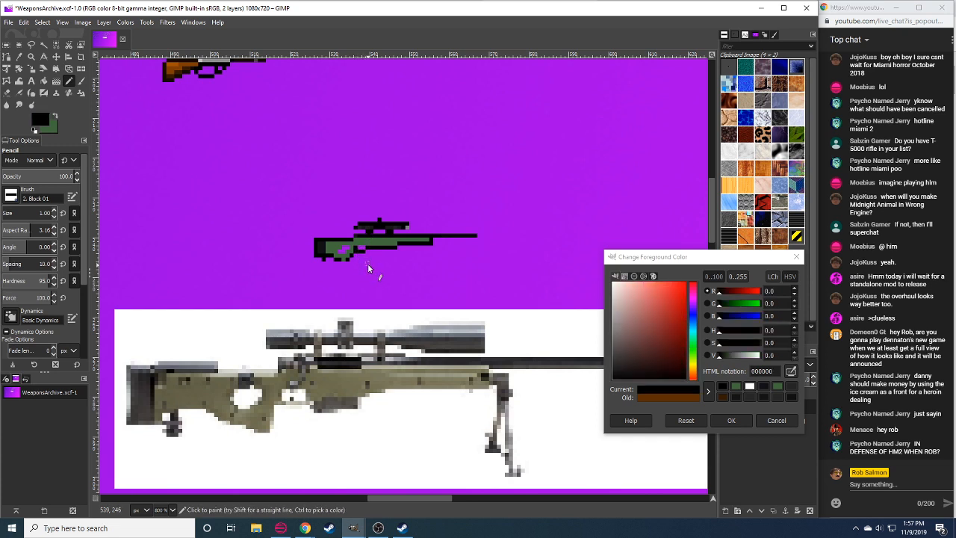
Mix dark blue-grey 23212e, paint highlight pixels on the butt pad and touch them up with the pad's 100f15.
{"action": "left_click", "coordinate": [328, 248], "text": "ctrl"}
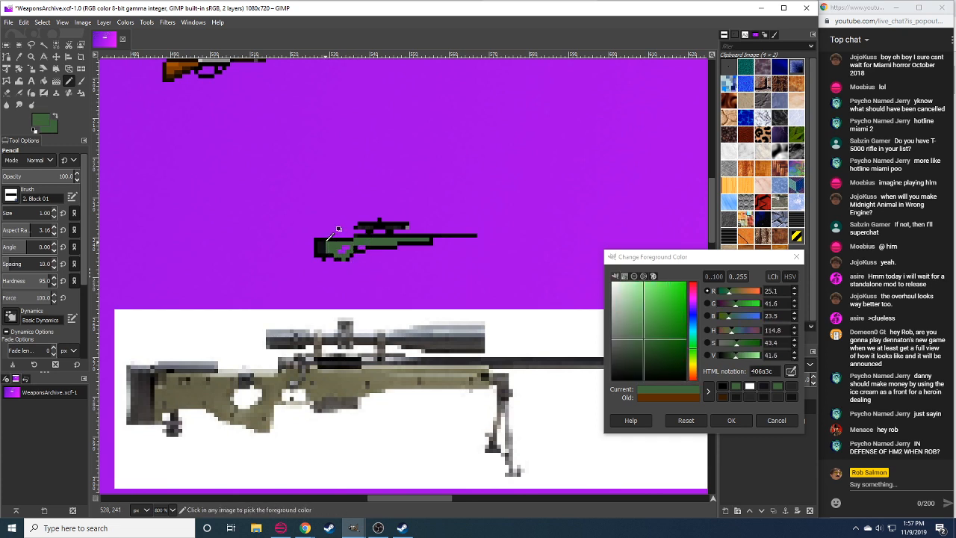
{"action": "left_click", "coordinate": [633, 376]}
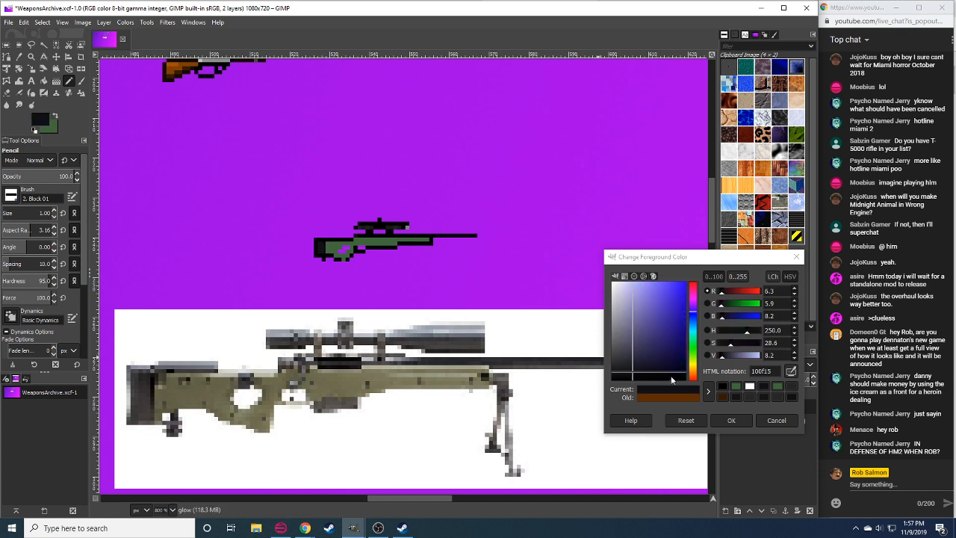
{"action": "left_click", "coordinate": [794, 358]}
{"action": "left_click", "coordinate": [795, 359]}
{"action": "left_click", "coordinate": [794, 359]}
{"action": "left_click", "coordinate": [794, 358]}
{"action": "left_click", "coordinate": [795, 353]}
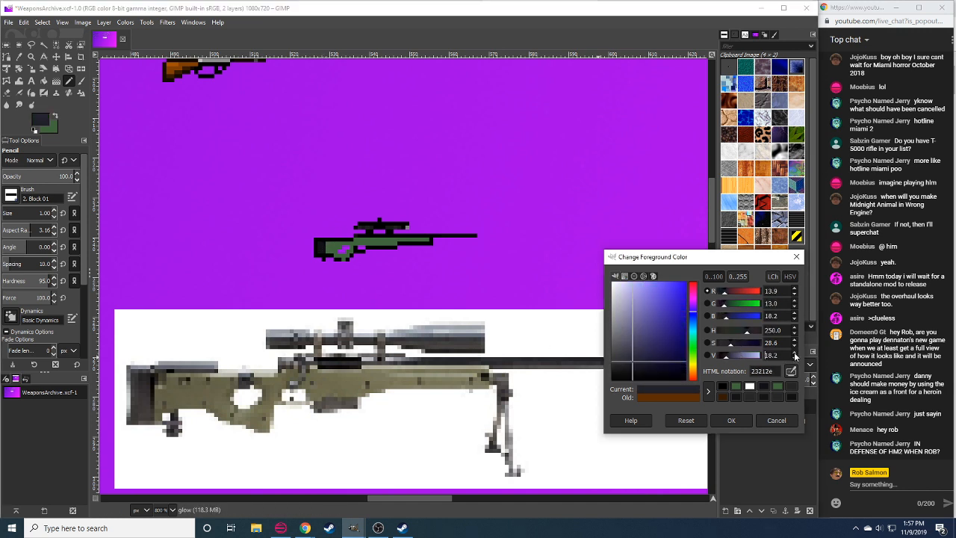
{"action": "left_click", "coordinate": [319, 251]}
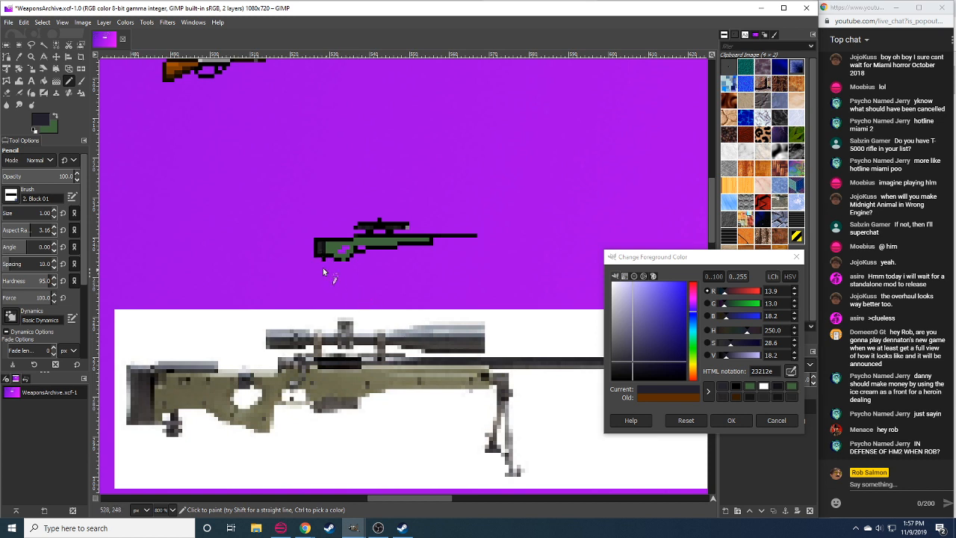
{"action": "left_click", "coordinate": [327, 242]}
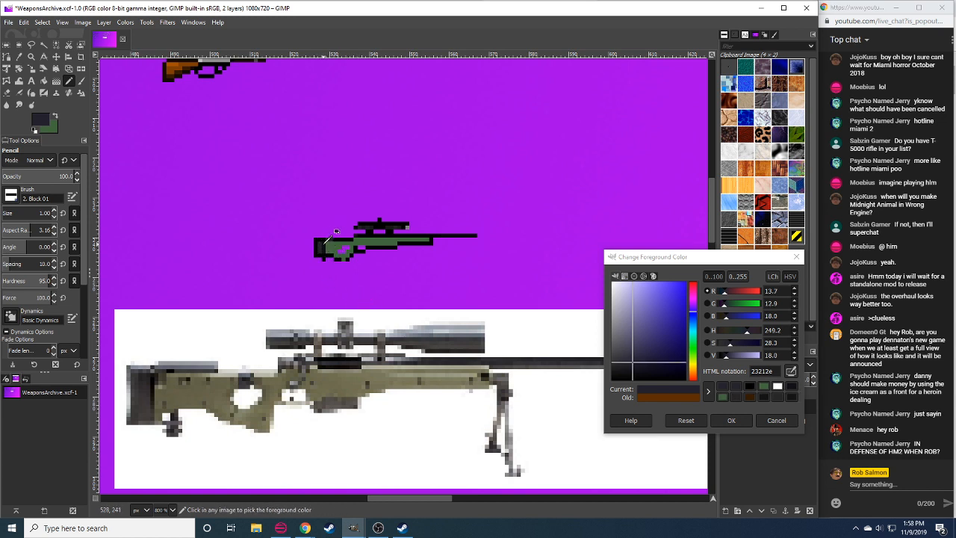
{"action": "left_click", "coordinate": [327, 242], "text": "ctrl"}
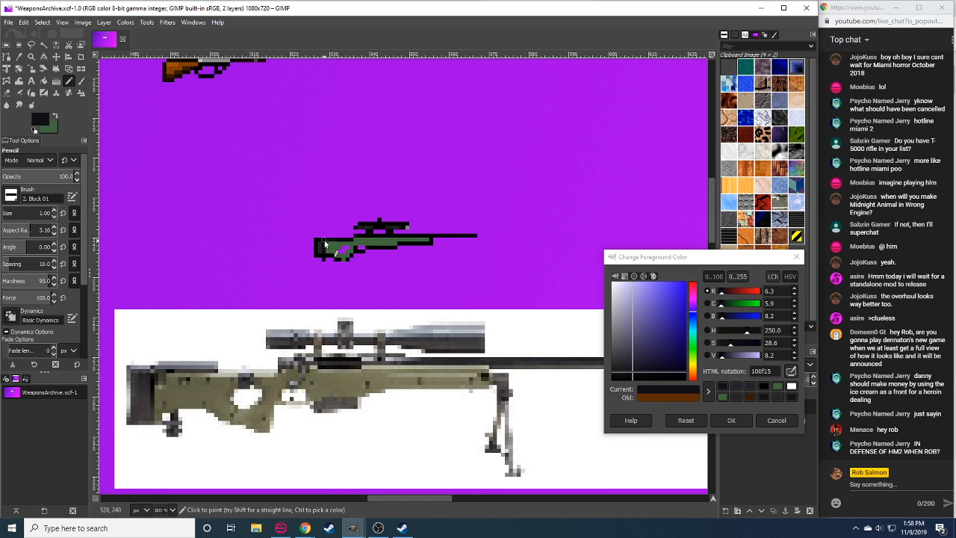
Darken the sampled stock green to 1b2c19 and paint shading pixels on the stock around the thumbhole.
{"action": "left_click_drag", "start_coordinate": [367, 297], "coordinate": [342, 308]}
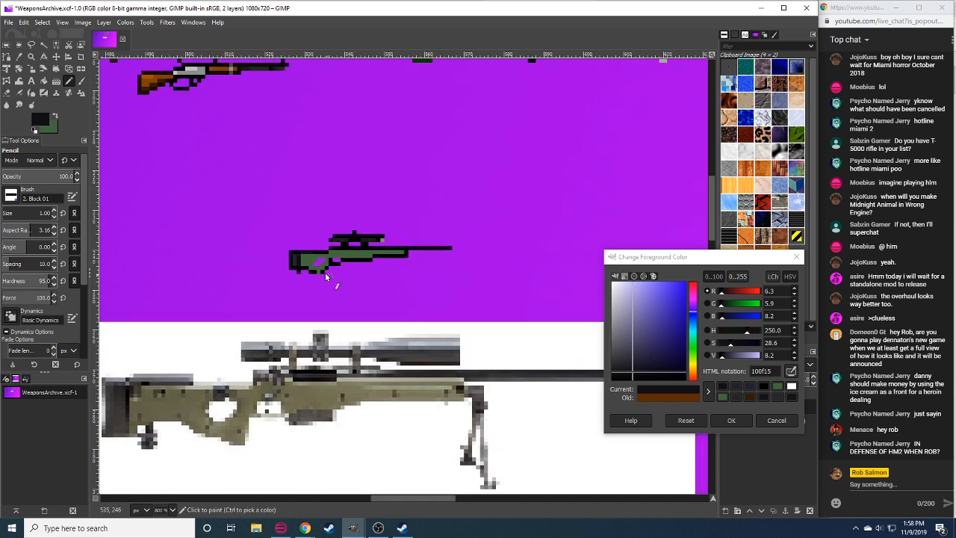
{"action": "left_click", "coordinate": [323, 266], "text": "ctrl"}
{"action": "left_click", "coordinate": [726, 355]}
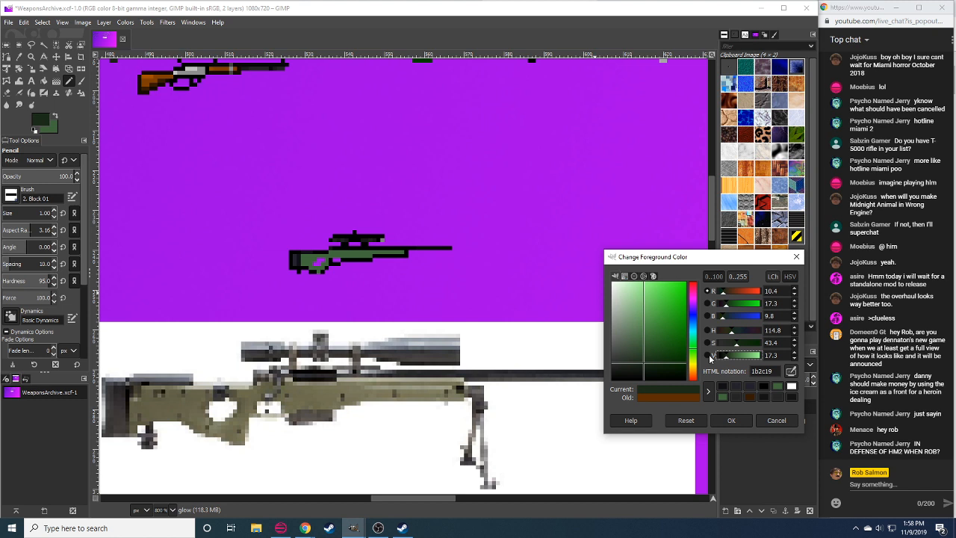
{"action": "left_click", "coordinate": [311, 265]}
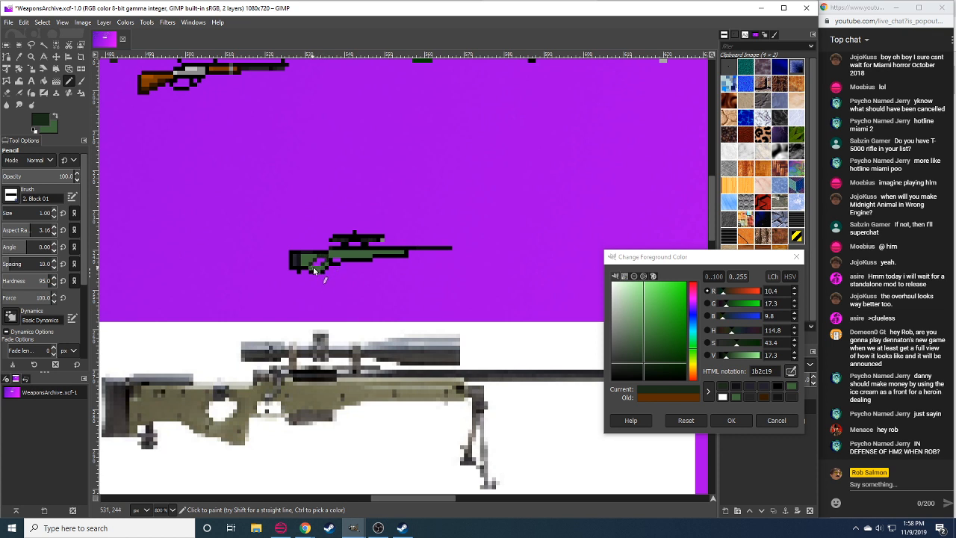
Refine the grip's shading below the thumbhole, alternating between sampled green 406a3c and dark green 1b2c19.
{"action": "left_click", "coordinate": [330, 264], "text": "ctrl"}
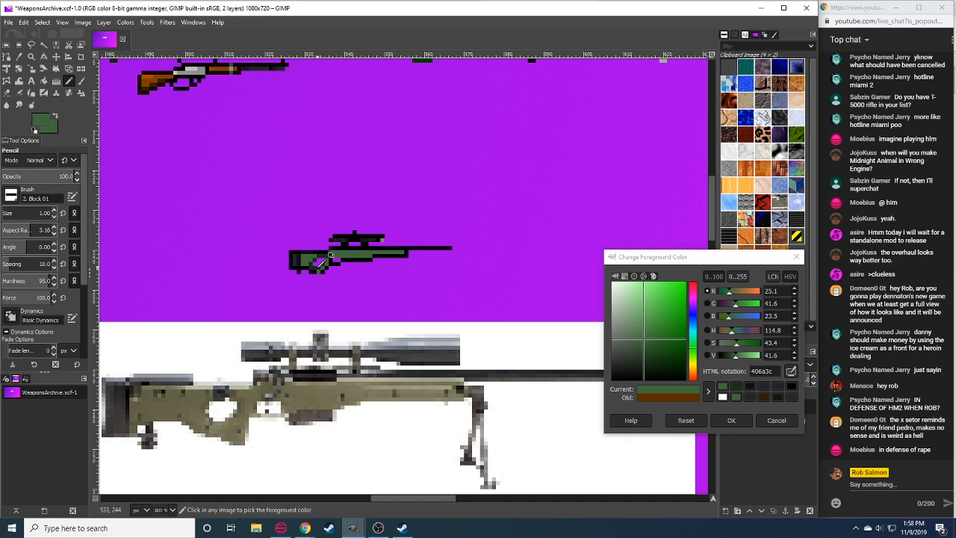
{"action": "left_click", "coordinate": [319, 274], "text": "ctrl"}
{"action": "left_click", "coordinate": [316, 271], "text": "ctrl"}
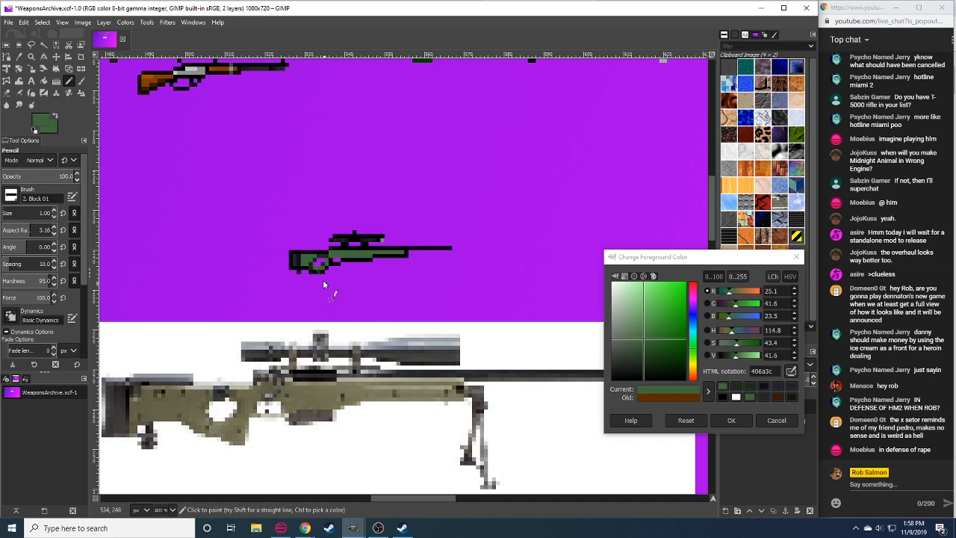
{"action": "left_click", "coordinate": [316, 272], "text": "ctrl"}
Mix a medium green 2c4829 from the stock colour and shade the fore-end with it.
{"action": "left_click_drag", "start_coordinate": [323, 295], "coordinate": [307, 307]}
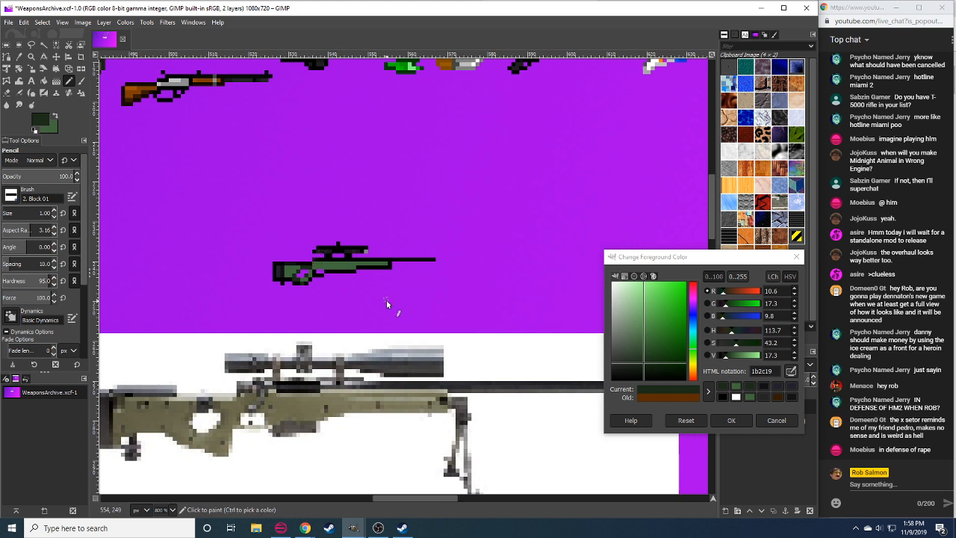
{"action": "left_click", "coordinate": [344, 269], "text": "ctrl"}
{"action": "left_click_drag", "start_coordinate": [735, 357], "coordinate": [730, 355]}
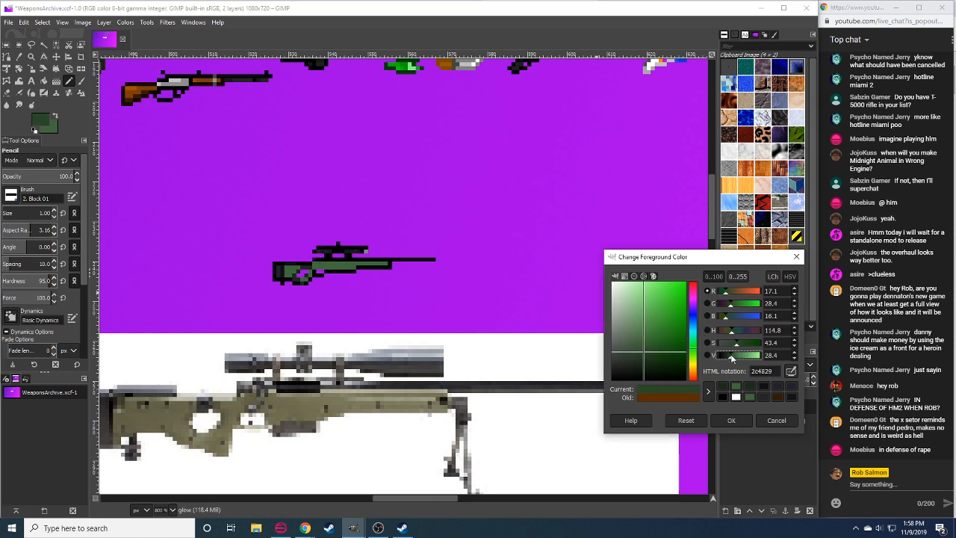
{"action": "left_click", "coordinate": [348, 270]}
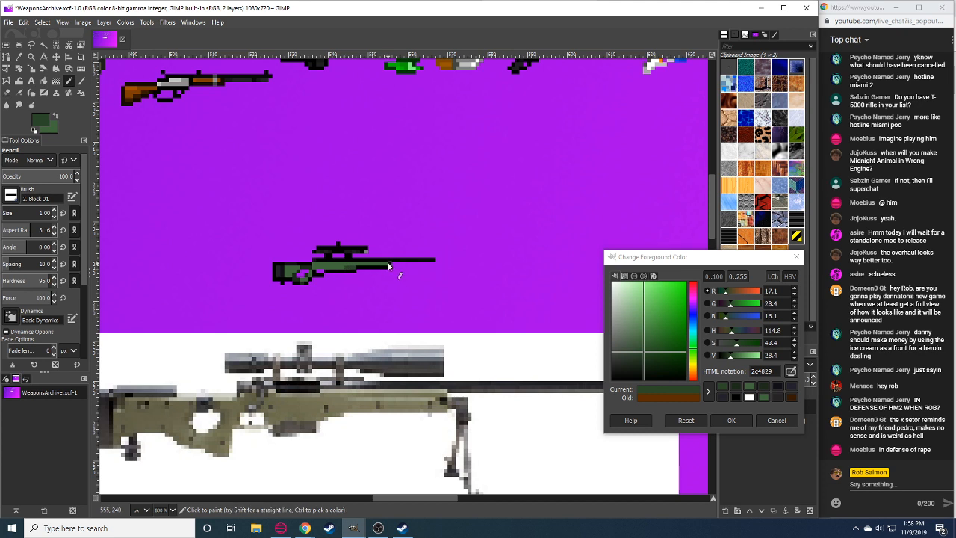
Sample dark grey 141414 and paint it on the receiver above the trigger, resampling black for the outline.
{"action": "left_click", "coordinate": [317, 262], "text": "ctrl"}
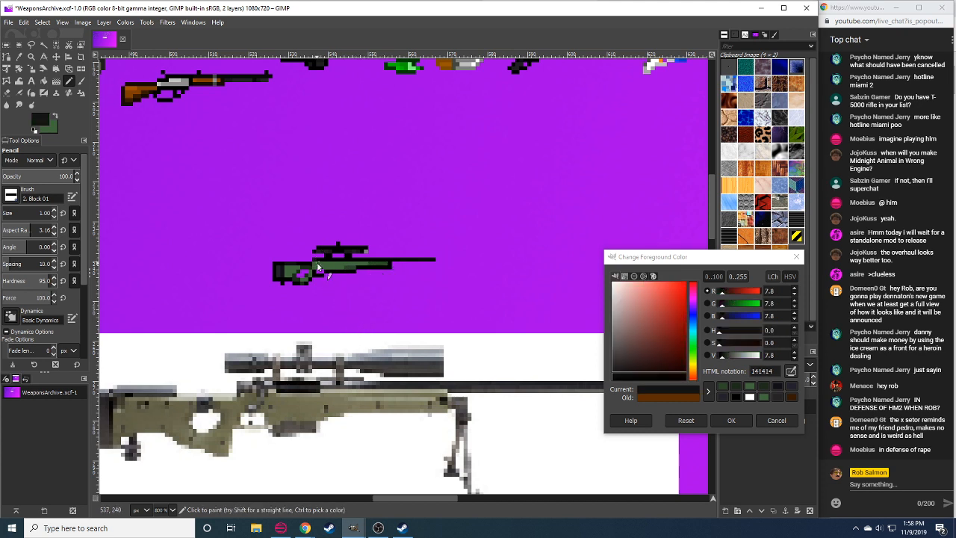
{"action": "left_click", "coordinate": [319, 261]}
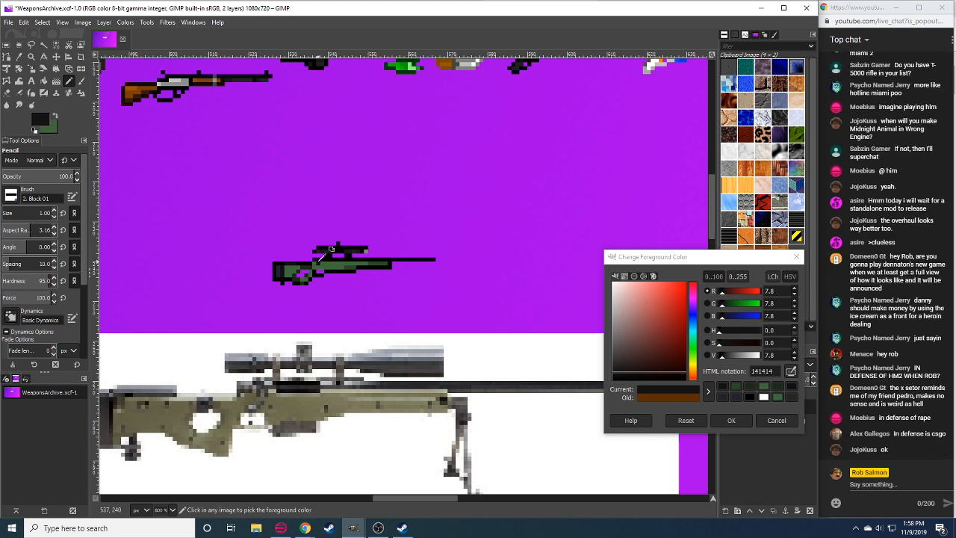
{"action": "left_click", "coordinate": [331, 249], "text": "ctrl"}
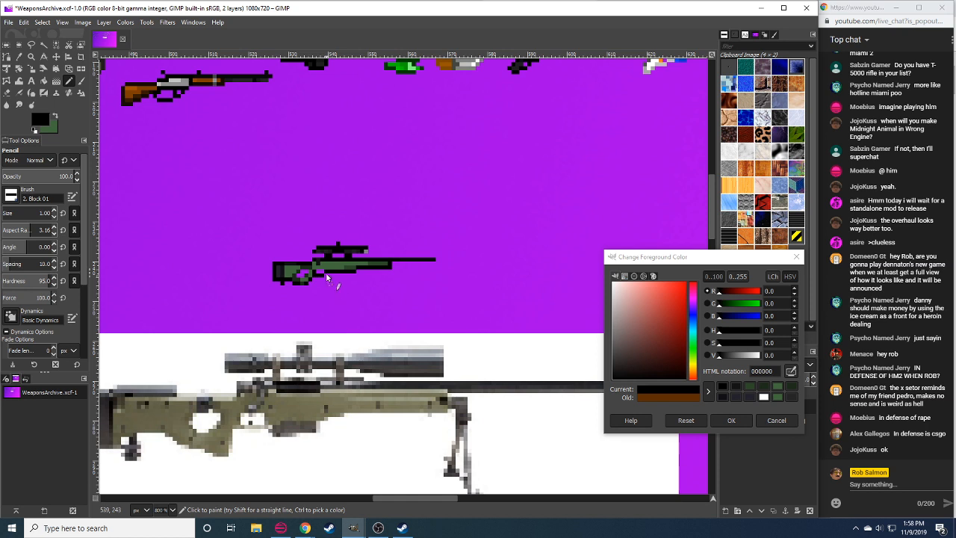
Lighten the sampled 141414 to grey 3f3f3f, paint a bolt pixel on the receiver and resample green 2c4829.
{"action": "left_click", "coordinate": [331, 248], "text": "ctrl"}
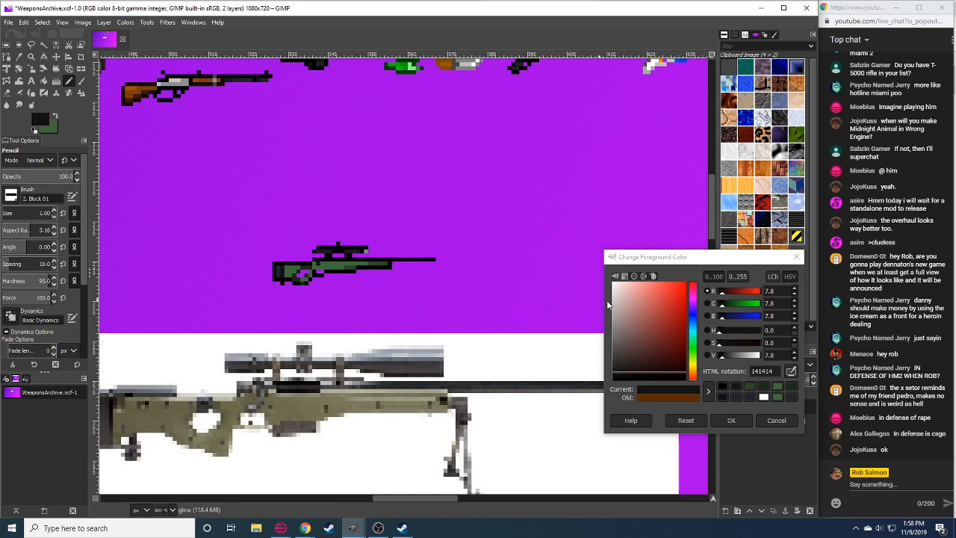
{"action": "left_click", "coordinate": [729, 353]}
{"action": "left_click", "coordinate": [316, 266]}
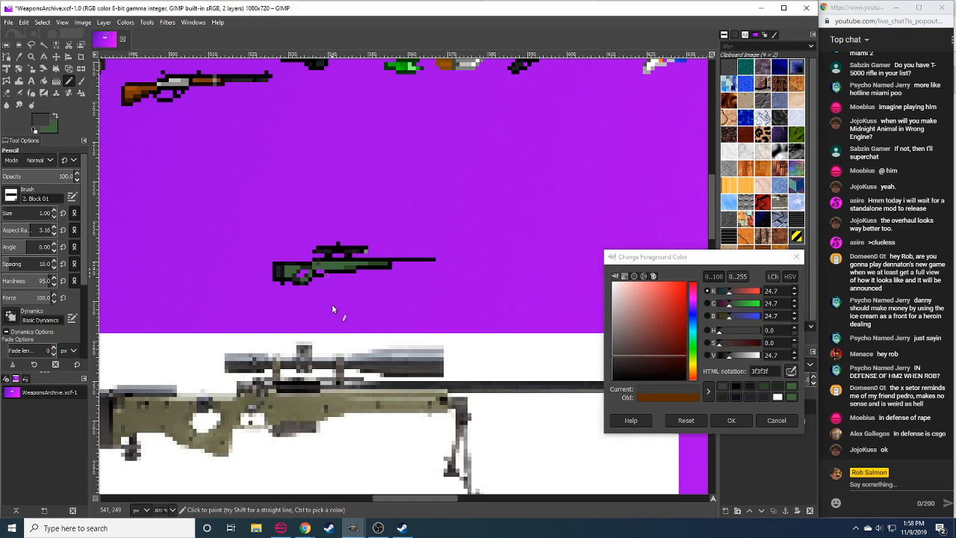
{"action": "left_click", "coordinate": [351, 263], "text": "ctrl"}
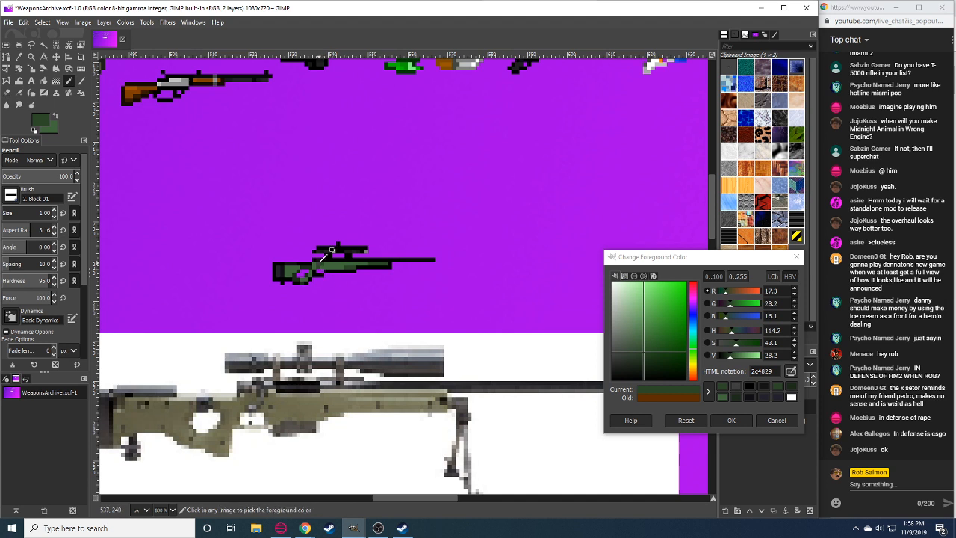
Repaint the bolt detail on the receiver in light grey 878787 and tone it down with grey 5e5e5e.
{"action": "left_click", "coordinate": [741, 383]}
{"action": "left_click", "coordinate": [740, 356]}
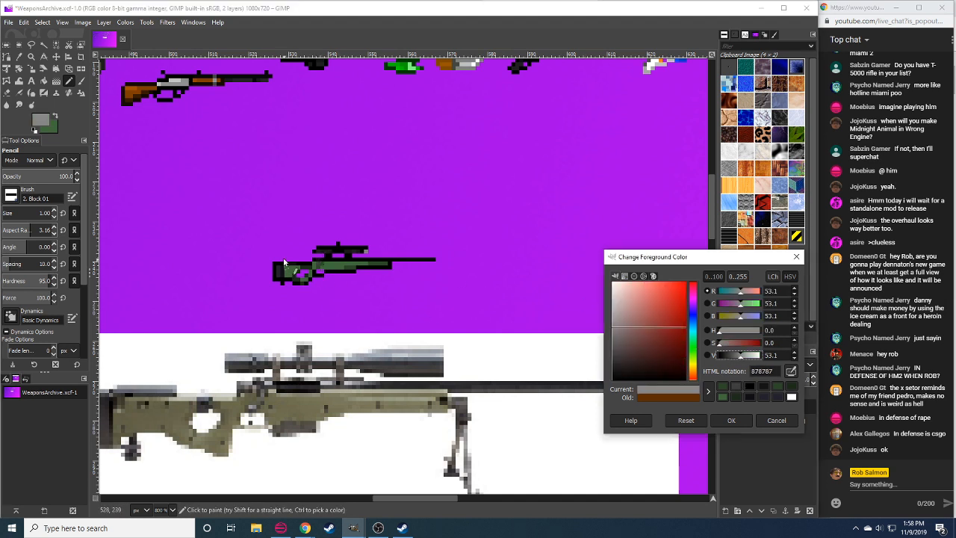
{"action": "left_click", "coordinate": [321, 264]}
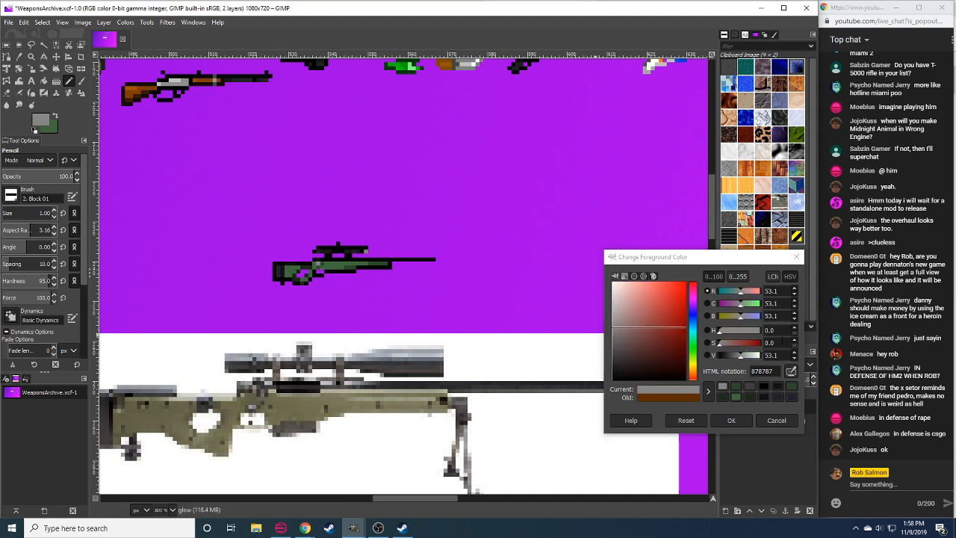
{"action": "left_click", "coordinate": [733, 355]}
{"action": "left_click", "coordinate": [318, 263]}
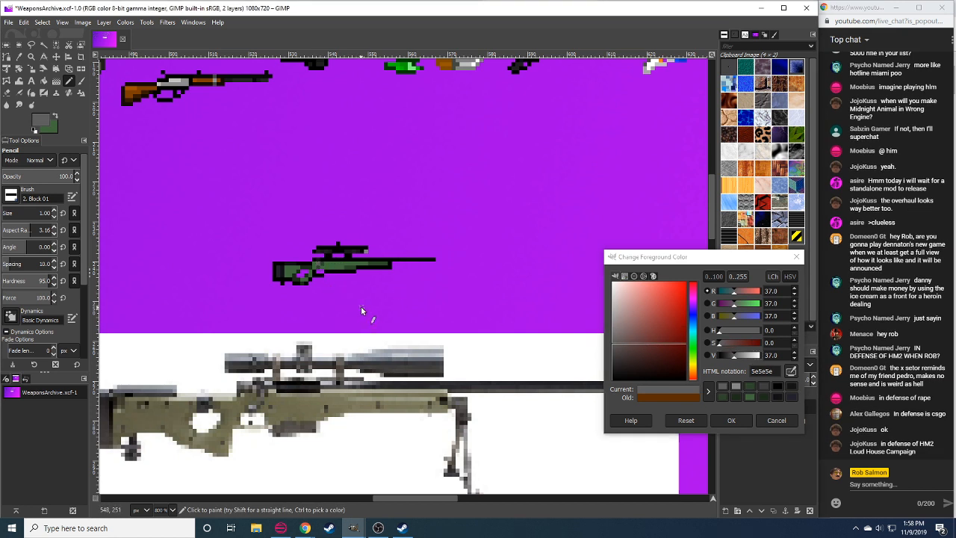
Sample black from the outline, add a front-sight pixel at the muzzle and put a light lens pixel on the scope's front end.
{"action": "left_click", "coordinate": [332, 272], "text": "ctrl"}
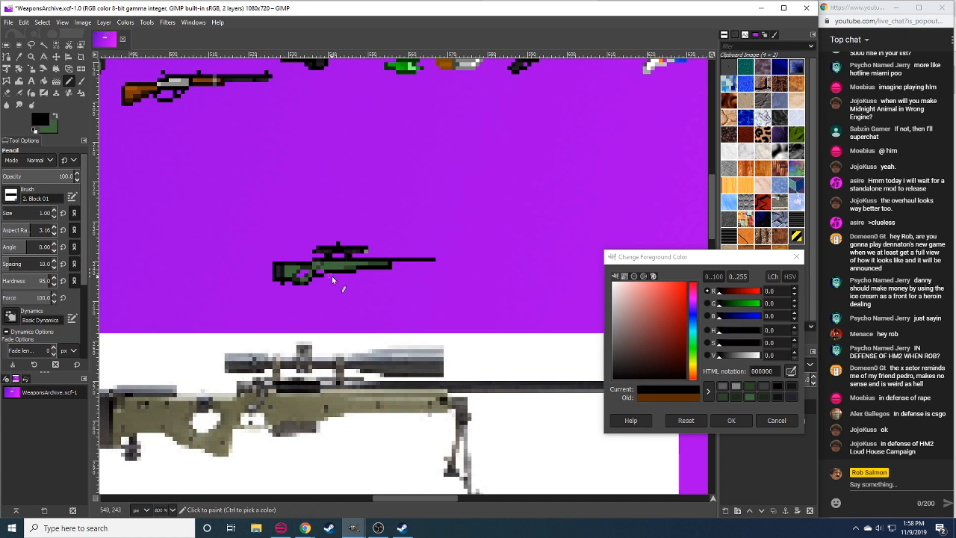
{"action": "mouse_move", "coordinate": [344, 322]}
{"action": "left_mouse_down"}
{"action": "mouse_move", "coordinate": [378, 288]}
{"action": "mouse_move", "coordinate": [396, 284]}
{"action": "left_mouse_up"}
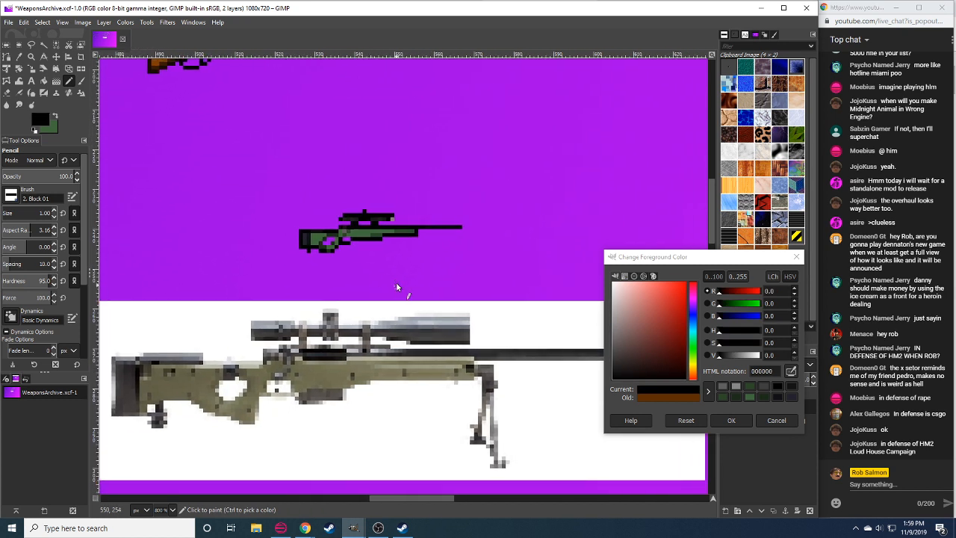
{"action": "key", "text": "shift+e"}
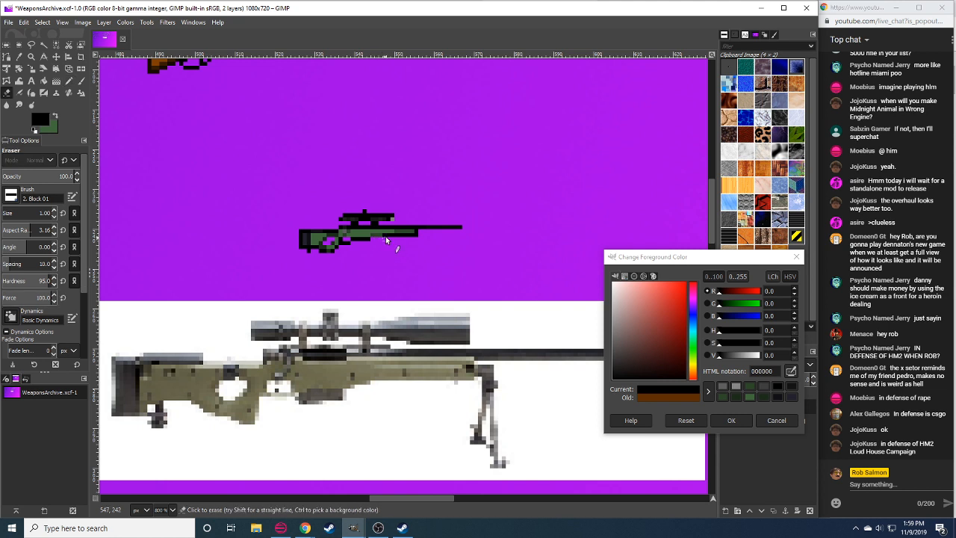
{"action": "key", "text": "n"}
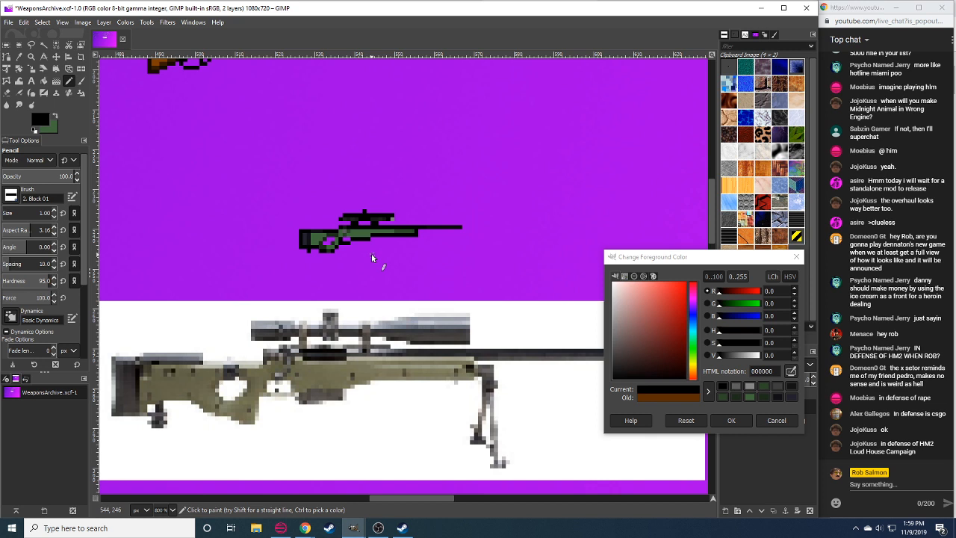
{"action": "scroll", "coordinate": [292, 284], "scroll_direction": "right", "scroll_amount": 5}
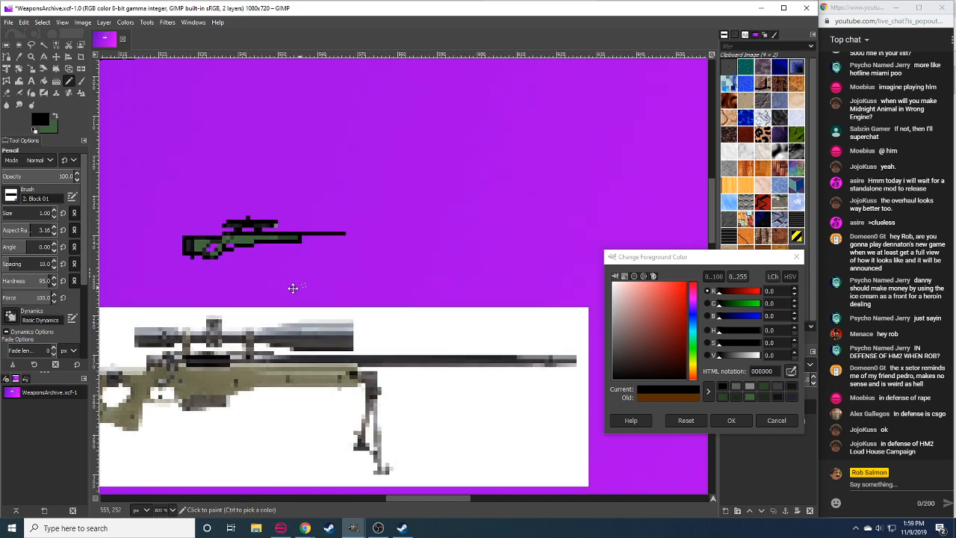
{"action": "left_click", "coordinate": [290, 241], "text": "ctrl"}
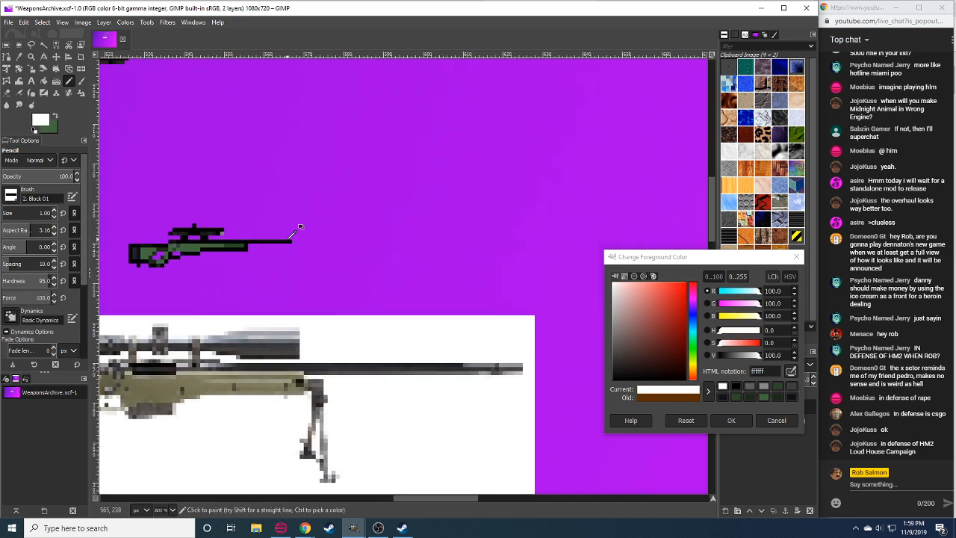
{"action": "scroll", "coordinate": [276, 299], "scroll_direction": "left", "scroll_amount": 5}
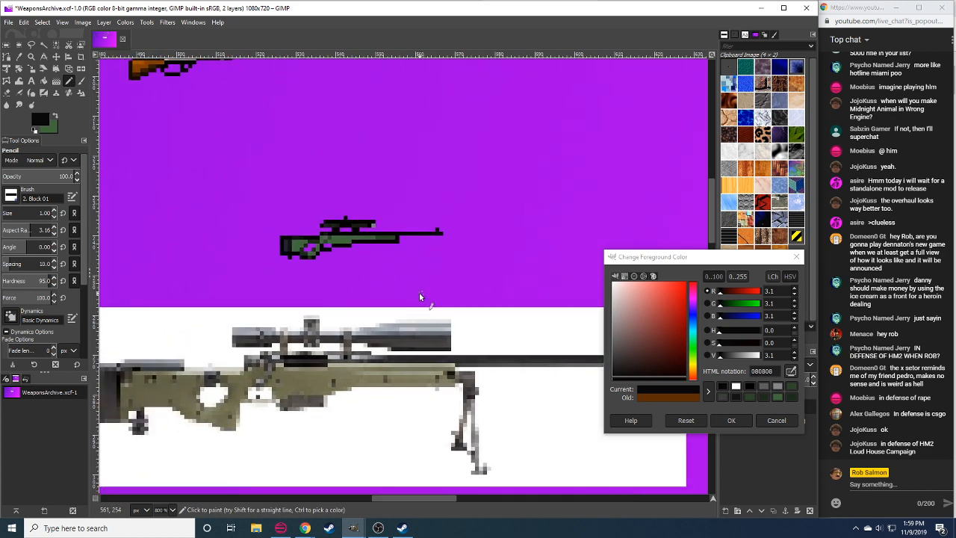
{"action": "key", "text": "n"}
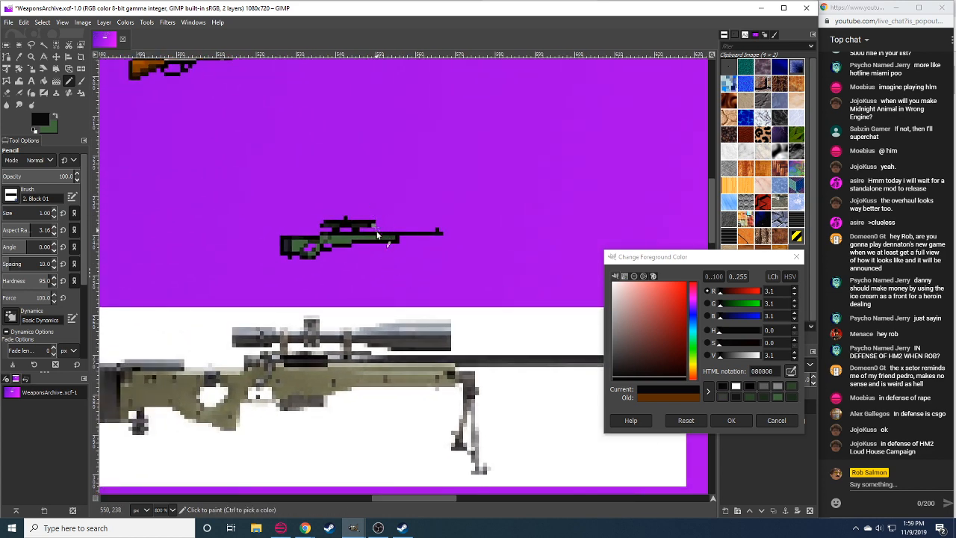
{"action": "mouse_move", "coordinate": [391, 253]}
{"action": "left_mouse_down"}
{"action": "mouse_move", "coordinate": [417, 247]}
{"action": "mouse_move", "coordinate": [400, 261]}
{"action": "left_mouse_up"}
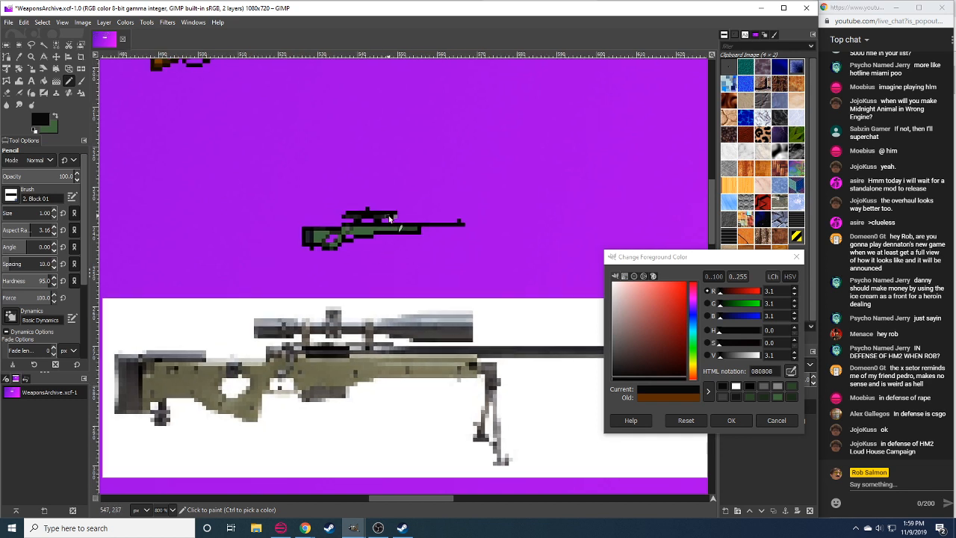
Shorten the rifle by cutting its front section with the barrel and pasting it about 2 pixels closer to the stock.
{"action": "key", "text": "r"}
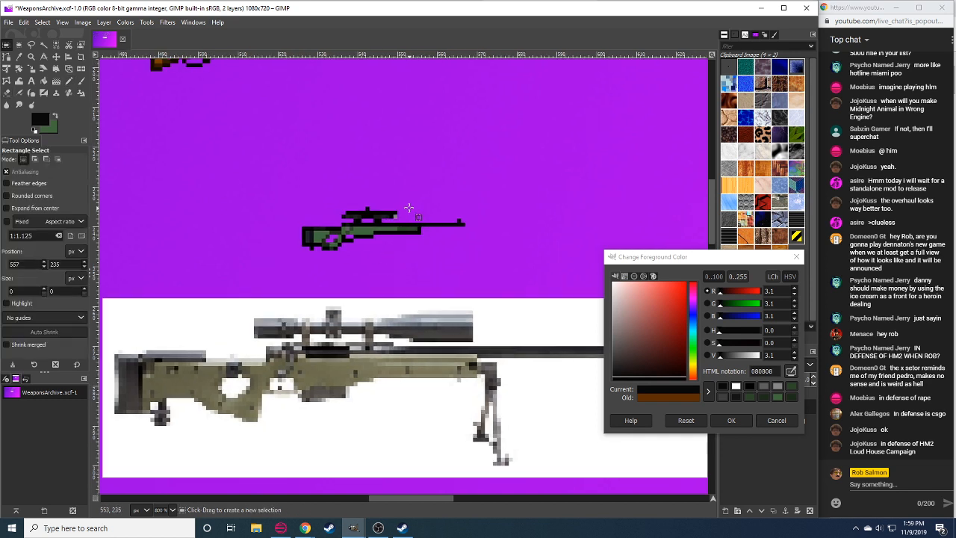
{"action": "left_click_drag", "start_coordinate": [409, 208], "coordinate": [386, 219]}
{"action": "left_click_drag", "start_coordinate": [501, 207], "coordinate": [406, 233]}
{"action": "key", "text": "ctrl+x"}
{"action": "key", "text": "ctrl+v"}
{"action": "left_click", "coordinate": [424, 264]}
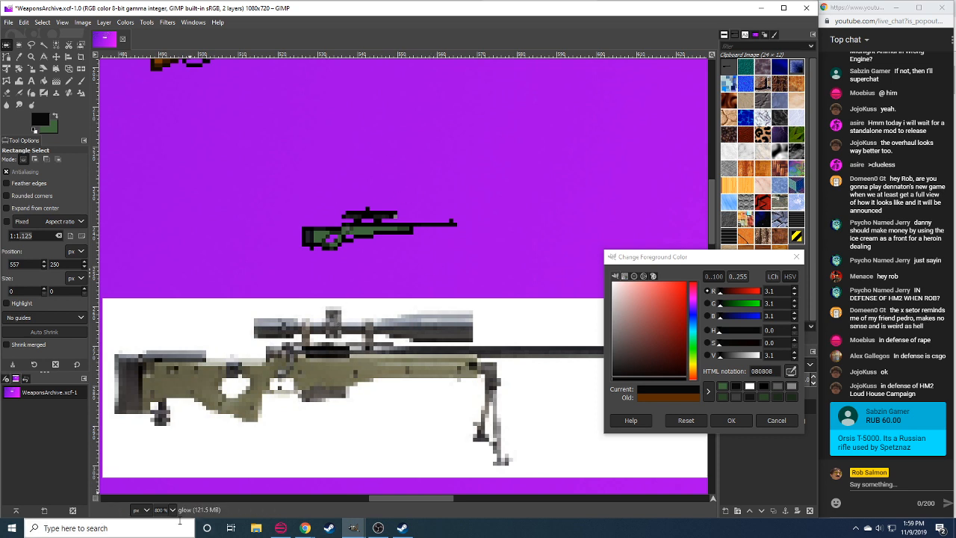
Compare the sniper sprite at smaller scale with the other weapon sprites and check the Arctic Warfare photos in Chrome.
{"action": "scroll", "coordinate": [160, 511], "scroll_direction": "down", "scroll_amount": 1}
{"action": "scroll", "coordinate": [160, 511], "scroll_direction": "up", "scroll_amount": 1}
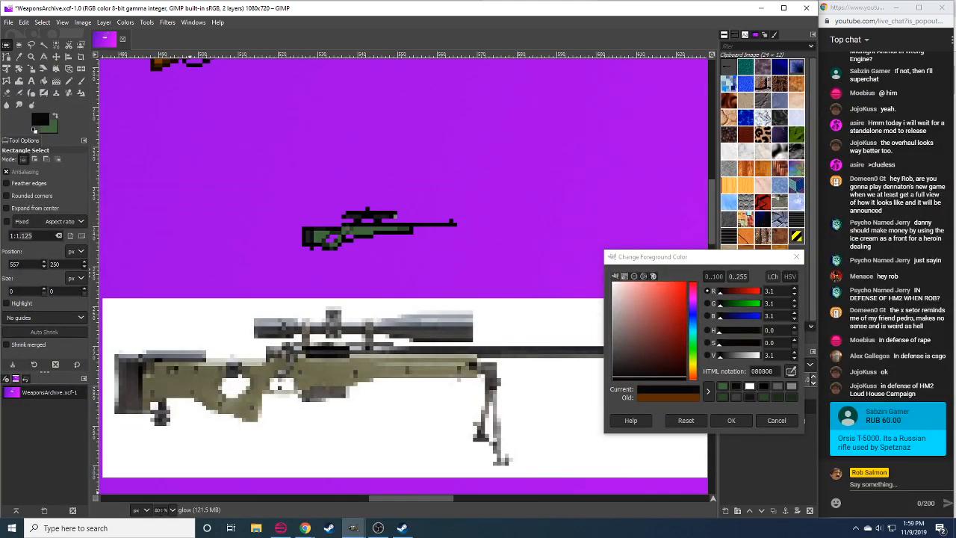
{"action": "left_click_drag", "start_coordinate": [434, 252], "coordinate": [417, 269]}
{"action": "scroll", "coordinate": [171, 509], "scroll_direction": "down", "scroll_amount": 1}
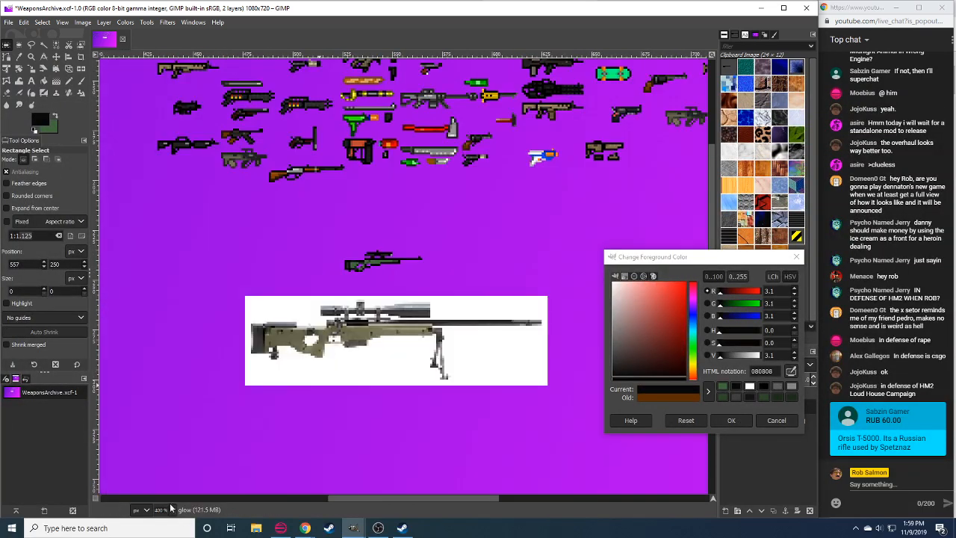
{"action": "scroll", "coordinate": [170, 507], "scroll_direction": "down", "scroll_amount": 1}
{"action": "left_click_drag", "start_coordinate": [352, 365], "coordinate": [203, 386]}
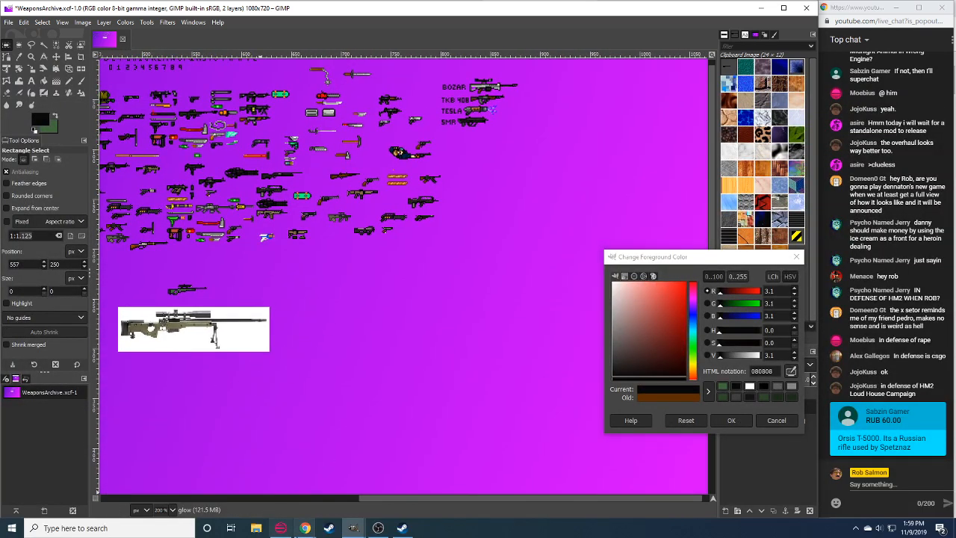
{"action": "left_click", "coordinate": [277, 480]}
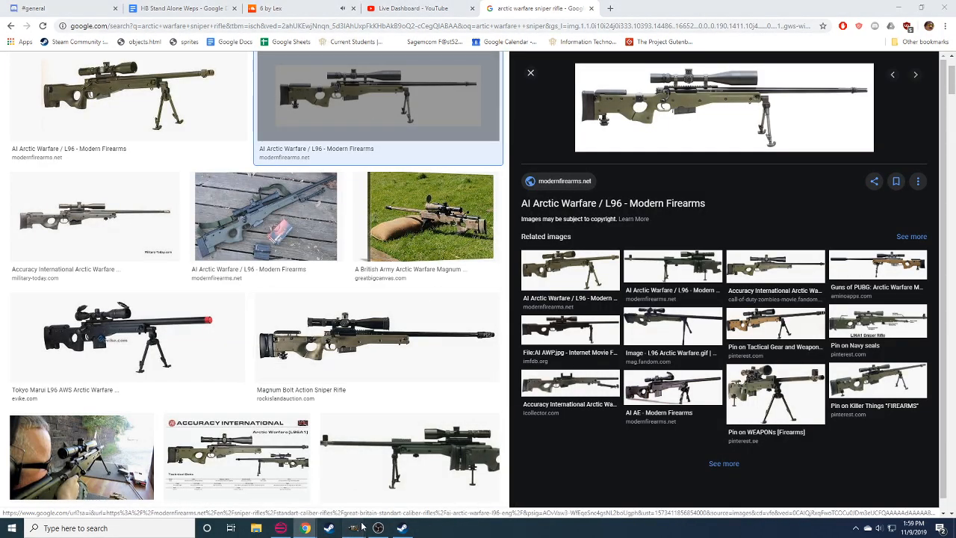
{"action": "mouse_move", "coordinate": [354, 527]}
{"action": "left_click", "coordinate": [313, 482]}
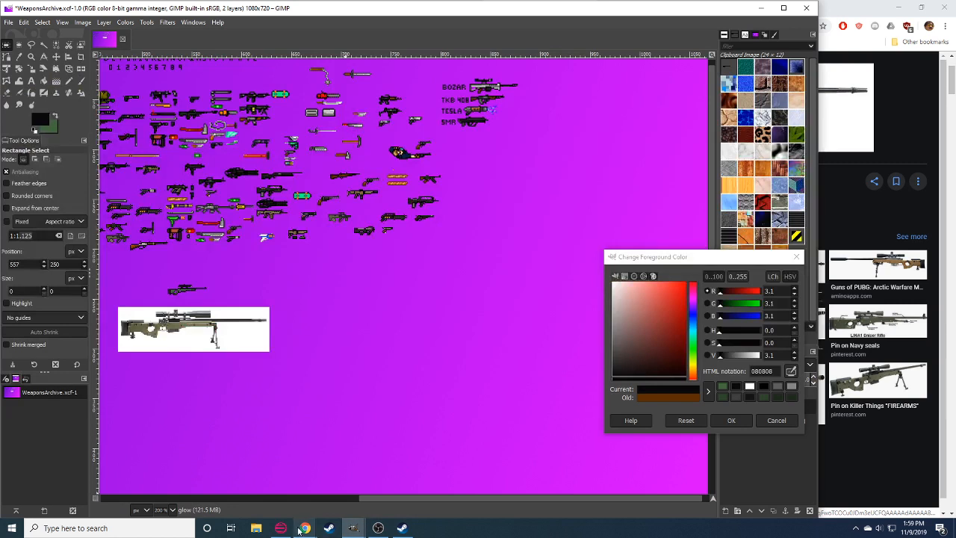
{"action": "mouse_move", "coordinate": [305, 529]}
{"action": "left_click", "coordinate": [348, 469]}
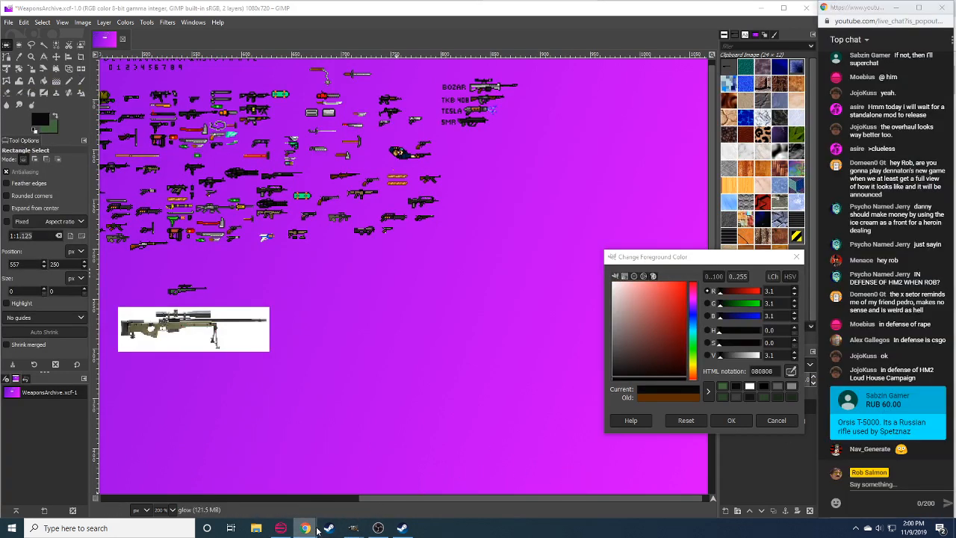
Switch to Chrome and search Google Images for orsis t-5000 in a new tab.
{"action": "mouse_move", "coordinate": [305, 529]}
{"action": "left_click", "coordinate": [282, 484]}
{"action": "left_click", "coordinate": [618, 8]}
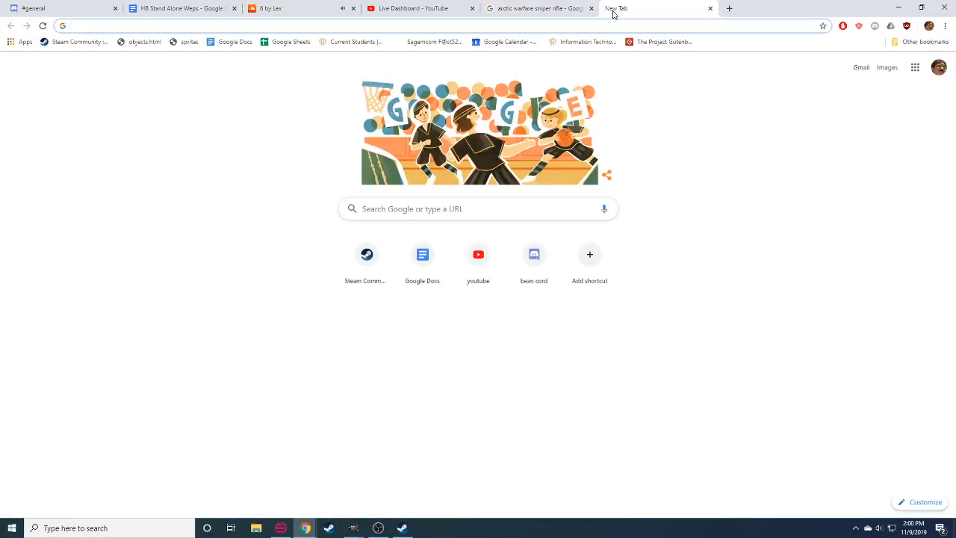
{"action": "type", "text": "orsis"}
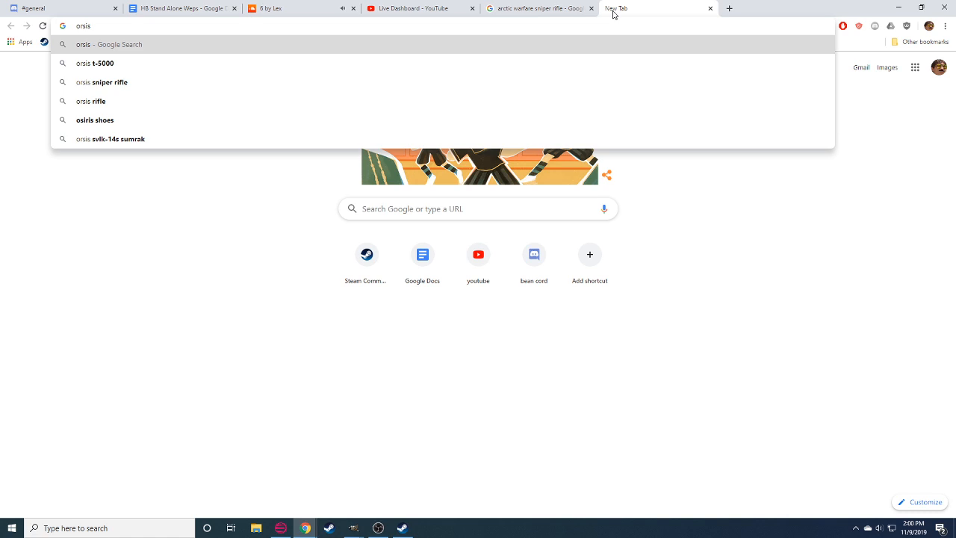
{"action": "left_click", "coordinate": [71, 64]}
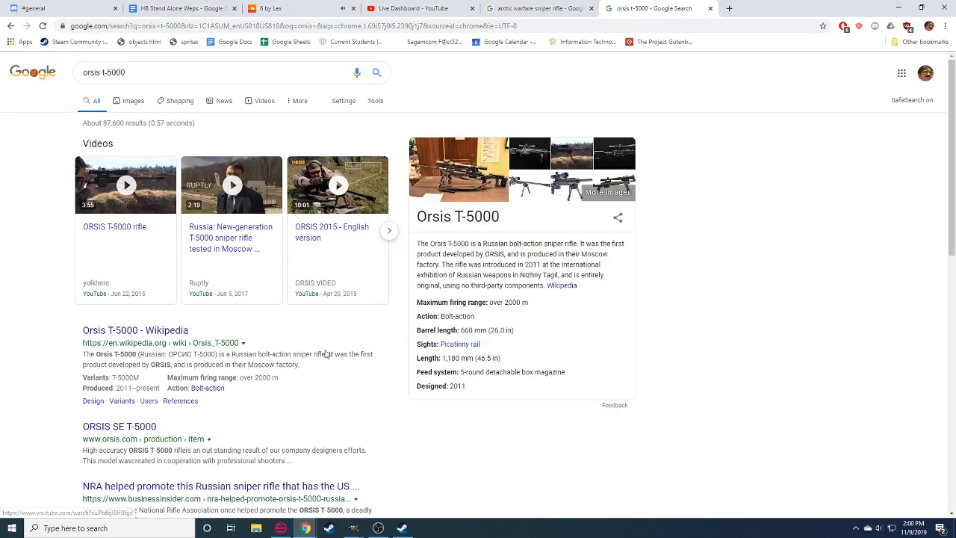
{"action": "left_click", "coordinate": [141, 99]}
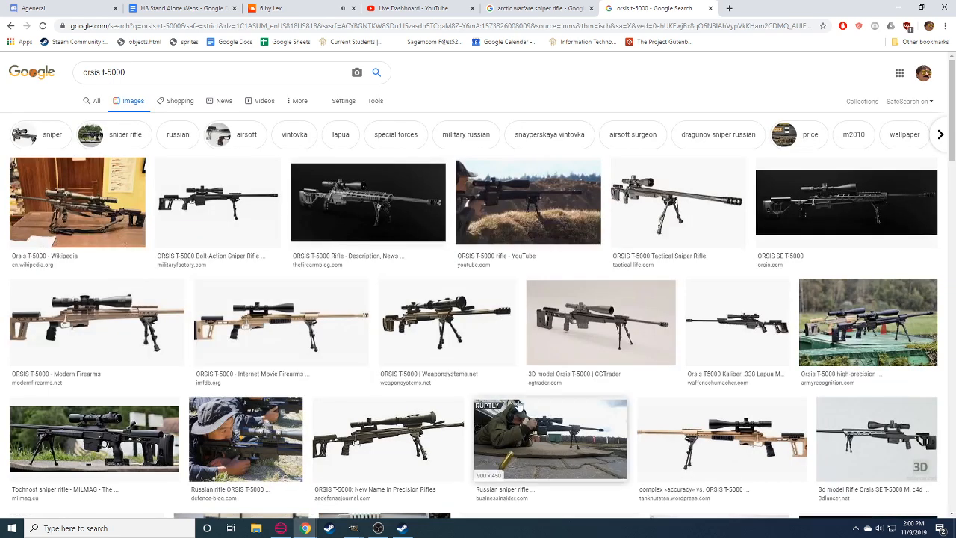
Look through the orsis t-5000 image results, previewing the Small Arms Defense Journal and Military Factory photos.
{"action": "left_click", "coordinate": [392, 439]}
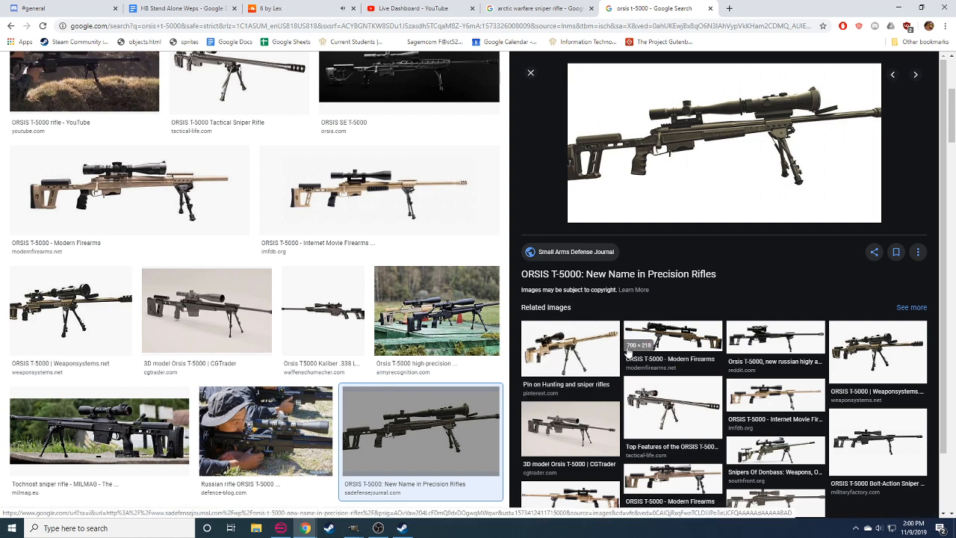
{"action": "scroll", "coordinate": [343, 357], "scroll_direction": "up", "scroll_amount": 3}
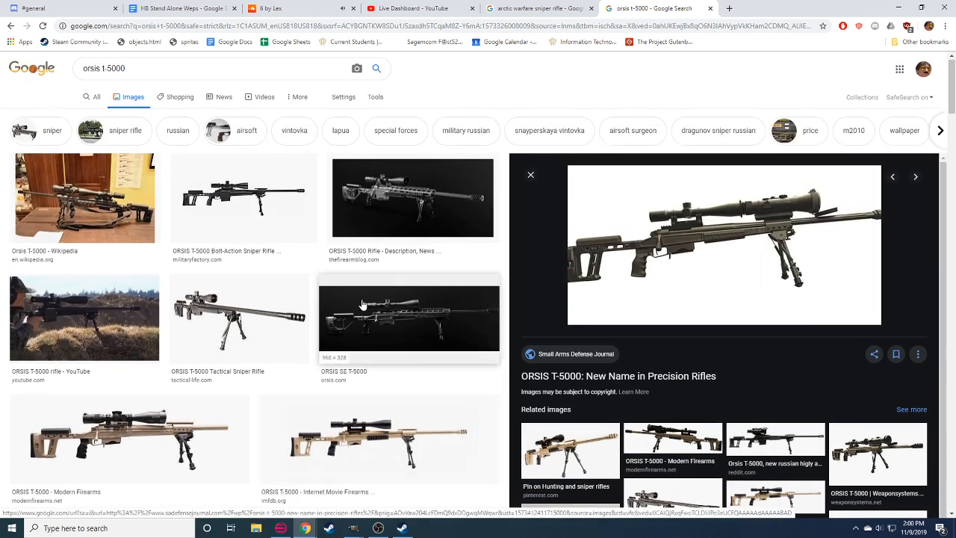
{"action": "left_click", "coordinate": [269, 201]}
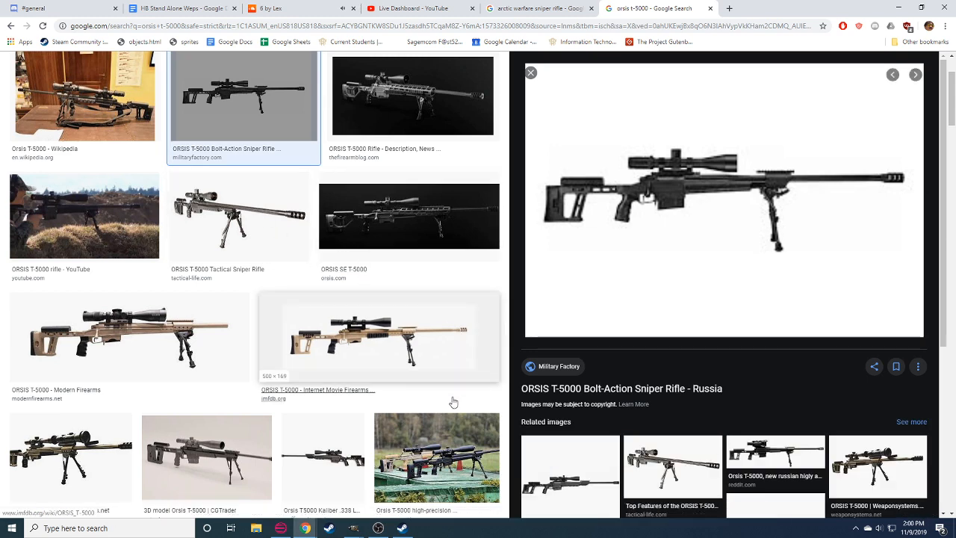
{"action": "scroll", "coordinate": [229, 287], "scroll_direction": "down", "scroll_amount": 5}
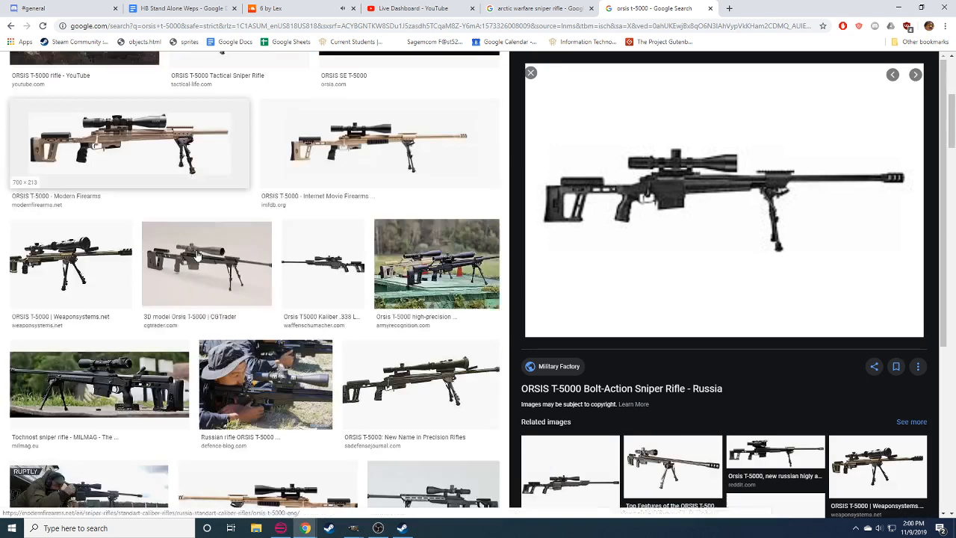
{"action": "scroll", "coordinate": [299, 388], "scroll_direction": "down", "scroll_amount": 2}
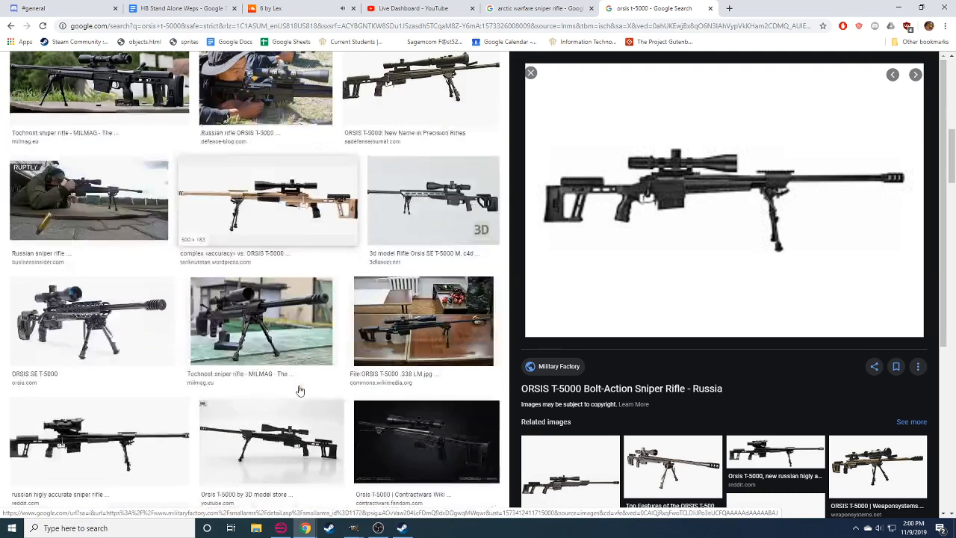
{"action": "scroll", "coordinate": [303, 388], "scroll_direction": "down", "scroll_amount": 3}
{"action": "scroll", "coordinate": [304, 387], "scroll_direction": "down", "scroll_amount": 3}
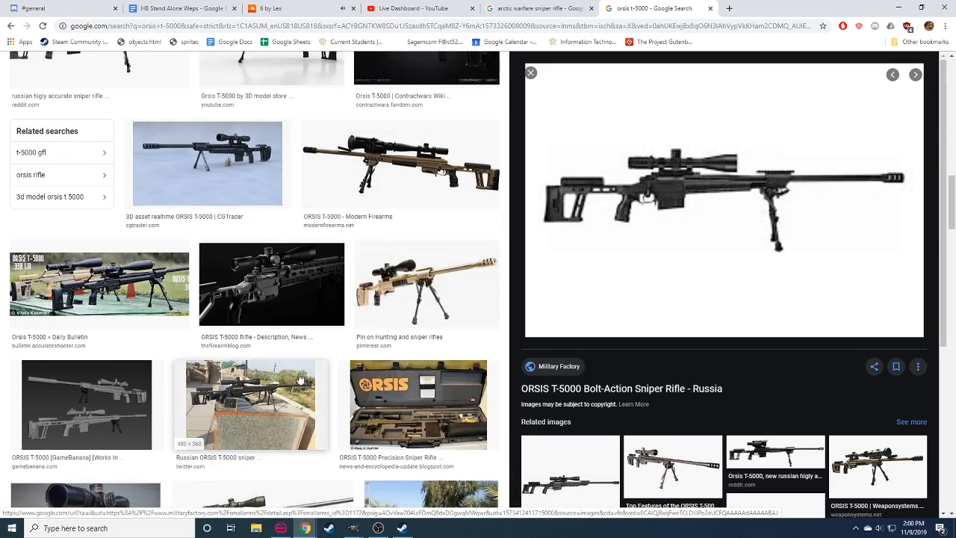
{"action": "scroll", "coordinate": [298, 362], "scroll_direction": "down", "scroll_amount": 1}
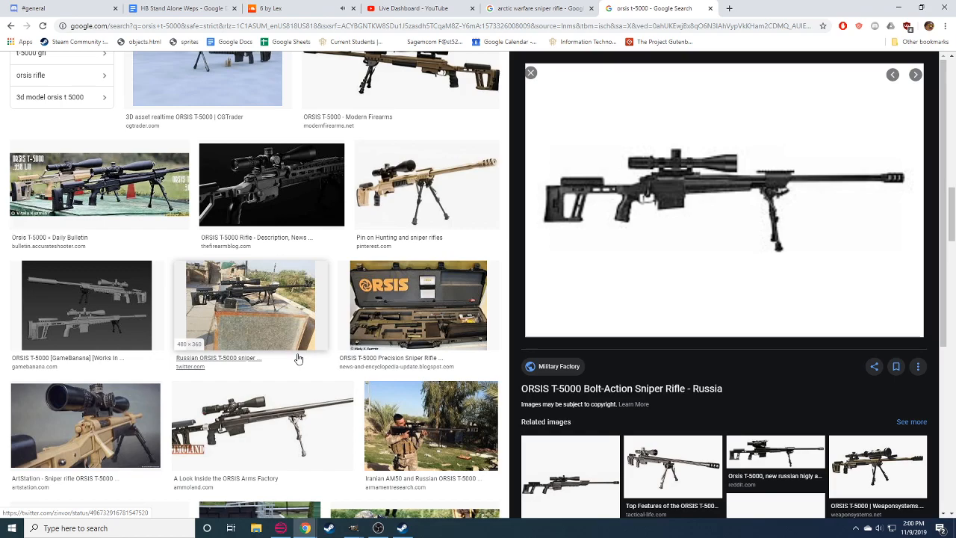
{"action": "scroll", "coordinate": [298, 360], "scroll_direction": "down", "scroll_amount": 2}
Preview the Armament Research Services and AmmoLand photos and look further down the image results for a clear side view.
{"action": "left_click", "coordinate": [420, 286]}
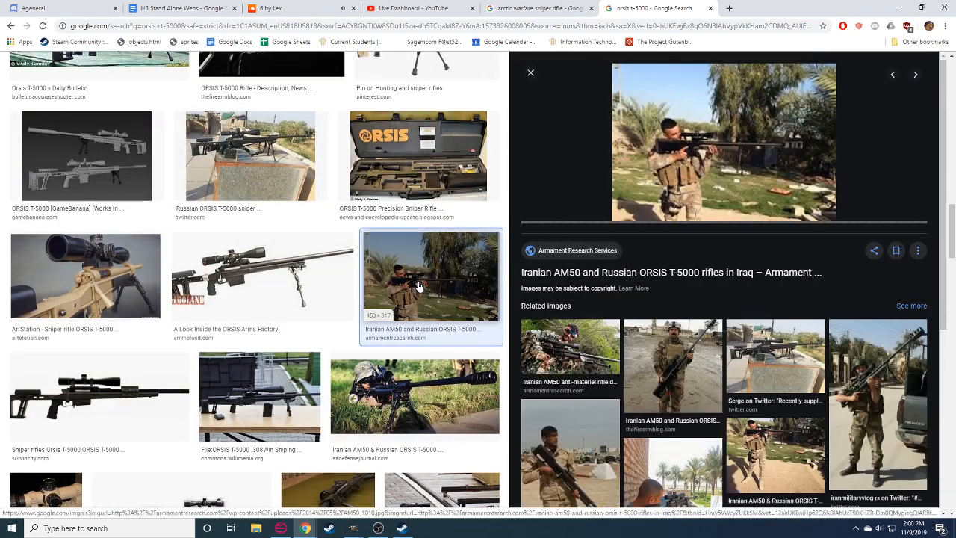
{"action": "left_click", "coordinate": [318, 243]}
{"action": "scroll", "coordinate": [429, 356], "scroll_direction": "down", "scroll_amount": 3}
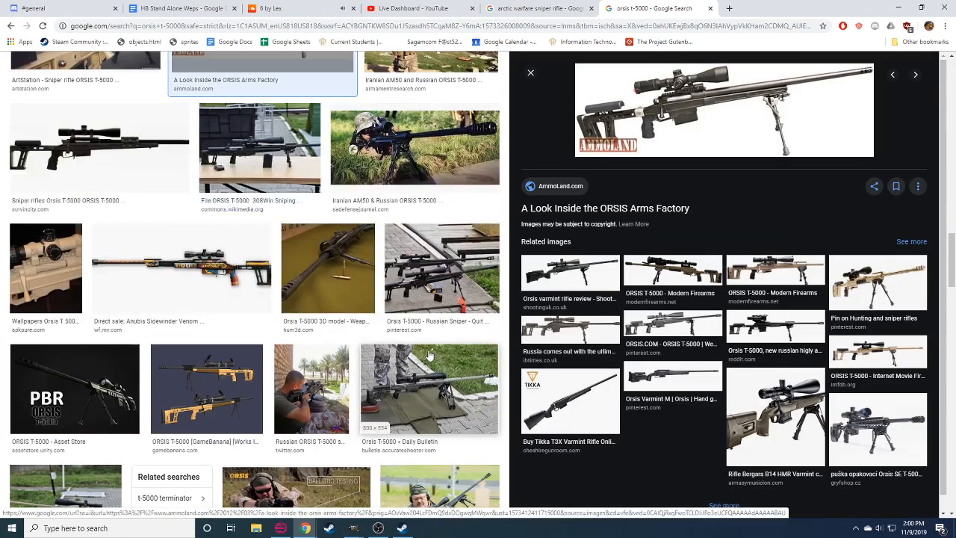
{"action": "scroll", "coordinate": [432, 351], "scroll_direction": "down", "scroll_amount": 3}
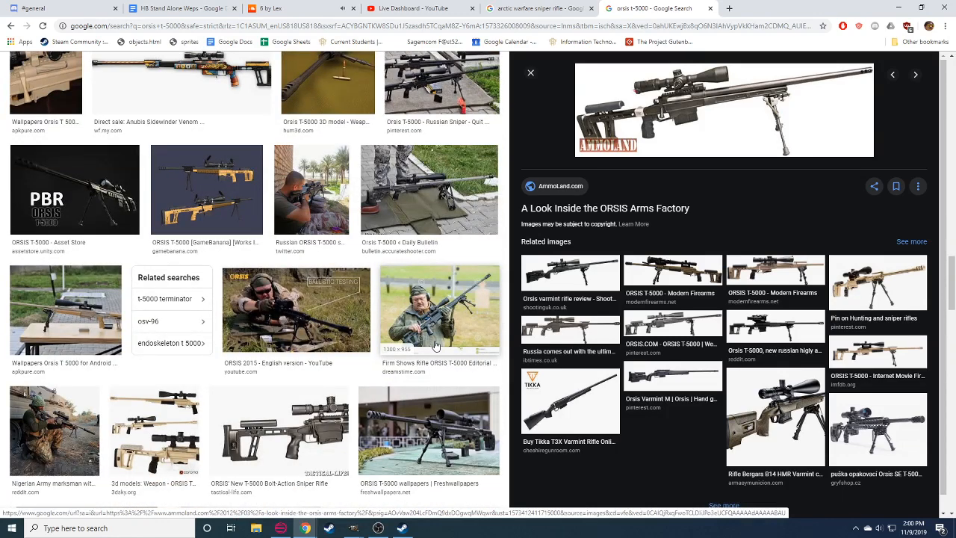
{"action": "scroll", "coordinate": [224, 336], "scroll_direction": "down", "scroll_amount": 3}
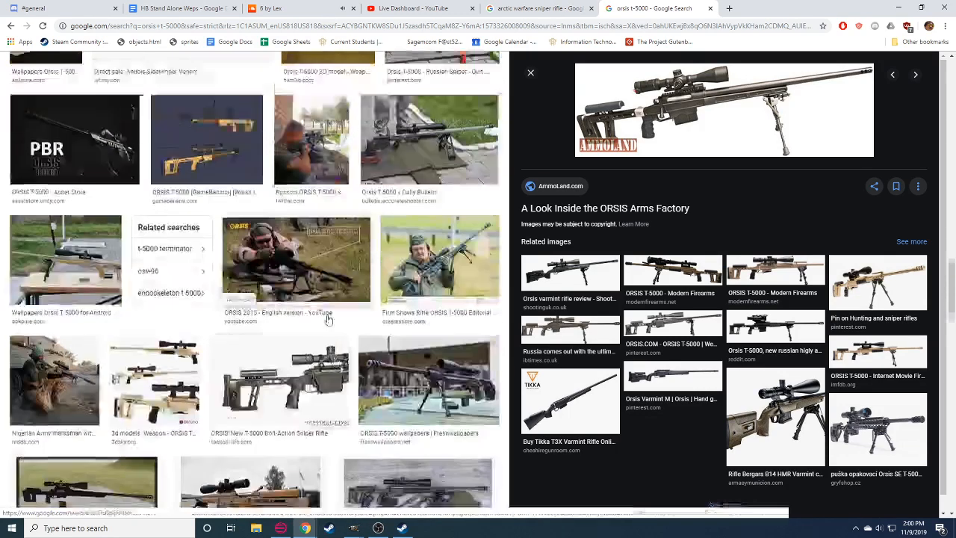
{"action": "scroll", "coordinate": [373, 409], "scroll_direction": "down", "scroll_amount": 5}
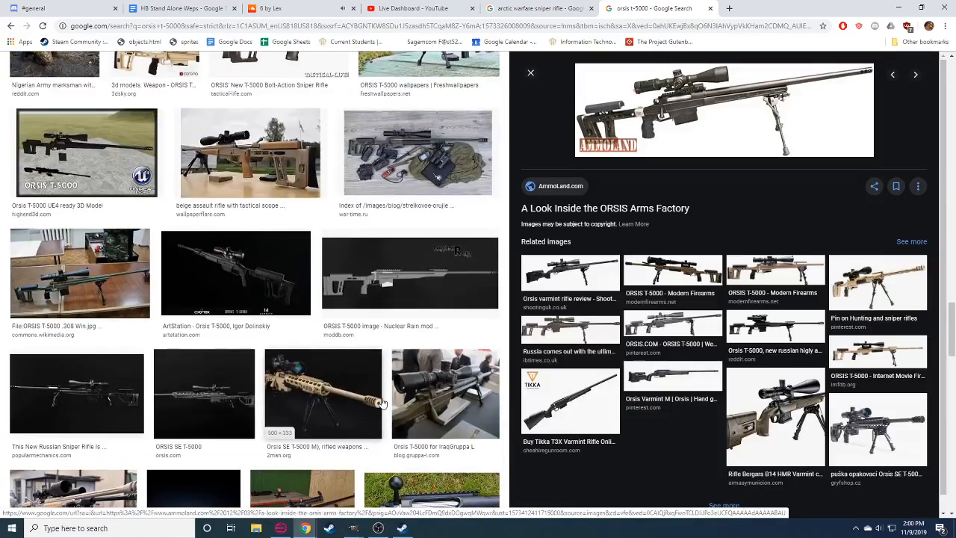
{"action": "scroll", "coordinate": [397, 396], "scroll_direction": "down", "scroll_amount": 1}
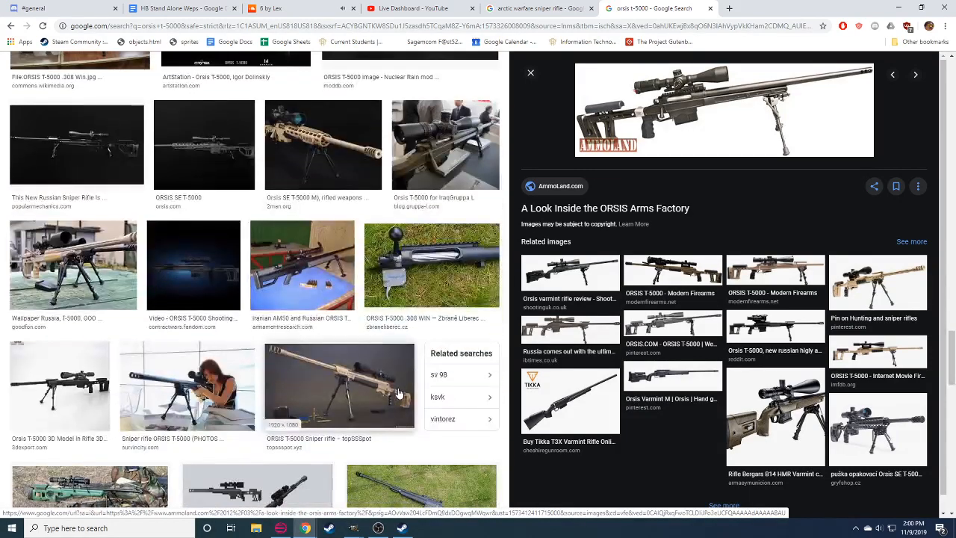
{"action": "scroll", "coordinate": [399, 393], "scroll_direction": "down", "scroll_amount": 4}
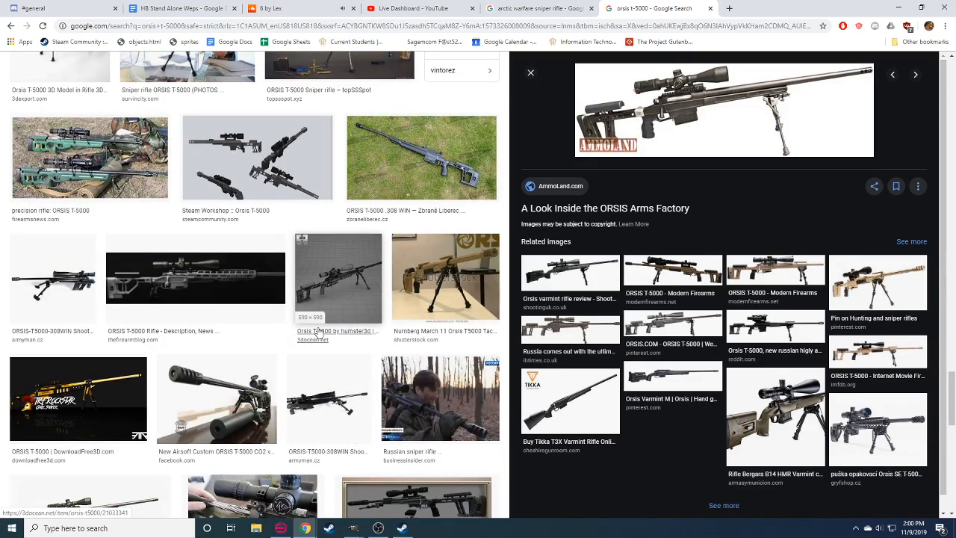
{"action": "scroll", "coordinate": [321, 331], "scroll_direction": "down", "scroll_amount": 10}
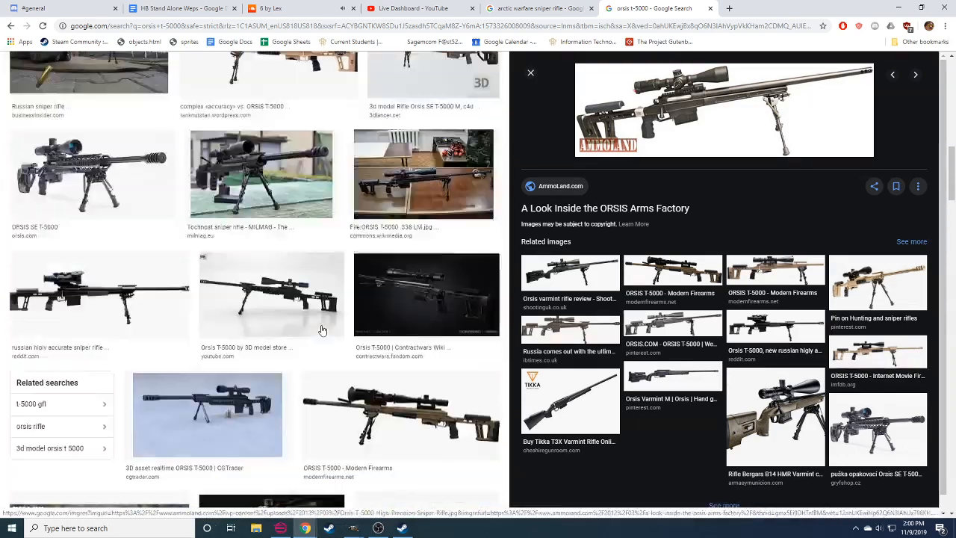
Open the tan ORSIS T-5000 side-view photo from modernfirearms.net with the muzzle facing right and copy the image.
{"action": "scroll", "coordinate": [322, 330], "scroll_direction": "up", "scroll_amount": 7}
{"action": "left_click", "coordinate": [665, 274]}
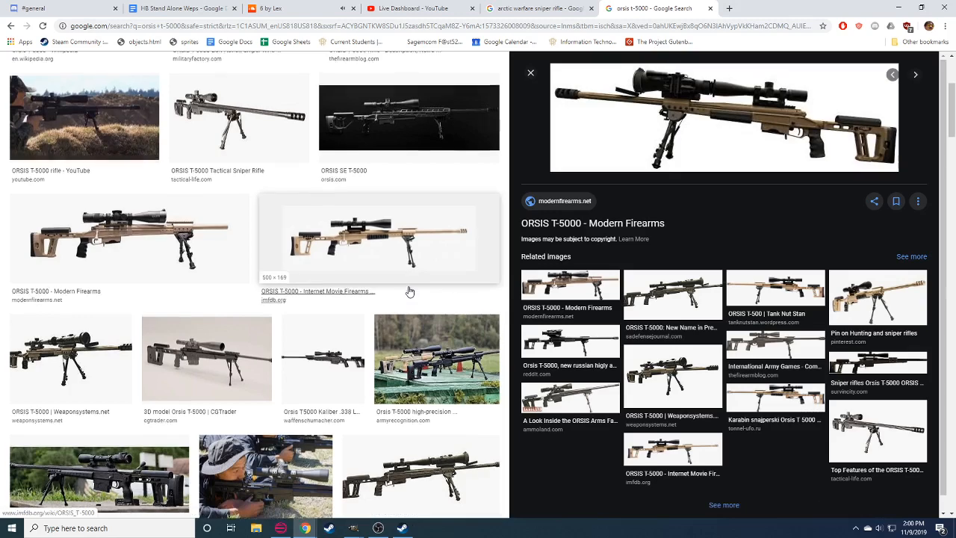
{"action": "scroll", "coordinate": [408, 292], "scroll_direction": "up", "scroll_amount": 3}
{"action": "scroll", "coordinate": [495, 321], "scroll_direction": "down", "scroll_amount": 2}
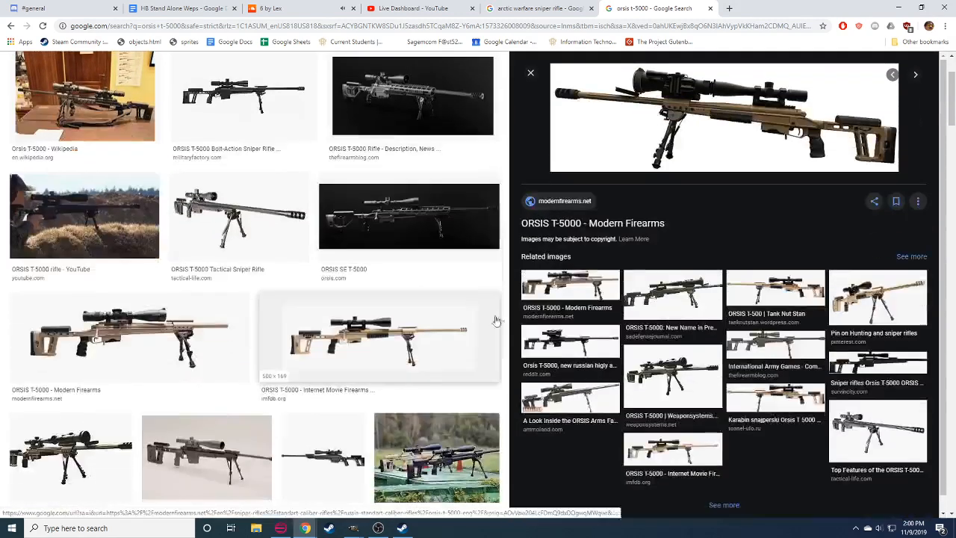
{"action": "left_click", "coordinate": [572, 288]}
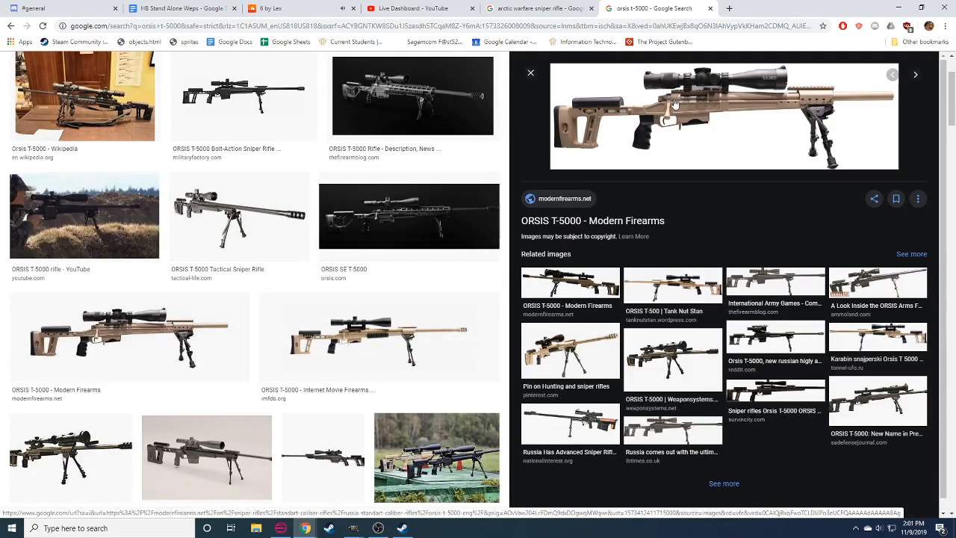
{"action": "right_click", "coordinate": [708, 119]}
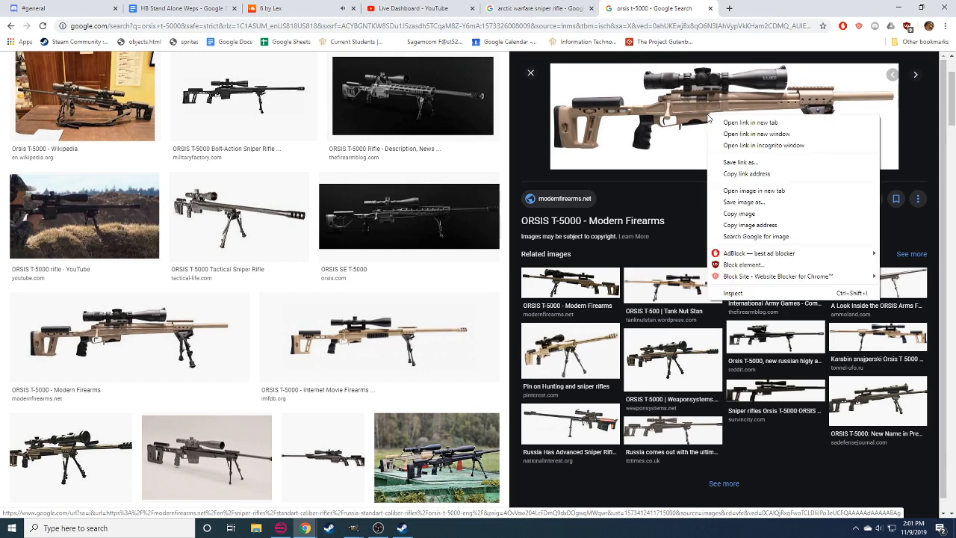
{"action": "left_click", "coordinate": [754, 282]}
Switch to GIMP, paste the tan rifle photo into WeaponsArchive and scale it to 144 × 44 px beside the Arctic Warfare reference photo.
{"action": "mouse_move", "coordinate": [354, 527]}
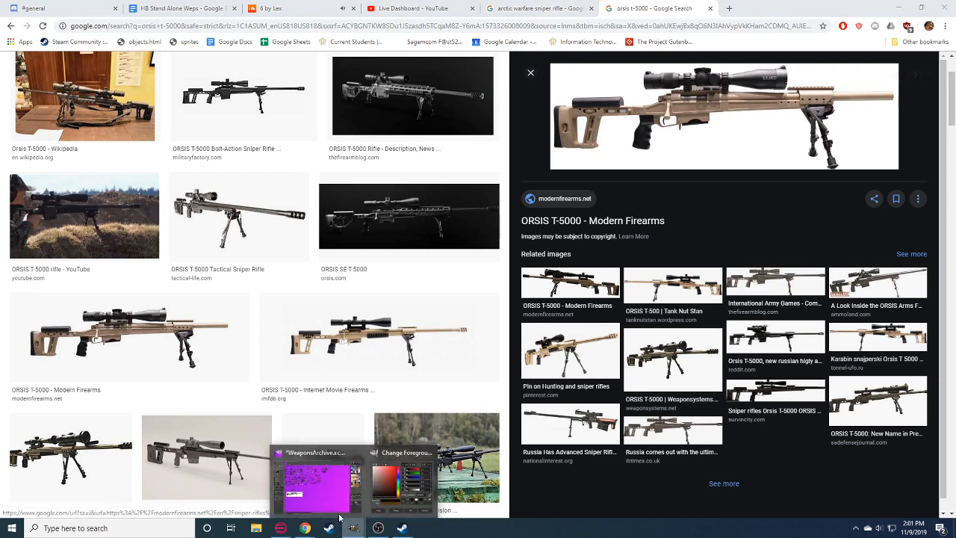
{"action": "left_click", "coordinate": [325, 474]}
{"action": "left_click_drag", "start_coordinate": [318, 291], "coordinate": [367, 321]}
{"action": "key", "text": "ctrl+v"}
{"action": "scroll", "coordinate": [160, 510], "scroll_direction": "down", "scroll_amount": 1}
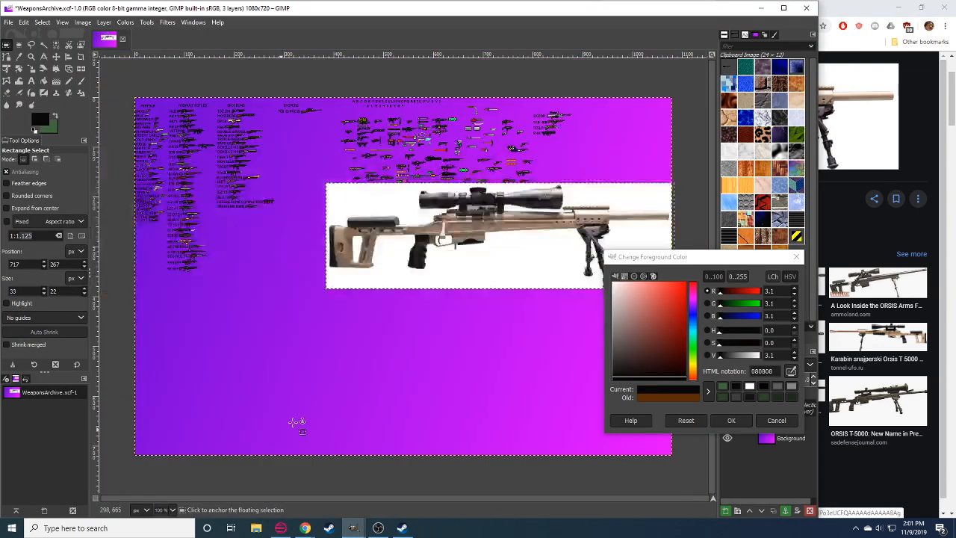
{"action": "key", "text": "shift+s"}
{"action": "left_click_drag", "start_coordinate": [414, 369], "coordinate": [284, 390]}
{"action": "left_click_drag", "start_coordinate": [555, 210], "coordinate": [375, 261]}
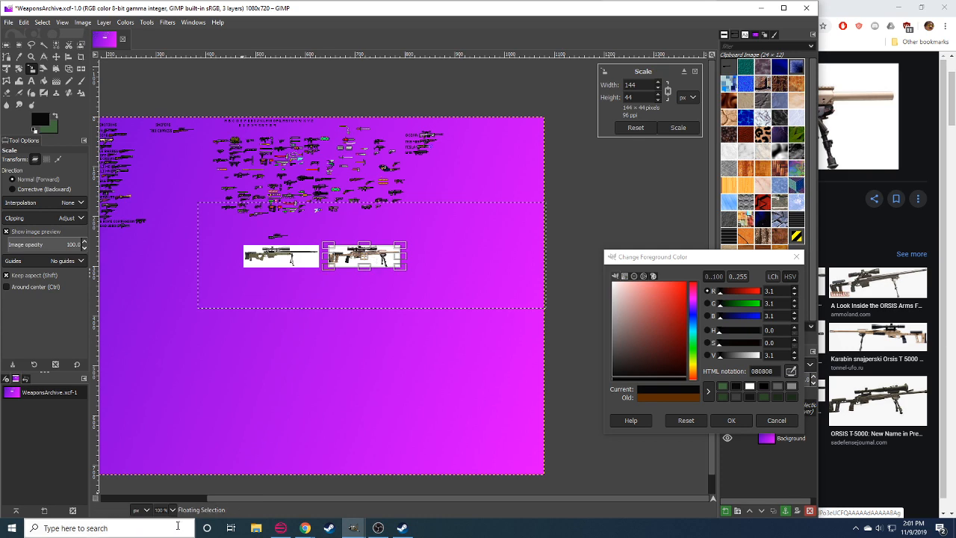
Close the foreground colour dialog, scale the pasted rifle photo to 153 × 47 px and anchor it to the glow layer.
{"action": "scroll", "coordinate": [160, 510], "scroll_direction": "up", "scroll_amount": 3}
{"action": "left_click_drag", "start_coordinate": [237, 333], "coordinate": [501, 529]}
{"action": "left_click_drag", "start_coordinate": [379, 378], "coordinate": [389, 446]}
{"action": "left_click", "coordinate": [730, 420]}
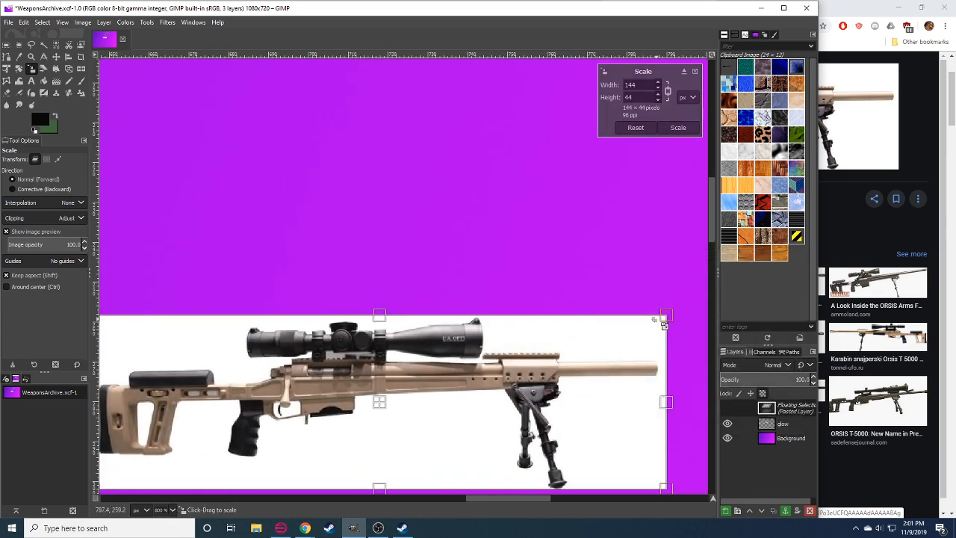
{"action": "left_click_drag", "start_coordinate": [664, 323], "coordinate": [704, 304]}
{"action": "left_click_drag", "start_coordinate": [448, 325], "coordinate": [458, 322]}
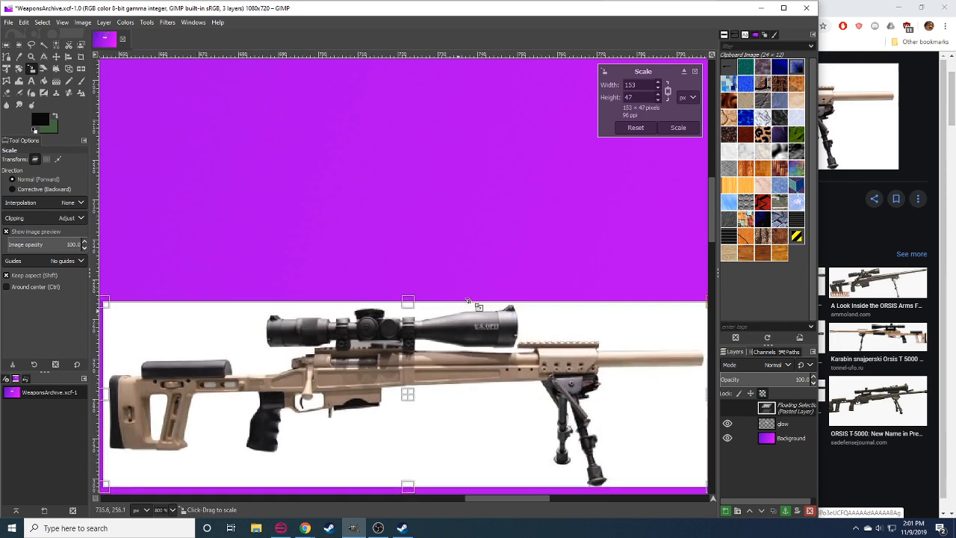
{"action": "left_click", "coordinate": [679, 128]}
{"action": "key", "text": "r"}
{"action": "left_click", "coordinate": [391, 326]}
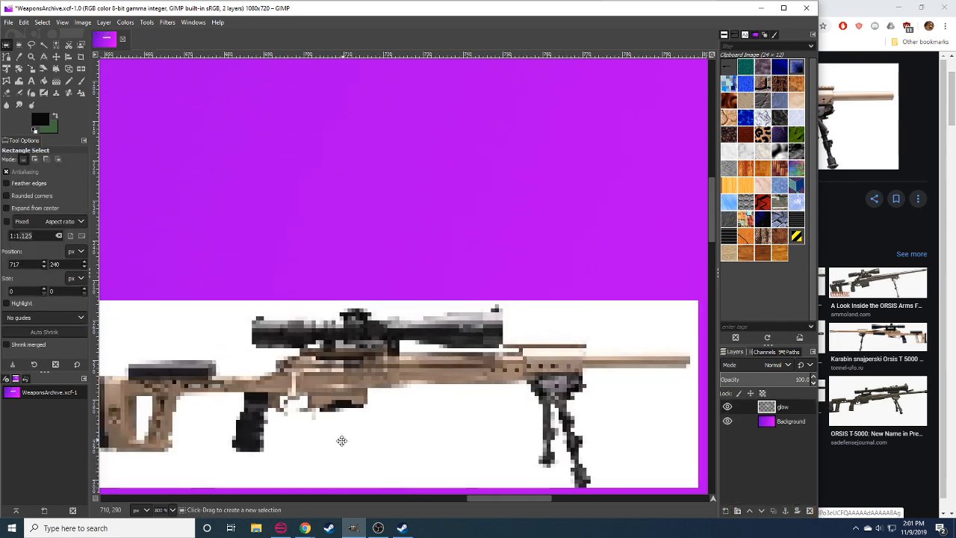
Check the T-5000 photos in Chrome again and bring up the YouTube live chat window beside the GIMP canvas.
{"action": "mouse_move", "coordinate": [304, 528]}
{"action": "left_click", "coordinate": [280, 495]}
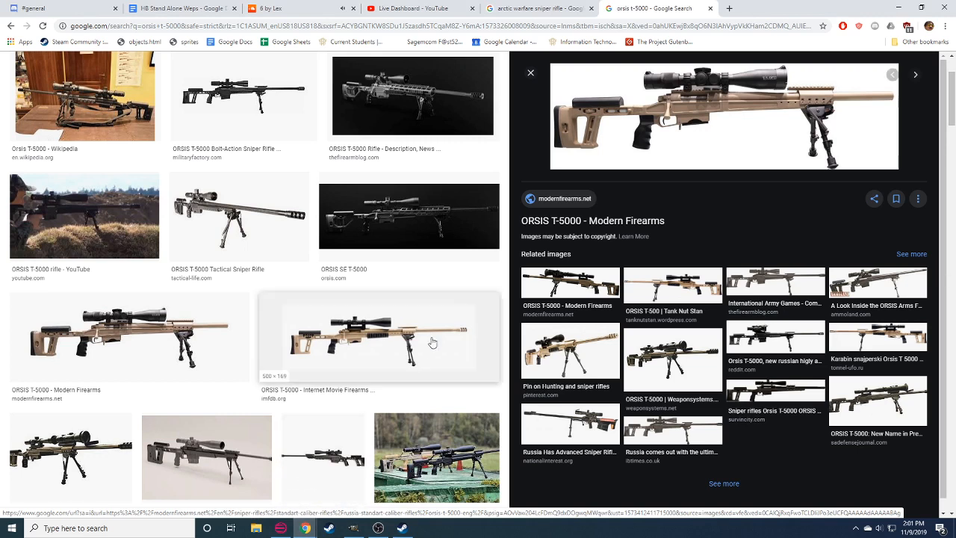
{"action": "left_click", "coordinate": [353, 528]}
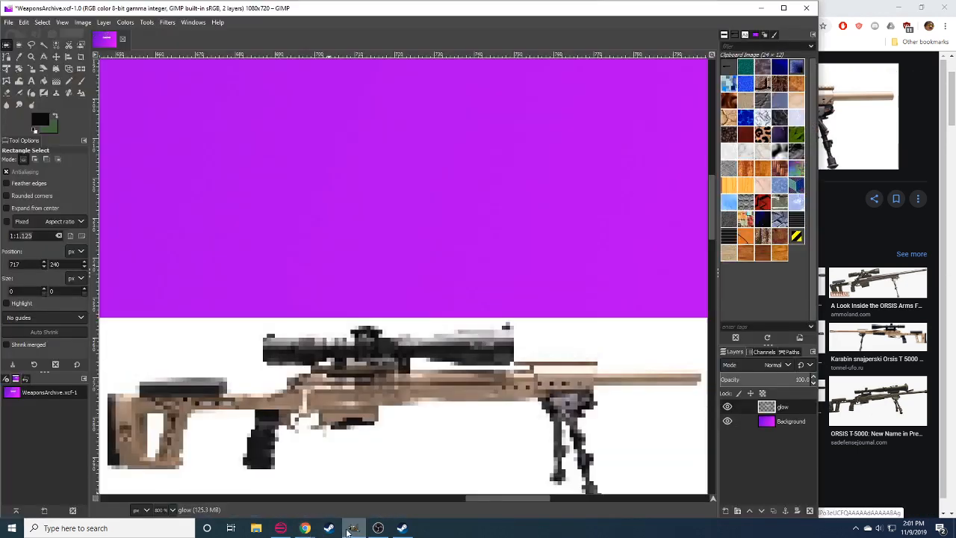
{"action": "mouse_move", "coordinate": [305, 528]}
{"action": "left_click", "coordinate": [365, 487]}
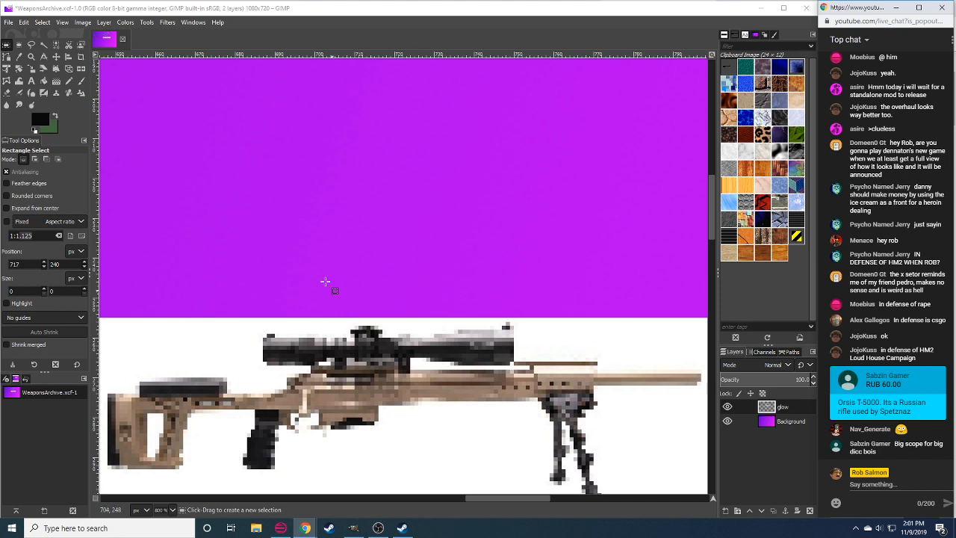
Compare the T-5000 reference photo with the Arctic Warfare sprite and the other weapon sprites on the canvas.
{"action": "scroll", "coordinate": [282, 254], "scroll_direction": "up", "scroll_amount": 5}
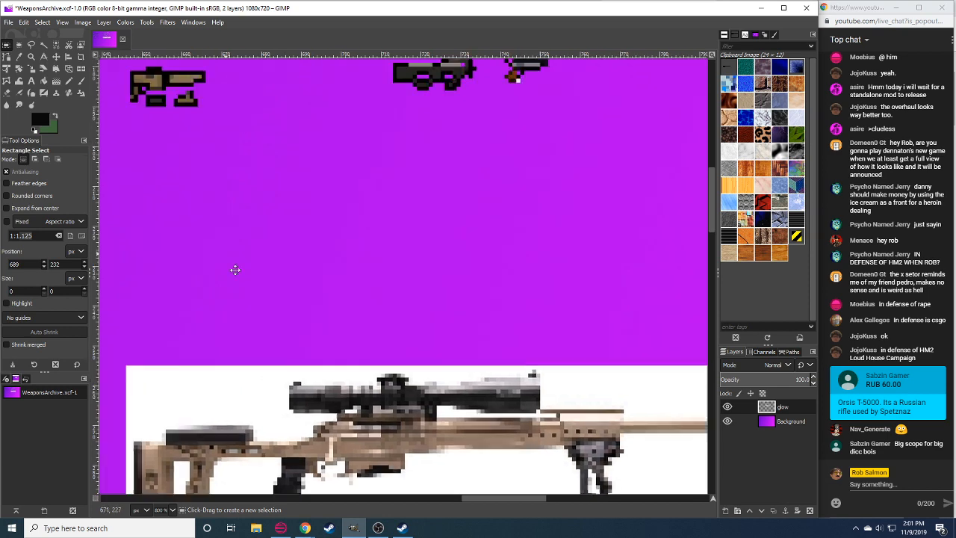
{"action": "scroll", "coordinate": [267, 238], "scroll_direction": "left", "scroll_amount": 5}
{"action": "key", "text": "n"}
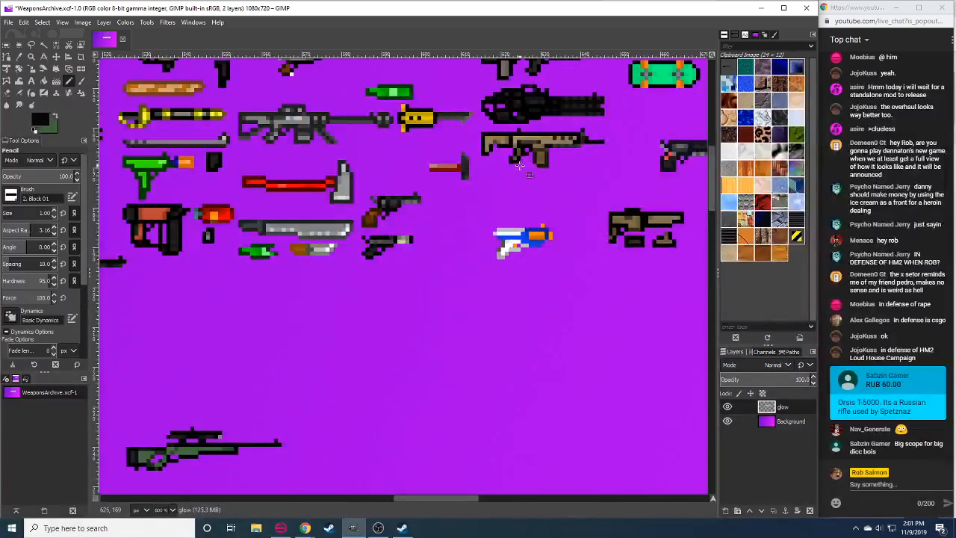
{"action": "scroll", "coordinate": [480, 288], "scroll_direction": "down", "scroll_amount": 10}
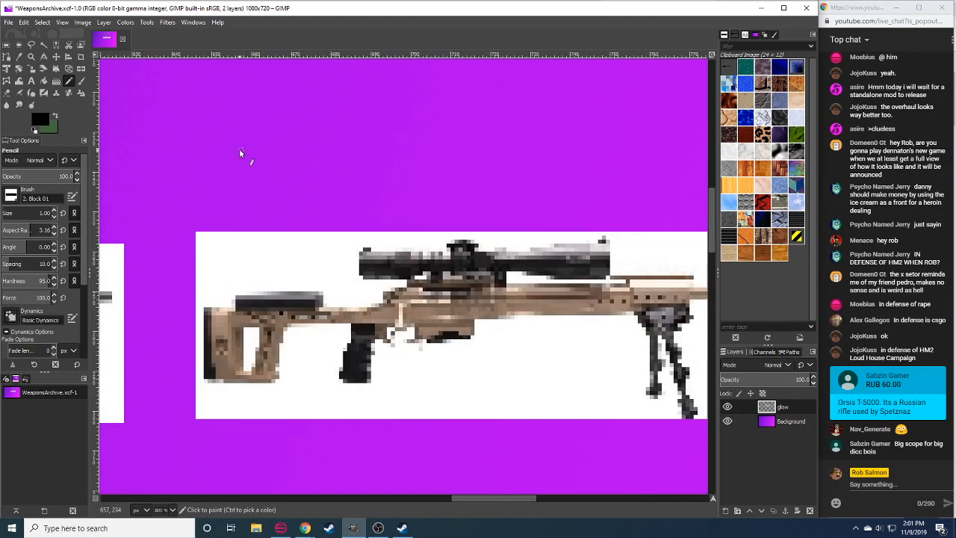
{"action": "scroll", "coordinate": [156, 217], "scroll_direction": "up", "scroll_amount": 1}
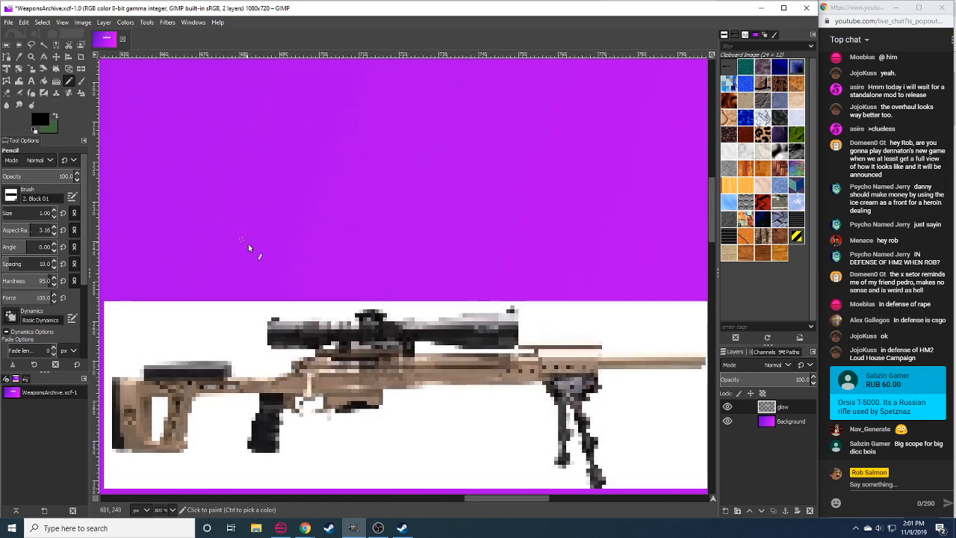
{"action": "key", "text": "r"}
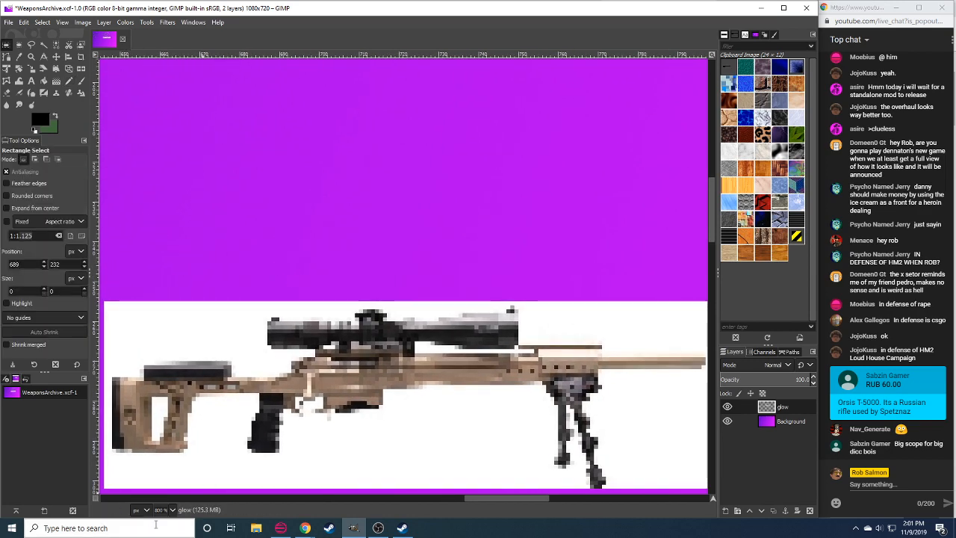
{"action": "scroll", "coordinate": [163, 514], "scroll_direction": "down", "scroll_amount": 1}
{"action": "left_click_drag", "start_coordinate": [215, 335], "coordinate": [563, 386]}
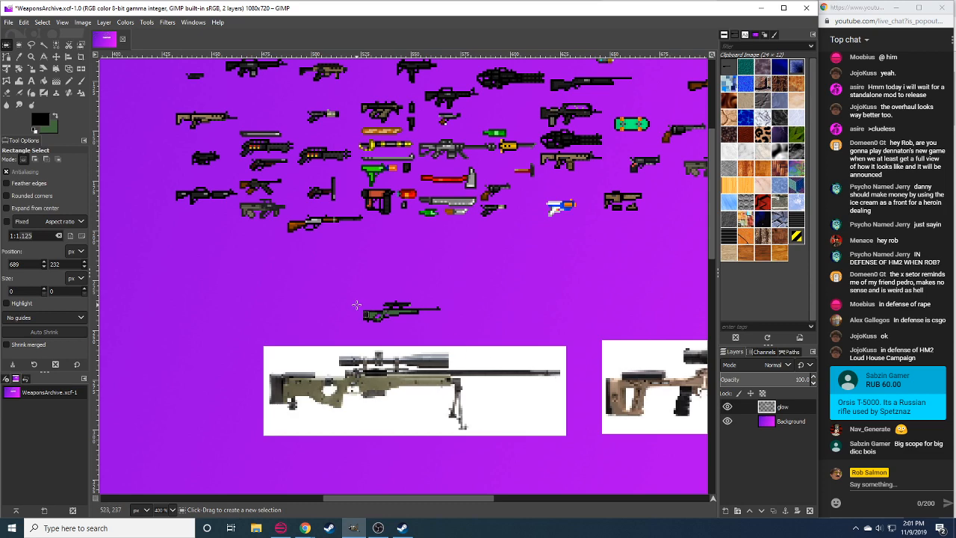
{"action": "scroll", "coordinate": [403, 269], "scroll_direction": "right", "scroll_amount": 2}
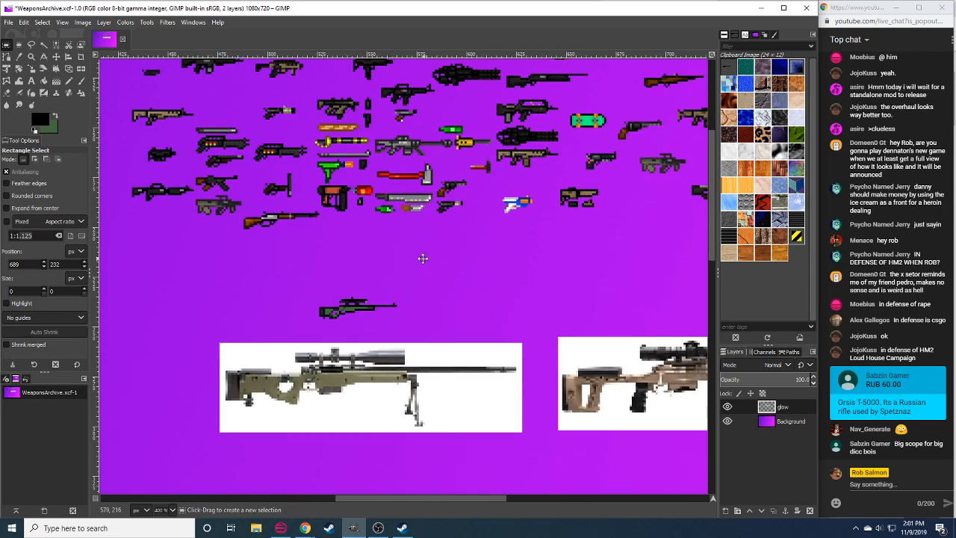
Look through the named assault rifle, shotgun and sniper lists in the archive, then return to the tan T-5000 reference photo.
{"action": "left_click_drag", "start_coordinate": [423, 258], "coordinate": [488, 276]}
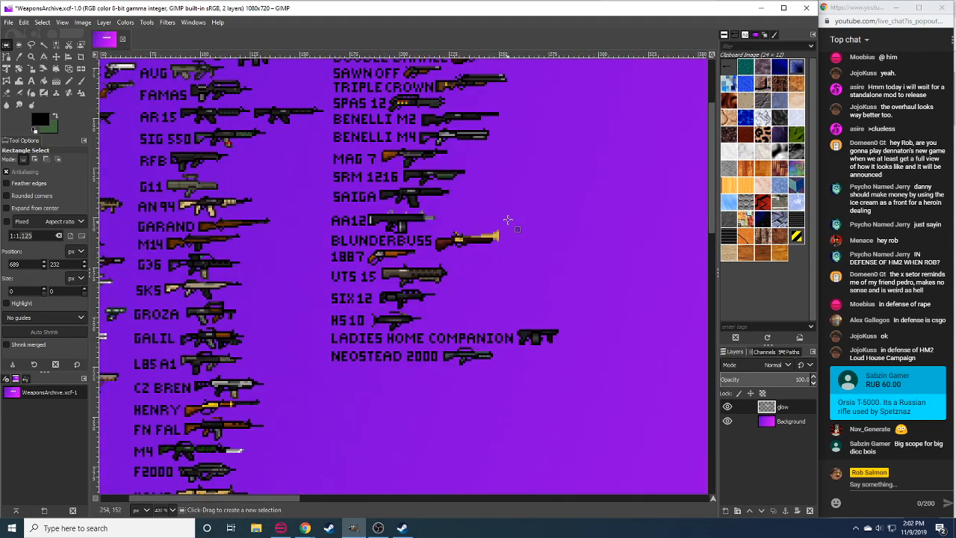
{"action": "scroll", "coordinate": [528, 186], "scroll_direction": "up", "scroll_amount": 4}
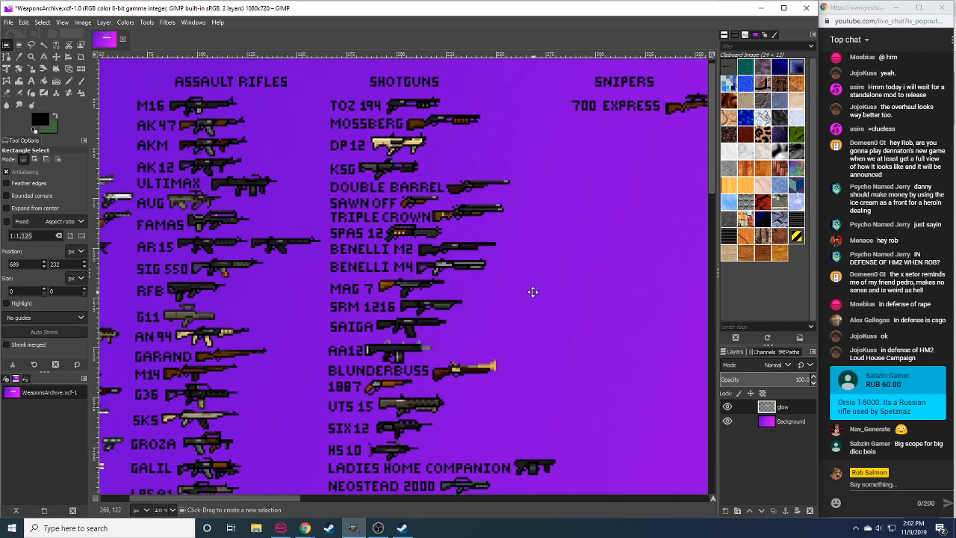
{"action": "scroll", "coordinate": [444, 343], "scroll_direction": "left", "scroll_amount": 2}
{"action": "scroll", "coordinate": [339, 331], "scroll_direction": "down", "scroll_amount": 3}
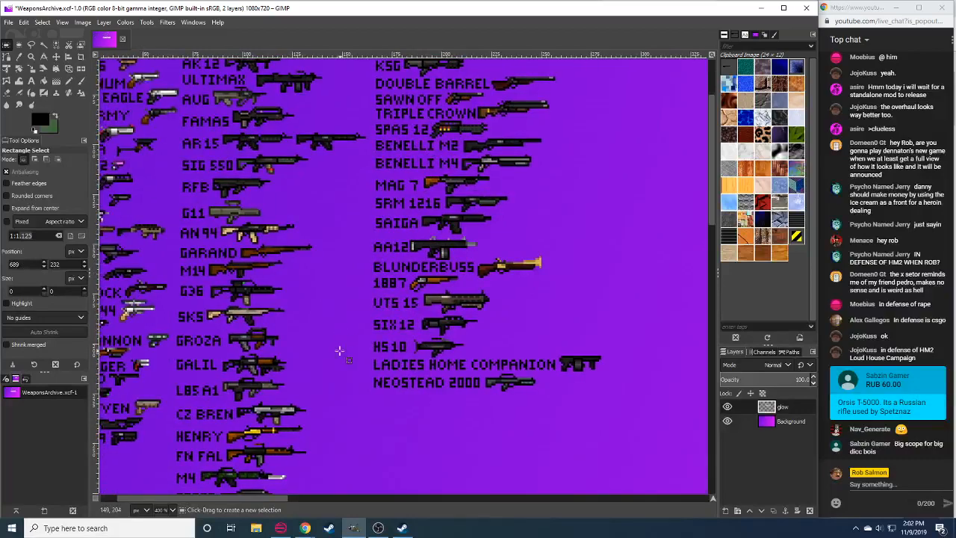
{"action": "scroll", "coordinate": [341, 352], "scroll_direction": "down", "scroll_amount": 4}
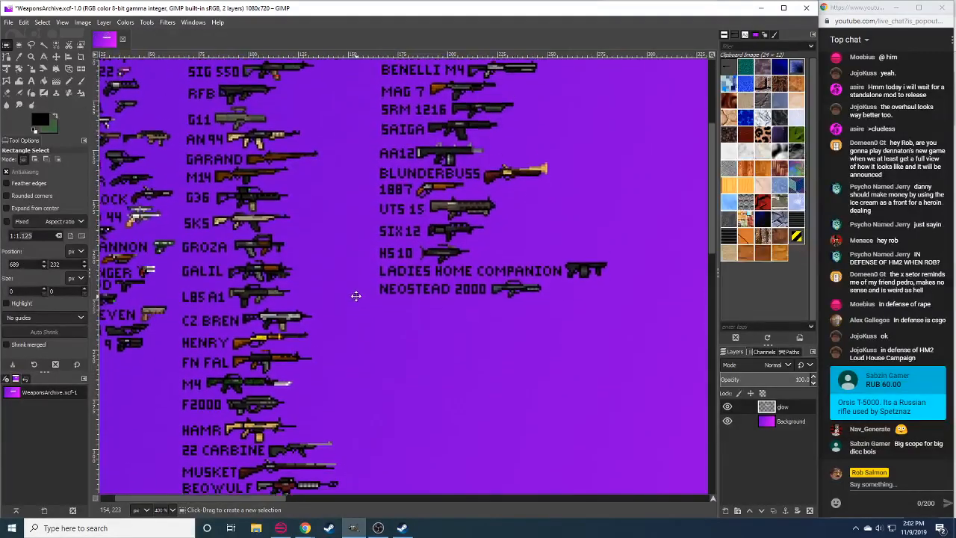
{"action": "scroll", "coordinate": [359, 277], "scroll_direction": "down", "scroll_amount": 3}
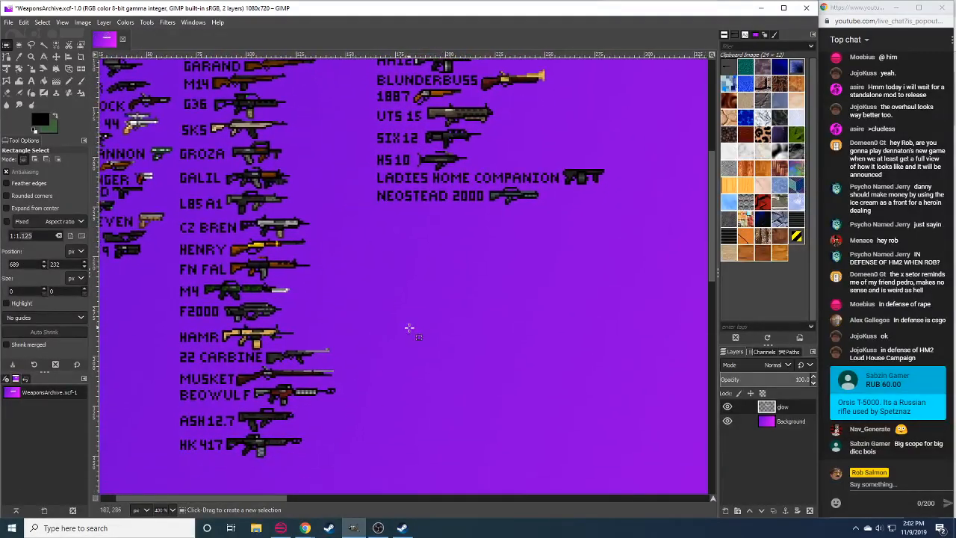
{"action": "scroll", "coordinate": [573, 357], "scroll_direction": "up", "scroll_amount": 3}
{"action": "scroll", "coordinate": [455, 438], "scroll_direction": "right", "scroll_amount": 10}
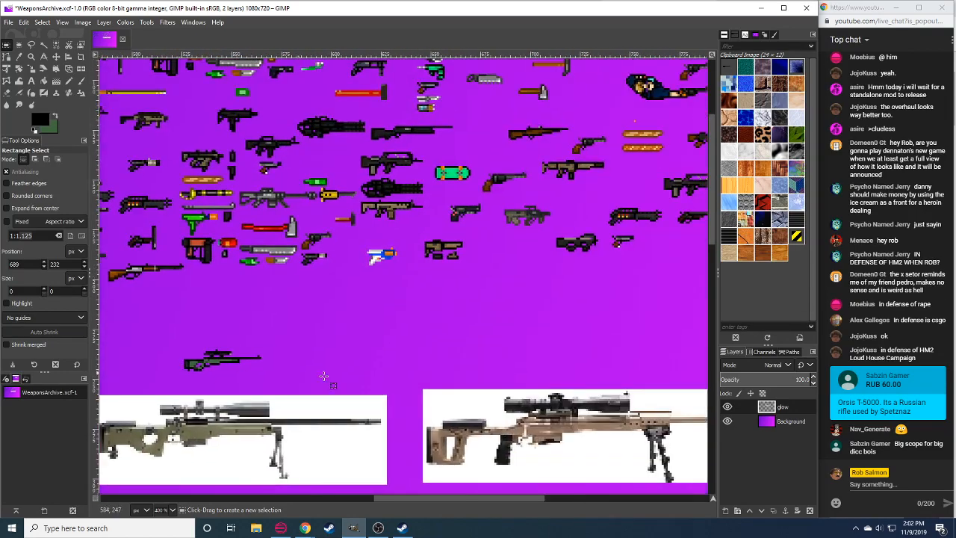
{"action": "mouse_move", "coordinate": [306, 256]}
{"action": "left_mouse_down"}
{"action": "mouse_move", "coordinate": [196, 311]}
{"action": "mouse_move", "coordinate": [286, 337]}
{"action": "mouse_move", "coordinate": [326, 408]}
{"action": "mouse_move", "coordinate": [297, 242]}
{"action": "left_mouse_up"}
{"action": "scroll", "coordinate": [163, 509], "scroll_direction": "up", "scroll_amount": 1}
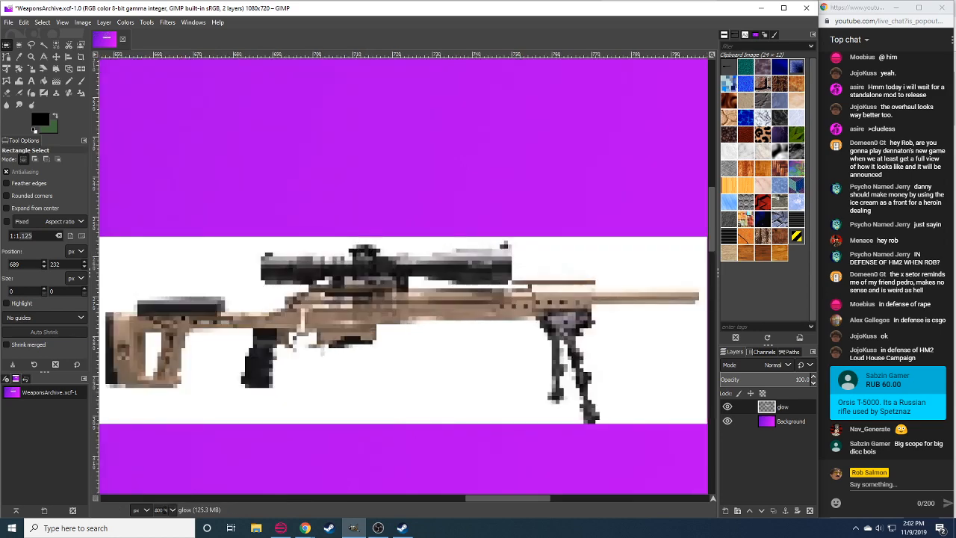
Pencil a black outline of the grip and the rifle's upper edge in the empty area above the T-5000 photo.
{"action": "left_click_drag", "start_coordinate": [308, 325], "coordinate": [312, 348]}
{"action": "key", "text": "n"}
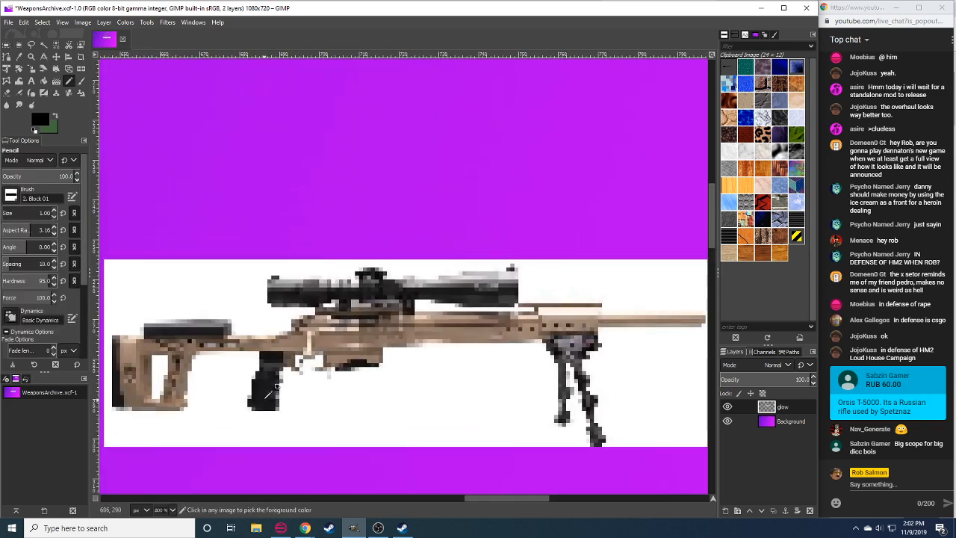
{"action": "scroll", "coordinate": [310, 391], "scroll_direction": "up", "scroll_amount": 5}
{"action": "left_click", "coordinate": [218, 164], "text": "ctrl"}
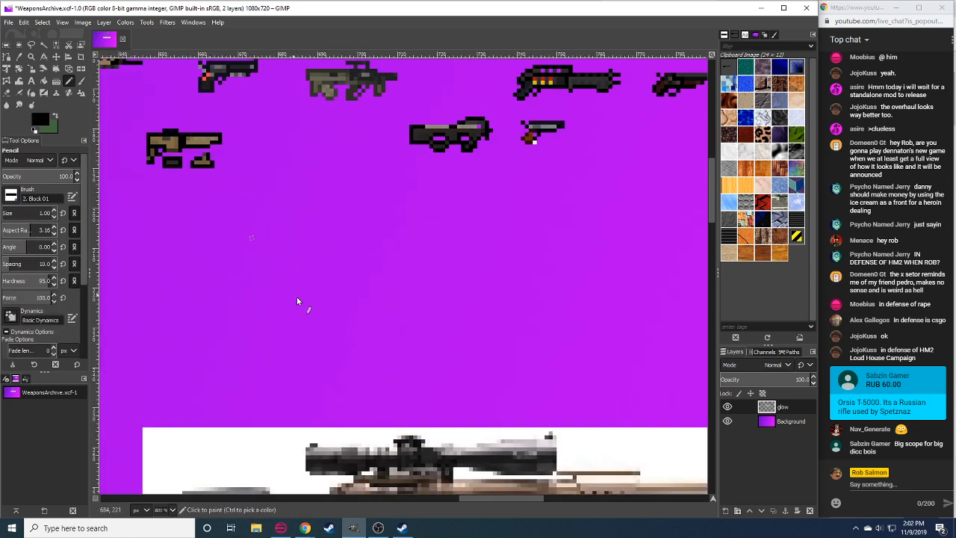
{"action": "scroll", "coordinate": [298, 299], "scroll_direction": "down", "scroll_amount": 4}
{"action": "left_click_drag", "start_coordinate": [282, 144], "coordinate": [277, 156]}
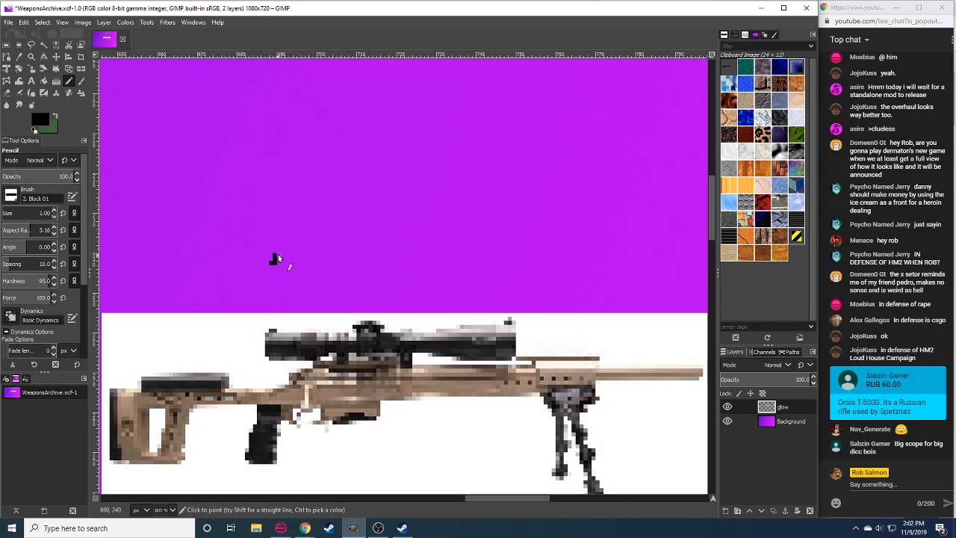
{"action": "key", "text": "shift"}
{"action": "key", "text": "shift"}
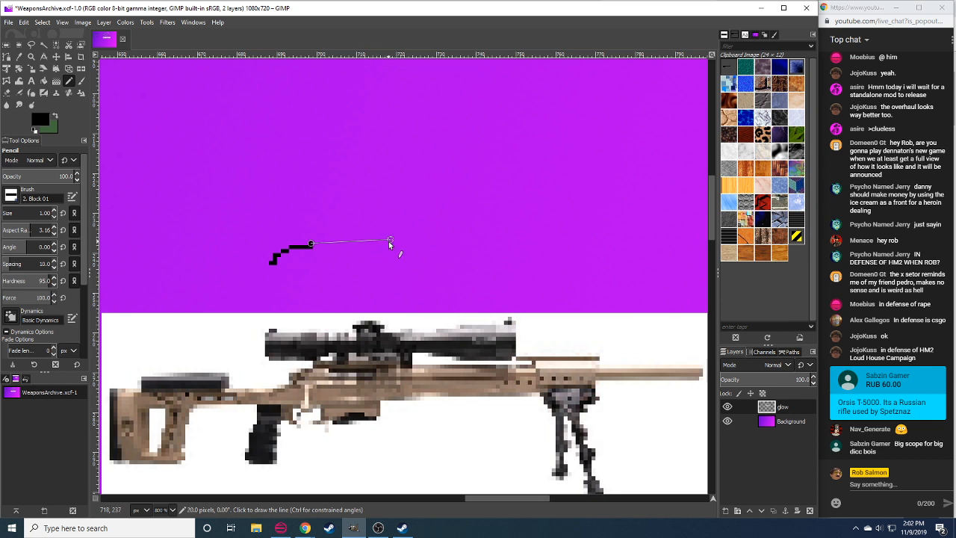
{"action": "left_click", "coordinate": [382, 244], "text": "shift"}
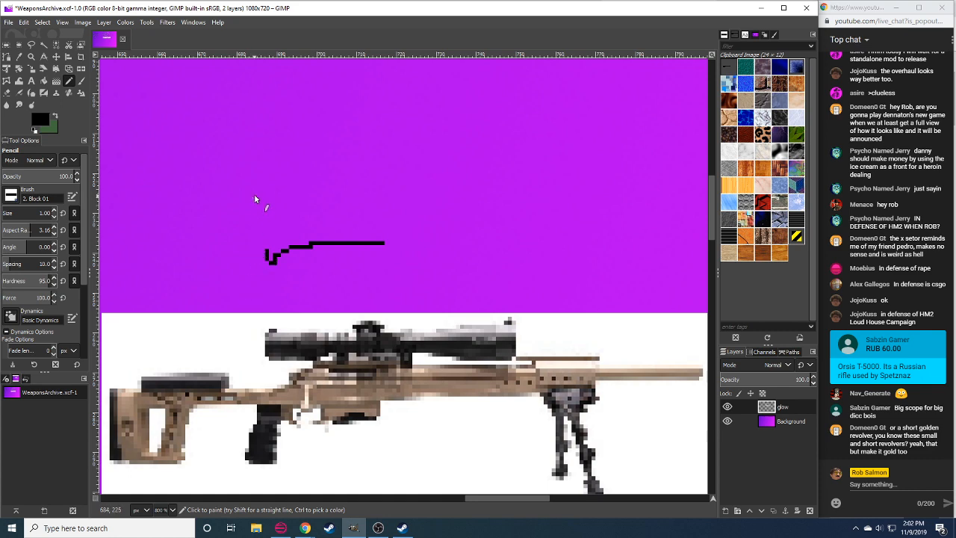
Copy the 700 Express rifle sprite from the Snipers list.
{"action": "mouse_move", "coordinate": [254, 194]}
{"action": "left_mouse_down"}
{"action": "mouse_move", "coordinate": [349, 348]}
{"action": "mouse_move", "coordinate": [490, 320]}
{"action": "left_mouse_up"}
{"action": "key", "text": "r"}
{"action": "left_click_drag", "start_coordinate": [302, 318], "coordinate": [948, 348]}
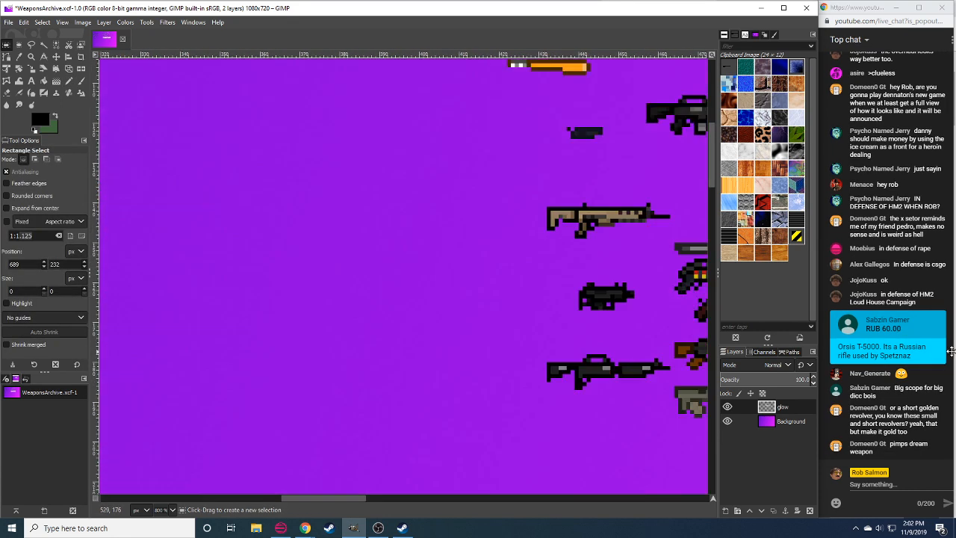
{"action": "left_click_drag", "start_coordinate": [335, 305], "coordinate": [628, 448]}
{"action": "left_click_drag", "start_coordinate": [321, 284], "coordinate": [333, 502]}
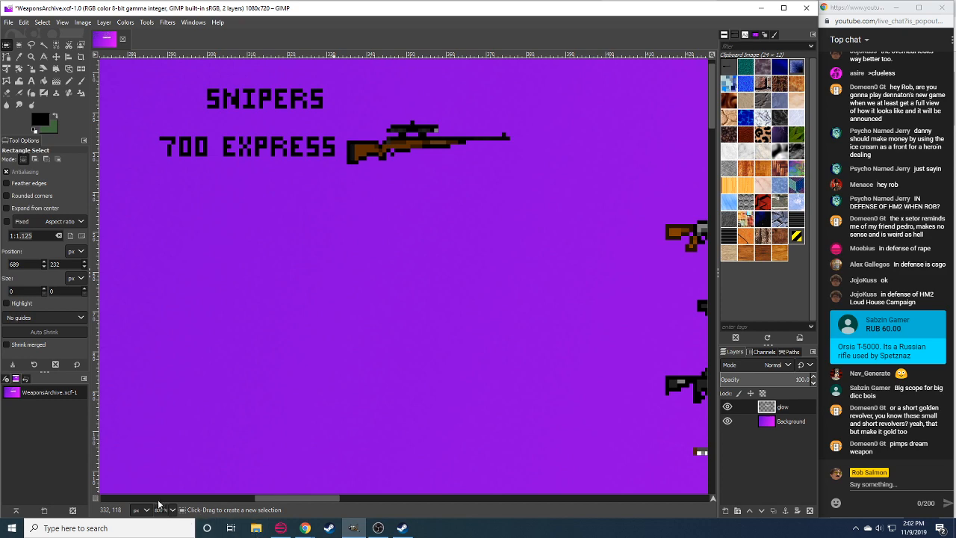
{"action": "left_click_drag", "start_coordinate": [325, 234], "coordinate": [301, 418]}
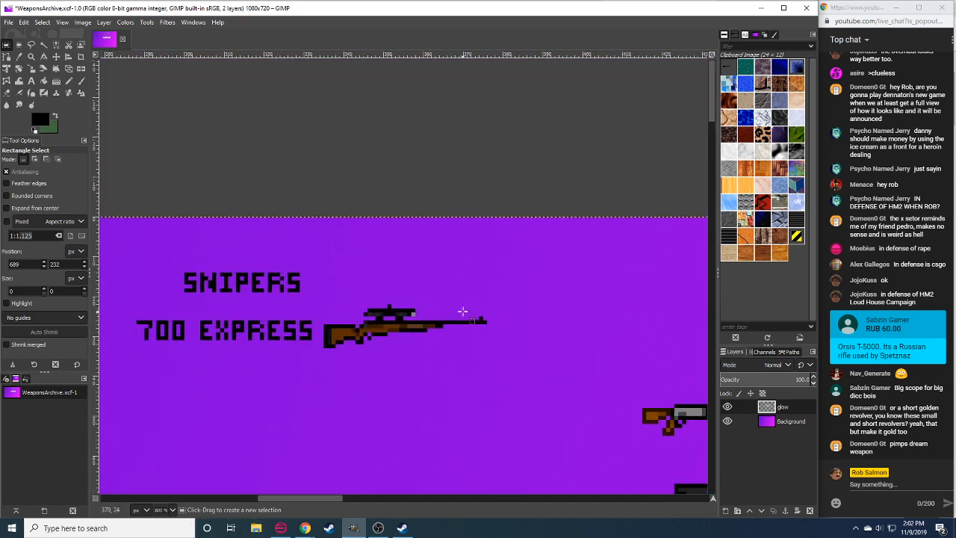
{"action": "left_click_drag", "start_coordinate": [519, 304], "coordinate": [319, 381]}
{"action": "key", "text": "ctrl+c"}
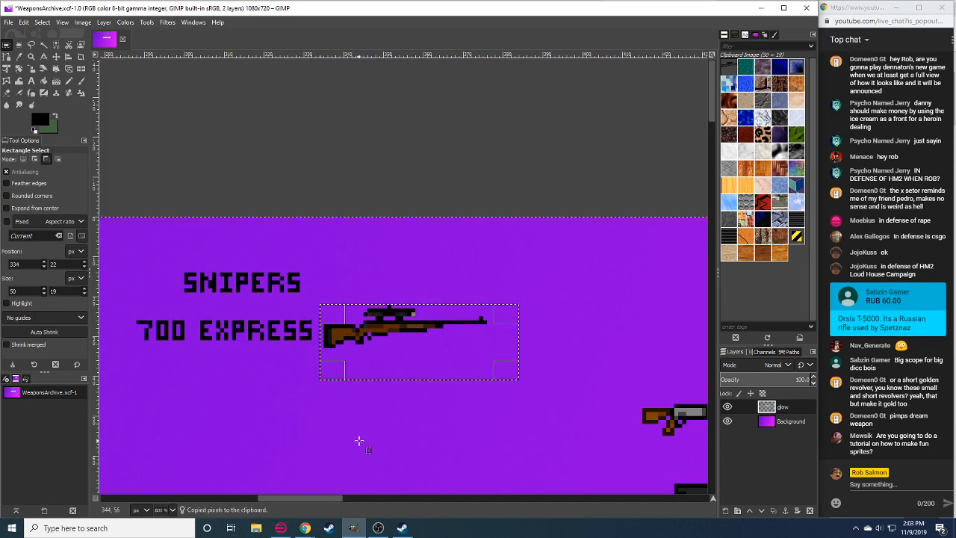
Paste the 700 Express sprite above the T-5000 photo's barrel end and anchor it to the glow layer.
{"action": "left_click", "coordinate": [360, 440]}
{"action": "left_click_drag", "start_coordinate": [405, 408], "coordinate": [246, 160]}
{"action": "left_click_drag", "start_coordinate": [456, 389], "coordinate": [337, 241]}
{"action": "left_click_drag", "start_coordinate": [466, 389], "coordinate": [304, 203]}
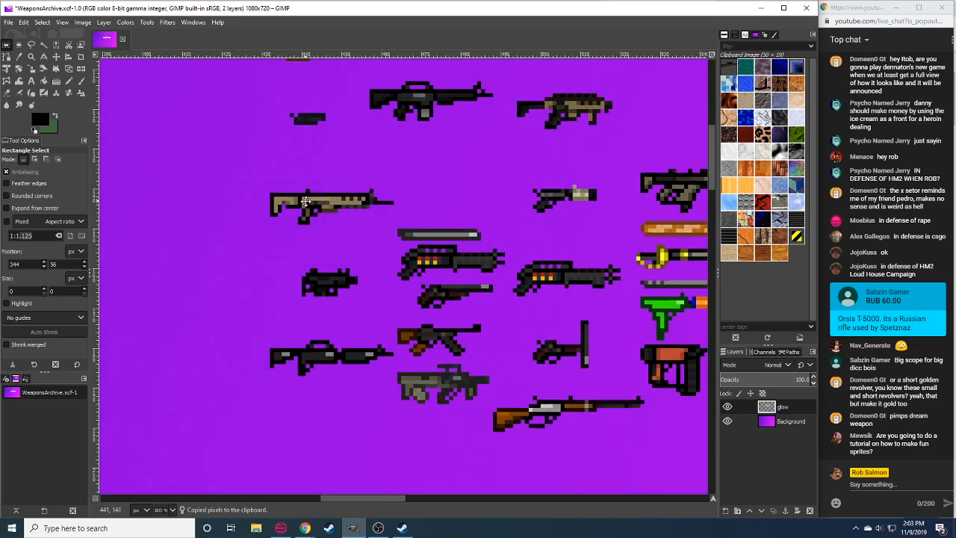
{"action": "left_click_drag", "start_coordinate": [500, 376], "coordinate": [405, 187]}
{"action": "left_click_drag", "start_coordinate": [491, 271], "coordinate": [262, 94]}
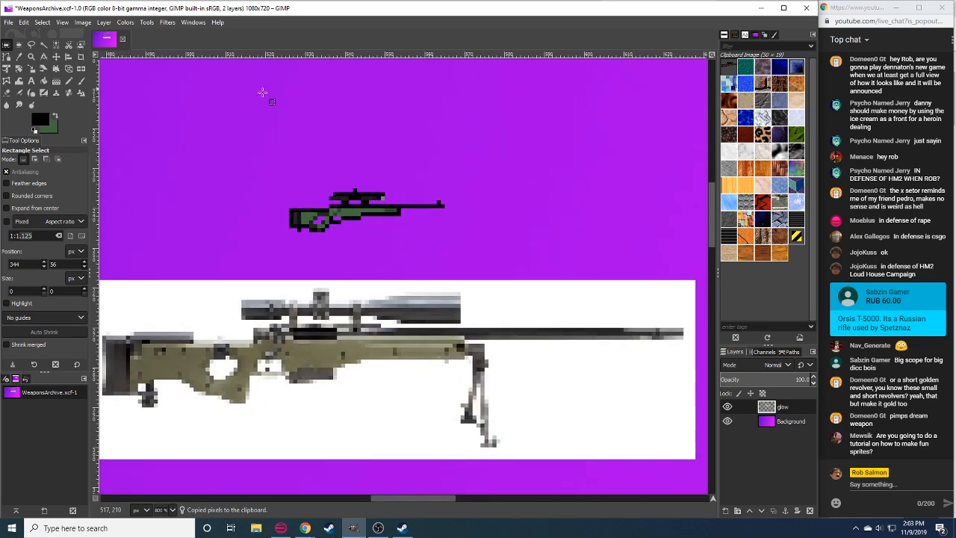
{"action": "left_click_drag", "start_coordinate": [297, 135], "coordinate": [329, 181]}
{"action": "mouse_move", "coordinate": [563, 213]}
{"action": "left_mouse_down"}
{"action": "mouse_move", "coordinate": [302, 194]}
{"action": "mouse_move", "coordinate": [216, 239]}
{"action": "mouse_move", "coordinate": [192, 228]}
{"action": "left_mouse_up"}
{"action": "mouse_move", "coordinate": [382, 171]}
{"action": "left_mouse_down"}
{"action": "mouse_move", "coordinate": [455, 196]}
{"action": "mouse_move", "coordinate": [543, 160]}
{"action": "left_mouse_up"}
{"action": "key", "text": "ctrl+v"}
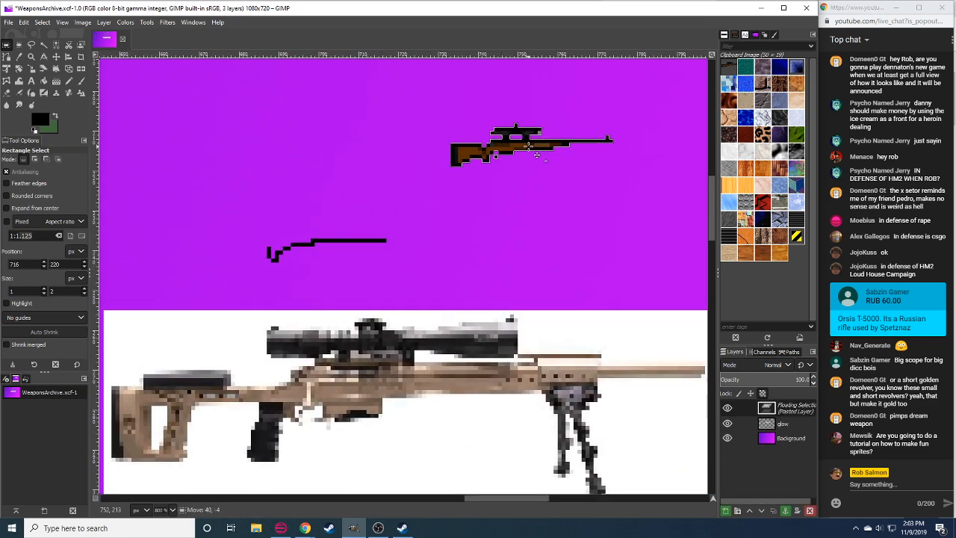
{"action": "left_click", "coordinate": [496, 183]}
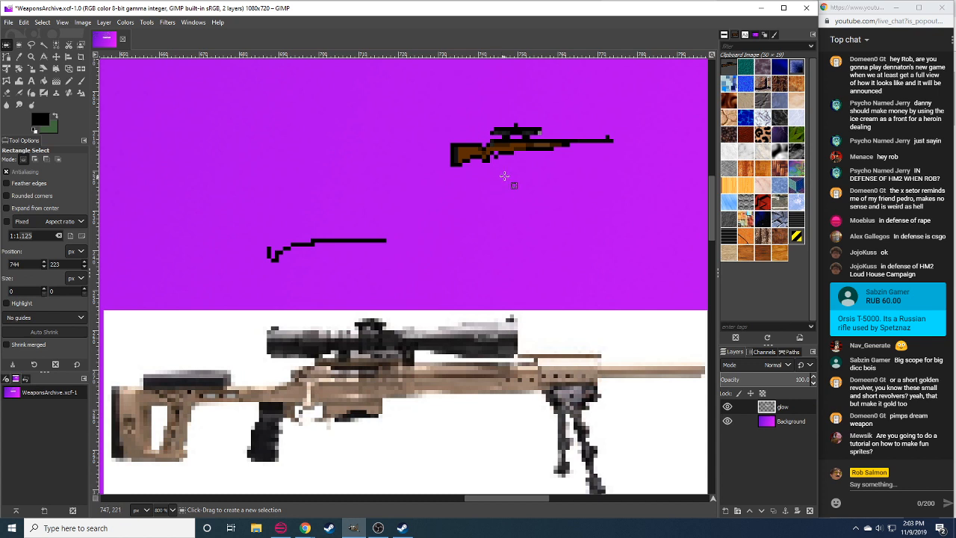
Duplicate the 34 × 7 px barrel and forestock section of the pasted 700 Express directly below it and anchor the copy.
{"action": "left_click_drag", "start_coordinate": [486, 139], "coordinate": [622, 166]}
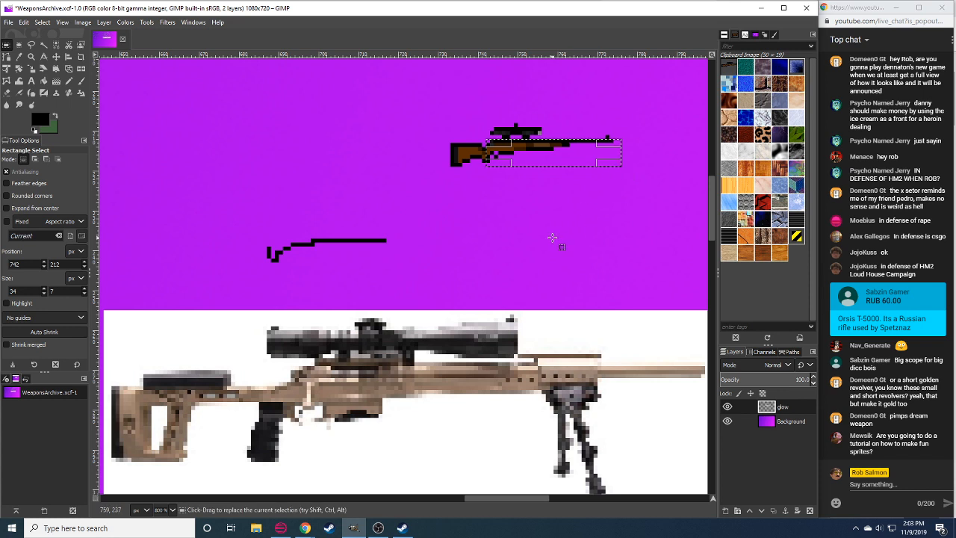
{"action": "key", "text": "ctrl+c"}
{"action": "key", "text": "ctrl+v"}
{"action": "left_click_drag", "start_coordinate": [538, 155], "coordinate": [497, 234]}
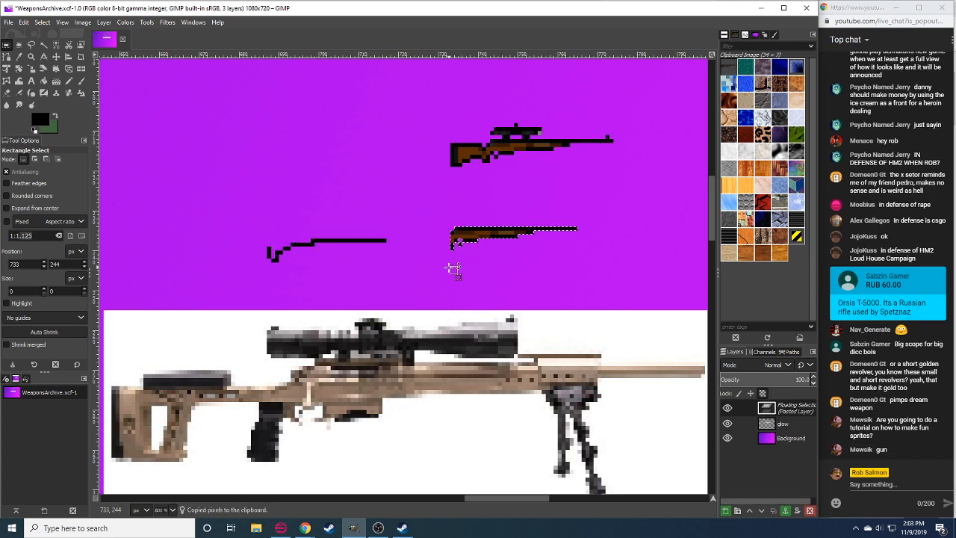
{"action": "left_click", "coordinate": [437, 284]}
Pencil a black grip outline at the rear of the duplicated section and erase about three pixels from its barrel tip.
{"action": "key", "text": "n"}
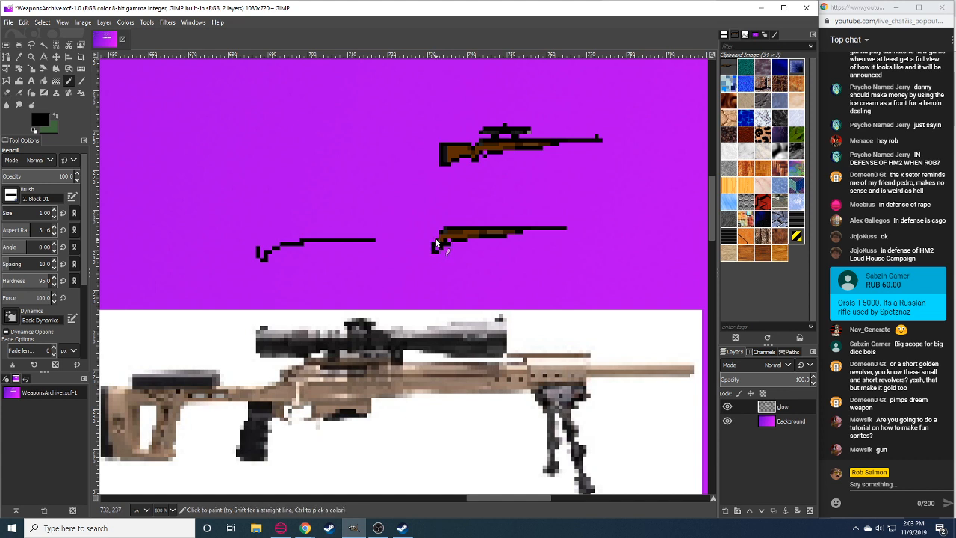
{"action": "scroll", "coordinate": [446, 263], "scroll_direction": "right", "scroll_amount": 1}
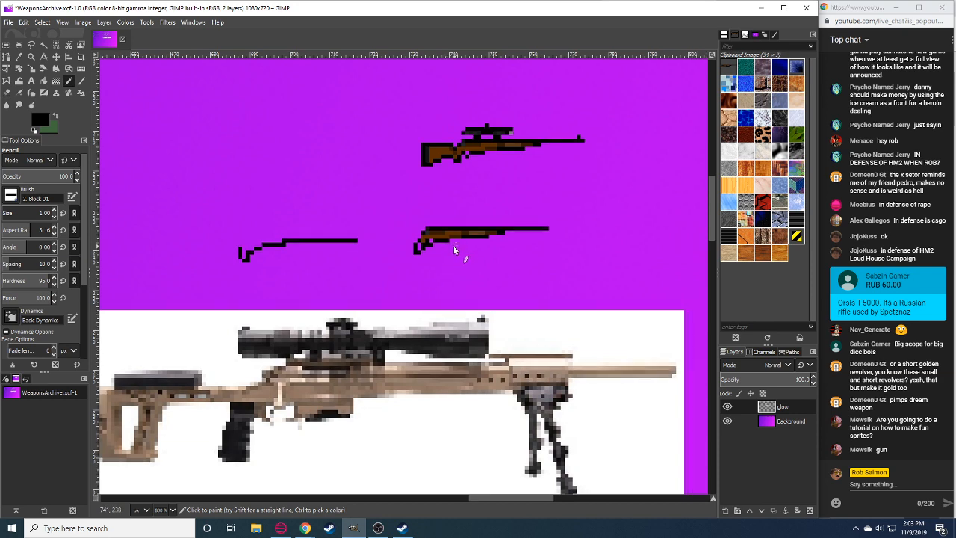
{"action": "scroll", "coordinate": [490, 231], "scroll_direction": "down", "scroll_amount": 3, "text": "ctrl"}
{"action": "scroll", "coordinate": [454, 193], "scroll_direction": "up", "scroll_amount": 3, "text": "ctrl"}
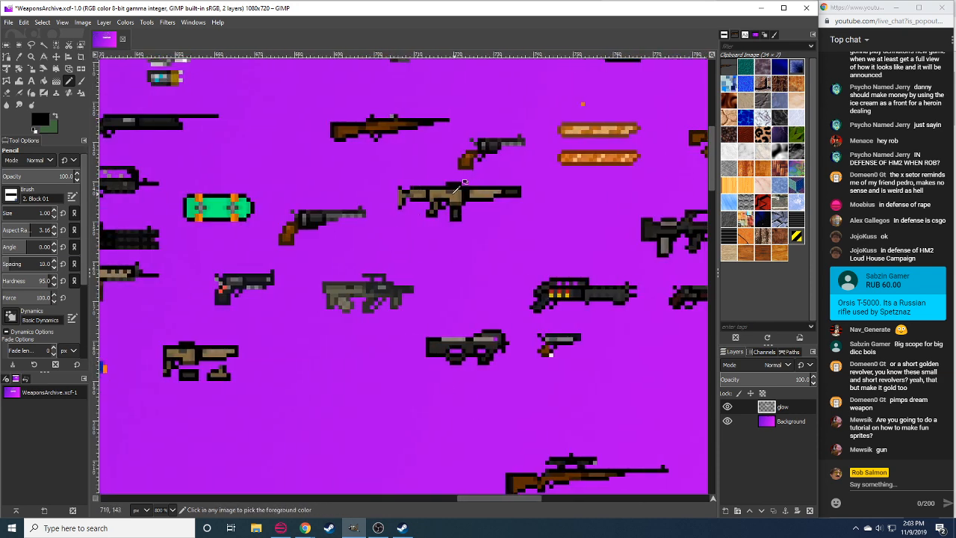
{"action": "scroll", "coordinate": [433, 231], "scroll_direction": "down", "scroll_amount": 10}
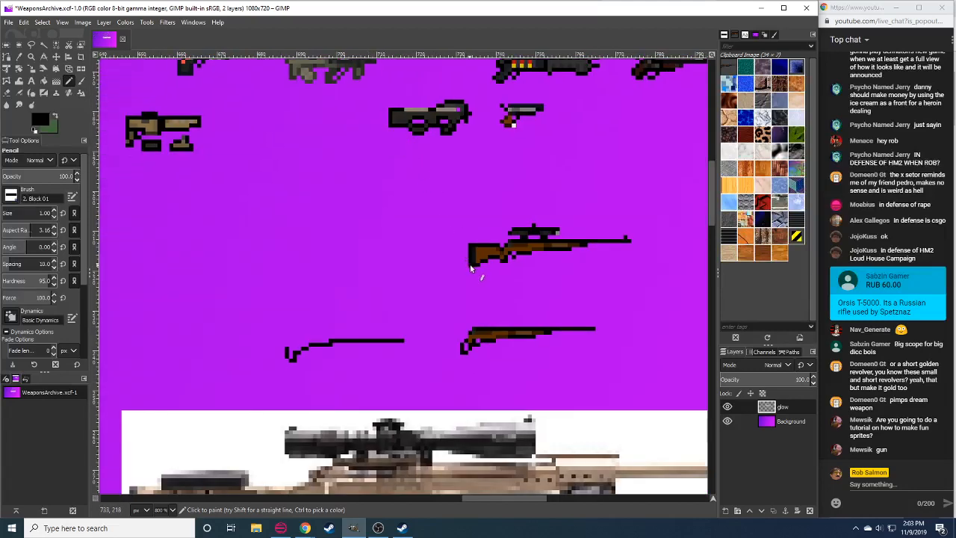
{"action": "scroll", "coordinate": [480, 284], "scroll_direction": "down", "scroll_amount": 2}
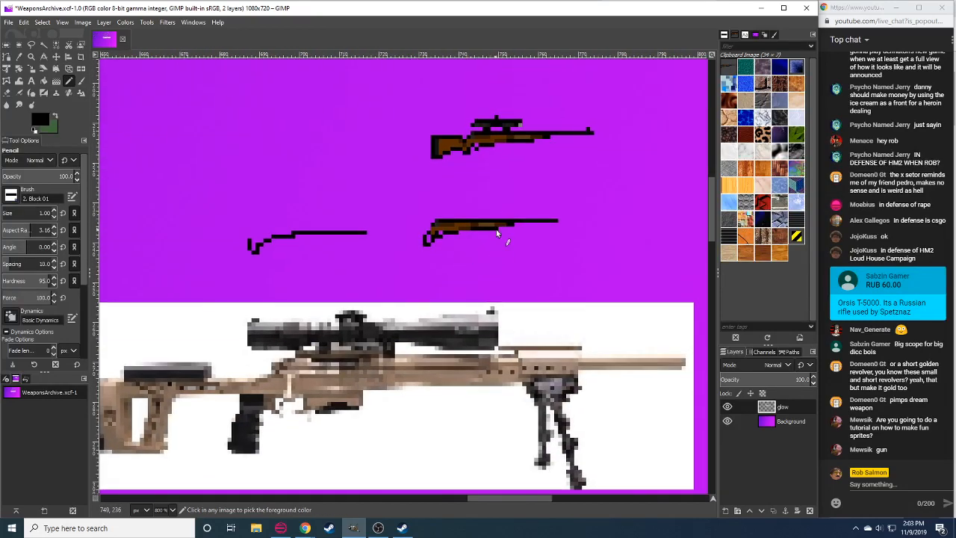
{"action": "key", "text": "shift+e"}
{"action": "left_click_drag", "start_coordinate": [557, 222], "coordinate": [549, 220]}
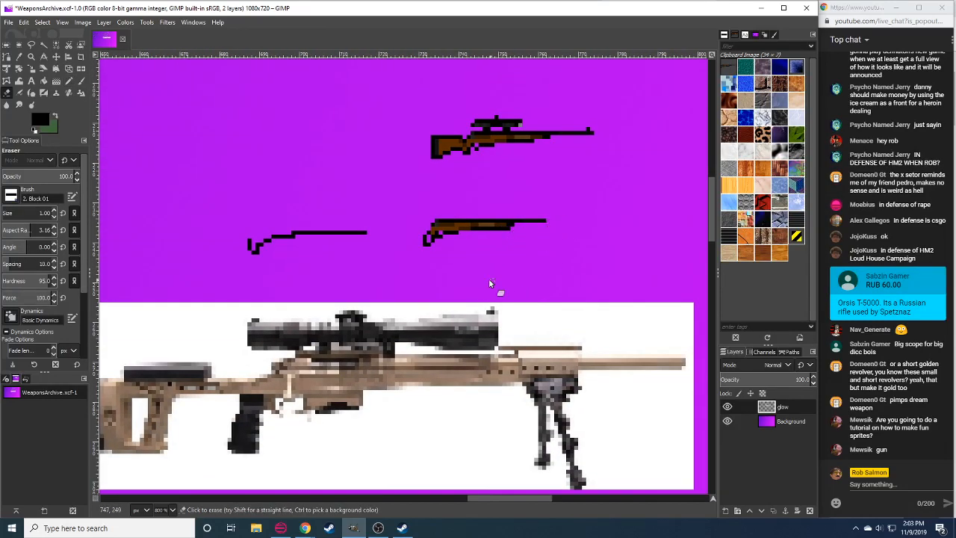
Fill the duplicated forestock with its plain brown and draw a straight black stock line extending rearward from the receiver.
{"action": "scroll", "coordinate": [489, 279], "scroll_direction": "down", "scroll_amount": 1}
{"action": "key", "text": "n"}
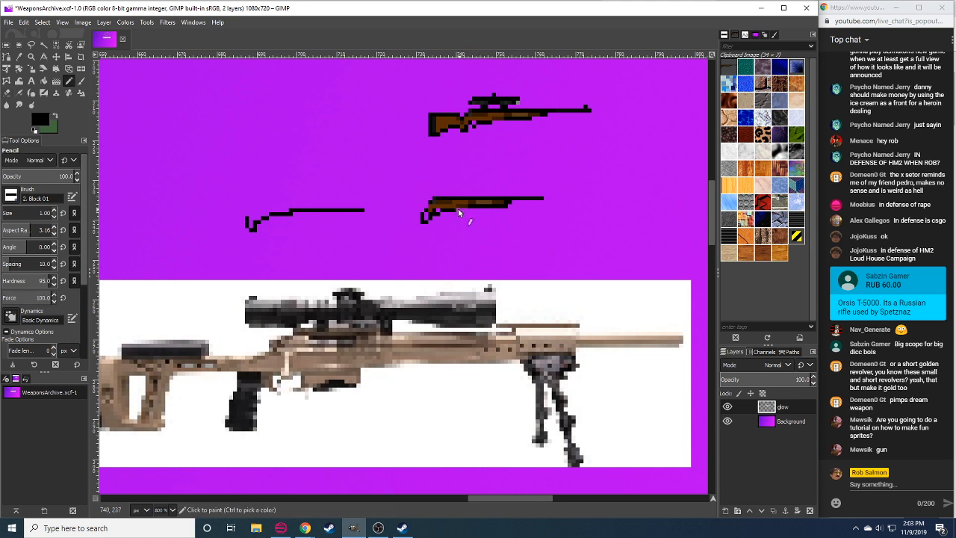
{"action": "left_click", "coordinate": [462, 202], "text": "ctrl"}
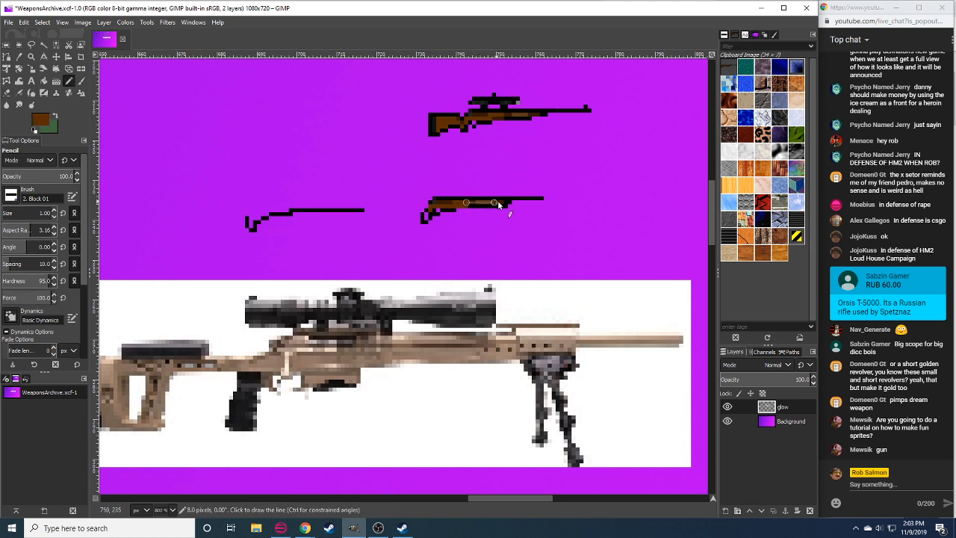
{"action": "left_click", "coordinate": [429, 201], "text": "ctrl"}
{"action": "left_click", "coordinate": [396, 202], "text": "shift"}
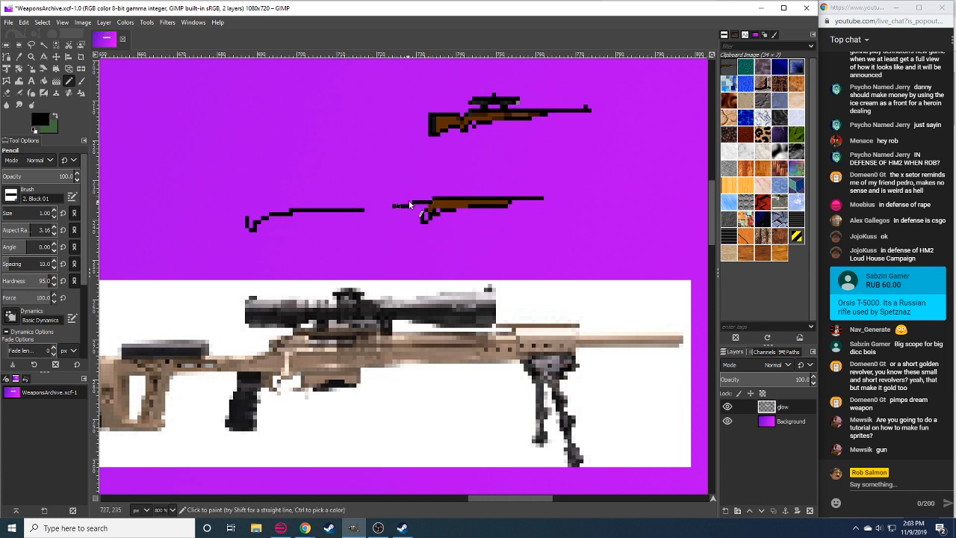
Cut the abandoned black rifle outline beside the new sprite off the canvas.
{"action": "key", "text": "r"}
{"action": "mouse_move", "coordinate": [197, 155]}
{"action": "left_mouse_down"}
{"action": "mouse_move", "coordinate": [297, 234]}
{"action": "mouse_move", "coordinate": [361, 241]}
{"action": "left_mouse_up"}
{"action": "left_click", "coordinate": [381, 230]}
{"action": "left_click_drag", "start_coordinate": [376, 176], "coordinate": [200, 249]}
{"action": "key", "text": "ctrl+x"}
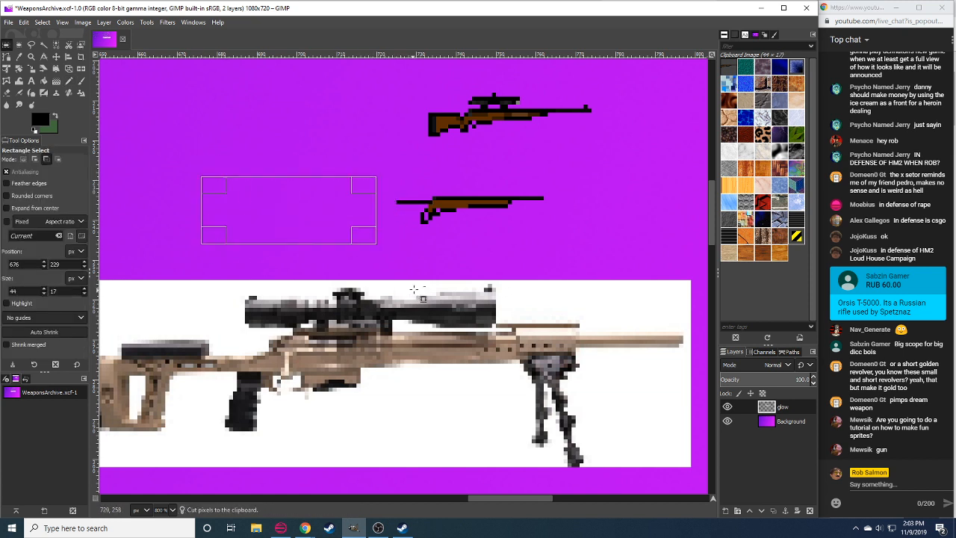
{"action": "left_click", "coordinate": [399, 235]}
Try to shift a copied 5 × 6 px section of the new rifle's grip and anchor it.
{"action": "key", "text": "n"}
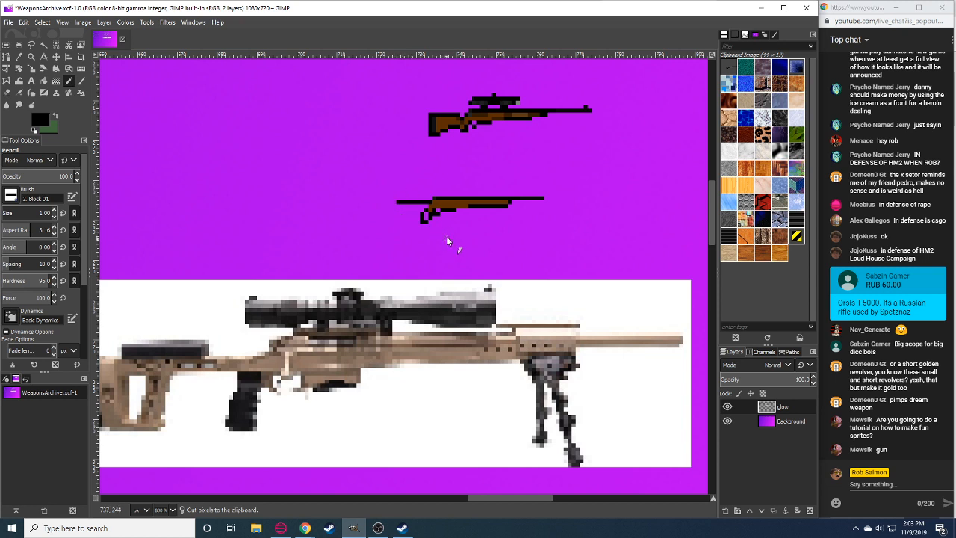
{"action": "key", "text": "r"}
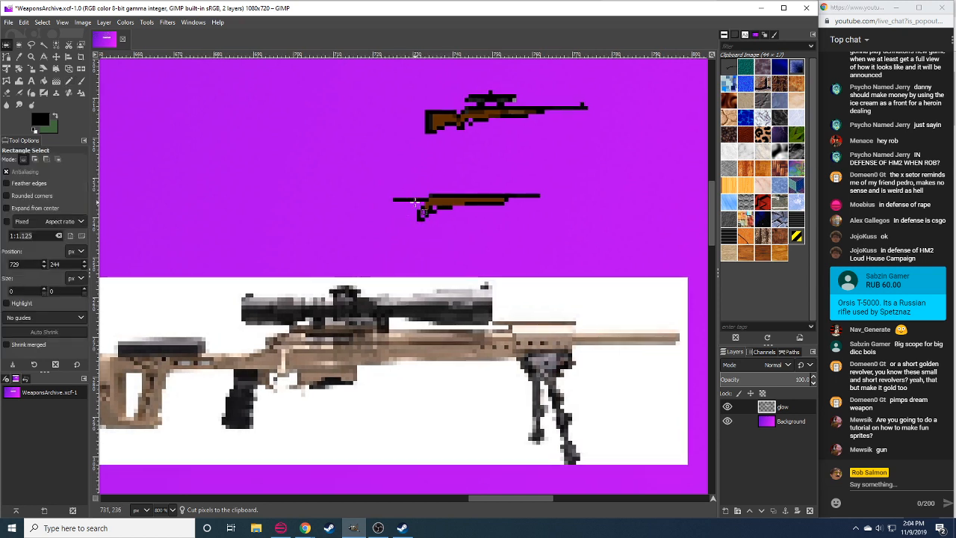
{"action": "left_click_drag", "start_coordinate": [417, 203], "coordinate": [446, 238]}
{"action": "key", "text": "ctrl+c"}
{"action": "key", "text": "ctrl+v"}
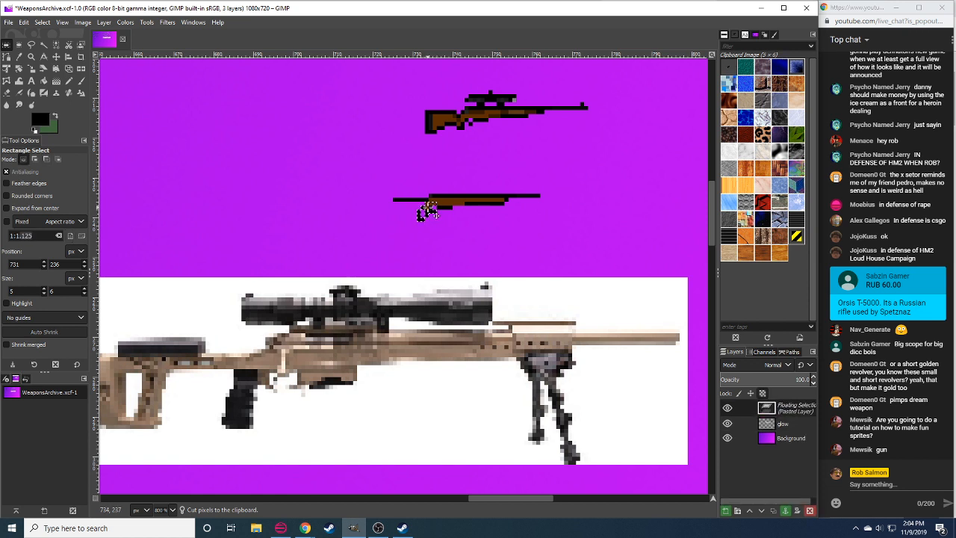
{"action": "left_click", "coordinate": [454, 243]}
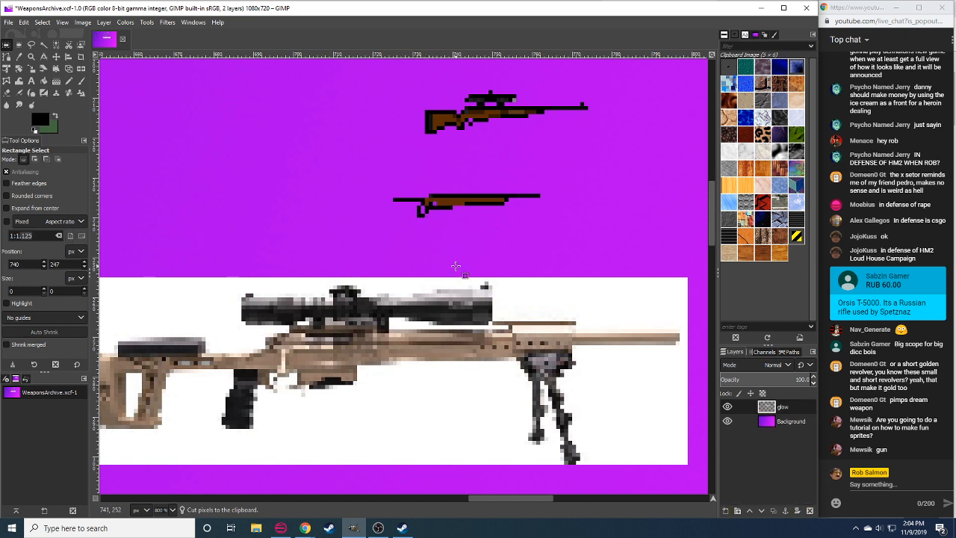
{"action": "key", "text": "n"}
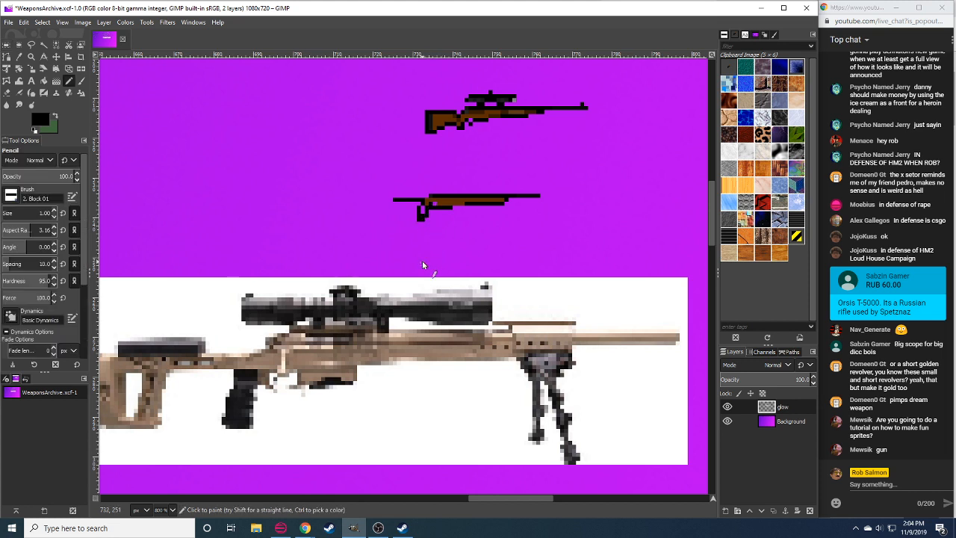
Undo the grip changes and anchor the pasted copy at its original position.
{"action": "key", "text": "ctrl+z"}
{"action": "key", "text": "ctrl+z"}
{"action": "key", "text": "ctrl+z"}
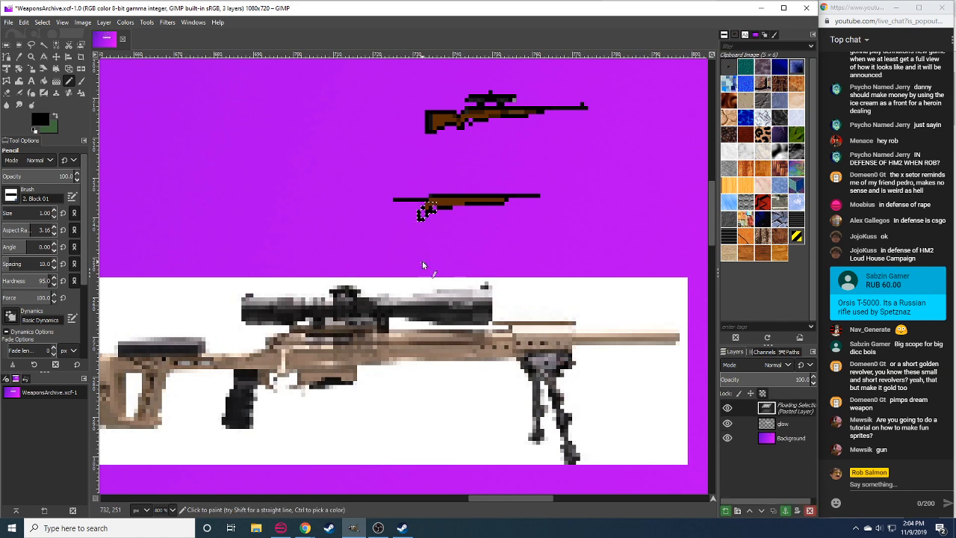
{"action": "key", "text": "r"}
{"action": "left_click", "coordinate": [434, 252]}
{"action": "key", "text": "n"}
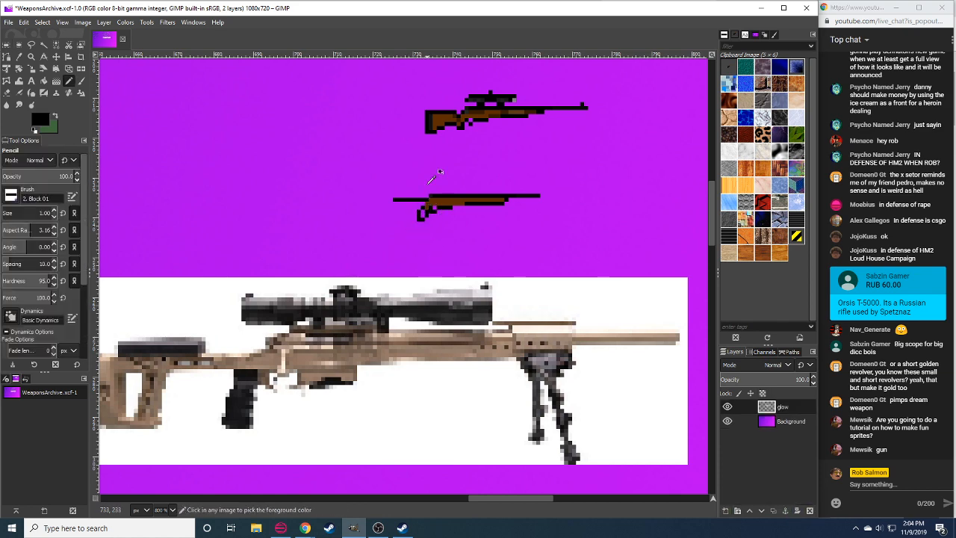
Fill the new rifle's forestock with the tan sampled from an assault rifle sprite and extend the tan beneath the black stock line.
{"action": "left_click_drag", "start_coordinate": [438, 160], "coordinate": [690, 360]}
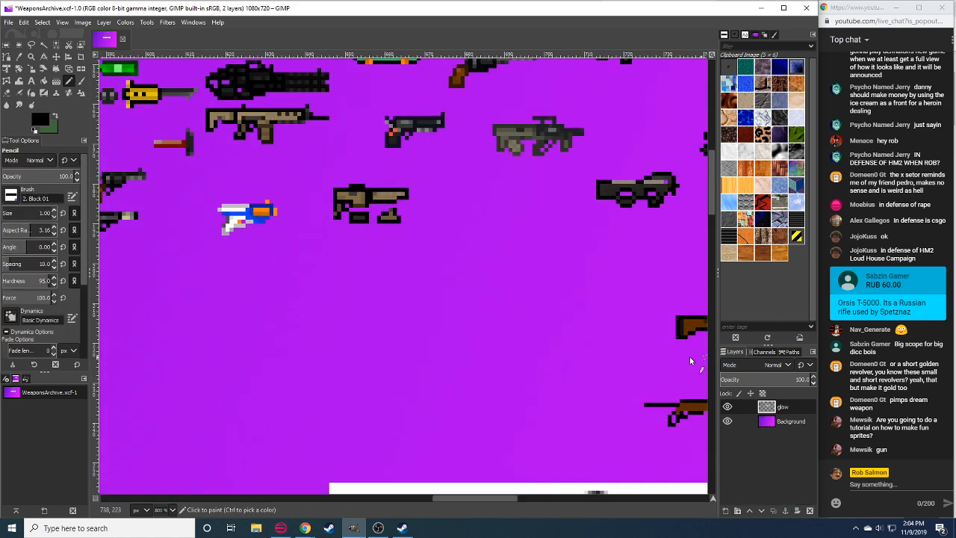
{"action": "left_click", "coordinate": [263, 110], "text": "ctrl"}
{"action": "scroll", "coordinate": [440, 312], "scroll_direction": "down", "scroll_amount": 5}
{"action": "scroll", "coordinate": [441, 313], "scroll_direction": "right", "scroll_amount": 5}
{"action": "left_click_drag", "start_coordinate": [355, 225], "coordinate": [329, 225]}
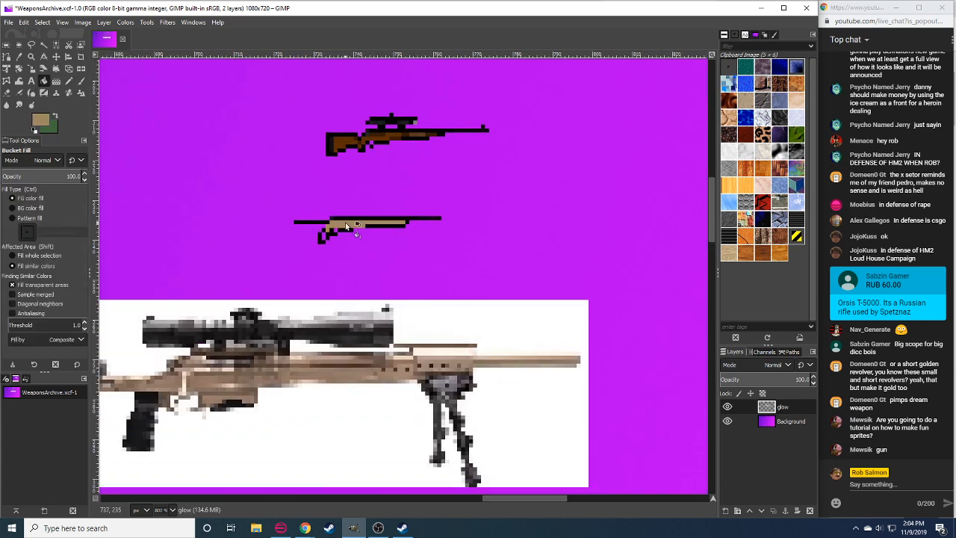
{"action": "scroll", "coordinate": [325, 250], "scroll_direction": "left", "scroll_amount": 2}
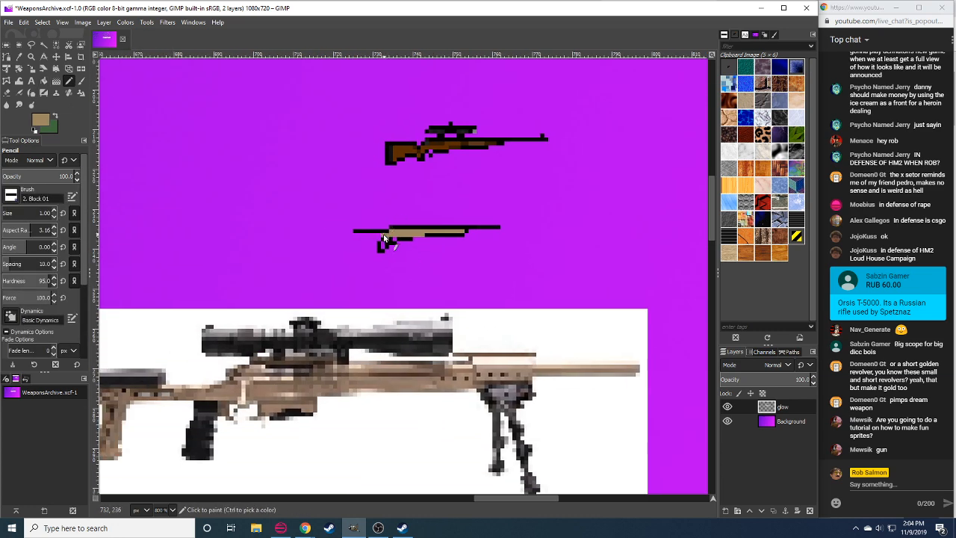
{"action": "scroll", "coordinate": [399, 246], "scroll_direction": "left", "scroll_amount": 3}
{"action": "scroll", "coordinate": [399, 246], "scroll_direction": "down", "scroll_amount": 1}
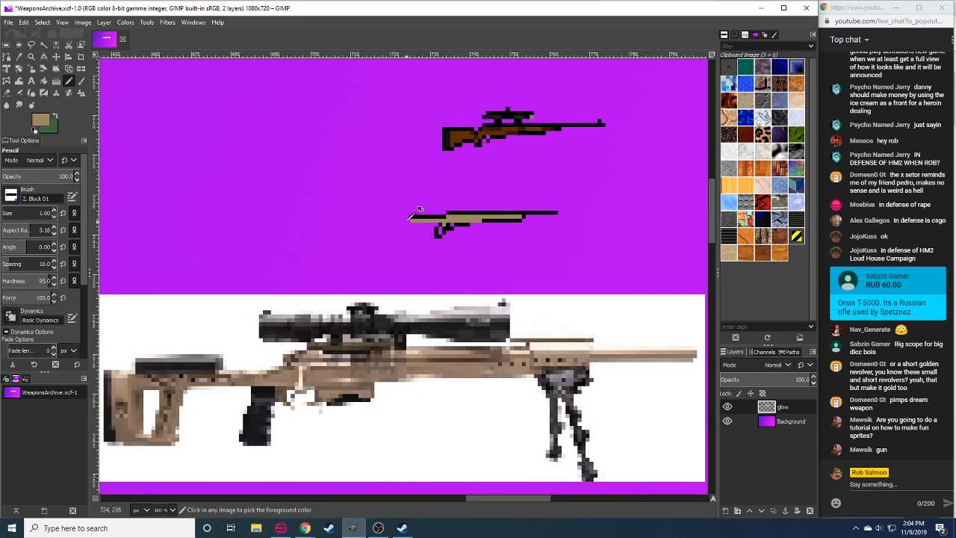
Pencil a black hooked buttstock outline at the rear end of the stock line and clean up a pixel with the eraser.
{"action": "left_click", "coordinate": [412, 214], "text": "ctrl"}
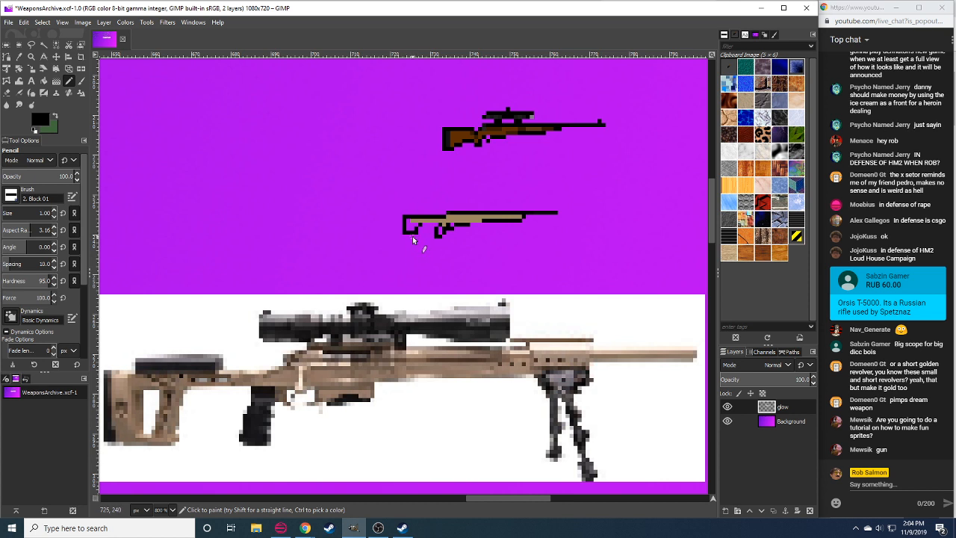
{"action": "key", "text": "shift+e"}
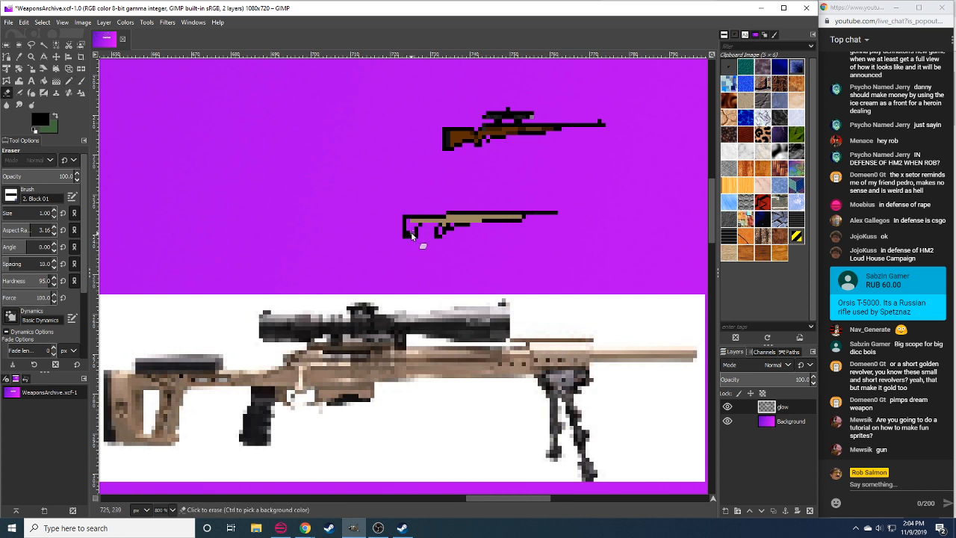
{"action": "left_click", "coordinate": [410, 232]}
Color the buttstock tan, including its old rear edge, and draw a new black rear edge one pixel farther back.
{"action": "key", "text": "n"}
{"action": "left_click", "coordinate": [403, 223], "text": "ctrl"}
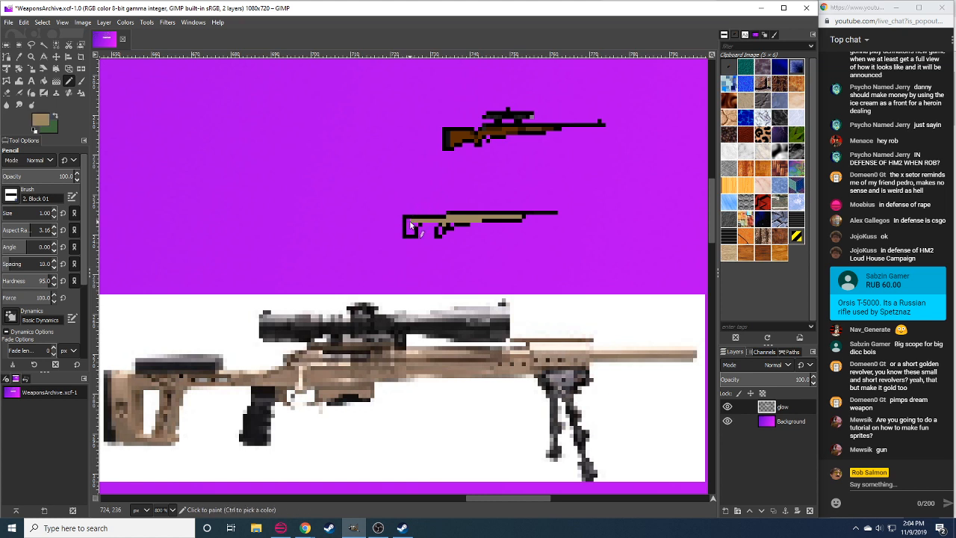
{"action": "left_click", "coordinate": [405, 234]}
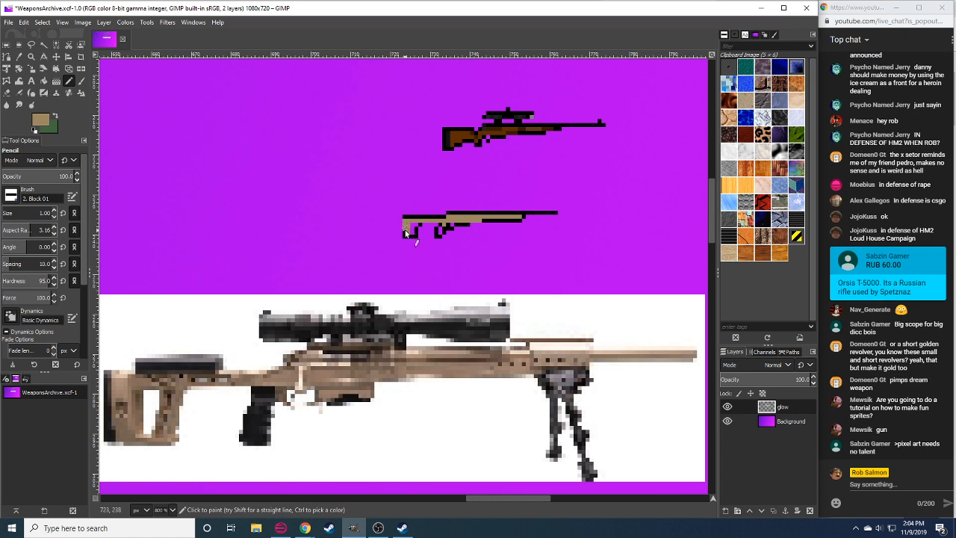
{"action": "left_click", "coordinate": [404, 217], "text": "ctrl"}
{"action": "left_click", "coordinate": [400, 217]}
{"action": "left_click", "coordinate": [400, 235], "text": "shift"}
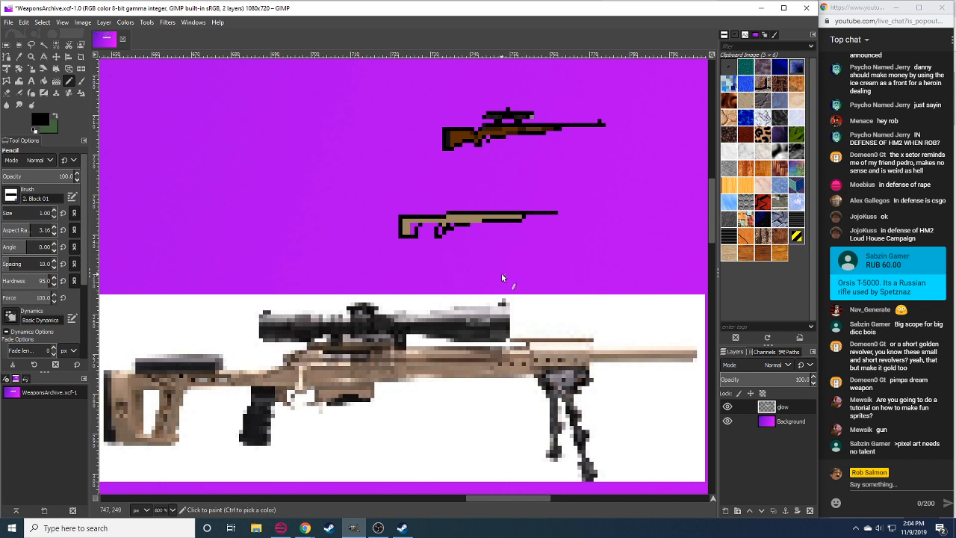
Pencil a small tan magazine with a black outline beneath the receiver, just ahead of the grip.
{"action": "left_click", "coordinate": [459, 225], "text": "ctrl"}
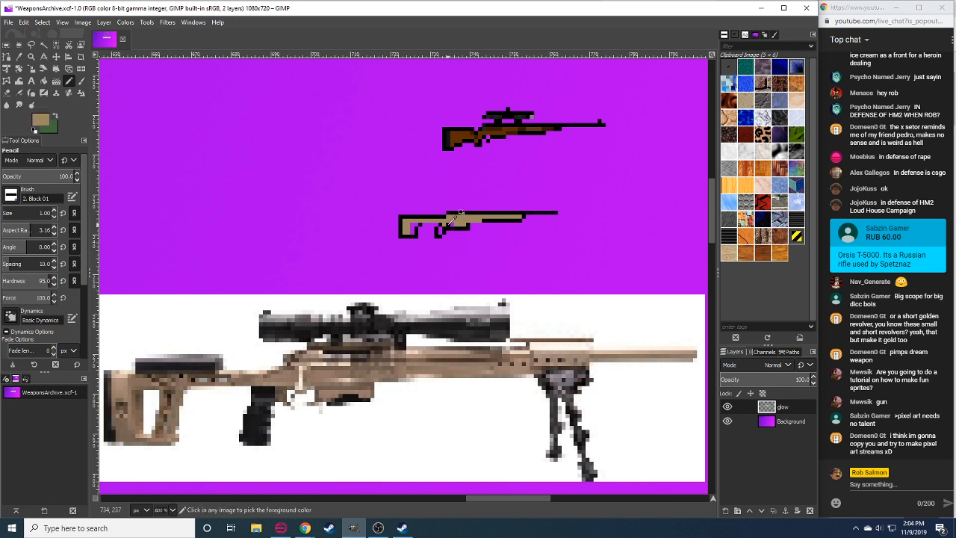
{"action": "left_click", "coordinate": [456, 226], "text": "ctrl"}
{"action": "left_click", "coordinate": [450, 230]}
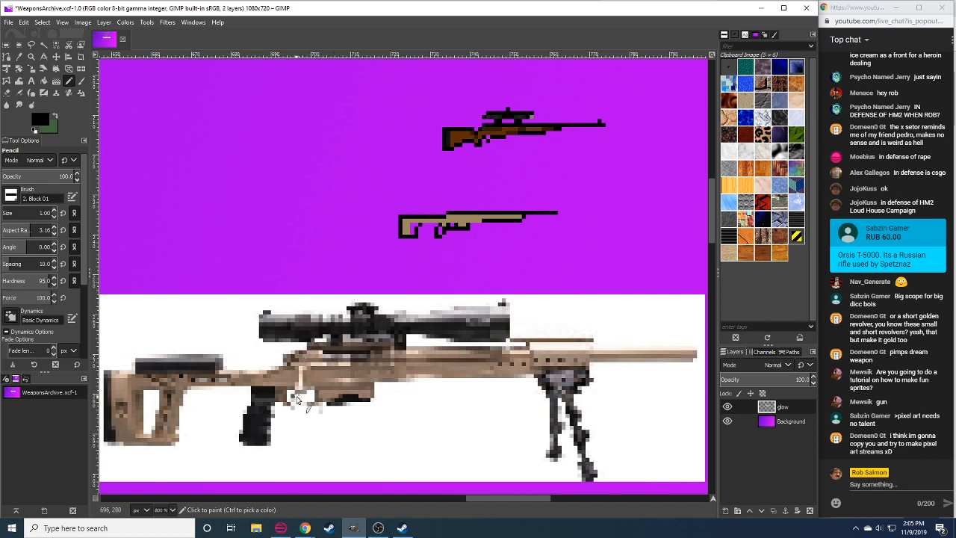
Look over the finished pistol and rifle sprites in the archive and come back to the new rifle.
{"action": "scroll", "coordinate": [182, 491], "scroll_direction": "down", "scroll_amount": 6}
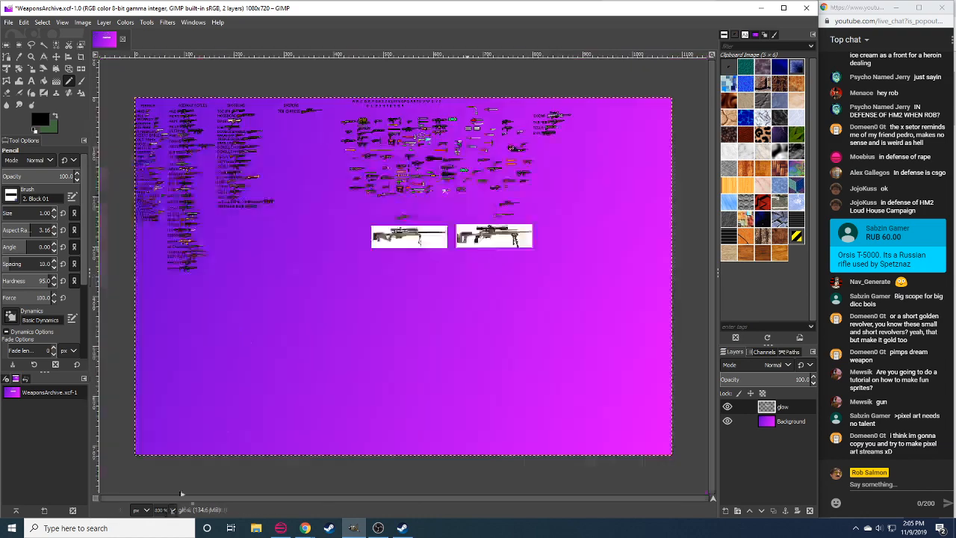
{"action": "left_click_drag", "start_coordinate": [136, 203], "coordinate": [438, 413]}
{"action": "scroll", "coordinate": [444, 312], "scroll_direction": "up", "scroll_amount": 5}
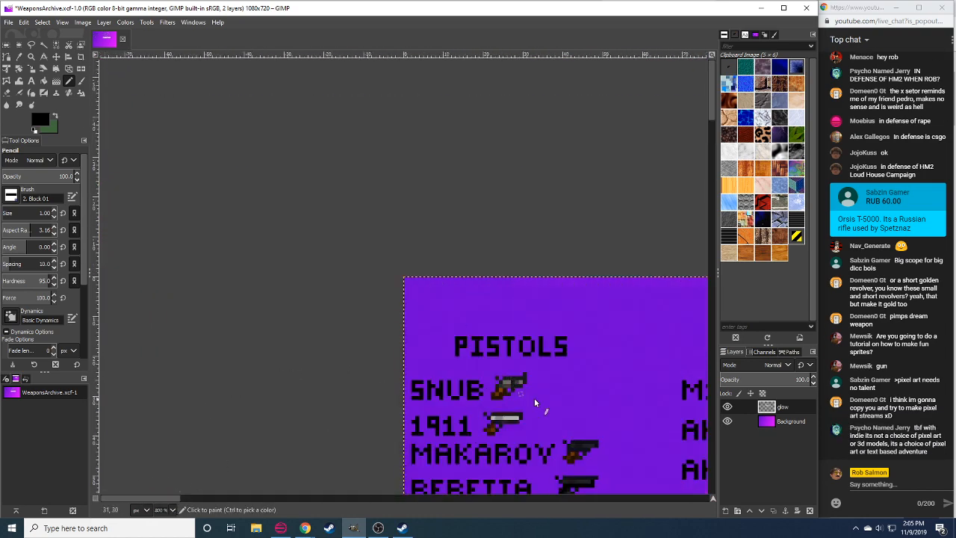
{"action": "left_click_drag", "start_coordinate": [559, 400], "coordinate": [434, 279]}
{"action": "left_click_drag", "start_coordinate": [575, 327], "coordinate": [493, 148]}
{"action": "scroll", "coordinate": [316, 369], "scroll_direction": "down", "scroll_amount": 2}
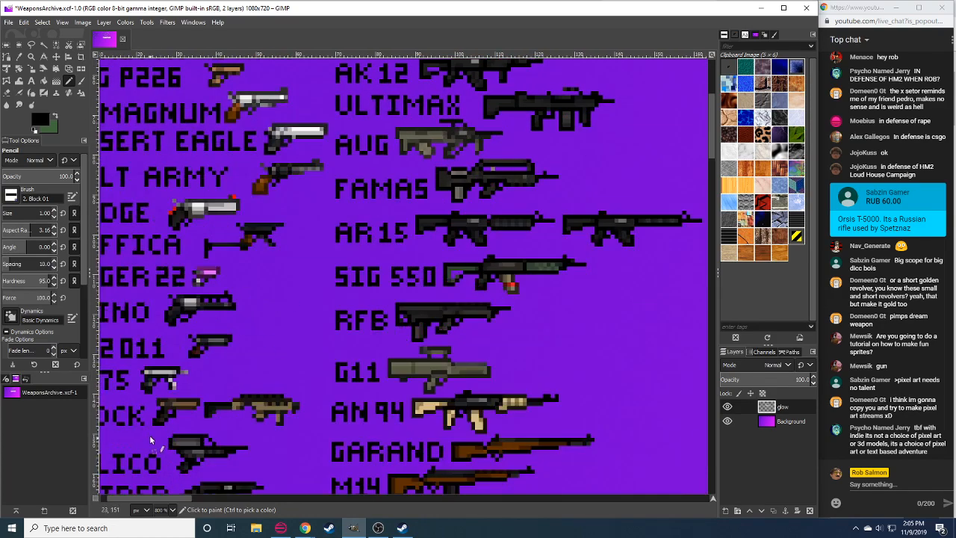
{"action": "scroll", "coordinate": [160, 511], "scroll_direction": "down", "scroll_amount": 2}
{"action": "left_click_drag", "start_coordinate": [358, 307], "coordinate": [303, 403]}
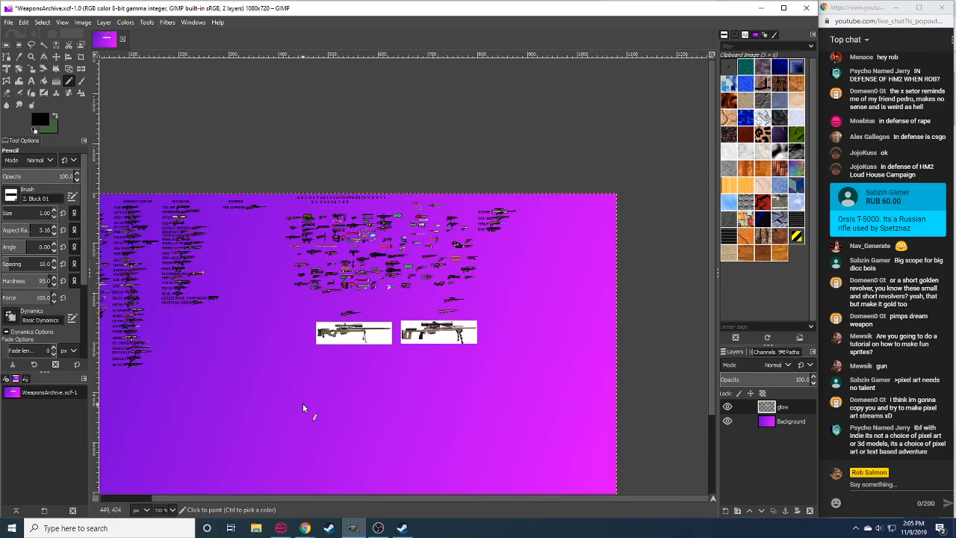
{"action": "left_click_drag", "start_coordinate": [294, 345], "coordinate": [304, 375]}
{"action": "left_click_drag", "start_coordinate": [311, 407], "coordinate": [305, 395]}
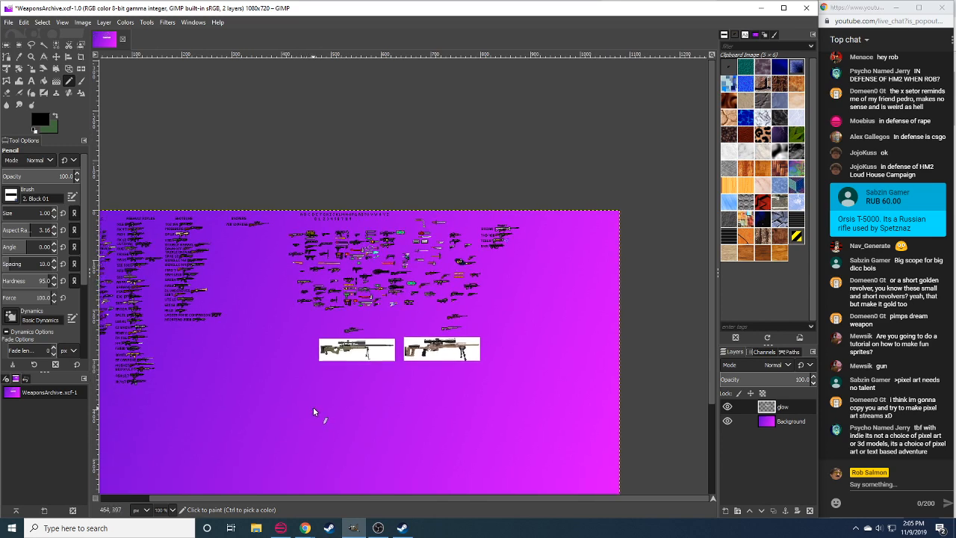
{"action": "left_click_drag", "start_coordinate": [326, 398], "coordinate": [334, 400]}
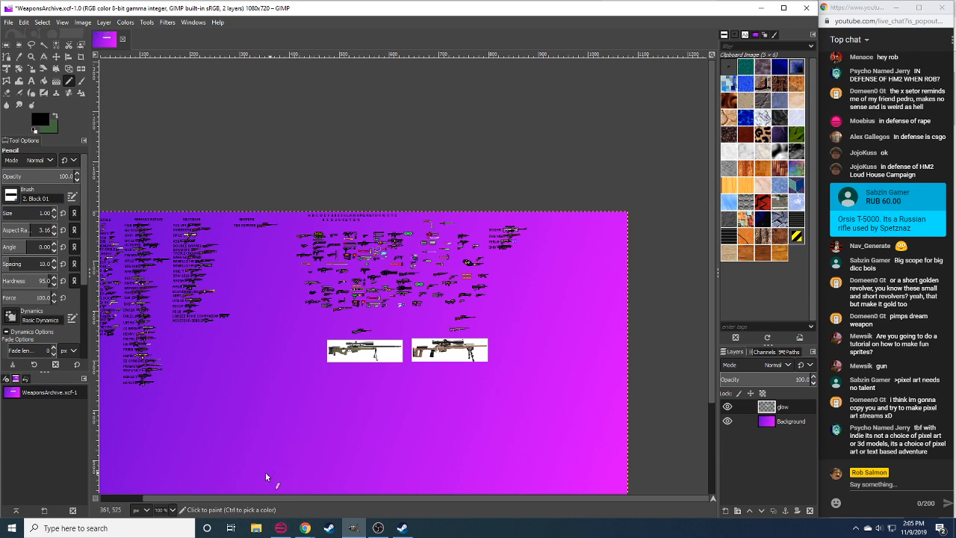
{"action": "scroll", "coordinate": [258, 467], "scroll_direction": "up", "scroll_amount": 6}
{"action": "left_click_drag", "start_coordinate": [462, 474], "coordinate": [368, 105]}
{"action": "left_click_drag", "start_coordinate": [426, 329], "coordinate": [132, 168]}
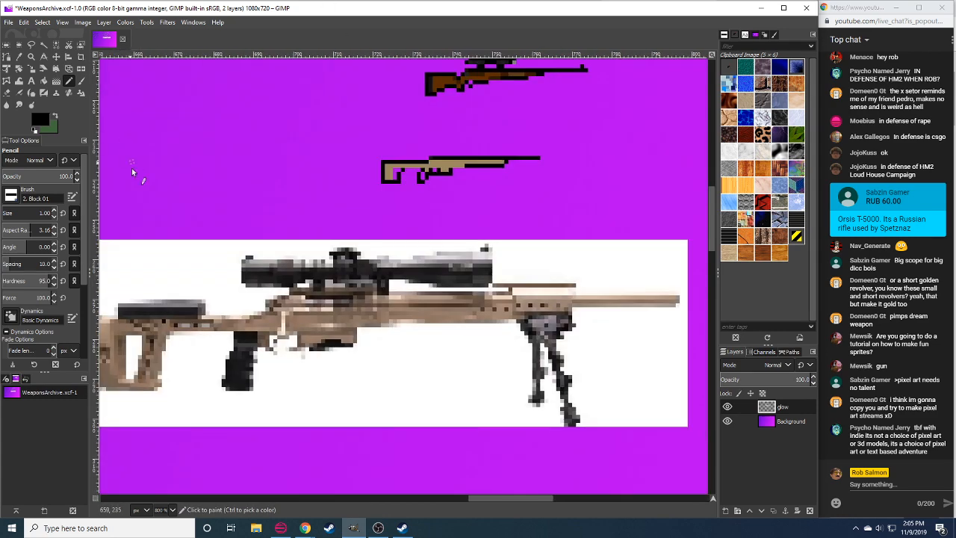
{"action": "left_click_drag", "start_coordinate": [275, 214], "coordinate": [305, 276]}
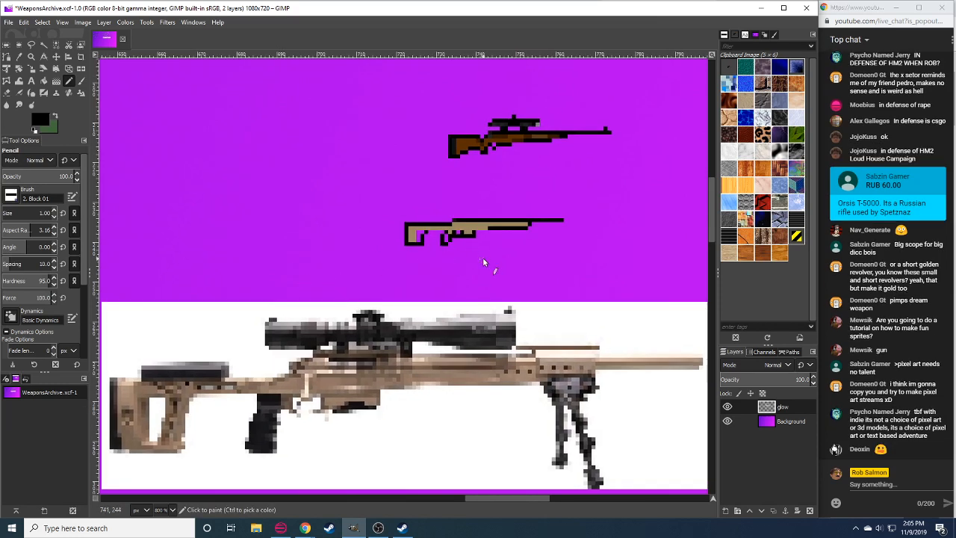
Examine the Orsis T-5000 reference photo in Chrome and return to GIMP.
{"action": "mouse_move", "coordinate": [483, 253]}
{"action": "left_mouse_down"}
{"action": "mouse_move", "coordinate": [471, 252]}
{"action": "mouse_move", "coordinate": [489, 243]}
{"action": "mouse_move", "coordinate": [528, 313]}
{"action": "left_mouse_up"}
{"action": "scroll", "coordinate": [499, 251], "scroll_direction": "down", "scroll_amount": 1}
{"action": "key", "text": "shift+e"}
{"action": "left_click_drag", "start_coordinate": [554, 219], "coordinate": [553, 251]}
{"action": "key", "text": "r"}
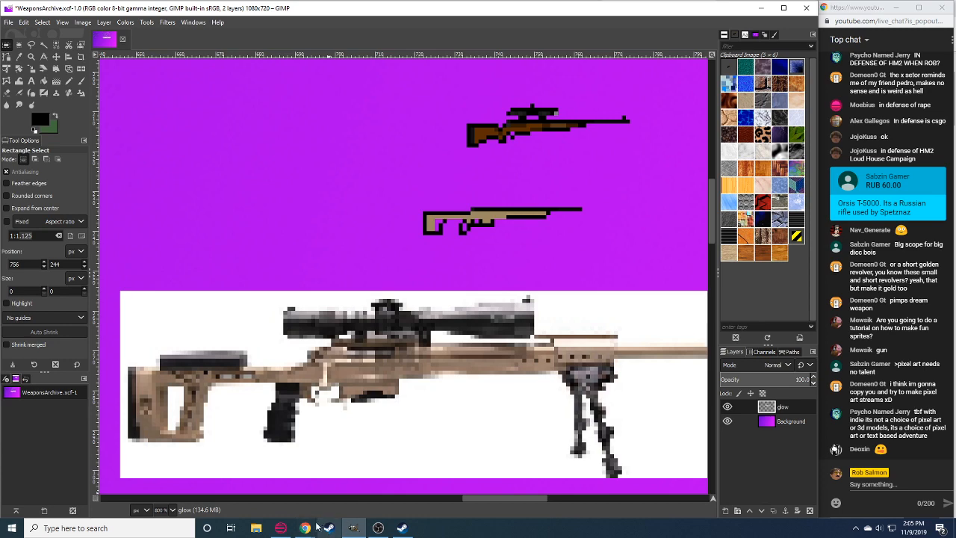
{"action": "mouse_move", "coordinate": [306, 527]}
{"action": "left_click", "coordinate": [273, 484]}
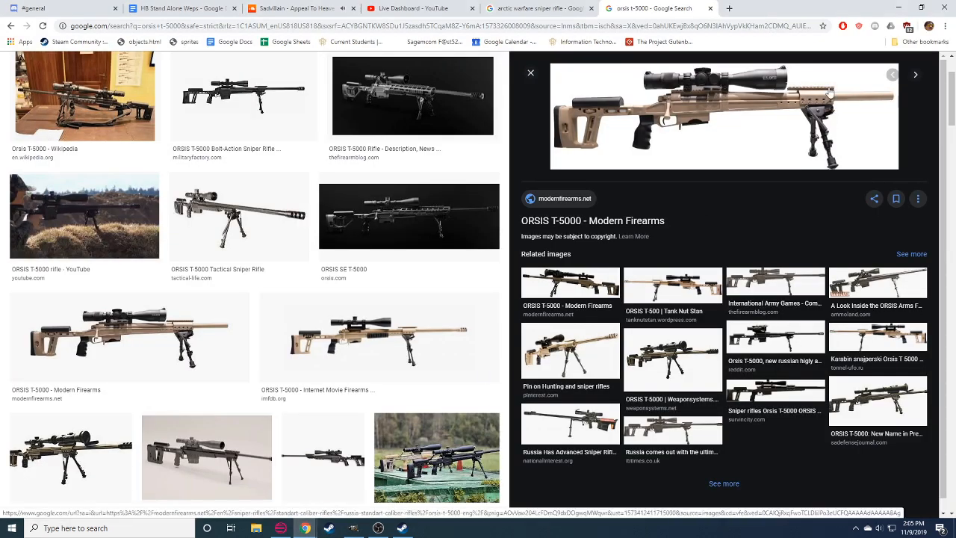
{"action": "left_click", "coordinate": [354, 528]}
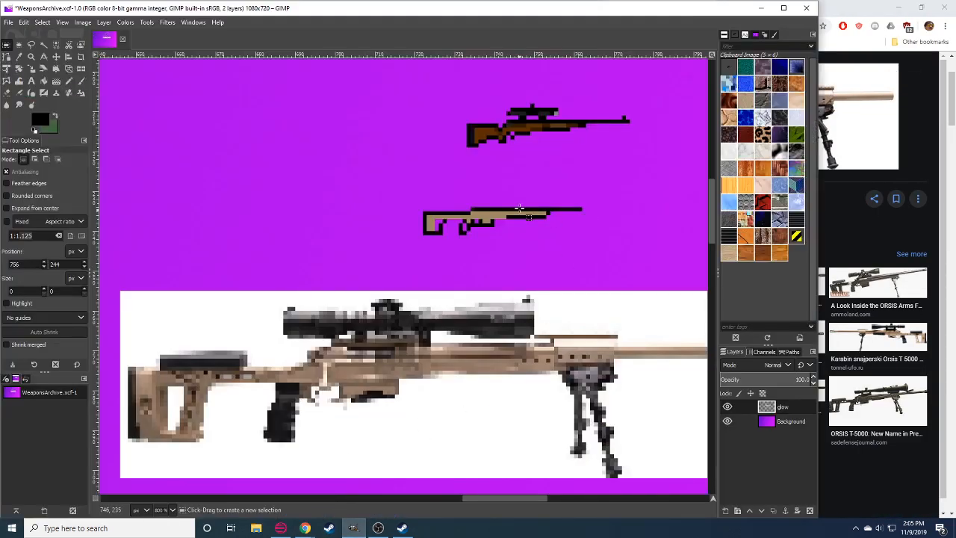
Try to thicken the receiver and forestock with a raised black top outline and tan fill, and undo it.
{"action": "key", "text": "n"}
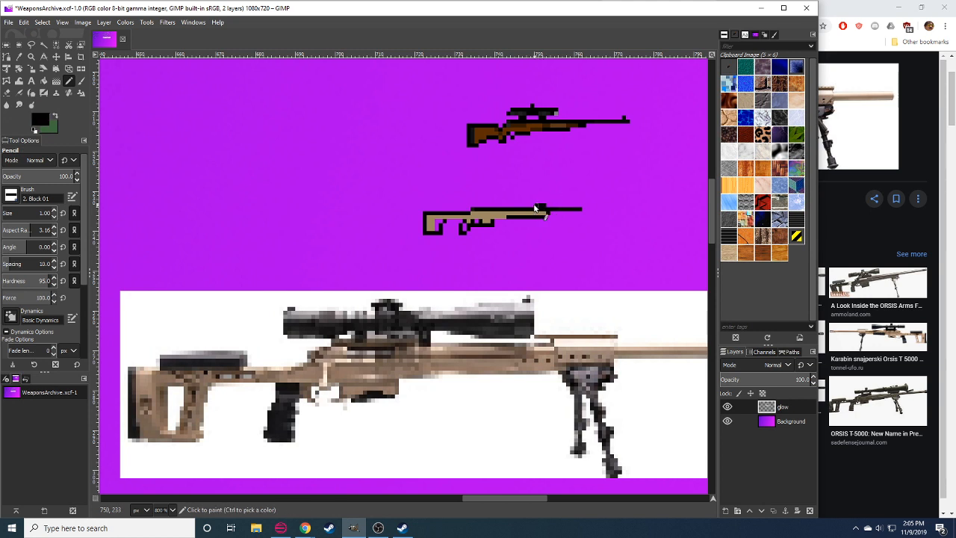
{"action": "left_click_drag", "start_coordinate": [535, 209], "coordinate": [481, 209]}
{"action": "left_click", "coordinate": [543, 213], "text": "ctrl"}
{"action": "left_click_drag", "start_coordinate": [545, 211], "coordinate": [493, 212]}
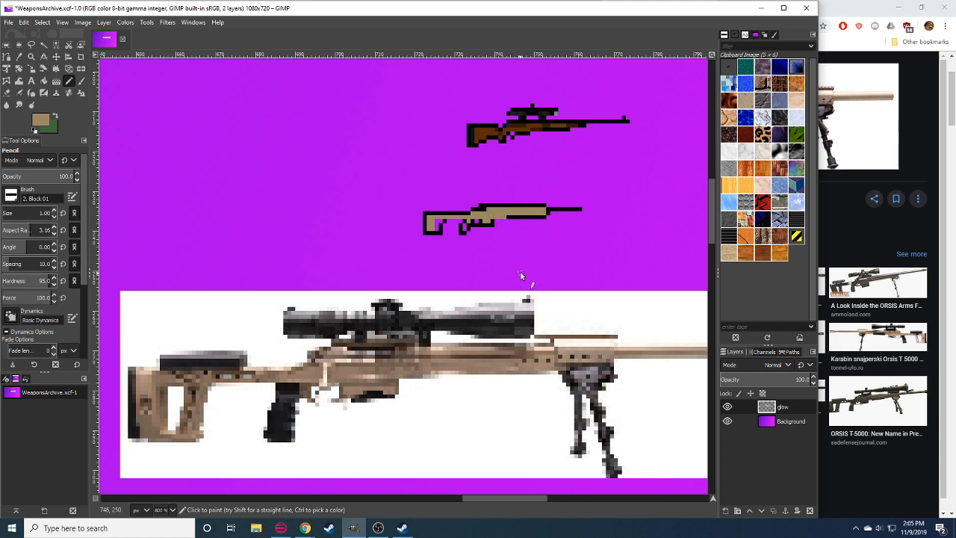
{"action": "key", "text": "ctrl+z"}
{"action": "key", "text": "ctrl+z"}
Cut the exposed barrel in a 10 × 5 px selection, paste it one pixel lower and anchor it.
{"action": "key", "text": "r"}
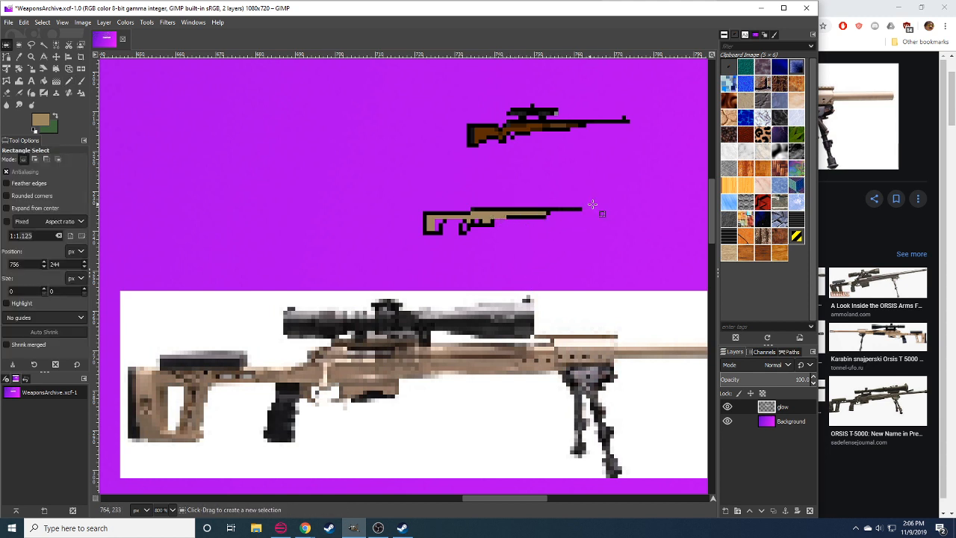
{"action": "left_click_drag", "start_coordinate": [593, 200], "coordinate": [547, 226]}
{"action": "key", "text": "ctrl+x"}
{"action": "key", "text": "ctrl+v"}
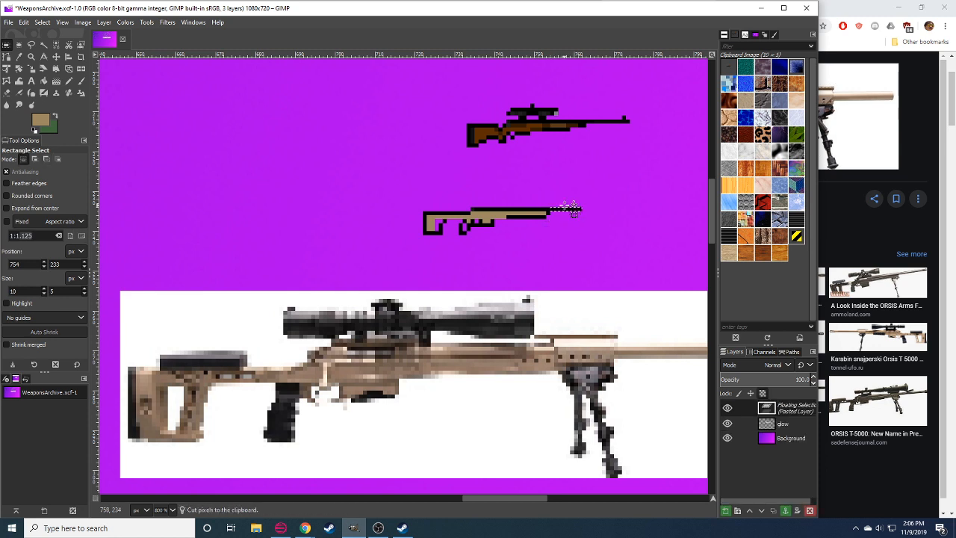
{"action": "left_click", "coordinate": [574, 254]}
{"action": "scroll", "coordinate": [537, 236], "scroll_direction": "right", "scroll_amount": 1}
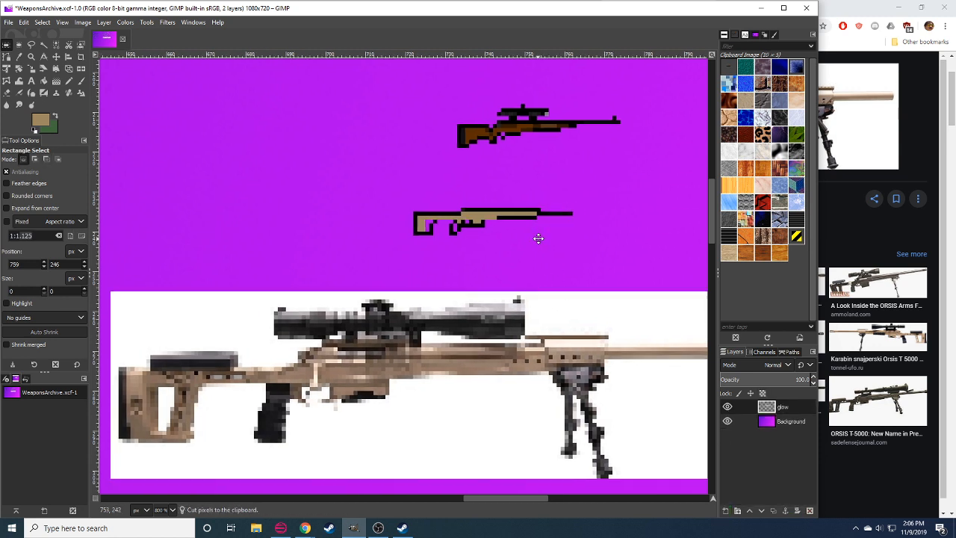
{"action": "key", "text": "n"}
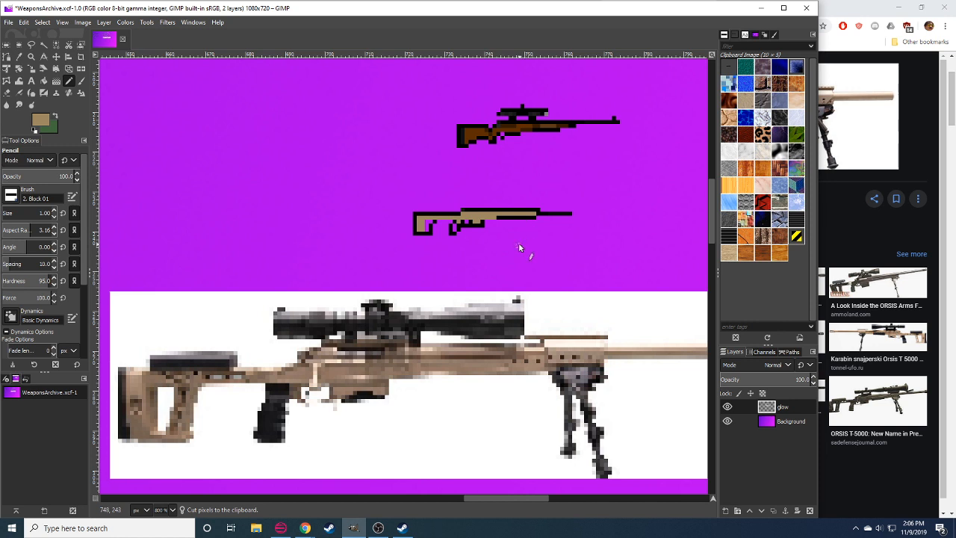
Finish the magazine in black and tan, and add a row of darker tan 716246 marks along the forestock.
{"action": "left_click", "coordinate": [463, 135], "text": "ctrl"}
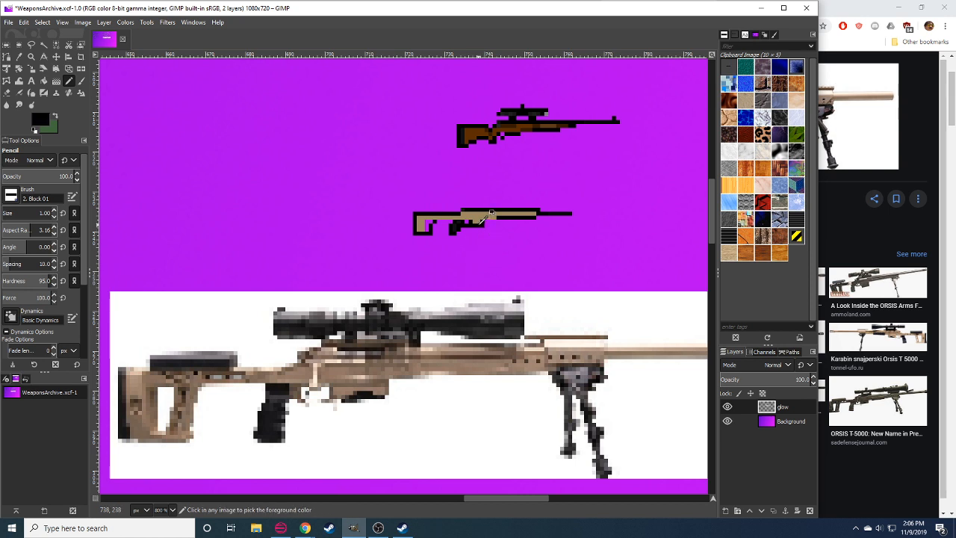
{"action": "left_click", "coordinate": [487, 224], "text": "ctrl"}
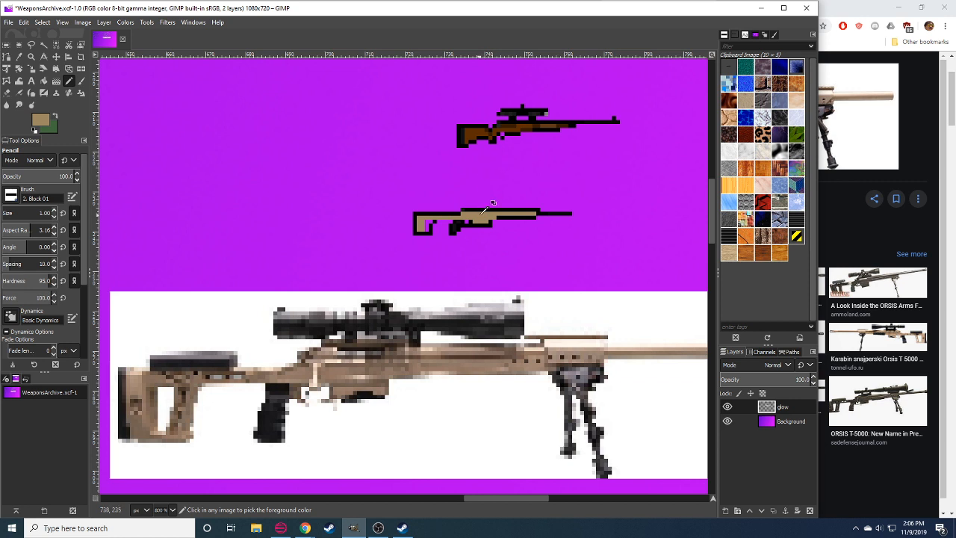
{"action": "left_click", "coordinate": [41, 120]}
{"action": "left_click_drag", "start_coordinate": [747, 355], "coordinate": [731, 362]}
{"action": "left_click_drag", "start_coordinate": [473, 223], "coordinate": [485, 222]}
{"action": "left_click_drag", "start_coordinate": [509, 255], "coordinate": [494, 248]}
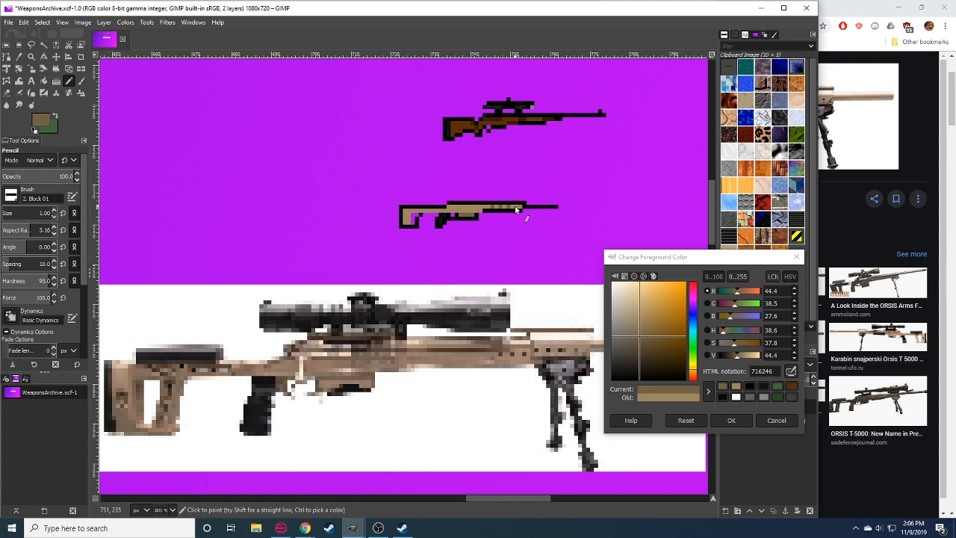
Undo the 716246 tan on the exposed barrel and repaint the barrel in dark brown 2f291d.
{"action": "left_click_drag", "start_coordinate": [525, 275], "coordinate": [457, 290]}
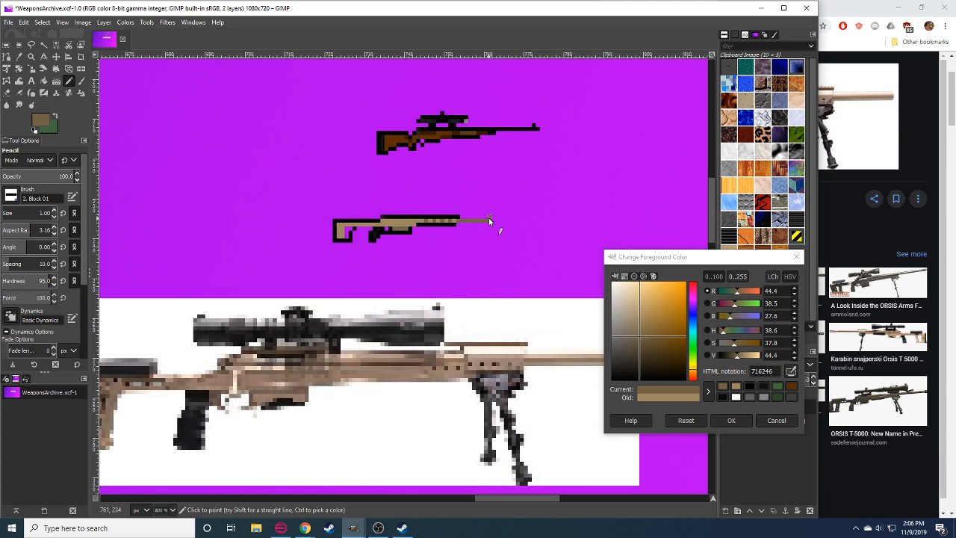
{"action": "key", "text": "ctrl+z"}
{"action": "left_click", "coordinate": [727, 355]}
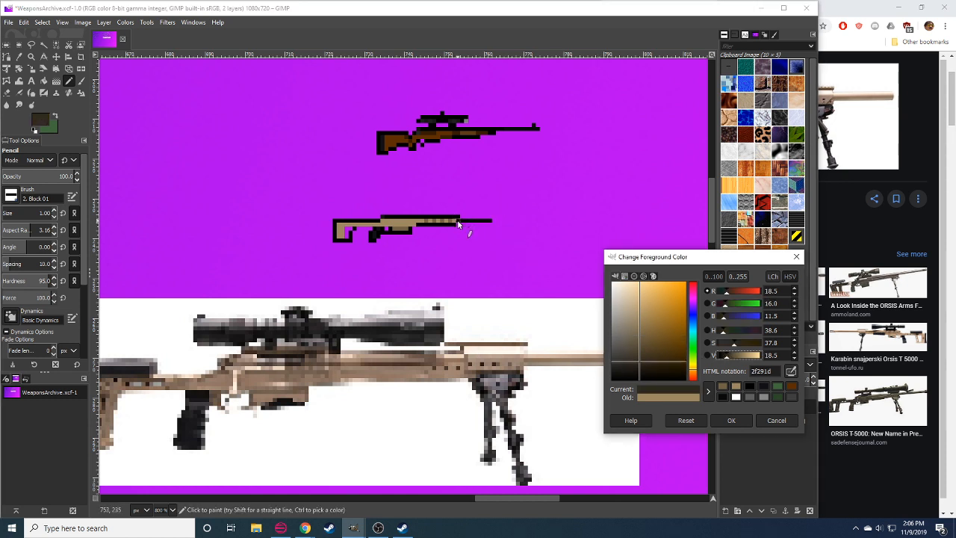
{"action": "left_click_drag", "start_coordinate": [458, 221], "coordinate": [489, 221]}
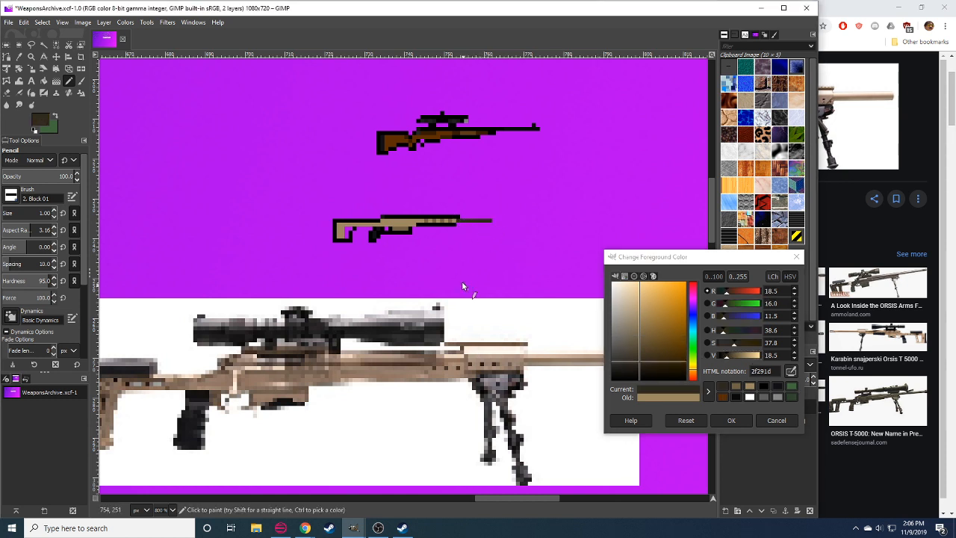
Sample the rifle's tan, darken it to 584c37 and shade the inner part of the buttstock.
{"action": "left_click", "coordinate": [428, 220], "text": "ctrl"}
{"action": "left_click_drag", "start_coordinate": [736, 360], "coordinate": [731, 359]}
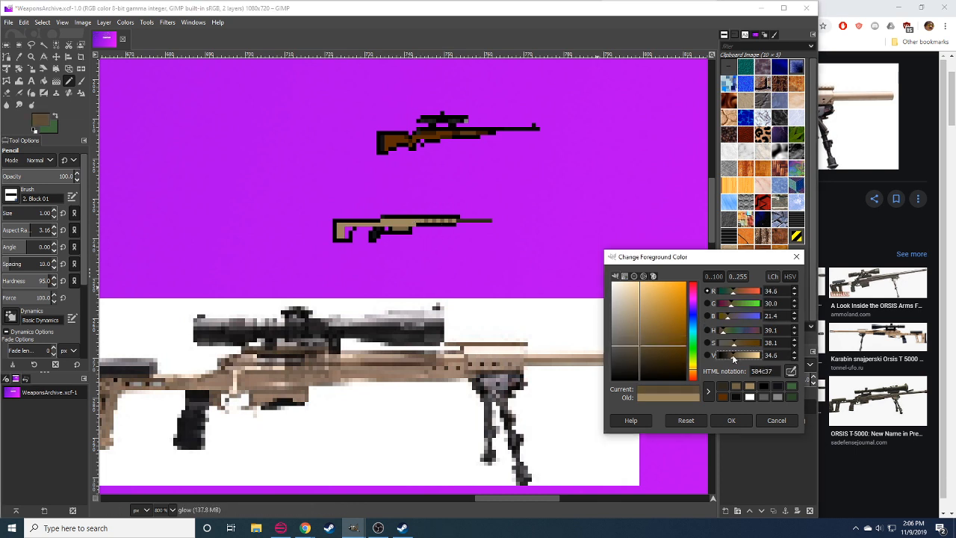
{"action": "left_click", "coordinate": [345, 233]}
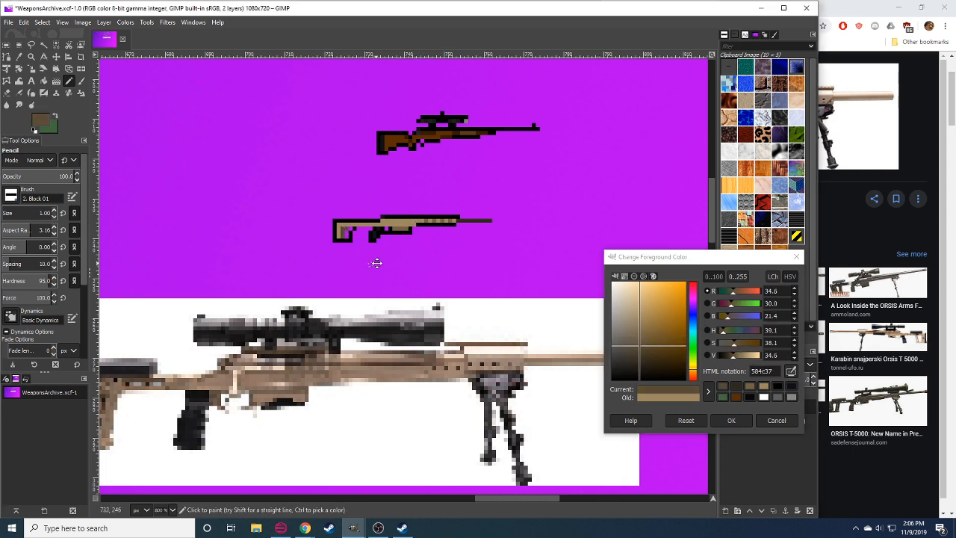
Draw a black cheek rest on top of the stock and fill its inside with dark blue-grey 302d3f.
{"action": "left_click_drag", "start_coordinate": [376, 263], "coordinate": [427, 258]}
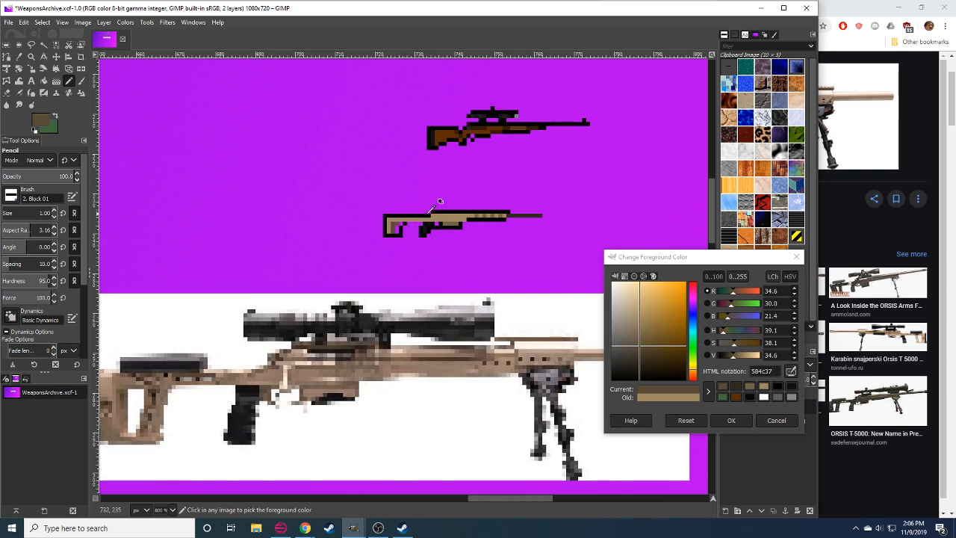
{"action": "left_click", "coordinate": [426, 228], "text": "ctrl"}
{"action": "left_click", "coordinate": [399, 219]}
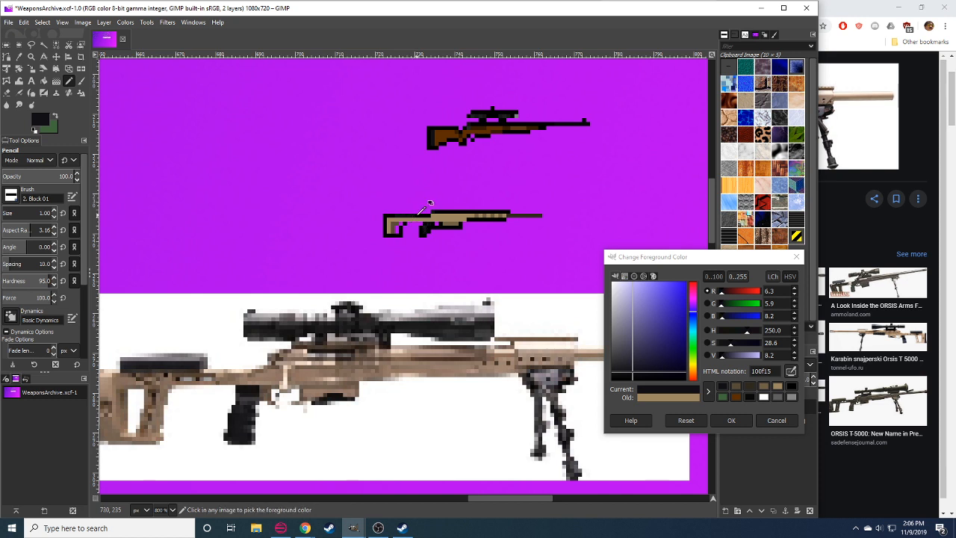
{"action": "left_click", "coordinate": [422, 226], "text": "ctrl"}
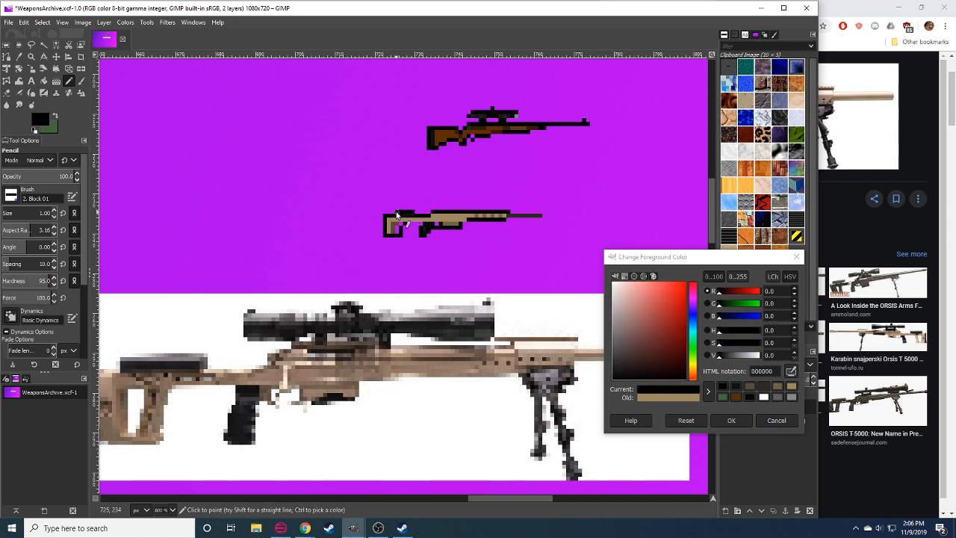
{"action": "left_click", "coordinate": [396, 214], "text": "ctrl"}
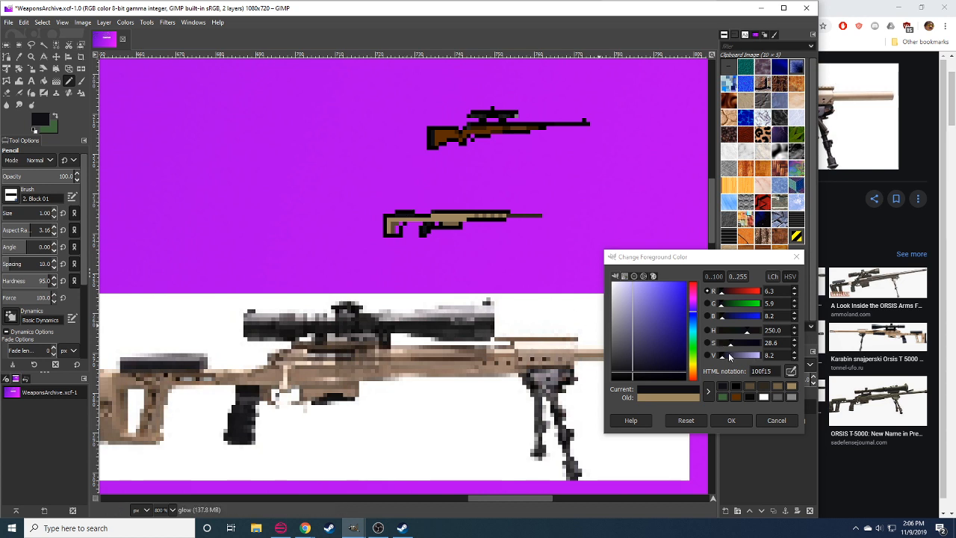
{"action": "left_click_drag", "start_coordinate": [724, 360], "coordinate": [730, 356]}
{"action": "left_click_drag", "start_coordinate": [398, 213], "coordinate": [413, 214]}
{"action": "left_click_drag", "start_coordinate": [438, 268], "coordinate": [422, 267]}
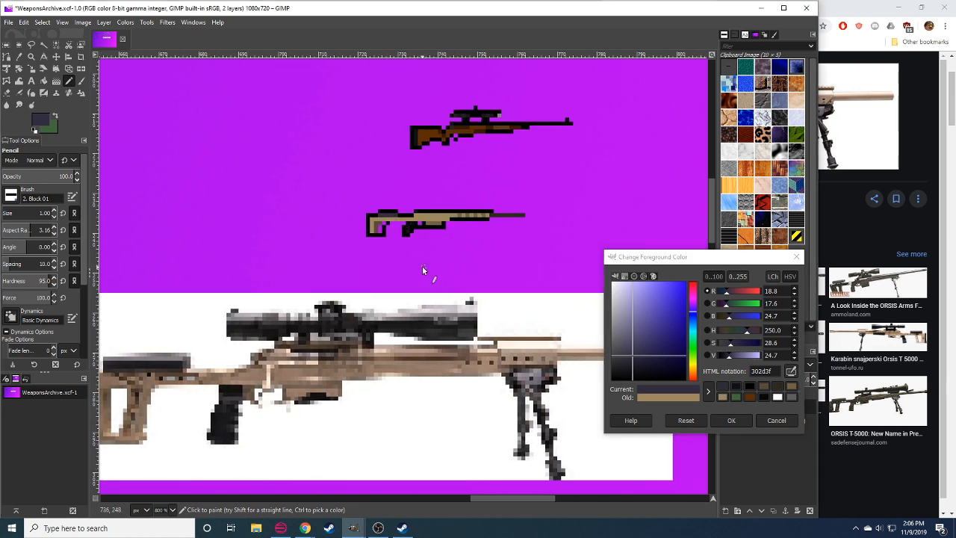
Copy the scope from the brown rifle and paste it just above the tan rifle's receiver.
{"action": "key", "text": "r"}
{"action": "left_click_drag", "start_coordinate": [454, 85], "coordinate": [517, 121]}
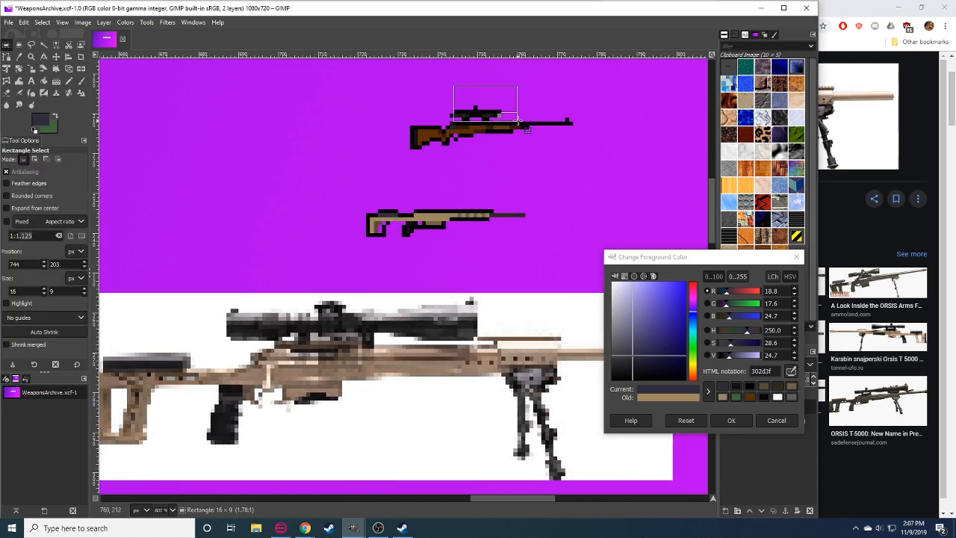
{"action": "mouse_move", "coordinate": [454, 104]}
{"action": "left_mouse_down"}
{"action": "mouse_move", "coordinate": [407, 193]}
{"action": "mouse_move", "coordinate": [432, 210]}
{"action": "mouse_move", "coordinate": [428, 198]}
{"action": "left_mouse_up"}
{"action": "key", "text": "ctrl+c"}
{"action": "key", "text": "ctrl+v"}
{"action": "left_click", "coordinate": [446, 258]}
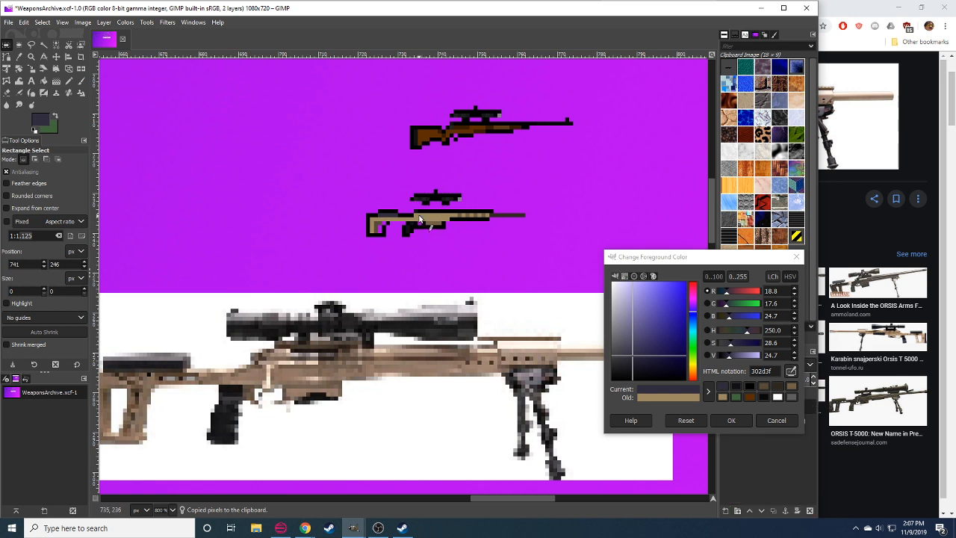
{"action": "key", "text": "n"}
{"action": "key", "text": "r"}
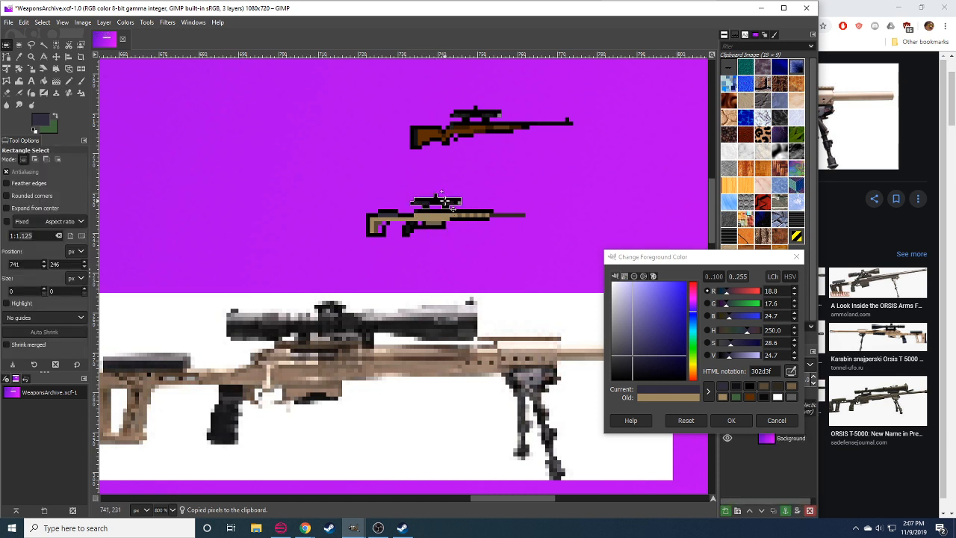
Try to lengthen the scope with a pasted 13 × 3 px copy of its tube, and undo it.
{"action": "mouse_move", "coordinate": [469, 192]}
{"action": "left_mouse_down"}
{"action": "mouse_move", "coordinate": [435, 203]}
{"action": "mouse_move", "coordinate": [416, 196]}
{"action": "mouse_move", "coordinate": [472, 209]}
{"action": "mouse_move", "coordinate": [457, 194]}
{"action": "mouse_move", "coordinate": [474, 205]}
{"action": "left_mouse_up"}
{"action": "left_click", "coordinate": [436, 198]}
{"action": "key", "text": "ctrl+c"}
{"action": "key", "text": "ctrl+v"}
{"action": "left_click", "coordinate": [452, 198]}
{"action": "left_click", "coordinate": [471, 192]}
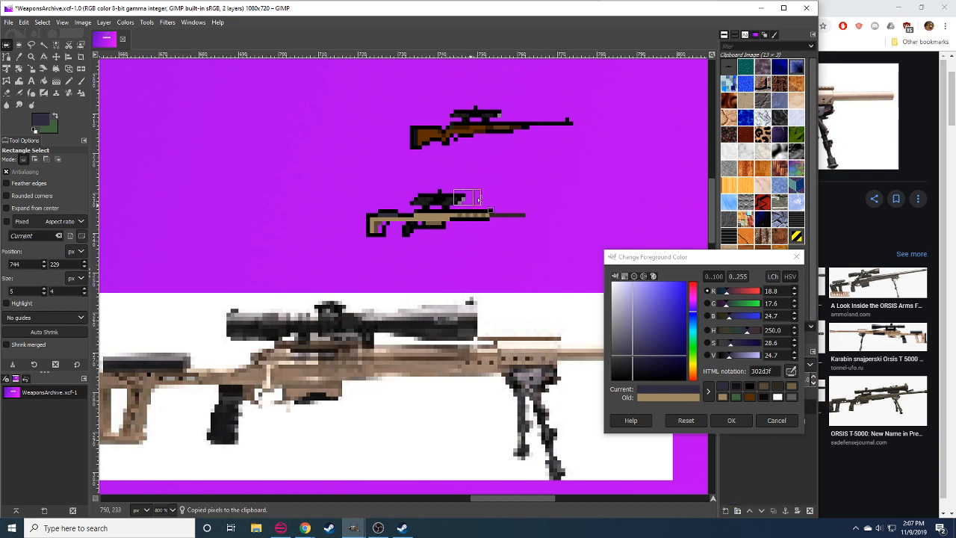
{"action": "key", "text": "ctrl+z"}
{"action": "key", "text": "ctrl+z"}
Lengthen the scope toward the muzzle by pasting copies of a 12 × 3 px section of its tube.
{"action": "left_click", "coordinate": [473, 187]}
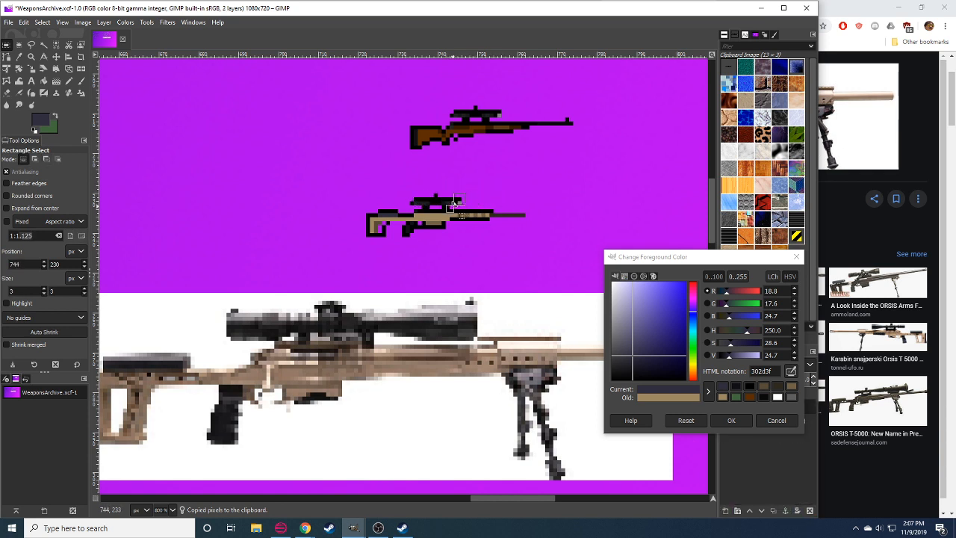
{"action": "left_click", "coordinate": [486, 194]}
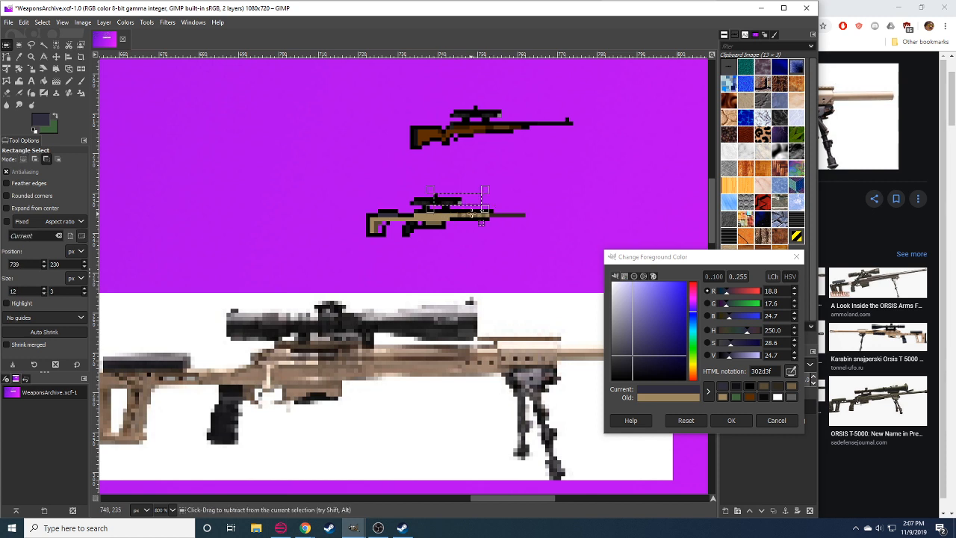
{"action": "key", "text": "ctrl+v"}
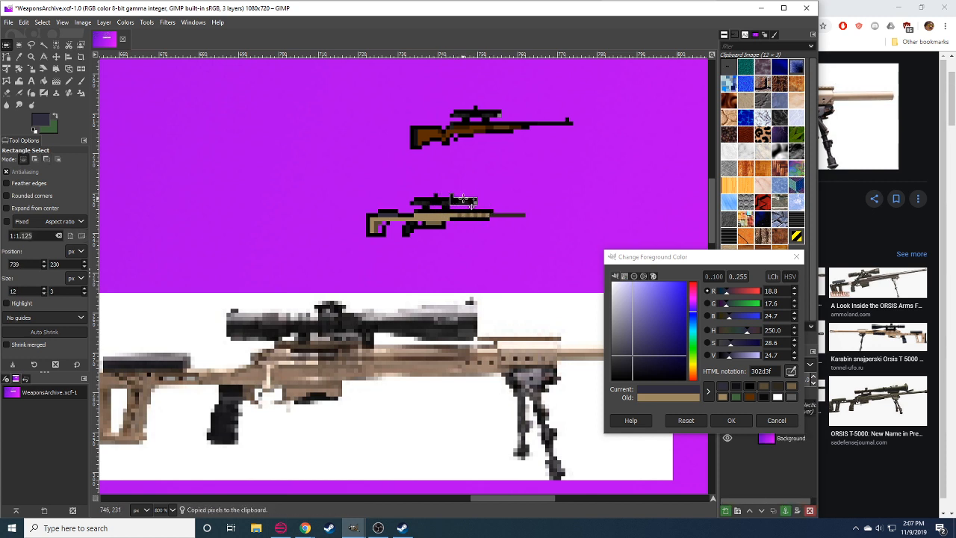
{"action": "left_click", "coordinate": [493, 200]}
{"action": "left_click", "coordinate": [502, 188]}
{"action": "key", "text": "ctrl+v"}
Cut away the knobs sticking up from the scope with a 17 × 4 px selection above its tube.
{"action": "left_click_drag", "start_coordinate": [503, 186], "coordinate": [423, 198]}
{"action": "left_click", "coordinate": [508, 191]}
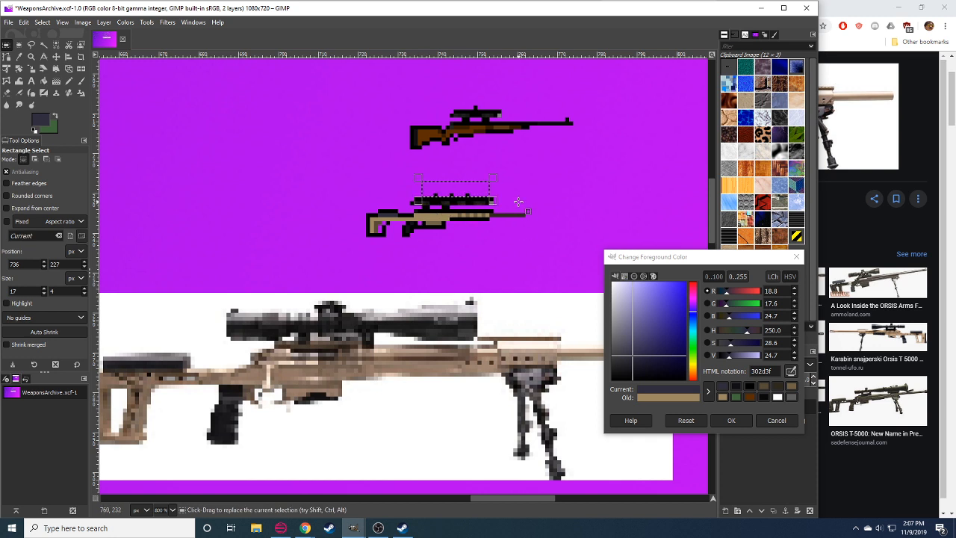
{"action": "key", "text": "ctrl+x"}
Touch up the lengthened scope and its mounts in black and dark grey 202020.
{"action": "key", "text": "n"}
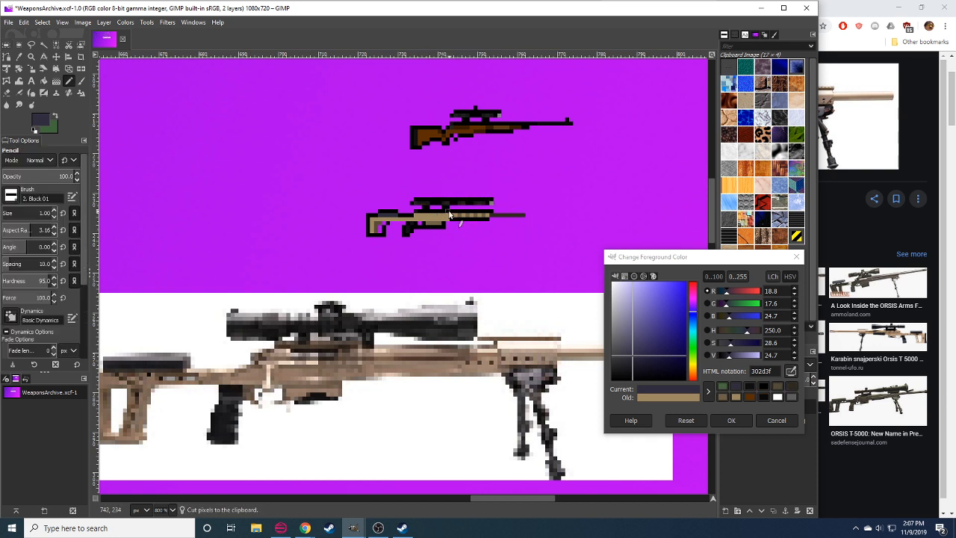
{"action": "key", "text": "d"}
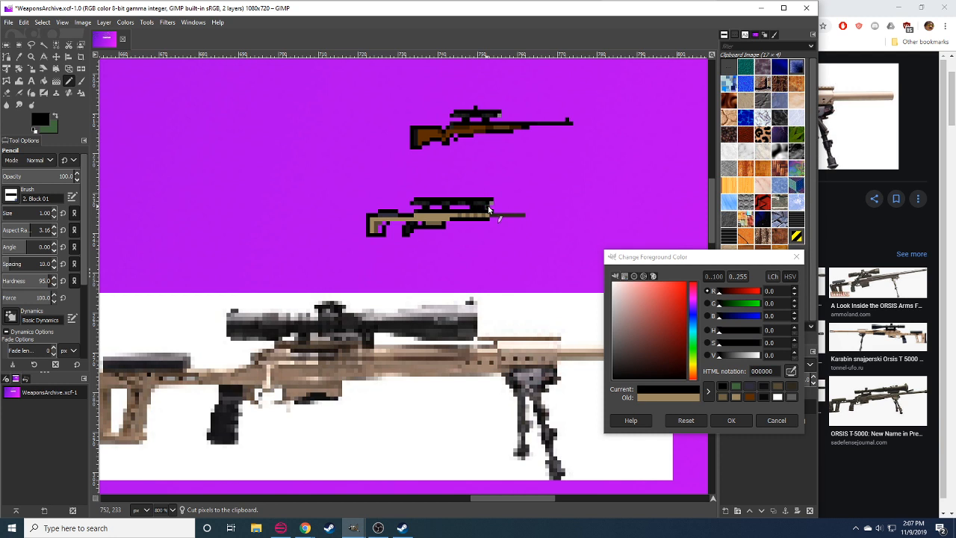
{"action": "left_click", "coordinate": [482, 202], "text": "ctrl"}
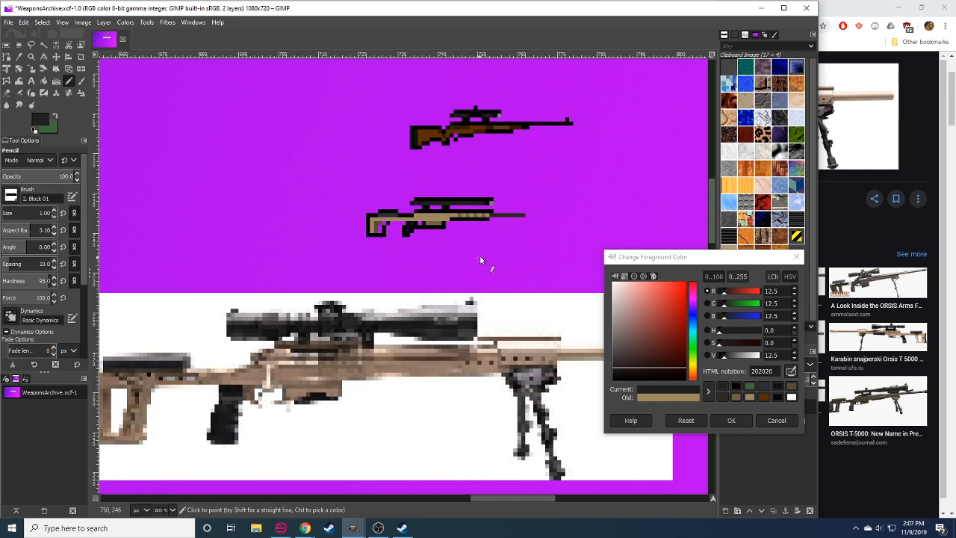
{"action": "key", "text": "shift+e"}
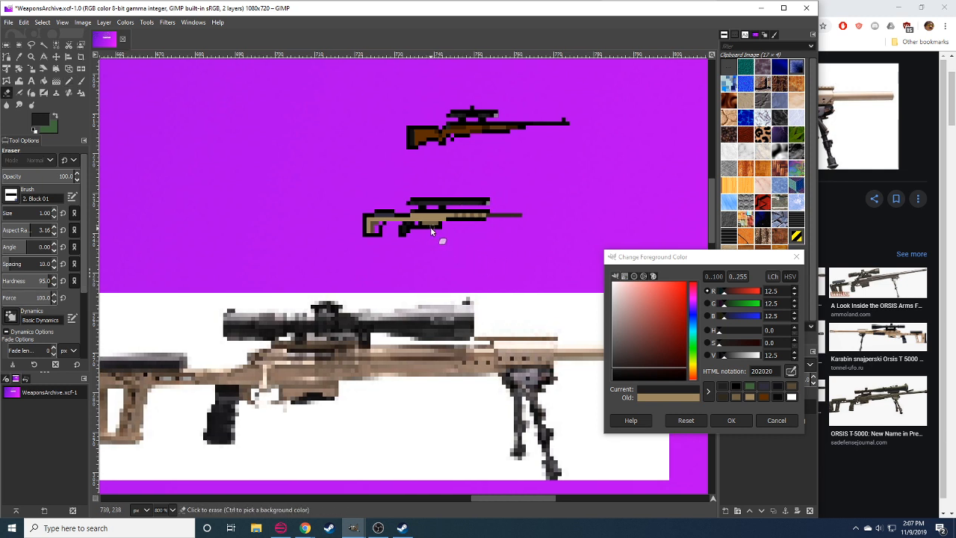
{"action": "key", "text": "n"}
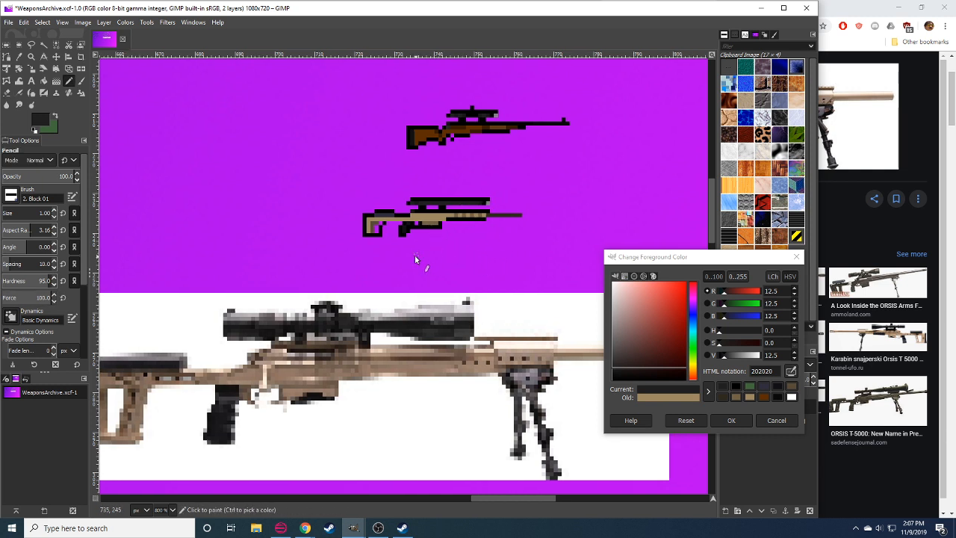
Add a grey 454545 detail on the rear of the receiver and shade the receiver with dark tan 685a41.
{"action": "left_click", "coordinate": [425, 198], "text": "ctrl"}
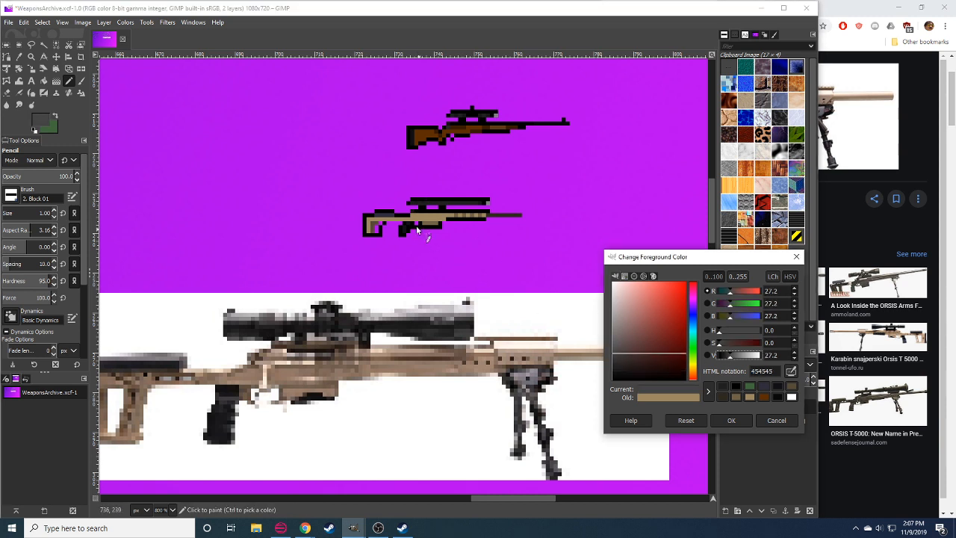
{"action": "left_click", "coordinate": [415, 218]}
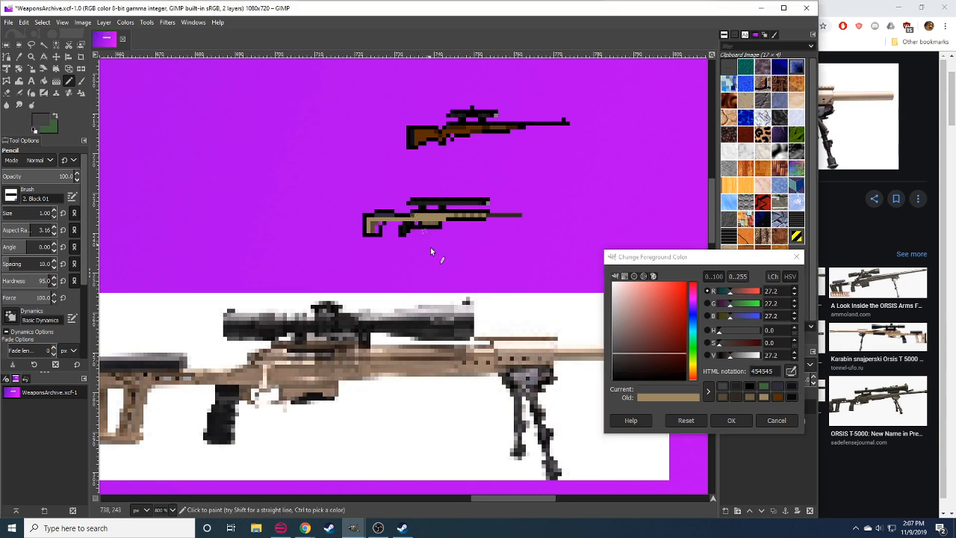
{"action": "left_click", "coordinate": [423, 218], "text": "ctrl"}
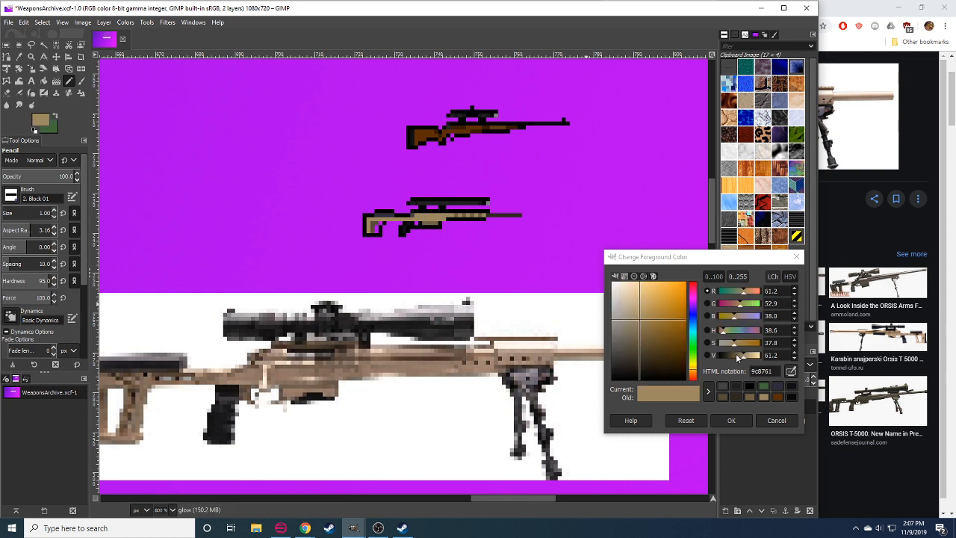
{"action": "left_click", "coordinate": [737, 358]}
{"action": "left_click", "coordinate": [444, 218]}
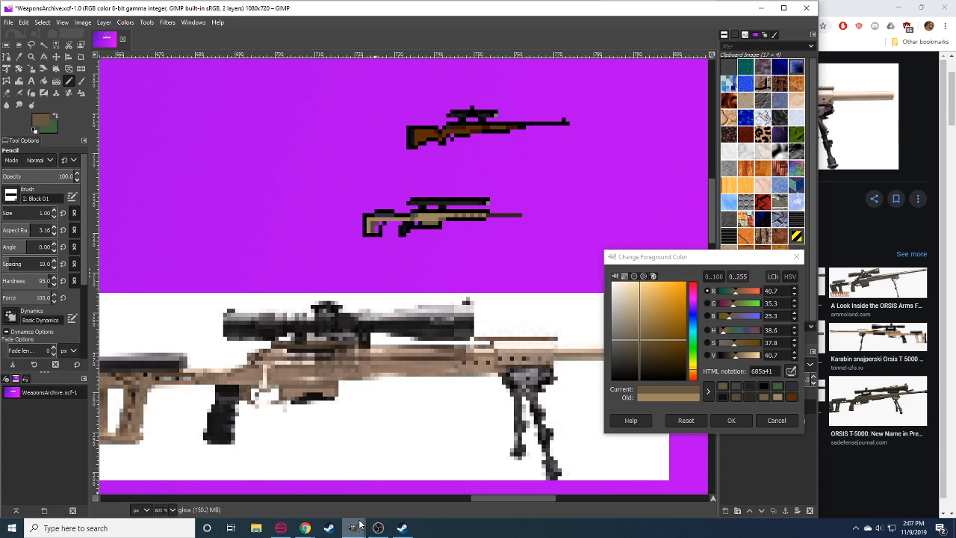
Switch to the pop-out YouTube live chat in Chrome and read the viewers' messages.
{"action": "mouse_move", "coordinate": [304, 528]}
{"action": "left_click", "coordinate": [358, 457]}
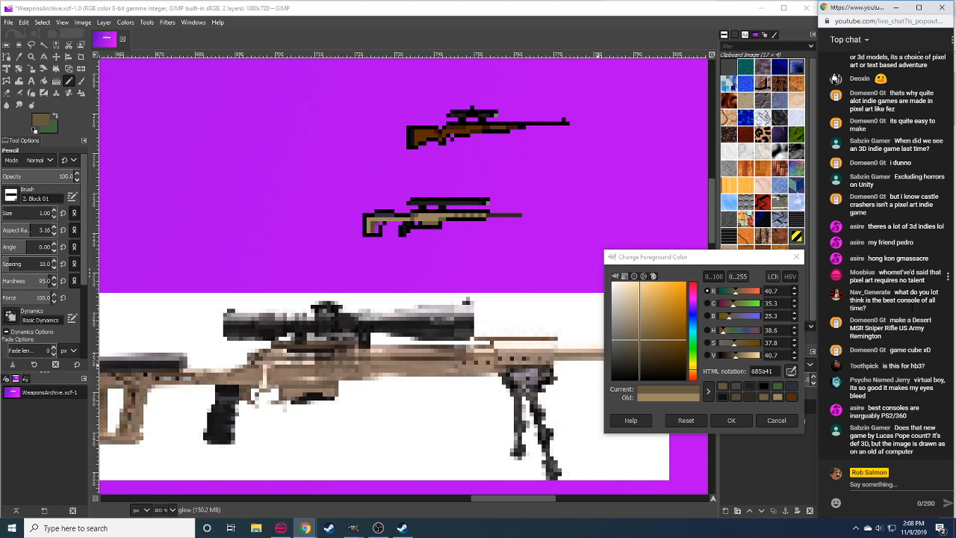
Shade the cheek rest with dark blue-grey 1d1b26 and pick up dark tan 685a41 for the receiver.
{"action": "left_click", "coordinate": [417, 207], "text": "ctrl"}
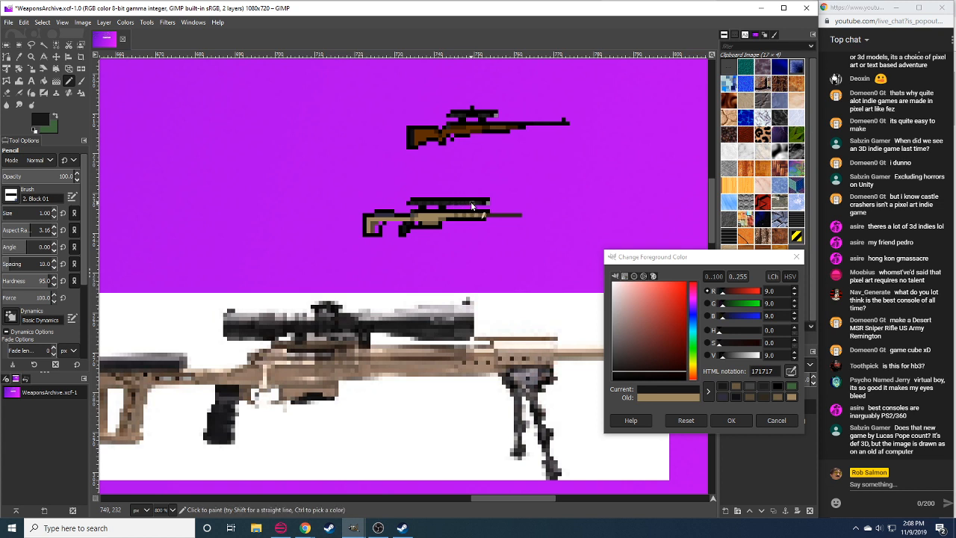
{"action": "key", "text": "n"}
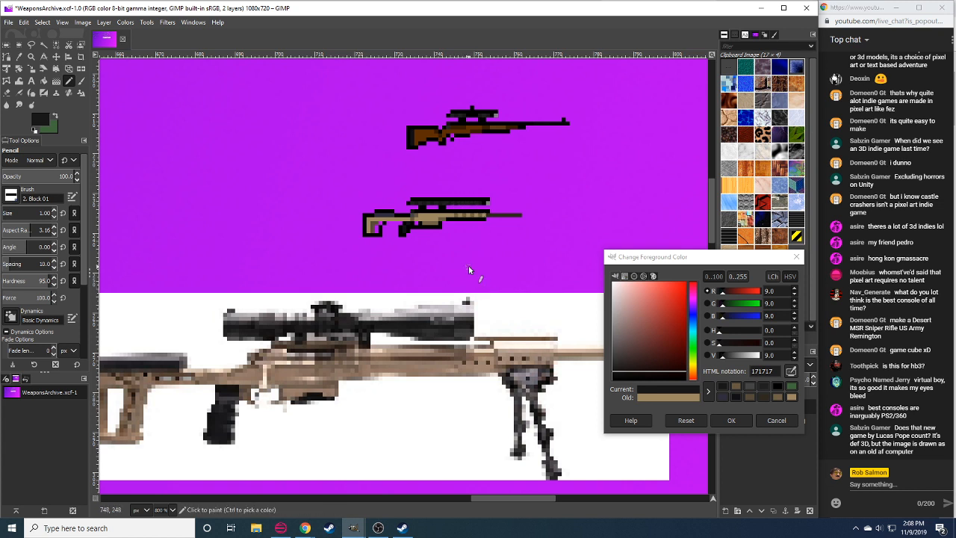
{"action": "left_click", "coordinate": [395, 211], "text": "ctrl"}
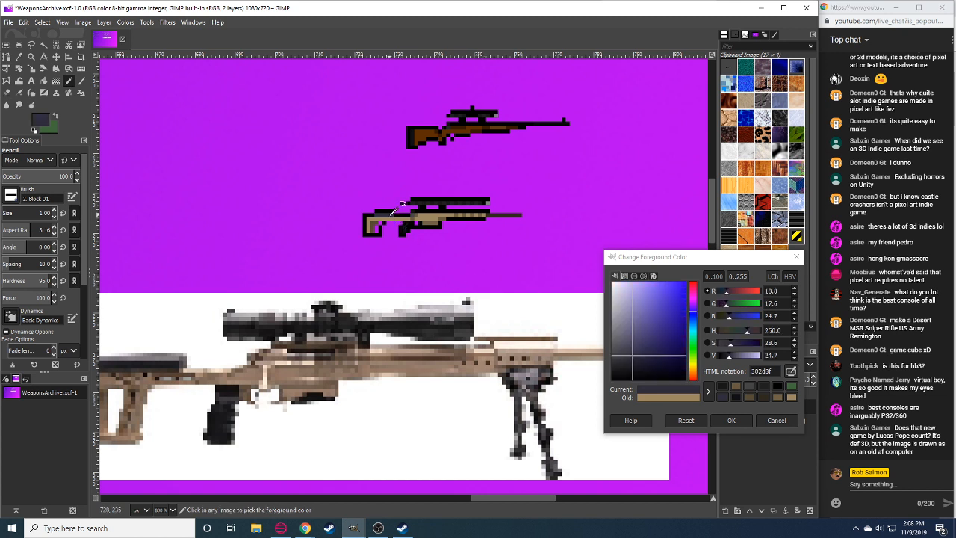
{"action": "left_click", "coordinate": [725, 356]}
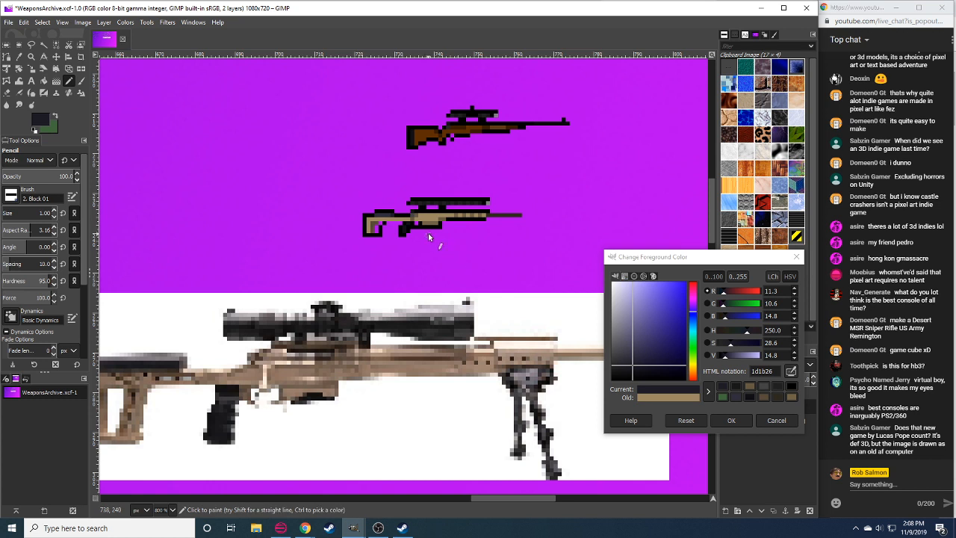
{"action": "left_click", "coordinate": [422, 218], "text": "ctrl"}
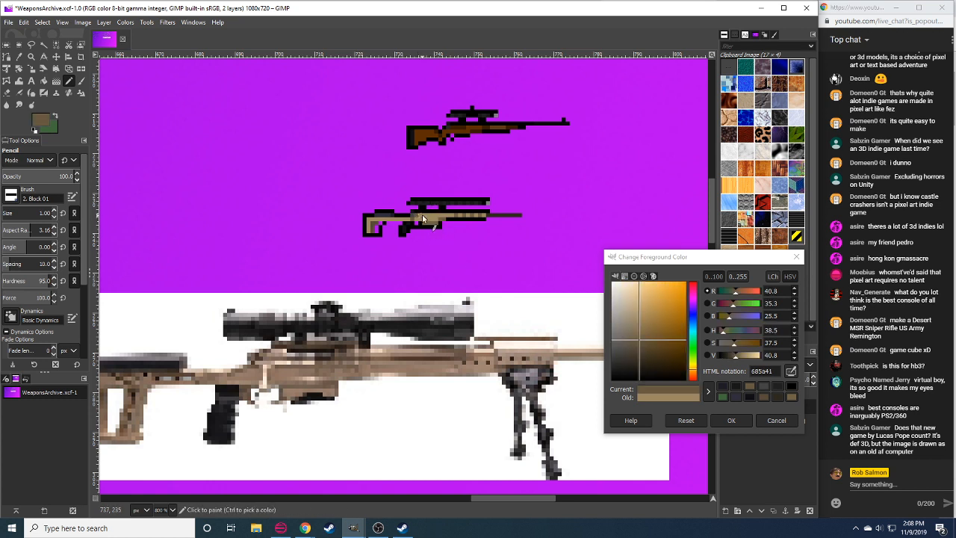
Recolour the barrel of the tan rifle with a straight black line up to its muzzle.
{"action": "left_click", "coordinate": [489, 214], "text": "ctrl"}
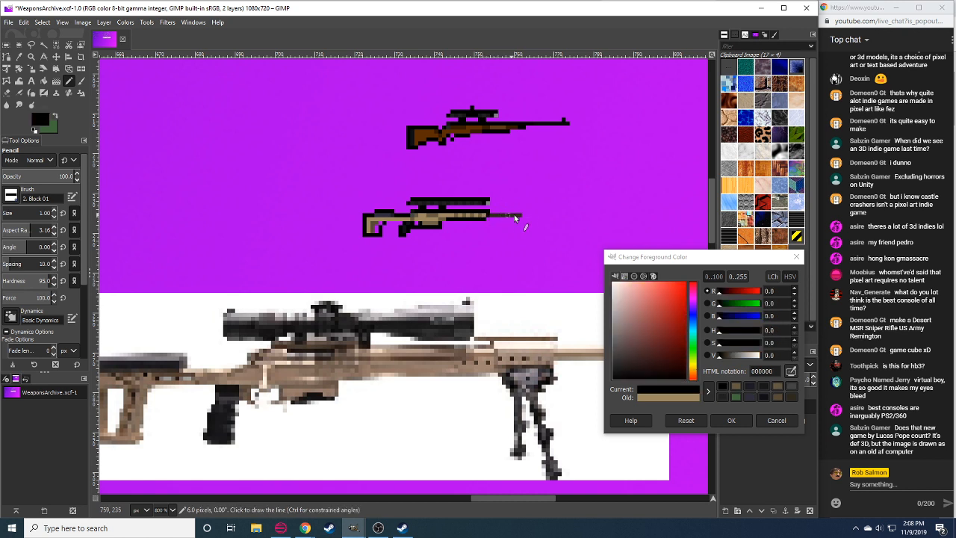
{"action": "left_click", "coordinate": [521, 216], "text": "shift"}
{"action": "left_click_drag", "start_coordinate": [503, 282], "coordinate": [434, 287]}
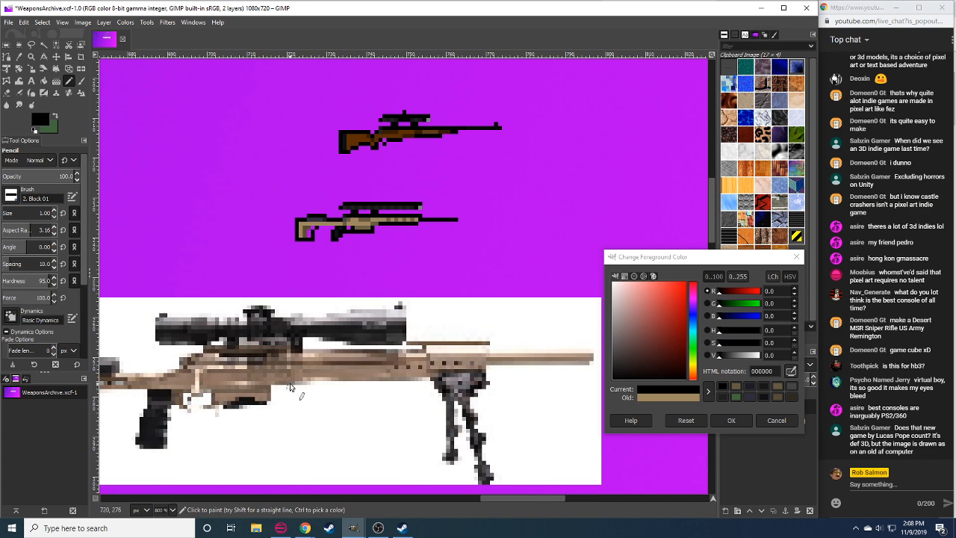
Switch to the Orsis T-5000 image search in Chrome to check the reference photos, and return to WeaponsArchive in GIMP.
{"action": "left_click", "coordinate": [305, 527]}
{"action": "left_click", "coordinate": [288, 481]}
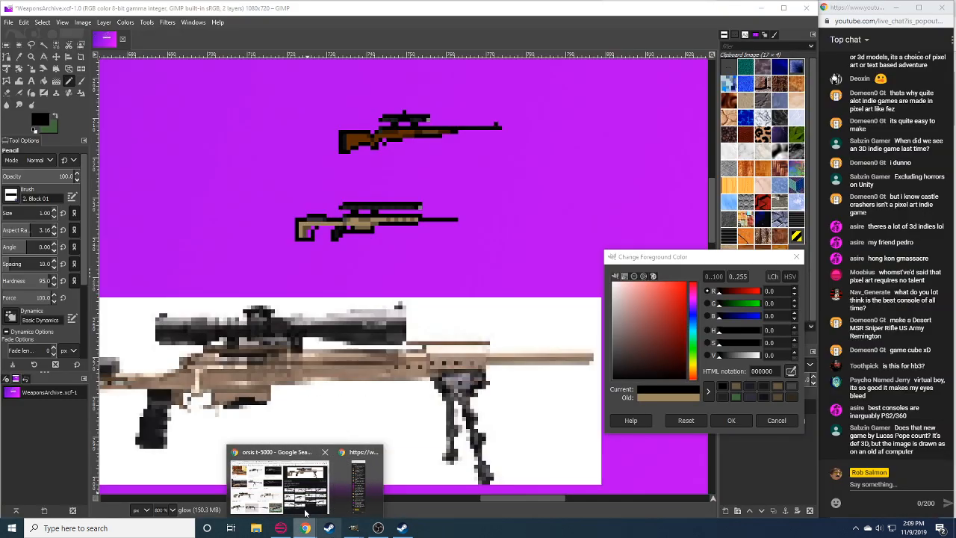
{"action": "mouse_move", "coordinate": [292, 482]}
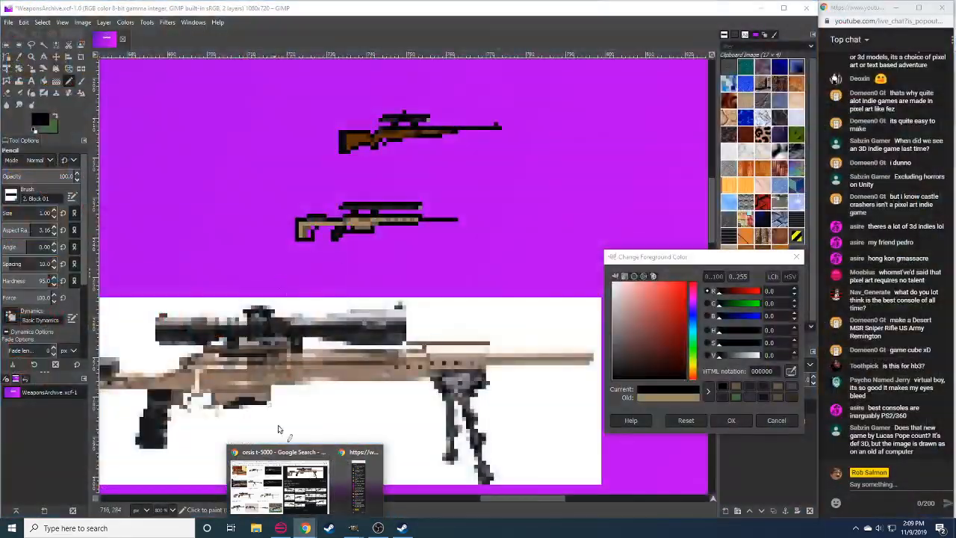
{"action": "left_click", "coordinate": [282, 485]}
{"action": "left_click", "coordinate": [560, 277]}
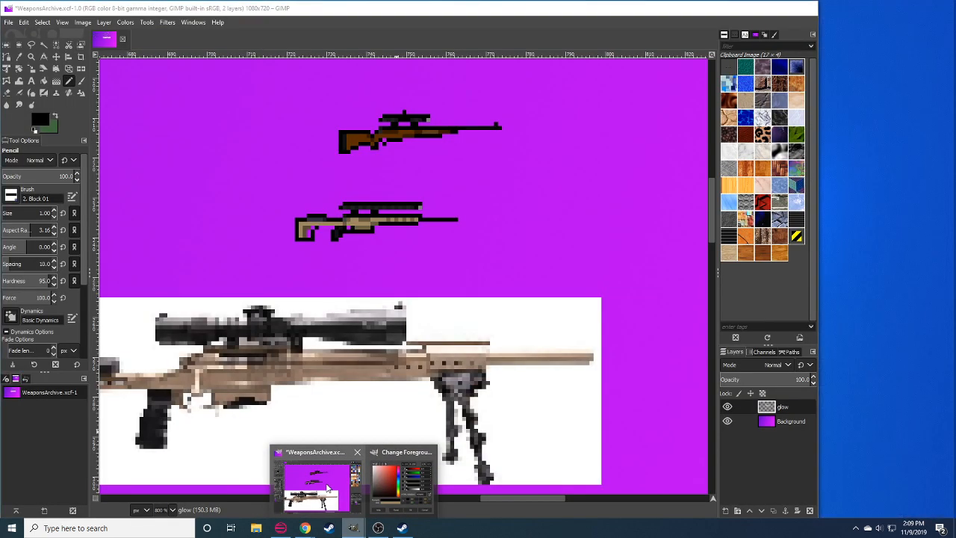
{"action": "left_click", "coordinate": [323, 487]}
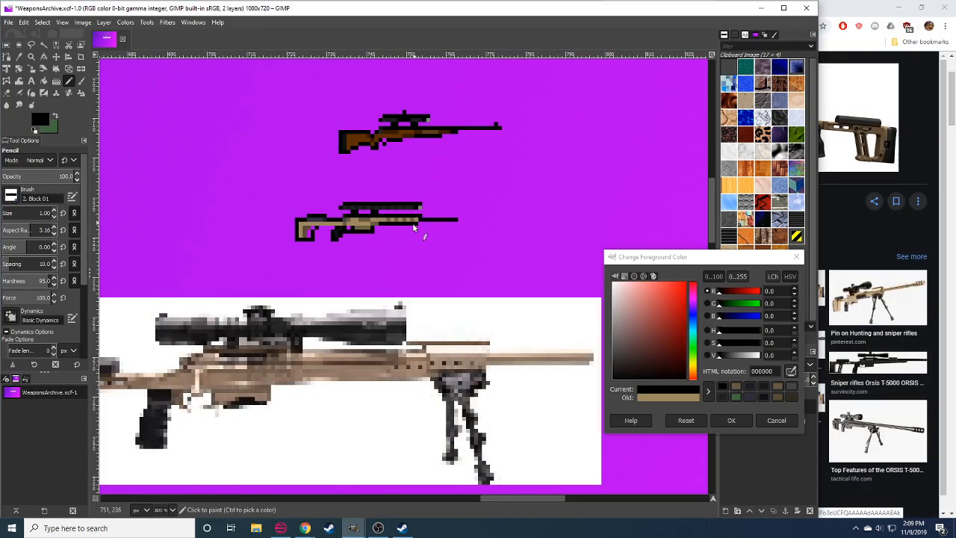
Enlarge the front of the scope with a black outline and 171717 fill, and give it a grey 808080 lens.
{"action": "left_click_drag", "start_coordinate": [392, 203], "coordinate": [422, 203]}
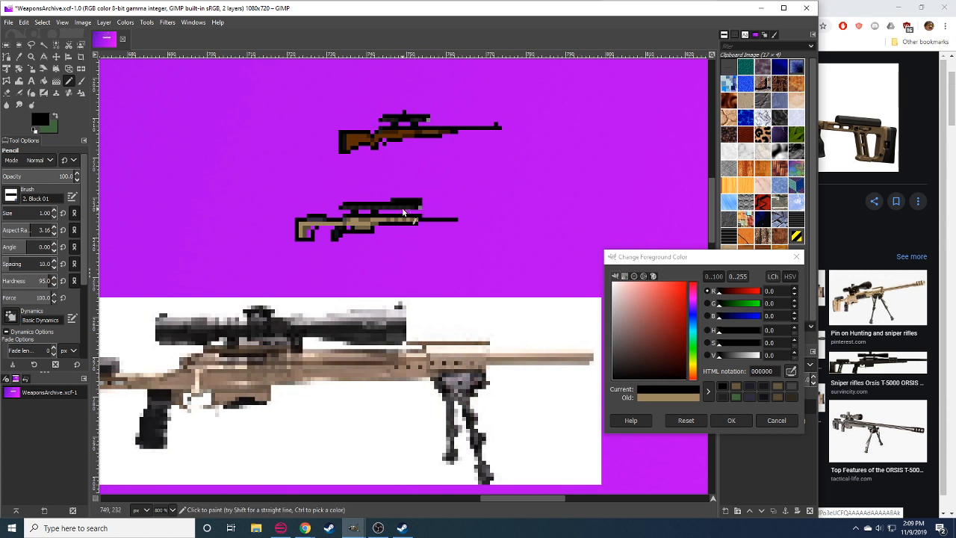
{"action": "left_click", "coordinate": [403, 209], "text": "ctrl"}
{"action": "left_click_drag", "start_coordinate": [395, 203], "coordinate": [413, 203]}
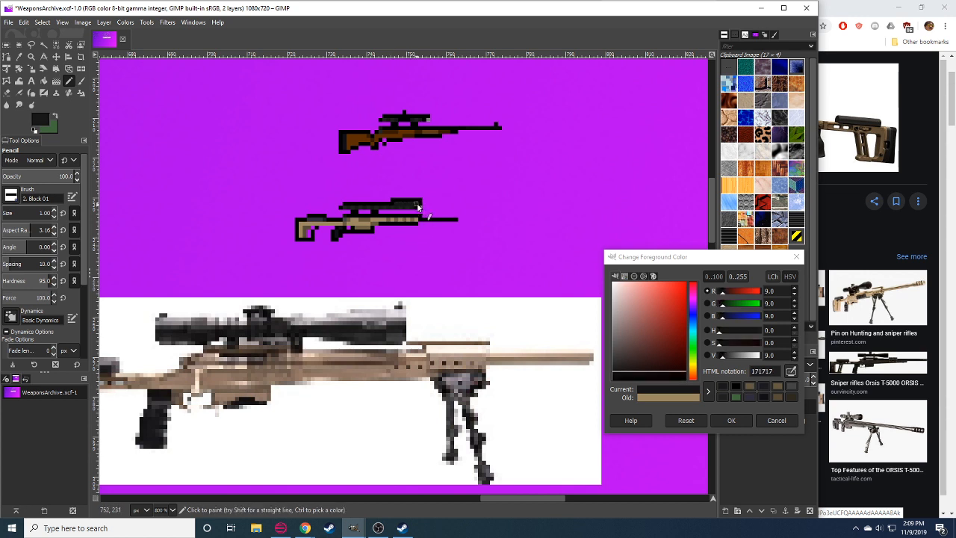
{"action": "left_click", "coordinate": [417, 207], "text": "ctrl"}
{"action": "left_click", "coordinate": [420, 209], "text": "ctrl"}
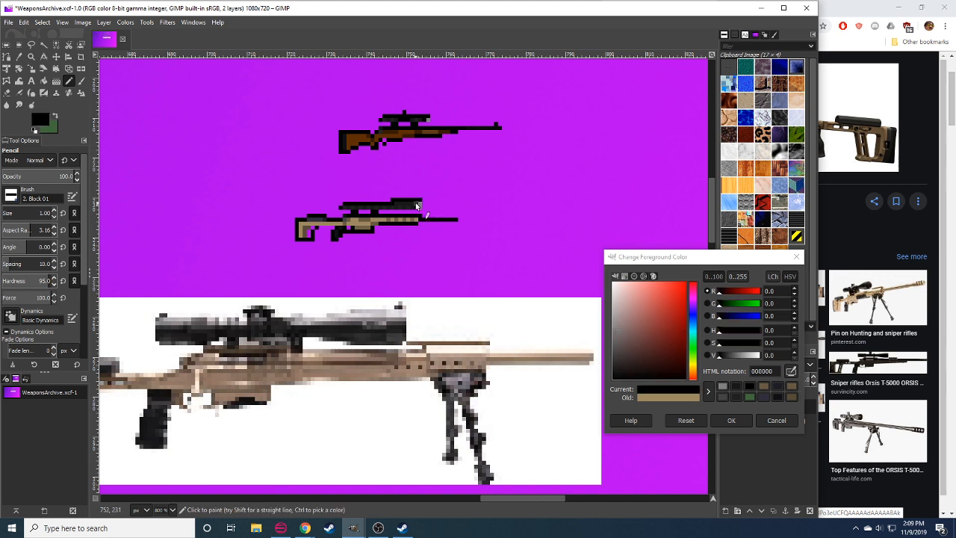
{"action": "left_click", "coordinate": [417, 213], "text": "ctrl"}
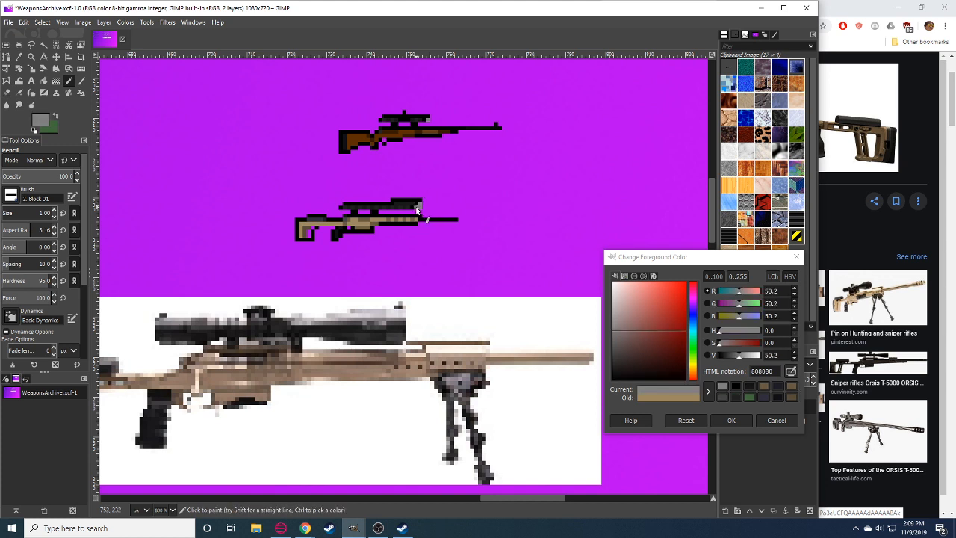
{"action": "left_click", "coordinate": [417, 203], "text": "ctrl"}
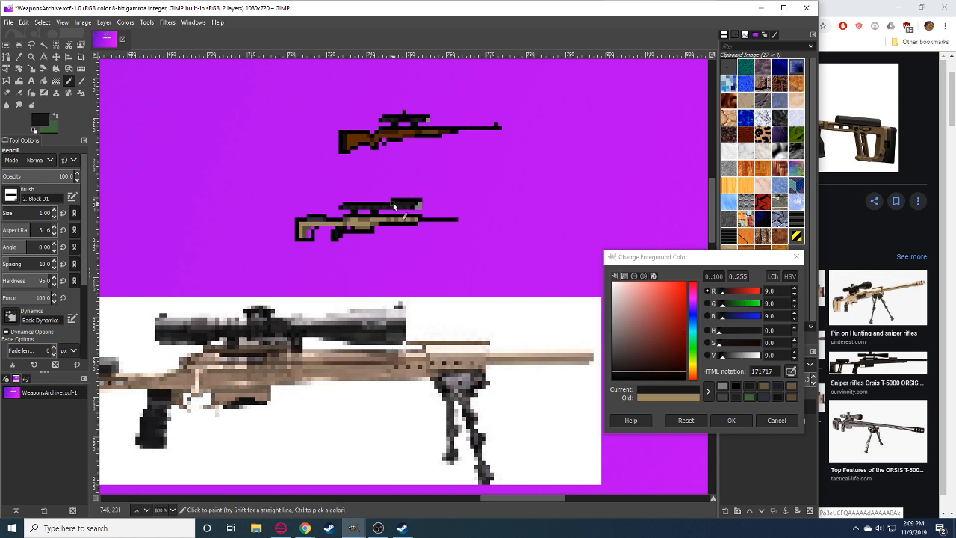
Highlight the enlarged front of the scope with dark grey 202020 and add a black turret knob on top of its tube.
{"action": "left_click", "coordinate": [404, 204], "text": "ctrl"}
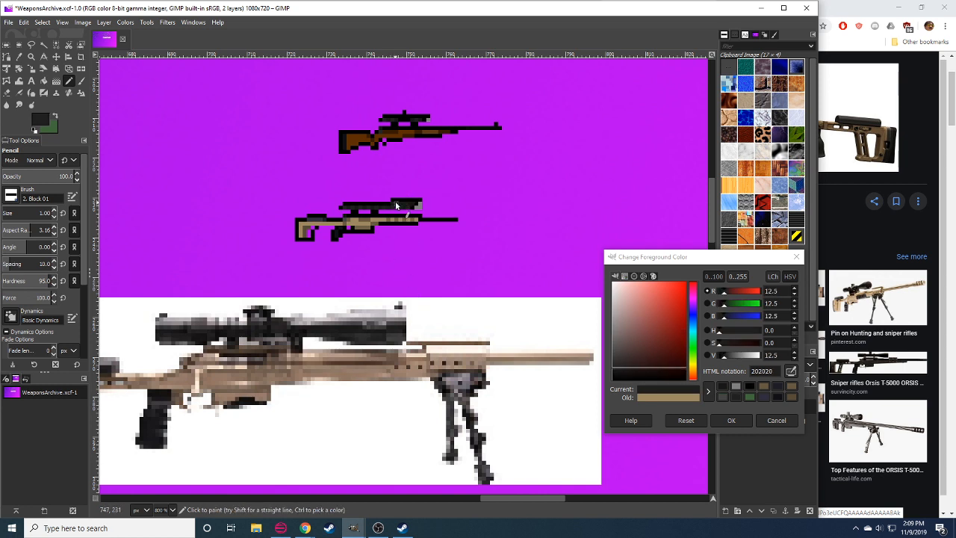
{"action": "left_click", "coordinate": [408, 204]}
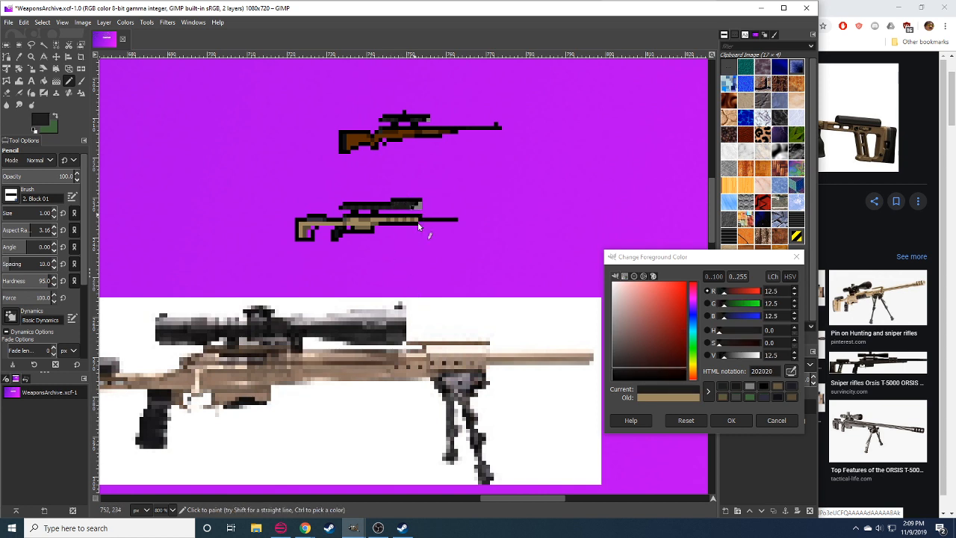
{"action": "left_click", "coordinate": [413, 205]}
{"action": "left_click", "coordinate": [365, 205], "text": "ctrl"}
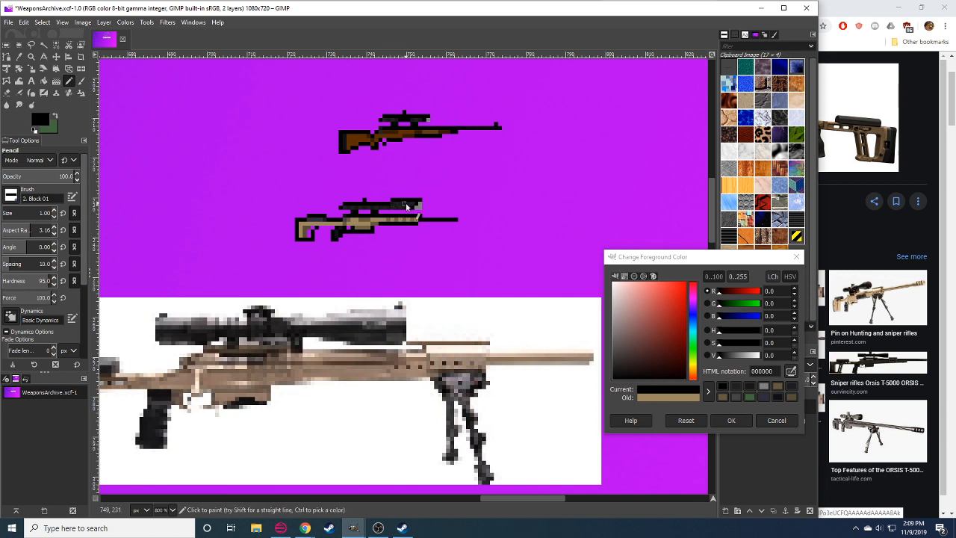
{"action": "left_click", "coordinate": [397, 206], "text": "ctrl"}
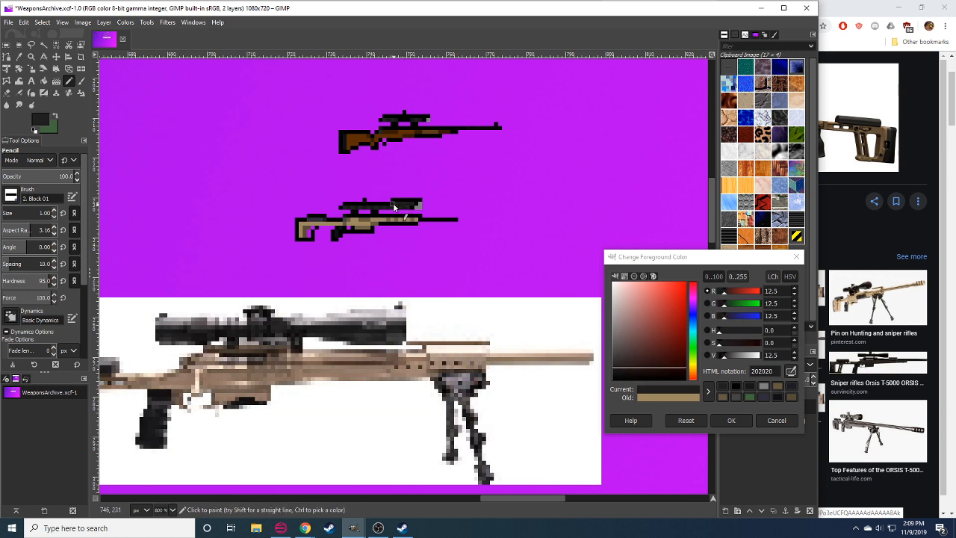
{"action": "left_click", "coordinate": [405, 201], "text": "ctrl"}
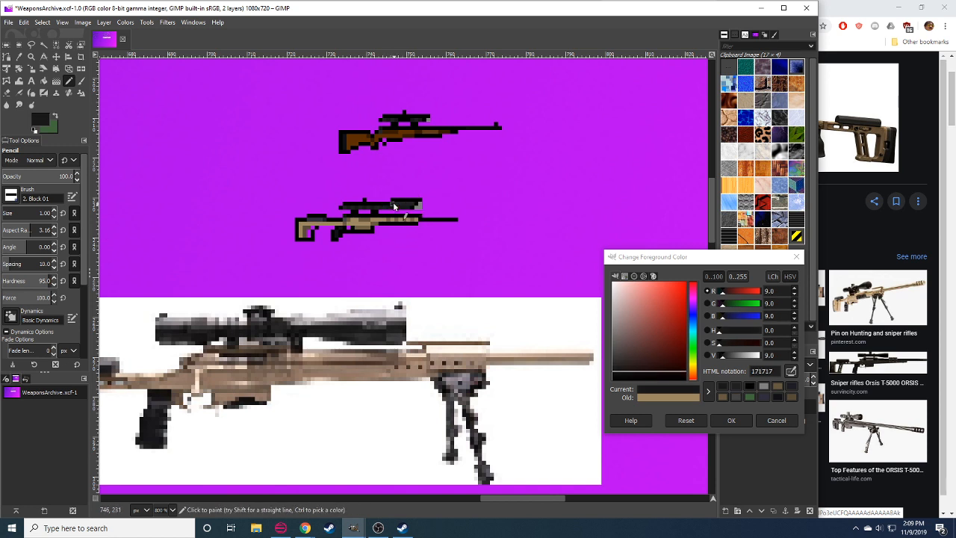
{"action": "left_click", "coordinate": [387, 211], "text": "ctrl"}
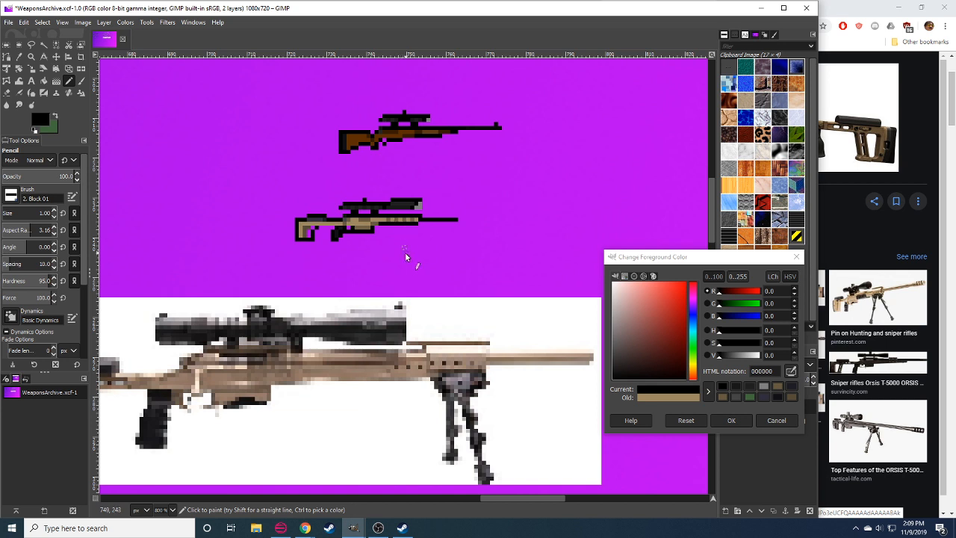
Brighten the scope's lens with light grey c9c9c9 and soften the scope's shading with dark grey 1c1c1c.
{"action": "left_click", "coordinate": [776, 385]}
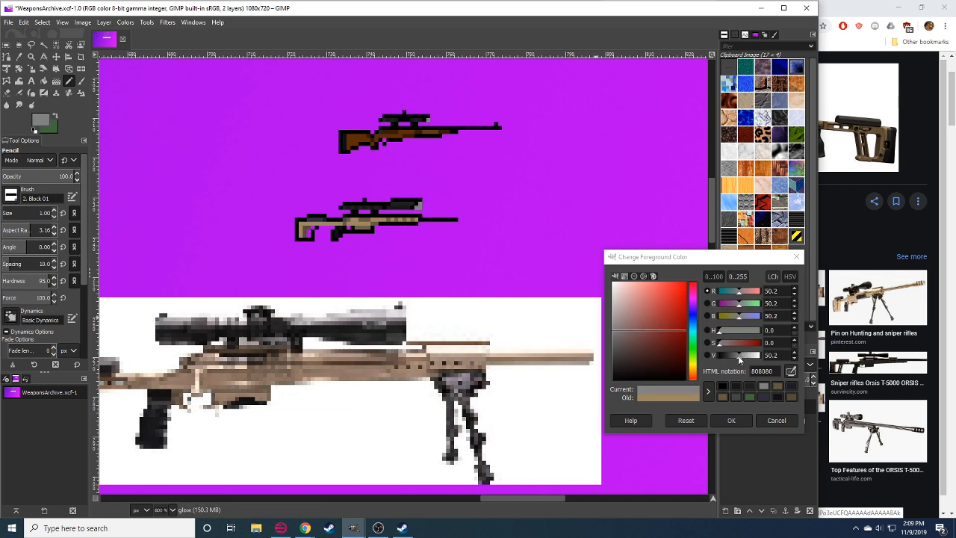
{"action": "left_click_drag", "start_coordinate": [739, 357], "coordinate": [751, 356]}
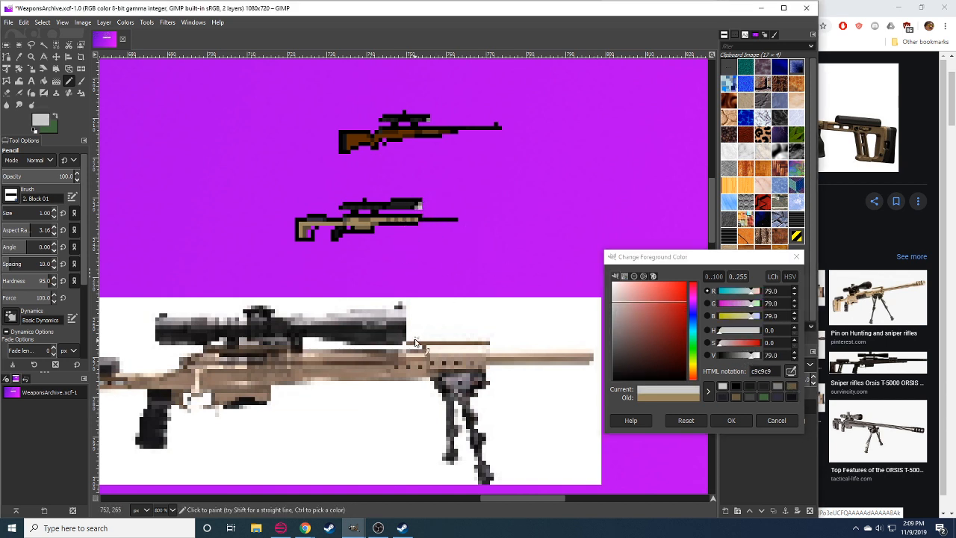
{"action": "left_click_drag", "start_coordinate": [752, 355], "coordinate": [725, 356]}
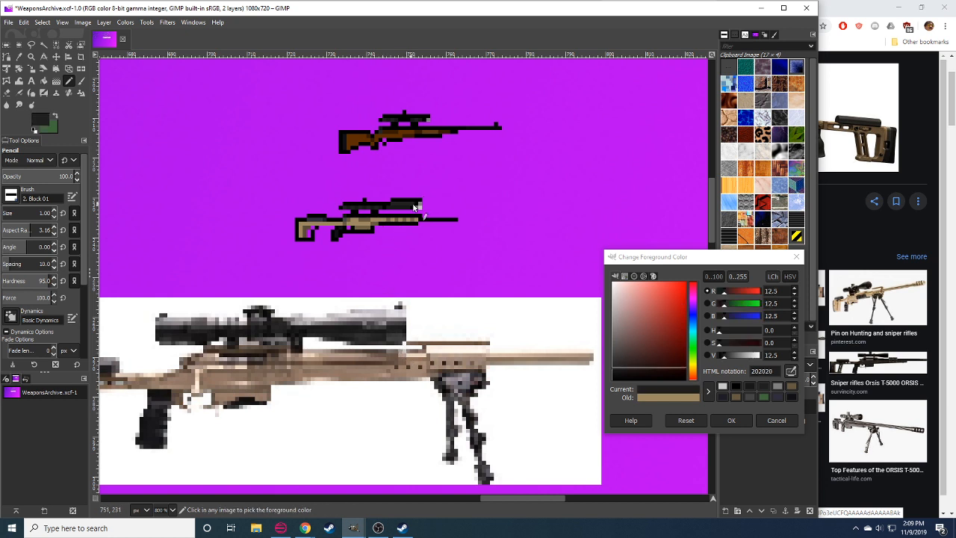
{"action": "left_click", "coordinate": [727, 355]}
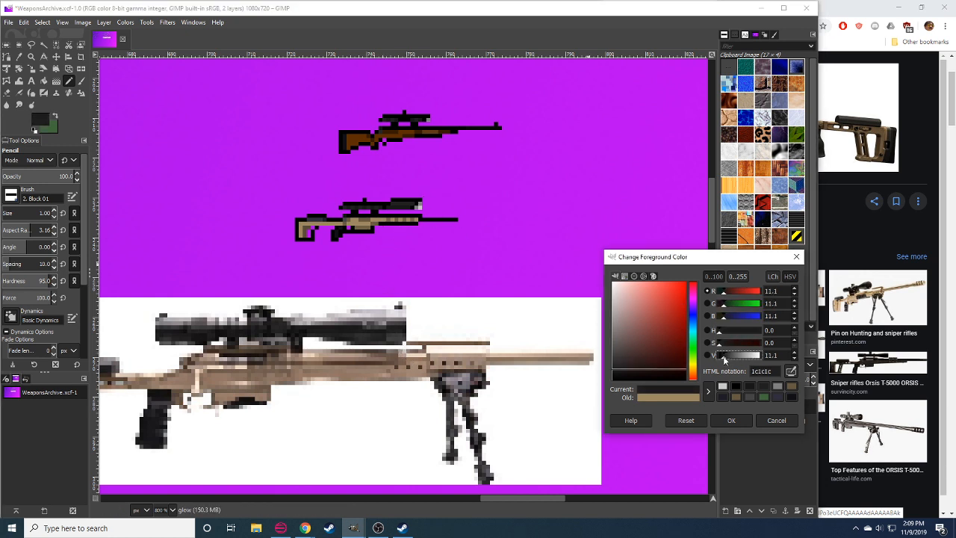
{"action": "left_click", "coordinate": [410, 210]}
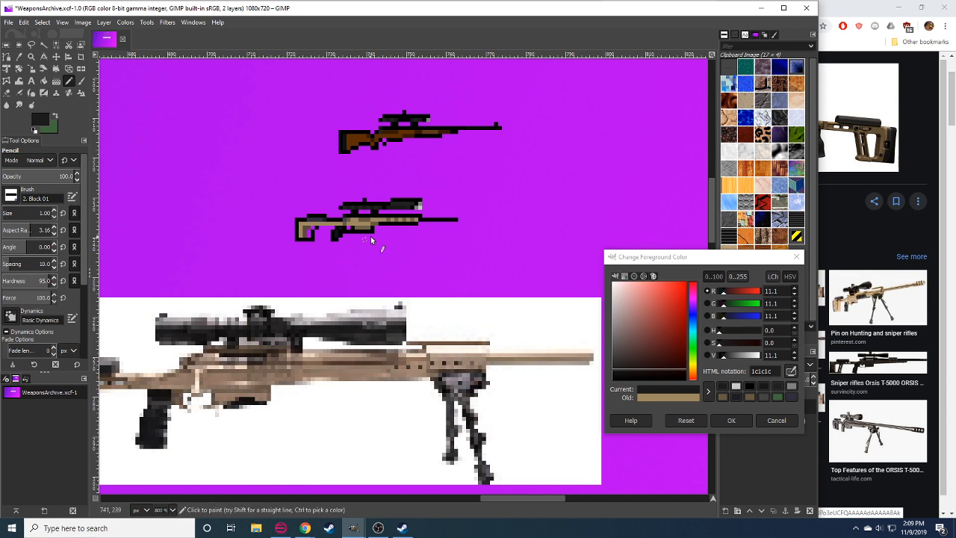
Draw black bipod legs under the front of the fore-end and touch up with tan 716246.
{"action": "left_click", "coordinate": [425, 207], "text": "ctrl"}
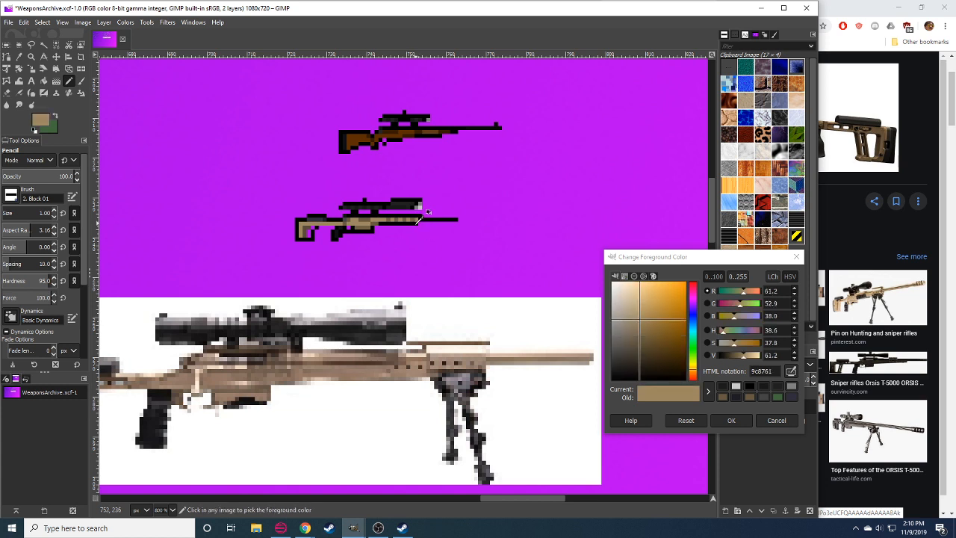
{"action": "left_click", "coordinate": [420, 221], "text": "ctrl"}
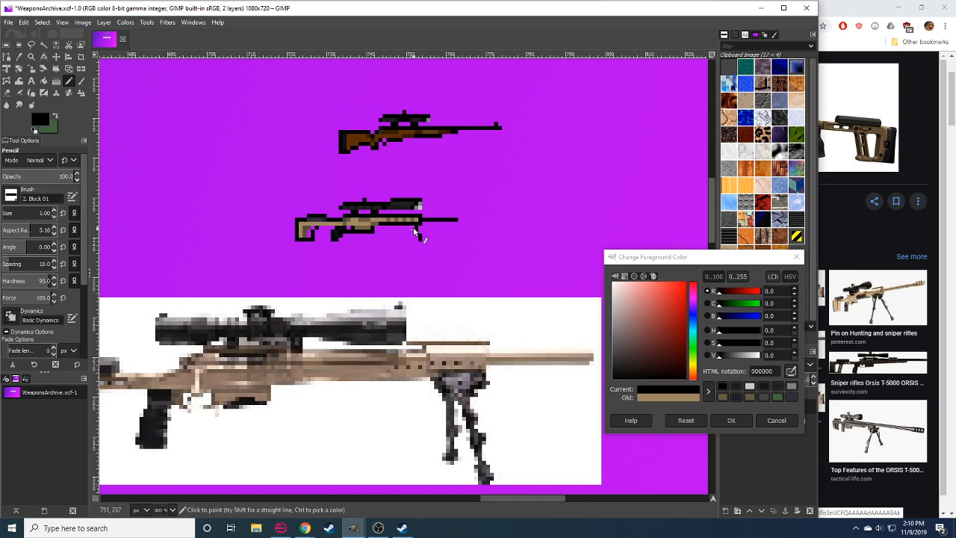
{"action": "left_click", "coordinate": [416, 232], "text": "ctrl"}
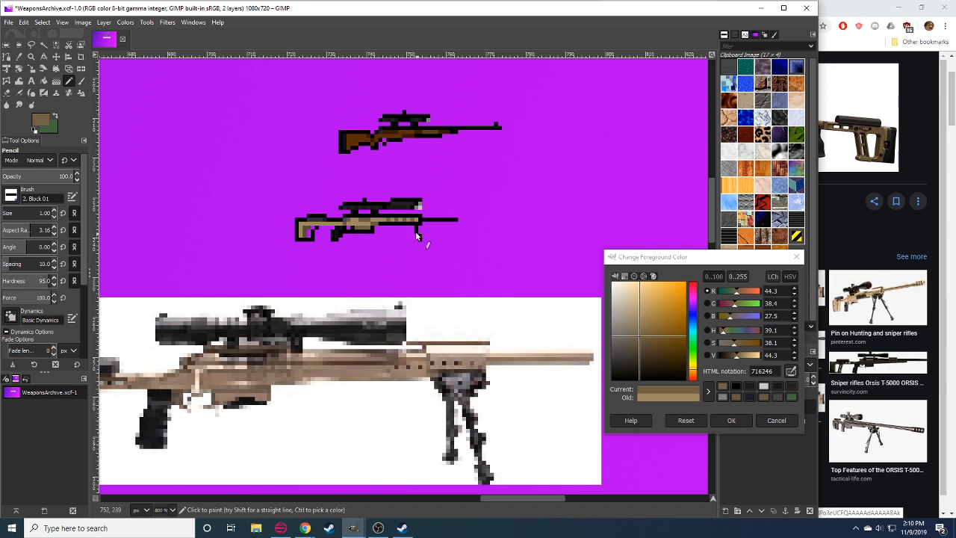
{"action": "left_click", "coordinate": [415, 237], "text": "ctrl"}
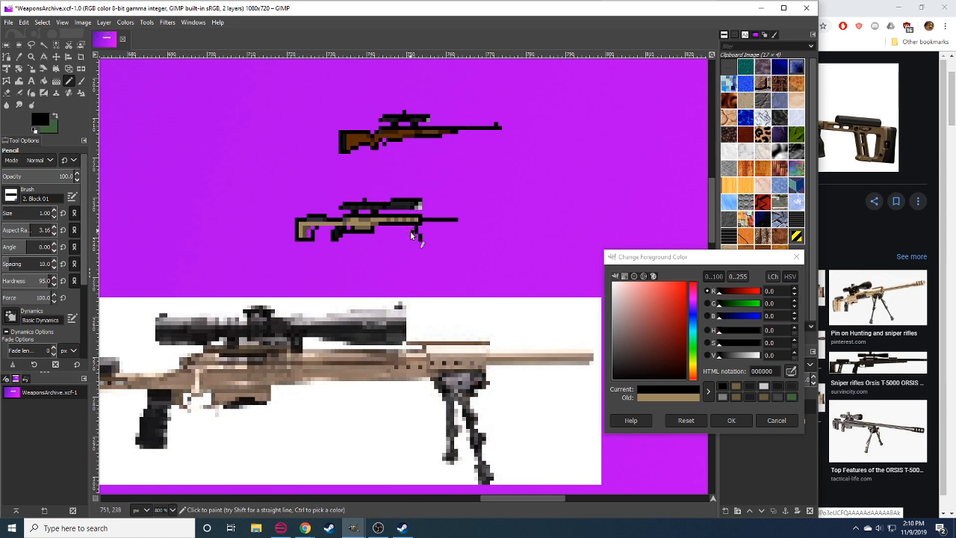
Flip the black bipod legs under the tan rifle's fore-end horizontally and anchor them in place.
{"action": "key", "text": "r"}
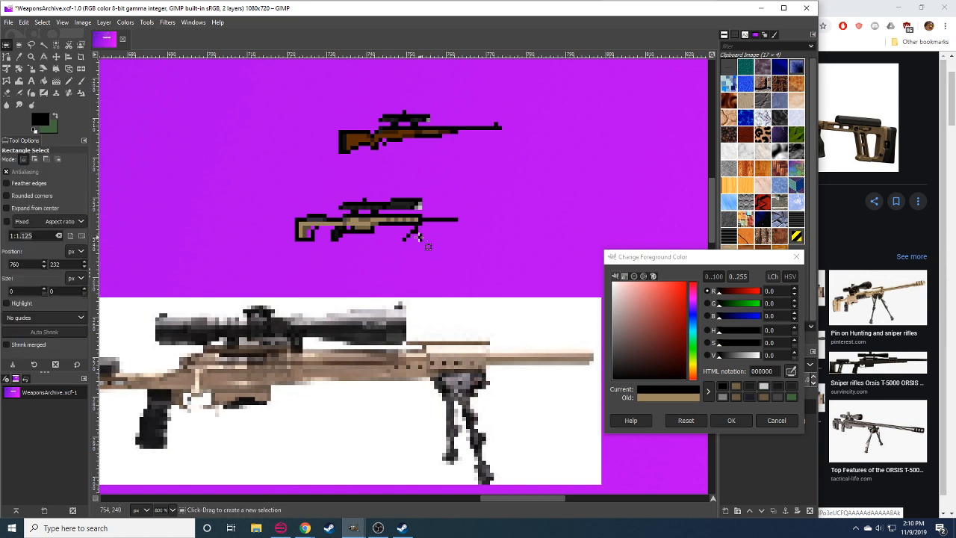
{"action": "left_click_drag", "start_coordinate": [404, 226], "coordinate": [427, 245]}
{"action": "key", "text": "ctrl+x"}
{"action": "key", "text": "ctrl+v"}
{"action": "key", "text": "shift+f"}
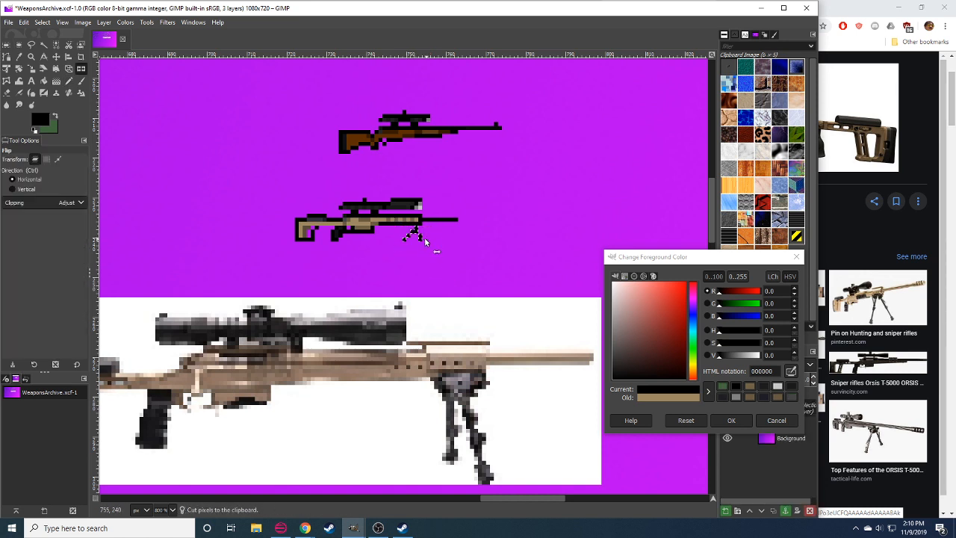
{"action": "key", "text": "r"}
{"action": "left_click", "coordinate": [431, 236]}
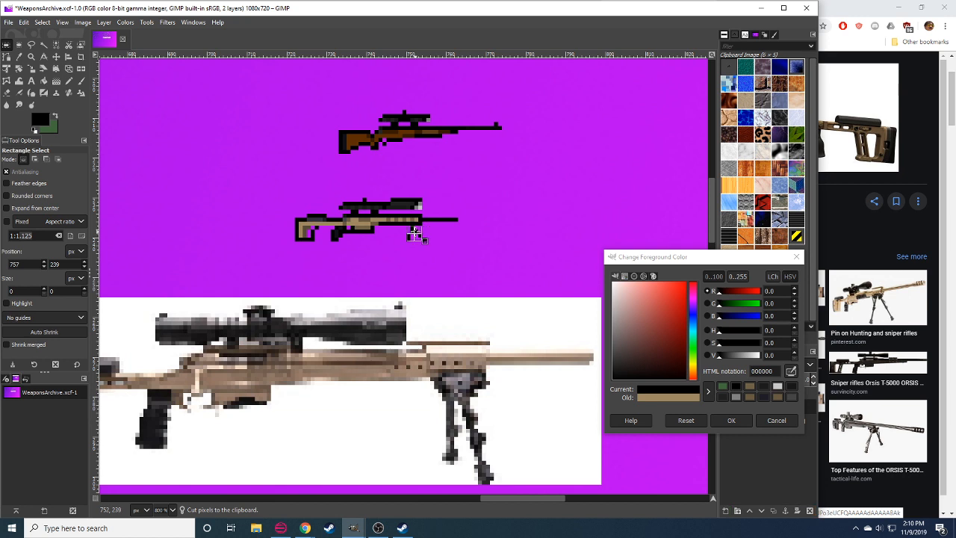
Cut the black bipod legs out from under the front of the fore-end.
{"action": "left_click_drag", "start_coordinate": [439, 250], "coordinate": [402, 226]}
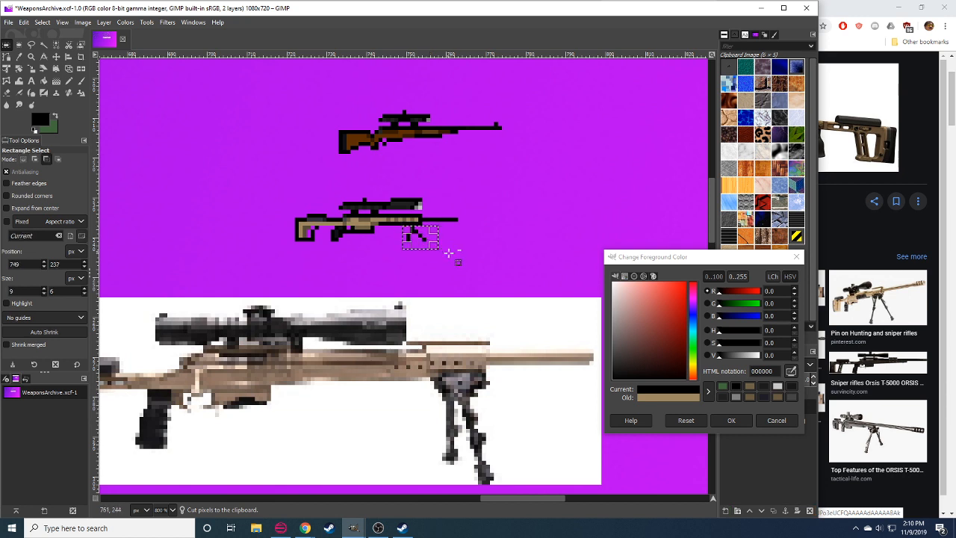
{"action": "key", "text": "ctrl+x"}
{"action": "left_click", "coordinate": [448, 252]}
Touch up the underside in front of the magazine with black and brown 685a41, and bring up the YouTube live chat window.
{"action": "key", "text": "n"}
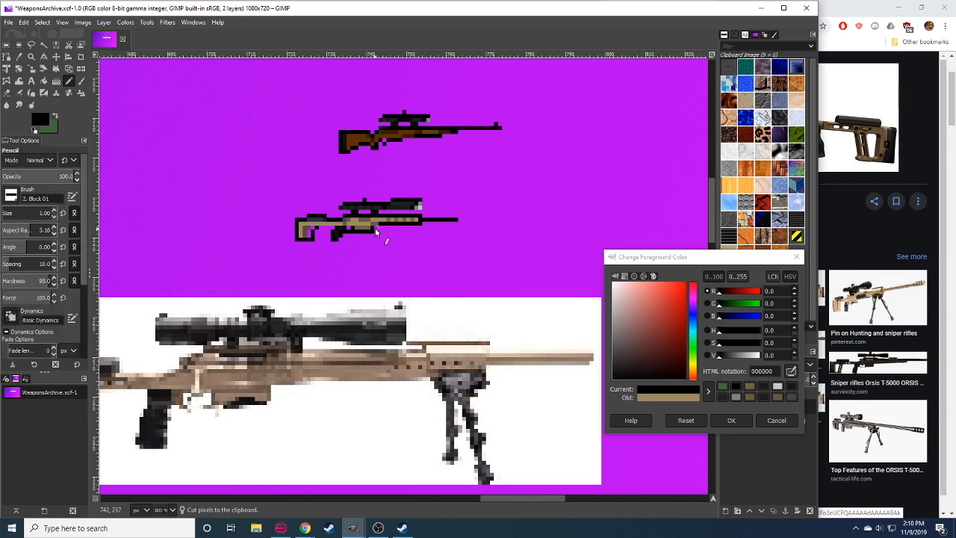
{"action": "left_click", "coordinate": [375, 227]}
{"action": "left_click", "coordinate": [372, 221], "text": "ctrl"}
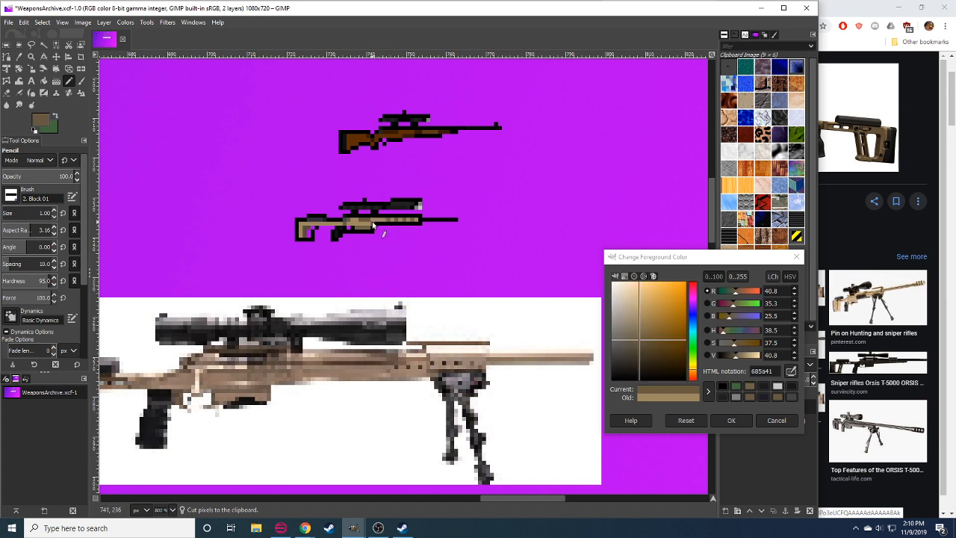
{"action": "left_click_drag", "start_coordinate": [373, 222], "coordinate": [385, 224]}
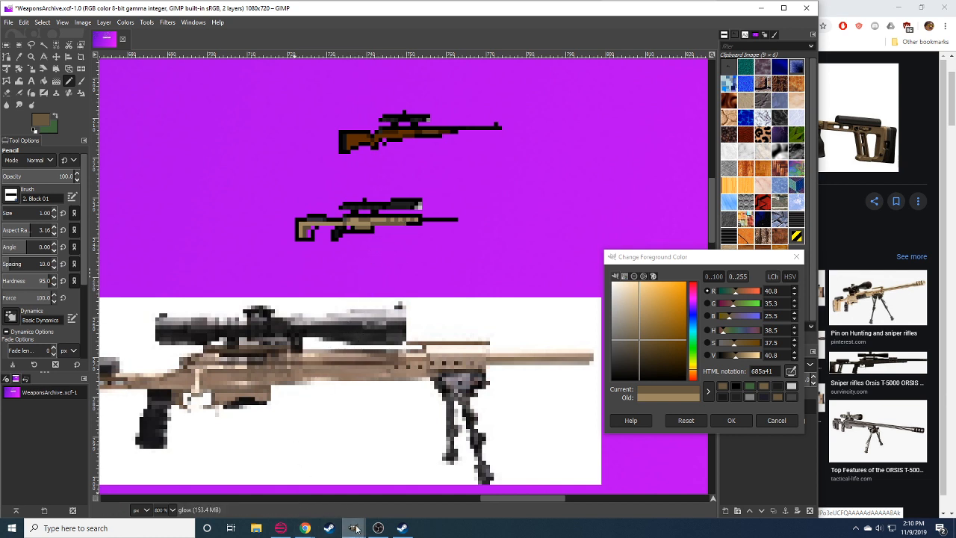
{"action": "left_click", "coordinate": [357, 457]}
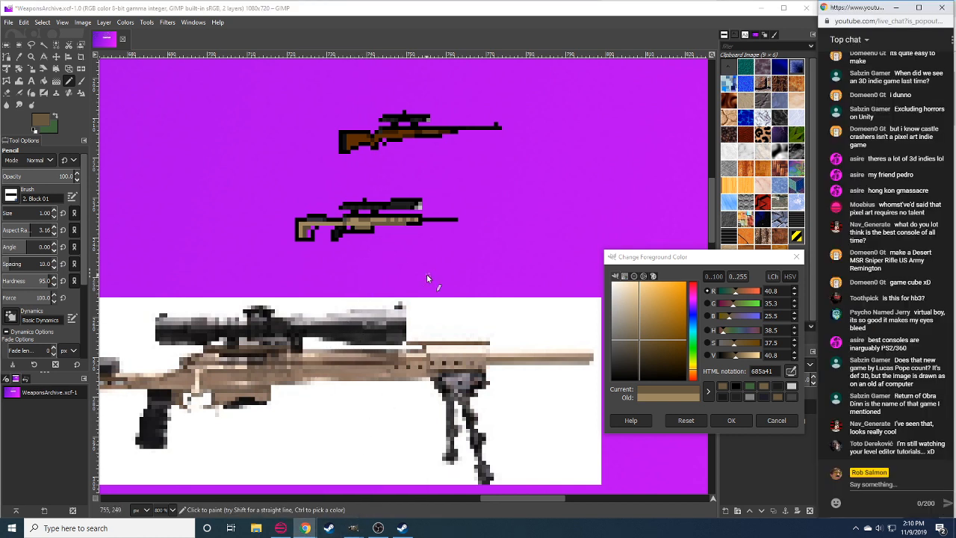
Redraw the bipod as a short vertical leg under the front of the fore-end in black and dark grey 171717.
{"action": "left_click", "coordinate": [411, 226]}
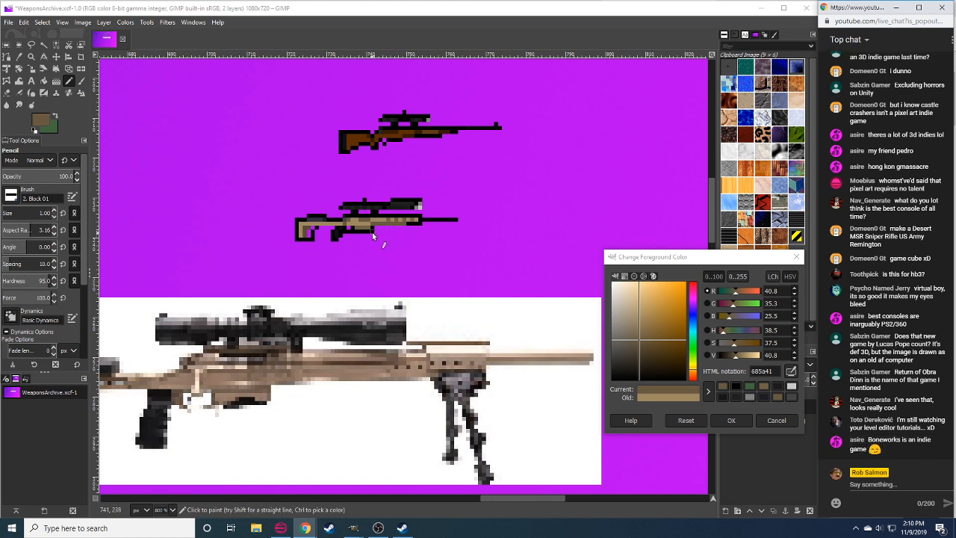
{"action": "key", "text": "shift+e"}
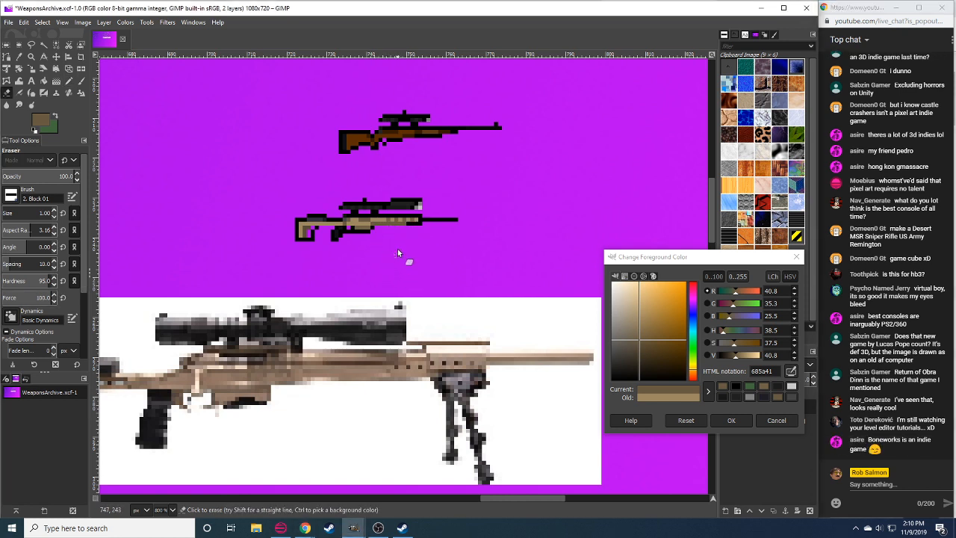
{"action": "key", "text": "n"}
{"action": "left_click", "coordinate": [415, 224], "text": "ctrl"}
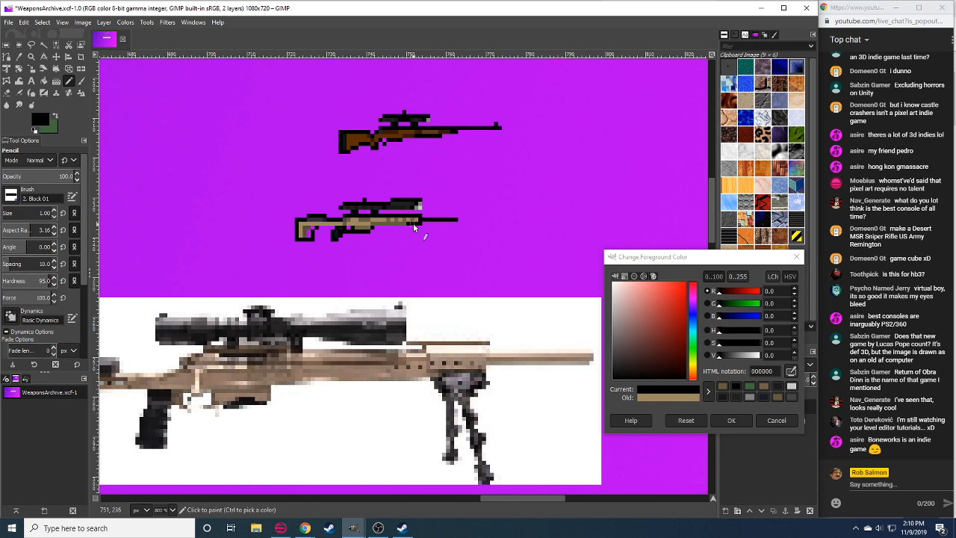
{"action": "left_click", "coordinate": [416, 236]}
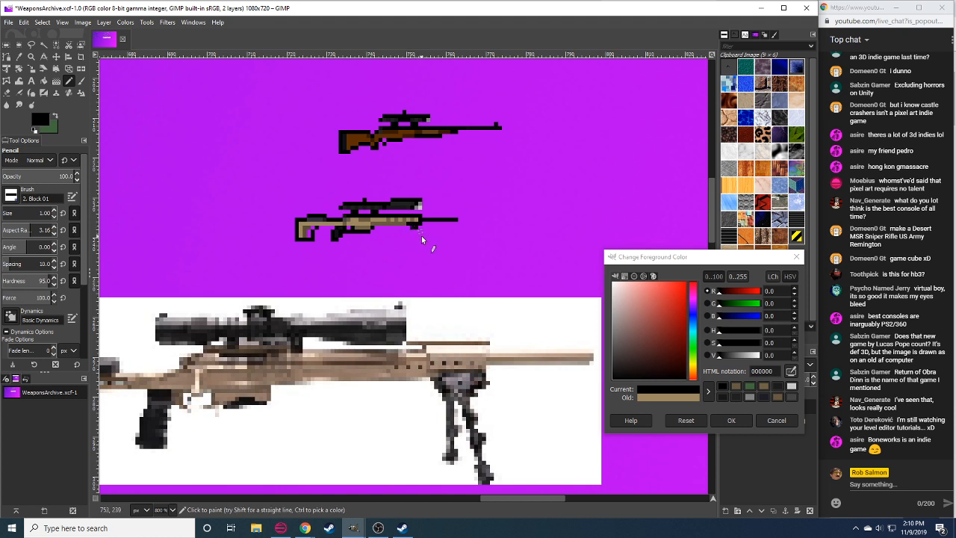
{"action": "left_click", "coordinate": [417, 227], "text": "ctrl"}
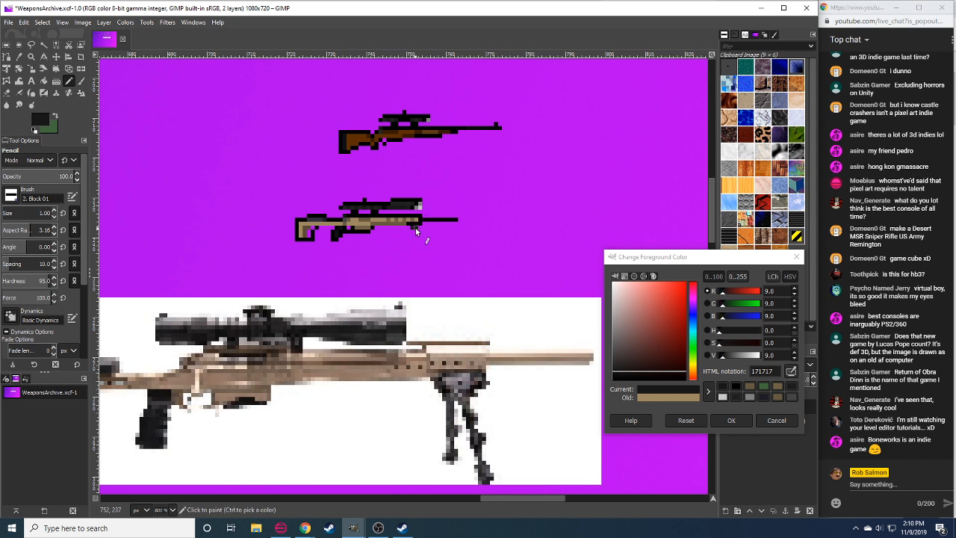
{"action": "left_click", "coordinate": [418, 237]}
{"action": "left_click", "coordinate": [416, 238], "text": "ctrl"}
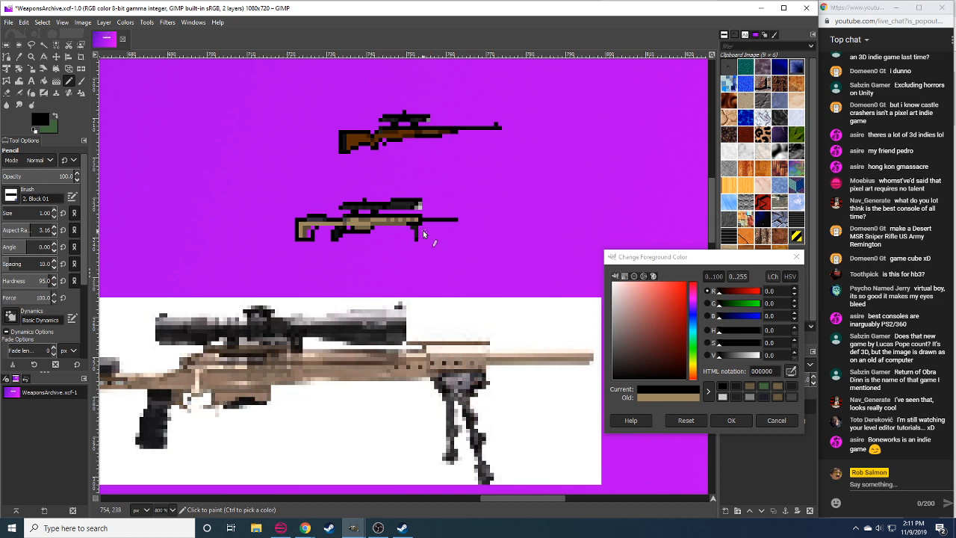
{"action": "left_click", "coordinate": [415, 235], "text": "ctrl"}
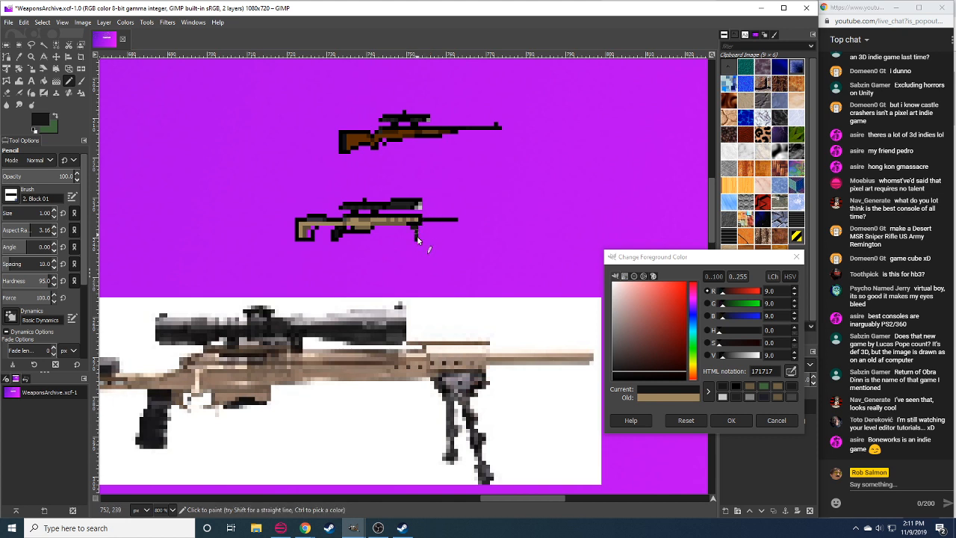
Cut out the redrawn vertical bipod leg with a 6 × 4 px selection and clear the selection.
{"action": "key", "text": "r"}
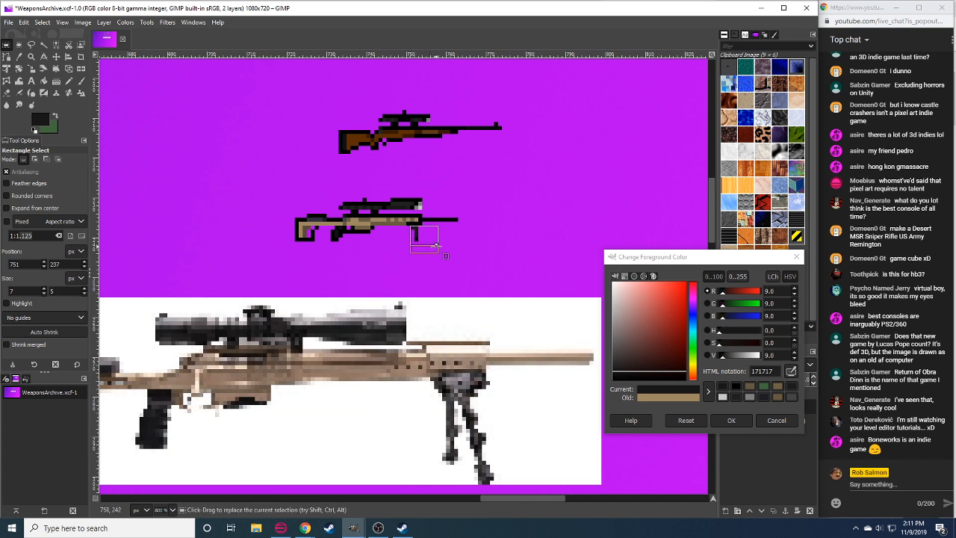
{"action": "left_click", "coordinate": [415, 249]}
{"action": "left_click_drag", "start_coordinate": [406, 223], "coordinate": [430, 242]}
{"action": "key", "text": "ctrl+x"}
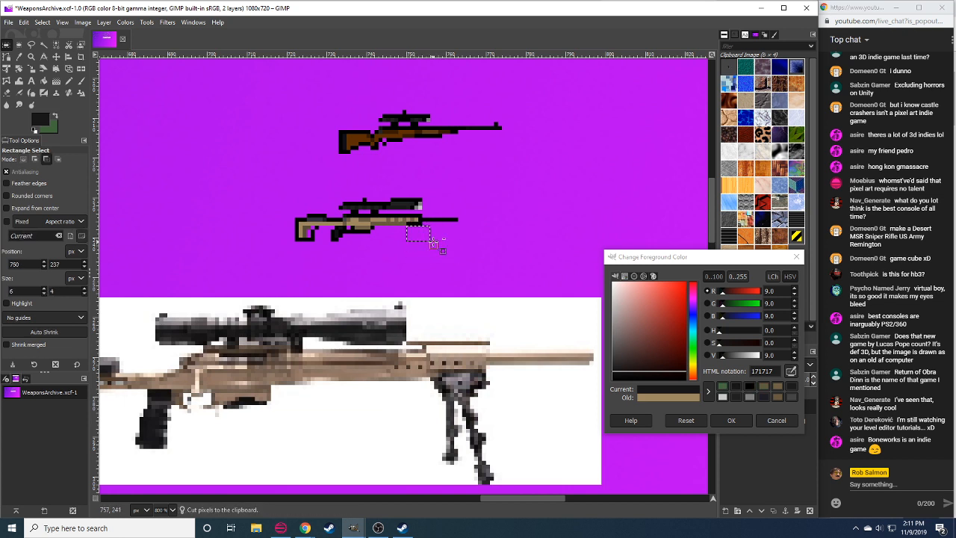
{"action": "key", "text": "n"}
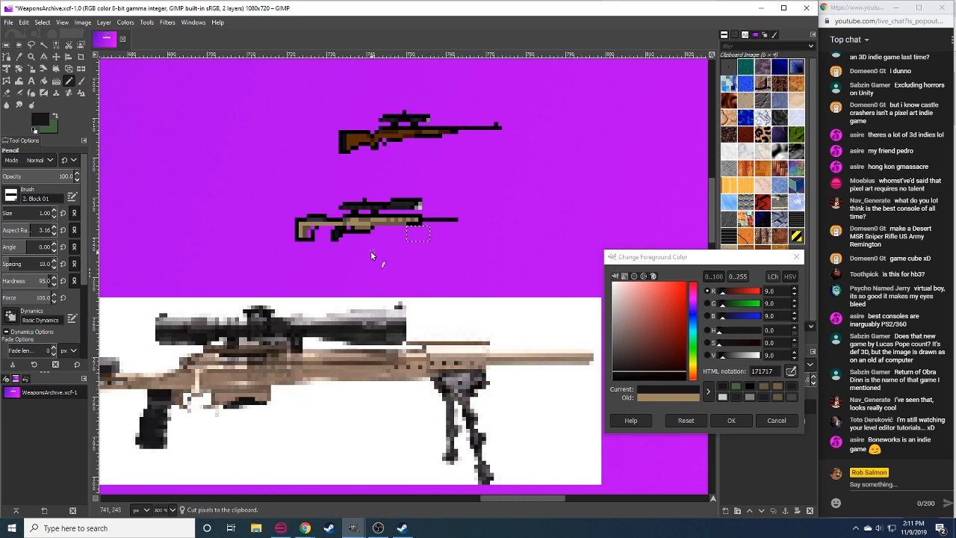
{"action": "key", "text": "r"}
{"action": "left_click", "coordinate": [420, 250]}
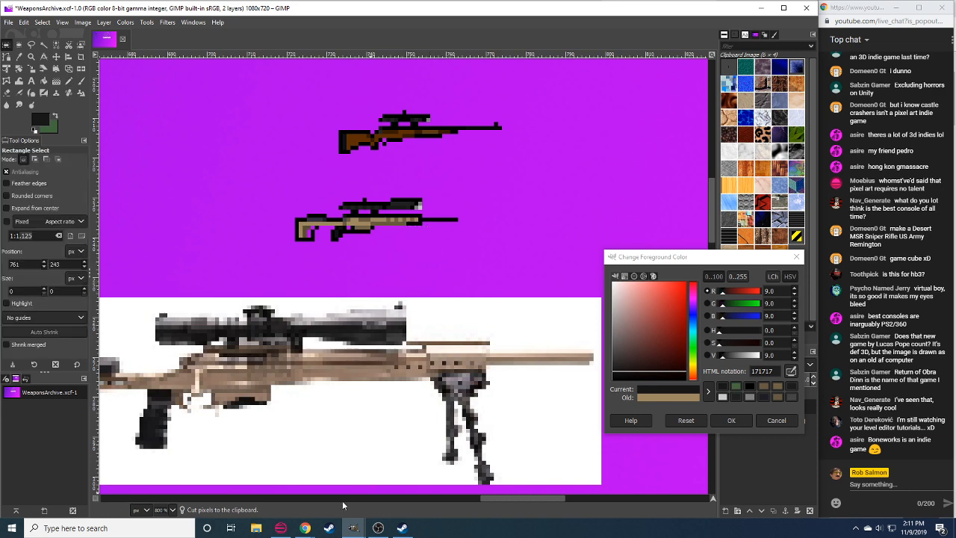
Draw a small black muzzle brake at the tip of the tan rifle's barrel and erase its excess front pixels.
{"action": "mouse_move", "coordinate": [306, 528]}
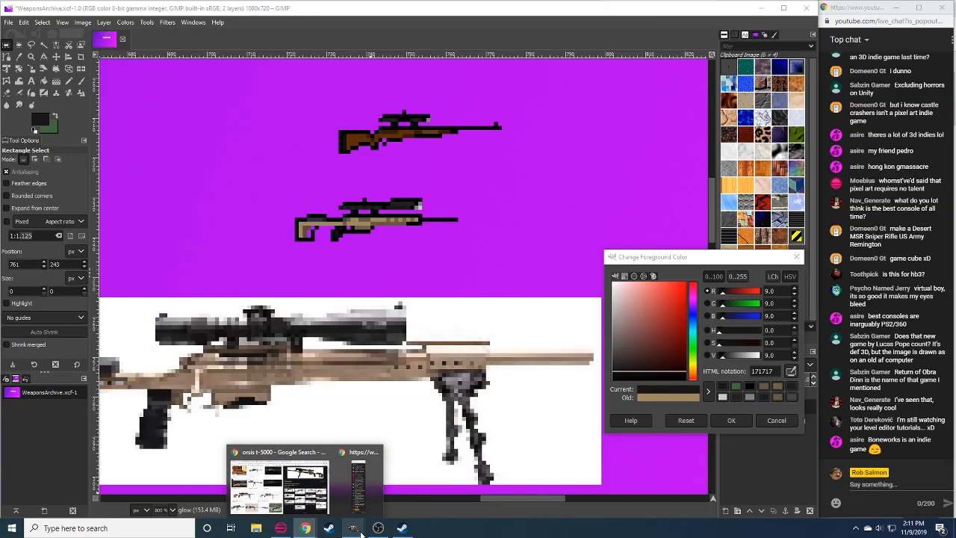
{"action": "key", "text": "n"}
{"action": "key", "text": "d"}
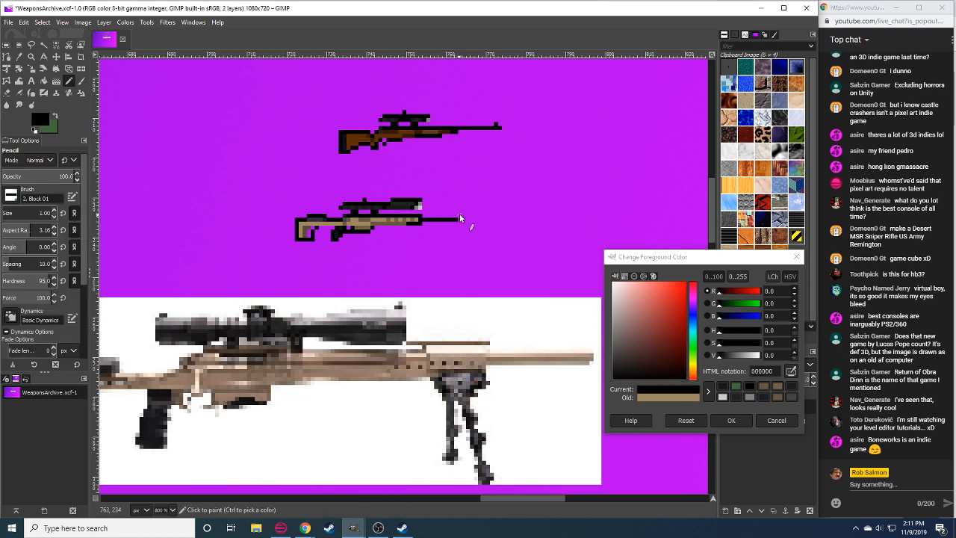
{"action": "left_click_drag", "start_coordinate": [459, 215], "coordinate": [467, 216]}
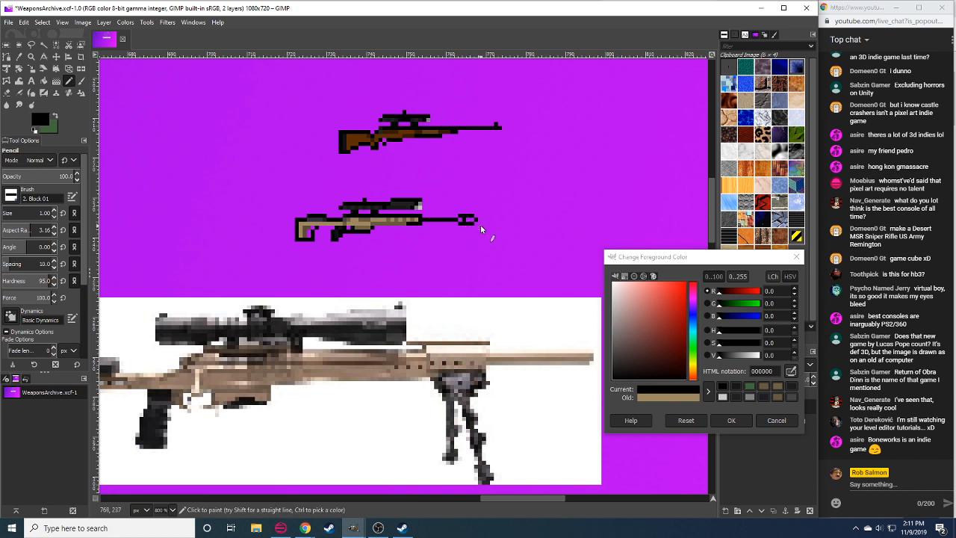
{"action": "key", "text": "shift+e"}
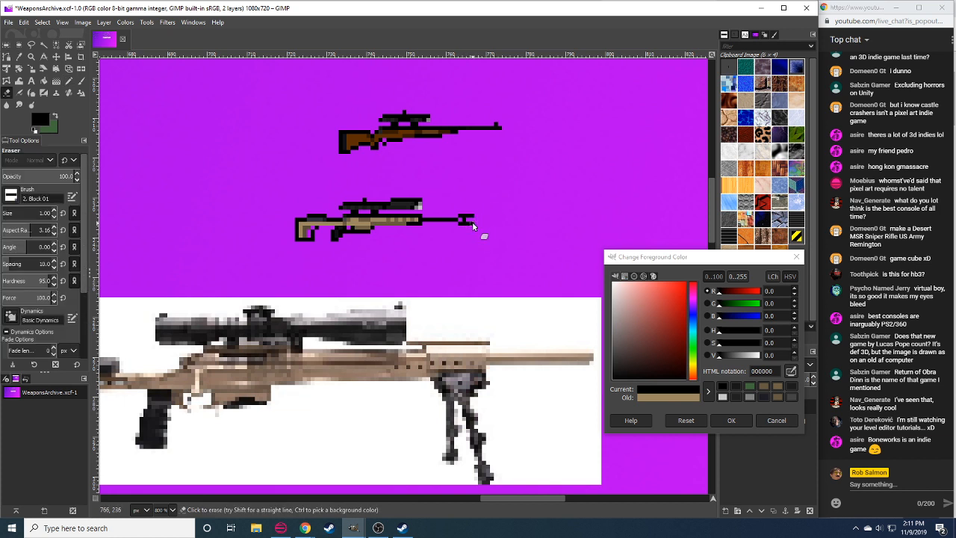
{"action": "key", "text": "n"}
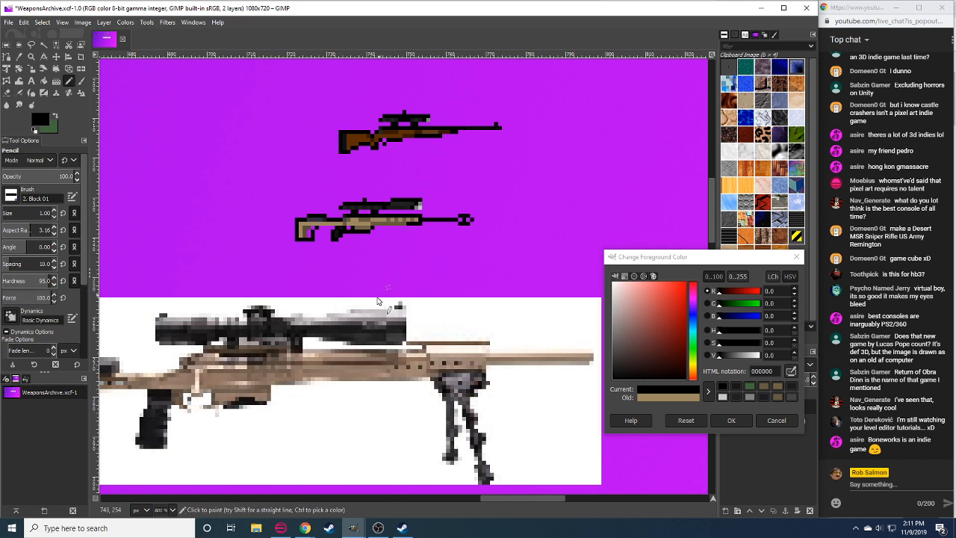
Move the tan rifle, cut with a 57 × 18 px selection, into the empty space below the digits row and anchor it.
{"action": "key", "text": "r"}
{"action": "left_click_drag", "start_coordinate": [275, 190], "coordinate": [501, 261]}
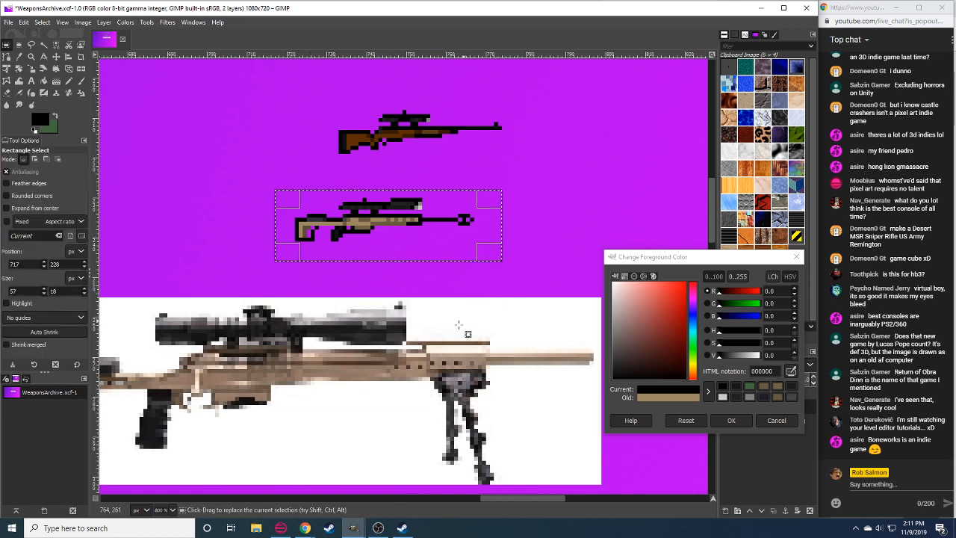
{"action": "scroll", "coordinate": [163, 509], "scroll_direction": "down", "scroll_amount": 1}
{"action": "left_click_drag", "start_coordinate": [293, 348], "coordinate": [297, 377]}
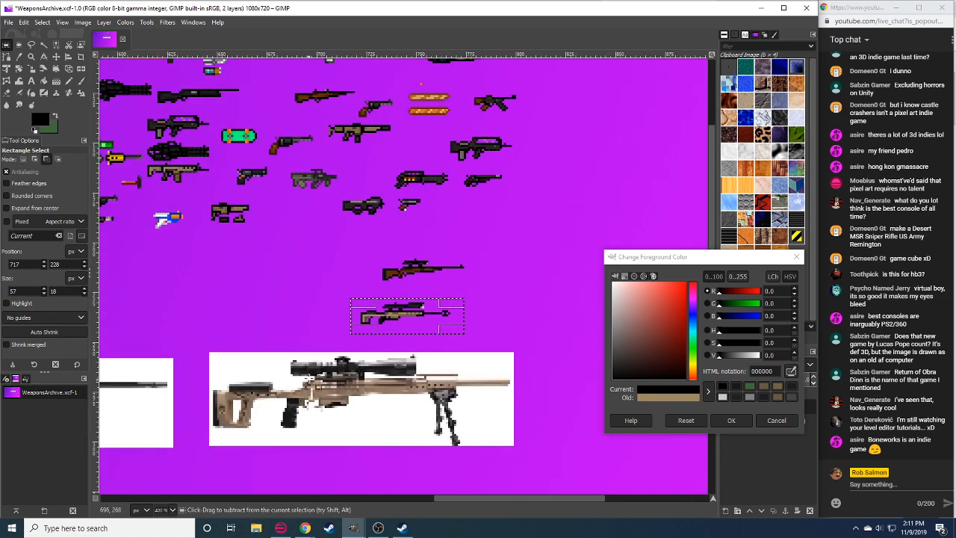
{"action": "key", "text": "ctrl+x"}
{"action": "key", "text": "minus"}
{"action": "left_click_drag", "start_coordinate": [345, 187], "coordinate": [335, 310]}
{"action": "left_click_drag", "start_coordinate": [313, 234], "coordinate": [453, 278]}
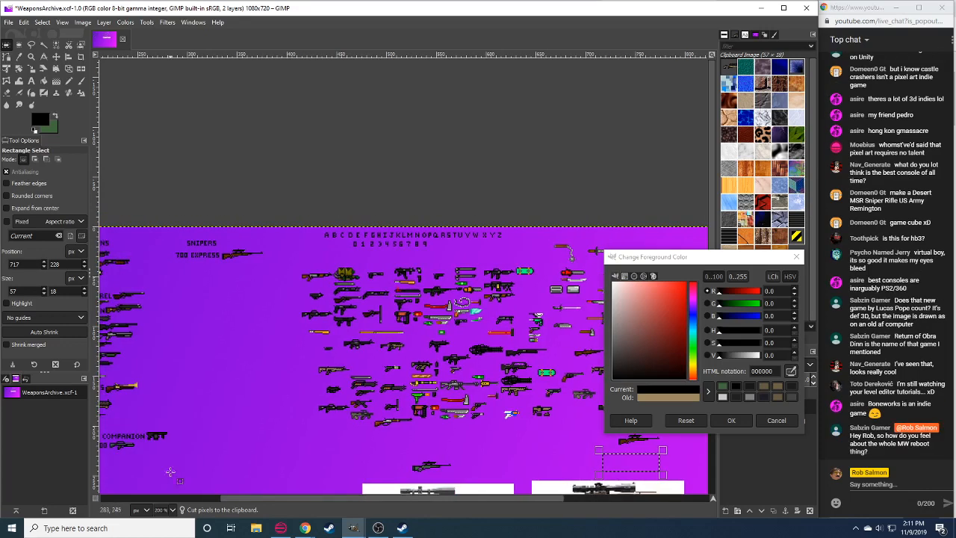
{"action": "key", "text": "plus"}
{"action": "left_click_drag", "start_coordinate": [374, 279], "coordinate": [364, 283]}
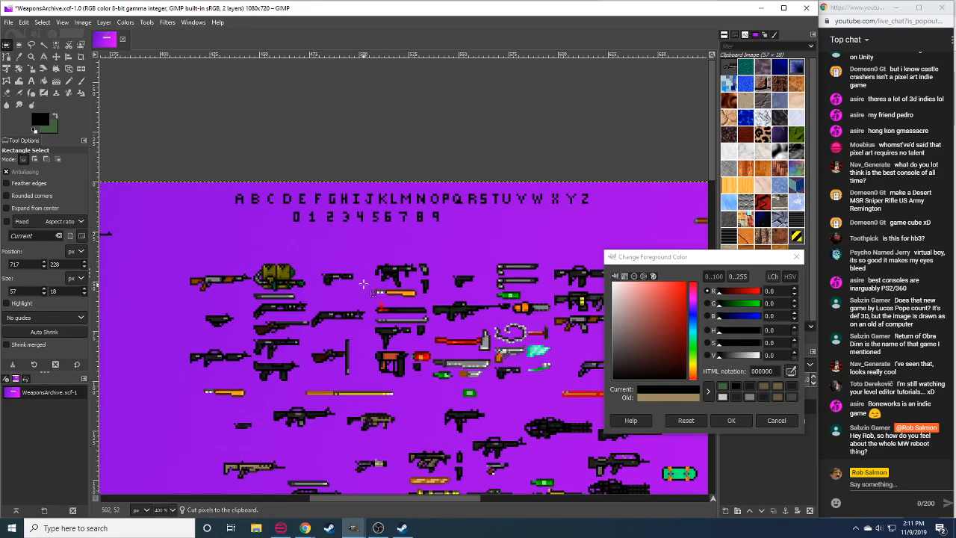
{"action": "mouse_move", "coordinate": [381, 239]}
{"action": "left_mouse_down"}
{"action": "mouse_move", "coordinate": [426, 260]}
{"action": "mouse_move", "coordinate": [444, 243]}
{"action": "mouse_move", "coordinate": [467, 244]}
{"action": "left_mouse_up"}
{"action": "key", "text": "ctrl+v"}
{"action": "left_click", "coordinate": [368, 247]}
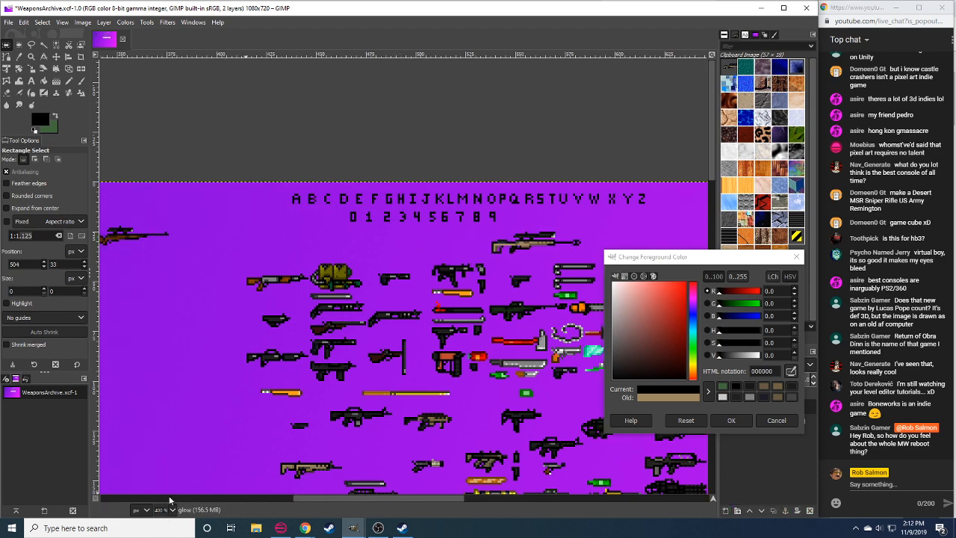
Confirm black 000000 as the foreground colour and bring the moved rifle and the letter rows into close view.
{"action": "left_click", "coordinate": [732, 420]}
{"action": "scroll", "coordinate": [221, 485], "scroll_direction": "left", "scroll_amount": 1}
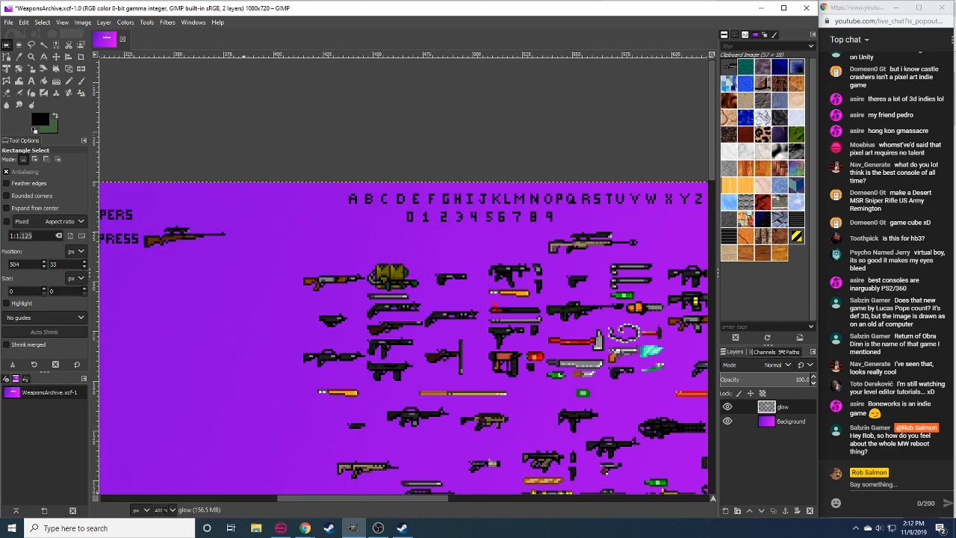
{"action": "key", "text": "4"}
{"action": "left_click_drag", "start_coordinate": [555, 222], "coordinate": [347, 300]}
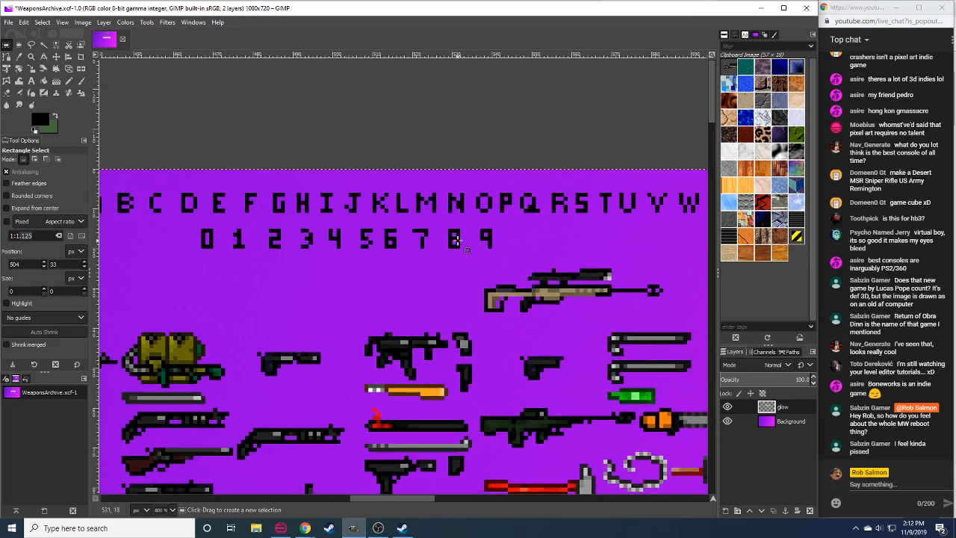
{"action": "left_click_drag", "start_coordinate": [458, 241], "coordinate": [436, 231]}
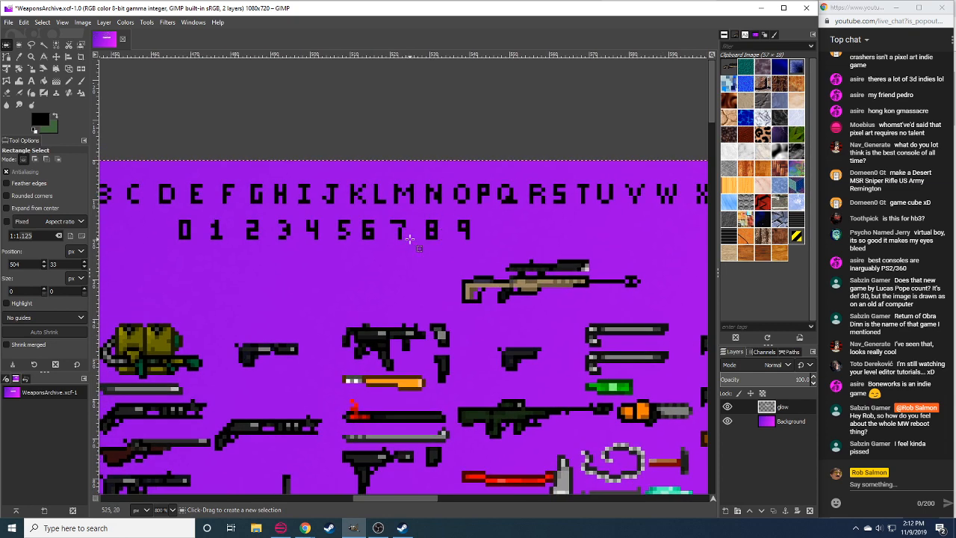
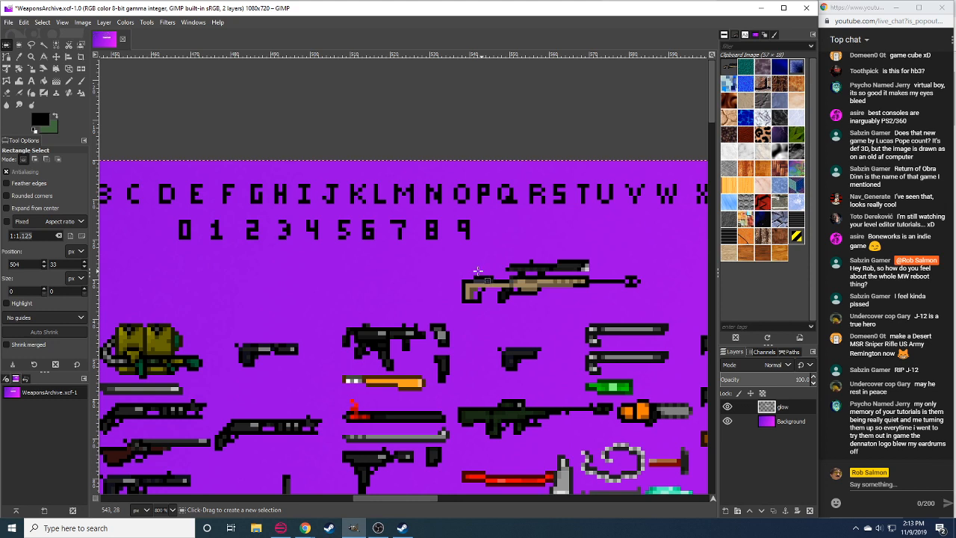
{"action": "scroll", "coordinate": [441, 257], "scroll_direction": "left", "scroll_amount": 1}
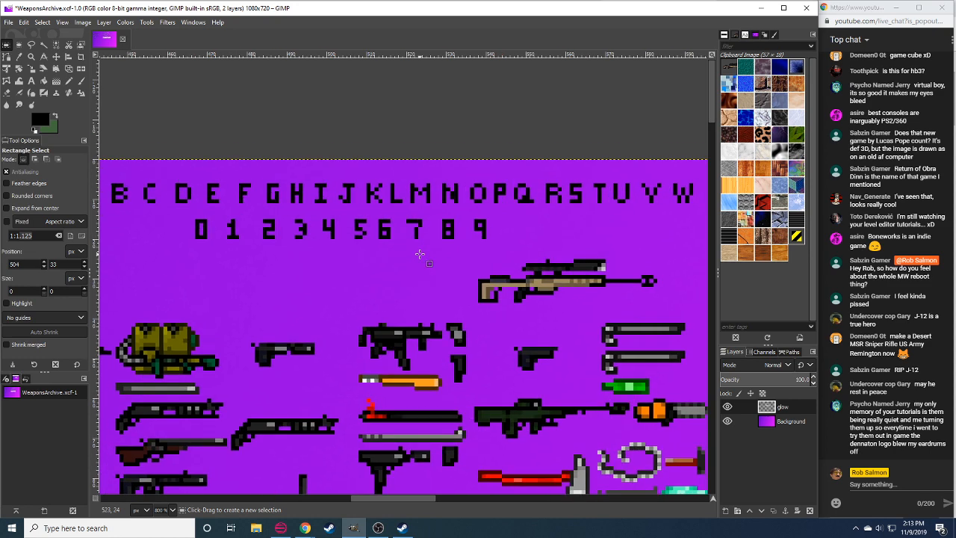
Copy the letter T from the pixel alphabet and place it in the empty area below the digits, beside the tan sniper rifle.
{"action": "key", "text": "n"}
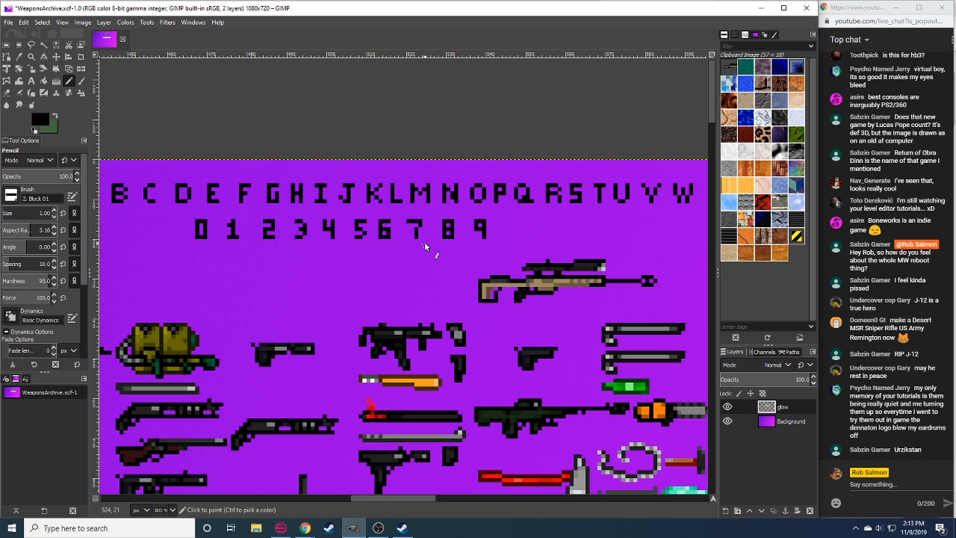
{"action": "key", "text": "r"}
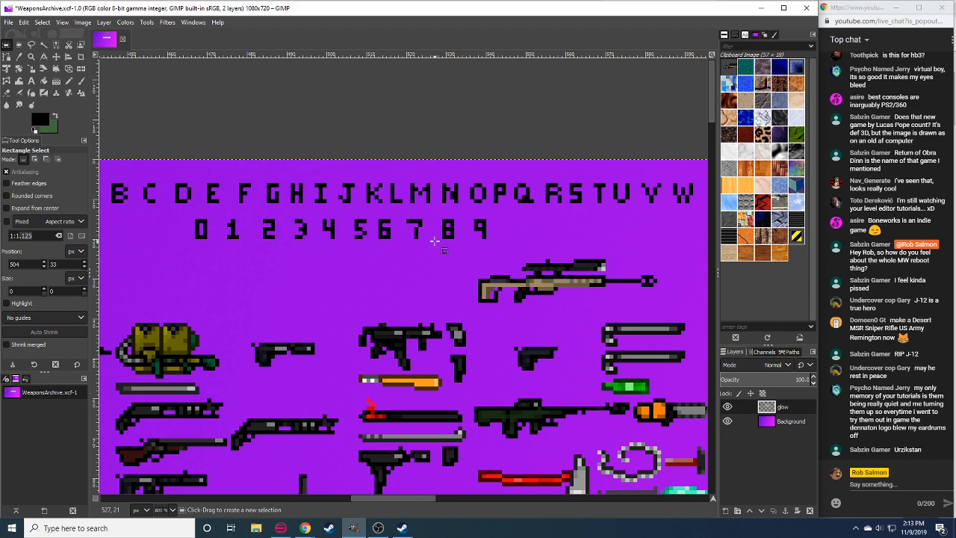
{"action": "left_click_drag", "start_coordinate": [402, 255], "coordinate": [386, 258]}
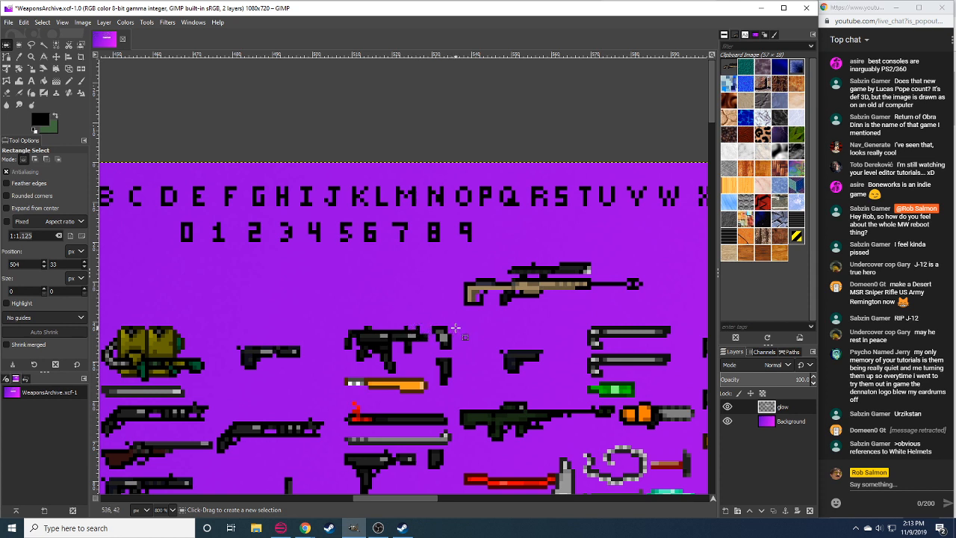
{"action": "scroll", "coordinate": [456, 329], "scroll_direction": "right", "scroll_amount": 2}
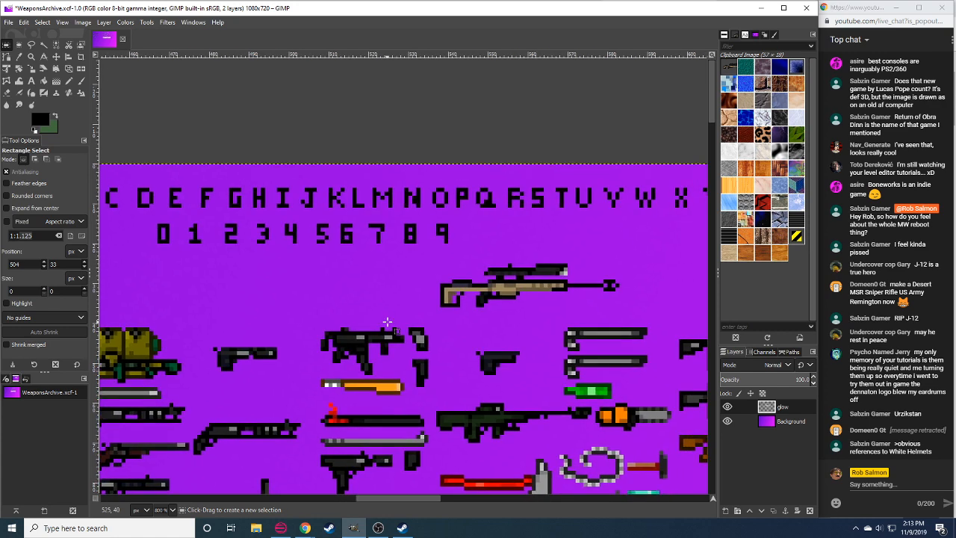
{"action": "left_click_drag", "start_coordinate": [457, 331], "coordinate": [432, 332]}
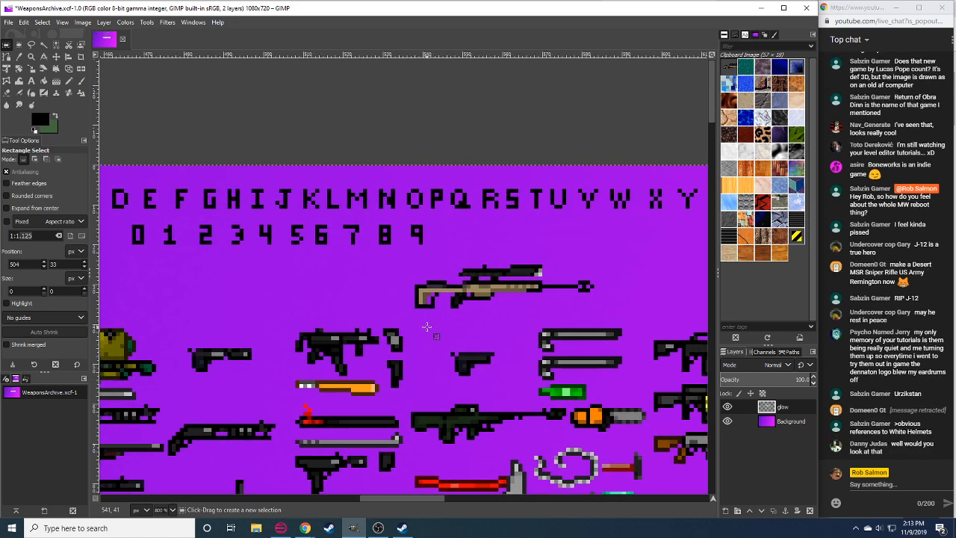
{"action": "left_click_drag", "start_coordinate": [532, 180], "coordinate": [550, 238]}
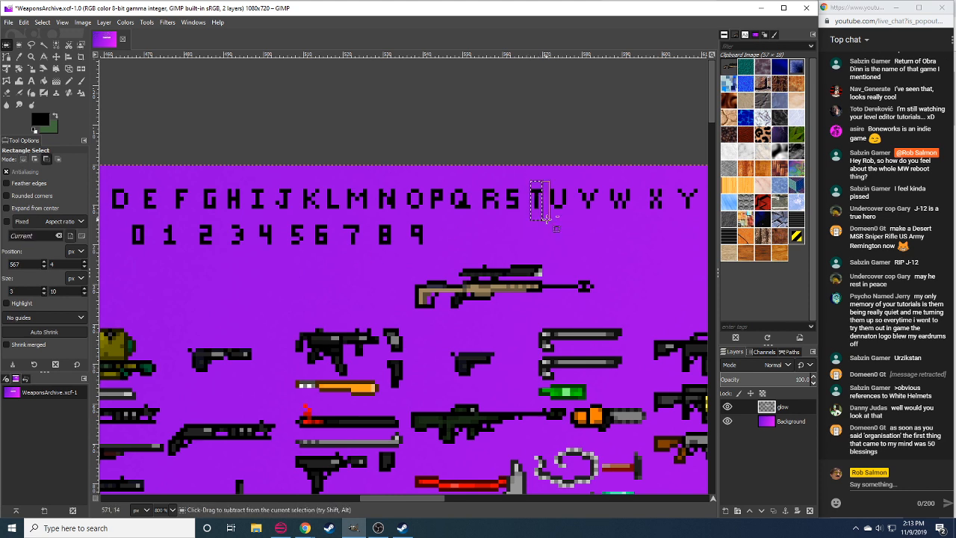
{"action": "key", "text": "ctrl+c"}
{"action": "key", "text": "ctrl+v"}
{"action": "left_click_drag", "start_coordinate": [350, 273], "coordinate": [199, 295]}
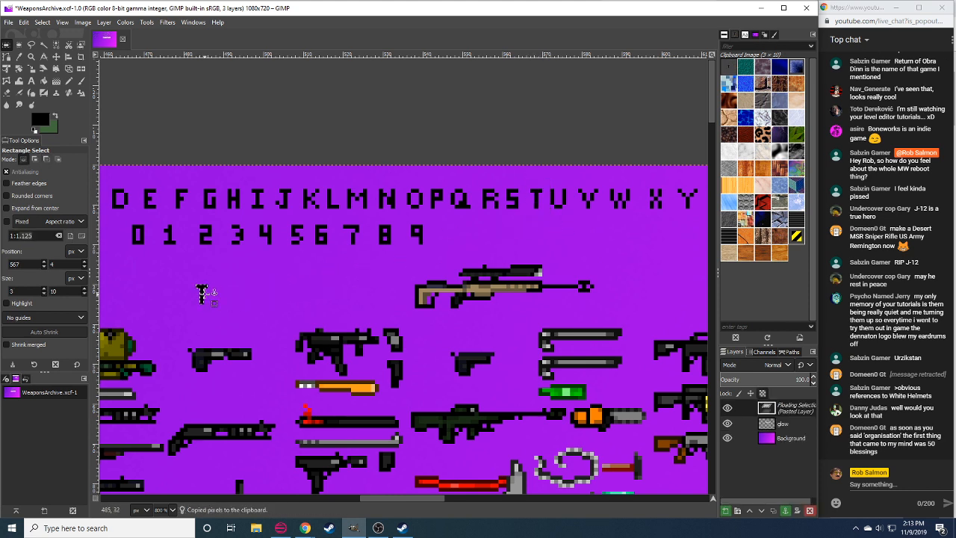
{"action": "left_click", "coordinate": [233, 276]}
Copy the digits 5 and 0 from the number row and place them after the T to spell T50.
{"action": "mouse_move", "coordinate": [290, 222]}
{"action": "left_mouse_down"}
{"action": "mouse_move", "coordinate": [304, 253]}
{"action": "mouse_move", "coordinate": [231, 301]}
{"action": "mouse_move", "coordinate": [222, 297]}
{"action": "left_mouse_up"}
{"action": "key", "text": "ctrl+c"}
{"action": "key", "text": "ctrl+v"}
{"action": "left_click", "coordinate": [267, 293]}
{"action": "mouse_move", "coordinate": [132, 226]}
{"action": "left_mouse_down"}
{"action": "mouse_move", "coordinate": [145, 244]}
{"action": "mouse_move", "coordinate": [265, 304]}
{"action": "mouse_move", "coordinate": [247, 302]}
{"action": "left_mouse_up"}
{"action": "key", "text": "ctrl+c"}
{"action": "key", "text": "ctrl+v"}
{"action": "left_click", "coordinate": [259, 292]}
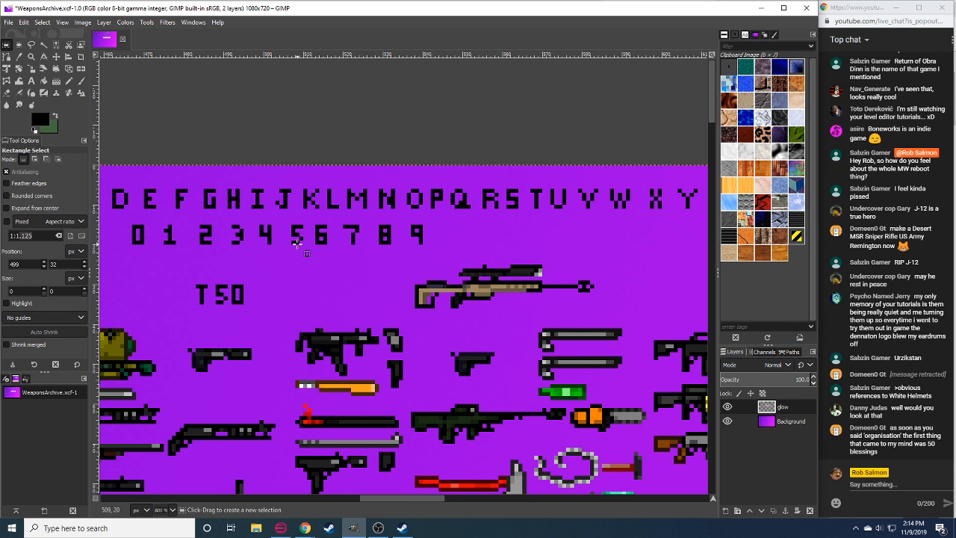
Paste two more zeros after T50 to complete the label T5000.
{"action": "key", "text": "ctrl+v"}
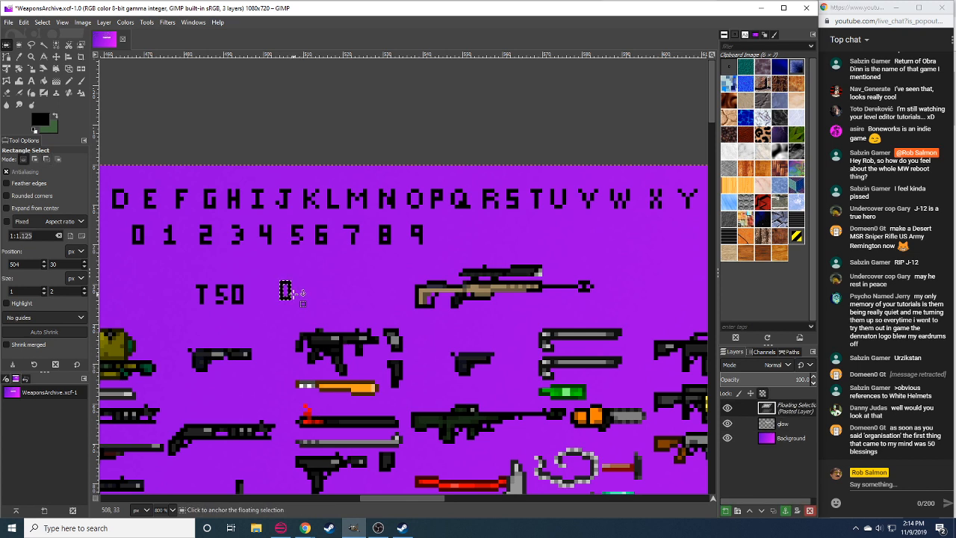
{"action": "left_click_drag", "start_coordinate": [294, 293], "coordinate": [276, 301]}
{"action": "left_click", "coordinate": [307, 288]}
{"action": "key", "text": "ctrl+v"}
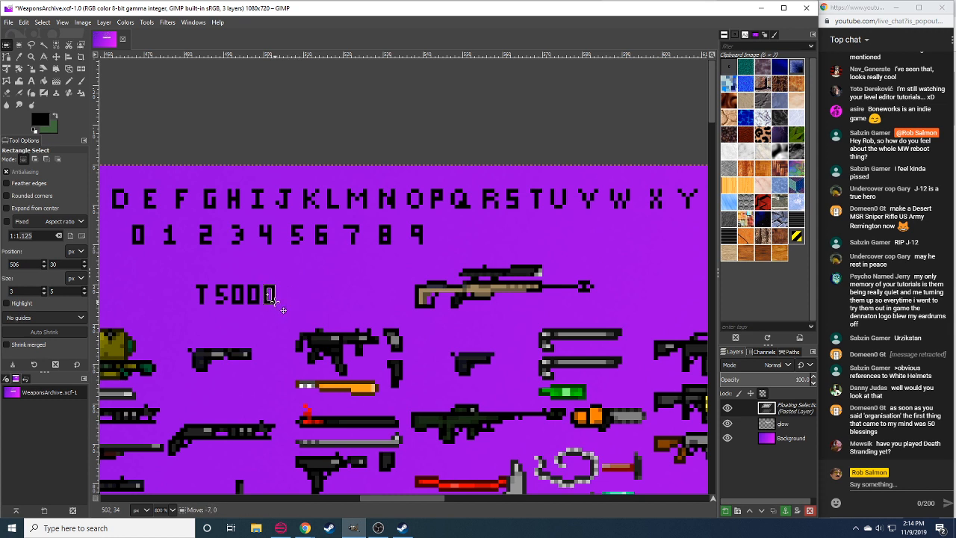
{"action": "left_click", "coordinate": [253, 286]}
Move the T5000 label next to the tan sniper rifle and cut both together to the clipboard.
{"action": "left_click_drag", "start_coordinate": [169, 270], "coordinate": [392, 306]}
{"action": "key", "text": "ctrl+x"}
{"action": "key", "text": "ctrl+v"}
{"action": "left_click", "coordinate": [641, 256]}
{"action": "left_click_drag", "start_coordinate": [641, 256], "coordinate": [312, 323]}
{"action": "key", "text": "ctrl+x"}
{"action": "left_click", "coordinate": [420, 359]}
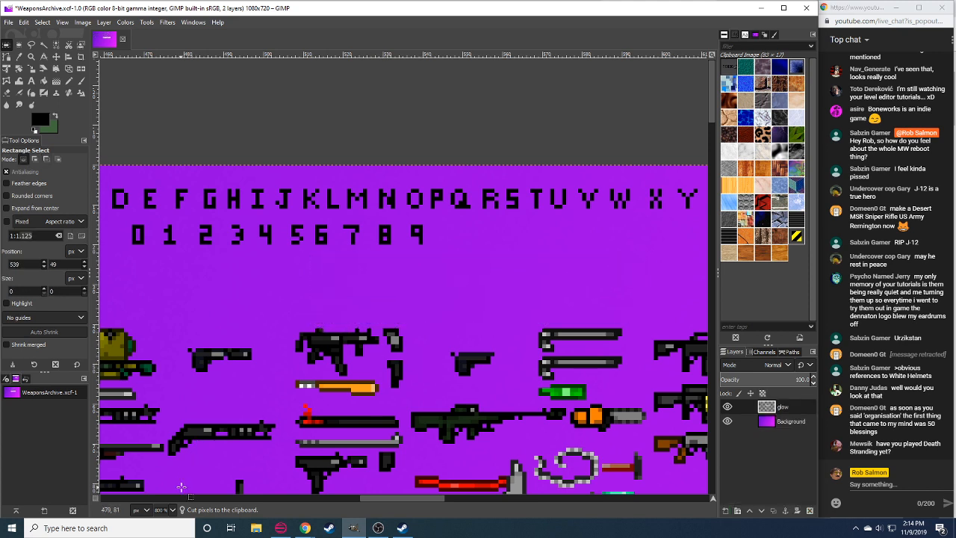
Paste the T5000 label and rifle below the SMR entry in the labelled weapons list and anchor them.
{"action": "scroll", "coordinate": [170, 511], "scroll_direction": "down", "scroll_amount": 1}
{"action": "scroll", "coordinate": [170, 511], "scroll_direction": "down", "scroll_amount": 1}
{"action": "scroll", "coordinate": [346, 483], "scroll_direction": "down", "scroll_amount": 3}
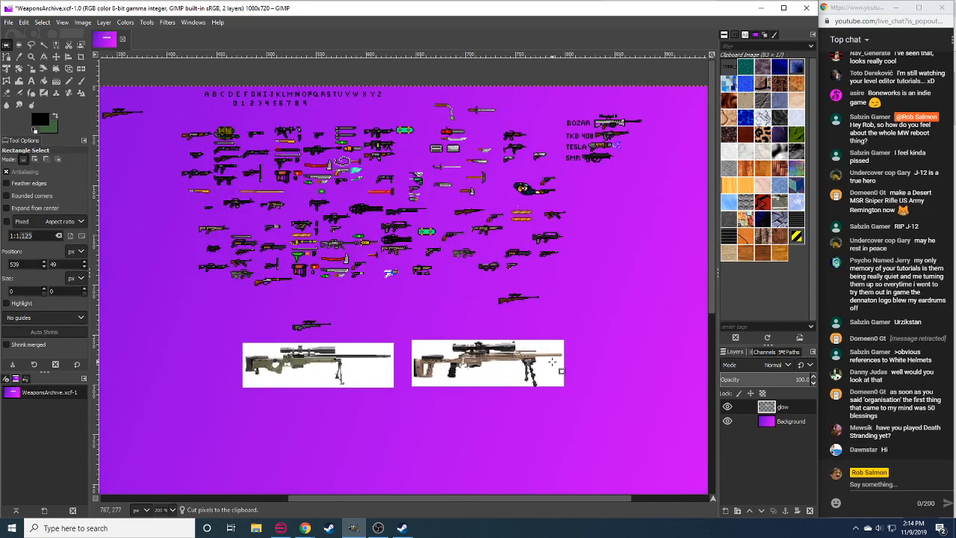
{"action": "left_click_drag", "start_coordinate": [444, 217], "coordinate": [269, 294]}
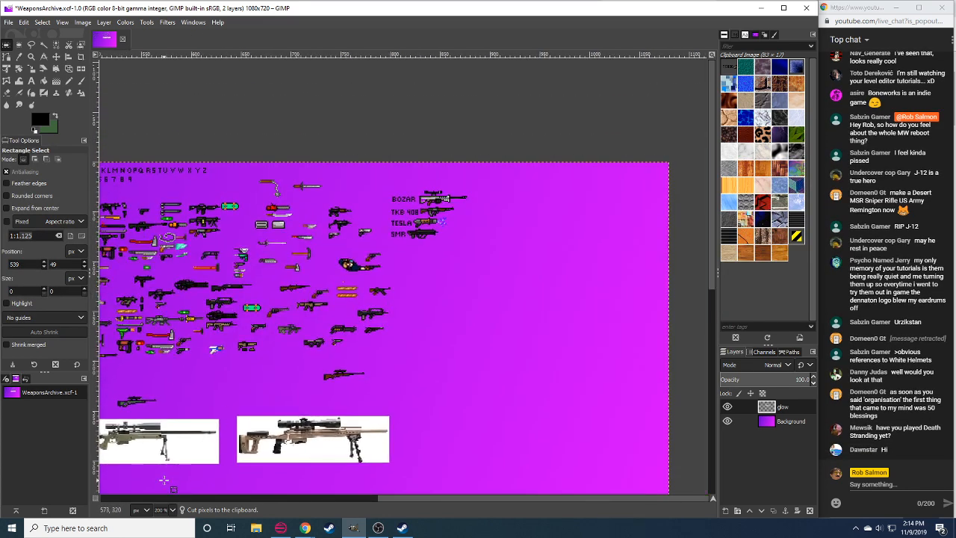
{"action": "scroll", "coordinate": [161, 510], "scroll_direction": "up", "scroll_amount": 2}
{"action": "left_click_drag", "start_coordinate": [453, 291], "coordinate": [428, 312]}
{"action": "left_click_drag", "start_coordinate": [473, 259], "coordinate": [459, 211]}
{"action": "key", "text": "ctrl+v"}
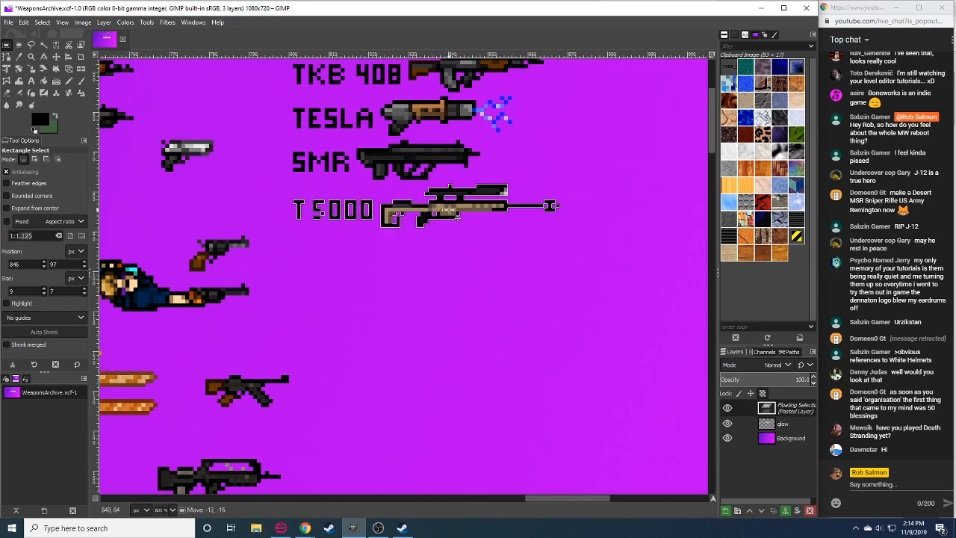
{"action": "left_click", "coordinate": [459, 242]}
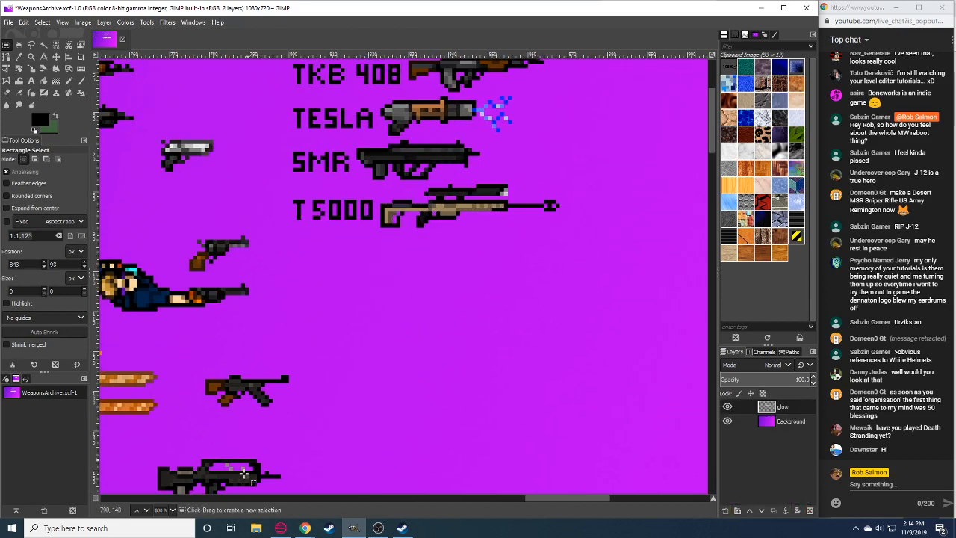
{"action": "scroll", "coordinate": [168, 510], "scroll_direction": "down", "scroll_amount": 1}
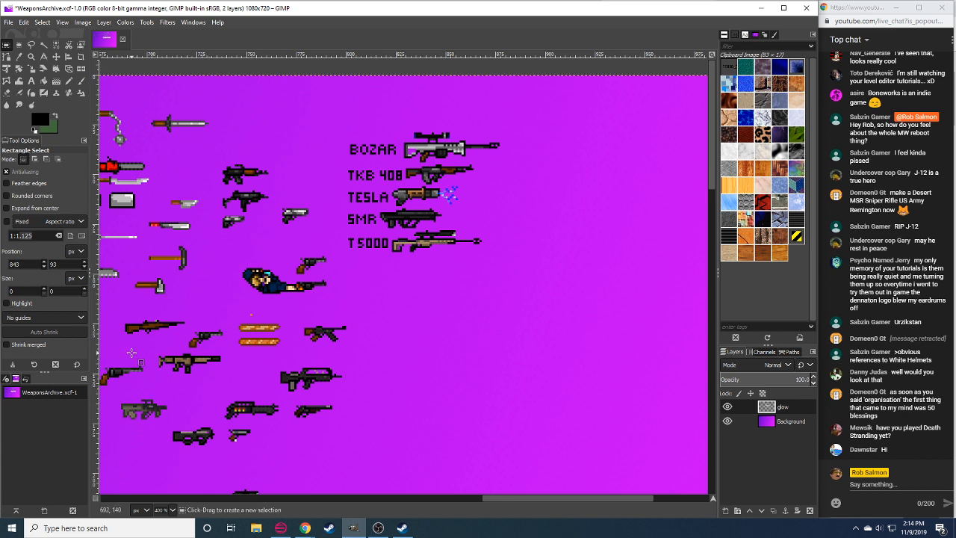
{"action": "scroll", "coordinate": [162, 510], "scroll_direction": "up", "scroll_amount": 1}
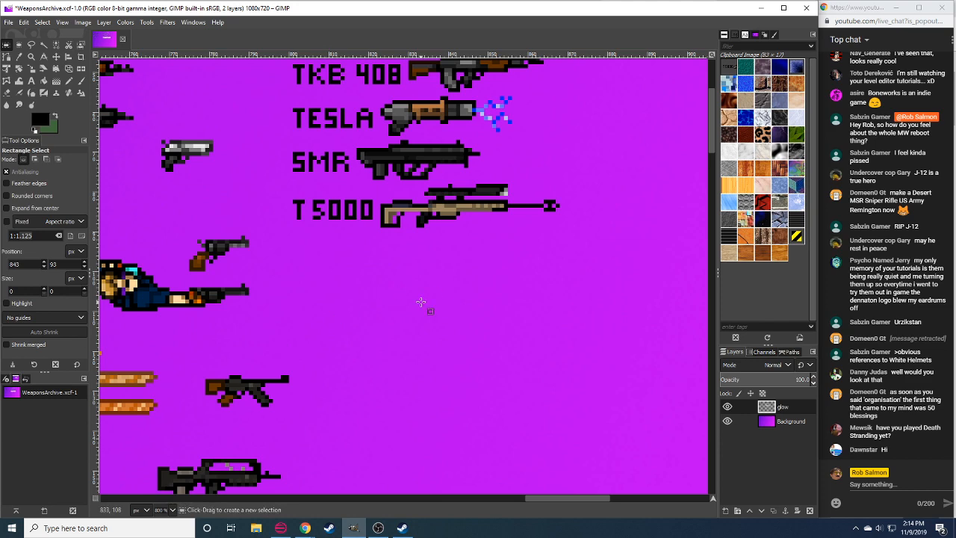
{"action": "key", "text": "shift+o"}
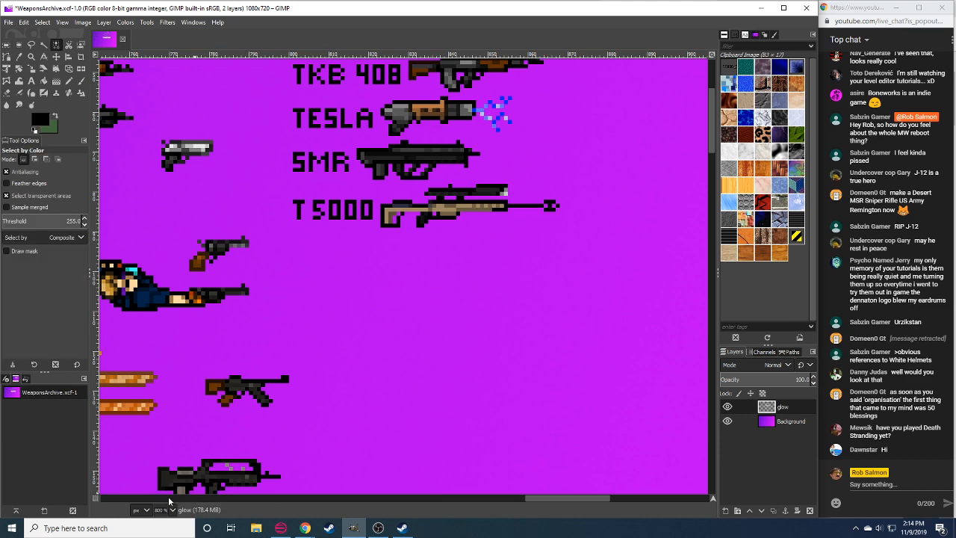
Select the tan sniper rifle reference photo with its white background and cut it from the canvas.
{"action": "scroll", "coordinate": [171, 510], "scroll_direction": "down", "scroll_amount": 2}
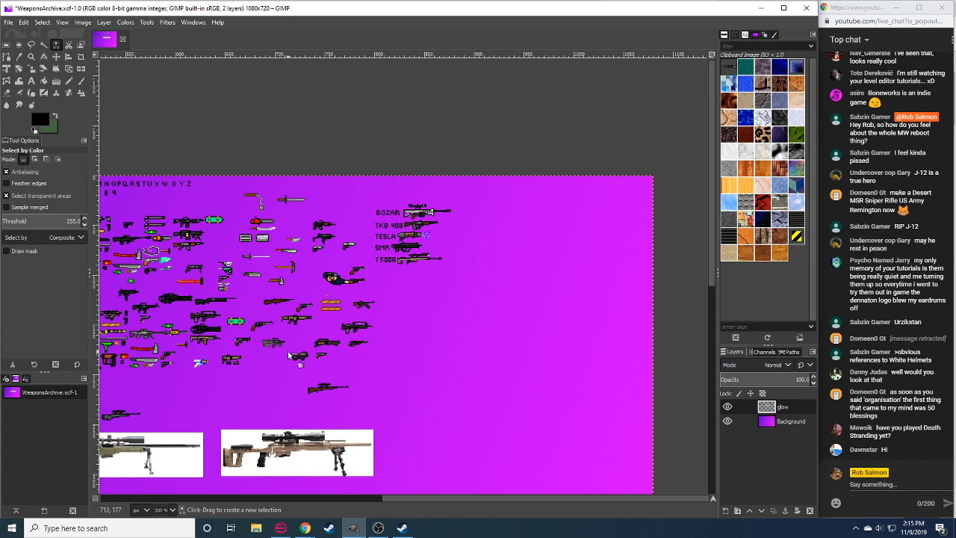
{"action": "left_click_drag", "start_coordinate": [297, 364], "coordinate": [556, 241]}
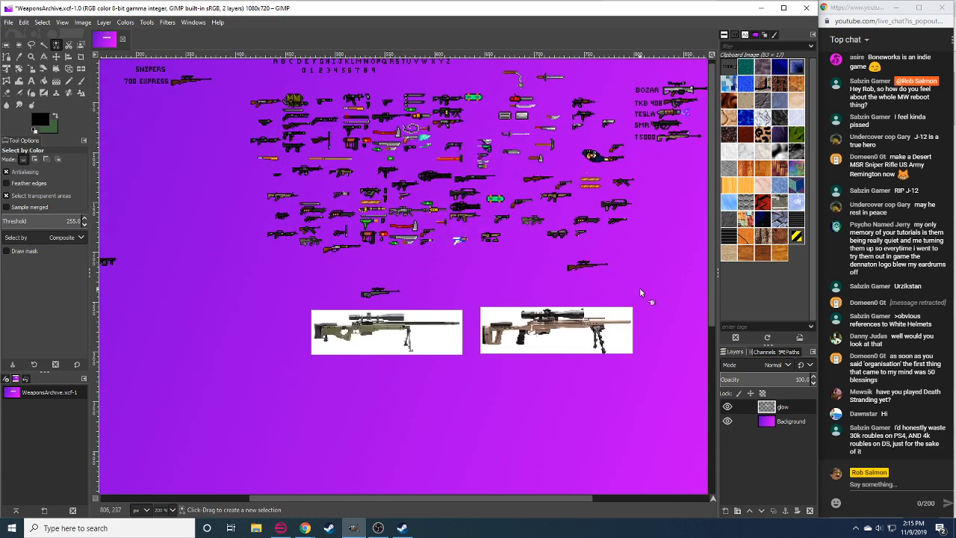
{"action": "key", "text": "r"}
{"action": "left_click_drag", "start_coordinate": [653, 287], "coordinate": [480, 384]}
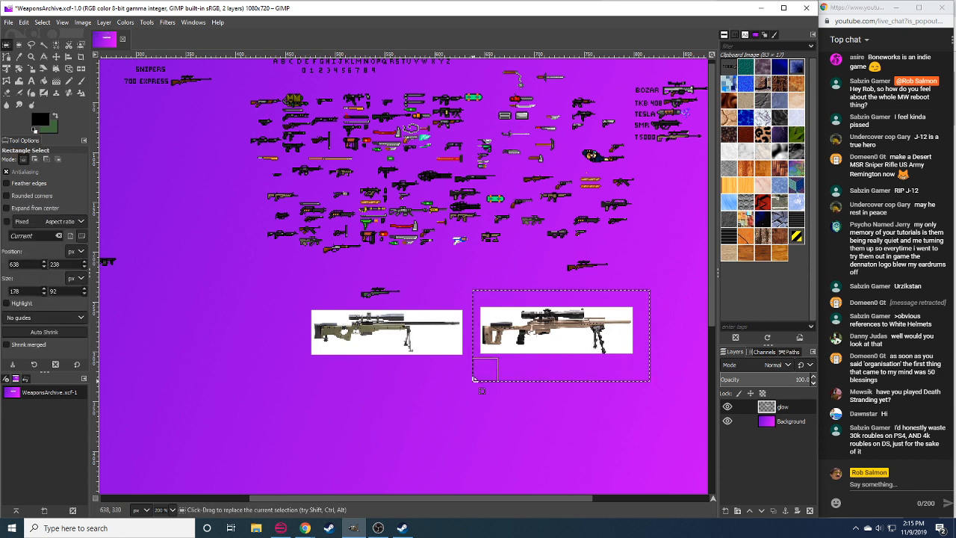
{"action": "key", "text": "ctrl+c"}
{"action": "left_click", "coordinate": [491, 439]}
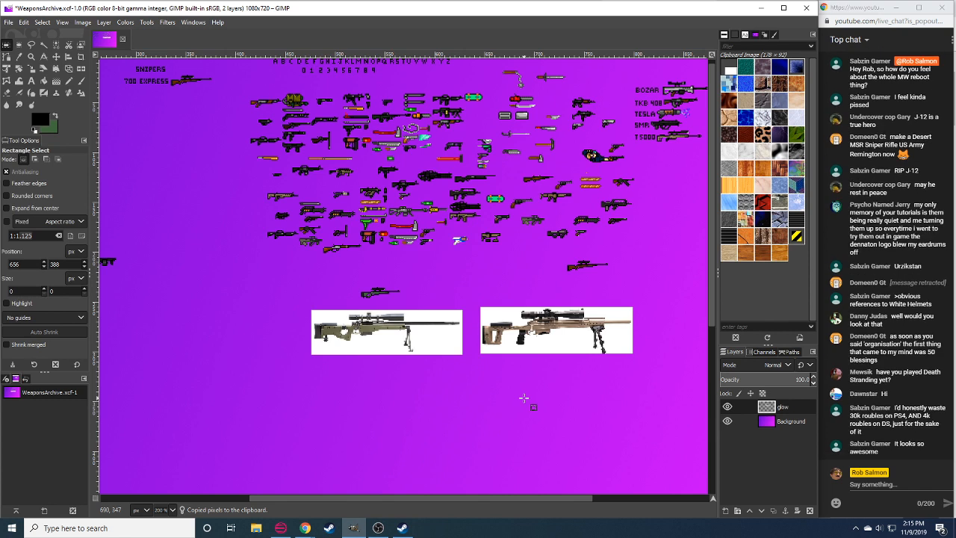
{"action": "left_click_drag", "start_coordinate": [476, 301], "coordinate": [662, 379]}
{"action": "key", "text": "ctrl+x"}
{"action": "left_click", "coordinate": [541, 409]}
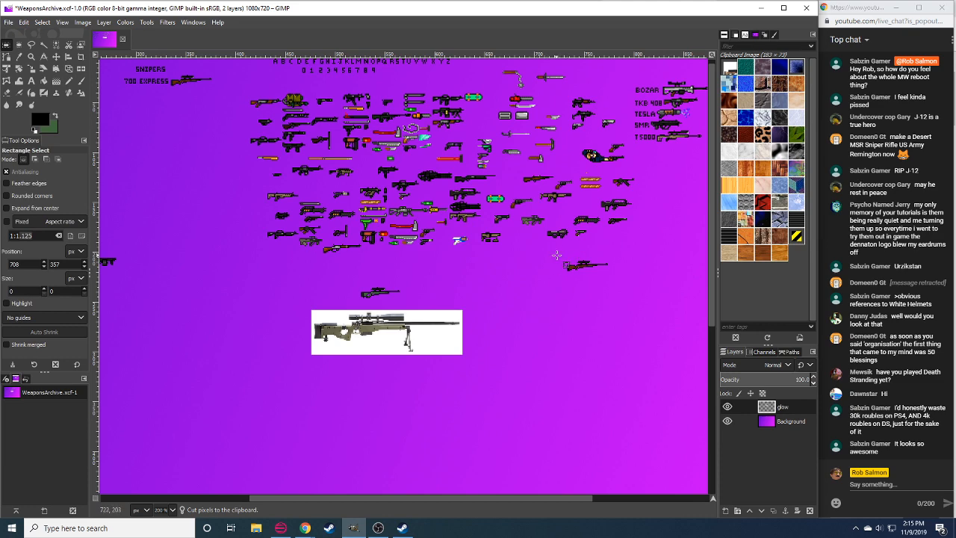
Cut the scoped rifle sprite that sits just above the spot of the removed reference photo.
{"action": "left_click_drag", "start_coordinate": [556, 255], "coordinate": [618, 286]}
{"action": "key", "text": "ctrl+x"}
{"action": "left_click", "coordinate": [575, 340]}
Lengthen the green sniper rifle's stock by one pixel by copying its butt end and placing the copy slightly further back.
{"action": "left_click_drag", "start_coordinate": [468, 356], "coordinate": [527, 350]}
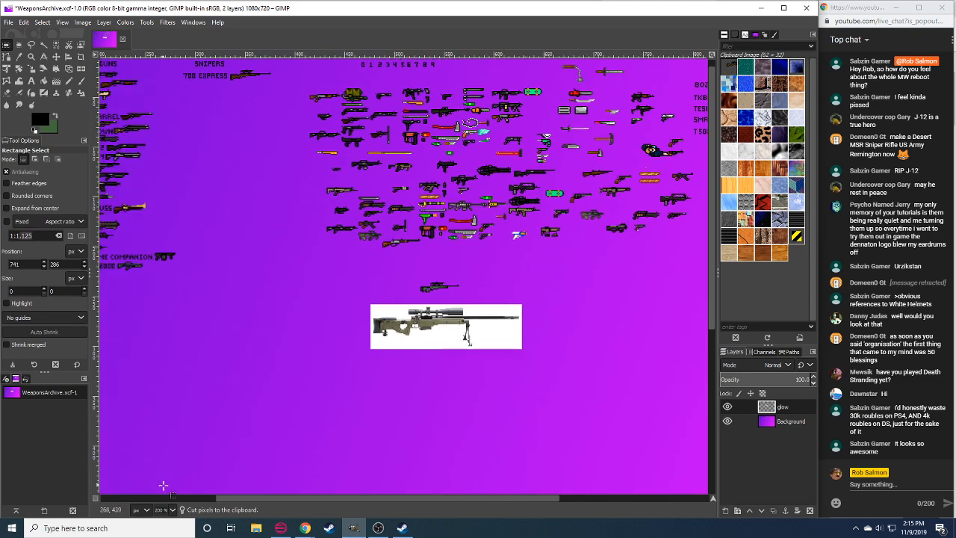
{"action": "scroll", "coordinate": [430, 280], "scroll_direction": "up", "scroll_amount": 4}
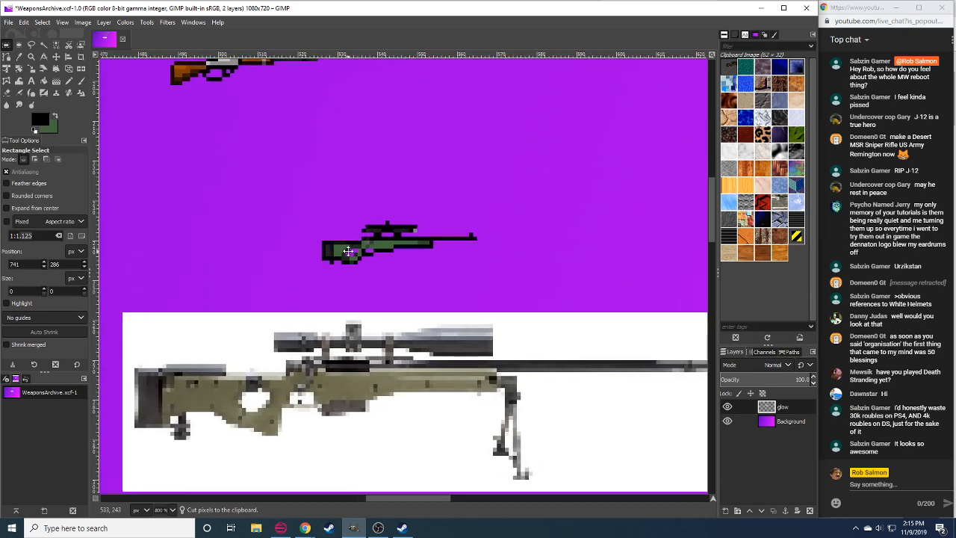
{"action": "key", "text": "n"}
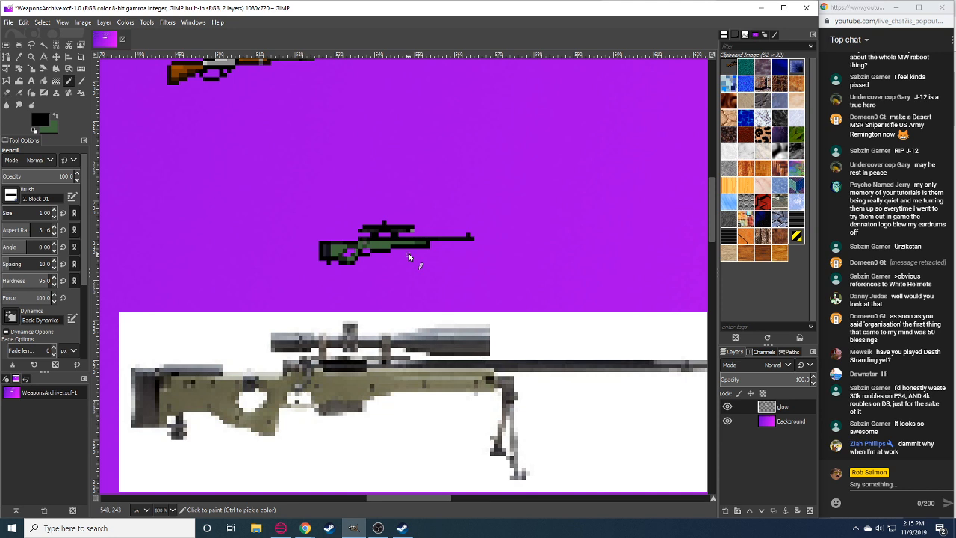
{"action": "left_click_drag", "start_coordinate": [409, 256], "coordinate": [377, 252]}
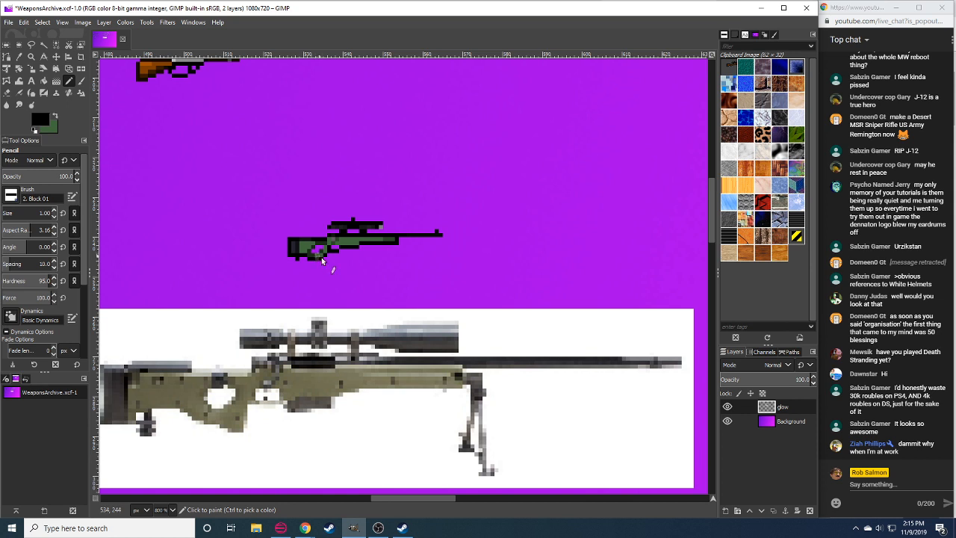
{"action": "key", "text": "r"}
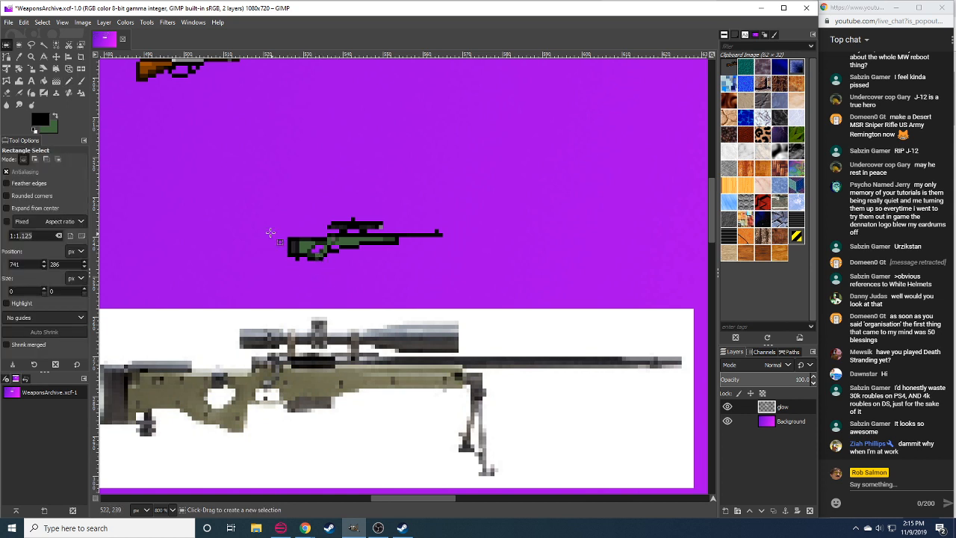
{"action": "mouse_move", "coordinate": [276, 222]}
{"action": "left_mouse_down"}
{"action": "mouse_move", "coordinate": [300, 275]}
{"action": "mouse_move", "coordinate": [289, 250]}
{"action": "left_mouse_up"}
{"action": "key", "text": "ctrl+c"}
{"action": "key", "text": "ctrl+v"}
{"action": "left_click", "coordinate": [298, 263]}
Sample the dark green from the green rifle and shade its body below the scope with the Pencil.
{"action": "key", "text": "shift+e"}
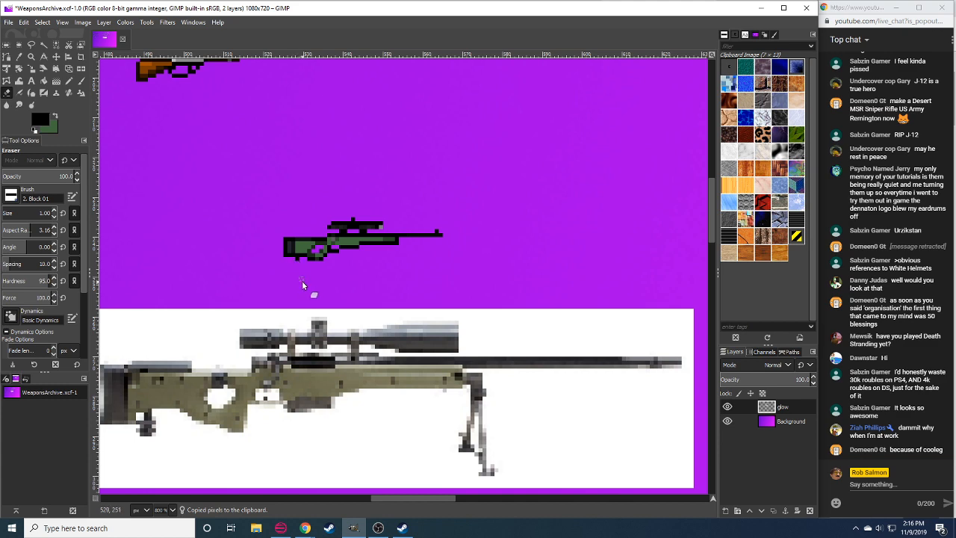
{"action": "scroll", "coordinate": [348, 276], "scroll_direction": "up", "scroll_amount": 1}
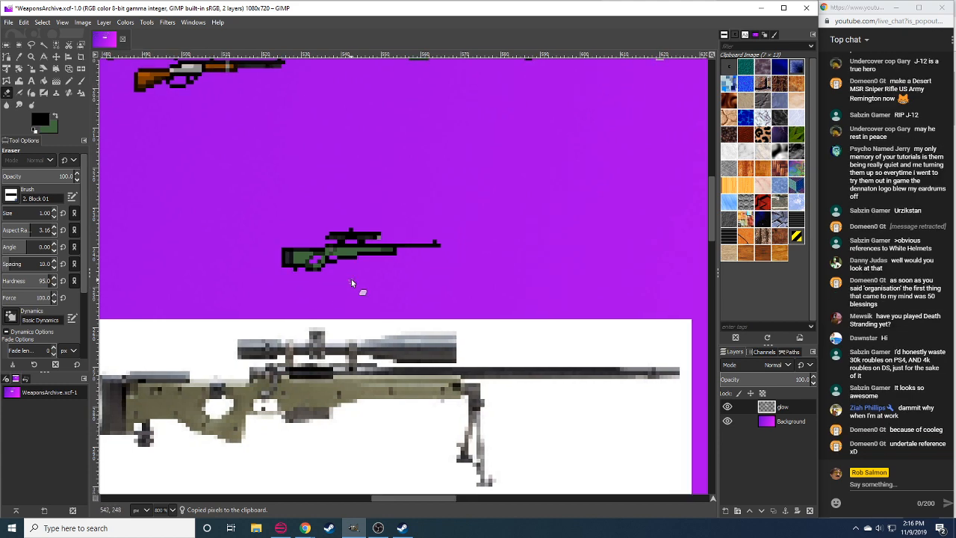
{"action": "key", "text": "n"}
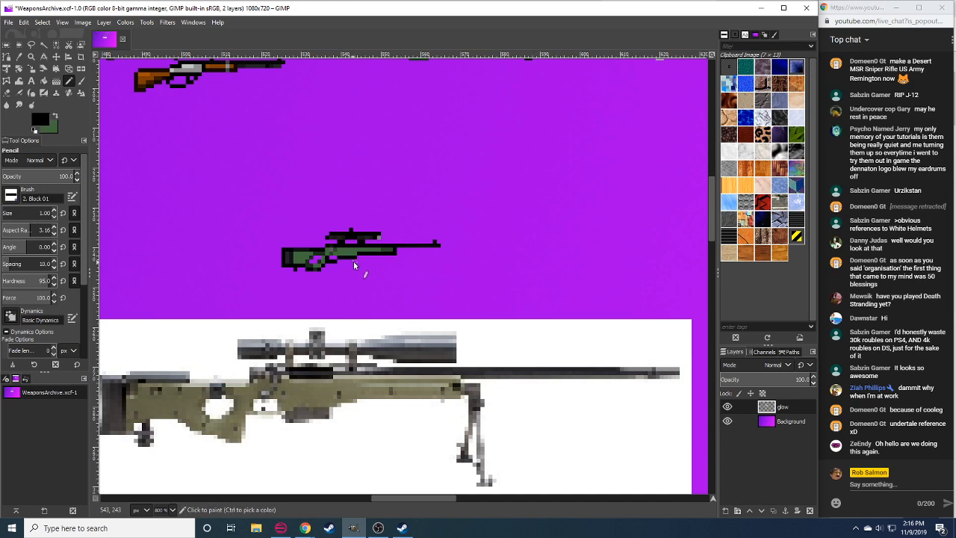
{"action": "left_click", "coordinate": [359, 251], "text": "ctrl"}
{"action": "left_click", "coordinate": [385, 250], "text": "ctrl"}
{"action": "left_click", "coordinate": [388, 247], "text": "ctrl"}
{"action": "left_click", "coordinate": [385, 249], "text": "ctrl"}
{"action": "left_click", "coordinate": [357, 251]}
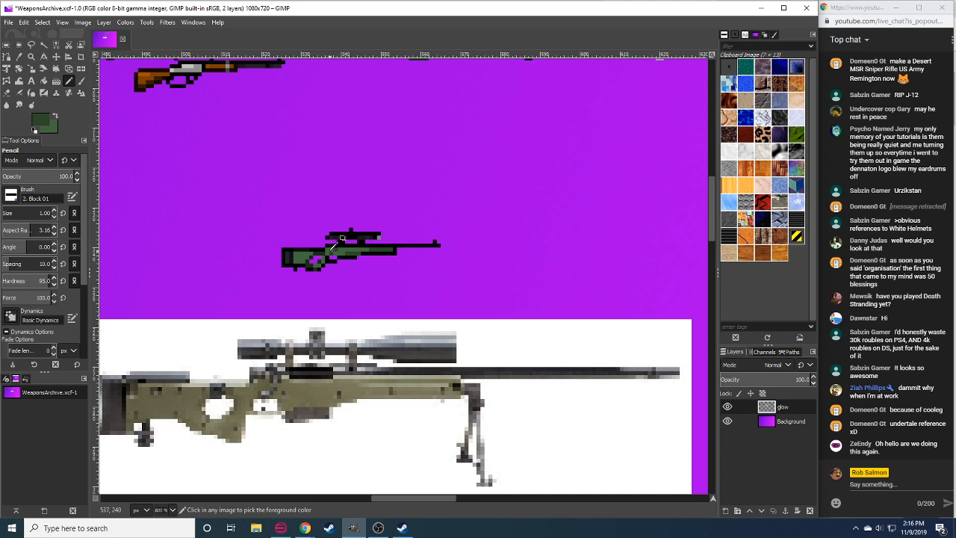
Draw a dark magazine under the green rifle's body using colours sampled from the sprite, and trim its corner with the Eraser.
{"action": "left_click", "coordinate": [340, 236], "text": "ctrl"}
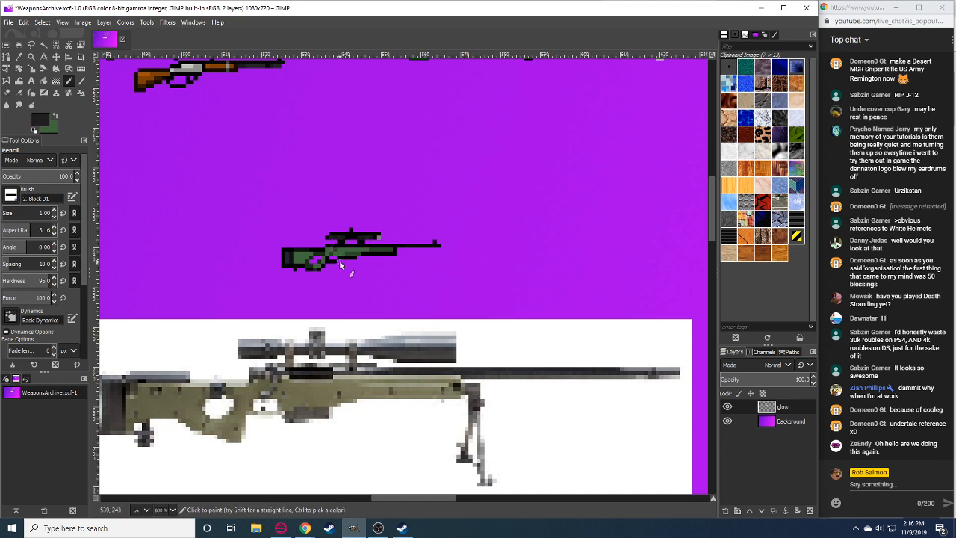
{"action": "left_click", "coordinate": [351, 259], "text": "ctrl"}
{"action": "left_click", "coordinate": [348, 265]}
{"action": "key", "text": "shift+e"}
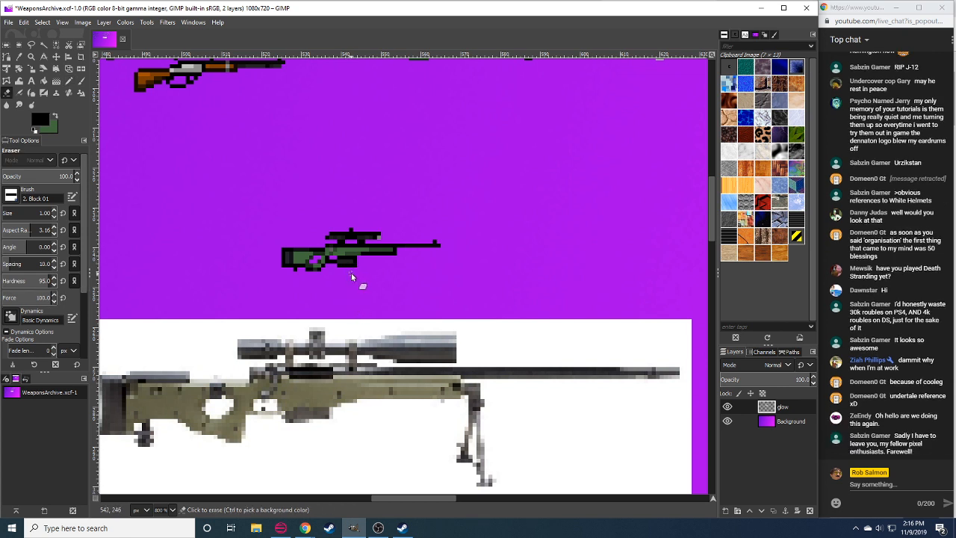
{"action": "key", "text": "n"}
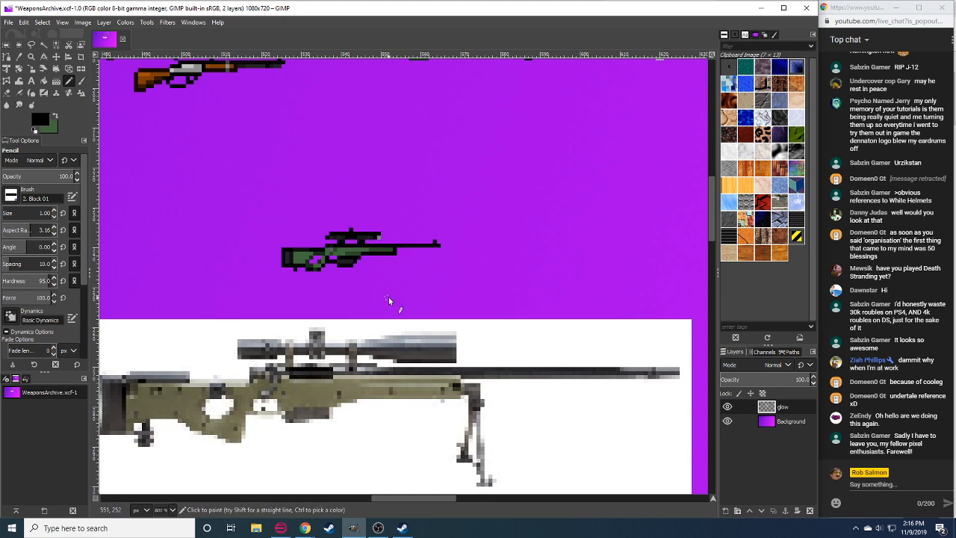
Sample the dark green from the green rifle's grip, lighten it to 294226, and paint a shading pixel on the grip.
{"action": "left_click_drag", "start_coordinate": [391, 305], "coordinate": [369, 277]}
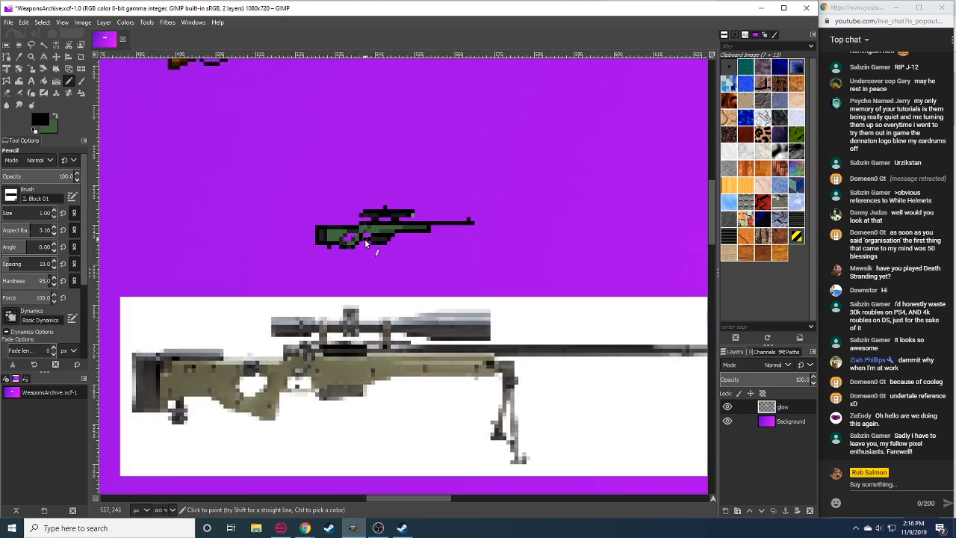
{"action": "key", "text": "shift+e"}
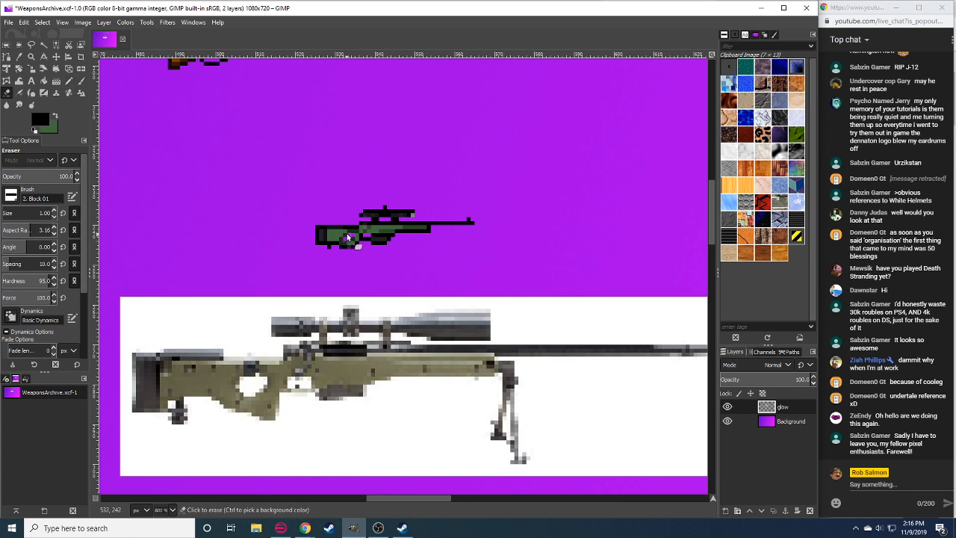
{"action": "key", "text": "a"}
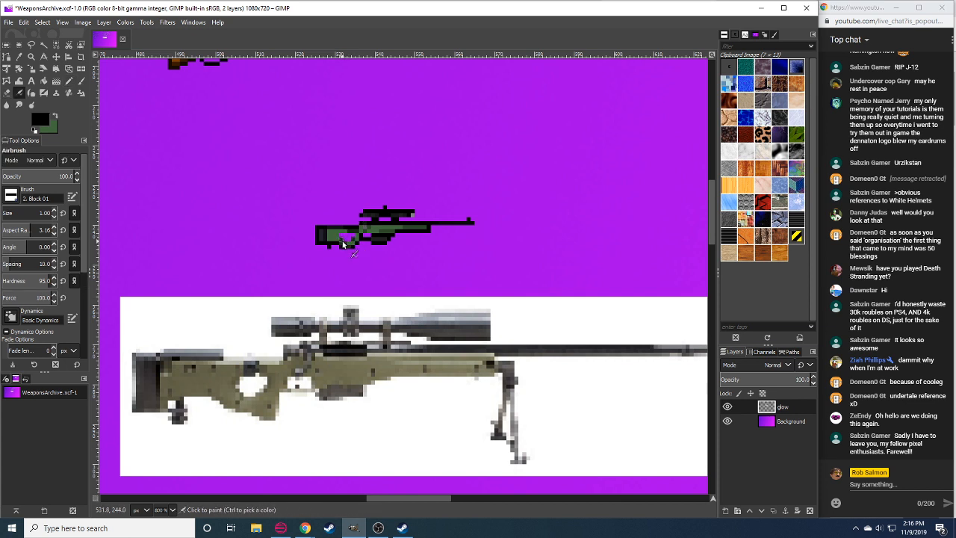
{"action": "key", "text": "n"}
{"action": "left_click", "coordinate": [341, 241], "text": "ctrl"}
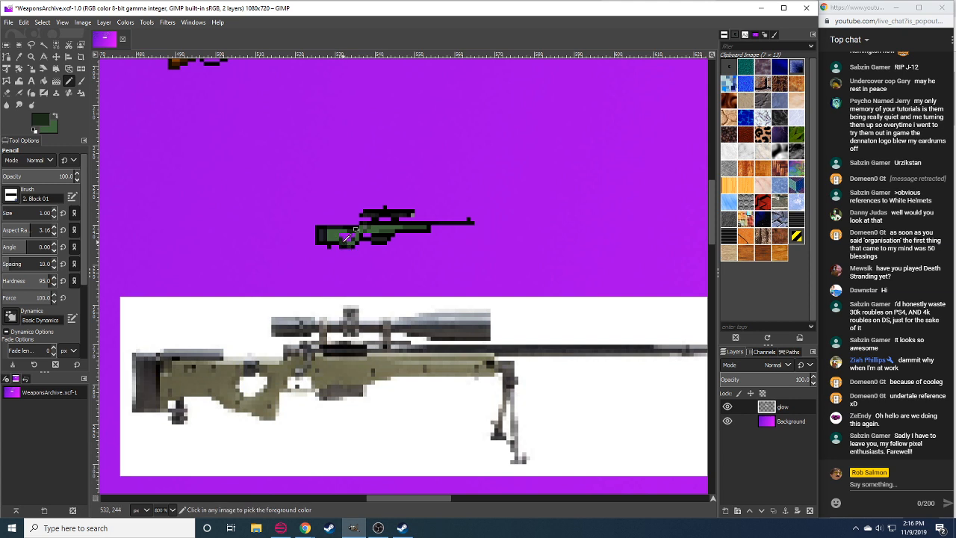
{"action": "left_click", "coordinate": [42, 120]}
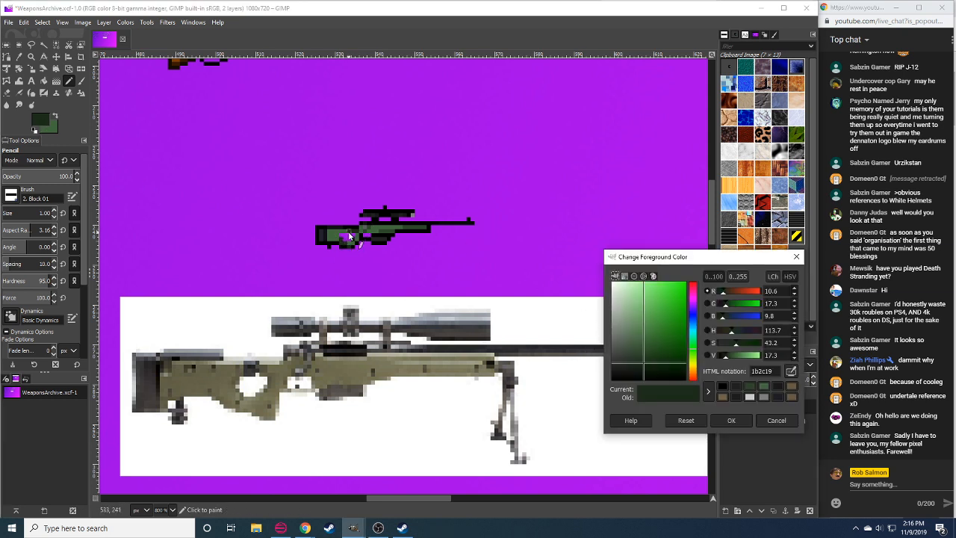
{"action": "left_click_drag", "start_coordinate": [726, 359], "coordinate": [735, 355]}
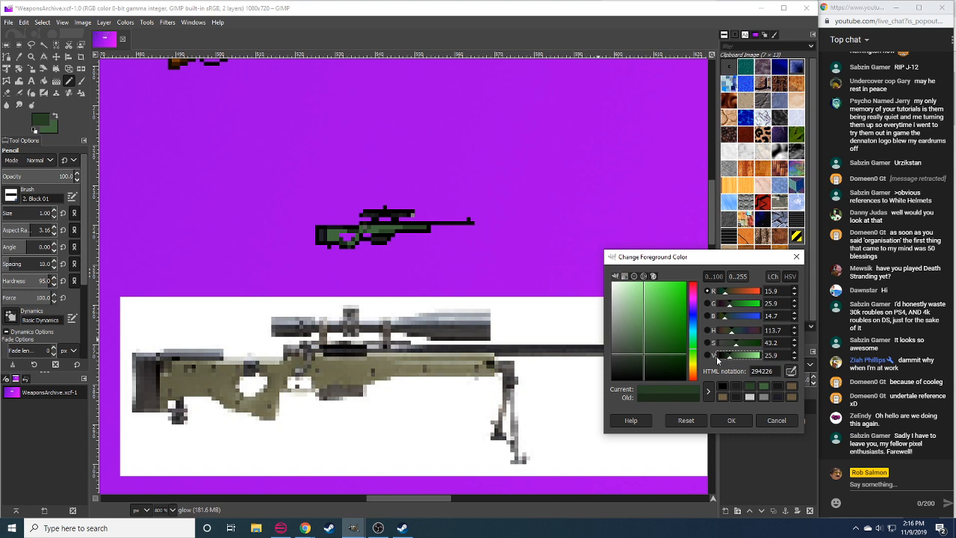
{"action": "left_click", "coordinate": [345, 244]}
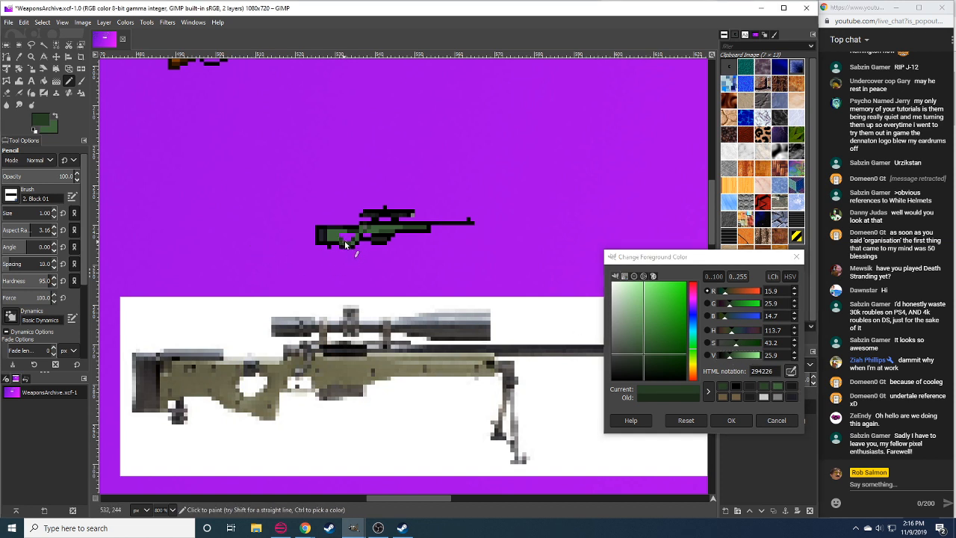
Resample the grip's green, darken it to 1f321d, and shade the grip around the thumbhole with the Pencil.
{"action": "left_click", "coordinate": [356, 241], "text": "ctrl"}
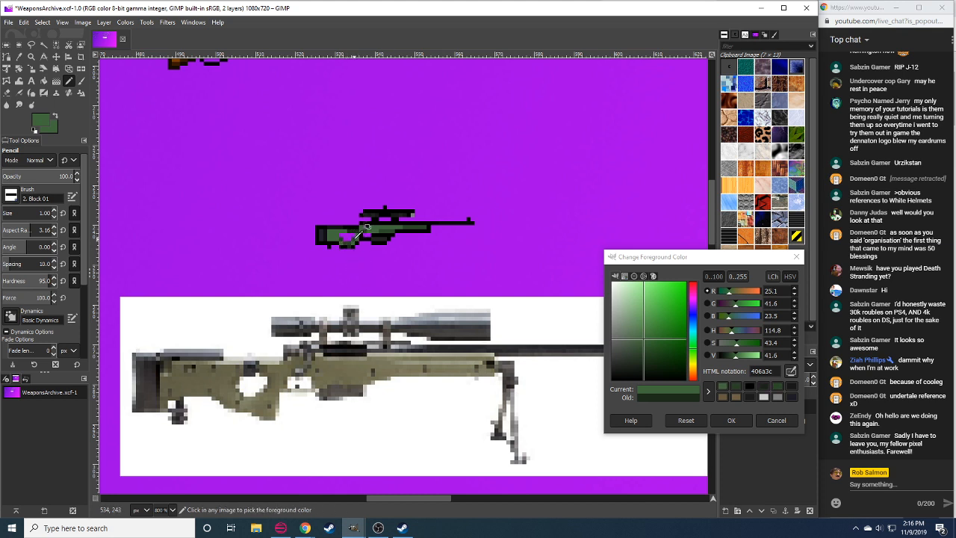
{"action": "left_click", "coordinate": [357, 233], "text": "ctrl"}
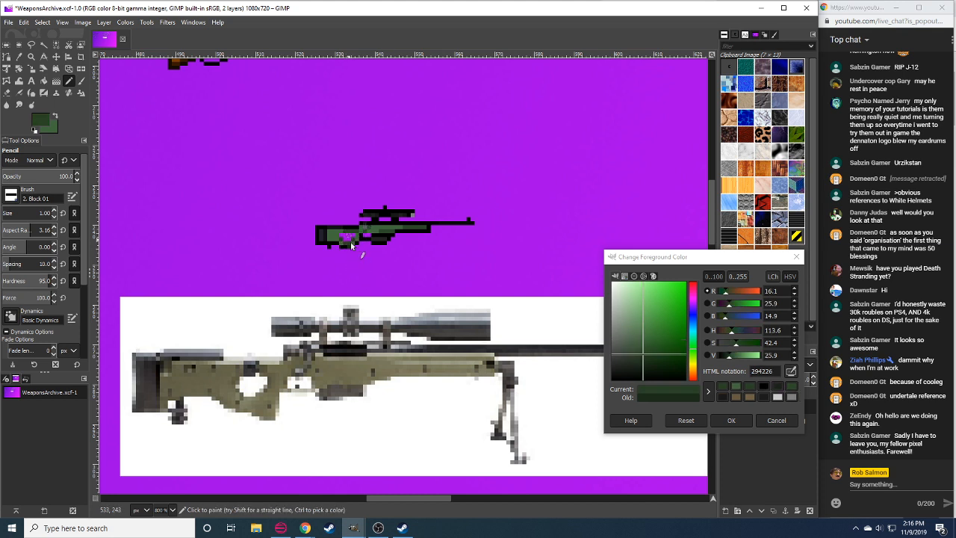
{"action": "left_click_drag", "start_coordinate": [729, 356], "coordinate": [727, 354]}
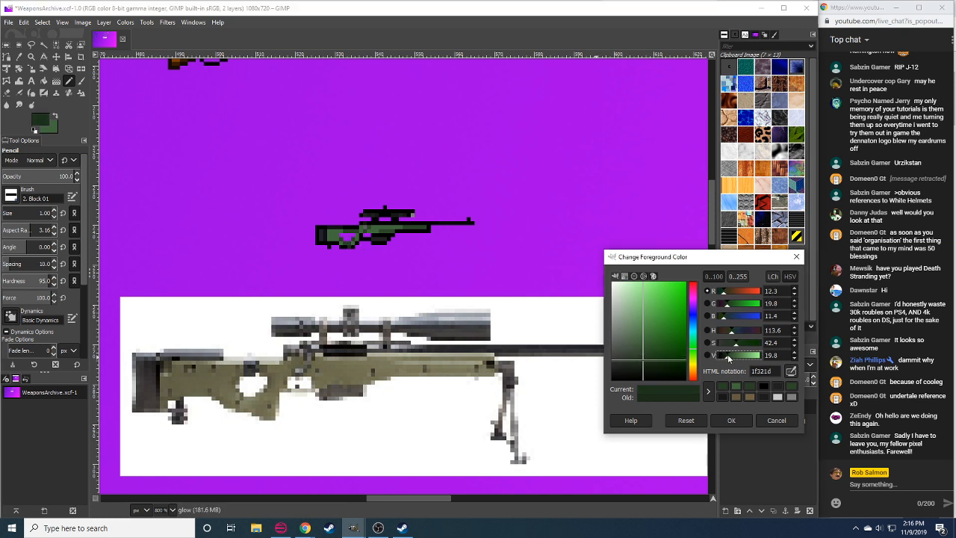
{"action": "left_click", "coordinate": [347, 244]}
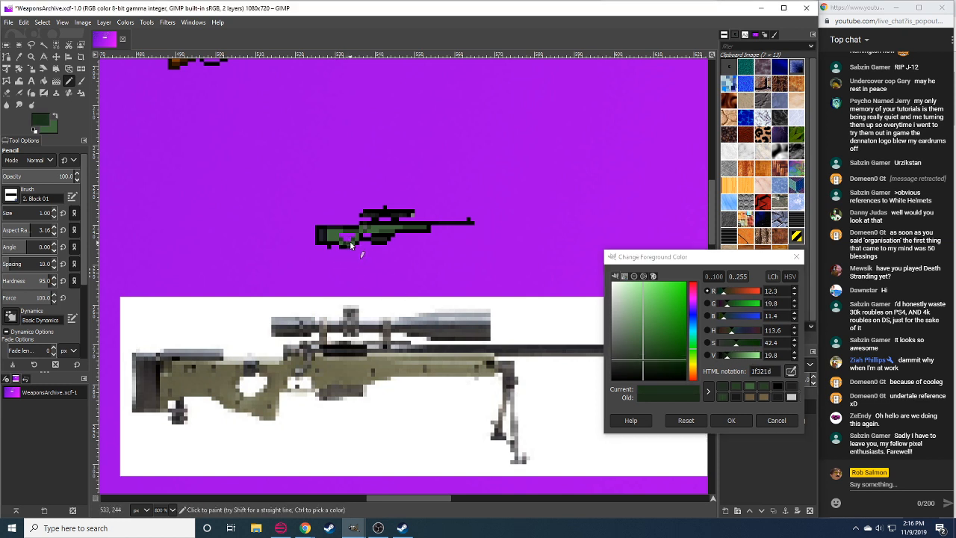
{"action": "left_click_drag", "start_coordinate": [341, 241], "coordinate": [357, 234]}
Paint grey bolt details on the green rifle's receiver behind the scope mount, using the tones 454545 and 6b6b6b.
{"action": "left_click", "coordinate": [367, 225], "text": "ctrl"}
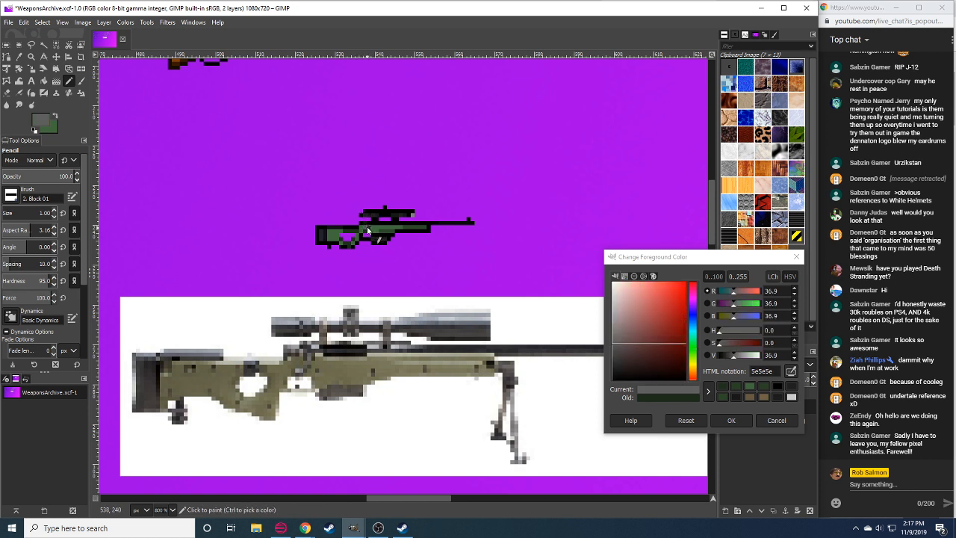
{"action": "left_click", "coordinate": [369, 230], "text": "ctrl"}
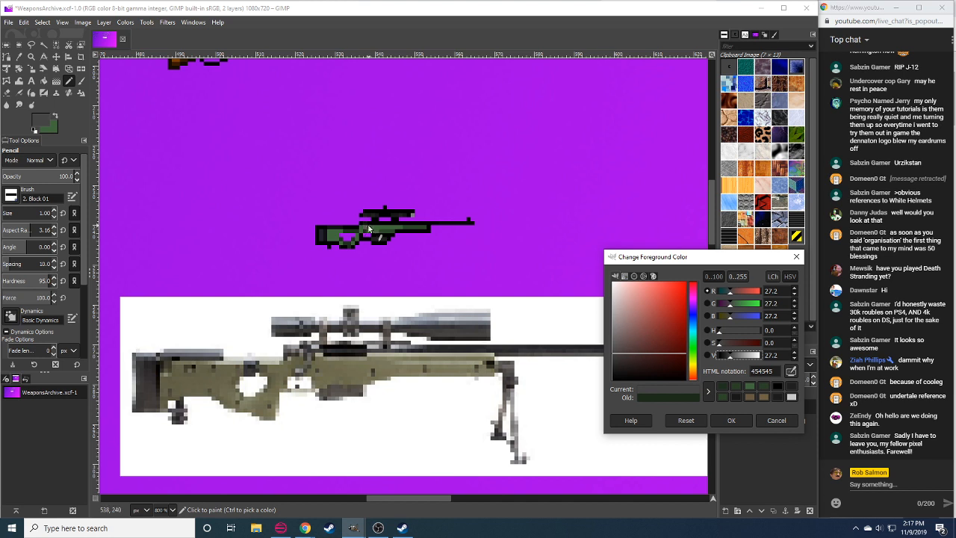
{"action": "left_click", "coordinate": [365, 223]}
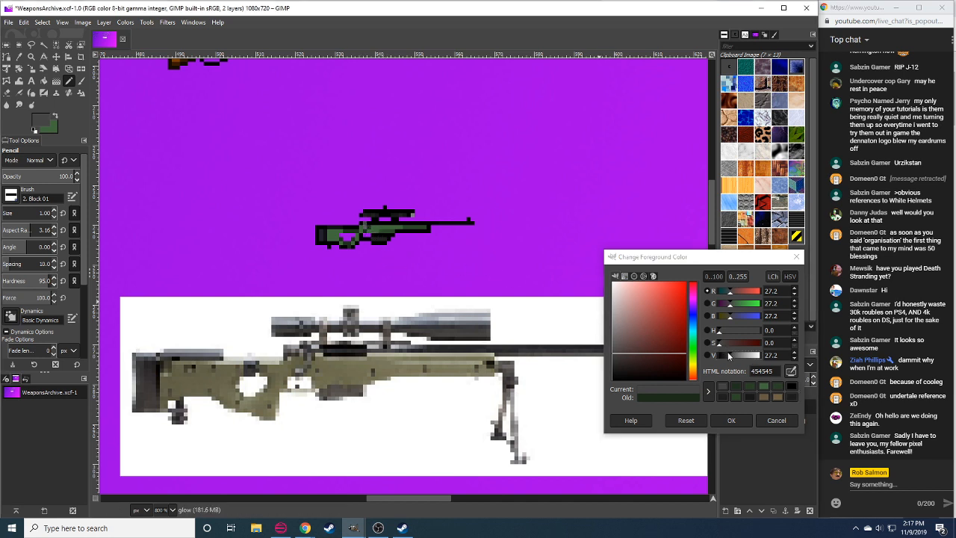
{"action": "left_click", "coordinate": [363, 222], "text": "ctrl"}
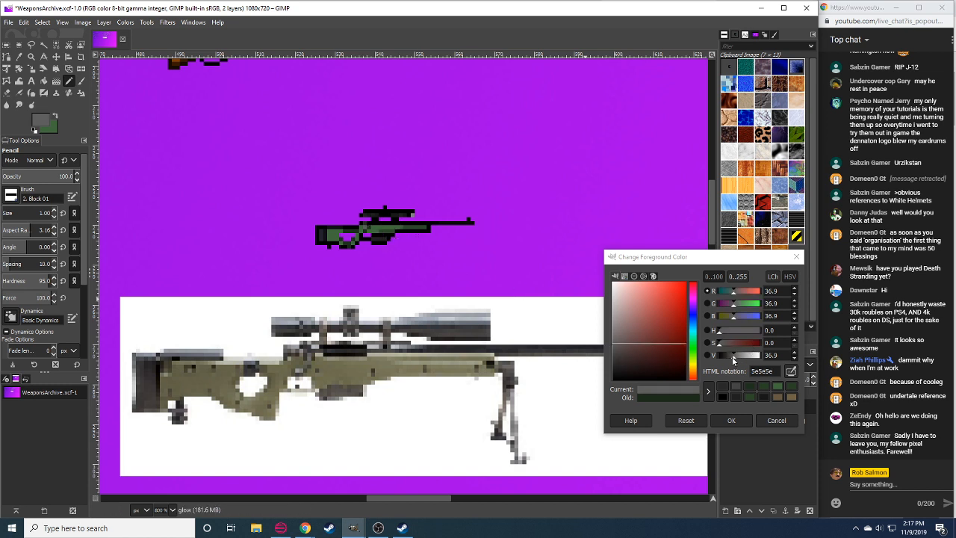
{"action": "left_click", "coordinate": [484, 323], "text": "ctrl"}
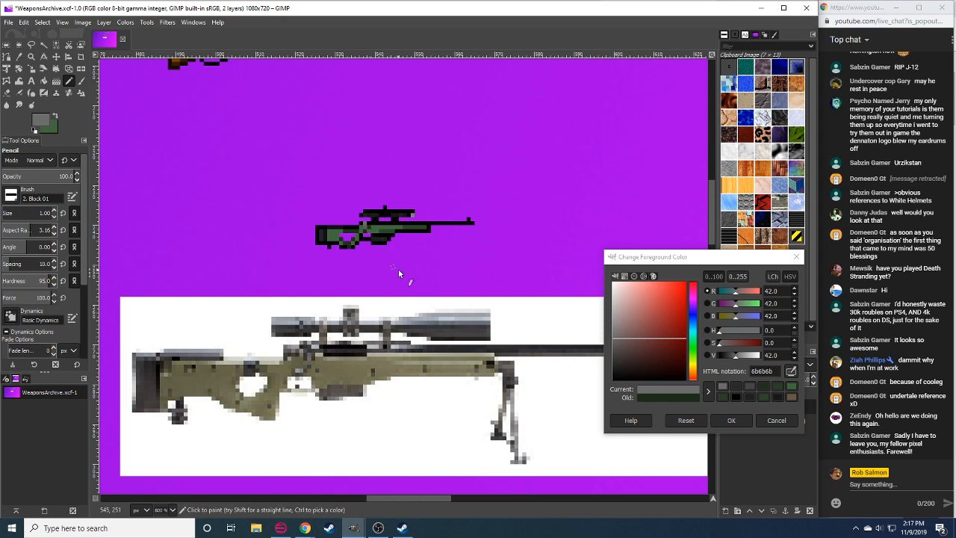
{"action": "left_click_drag", "start_coordinate": [420, 283], "coordinate": [410, 284]}
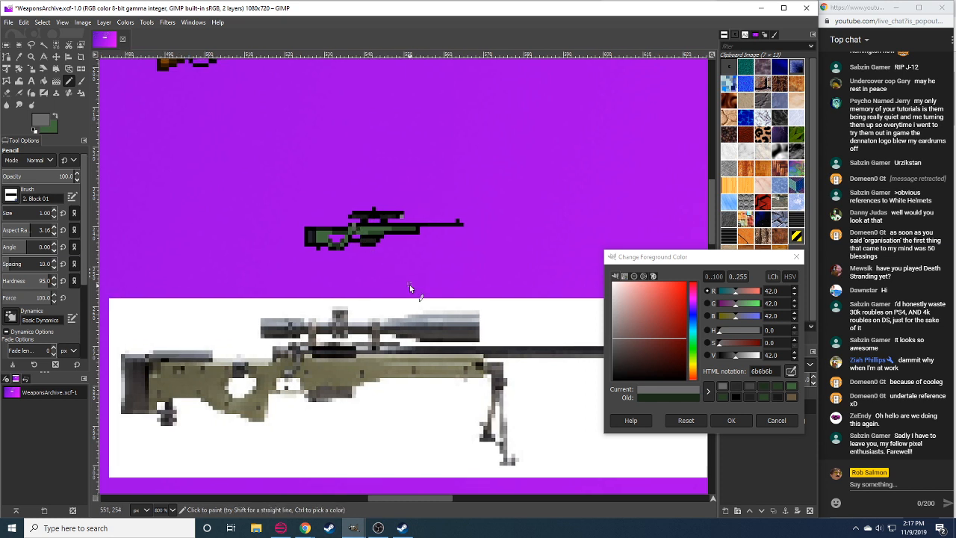
Sample the grey from the rifle's bolt, darken it to 4f4f4f, and paint a bolt pixel with it.
{"action": "left_click", "coordinate": [354, 228], "text": "ctrl"}
{"action": "left_click", "coordinate": [354, 228]}
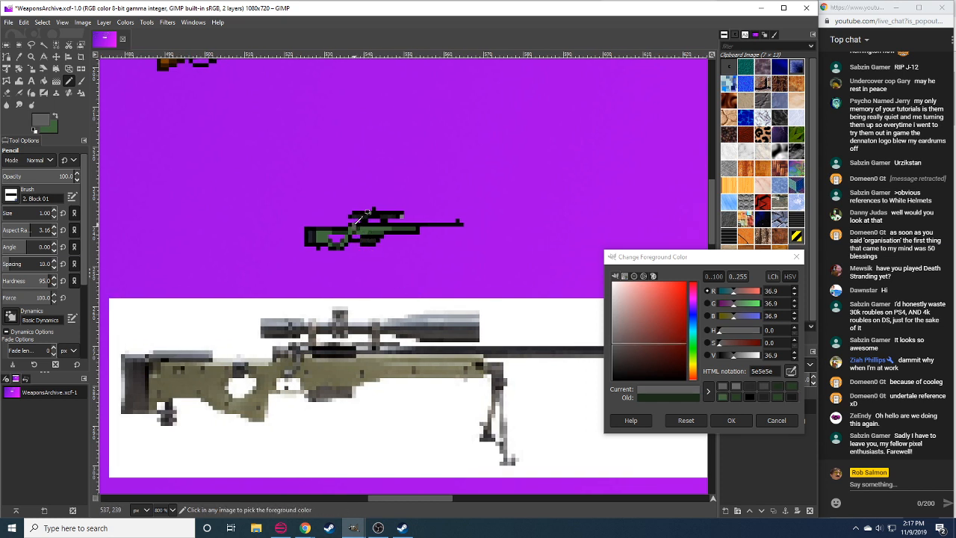
{"action": "left_click", "coordinate": [795, 358]}
{"action": "left_click", "coordinate": [795, 357]}
{"action": "left_click", "coordinate": [795, 358]}
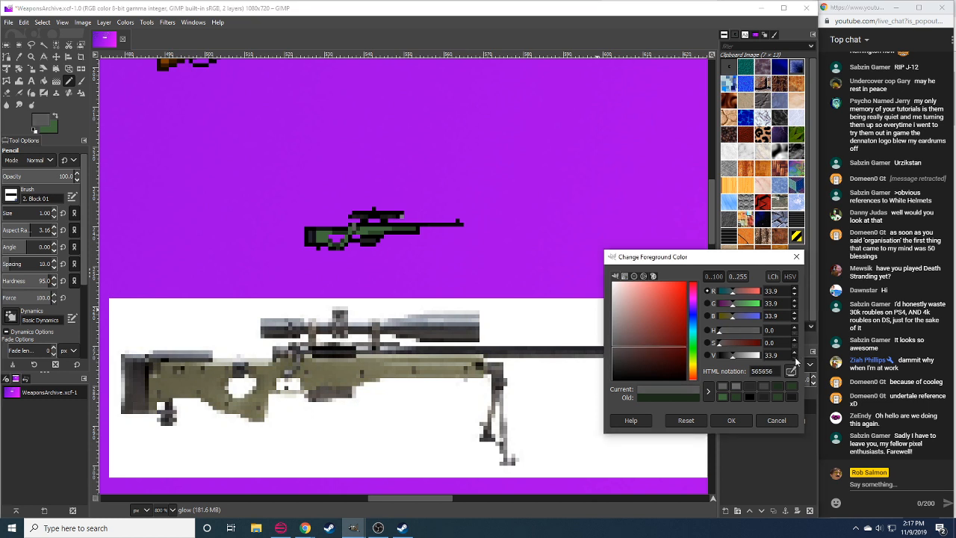
{"action": "left_click", "coordinate": [795, 358]}
{"action": "left_click", "coordinate": [795, 358]}
{"action": "left_click", "coordinate": [795, 358]}
{"action": "left_click", "coordinate": [353, 226]}
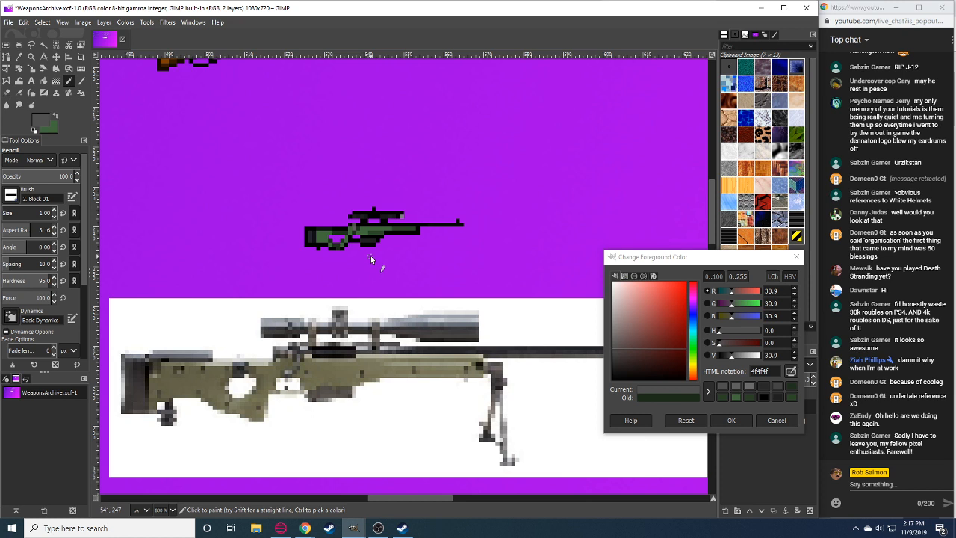
Examine the weapons archive and its labelled BOZAR to T5000 sprites to compare them with the green rifle.
{"action": "key", "text": "n"}
{"action": "scroll", "coordinate": [166, 499], "scroll_direction": "right", "scroll_amount": 2}
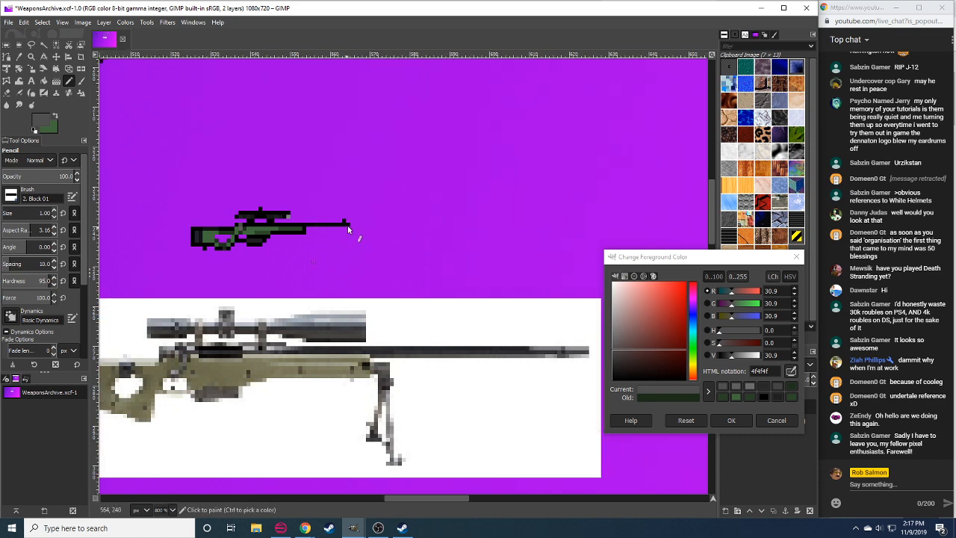
{"action": "scroll", "coordinate": [167, 508], "scroll_direction": "down", "scroll_amount": 2}
{"action": "left_click_drag", "start_coordinate": [380, 209], "coordinate": [164, 374]}
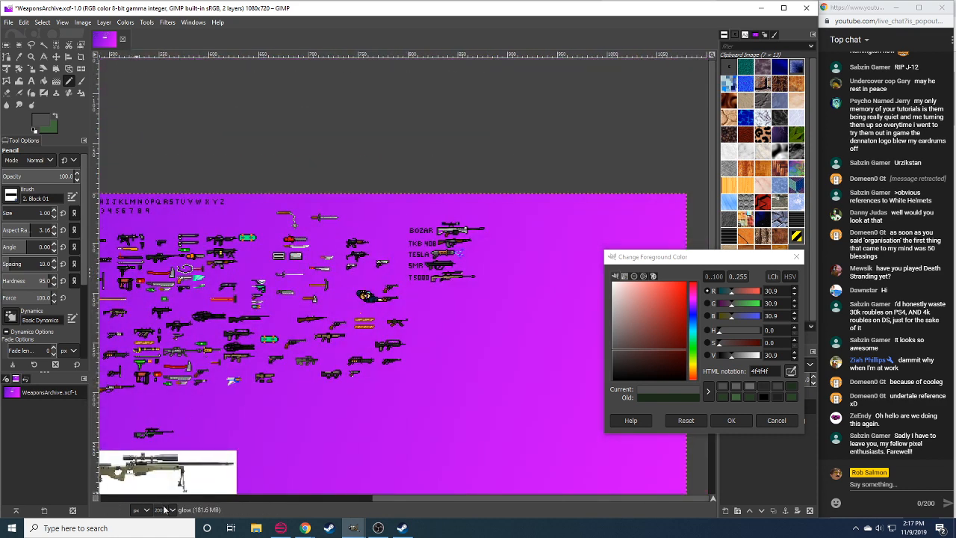
{"action": "scroll", "coordinate": [170, 511], "scroll_direction": "up", "scroll_amount": 1}
{"action": "left_click_drag", "start_coordinate": [371, 308], "coordinate": [306, 339]}
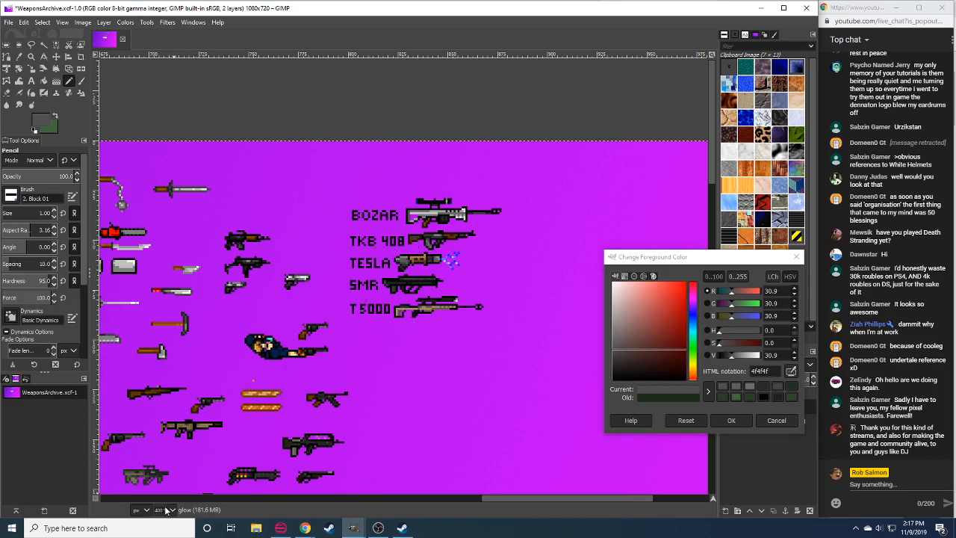
{"action": "scroll", "coordinate": [168, 510], "scroll_direction": "down", "scroll_amount": 1}
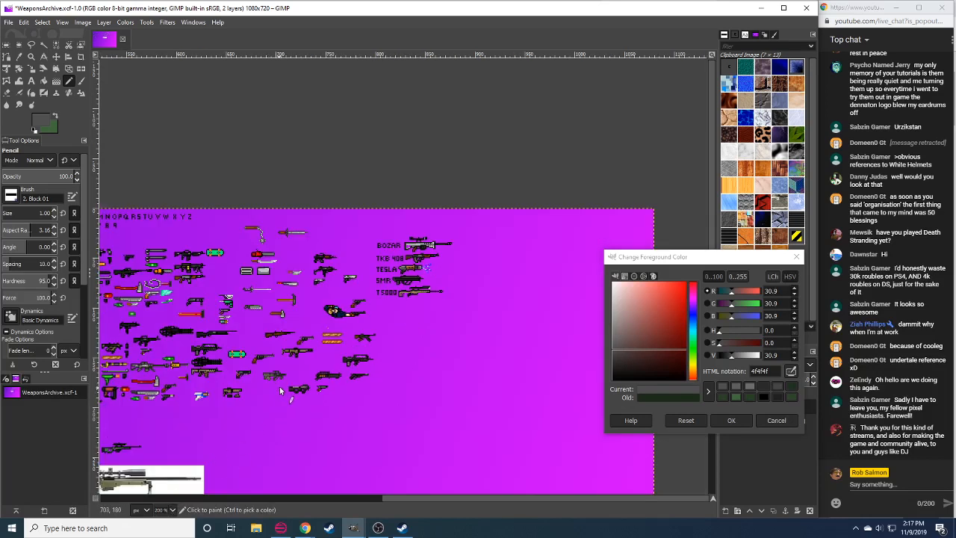
{"action": "left_click_drag", "start_coordinate": [290, 374], "coordinate": [509, 218]}
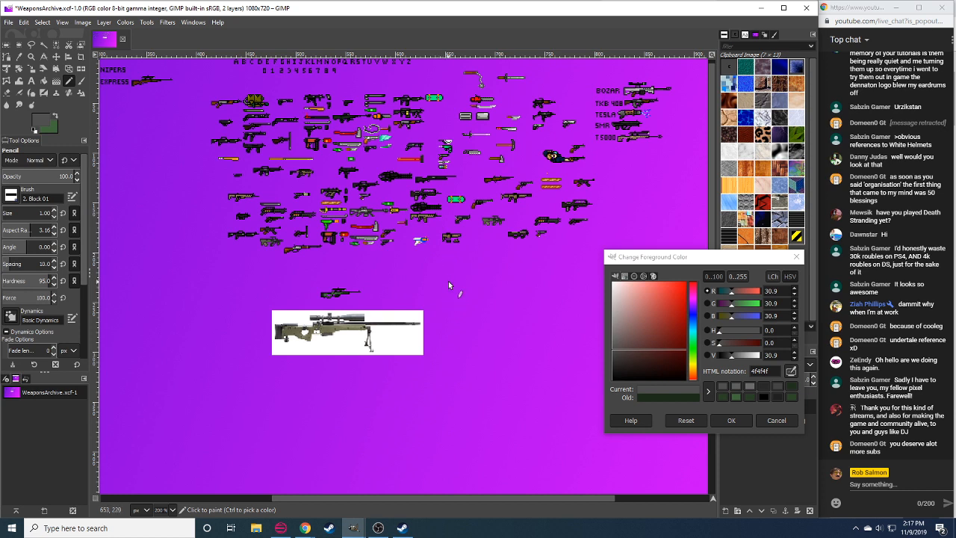
{"action": "scroll", "coordinate": [168, 511], "scroll_direction": "up", "scroll_amount": 1}
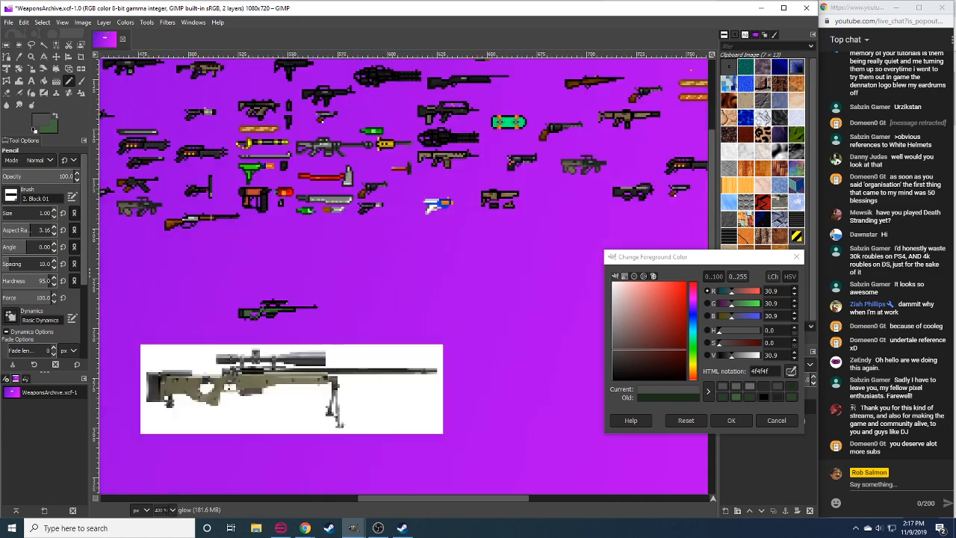
{"action": "scroll", "coordinate": [166, 510], "scroll_direction": "up", "scroll_amount": 1}
{"action": "left_click_drag", "start_coordinate": [308, 365], "coordinate": [430, 251]}
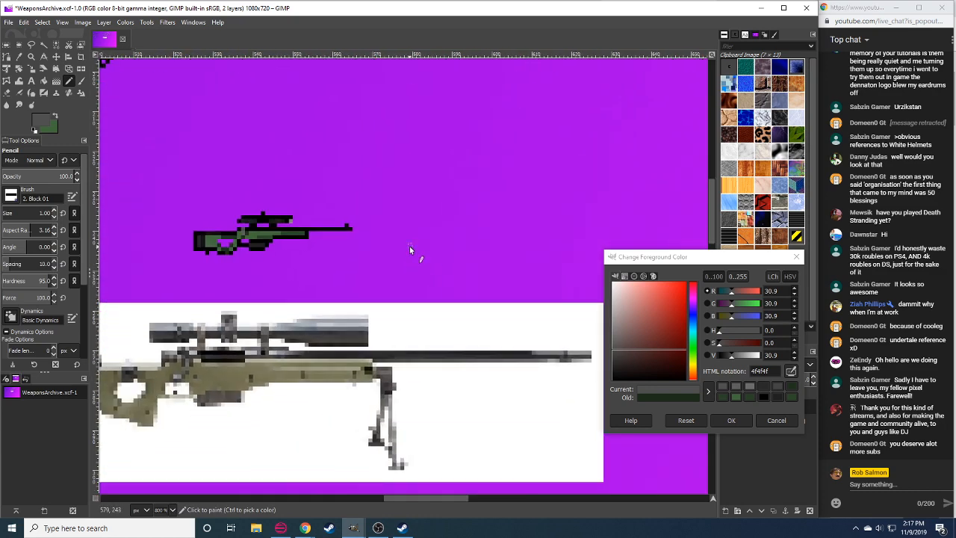
Try to thicken the green rifle's barrel with black sampled from the sprite, and undo the strokes.
{"action": "left_click", "coordinate": [313, 231], "text": "ctrl"}
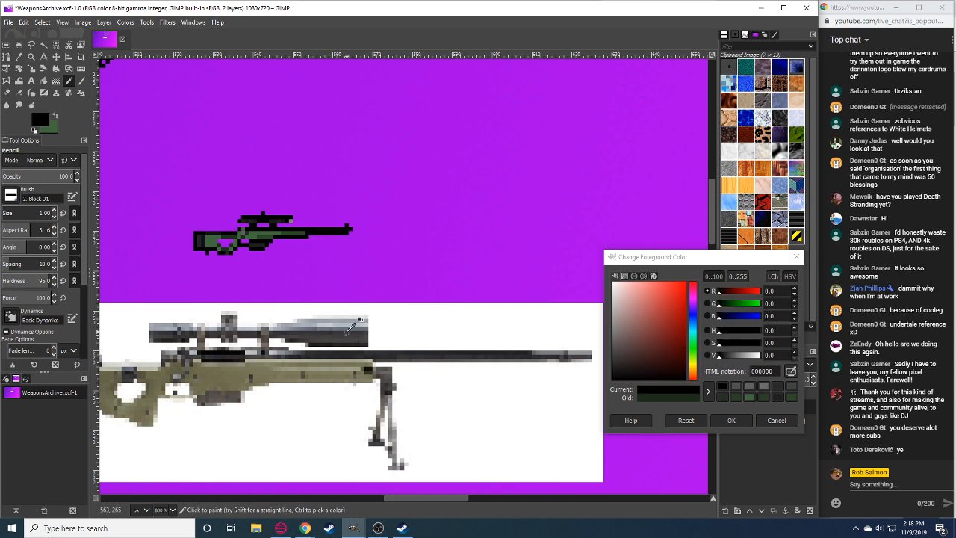
{"action": "key", "text": "ctrl+z"}
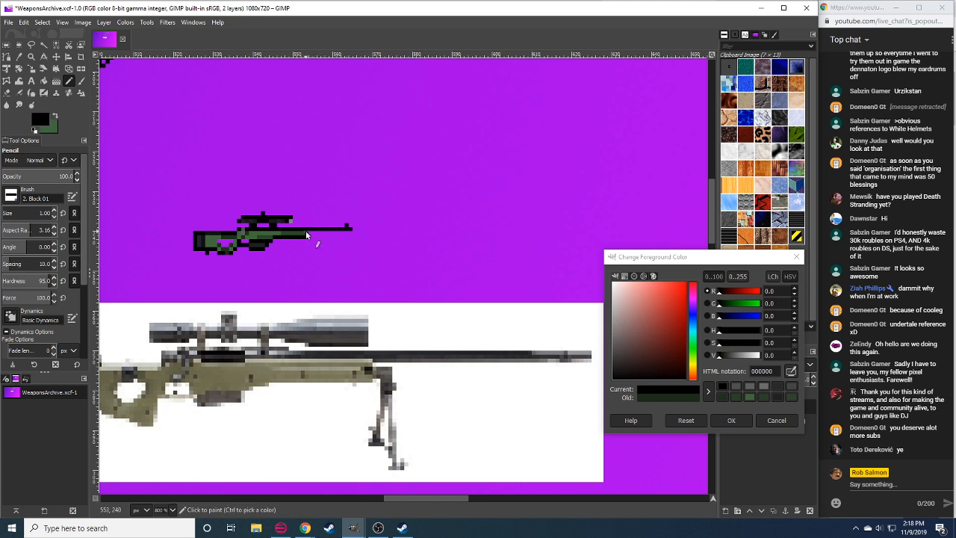
{"action": "left_click_drag", "start_coordinate": [310, 234], "coordinate": [311, 253]}
{"action": "key", "text": "ctrl+z"}
Sample a dark tone from the green rifle, set the foreground colour to 181818, and paint a pixel on its magazine.
{"action": "left_click_drag", "start_coordinate": [265, 281], "coordinate": [320, 290]}
{"action": "scroll", "coordinate": [341, 291], "scroll_direction": "left", "scroll_amount": 2}
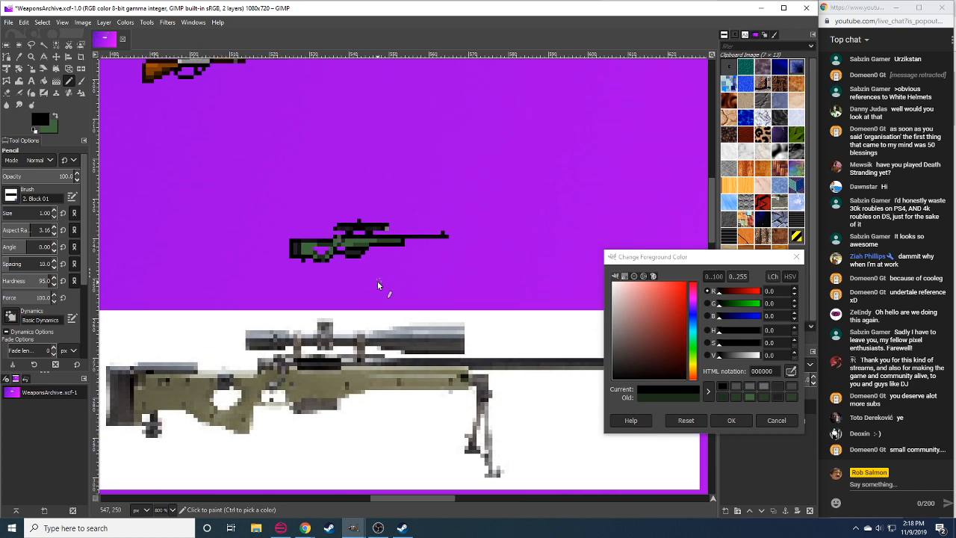
{"action": "left_click", "coordinate": [366, 240], "text": "ctrl"}
{"action": "triple_click", "coordinate": [794, 359]}
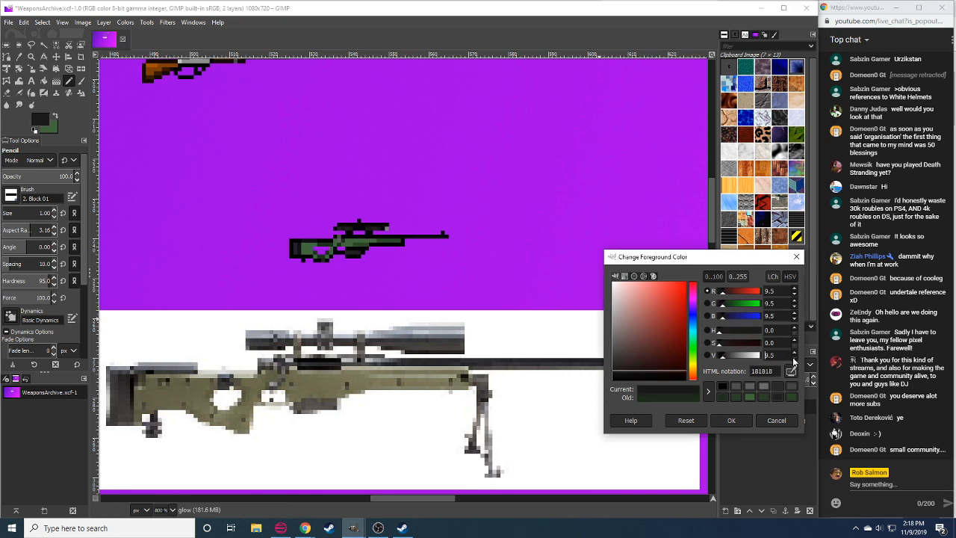
{"action": "left_click", "coordinate": [360, 252]}
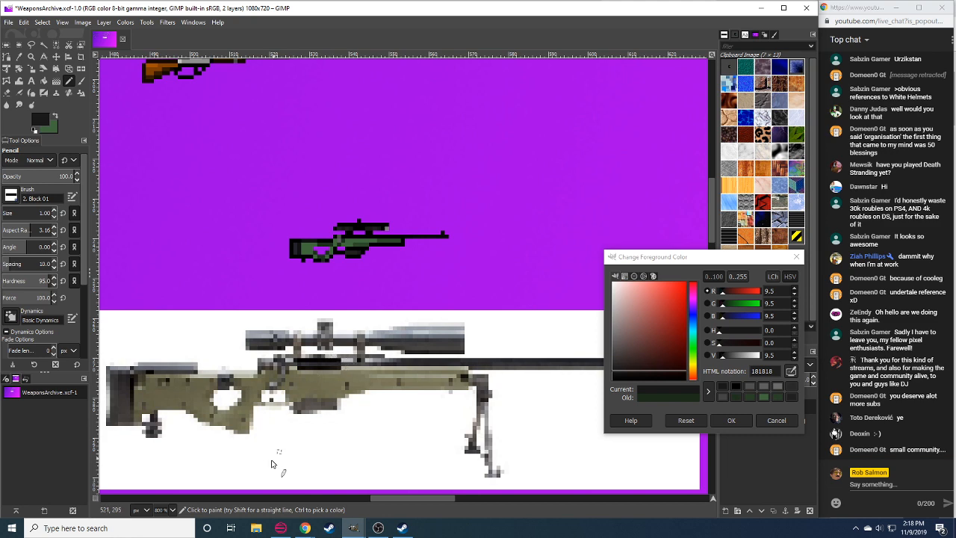
Thicken the green rifle's fore-end by copying a 14 × 5 px section of its body and placing the copy slightly lower.
{"action": "key", "text": "r"}
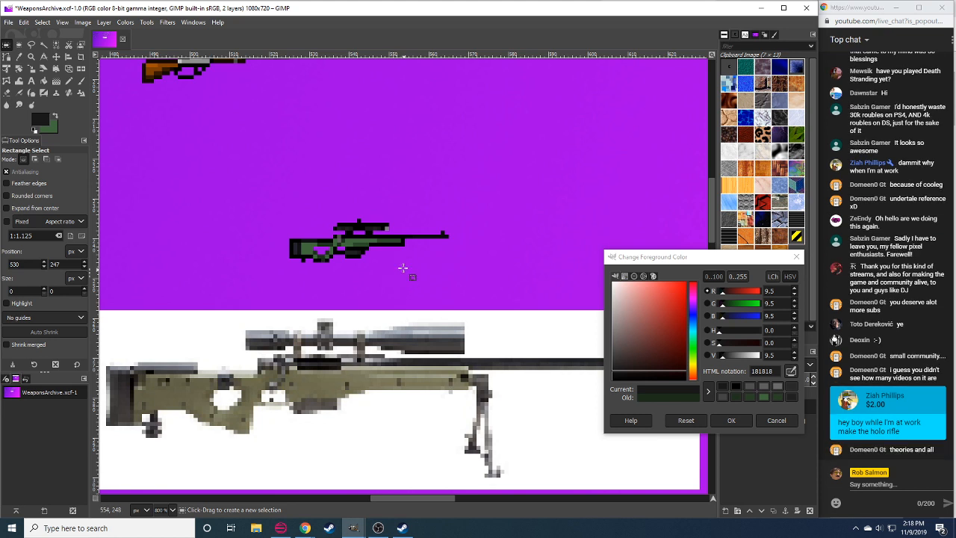
{"action": "left_click_drag", "start_coordinate": [345, 240], "coordinate": [404, 262]}
{"action": "key", "text": "ctrl+c"}
{"action": "key", "text": "ctrl+v"}
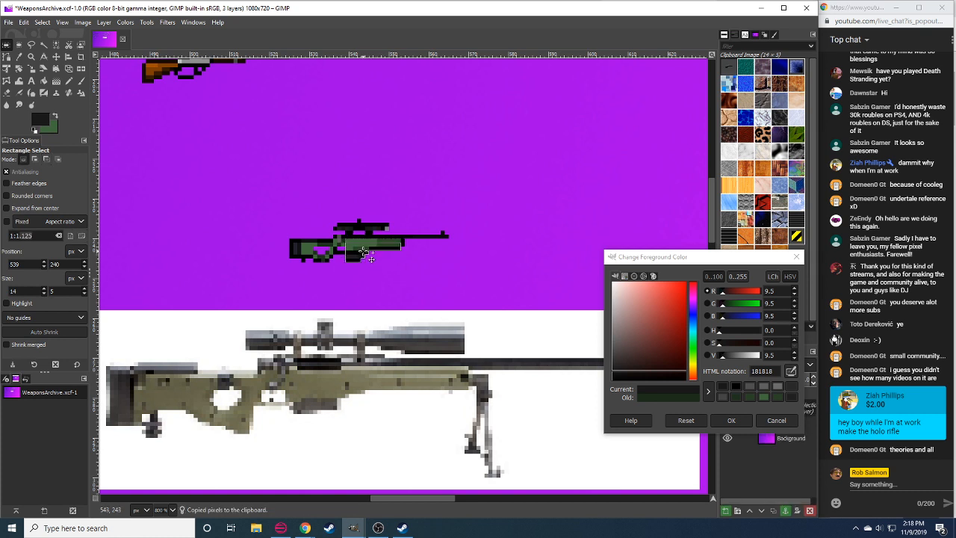
{"action": "left_click", "coordinate": [404, 276]}
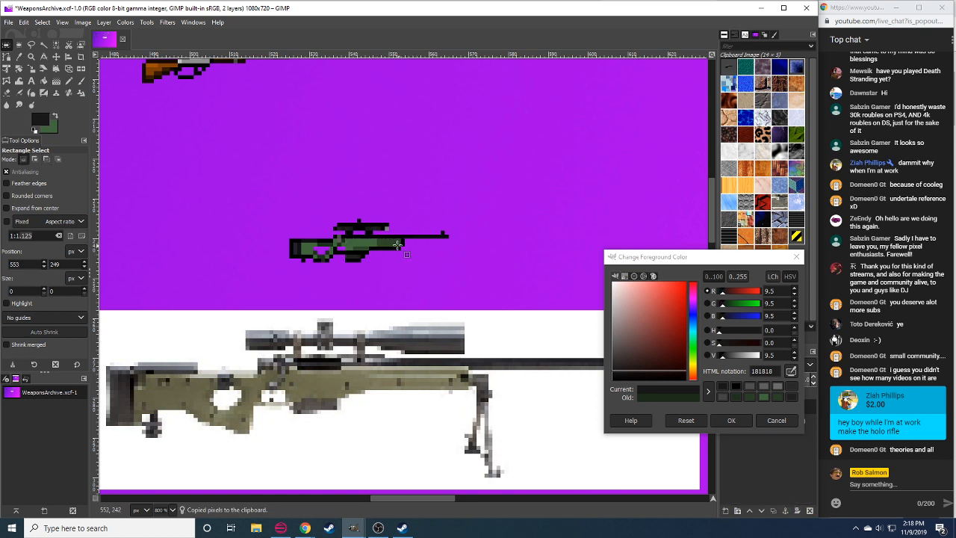
Patch the green rifle's fore-end with a copied 8 × 3 px section of its body.
{"action": "left_click_drag", "start_coordinate": [382, 242], "coordinate": [351, 244]}
{"action": "key", "text": "ctrl+c"}
{"action": "key", "text": "ctrl+v"}
{"action": "left_click", "coordinate": [456, 269]}
Retouch the fore-end's shading and tapered outline with the sampled greens 406a3c and 2c4829 and black 000000, erasing surplus pixels.
{"action": "key", "text": "n"}
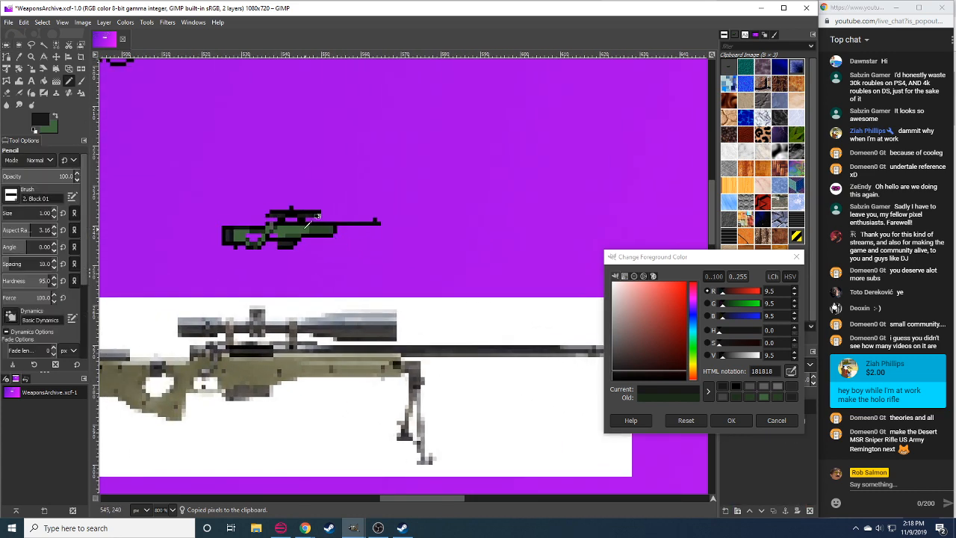
{"action": "left_click", "coordinate": [333, 233], "text": "ctrl"}
{"action": "left_click", "coordinate": [329, 233], "text": "ctrl"}
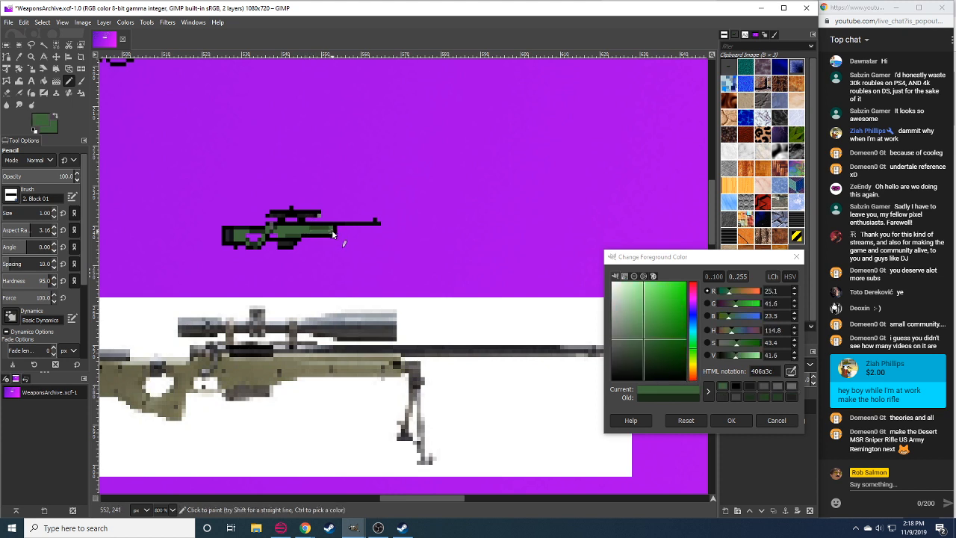
{"action": "left_click", "coordinate": [323, 215], "text": "ctrl"}
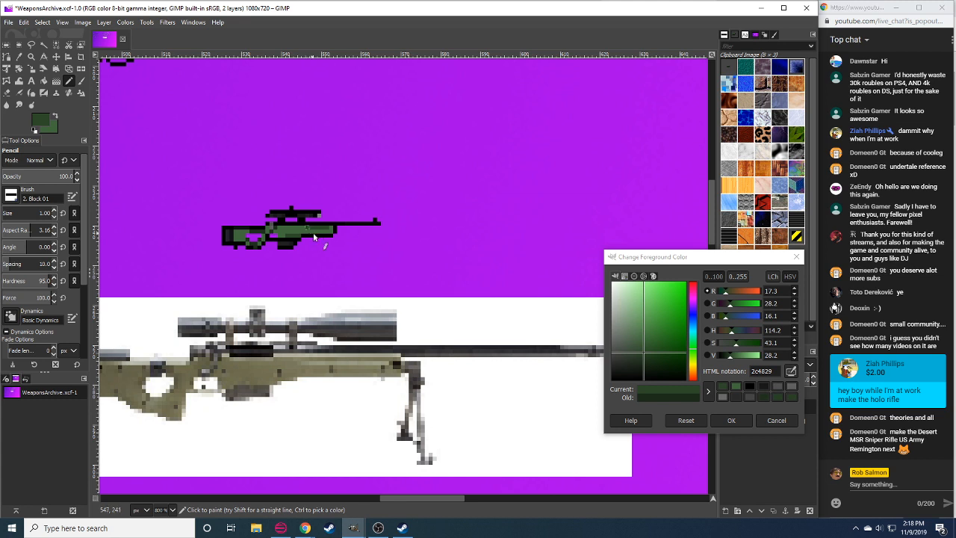
{"action": "key", "text": "shift+e"}
{"action": "key", "text": "n"}
{"action": "left_click", "coordinate": [329, 239], "text": "ctrl"}
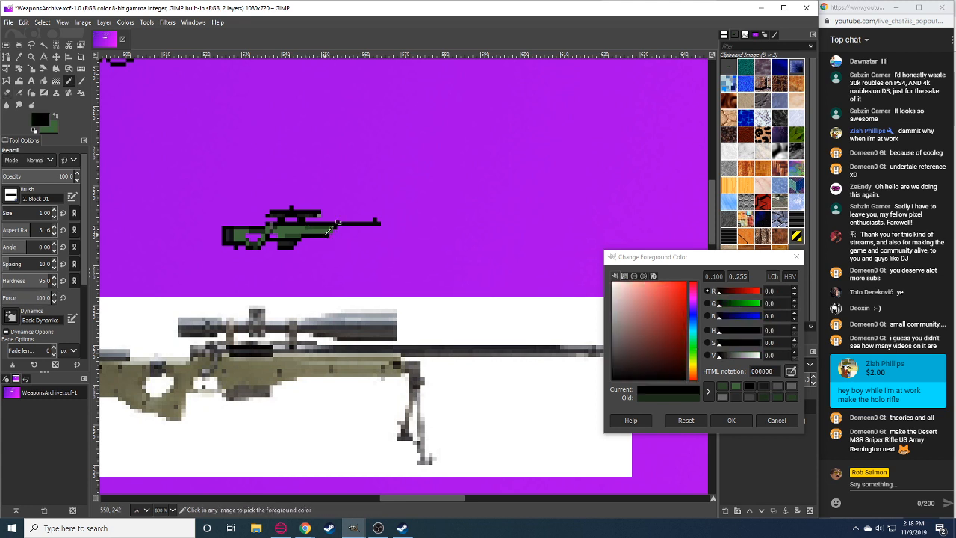
{"action": "left_click_drag", "start_coordinate": [331, 272], "coordinate": [431, 253]}
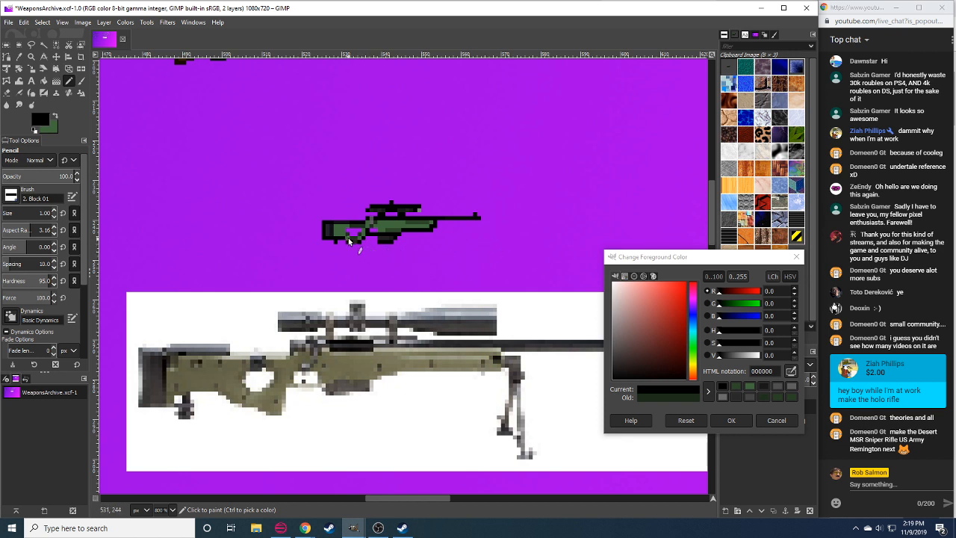
{"action": "left_click_drag", "start_coordinate": [399, 250], "coordinate": [387, 259]}
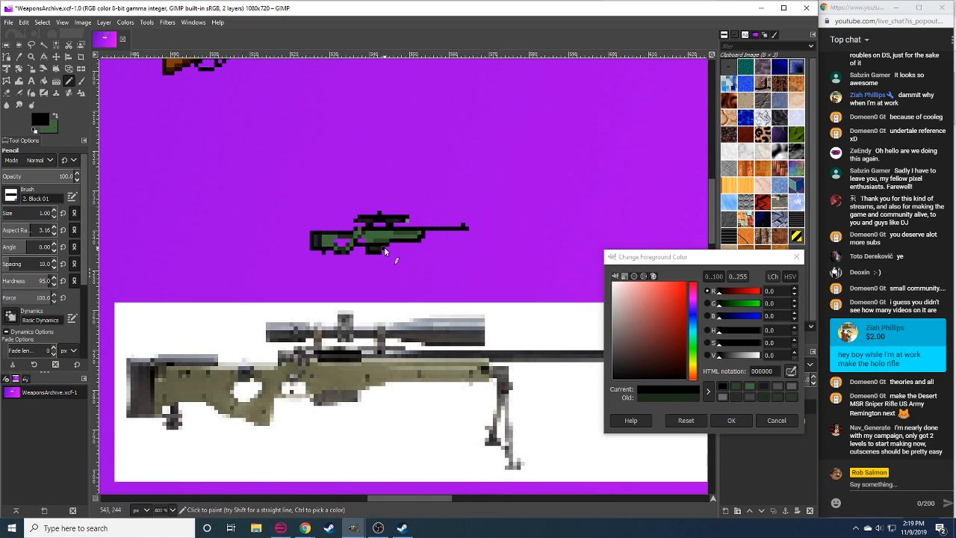
Lengthen the rifle's grip by copying a 4 × 5 px section of it and placing the copy slightly lower.
{"action": "scroll", "coordinate": [340, 293], "scroll_direction": "up", "scroll_amount": 1}
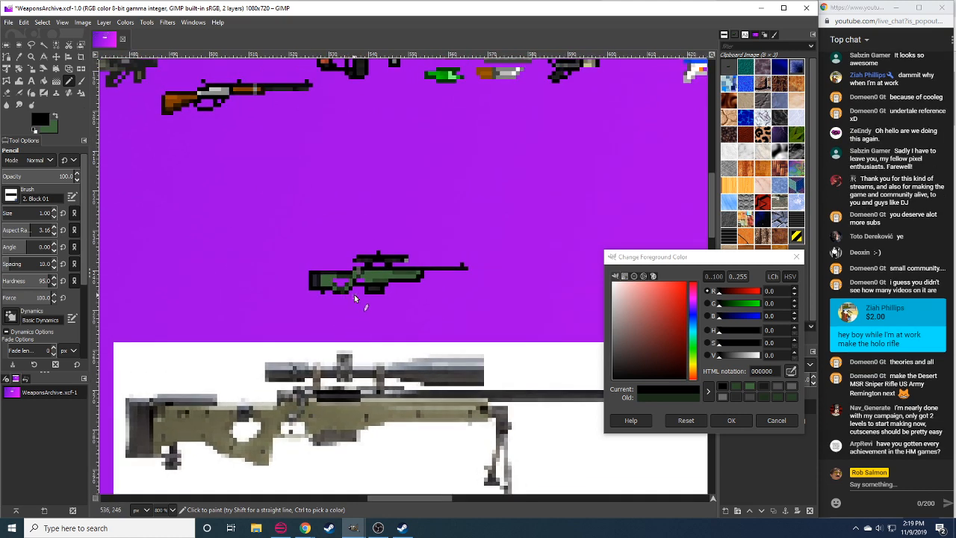
{"action": "key", "text": "r"}
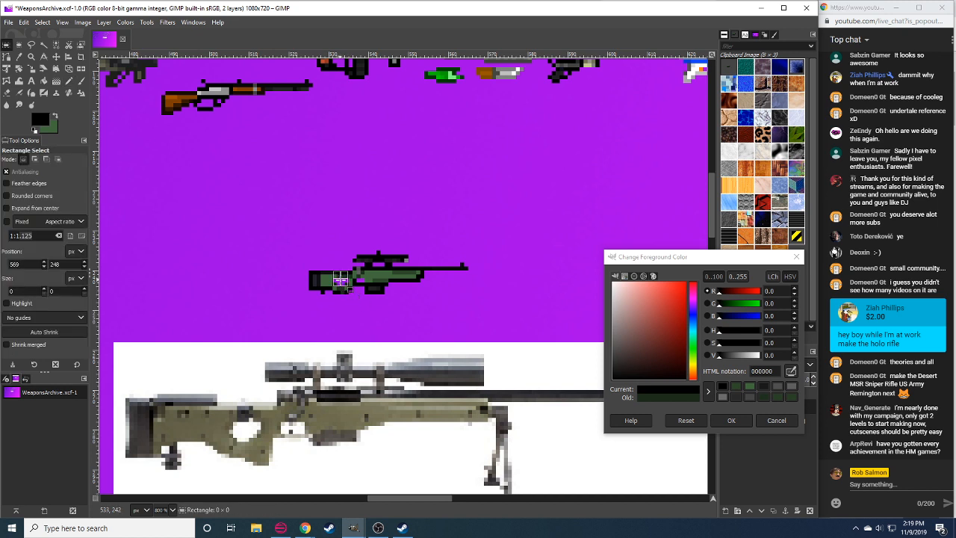
{"action": "left_click_drag", "start_coordinate": [340, 280], "coordinate": [363, 310]}
{"action": "key", "text": "ctrl+c"}
{"action": "key", "text": "ctrl+v"}
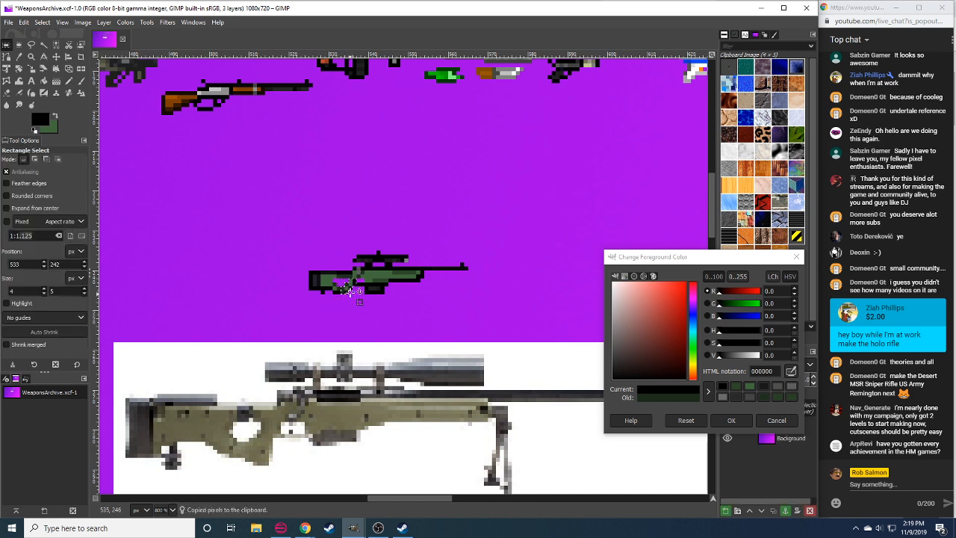
{"action": "left_click_drag", "start_coordinate": [351, 298], "coordinate": [348, 287]}
{"action": "left_click", "coordinate": [356, 298]}
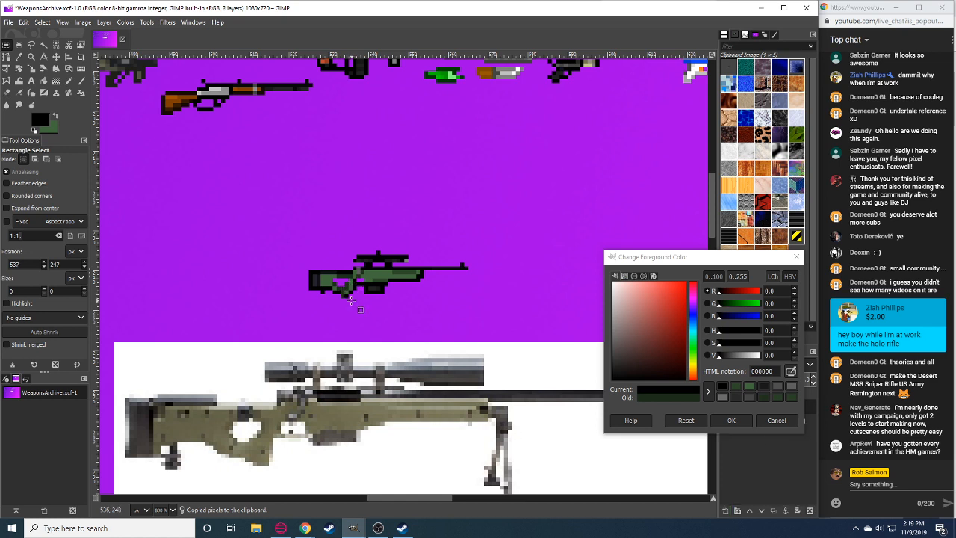
Erase surplus pixels around the thumbhole and grip, and retouch the grip with sampled dark green 1f321d and black.
{"action": "key", "text": "n"}
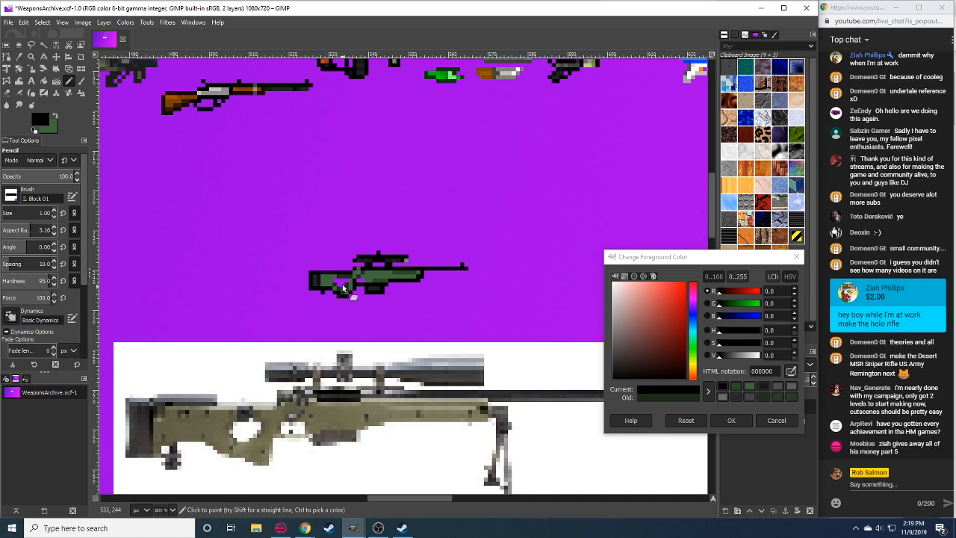
{"action": "key", "text": "shift+e"}
{"action": "left_click_drag", "start_coordinate": [343, 286], "coordinate": [348, 293]}
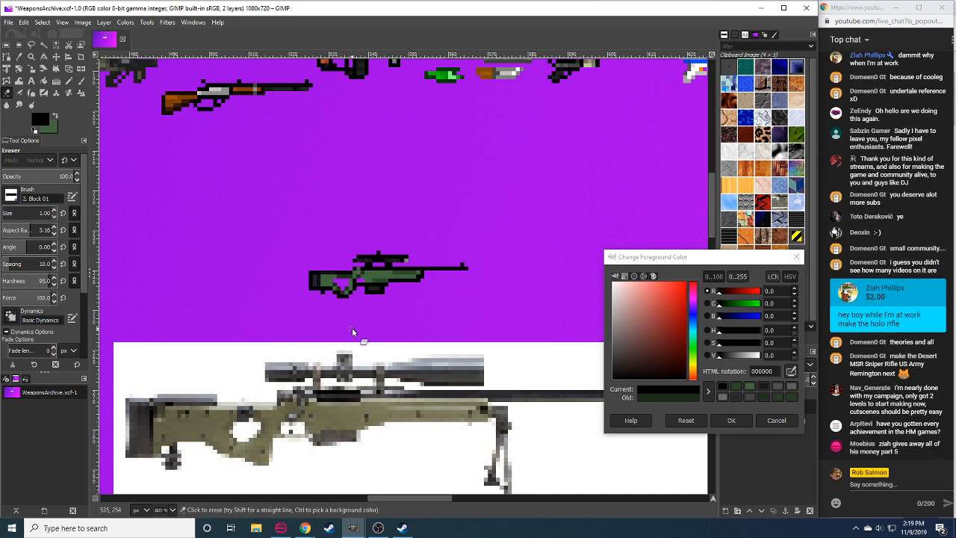
{"action": "key", "text": "n"}
{"action": "left_click", "coordinate": [351, 286], "text": "ctrl"}
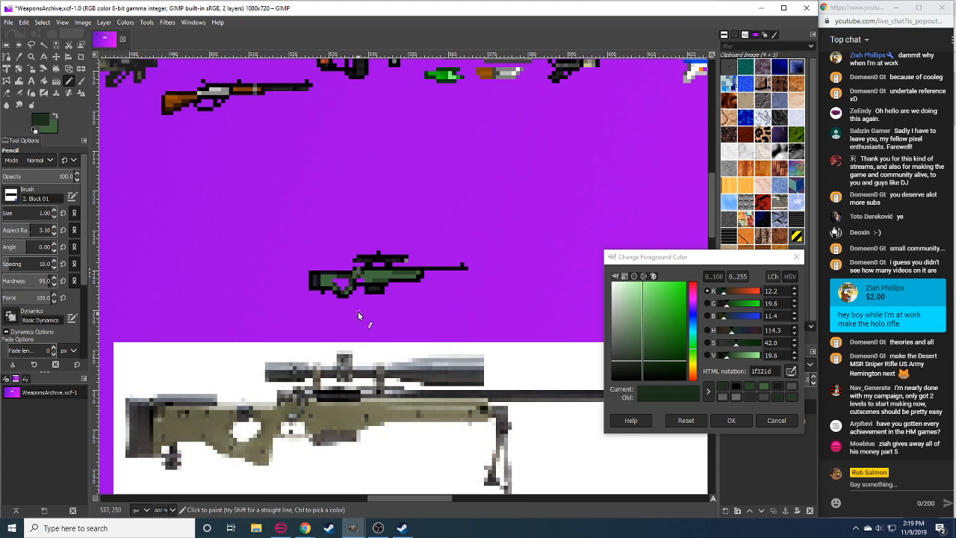
{"action": "key", "text": "shift+e"}
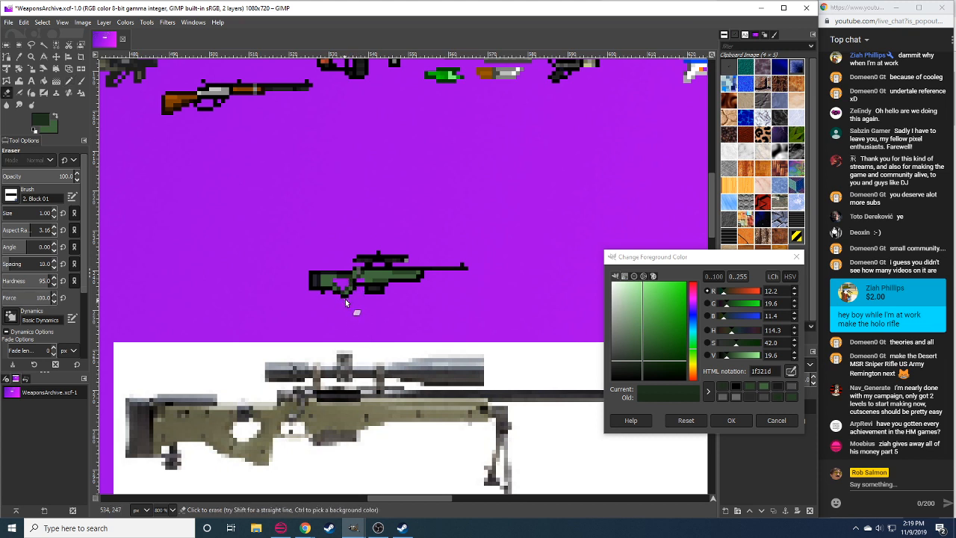
{"action": "key", "text": "n"}
{"action": "left_click", "coordinate": [348, 297], "text": "ctrl"}
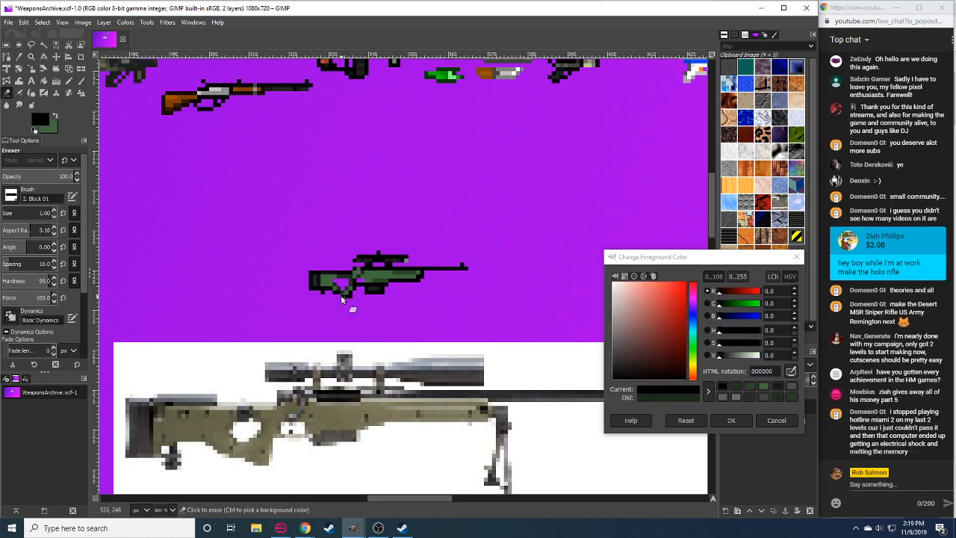
{"action": "left_click_drag", "start_coordinate": [366, 319], "coordinate": [388, 279]}
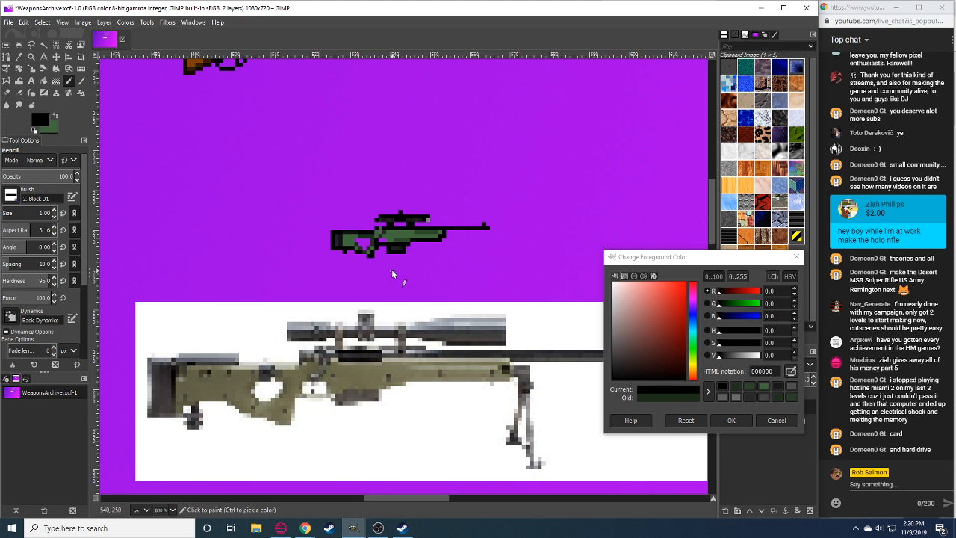
Touch up the grip's shading with the sampled dark green 1f321d, and view the rifle among the archive sprites.
{"action": "left_click", "coordinate": [371, 233]}
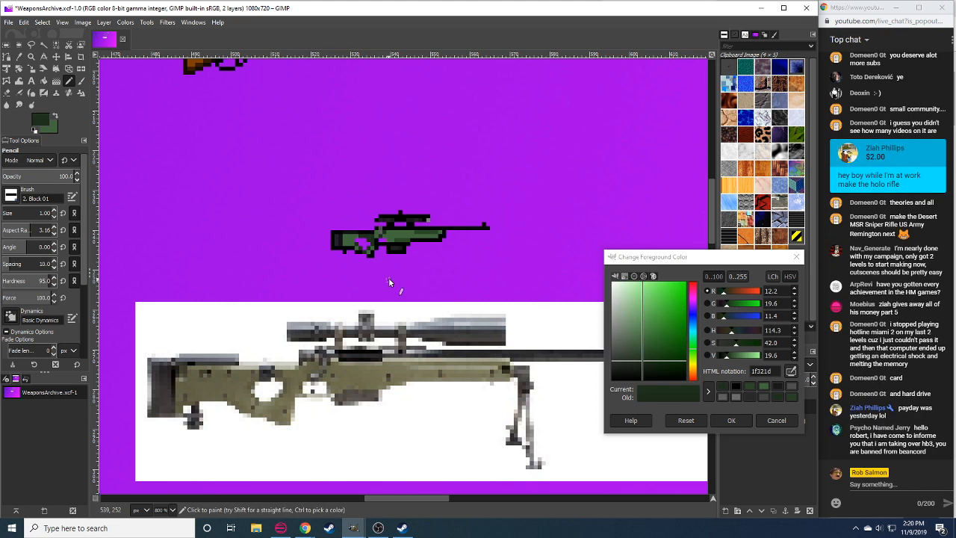
{"action": "left_click_drag", "start_coordinate": [376, 299], "coordinate": [369, 286]}
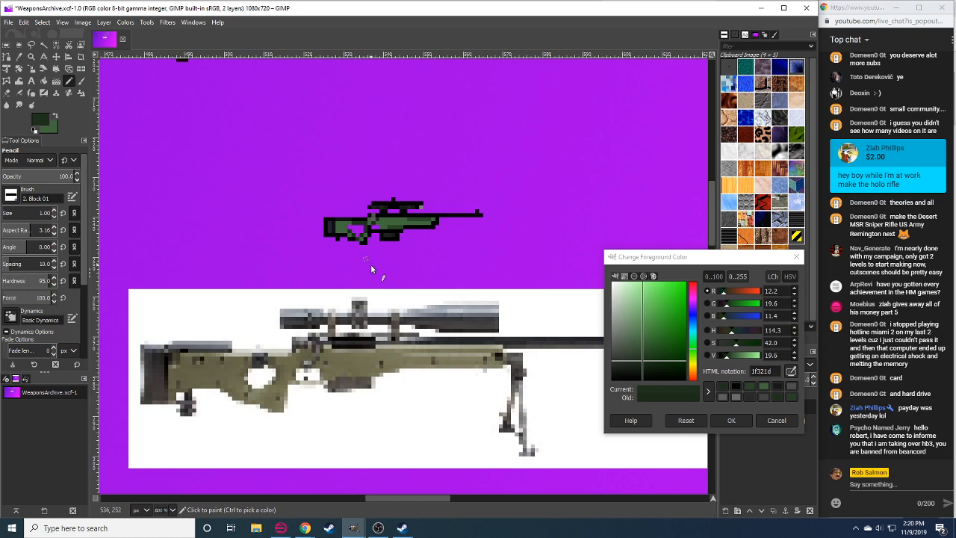
{"action": "scroll", "coordinate": [371, 264], "scroll_direction": "up", "scroll_amount": 2}
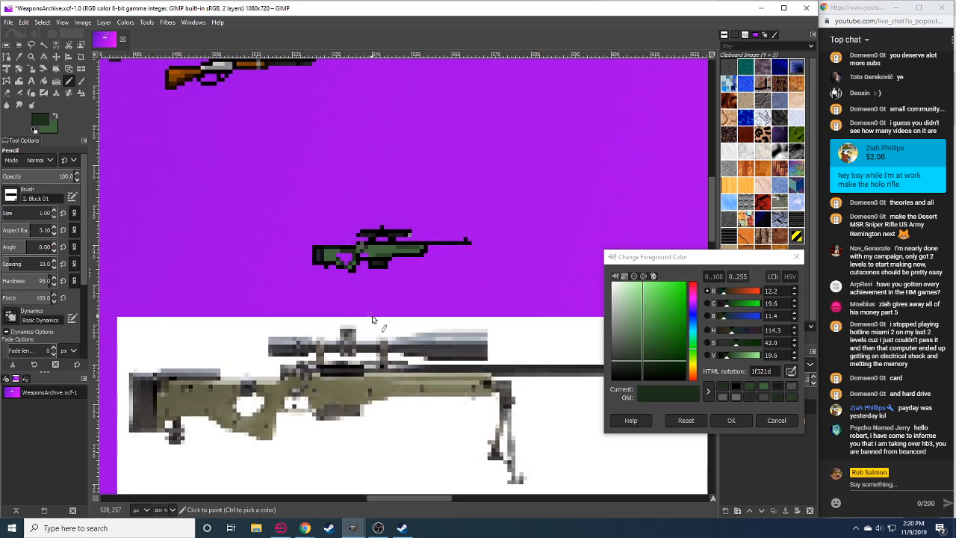
{"action": "scroll", "coordinate": [159, 509], "scroll_direction": "down", "scroll_amount": 2}
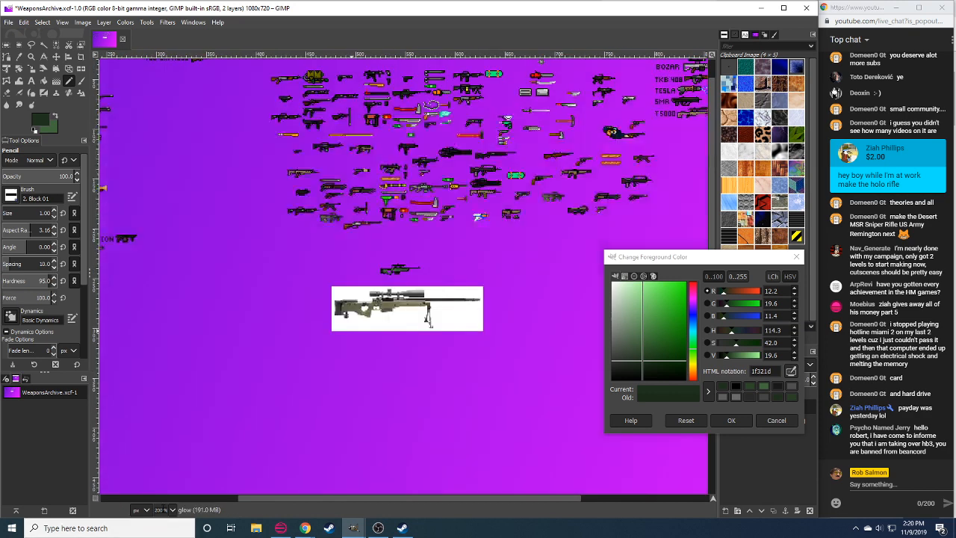
{"action": "scroll", "coordinate": [160, 510], "scroll_direction": "up", "scroll_amount": 2}
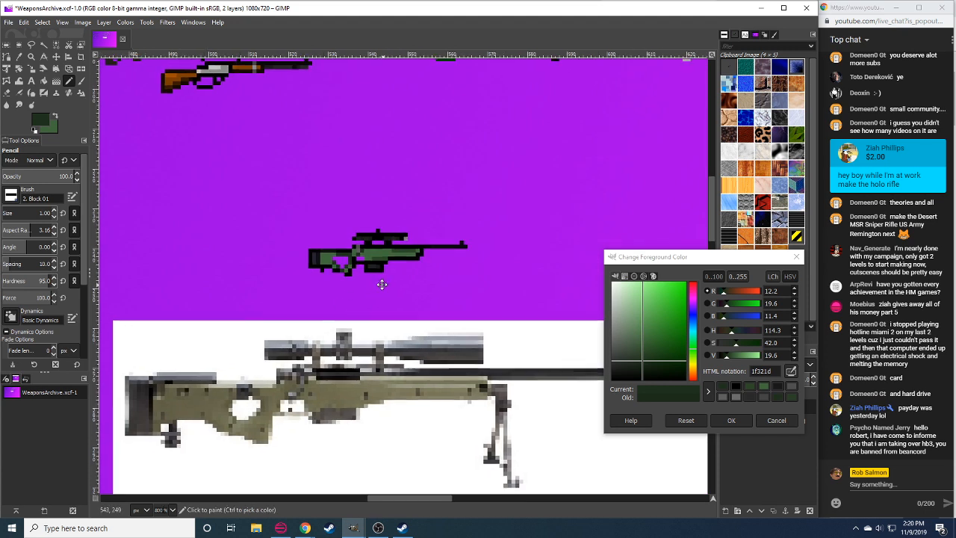
Slim the rifle's body by cutting the 18 × 7 px section holding the lower fore-end and magazine and placing it slightly higher.
{"action": "key", "text": "r"}
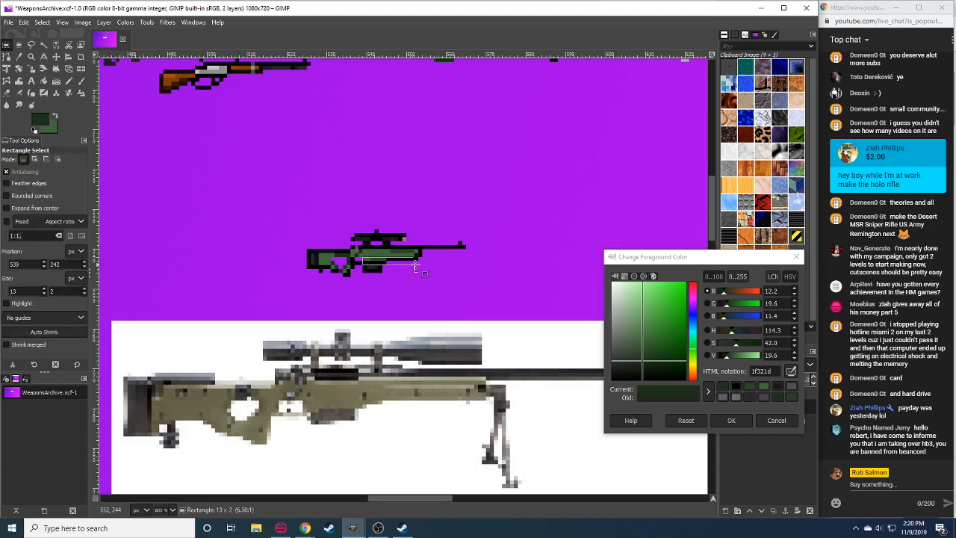
{"action": "left_click_drag", "start_coordinate": [363, 254], "coordinate": [435, 284]}
{"action": "key", "text": "ctrl+c"}
{"action": "key", "text": "ctrl+v"}
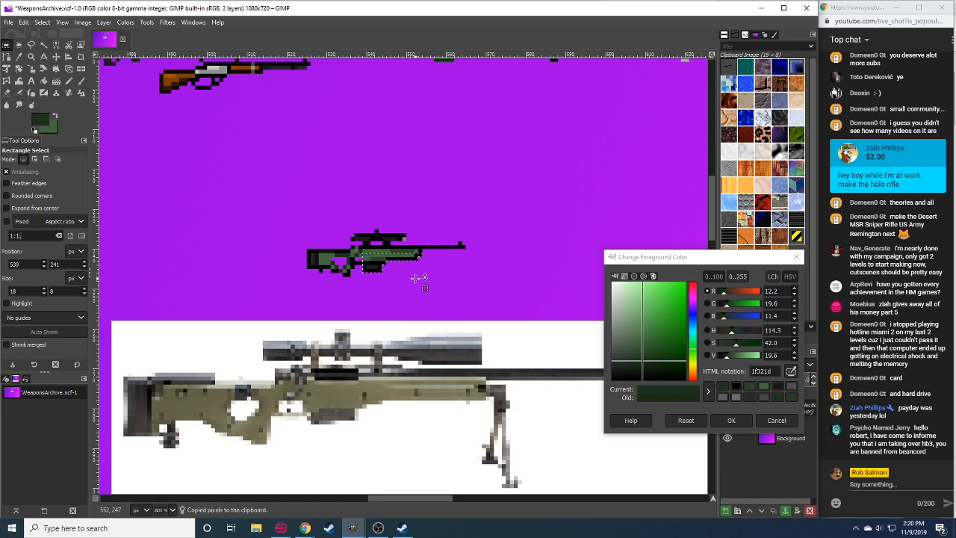
{"action": "left_click", "coordinate": [419, 277]}
{"action": "left_click_drag", "start_coordinate": [361, 254], "coordinate": [433, 281]}
{"action": "key", "text": "ctrl+x"}
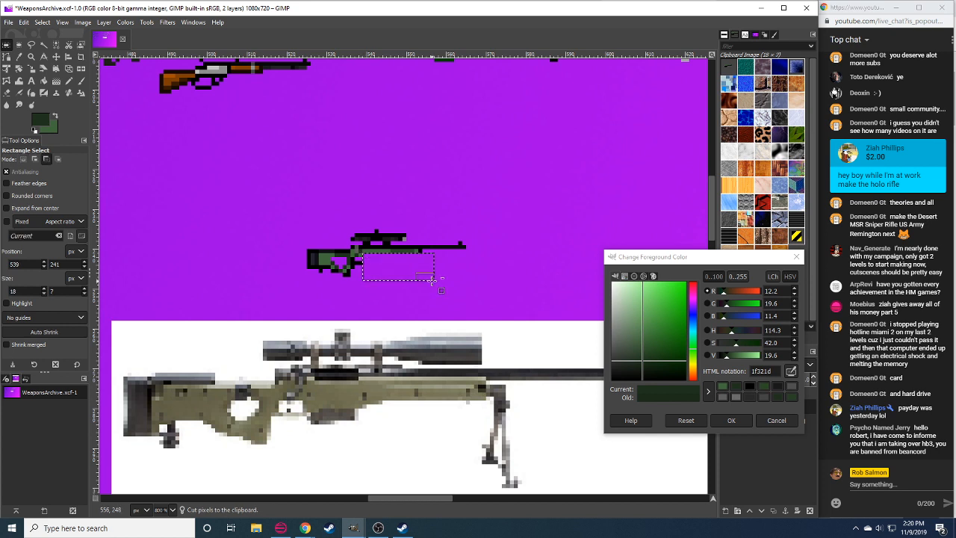
{"action": "key", "text": "ctrl+v"}
{"action": "left_click", "coordinate": [403, 280]}
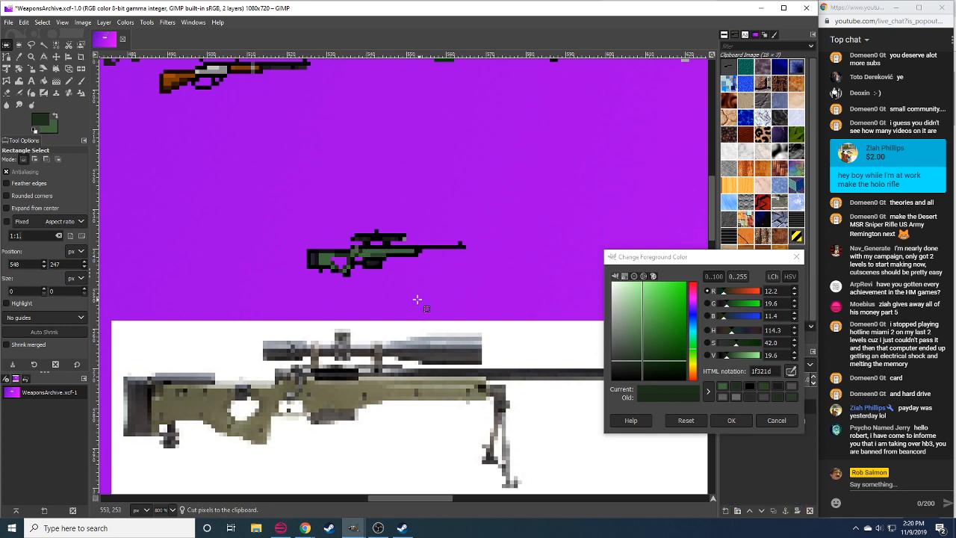
Reshape the lower end of the grip with sampled green 406a3c and a black outline, erasing the surplus pixels.
{"action": "key", "text": "n"}
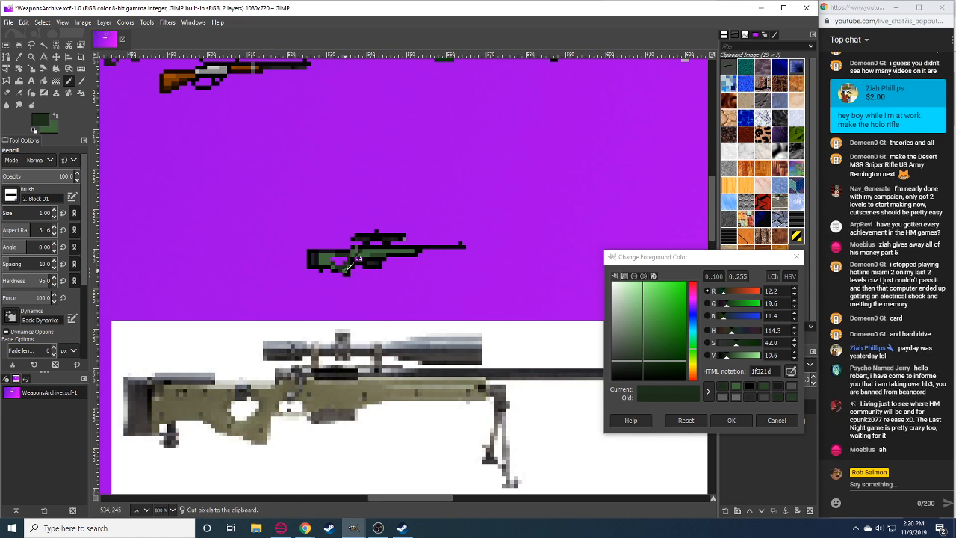
{"action": "left_click", "coordinate": [348, 264], "text": "ctrl"}
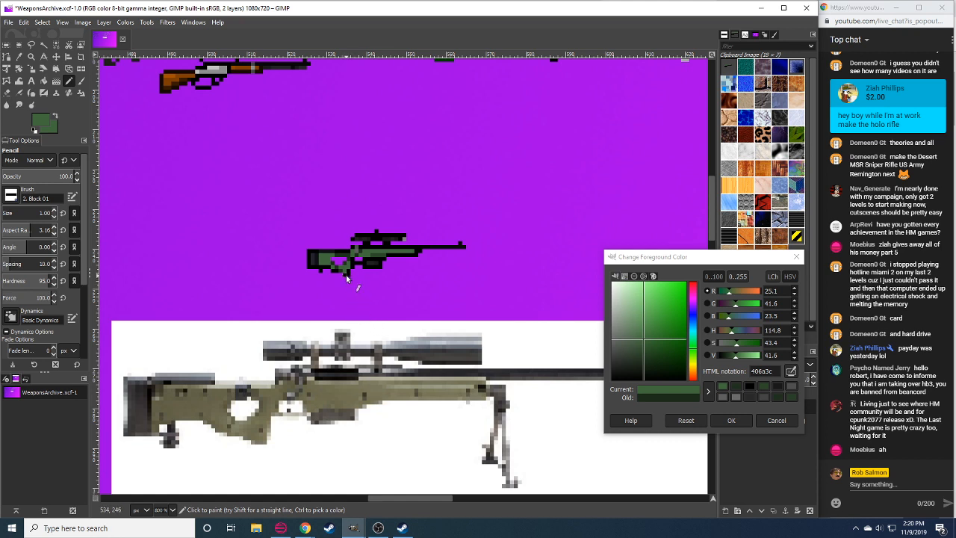
{"action": "key", "text": "shift+e"}
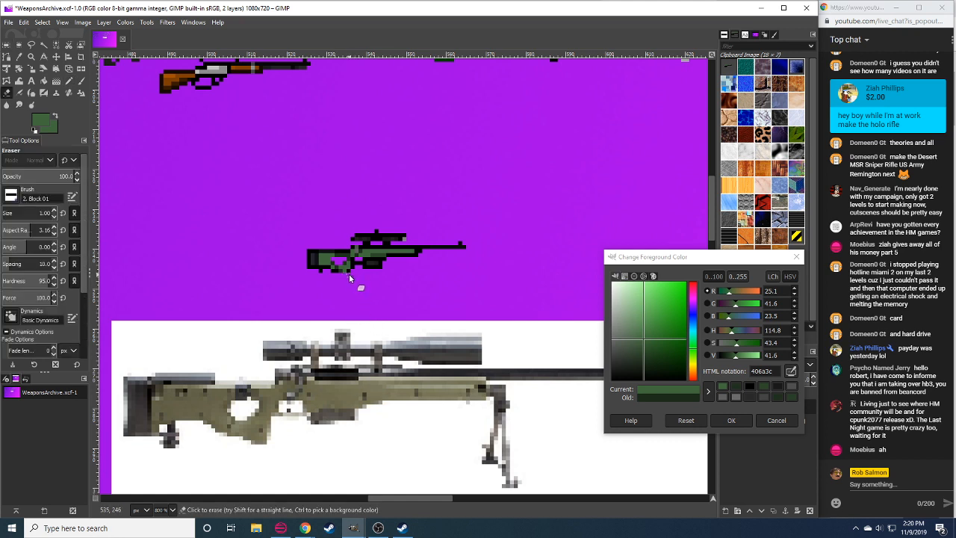
{"action": "key", "text": "n"}
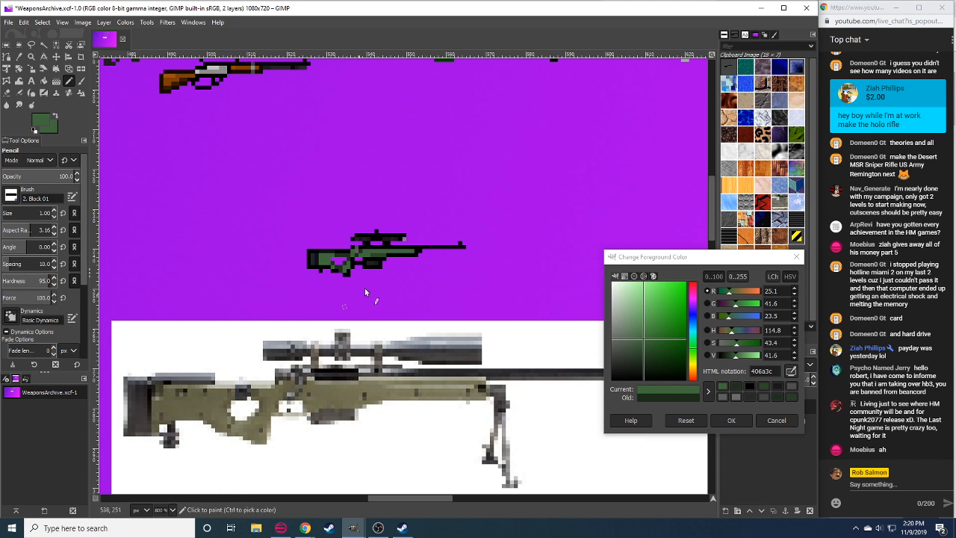
{"action": "key", "text": "shift+e"}
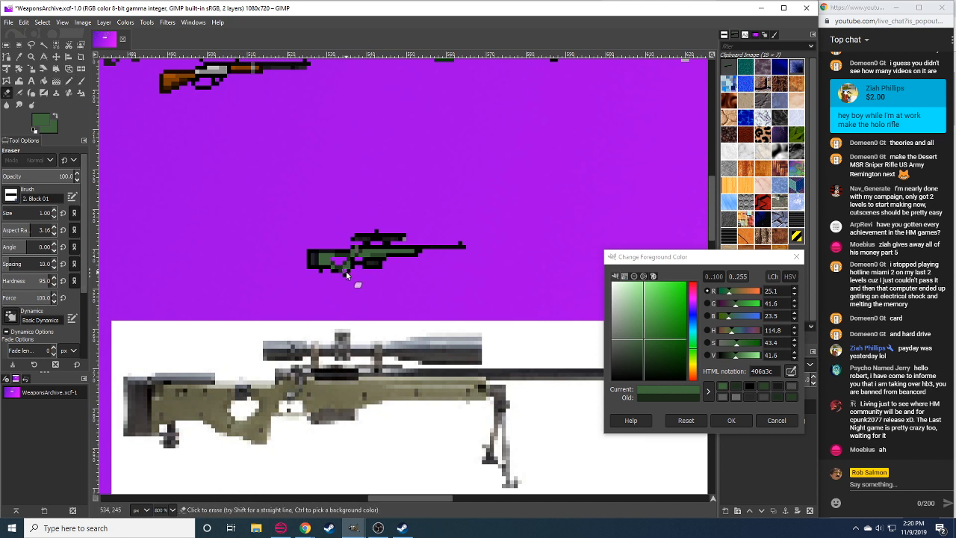
{"action": "key", "text": "n"}
{"action": "key", "text": "d"}
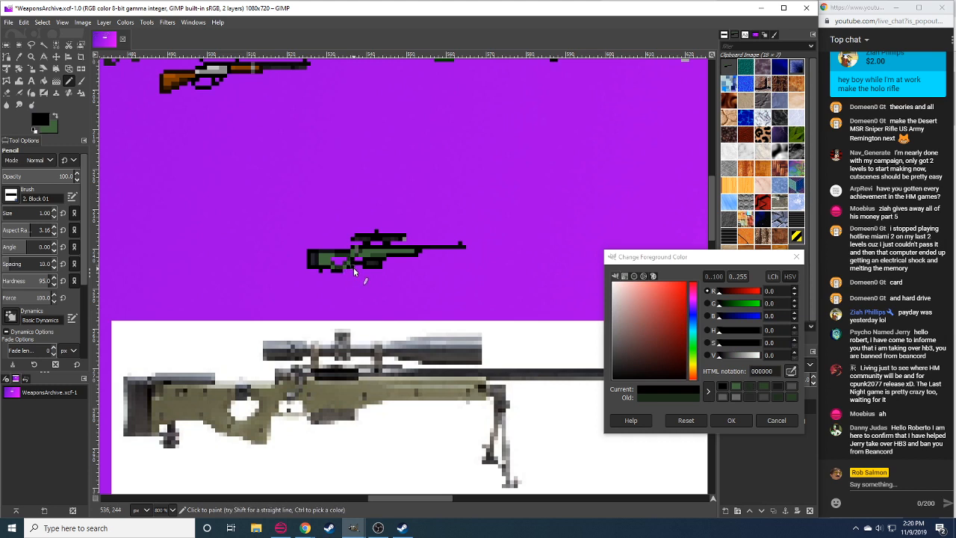
{"action": "key", "text": "shift+e"}
{"action": "key", "text": "n"}
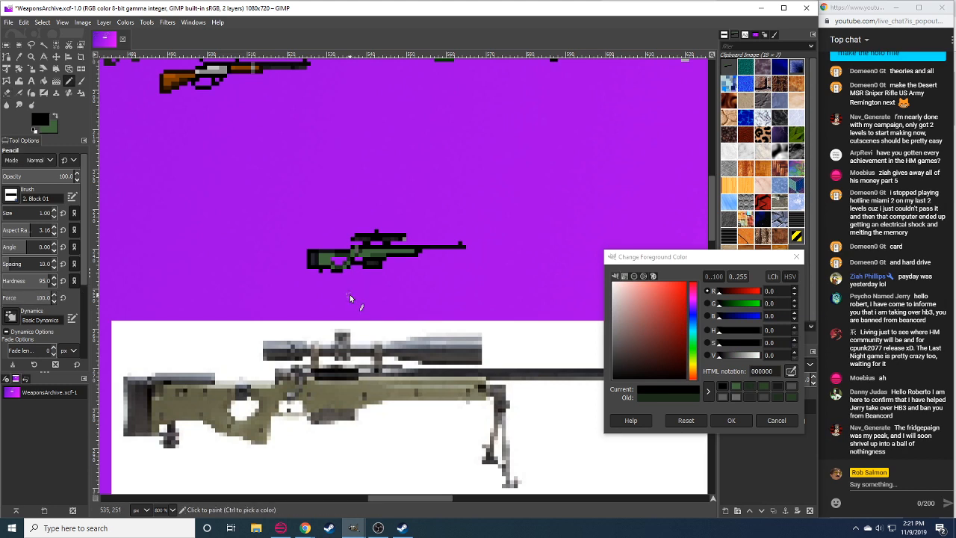
Try raising the rifle's stock by cutting the 15 × 13 px rear section and placing it slightly higher.
{"action": "left_click_drag", "start_coordinate": [393, 292], "coordinate": [405, 277]}
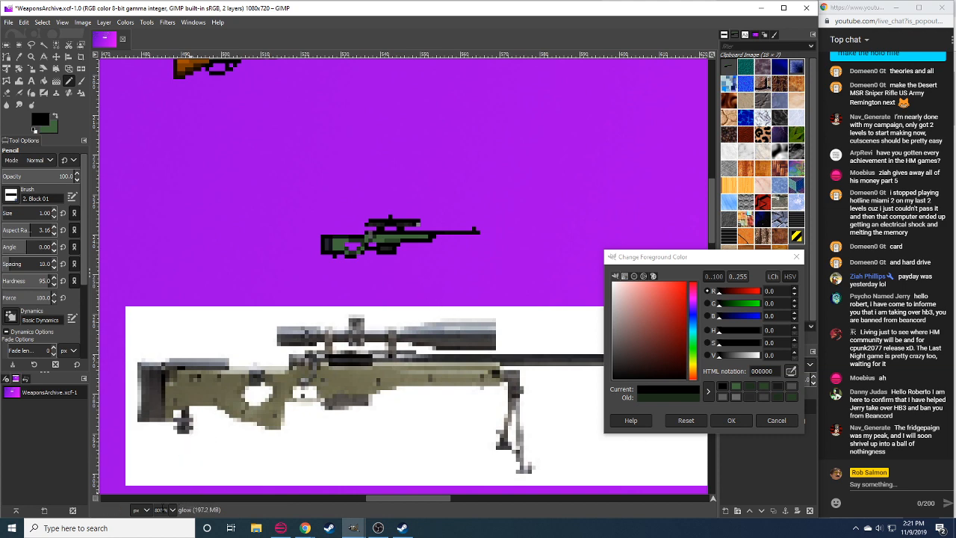
{"action": "key", "text": "minus"}
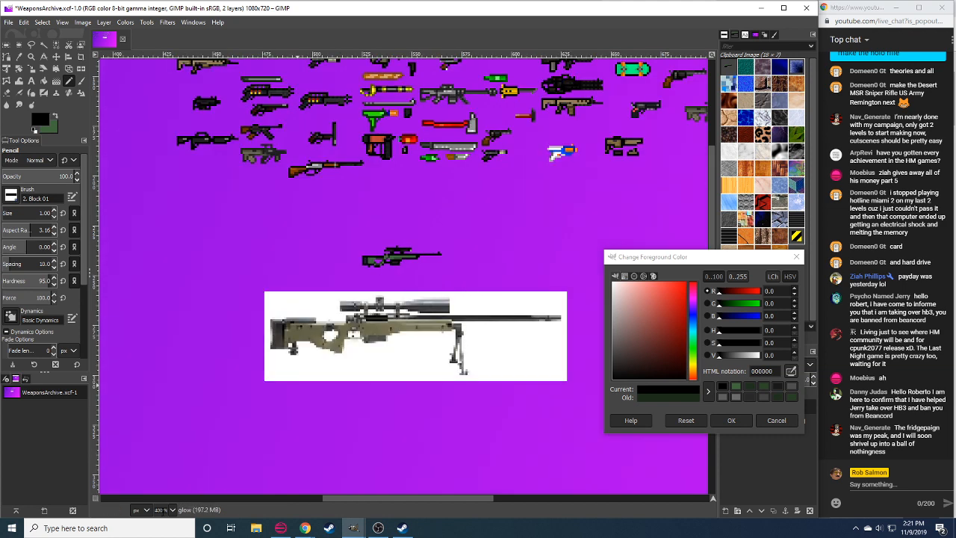
{"action": "key", "text": "plus"}
{"action": "key", "text": "r"}
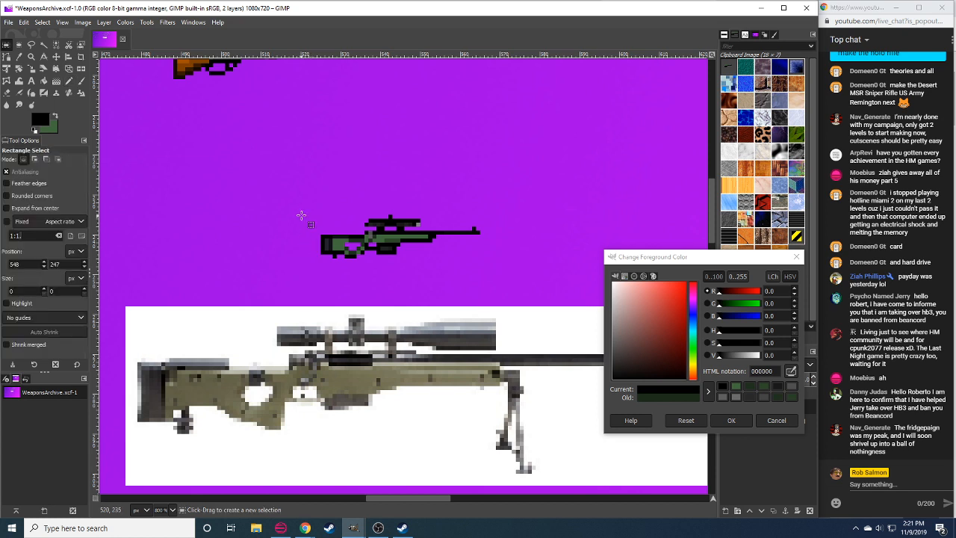
{"action": "left_click_drag", "start_coordinate": [305, 223], "coordinate": [363, 274]}
{"action": "key", "text": "ctrl+x"}
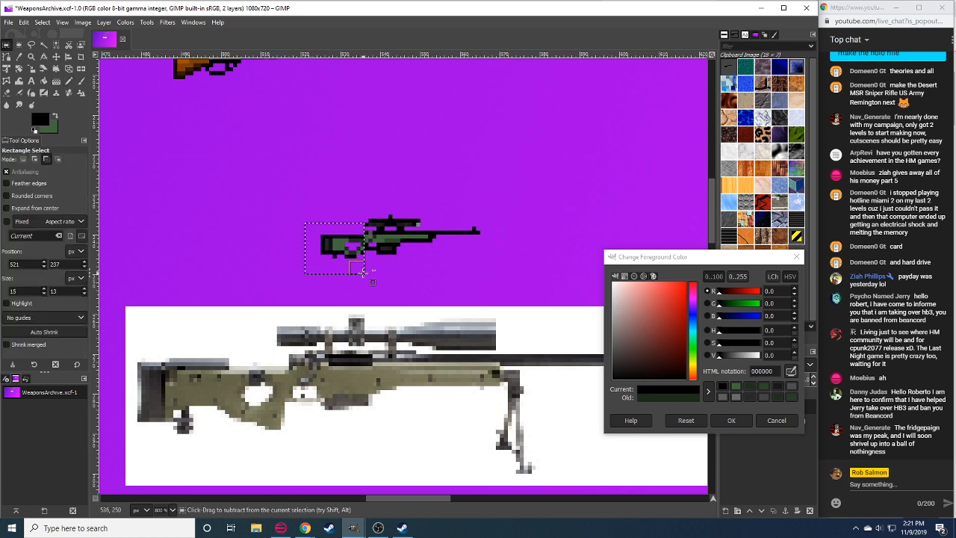
{"action": "key", "text": "ctrl+v"}
{"action": "left_click_drag", "start_coordinate": [335, 240], "coordinate": [331, 241]}
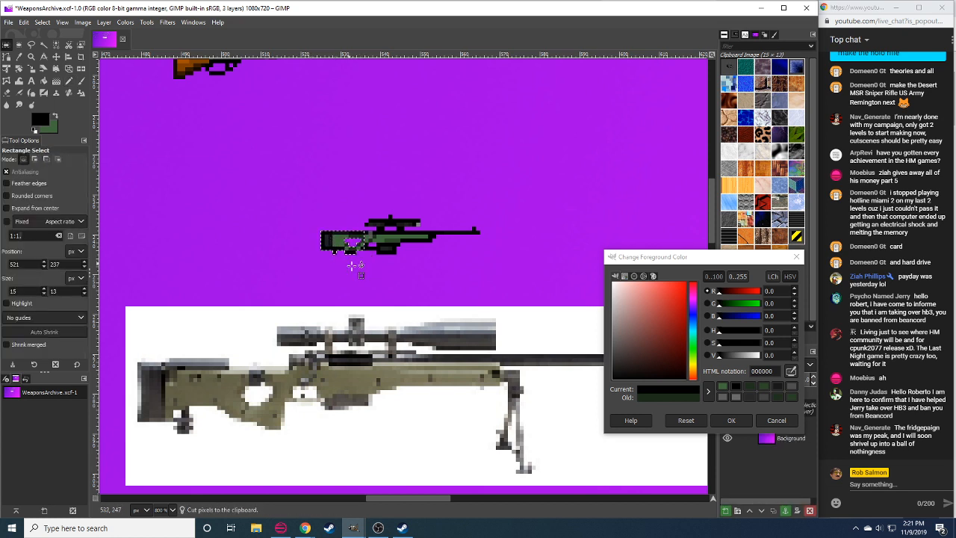
{"action": "left_click", "coordinate": [357, 276]}
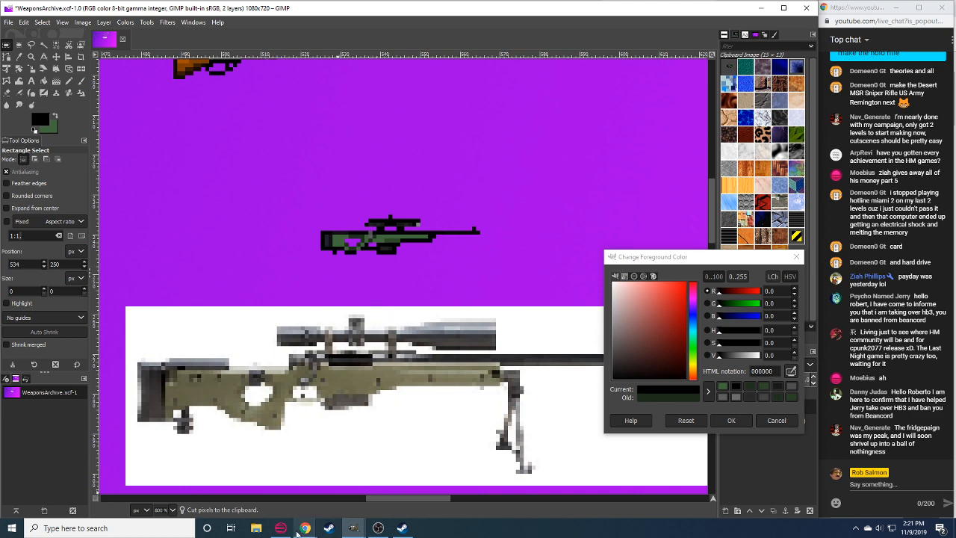
Switch to Chrome, close the orsis t-5000 image search tab, and return to the weapons archive in GIMP.
{"action": "mouse_move", "coordinate": [305, 528]}
{"action": "left_click", "coordinate": [292, 484]}
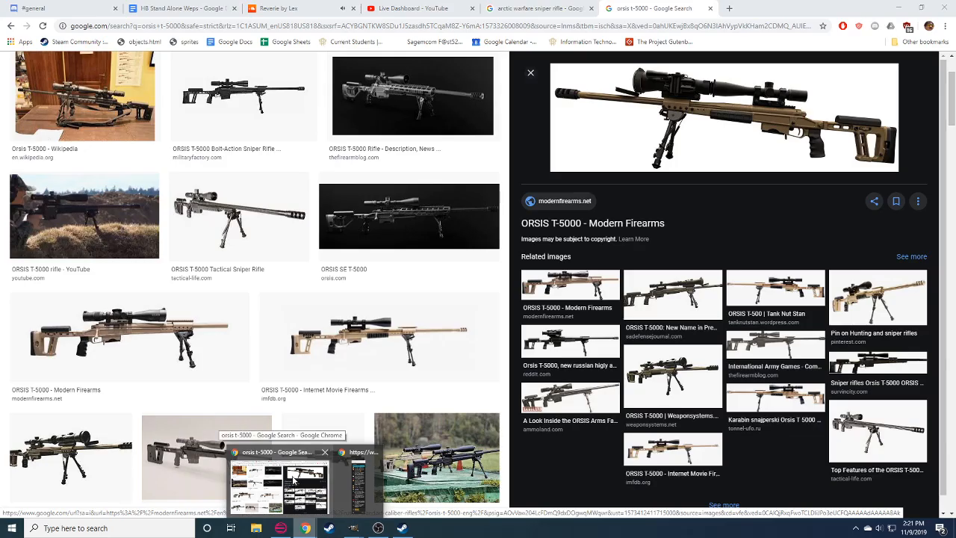
{"action": "left_click", "coordinate": [294, 484]}
{"action": "left_click", "coordinate": [710, 9]}
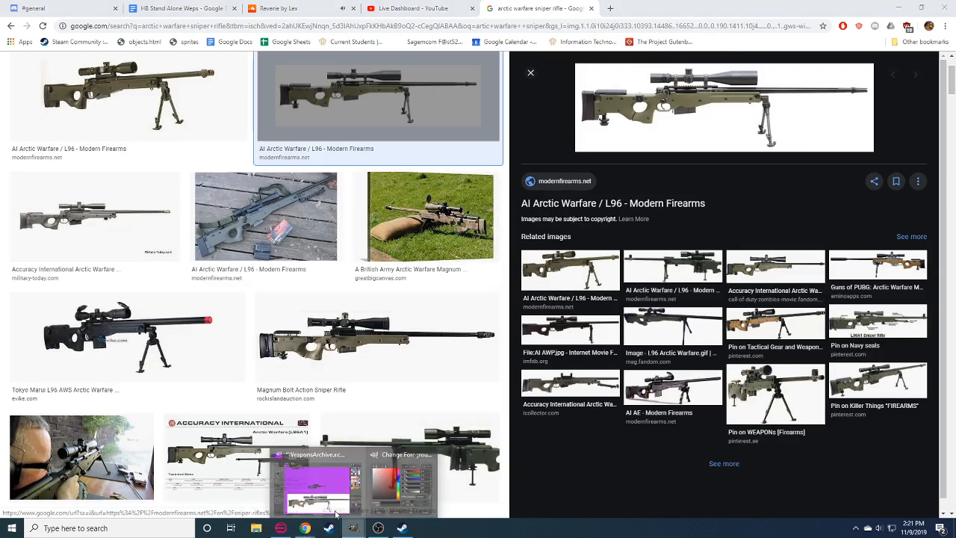
{"action": "left_click", "coordinate": [332, 471]}
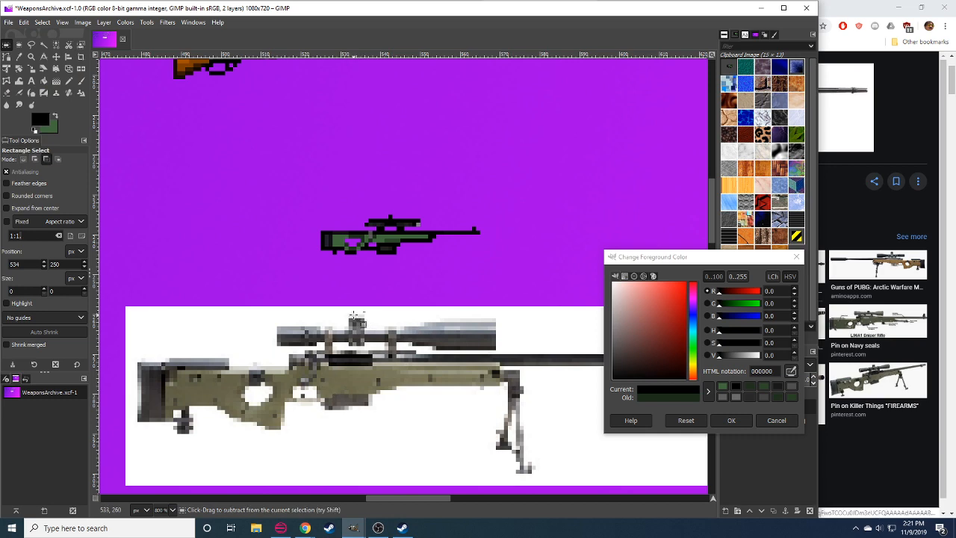
Undo the last shift of the rifle's stock section and clear the selection.
{"action": "key", "text": "ctrl+v"}
{"action": "left_click", "coordinate": [349, 300]}
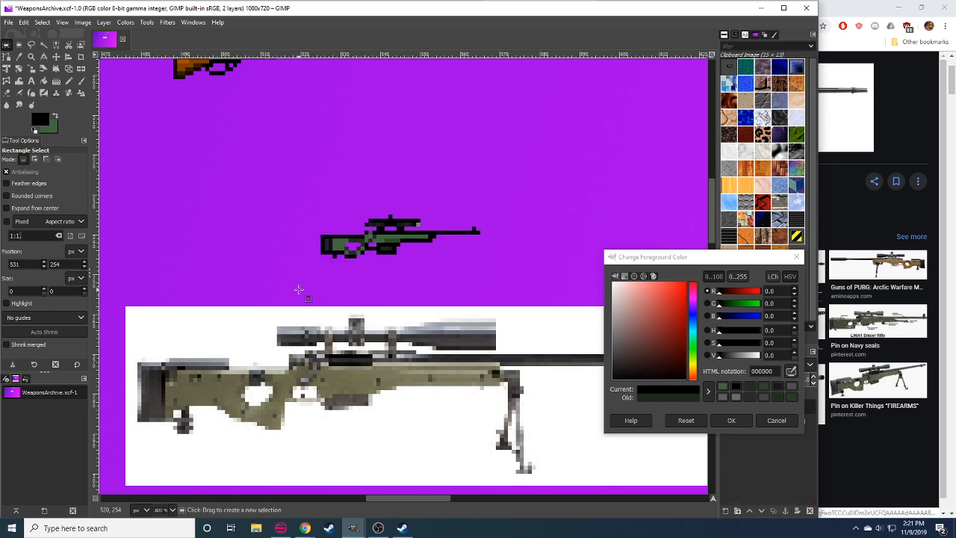
Copy the 12 × 9 px section holding the AK 47's wooden stock and rear grip from the assault rifles list.
{"action": "left_click_drag", "start_coordinate": [228, 265], "coordinate": [820, 449]}
{"action": "left_click_drag", "start_coordinate": [359, 288], "coordinate": [844, 337]}
{"action": "left_click_drag", "start_coordinate": [291, 295], "coordinate": [491, 271]}
{"action": "left_click_drag", "start_coordinate": [404, 230], "coordinate": [493, 420]}
{"action": "left_click_drag", "start_coordinate": [346, 158], "coordinate": [388, 347]}
{"action": "left_click_drag", "start_coordinate": [261, 287], "coordinate": [515, 293]}
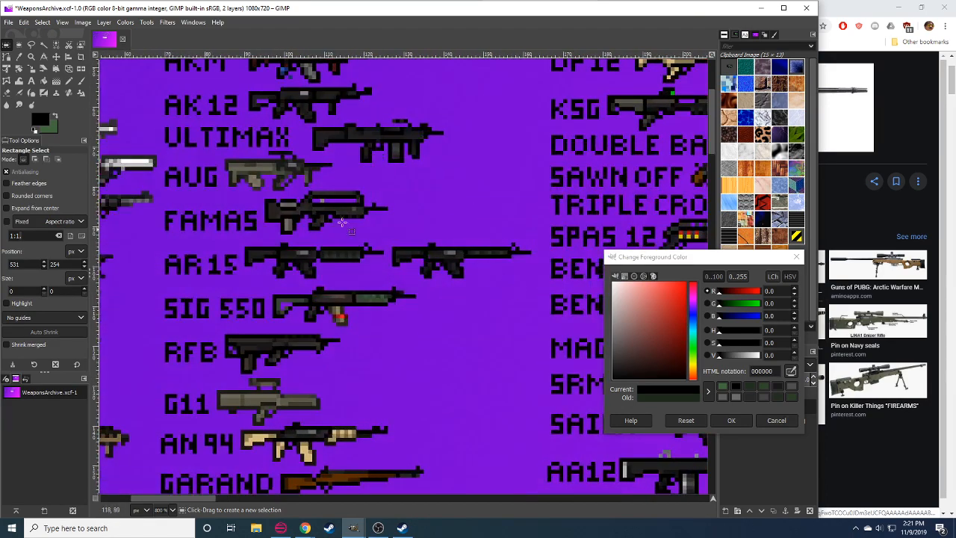
{"action": "left_click_drag", "start_coordinate": [344, 221], "coordinate": [551, 398]}
{"action": "left_click_drag", "start_coordinate": [442, 343], "coordinate": [395, 298]}
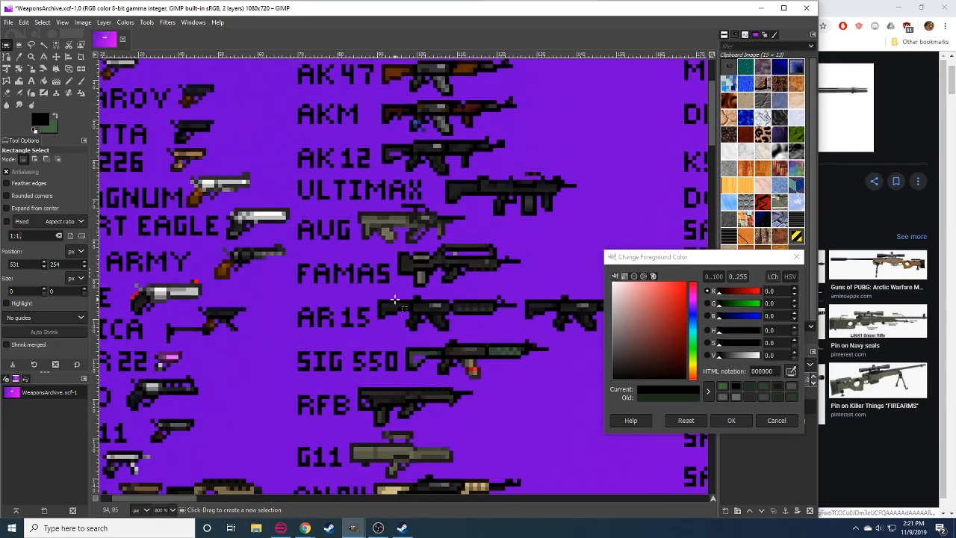
{"action": "left_click_drag", "start_coordinate": [348, 145], "coordinate": [317, 273]}
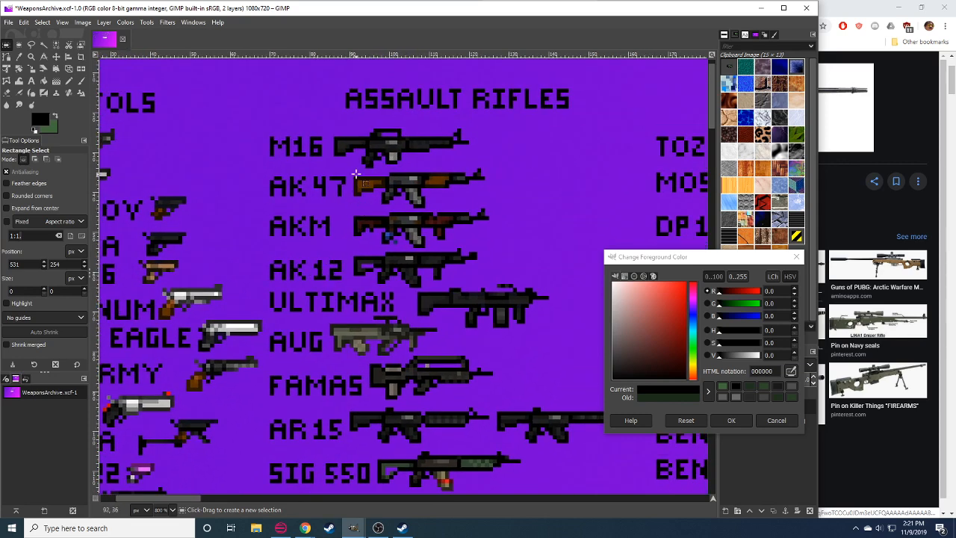
{"action": "left_click_drag", "start_coordinate": [357, 174], "coordinate": [401, 208]}
{"action": "key", "text": "ctrl+c"}
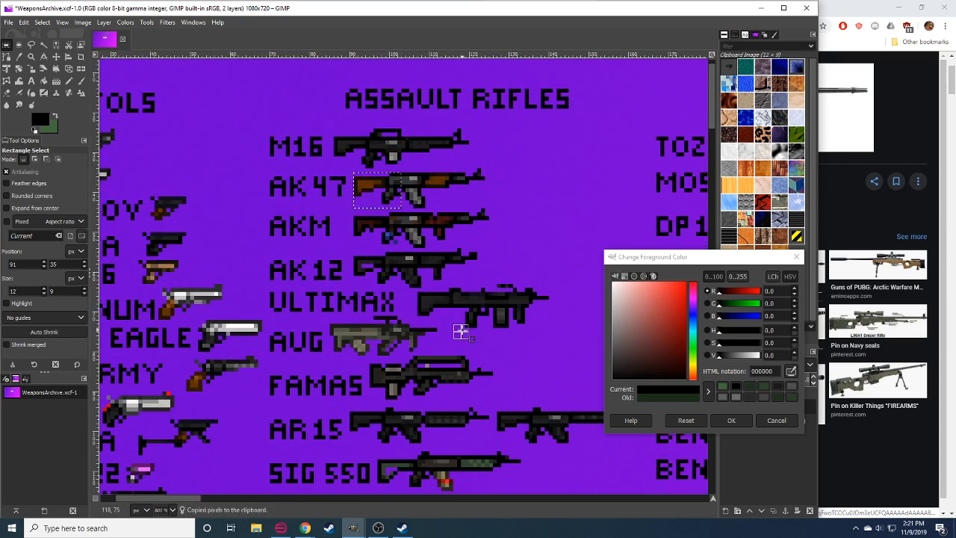
Paste the copied AK 47 stock section into the empty area above the green sniper rifle.
{"action": "left_click", "coordinate": [462, 331]}
{"action": "left_click_drag", "start_coordinate": [462, 331], "coordinate": [123, 158]}
{"action": "left_click_drag", "start_coordinate": [523, 418], "coordinate": [150, 112]}
{"action": "left_click_drag", "start_coordinate": [582, 269], "coordinate": [232, 209]}
{"action": "left_click_drag", "start_coordinate": [499, 274], "coordinate": [281, 210]}
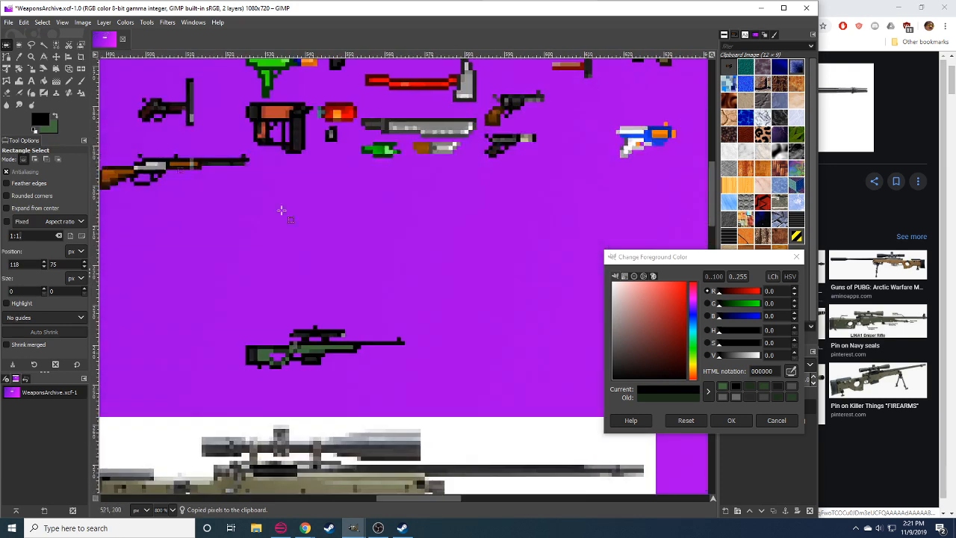
{"action": "left_click_drag", "start_coordinate": [339, 313], "coordinate": [394, 245]}
{"action": "key", "text": "ctrl+v"}
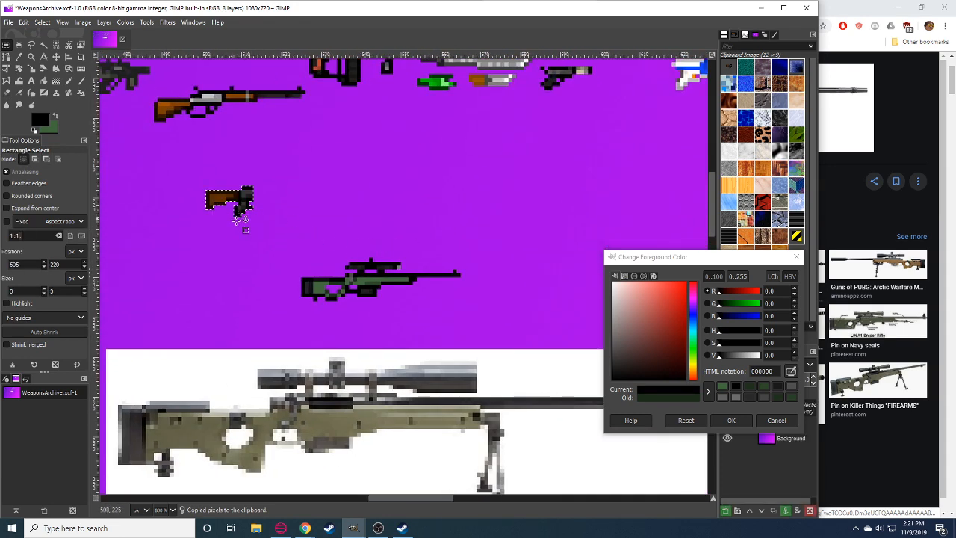
{"action": "left_click_drag", "start_coordinate": [262, 238], "coordinate": [549, 348]}
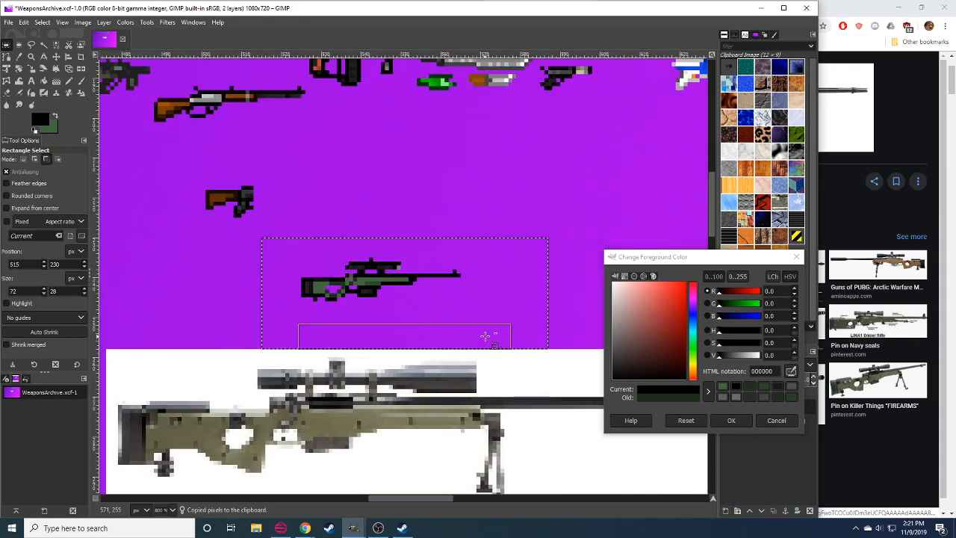
{"action": "key", "text": "ctrl+v"}
{"action": "key", "text": "ctrl+x"}
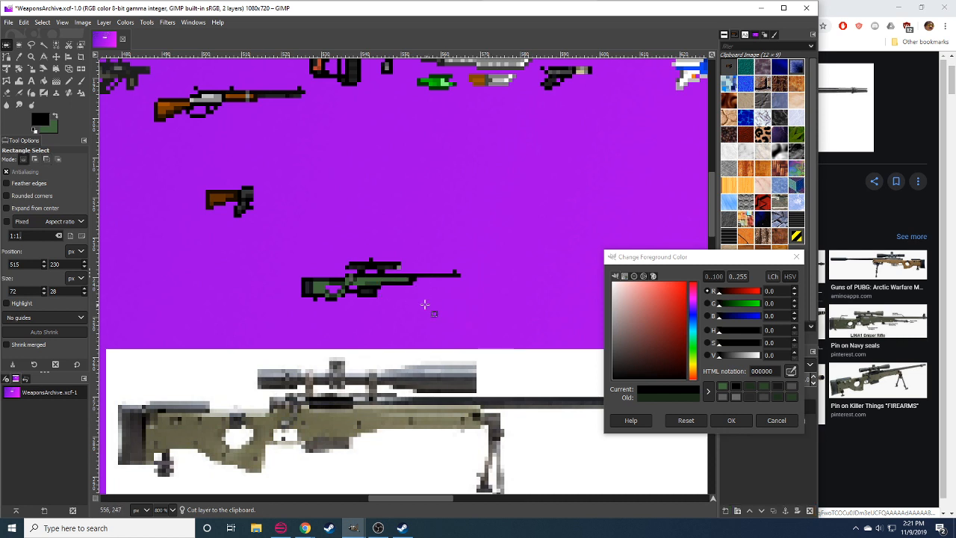
Duplicate the green sniper rifle by copying its 51 × 22 px area and placing the copy beside the original, below the AK 47 stock.
{"action": "left_click_drag", "start_coordinate": [294, 242], "coordinate": [497, 327]}
{"action": "key", "text": "ctrl+c"}
{"action": "key", "text": "ctrl+v"}
{"action": "left_click_drag", "start_coordinate": [385, 349], "coordinate": [593, 342]}
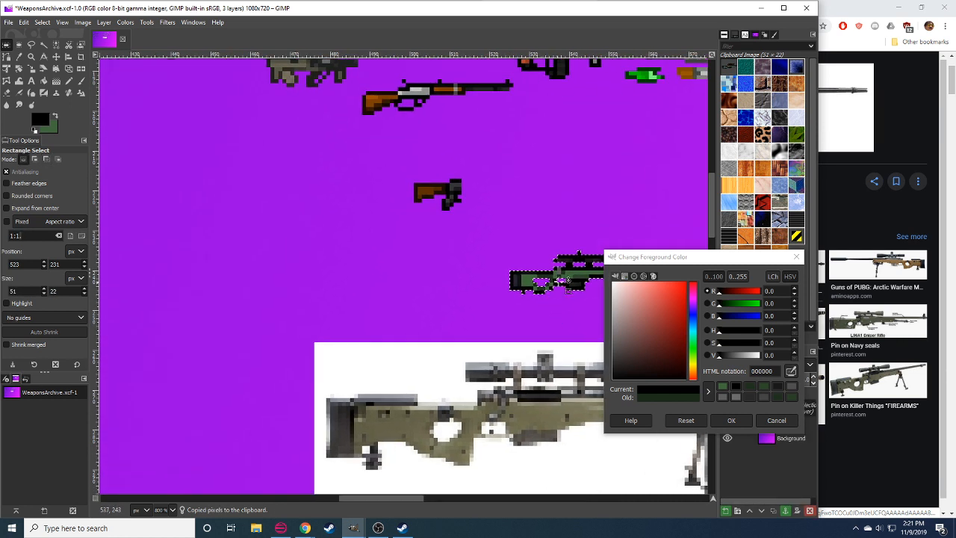
{"action": "left_click_drag", "start_coordinate": [567, 281], "coordinate": [317, 275]}
{"action": "left_click", "coordinate": [387, 321]}
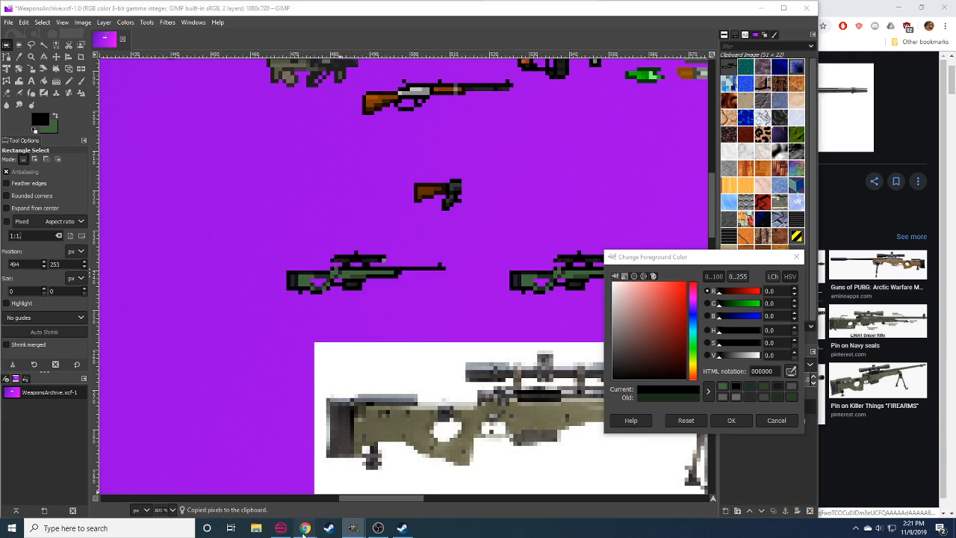
Bring up the live chat window, and view both sniper rifle copies among the archive sprites.
{"action": "left_click", "coordinate": [333, 478]}
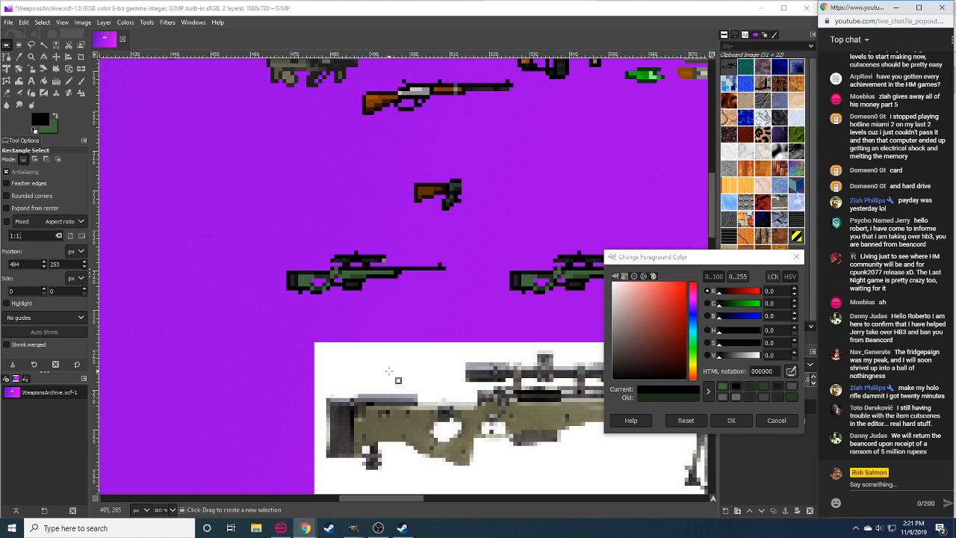
{"action": "left_click_drag", "start_coordinate": [437, 370], "coordinate": [231, 431]}
{"action": "scroll", "coordinate": [172, 511], "scroll_direction": "down", "scroll_amount": 1}
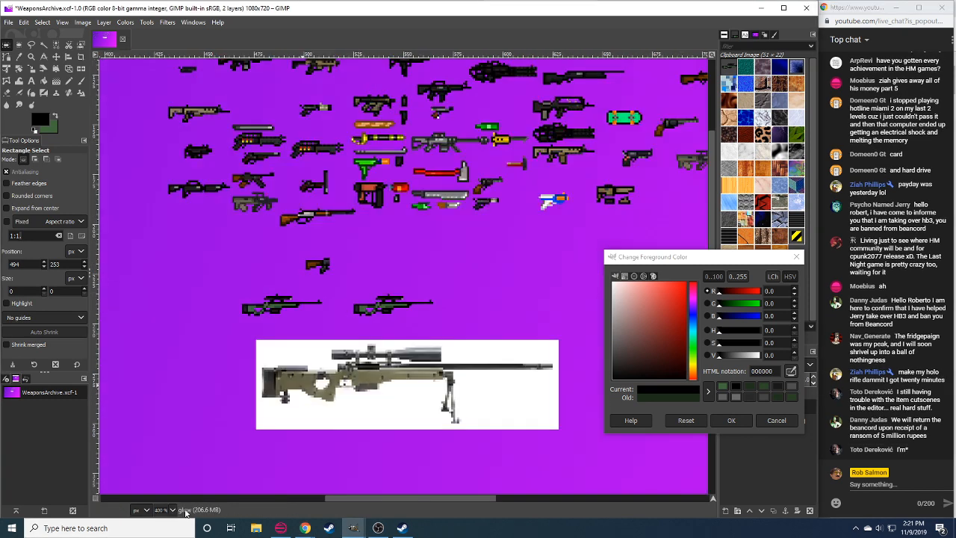
{"action": "scroll", "coordinate": [196, 499], "scroll_direction": "down", "scroll_amount": 1}
{"action": "left_click_drag", "start_coordinate": [402, 376], "coordinate": [216, 426]}
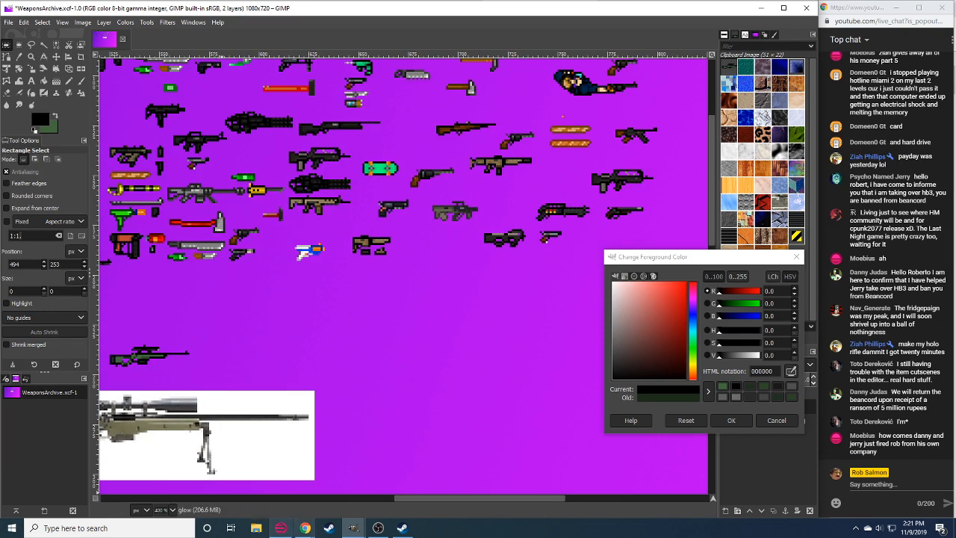
Switch to Chrome and run a Google image search for "fallout new vegas holorifle" in a new tab.
{"action": "mouse_move", "coordinate": [308, 523]}
{"action": "left_click", "coordinate": [266, 471]}
{"action": "left_click", "coordinate": [602, 8]}
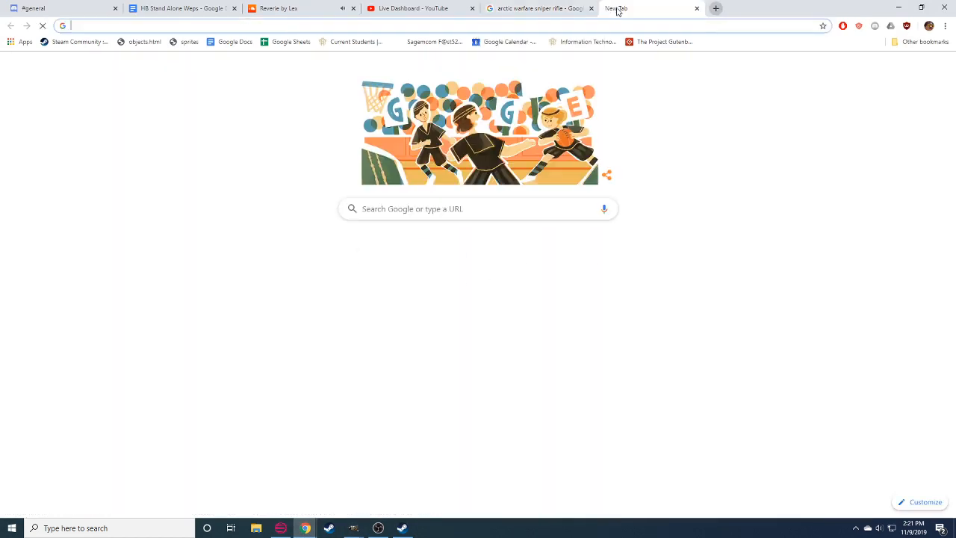
{"action": "type", "text": "f"}
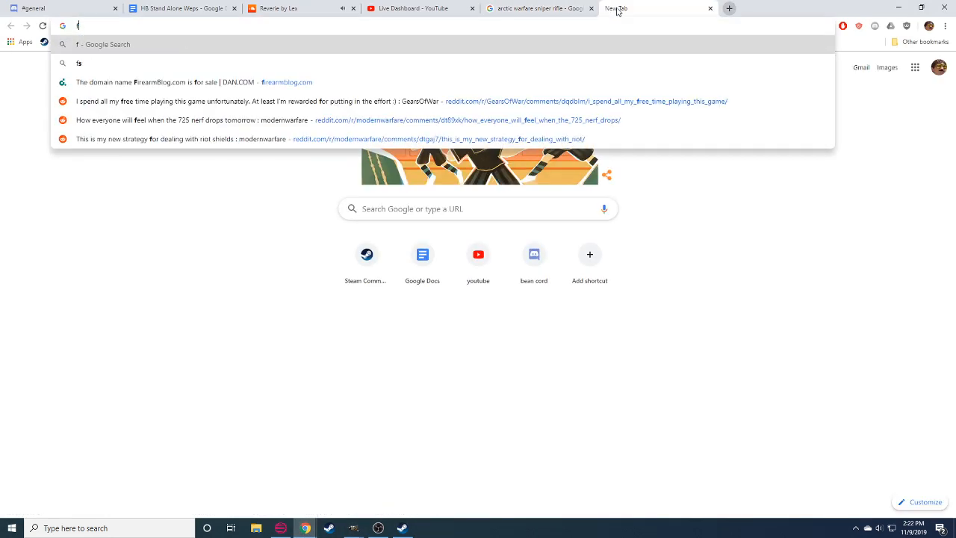
{"action": "type", "text": "allout new "}
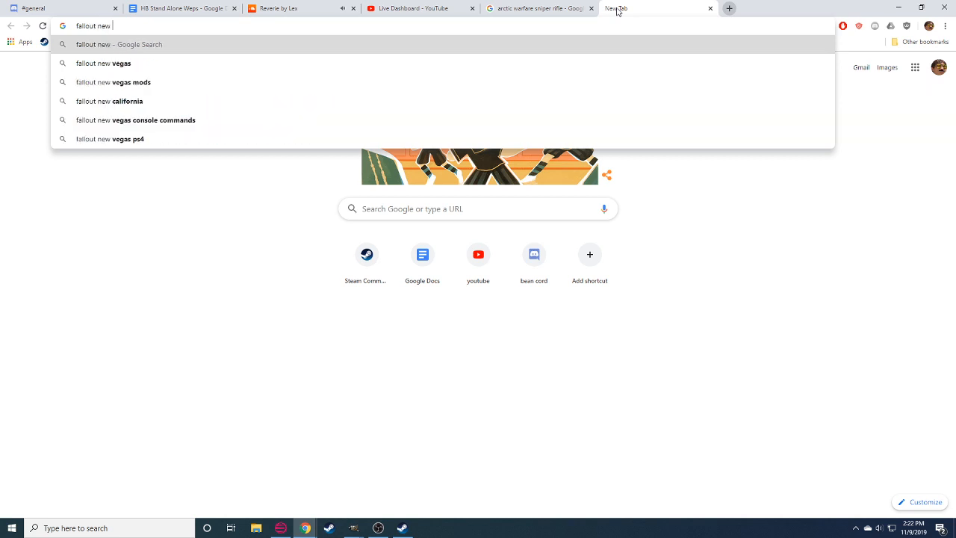
{"action": "type", "text": "vegas holl"}
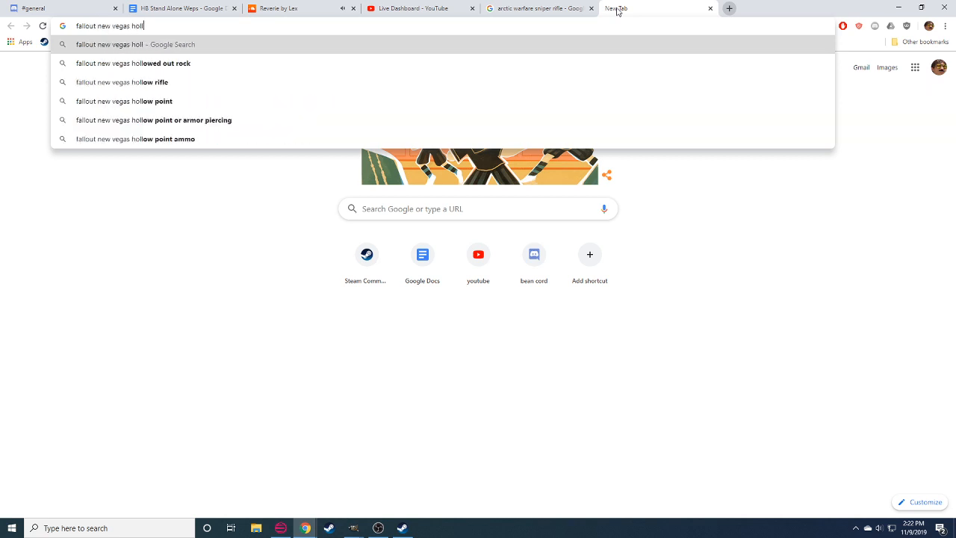
{"action": "key", "text": "BackSpace"}
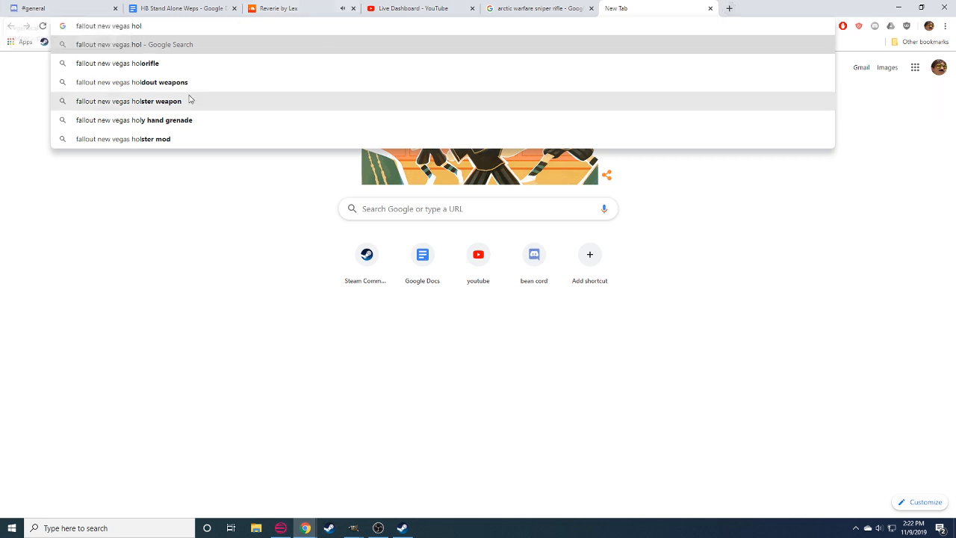
{"action": "key", "text": "Down"}
{"action": "key", "text": "Return"}
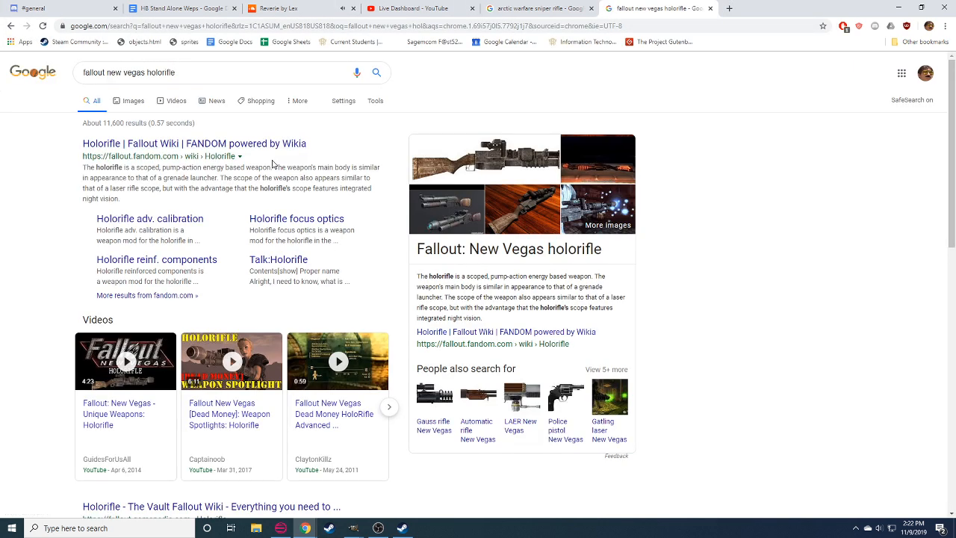
{"action": "left_click", "coordinate": [131, 102]}
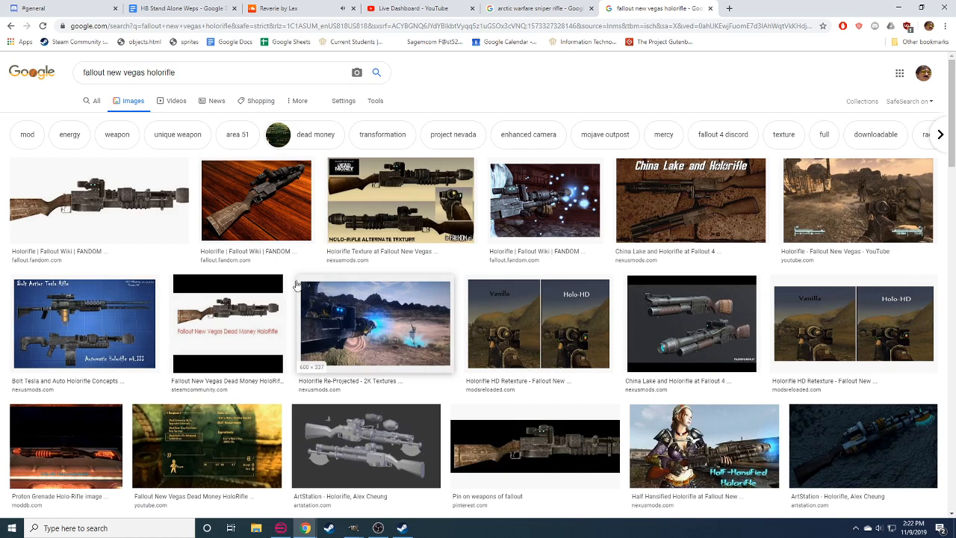
Preview several holorifle image results, including the Fallout Wiki, Rankly and Nexus Mods pictures, to find a clear side-view reference.
{"action": "left_click", "coordinate": [113, 200]}
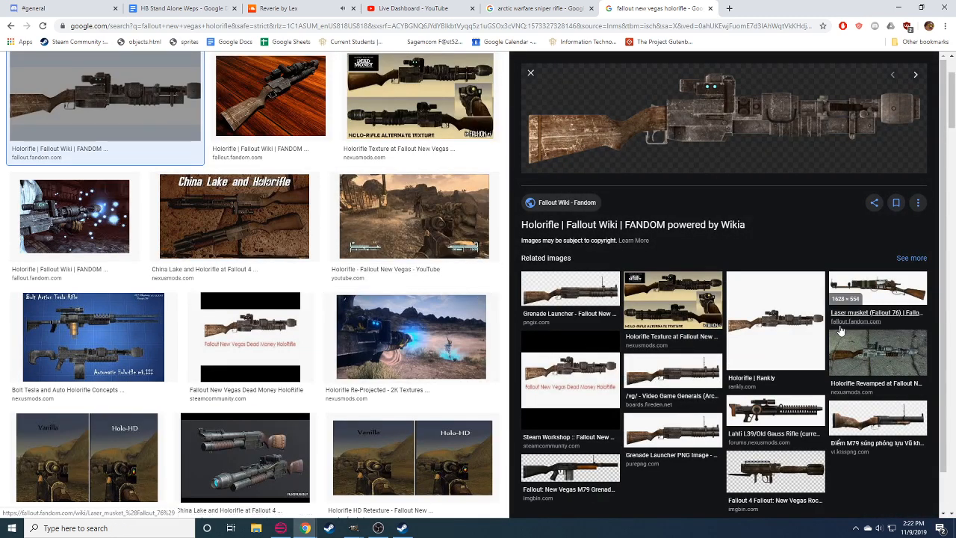
{"action": "left_click", "coordinate": [776, 321]}
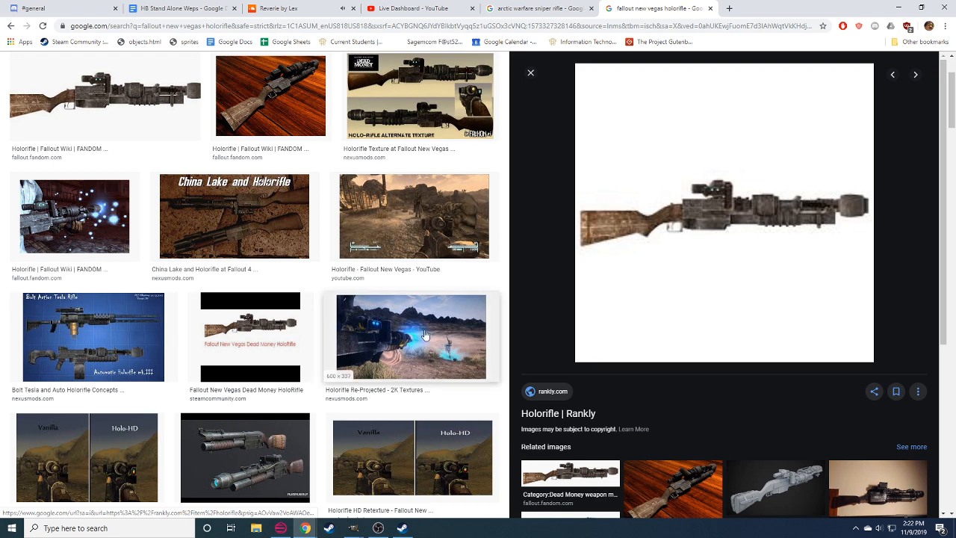
{"action": "left_click", "coordinate": [105, 97]}
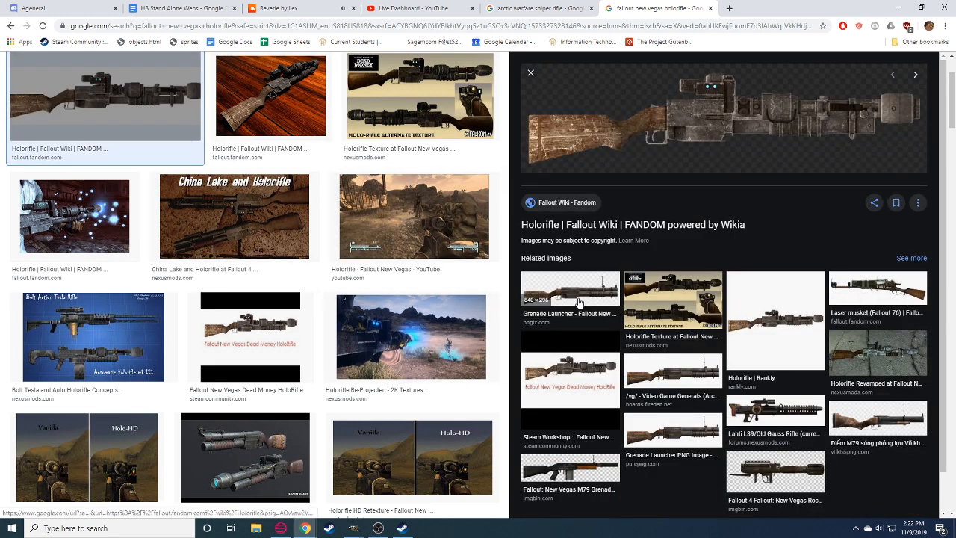
{"action": "left_click", "coordinate": [583, 362]}
{"action": "scroll", "coordinate": [384, 302], "scroll_direction": "up", "scroll_amount": 2}
{"action": "left_click", "coordinate": [418, 205]}
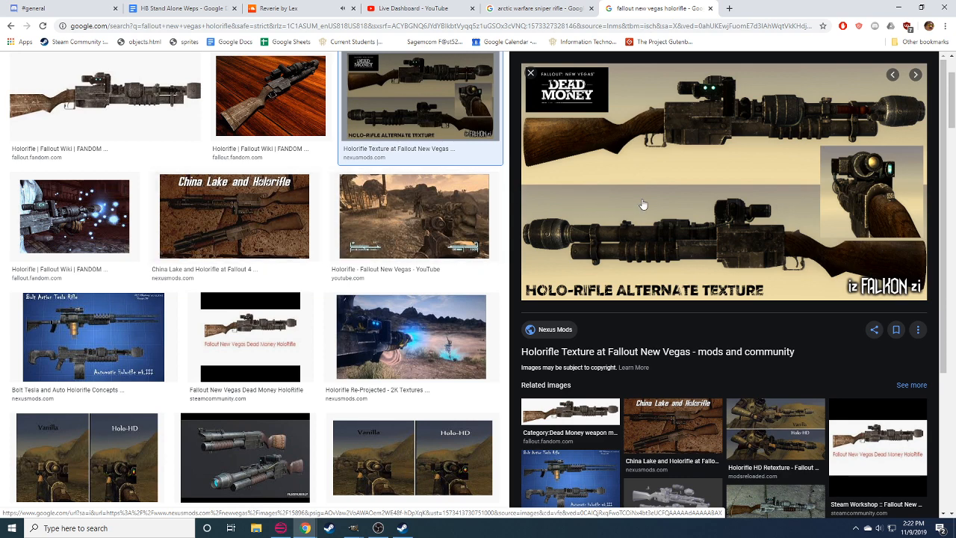
{"action": "scroll", "coordinate": [355, 460], "scroll_direction": "down", "scroll_amount": 3}
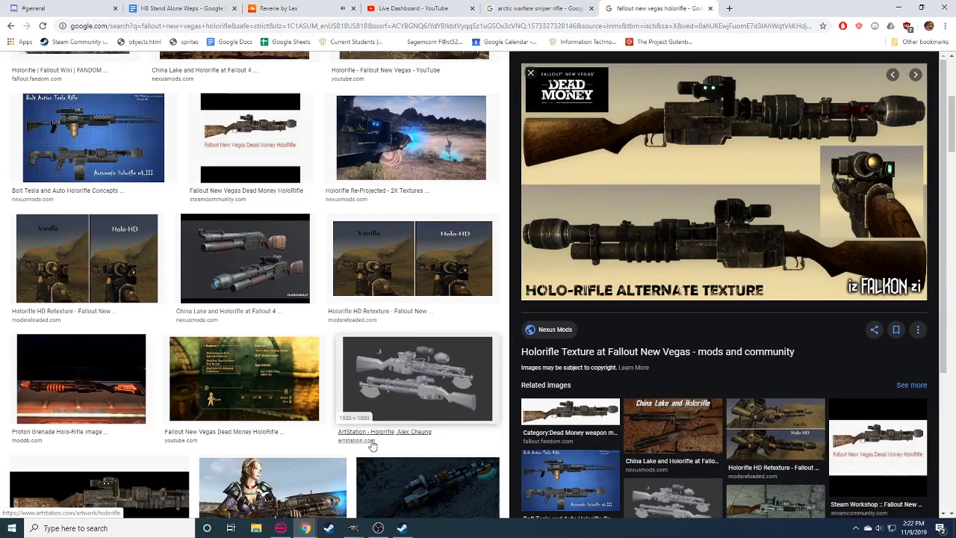
{"action": "scroll", "coordinate": [373, 446], "scroll_direction": "up", "scroll_amount": 3}
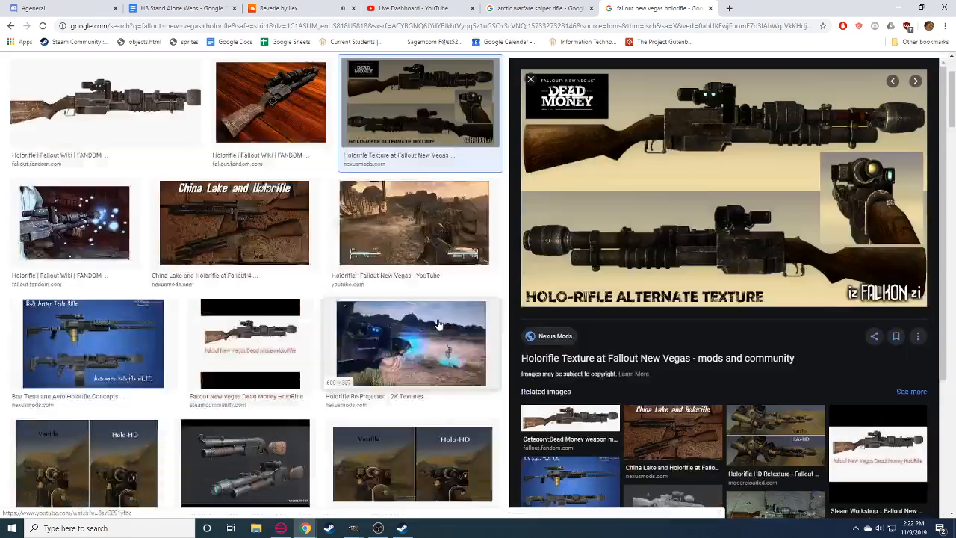
{"action": "scroll", "coordinate": [422, 353], "scroll_direction": "down", "scroll_amount": 10}
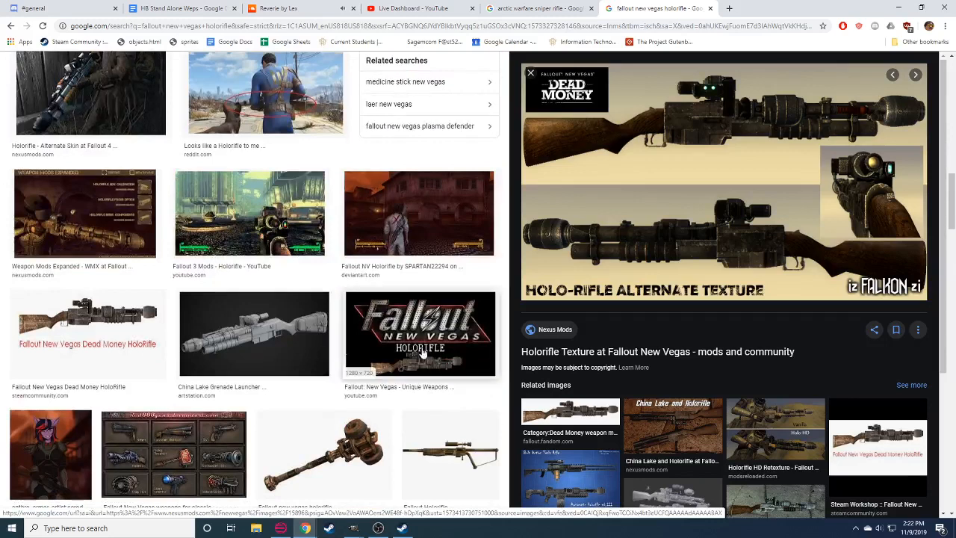
Open the Steam Community "Fallout New Vegas Dead Money HoloRifle" image and capture a screen snip of only the rifle.
{"action": "left_click", "coordinate": [87, 333]}
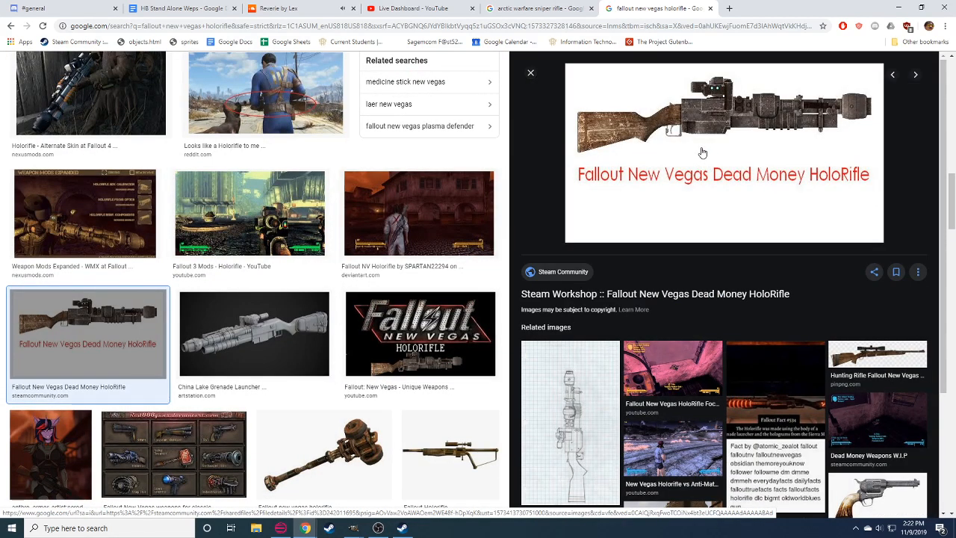
{"action": "key", "text": "super+s"}
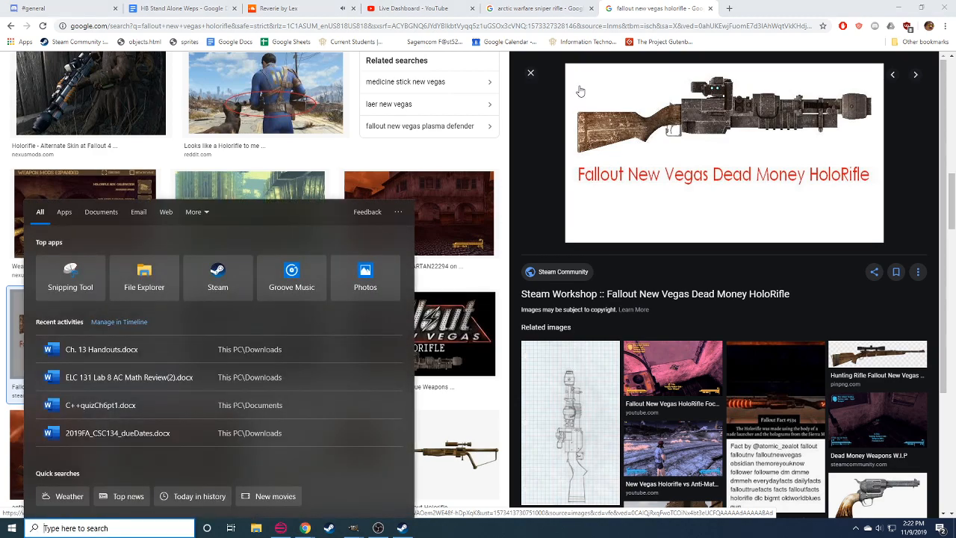
{"action": "key", "text": "super+shift+s"}
{"action": "left_click_drag", "start_coordinate": [570, 67], "coordinate": [886, 163]}
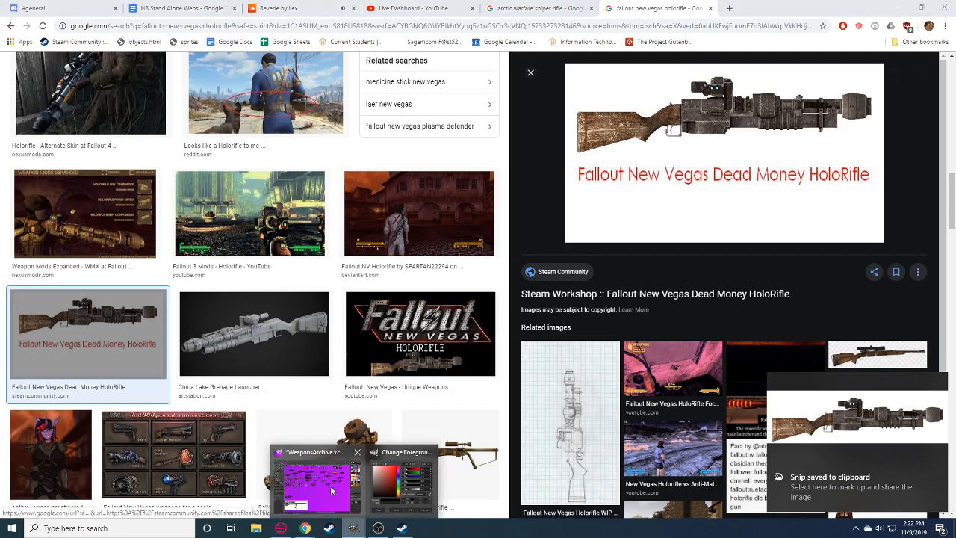
Switch to the WeaponsArchive image in GIMP and paste the holorifle snip into it.
{"action": "left_click", "coordinate": [353, 528]}
{"action": "left_click_drag", "start_coordinate": [369, 424], "coordinate": [194, 350]}
{"action": "mouse_move", "coordinate": [384, 309]}
{"action": "left_mouse_down"}
{"action": "mouse_move", "coordinate": [434, 357]}
{"action": "mouse_move", "coordinate": [287, 426]}
{"action": "left_mouse_up"}
{"action": "key", "text": "ctrl+v"}
{"action": "scroll", "coordinate": [164, 509], "scroll_direction": "down", "scroll_amount": 2}
Scale the pasted holorifle reference down to 155 × 46 px in the empty area below the sprites and anchor it.
{"action": "key", "text": "shift+s"}
{"action": "left_click", "coordinate": [463, 332]}
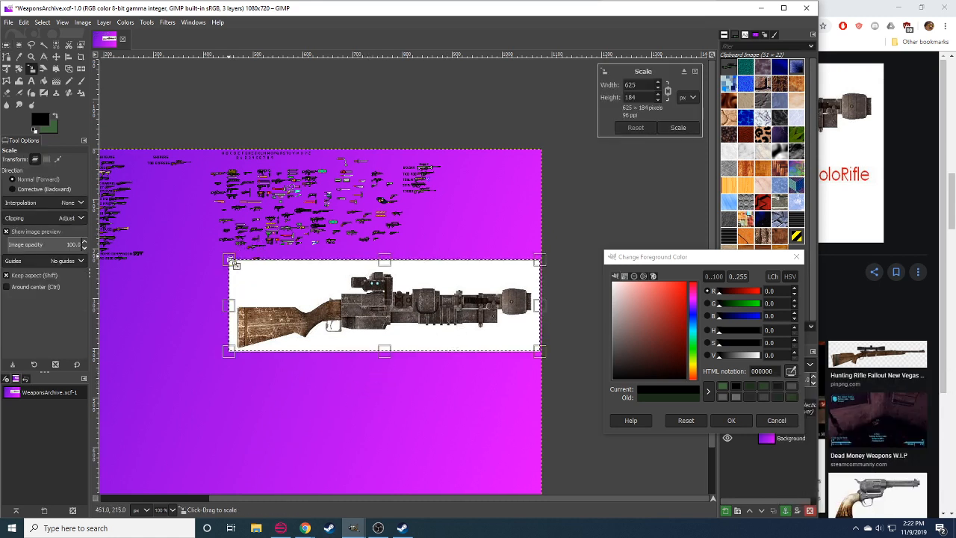
{"action": "left_click_drag", "start_coordinate": [233, 264], "coordinate": [387, 287]}
{"action": "left_click_drag", "start_coordinate": [334, 267], "coordinate": [397, 294]}
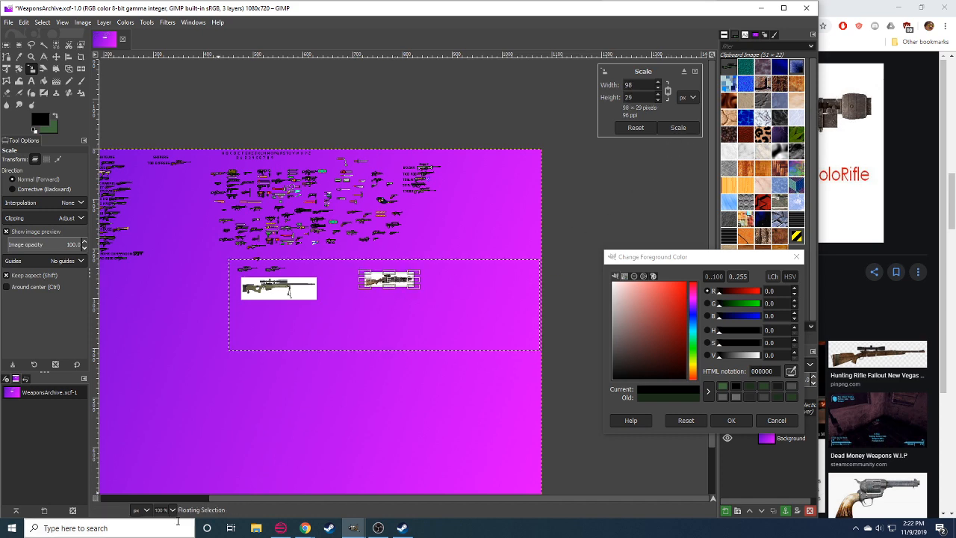
{"action": "scroll", "coordinate": [165, 510], "scroll_direction": "up", "scroll_amount": 3}
{"action": "left_click_drag", "start_coordinate": [228, 380], "coordinate": [414, 474]}
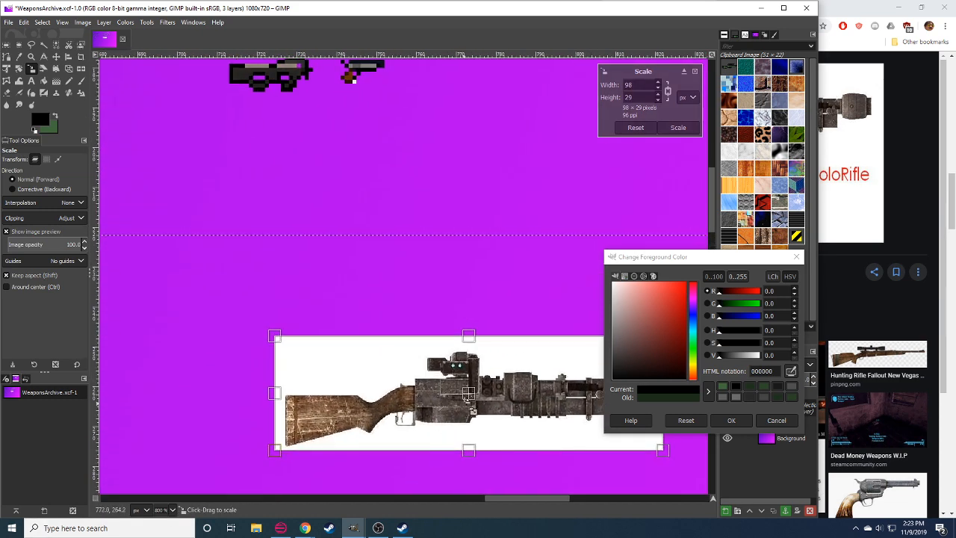
{"action": "left_click_drag", "start_coordinate": [466, 394], "coordinate": [507, 436]}
{"action": "left_click_drag", "start_coordinate": [338, 389], "coordinate": [104, 295]}
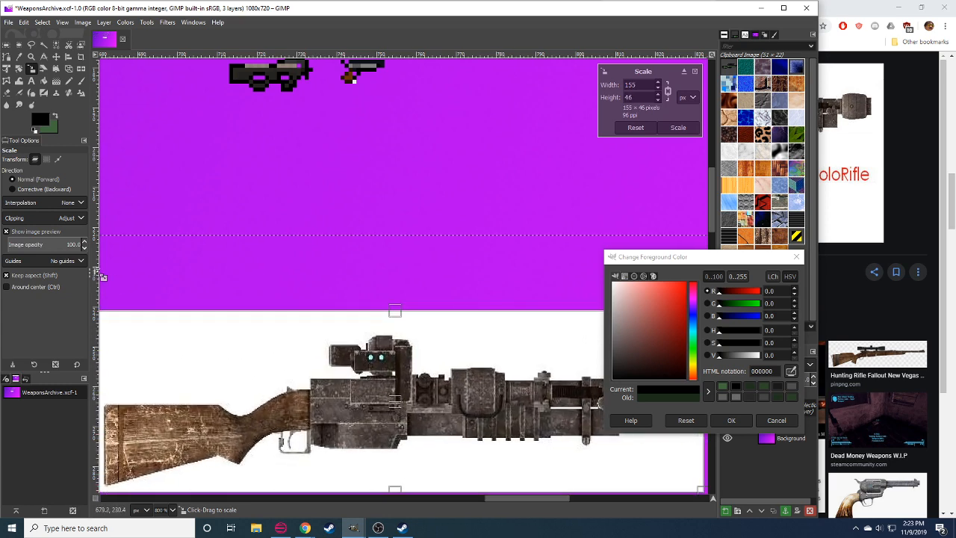
{"action": "left_click", "coordinate": [731, 420]}
{"action": "key", "text": "r"}
{"action": "left_click", "coordinate": [390, 236]}
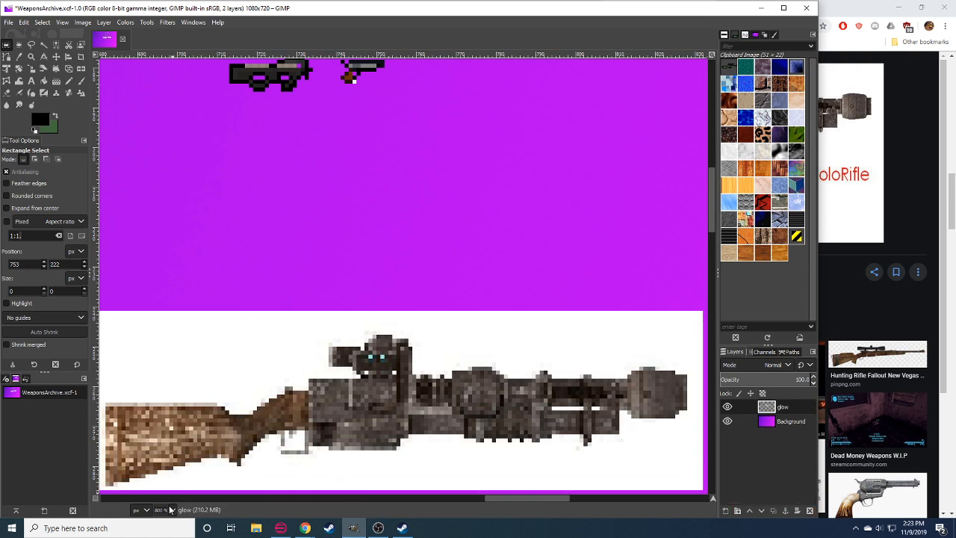
Copy the Mossberg sprite from the Shotguns column with a selection of about 43 × 13 px.
{"action": "scroll", "coordinate": [166, 510], "scroll_direction": "down", "scroll_amount": 1}
{"action": "left_click_drag", "start_coordinate": [149, 142], "coordinate": [484, 330]}
{"action": "scroll", "coordinate": [484, 332], "scroll_direction": "up", "scroll_amount": 10}
{"action": "scroll", "coordinate": [484, 331], "scroll_direction": "left", "scroll_amount": 10}
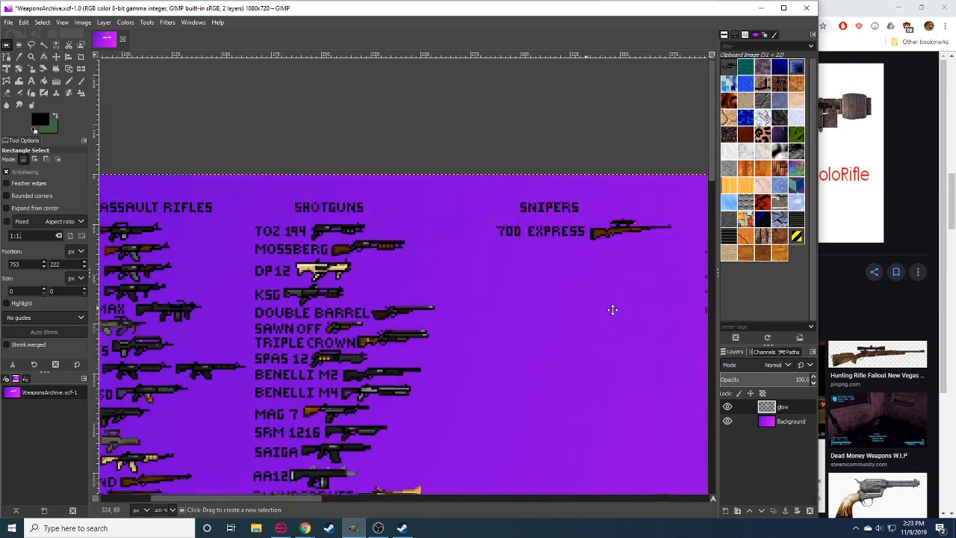
{"action": "key", "text": "4"}
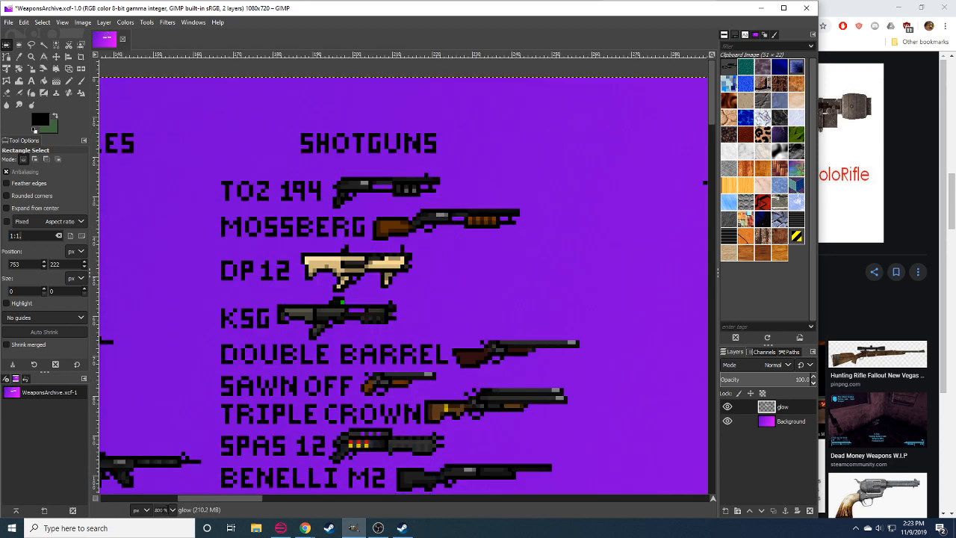
{"action": "left_click_drag", "start_coordinate": [540, 197], "coordinate": [369, 248]}
{"action": "key", "text": "ctrl+c"}
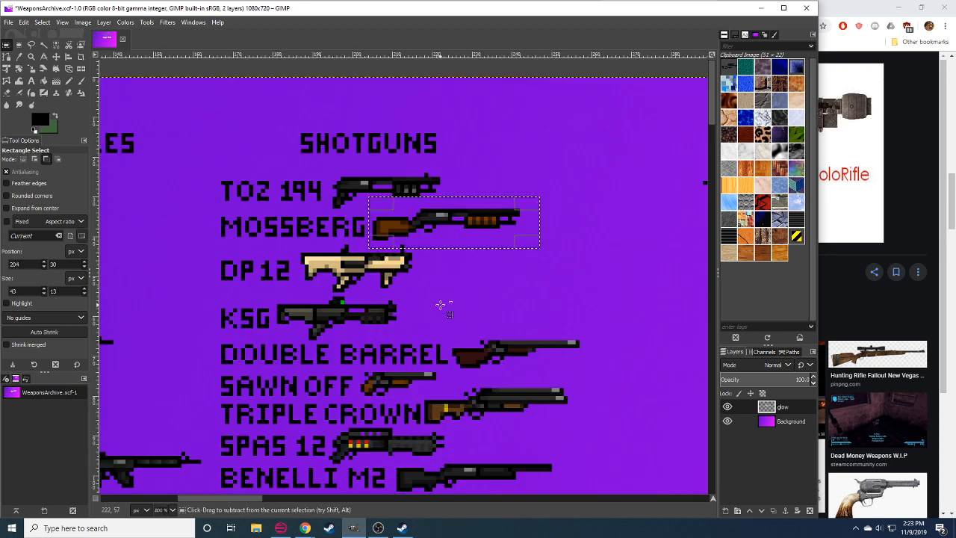
Paste the Mossberg sprite above the holorifle reference and cut away a stray 3 × 2 px area below its stock.
{"action": "left_click", "coordinate": [458, 327]}
{"action": "key", "text": "3"}
{"action": "scroll", "coordinate": [165, 510], "scroll_direction": "down", "scroll_amount": 1}
{"action": "left_click_drag", "start_coordinate": [672, 380], "coordinate": [497, 372]}
{"action": "scroll", "coordinate": [168, 510], "scroll_direction": "up", "scroll_amount": 1}
{"action": "key", "text": "4"}
{"action": "left_click_drag", "start_coordinate": [461, 298], "coordinate": [329, 74]}
{"action": "left_click_drag", "start_coordinate": [542, 433], "coordinate": [350, 275]}
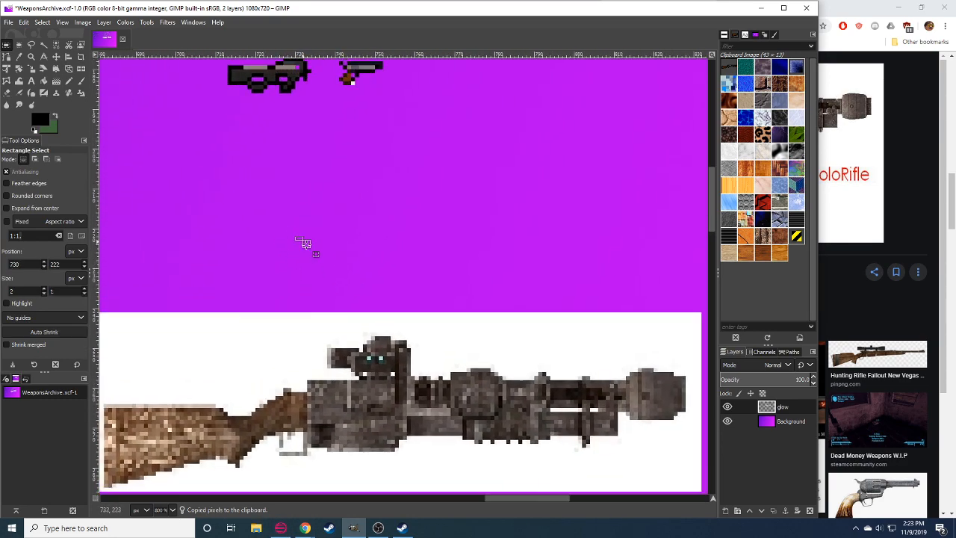
{"action": "key", "text": "ctrl+v"}
{"action": "left_click", "coordinate": [271, 274]}
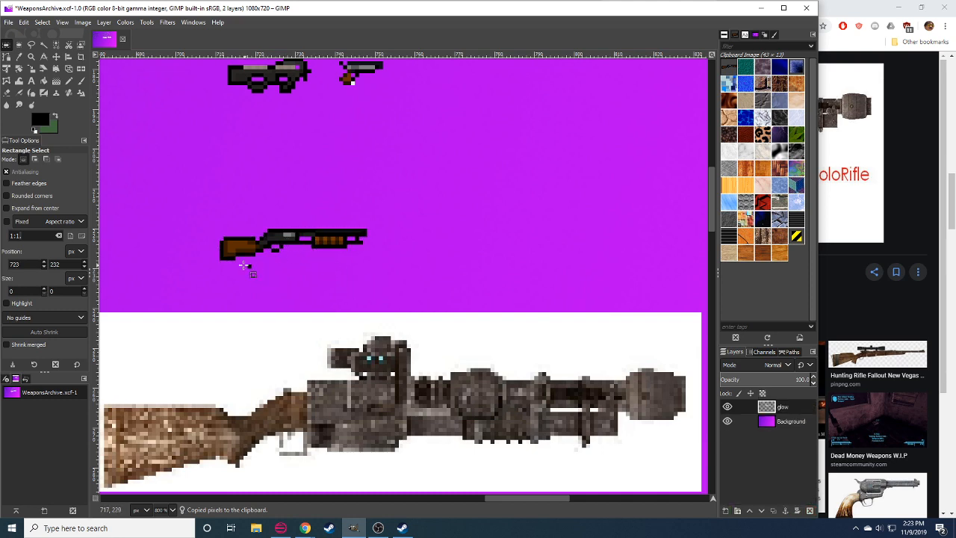
{"action": "left_click_drag", "start_coordinate": [246, 265], "coordinate": [258, 273]}
{"action": "key", "text": "ctrl+x"}
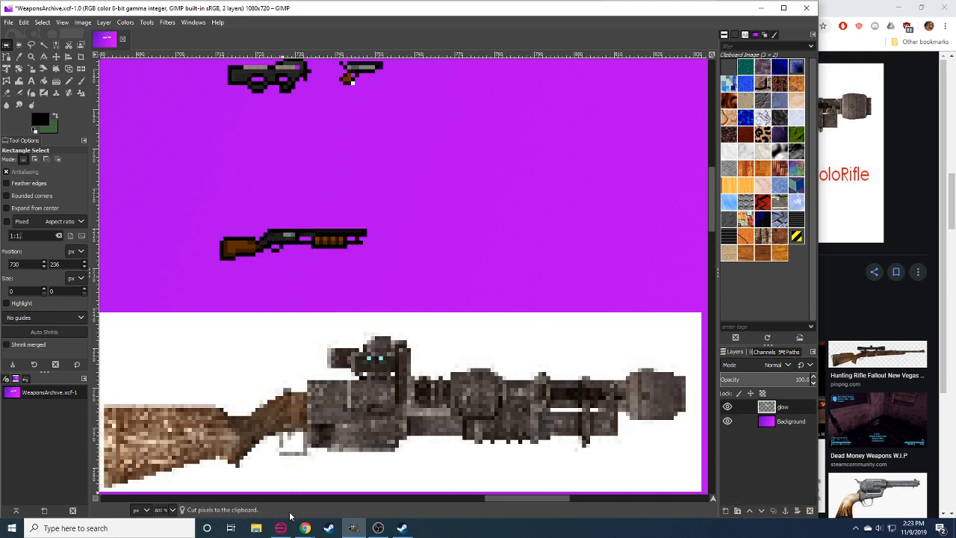
Switch to Chrome and view the Nexus Mods "Holo-Rifle Alternate Texture" image from the holorifle results.
{"action": "left_click", "coordinate": [305, 528]}
{"action": "scroll", "coordinate": [355, 348], "scroll_direction": "up", "scroll_amount": 10}
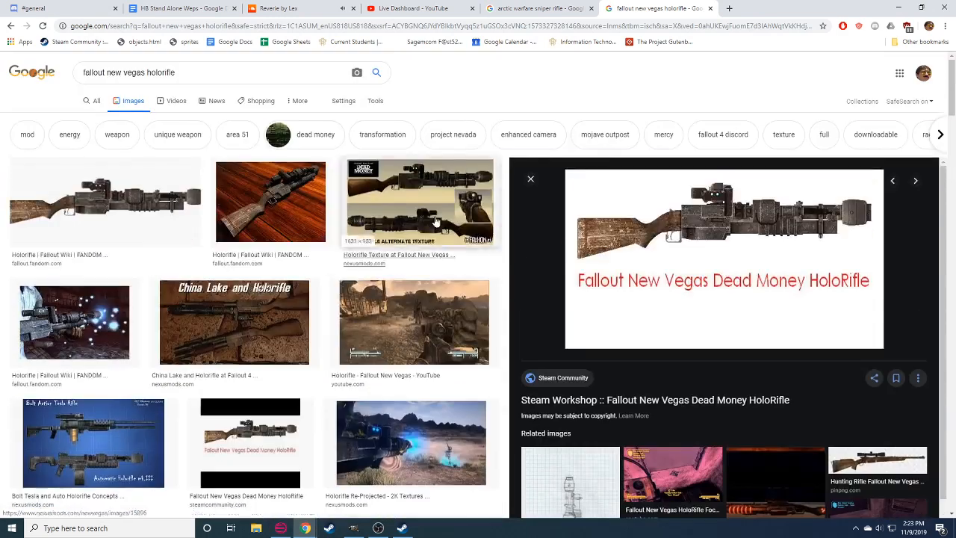
{"action": "left_click", "coordinate": [437, 222]}
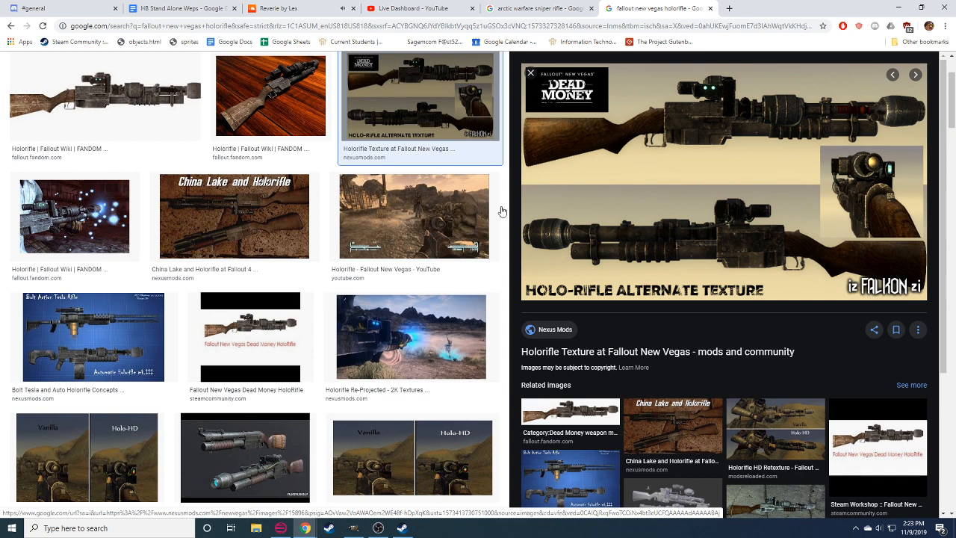
{"action": "scroll", "coordinate": [324, 188], "scroll_direction": "up", "scroll_amount": 2}
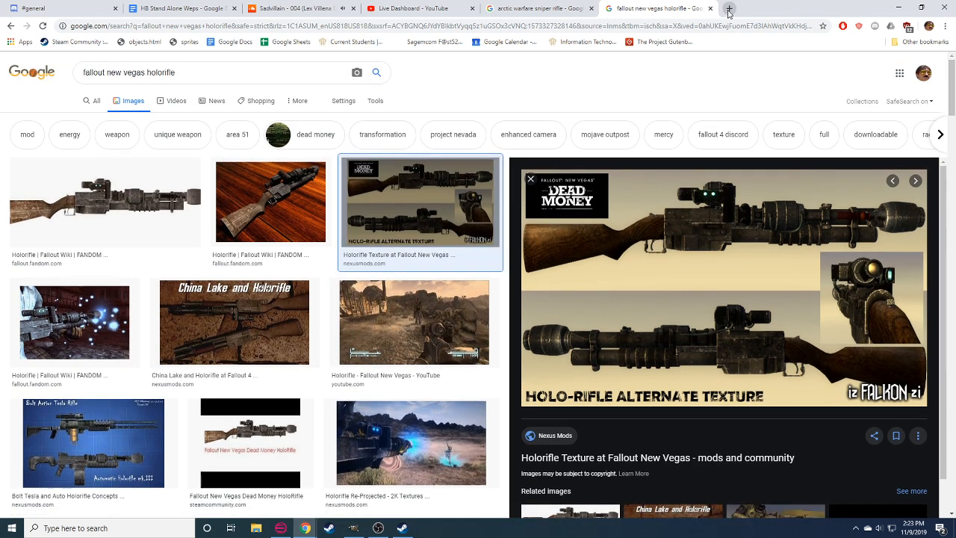
Run a Google image search for "china lake grenade launcher" in a new tab and preview the China Lake Pump Grenade Launcher picture.
{"action": "left_click", "coordinate": [729, 10]}
{"action": "type", "text": "china lake "}
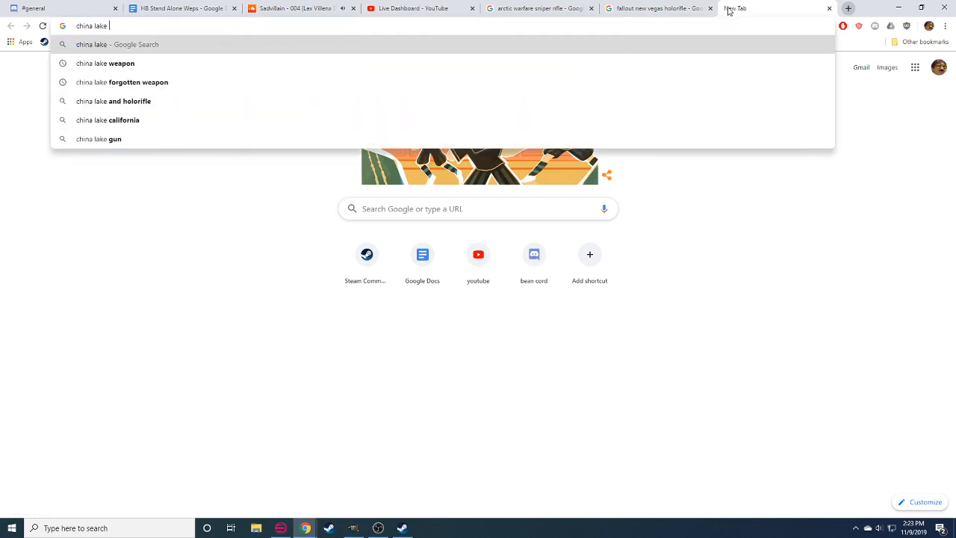
{"action": "type", "text": "gre"}
{"action": "key", "text": "Return"}
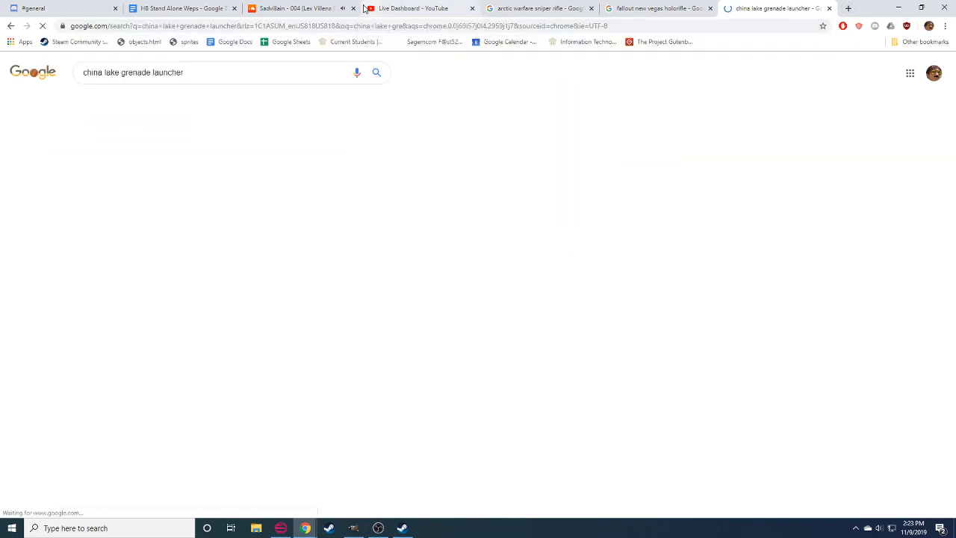
{"action": "left_click", "coordinate": [139, 97]}
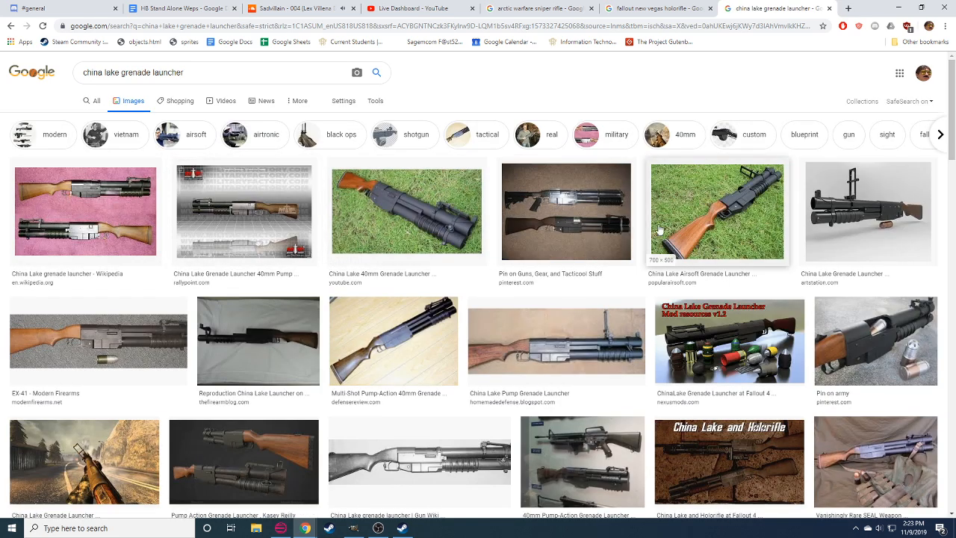
{"action": "left_click", "coordinate": [573, 344]}
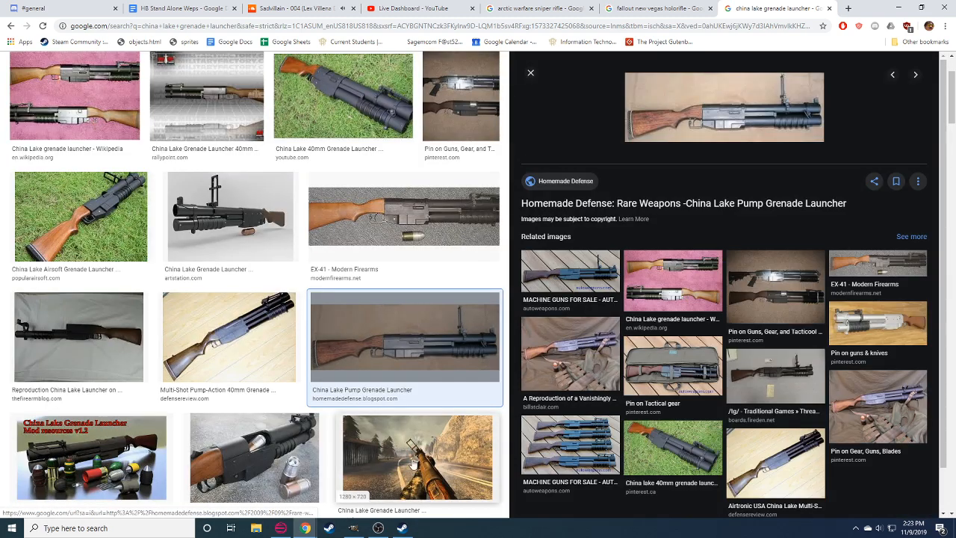
Switch back to GIMP and sample the brown of the pasted shotgun's stock as the Pencil's foreground colour.
{"action": "left_click", "coordinate": [354, 528]}
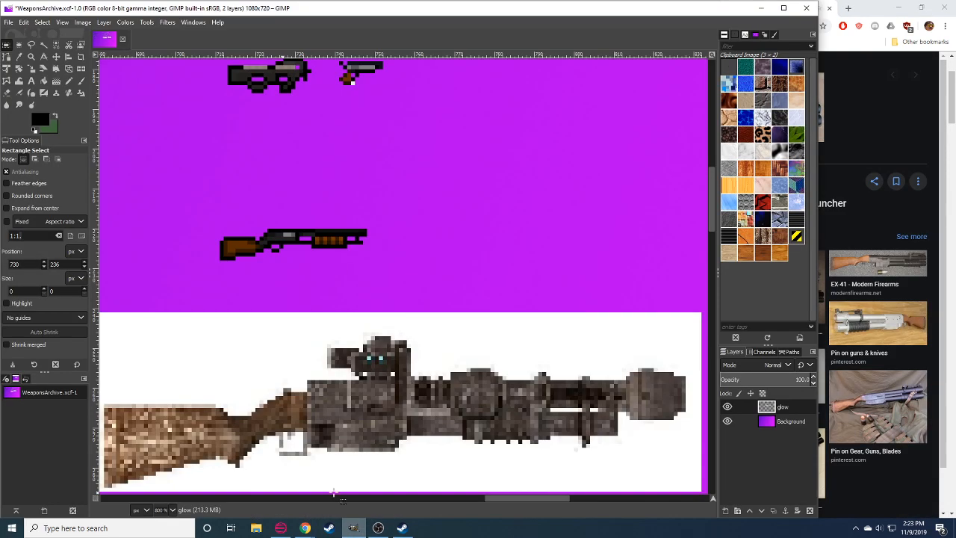
{"action": "left_click_drag", "start_coordinate": [288, 261], "coordinate": [347, 260]}
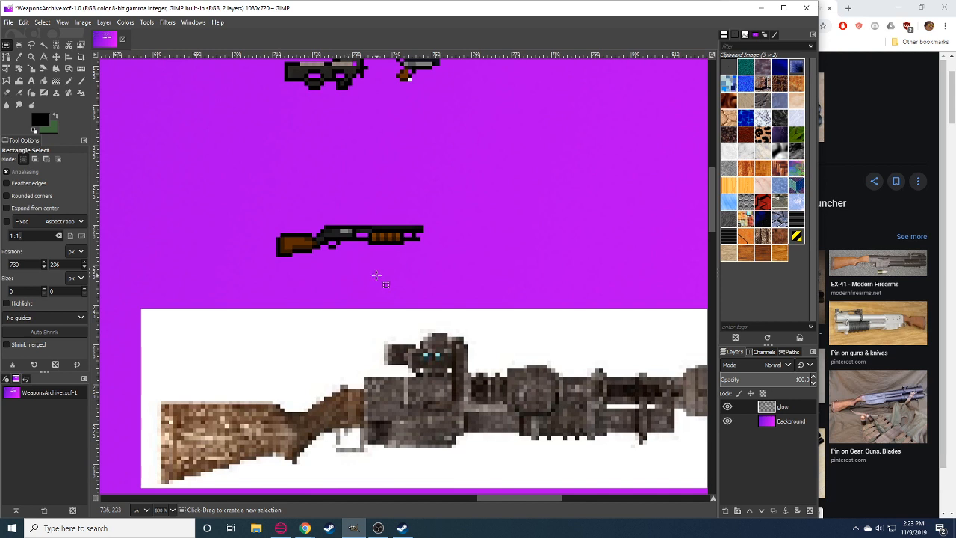
{"action": "key", "text": "n"}
{"action": "left_click", "coordinate": [311, 243], "text": "ctrl"}
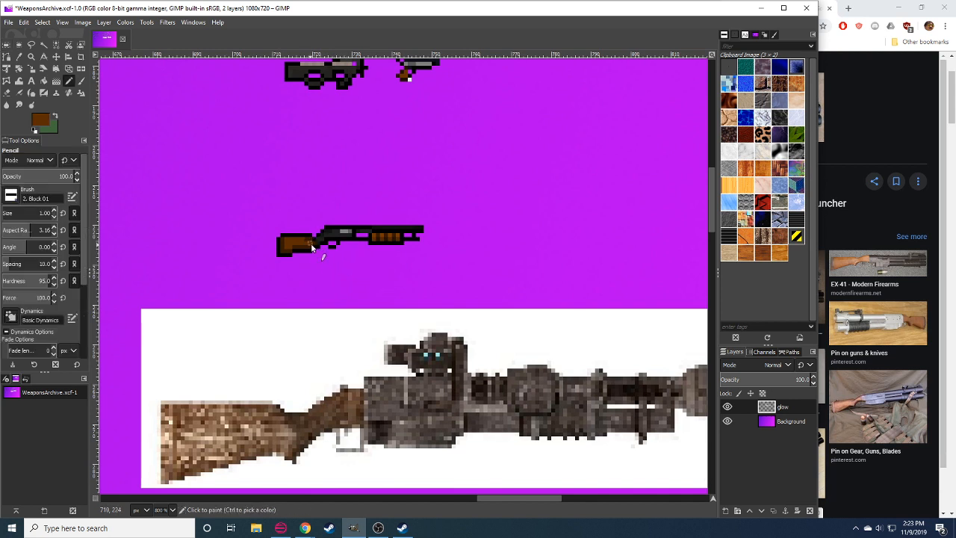
Bring the YouTube live chat window to the front in Chrome, return to GIMP and clear the selection around the shotgun's stock.
{"action": "key", "text": "r"}
{"action": "left_click_drag", "start_coordinate": [268, 225], "coordinate": [318, 268]}
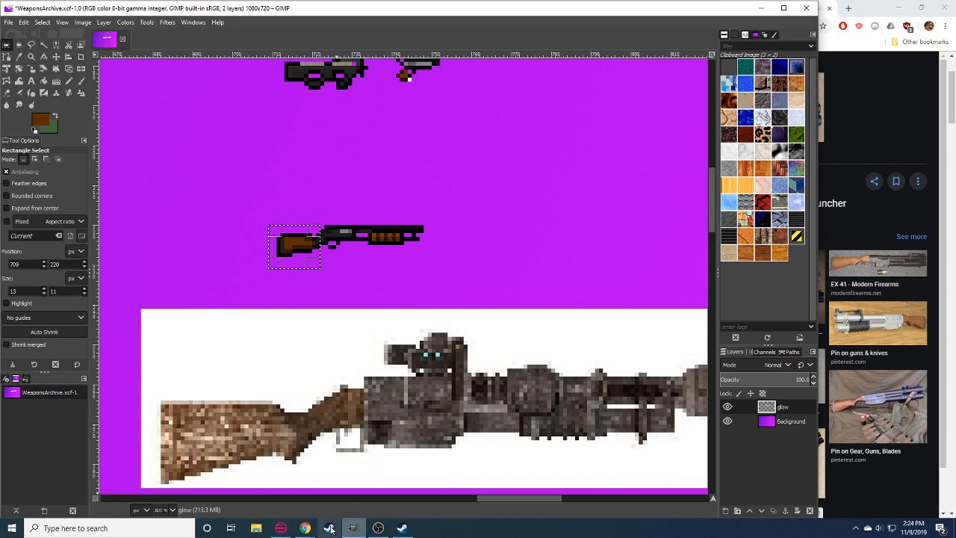
{"action": "mouse_move", "coordinate": [306, 528]}
{"action": "left_click", "coordinate": [352, 478]}
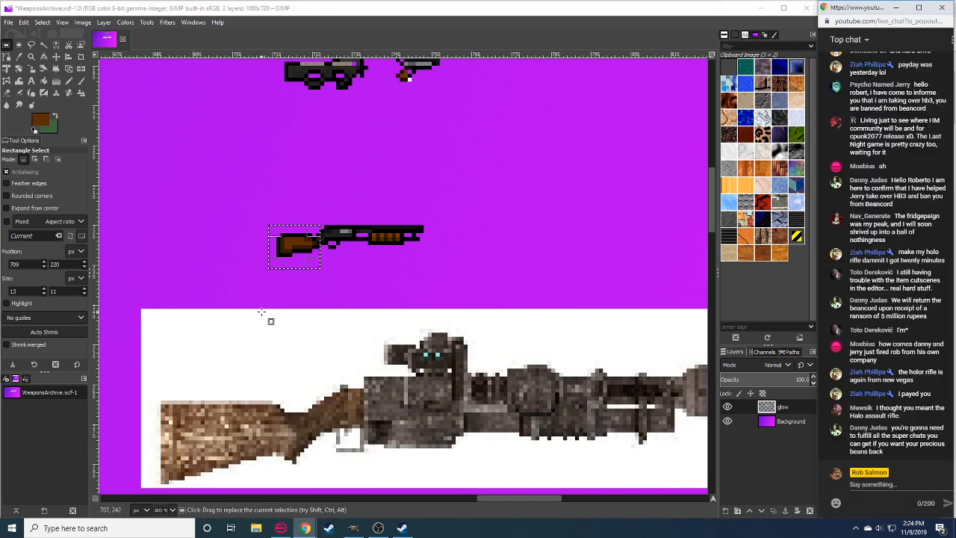
{"action": "left_click", "coordinate": [237, 225]}
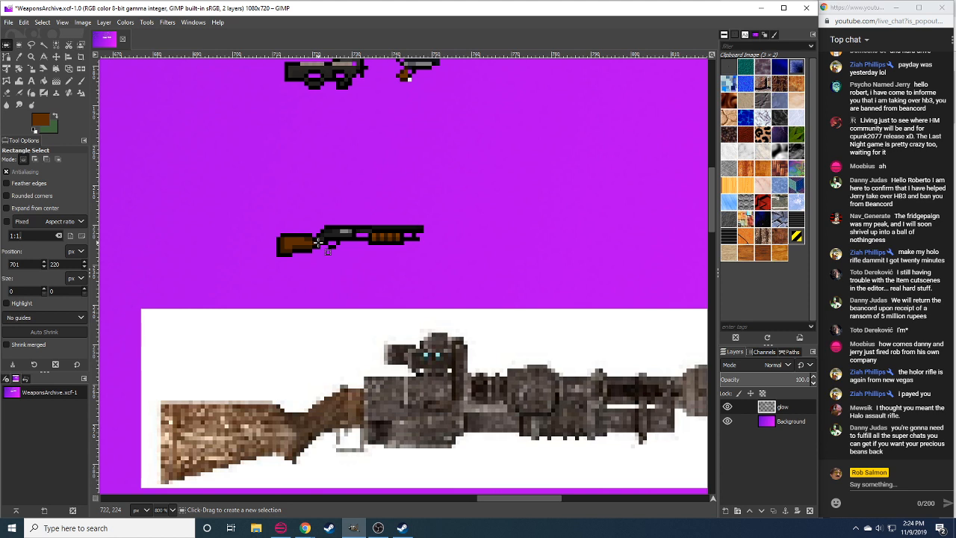
{"action": "left_click_drag", "start_coordinate": [268, 221], "coordinate": [312, 265]}
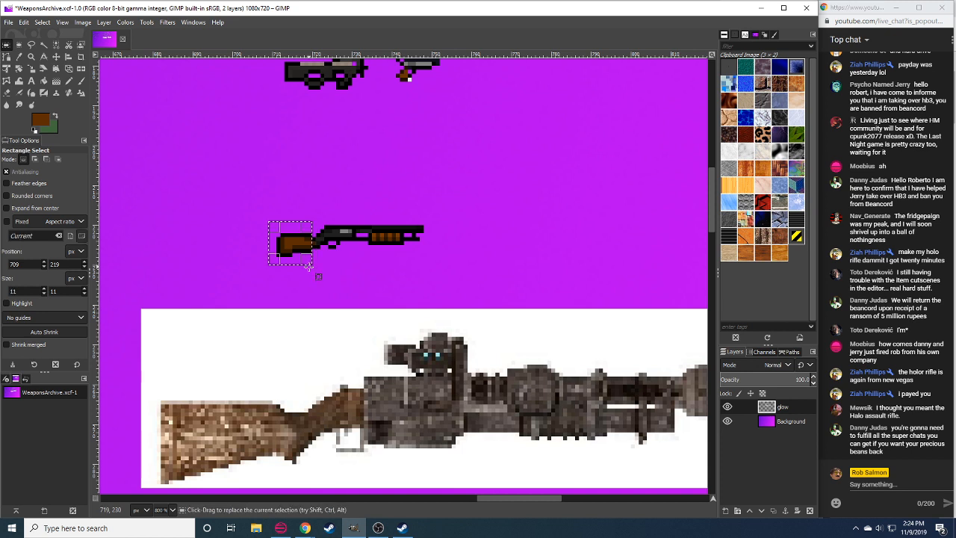
{"action": "key", "text": "ctrl+c"}
{"action": "key", "text": "ctrl+v"}
{"action": "left_click", "coordinate": [326, 275]}
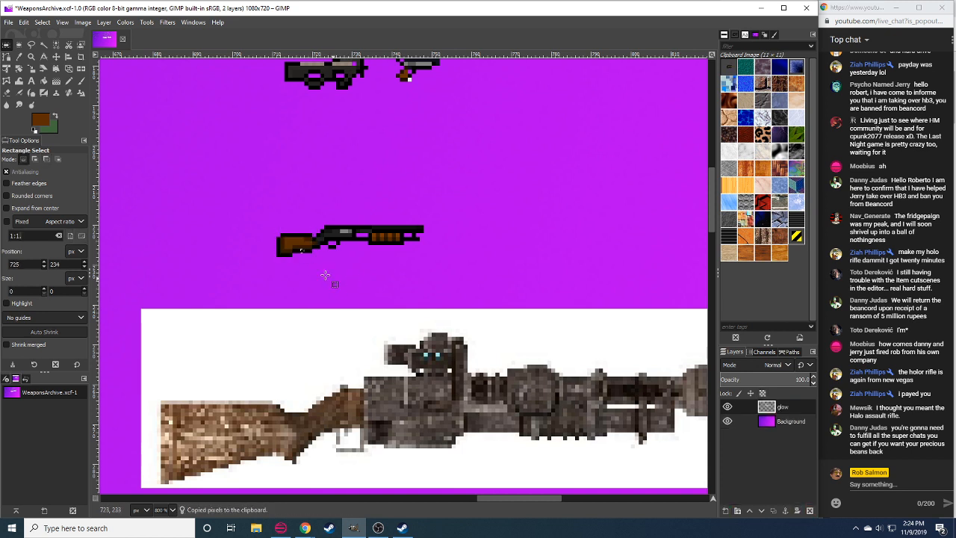
{"action": "key", "text": "ctrl+v"}
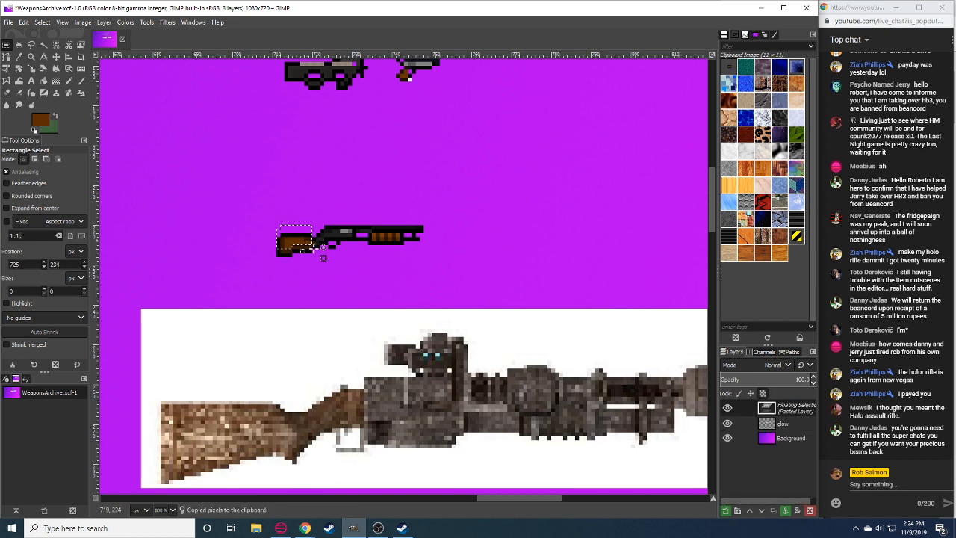
{"action": "left_click", "coordinate": [361, 287]}
{"action": "key", "text": "ctrl+z"}
Cut the 12 × 10 px area containing the shotgun's stock, paste it one pixel higher and anchor it.
{"action": "left_click", "coordinate": [361, 289]}
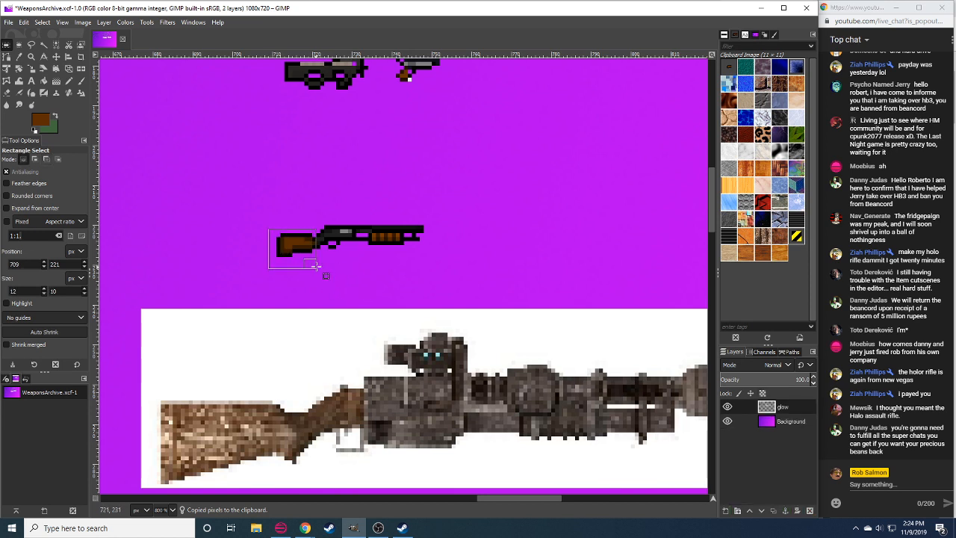
{"action": "key", "text": "ctrl+x"}
{"action": "key", "text": "ctrl+v"}
{"action": "key", "text": "ctrl+h"}
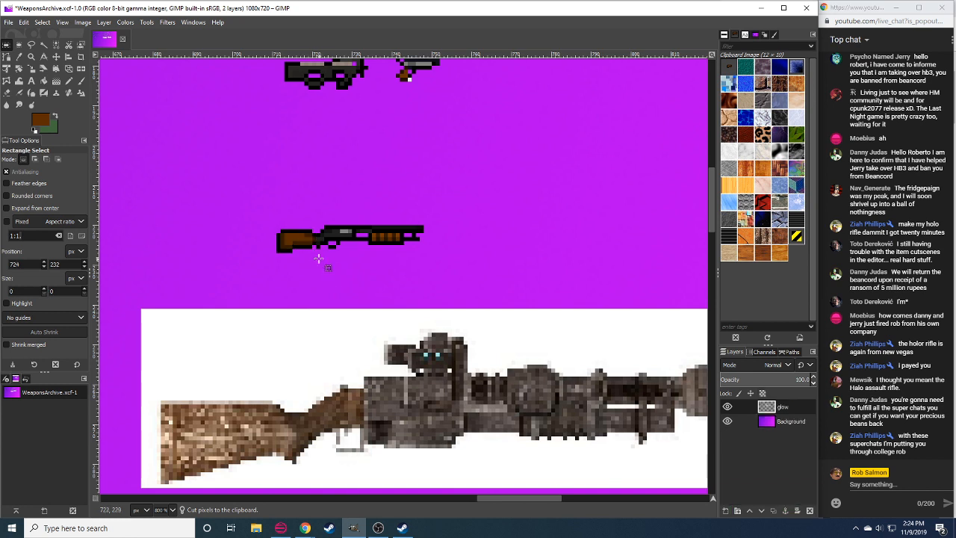
Touch up the black outline where the raised stock meets the receiver, using the Eraser and the Pencil with sampled black.
{"action": "key", "text": "shift+e"}
{"action": "key", "text": "n"}
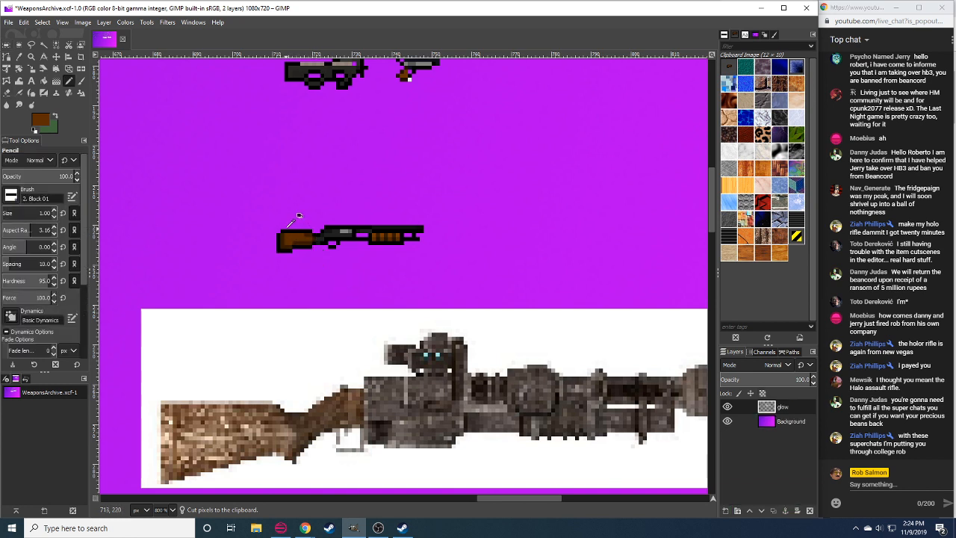
{"action": "left_click", "coordinate": [280, 234], "text": "ctrl"}
{"action": "key", "text": "shift+e"}
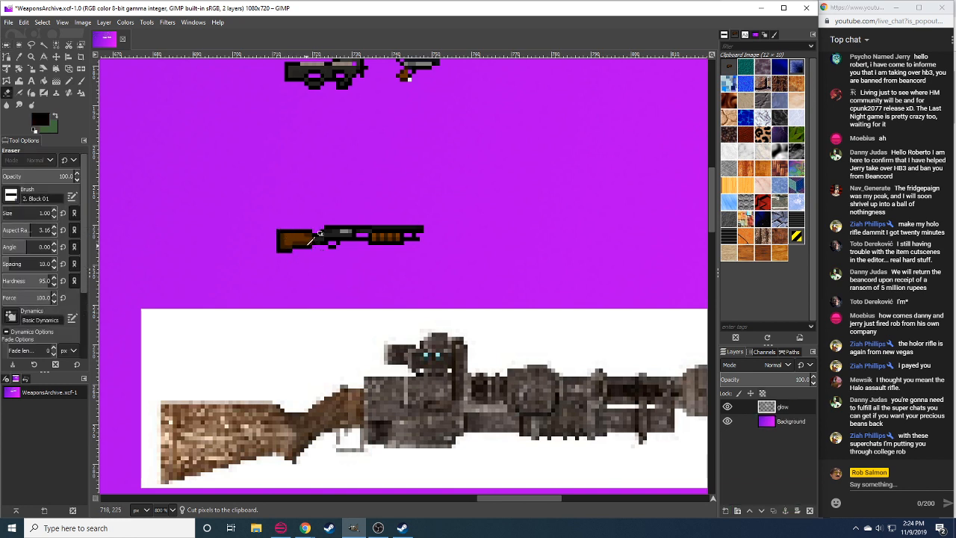
{"action": "left_click", "coordinate": [319, 245], "text": "ctrl"}
{"action": "key", "text": "n"}
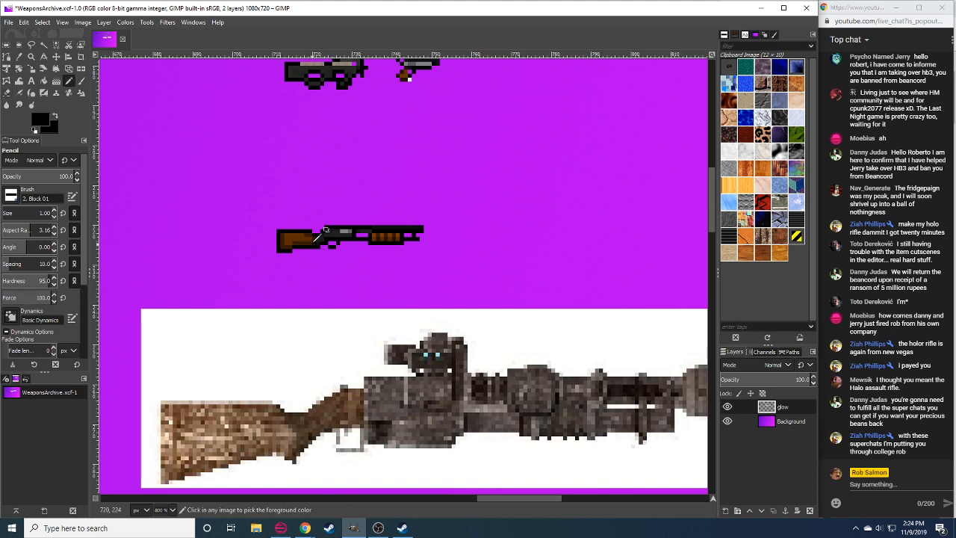
Extend the stock's wood through the grip up to the receiver with brown and dark brown sampled from the stock.
{"action": "left_click", "coordinate": [316, 239], "text": "ctrl"}
{"action": "left_click", "coordinate": [315, 237], "text": "ctrl"}
{"action": "left_click", "coordinate": [312, 239], "text": "ctrl"}
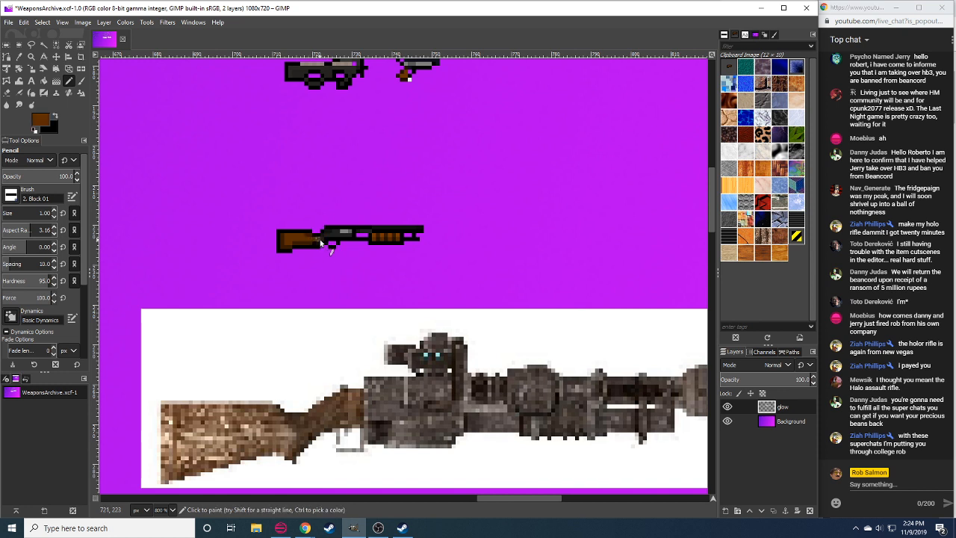
{"action": "left_click", "coordinate": [311, 233], "text": "ctrl"}
{"action": "left_click", "coordinate": [321, 234]}
{"action": "left_click", "coordinate": [323, 228], "text": "ctrl"}
{"action": "left_click", "coordinate": [314, 242], "text": "ctrl"}
{"action": "left_click", "coordinate": [315, 243]}
{"action": "key", "text": "shift+e"}
{"action": "mouse_move", "coordinate": [380, 280]}
{"action": "left_mouse_down"}
{"action": "mouse_move", "coordinate": [366, 266]}
{"action": "mouse_move", "coordinate": [369, 286]}
{"action": "left_mouse_up"}
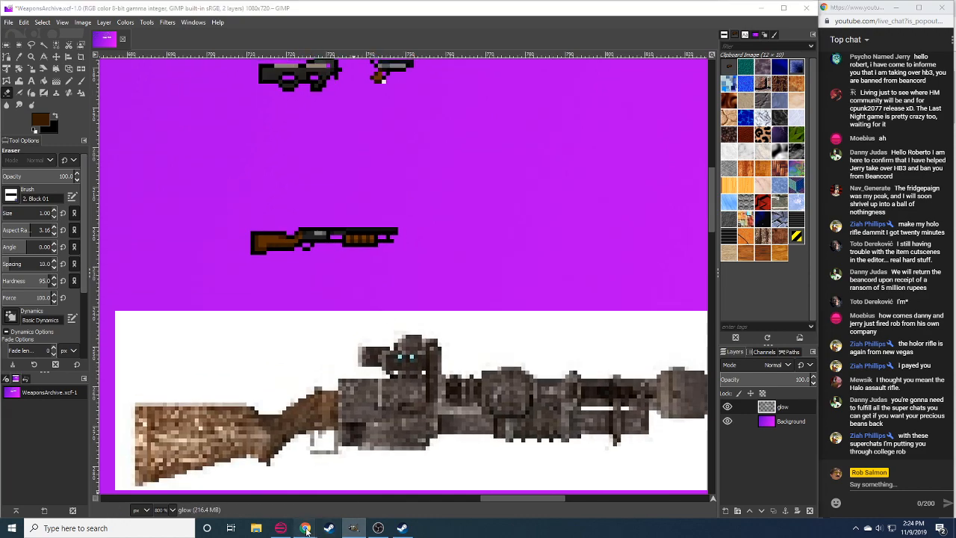
Glance at the China Lake launcher reference in Chrome, and paint over the receiver's light grey ejection port with sampled dark grey.
{"action": "mouse_move", "coordinate": [306, 528]}
{"action": "left_click", "coordinate": [276, 486]}
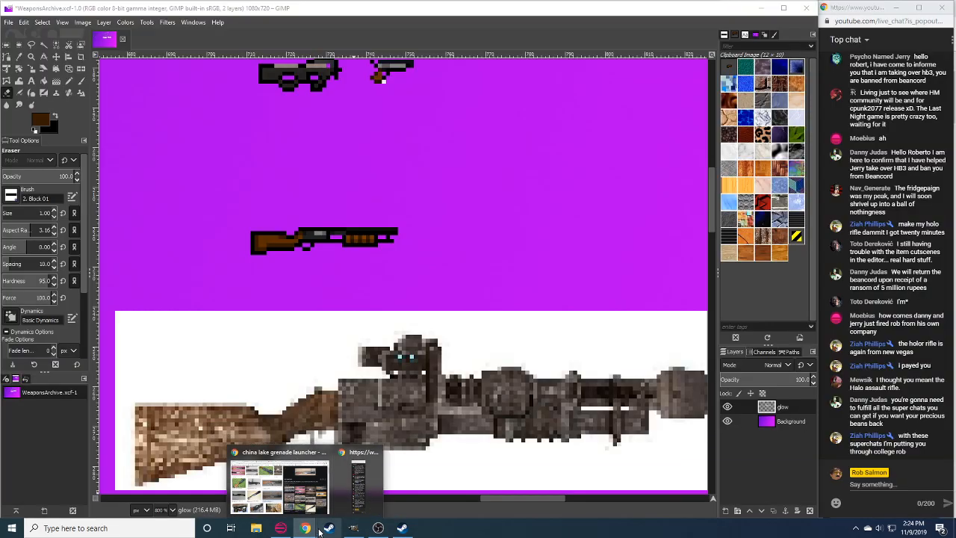
{"action": "key", "text": "n"}
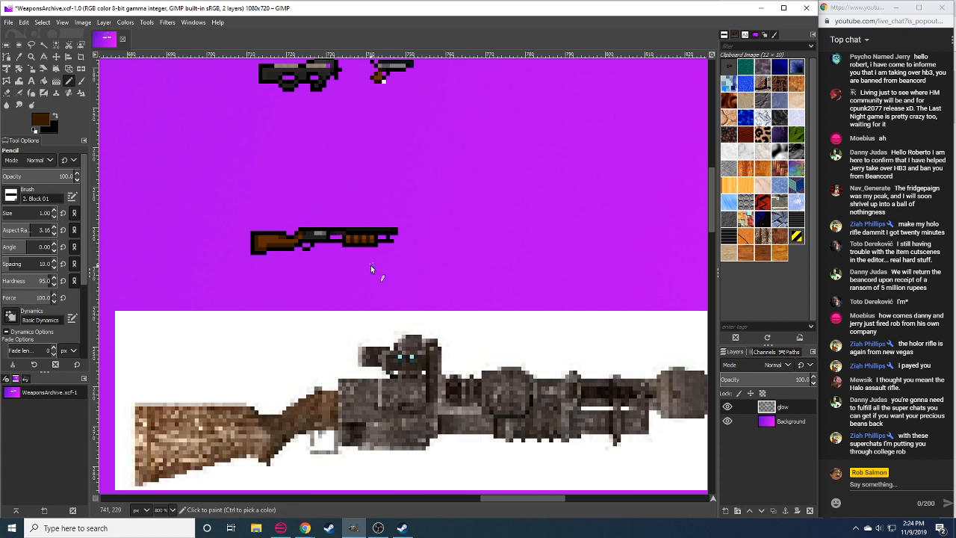
{"action": "left_click", "coordinate": [309, 235], "text": "ctrl"}
{"action": "left_click_drag", "start_coordinate": [314, 233], "coordinate": [324, 233]}
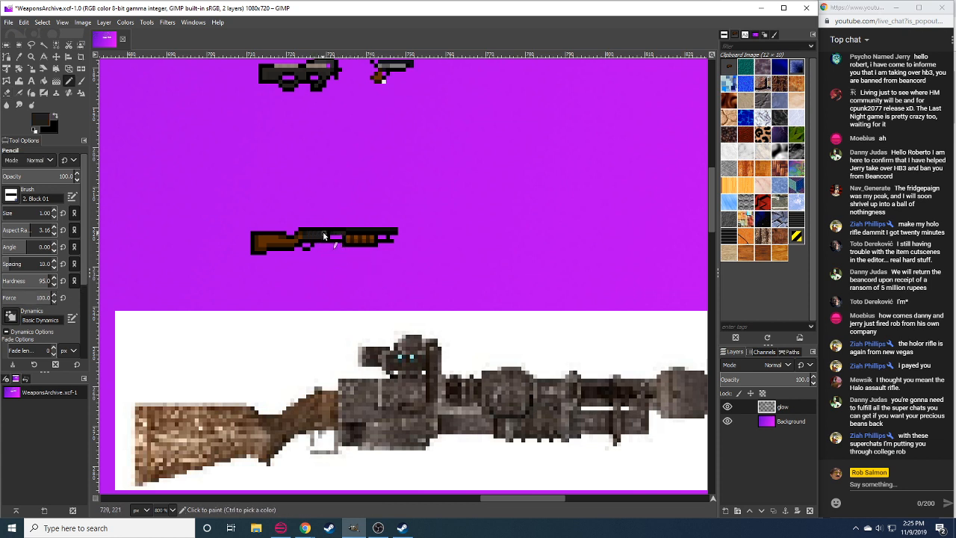
{"action": "key", "text": "r"}
{"action": "key", "text": "n"}
{"action": "left_click", "coordinate": [313, 247], "text": "ctrl"}
Cut the 23 × 16 px front section of the shotgun, paste it two pixels closer to the stock and anchor it.
{"action": "key", "text": "r"}
{"action": "left_click_drag", "start_coordinate": [414, 211], "coordinate": [322, 275]}
{"action": "key", "text": "ctrl+x"}
{"action": "key", "text": "ctrl+v"}
{"action": "left_click_drag", "start_coordinate": [370, 243], "coordinate": [361, 243]}
{"action": "key", "text": "ctrl+h"}
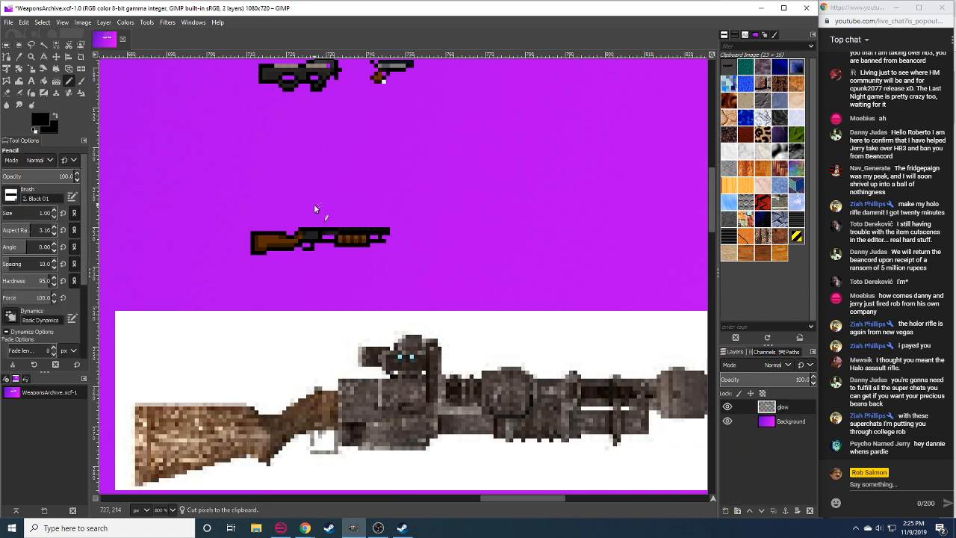
Recolour the brown forend sections with the Pencil, using the greys 3f3f3f and 323232.
{"action": "key", "text": "n"}
{"action": "left_click", "coordinate": [42, 121]}
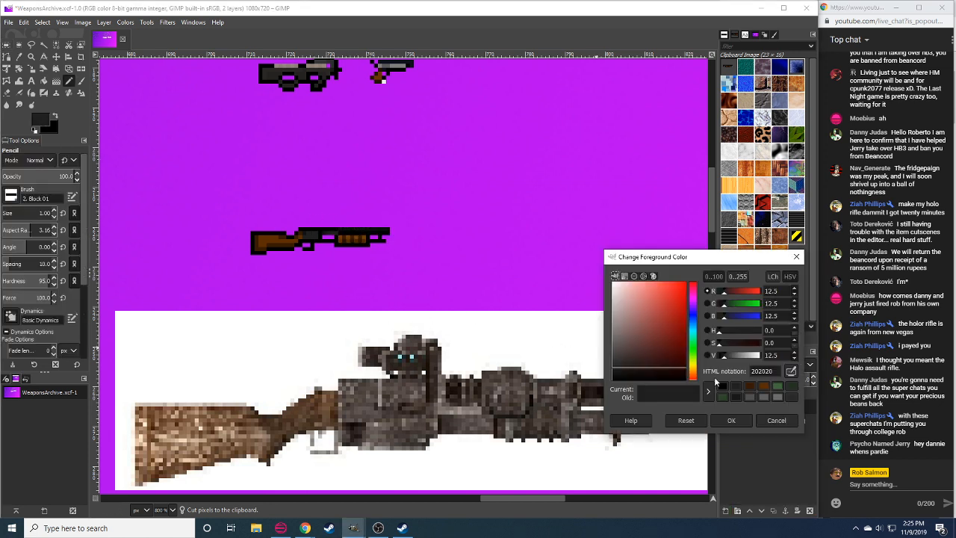
{"action": "left_click_drag", "start_coordinate": [724, 356], "coordinate": [730, 355]}
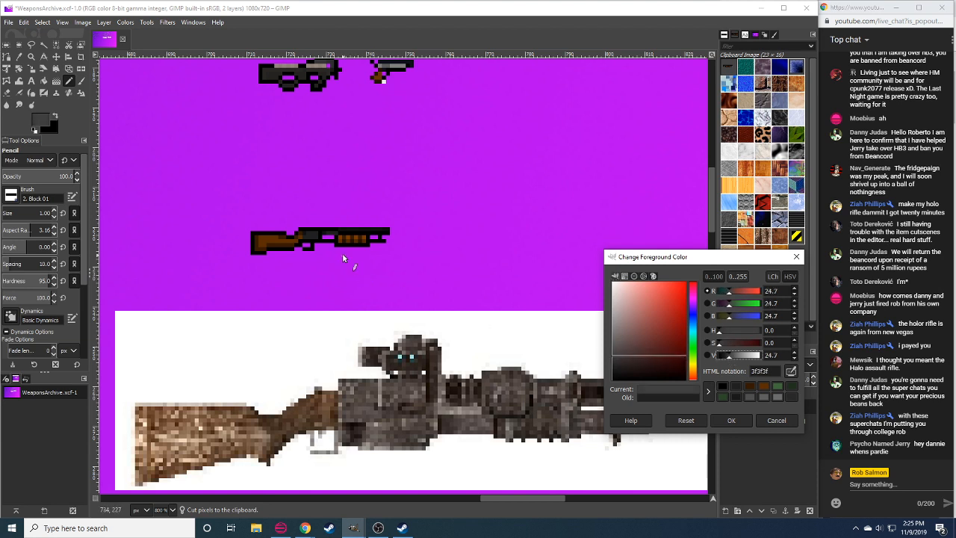
{"action": "left_click_drag", "start_coordinate": [342, 242], "coordinate": [362, 240]}
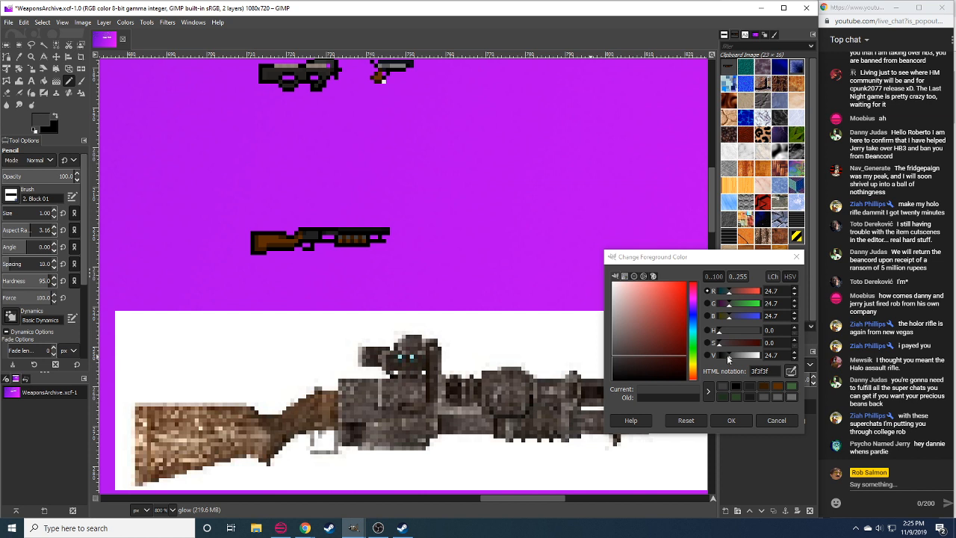
{"action": "left_click_drag", "start_coordinate": [729, 355], "coordinate": [727, 355]}
{"action": "left_click_drag", "start_coordinate": [336, 228], "coordinate": [346, 240]}
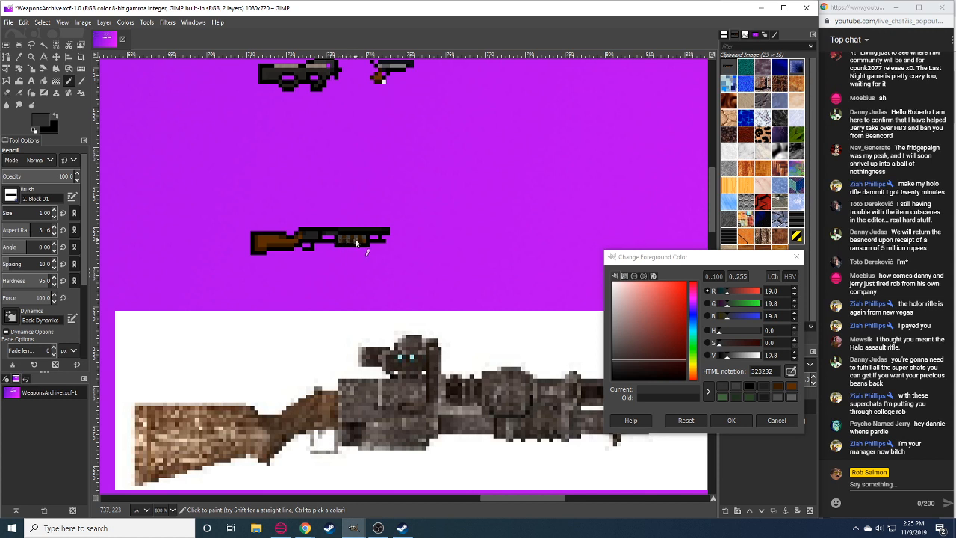
Shade the forend with the darker greys 2c2c2c and 1f1f1f.
{"action": "left_click", "coordinate": [728, 356]}
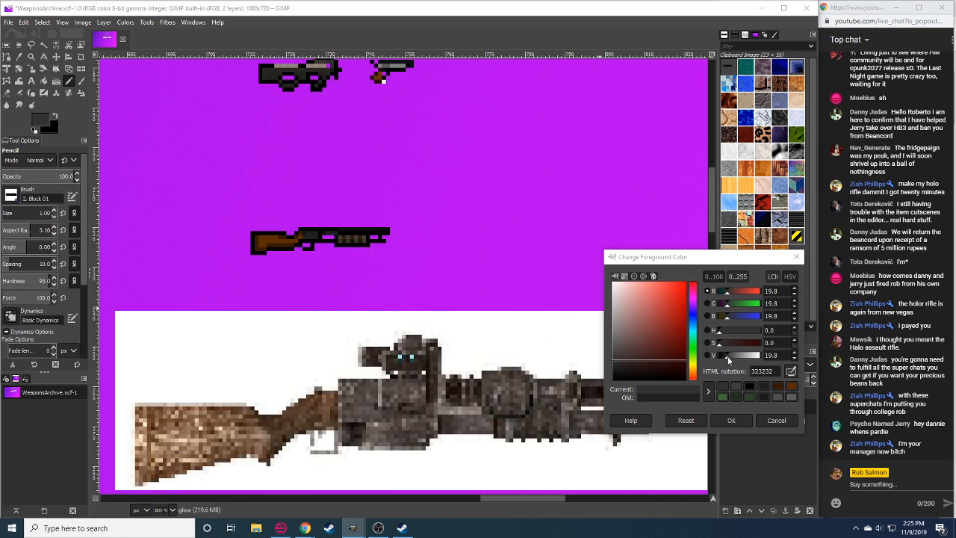
{"action": "left_click_drag", "start_coordinate": [728, 357], "coordinate": [726, 356]}
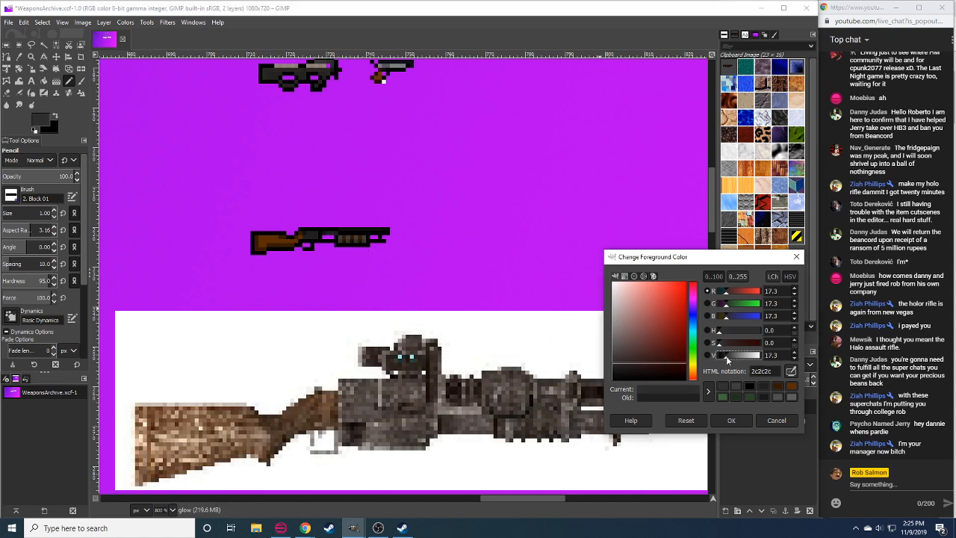
{"action": "left_click", "coordinate": [347, 241]}
{"action": "left_click", "coordinate": [362, 239]}
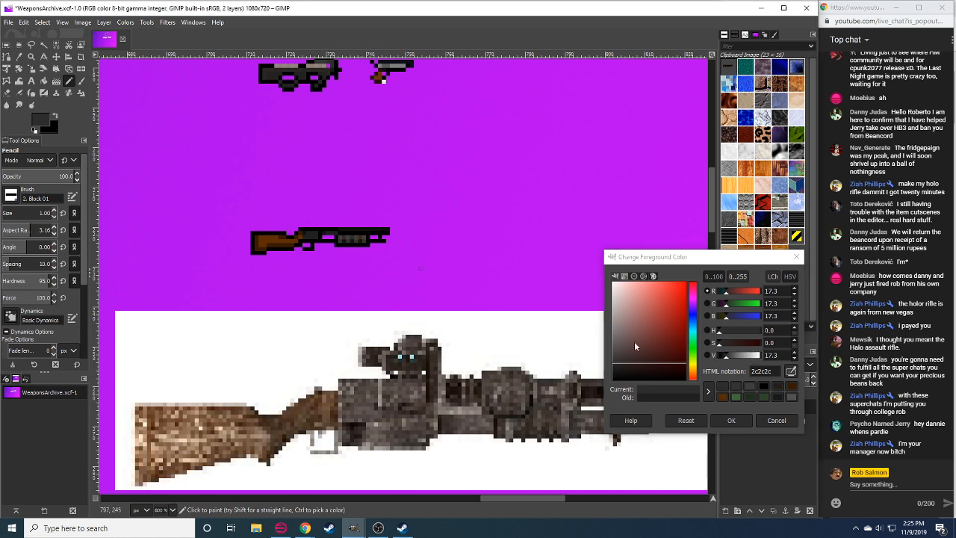
{"action": "left_click", "coordinate": [727, 358]}
{"action": "left_click_drag", "start_coordinate": [726, 358], "coordinate": [724, 357]}
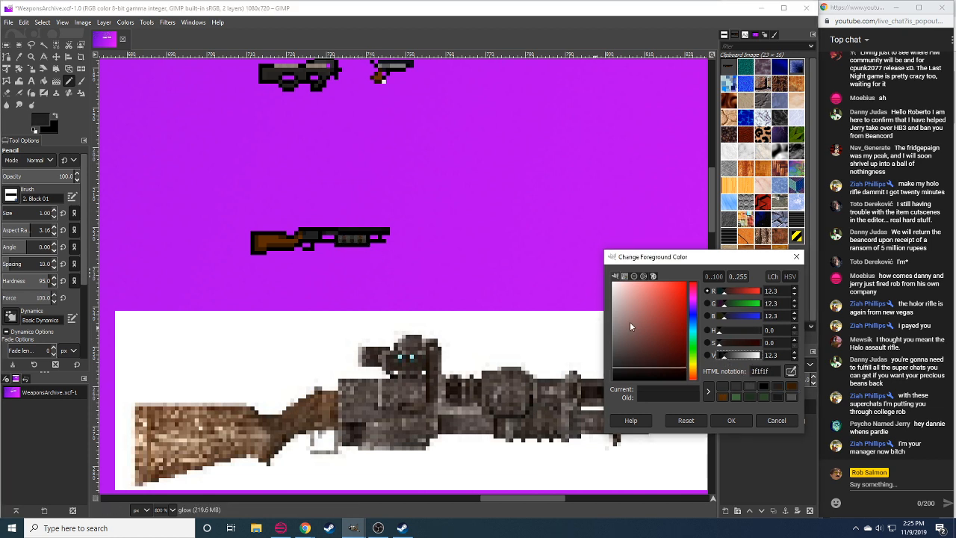
{"action": "left_click", "coordinate": [347, 242]}
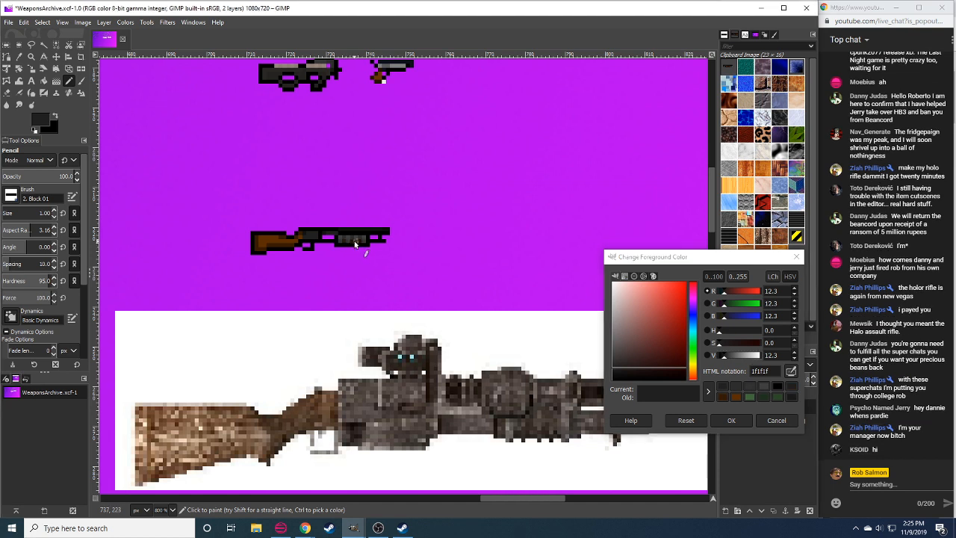
{"action": "left_click", "coordinate": [352, 242]}
Fill the gaps between barrel and forend and tidy the muzzle and receiver with sampled dark grey 202020 and black.
{"action": "left_click_drag", "start_coordinate": [321, 285], "coordinate": [315, 289]}
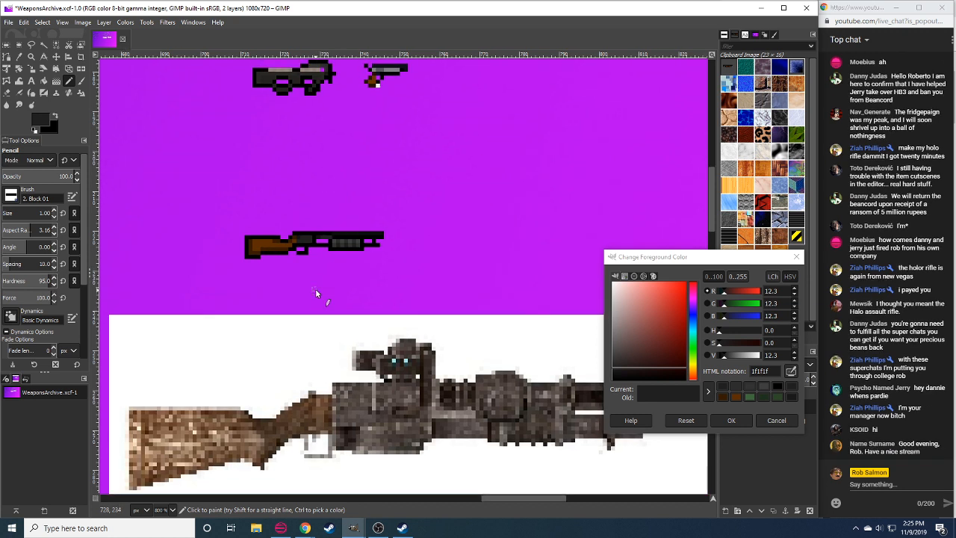
{"action": "left_click", "coordinate": [329, 241], "text": "ctrl"}
{"action": "key", "text": "shift+e"}
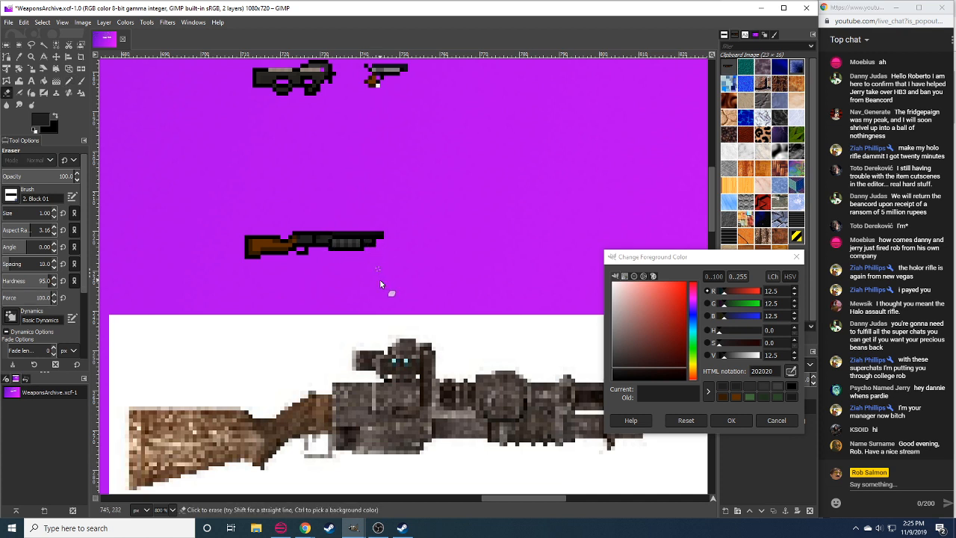
{"action": "key", "text": "n"}
{"action": "left_click", "coordinate": [383, 238], "text": "ctrl"}
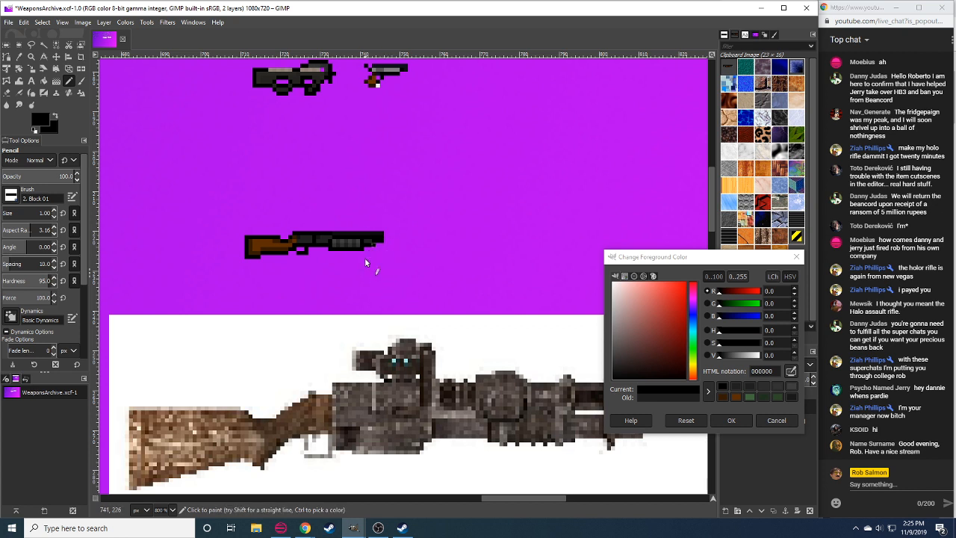
{"action": "left_click", "coordinate": [313, 241], "text": "ctrl"}
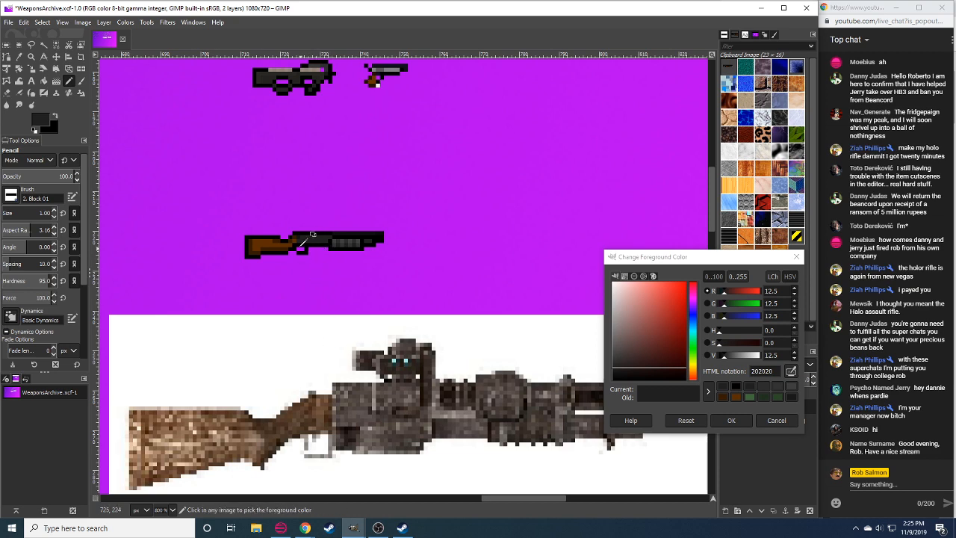
{"action": "mouse_move", "coordinate": [306, 528]}
{"action": "mouse_move", "coordinate": [252, 493]}
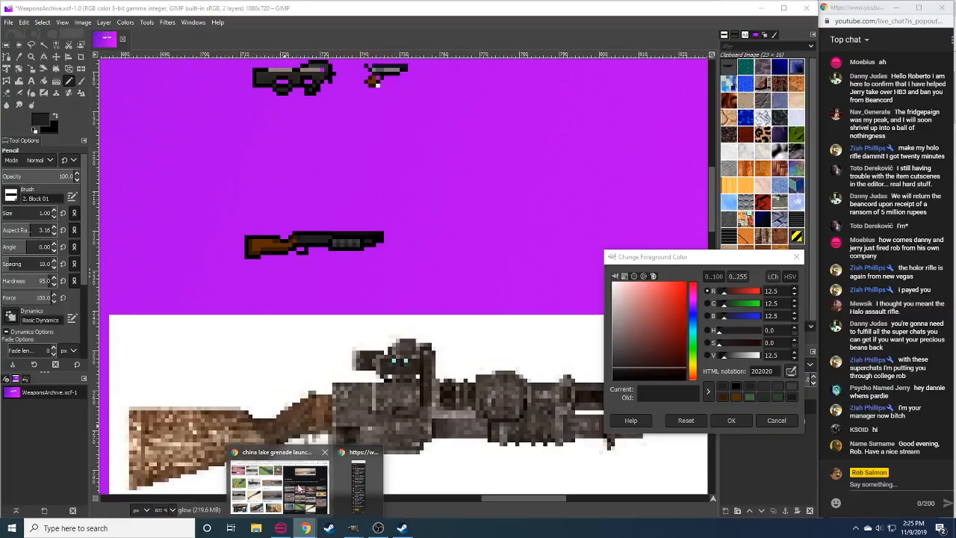
Erase the trigger guard and reshape the underside of the grip with sampled black and dark brown 361b00.
{"action": "left_click", "coordinate": [291, 254], "text": "ctrl"}
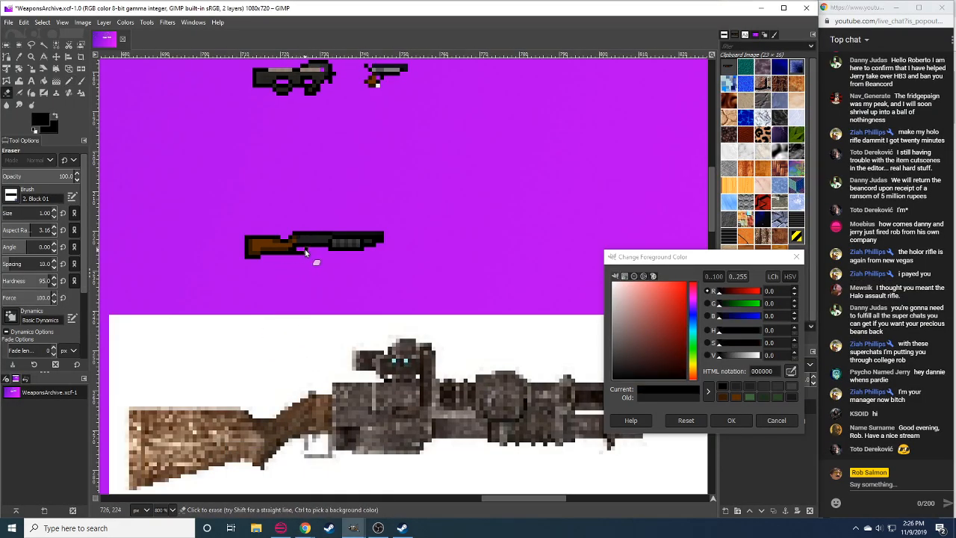
{"action": "key", "text": "shift+e"}
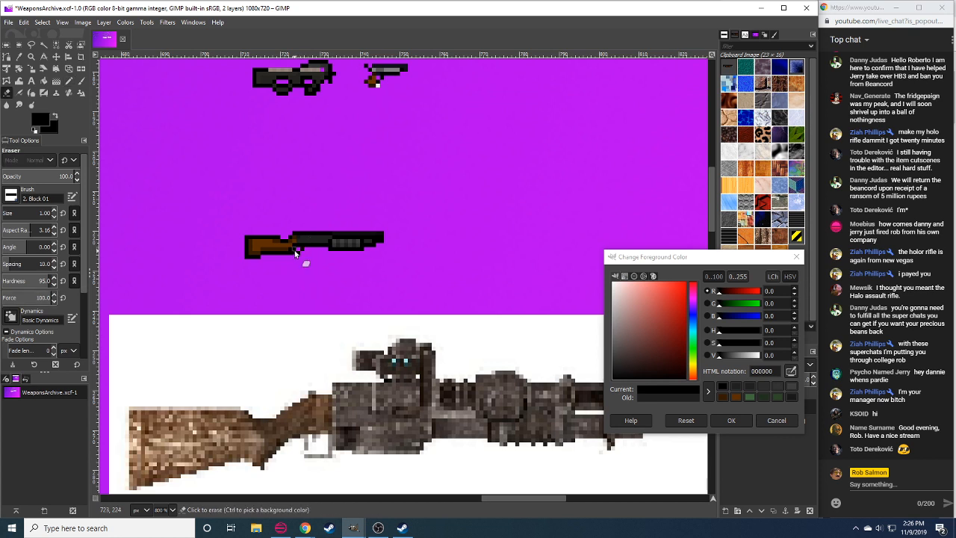
{"action": "key", "text": "n"}
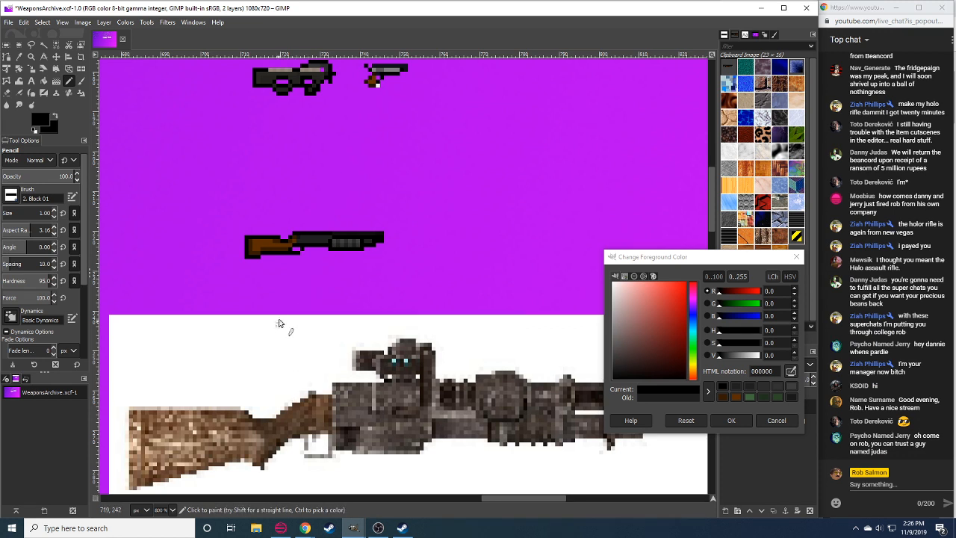
{"action": "left_click", "coordinate": [285, 254], "text": "ctrl"}
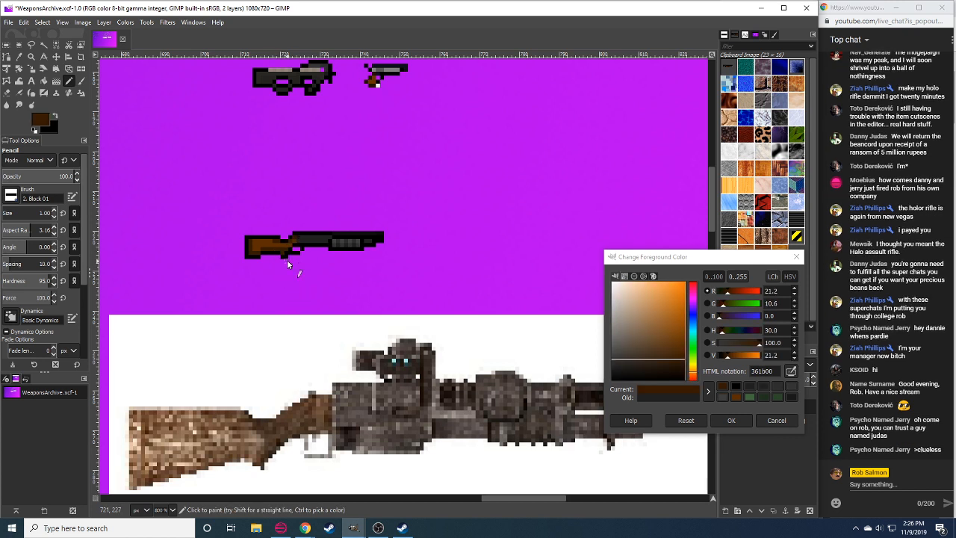
Switch to the browser and review the China Lake grenade launcher reference image.
{"action": "left_click", "coordinate": [277, 259], "text": "ctrl"}
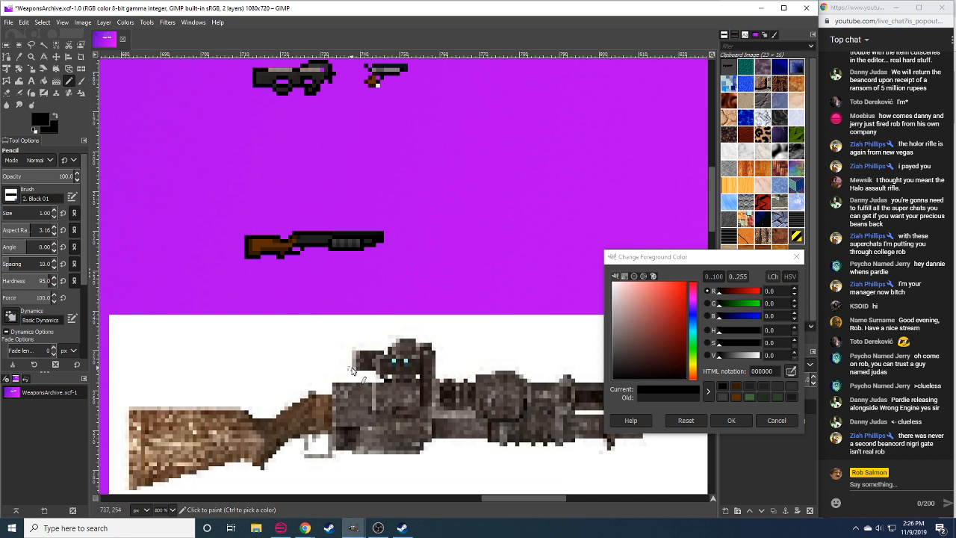
{"action": "left_click", "coordinate": [303, 527]}
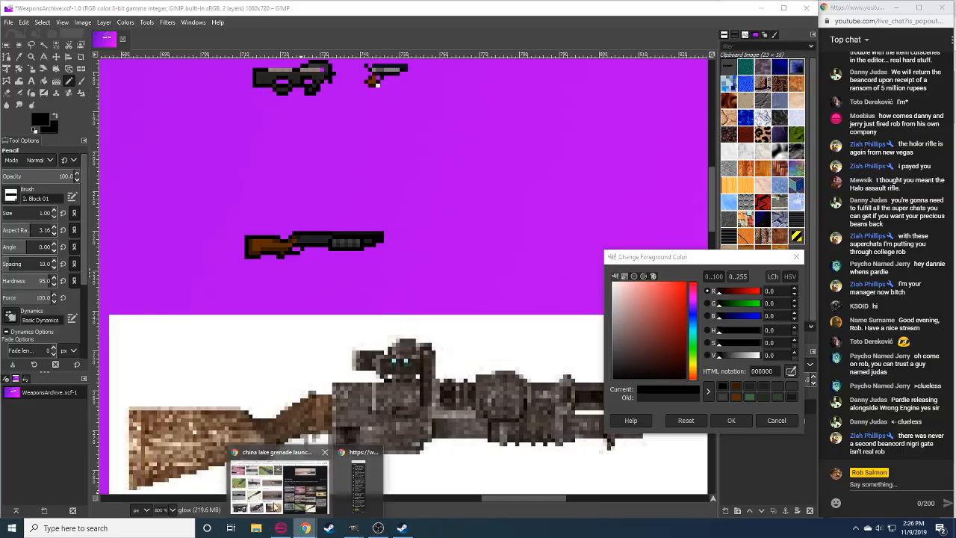
{"action": "left_click", "coordinate": [278, 485]}
{"action": "left_click", "coordinate": [3, 4]}
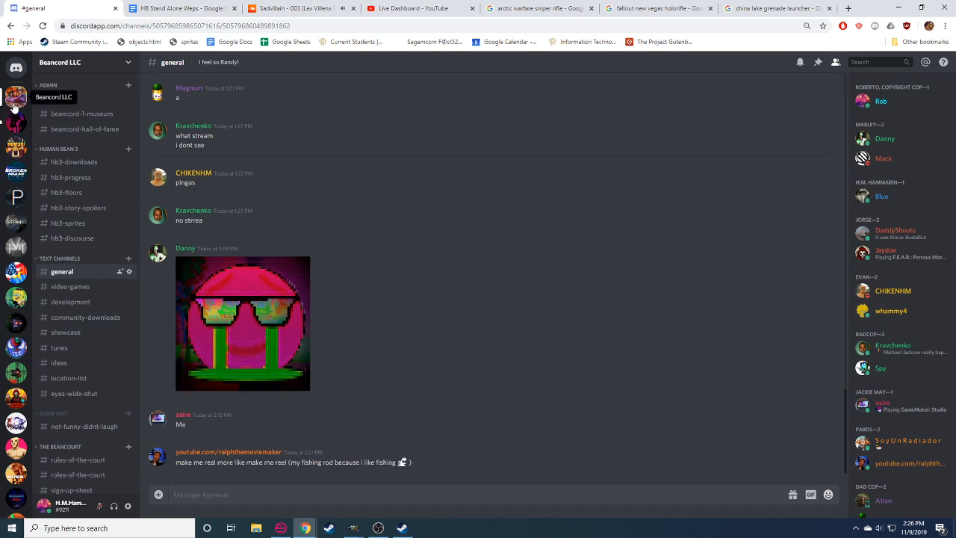
{"action": "left_click", "coordinate": [175, 8]}
{"action": "left_click", "coordinate": [439, 10]}
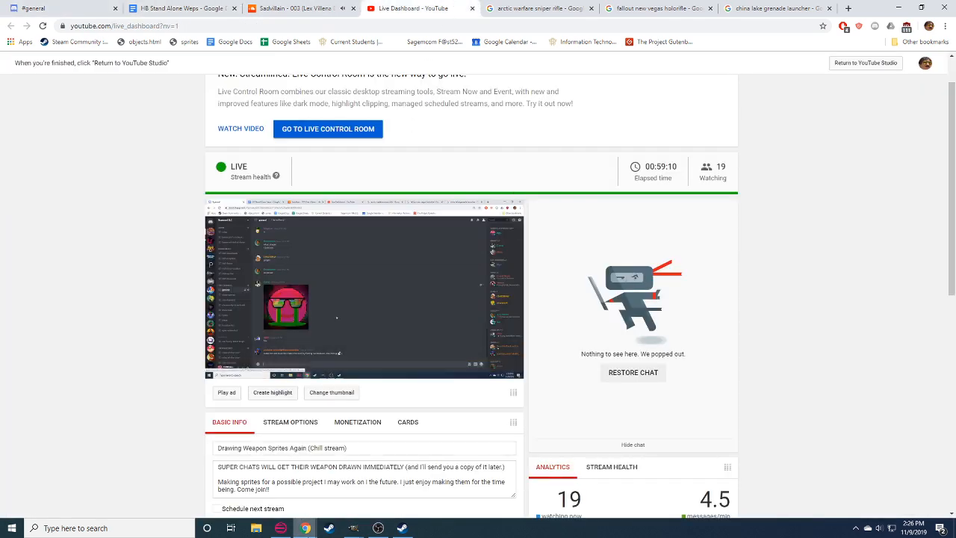
{"action": "left_click", "coordinate": [168, 8]}
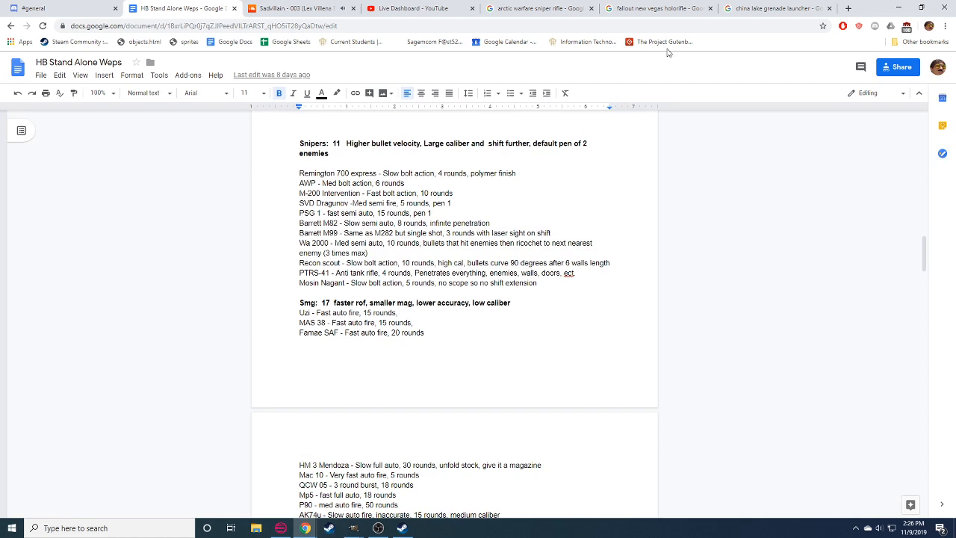
{"action": "left_click", "coordinate": [740, 9]}
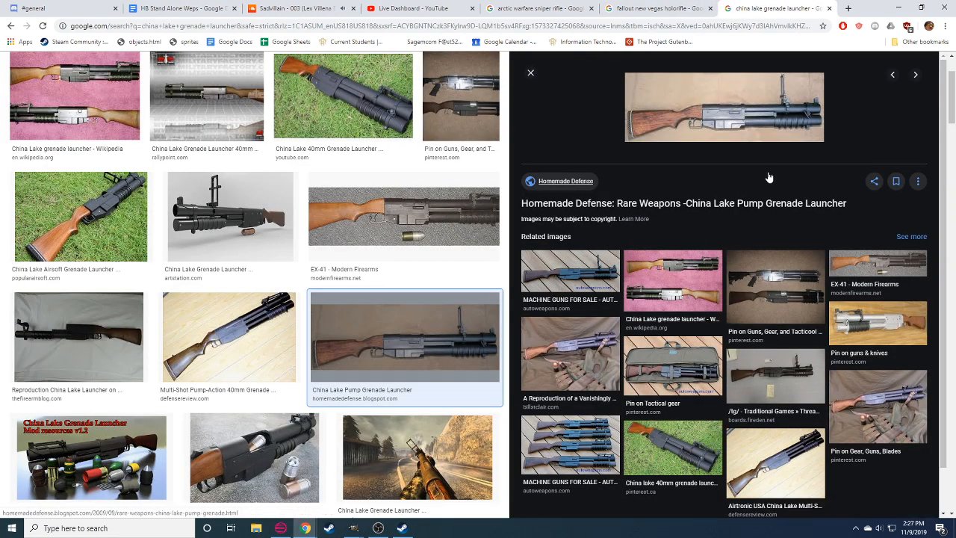
Back in GIMP, move the forend's rear section about two pixels towards the muzzle and fill the gap with sampled dark grey 202020.
{"action": "mouse_move", "coordinate": [353, 528]}
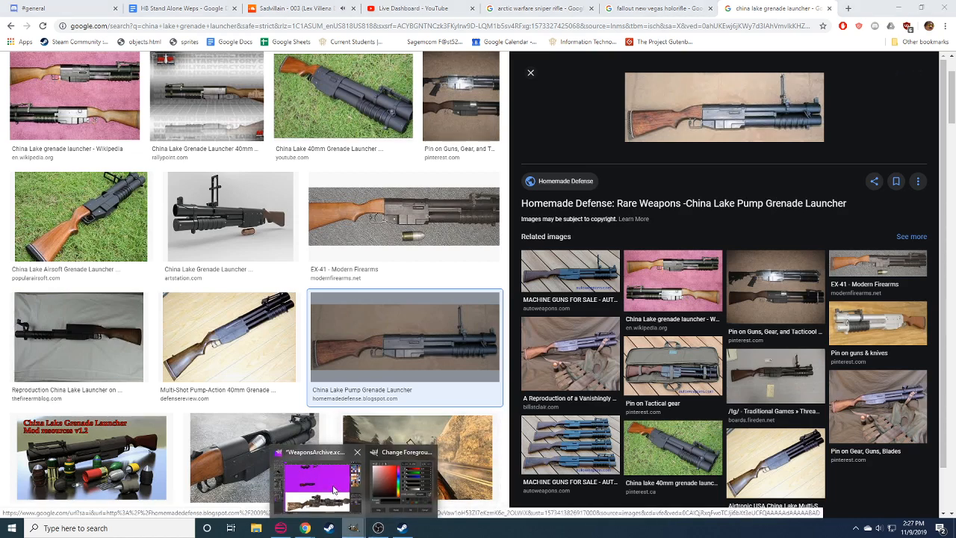
{"action": "left_click", "coordinate": [334, 489]}
{"action": "key", "text": "r"}
{"action": "left_click_drag", "start_coordinate": [326, 236], "coordinate": [347, 255]}
{"action": "key", "text": "ctrl+x"}
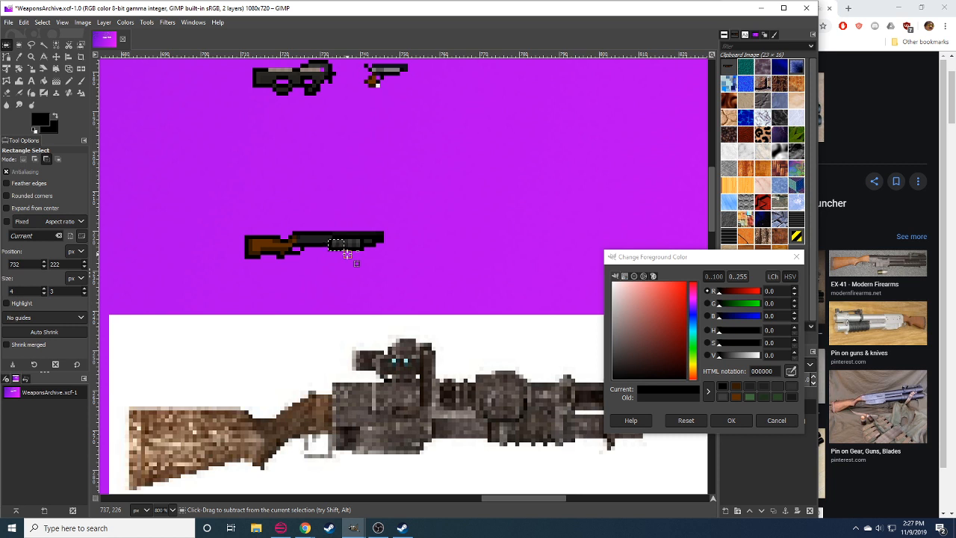
{"action": "key", "text": "ctrl+v"}
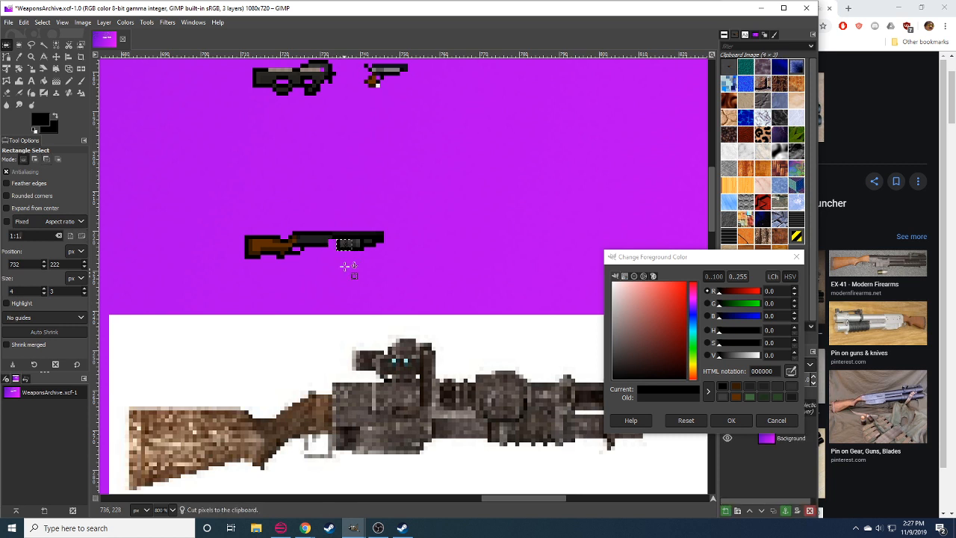
{"action": "key", "text": "ctrl+h"}
{"action": "key", "text": "n"}
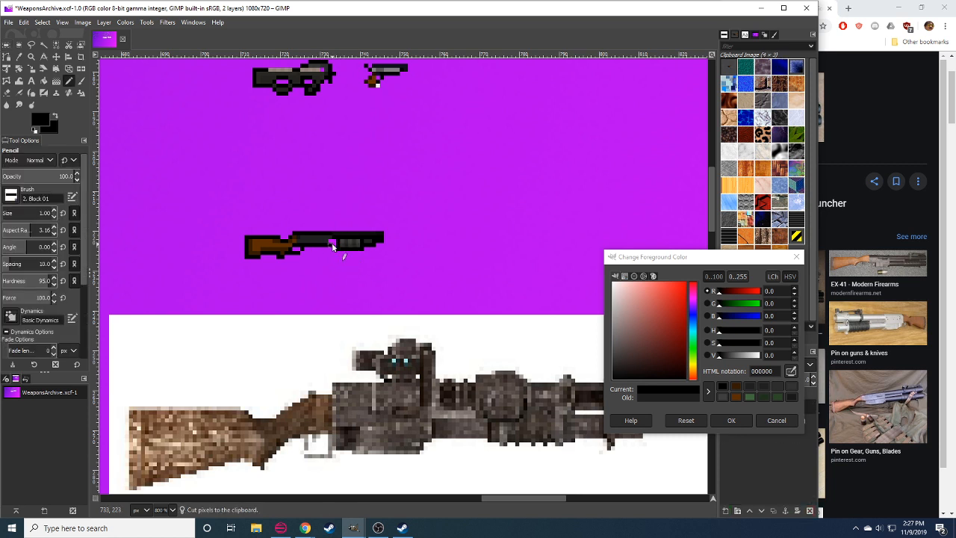
{"action": "left_click", "coordinate": [329, 243], "text": "ctrl"}
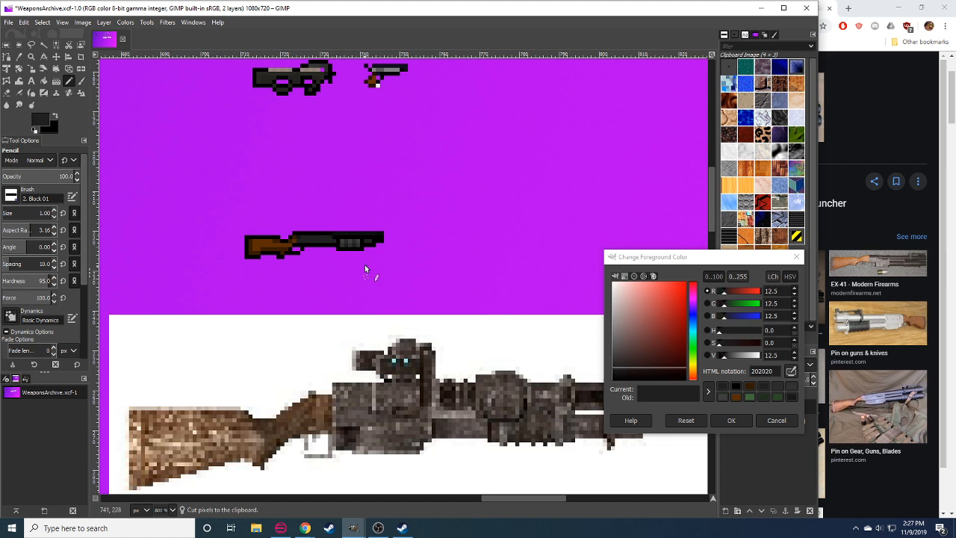
Paint a highlight along the upper receiver with the Pencil in grey 5b5b5b.
{"action": "mouse_move", "coordinate": [306, 528]}
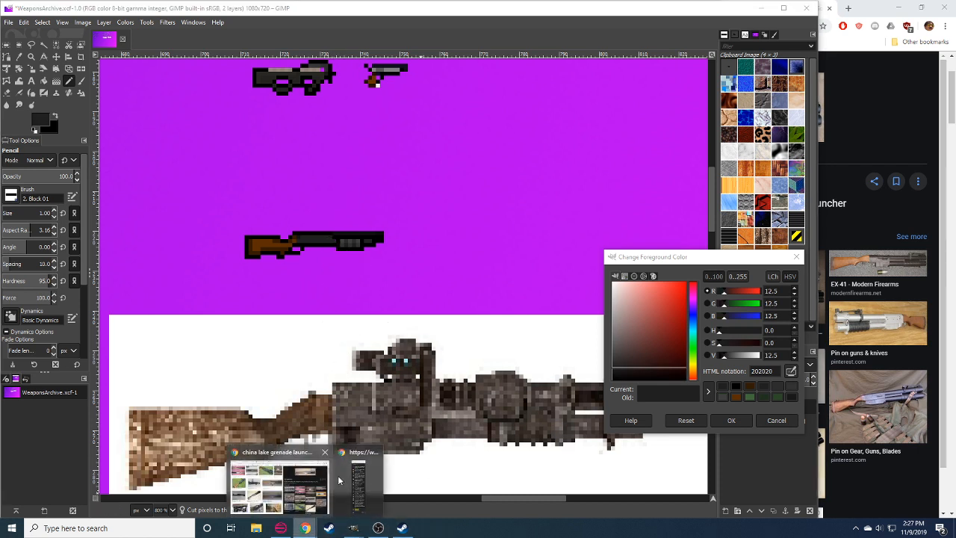
{"action": "left_click", "coordinate": [348, 478]}
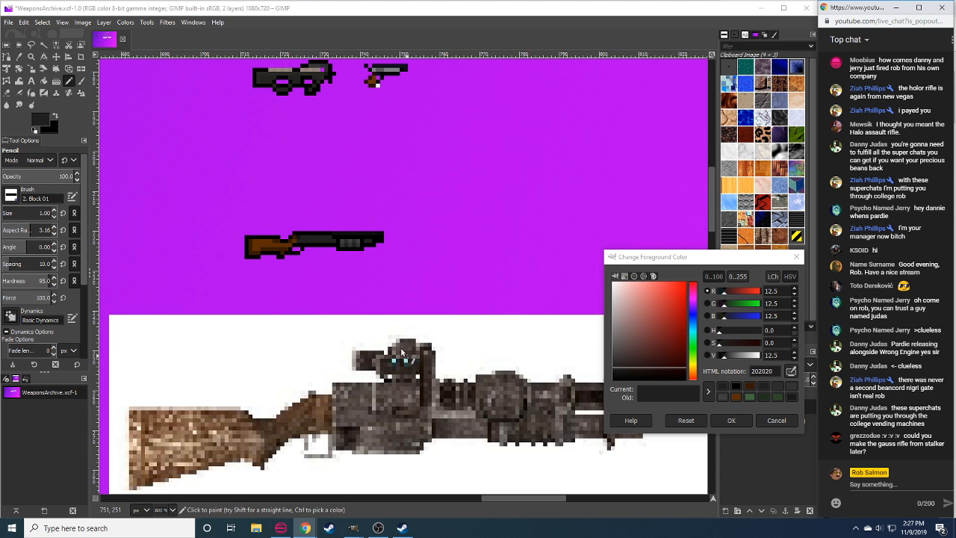
{"action": "left_click", "coordinate": [326, 238]}
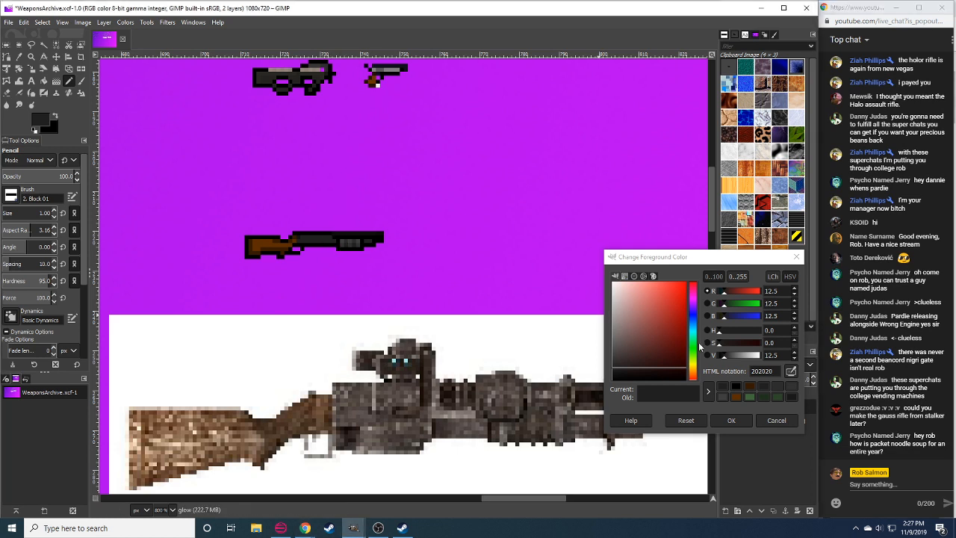
{"action": "left_click", "coordinate": [733, 354]}
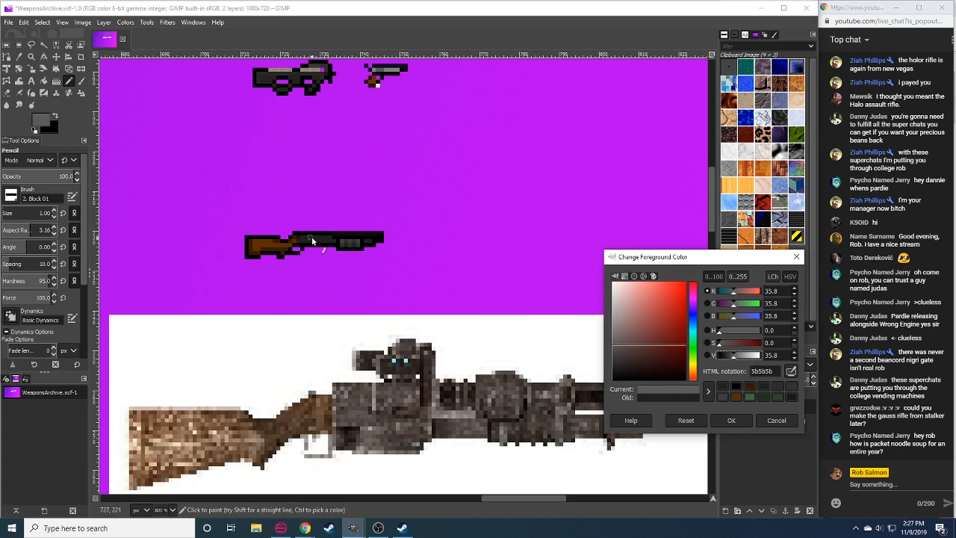
{"action": "left_click", "coordinate": [312, 236]}
{"action": "left_click", "coordinate": [307, 237]}
{"action": "left_click", "coordinate": [303, 237]}
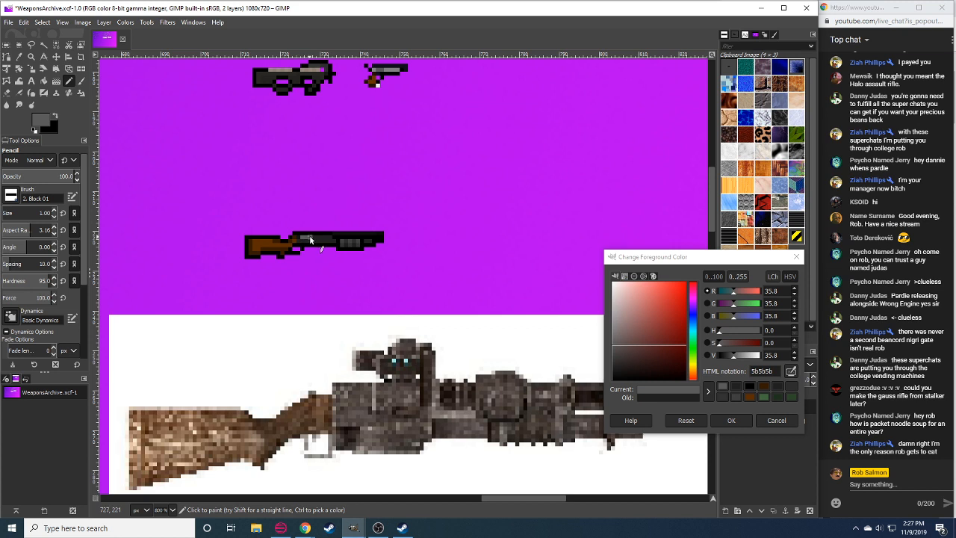
{"action": "left_click", "coordinate": [313, 238]}
Cut the 21 by 7 pixel area with the lower barrel and forend and paste it one pixel lower.
{"action": "mouse_move", "coordinate": [306, 528]}
{"action": "left_click", "coordinate": [277, 477]}
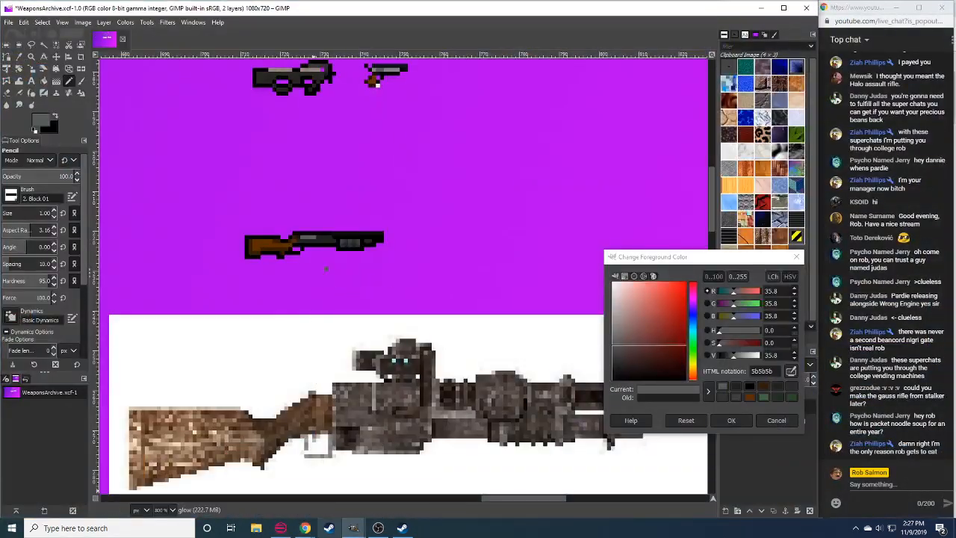
{"action": "mouse_move", "coordinate": [270, 457]}
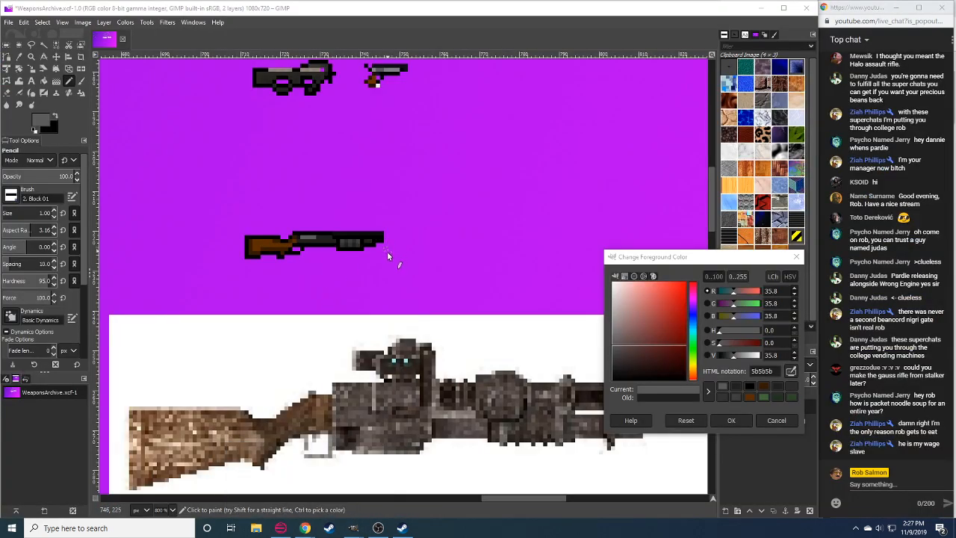
{"action": "key", "text": "ctrl+x"}
{"action": "key", "text": "r"}
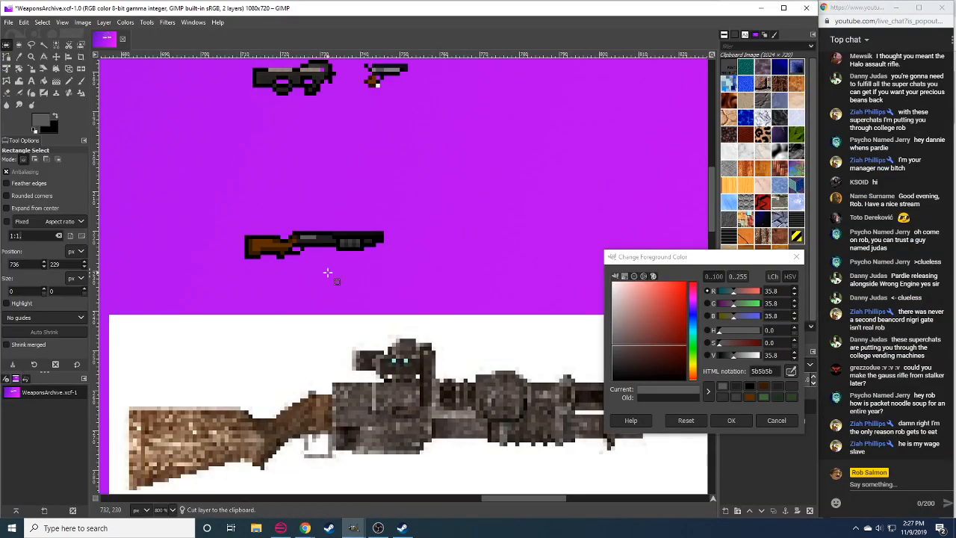
{"action": "left_click_drag", "start_coordinate": [387, 266], "coordinate": [303, 238]}
{"action": "key", "text": "ctrl+x"}
{"action": "key", "text": "ctrl+v"}
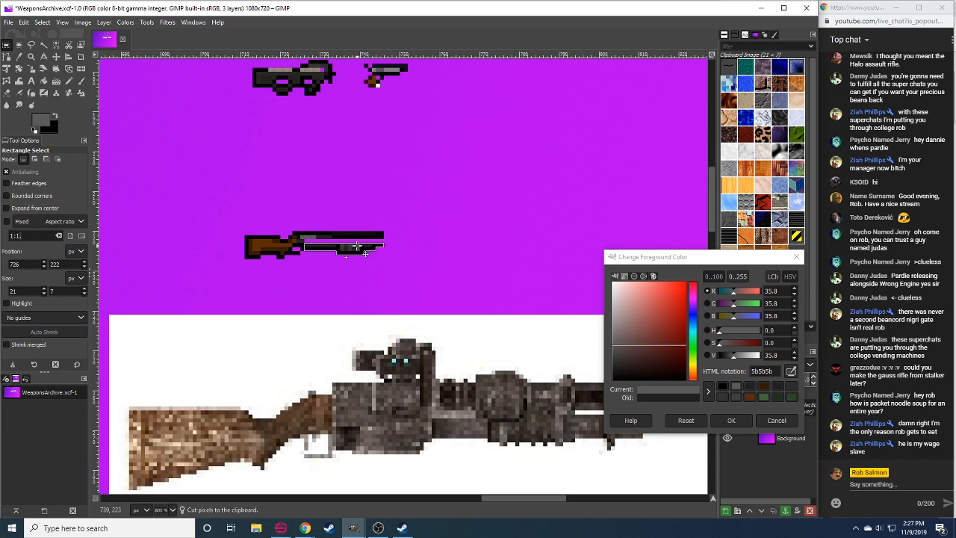
{"action": "left_click", "coordinate": [375, 283]}
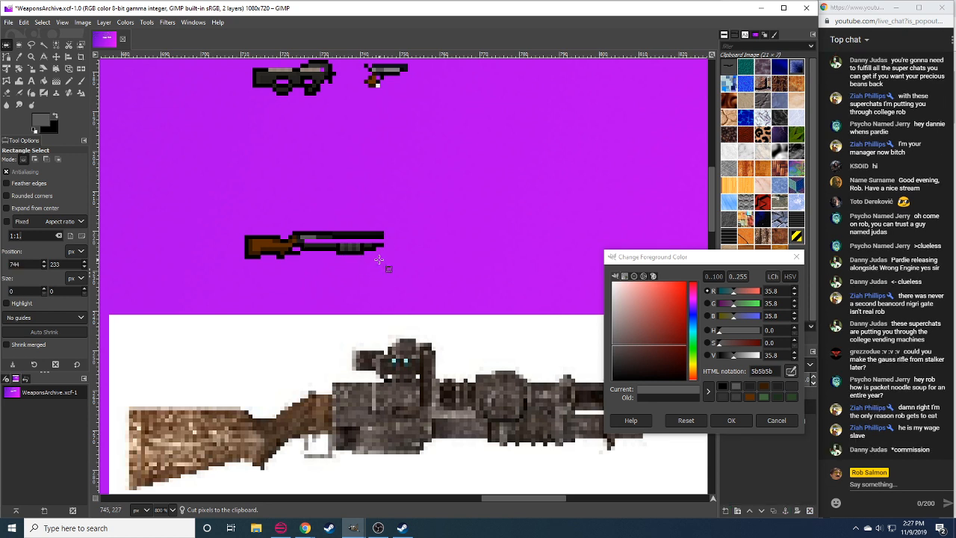
Fill the gap between the barrel and the lowered forend using sampled 202020, black and 0e0e0e.
{"action": "key", "text": "n"}
{"action": "left_click", "coordinate": [327, 236], "text": "ctrl"}
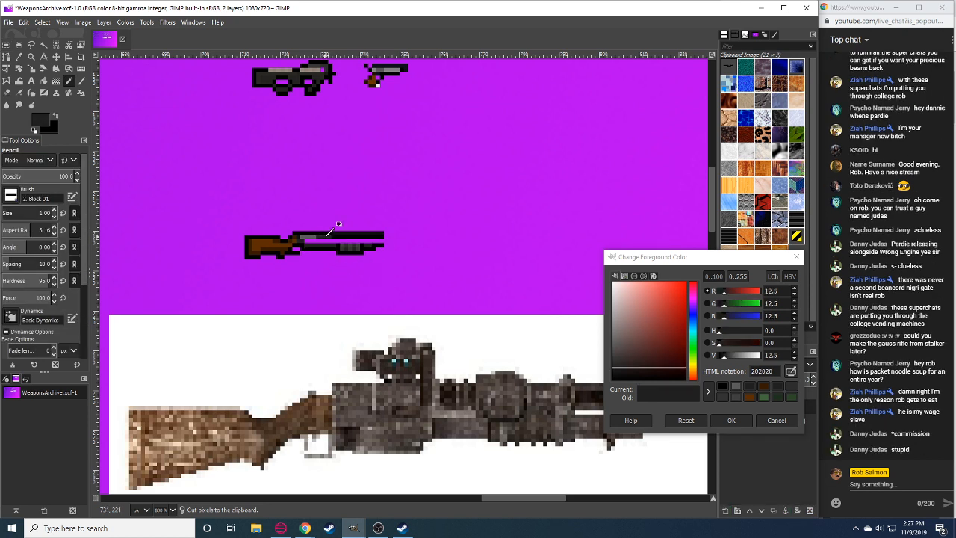
{"action": "left_click", "coordinate": [333, 245], "text": "ctrl"}
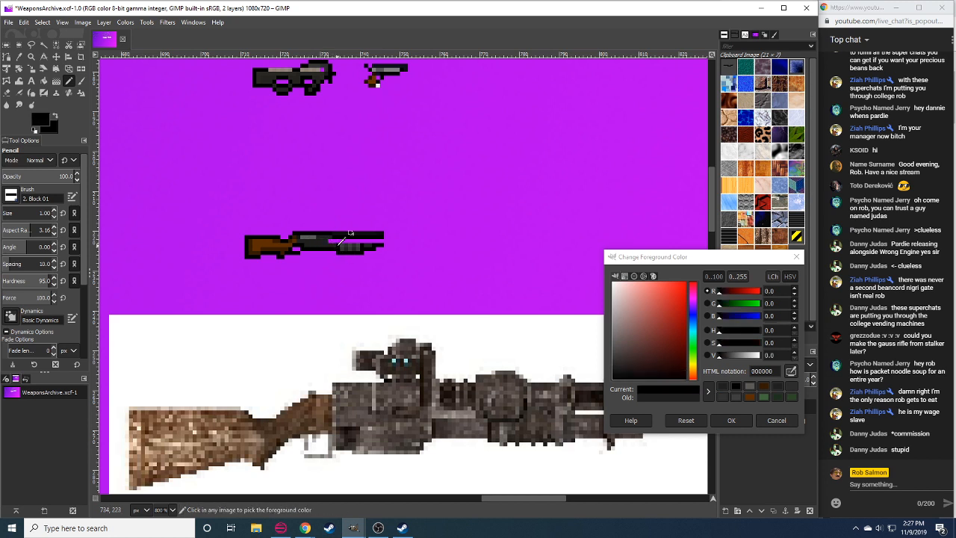
{"action": "left_click_drag", "start_coordinate": [347, 244], "coordinate": [371, 244]}
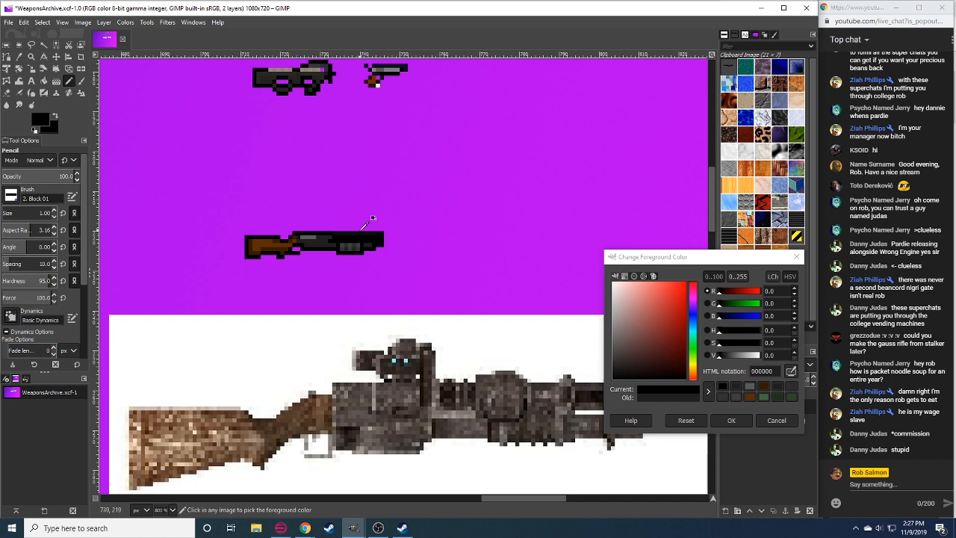
{"action": "left_click", "coordinate": [353, 237], "text": "ctrl"}
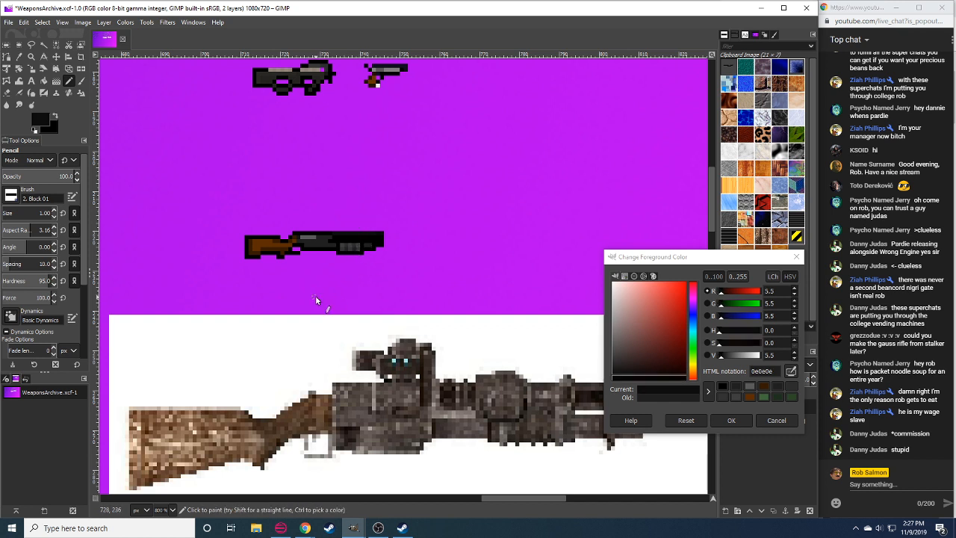
Touch up the barrel, forend and receiver shading with sampled dark grey 202020, black and lighter grey 5b5b5b.
{"action": "left_click_drag", "start_coordinate": [316, 295], "coordinate": [337, 299]}
{"action": "left_click", "coordinate": [354, 248], "text": "ctrl"}
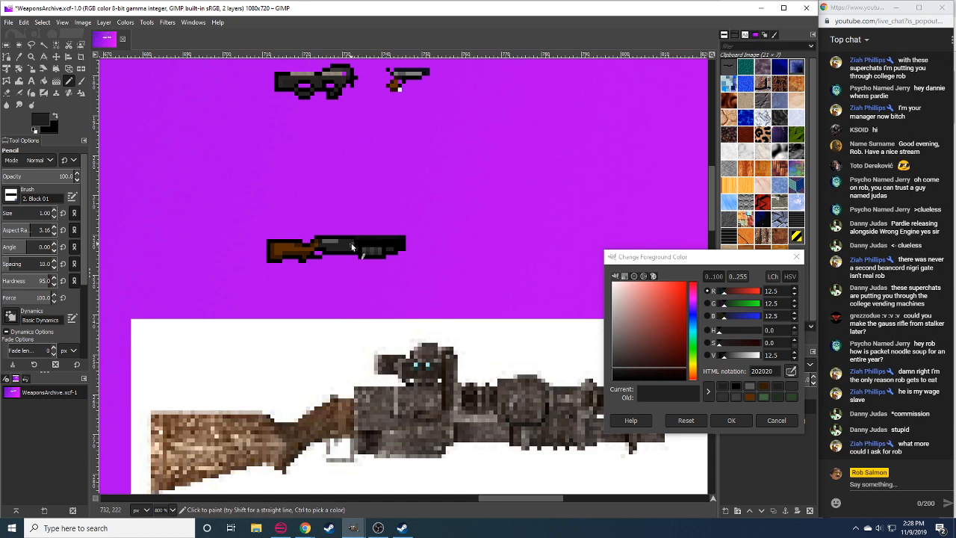
{"action": "left_click_drag", "start_coordinate": [388, 246], "coordinate": [355, 246]}
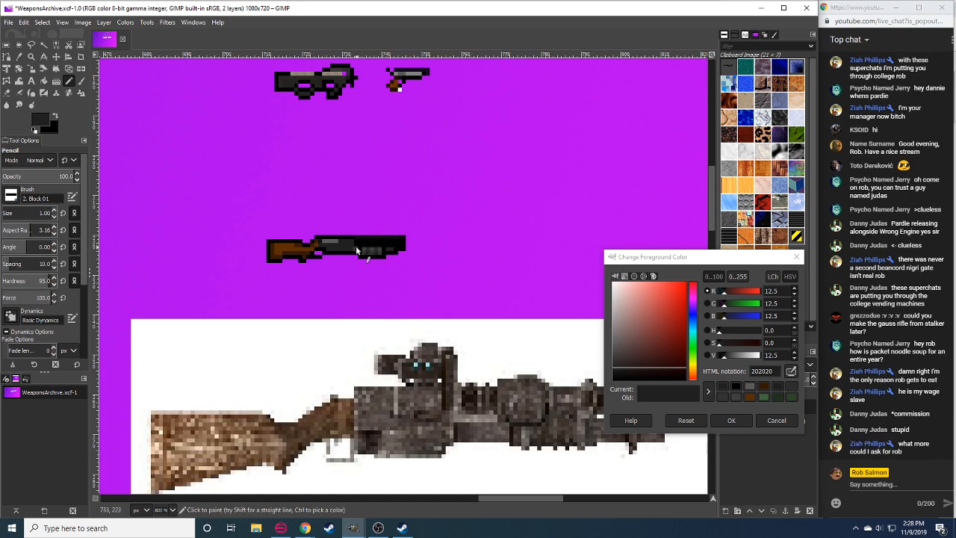
{"action": "left_click", "coordinate": [394, 256], "text": "ctrl"}
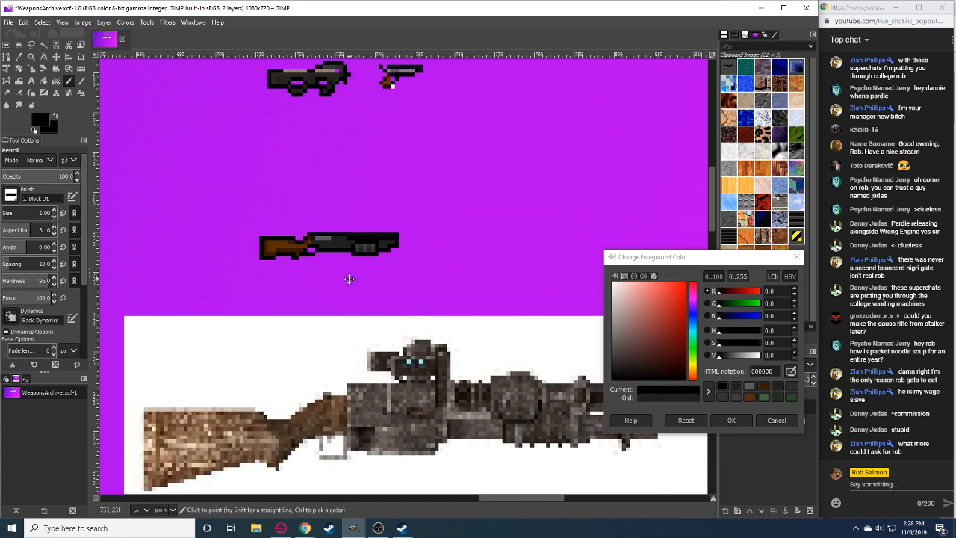
{"action": "left_click", "coordinate": [327, 237], "text": "ctrl"}
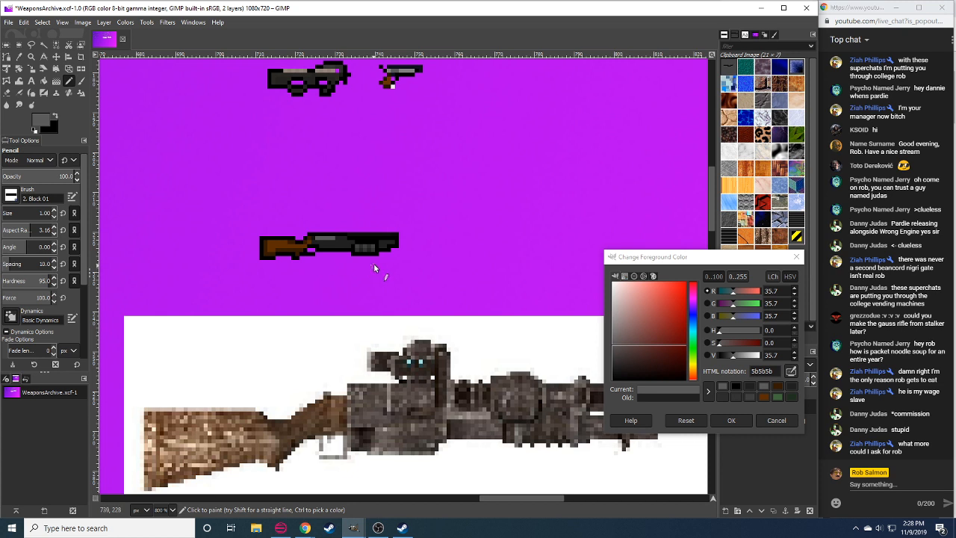
Shorten the gun by cutting its front part in a 20 by 24 pixel selection and pasting it two pixels closer to the stock.
{"action": "key", "text": "r"}
{"action": "left_click_drag", "start_coordinate": [423, 204], "coordinate": [343, 300]}
{"action": "key", "text": "ctrl+x"}
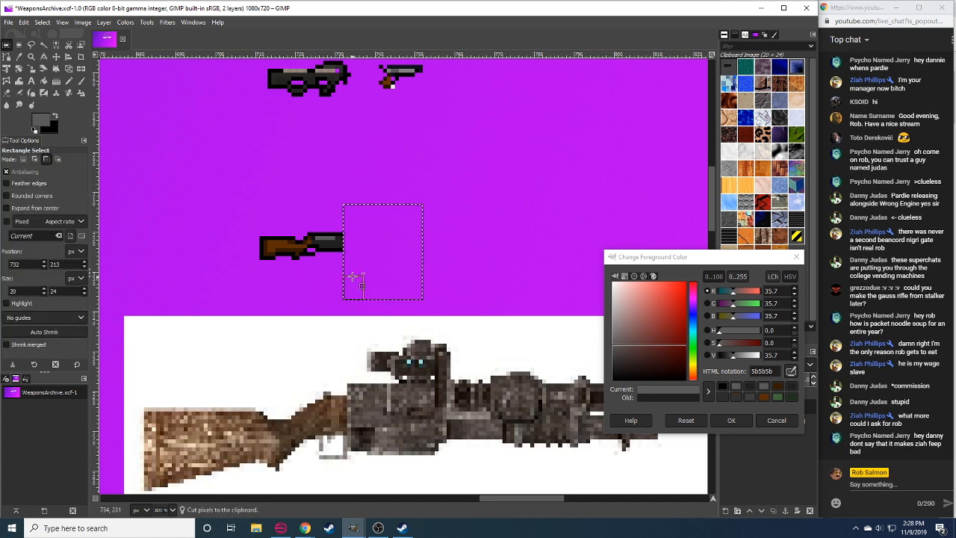
{"action": "key", "text": "ctrl+v"}
{"action": "left_click", "coordinate": [355, 276]}
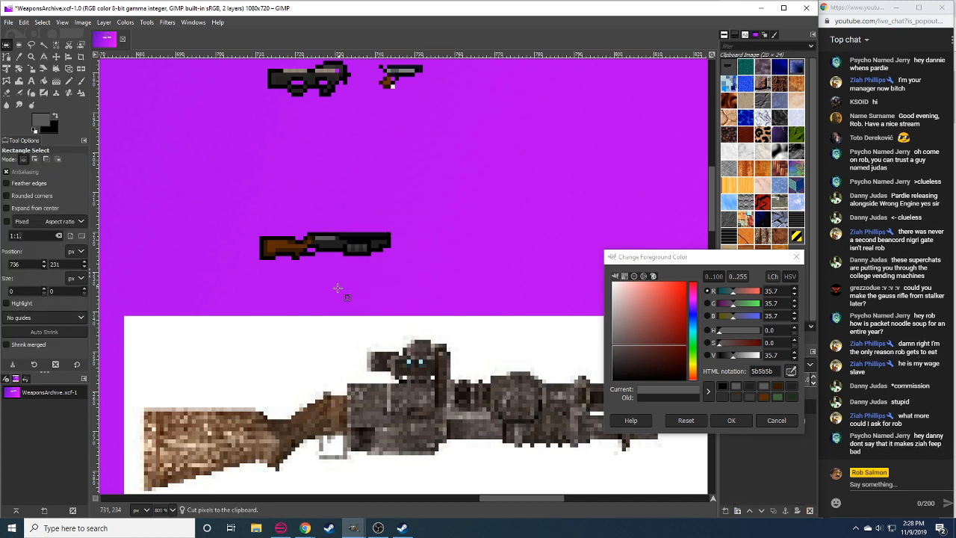
Shorten the stock by cutting its 9 by 15 pixel butt section and pasting it two pixels closer to the receiver.
{"action": "left_click_drag", "start_coordinate": [337, 288], "coordinate": [363, 316]}
{"action": "left_click_drag", "start_coordinate": [275, 246], "coordinate": [309, 275]}
{"action": "key", "text": "ctrl+x"}
{"action": "key", "text": "ctrl+v"}
{"action": "left_click", "coordinate": [335, 318]}
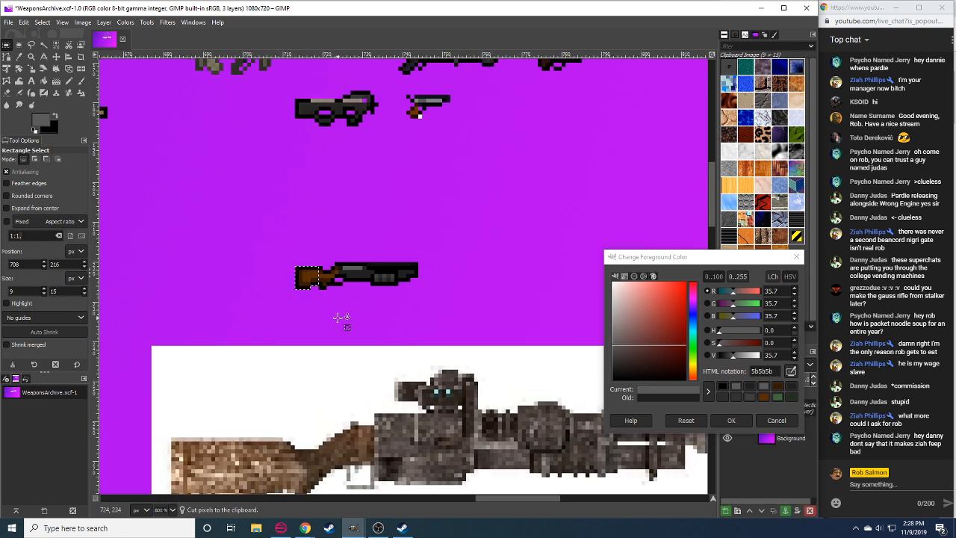
Darken the sampled grey 202020 to 161616 and shade the front of the receiver with it and sampled black.
{"action": "key", "text": "n"}
{"action": "left_click", "coordinate": [360, 269], "text": "ctrl"}
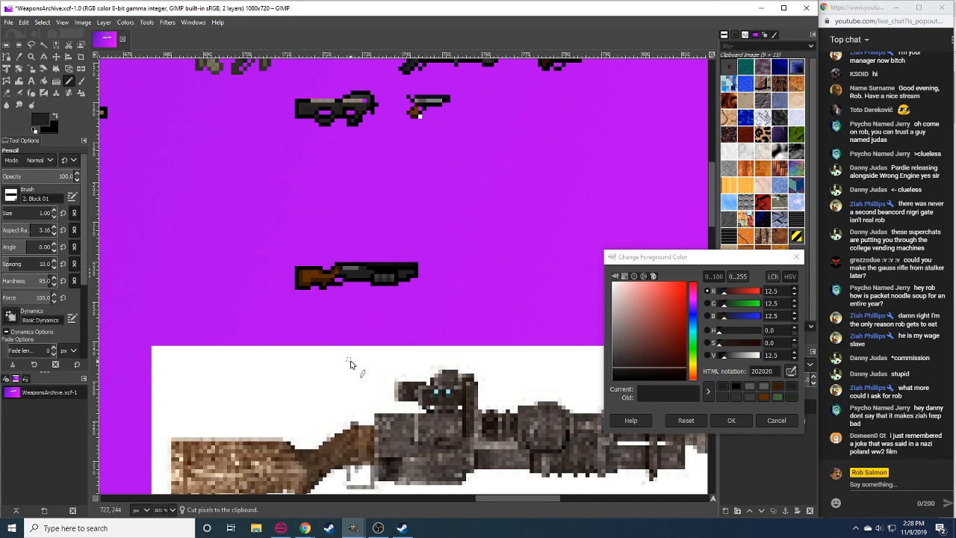
{"action": "left_click", "coordinate": [306, 528]}
{"action": "mouse_move", "coordinate": [290, 499]}
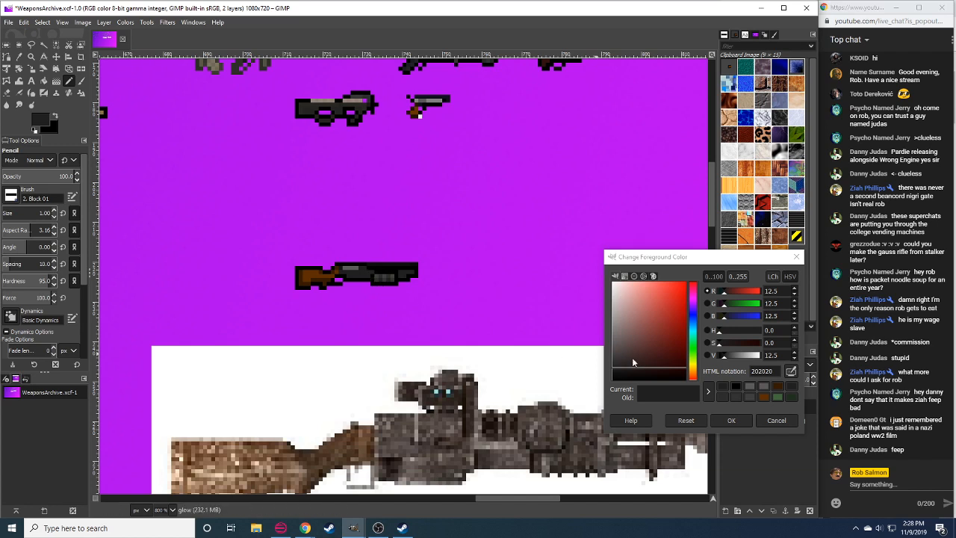
{"action": "left_click", "coordinate": [794, 358]}
{"action": "left_click", "coordinate": [794, 359]}
{"action": "left_click", "coordinate": [794, 359]}
{"action": "left_click", "coordinate": [794, 358]}
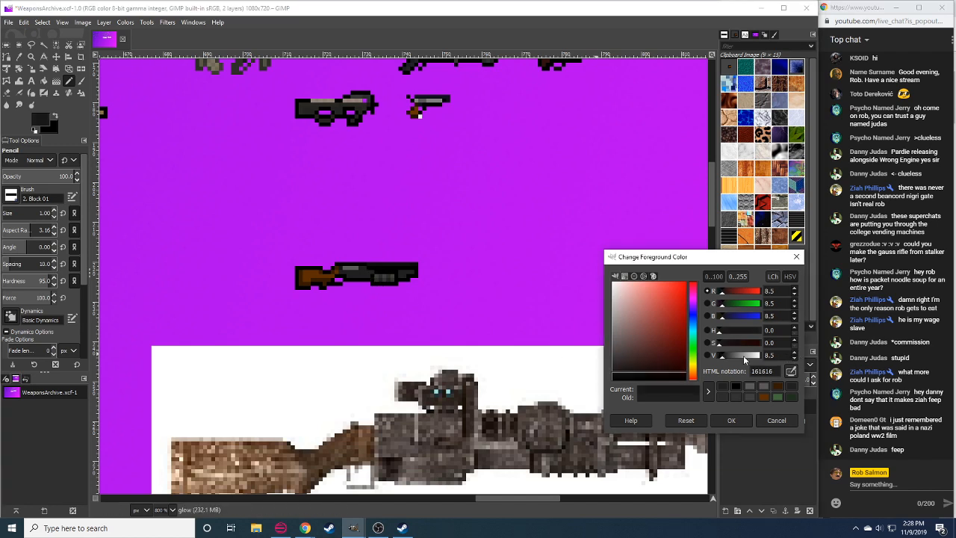
{"action": "left_click", "coordinate": [362, 279], "text": "ctrl"}
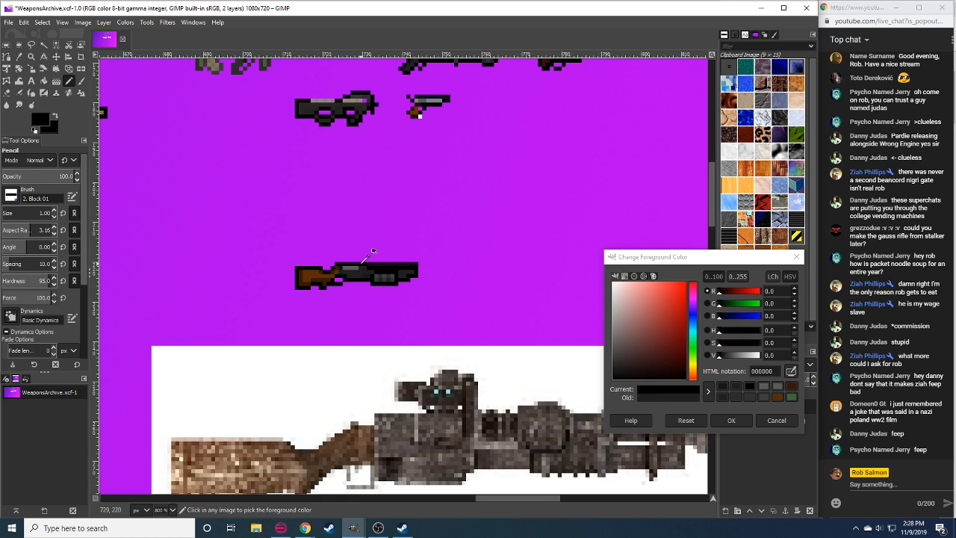
Cut the forend grip in a 7 by 4 pixel selection and paste it about three pixels closer to the muzzle.
{"action": "key", "text": "r"}
{"action": "mouse_move", "coordinate": [372, 271]}
{"action": "left_mouse_down"}
{"action": "mouse_move", "coordinate": [396, 292]}
{"action": "mouse_move", "coordinate": [396, 280]}
{"action": "left_mouse_up"}
{"action": "key", "text": "ctrl+x"}
{"action": "key", "text": "ctrl+v"}
{"action": "left_click", "coordinate": [414, 294]}
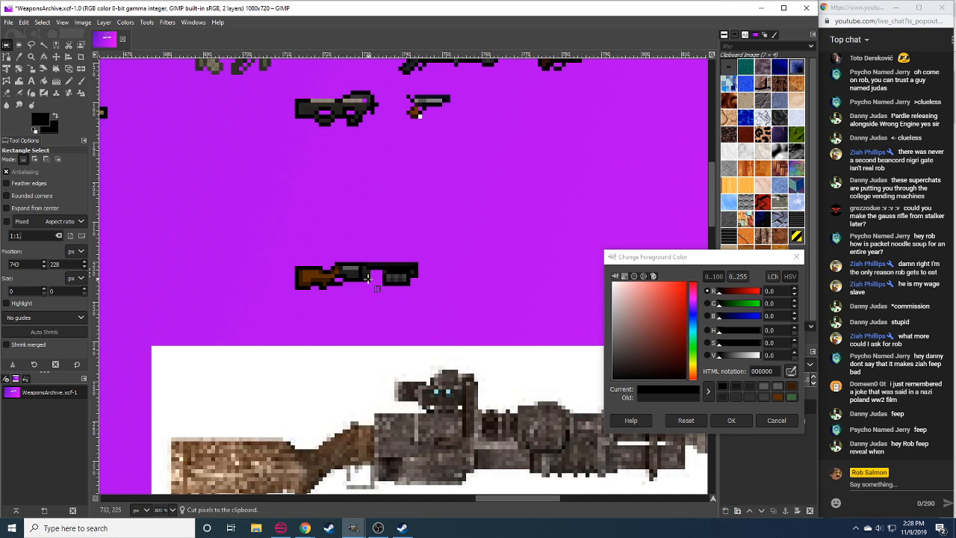
Fill the gap behind the moved forend grip using sampled 161616 and 202020, and check the reference images in the browser.
{"action": "key", "text": "n"}
{"action": "left_click", "coordinate": [380, 278], "text": "ctrl"}
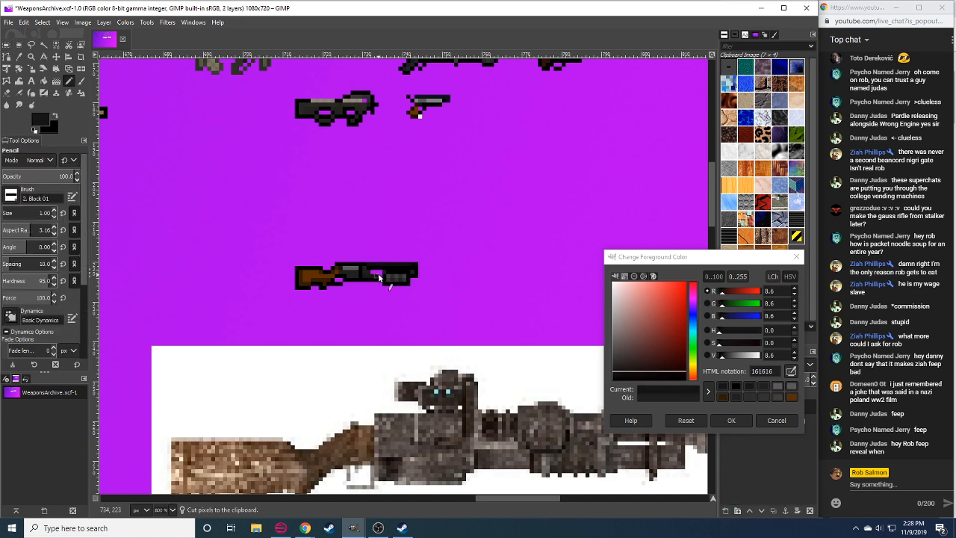
{"action": "left_click", "coordinate": [380, 276], "text": "ctrl"}
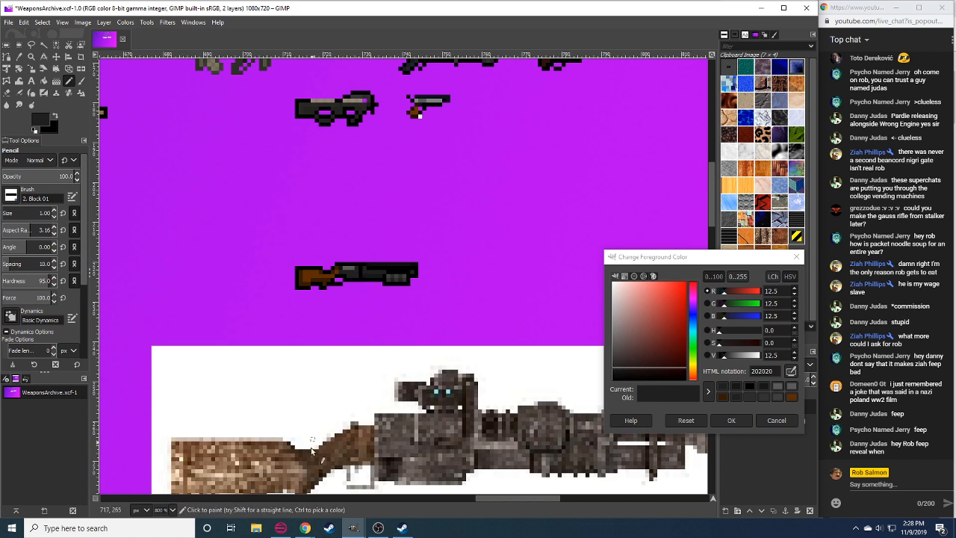
{"action": "left_click", "coordinate": [303, 527]}
{"action": "left_click", "coordinate": [276, 483]}
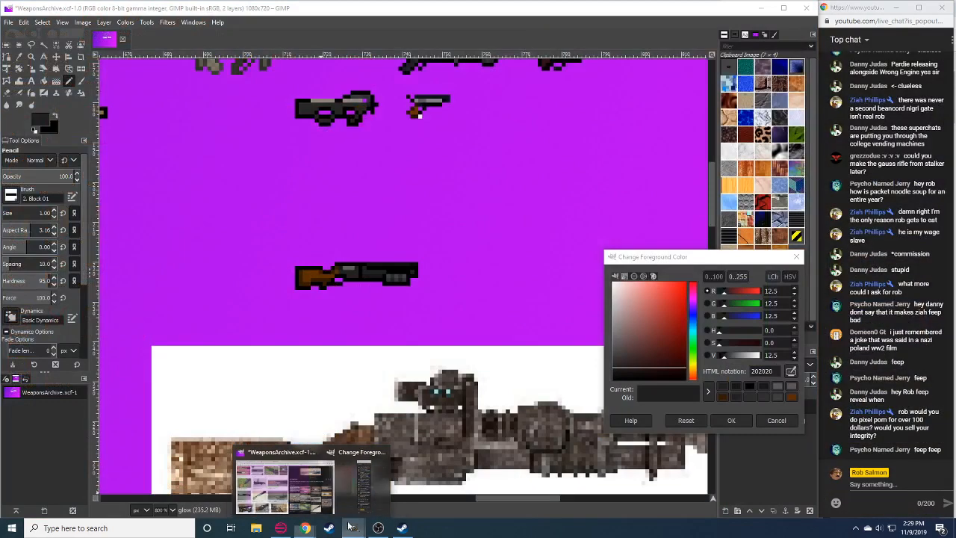
{"action": "left_click", "coordinate": [314, 485]}
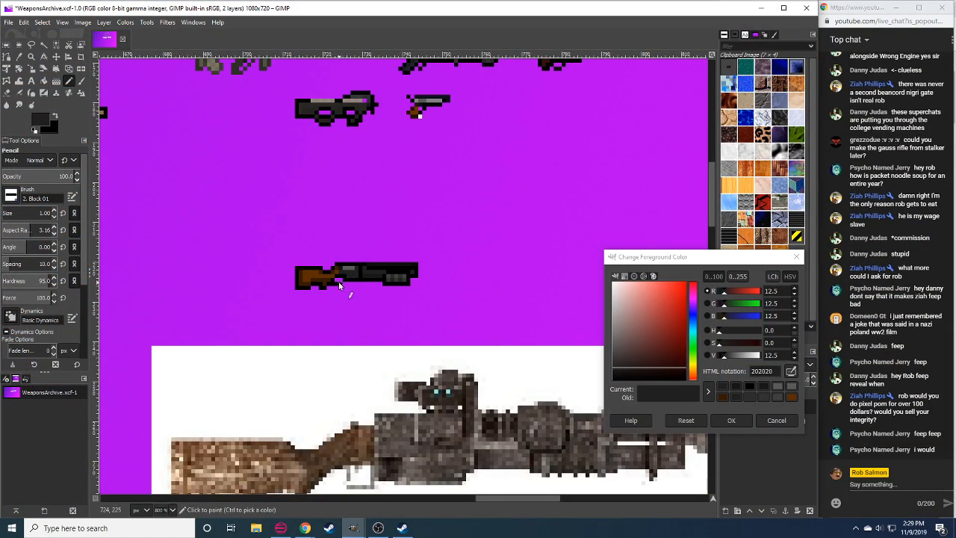
Cut the wooden stock in a 13 by 13 pixel selection and paste it one pixel higher against the receiver.
{"action": "key", "text": "r"}
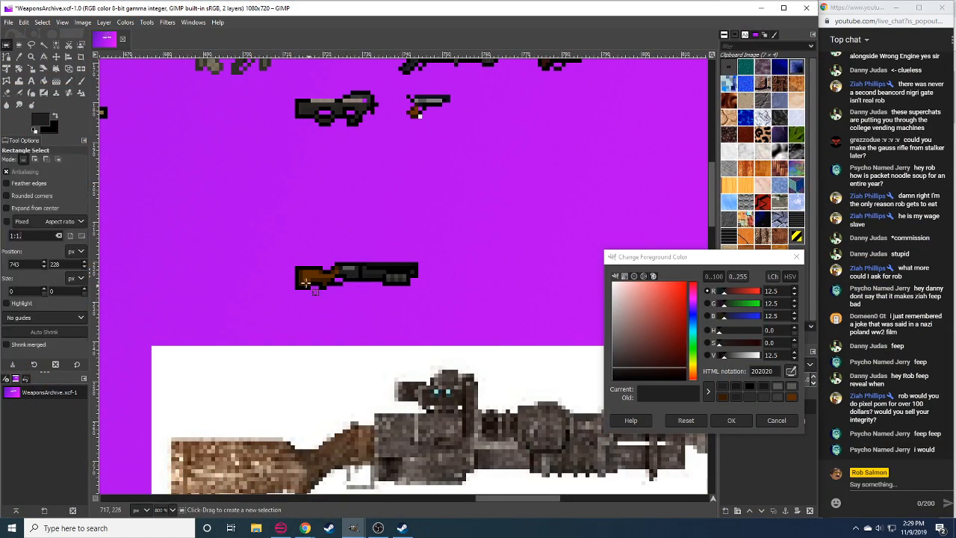
{"action": "left_click_drag", "start_coordinate": [284, 251], "coordinate": [334, 300]}
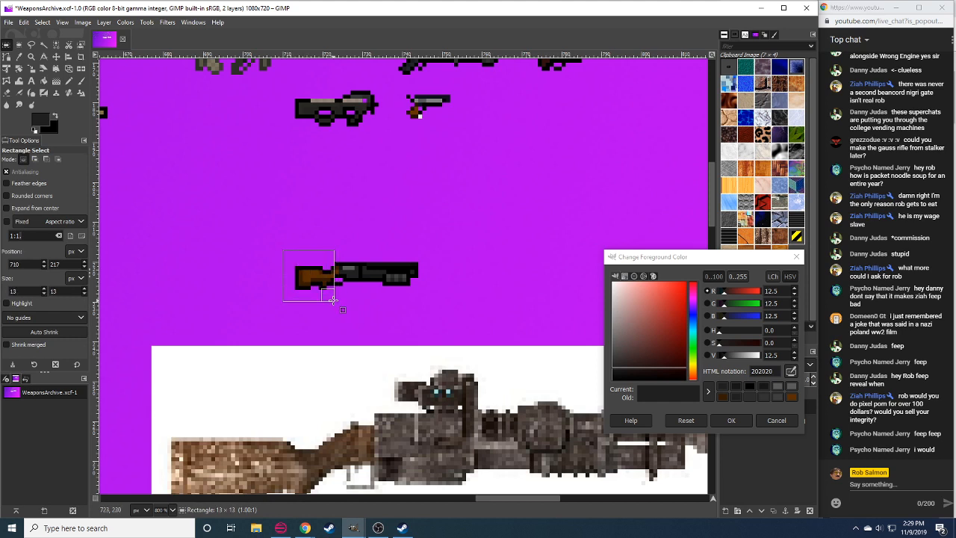
{"action": "key", "text": "ctrl+x"}
{"action": "key", "text": "ctrl+v"}
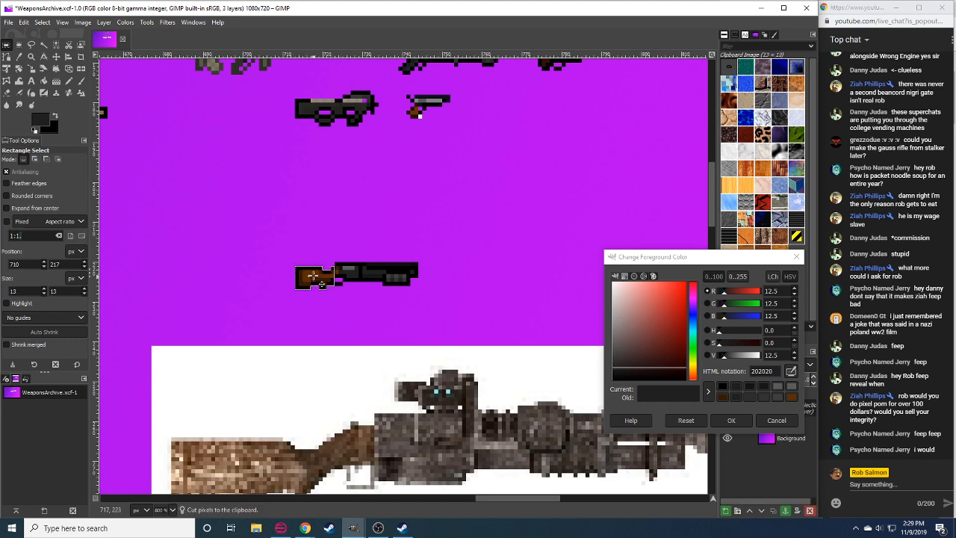
{"action": "left_click_drag", "start_coordinate": [313, 276], "coordinate": [313, 271]}
{"action": "left_click", "coordinate": [345, 292]}
Repair the receiver's lower edge and the area behind the forend grip with sampled black, 202020 and 161616.
{"action": "key", "text": "n"}
{"action": "left_click", "coordinate": [343, 281], "text": "ctrl"}
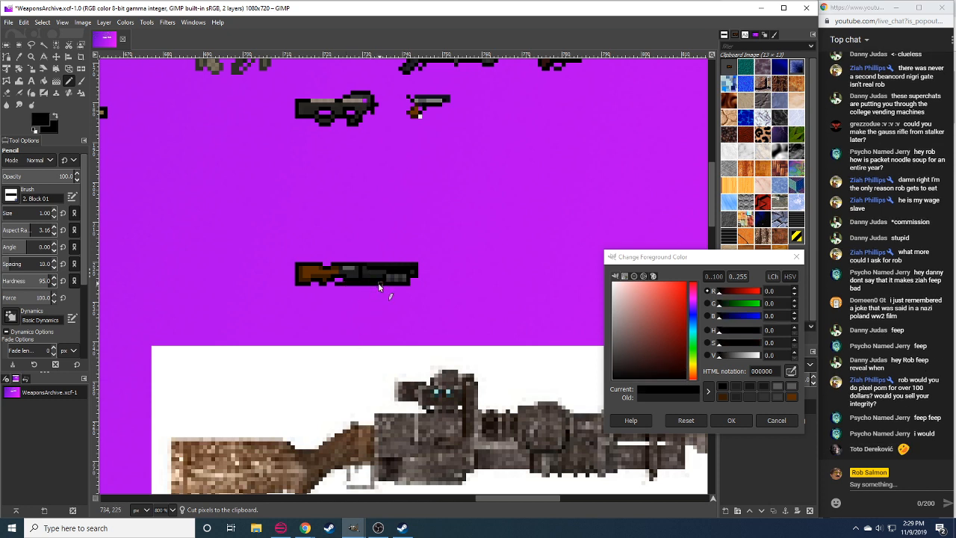
{"action": "left_click", "coordinate": [378, 282]}
{"action": "left_click", "coordinate": [353, 280], "text": "ctrl"}
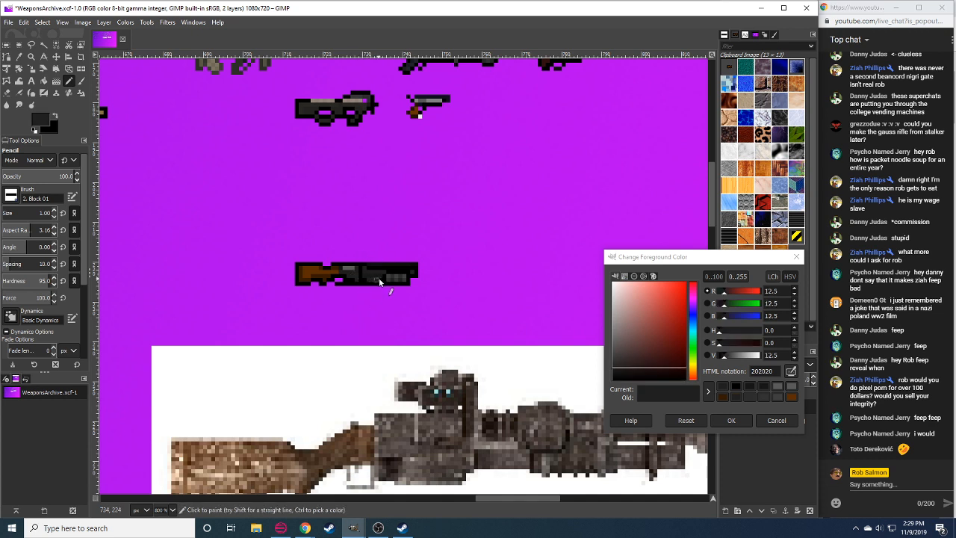
{"action": "left_click", "coordinate": [366, 284], "text": "ctrl"}
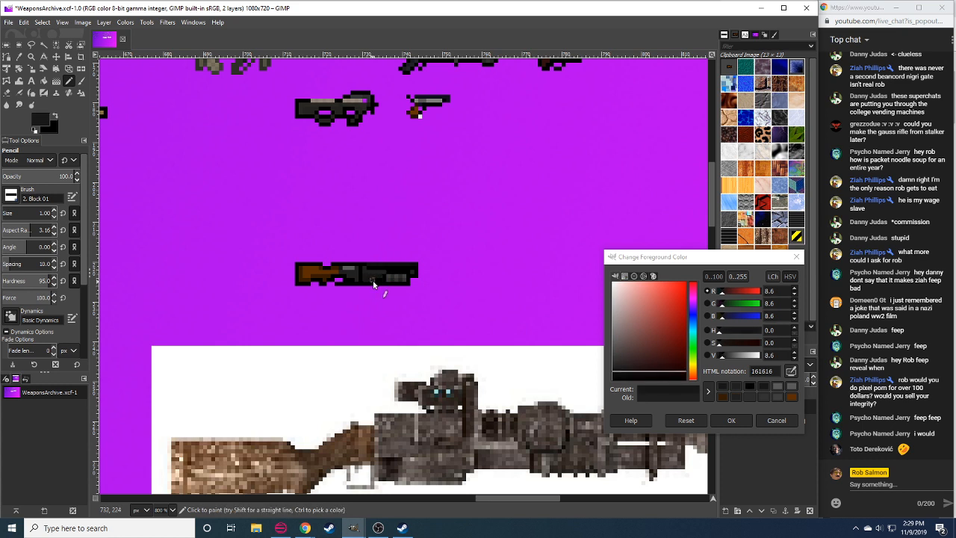
{"action": "left_click", "coordinate": [366, 274], "text": "ctrl"}
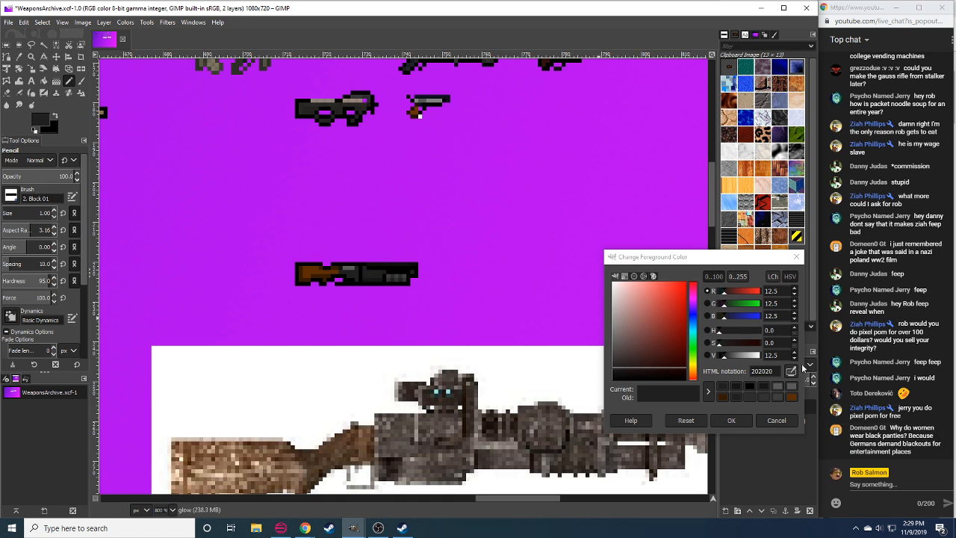
Try a lighter grey 3f3f3f highlight on the section behind the forend grip and rework its shading with sampled 161616.
{"action": "left_click", "coordinate": [728, 354]}
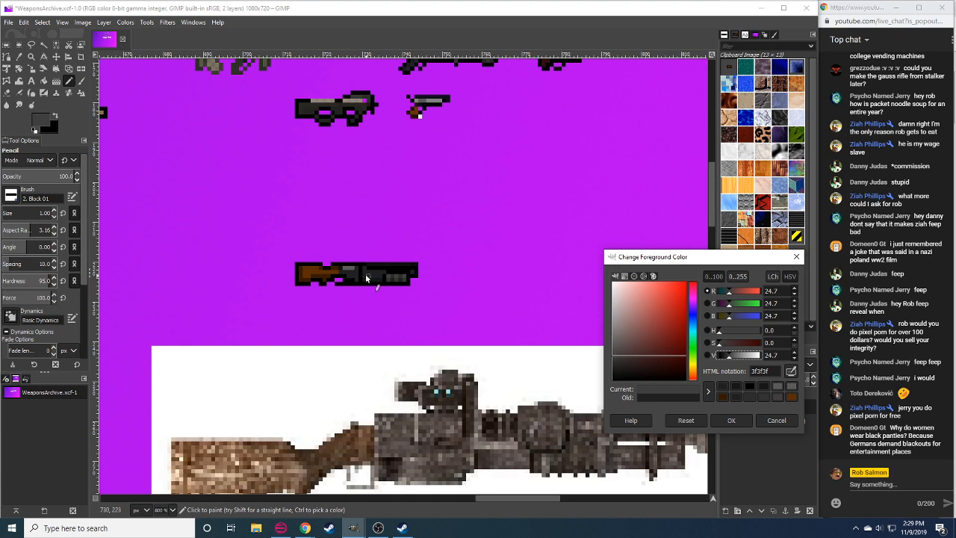
{"action": "left_click_drag", "start_coordinate": [365, 273], "coordinate": [384, 272]}
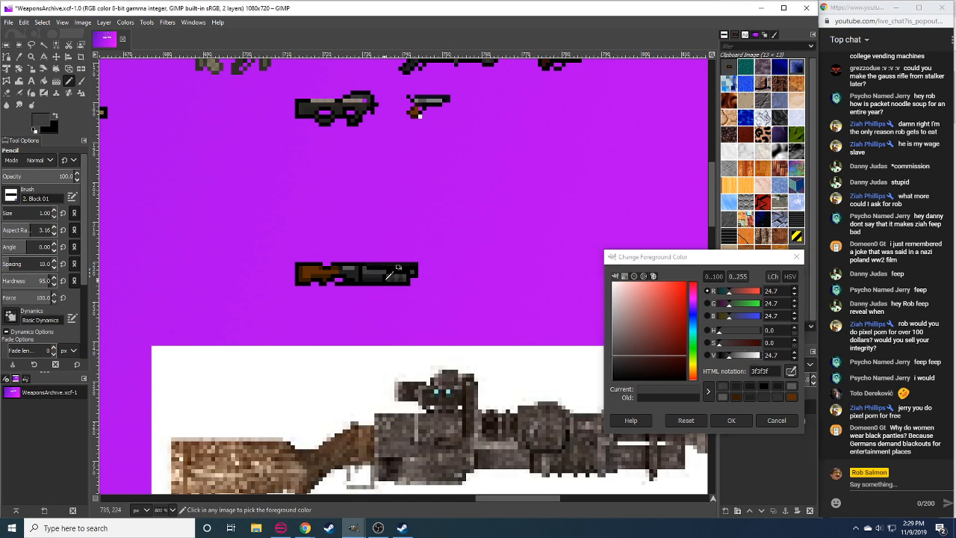
{"action": "left_click", "coordinate": [366, 273], "text": "ctrl"}
{"action": "key", "text": "shift+b"}
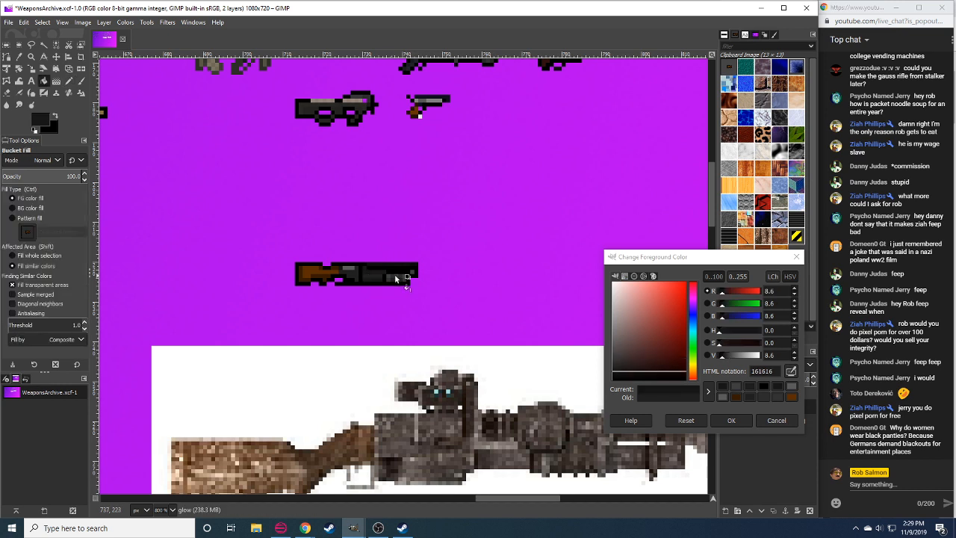
{"action": "key", "text": "n"}
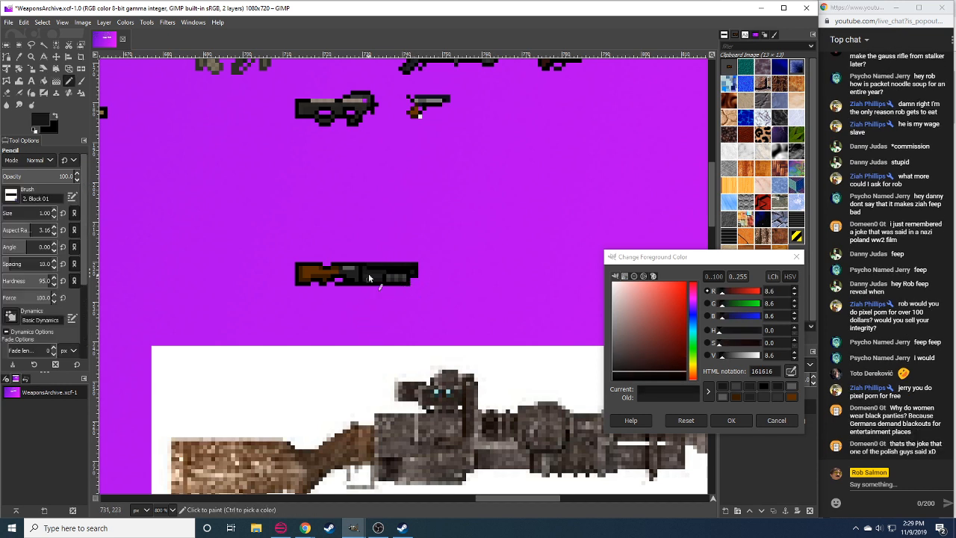
Draw a straight black line along the barrel's top edge and shade the barrel beneath it with sampled 161616.
{"action": "left_click", "coordinate": [371, 266], "text": "ctrl"}
{"action": "left_click", "coordinate": [368, 264]}
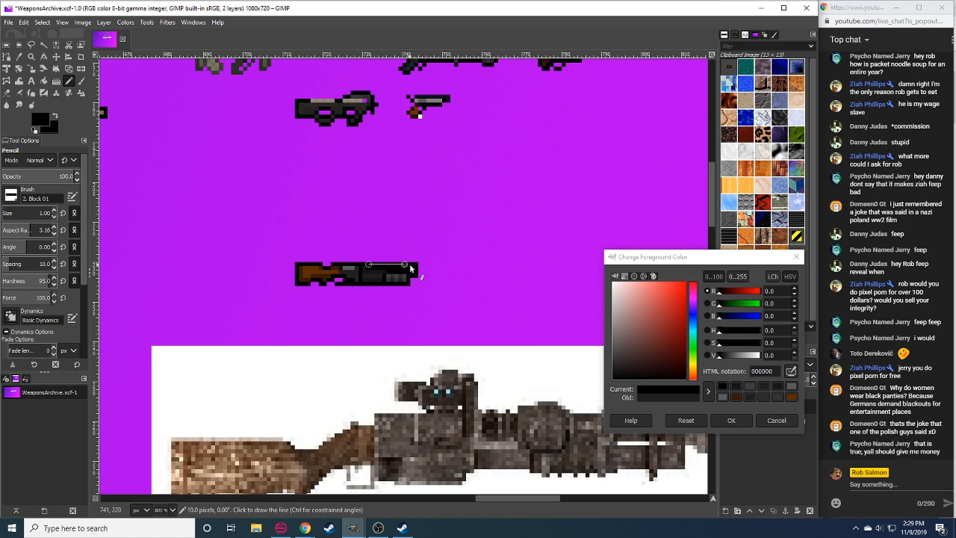
{"action": "left_click", "coordinate": [369, 269], "text": "ctrl"}
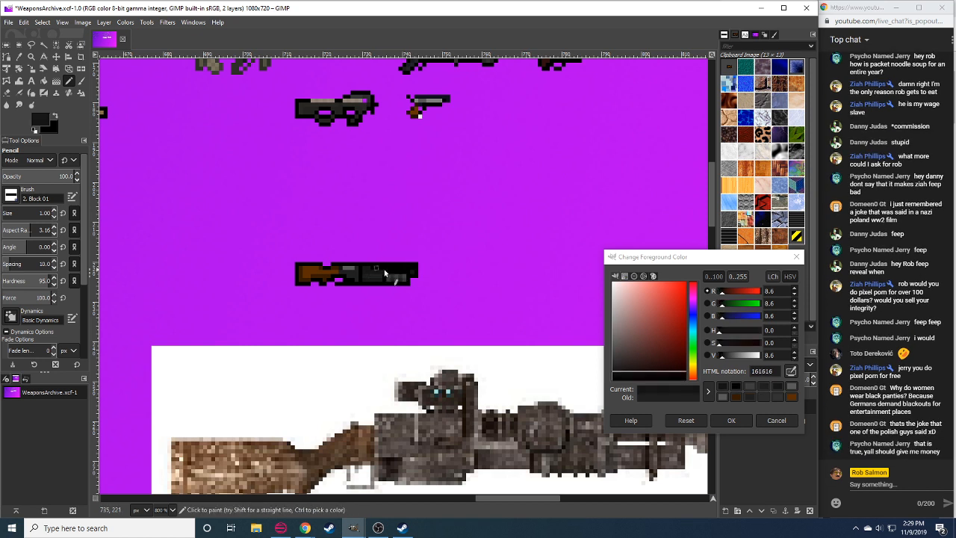
{"action": "left_click_drag", "start_coordinate": [385, 272], "coordinate": [413, 267]}
Darken the colour to 0e0e0e and fill the barrel shading with it.
{"action": "left_click", "coordinate": [794, 359]}
{"action": "left_click", "coordinate": [794, 360]}
{"action": "left_click", "coordinate": [794, 359]}
{"action": "key", "text": "shift+b"}
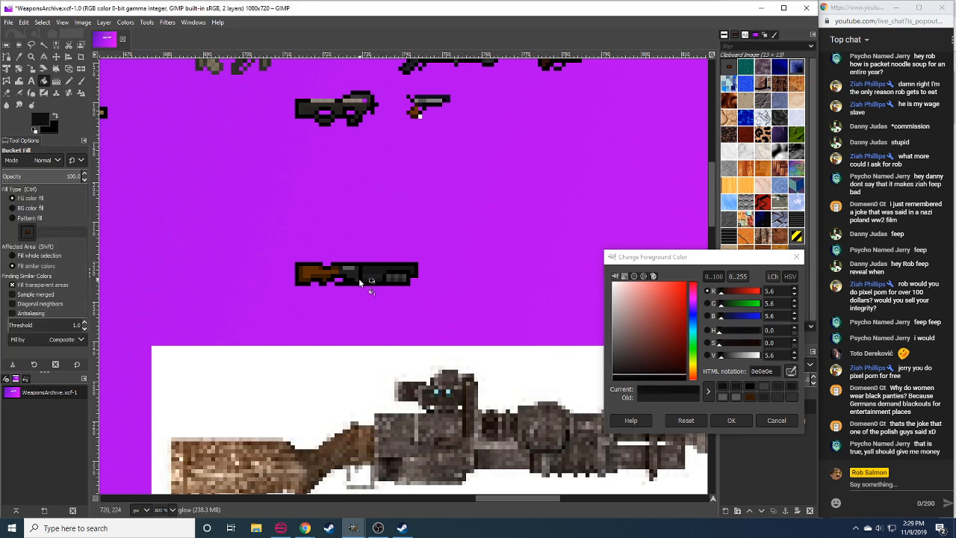
{"action": "key", "text": "n"}
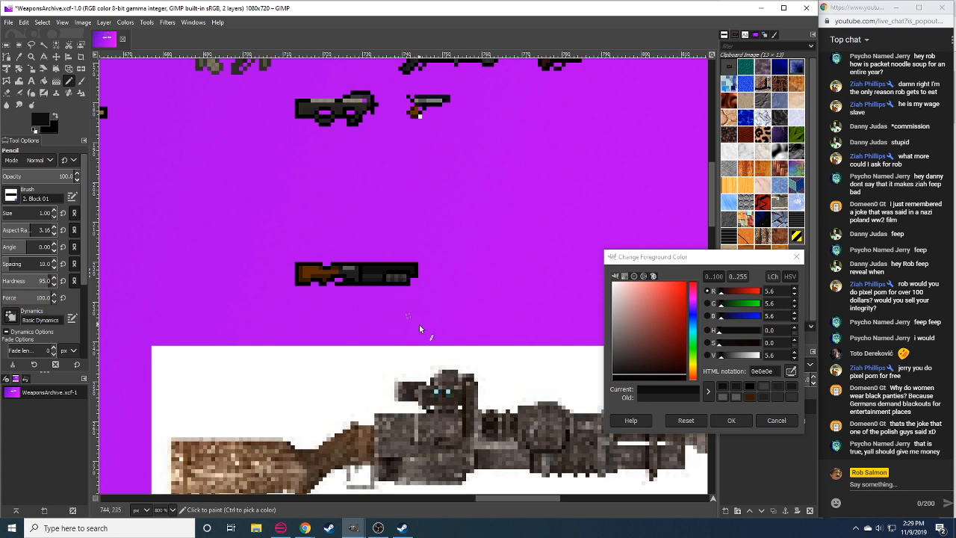
Reshape the muzzle tip with sampled black and the Eraser, and erase a notch in the outline behind the forend grip.
{"action": "key", "text": "shift+e"}
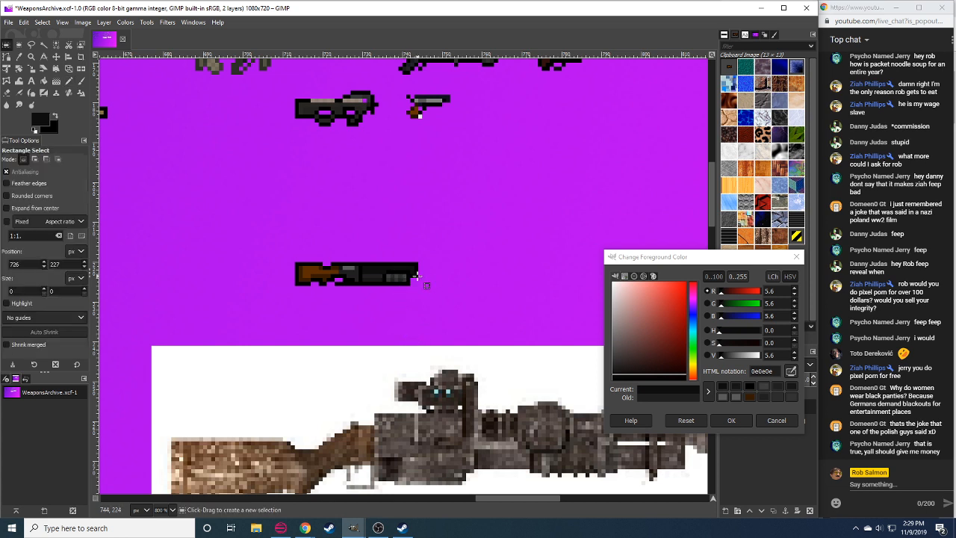
{"action": "key", "text": "n"}
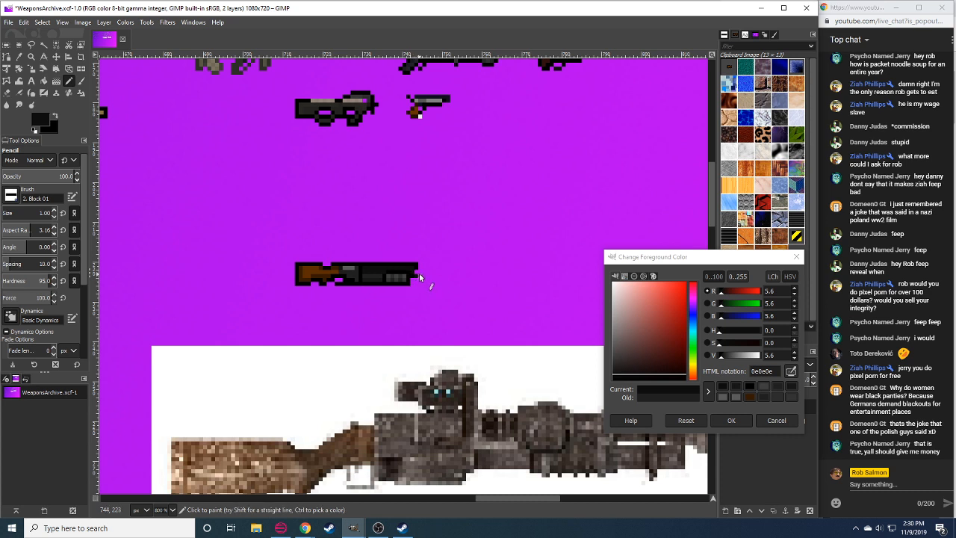
{"action": "left_click", "coordinate": [417, 274], "text": "ctrl"}
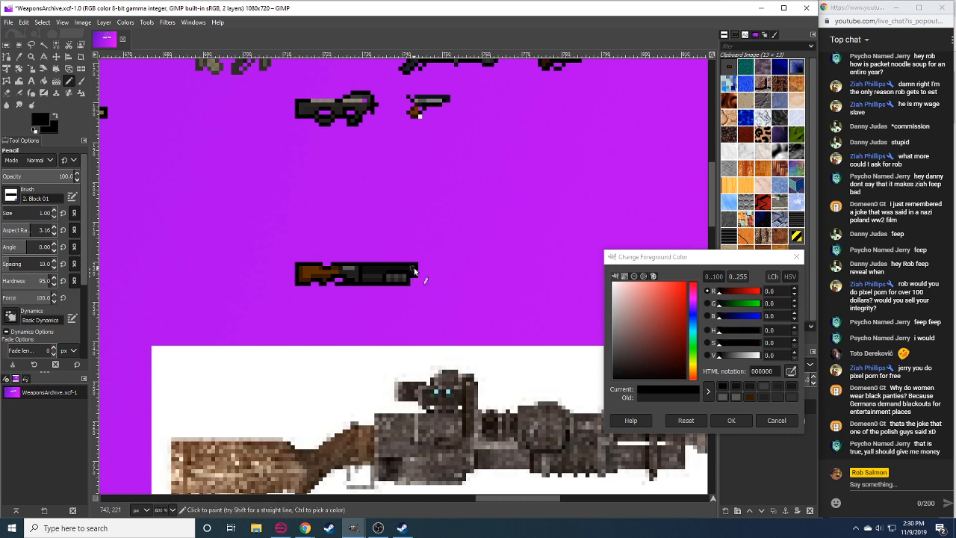
{"action": "key", "text": "shift+e"}
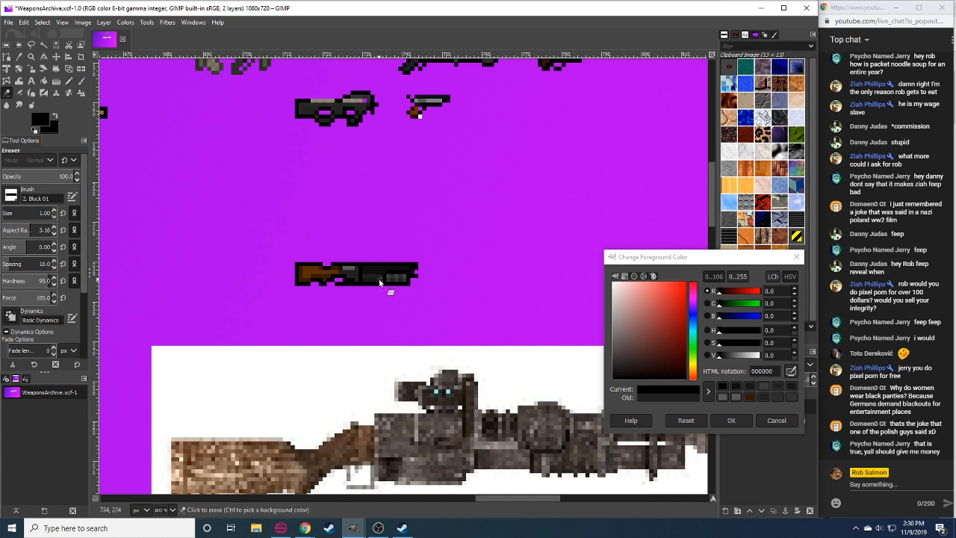
{"action": "left_click", "coordinate": [381, 282]}
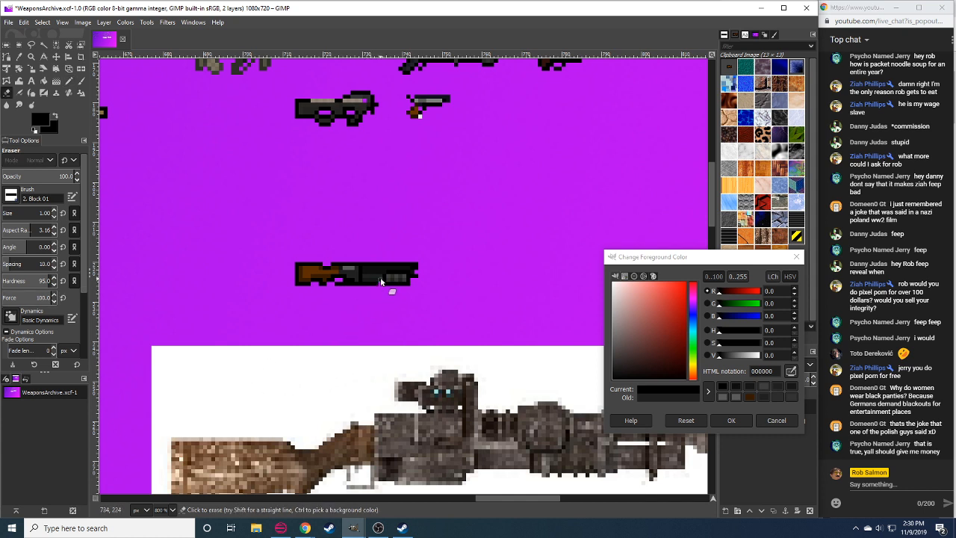
Touch up the underside of the receiver with sampled 202020 and the Eraser, and compare the sprite with the China Lake reference photos.
{"action": "key", "text": "n"}
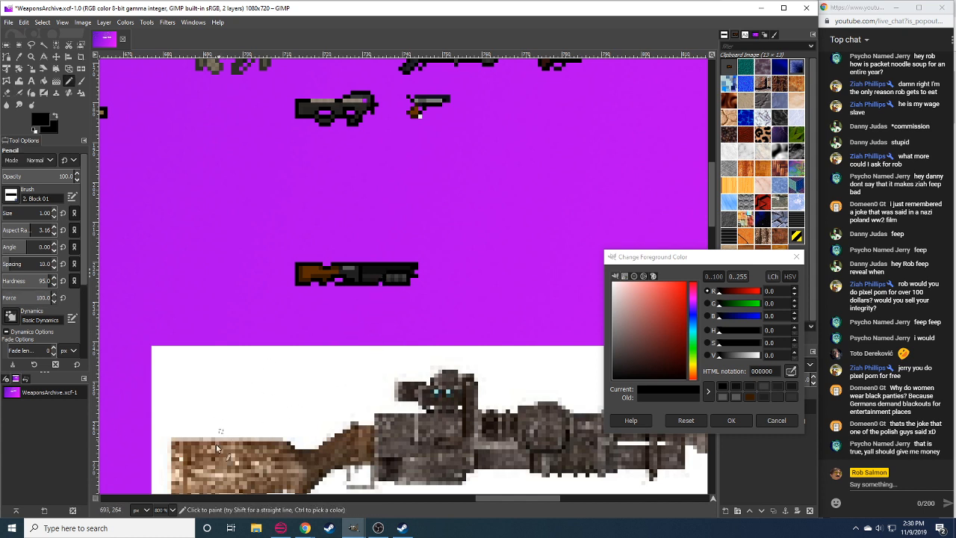
{"action": "left_click", "coordinate": [353, 284], "text": "ctrl"}
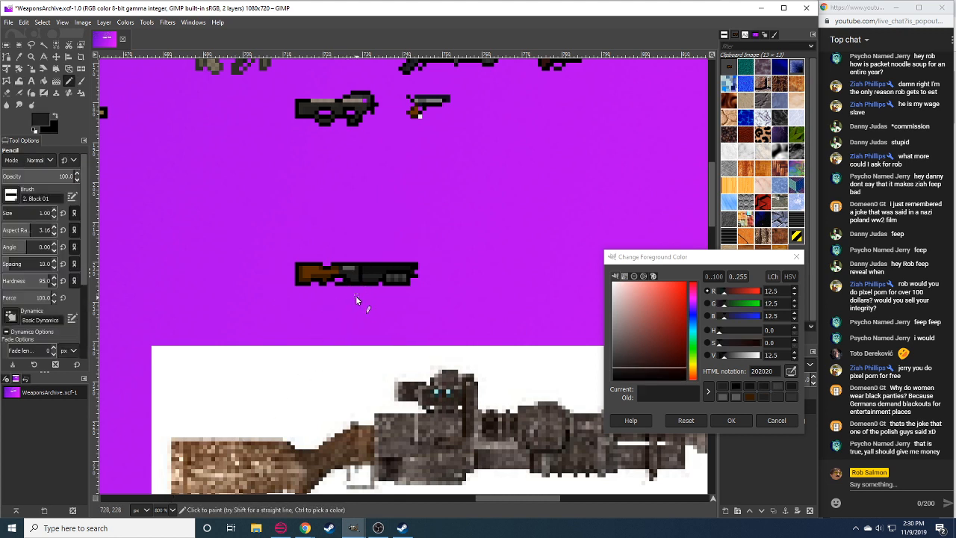
{"action": "key", "text": "shift+e"}
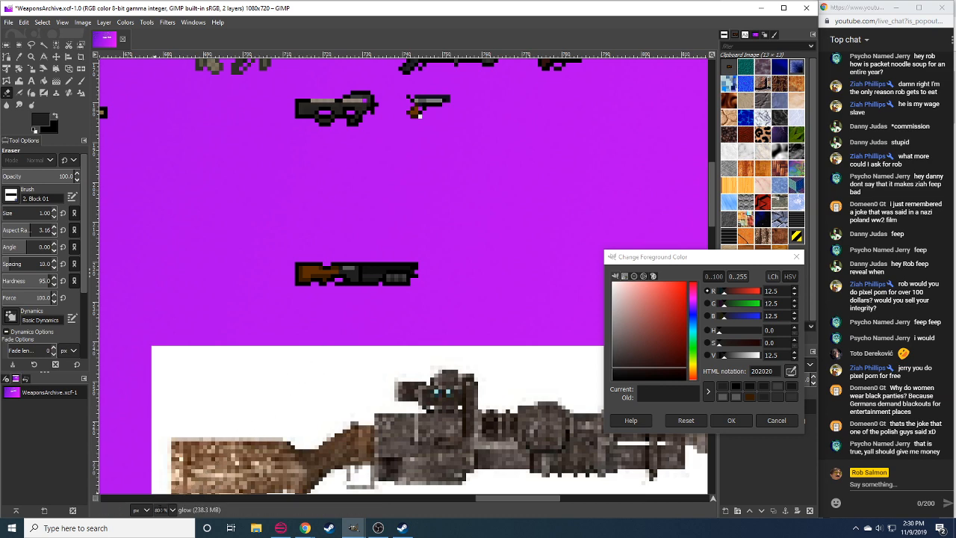
{"action": "scroll", "coordinate": [168, 511], "scroll_direction": "down", "scroll_amount": 2}
{"action": "scroll", "coordinate": [168, 512], "scroll_direction": "up", "scroll_amount": 2}
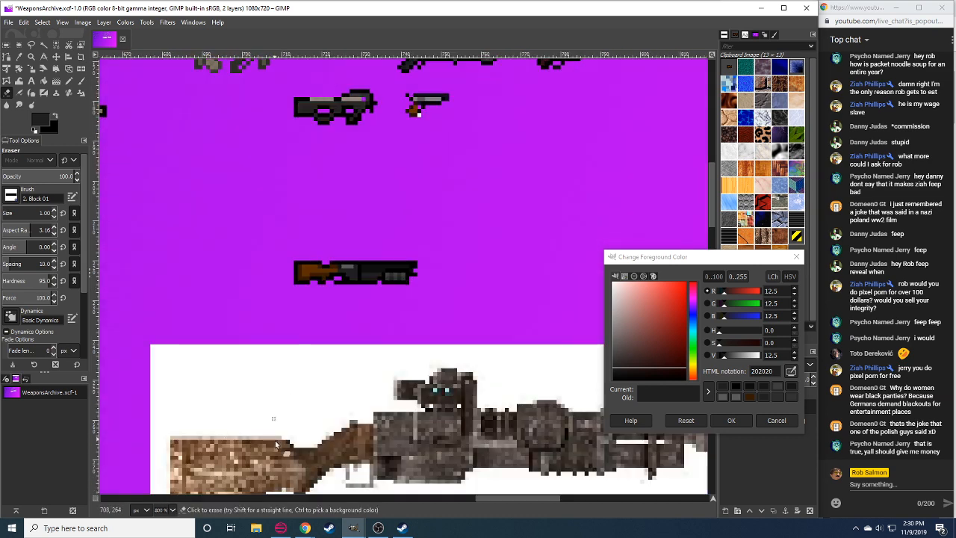
{"action": "left_click", "coordinate": [278, 486]}
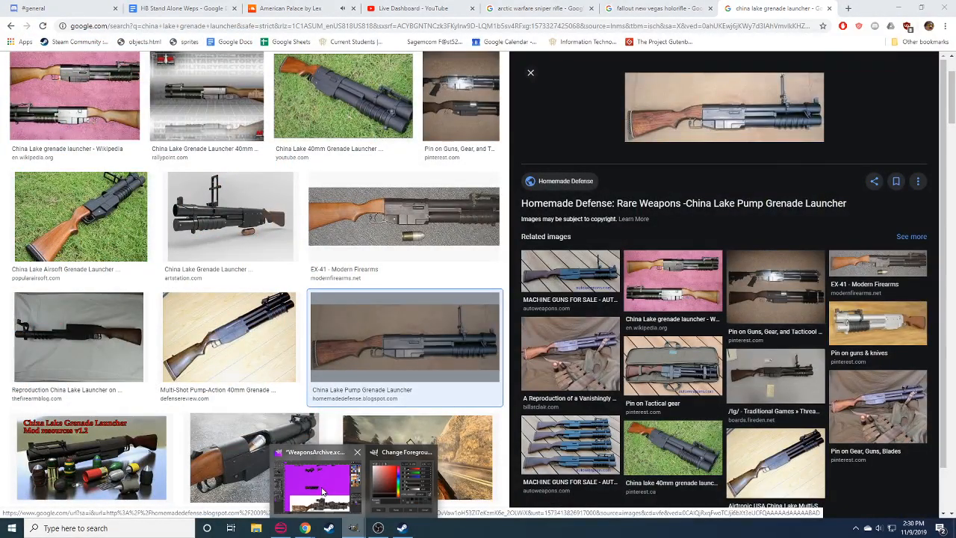
{"action": "left_click", "coordinate": [359, 481]}
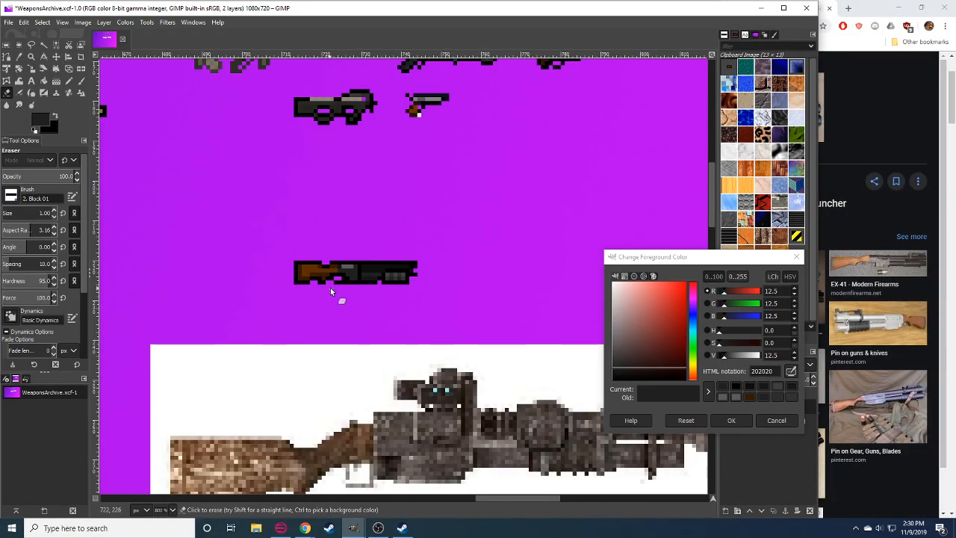
Touch up the pixels along the shotgun's underside behind the receiver with the Eraser and Pencil, and reset the foreground colour to black.
{"action": "key", "text": "n"}
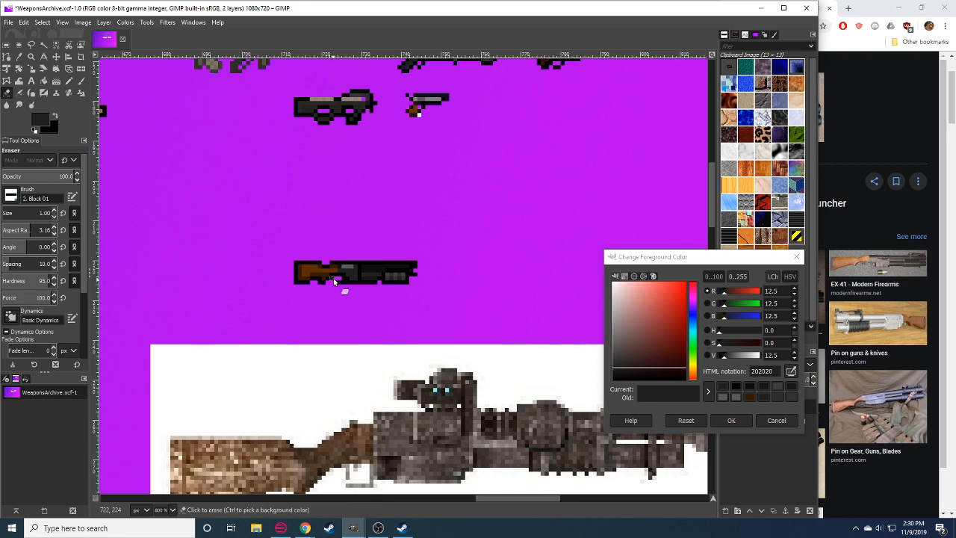
{"action": "key", "text": "shift+e"}
{"action": "key", "text": "n"}
{"action": "key", "text": "d"}
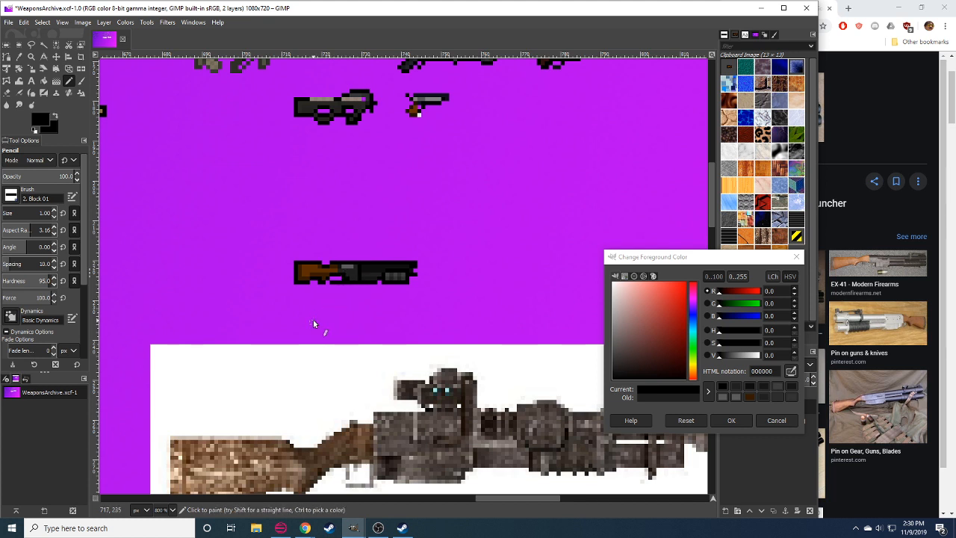
Slim the shotgun by cutting its upper strip of pixels and pasting it back one pixel lower.
{"action": "key", "text": "r"}
{"action": "left_click_drag", "start_coordinate": [438, 241], "coordinate": [239, 267]}
{"action": "key", "text": "ctrl+x"}
{"action": "key", "text": "ctrl+v"}
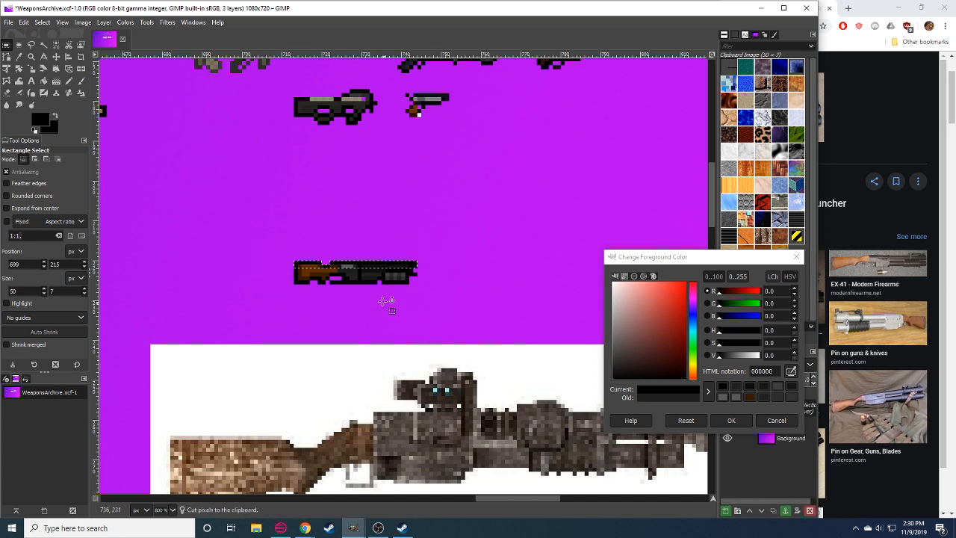
{"action": "left_click_drag", "start_coordinate": [369, 269], "coordinate": [367, 270]}
{"action": "left_click", "coordinate": [386, 297]}
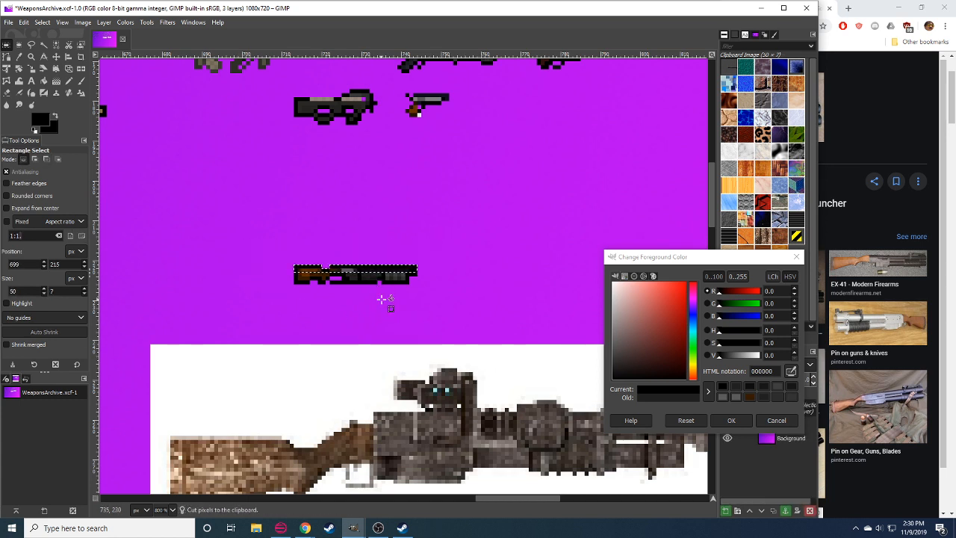
{"action": "key", "text": "shift+e"}
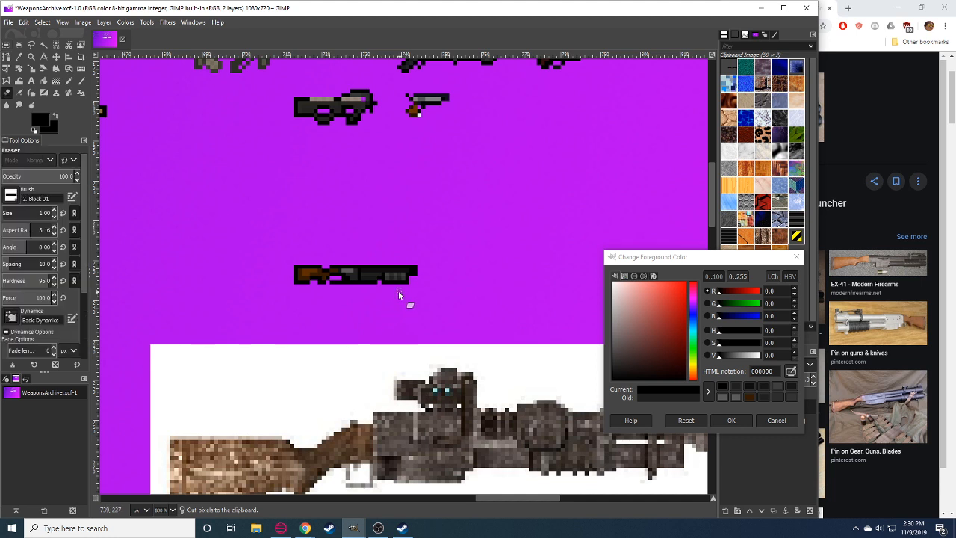
Cut the forend grip as a 7 × 4 pixel block and paste it back closer to the receiver.
{"action": "key", "text": "r"}
{"action": "mouse_move", "coordinate": [382, 269]}
{"action": "left_mouse_down"}
{"action": "mouse_move", "coordinate": [408, 284]}
{"action": "mouse_move", "coordinate": [382, 277]}
{"action": "left_mouse_up"}
{"action": "key", "text": "ctrl+x"}
{"action": "key", "text": "ctrl+v"}
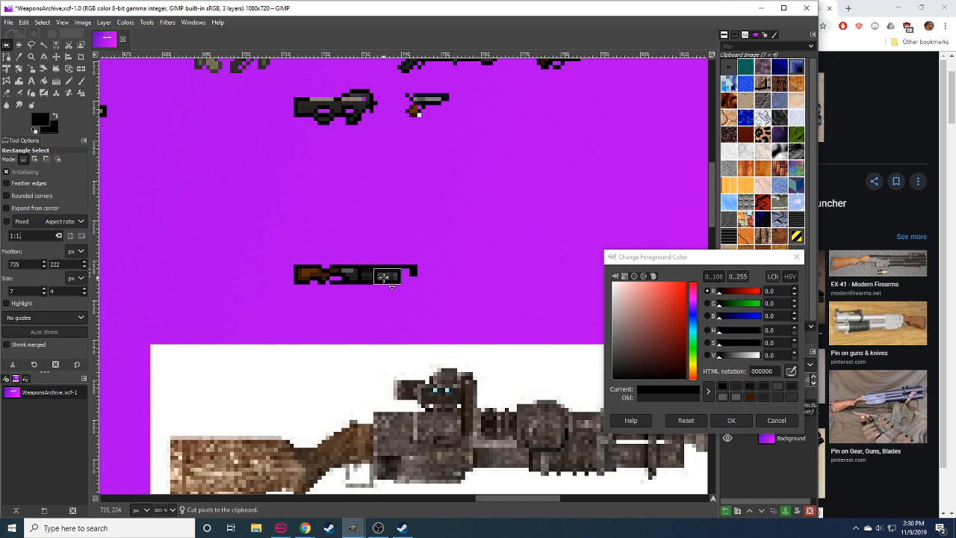
{"action": "left_click", "coordinate": [411, 289]}
Fill the gap left in front of the grip with sampled 0e0e0e and repair the outline with sampled black.
{"action": "key", "text": "n"}
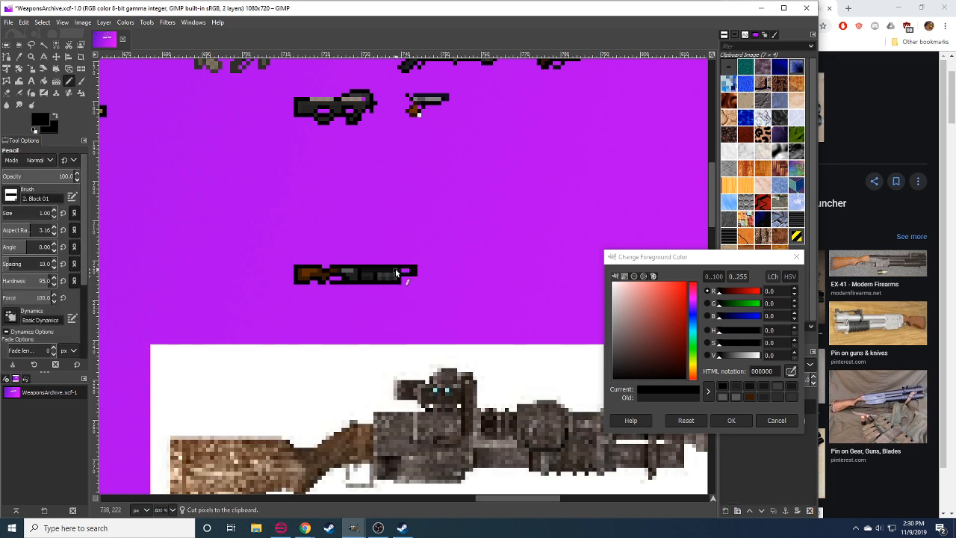
{"action": "left_click", "coordinate": [396, 274], "text": "ctrl"}
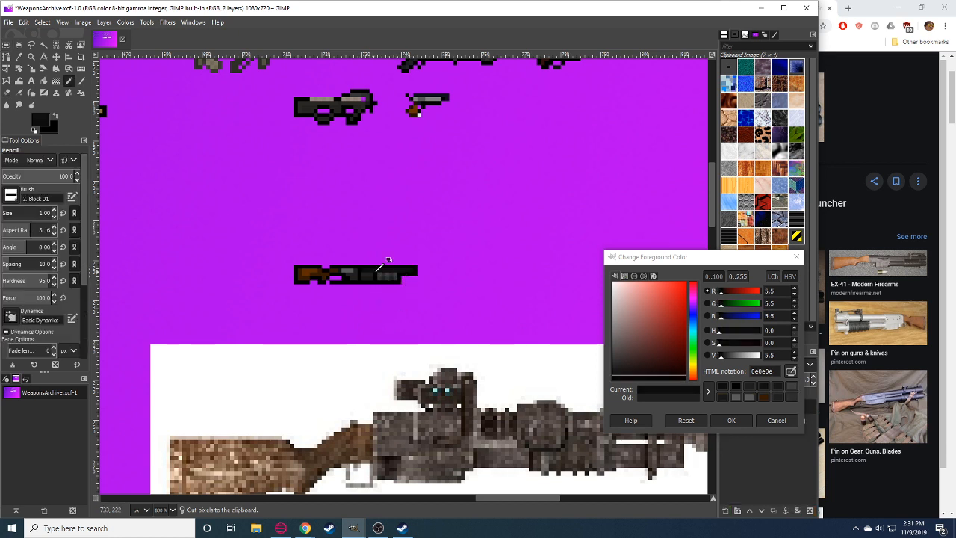
{"action": "left_click", "coordinate": [385, 269], "text": "ctrl"}
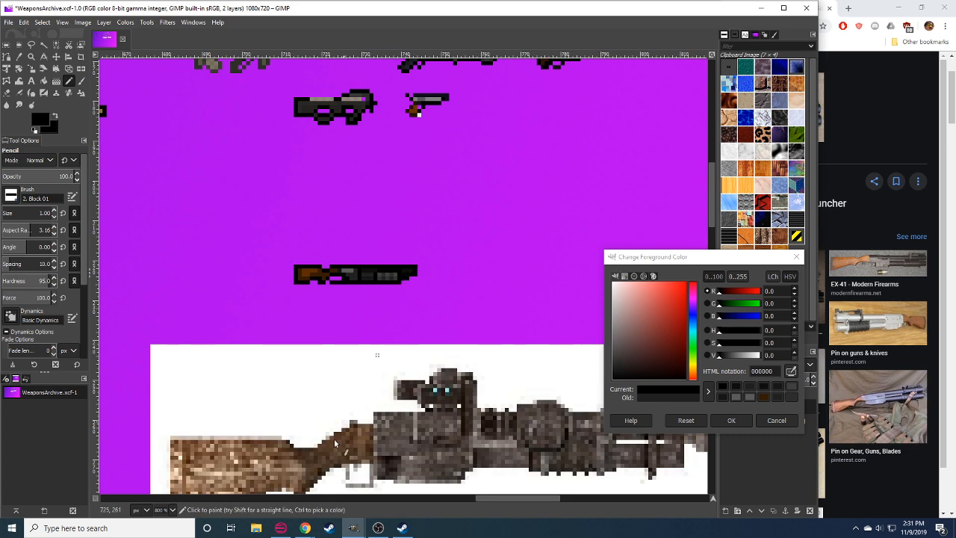
Bring the live chat browser window up beside the canvas and read the messages.
{"action": "mouse_move", "coordinate": [353, 527]}
{"action": "left_click", "coordinate": [342, 493]}
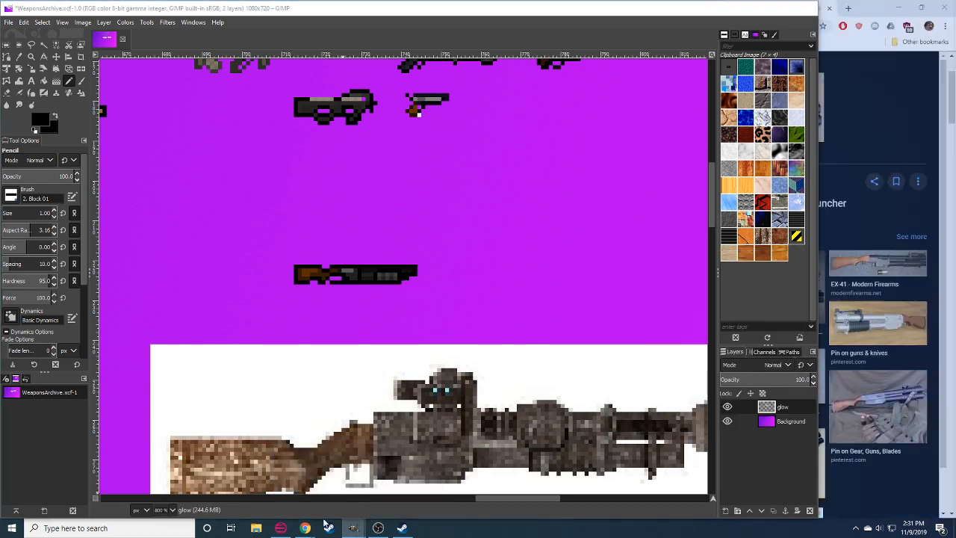
{"action": "mouse_move", "coordinate": [304, 528]}
{"action": "left_click", "coordinate": [354, 482]}
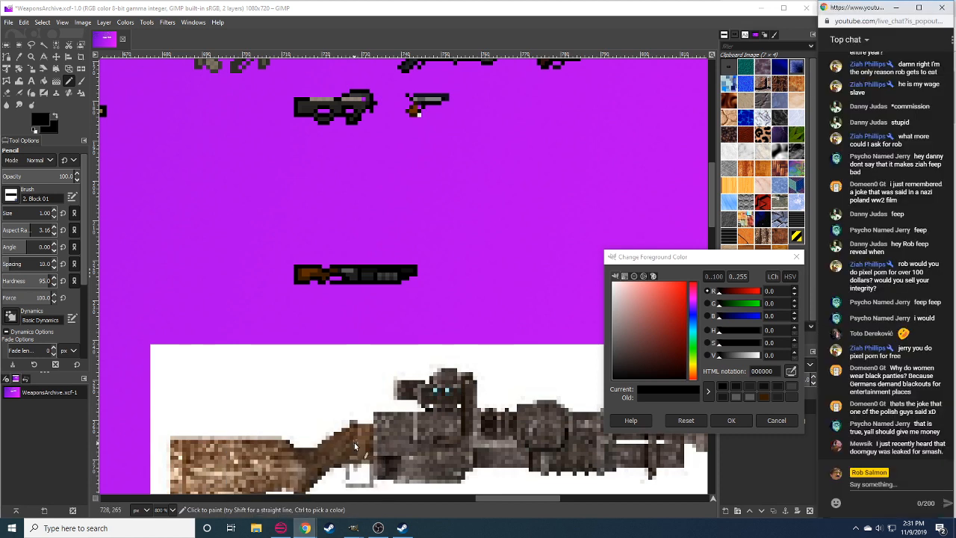
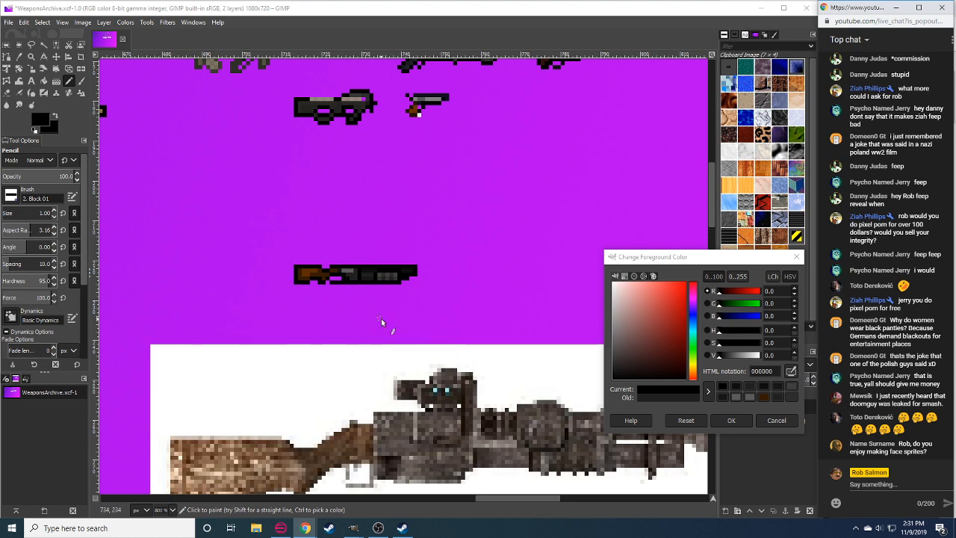
{"action": "left_click_drag", "start_coordinate": [348, 313], "coordinate": [342, 290]}
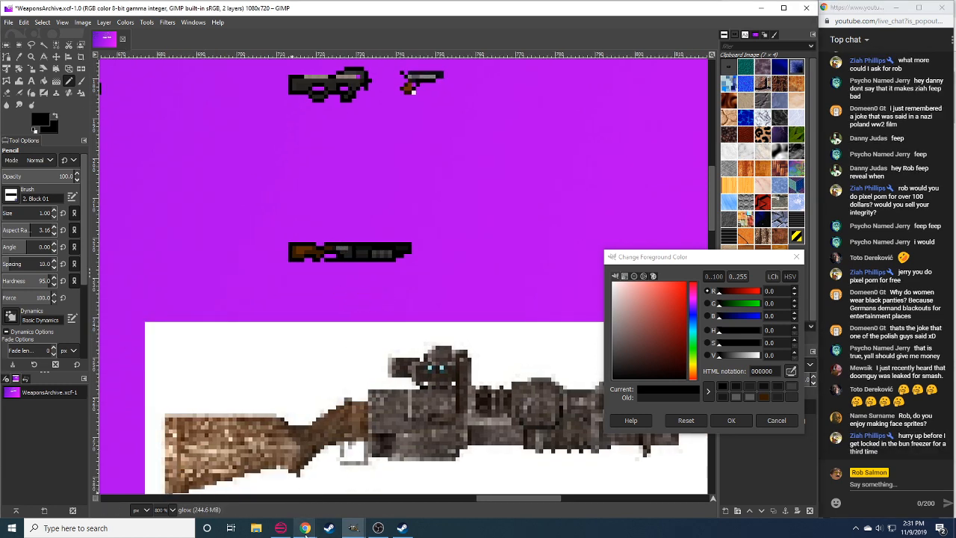
{"action": "left_click", "coordinate": [278, 486]}
{"action": "mouse_move", "coordinate": [361, 498]}
{"action": "mouse_move", "coordinate": [306, 527]}
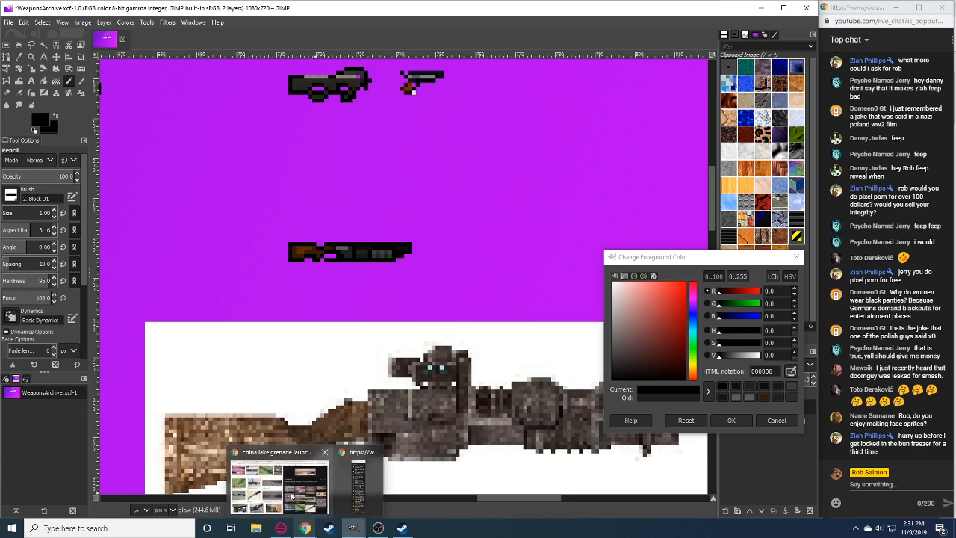
{"action": "mouse_move", "coordinate": [292, 495]}
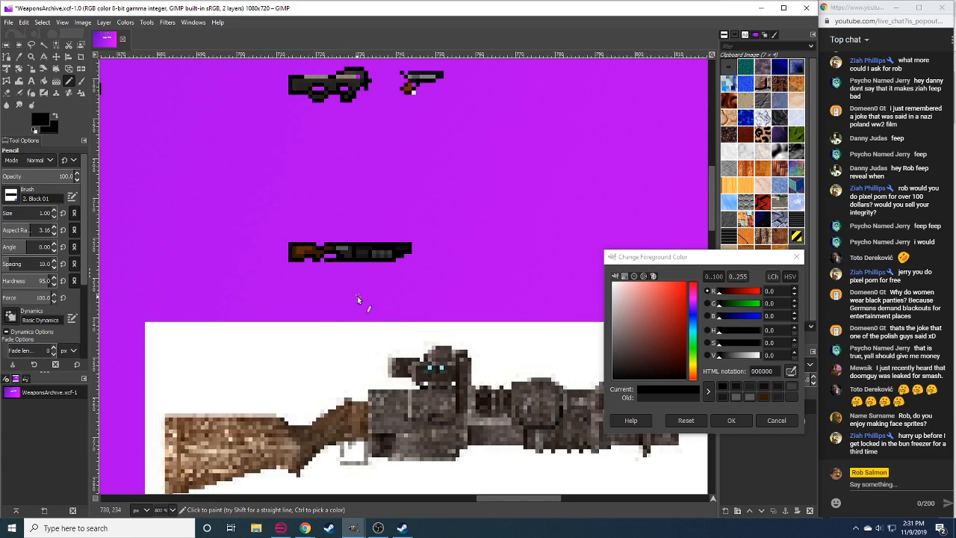
Copy the whole shotgun sprite and paste a duplicate in the empty space beyond its muzzle, above the holorifle reference.
{"action": "scroll", "coordinate": [165, 510], "scroll_direction": "down", "scroll_amount": 1}
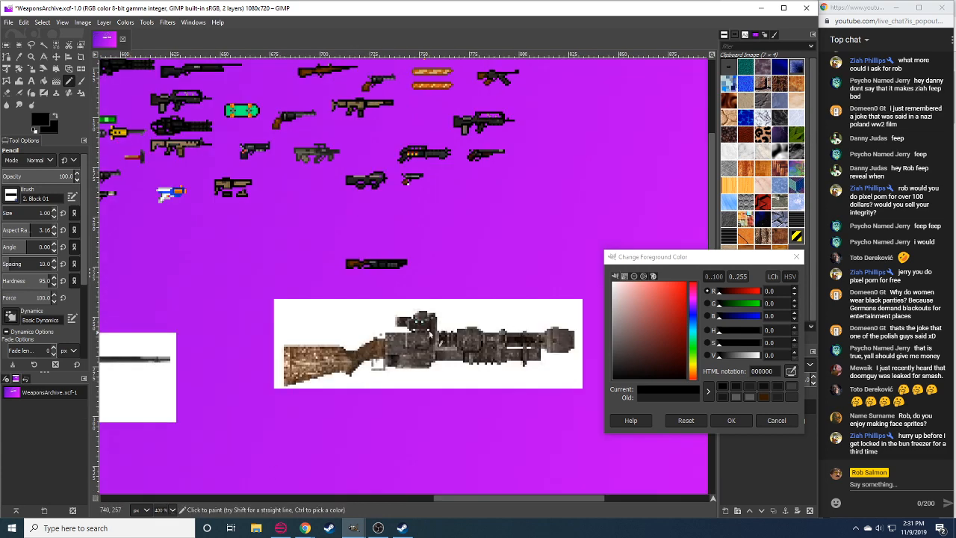
{"action": "scroll", "coordinate": [164, 513], "scroll_direction": "up", "scroll_amount": 1}
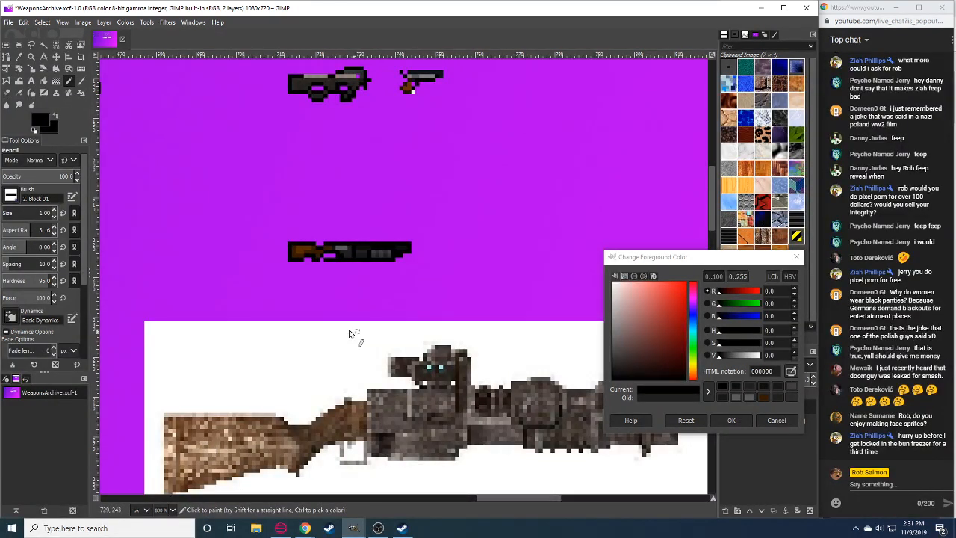
{"action": "key", "text": "r"}
{"action": "mouse_move", "coordinate": [248, 206]}
{"action": "left_mouse_down"}
{"action": "mouse_move", "coordinate": [438, 275]}
{"action": "mouse_move", "coordinate": [448, 287]}
{"action": "left_mouse_up"}
{"action": "key", "text": "ctrl+c"}
{"action": "mouse_move", "coordinate": [551, 262]}
{"action": "left_mouse_down"}
{"action": "mouse_move", "coordinate": [333, 217]}
{"action": "mouse_move", "coordinate": [383, 218]}
{"action": "mouse_move", "coordinate": [391, 200]}
{"action": "left_mouse_up"}
{"action": "key", "text": "ctrl+v"}
Cut the duplicate's stock section and paste it back one pixel lower than the receiver.
{"action": "left_click_drag", "start_coordinate": [306, 186], "coordinate": [354, 209]}
{"action": "key", "text": "ctrl+x"}
{"action": "key", "text": "ctrl+v"}
{"action": "left_click", "coordinate": [383, 233]}
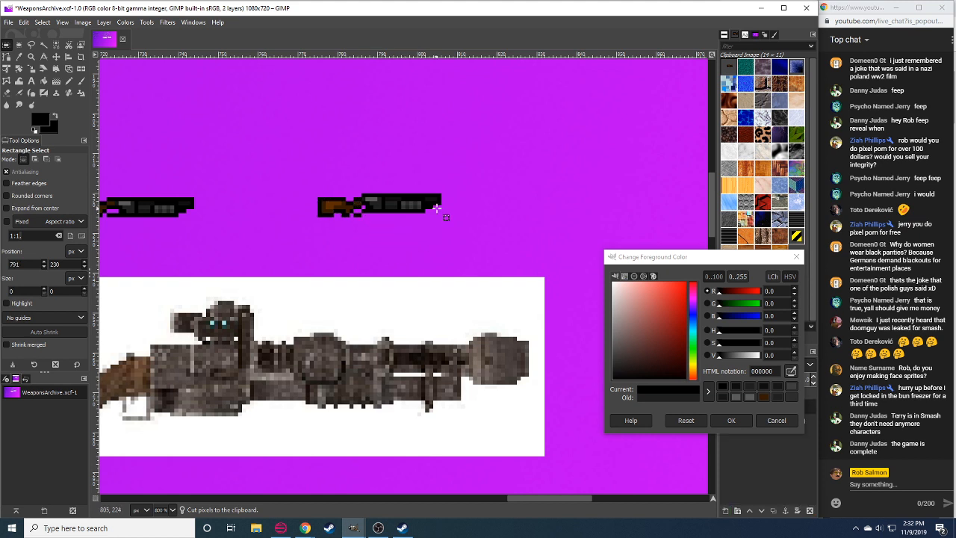
Erase the underside of the duplicate's front barrel and draw a bulbous black muzzle at its tip.
{"action": "key", "text": "shift+e"}
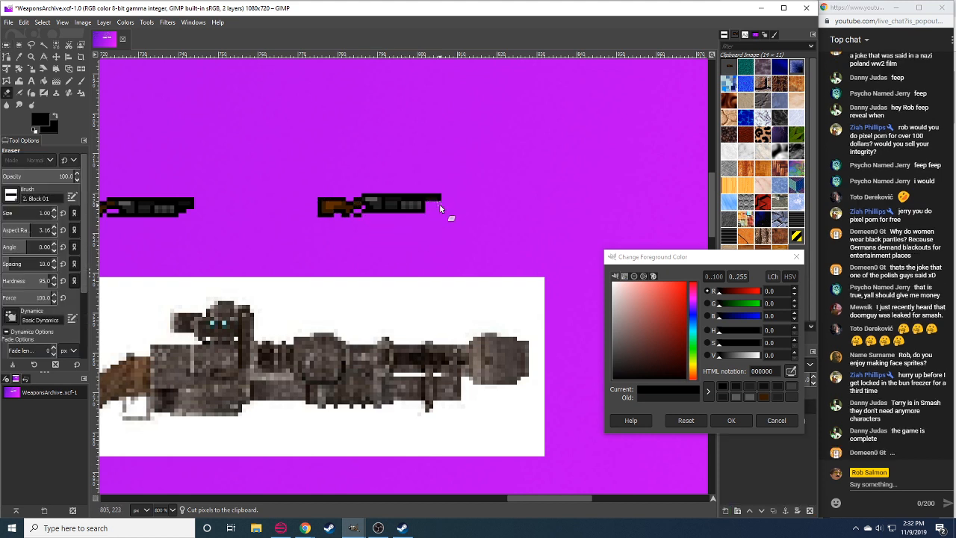
{"action": "key", "text": "n"}
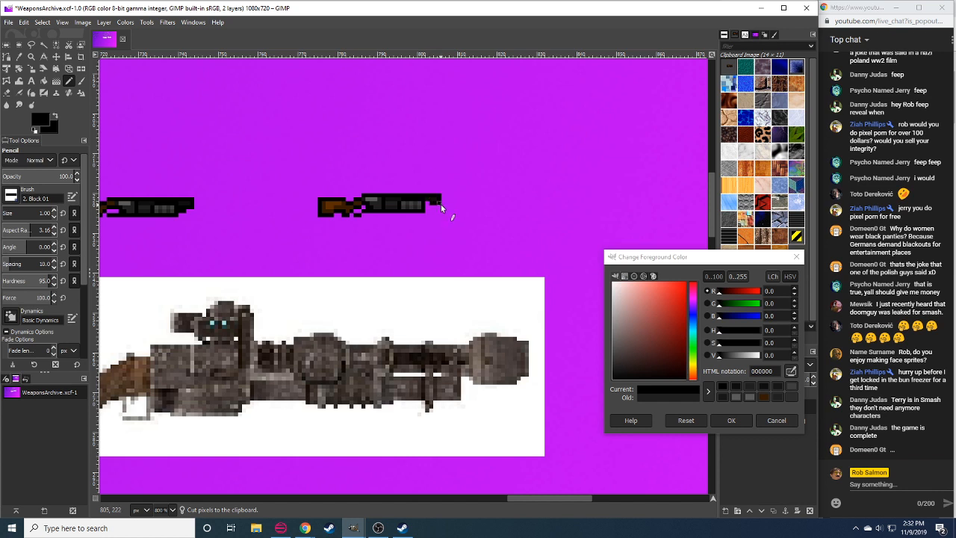
{"action": "left_click_drag", "start_coordinate": [432, 193], "coordinate": [439, 193]}
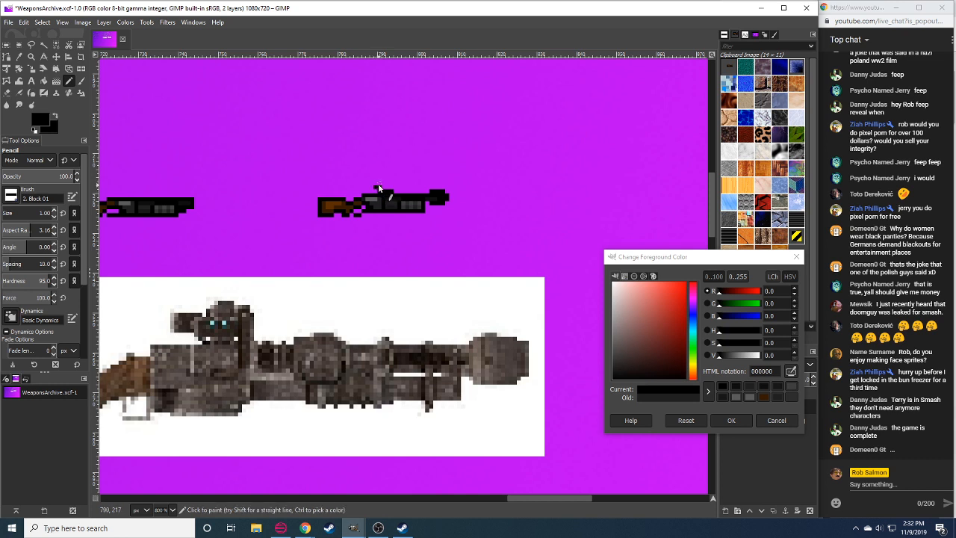
Draw a small black scope outline above the duplicate's receiver and fill it with sampled 1f1f1f.
{"action": "left_click_drag", "start_coordinate": [378, 183], "coordinate": [388, 183]}
{"action": "left_click", "coordinate": [390, 192], "text": "ctrl"}
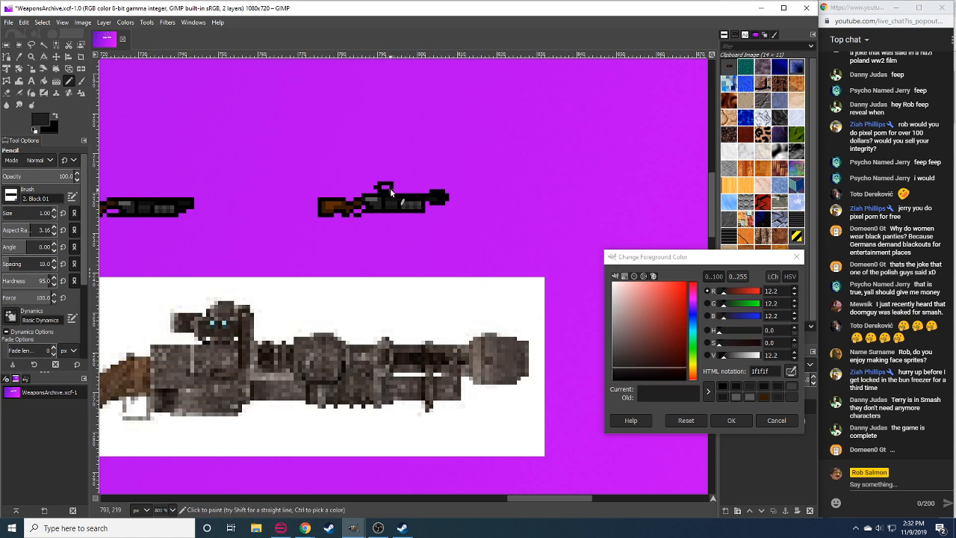
{"action": "left_click_drag", "start_coordinate": [387, 187], "coordinate": [378, 187]}
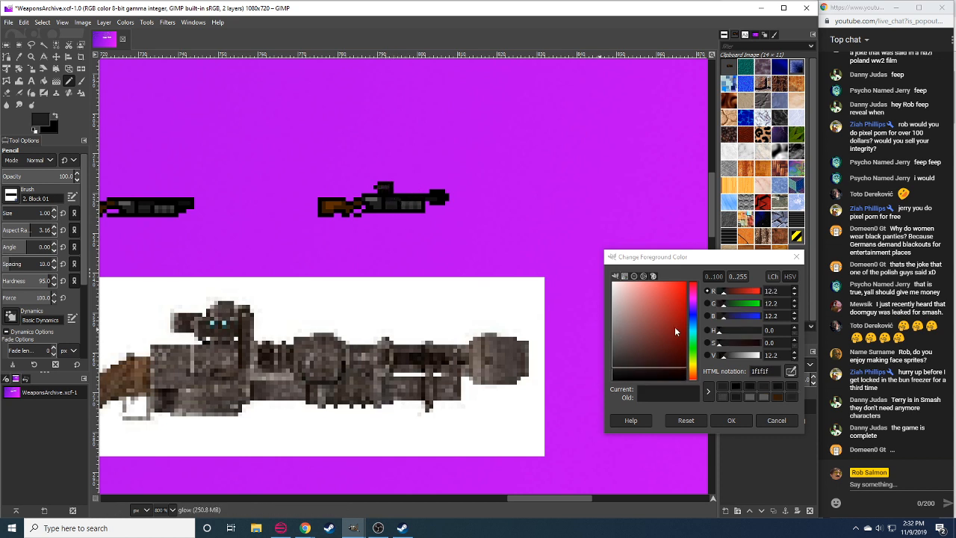
Change the colour to bright cyan 03dbf1 and paint two glowing lights on the scope.
{"action": "left_click", "coordinate": [694, 334]}
{"action": "left_click", "coordinate": [379, 186]}
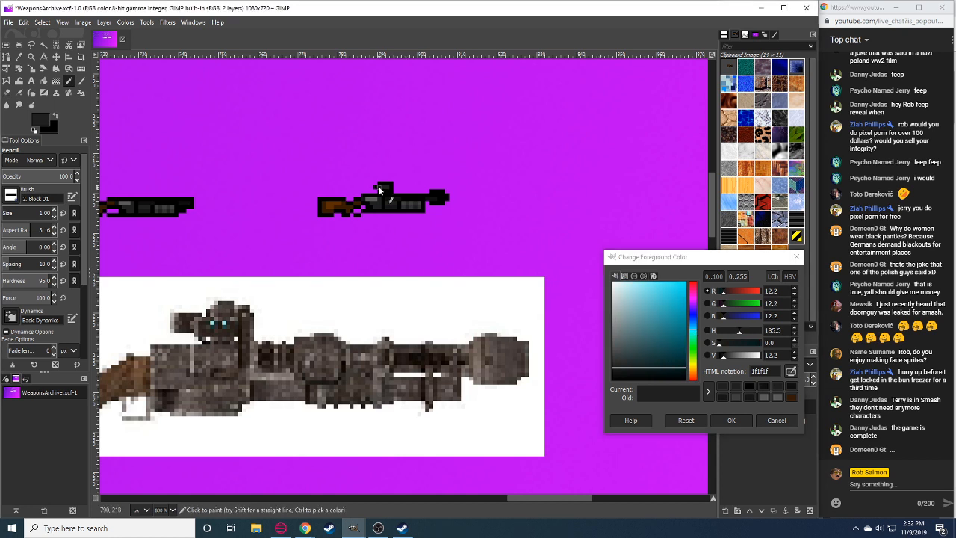
{"action": "left_click_drag", "start_coordinate": [643, 356], "coordinate": [685, 286]}
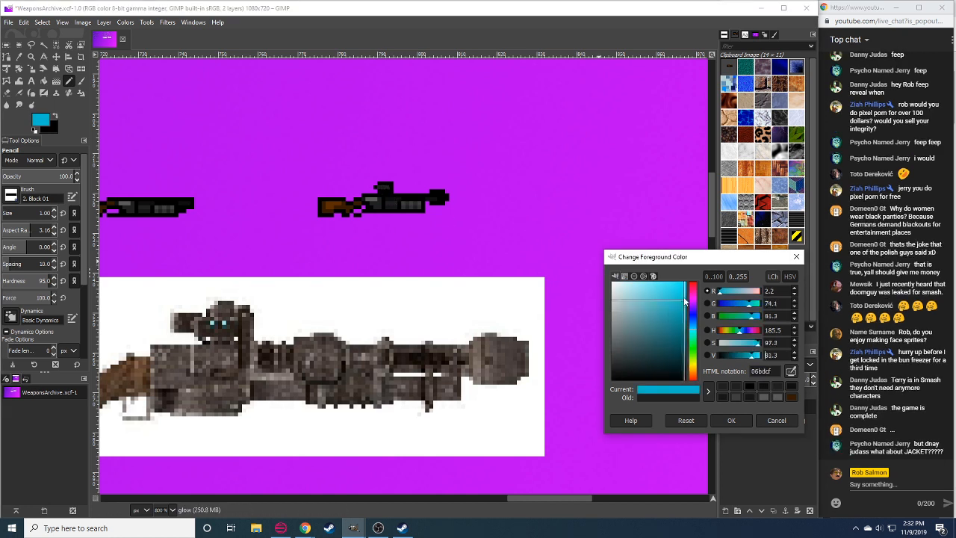
{"action": "left_click", "coordinate": [379, 186]}
{"action": "left_click", "coordinate": [386, 188]}
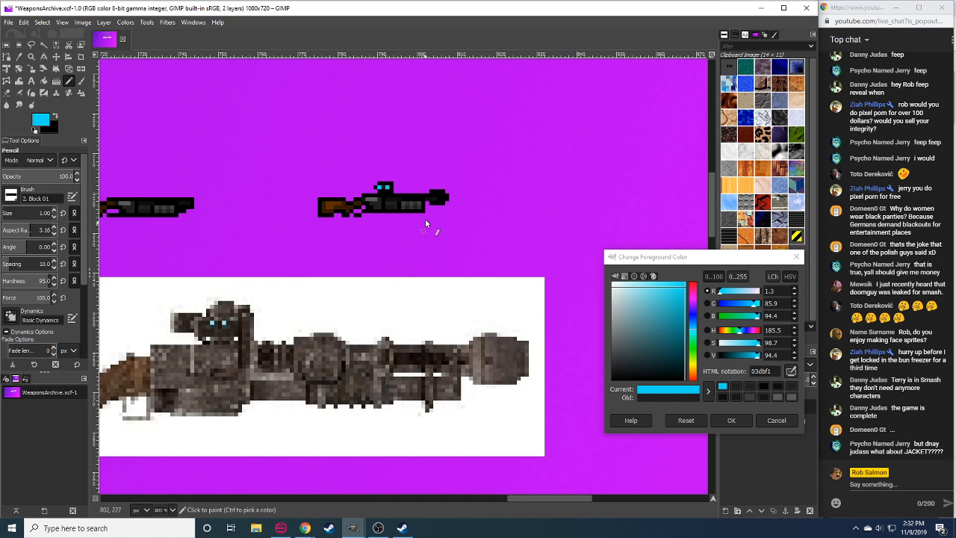
Cut the duplicate's forend grip as a 6 × 3 pixel block and paste it back one pixel closer to the receiver.
{"action": "key", "text": "r"}
{"action": "left_click_drag", "start_coordinate": [398, 195], "coordinate": [433, 212]}
{"action": "key", "text": "ctrl+x"}
{"action": "key", "text": "ctrl+v"}
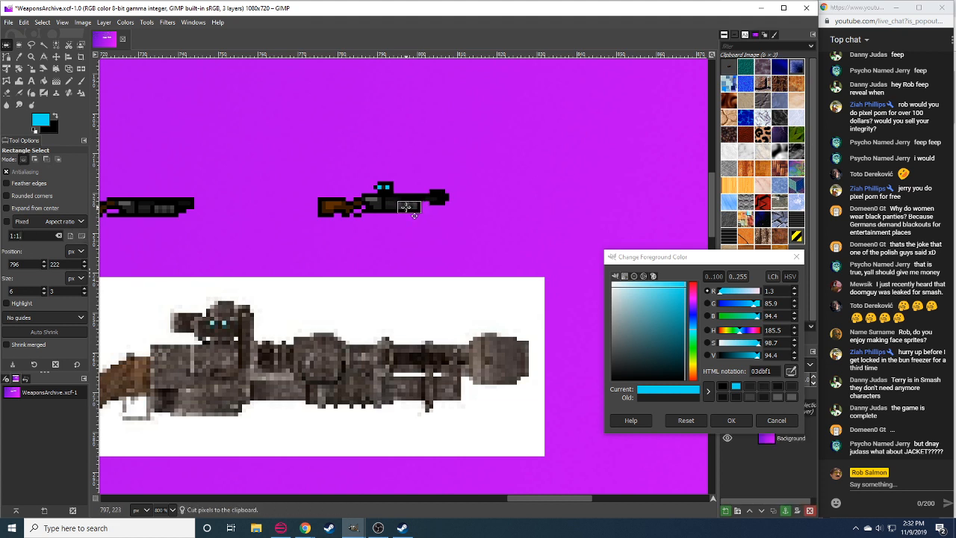
{"action": "left_click", "coordinate": [423, 212]}
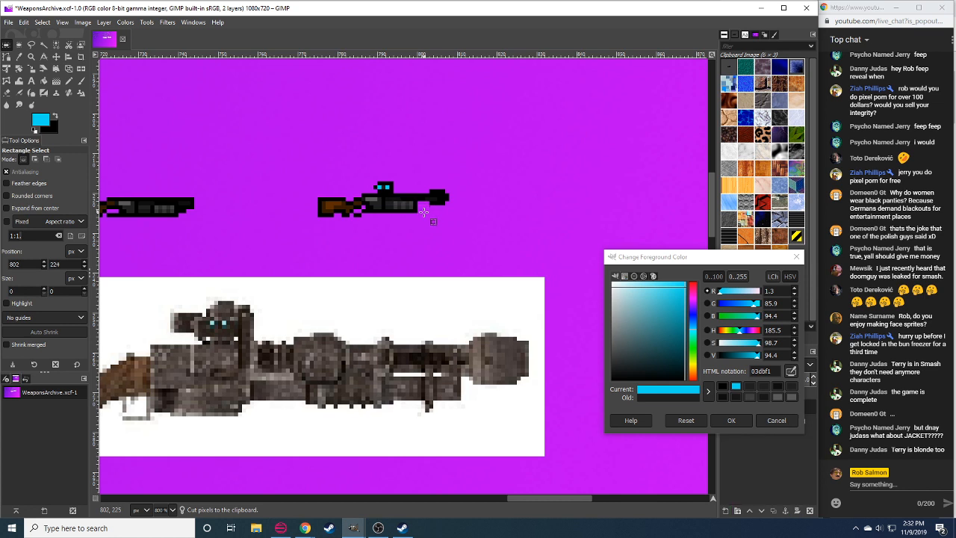
Fill the barrel between the grip and the muzzle with sampled 0e0e0e and close its lower outline with sampled black.
{"action": "key", "text": "n"}
{"action": "left_click", "coordinate": [418, 206], "text": "ctrl"}
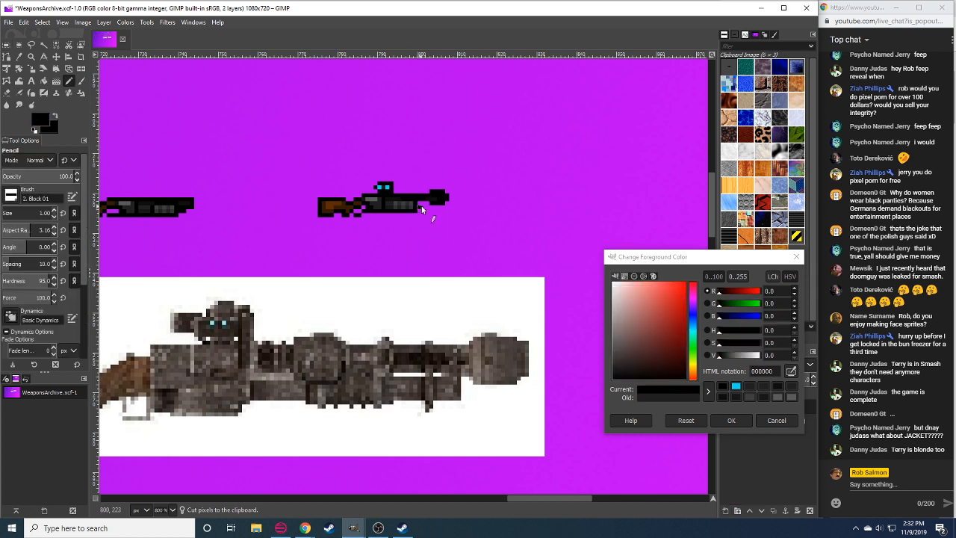
{"action": "left_click", "coordinate": [421, 207], "text": "ctrl"}
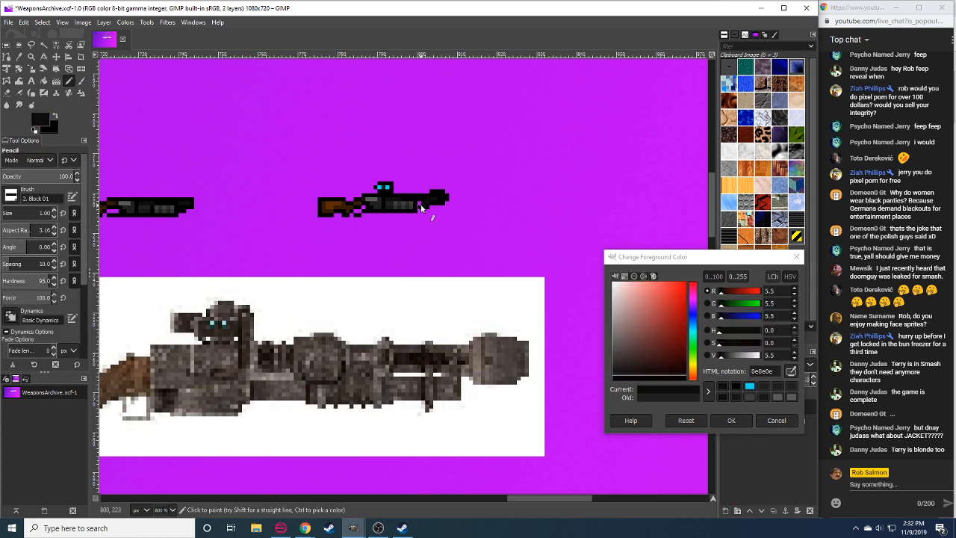
{"action": "left_click", "coordinate": [424, 212], "text": "ctrl"}
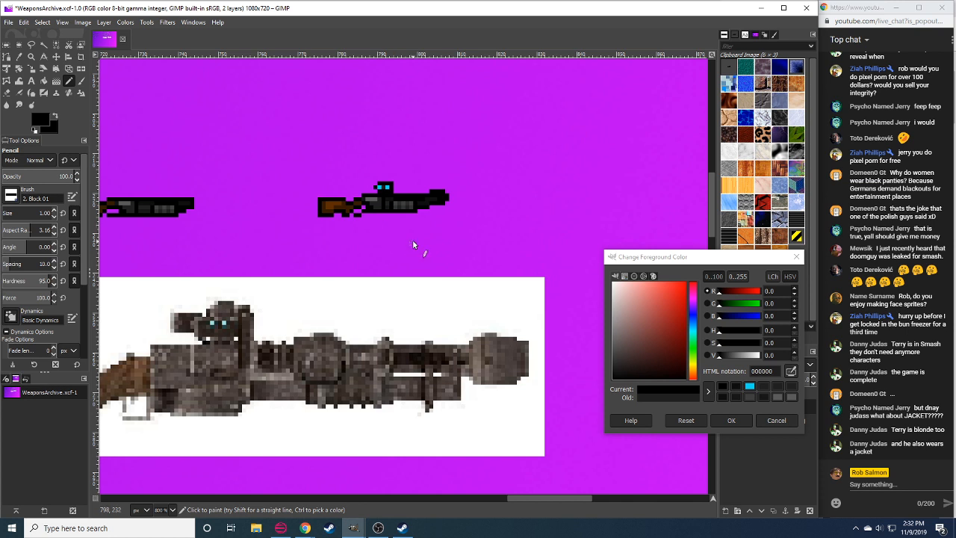
Shade the inside of the bulbous muzzle with sampled 0e0e0e and add a highlight in 3f3f3f.
{"action": "left_click", "coordinate": [434, 198], "text": "ctrl"}
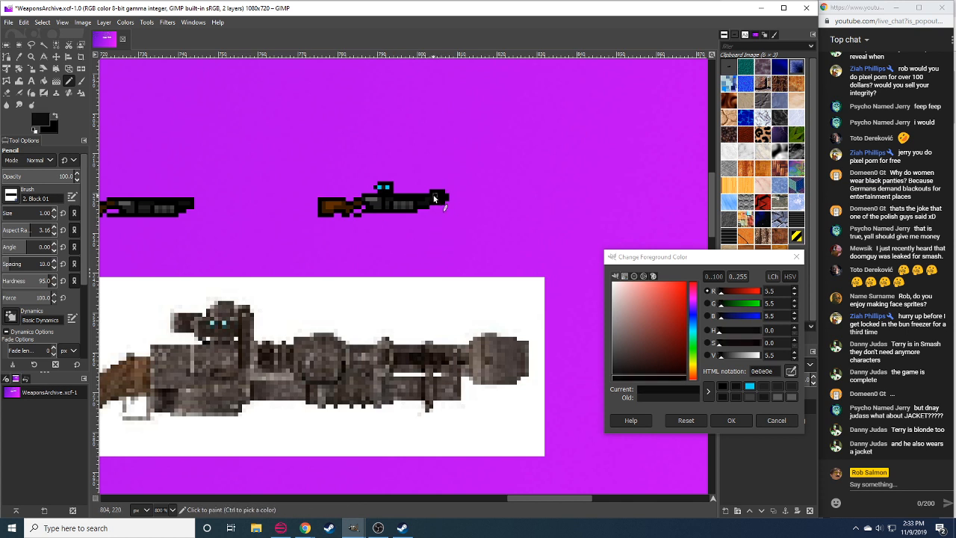
{"action": "left_click", "coordinate": [440, 195]}
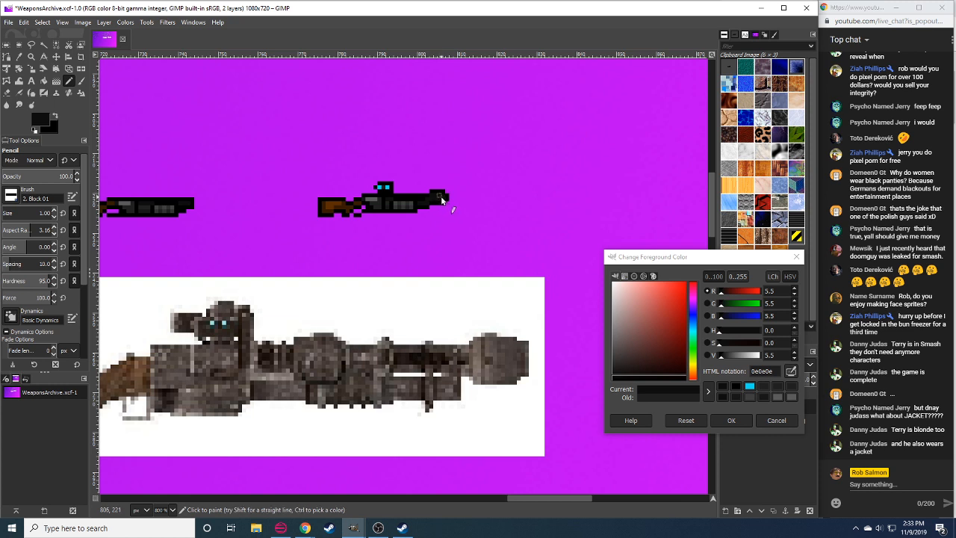
{"action": "left_click", "coordinate": [731, 353]}
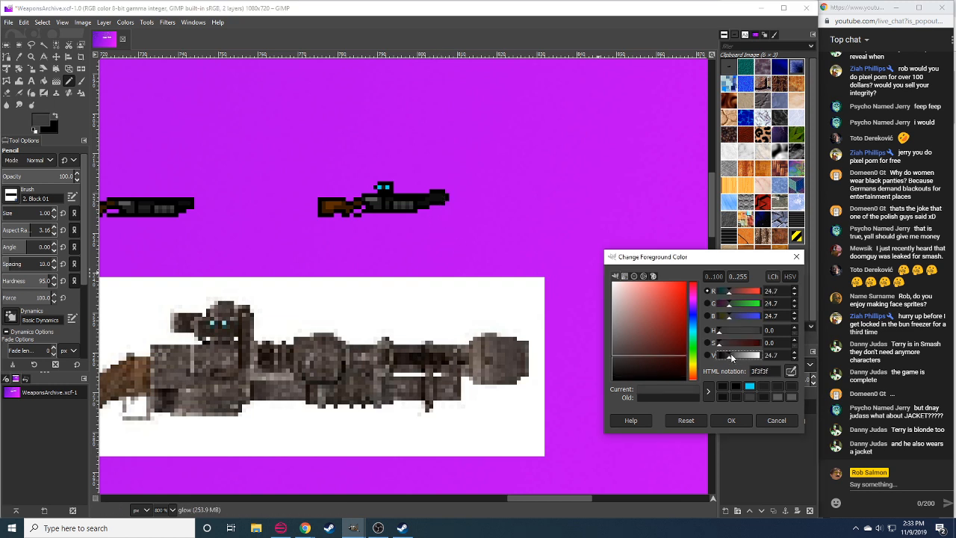
{"action": "left_click", "coordinate": [433, 200]}
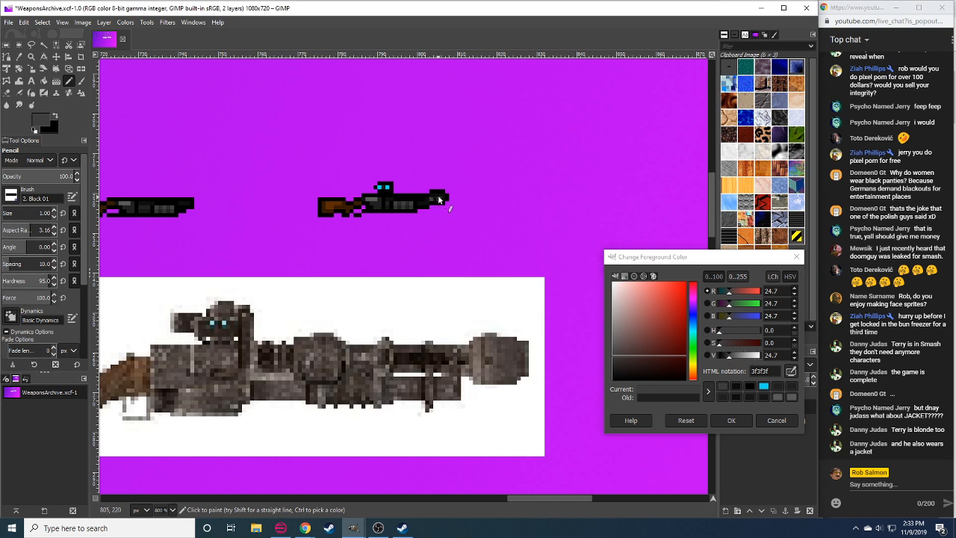
Lighten the foreground grey, paint a brighter highlight on the bulbous muzzle, and sample 0e0e0e from the barrel.
{"action": "left_click", "coordinate": [738, 355]}
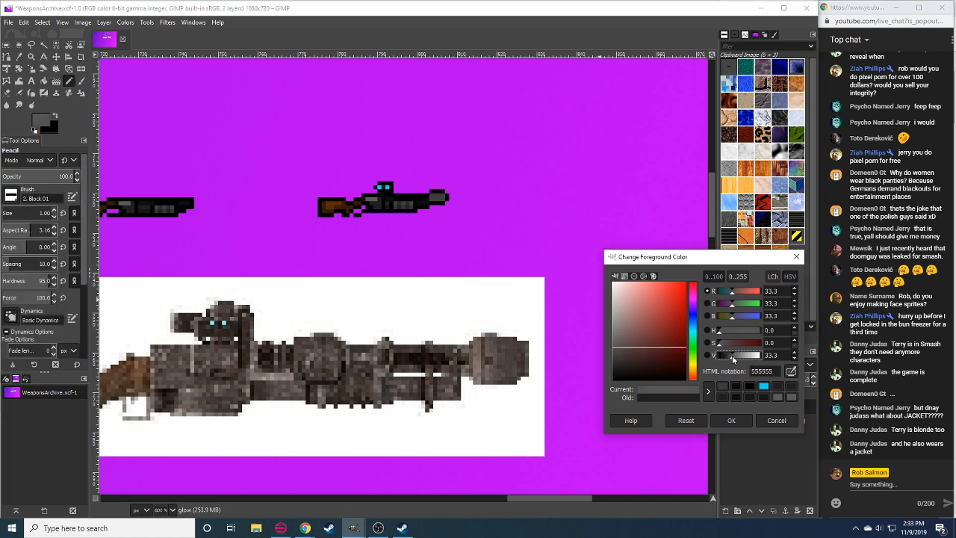
{"action": "left_click", "coordinate": [437, 198]}
{"action": "left_click", "coordinate": [430, 213], "text": "ctrl"}
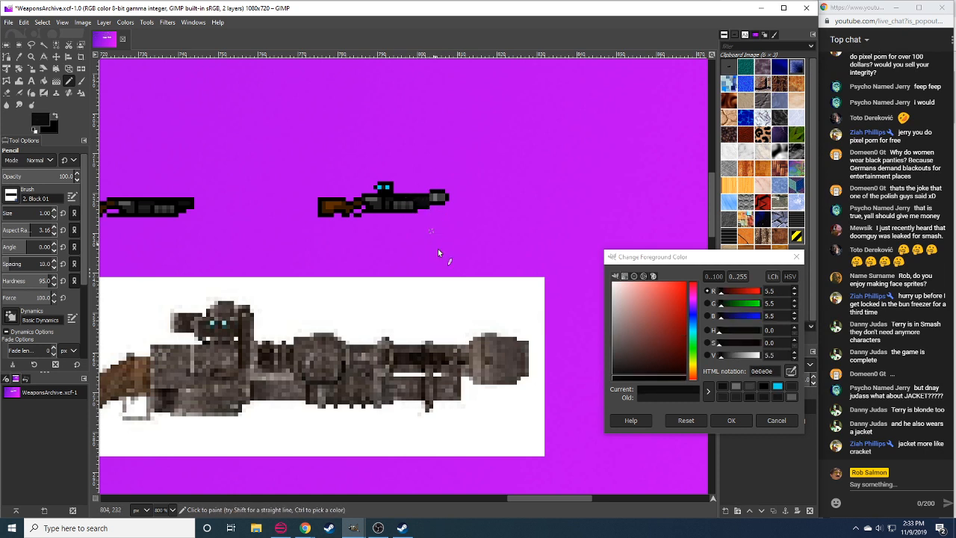
{"action": "scroll", "coordinate": [427, 244], "scroll_direction": "up", "scroll_amount": 1}
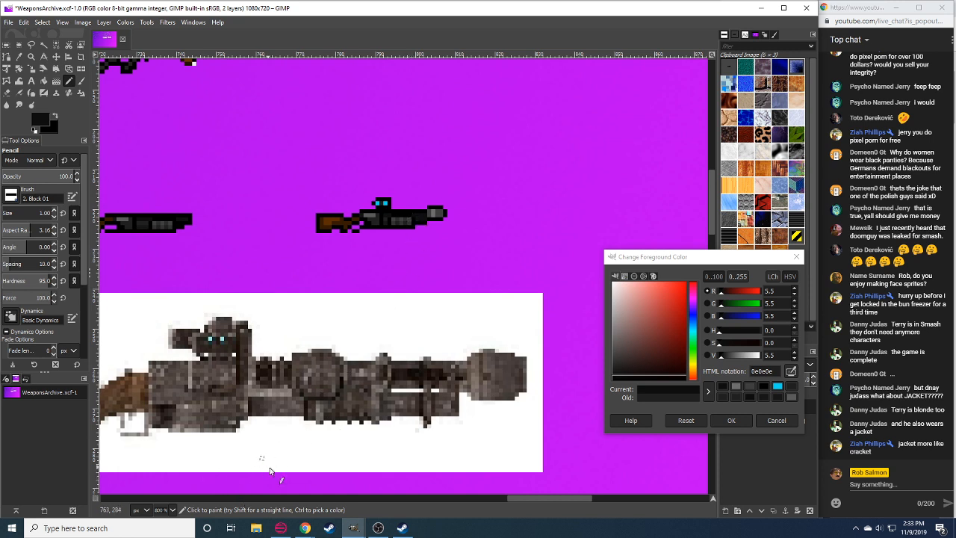
Check the holorifle reference image in the browser, return to GIMP, and paint dark red 430909 pixels on the barrel behind the muzzle.
{"action": "left_click", "coordinate": [304, 528]}
{"action": "left_click", "coordinate": [630, 6]}
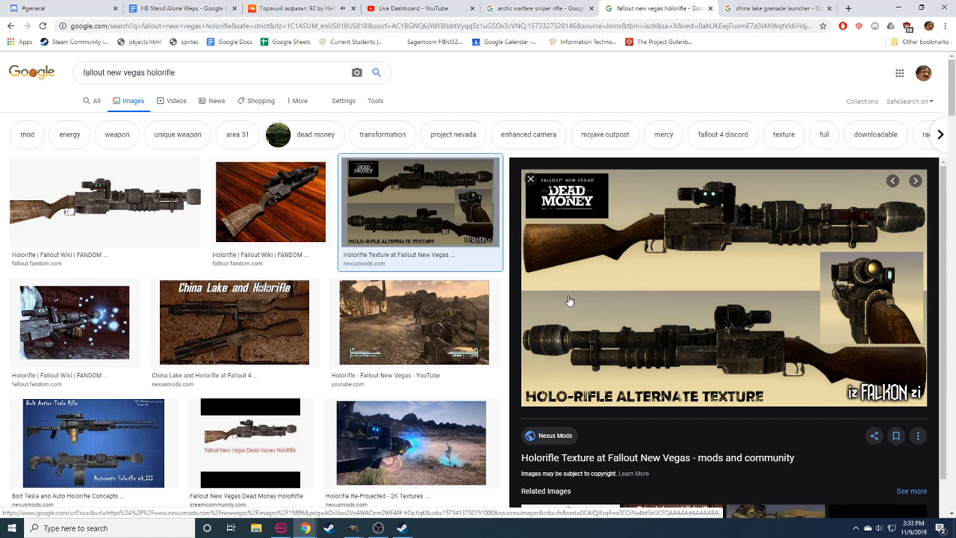
{"action": "mouse_move", "coordinate": [353, 529]}
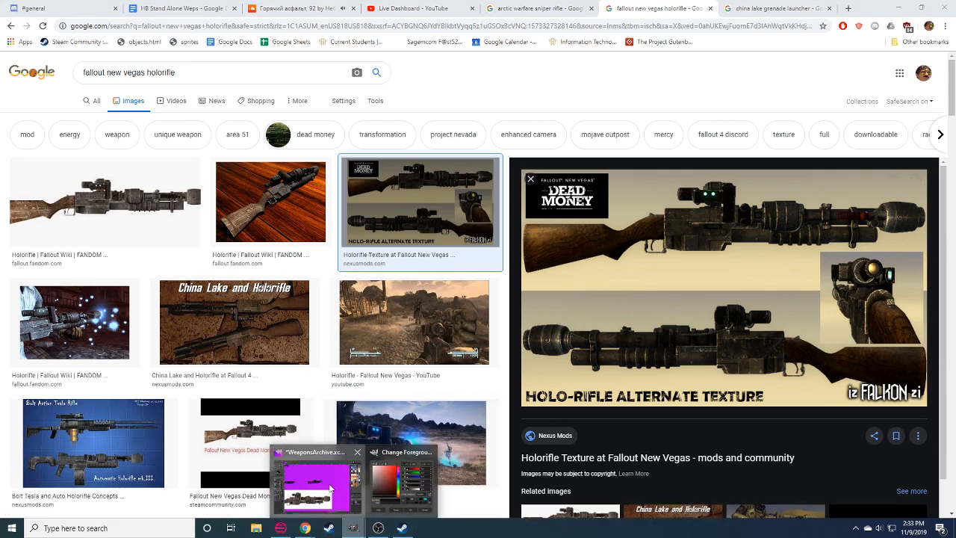
{"action": "left_click", "coordinate": [331, 489]}
{"action": "left_click", "coordinate": [345, 475]}
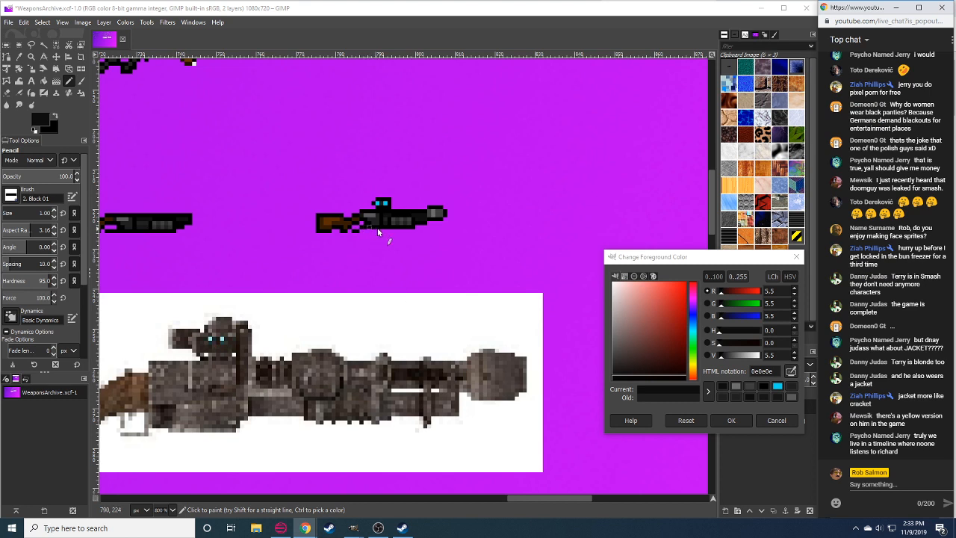
{"action": "left_click_drag", "start_coordinate": [681, 311], "coordinate": [676, 354]}
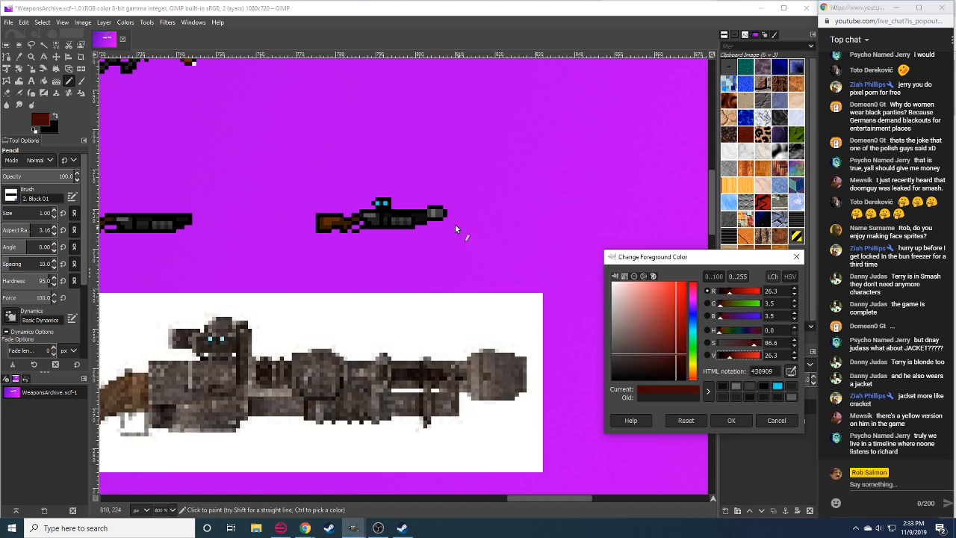
{"action": "left_click", "coordinate": [416, 216]}
{"action": "left_click", "coordinate": [421, 215]}
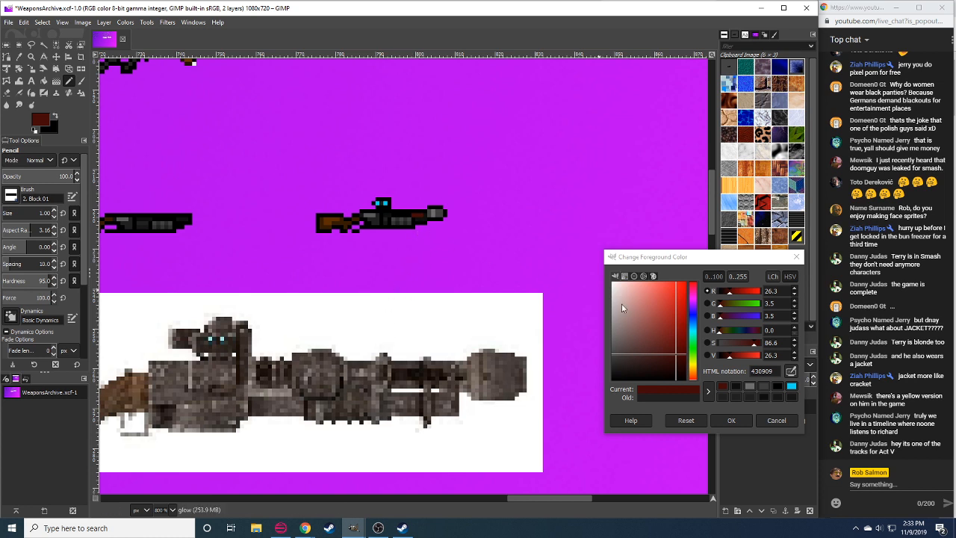
Set the colour to the darker red 2b0606 and shade the end of the red barrel section.
{"action": "left_click_drag", "start_coordinate": [724, 355], "coordinate": [723, 355]}
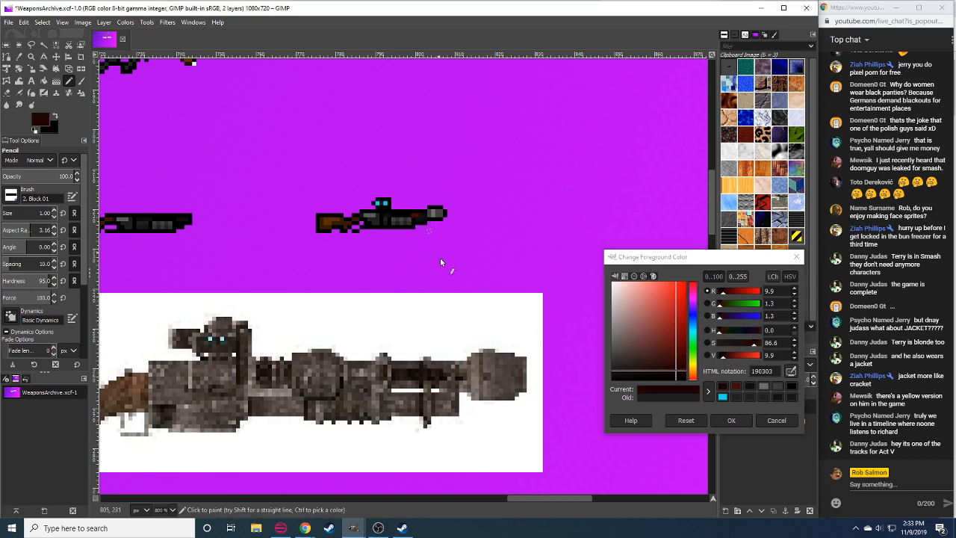
{"action": "left_click", "coordinate": [794, 352]}
{"action": "left_click", "coordinate": [794, 352]}
{"action": "left_click", "coordinate": [794, 352]}
{"action": "left_click", "coordinate": [794, 353]}
{"action": "left_click", "coordinate": [794, 353]}
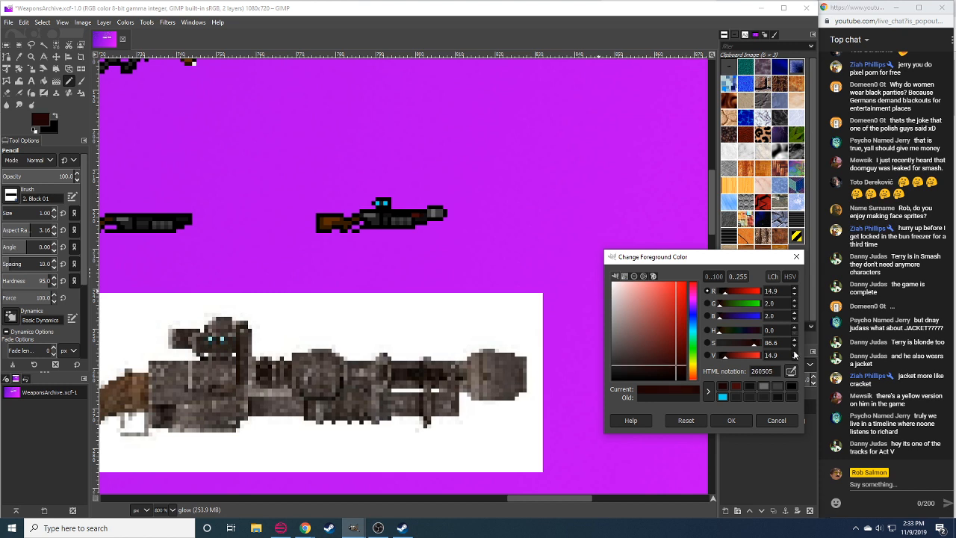
{"action": "left_click", "coordinate": [795, 352]}
{"action": "left_click", "coordinate": [794, 353]}
{"action": "left_click", "coordinate": [423, 215]}
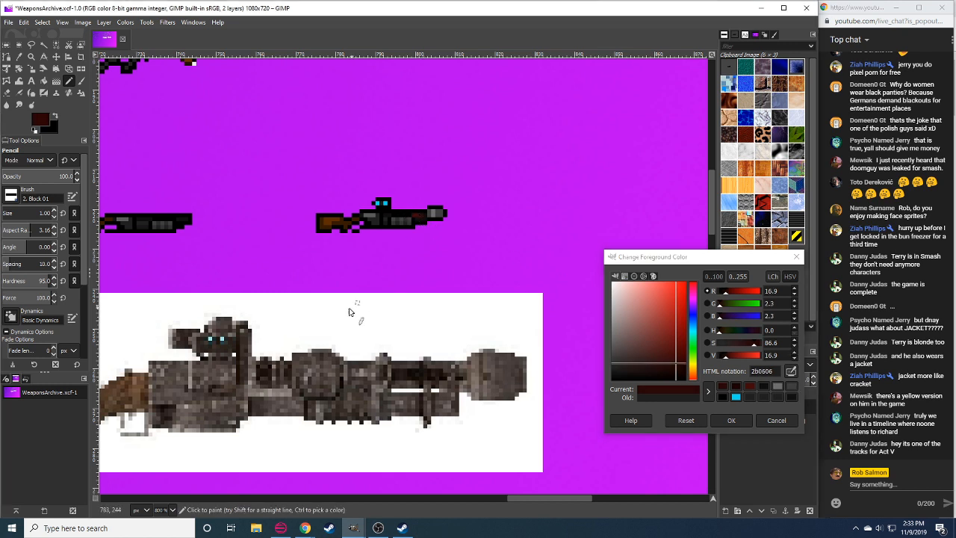
Touch up the sprite with the Eraser and add a raised black section ahead of the scope using sampled 000000.
{"action": "scroll", "coordinate": [171, 510], "scroll_direction": "down", "scroll_amount": 1}
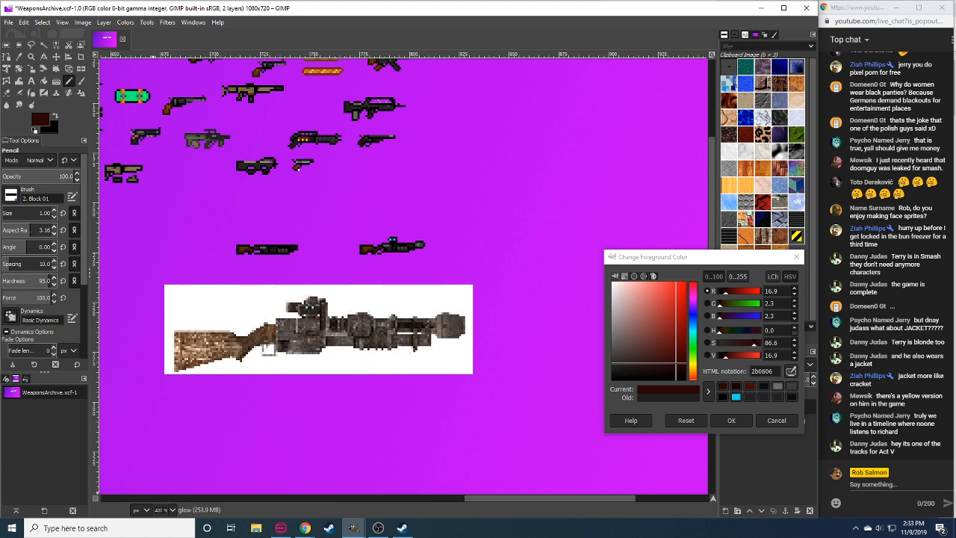
{"action": "scroll", "coordinate": [159, 509], "scroll_direction": "up", "scroll_amount": 1}
{"action": "key", "text": "shift+e"}
{"action": "left_click", "coordinate": [398, 218]}
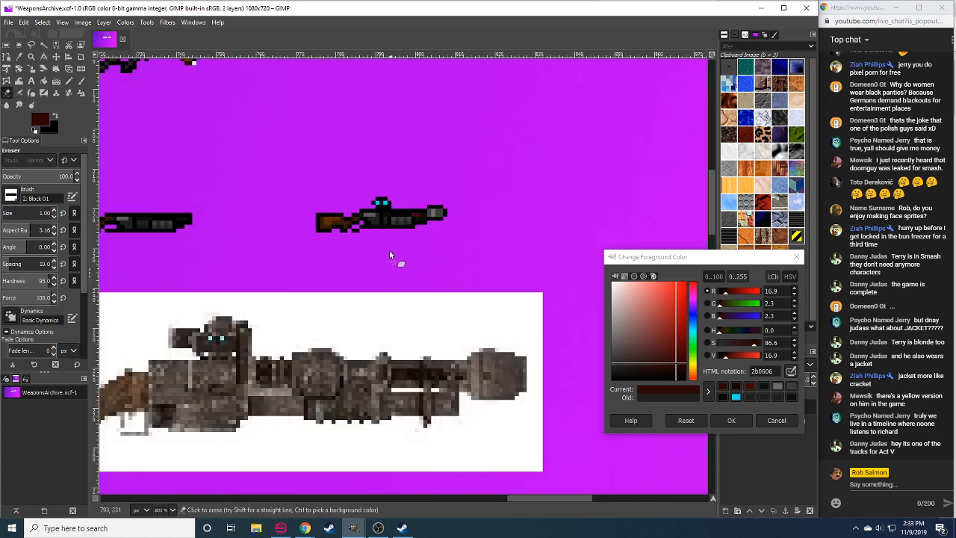
{"action": "key", "text": "n"}
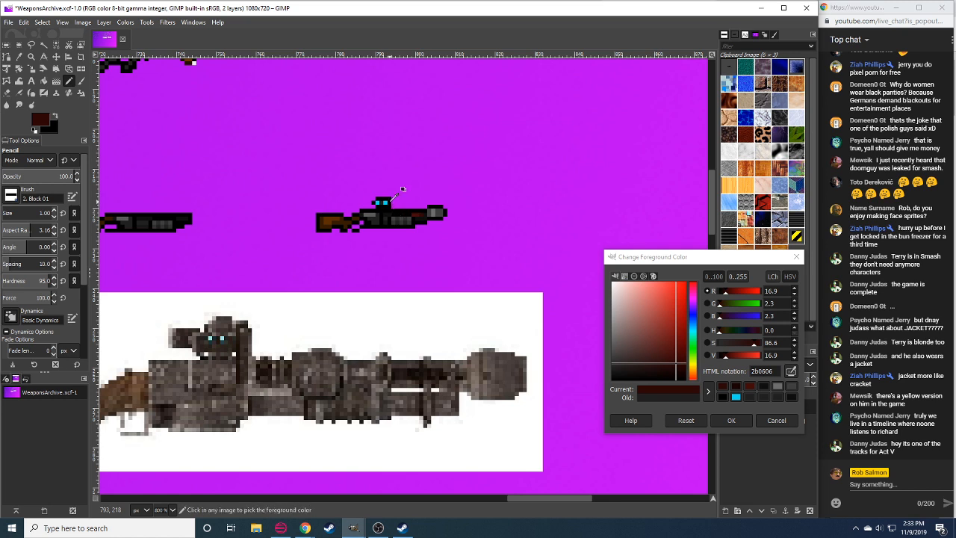
{"action": "left_click", "coordinate": [390, 200], "text": "ctrl"}
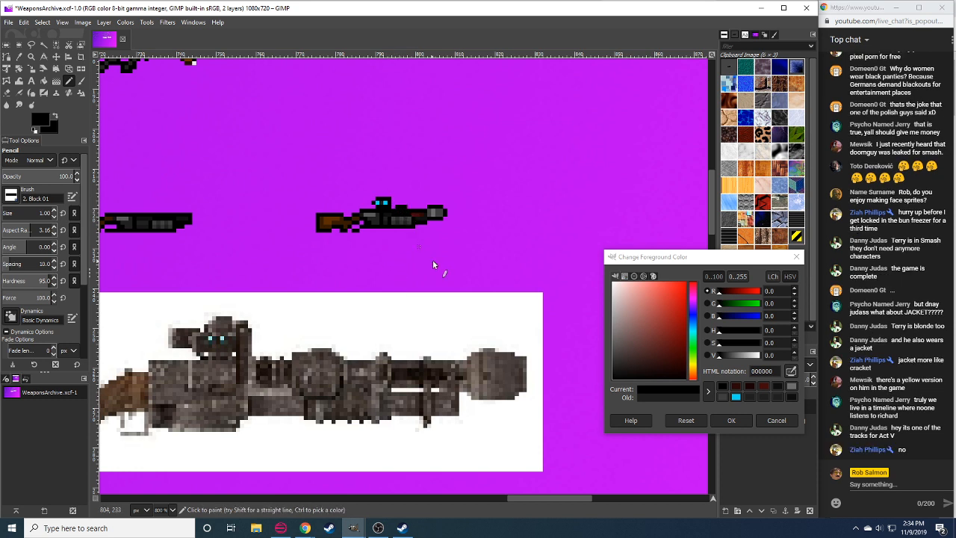
Sample grey 3f3f3f from the muzzle and paint highlight detail on the holorifle.
{"action": "left_click", "coordinate": [439, 212], "text": "ctrl"}
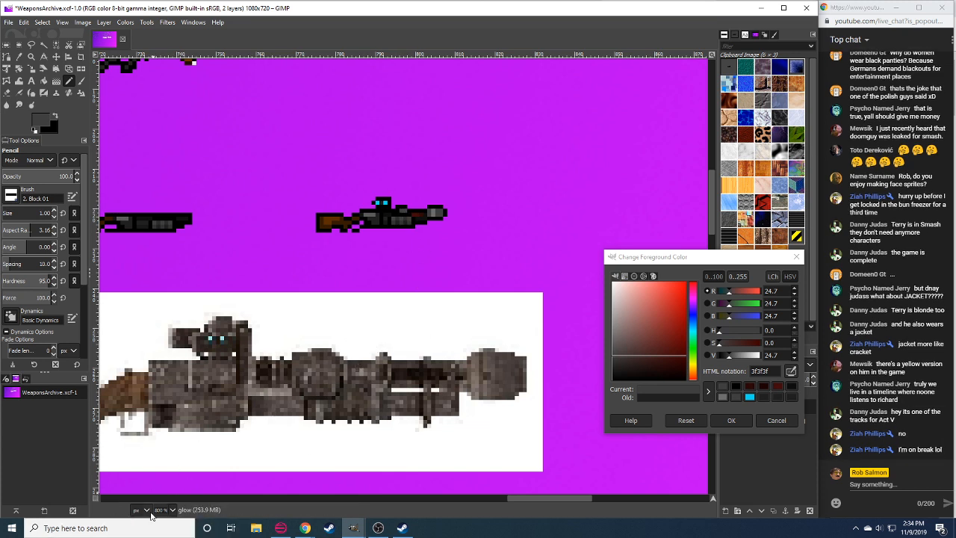
{"action": "scroll", "coordinate": [168, 506], "scroll_direction": "down", "scroll_amount": 1}
{"action": "scroll", "coordinate": [168, 507], "scroll_direction": "up", "scroll_amount": 1}
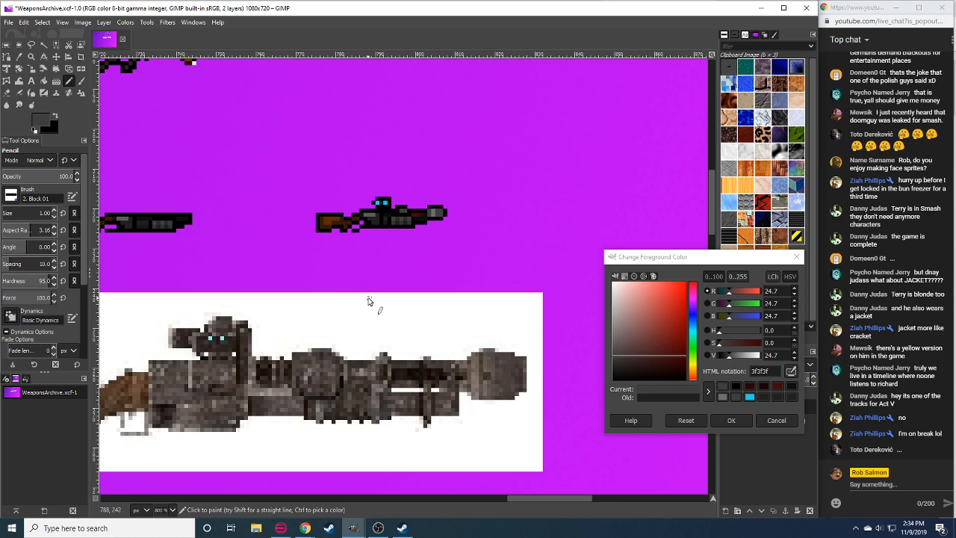
Switch to SoundCloud in the browser and look through Lex's tracks and the stream for music.
{"action": "left_click", "coordinate": [306, 529]}
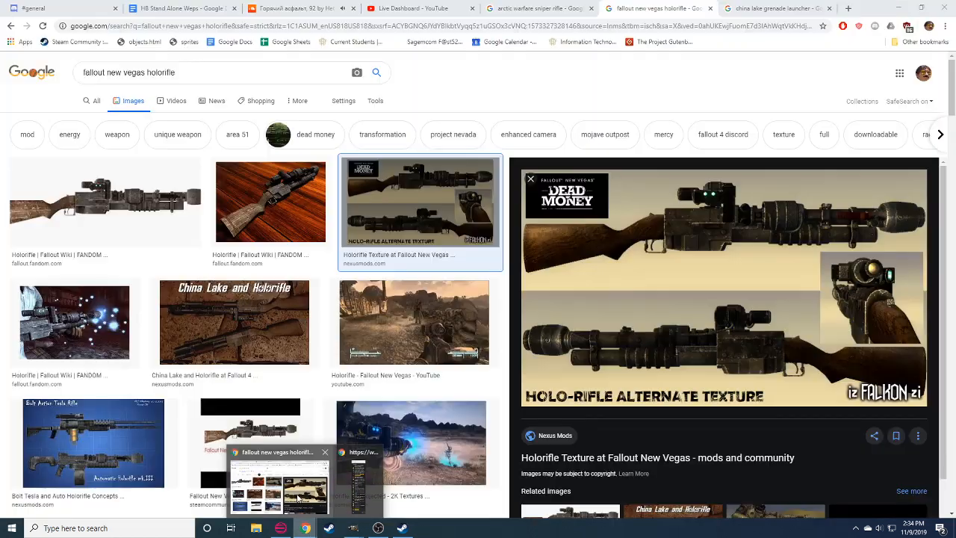
{"action": "left_click", "coordinate": [303, 490]}
{"action": "left_click", "coordinate": [320, 8]}
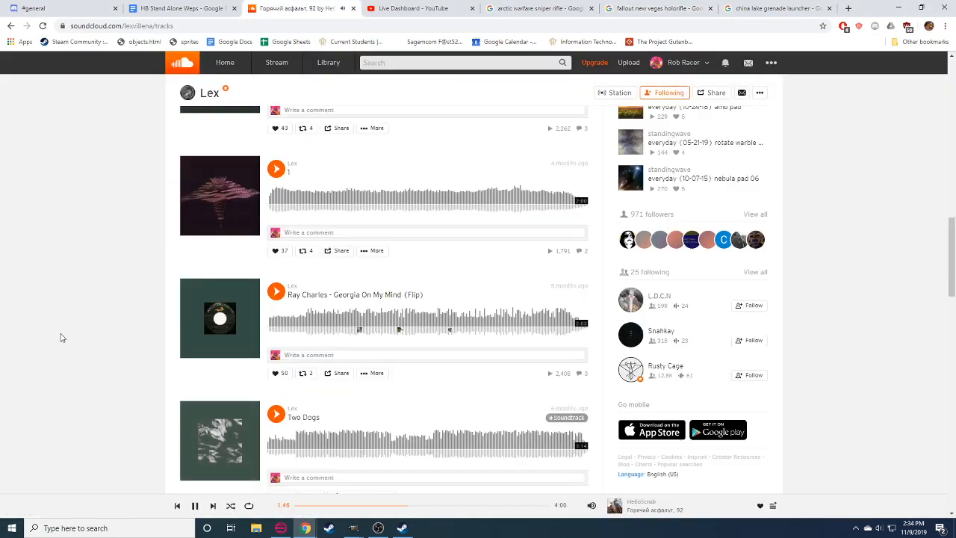
{"action": "scroll", "coordinate": [67, 331], "scroll_direction": "down", "scroll_amount": 1}
{"action": "scroll", "coordinate": [67, 331], "scroll_direction": "down", "scroll_amount": 15}
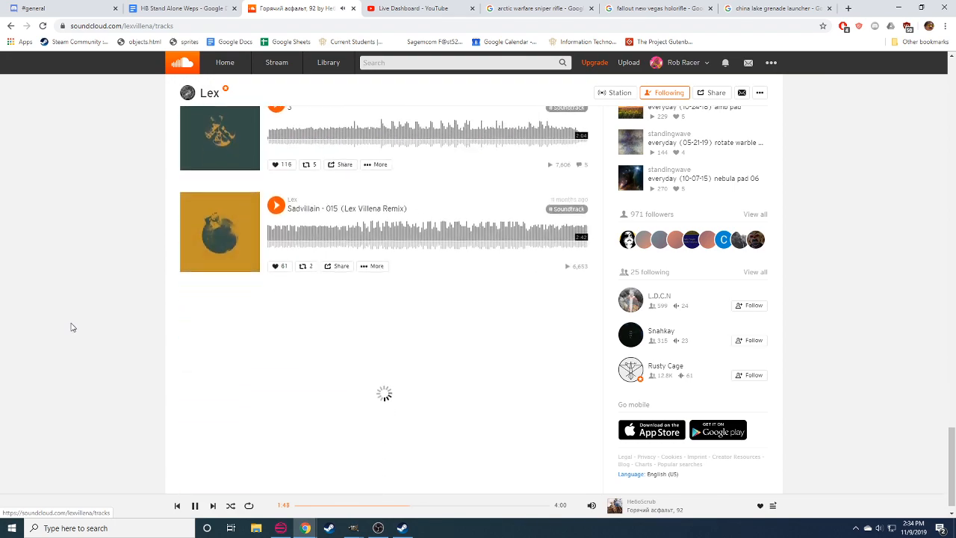
{"action": "scroll", "coordinate": [148, 368], "scroll_direction": "up", "scroll_amount": 10}
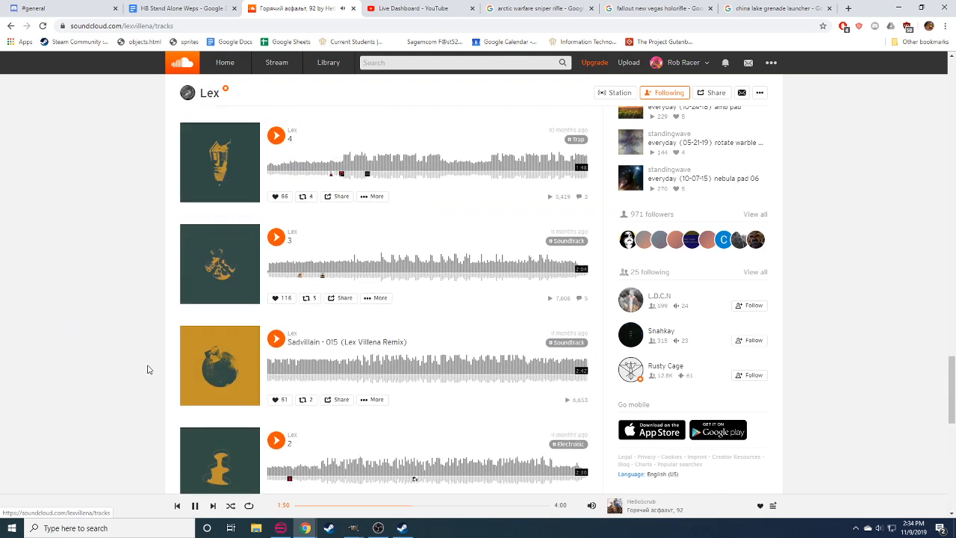
{"action": "scroll", "coordinate": [148, 369], "scroll_direction": "up", "scroll_amount": 5}
{"action": "scroll", "coordinate": [147, 367], "scroll_direction": "up", "scroll_amount": 10}
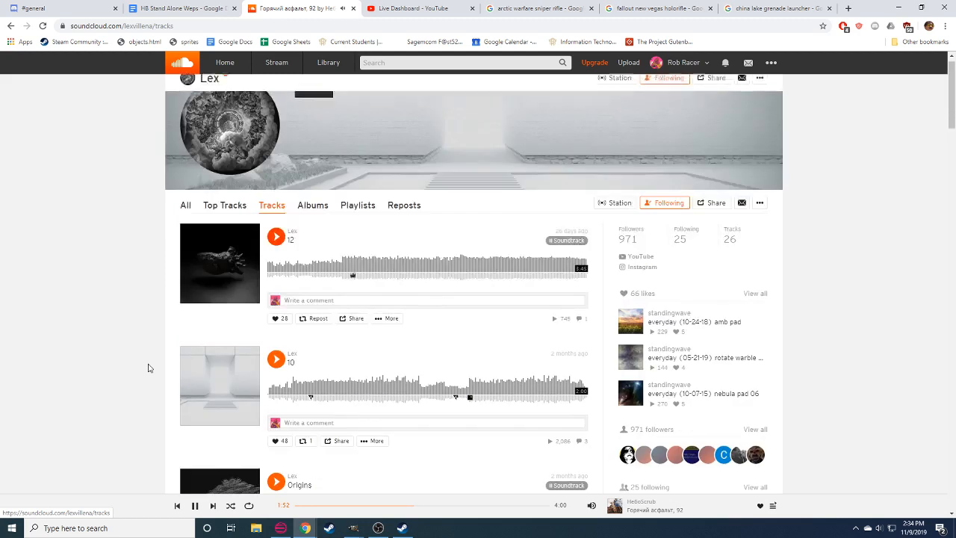
{"action": "left_click", "coordinate": [291, 69]}
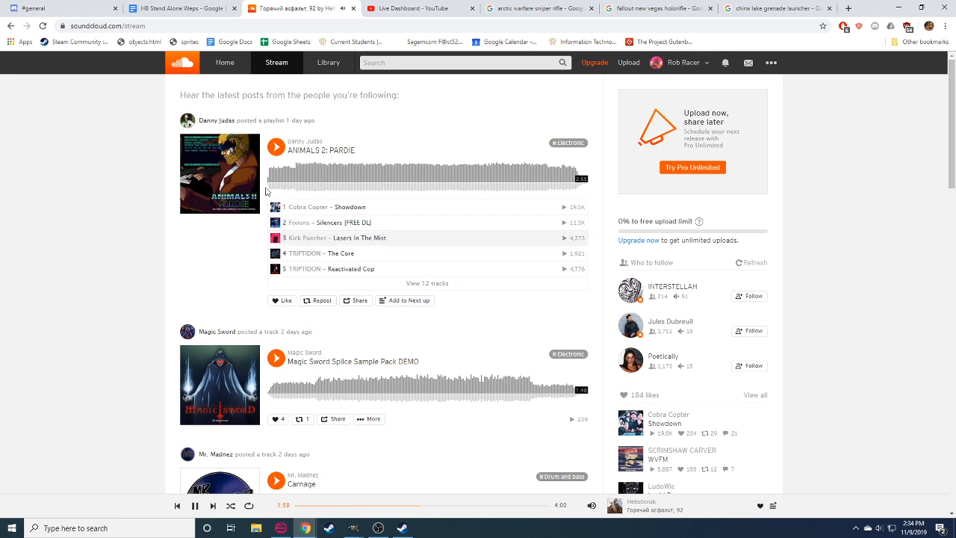
{"action": "scroll", "coordinate": [37, 329], "scroll_direction": "down", "scroll_amount": 7}
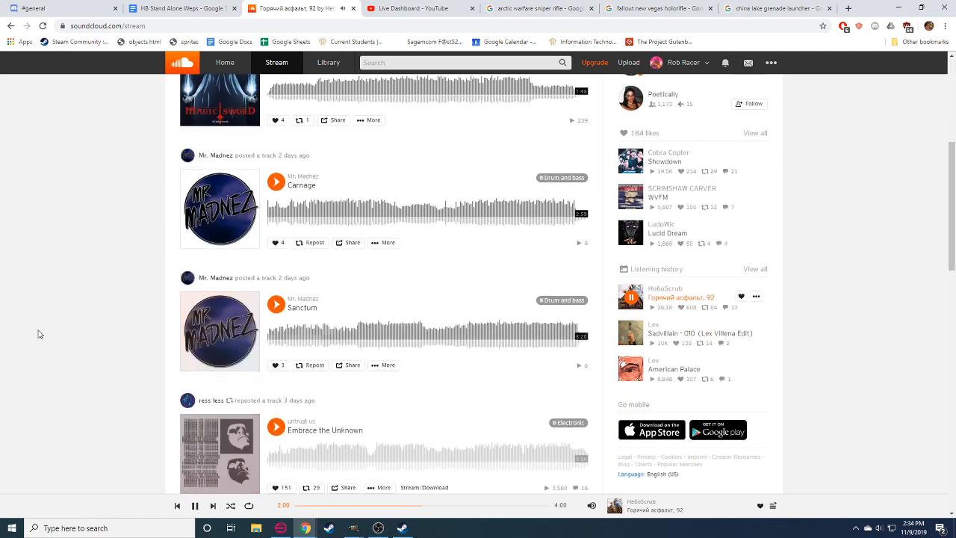
{"action": "mouse_move", "coordinate": [672, 294]}
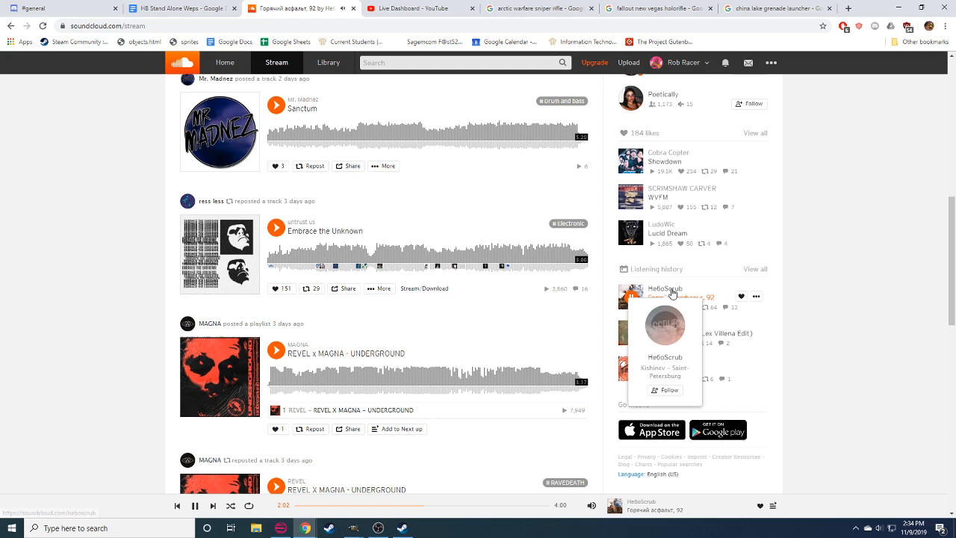
Open the full list of liked tracks and play "Duelling Keys" by glwzbll.
{"action": "left_click", "coordinate": [647, 133]}
{"action": "scroll", "coordinate": [818, 254], "scroll_direction": "down", "scroll_amount": 3}
{"action": "scroll", "coordinate": [818, 254], "scroll_direction": "down", "scroll_amount": 3}
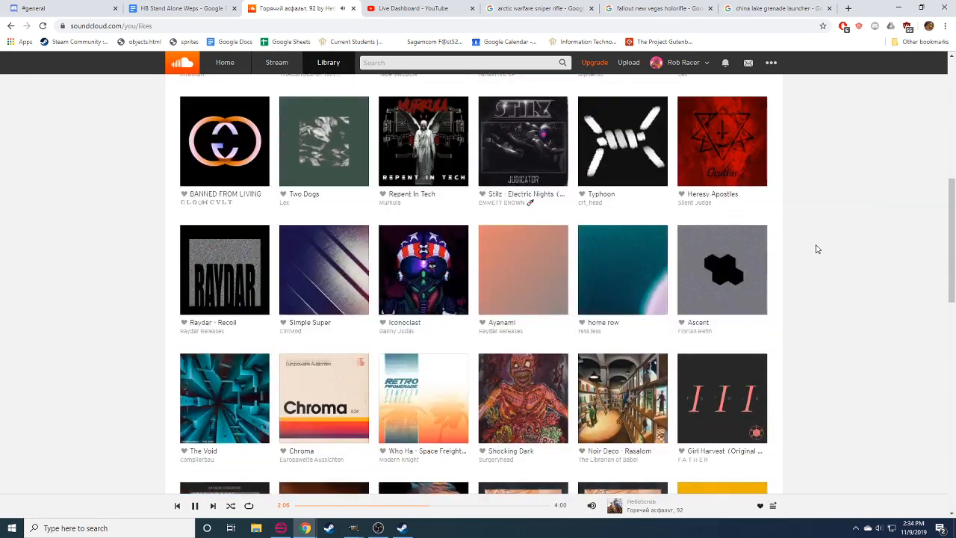
{"action": "scroll", "coordinate": [818, 249], "scroll_direction": "up", "scroll_amount": 1}
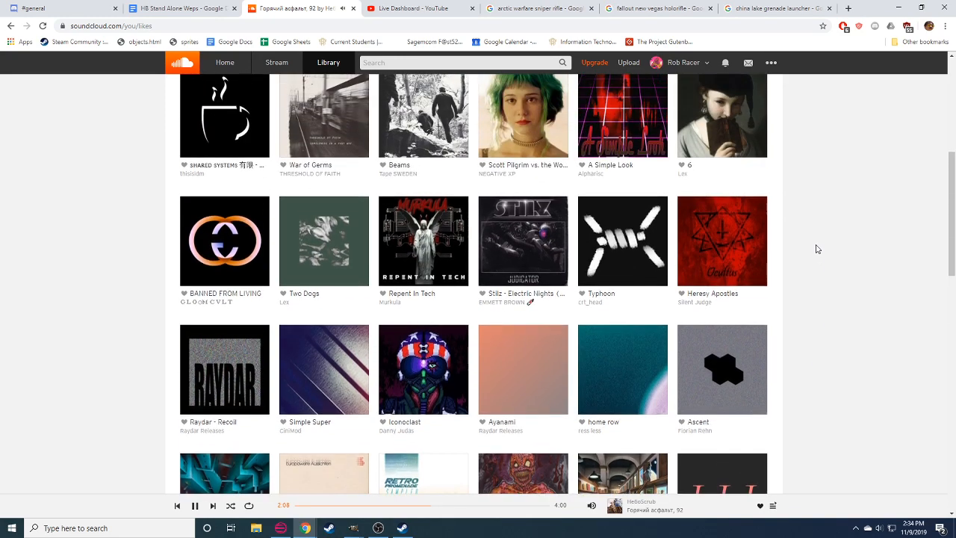
{"action": "scroll", "coordinate": [818, 249], "scroll_direction": "down", "scroll_amount": 10}
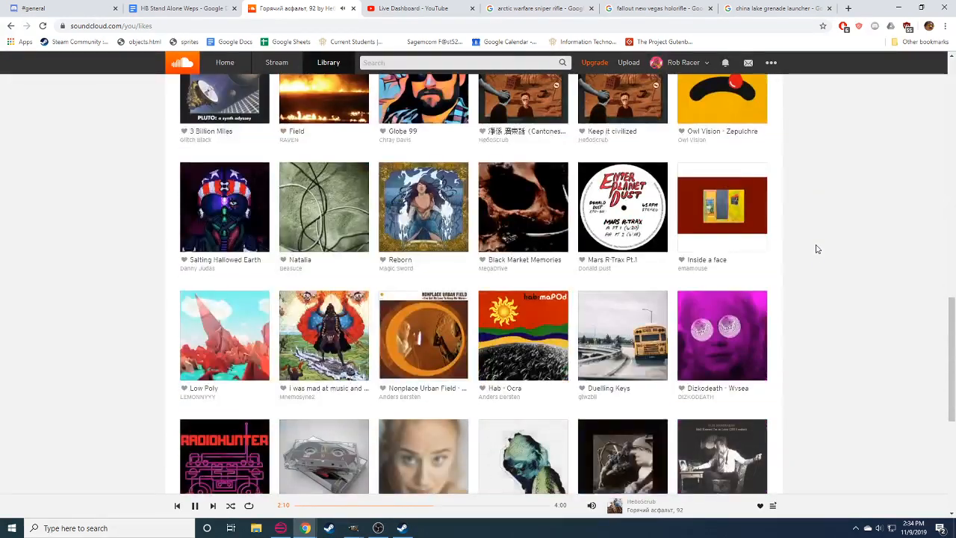
{"action": "scroll", "coordinate": [818, 249], "scroll_direction": "down", "scroll_amount": 3}
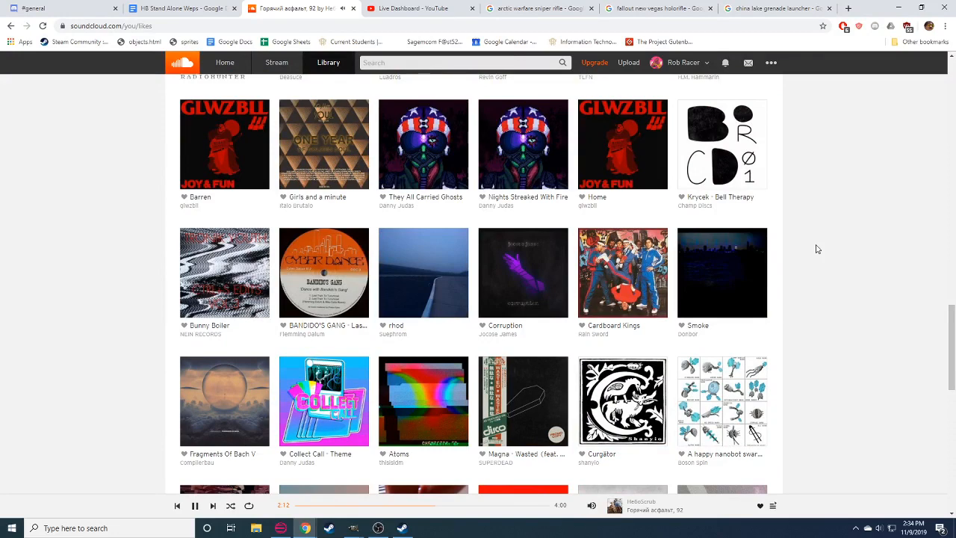
{"action": "scroll", "coordinate": [818, 248], "scroll_direction": "up", "scroll_amount": 3}
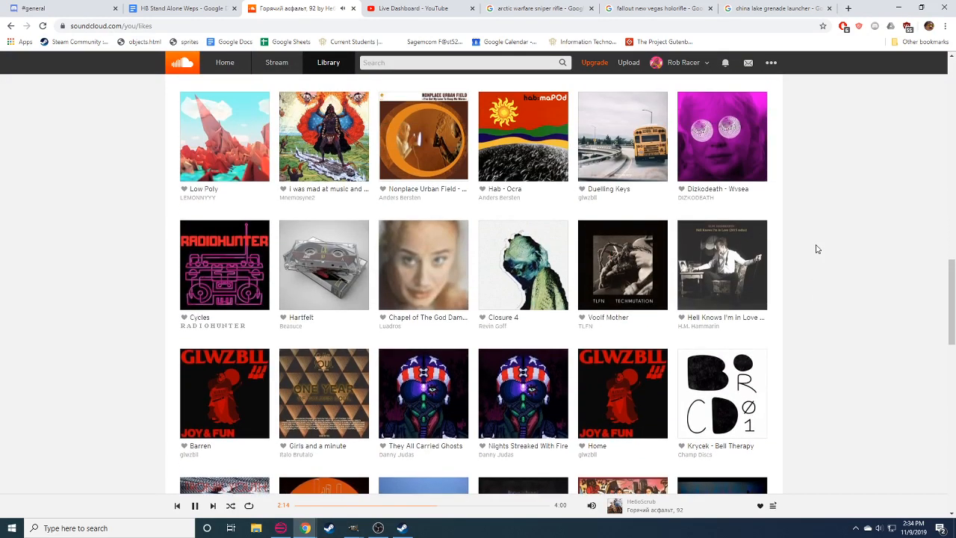
{"action": "scroll", "coordinate": [817, 248], "scroll_direction": "up", "scroll_amount": 1}
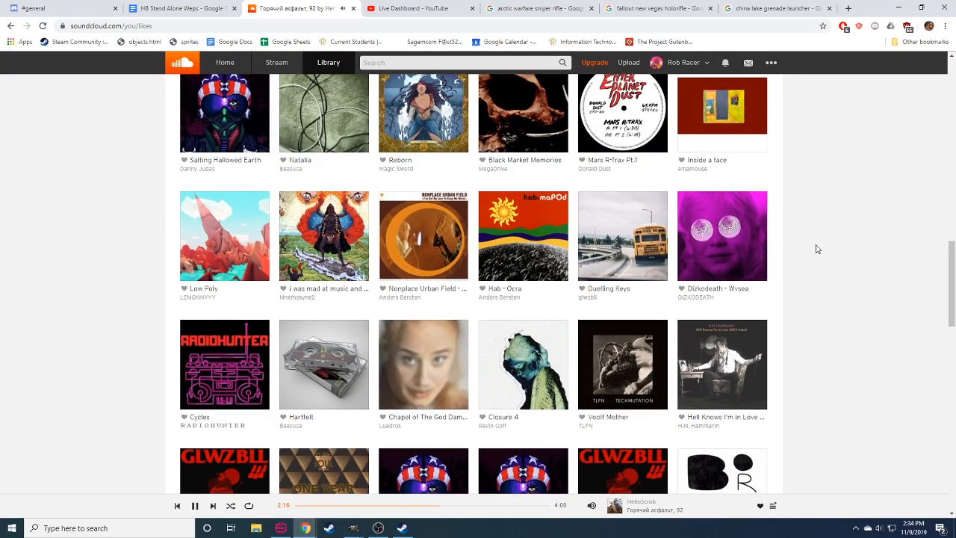
{"action": "left_click", "coordinate": [622, 236]}
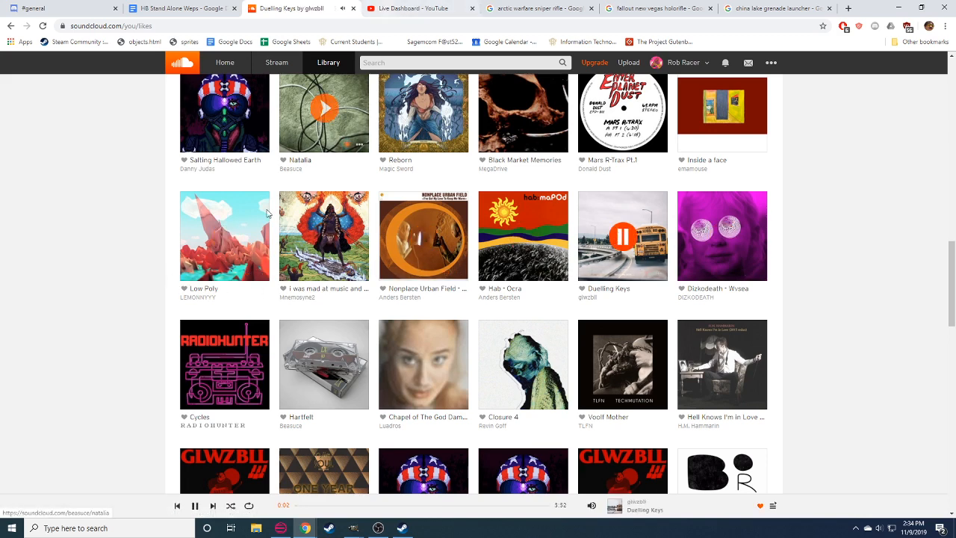
Glance at the HB Stand Alone Weps document, switch back to GIMP, and bring up the live chat window beside it.
{"action": "left_click", "coordinate": [183, 8]}
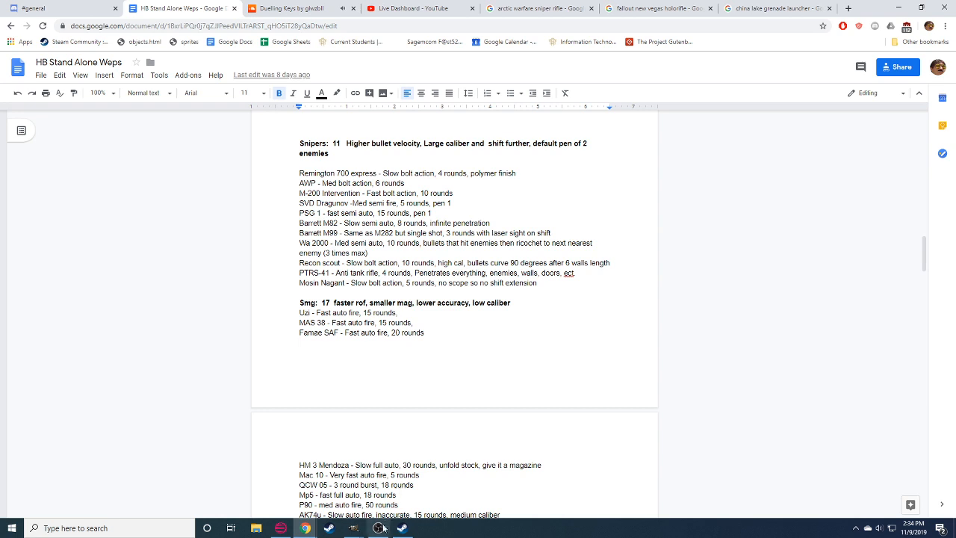
{"action": "mouse_move", "coordinate": [353, 527]}
{"action": "left_click", "coordinate": [352, 508]}
{"action": "mouse_move", "coordinate": [305, 528]}
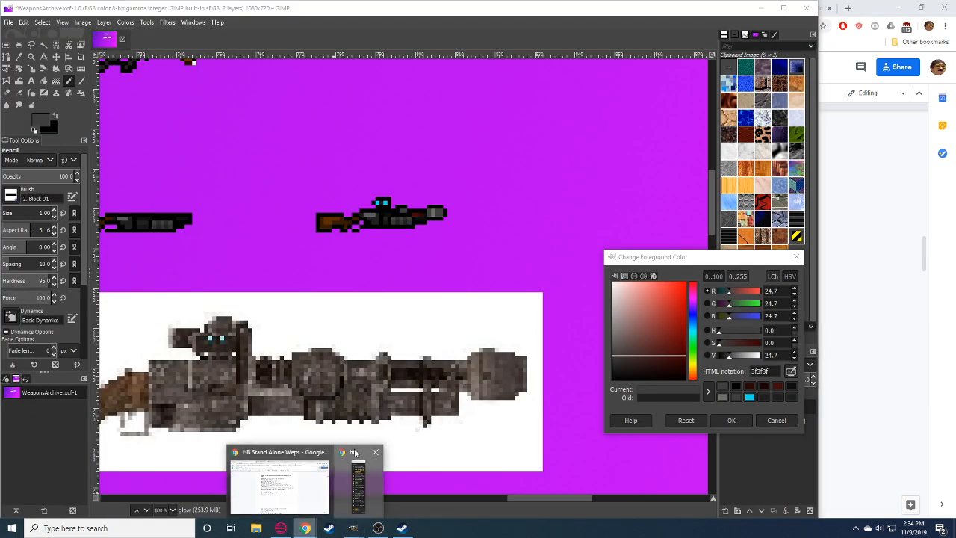
{"action": "left_click", "coordinate": [359, 482]}
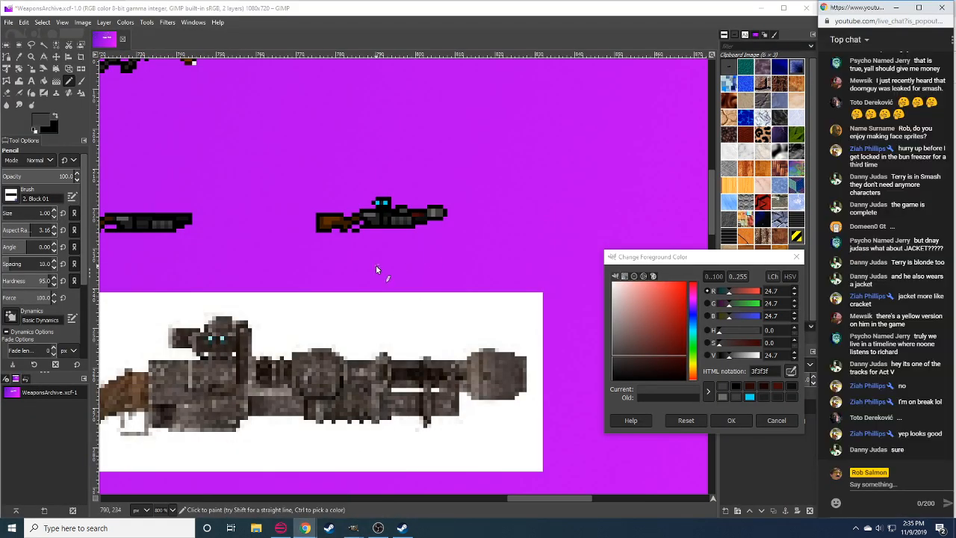
Select the finished holorifle sprite above its reference with a rectangle and cut it out.
{"action": "scroll", "coordinate": [376, 276], "scroll_direction": "up", "scroll_amount": 1}
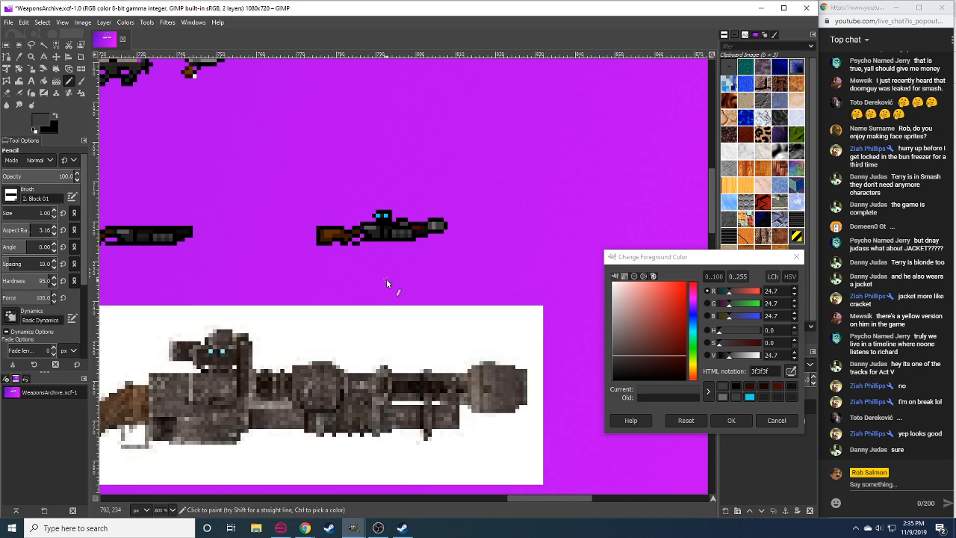
{"action": "key", "text": "r"}
{"action": "left_click_drag", "start_coordinate": [292, 210], "coordinate": [475, 248]}
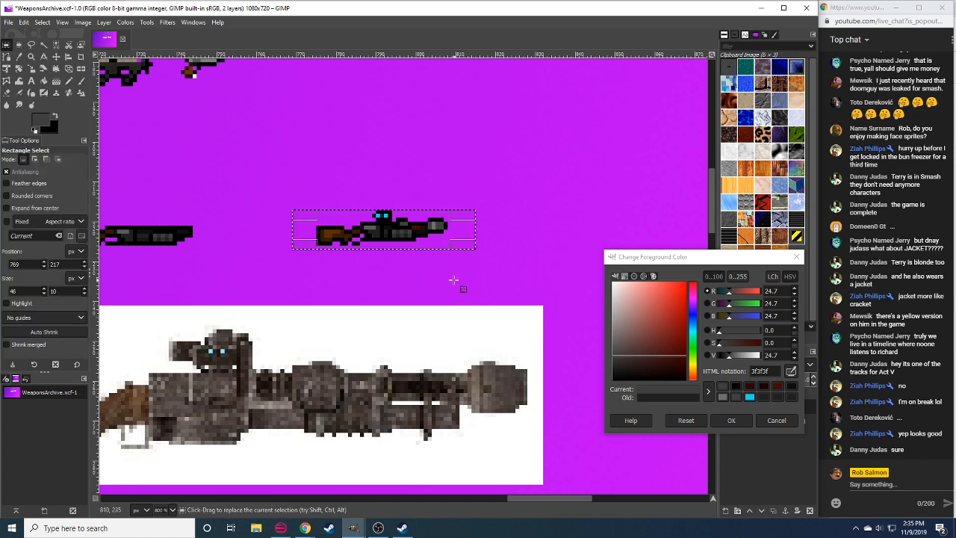
{"action": "key", "text": "ctrl+x"}
{"action": "left_click", "coordinate": [334, 298]}
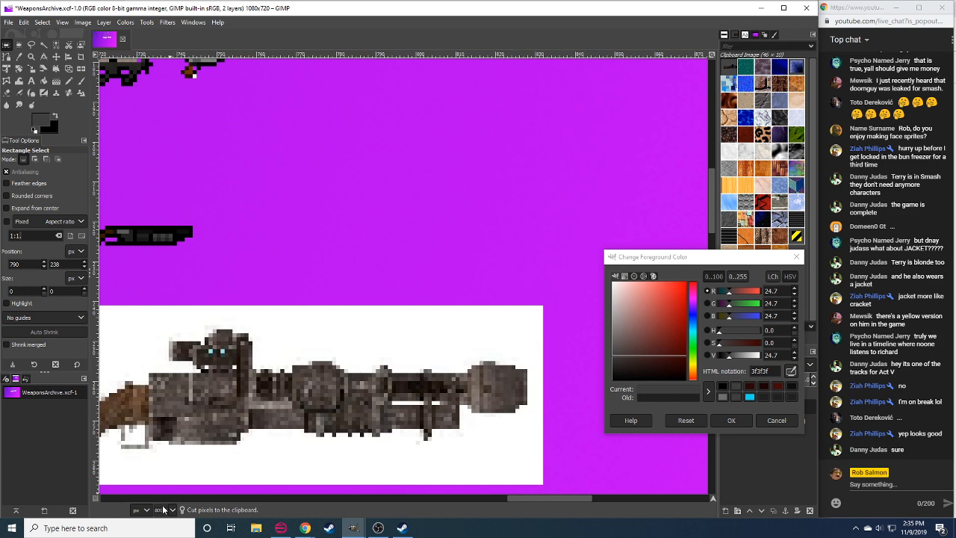
Paste the holorifle below the alphabet and digit rows, anchor it, and close the foreground colour dialog.
{"action": "scroll", "coordinate": [163, 509], "scroll_direction": "down", "scroll_amount": 2}
{"action": "left_click_drag", "start_coordinate": [266, 304], "coordinate": [404, 494]}
{"action": "left_click_drag", "start_coordinate": [141, 441], "coordinate": [228, 437]}
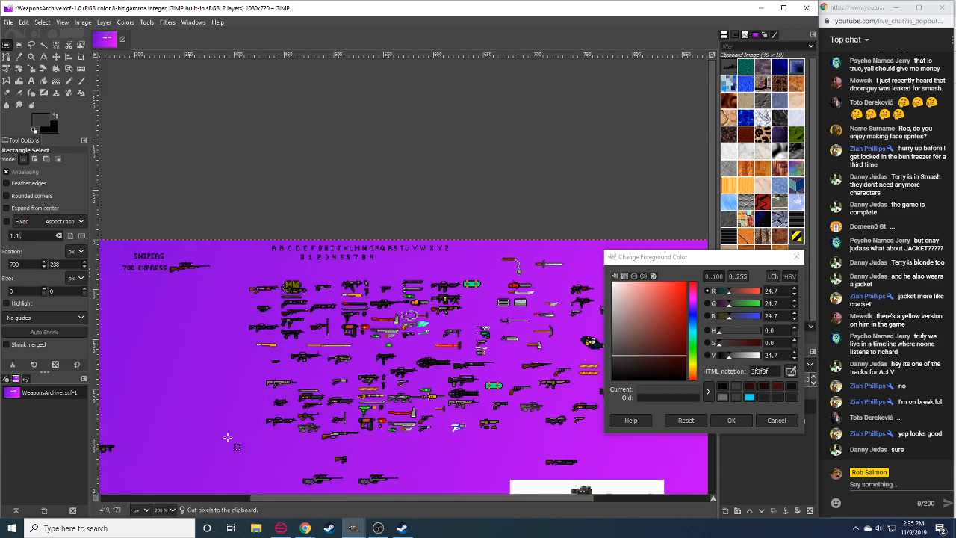
{"action": "scroll", "coordinate": [168, 511], "scroll_direction": "up", "scroll_amount": 2}
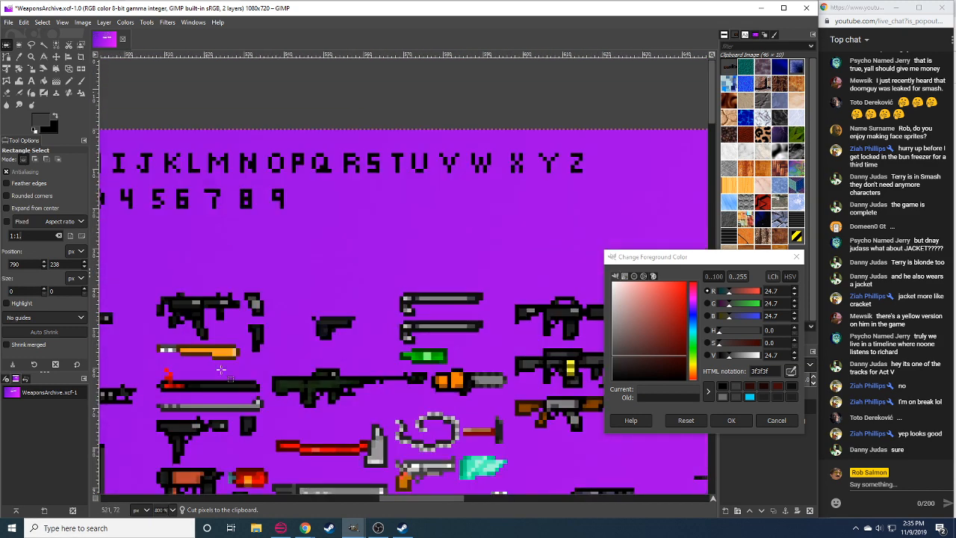
{"action": "left_click_drag", "start_coordinate": [222, 369], "coordinate": [431, 395]}
{"action": "mouse_move", "coordinate": [436, 272]}
{"action": "left_mouse_down"}
{"action": "mouse_move", "coordinate": [469, 288]}
{"action": "mouse_move", "coordinate": [481, 277]}
{"action": "mouse_move", "coordinate": [537, 280]}
{"action": "left_mouse_up"}
{"action": "key", "text": "ctrl+v"}
{"action": "left_click", "coordinate": [592, 375]}
{"action": "left_click", "coordinate": [731, 422]}
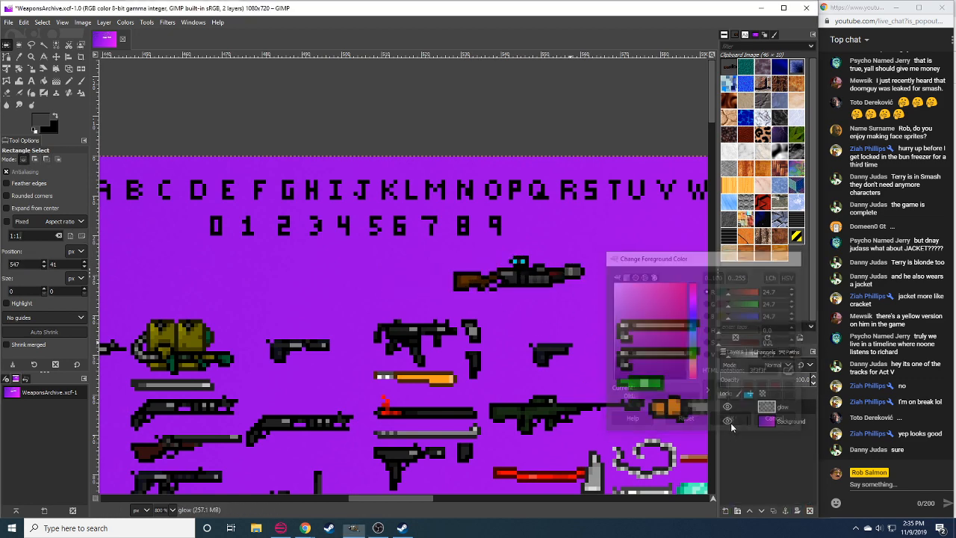
Copy the letters H and O from the alphabet row and place them side by side below the digits.
{"action": "left_click_drag", "start_coordinate": [376, 364], "coordinate": [414, 366]}
{"action": "left_click_drag", "start_coordinate": [390, 278], "coordinate": [364, 277]}
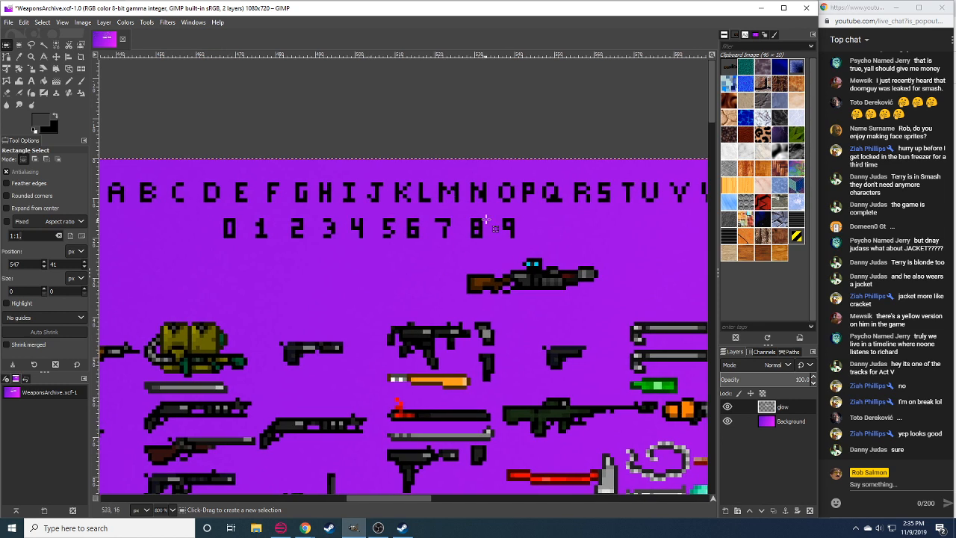
{"action": "left_click_drag", "start_coordinate": [313, 175], "coordinate": [230, 277]}
{"action": "key", "text": "ctrl+c"}
{"action": "key", "text": "ctrl+v"}
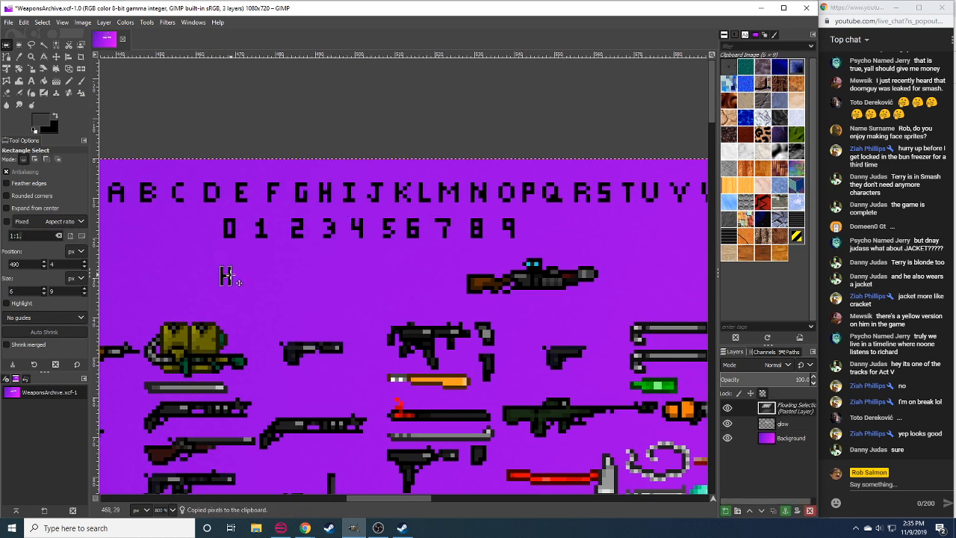
{"action": "left_click", "coordinate": [256, 268]}
{"action": "left_click_drag", "start_coordinate": [495, 179], "coordinate": [249, 274]}
{"action": "key", "text": "ctrl+c"}
{"action": "key", "text": "ctrl+v"}
{"action": "left_click", "coordinate": [280, 272]}
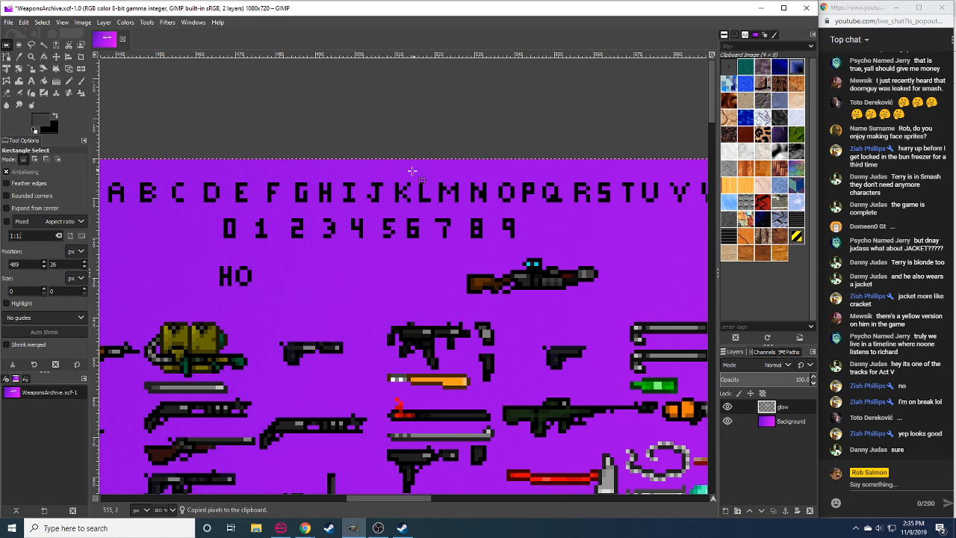
Add an L from the alphabet and a copy of the placed O to complete the word HOLO.
{"action": "left_click_drag", "start_coordinate": [410, 175], "coordinate": [252, 292]}
{"action": "key", "text": "ctrl+v"}
{"action": "left_click", "coordinate": [362, 317]}
{"action": "key", "text": "ctrl+v"}
{"action": "left_click", "coordinate": [284, 270]}
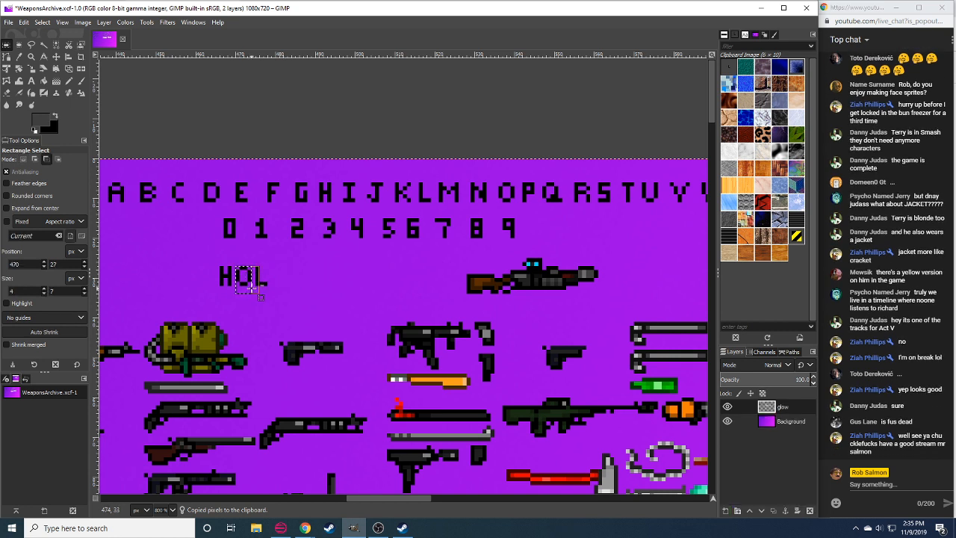
{"action": "key", "text": "ctrl+c"}
{"action": "key", "text": "ctrl+v"}
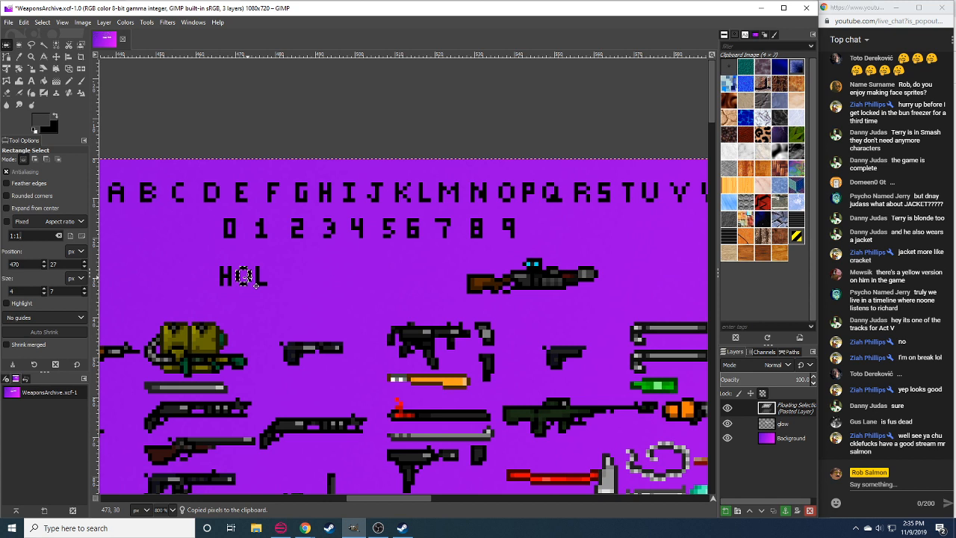
{"action": "left_click_drag", "start_coordinate": [256, 286], "coordinate": [291, 284]}
{"action": "left_click", "coordinate": [321, 277]}
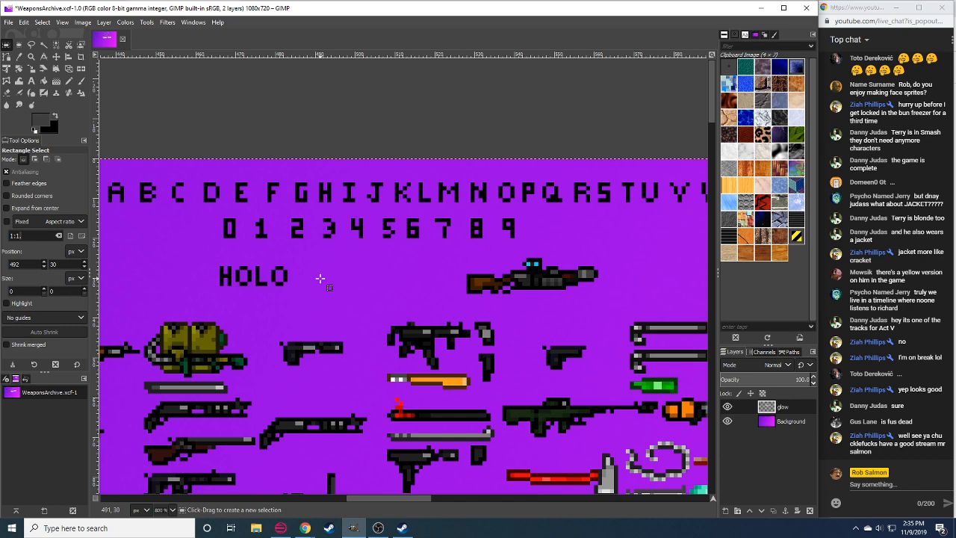
Copy RIFLE from the existing lettering beyond the SHOTGUNS list and place it after HOLO to form HOLORIFLE.
{"action": "left_click_drag", "start_coordinate": [119, 231], "coordinate": [812, 319]}
{"action": "left_click_drag", "start_coordinate": [295, 316], "coordinate": [679, 284]}
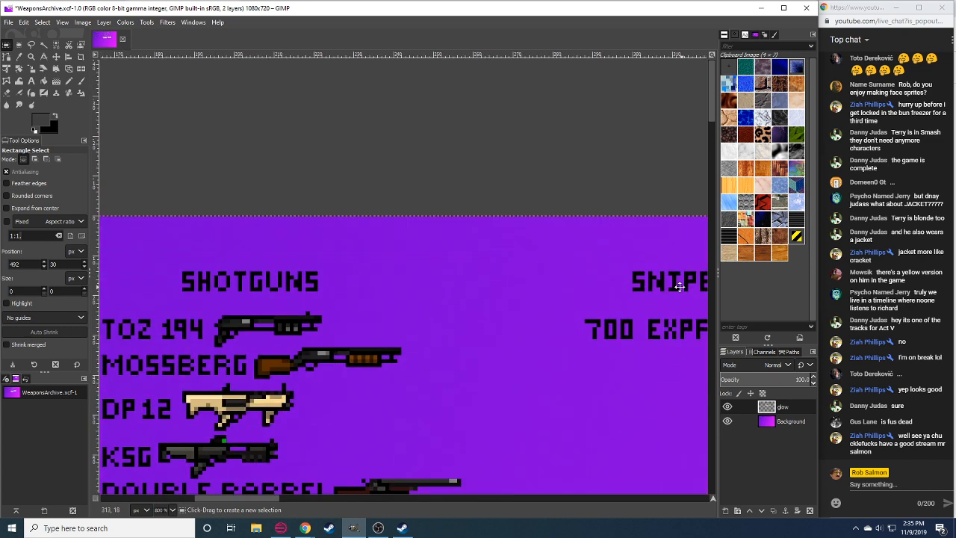
{"action": "left_click_drag", "start_coordinate": [333, 292], "coordinate": [679, 288]}
{"action": "left_click_drag", "start_coordinate": [265, 261], "coordinate": [350, 306]}
{"action": "key", "text": "ctrl+c"}
{"action": "scroll", "coordinate": [411, 346], "scroll_direction": "right", "scroll_amount": 5}
{"action": "scroll", "coordinate": [363, 337], "scroll_direction": "right", "scroll_amount": 10}
{"action": "scroll", "coordinate": [364, 338], "scroll_direction": "down", "scroll_amount": 1}
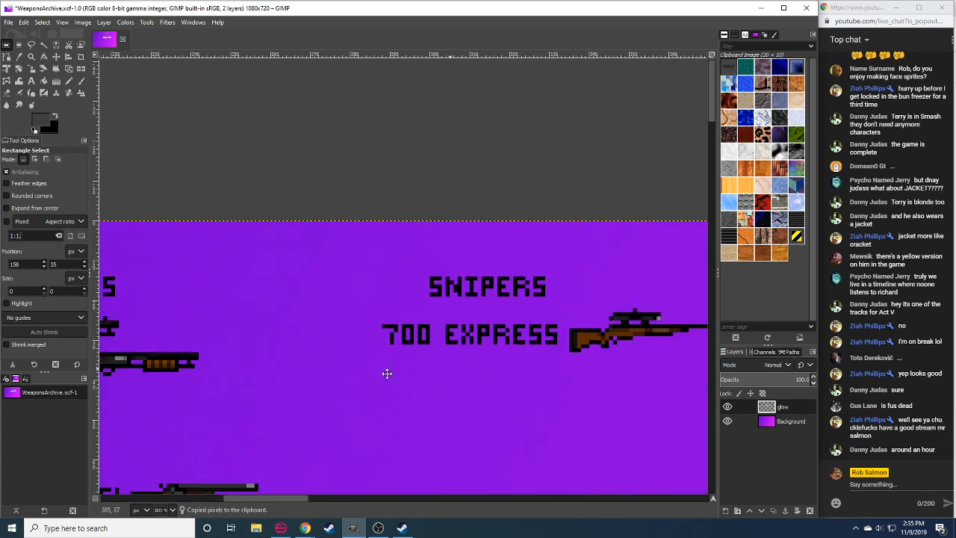
{"action": "key", "text": "ctrl+v"}
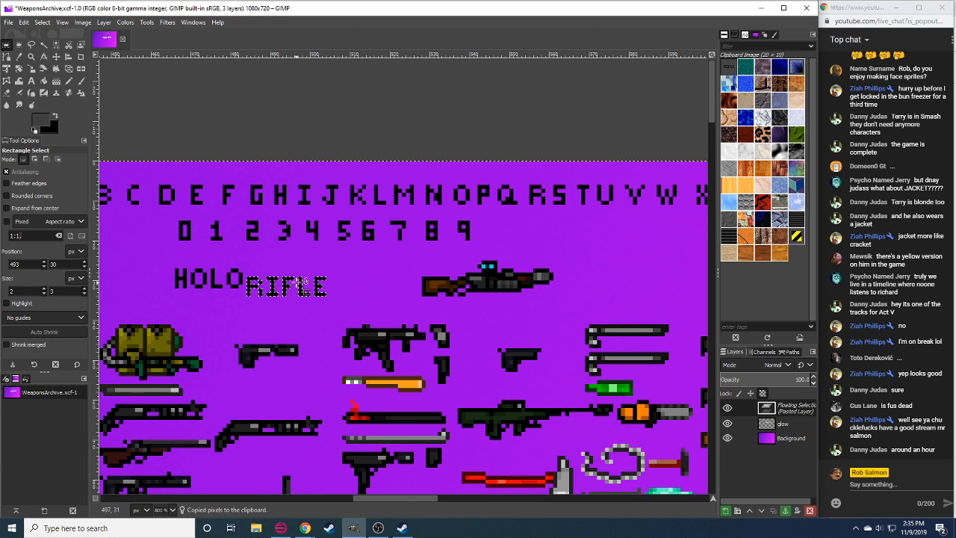
{"action": "left_click_drag", "start_coordinate": [299, 293], "coordinate": [299, 283]}
{"action": "left_click", "coordinate": [355, 286]}
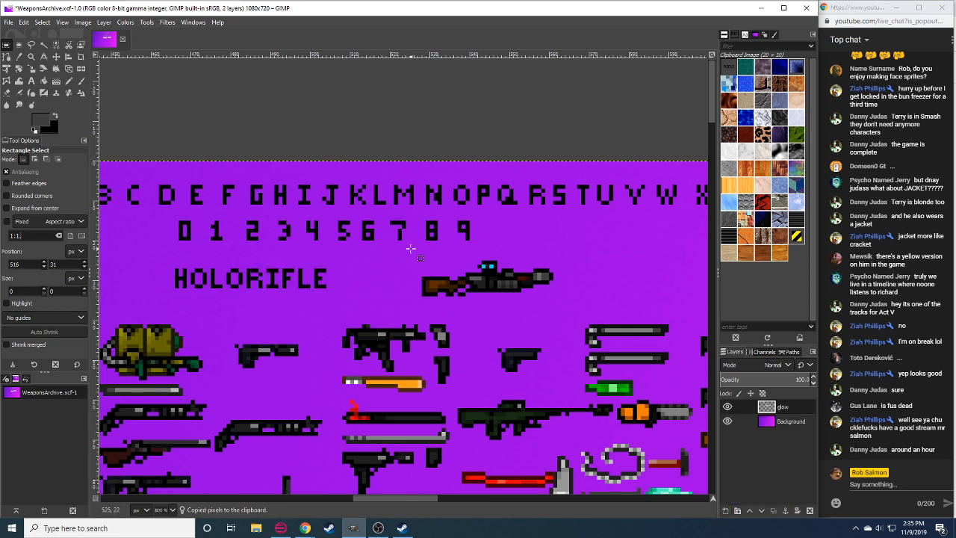
Move the holorifle sprite right beside the HOLORIFLE label and anchor it.
{"action": "left_click_drag", "start_coordinate": [411, 250], "coordinate": [444, 304]}
{"action": "key", "text": "ctrl+x"}
{"action": "key", "text": "ctrl+v"}
{"action": "key", "text": "ctrl+h"}
Cut the HOLORIFLE label together with its sprite and paste them below the T 5000 entry in the weapon list.
{"action": "left_click_drag", "start_coordinate": [471, 264], "coordinate": [155, 308]}
{"action": "key", "text": "ctrl+x"}
{"action": "left_click", "coordinate": [522, 416]}
{"action": "left_click_drag", "start_coordinate": [700, 451], "coordinate": [272, 348]}
{"action": "scroll", "coordinate": [277, 348], "scroll_direction": "down", "scroll_amount": 5}
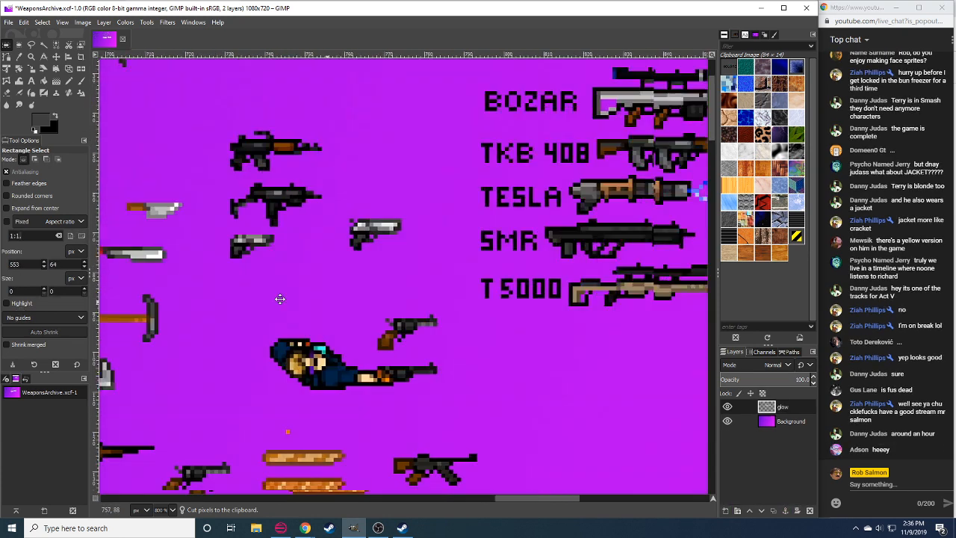
{"action": "scroll", "coordinate": [363, 321], "scroll_direction": "right", "scroll_amount": 6}
{"action": "key", "text": "ctrl+v"}
{"action": "left_click_drag", "start_coordinate": [416, 317], "coordinate": [400, 296]}
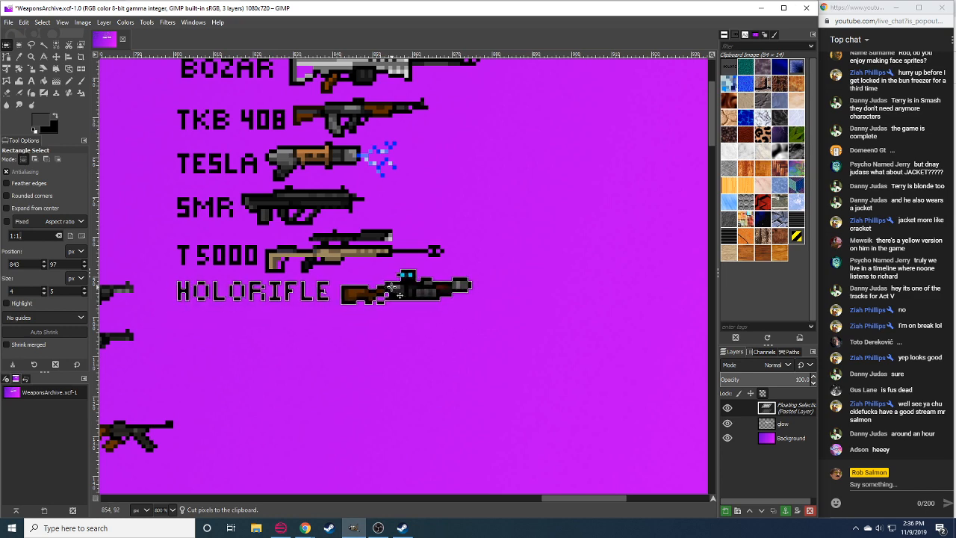
{"action": "left_click", "coordinate": [386, 337]}
Return to the base shotgun sprite above the holorifle reference and activate the Pencil tool.
{"action": "scroll", "coordinate": [166, 507], "scroll_direction": "down", "scroll_amount": 2}
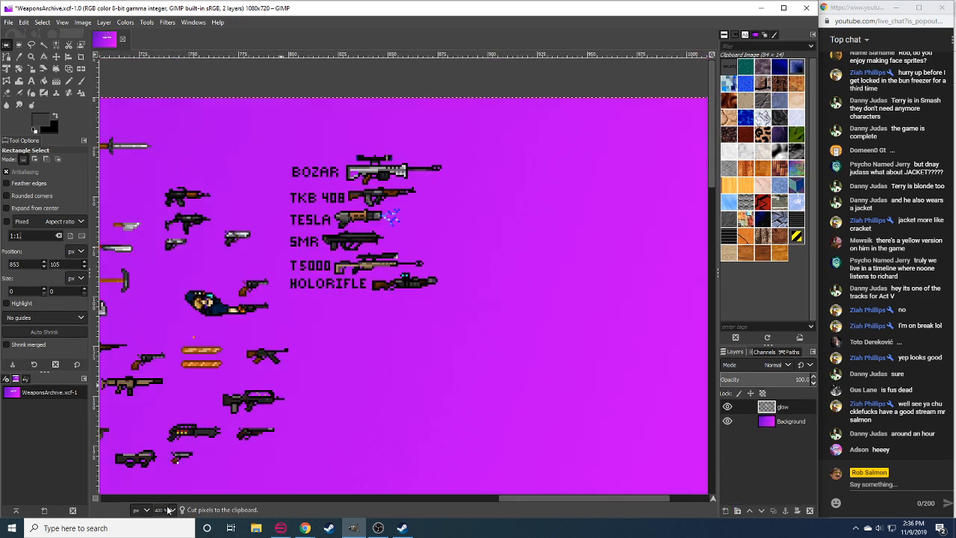
{"action": "scroll", "coordinate": [166, 508], "scroll_direction": "up", "scroll_amount": 1}
{"action": "left_click_drag", "start_coordinate": [390, 335], "coordinate": [458, 329]}
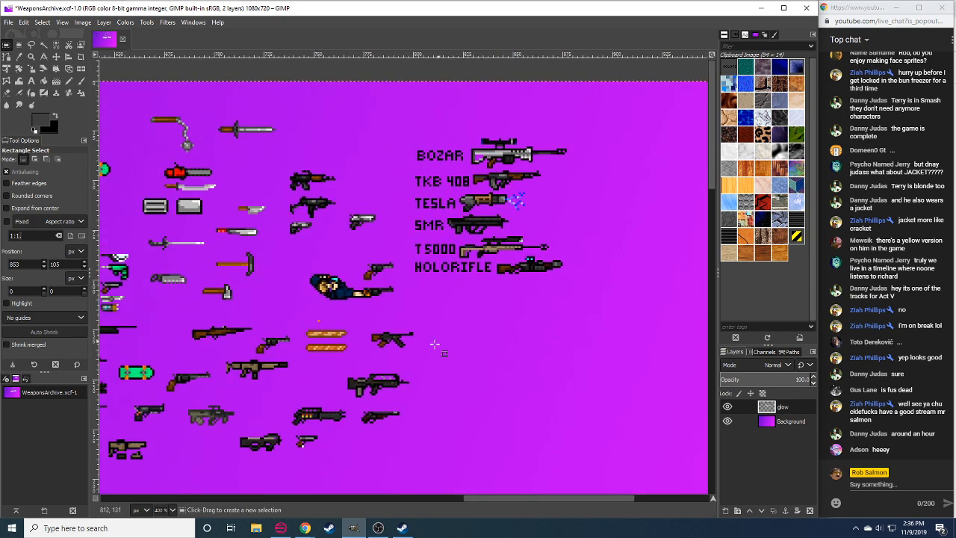
{"action": "left_click_drag", "start_coordinate": [329, 397], "coordinate": [314, 358]}
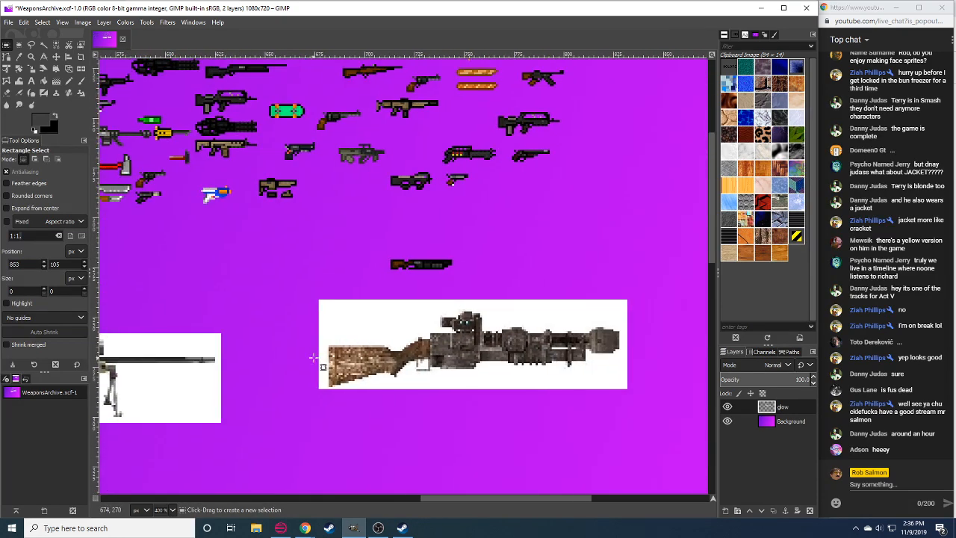
{"action": "scroll", "coordinate": [161, 510], "scroll_direction": "up", "scroll_amount": 2}
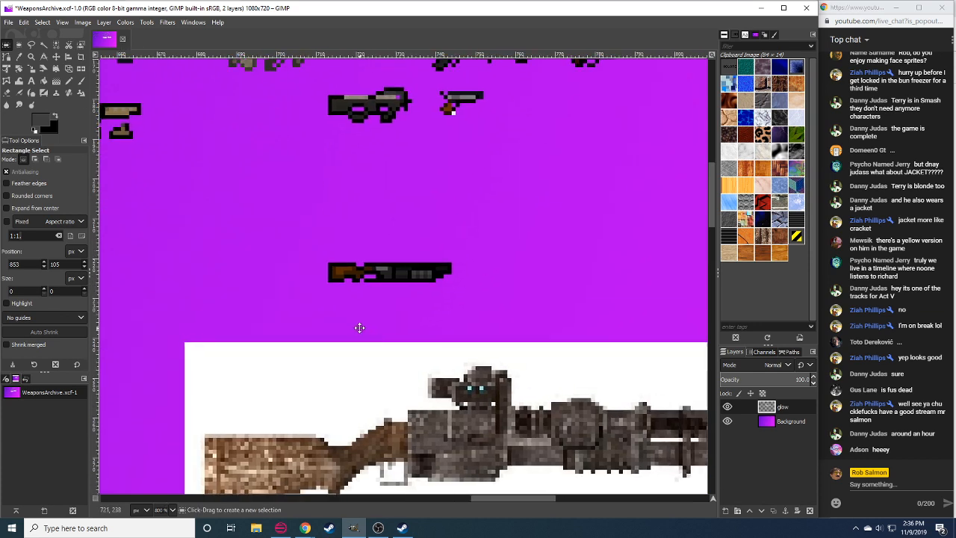
{"action": "key", "text": "n"}
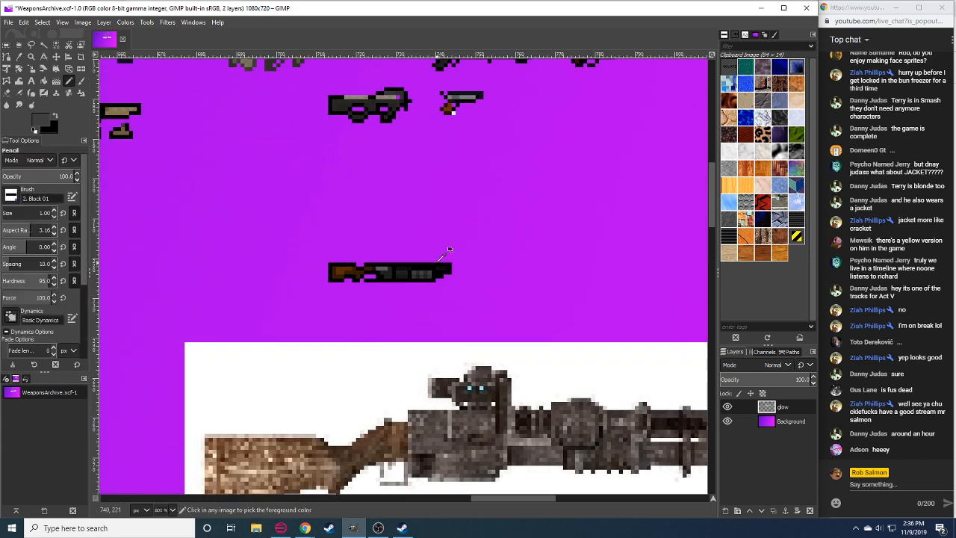
Draw a short black vertical sight above the front of the grenade launcher sprite with the Pencil, sampling its outline colour.
{"action": "left_click", "coordinate": [439, 263], "text": "ctrl"}
{"action": "left_click", "coordinate": [438, 262]}
{"action": "left_click", "coordinate": [438, 249], "text": "shift"}
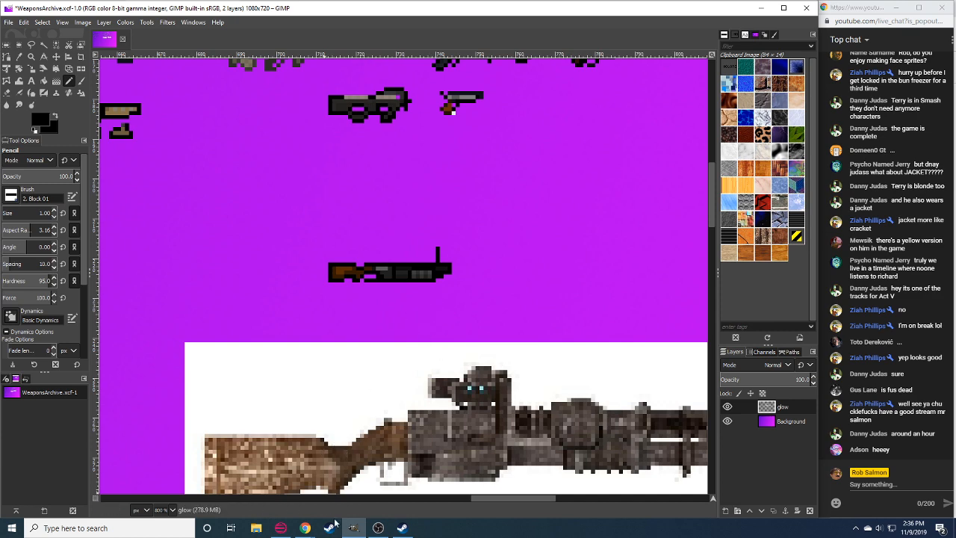
Switch to Chrome, close the Fallout New Vegas holorifle search, and check the China Lake grenade launcher reference before returning to GIMP.
{"action": "left_click", "coordinate": [305, 529]}
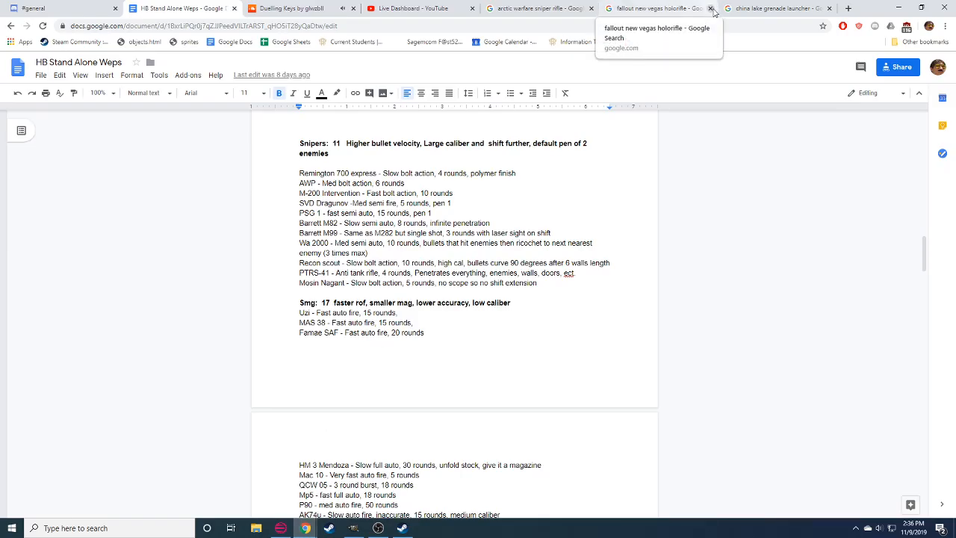
{"action": "left_click", "coordinate": [710, 8]}
{"action": "left_click", "coordinate": [658, 8]}
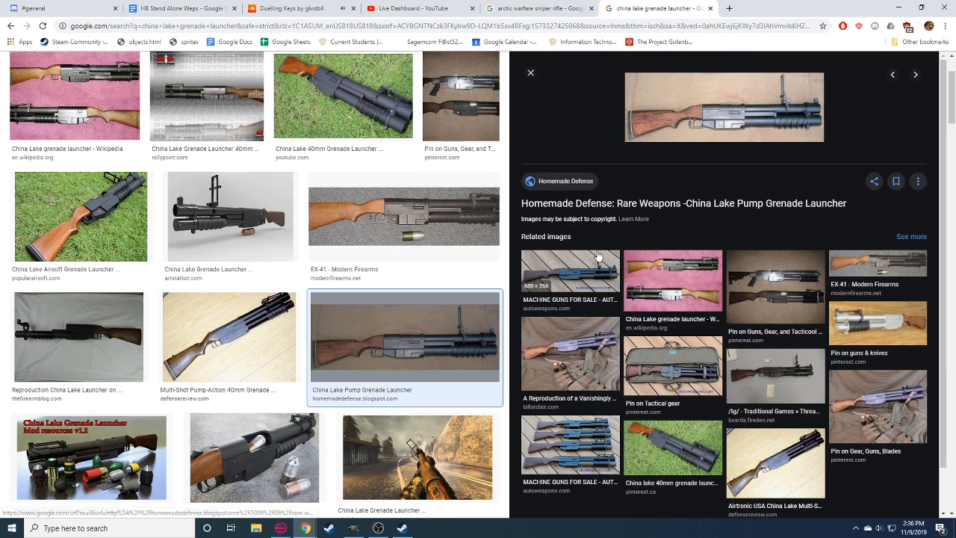
{"action": "left_click", "coordinate": [365, 530]}
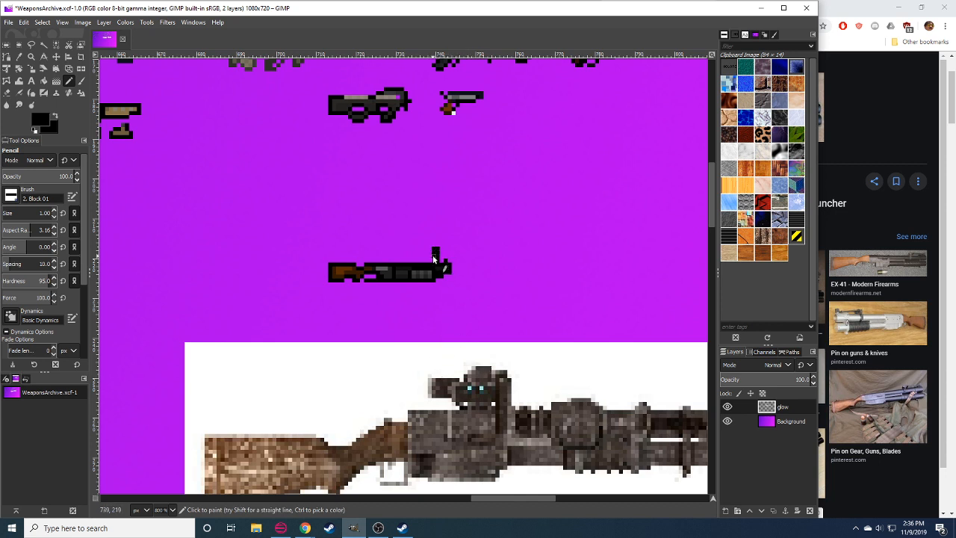
Erase the surplus pixels beside the grenade launcher's upright sight so only a thin post remains.
{"action": "key", "text": "shift+e"}
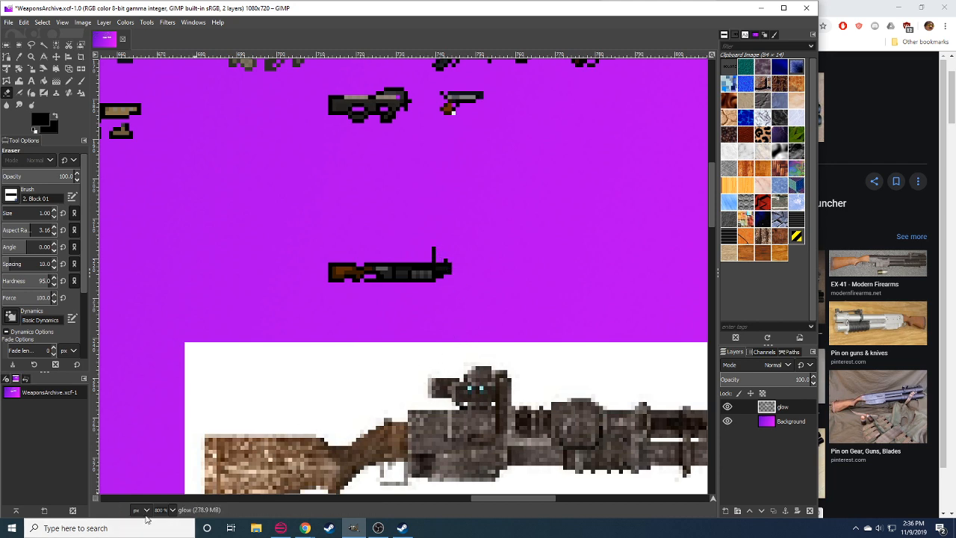
{"action": "scroll", "coordinate": [162, 511], "scroll_direction": "down", "scroll_amount": 1}
{"action": "scroll", "coordinate": [162, 510], "scroll_direction": "down", "scroll_amount": 1}
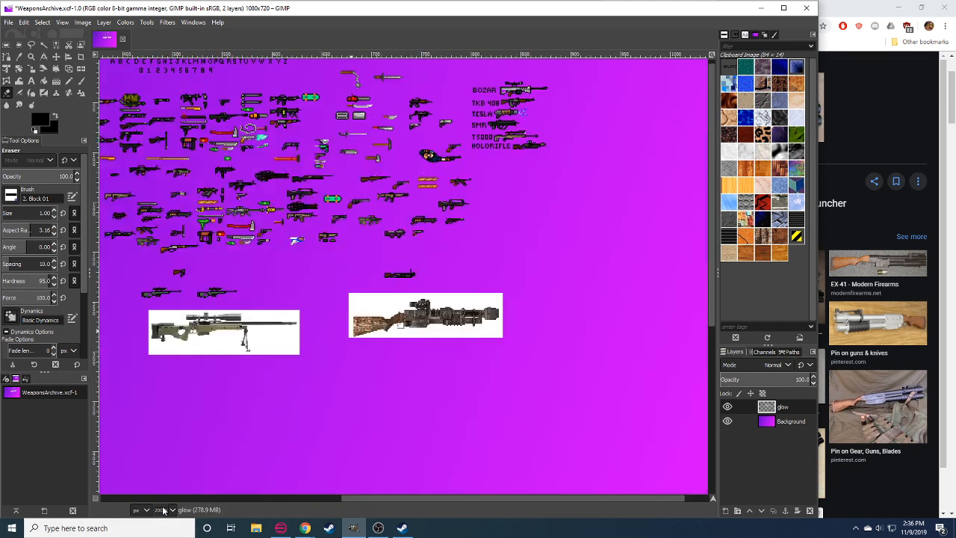
Cut the finished grenade launcher sprite and paste it into the weapon collection, between the hammer and the reclining figure.
{"action": "scroll", "coordinate": [162, 510], "scroll_direction": "up", "scroll_amount": 2}
{"action": "key", "text": "r"}
{"action": "left_click_drag", "start_coordinate": [305, 223], "coordinate": [515, 311]}
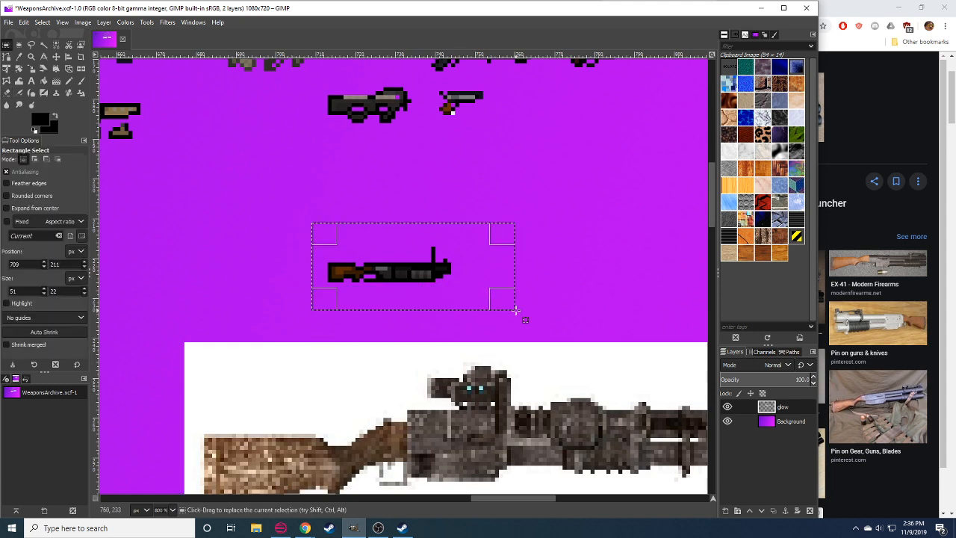
{"action": "key", "text": "ctrl+x"}
{"action": "scroll", "coordinate": [382, 420], "scroll_direction": "up", "scroll_amount": 5}
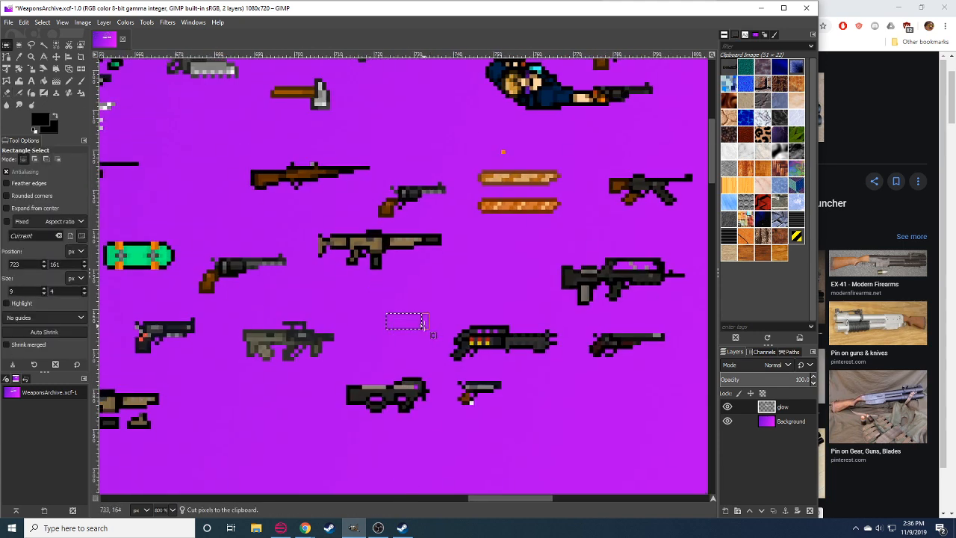
{"action": "key", "text": "ctrl+v"}
{"action": "left_click_drag", "start_coordinate": [396, 329], "coordinate": [420, 118]}
{"action": "left_click", "coordinate": [417, 170]}
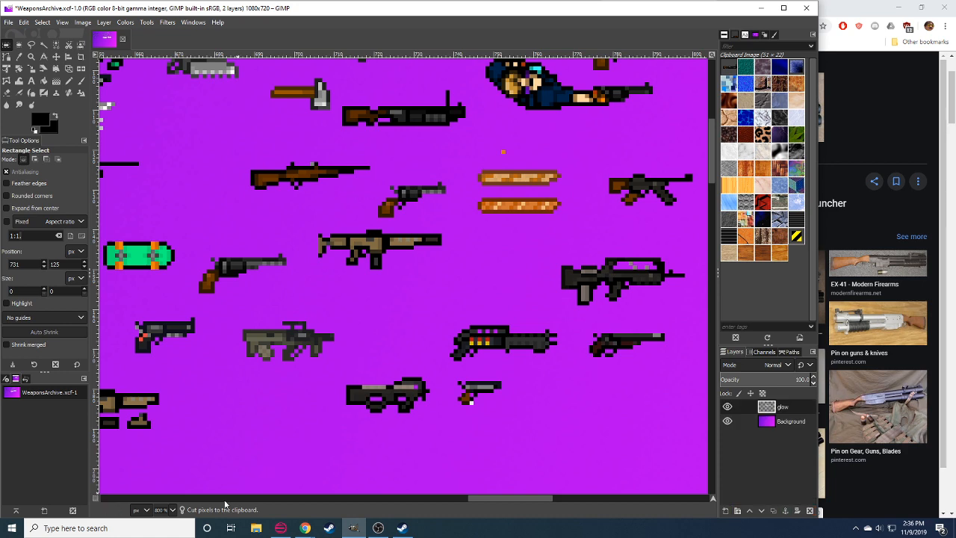
Select the holorifle reference picture and its white background and cut it from the canvas.
{"action": "scroll", "coordinate": [169, 513], "scroll_direction": "down", "scroll_amount": 1}
{"action": "left_click_drag", "start_coordinate": [433, 270], "coordinate": [385, 375]}
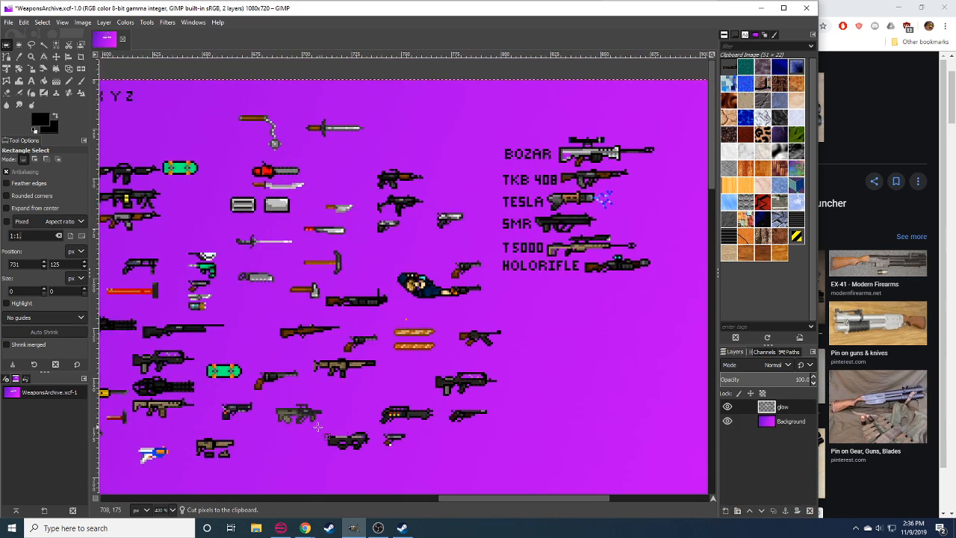
{"action": "left_click_drag", "start_coordinate": [317, 427], "coordinate": [473, 230]}
{"action": "left_click_drag", "start_coordinate": [353, 386], "coordinate": [454, 233]}
{"action": "left_click_drag", "start_coordinate": [574, 229], "coordinate": [401, 309]}
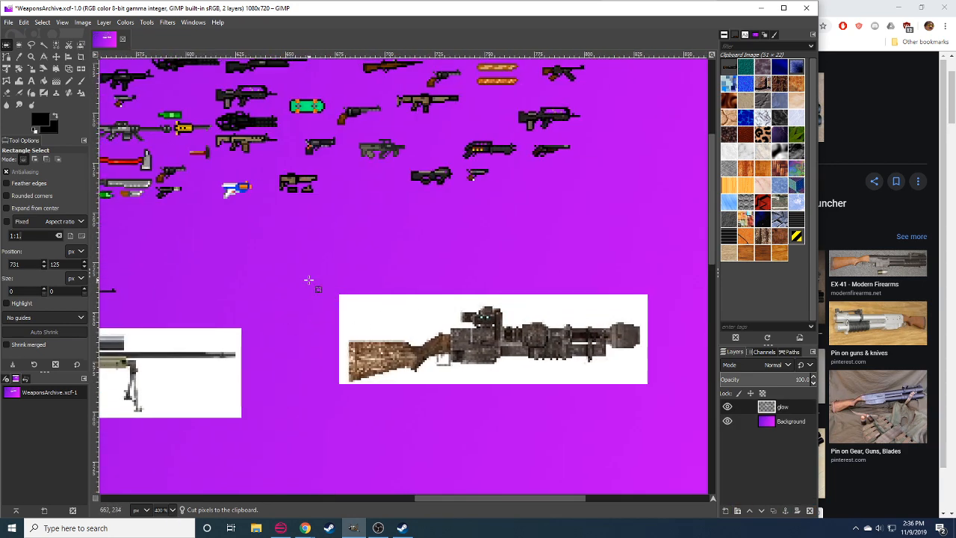
{"action": "left_click_drag", "start_coordinate": [313, 279], "coordinate": [658, 420]}
{"action": "key", "text": "ctrl+x"}
{"action": "left_click", "coordinate": [267, 332]}
Copy an 8 × 3 pixel section from the front of the second sniper rifle's scope and paste it slightly forward to lengthen the scope.
{"action": "scroll", "coordinate": [411, 329], "scroll_direction": "left", "scroll_amount": 5}
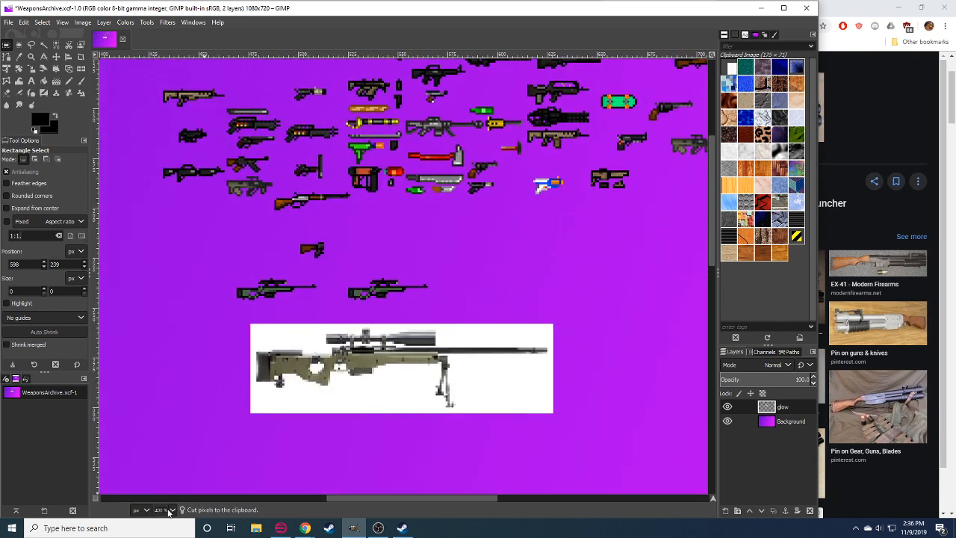
{"action": "scroll", "coordinate": [169, 512], "scroll_direction": "up", "scroll_amount": 1}
{"action": "scroll", "coordinate": [386, 335], "scroll_direction": "down", "scroll_amount": 1}
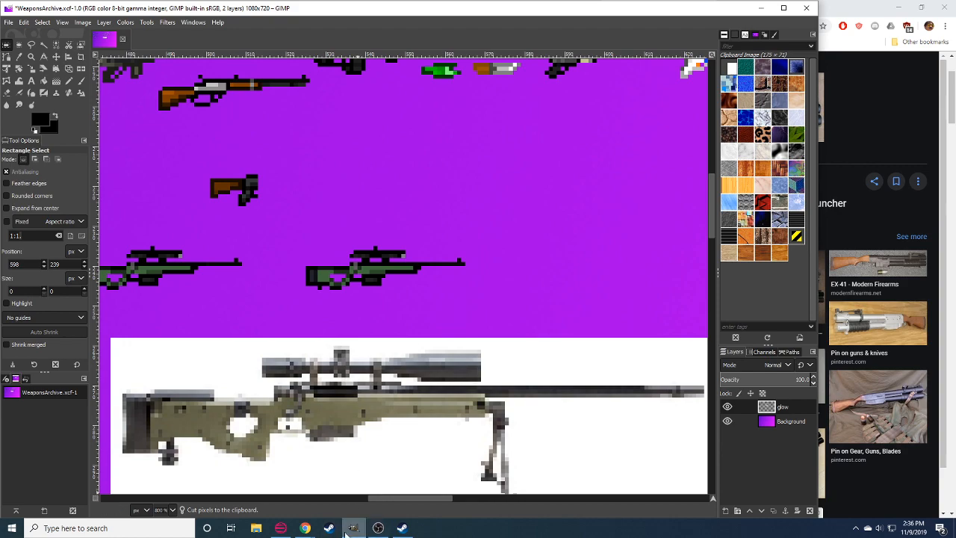
{"action": "mouse_move", "coordinate": [306, 528]}
{"action": "left_click", "coordinate": [365, 456]}
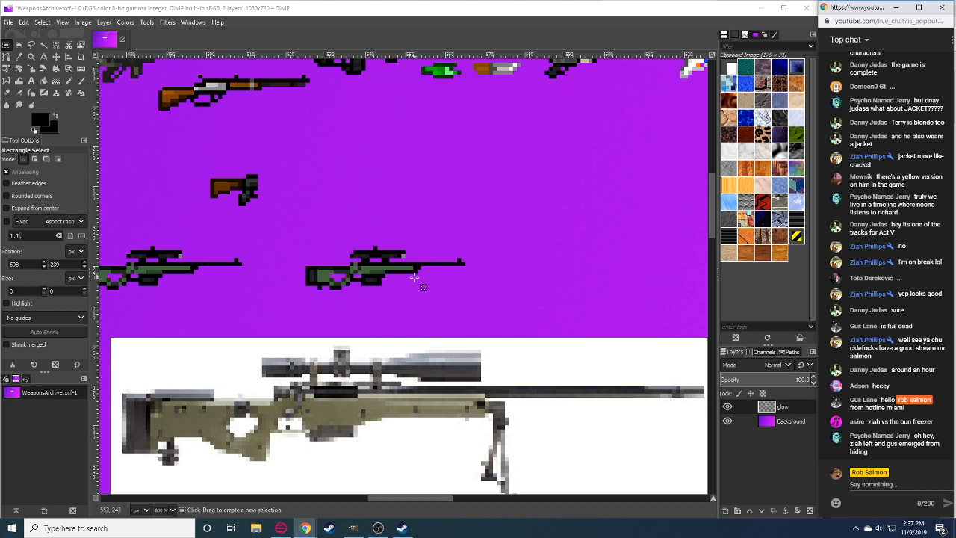
{"action": "left_click_drag", "start_coordinate": [412, 246], "coordinate": [379, 257]}
{"action": "key", "text": "ctrl+c"}
{"action": "key", "text": "ctrl+v"}
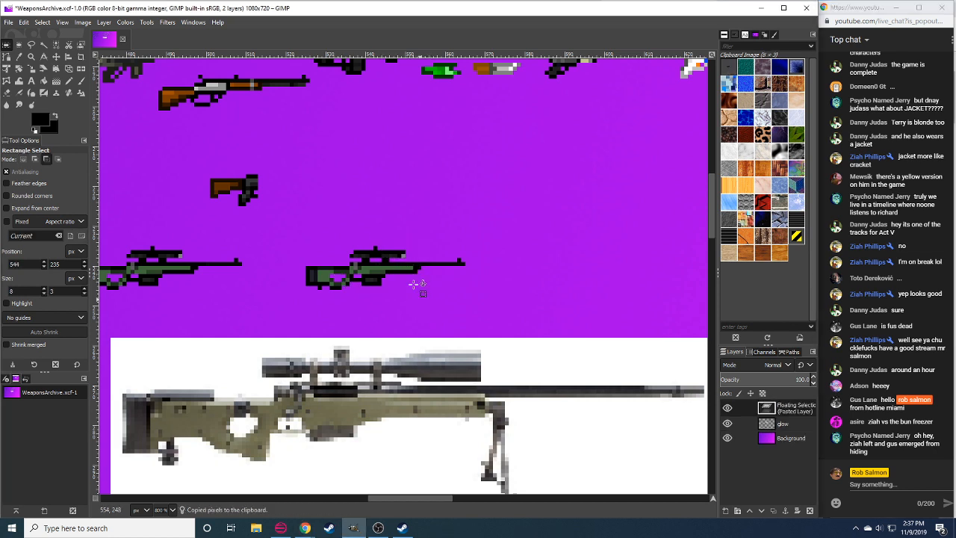
{"action": "left_click", "coordinate": [422, 299]}
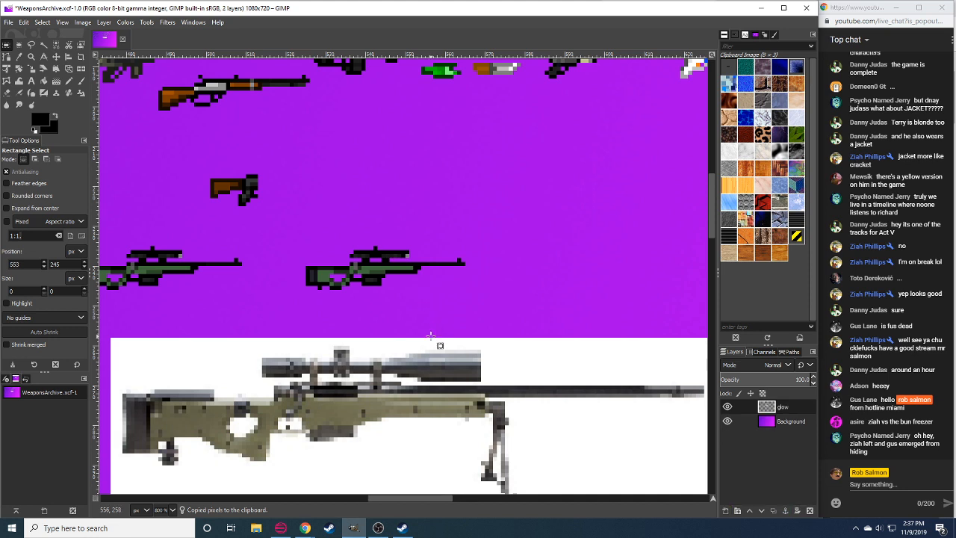
Touch up the second sniper rifle sprite with the Pencil, using dark grey and green sampled from its scope and body.
{"action": "key", "text": "n"}
{"action": "left_click", "coordinate": [389, 257], "text": "ctrl"}
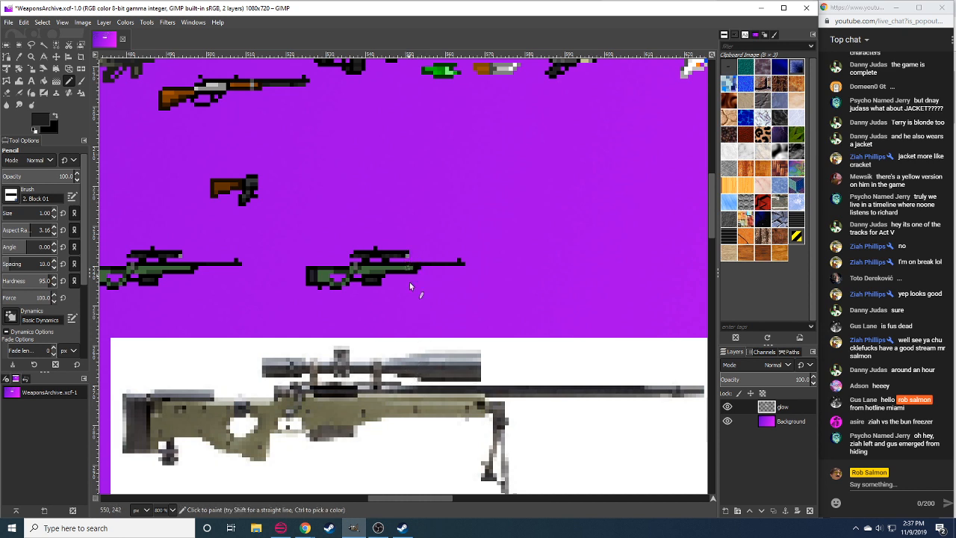
{"action": "left_click_drag", "start_coordinate": [416, 356], "coordinate": [424, 330]}
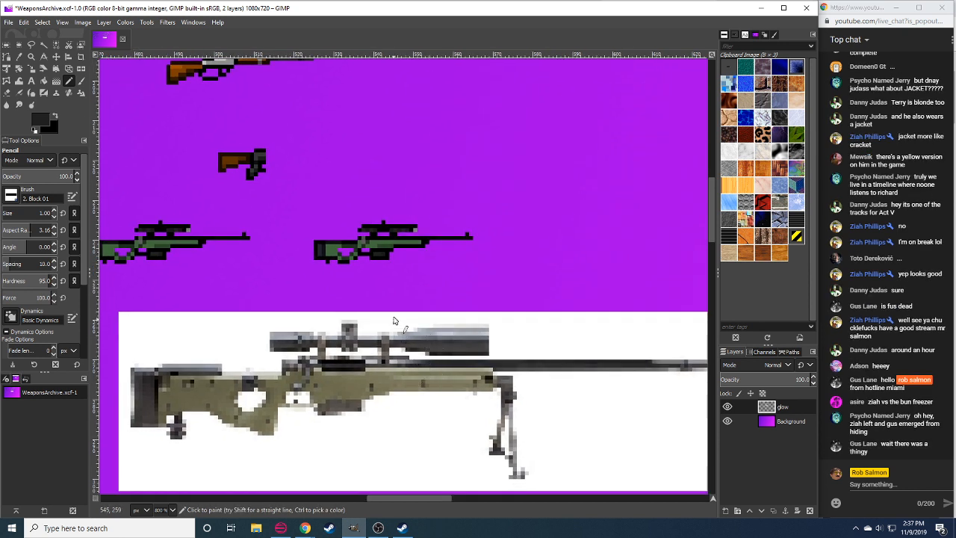
{"action": "left_click", "coordinate": [390, 251], "text": "ctrl"}
{"action": "left_click", "coordinate": [394, 245], "text": "ctrl"}
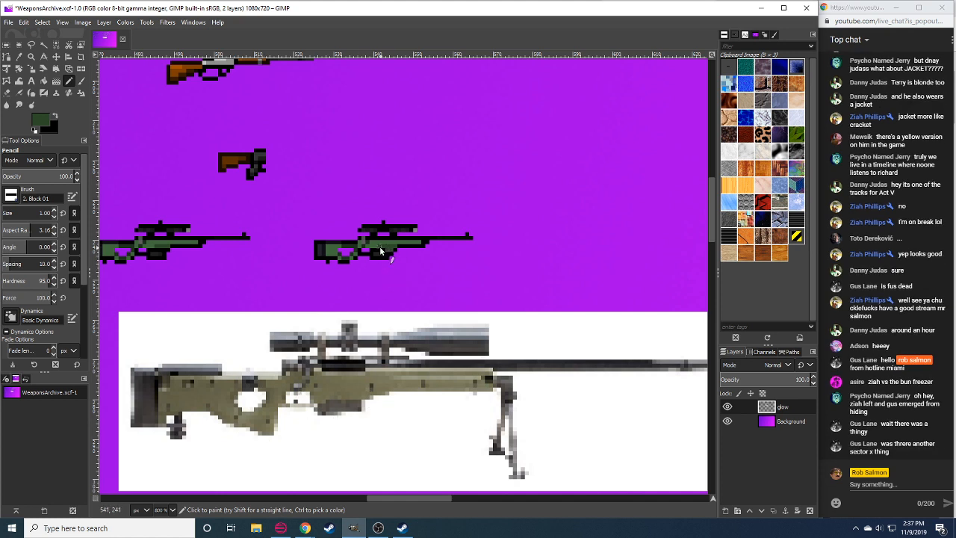
Refine the second sniper rifle's grip and lower stock with sampled black pixels and the Eraser, and save the file.
{"action": "key", "text": "ctrl"}
{"action": "left_click", "coordinate": [344, 262], "text": "ctrl"}
{"action": "left_click_drag", "start_coordinate": [344, 271], "coordinate": [384, 251]}
{"action": "key", "text": "shift+e"}
{"action": "key", "text": "n"}
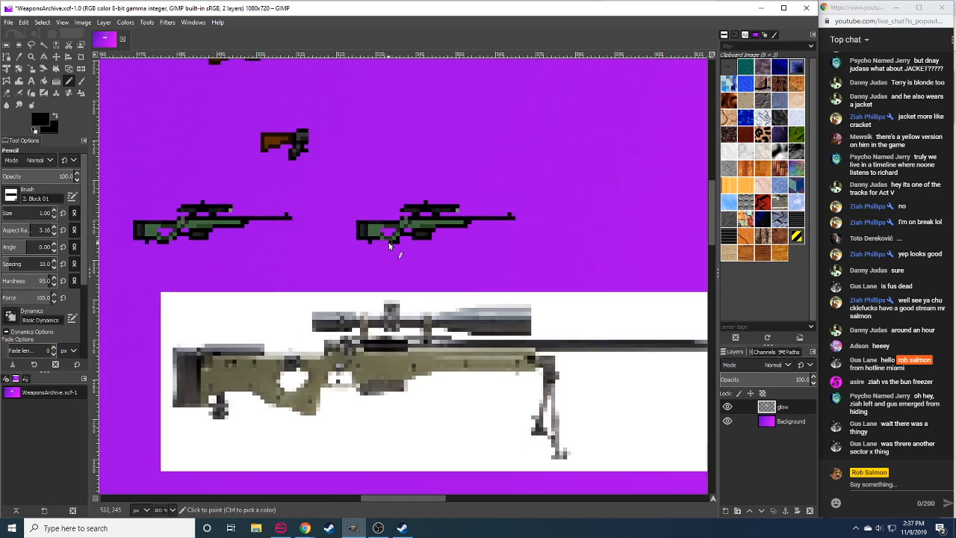
{"action": "key", "text": "ctrl+s"}
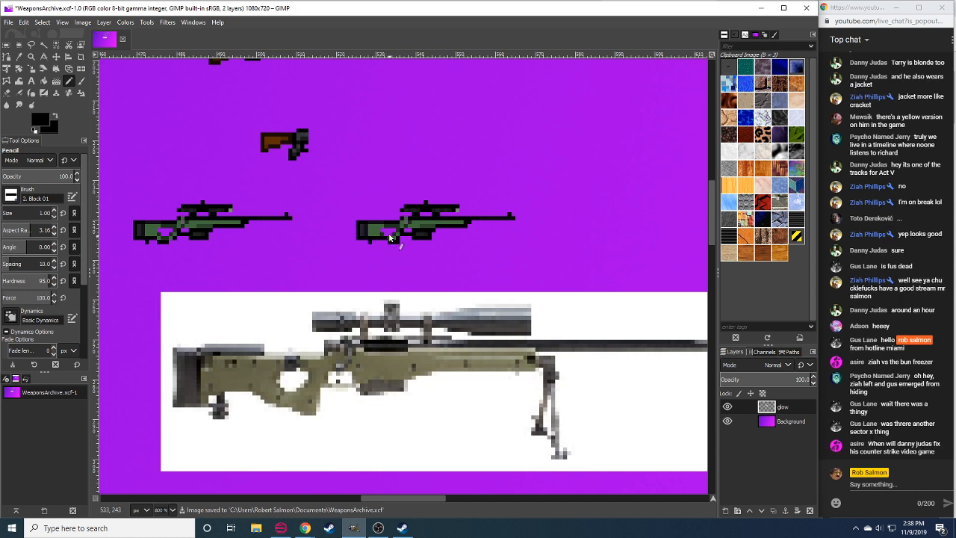
Sample the lighter green from the second sniper rifle's stock as the foreground colour.
{"action": "left_click", "coordinate": [379, 225], "text": "ctrl"}
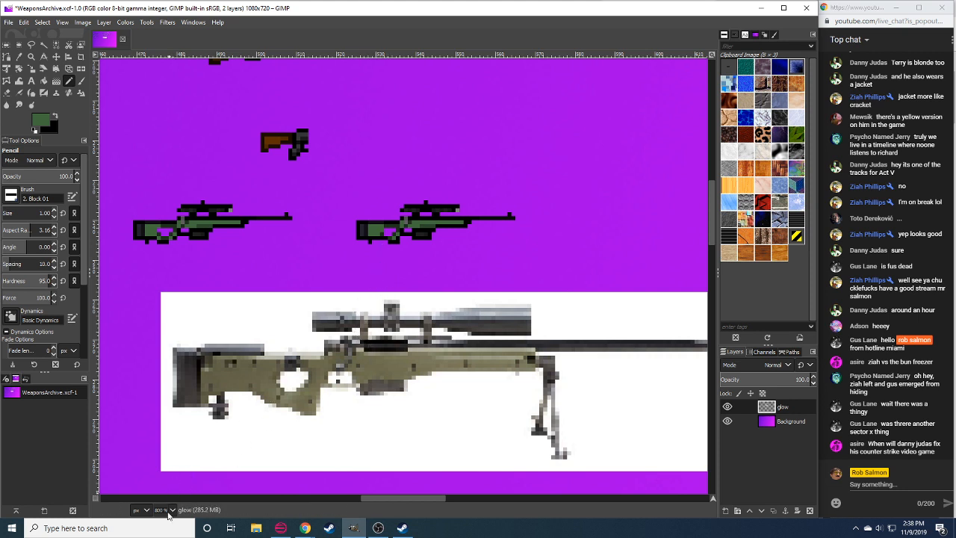
{"action": "scroll", "coordinate": [173, 512], "scroll_direction": "down", "scroll_amount": 1}
{"action": "scroll", "coordinate": [174, 511], "scroll_direction": "up", "scroll_amount": 1}
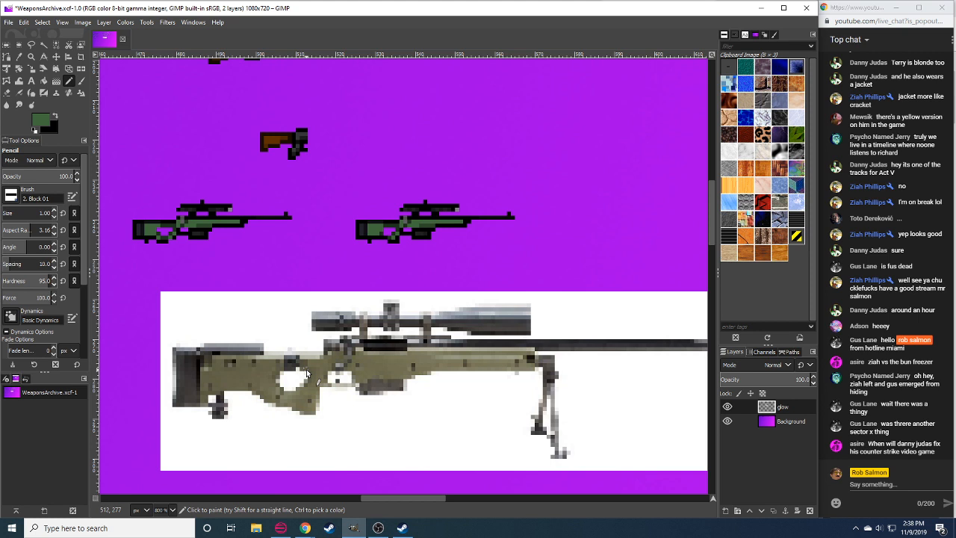
{"action": "key", "text": "shift+e"}
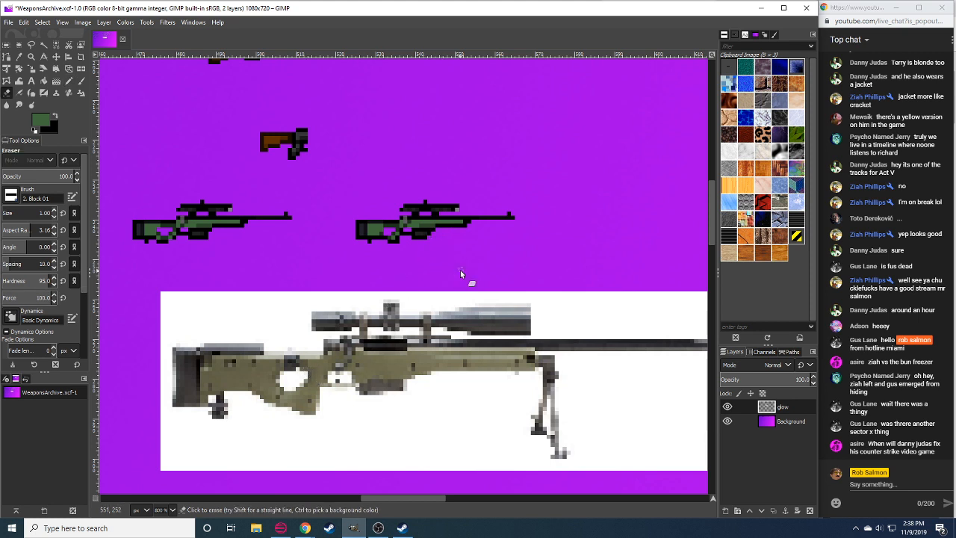
{"action": "scroll", "coordinate": [456, 272], "scroll_direction": "up", "scroll_amount": 1}
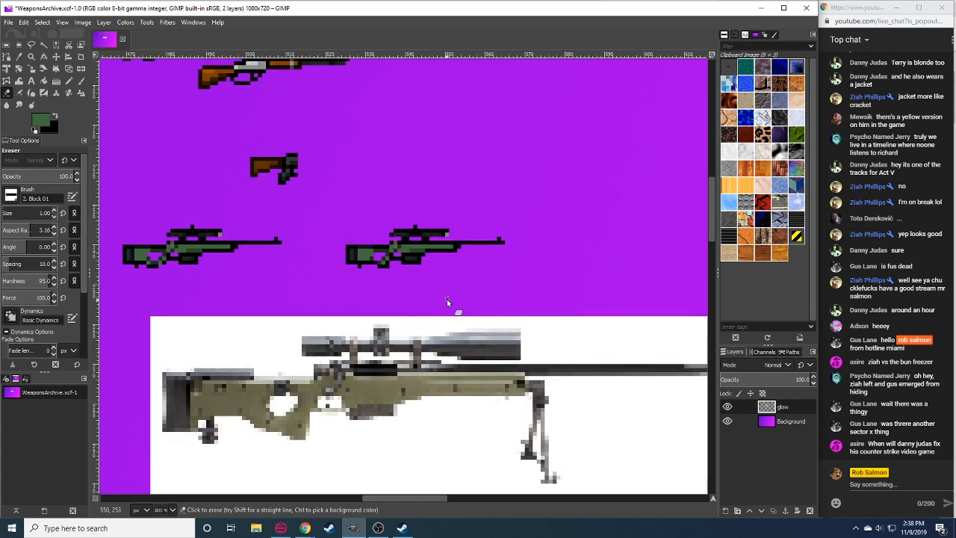
{"action": "key", "text": "r"}
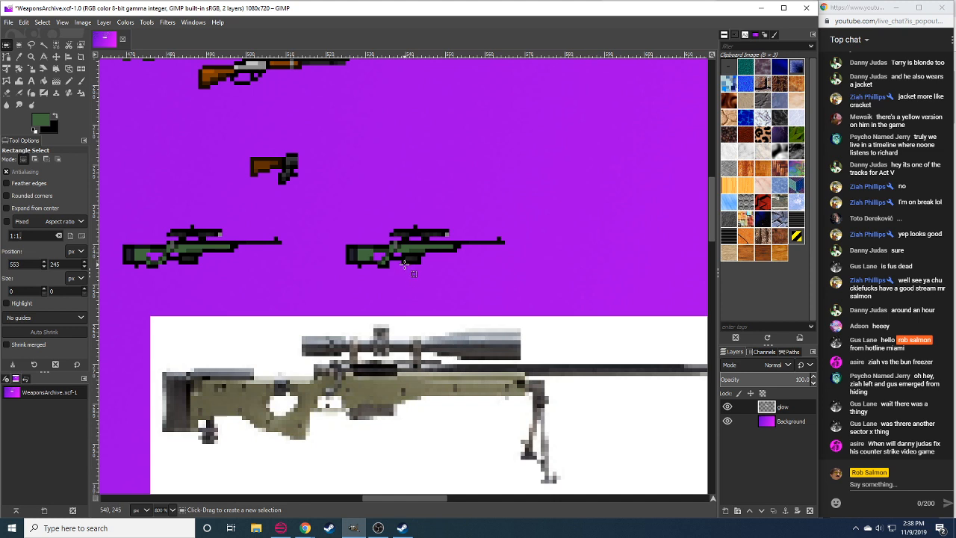
{"action": "key", "text": "shift+e"}
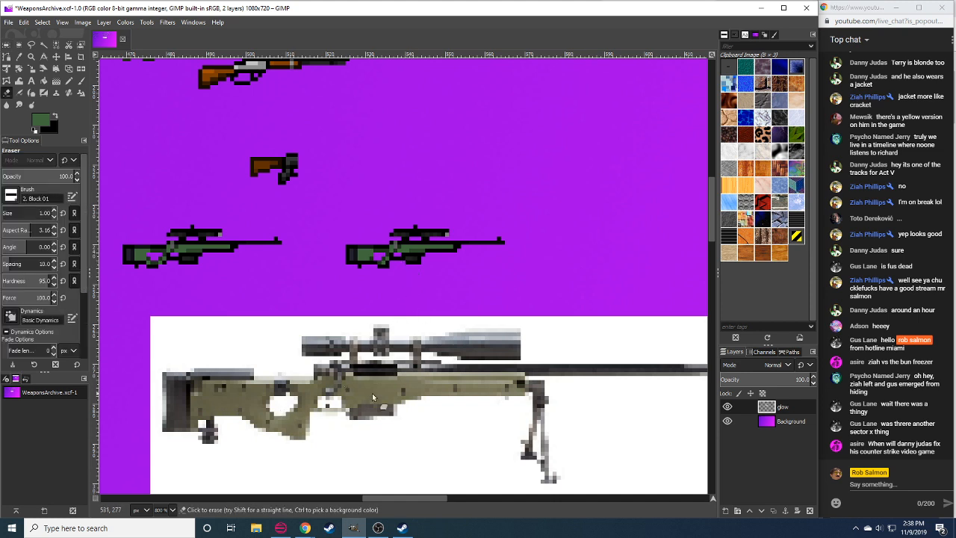
{"action": "scroll", "coordinate": [378, 366], "scroll_direction": "down", "scroll_amount": 1}
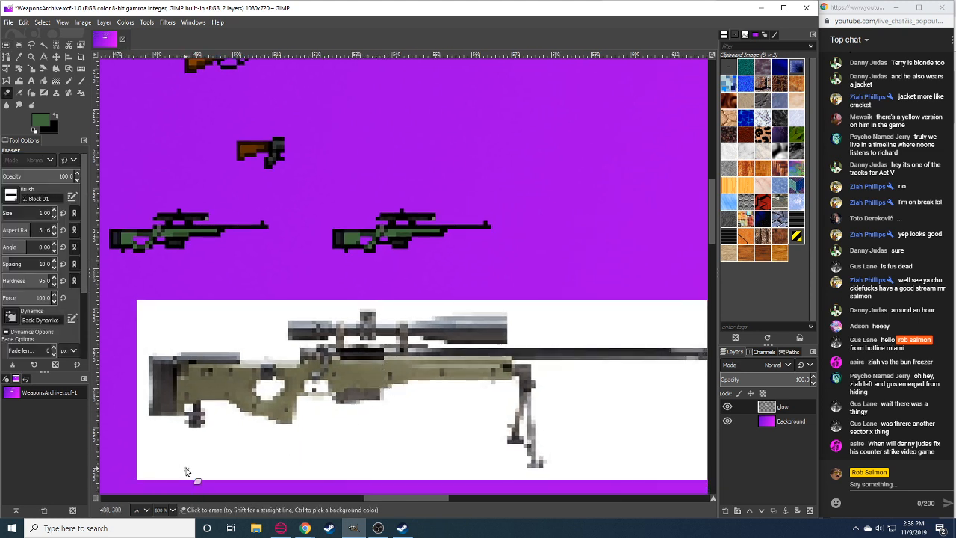
Mute and darken the green foreground colour to 344532 by setting both its saturation and value to 27.2.
{"action": "key", "text": "n"}
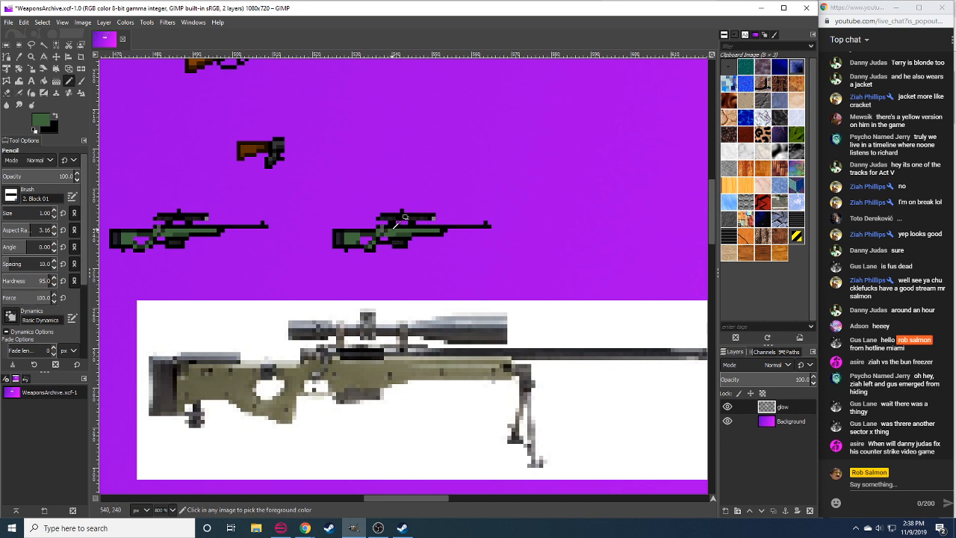
{"action": "left_click", "coordinate": [41, 117]}
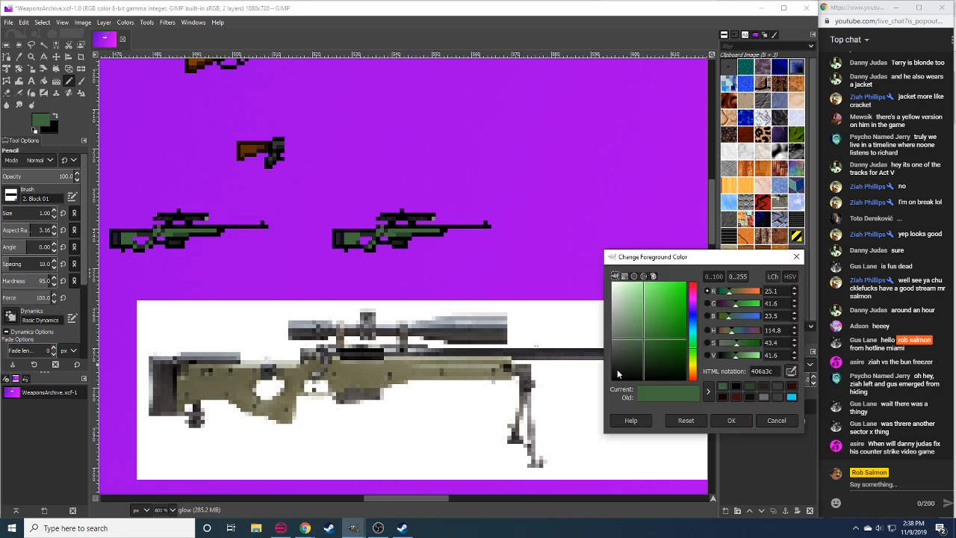
{"action": "left_click", "coordinate": [729, 343]}
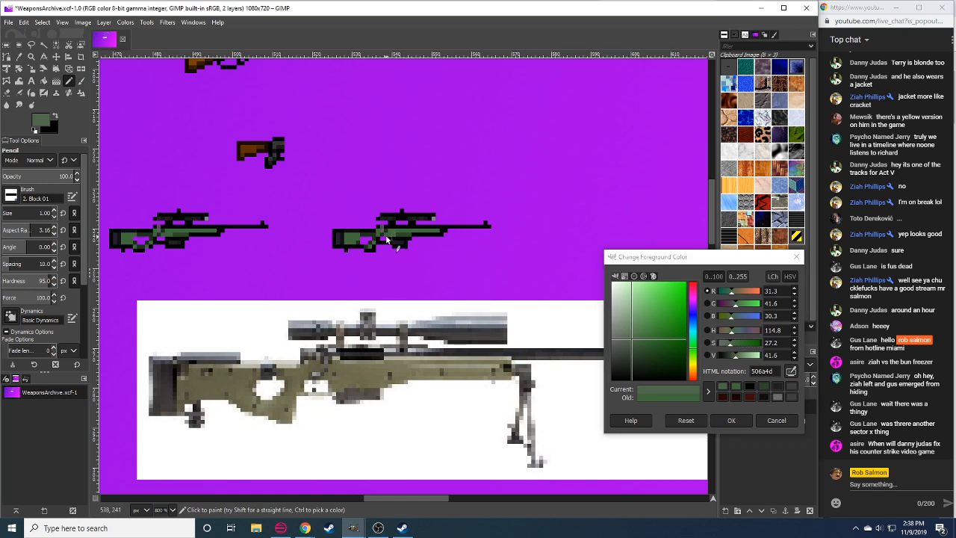
{"action": "key", "text": "shift+b"}
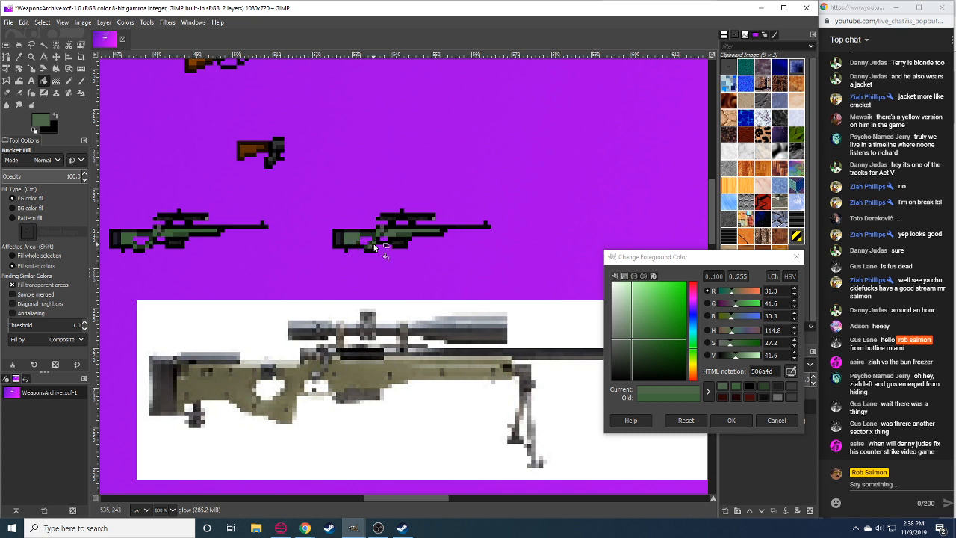
{"action": "left_click", "coordinate": [731, 357]}
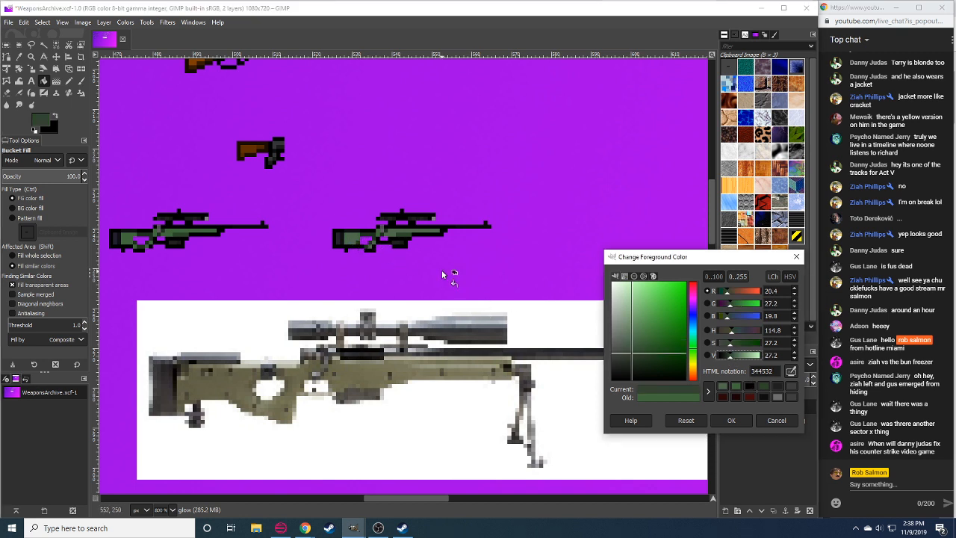
Select the rifles' darker green by colour with a lowered threshold, repaint the second rifle's with the Pencil in 344532, and clear the selection.
{"action": "key", "text": "shift+o"}
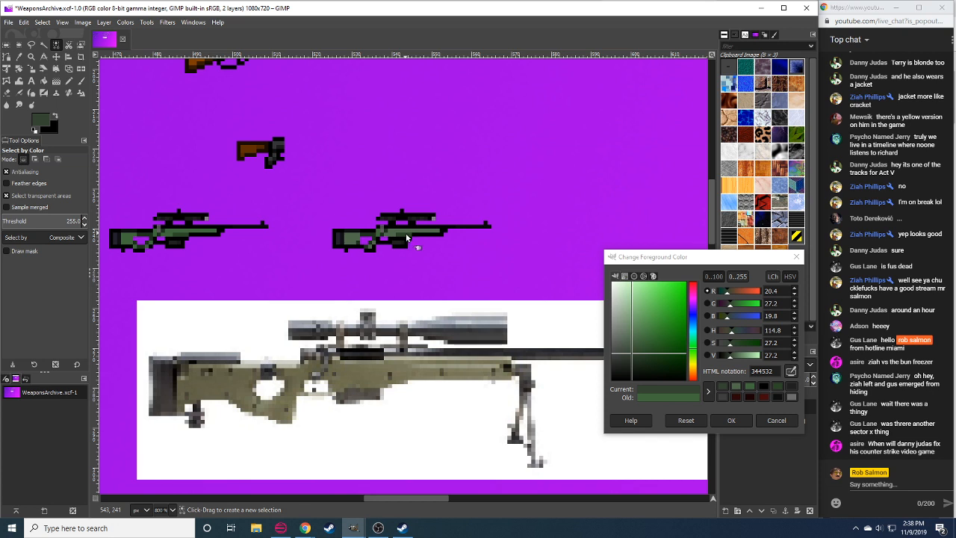
{"action": "left_click", "coordinate": [403, 240]}
{"action": "left_click_drag", "start_coordinate": [403, 241], "coordinate": [231, 240]}
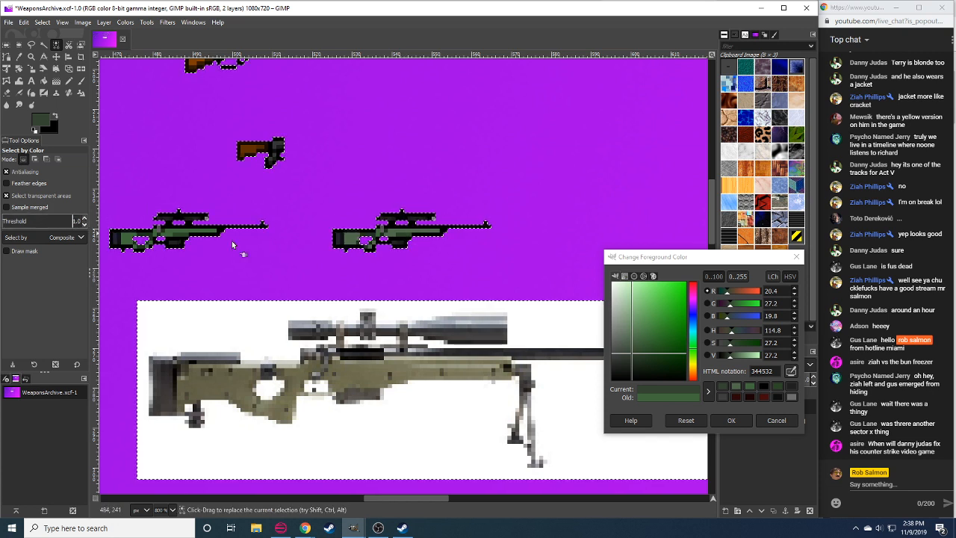
{"action": "key", "text": "n"}
{"action": "left_click", "coordinate": [401, 233]}
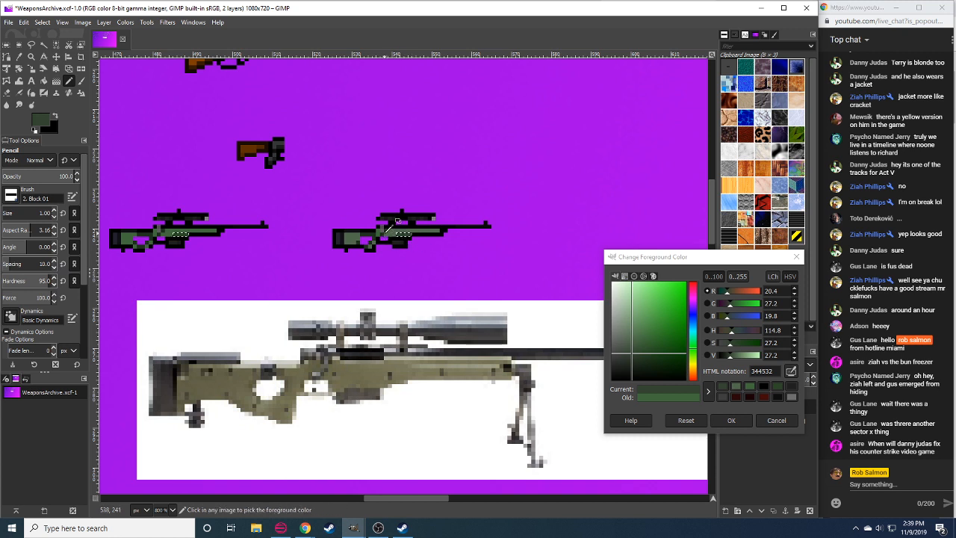
{"action": "key", "text": "ctrl+shift+a"}
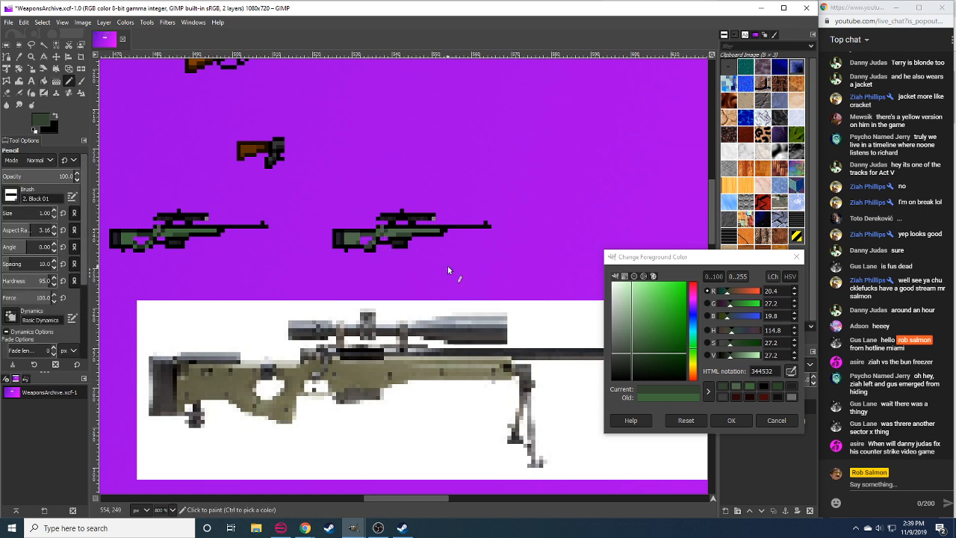
Sample the second rifle's lighter green, set saturation to 23.5 and value to 58.0, and bucket-fill its body and stock.
{"action": "scroll", "coordinate": [441, 262], "scroll_direction": "right", "scroll_amount": 1}
{"action": "left_click", "coordinate": [401, 236]}
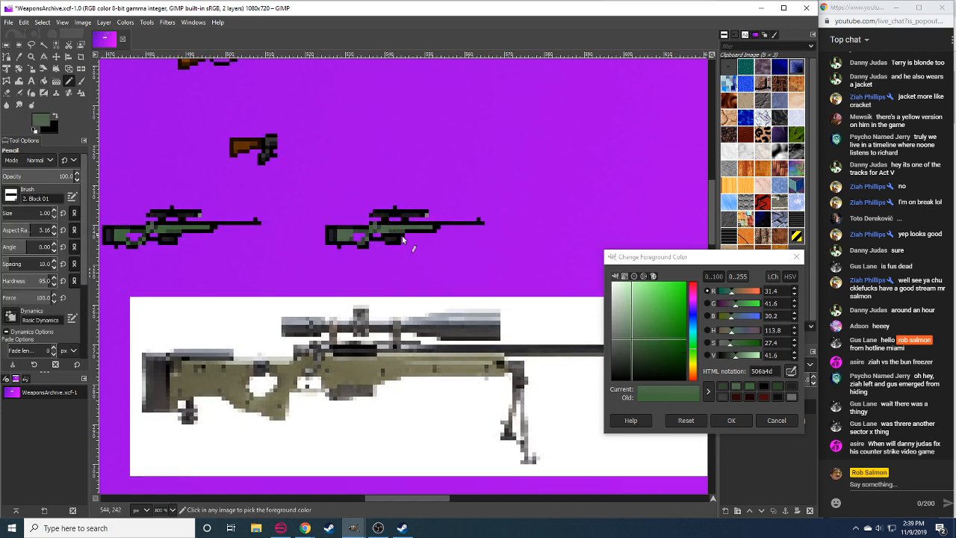
{"action": "left_click_drag", "start_coordinate": [738, 355], "coordinate": [742, 354]}
{"action": "left_click", "coordinate": [726, 343]}
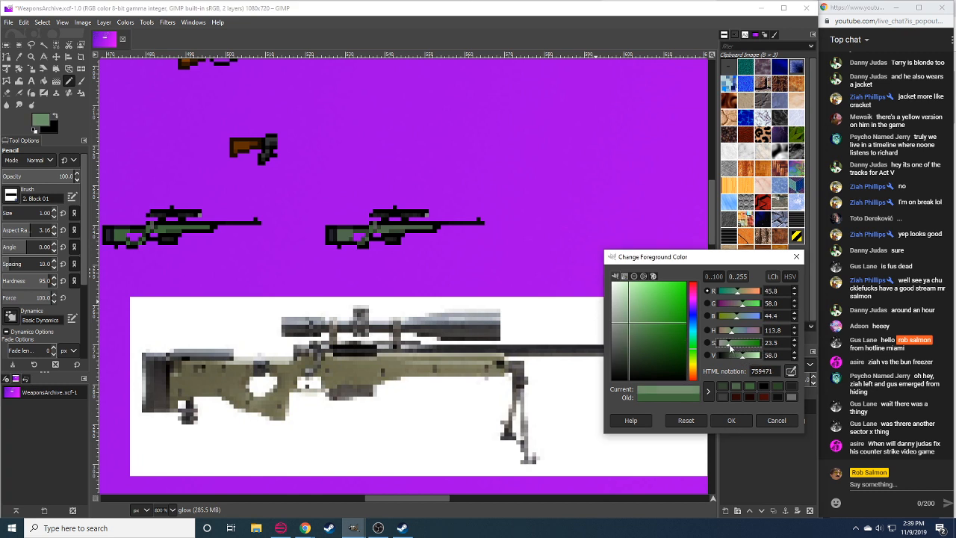
{"action": "key", "text": "shift+b"}
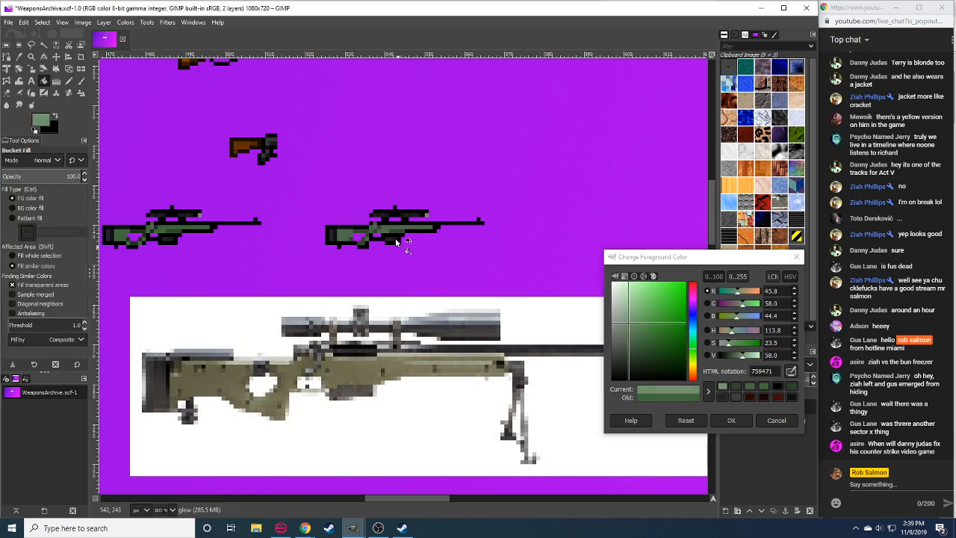
{"action": "left_click", "coordinate": [386, 234]}
{"action": "left_click", "coordinate": [353, 237]}
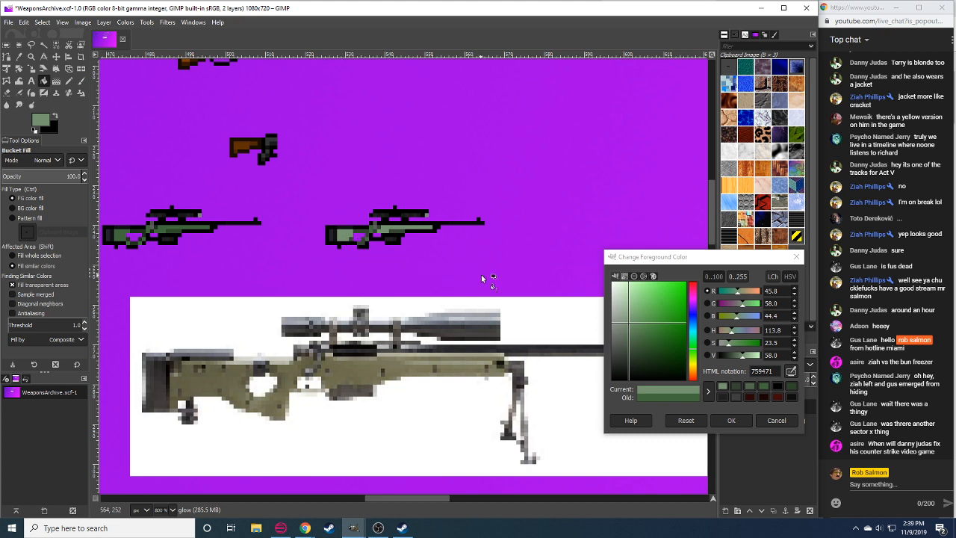
Lower the green's value to 38.3 and refill the second rifle's lighter body and stock areas.
{"action": "left_click_drag", "start_coordinate": [741, 355], "coordinate": [734, 355]}
{"action": "left_click", "coordinate": [382, 230]}
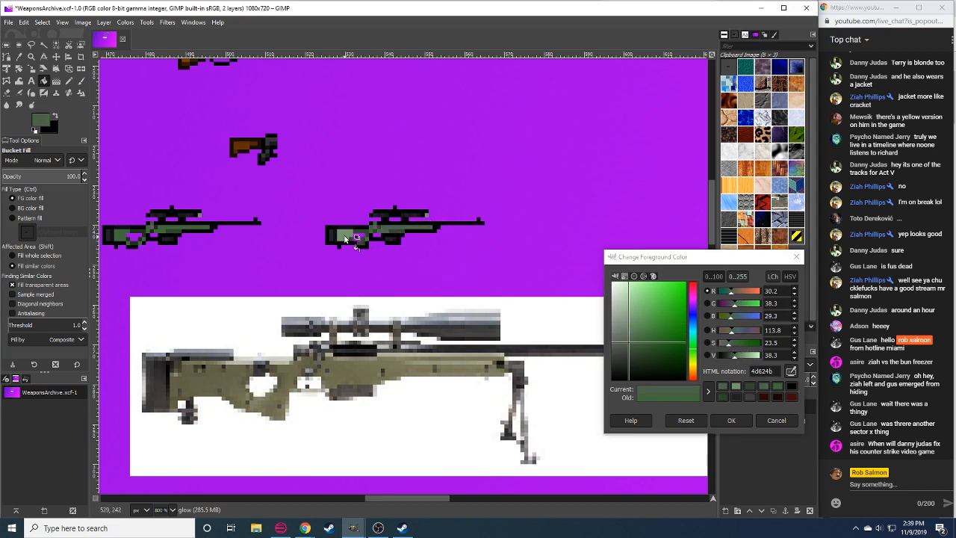
{"action": "left_click", "coordinate": [344, 235]}
Select the darker green by colour, darken the sampled body green to value 19.8 (283227), and repaint the second rifle's shading.
{"action": "key", "text": "shift+o"}
{"action": "left_click", "coordinate": [365, 232]}
{"action": "key", "text": "n"}
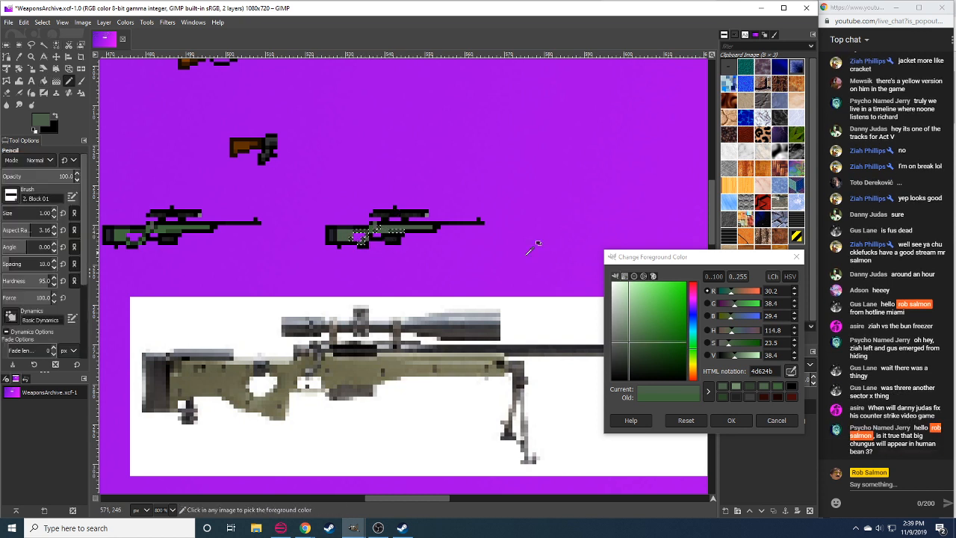
{"action": "left_click_drag", "start_coordinate": [732, 358], "coordinate": [729, 358]}
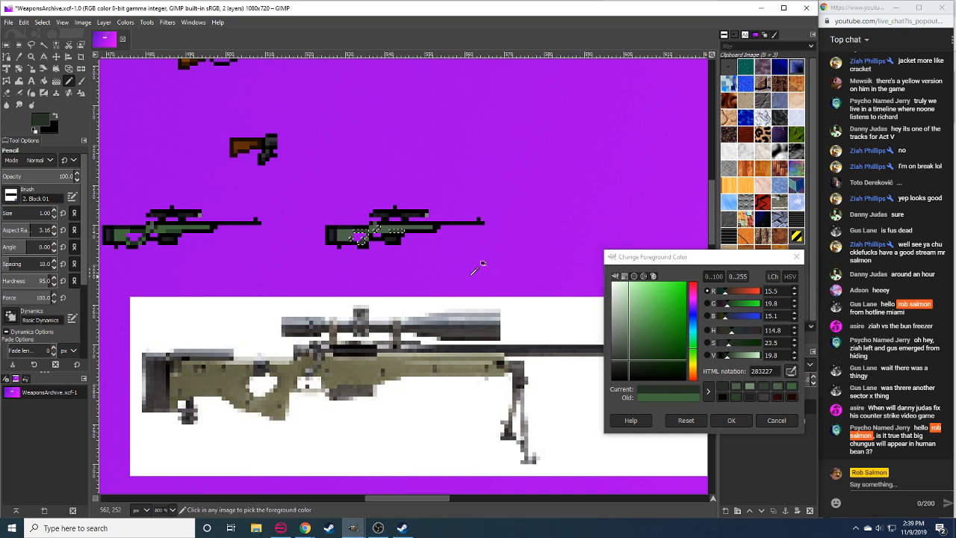
{"action": "key", "text": "shift+b"}
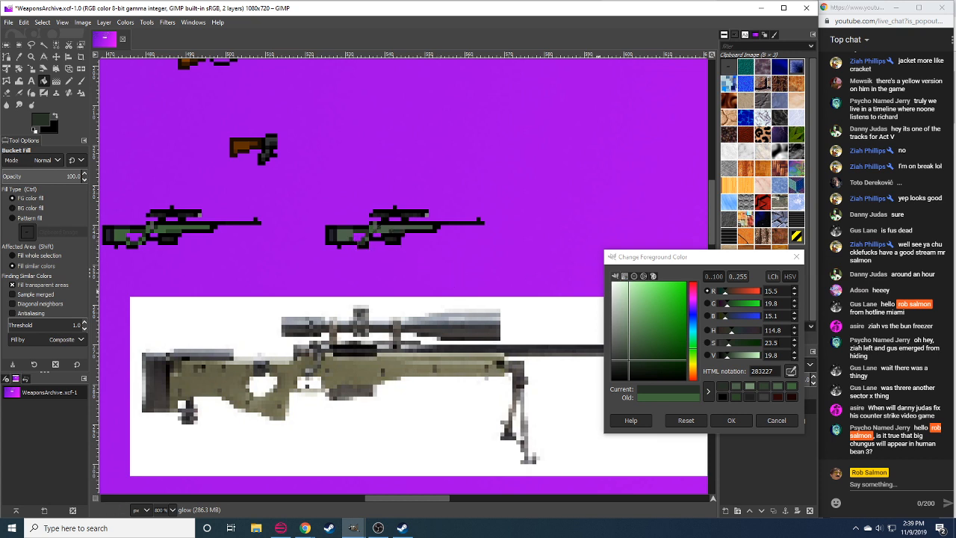
Bucket-fill the second rifle's darker green shading at value 27.8, then refill it at value 25.8 (344232).
{"action": "left_click", "coordinate": [794, 353]}
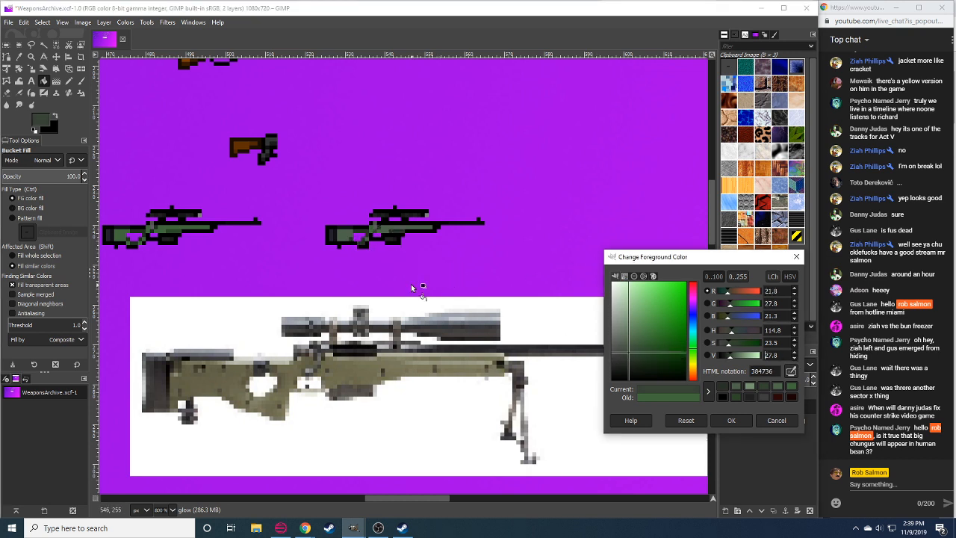
{"action": "left_click", "coordinate": [358, 247]}
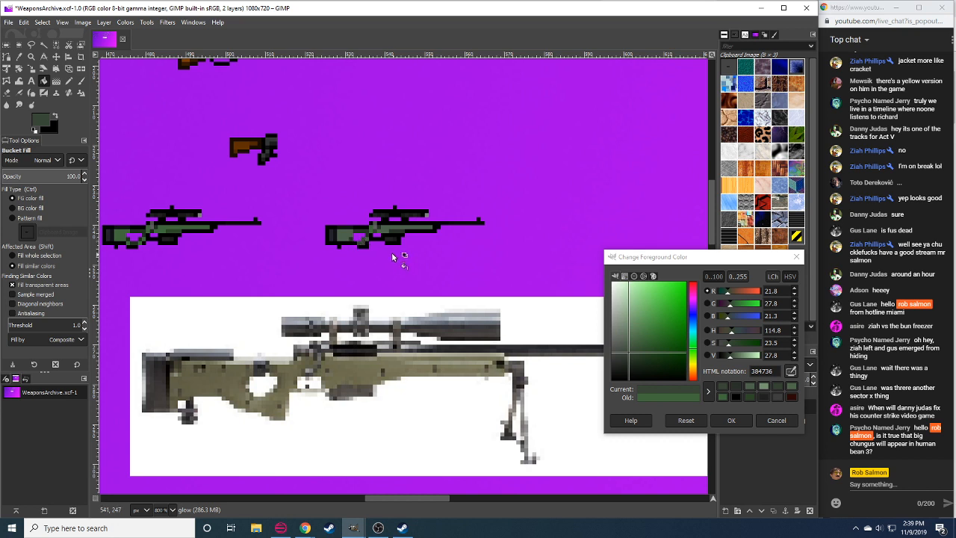
{"action": "left_click", "coordinate": [794, 356]}
{"action": "left_click", "coordinate": [794, 357]}
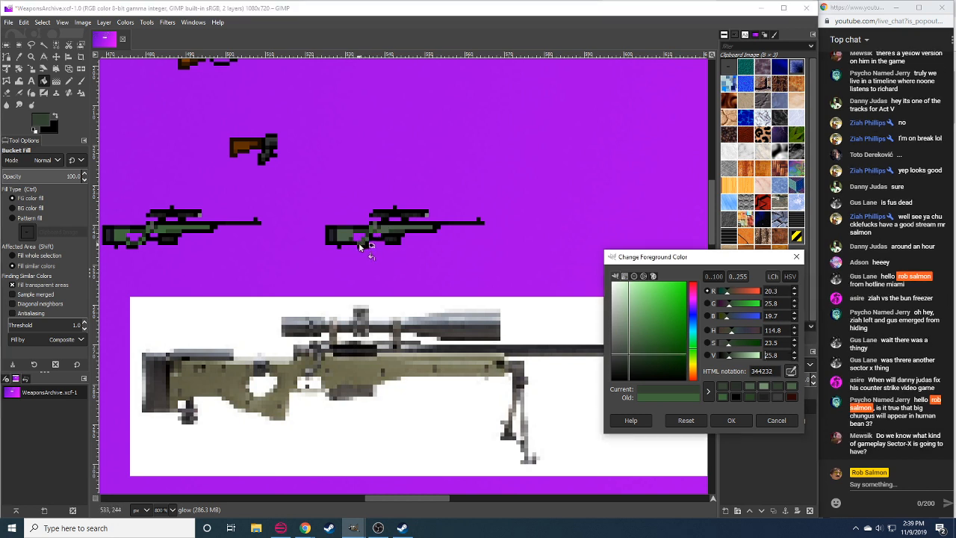
{"action": "left_click", "coordinate": [359, 247]}
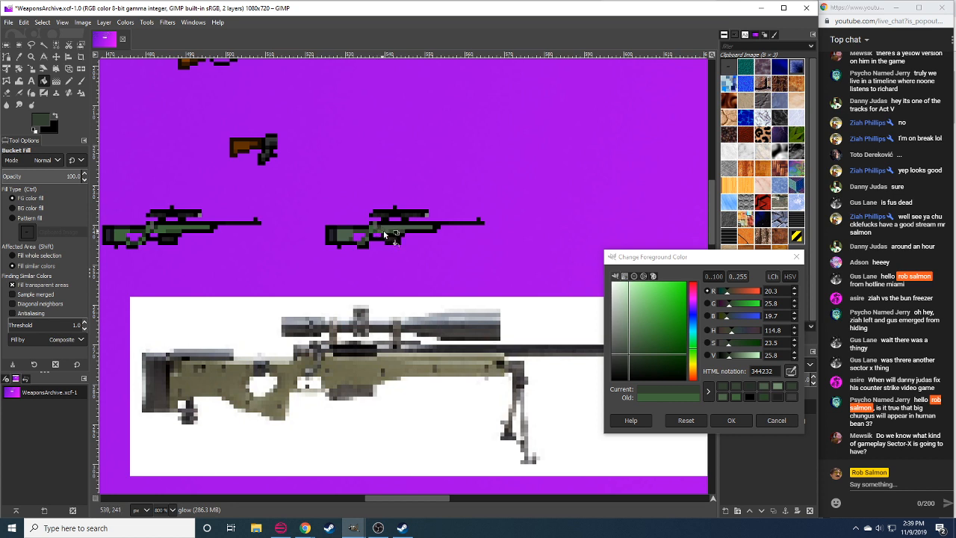
Touch up the front end of the second rifle's body with the Pencil, using sampled black and dark green 344232.
{"action": "key", "text": "n"}
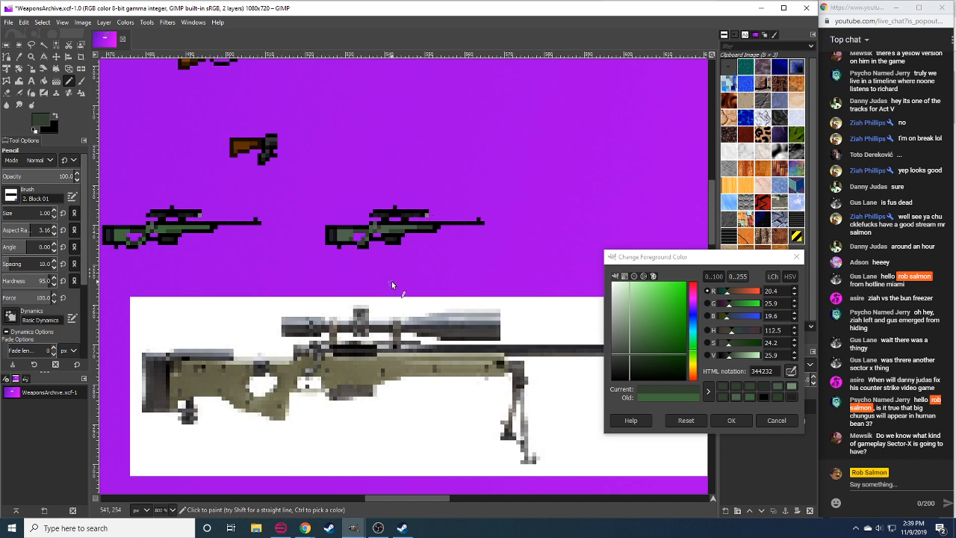
{"action": "left_click", "coordinate": [437, 229], "text": "ctrl"}
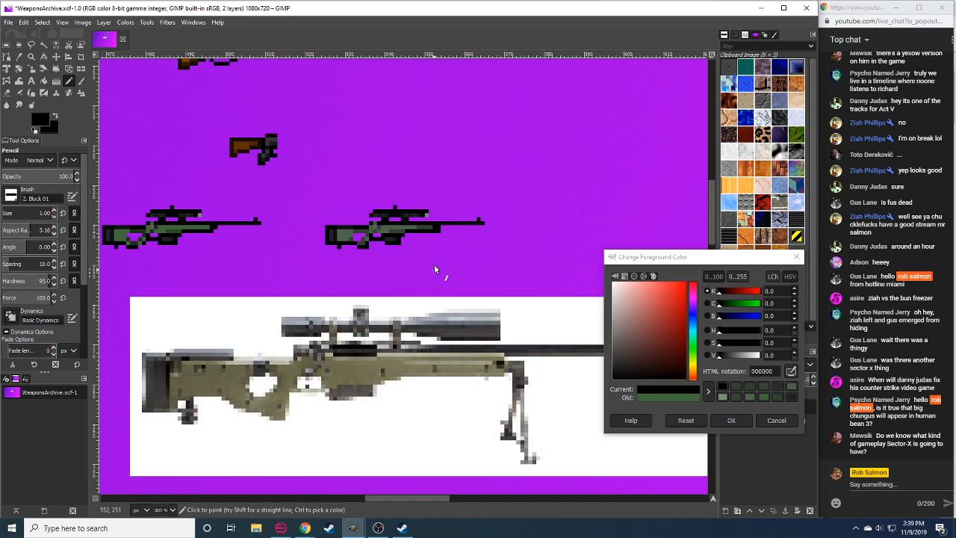
{"action": "left_click", "coordinate": [434, 226], "text": "ctrl"}
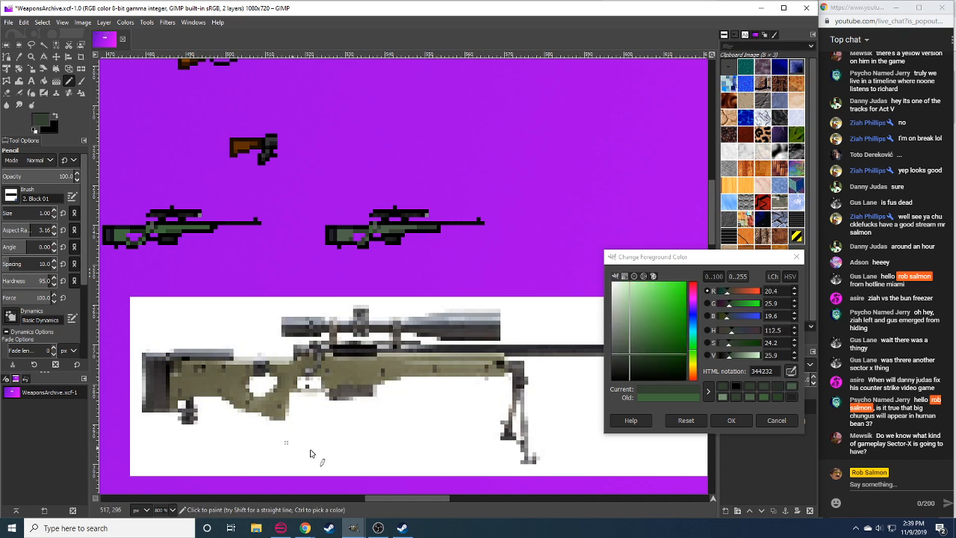
{"action": "scroll", "coordinate": [161, 509], "scroll_direction": "down", "scroll_amount": 1}
{"action": "scroll", "coordinate": [160, 509], "scroll_direction": "up", "scroll_amount": 1}
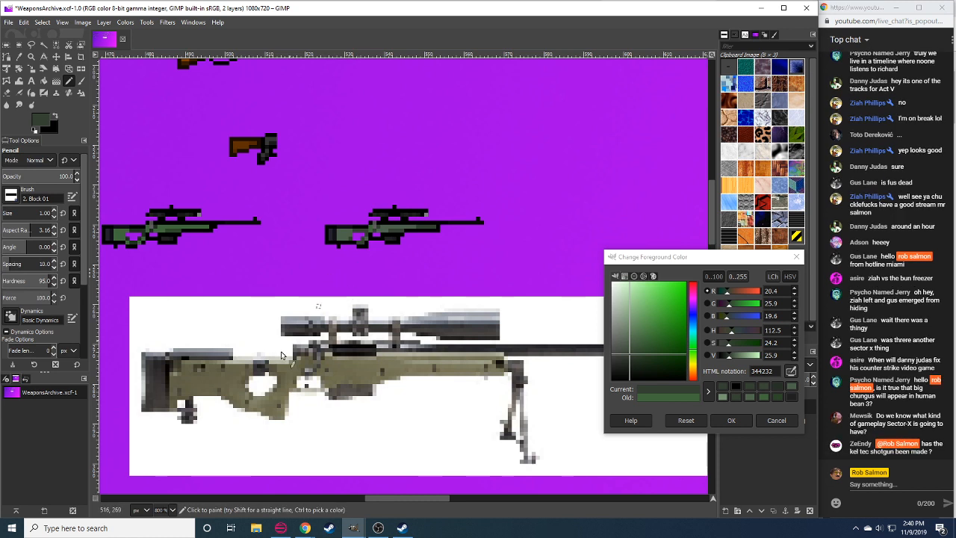
{"action": "scroll", "coordinate": [165, 509], "scroll_direction": "down", "scroll_amount": 1}
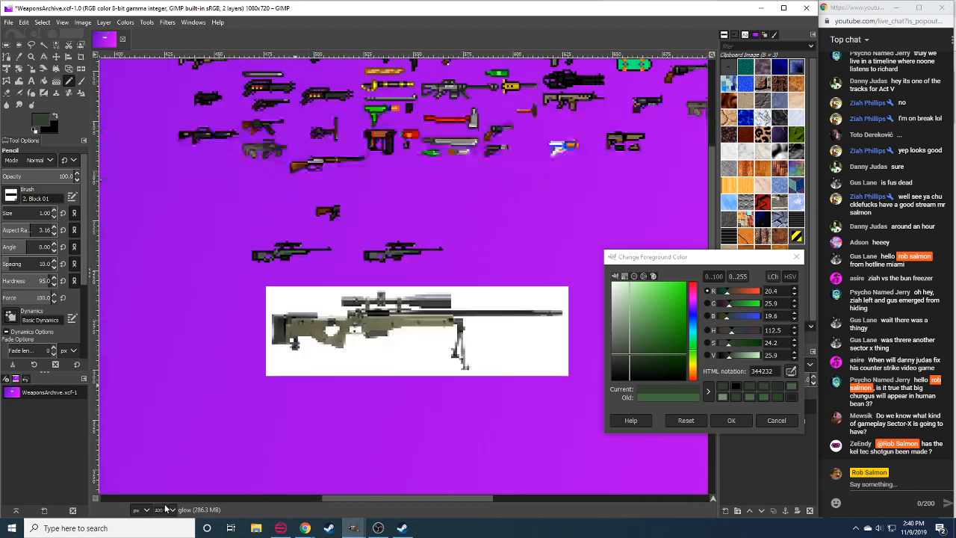
{"action": "scroll", "coordinate": [165, 509], "scroll_direction": "up", "scroll_amount": 1}
Rework the front sight at the second rifle's muzzle using the Eraser and Pencil.
{"action": "key", "text": "shift+e"}
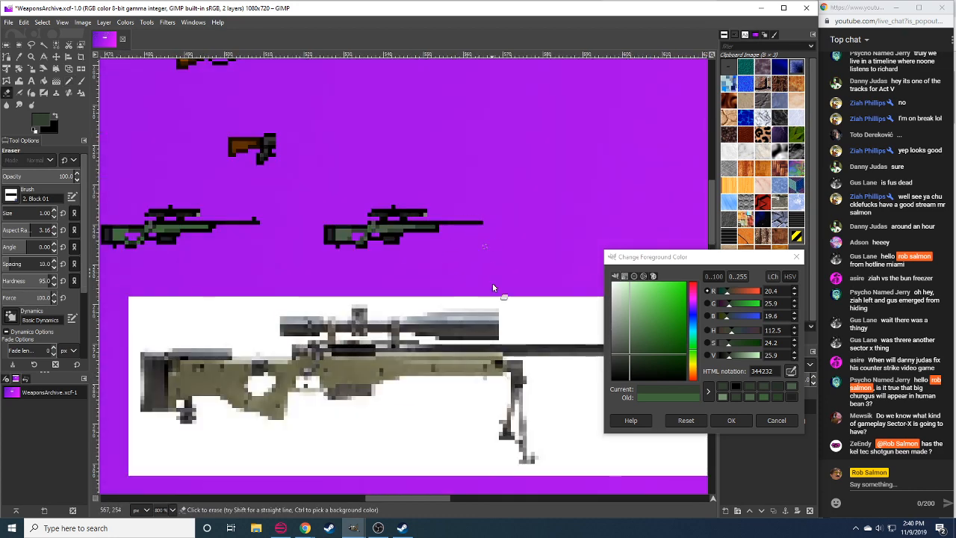
{"action": "key", "text": "n"}
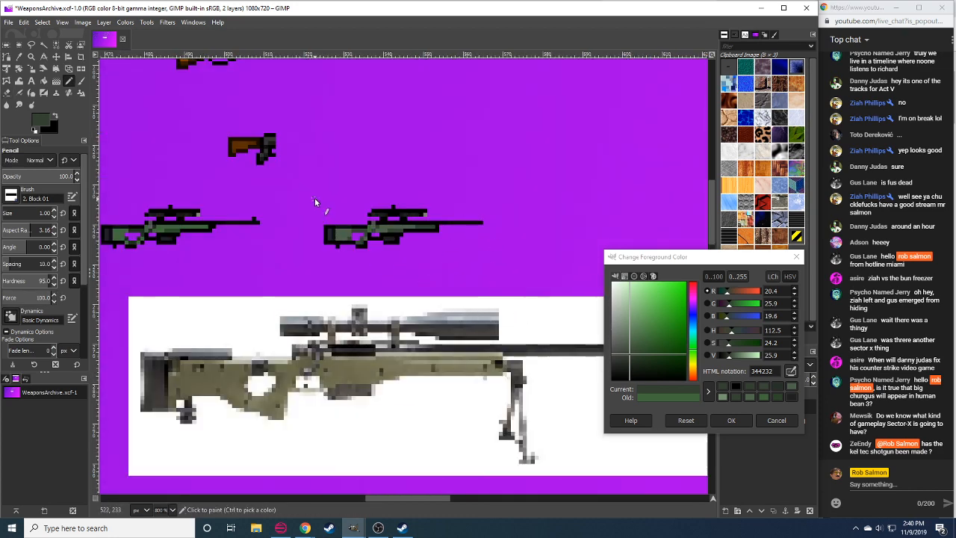
{"action": "key", "text": "r"}
{"action": "key", "text": "shift+e"}
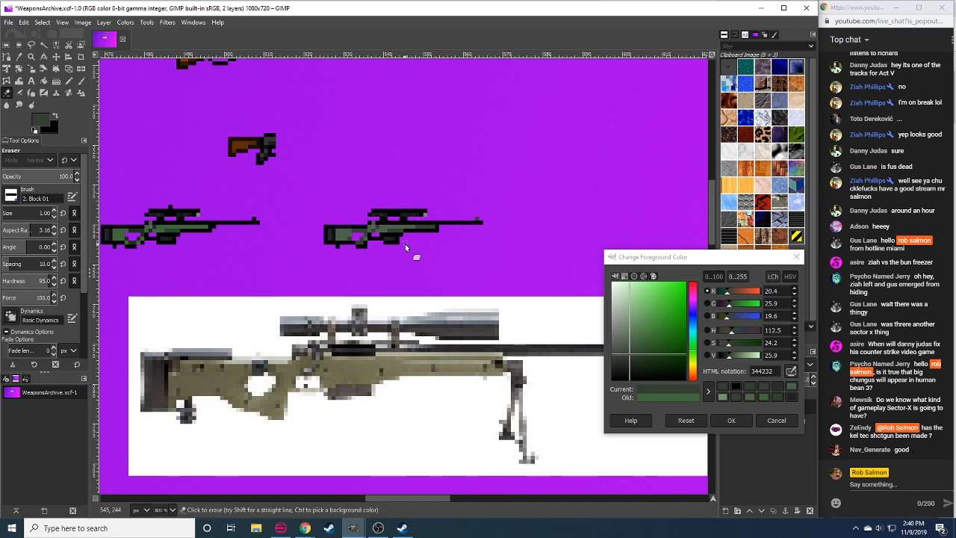
Examine the labelled shotgun sprites elsewhere in the archive, from TOZ 194 to Neostead 2000, and return to the sniper rifles.
{"action": "left_click_drag", "start_coordinate": [244, 198], "coordinate": [476, 467]}
{"action": "left_click_drag", "start_coordinate": [313, 217], "coordinate": [655, 478]}
{"action": "left_click_drag", "start_coordinate": [328, 260], "coordinate": [499, 533]}
{"action": "left_click_drag", "start_coordinate": [354, 379], "coordinate": [583, 155]}
{"action": "left_click_drag", "start_coordinate": [354, 287], "coordinate": [465, 285]}
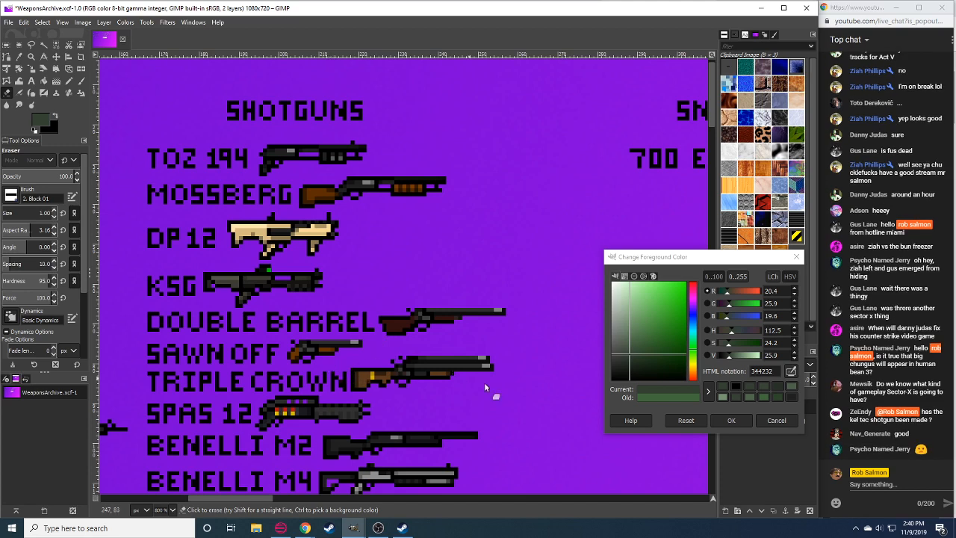
{"action": "left_click_drag", "start_coordinate": [520, 455], "coordinate": [491, 230]}
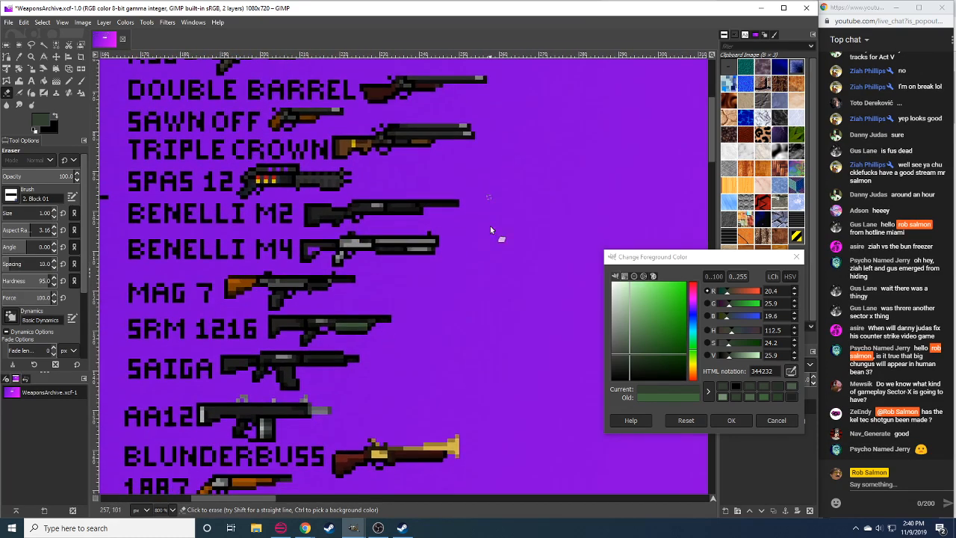
{"action": "left_click_drag", "start_coordinate": [483, 284], "coordinate": [487, 423]}
{"action": "left_click_drag", "start_coordinate": [480, 241], "coordinate": [503, 376]}
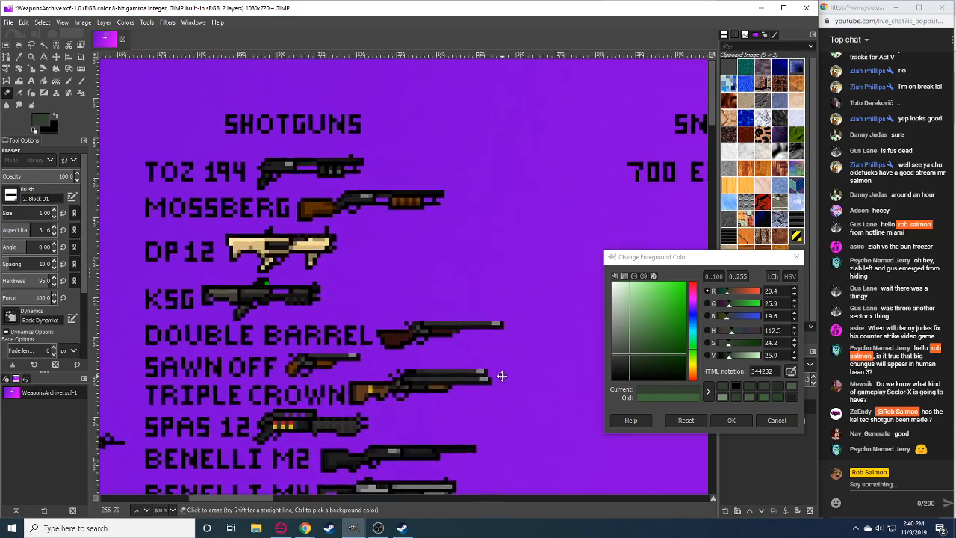
{"action": "left_click_drag", "start_coordinate": [478, 438], "coordinate": [323, 218]}
{"action": "left_click_drag", "start_coordinate": [456, 377], "coordinate": [513, 231]}
{"action": "left_click_drag", "start_coordinate": [417, 376], "coordinate": [467, 281]}
{"action": "mouse_move", "coordinate": [473, 442]}
{"action": "left_mouse_down"}
{"action": "mouse_move", "coordinate": [470, 411]}
{"action": "mouse_move", "coordinate": [521, 328]}
{"action": "left_mouse_up"}
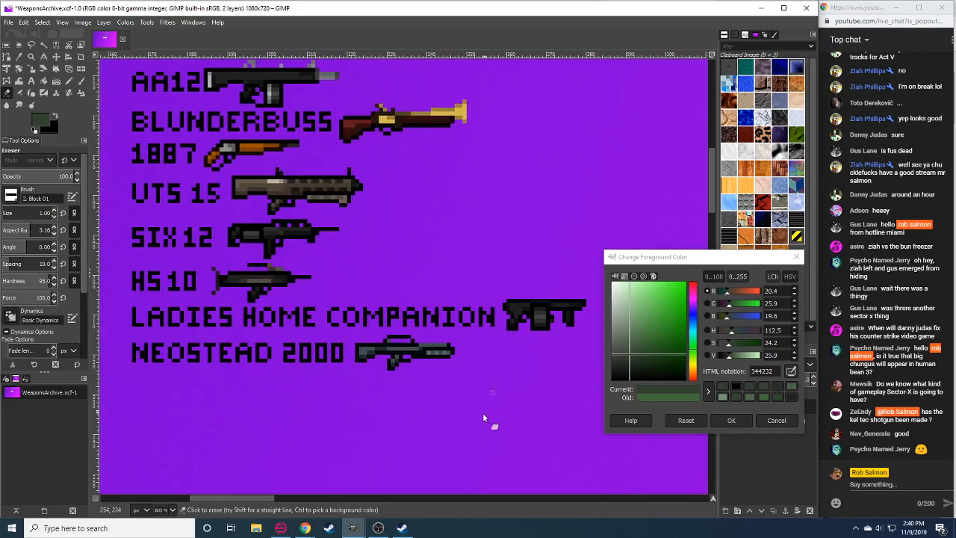
{"action": "left_click_drag", "start_coordinate": [474, 422], "coordinate": [413, 364]}
{"action": "scroll", "coordinate": [413, 365], "scroll_direction": "right", "scroll_amount": 15}
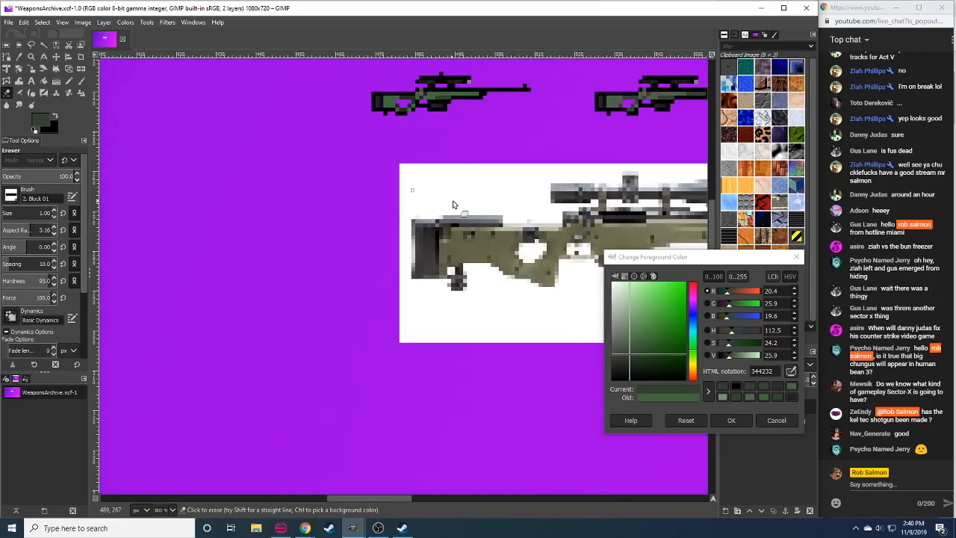
{"action": "left_click_drag", "start_coordinate": [485, 279], "coordinate": [394, 337]}
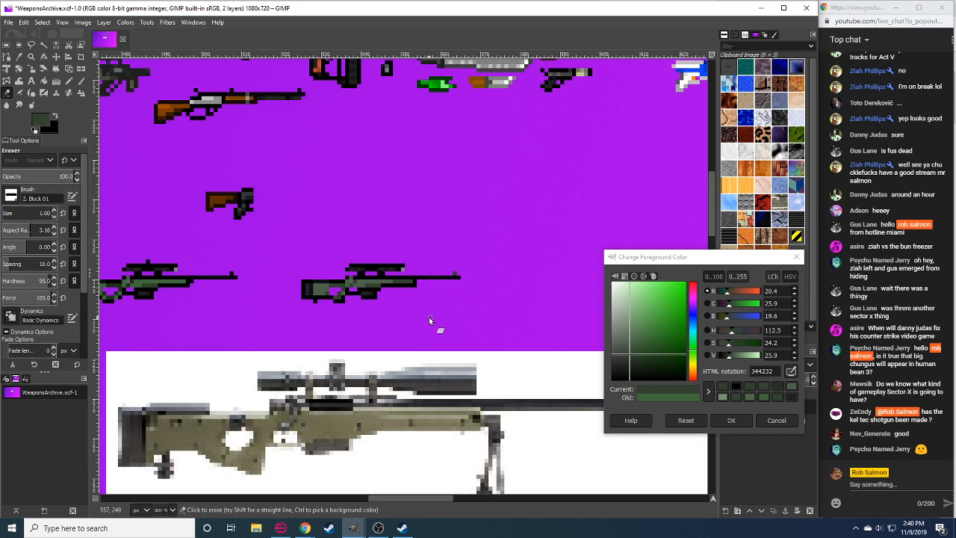
Redraw the second rifle's front sight near the muzzle with the Pencil, using near-black 080808 sampled from the barrel.
{"action": "key", "text": "n"}
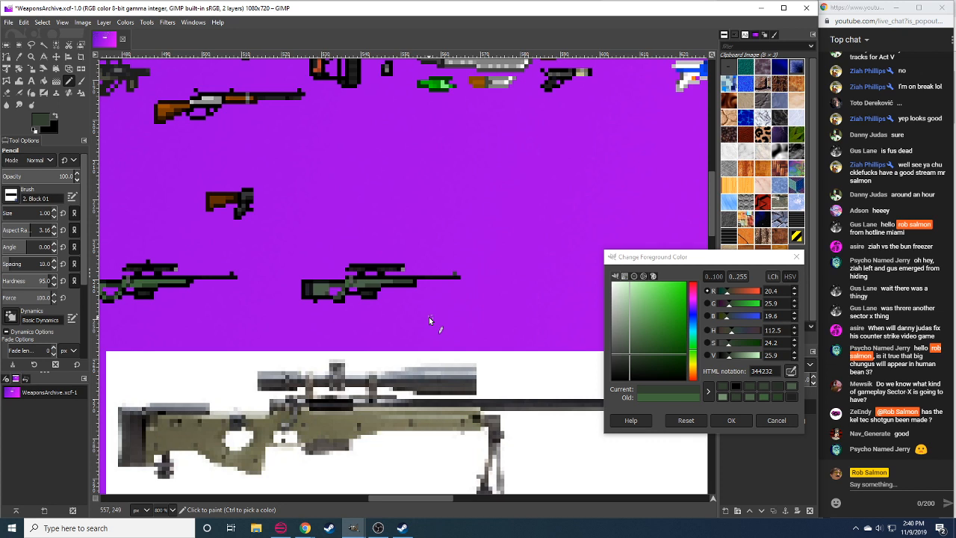
{"action": "left_click", "coordinate": [458, 276], "text": "ctrl"}
{"action": "left_click", "coordinate": [453, 273]}
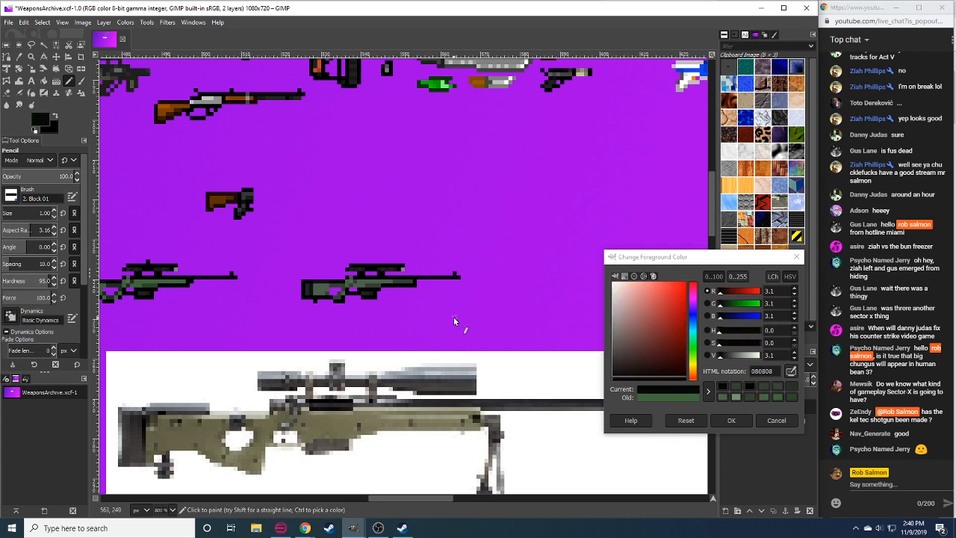
{"action": "left_click_drag", "start_coordinate": [380, 338], "coordinate": [362, 340]}
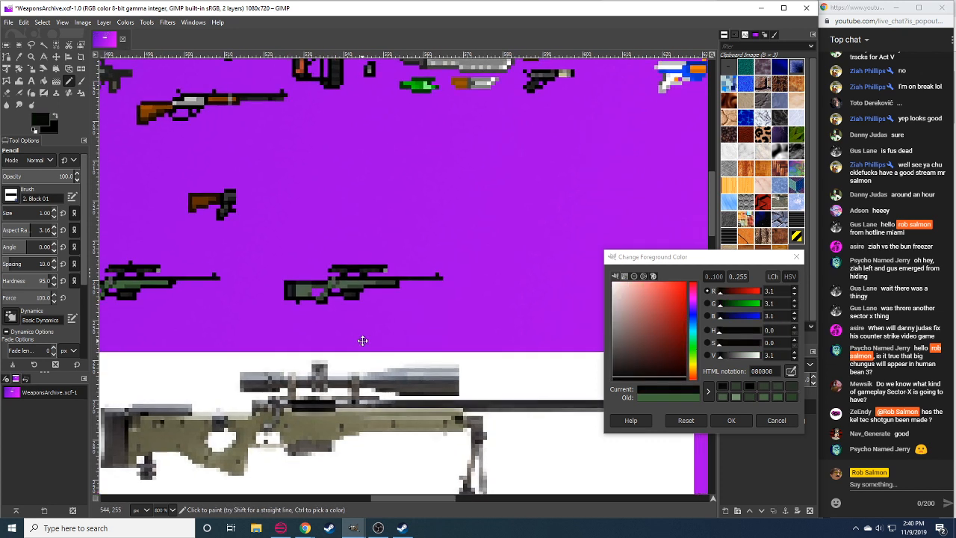
{"action": "scroll", "coordinate": [168, 510], "scroll_direction": "down", "scroll_amount": 1}
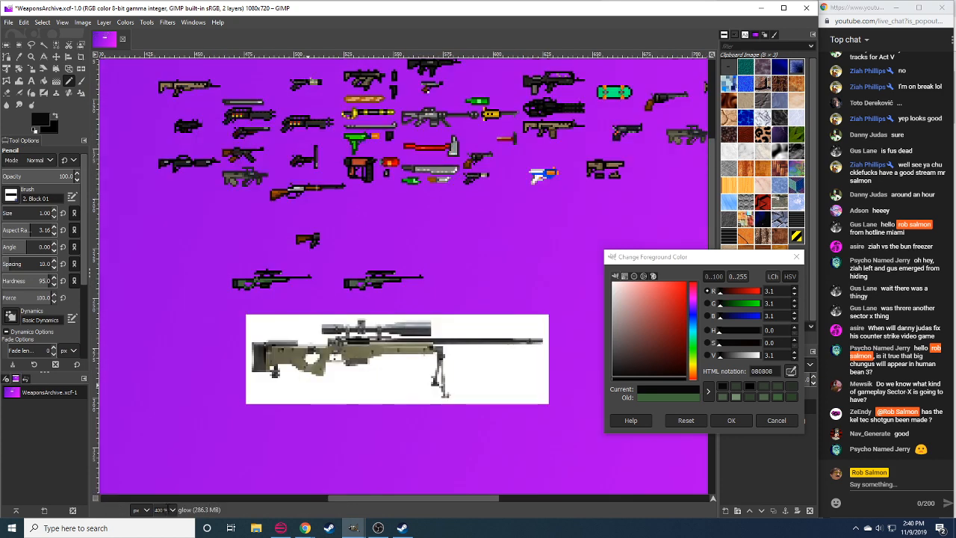
{"action": "scroll", "coordinate": [168, 510], "scroll_direction": "up", "scroll_amount": 1}
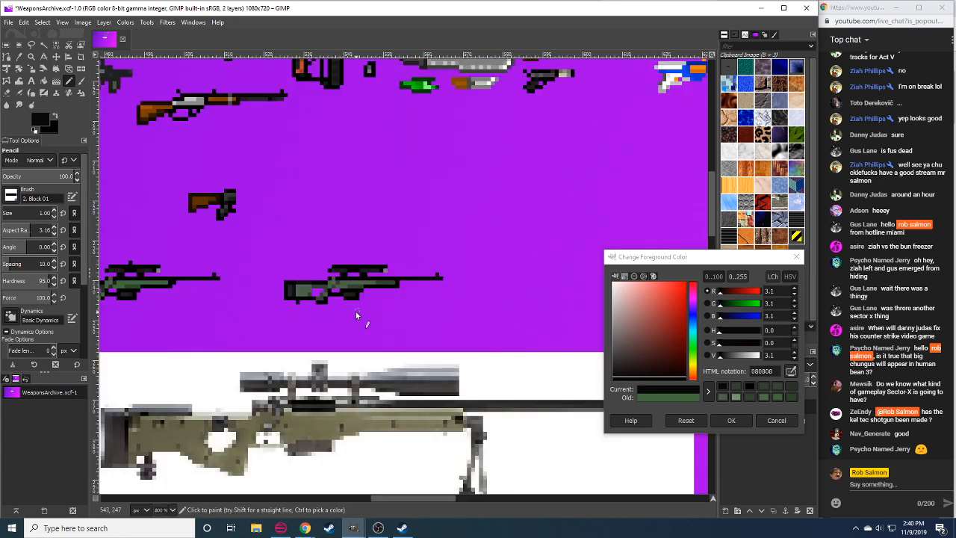
Touch up the grip area of the second rifle's stock with the Pencil, using sampled black 000000 and dark green 344232.
{"action": "left_click", "coordinate": [313, 300], "text": "ctrl"}
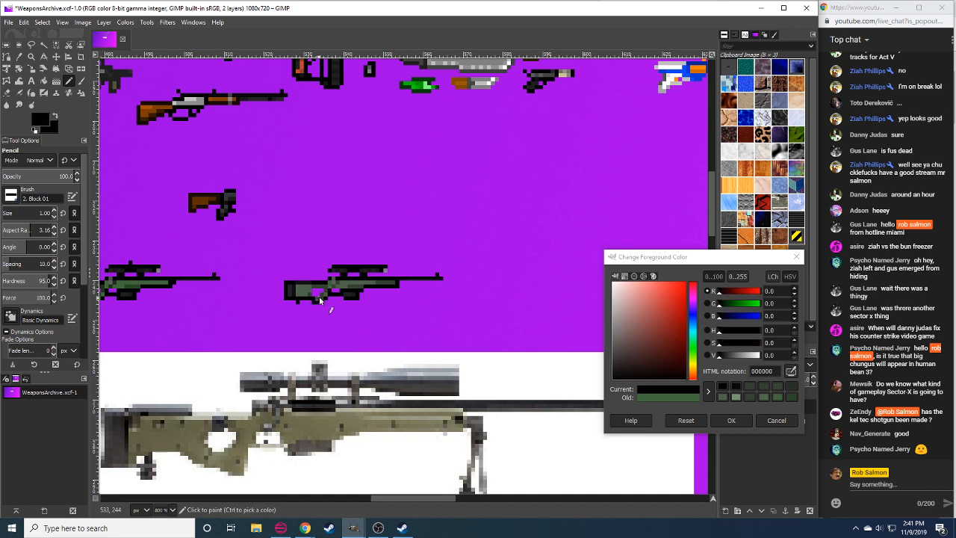
{"action": "left_click", "coordinate": [319, 296], "text": "ctrl"}
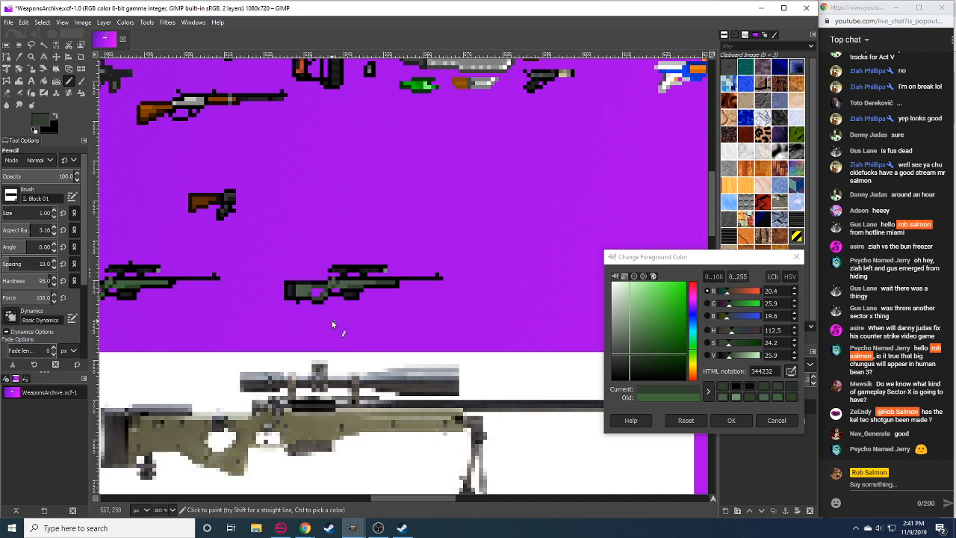
{"action": "scroll", "coordinate": [291, 301], "scroll_direction": "left", "scroll_amount": 4}
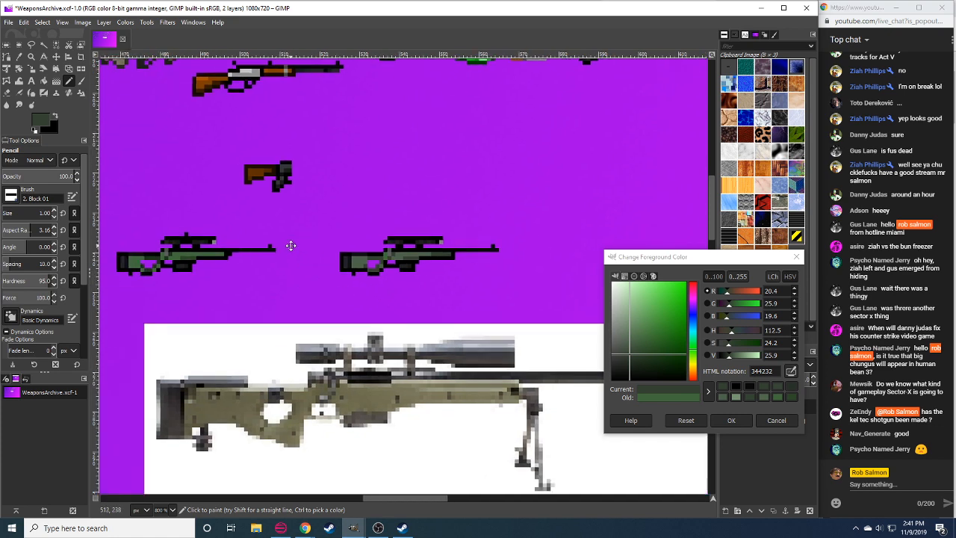
Rework the underside of the small brown-stocked weapon with the Eraser and Pencil, using black and sampled dark brown 1a0d00.
{"action": "key", "text": "r"}
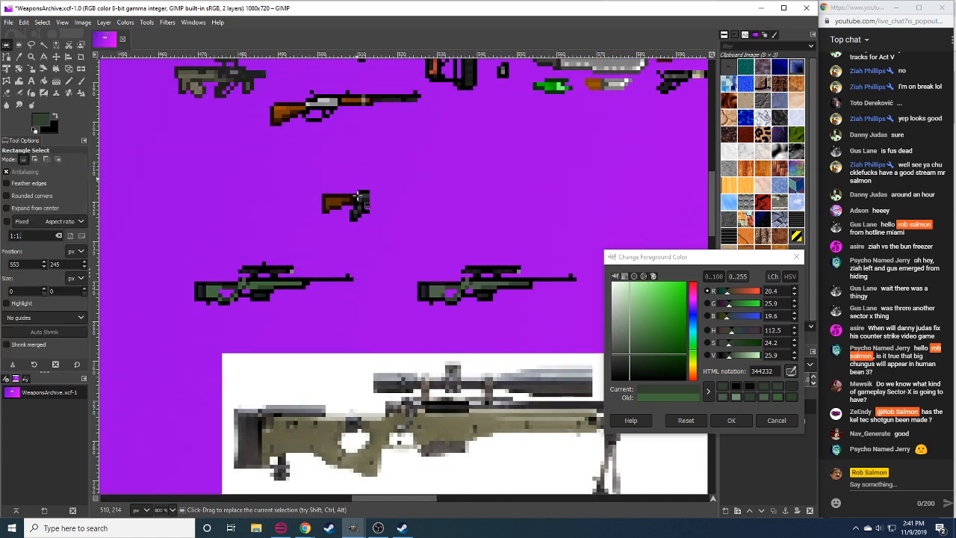
{"action": "scroll", "coordinate": [350, 242], "scroll_direction": "up", "scroll_amount": 1}
{"action": "scroll", "coordinate": [349, 243], "scroll_direction": "left", "scroll_amount": 1}
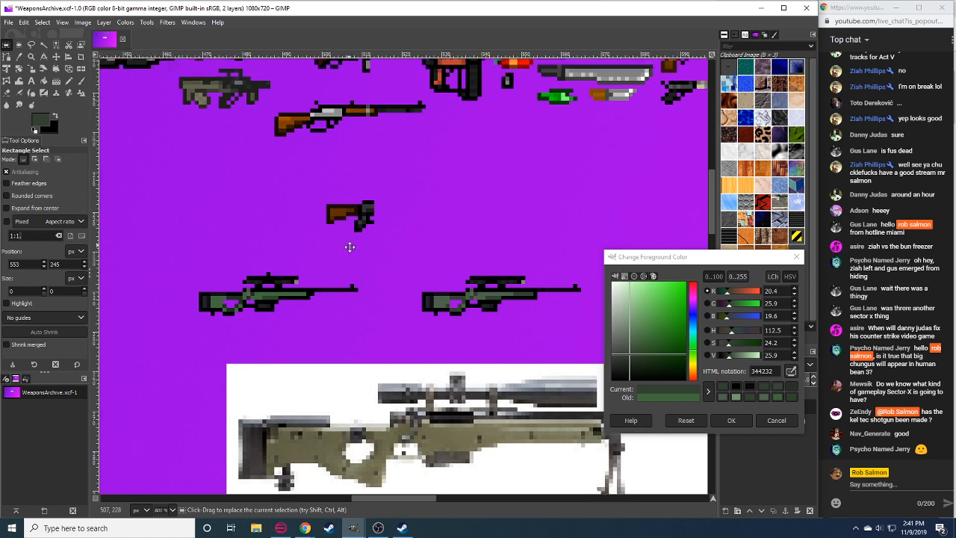
{"action": "key", "text": "shift+e"}
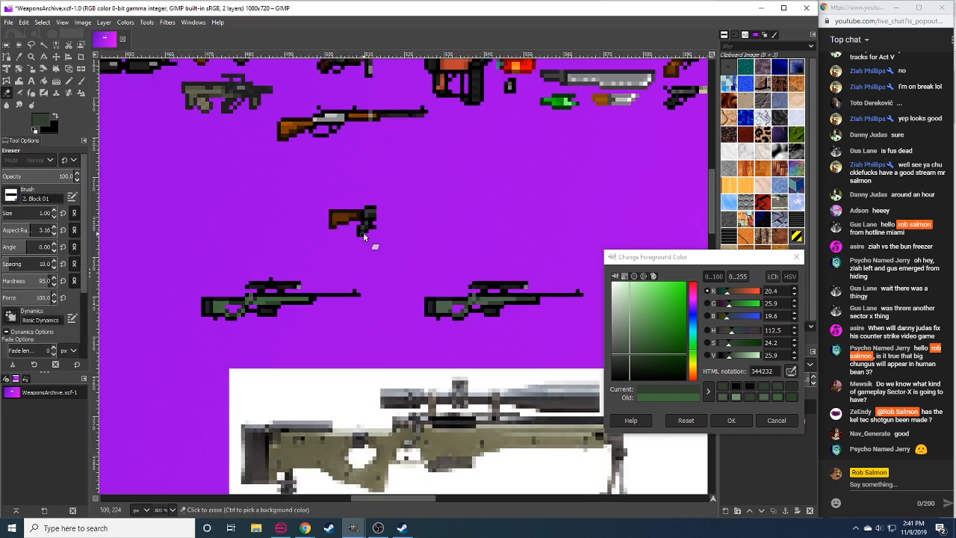
{"action": "key", "text": "n"}
{"action": "key", "text": "d"}
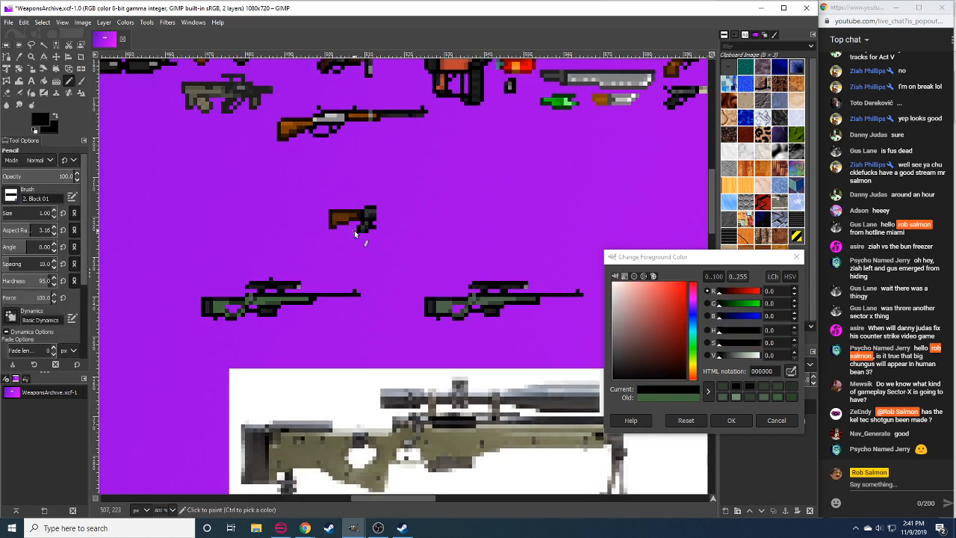
{"action": "left_click", "coordinate": [354, 230]}
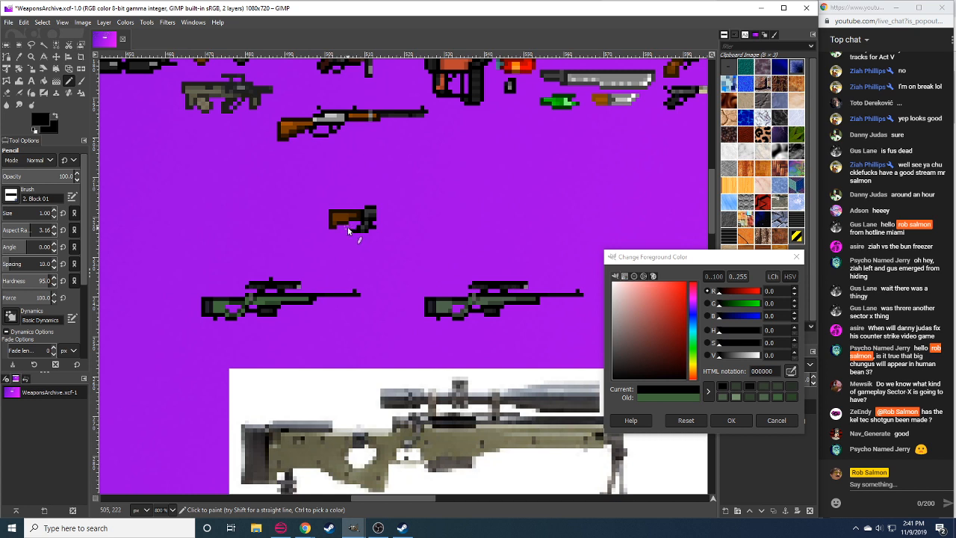
{"action": "left_click", "coordinate": [333, 226], "text": "ctrl"}
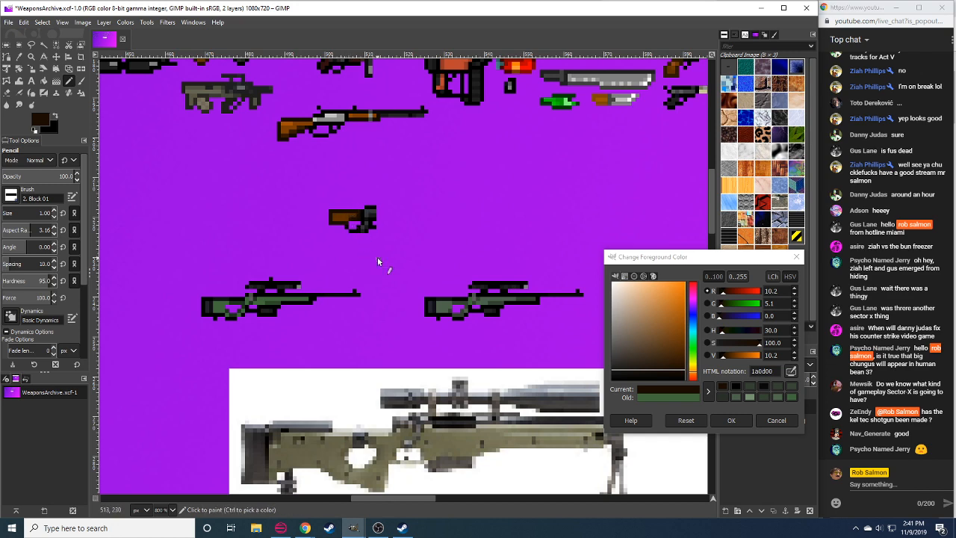
{"action": "left_click_drag", "start_coordinate": [378, 256], "coordinate": [373, 245]}
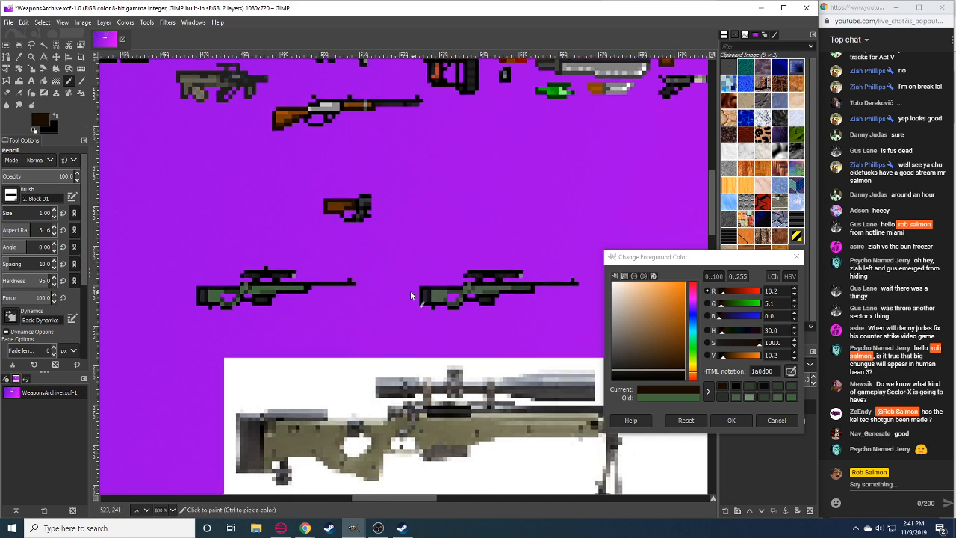
Reposition the second rifle's 13 × 11 px rear stock section against the body by cutting and pasting it back.
{"action": "left_click_drag", "start_coordinate": [407, 333], "coordinate": [337, 317]}
{"action": "key", "text": "r"}
{"action": "left_click_drag", "start_coordinate": [341, 259], "coordinate": [393, 302]}
{"action": "key", "text": "ctrl+x"}
{"action": "key", "text": "ctrl+v"}
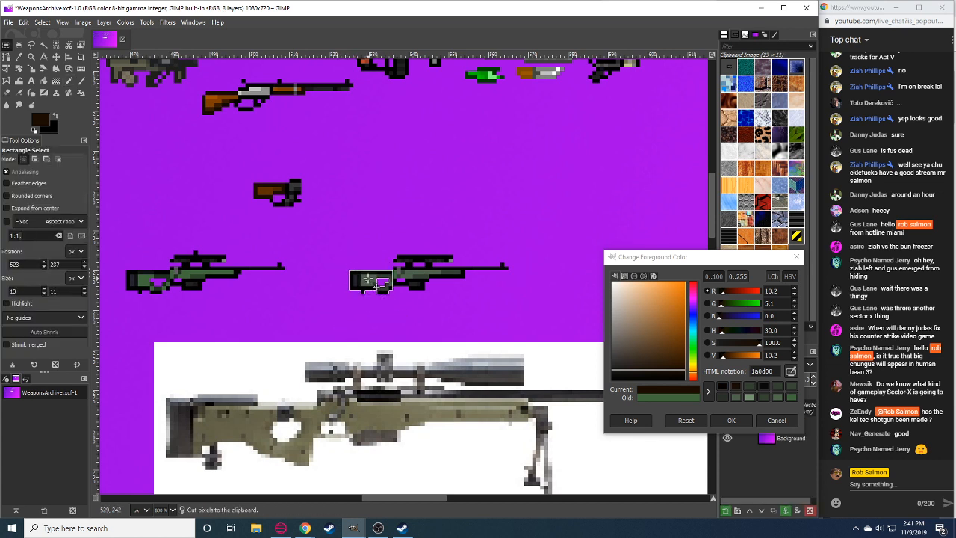
{"action": "left_click", "coordinate": [388, 311]}
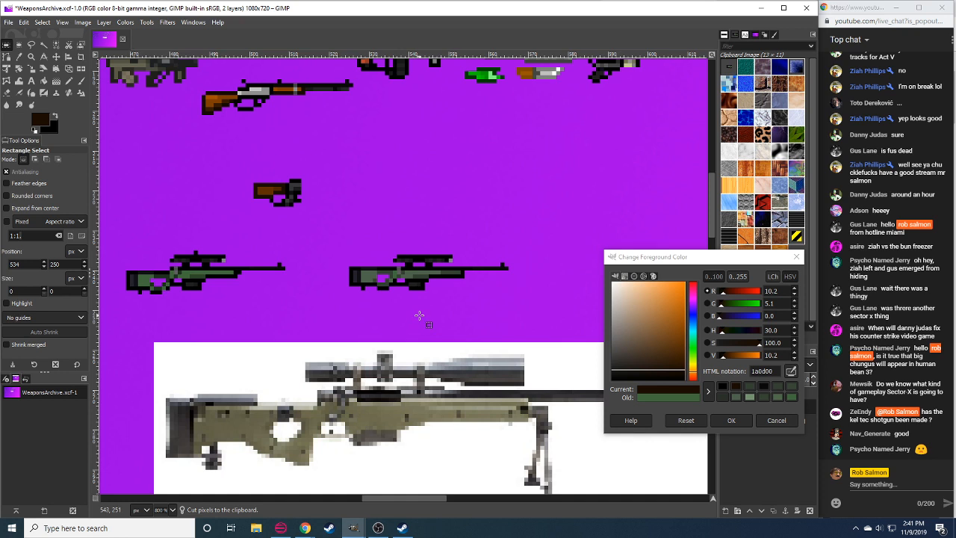
{"action": "key", "text": "ctrl+v"}
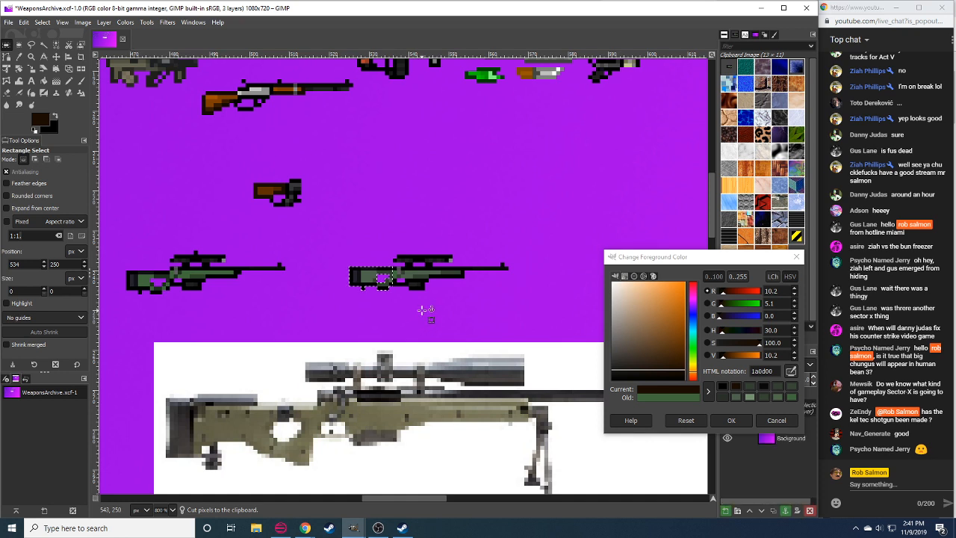
{"action": "left_click", "coordinate": [413, 308]}
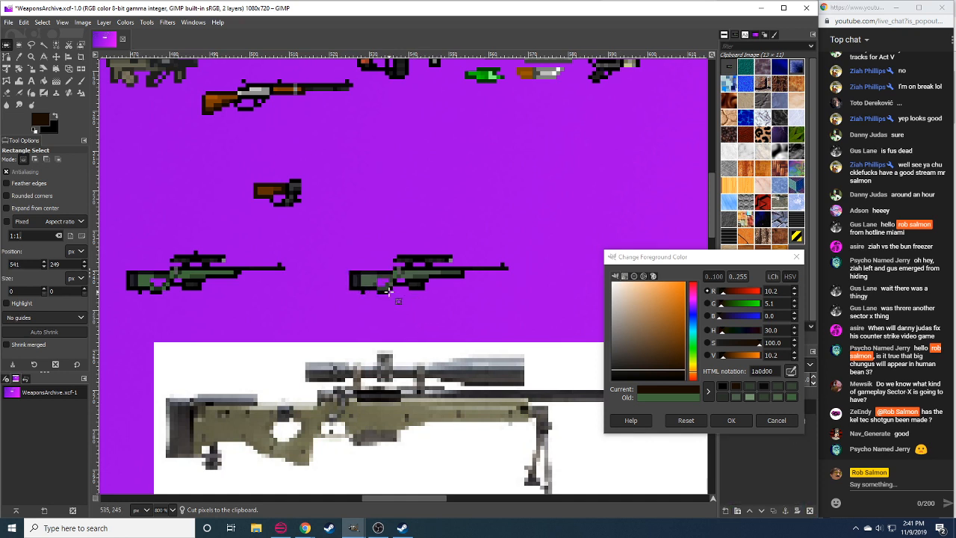
Reshape the lower grip of the second rifle with the Pencil and Eraser, using black and sampled dark green 344232.
{"action": "key", "text": "n"}
{"action": "key", "text": "d"}
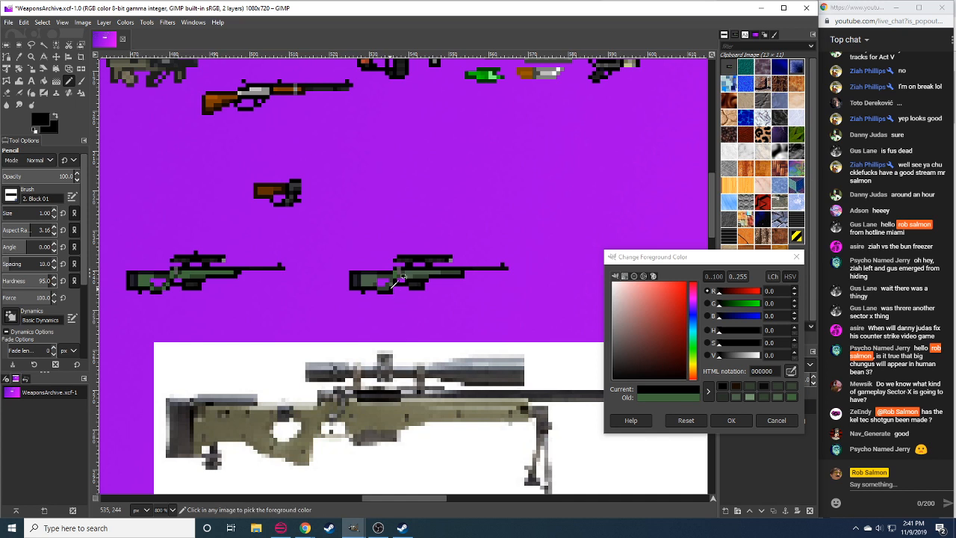
{"action": "left_click", "coordinate": [377, 294], "text": "ctrl"}
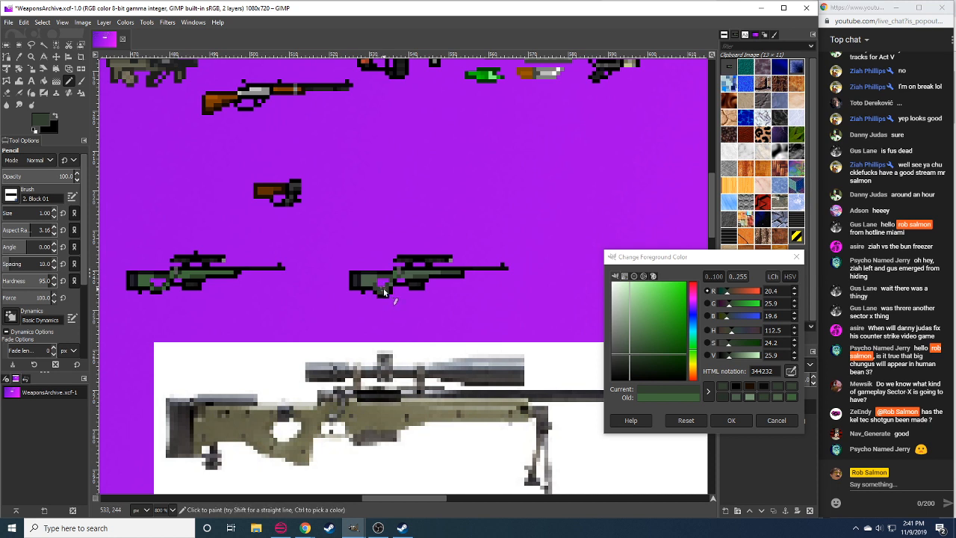
{"action": "key", "text": "shift+e"}
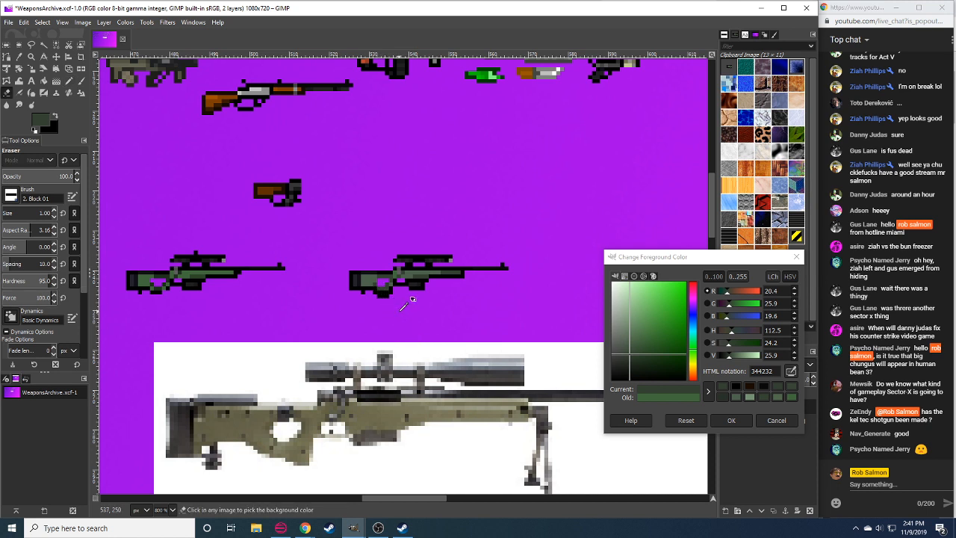
{"action": "key", "text": "n"}
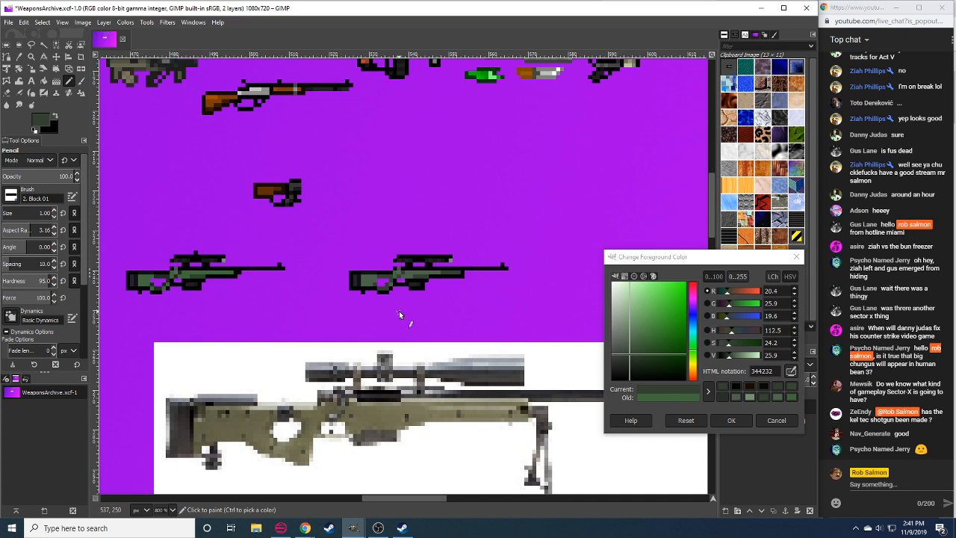
{"action": "left_click_drag", "start_coordinate": [393, 309], "coordinate": [387, 296]}
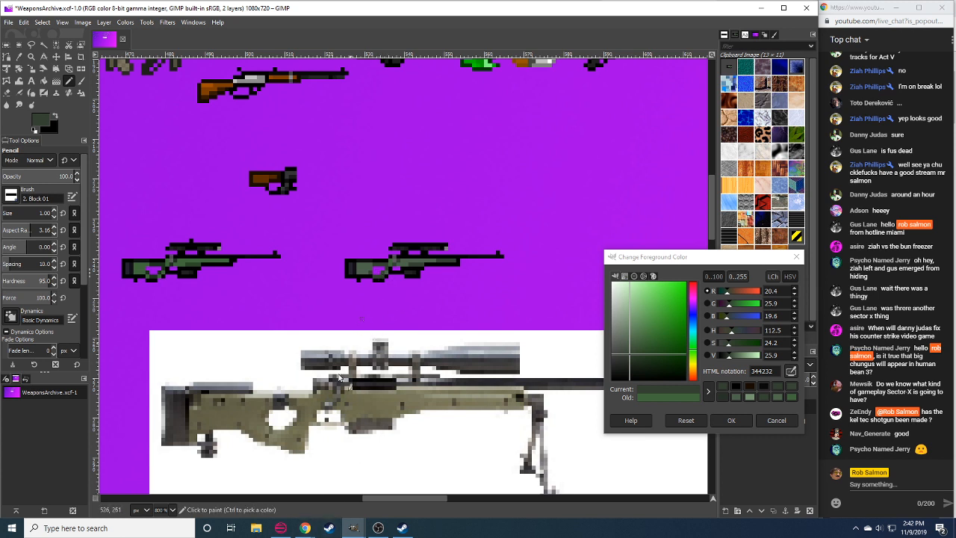
Switch to Chrome, skip ahead two tracks in the SoundCloud player, and return to WeaponsArchive.xcf in GIMP.
{"action": "mouse_move", "coordinate": [305, 529]}
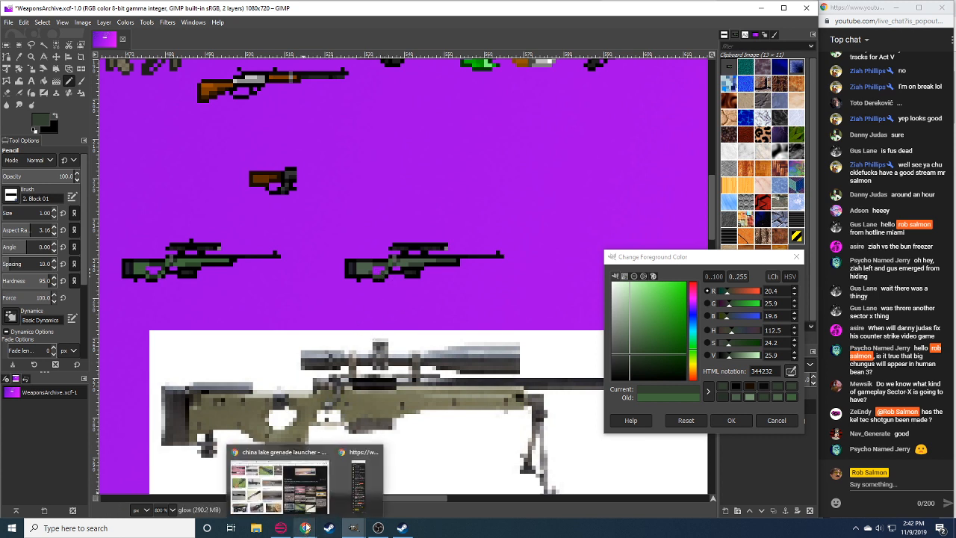
{"action": "key", "text": "XF86AudioMute"}
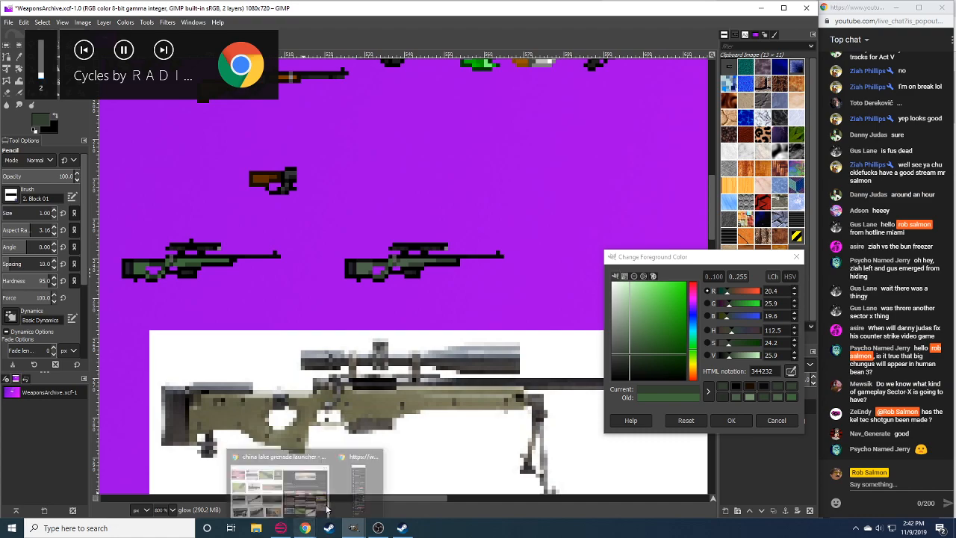
{"action": "left_click", "coordinate": [306, 529]}
{"action": "left_click", "coordinate": [433, 6]}
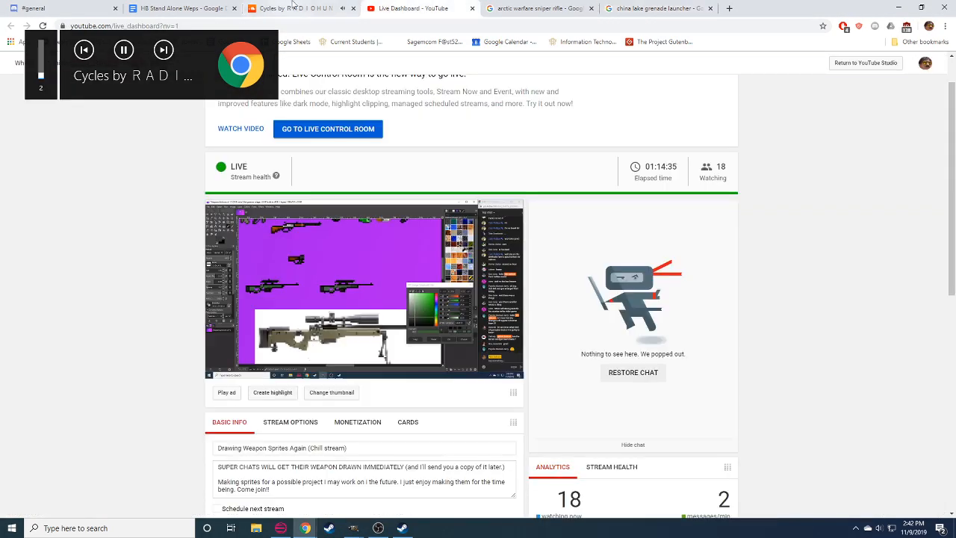
{"action": "left_click", "coordinate": [298, 8]}
{"action": "left_click", "coordinate": [212, 506]}
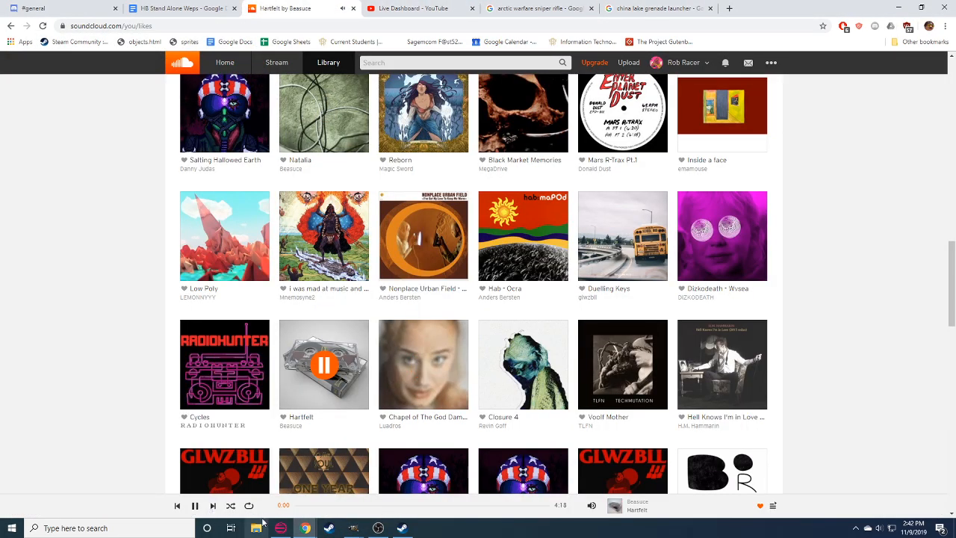
{"action": "left_click", "coordinate": [210, 510]}
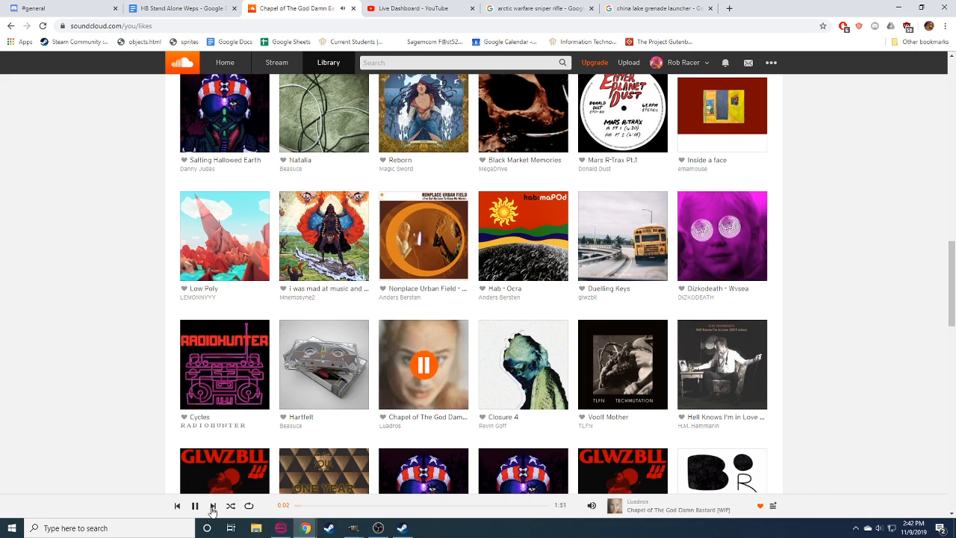
{"action": "mouse_move", "coordinate": [359, 532]}
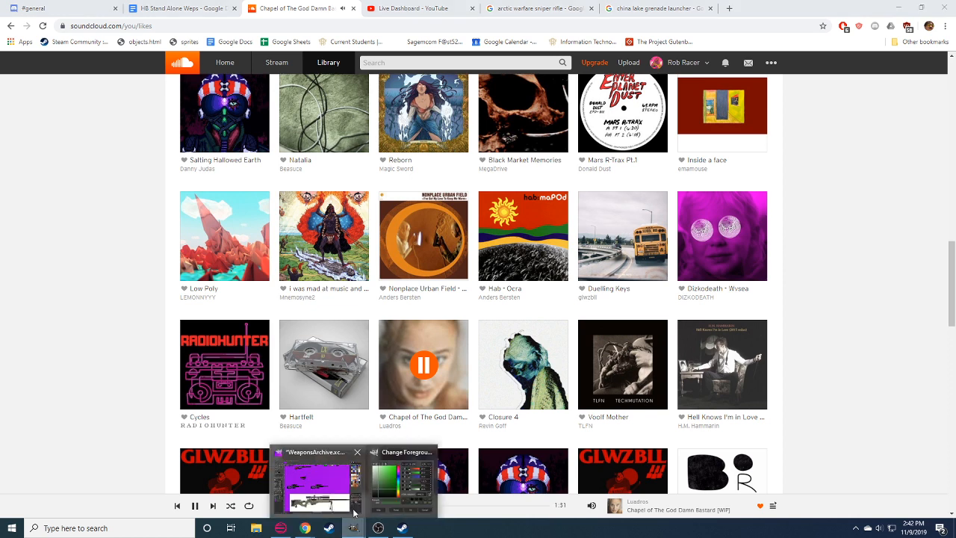
{"action": "left_click", "coordinate": [342, 499]}
Shade around the thumbhole of the second rifle's stock with the Pencil, using sampled greens 4d624b and 344232.
{"action": "left_click_drag", "start_coordinate": [452, 310], "coordinate": [392, 300]}
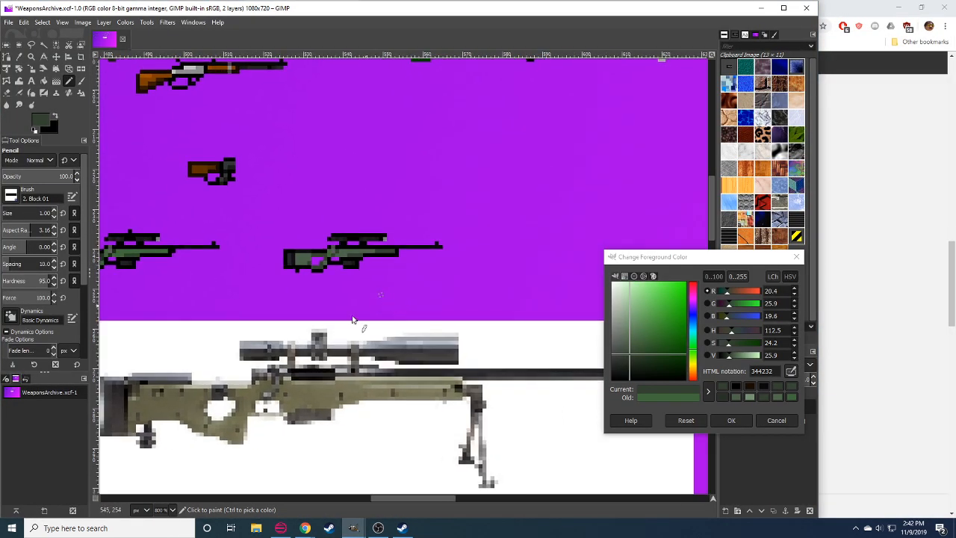
{"action": "left_click", "coordinate": [313, 260], "text": "ctrl"}
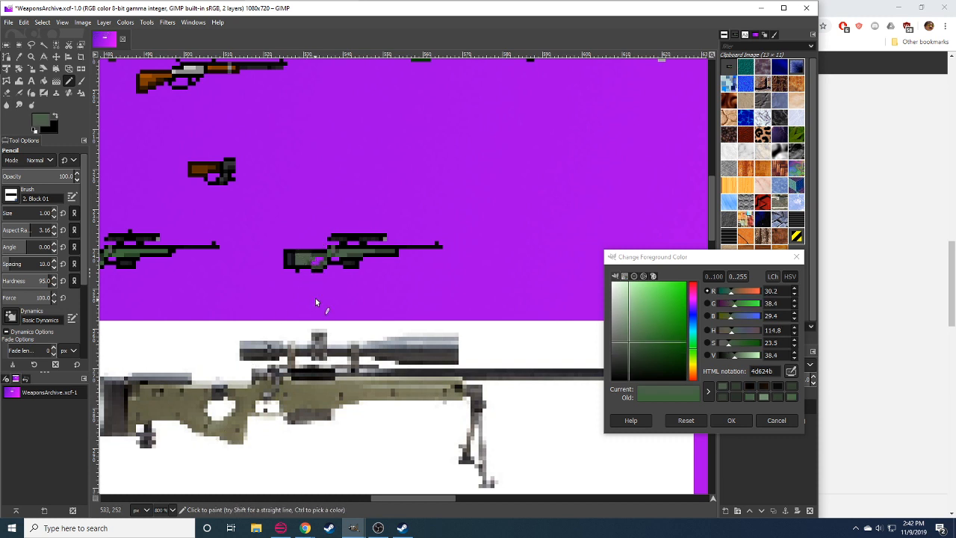
{"action": "left_click", "coordinate": [312, 262], "text": "ctrl"}
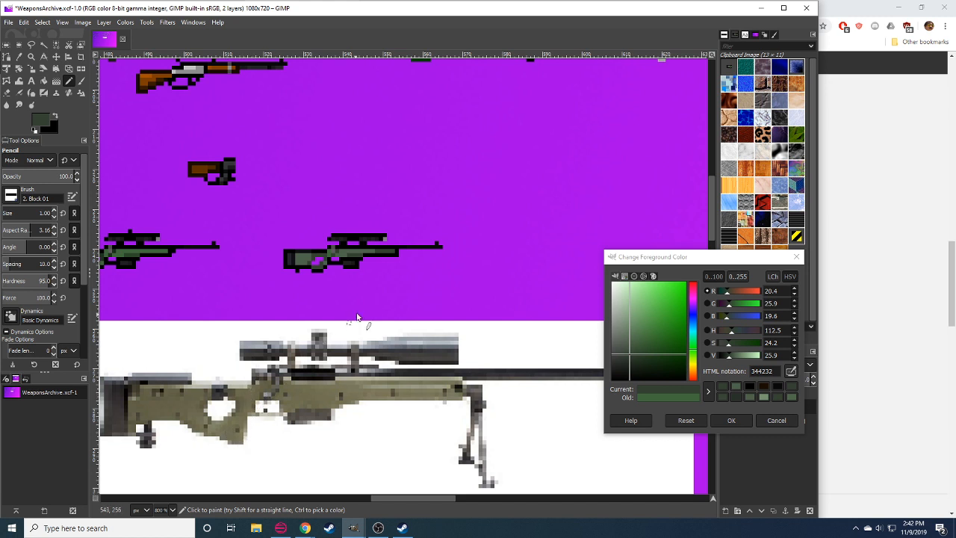
Lengthen the second rifle by shifting its front end and barrel forward, filling the gap with a copied 3 × 3 px body patch.
{"action": "key", "text": "r"}
{"action": "mouse_move", "coordinate": [447, 241]}
{"action": "left_mouse_down"}
{"action": "mouse_move", "coordinate": [412, 271]}
{"action": "mouse_move", "coordinate": [387, 273]}
{"action": "mouse_move", "coordinate": [406, 250]}
{"action": "mouse_move", "coordinate": [389, 252]}
{"action": "left_mouse_up"}
{"action": "key", "text": "ctrl+x"}
{"action": "key", "text": "ctrl+v"}
{"action": "left_click", "coordinate": [396, 266]}
{"action": "key", "text": "ctrl+c"}
{"action": "key", "text": "ctrl+v"}
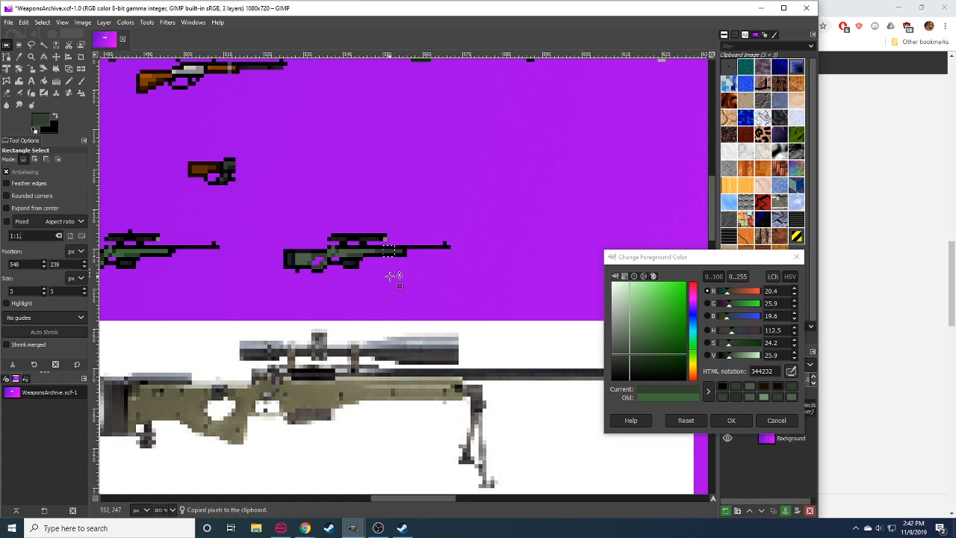
{"action": "left_click", "coordinate": [393, 276]}
Touch up the second rifle's lower body ahead of the magazine using sampled black and green 344232, and bring the live chat window back.
{"action": "key", "text": "n"}
{"action": "left_click", "coordinate": [365, 261], "text": "ctrl"}
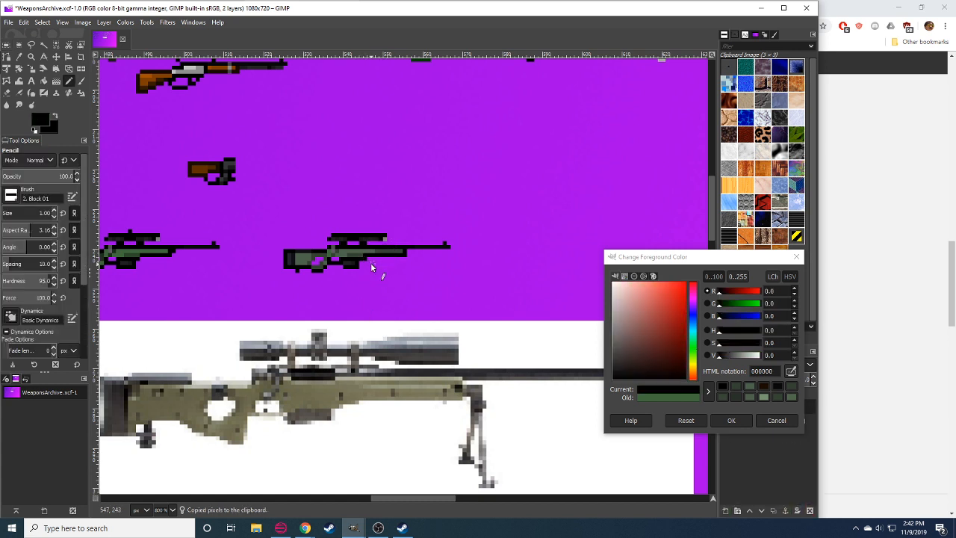
{"action": "left_click", "coordinate": [366, 253], "text": "ctrl"}
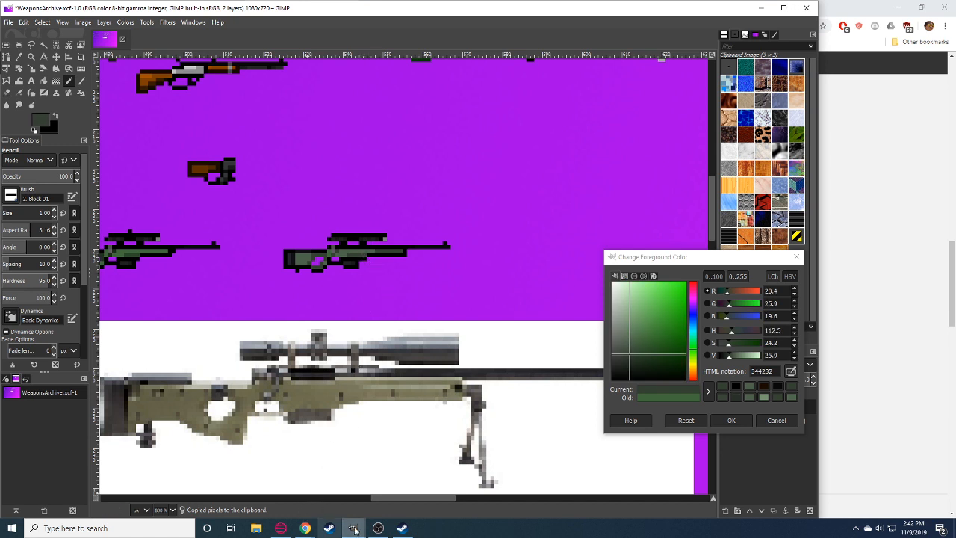
{"action": "left_click", "coordinate": [362, 478]}
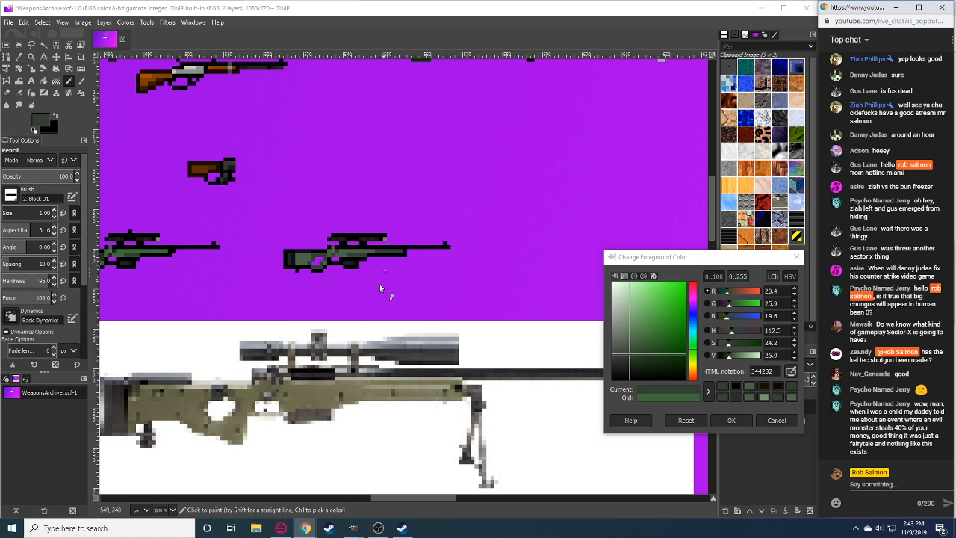
Draw black bipod legs beneath the front of the second rifle's body with the Pencil, undoing the first attempt.
{"action": "left_click_drag", "start_coordinate": [389, 298], "coordinate": [402, 278]}
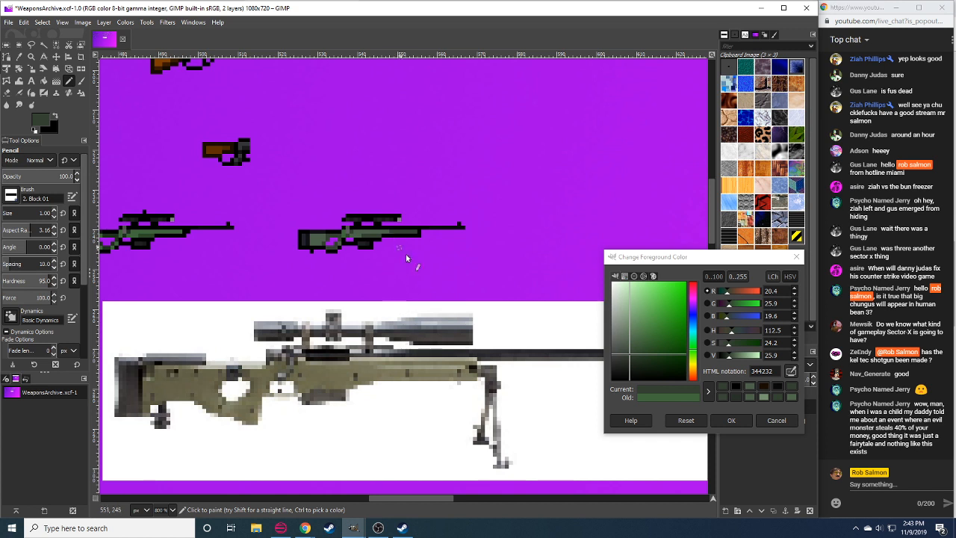
{"action": "left_click", "coordinate": [421, 235], "text": "ctrl"}
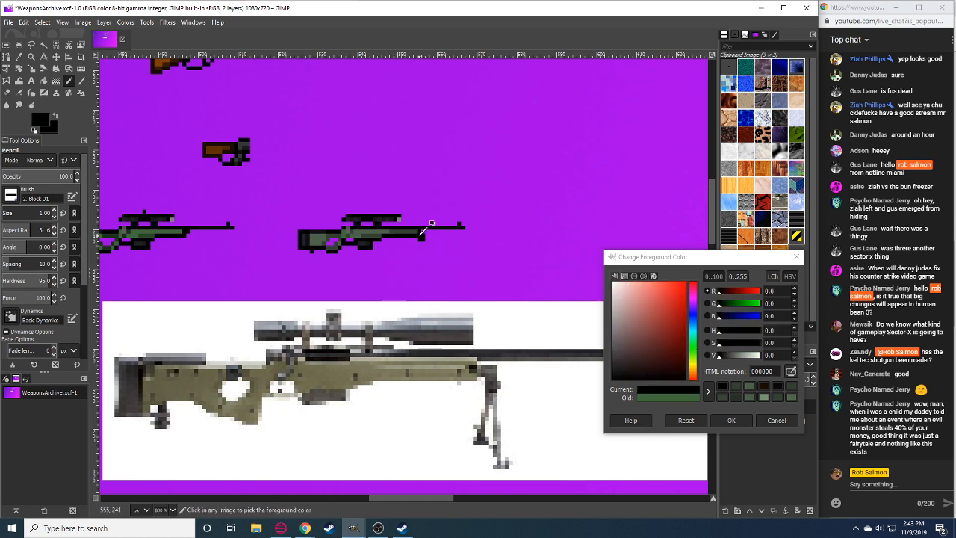
{"action": "key", "text": "ctrl+z"}
{"action": "left_click_drag", "start_coordinate": [418, 241], "coordinate": [418, 247]}
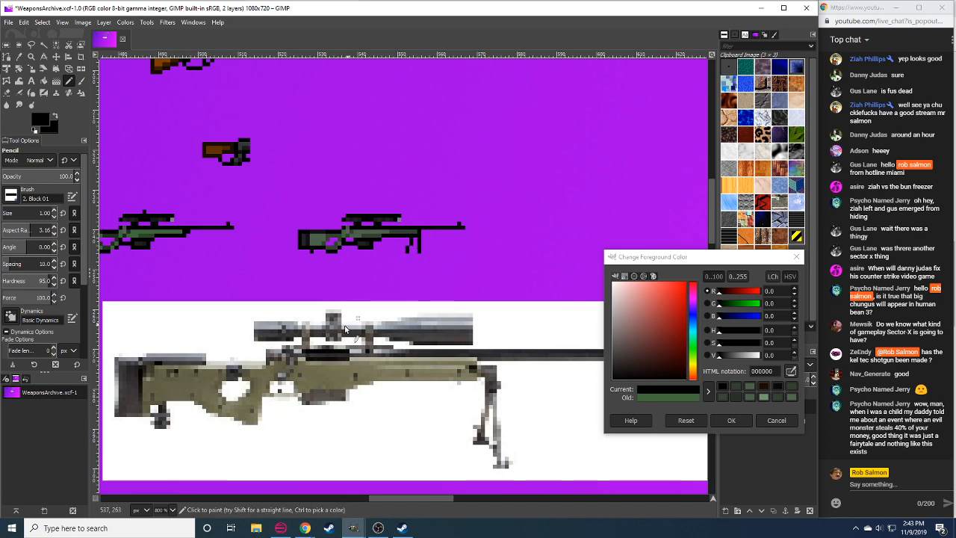
Try an angled bipod leg beneath the front of the second rifle's body, using black and sampled grey 171717.
{"action": "scroll", "coordinate": [165, 509], "scroll_direction": "down", "scroll_amount": 3}
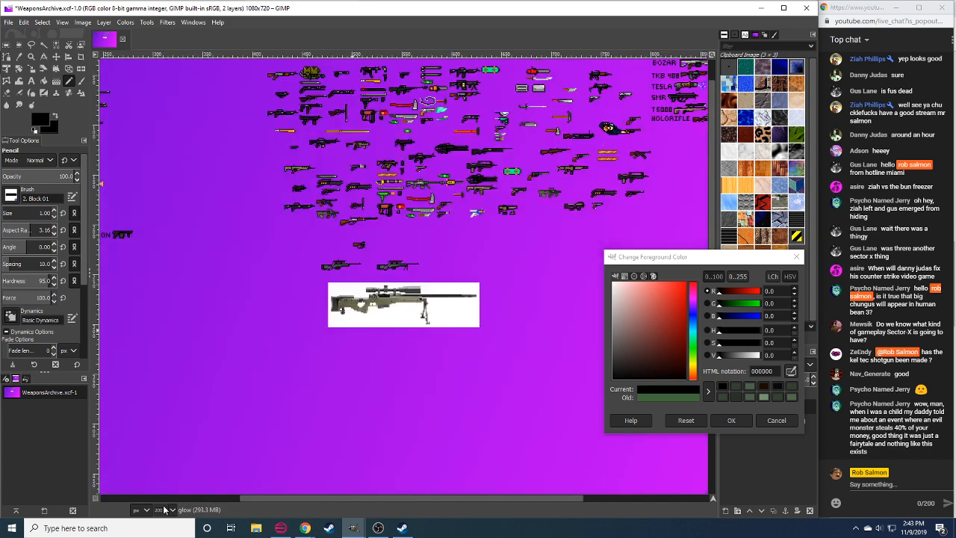
{"action": "scroll", "coordinate": [166, 509], "scroll_direction": "up", "scroll_amount": 3}
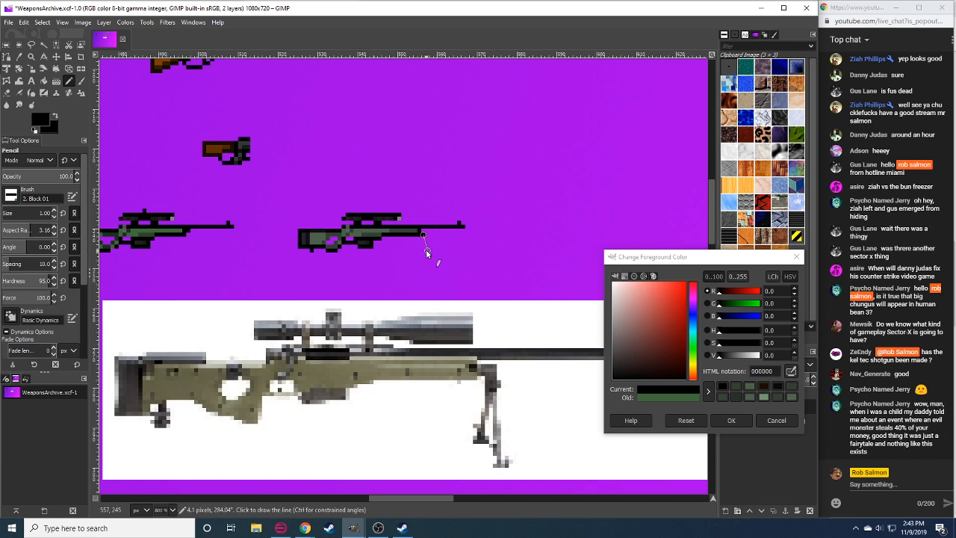
{"action": "left_click", "coordinate": [397, 213], "text": "ctrl"}
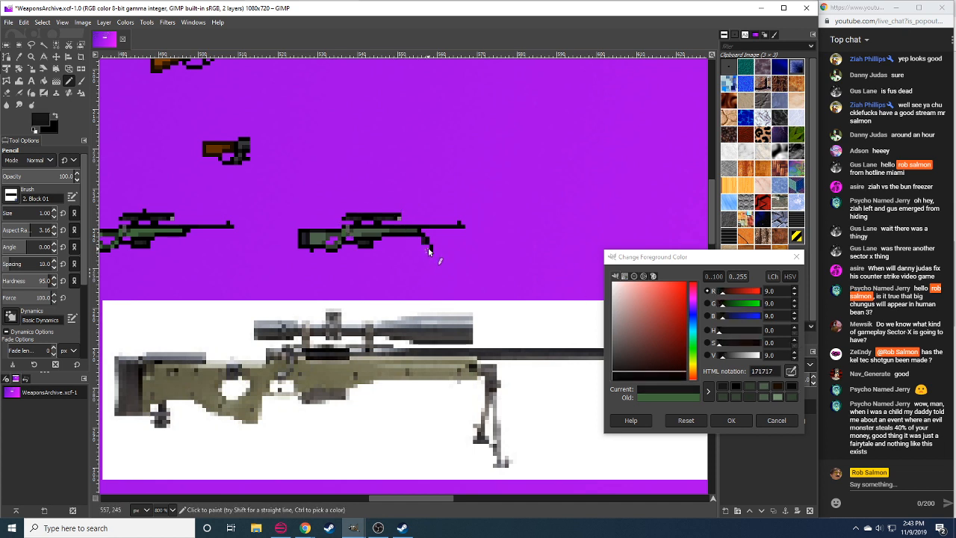
{"action": "scroll", "coordinate": [421, 366], "scroll_direction": "up", "scroll_amount": 5}
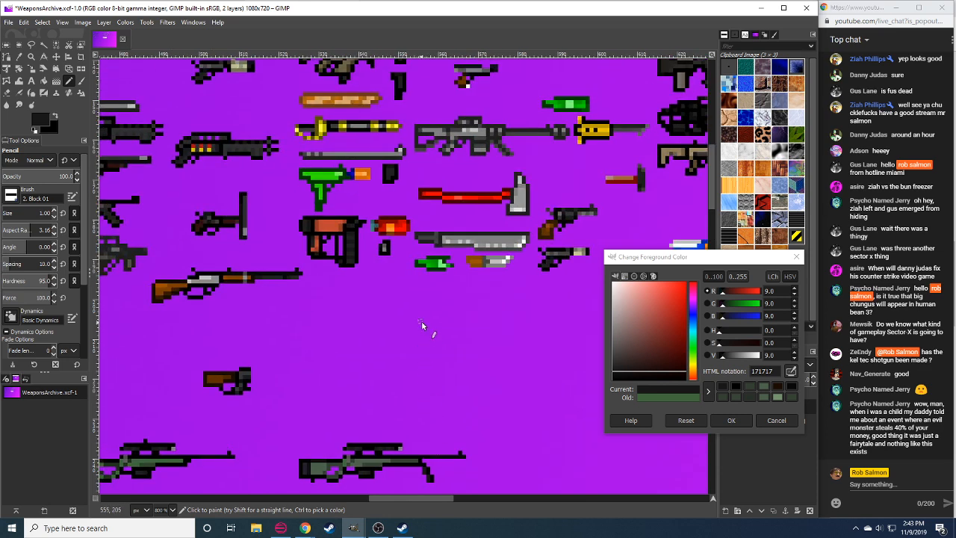
{"action": "left_click_drag", "start_coordinate": [453, 351], "coordinate": [451, 349]}
{"action": "scroll", "coordinate": [430, 423], "scroll_direction": "down", "scroll_amount": 5}
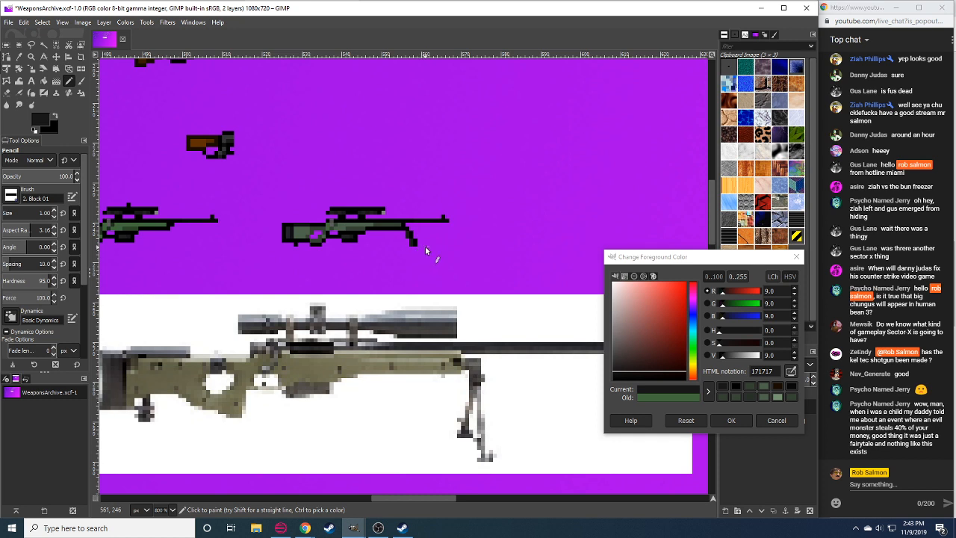
Erase the angled leg and try a straight vertical bipod leg in black and sampled grey 171717.
{"action": "key", "text": "shift+e"}
{"action": "key", "text": "n"}
{"action": "key", "text": "shift+e"}
{"action": "key", "text": "n"}
{"action": "key", "text": "d"}
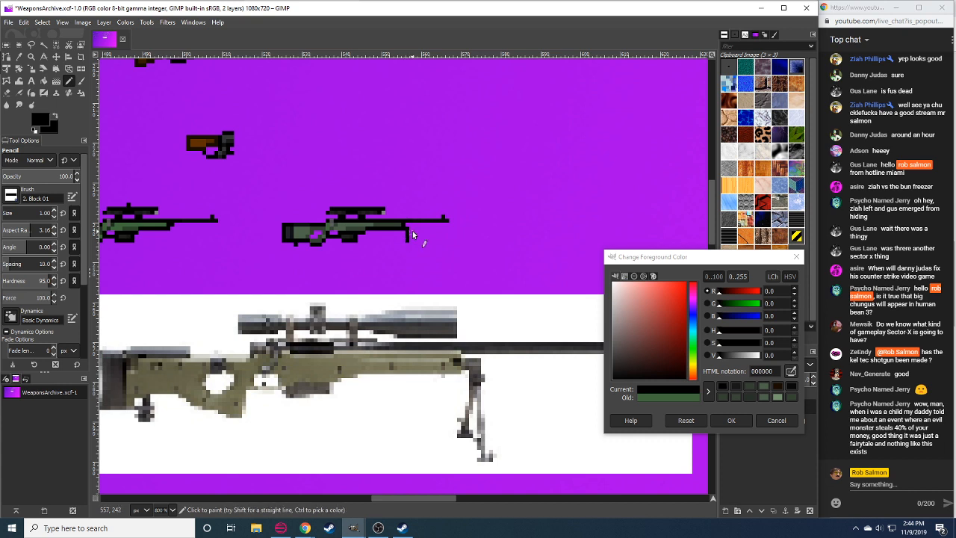
{"action": "key", "text": "ctrl"}
{"action": "left_click", "coordinate": [377, 210], "text": "ctrl"}
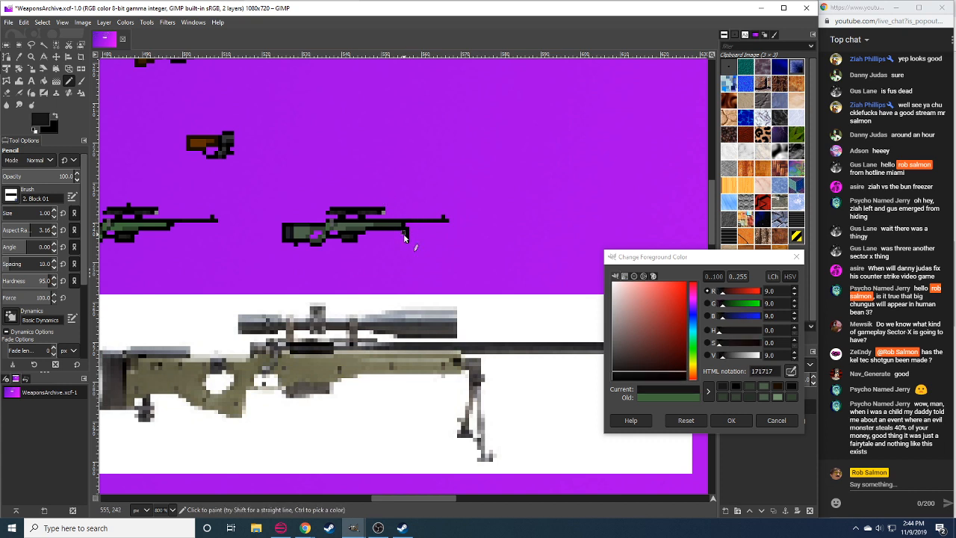
{"action": "key", "text": "d"}
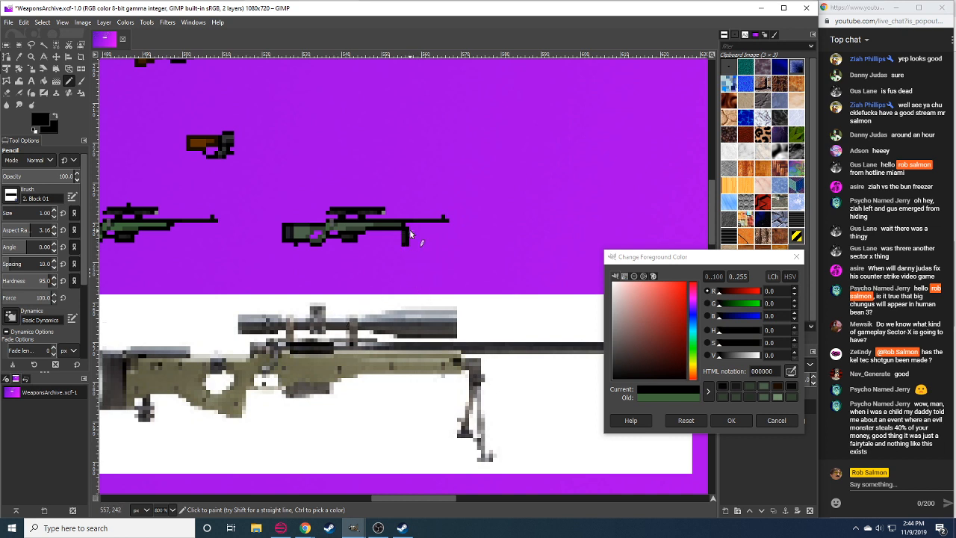
{"action": "key", "text": "shift+e"}
{"action": "key", "text": "n"}
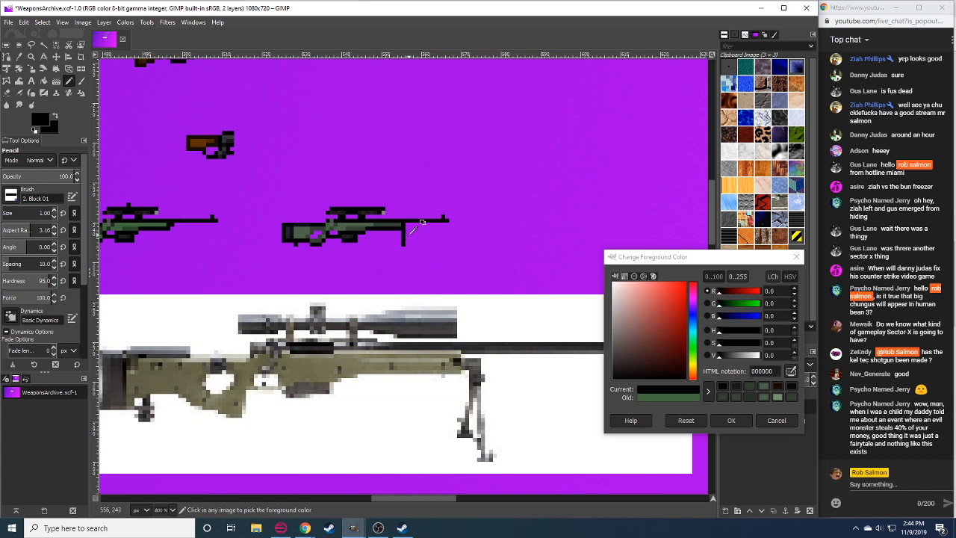
Erase the lower part of the straight leg and draw a forward-slanting bipod leg in black, thickened with sampled grey 171717.
{"action": "key", "text": "shift+e"}
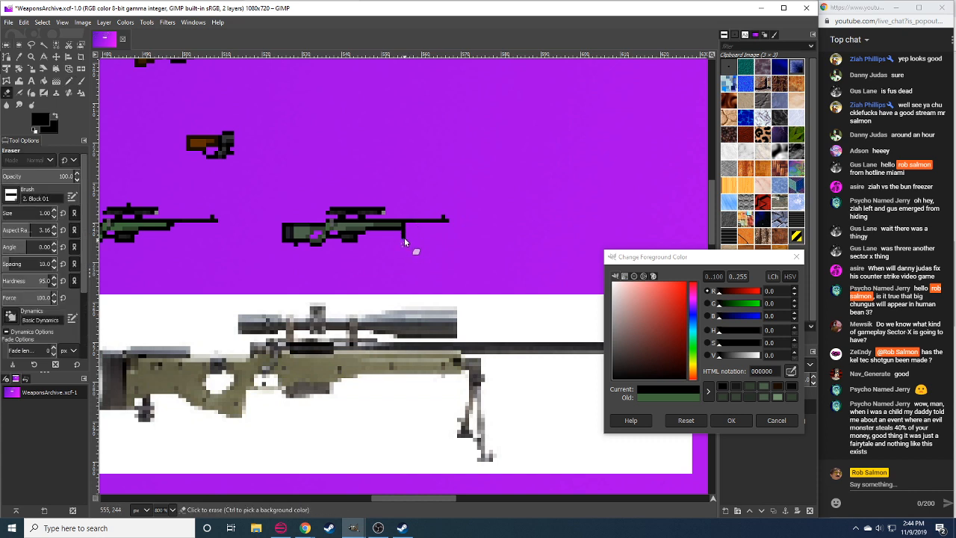
{"action": "key", "text": "n"}
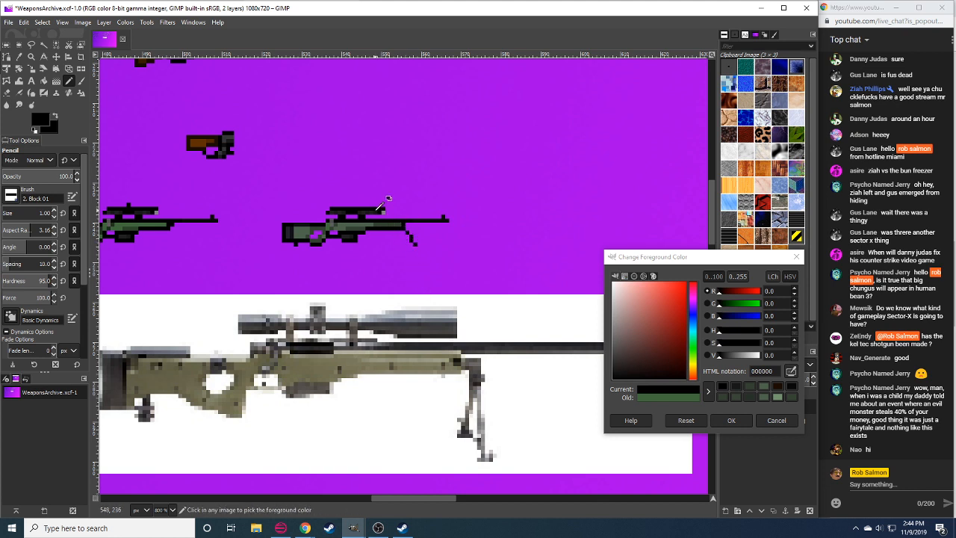
{"action": "left_click", "coordinate": [404, 235], "text": "ctrl"}
{"action": "left_click", "coordinate": [410, 243], "text": "shift"}
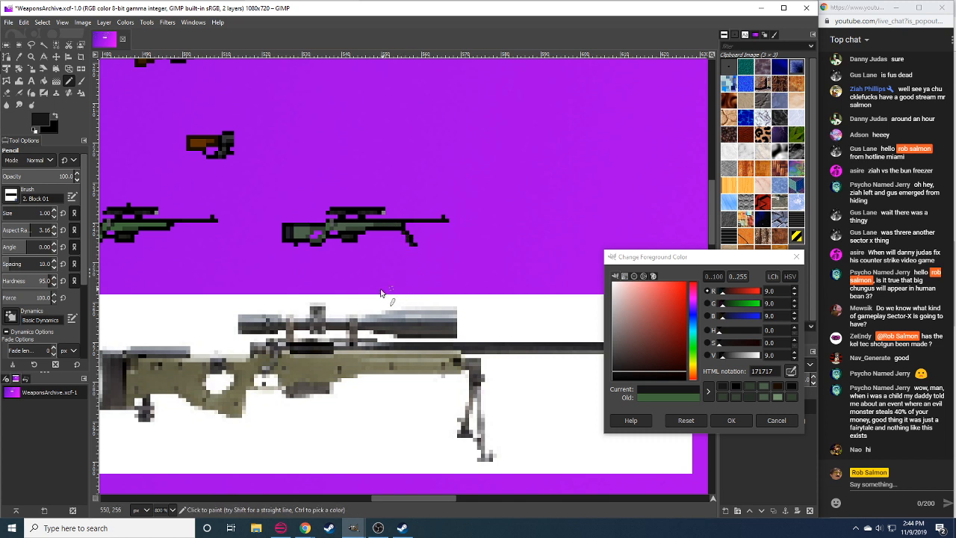
{"action": "left_click", "coordinate": [401, 234], "text": "ctrl"}
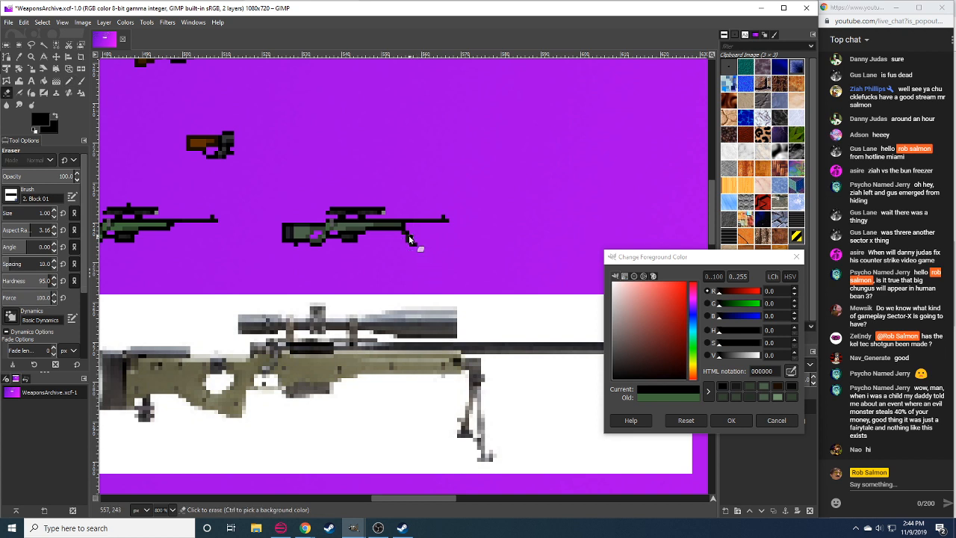
Cut out the lower part of the second rifle's bipod leg and paste it one pixel further back.
{"action": "key", "text": "r"}
{"action": "left_click_drag", "start_coordinate": [399, 226], "coordinate": [423, 256]}
{"action": "key", "text": "ctrl+x"}
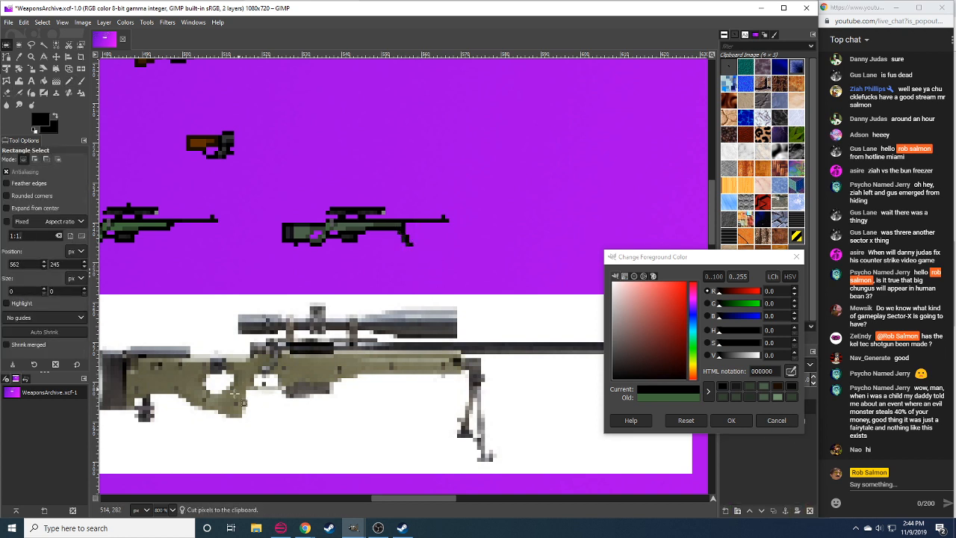
{"action": "key", "text": "minus"}
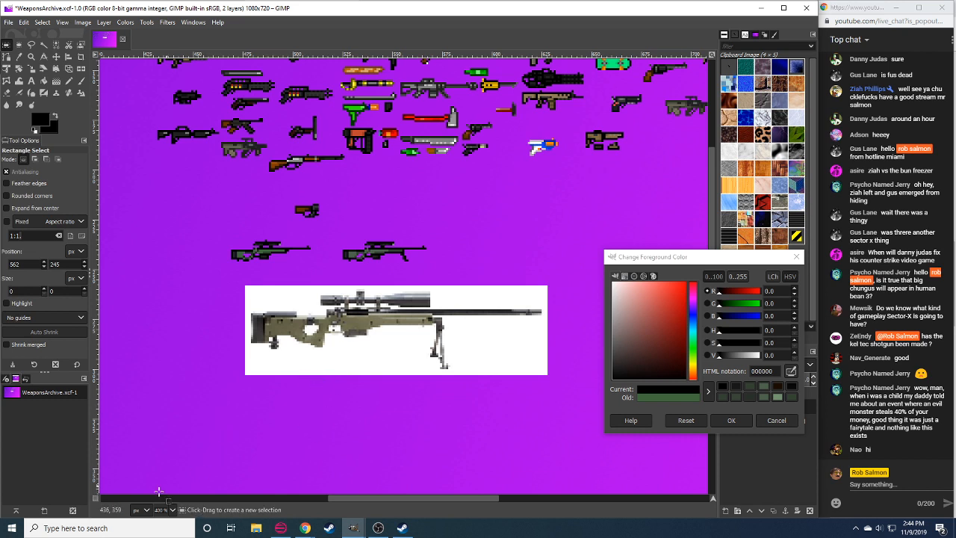
{"action": "scroll", "coordinate": [162, 510], "scroll_direction": "up", "scroll_amount": 1}
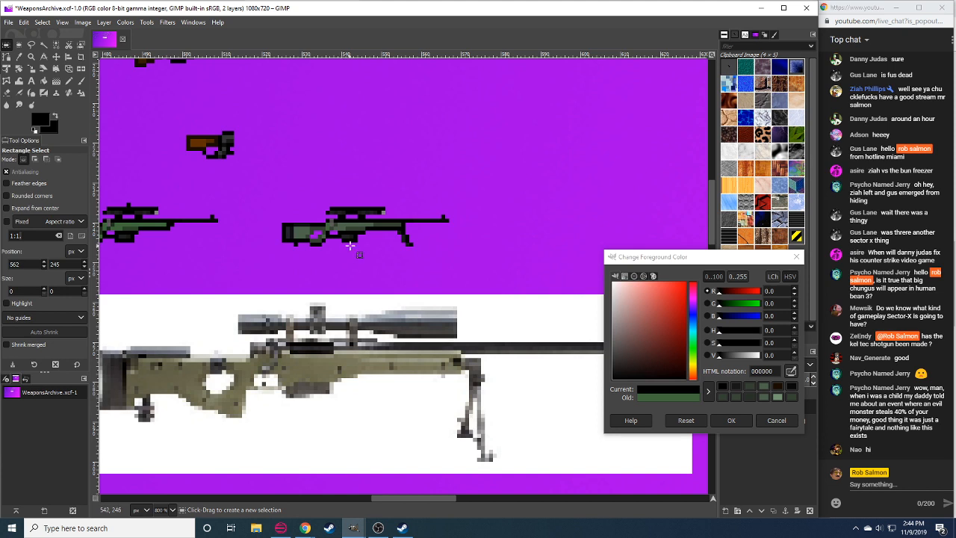
Cut the second rifle's scope with an 18 × 6 px selection and paste it one pixel lower and one pixel forward.
{"action": "left_click_drag", "start_coordinate": [388, 202], "coordinate": [367, 214]}
{"action": "key", "text": "n"}
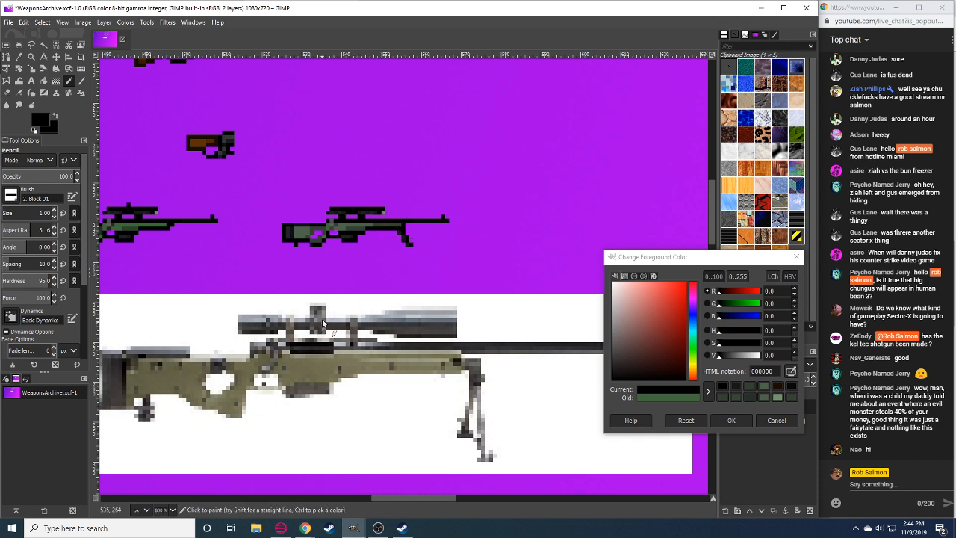
{"action": "key", "text": "r"}
{"action": "left_click_drag", "start_coordinate": [326, 192], "coordinate": [397, 215]}
{"action": "key", "text": "ctrl+x"}
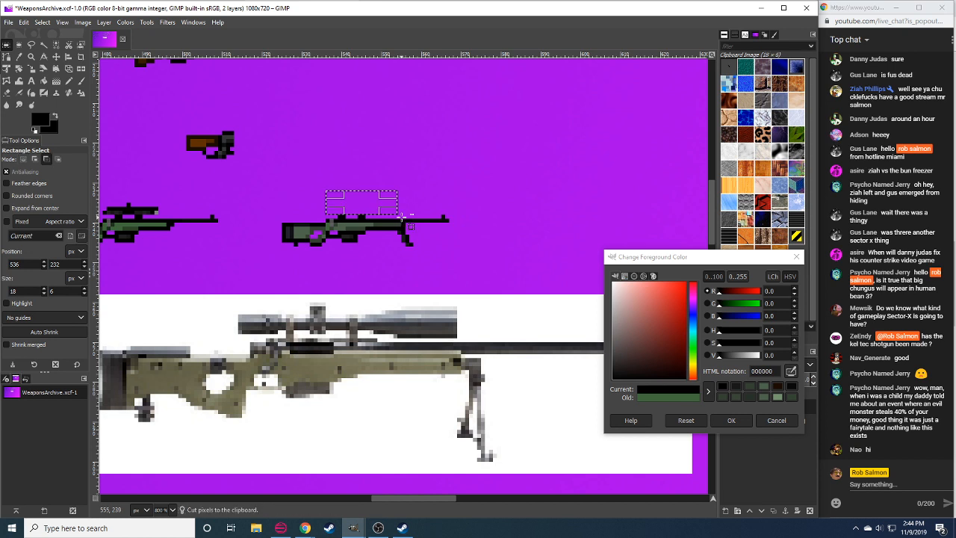
{"action": "key", "text": "ctrl+v"}
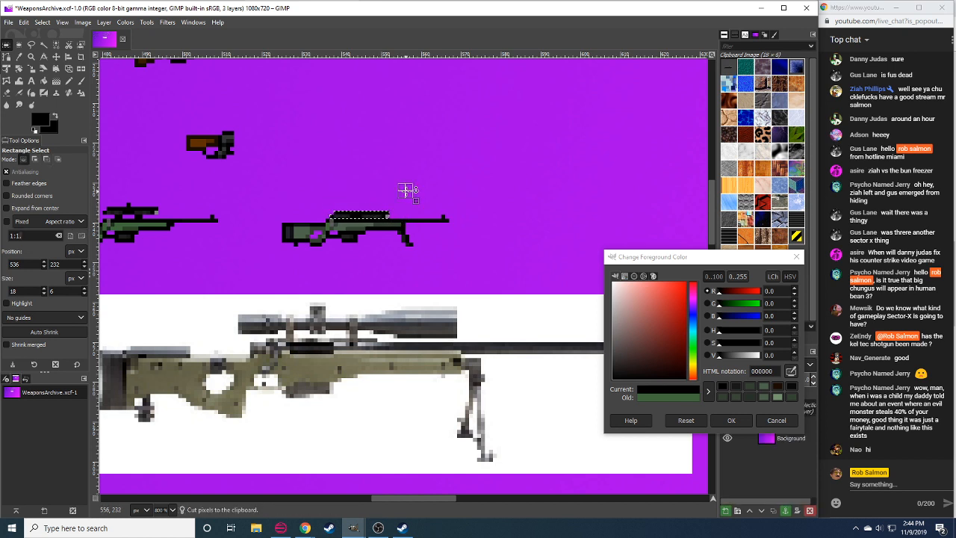
{"action": "left_click", "coordinate": [406, 190]}
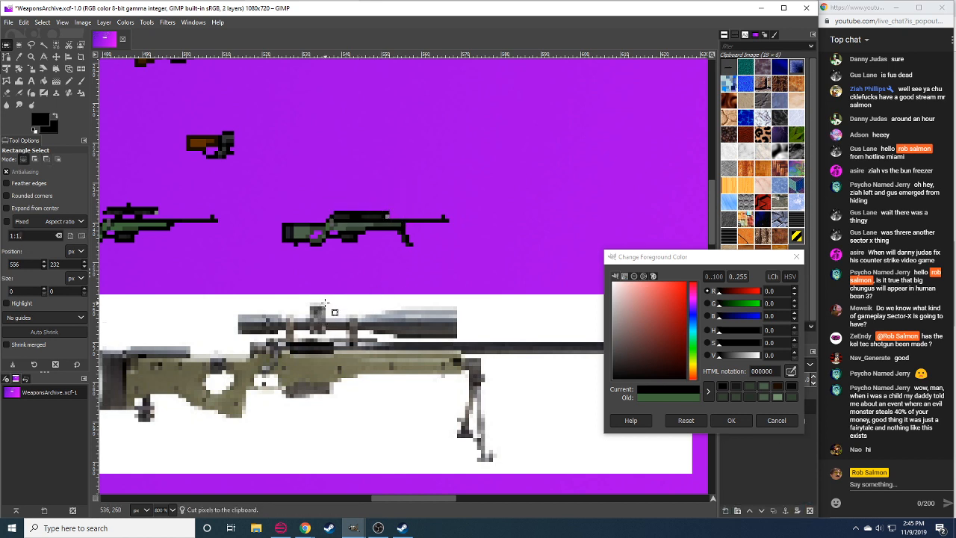
Cut the second rifle's stock with a 13 × 14 px selection and paste it one pixel higher.
{"action": "scroll", "coordinate": [166, 513], "scroll_direction": "down", "scroll_amount": 2}
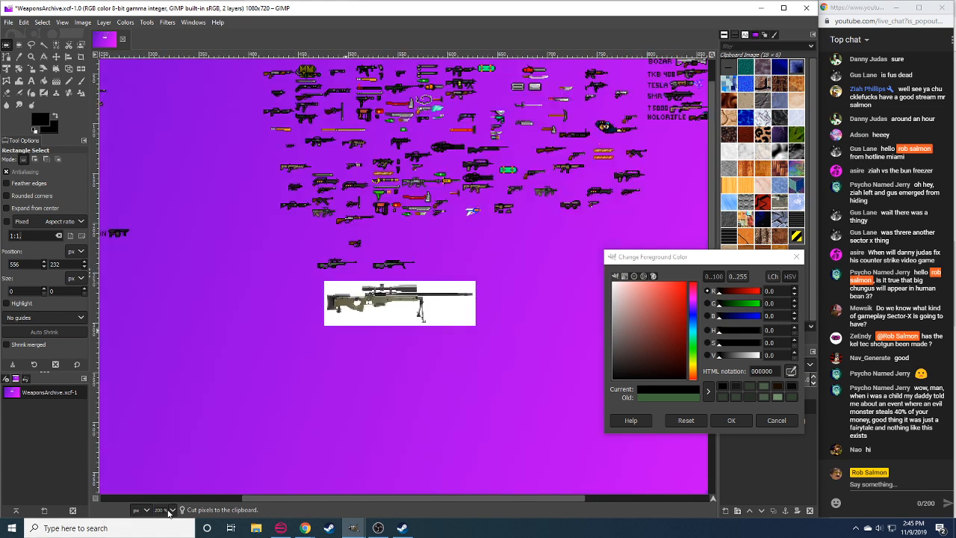
{"action": "key", "text": "4"}
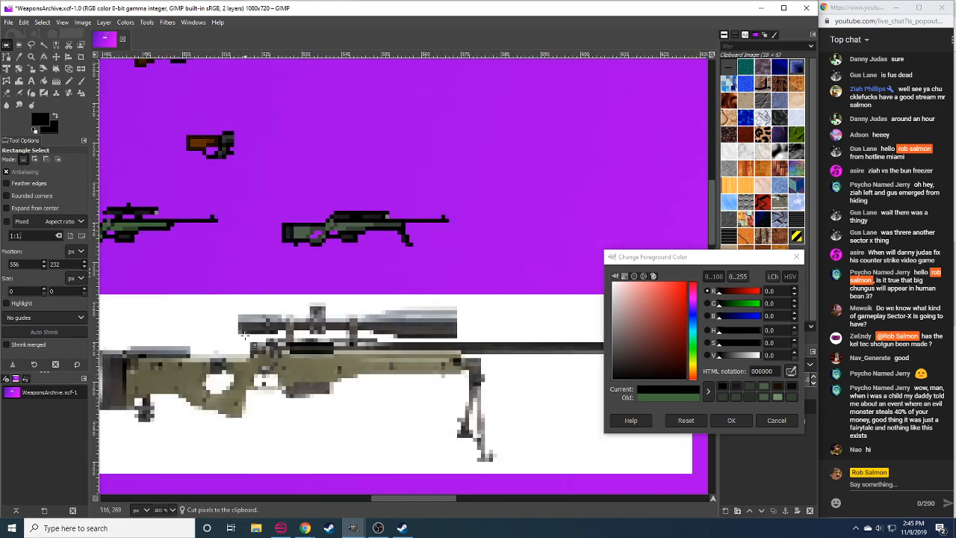
{"action": "left_click_drag", "start_coordinate": [275, 208], "coordinate": [324, 262]}
{"action": "key", "text": "ctrl+x"}
{"action": "key", "text": "ctrl+v"}
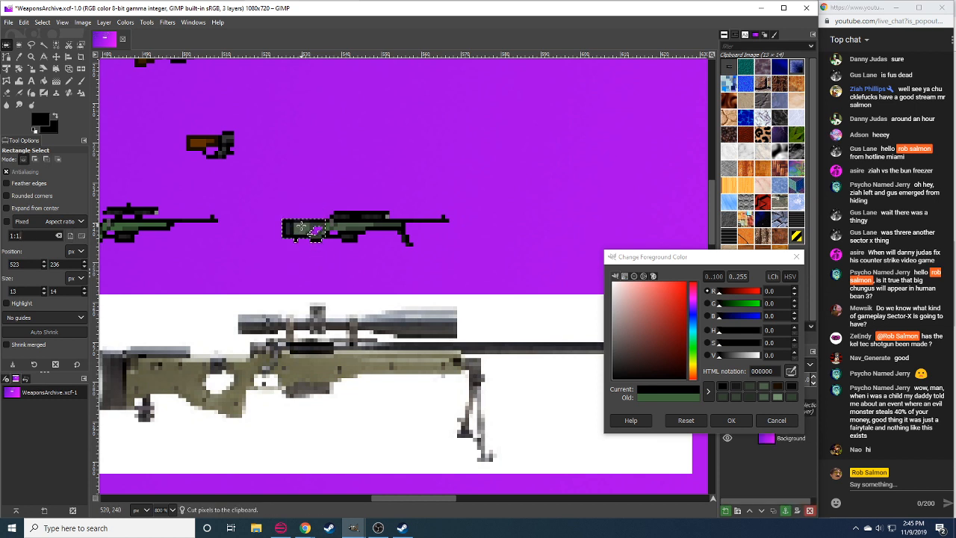
{"action": "left_click", "coordinate": [352, 280]}
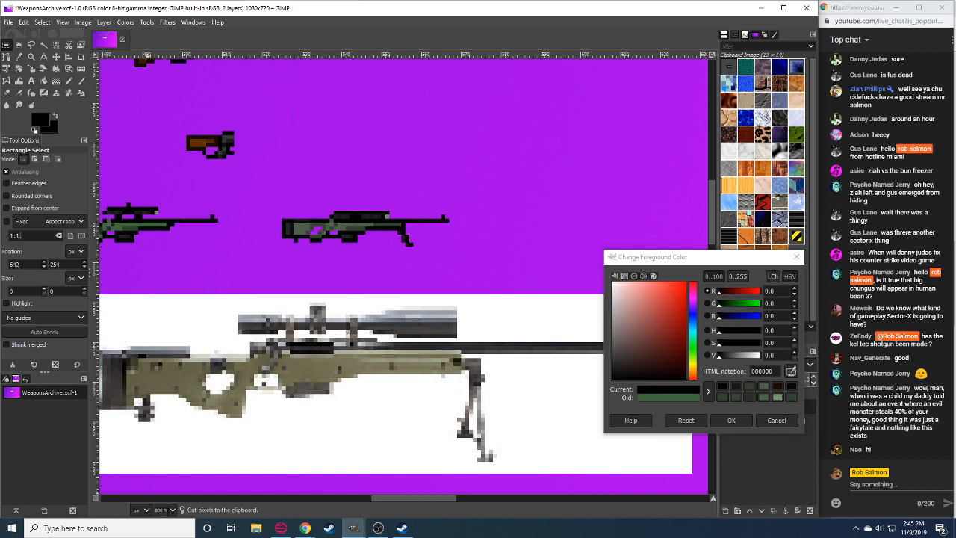
Cut the 5 × 5 px grip section below the thumbhole of the second rifle and paste it one pixel lower.
{"action": "scroll", "coordinate": [168, 513], "scroll_direction": "down", "scroll_amount": 2}
{"action": "scroll", "coordinate": [168, 512], "scroll_direction": "up", "scroll_amount": 2}
{"action": "left_click_drag", "start_coordinate": [306, 227], "coordinate": [329, 245]}
{"action": "key", "text": "ctrl+x"}
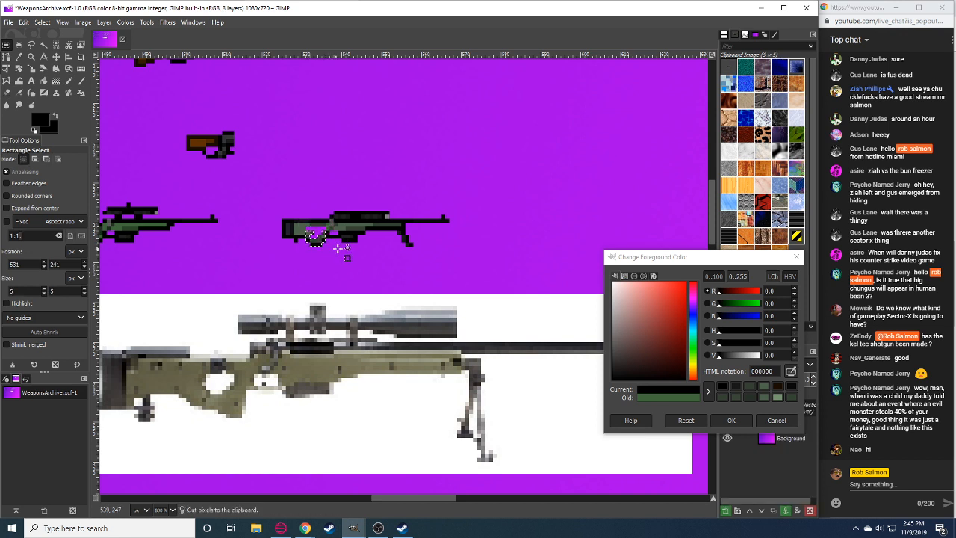
{"action": "left_click", "coordinate": [336, 245]}
Touch up the second rifle's stock around the thumbhole and grip with the Pencil, using sampled green 4d624b and black.
{"action": "key", "text": "n"}
{"action": "left_click", "coordinate": [308, 228], "text": "ctrl"}
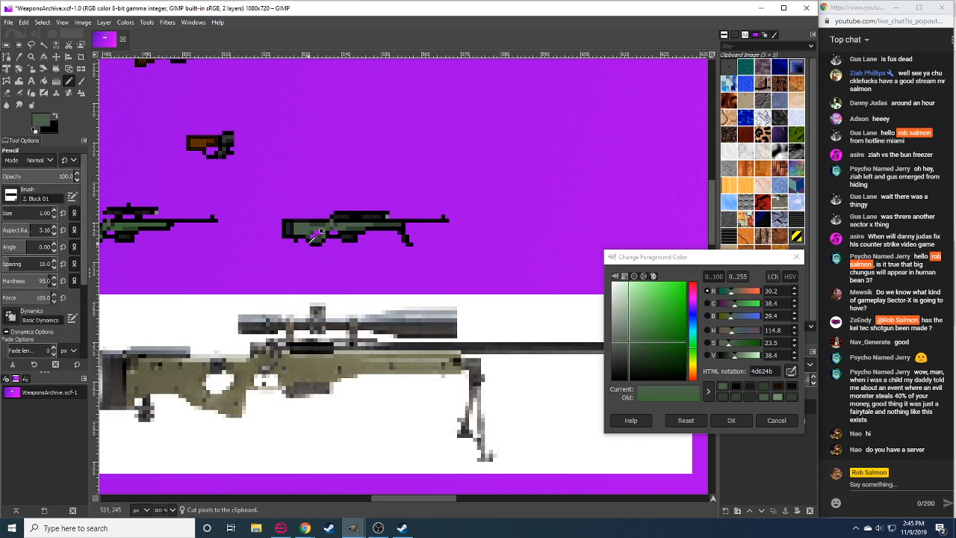
{"action": "left_click", "coordinate": [321, 236], "text": "ctrl"}
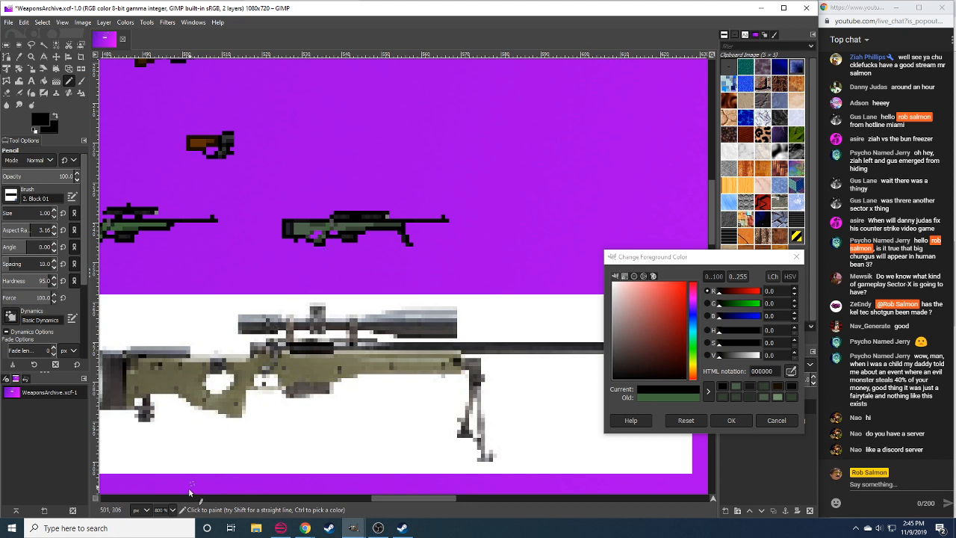
Compare the reworked second rifle with the first version, the reference image and the other weapon sprites at different zoom levels.
{"action": "scroll", "coordinate": [169, 510], "scroll_direction": "down", "scroll_amount": 1}
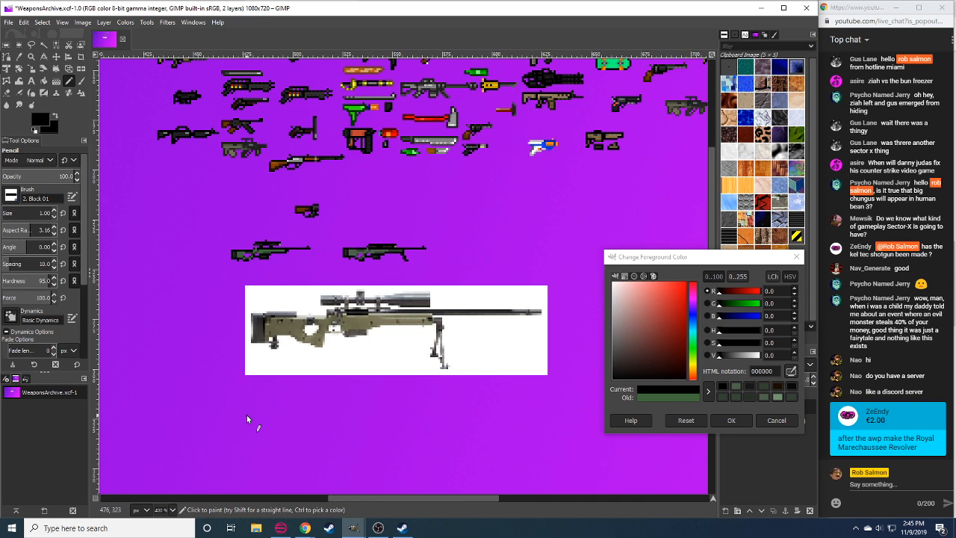
{"action": "key", "text": "r"}
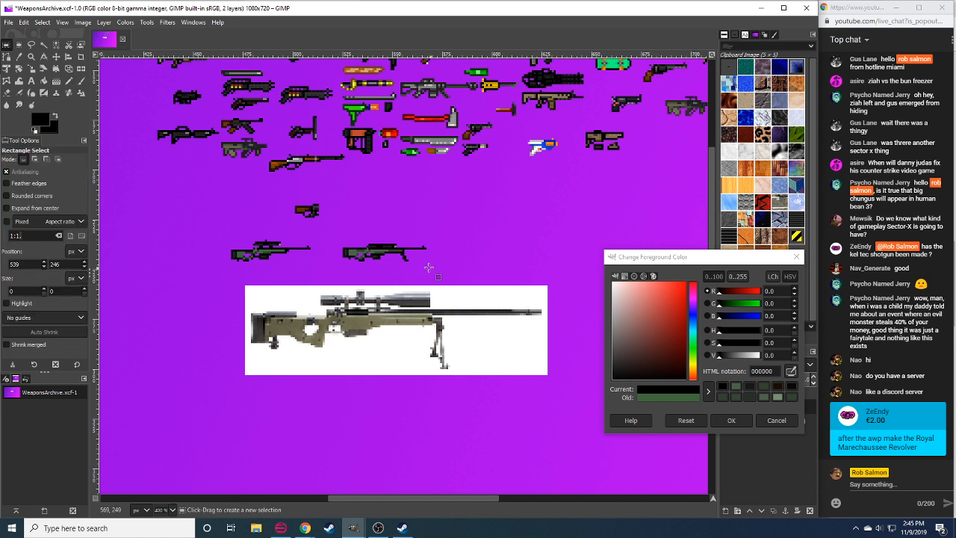
{"action": "left_click_drag", "start_coordinate": [333, 236], "coordinate": [450, 280]}
{"action": "left_click", "coordinate": [486, 209]}
{"action": "scroll", "coordinate": [171, 513], "scroll_direction": "up", "scroll_amount": 1}
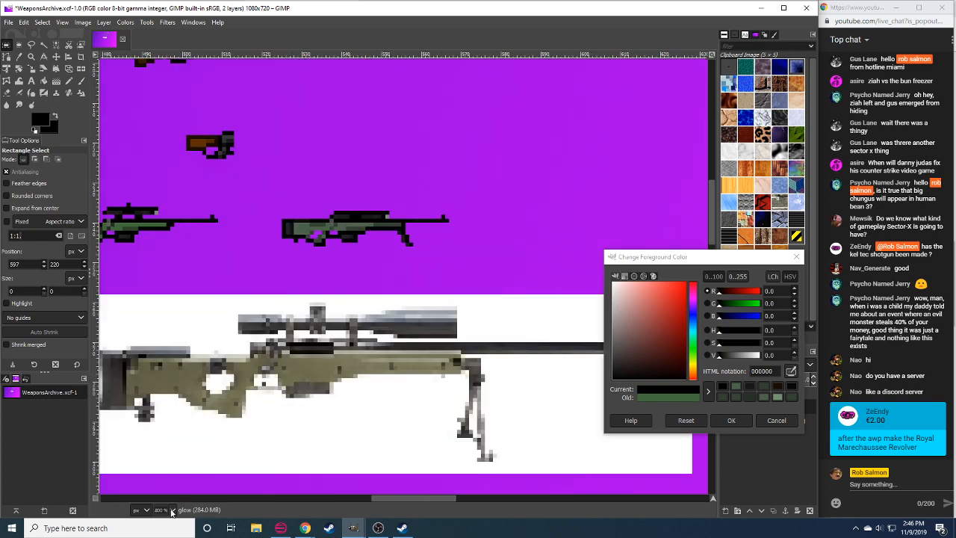
{"action": "scroll", "coordinate": [171, 511], "scroll_direction": "down", "scroll_amount": 1}
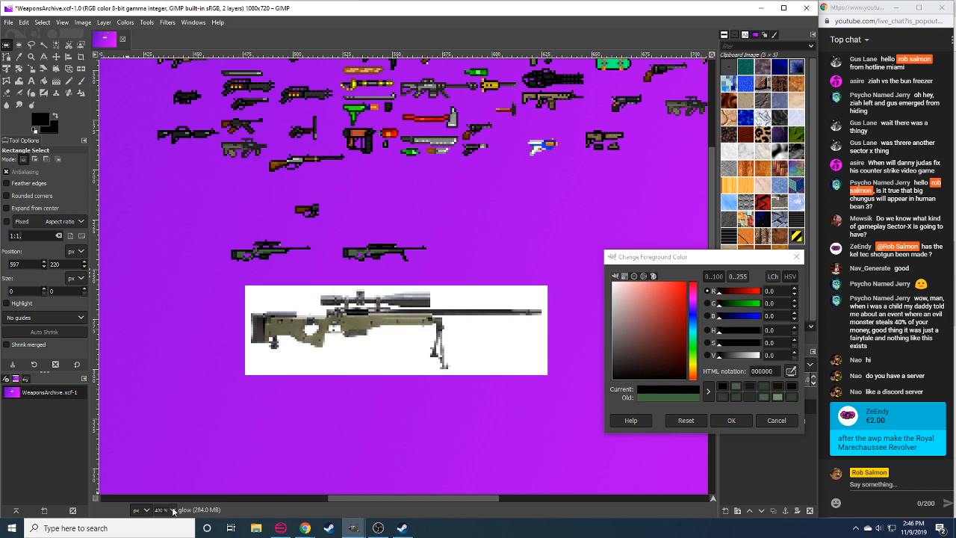
{"action": "scroll", "coordinate": [173, 512], "scroll_direction": "up", "scroll_amount": 1}
{"action": "scroll", "coordinate": [173, 512], "scroll_direction": "down", "scroll_amount": 2}
{"action": "left_click_drag", "start_coordinate": [314, 269], "coordinate": [411, 383]}
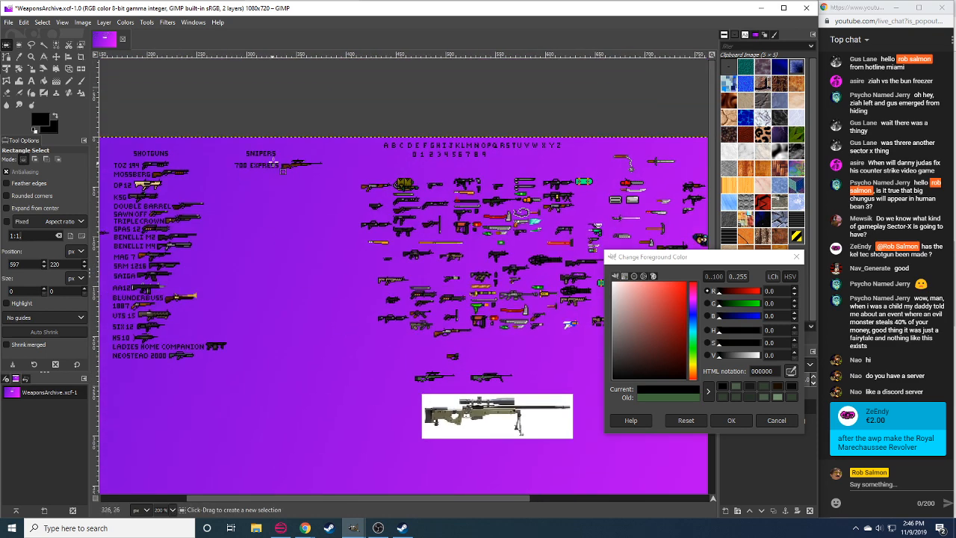
{"action": "left_click_drag", "start_coordinate": [360, 433], "coordinate": [344, 400]}
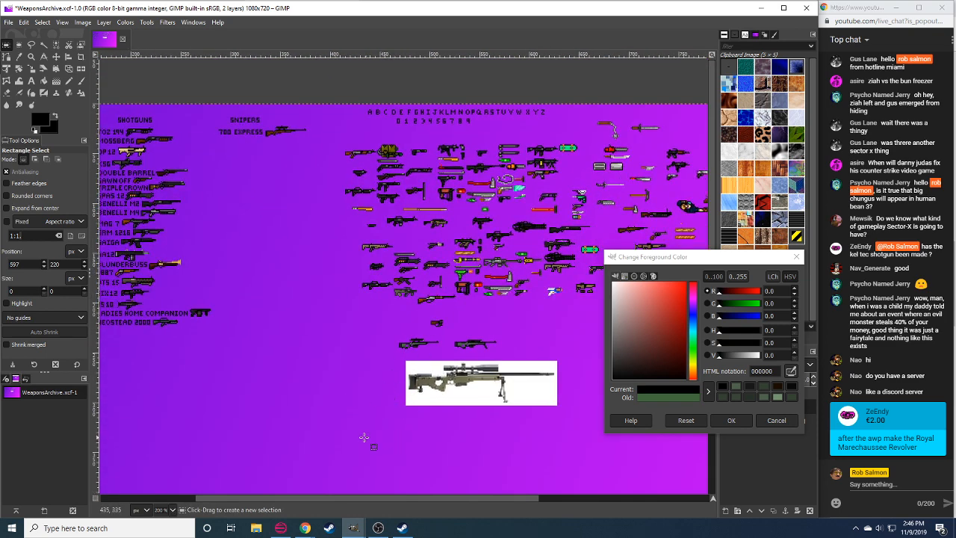
{"action": "scroll", "coordinate": [171, 512], "scroll_direction": "up", "scroll_amount": 2}
{"action": "left_click_drag", "start_coordinate": [459, 380], "coordinate": [320, 151]}
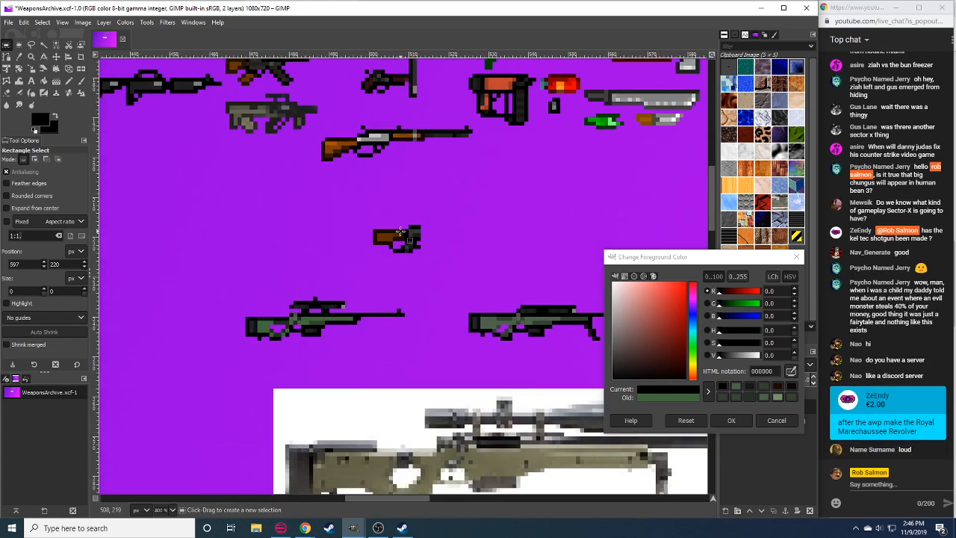
{"action": "left_click_drag", "start_coordinate": [400, 231], "coordinate": [332, 234]}
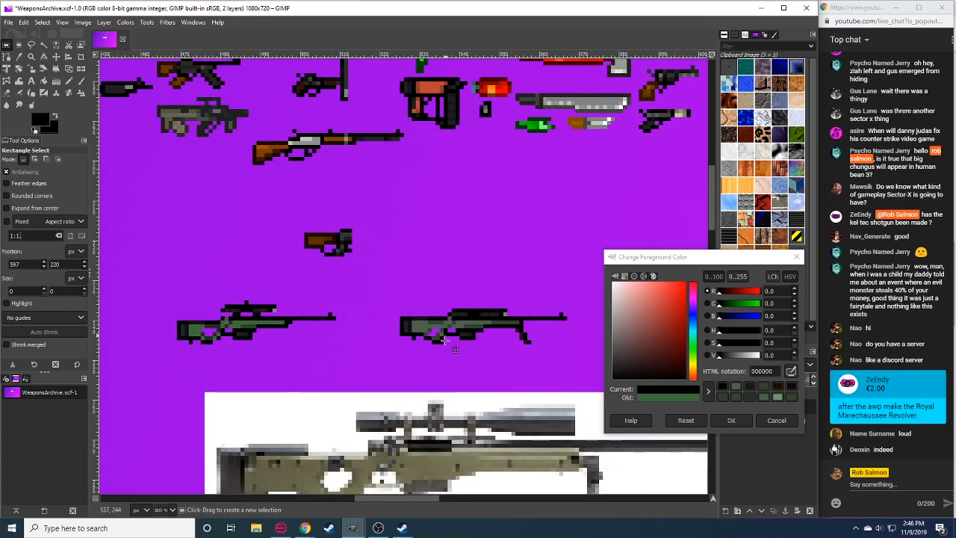
Copy the name "Royal Marechaussee Revolver" from the chat message and search Google Images for it in Chrome.
{"action": "left_click_drag", "start_coordinate": [916, 407], "coordinate": [918, 416]}
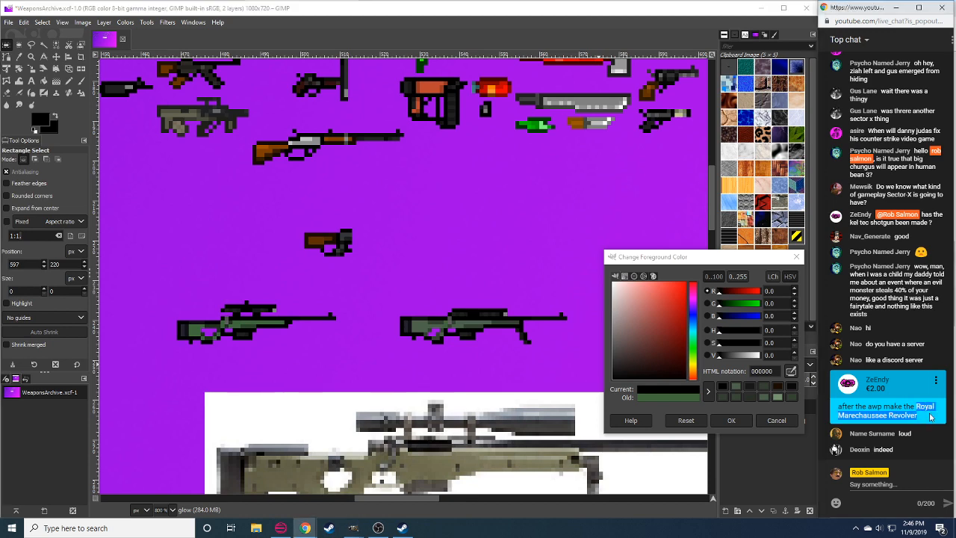
{"action": "left_click", "coordinate": [306, 528]}
{"action": "left_click", "coordinate": [729, 9]}
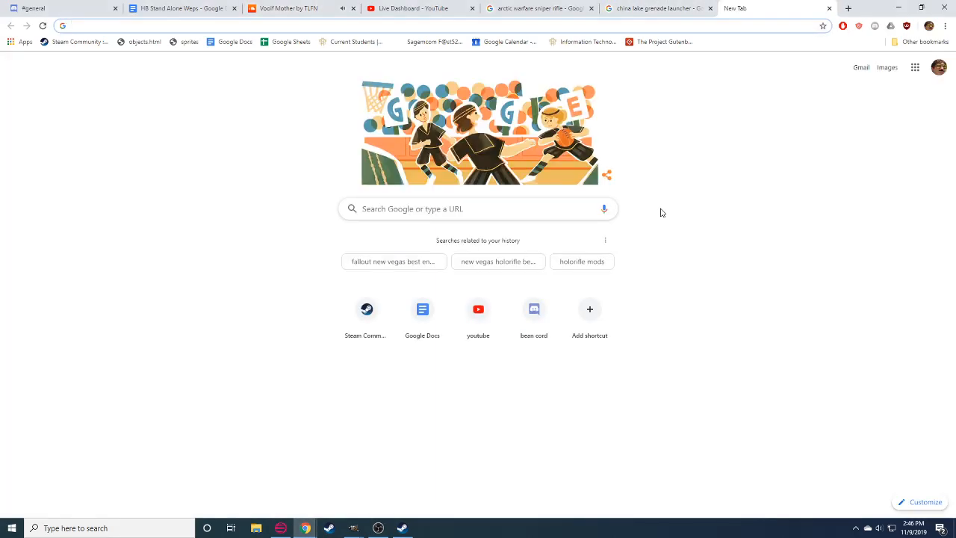
{"action": "key", "text": "ctrl+v"}
{"action": "key", "text": "Return"}
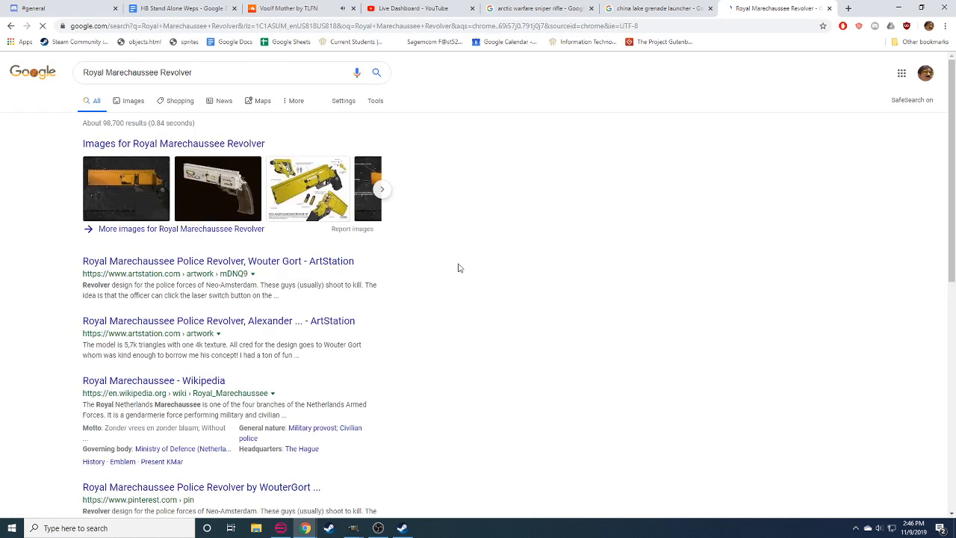
{"action": "left_click", "coordinate": [135, 101]}
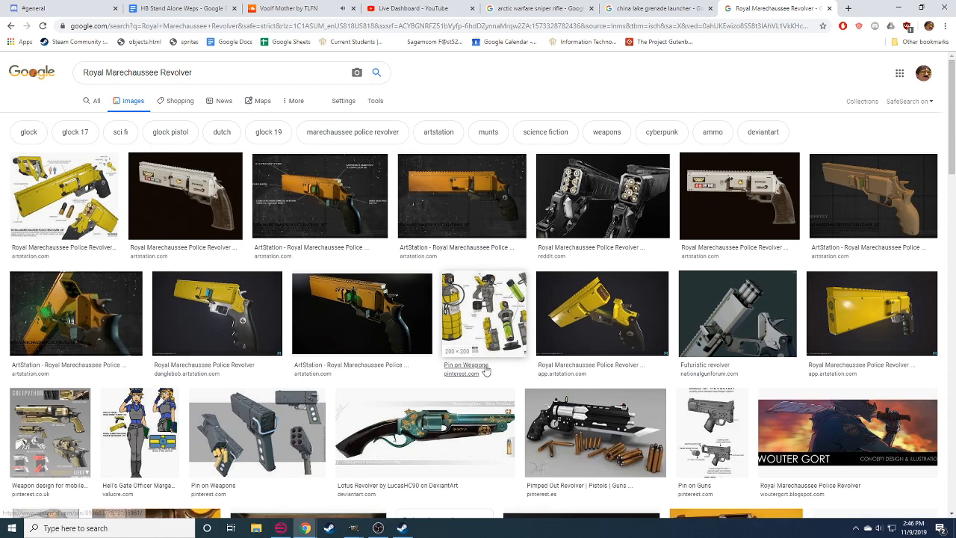
Examine the Reddit picture of the black Royal Marechaussee Police Revolver and browse its related images.
{"action": "scroll", "coordinate": [505, 306], "scroll_direction": "down", "scroll_amount": 1}
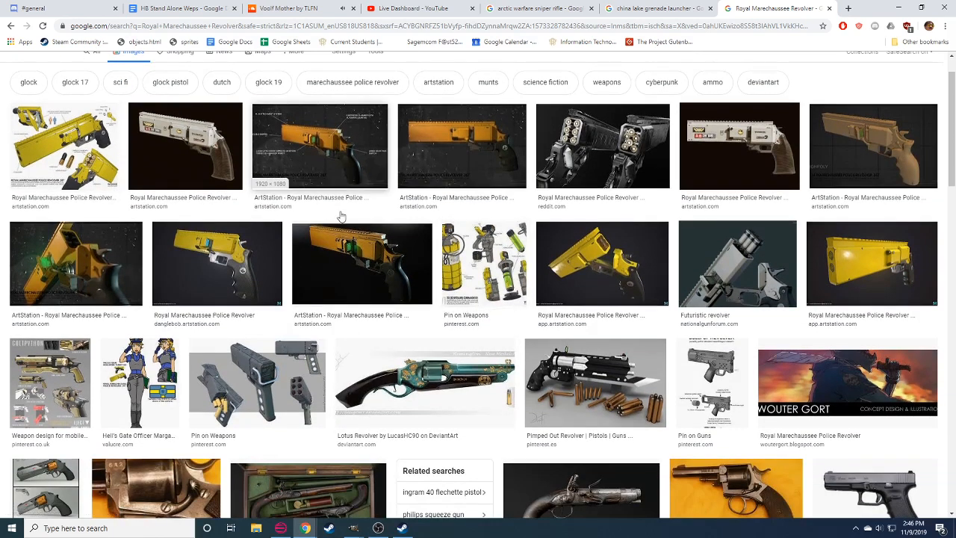
{"action": "left_click", "coordinate": [622, 169]}
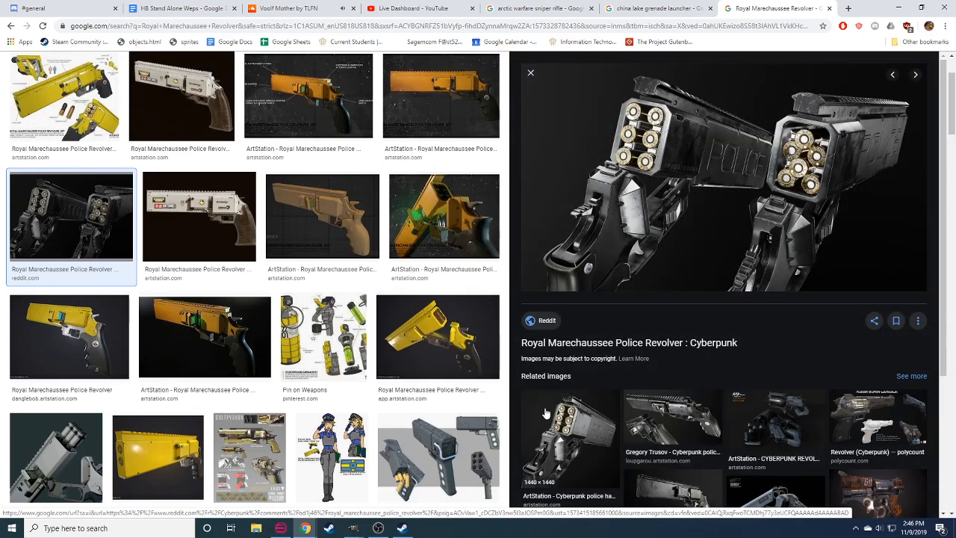
{"action": "scroll", "coordinate": [455, 366], "scroll_direction": "down", "scroll_amount": 4}
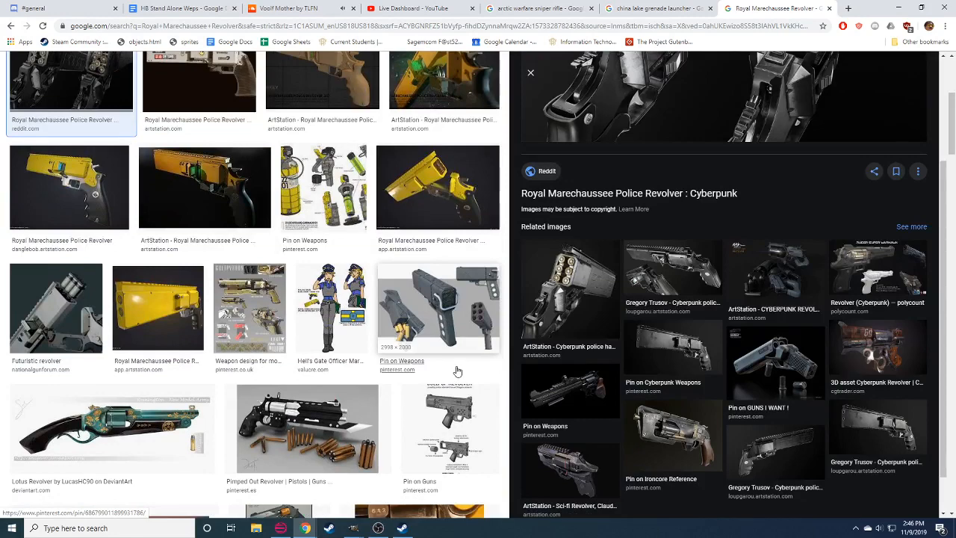
{"action": "scroll", "coordinate": [455, 373], "scroll_direction": "up", "scroll_amount": 4}
Open the Royal Marechaussee Wikipedia article from the web results, skim it and return to the results.
{"action": "left_click", "coordinate": [95, 101]}
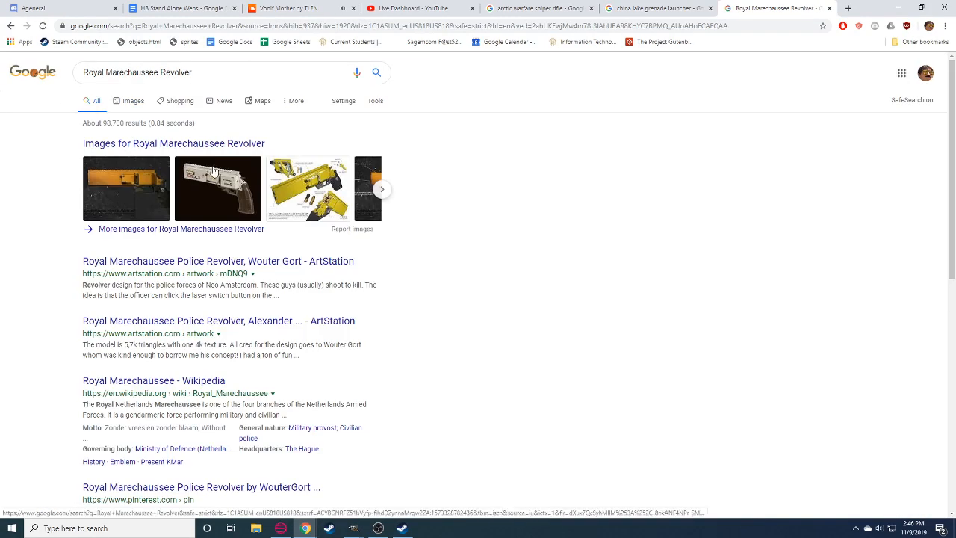
{"action": "left_click", "coordinate": [171, 383]}
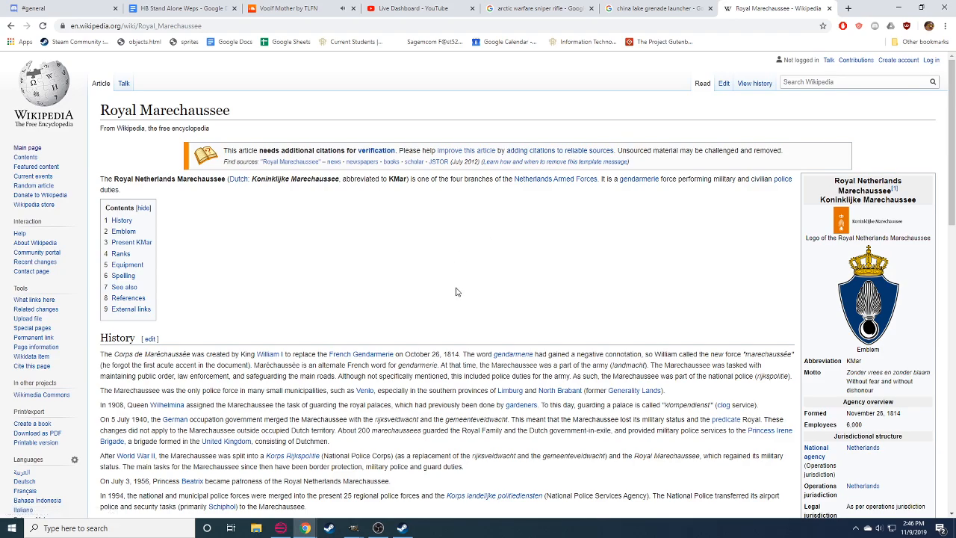
{"action": "scroll", "coordinate": [458, 292], "scroll_direction": "down", "scroll_amount": 6}
{"action": "scroll", "coordinate": [153, 187], "scroll_direction": "up", "scroll_amount": 4}
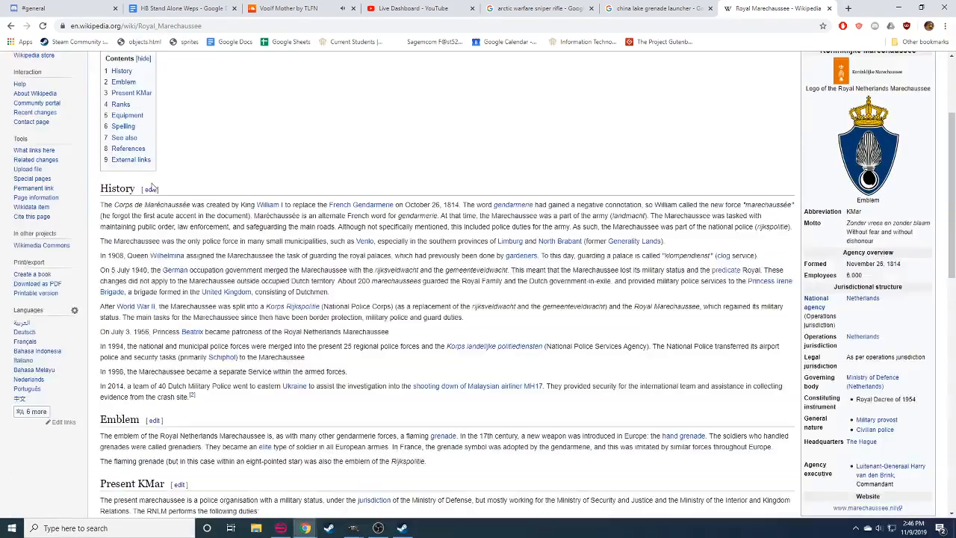
{"action": "scroll", "coordinate": [153, 187], "scroll_direction": "up", "scroll_amount": 2}
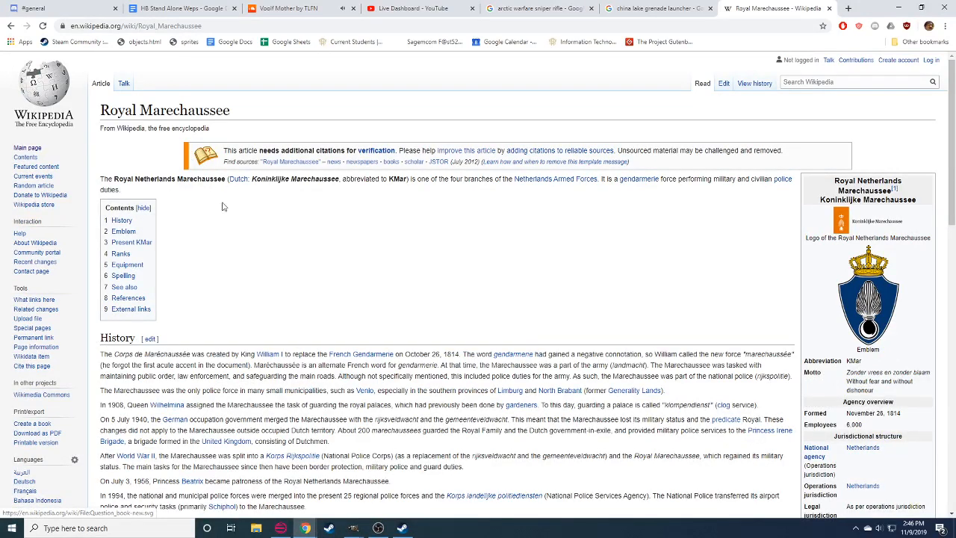
{"action": "left_click", "coordinate": [11, 26]}
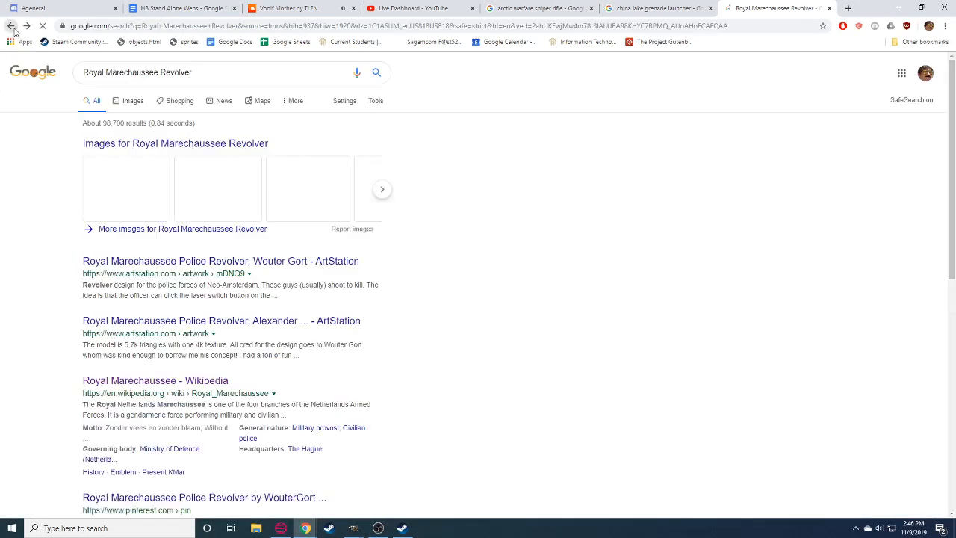
Reopen the image results and examine the orange side-view revolver, its related images and the yellow ArtStation concept sheet.
{"action": "left_click", "coordinate": [134, 101]}
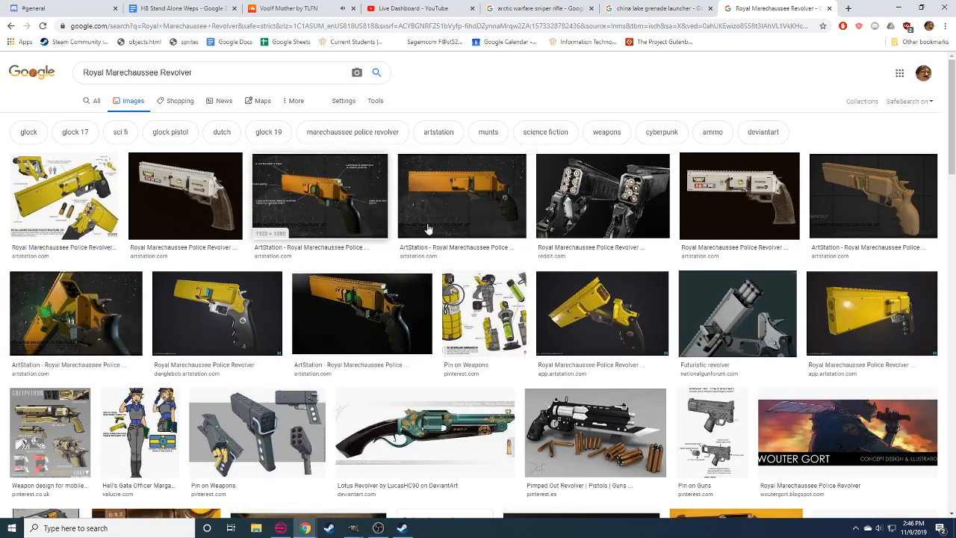
{"action": "left_click", "coordinate": [486, 207]}
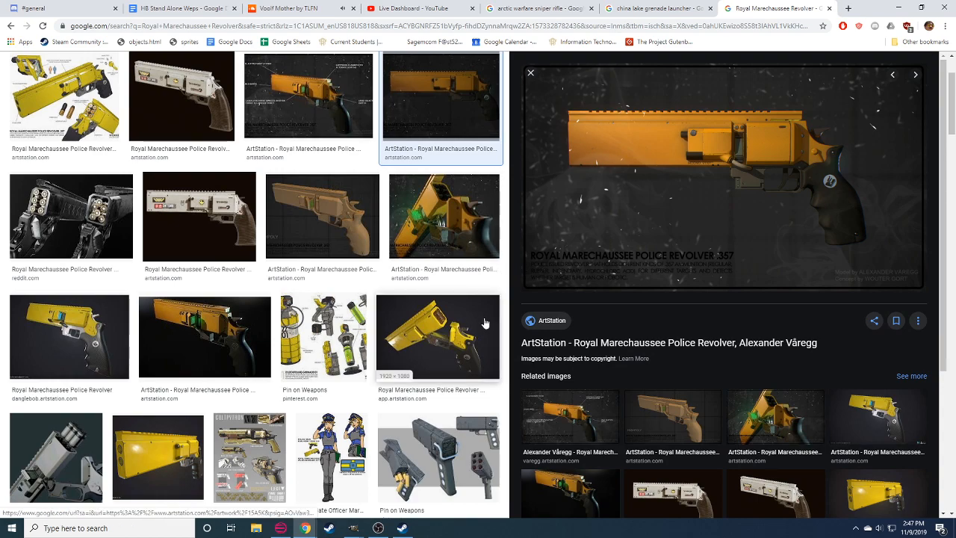
{"action": "scroll", "coordinate": [484, 323], "scroll_direction": "down", "scroll_amount": 1}
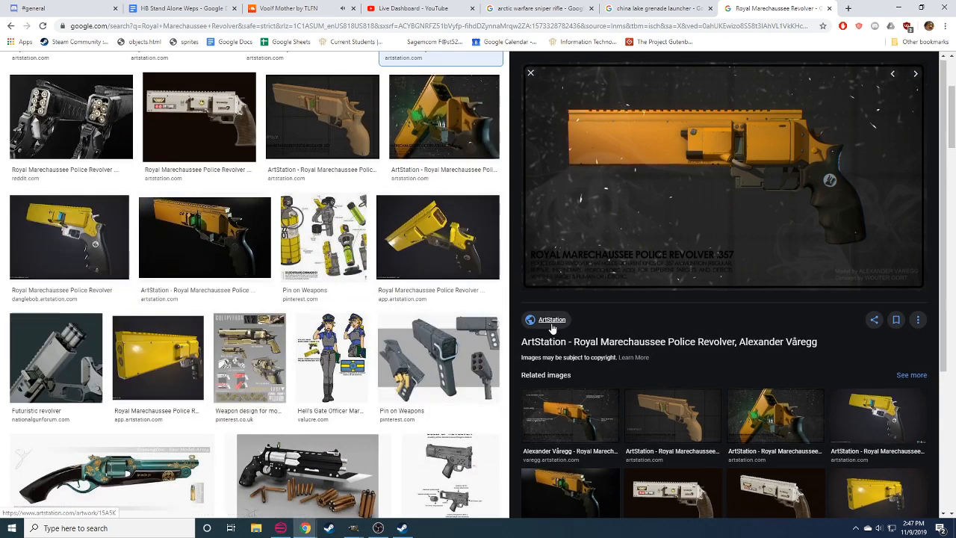
{"action": "scroll", "coordinate": [467, 345], "scroll_direction": "down", "scroll_amount": 2}
{"action": "scroll", "coordinate": [470, 338], "scroll_direction": "up", "scroll_amount": 5}
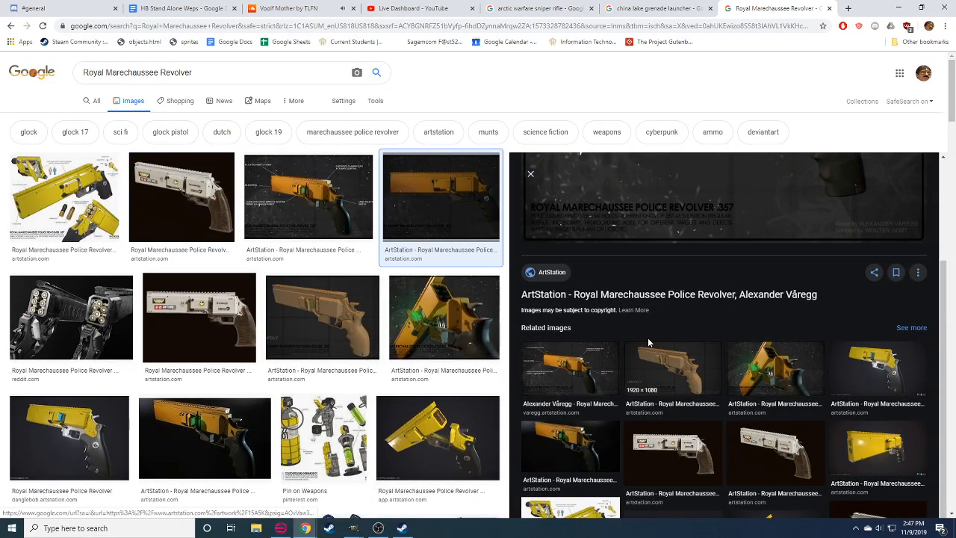
{"action": "scroll", "coordinate": [643, 378], "scroll_direction": "up", "scroll_amount": 2}
{"action": "scroll", "coordinate": [643, 377], "scroll_direction": "down", "scroll_amount": 6}
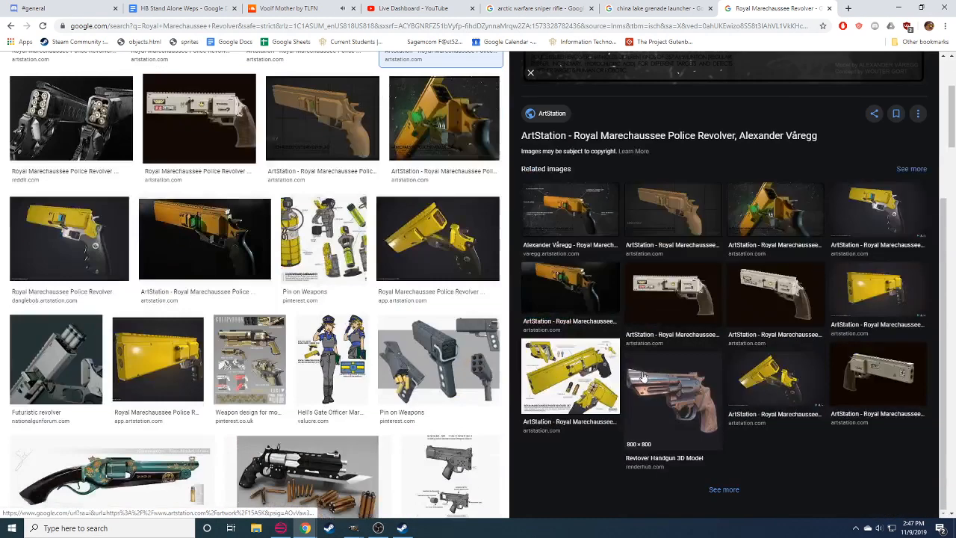
{"action": "scroll", "coordinate": [405, 374], "scroll_direction": "up", "scroll_amount": 3}
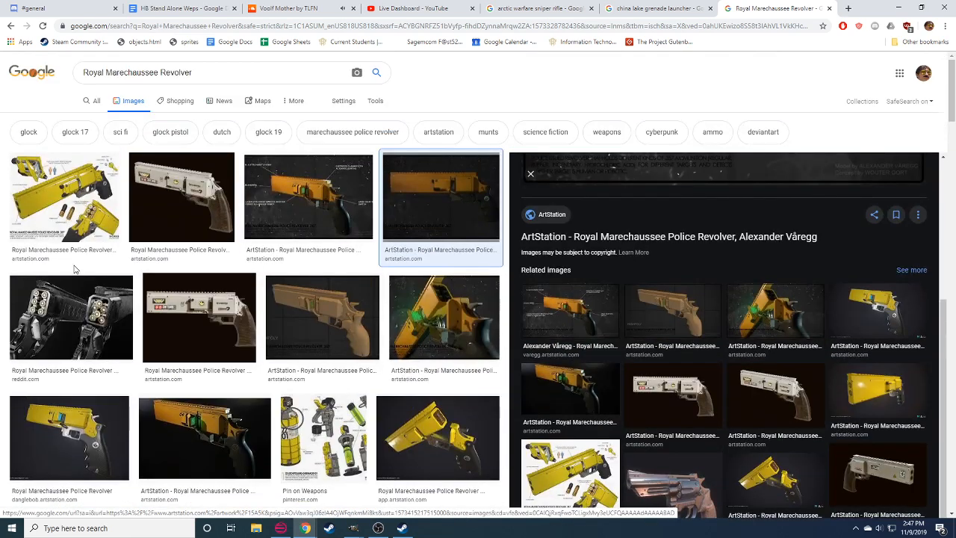
{"action": "left_click", "coordinate": [65, 216]}
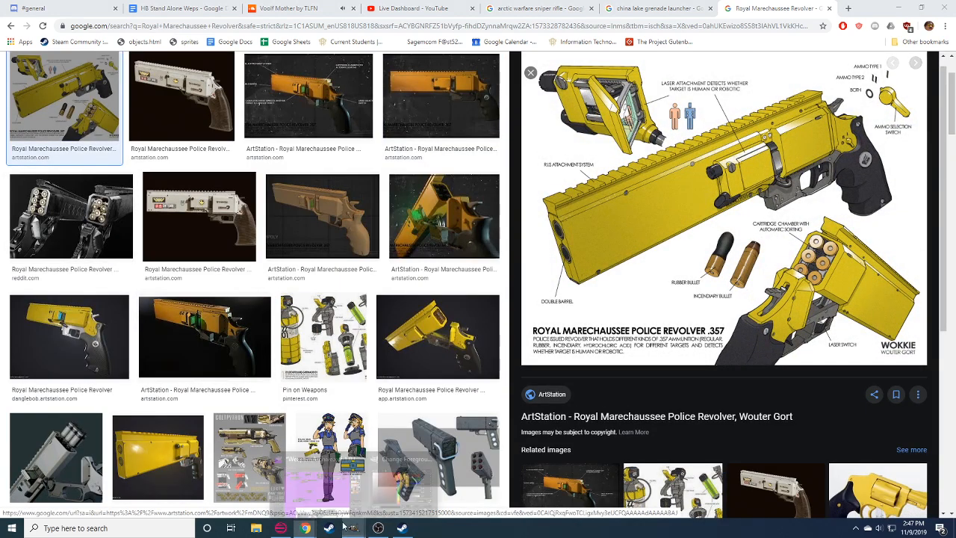
Switch to GIMP and copy the Judge revolver sprite from the pistols list with a 19 × 9 px selection.
{"action": "left_click", "coordinate": [326, 482]}
{"action": "left_click_drag", "start_coordinate": [383, 411], "coordinate": [320, 386]}
{"action": "left_click_drag", "start_coordinate": [257, 301], "coordinate": [582, 491]}
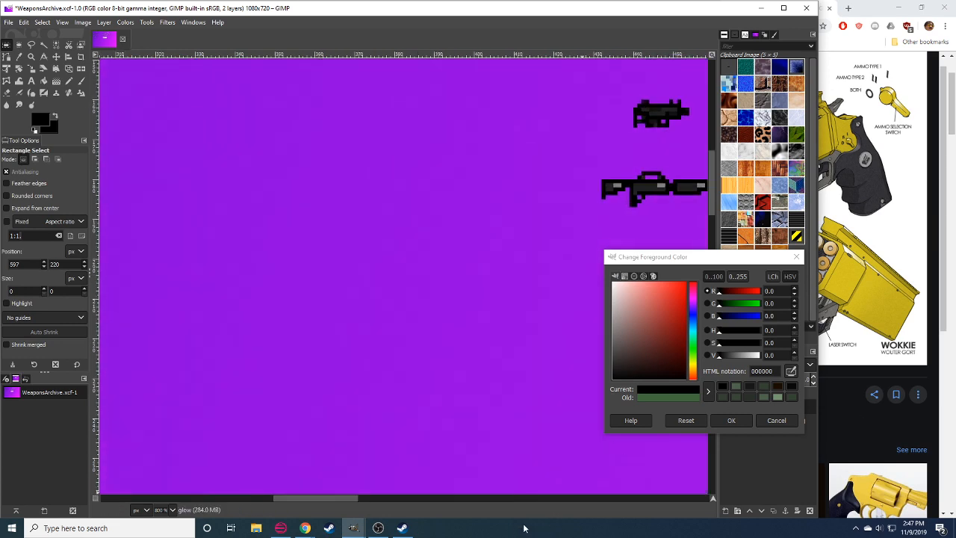
{"action": "mouse_move", "coordinate": [306, 528]}
{"action": "left_click", "coordinate": [352, 466]}
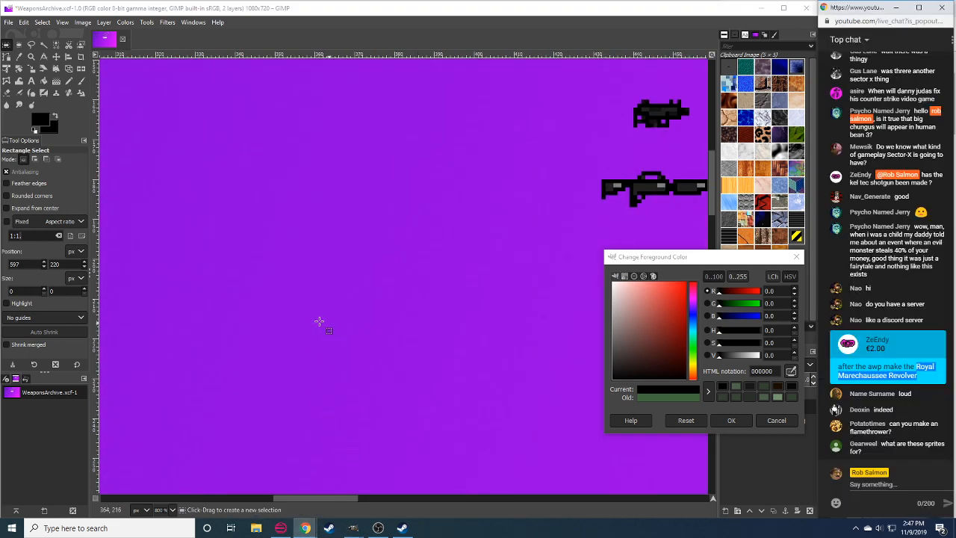
{"action": "left_click_drag", "start_coordinate": [319, 321], "coordinate": [675, 437]}
{"action": "left_click", "coordinate": [509, 304]}
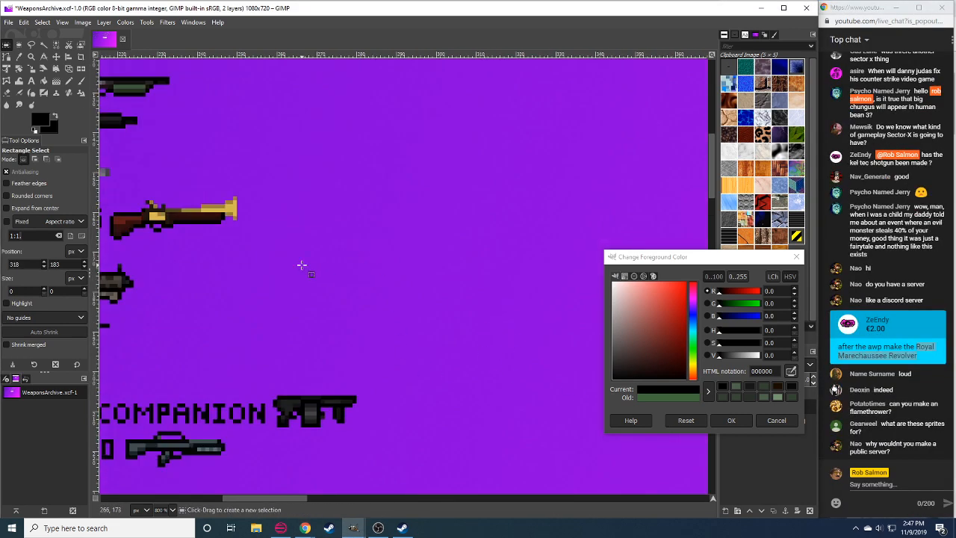
{"action": "left_click_drag", "start_coordinate": [112, 149], "coordinate": [482, 360]}
{"action": "left_click_drag", "start_coordinate": [112, 83], "coordinate": [629, 378]}
{"action": "left_click_drag", "start_coordinate": [362, 347], "coordinate": [374, 195]}
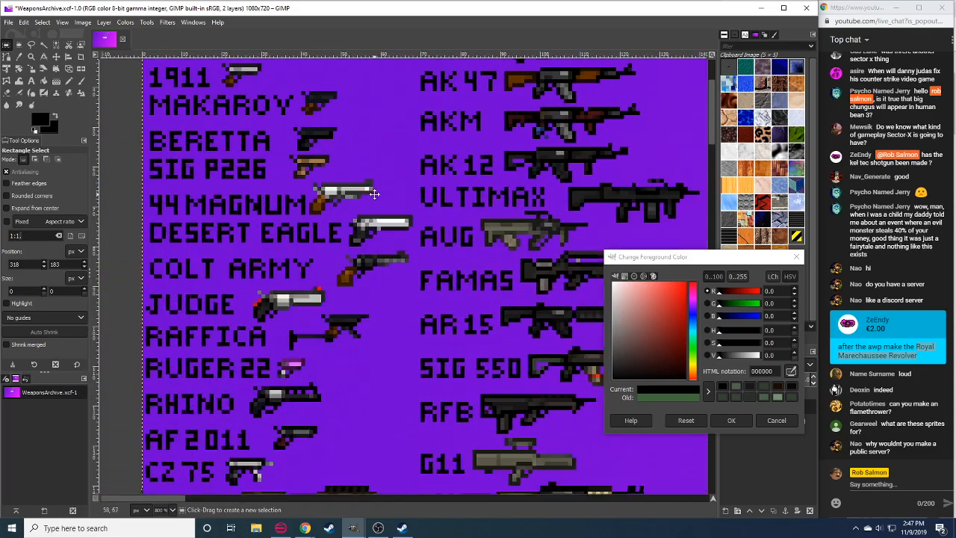
{"action": "left_click_drag", "start_coordinate": [253, 284], "coordinate": [326, 318]}
{"action": "key", "text": "ctrl+c"}
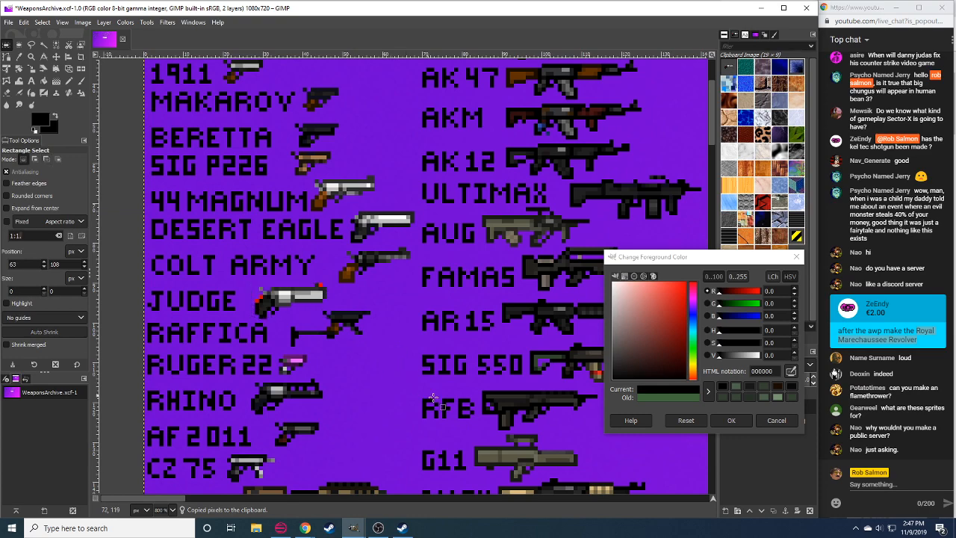
Paste the Judge revolver sprite into the empty area above the second Arctic Warfare rifle's barrel and anchor it.
{"action": "scroll", "coordinate": [418, 347], "scroll_direction": "down", "scroll_amount": 5}
{"action": "scroll", "coordinate": [418, 347], "scroll_direction": "right", "scroll_amount": 10}
{"action": "scroll", "coordinate": [465, 339], "scroll_direction": "down", "scroll_amount": 3}
{"action": "scroll", "coordinate": [465, 338], "scroll_direction": "right", "scroll_amount": 8}
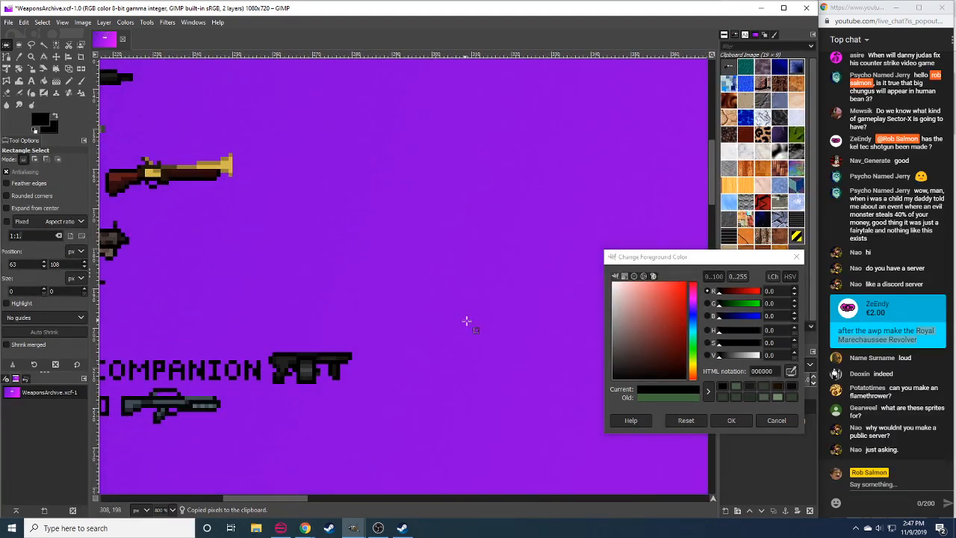
{"action": "key", "text": "2"}
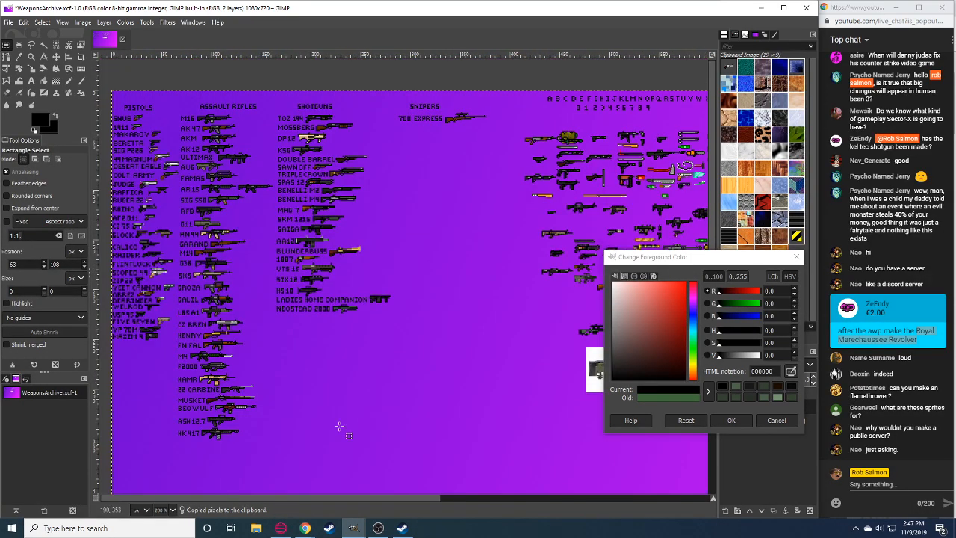
{"action": "scroll", "coordinate": [339, 426], "scroll_direction": "right", "scroll_amount": 4}
{"action": "scroll", "coordinate": [339, 427], "scroll_direction": "down", "scroll_amount": 1}
{"action": "key", "text": "3"}
{"action": "key", "text": "4"}
{"action": "scroll", "coordinate": [281, 320], "scroll_direction": "right", "scroll_amount": 4}
{"action": "scroll", "coordinate": [281, 321], "scroll_direction": "down", "scroll_amount": 1}
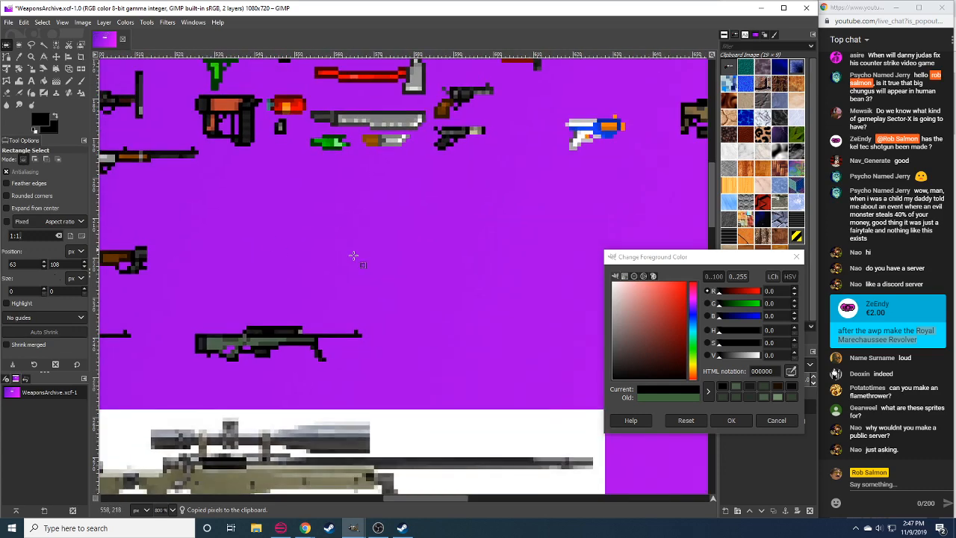
{"action": "mouse_move", "coordinate": [401, 261]}
{"action": "left_mouse_down"}
{"action": "mouse_move", "coordinate": [414, 266]}
{"action": "mouse_move", "coordinate": [398, 233]}
{"action": "left_mouse_up"}
{"action": "key", "text": "ctrl+v"}
{"action": "left_click", "coordinate": [422, 262]}
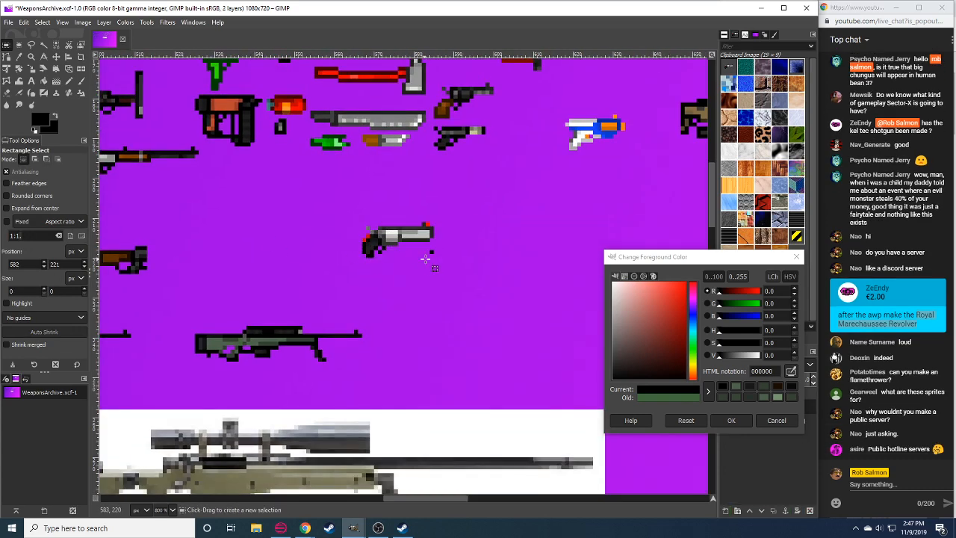
Cut the pasted revolver with a 40 × 15 px selection and paste it into the open space below the white-and-blue pistol.
{"action": "key", "text": "shift+e"}
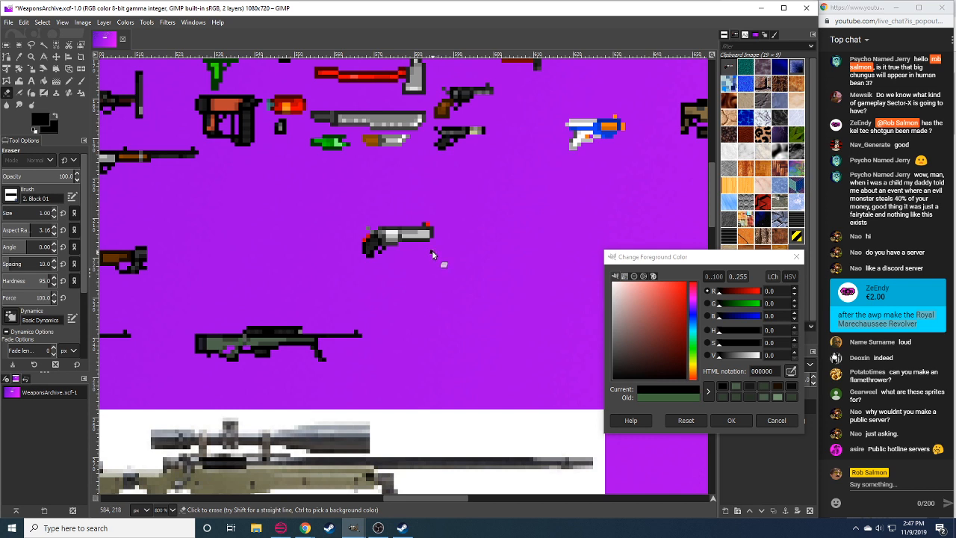
{"action": "key", "text": "r"}
{"action": "left_click_drag", "start_coordinate": [343, 227], "coordinate": [465, 264]}
{"action": "left_click_drag", "start_coordinate": [331, 206], "coordinate": [489, 264]}
{"action": "key", "text": "ctrl+x"}
{"action": "left_click", "coordinate": [477, 307]}
{"action": "left_click_drag", "start_coordinate": [477, 307], "coordinate": [359, 295]}
{"action": "mouse_move", "coordinate": [428, 248]}
{"action": "left_mouse_down"}
{"action": "mouse_move", "coordinate": [440, 267]}
{"action": "mouse_move", "coordinate": [449, 257]}
{"action": "left_mouse_up"}
{"action": "key", "text": "ctrl+v"}
{"action": "left_click", "coordinate": [465, 297]}
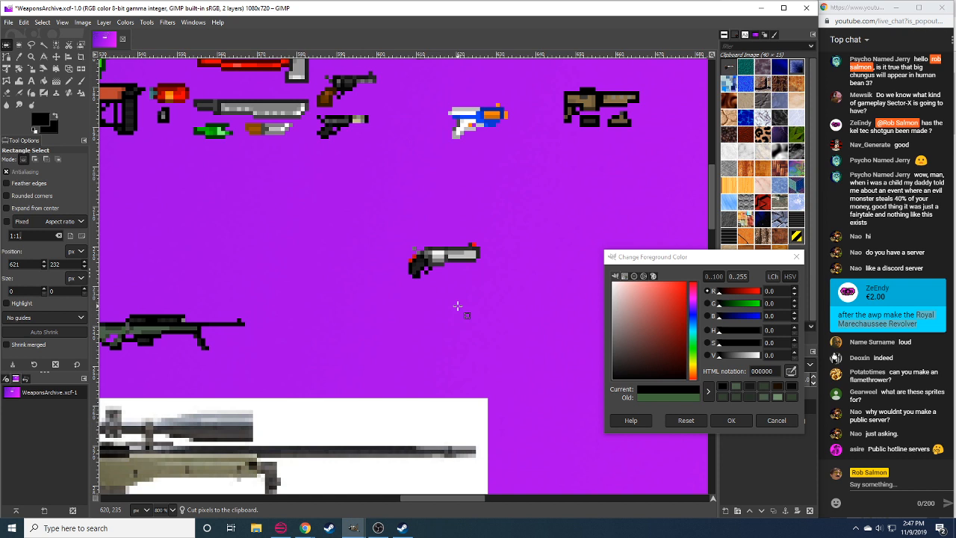
Compare the pasted revolver with the surrounding weapon sprites at different zoom levels and activate the Pencil tool.
{"action": "left_click", "coordinate": [904, 292]}
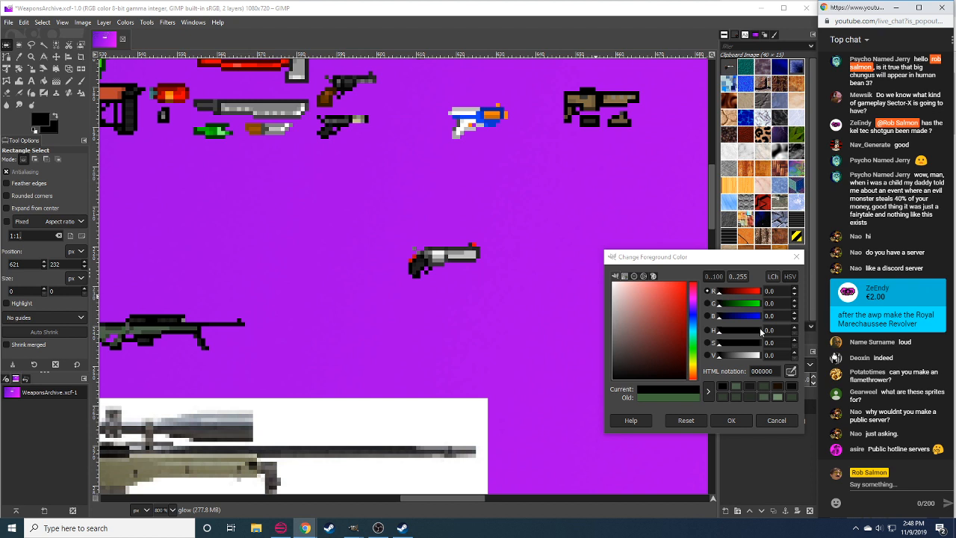
{"action": "scroll", "coordinate": [168, 511], "scroll_direction": "down", "scroll_amount": 1}
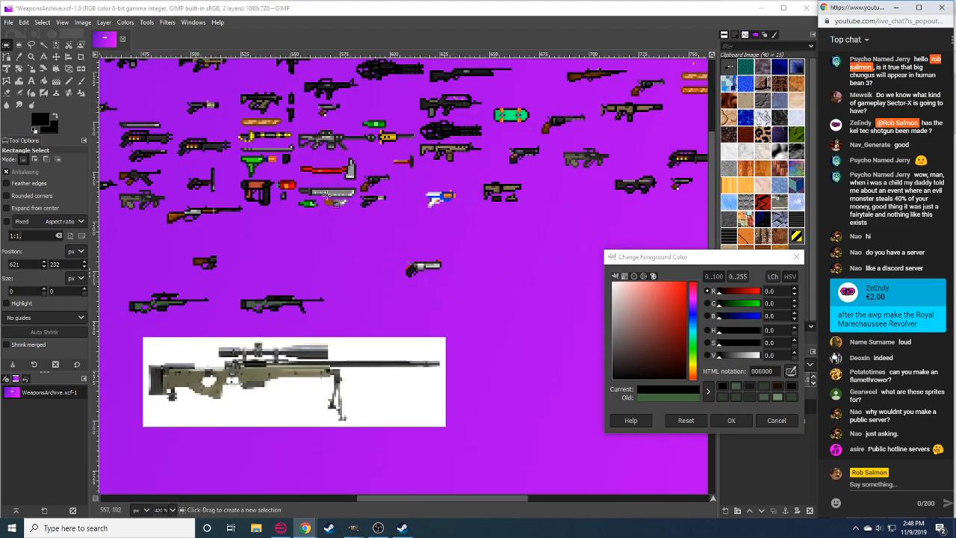
{"action": "left_click_drag", "start_coordinate": [187, 150], "coordinate": [243, 256]}
{"action": "scroll", "coordinate": [278, 209], "scroll_direction": "down", "scroll_amount": 5}
{"action": "scroll", "coordinate": [278, 209], "scroll_direction": "right", "scroll_amount": 4}
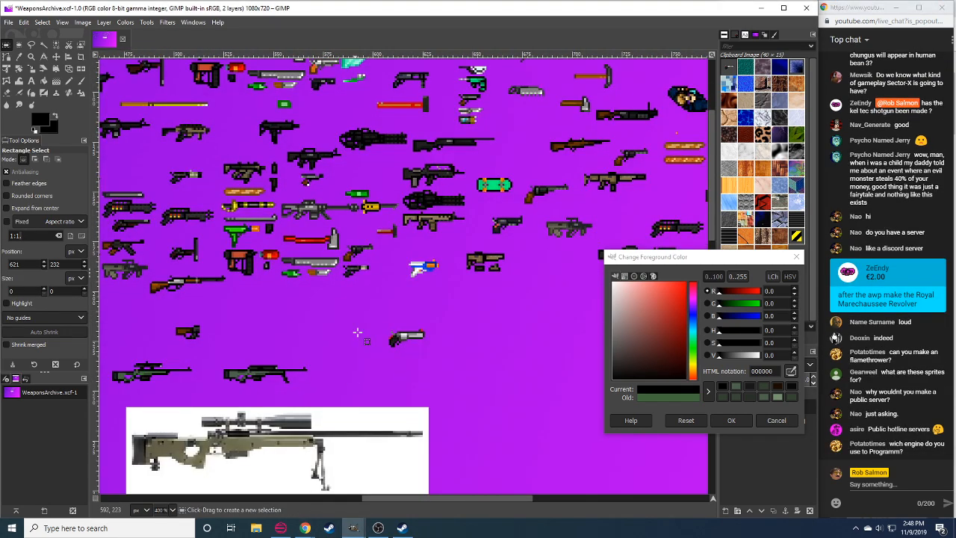
{"action": "scroll", "coordinate": [404, 276], "scroll_direction": "up", "scroll_amount": 1}
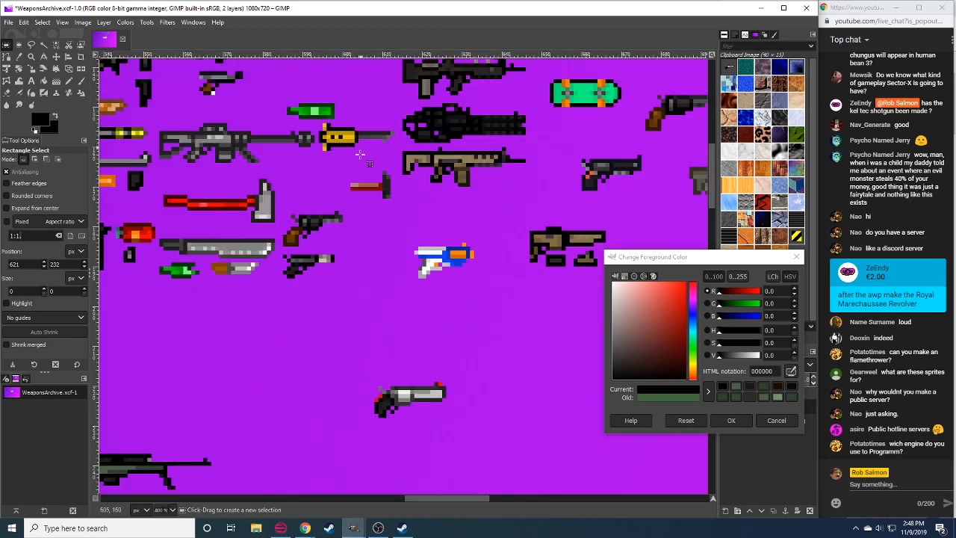
{"action": "key", "text": "n"}
{"action": "left_click", "coordinate": [306, 527]}
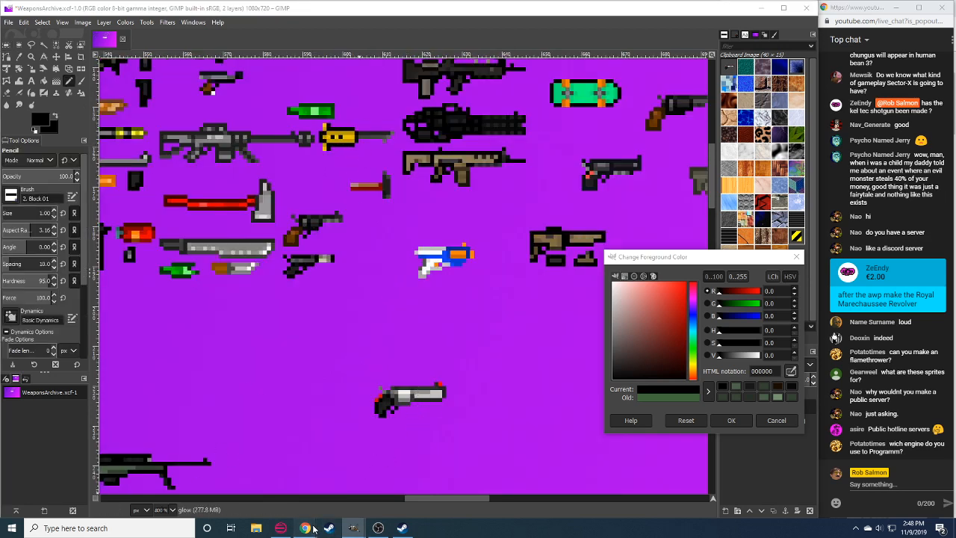
Reshape the pasted revolver's grip using the Eraser and Pencil with dark grey 202020 and black, covering the red pixels at its rear.
{"action": "mouse_move", "coordinate": [292, 483]}
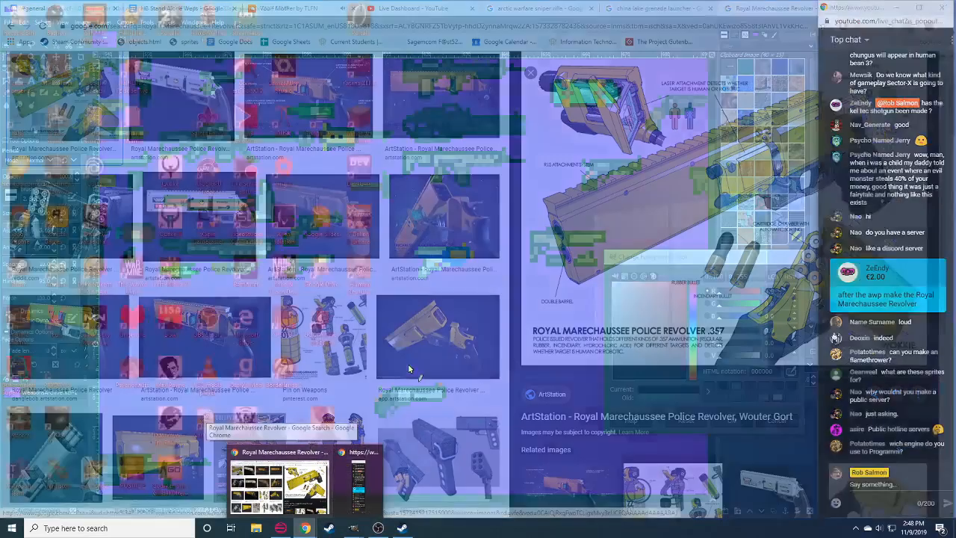
{"action": "key", "text": "shift+e"}
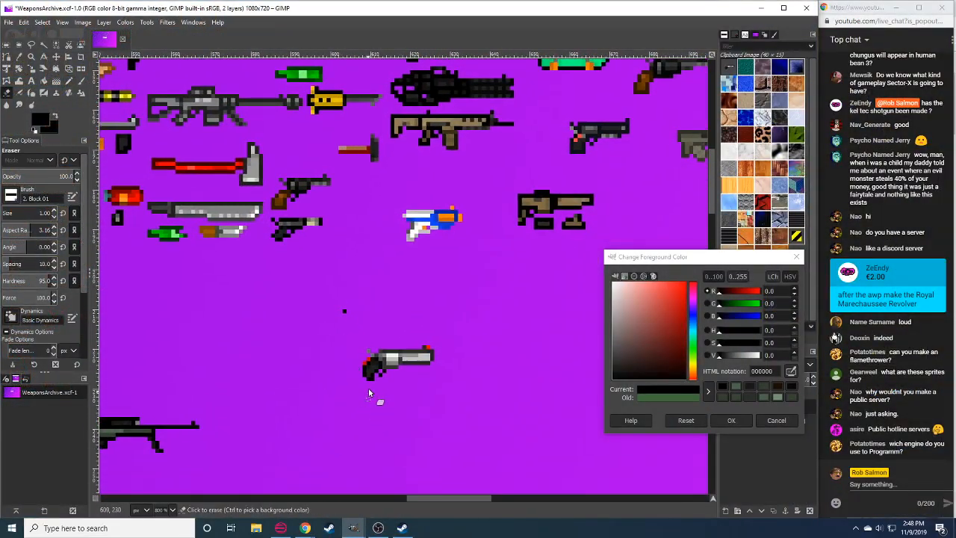
{"action": "left_click_drag", "start_coordinate": [364, 361], "coordinate": [364, 378]}
{"action": "key", "text": "n"}
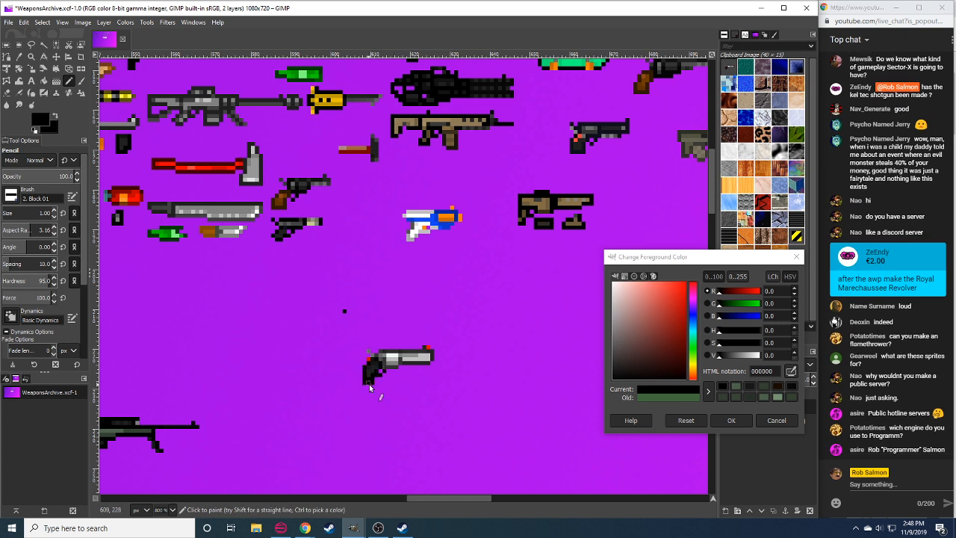
{"action": "left_click", "coordinate": [369, 383], "text": "ctrl"}
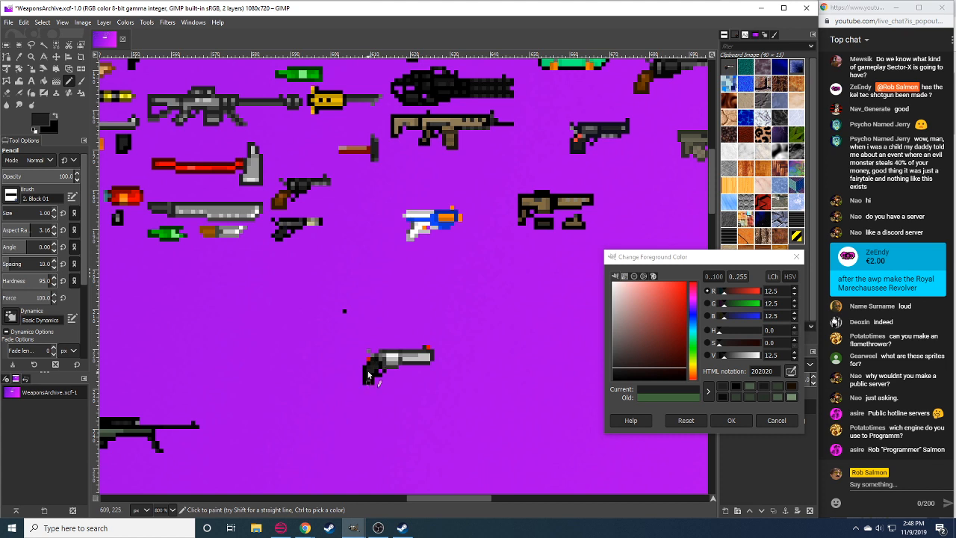
{"action": "left_click", "coordinate": [370, 363], "text": "ctrl"}
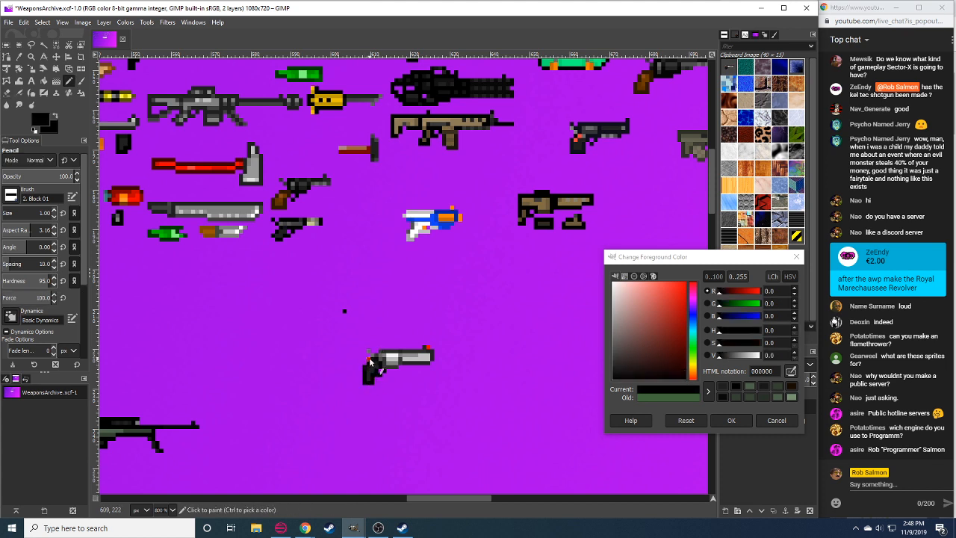
{"action": "left_click", "coordinate": [369, 362]}
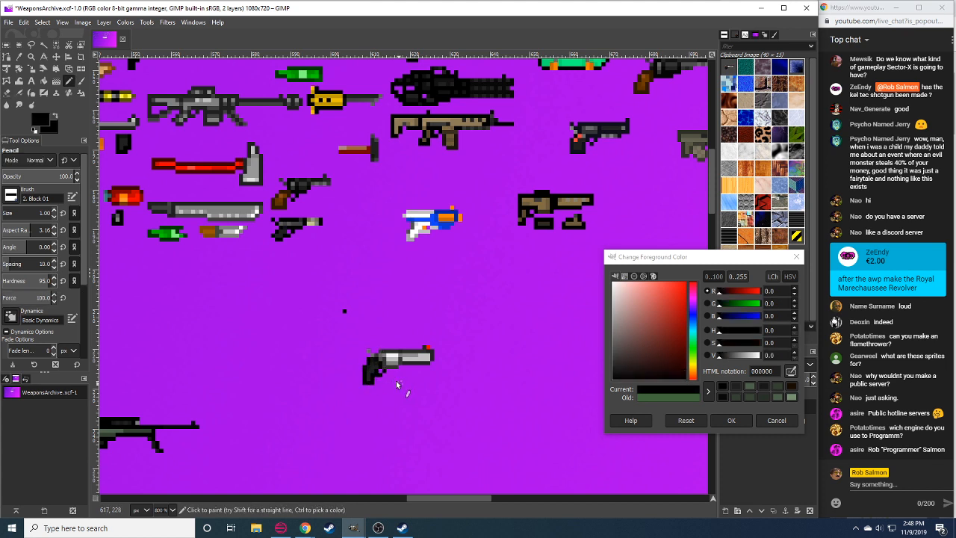
Recolour the revolver's barrel with yellow eac300 sampled from the yellow weapon above and outline it in dark brown 392f00.
{"action": "left_click", "coordinate": [340, 95], "text": "ctrl"}
{"action": "left_click_drag", "start_coordinate": [389, 357], "coordinate": [420, 360]}
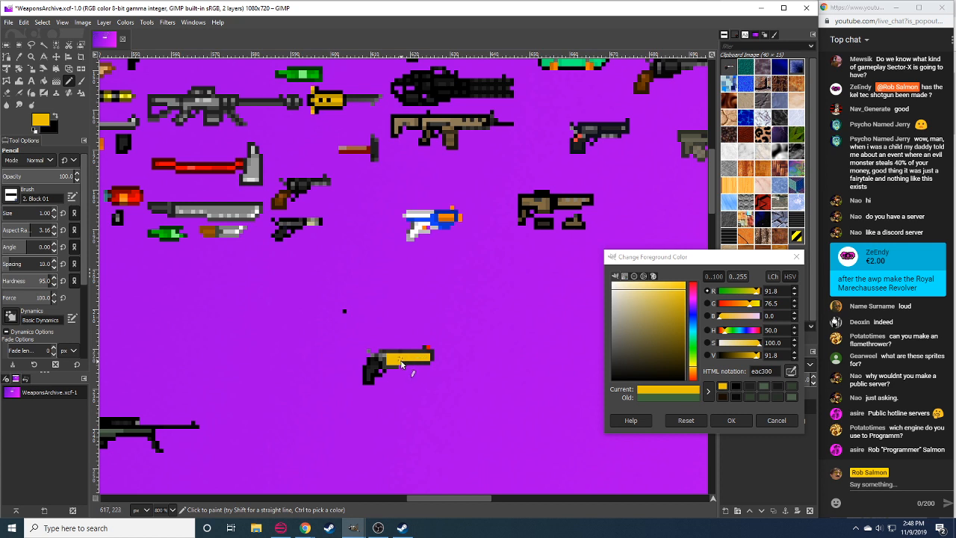
{"action": "left_click", "coordinate": [729, 359]}
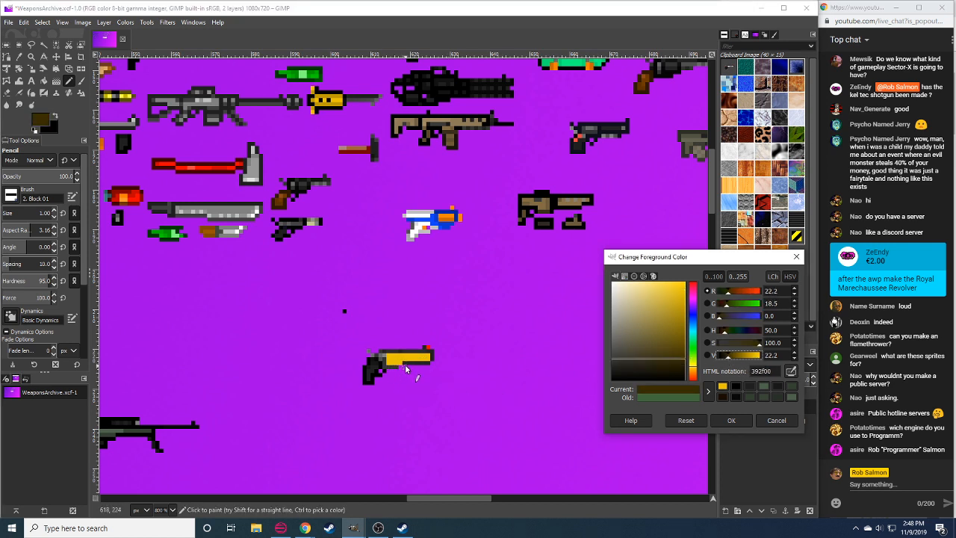
{"action": "left_click", "coordinate": [406, 366]}
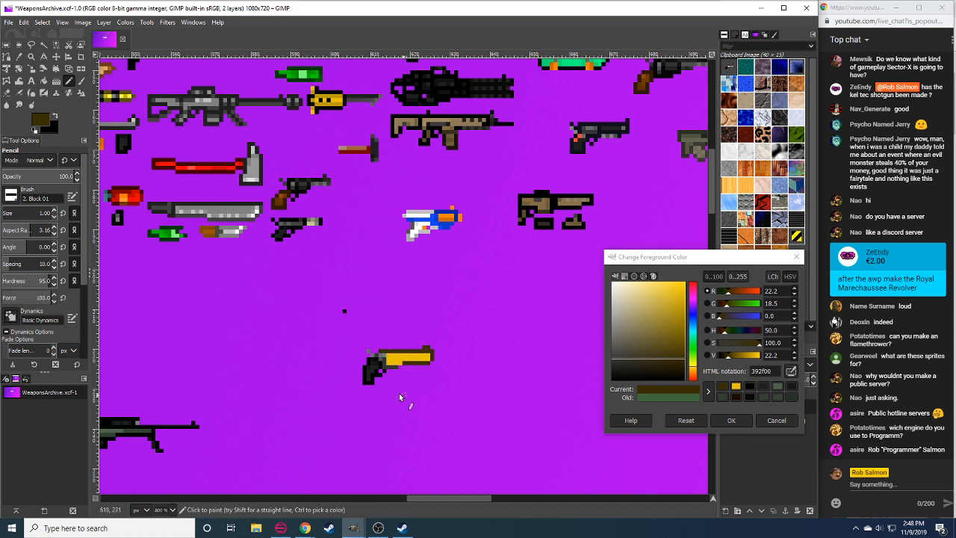
Check the revolver reference, blacken the rear pixels above the grip, and extend the yellow eac300 body back toward the grip.
{"action": "left_click", "coordinate": [305, 528]}
{"action": "left_click", "coordinate": [292, 501]}
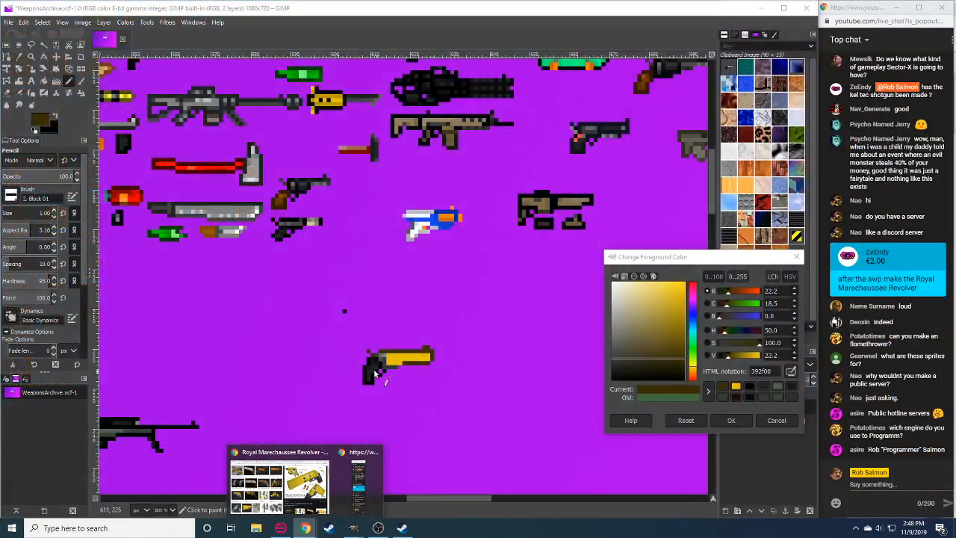
{"action": "left_click", "coordinate": [362, 368], "text": "ctrl"}
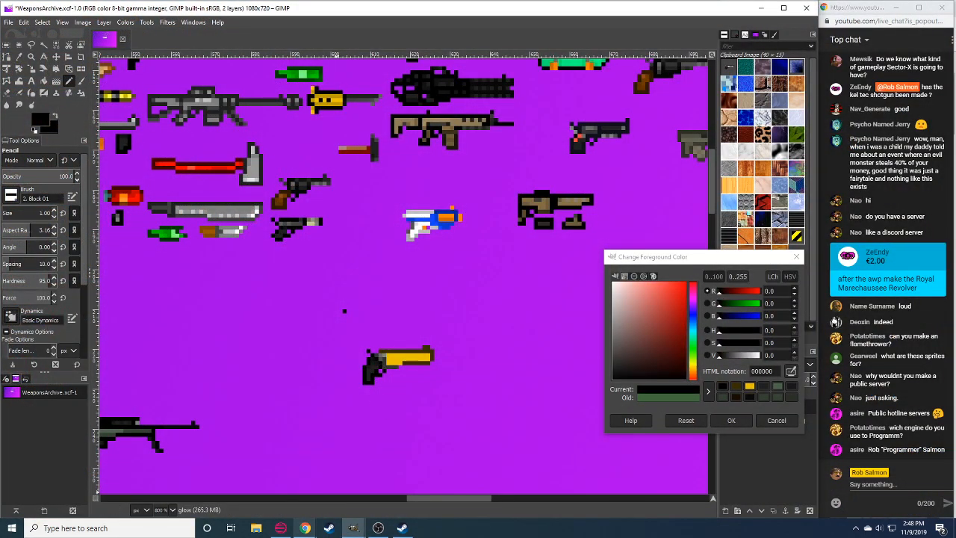
{"action": "left_click", "coordinate": [389, 352], "text": "ctrl"}
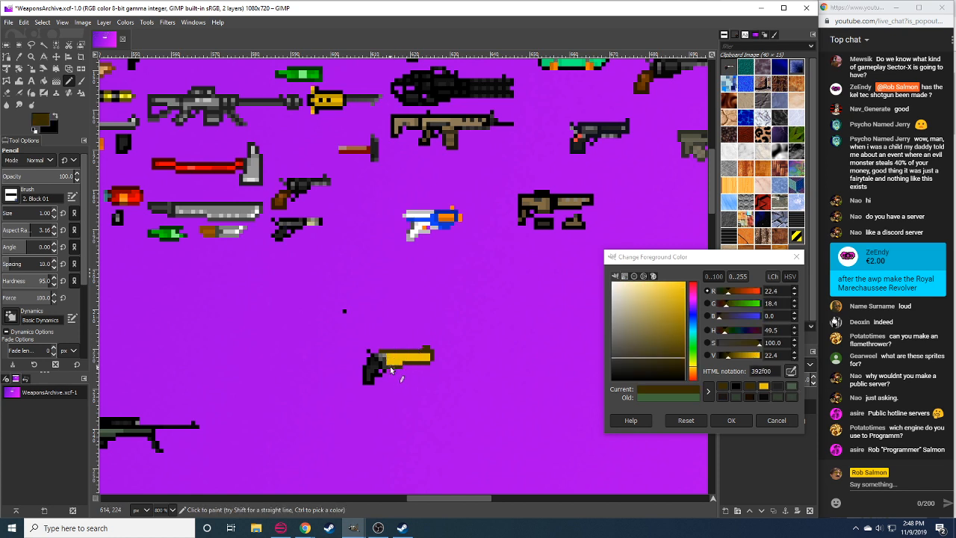
{"action": "left_click", "coordinate": [384, 364], "text": "ctrl"}
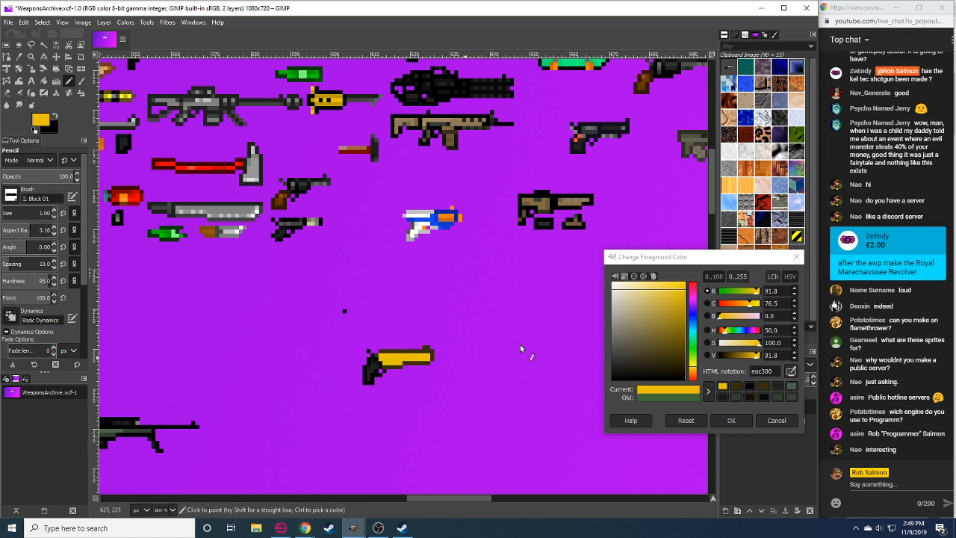
Paint a vertical seam across the middle of the yellow barrel using the darker yellows 524400 and 7e6900.
{"action": "left_click_drag", "start_coordinate": [739, 355], "coordinate": [732, 354]}
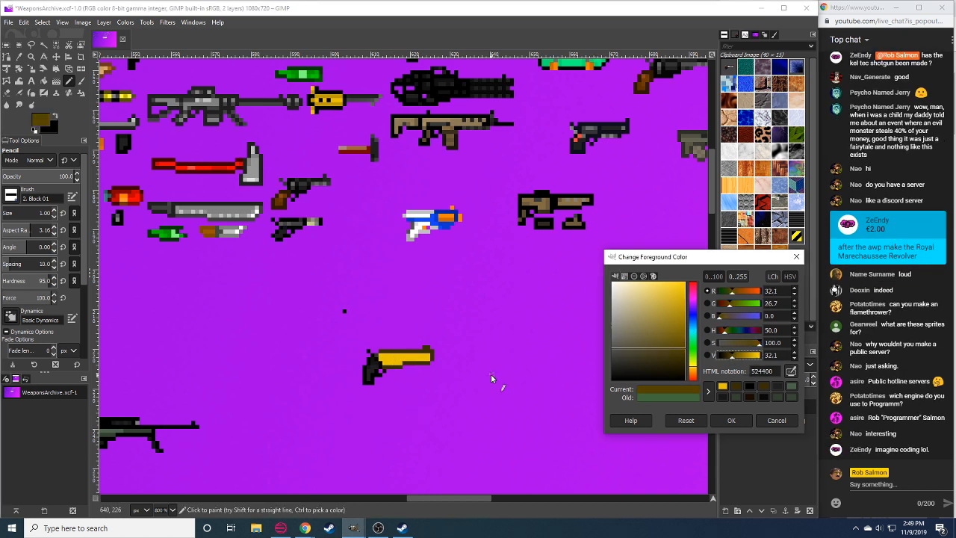
{"action": "left_click", "coordinate": [399, 364]}
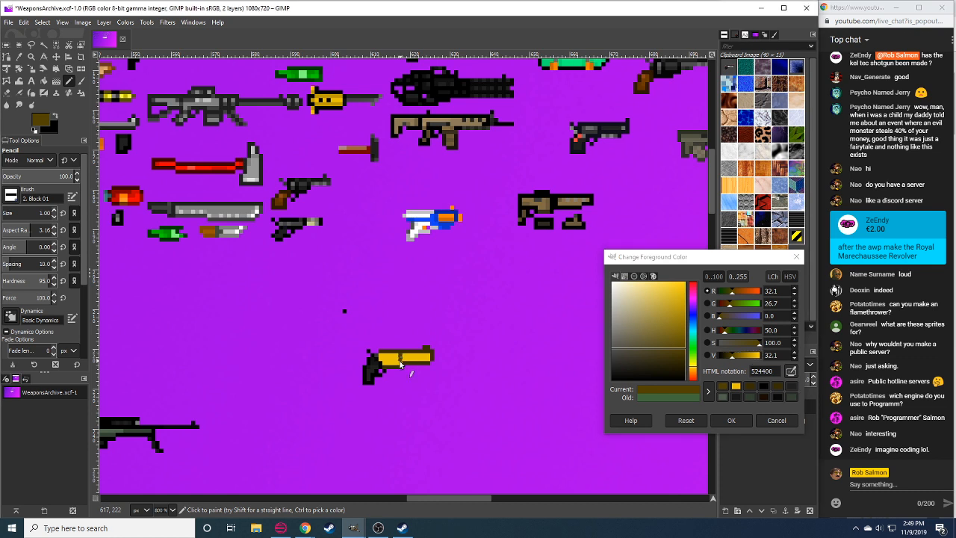
{"action": "left_click", "coordinate": [738, 355]}
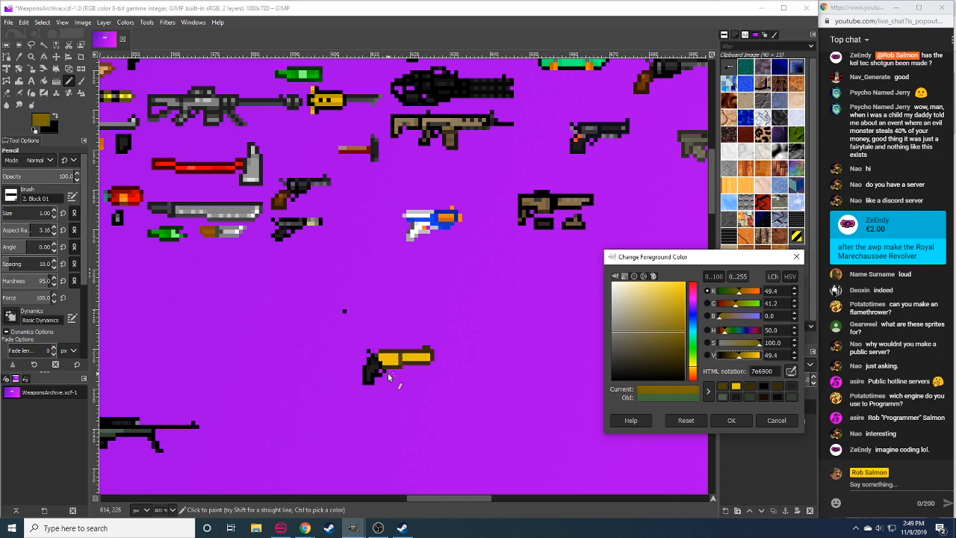
{"action": "left_click", "coordinate": [400, 358]}
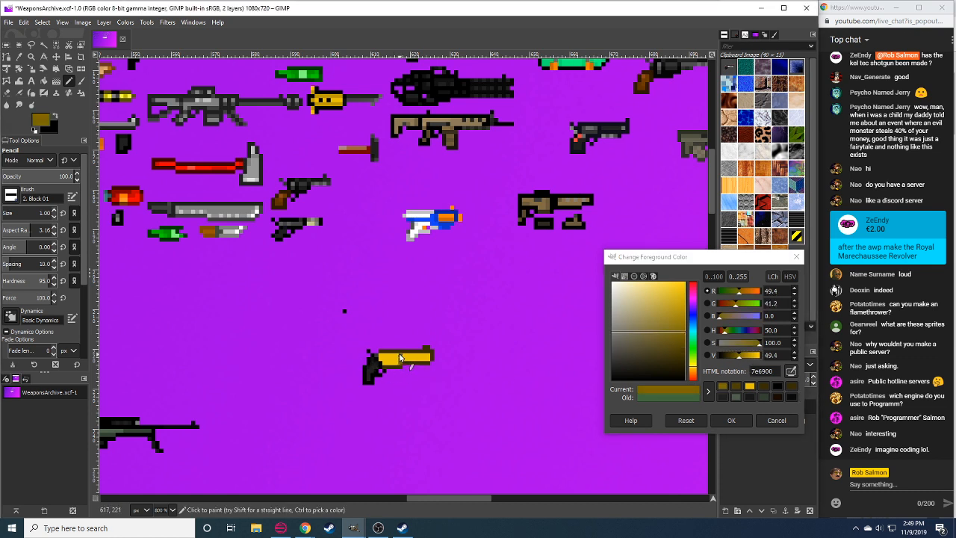
{"action": "left_click_drag", "start_coordinate": [406, 355], "coordinate": [425, 356]}
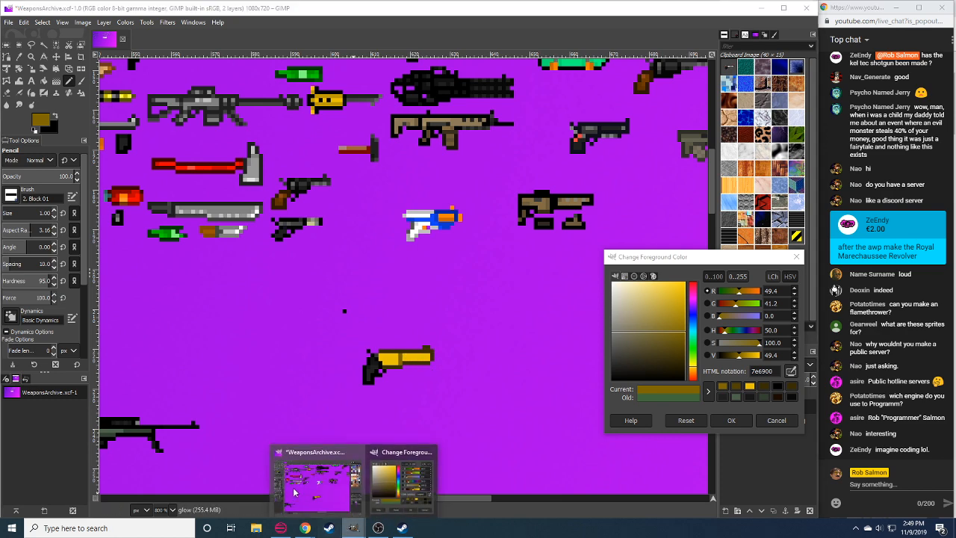
Check the revolver reference and paint black trigger pixels beside the grip, beneath the yellow body.
{"action": "mouse_move", "coordinate": [305, 529]}
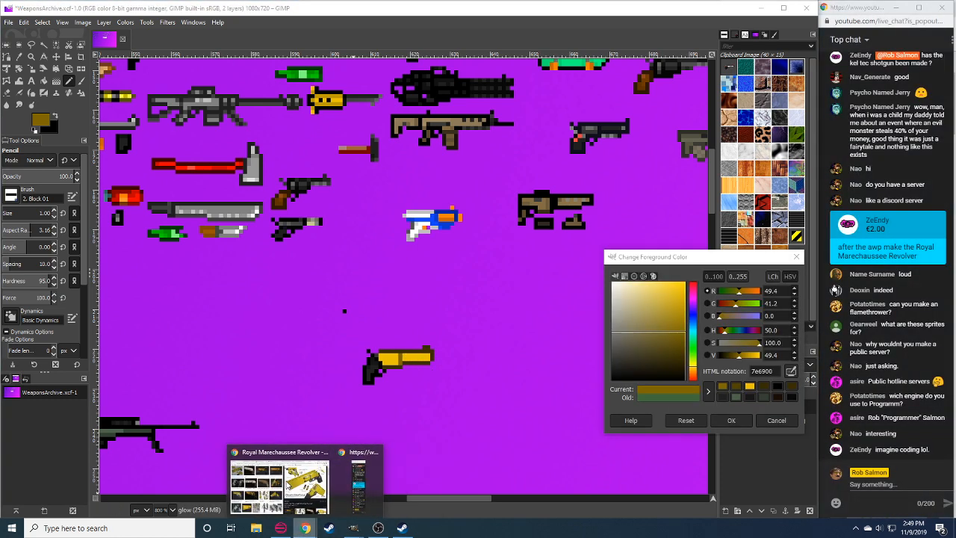
{"action": "mouse_move", "coordinate": [287, 459]}
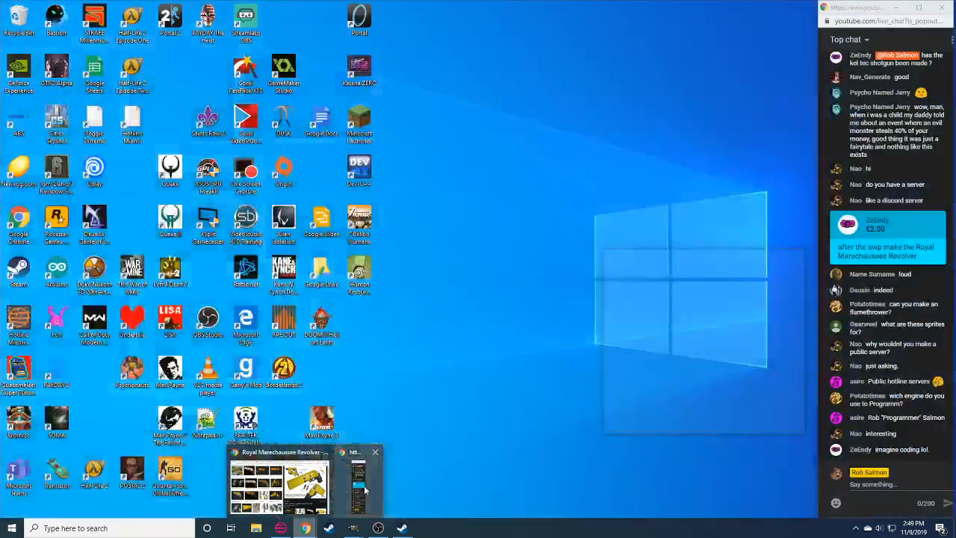
{"action": "left_click", "coordinate": [378, 478]}
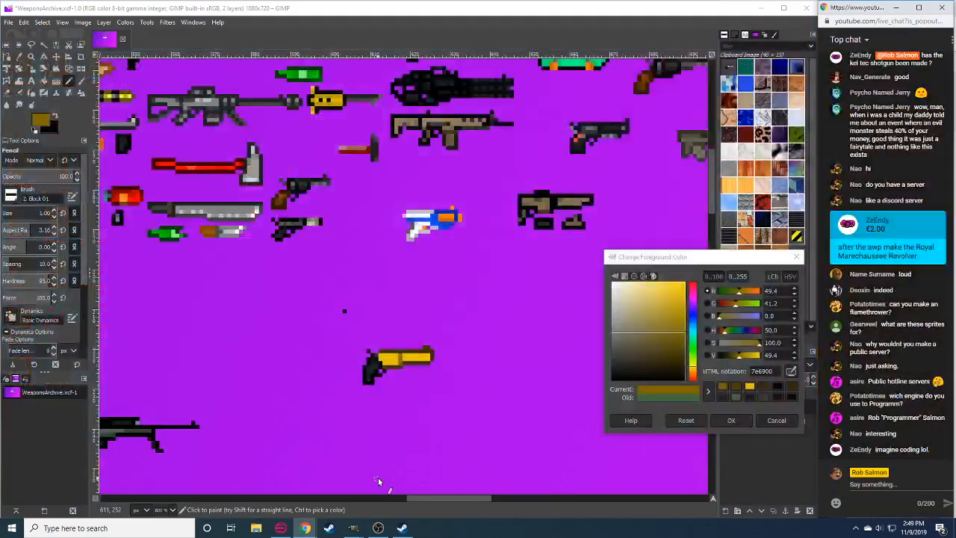
{"action": "left_click", "coordinate": [374, 372]}
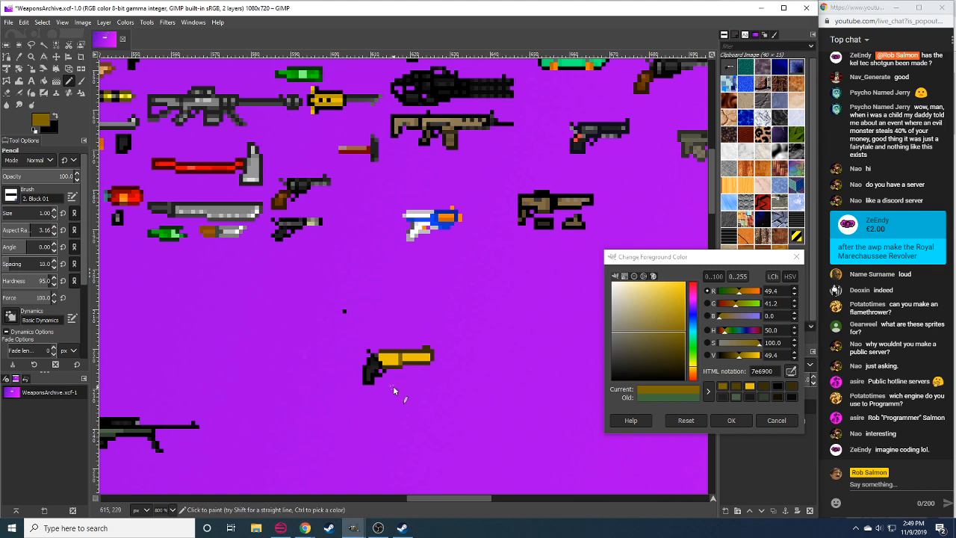
{"action": "key", "text": "r"}
{"action": "key", "text": "n"}
{"action": "left_click", "coordinate": [382, 373], "text": "ctrl"}
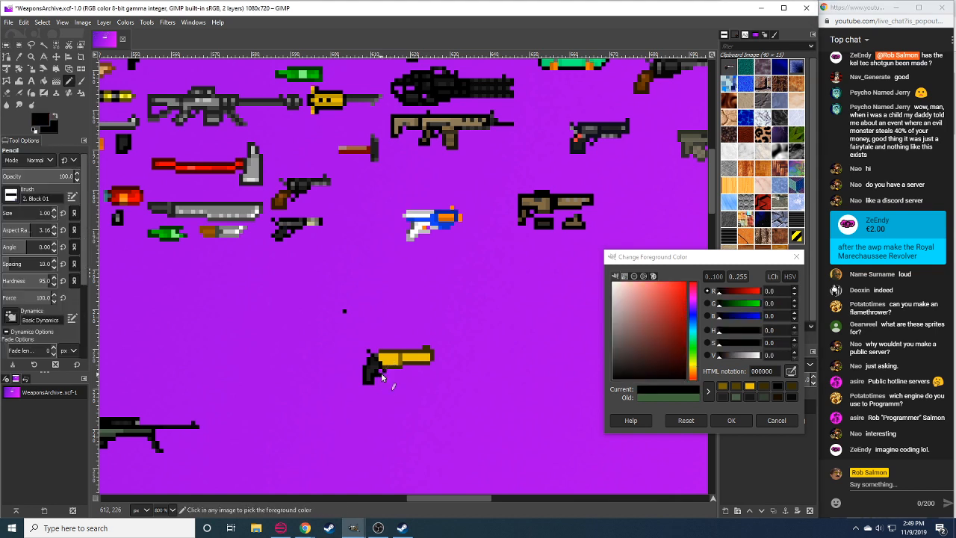
Touch up the underside of the yellow barrel with dark brown 392f00 sampled from its outline.
{"action": "left_click", "coordinate": [416, 363], "text": "ctrl"}
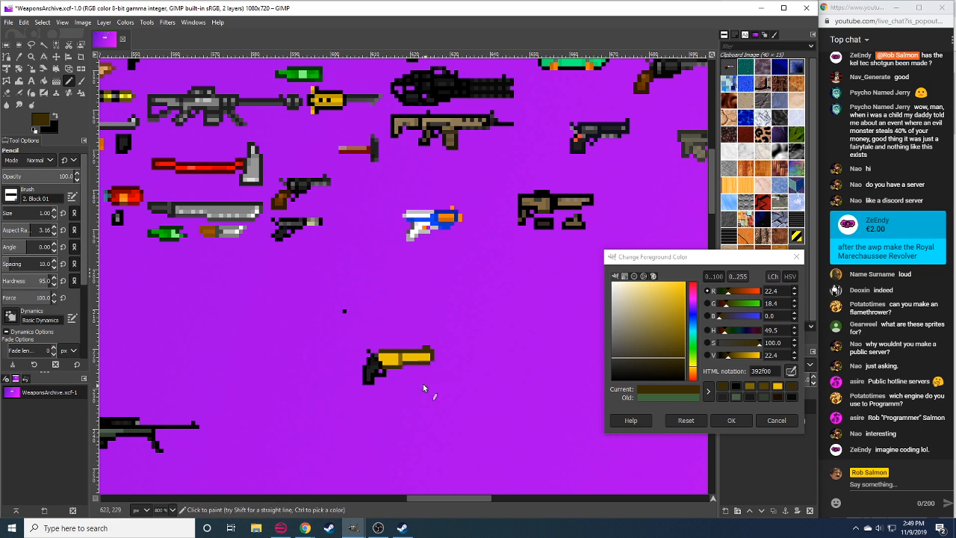
{"action": "key", "text": "shift+e"}
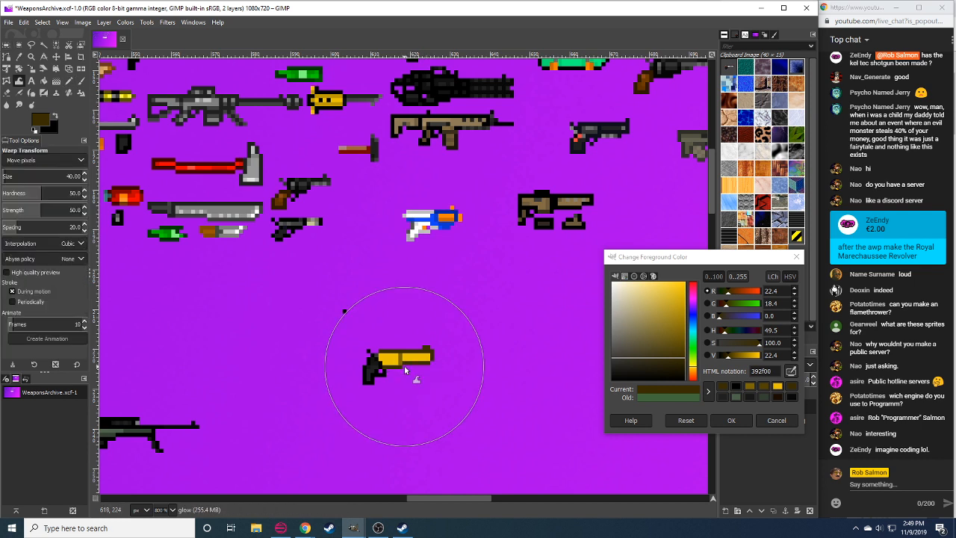
{"action": "key", "text": "n"}
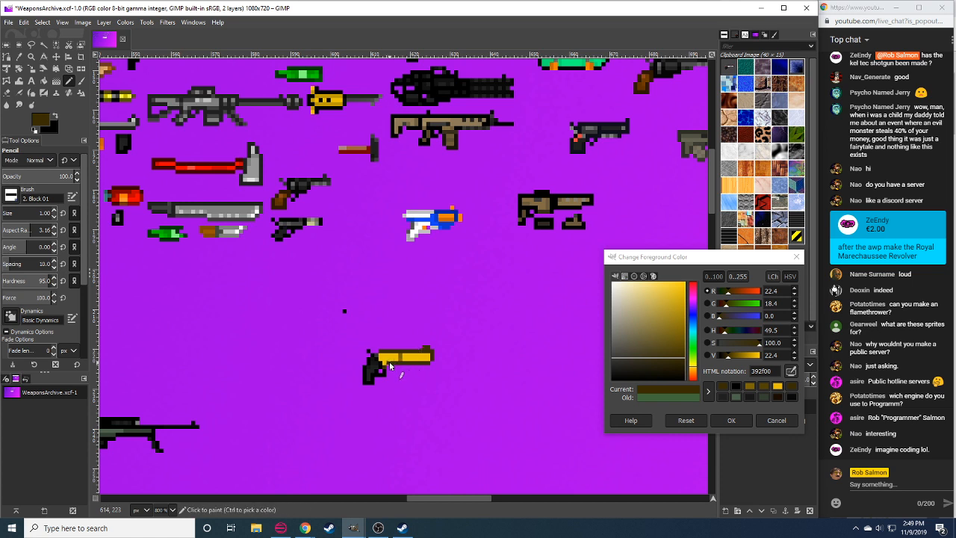
Cut the yellow barrel with a 16 × 6 px rectangular selection, paste it back onto the revolver and anchor it.
{"action": "key", "text": "r"}
{"action": "mouse_move", "coordinate": [443, 342]}
{"action": "left_mouse_down"}
{"action": "mouse_move", "coordinate": [375, 365]}
{"action": "mouse_move", "coordinate": [410, 363]}
{"action": "left_mouse_up"}
{"action": "key", "text": "ctrl+x"}
{"action": "key", "text": "ctrl+v"}
{"action": "left_click", "coordinate": [421, 401]}
{"action": "left_click_drag", "start_coordinate": [416, 407], "coordinate": [452, 379]}
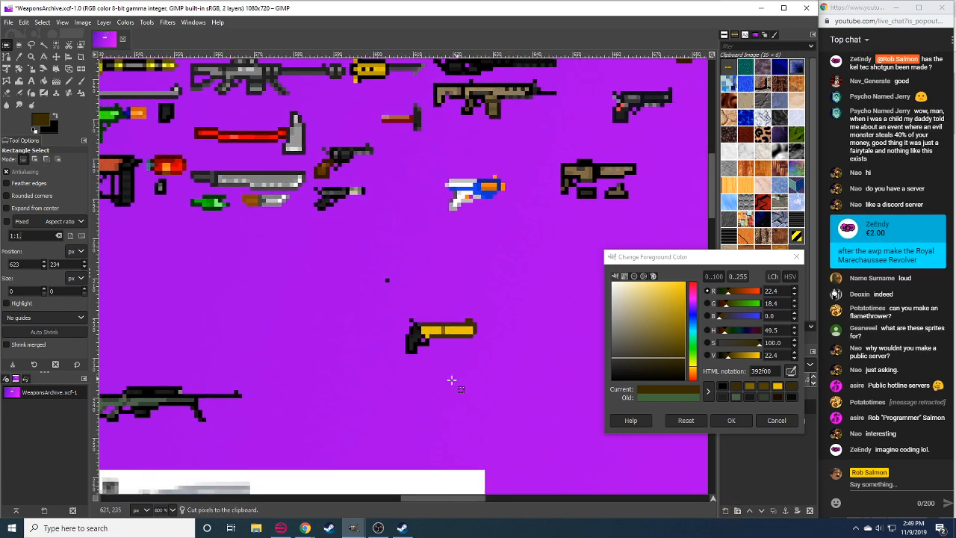
Clean up the trigger area with the Eraser and draw a black trigger guard between the grip and the barrel's underside.
{"action": "key", "text": "shift+e"}
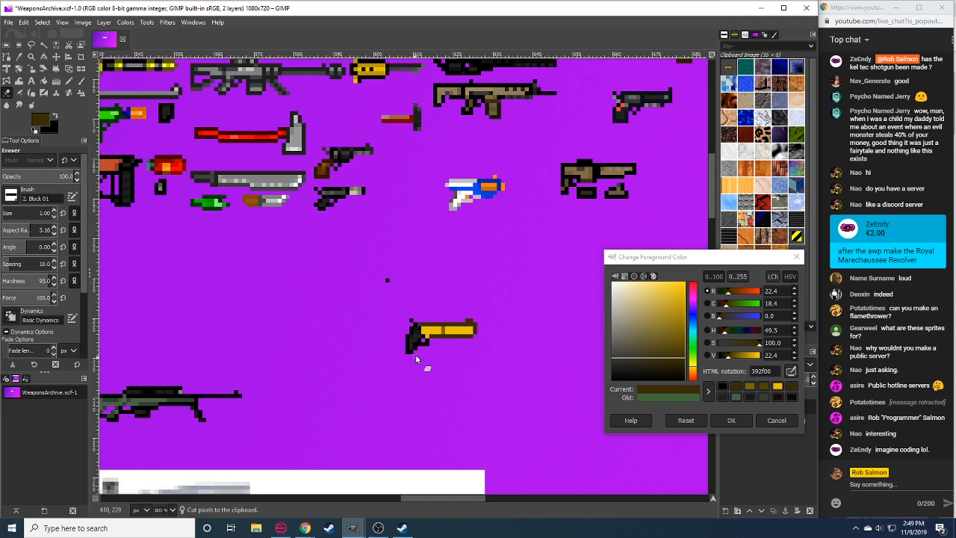
{"action": "key", "text": "n"}
{"action": "left_click", "coordinate": [416, 347], "text": "ctrl"}
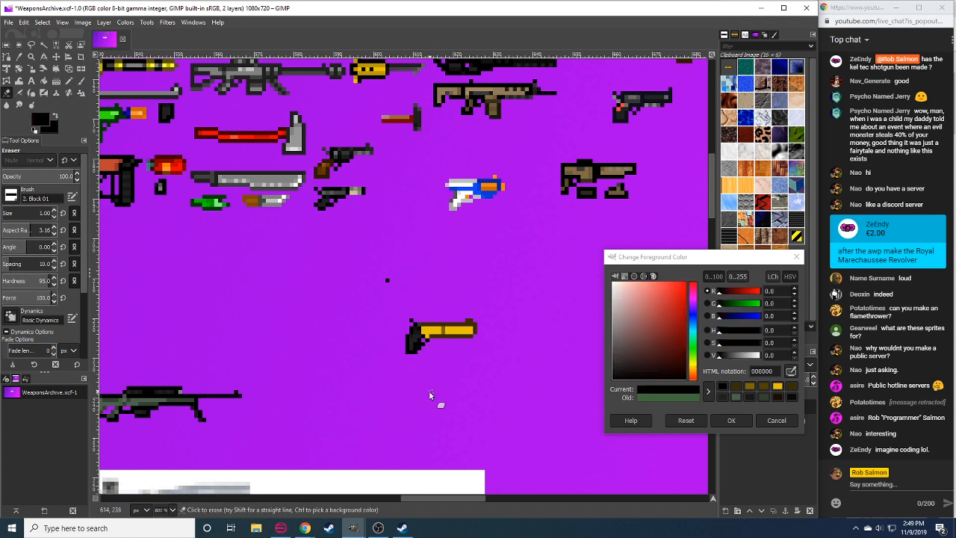
{"action": "scroll", "coordinate": [428, 359], "scroll_direction": "down", "scroll_amount": 1}
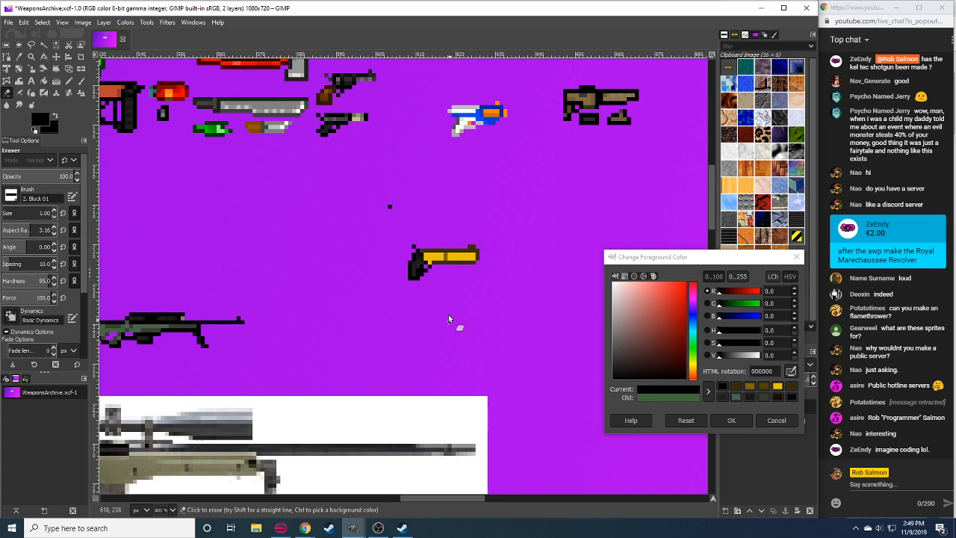
{"action": "left_click", "coordinate": [431, 269]}
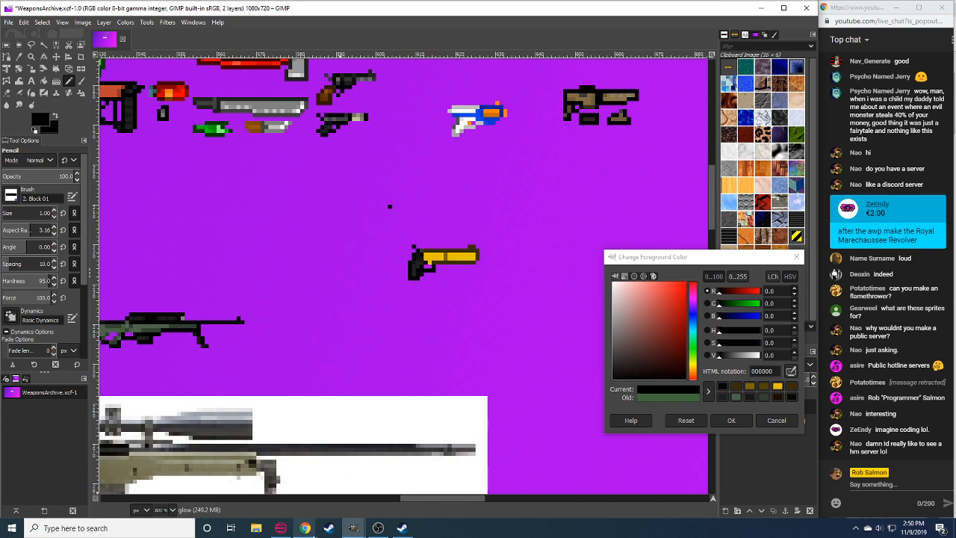
Switch to Chrome and play the track They All Carried Ghosts from the SoundCloud likes.
{"action": "mouse_move", "coordinate": [353, 528]}
{"action": "mouse_move", "coordinate": [329, 504]}
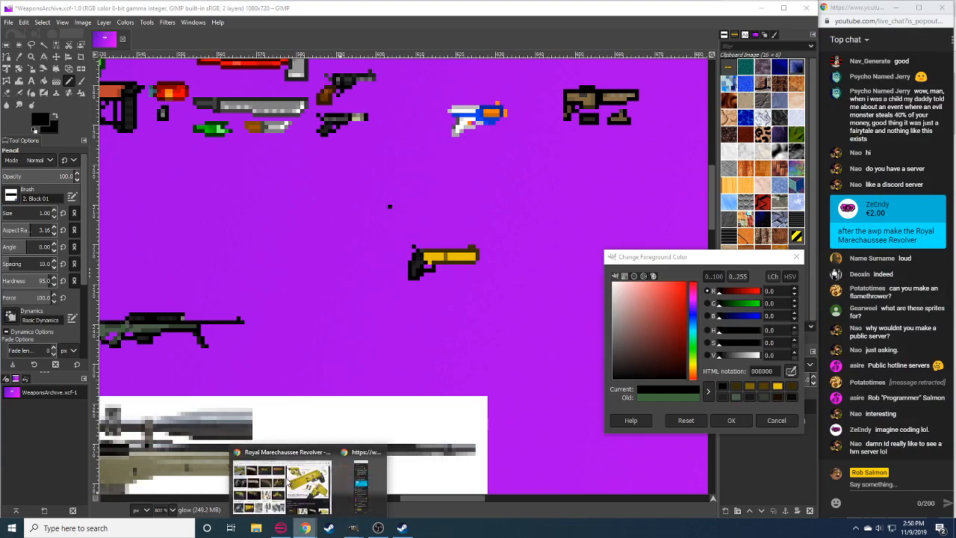
{"action": "left_click", "coordinate": [302, 482]}
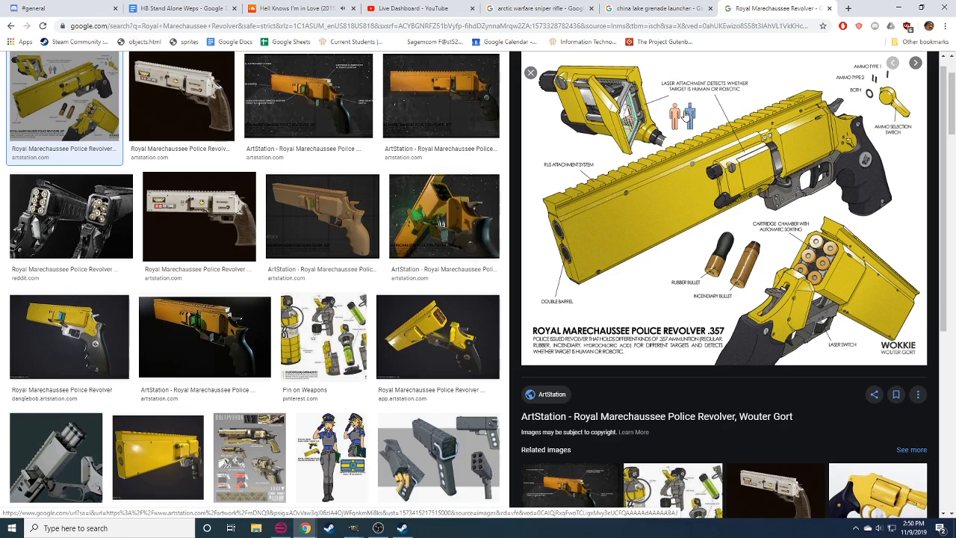
{"action": "left_click", "coordinate": [291, 8]}
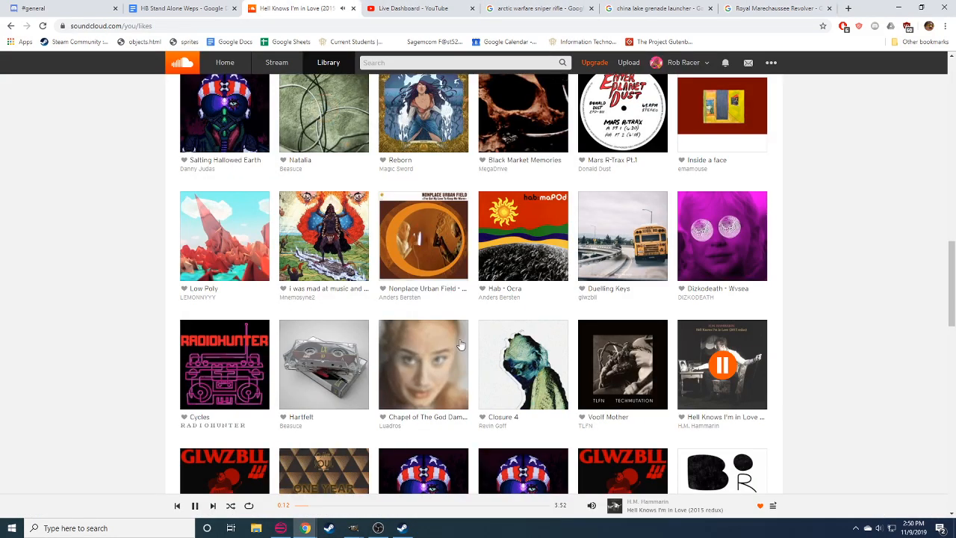
{"action": "scroll", "coordinate": [466, 384], "scroll_direction": "down", "scroll_amount": 6}
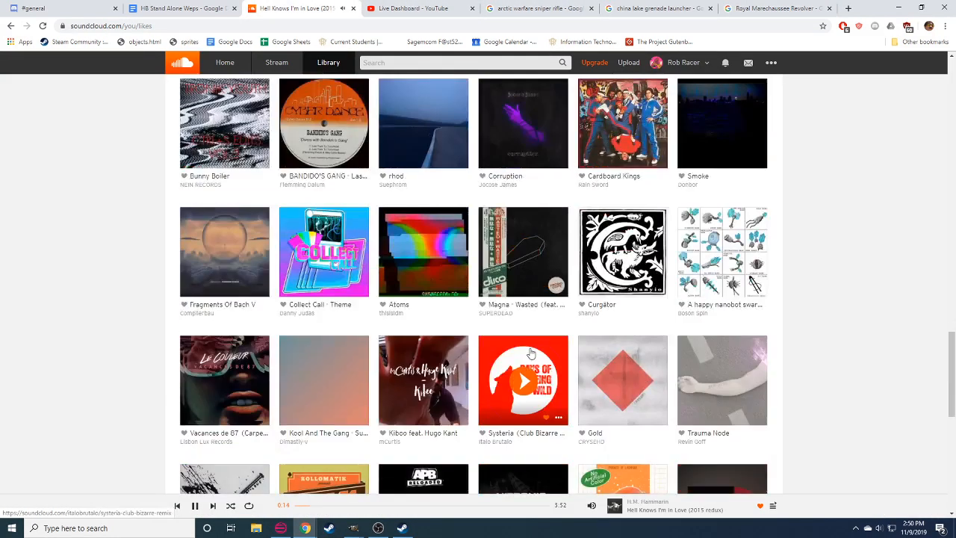
{"action": "scroll", "coordinate": [619, 377], "scroll_direction": "up", "scroll_amount": 3}
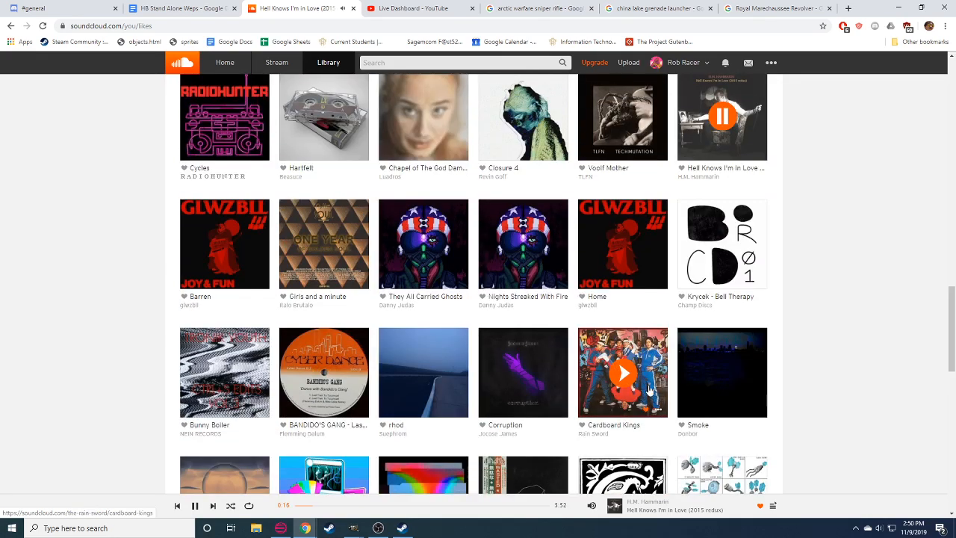
{"action": "scroll", "coordinate": [619, 377], "scroll_direction": "up", "scroll_amount": 2}
{"action": "left_click", "coordinate": [213, 507]}
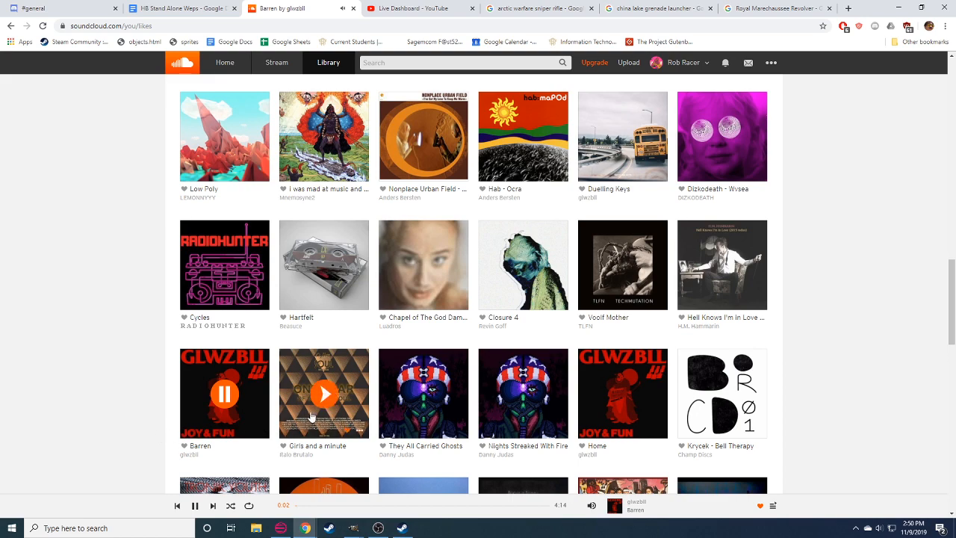
{"action": "scroll", "coordinate": [336, 400], "scroll_direction": "down", "scroll_amount": 2}
{"action": "left_click", "coordinate": [439, 255]}
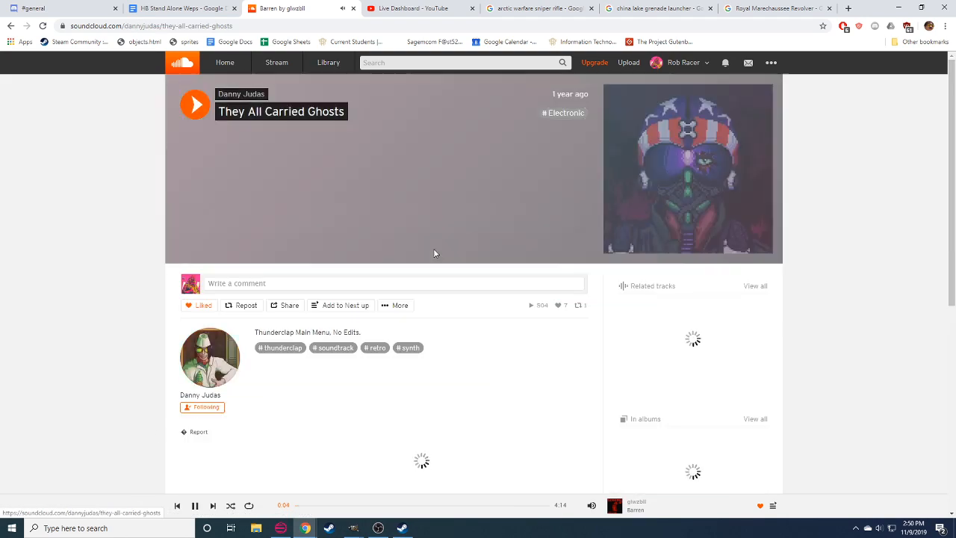
{"action": "left_click", "coordinate": [11, 26]}
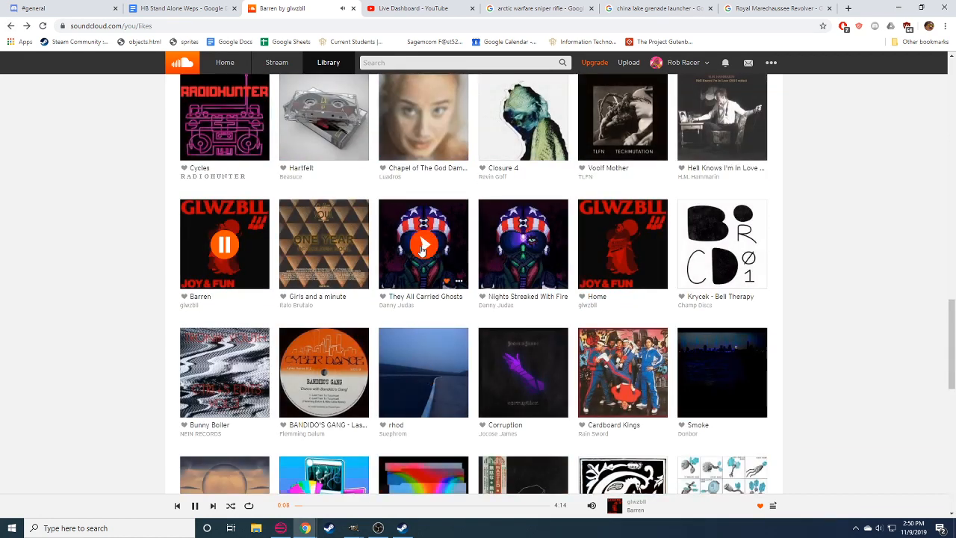
{"action": "left_click", "coordinate": [423, 246]}
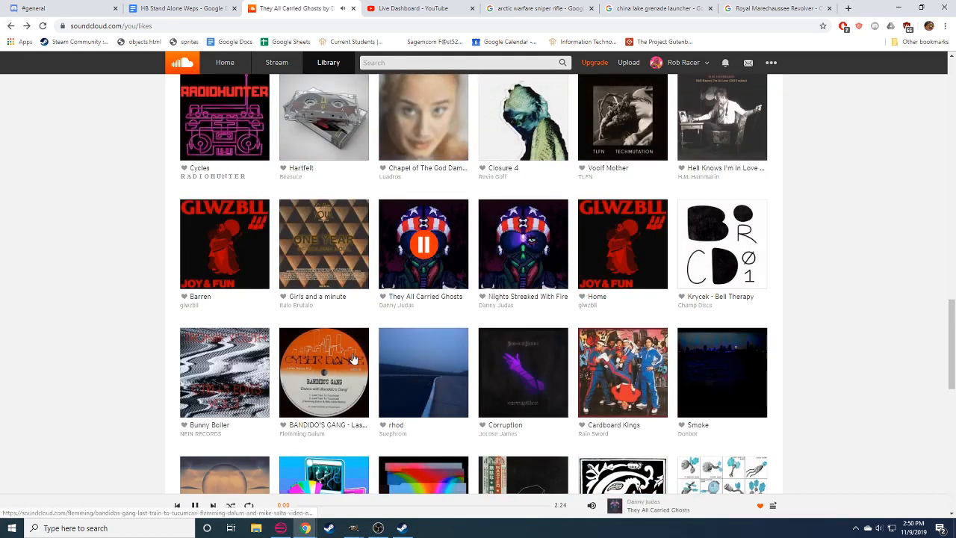
Return to GIMP with the live chat window beside it and touch up the trigger guard beneath the yellow barrel.
{"action": "left_click", "coordinate": [354, 528]}
{"action": "mouse_move", "coordinate": [306, 527]}
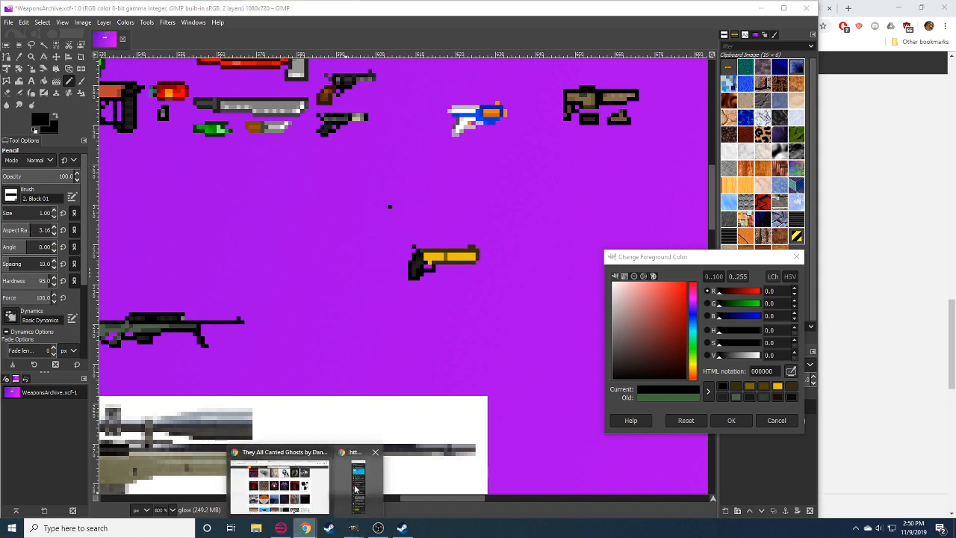
{"action": "left_click", "coordinate": [362, 481]}
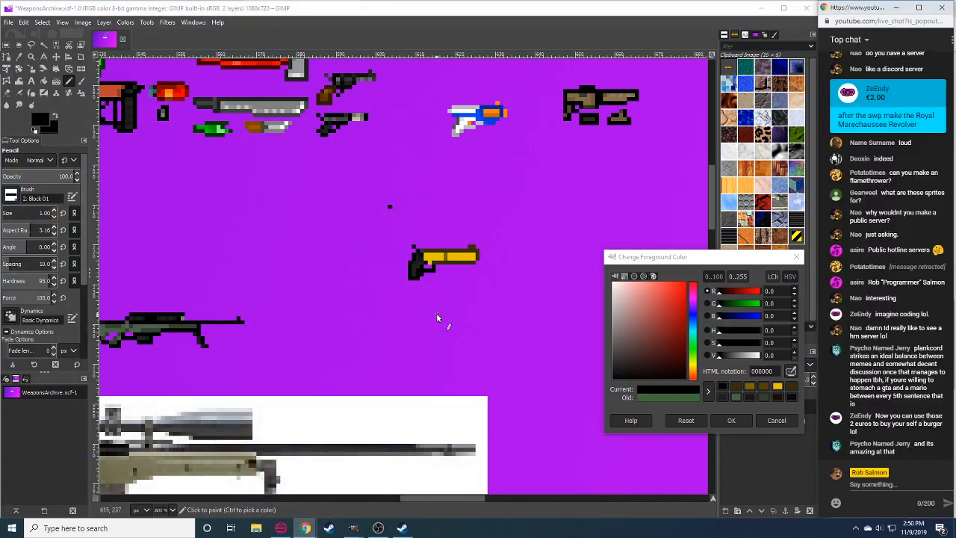
{"action": "left_click", "coordinate": [433, 271]}
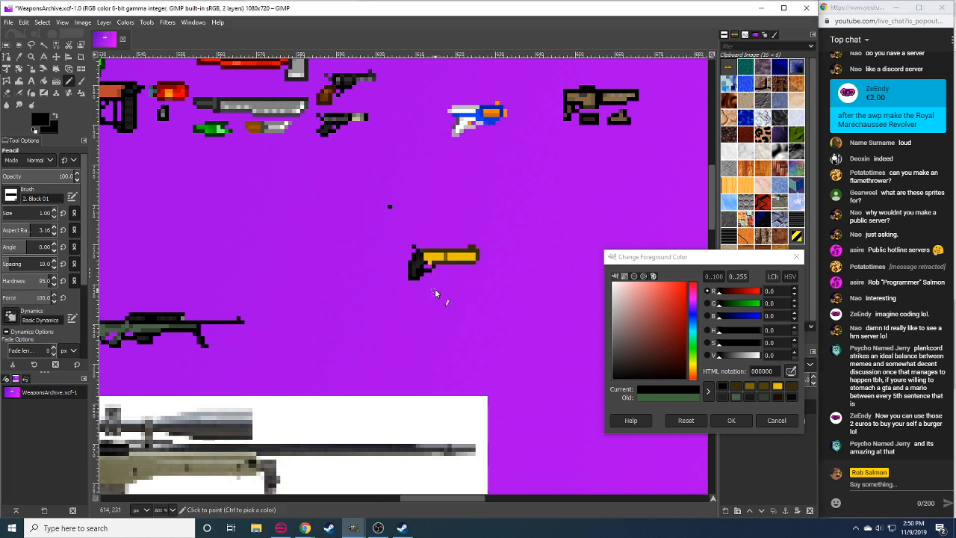
Mix the dark yellow 5b4b00 from the sprite's outline colour and paint alternating pixels along the barrel's upper edge.
{"action": "left_click", "coordinate": [450, 261], "text": "ctrl"}
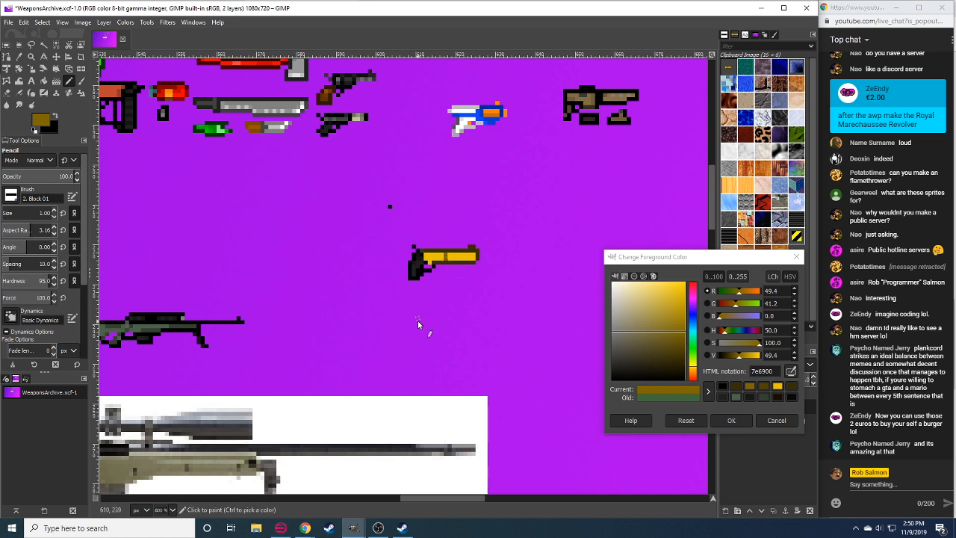
{"action": "left_click", "coordinate": [732, 351]}
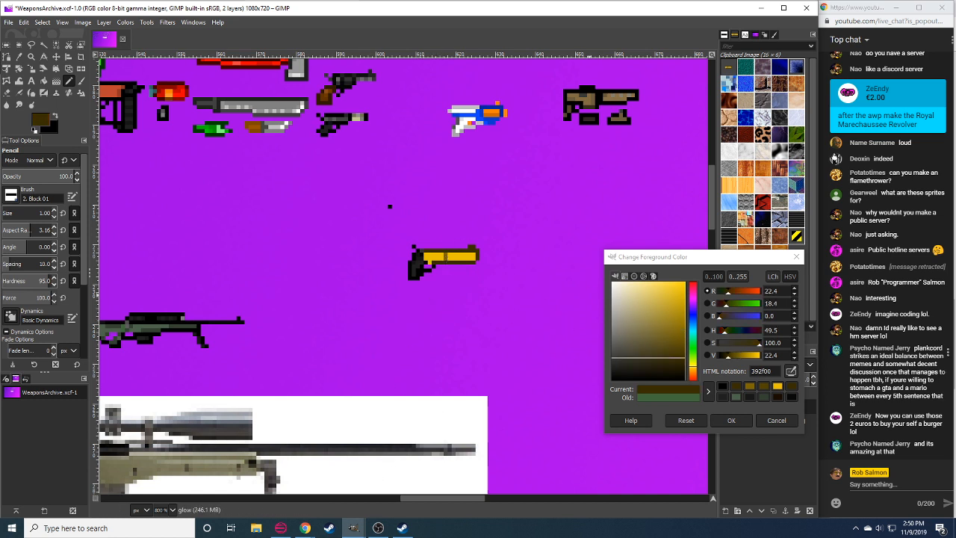
{"action": "left_click_drag", "start_coordinate": [731, 356], "coordinate": [734, 356]}
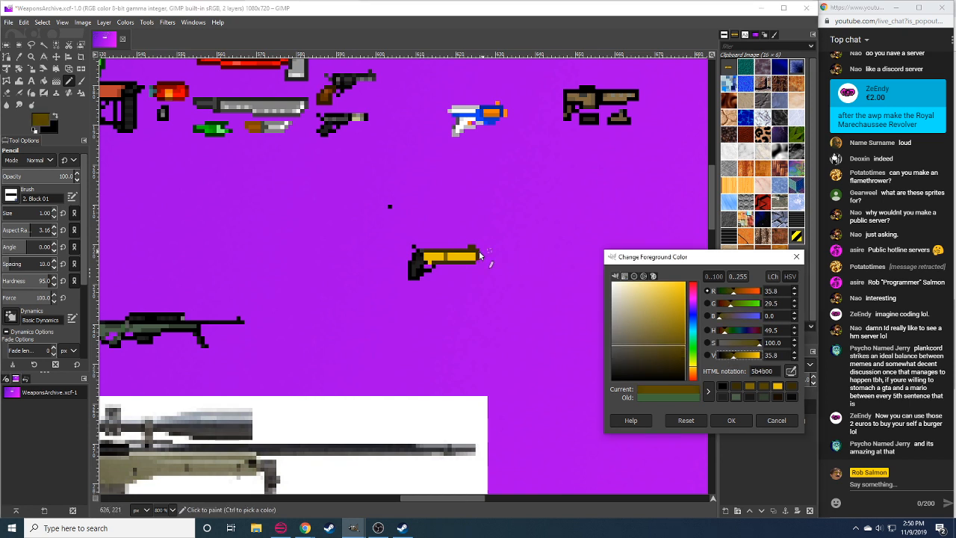
{"action": "left_click", "coordinate": [430, 251]}
{"action": "left_click", "coordinate": [438, 250]}
{"action": "left_click", "coordinate": [445, 250]}
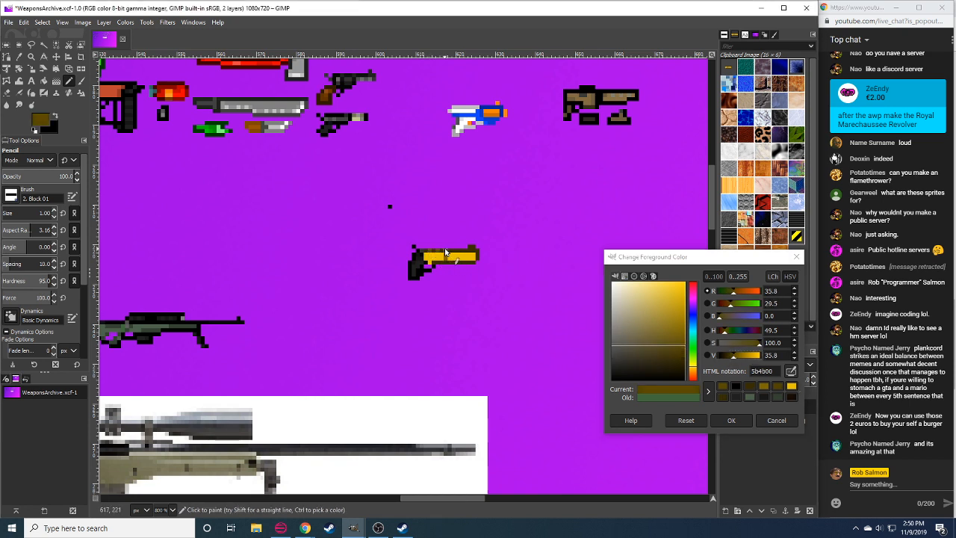
{"action": "key", "text": "ctrl+z"}
{"action": "left_click", "coordinate": [446, 250]}
{"action": "left_click", "coordinate": [454, 250]}
Check the Royal Marechaussee Revolver reference in Chrome and paint dark grey 202020, sampled from the grip, onto the trigger guard in GIMP.
{"action": "left_click", "coordinate": [302, 487]}
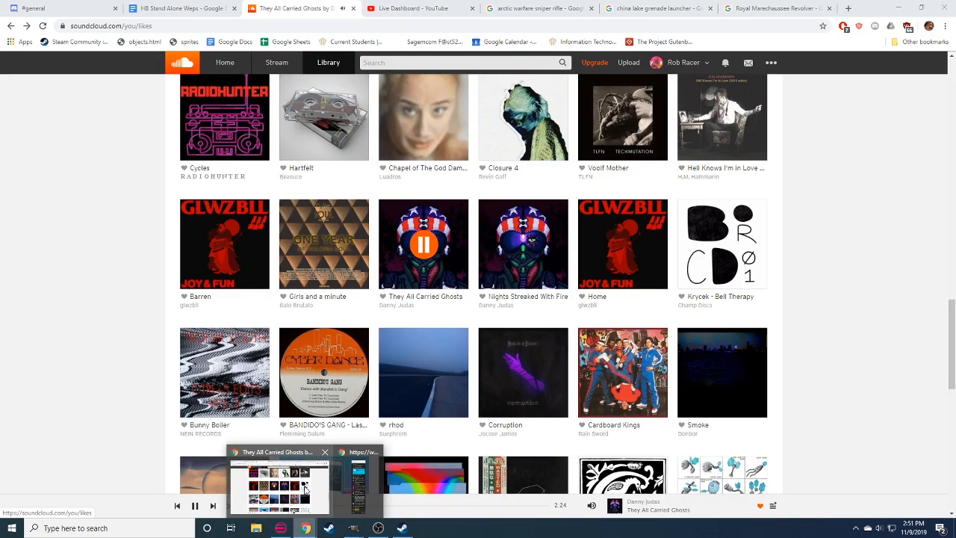
{"action": "left_click", "coordinate": [654, 8]}
{"action": "left_click", "coordinate": [538, 8]}
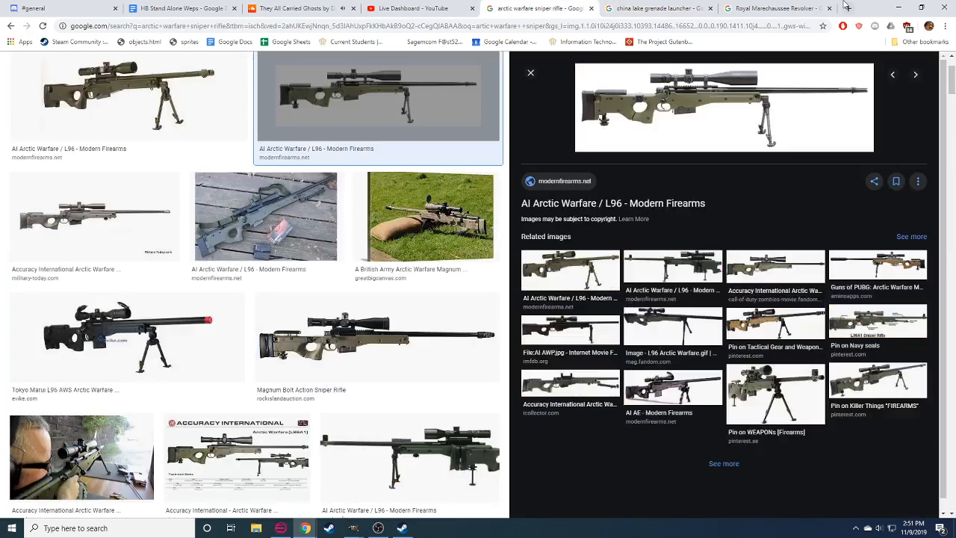
{"action": "left_click", "coordinate": [785, 8]}
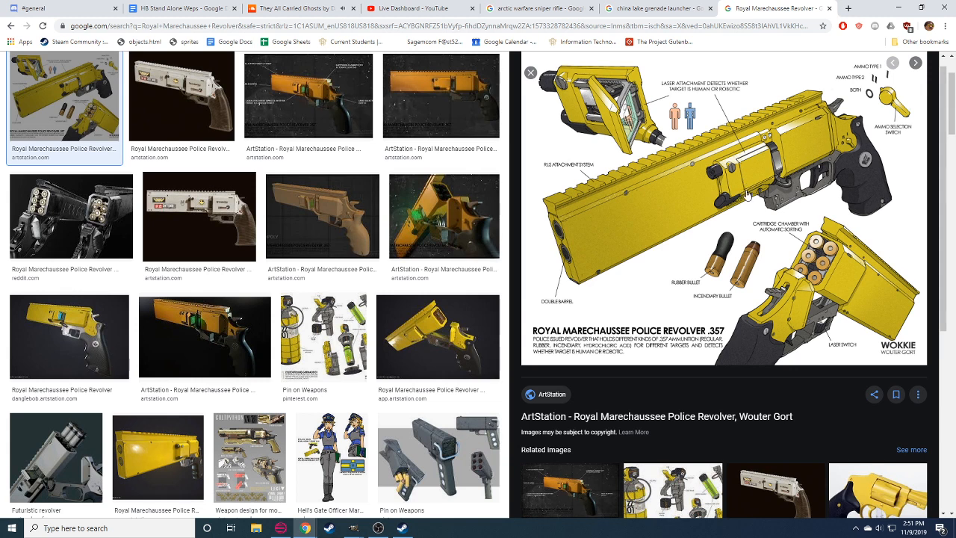
{"action": "left_click", "coordinate": [360, 531]}
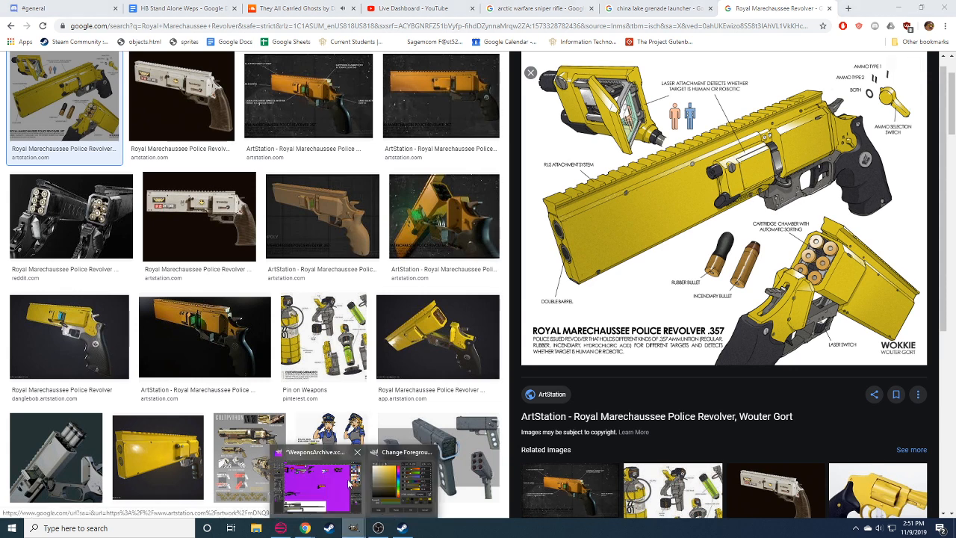
{"action": "left_click", "coordinate": [348, 482]}
{"action": "left_click", "coordinate": [418, 267], "text": "ctrl"}
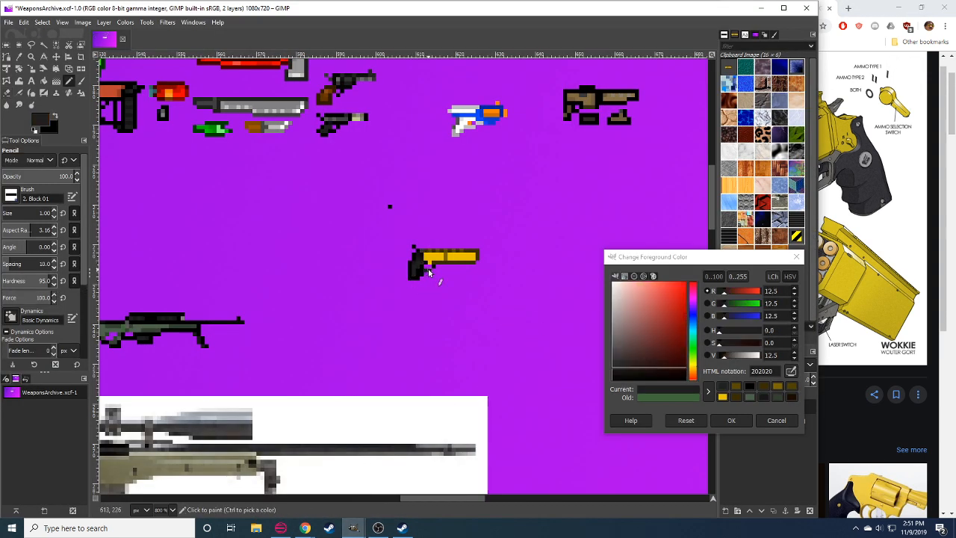
{"action": "left_click", "coordinate": [432, 268]}
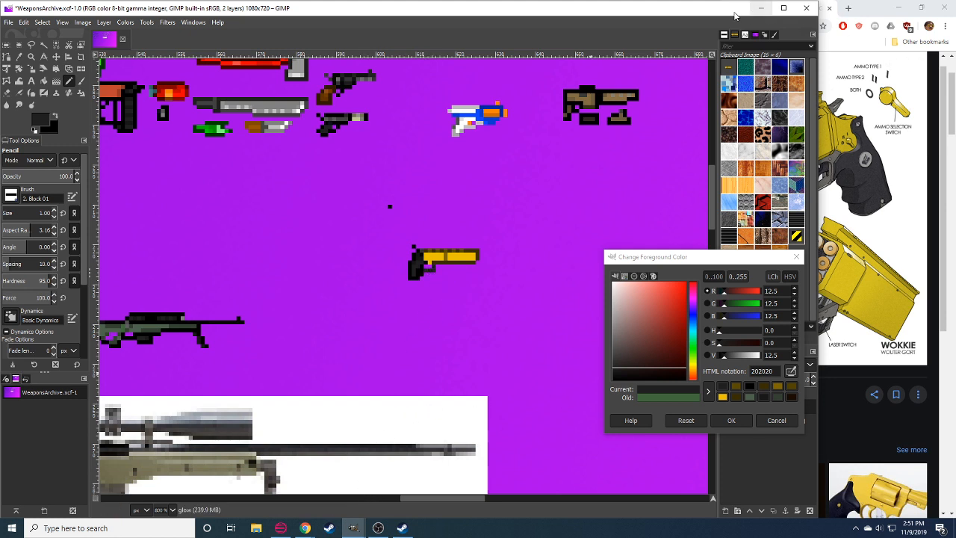
Narrow the GIMP window to uncover the revolver reference beside it, and sample black 000000 from the trigger area for the Pencil.
{"action": "left_click_drag", "start_coordinate": [819, 216], "coordinate": [661, 217]}
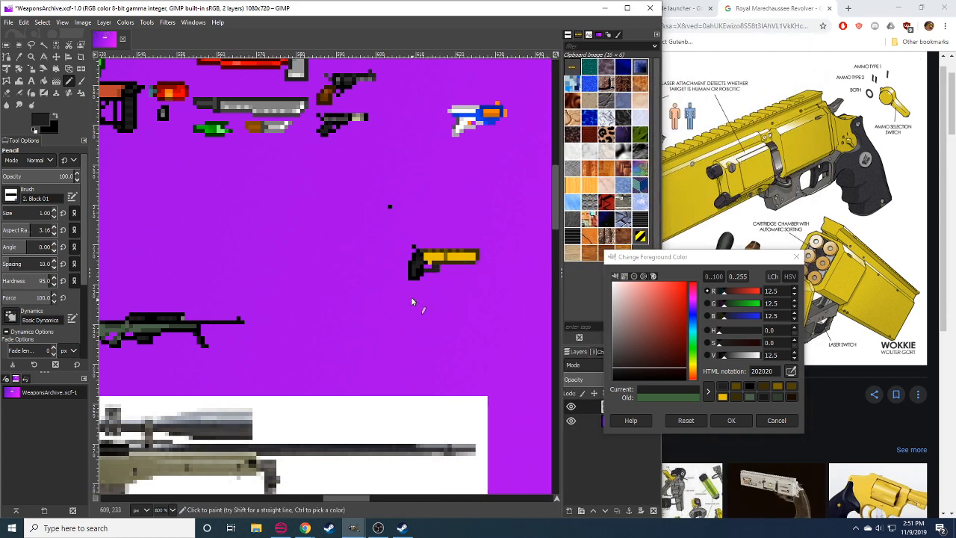
{"action": "key", "text": "shift+e"}
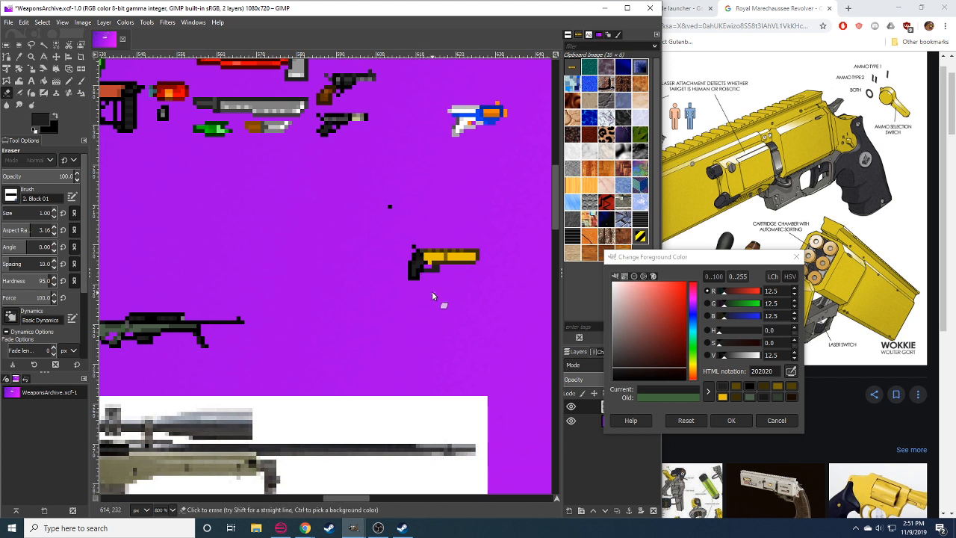
{"action": "key", "text": "n"}
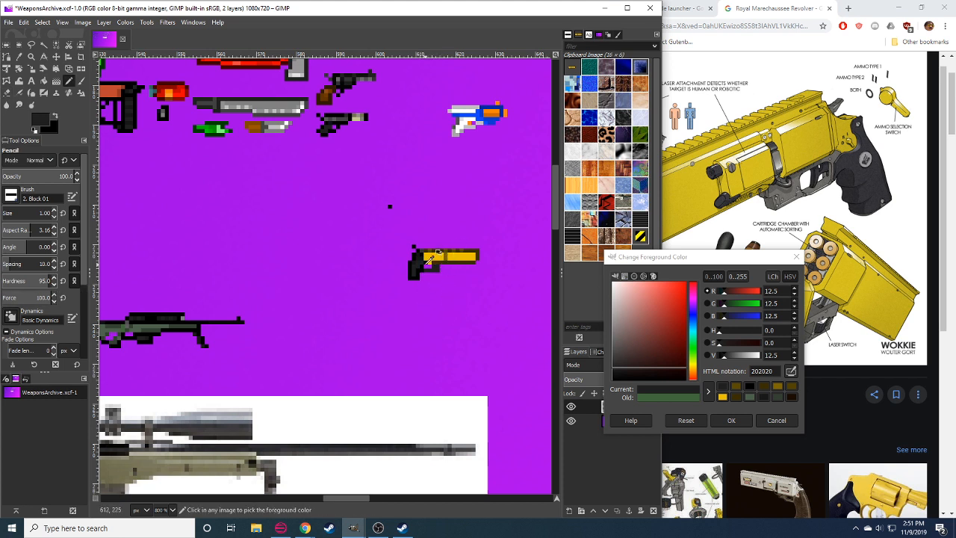
{"action": "left_click", "coordinate": [427, 264]}
{"action": "key", "text": "ctrl"}
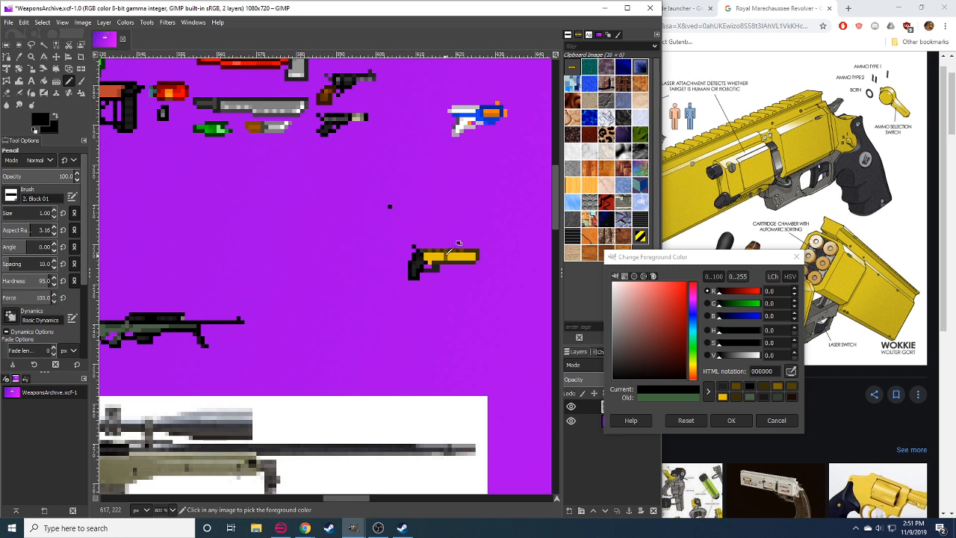
Extend the yellow body back over the grip with sampled eac300 and outline its underside with dark brown 392f00.
{"action": "left_click", "coordinate": [446, 257], "text": "ctrl"}
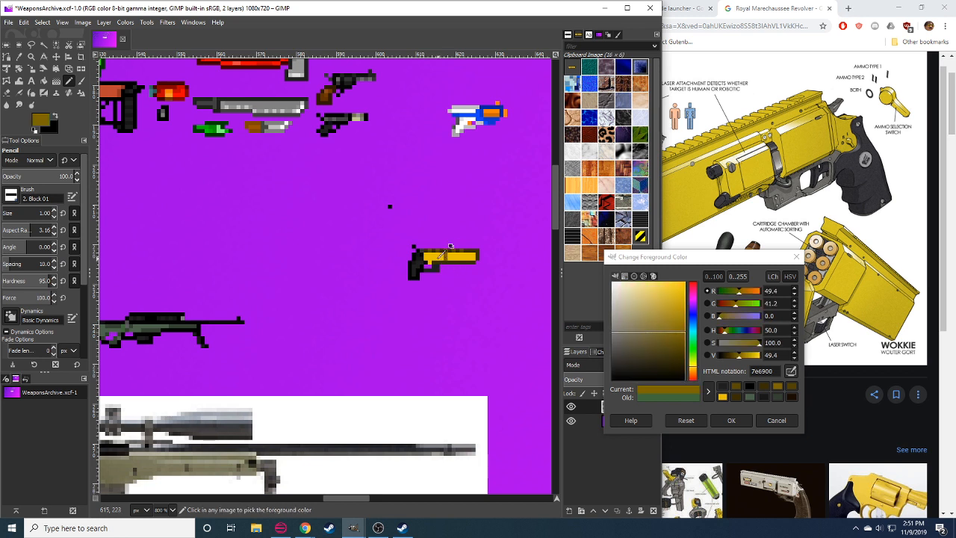
{"action": "left_click", "coordinate": [426, 257], "text": "ctrl"}
{"action": "left_click", "coordinate": [428, 255]}
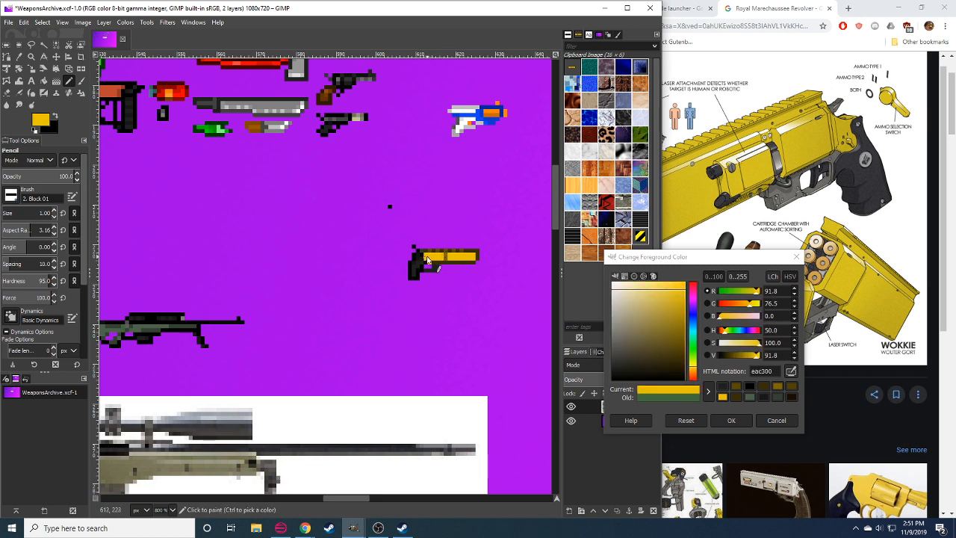
{"action": "left_click", "coordinate": [423, 261]}
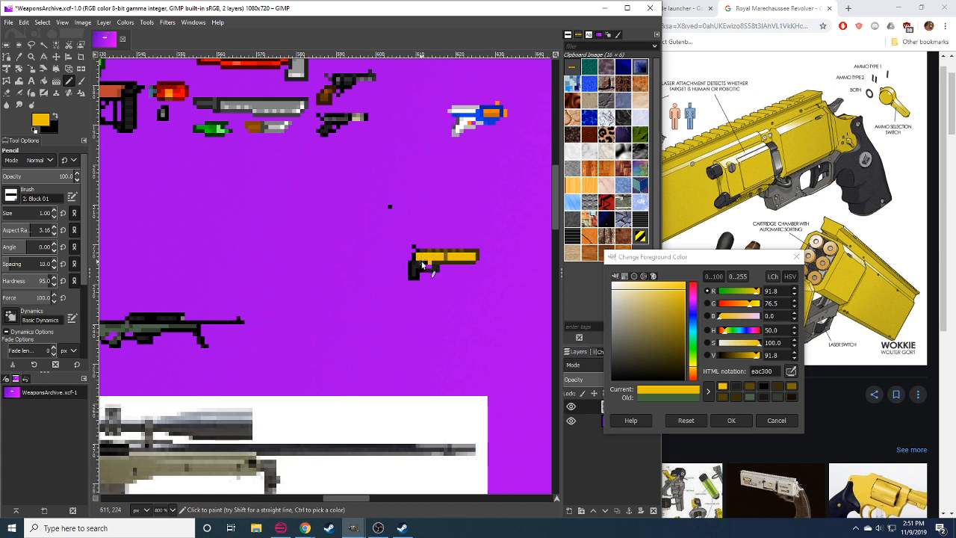
{"action": "left_click", "coordinate": [426, 265], "text": "ctrl"}
{"action": "left_click", "coordinate": [418, 263]}
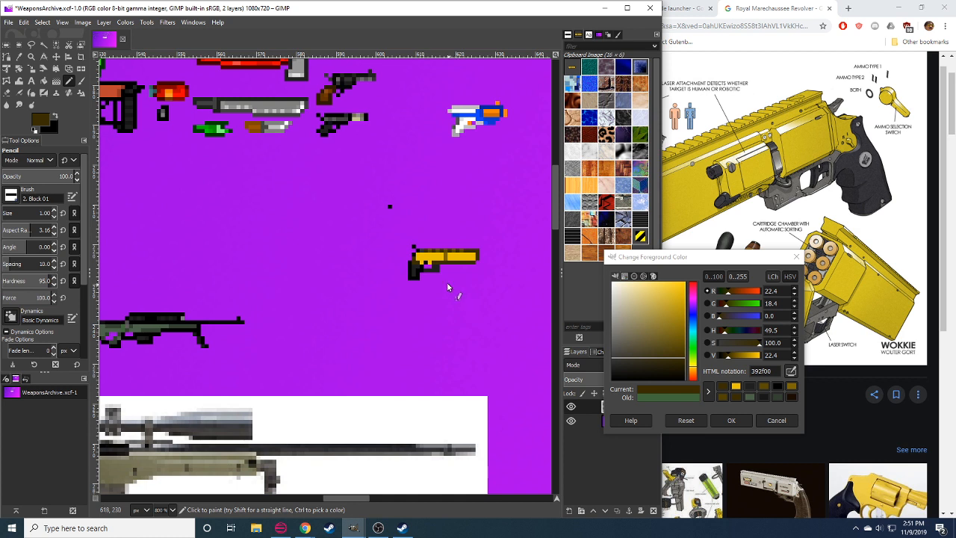
Shorten the barrel by cutting its muzzle end with an 11 × 14 px rectangular selection, pasting it closer to the grip and anchoring it.
{"action": "key", "text": "r"}
{"action": "left_click_drag", "start_coordinate": [490, 237], "coordinate": [455, 276]}
{"action": "left_click_drag", "start_coordinate": [507, 229], "coordinate": [464, 285]}
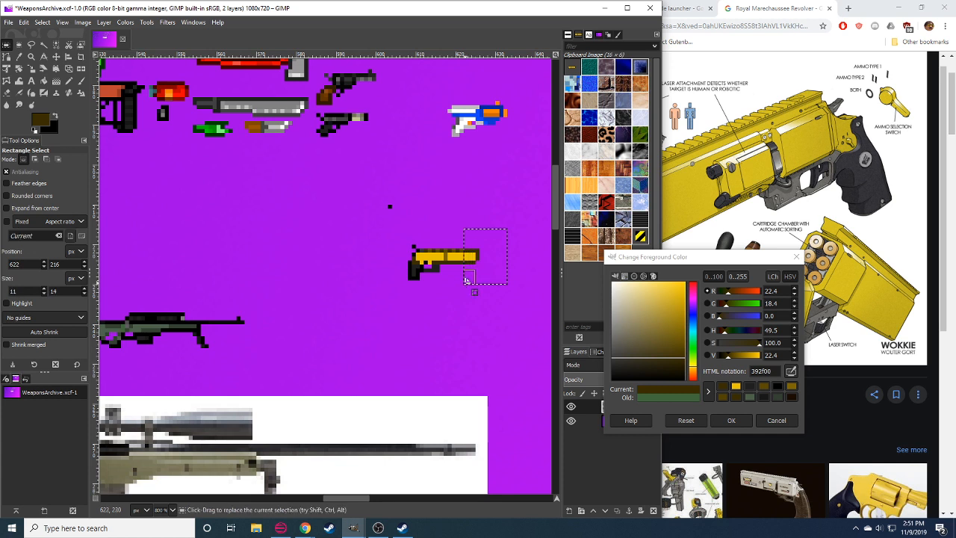
{"action": "key", "text": "ctrl+x"}
{"action": "key", "text": "ctrl+v"}
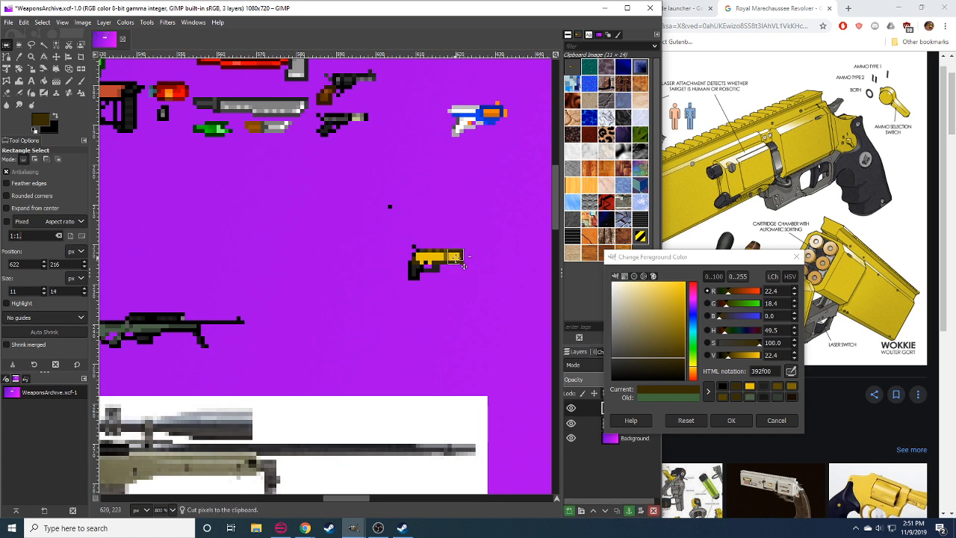
{"action": "left_click", "coordinate": [476, 270]}
Fix the notch pattern on the shortened barrel's upper edge with sampled 5b4b00, and pick dark grey 202020 as the Pencil colour.
{"action": "key", "text": "n"}
{"action": "left_click", "coordinate": [451, 250], "text": "ctrl"}
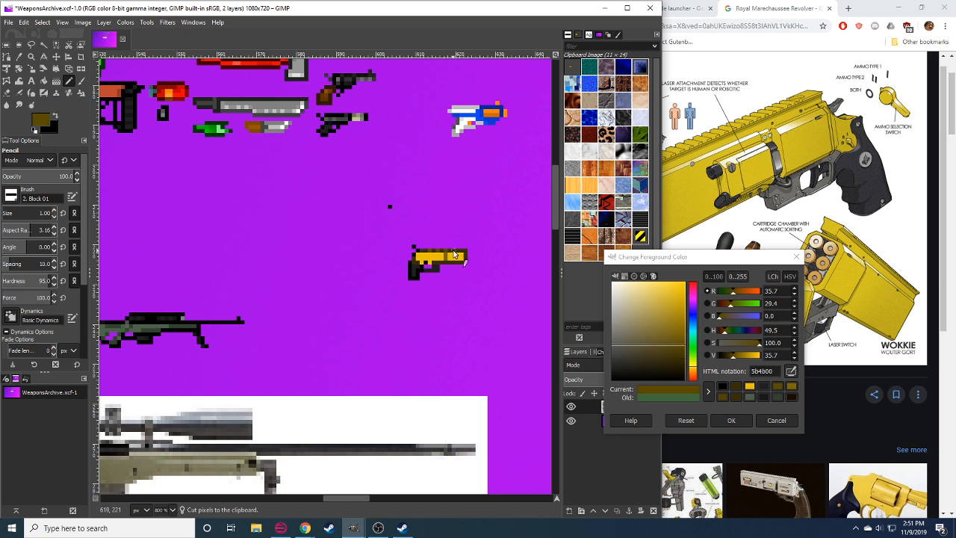
{"action": "left_click", "coordinate": [453, 251]}
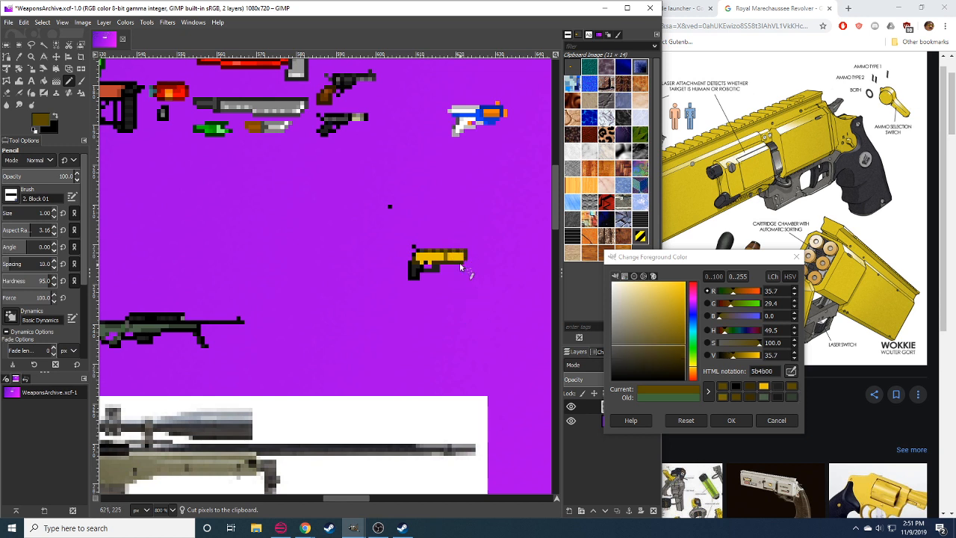
{"action": "left_click", "coordinate": [453, 254], "text": "ctrl"}
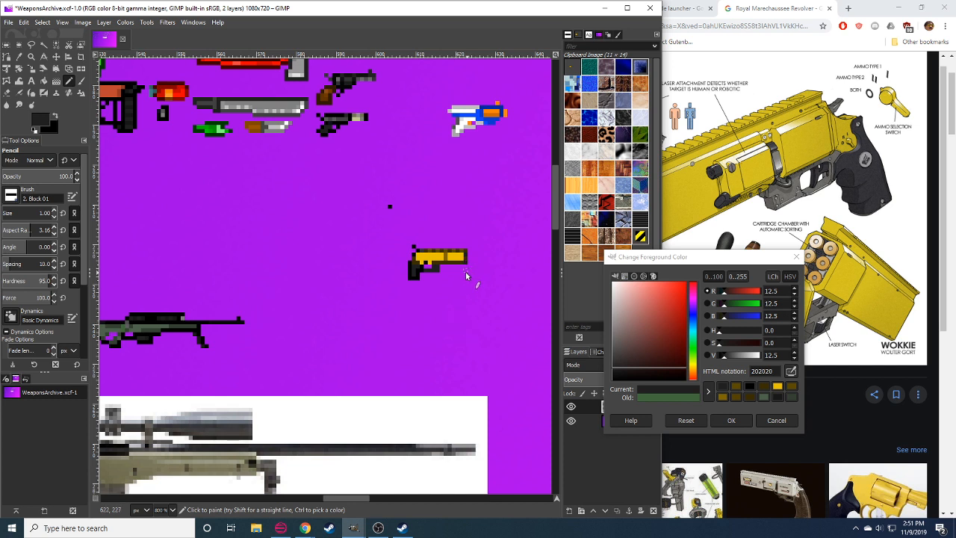
Draw a dark vertical seam across the yellow body between cylinder and barrel, sampling 392f00, eac300 and 5b4b00 from the sprite.
{"action": "left_click", "coordinate": [464, 261], "text": "ctrl"}
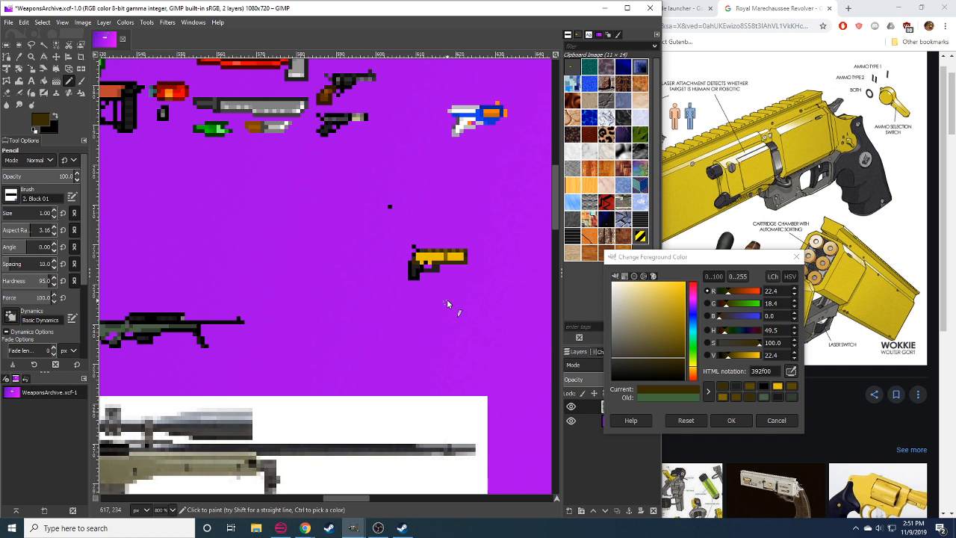
{"action": "left_click", "coordinate": [446, 256], "text": "ctrl"}
{"action": "left_click", "coordinate": [449, 257], "text": "ctrl"}
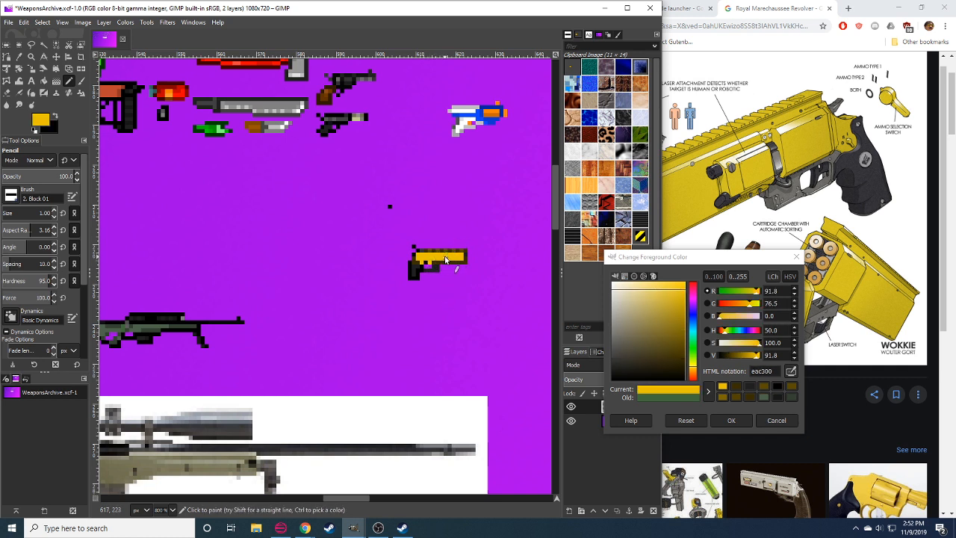
{"action": "left_click", "coordinate": [436, 258], "text": "ctrl"}
{"action": "left_click", "coordinate": [433, 259]}
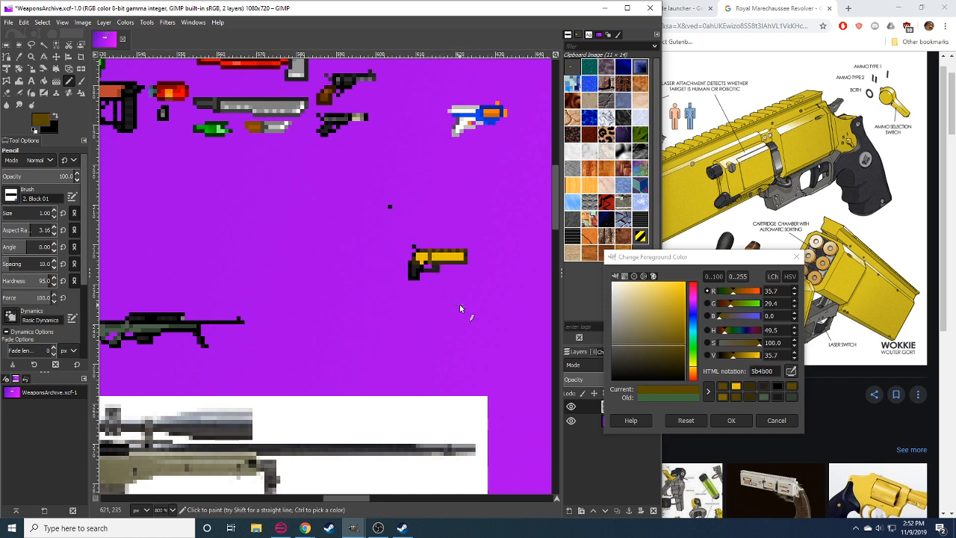
Lighten the sampled eac300 to ead154 by lowering saturation to 64.2, and paint a highlight along the barrel.
{"action": "left_click", "coordinate": [447, 255], "text": "ctrl"}
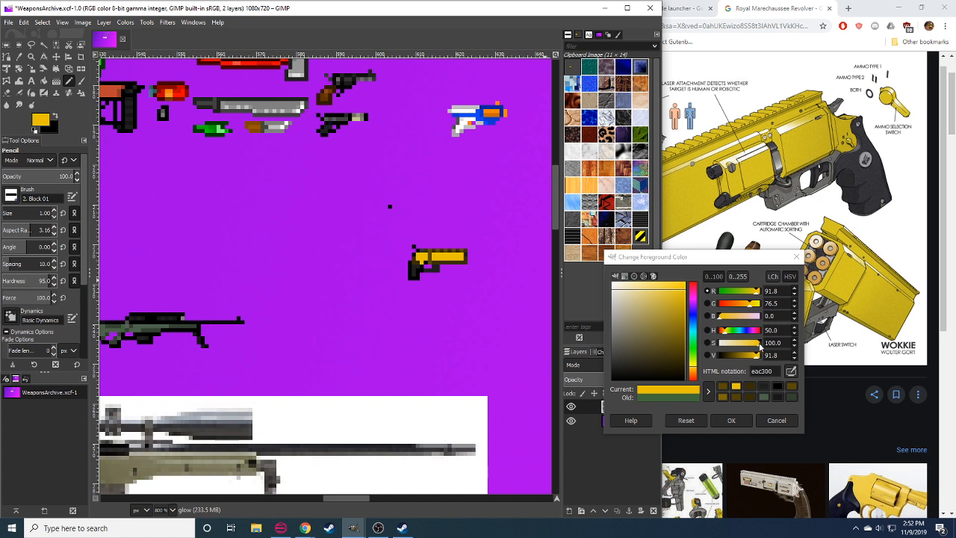
{"action": "left_click_drag", "start_coordinate": [758, 342], "coordinate": [744, 342]}
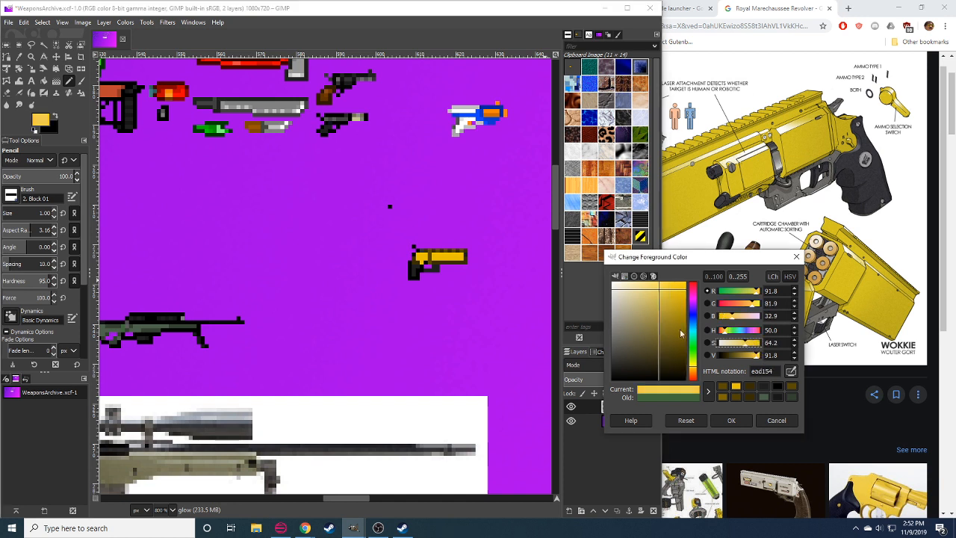
{"action": "left_click_drag", "start_coordinate": [433, 258], "coordinate": [459, 258]}
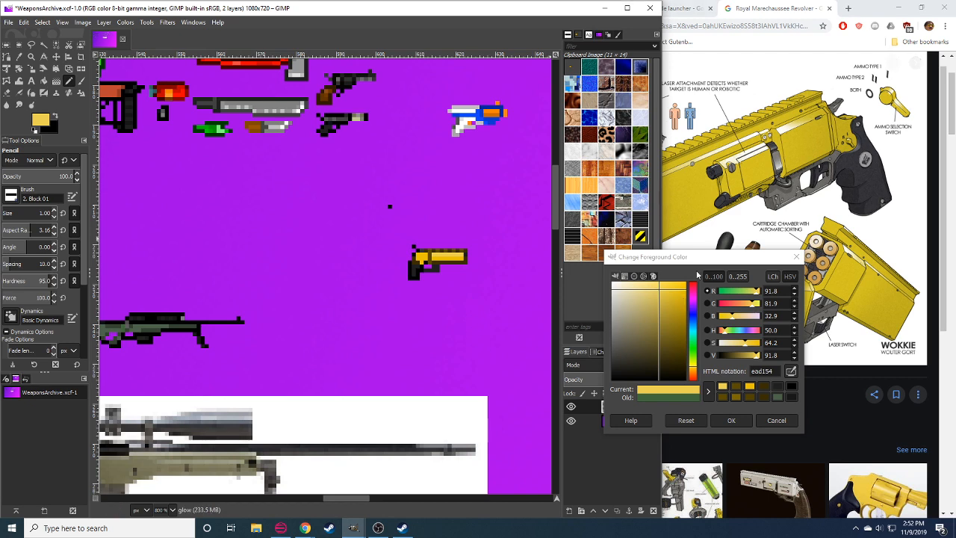
Uncover more of the revolver reference beside the canvas, and shade the yellow body with sampled eac300 darkened to b09300.
{"action": "left_click_drag", "start_coordinate": [701, 260], "coordinate": [667, 348]}
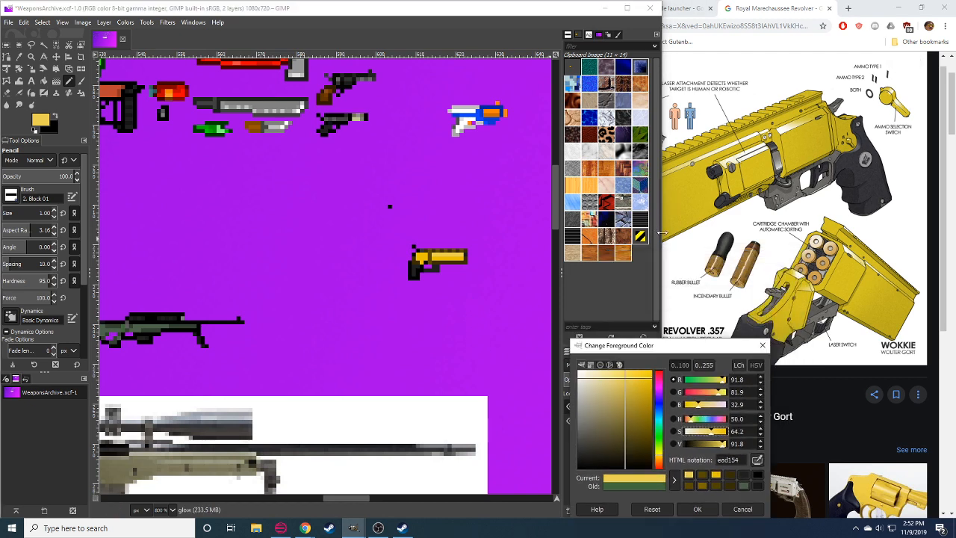
{"action": "left_click_drag", "start_coordinate": [662, 234], "coordinate": [605, 237]}
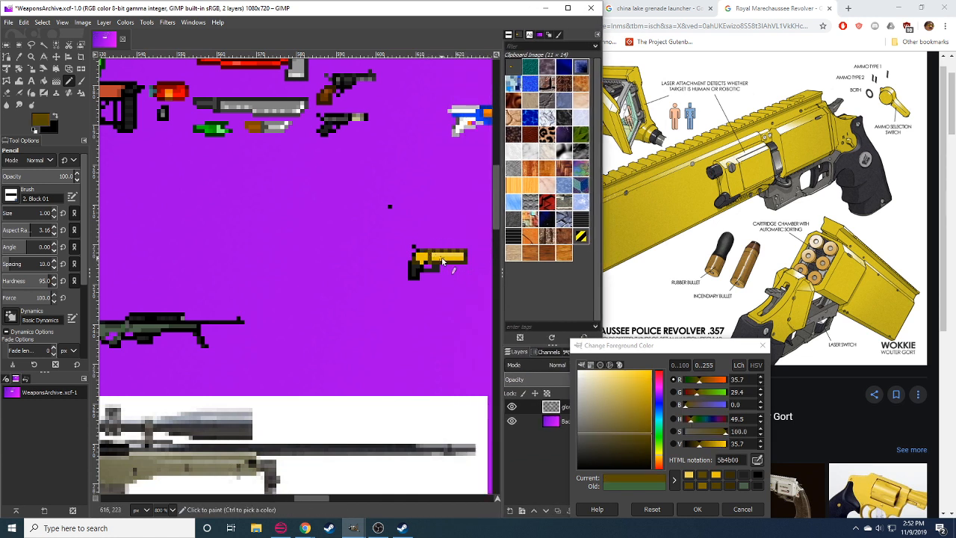
{"action": "left_click", "coordinate": [438, 263], "text": "ctrl"}
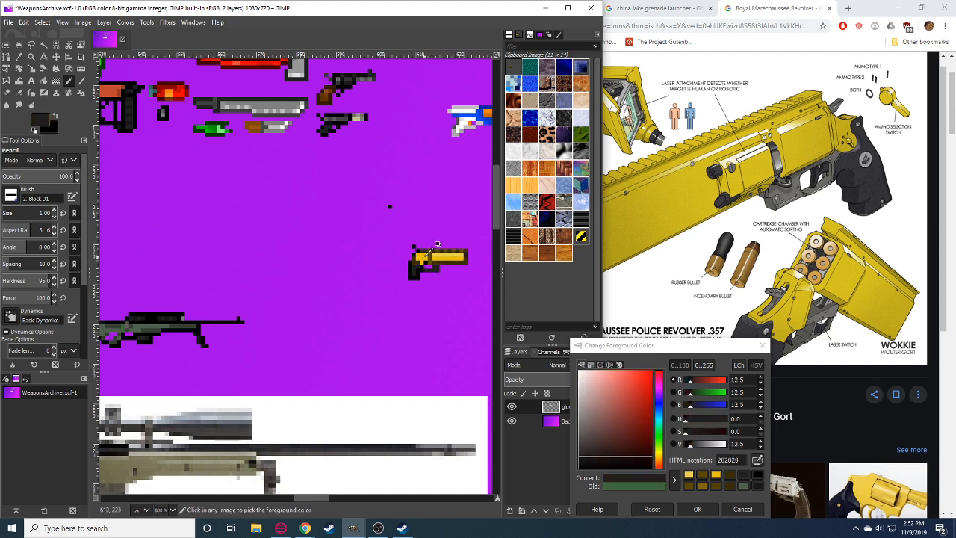
{"action": "left_click", "coordinate": [436, 255], "text": "ctrl"}
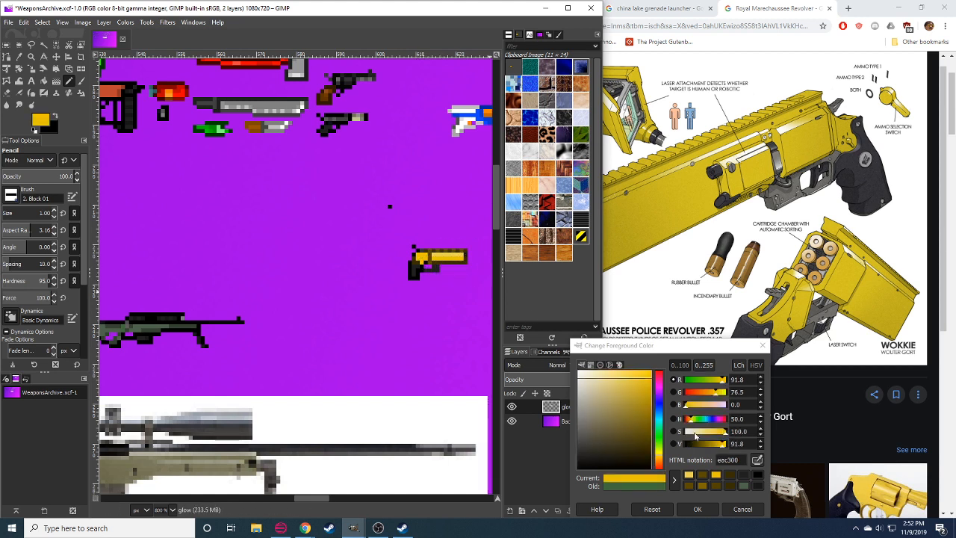
{"action": "left_click_drag", "start_coordinate": [724, 447], "coordinate": [715, 447]}
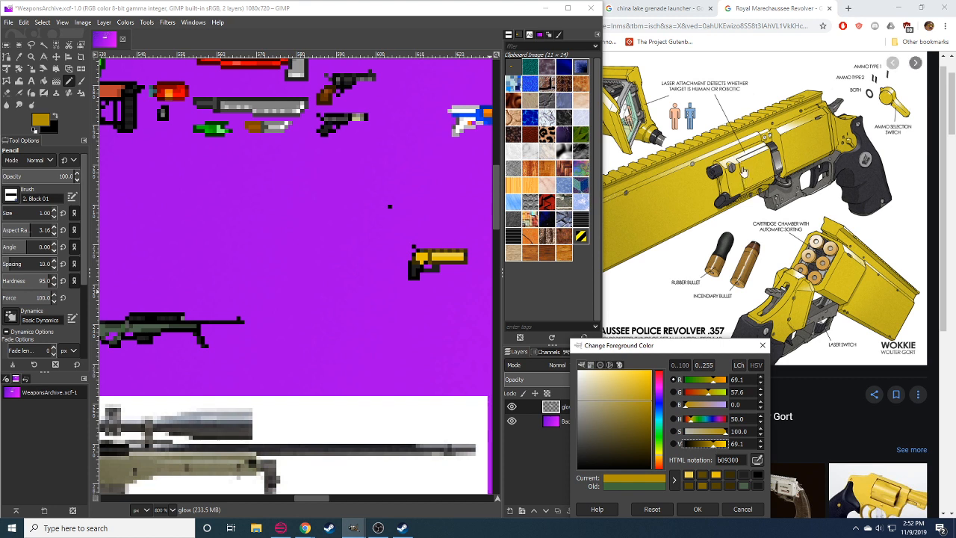
{"action": "left_click_drag", "start_coordinate": [452, 259], "coordinate": [440, 257]}
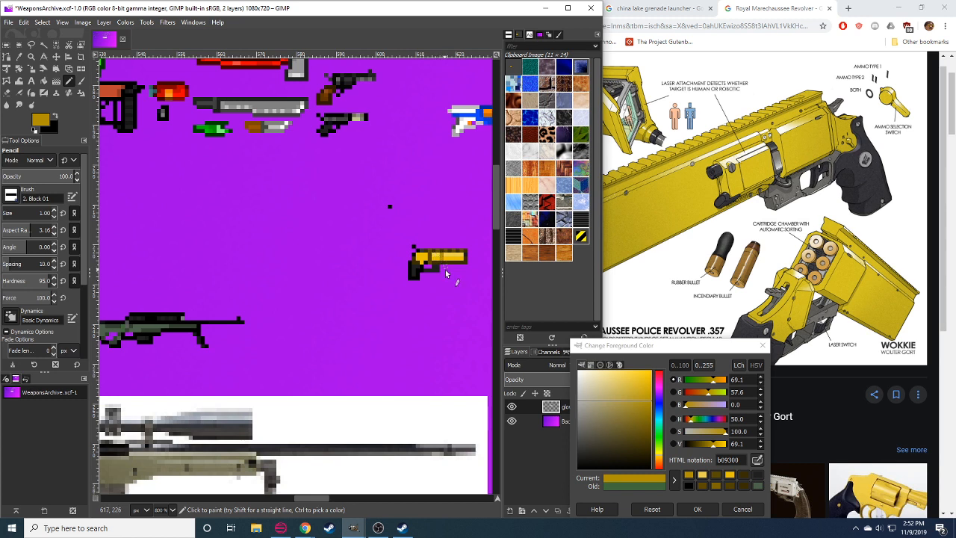
Touch up the revolver's frame with sampled dark grey 333333 and dark brown 392f00.
{"action": "key", "text": "ctrl"}
{"action": "left_click", "coordinate": [420, 247], "text": "ctrl"}
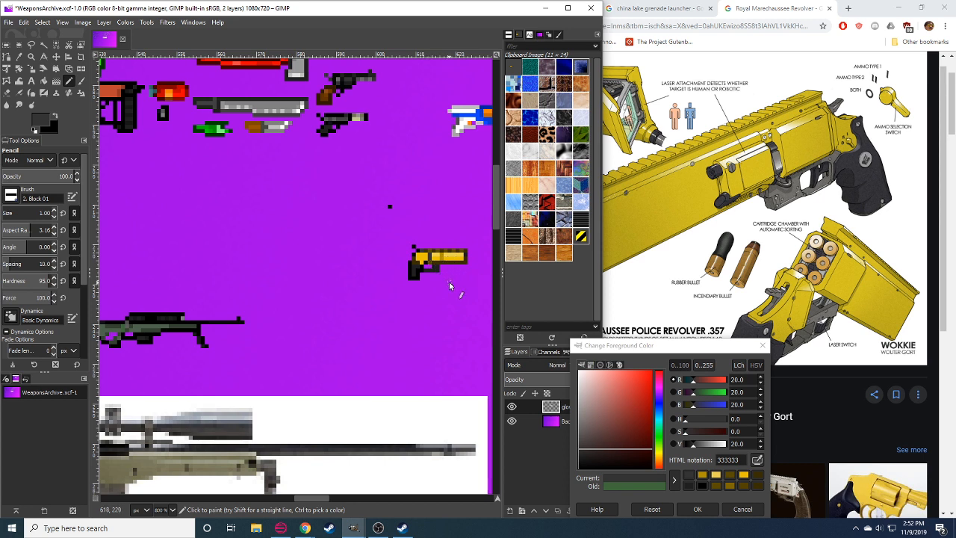
{"action": "key", "text": "ctrl"}
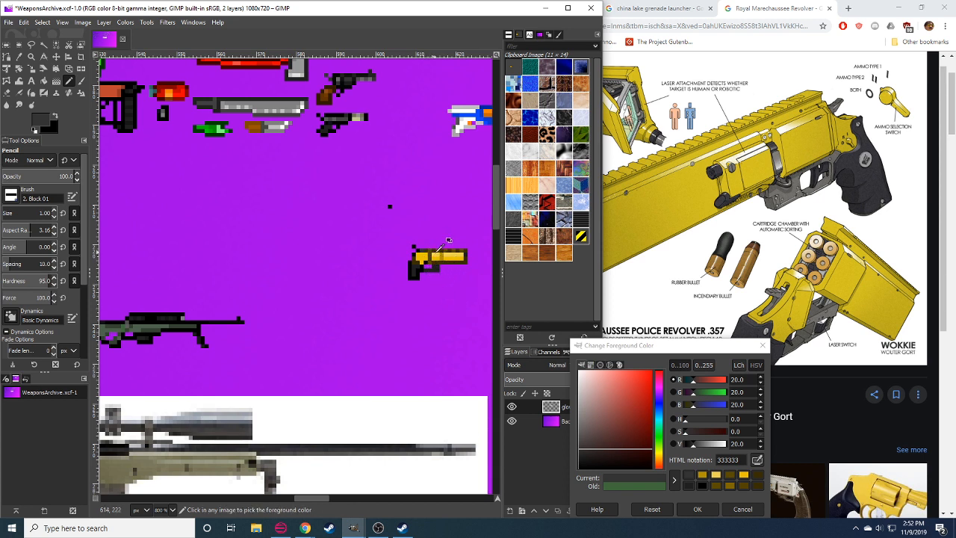
{"action": "left_click", "coordinate": [431, 262], "text": "ctrl"}
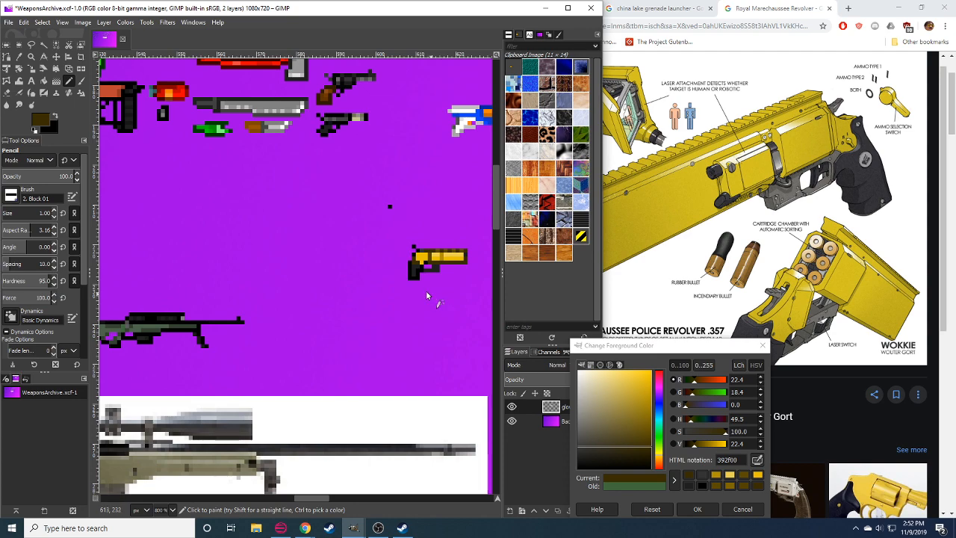
Copy the grip of the Rhino revolver sprite with a 5 × 5 px rectangular selection.
{"action": "key", "text": "r"}
{"action": "left_click_drag", "start_coordinate": [265, 259], "coordinate": [747, 448]}
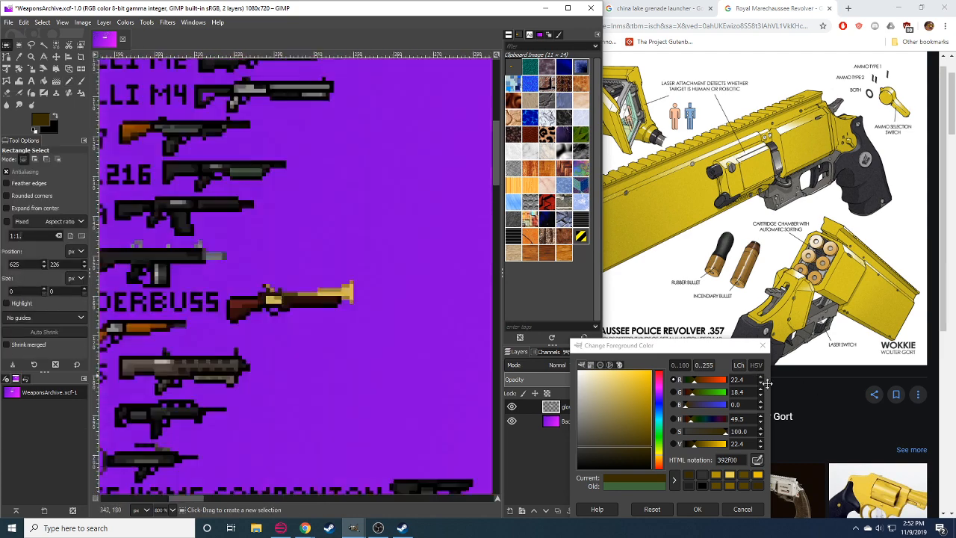
{"action": "left_click_drag", "start_coordinate": [203, 224], "coordinate": [955, 537]}
{"action": "scroll", "coordinate": [228, 193], "scroll_direction": "up", "scroll_amount": 5}
{"action": "scroll", "coordinate": [313, 224], "scroll_direction": "down", "scroll_amount": 5}
{"action": "scroll", "coordinate": [313, 224], "scroll_direction": "right", "scroll_amount": 1}
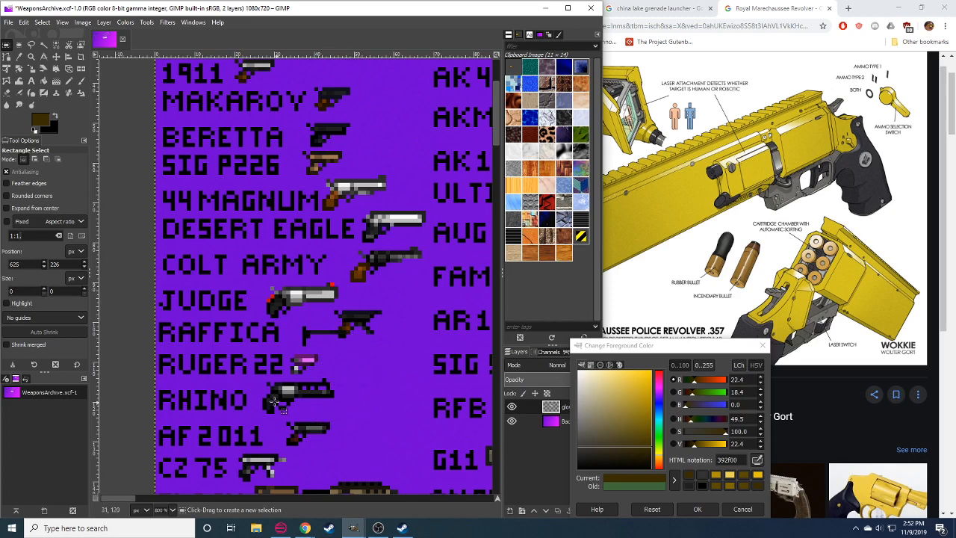
{"action": "left_click_drag", "start_coordinate": [259, 395], "coordinate": [278, 415]}
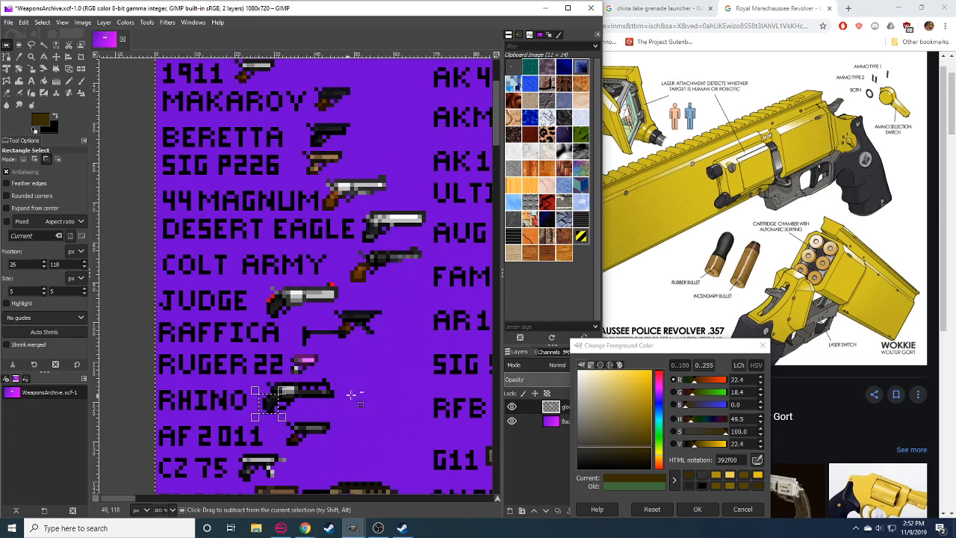
{"action": "key", "text": "ctrl+c"}
Paste the copied grip over the yellow revolver's grip, anchor it and switch to the Eraser.
{"action": "left_click", "coordinate": [382, 376]}
{"action": "mouse_move", "coordinate": [382, 375]}
{"action": "left_mouse_down"}
{"action": "mouse_move", "coordinate": [286, 301]}
{"action": "mouse_move", "coordinate": [85, 281]}
{"action": "left_mouse_up"}
{"action": "left_click_drag", "start_coordinate": [341, 257], "coordinate": [15, 277]}
{"action": "left_click_drag", "start_coordinate": [367, 274], "coordinate": [81, 292]}
{"action": "mouse_move", "coordinate": [367, 335]}
{"action": "left_mouse_down"}
{"action": "mouse_move", "coordinate": [46, 150]}
{"action": "mouse_move", "coordinate": [0, 96]}
{"action": "left_mouse_up"}
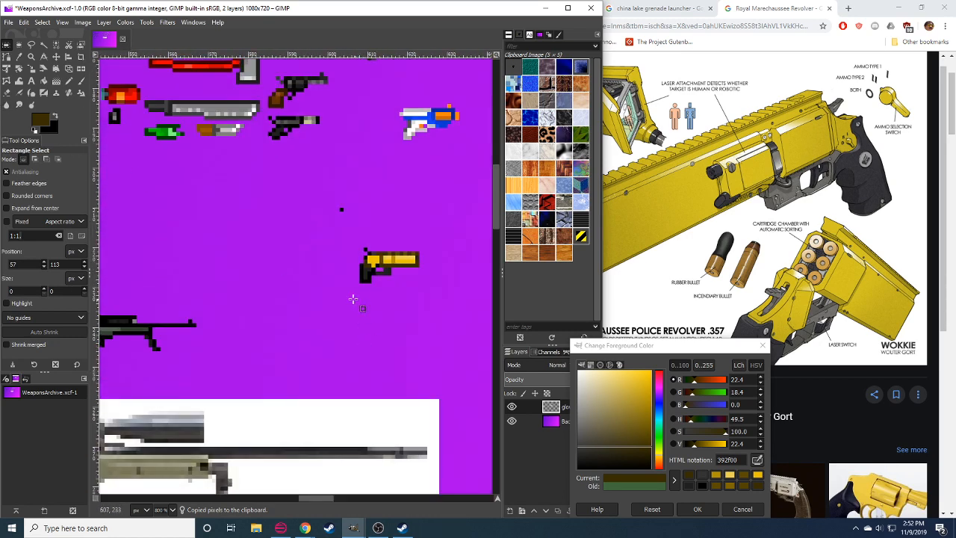
{"action": "left_click_drag", "start_coordinate": [331, 271], "coordinate": [366, 272]}
{"action": "key", "text": "ctrl+v"}
{"action": "left_click", "coordinate": [372, 279]}
{"action": "key", "text": "w"}
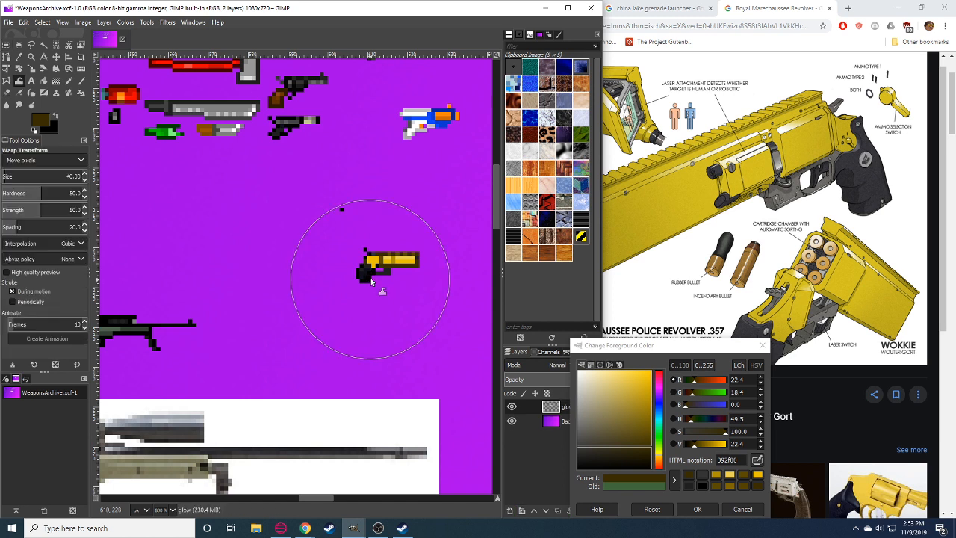
{"action": "key", "text": "shift+e"}
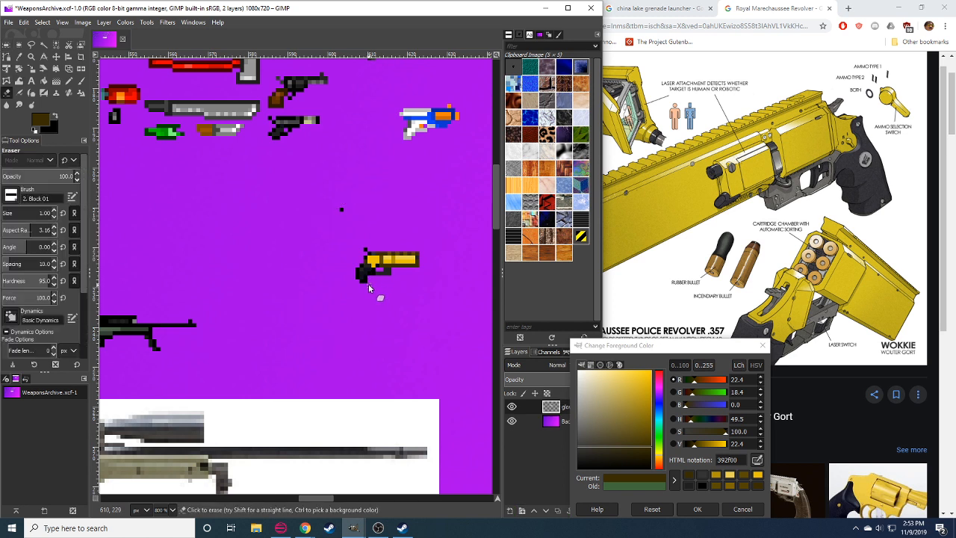
Move the trigger guard closer to the grip by cutting it with a 5 × 2 px selection, pasting and anchoring it.
{"action": "key", "text": "r"}
{"action": "left_click_drag", "start_coordinate": [372, 269], "coordinate": [395, 279]}
{"action": "key", "text": "ctrl+x"}
{"action": "key", "text": "ctrl+v"}
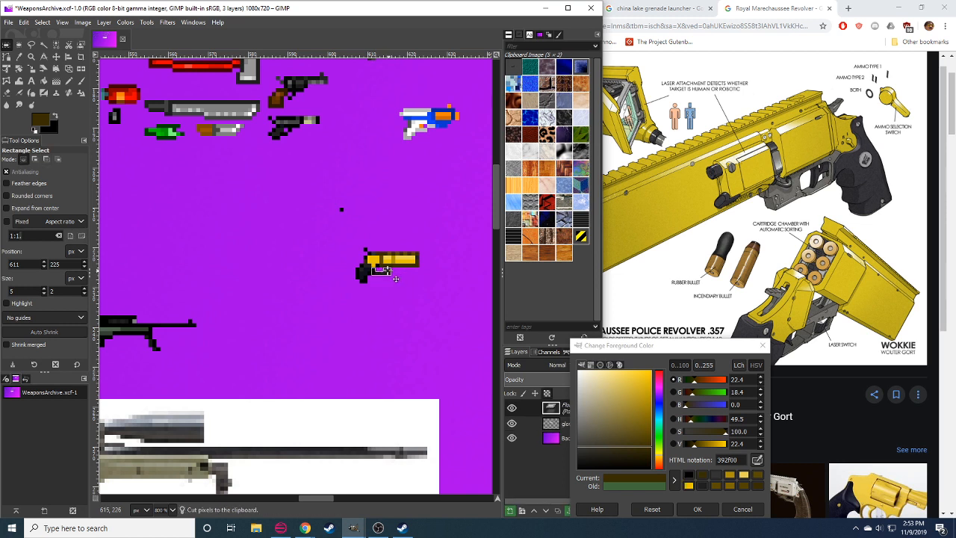
{"action": "left_click", "coordinate": [399, 286]}
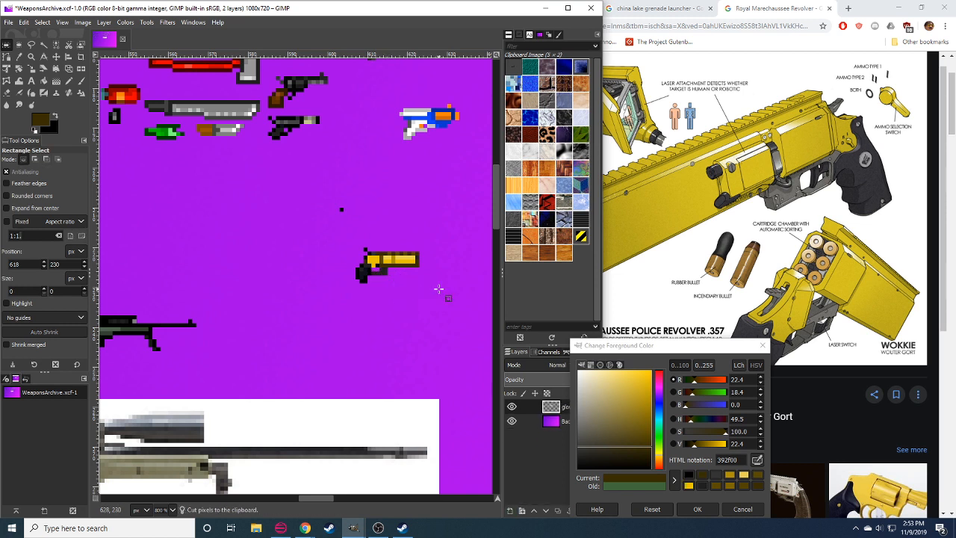
Clean up the pixels around the moved trigger guard with the Eraser and the Pencil in sampled dark grey 202020.
{"action": "key", "text": "n"}
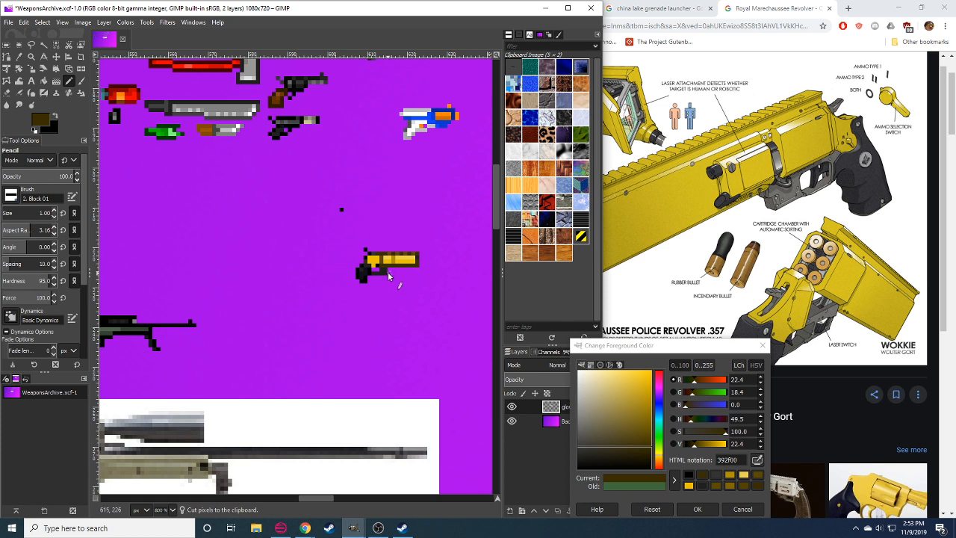
{"action": "key", "text": "shift+e"}
{"action": "key", "text": "n"}
{"action": "left_click", "coordinate": [388, 265], "text": "ctrl"}
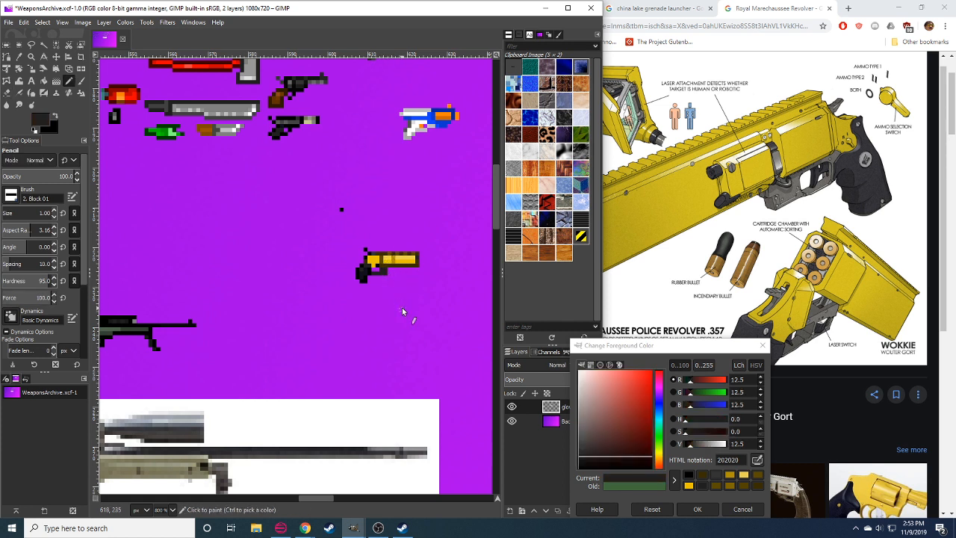
Erase the hammer pixel above the grip and repaint it lower and further back in sampled black 000000.
{"action": "key", "text": "shift+e"}
{"action": "key", "text": "n"}
{"action": "left_click", "coordinate": [367, 255], "text": "ctrl"}
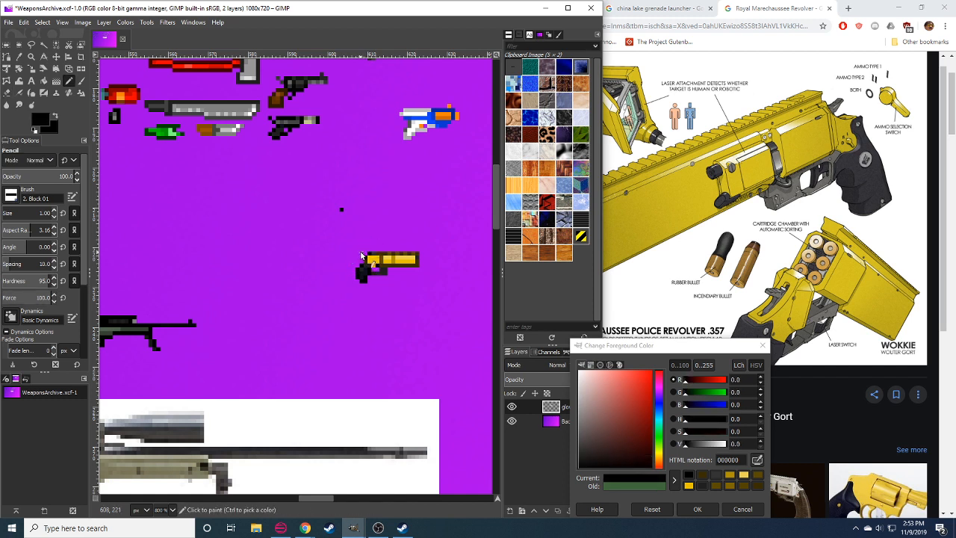
{"action": "left_click", "coordinate": [362, 253]}
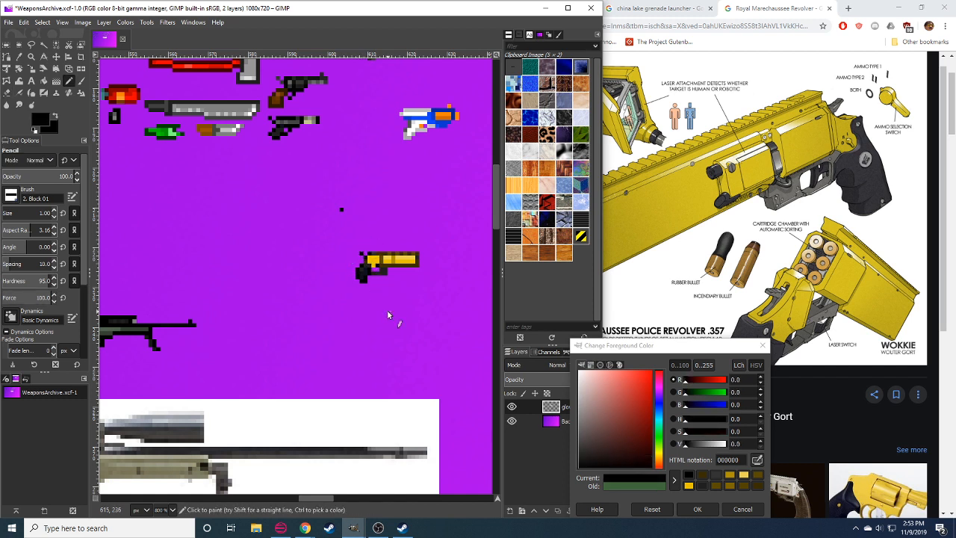
Refine the rear of the frame where it meets the grip with sampled 202020, yellow eac300 and dark grey 333333.
{"action": "left_click", "coordinate": [365, 257], "text": "ctrl"}
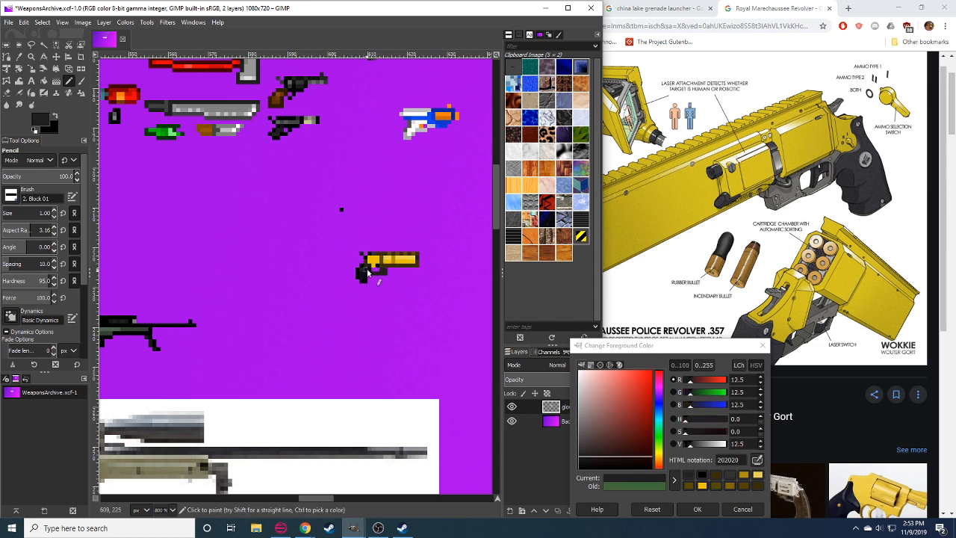
{"action": "left_click", "coordinate": [372, 258], "text": "ctrl"}
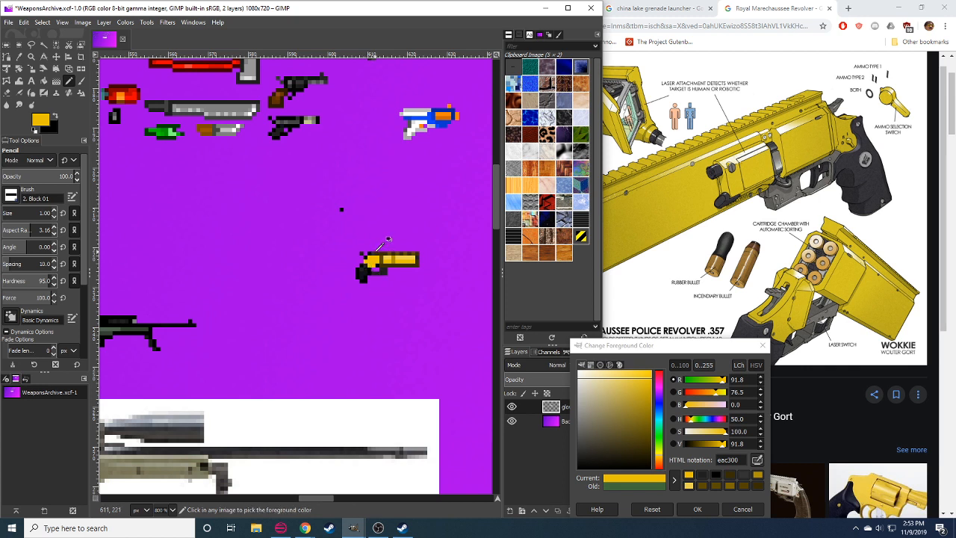
{"action": "left_click", "coordinate": [363, 261], "text": "ctrl"}
{"action": "left_click_drag", "start_coordinate": [384, 303], "coordinate": [320, 320]}
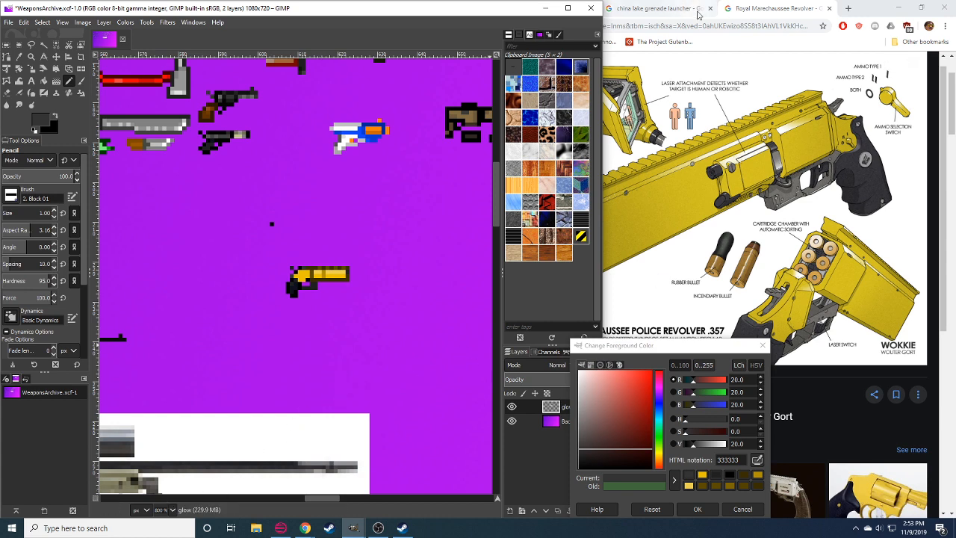
Open the danglebob.artstation.com Royal Marechaussee Police Revolver image in Chrome as the reference and return to GIMP.
{"action": "left_click", "coordinate": [782, 14]}
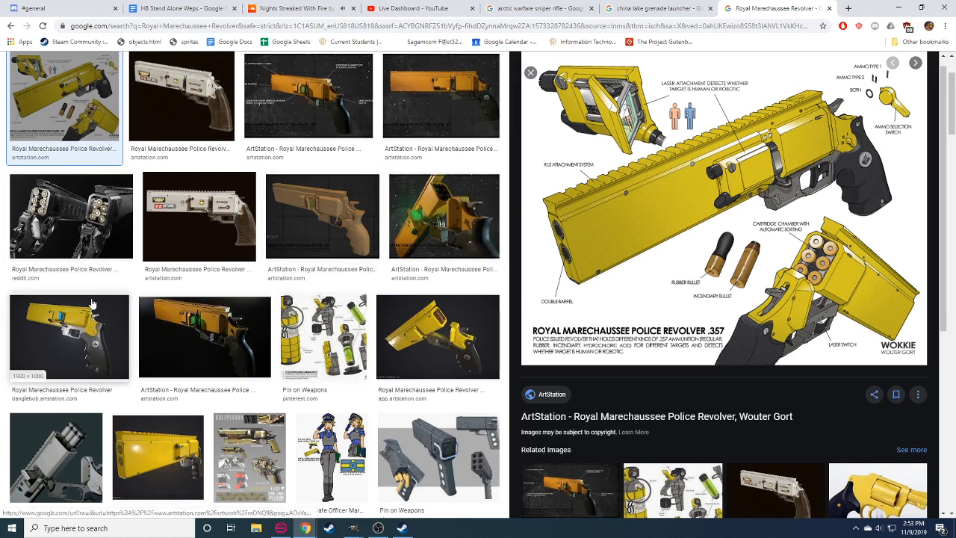
{"action": "left_click", "coordinate": [82, 340]}
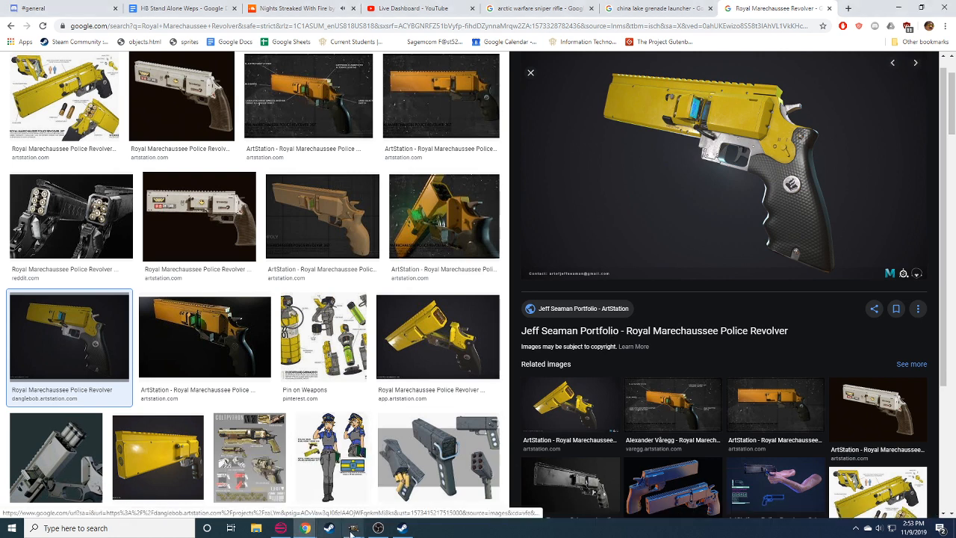
{"action": "mouse_move", "coordinate": [354, 529]}
{"action": "left_click", "coordinate": [320, 478]}
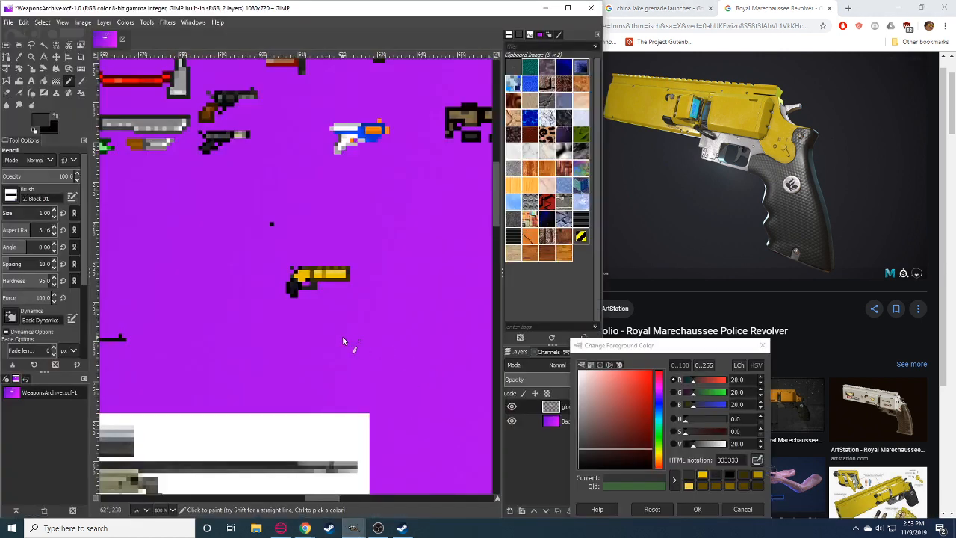
Paint the revolver's cylinder detail with a bright cyan 00fed0 pixel and a darker teal 007b64 pixel.
{"action": "left_click", "coordinate": [660, 426]}
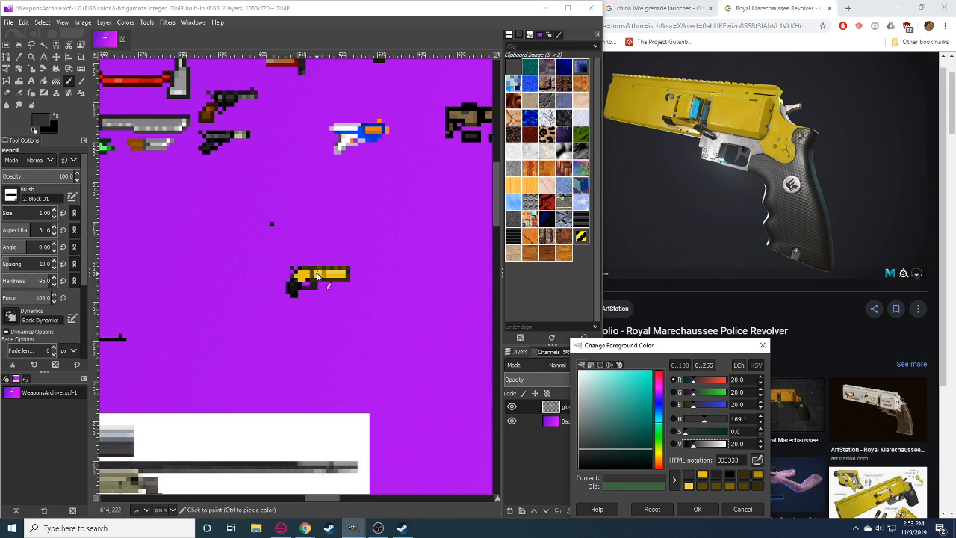
{"action": "left_click", "coordinate": [319, 276]}
{"action": "left_click", "coordinate": [651, 371]}
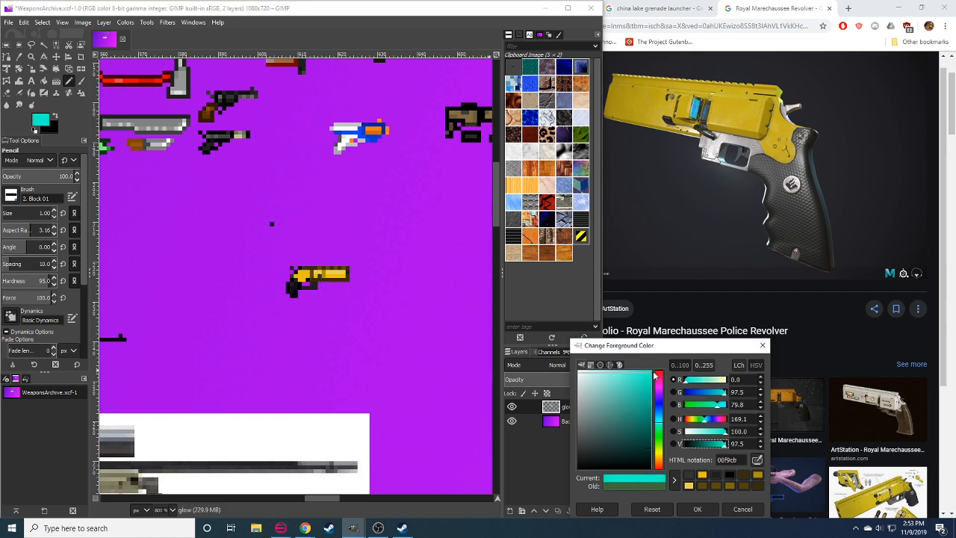
{"action": "left_click", "coordinate": [320, 277]}
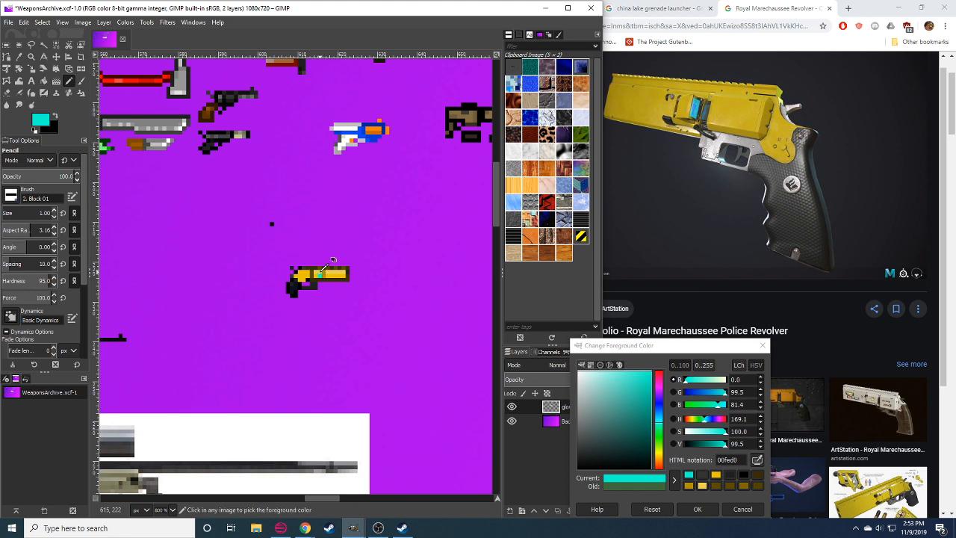
{"action": "left_click", "coordinate": [705, 444]}
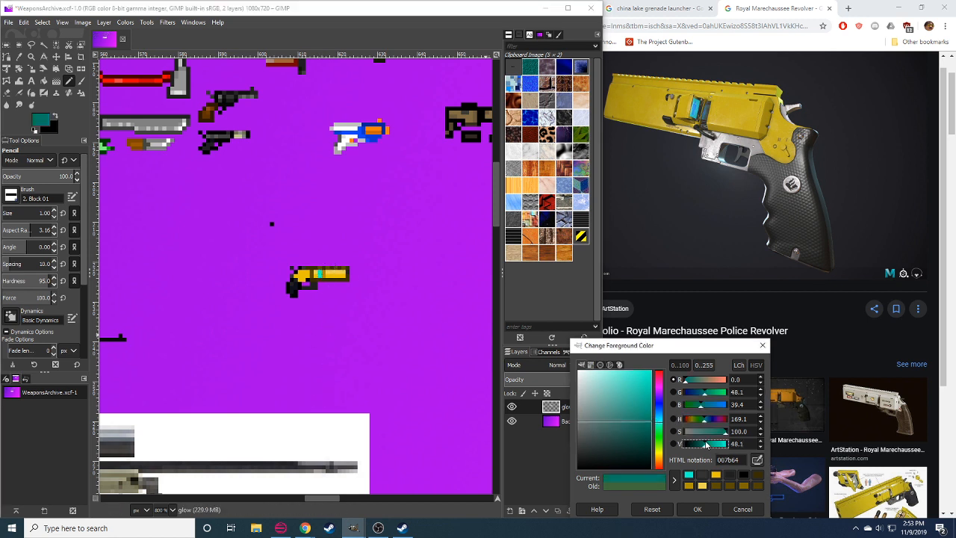
{"action": "left_click", "coordinate": [321, 277]}
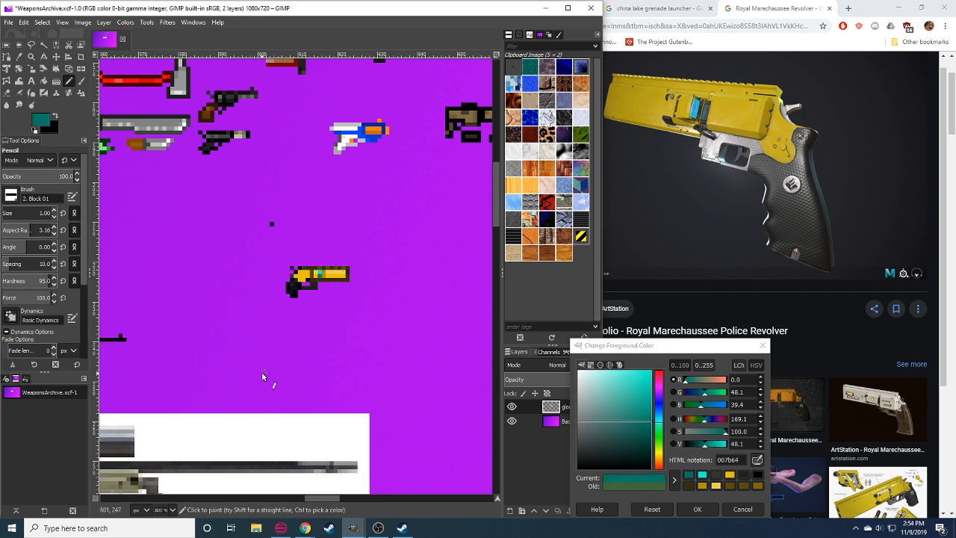
Check how the revolver reads among the other sprites and open the YouTube live chat.
{"action": "scroll", "coordinate": [164, 513], "scroll_direction": "down", "scroll_amount": 2}
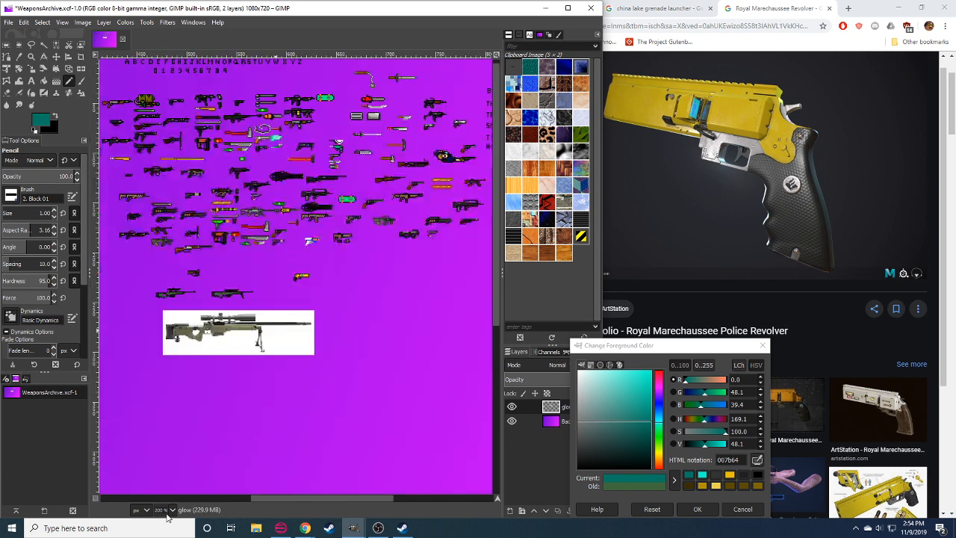
{"action": "scroll", "coordinate": [168, 514], "scroll_direction": "up", "scroll_amount": 2}
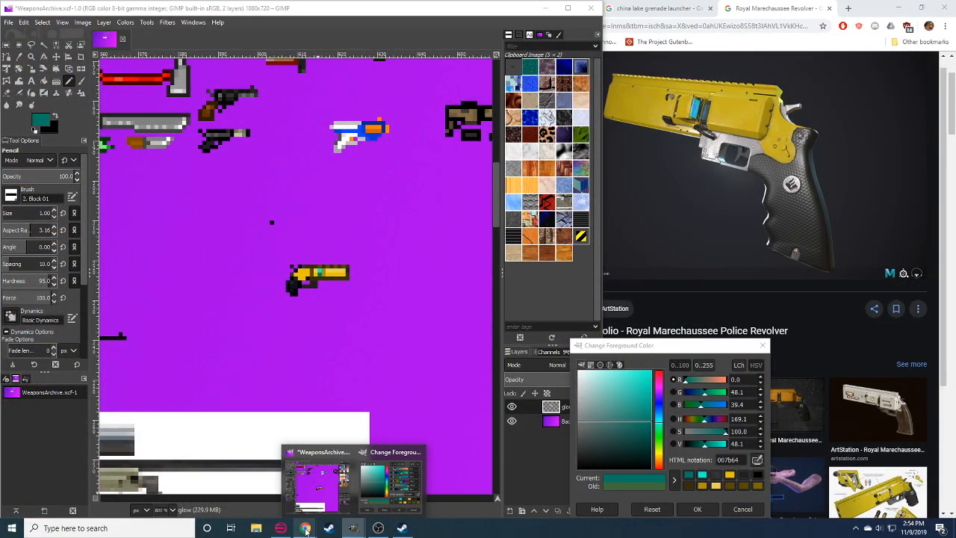
{"action": "left_click", "coordinate": [364, 471]}
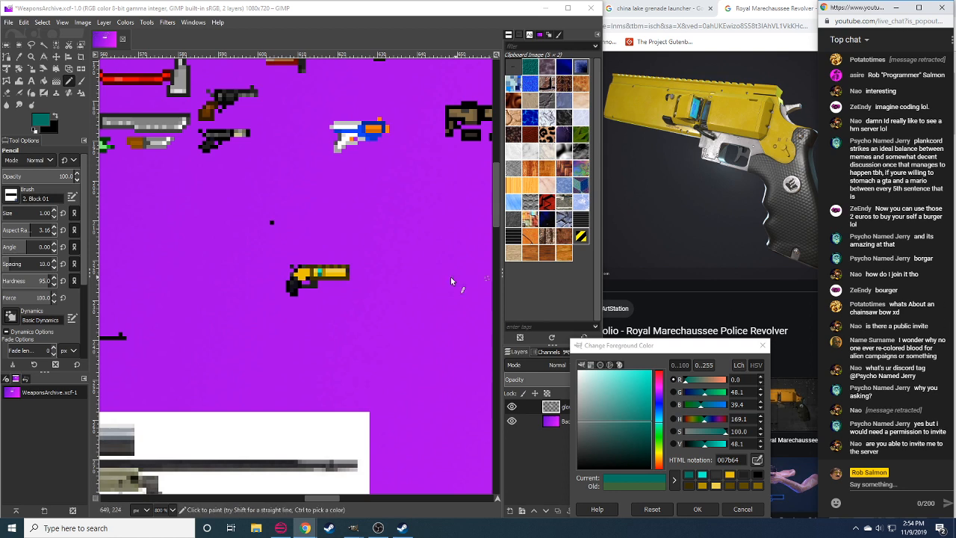
{"action": "left_click", "coordinate": [337, 308]}
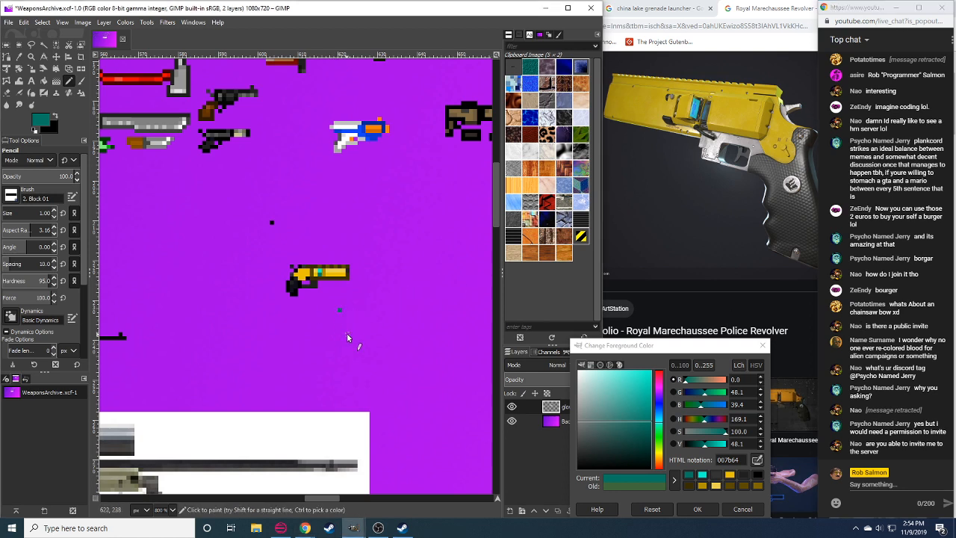
Cut the revolver sprite and paste it into the empty space beneath the digits of the pixel alphabet.
{"action": "key", "text": "r"}
{"action": "left_click_drag", "start_coordinate": [277, 257], "coordinate": [382, 312]}
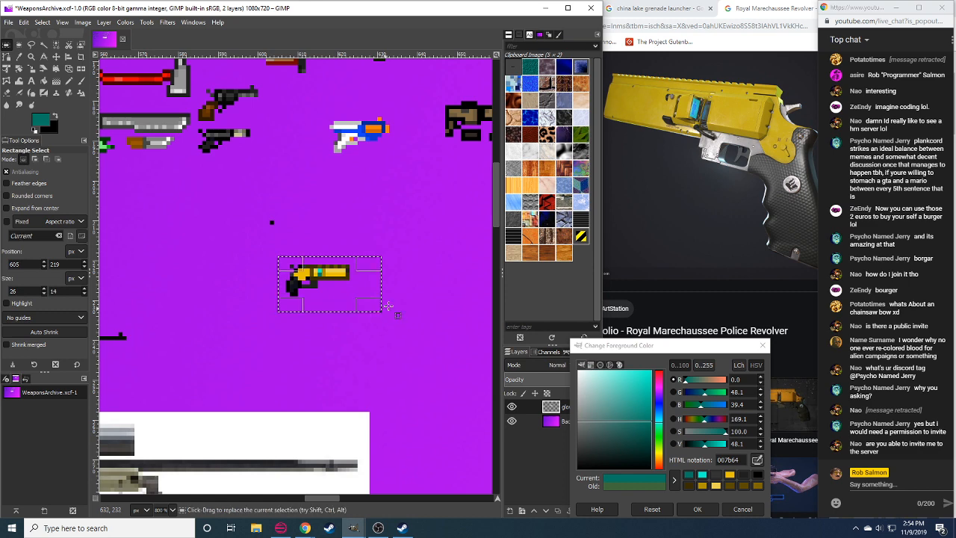
{"action": "key", "text": "ctrl+x"}
{"action": "key", "text": "minus"}
{"action": "key", "text": "minus"}
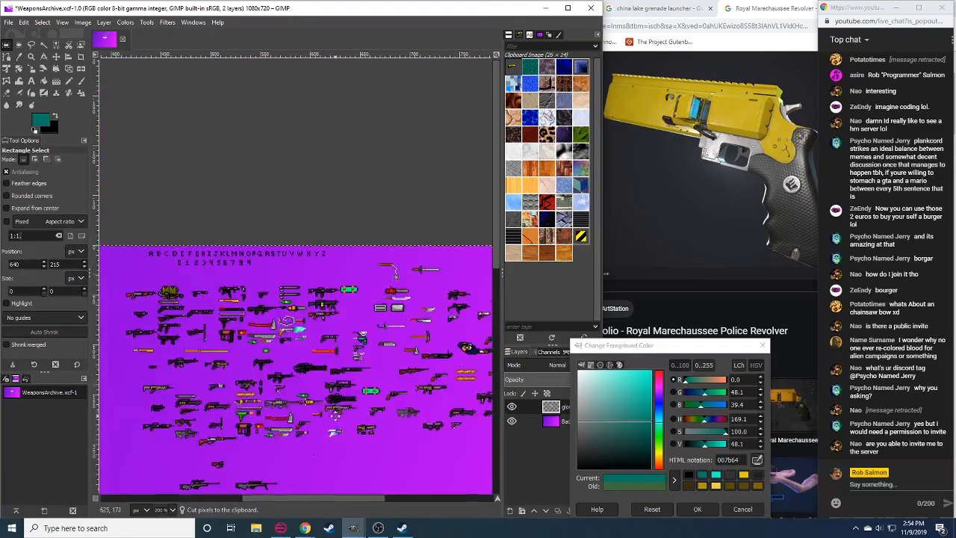
{"action": "scroll", "coordinate": [175, 511], "scroll_direction": "up", "scroll_amount": 2}
{"action": "left_click_drag", "start_coordinate": [134, 299], "coordinate": [395, 327]}
{"action": "left_click_drag", "start_coordinate": [304, 300], "coordinate": [332, 311]}
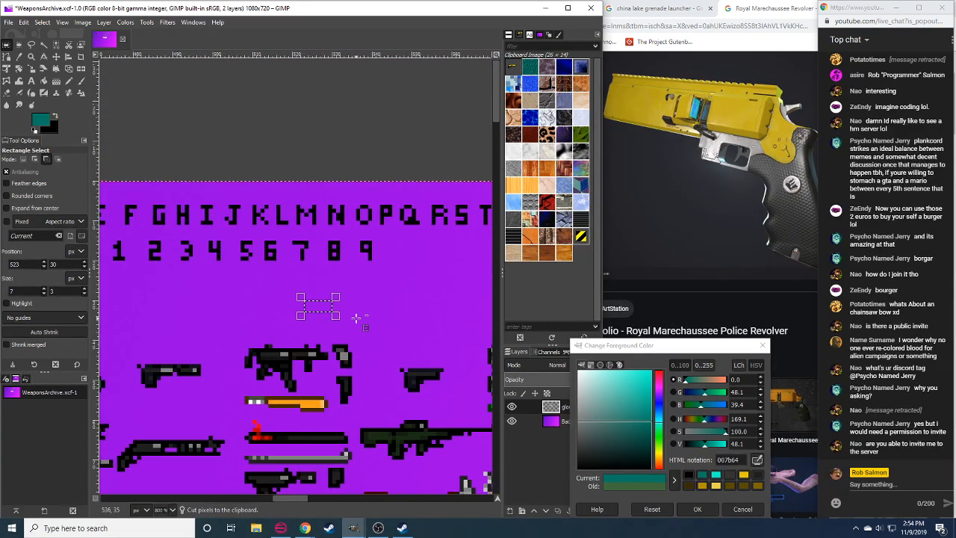
{"action": "key", "text": "ctrl+v"}
{"action": "left_click", "coordinate": [266, 343]}
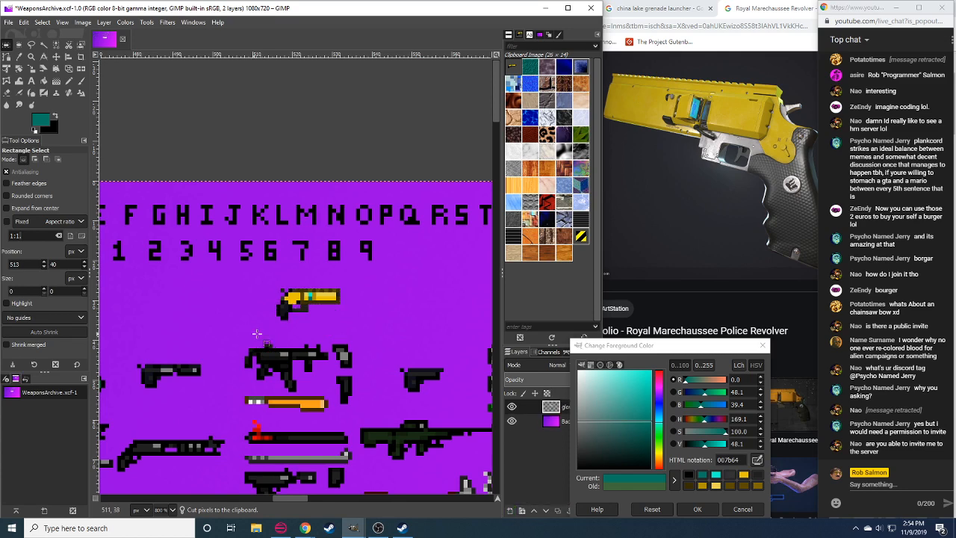
Copy the letter R from the pixel alphabet and place it in front of the revolver to start its label.
{"action": "left_click", "coordinate": [569, 8]}
{"action": "left_click_drag", "start_coordinate": [428, 74], "coordinate": [450, 102]}
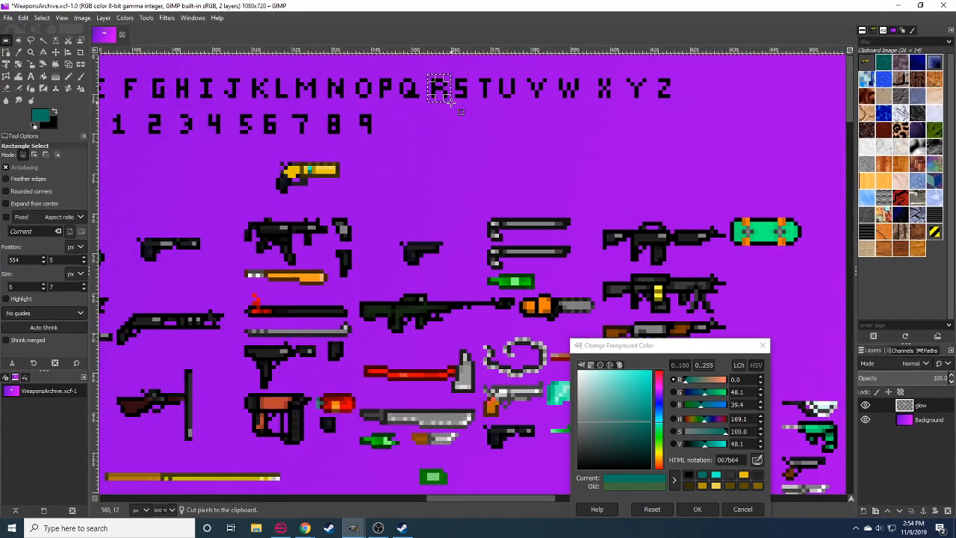
{"action": "key", "text": "ctrl+c"}
{"action": "left_click", "coordinate": [447, 187]}
{"action": "left_click_drag", "start_coordinate": [441, 194], "coordinate": [637, 201]}
{"action": "key", "text": "ctrl+v"}
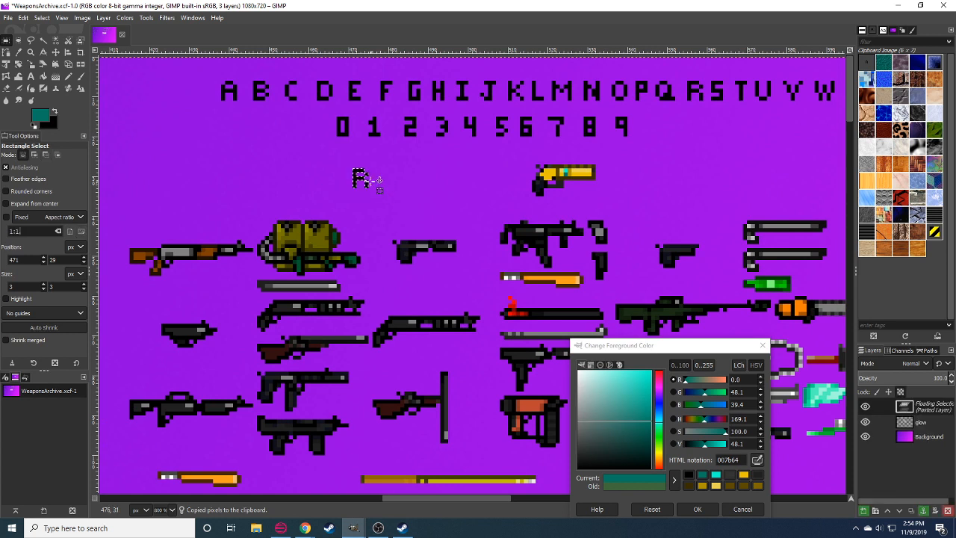
{"action": "left_click_drag", "start_coordinate": [365, 179], "coordinate": [324, 174]}
{"action": "left_click", "coordinate": [383, 175]}
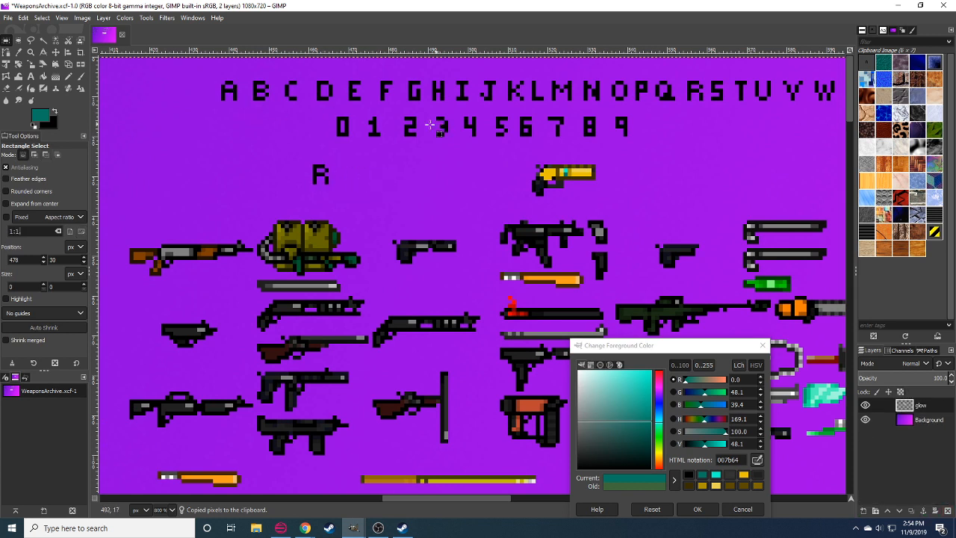
Copy the letters O and Y from the pixel alphabet and place them after the R to read ROY.
{"action": "left_click_drag", "start_coordinate": [609, 74], "coordinate": [351, 189]}
{"action": "key", "text": "ctrl+c"}
{"action": "key", "text": "ctrl+v"}
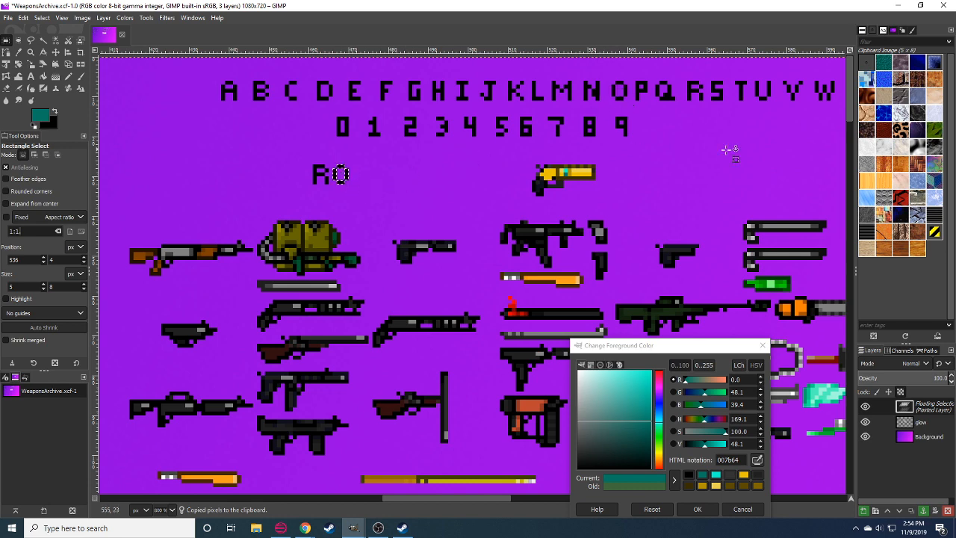
{"action": "key", "text": "ctrl+h"}
{"action": "left_click_drag", "start_coordinate": [789, 113], "coordinate": [730, 132]}
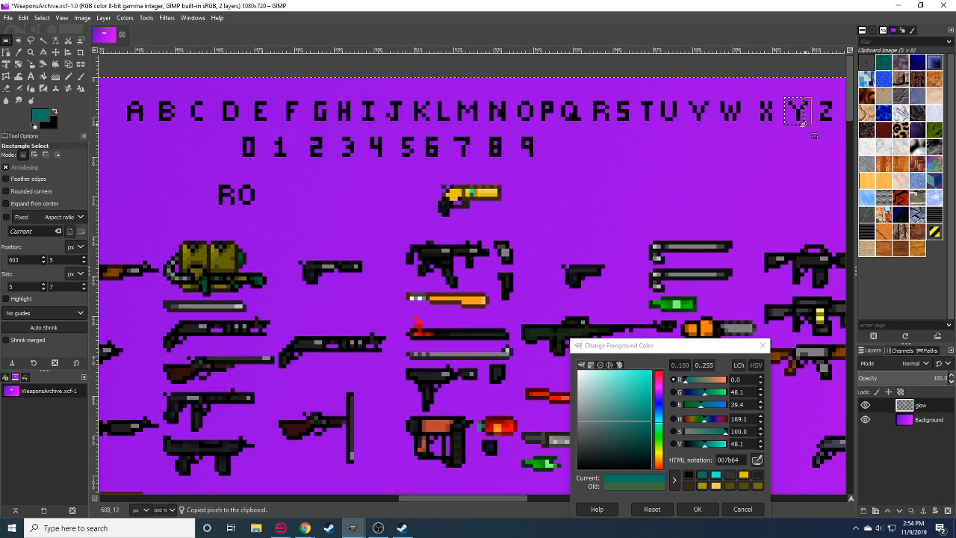
{"action": "mouse_move", "coordinate": [787, 103]}
{"action": "left_mouse_down"}
{"action": "mouse_move", "coordinate": [820, 133]}
{"action": "mouse_move", "coordinate": [255, 216]}
{"action": "left_mouse_up"}
{"action": "key", "text": "ctrl+c"}
{"action": "key", "text": "ctrl+v"}
{"action": "left_click", "coordinate": [326, 204]}
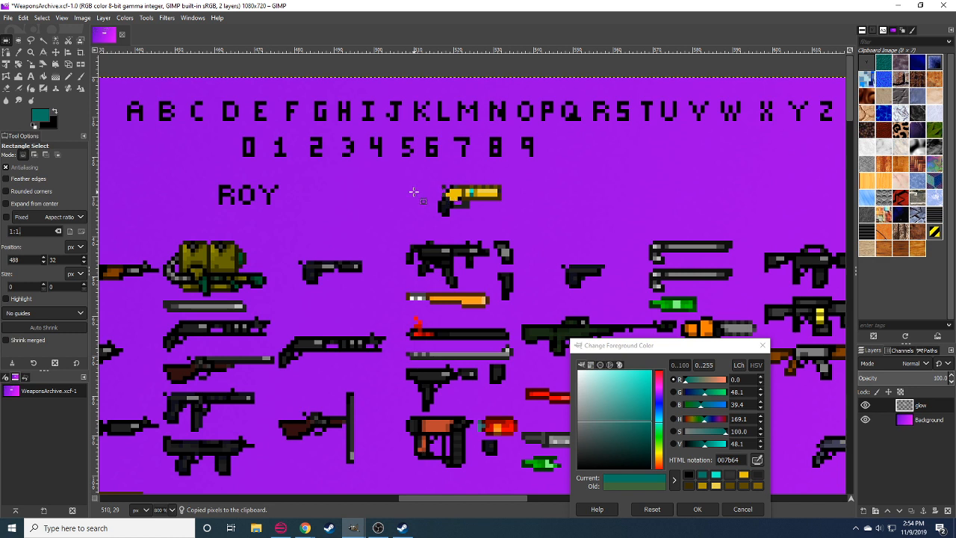
Copy the letters A and L from the pixel alphabet to complete the label ROYAL.
{"action": "mouse_move", "coordinate": [119, 94]}
{"action": "left_mouse_down"}
{"action": "mouse_move", "coordinate": [156, 128]}
{"action": "mouse_move", "coordinate": [291, 195]}
{"action": "left_mouse_up"}
{"action": "key", "text": "ctrl+c"}
{"action": "key", "text": "ctrl+v"}
{"action": "left_click", "coordinate": [337, 186]}
{"action": "left_click_drag", "start_coordinate": [436, 99], "coordinate": [450, 118]}
{"action": "key", "text": "ctrl+c"}
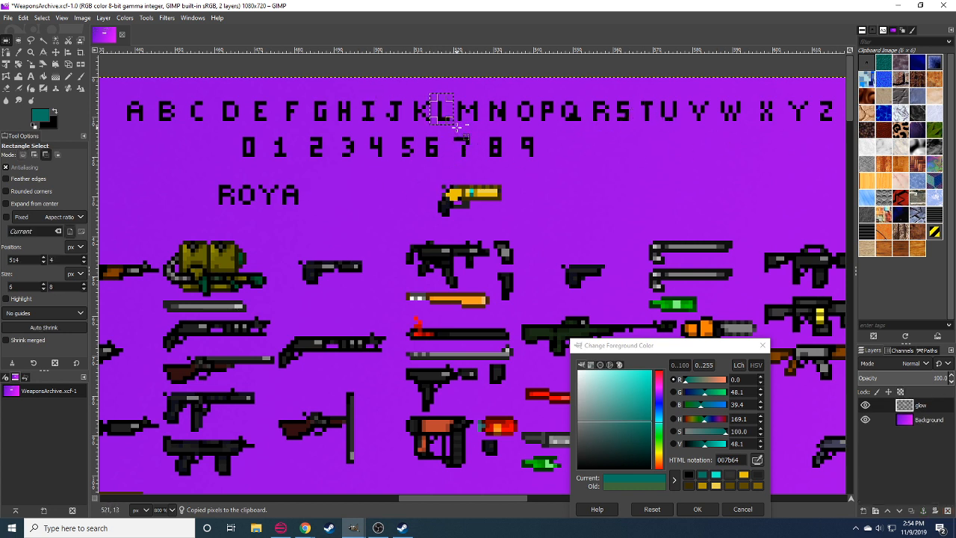
{"action": "key", "text": "ctrl+v"}
{"action": "left_click_drag", "start_coordinate": [360, 204], "coordinate": [298, 199]}
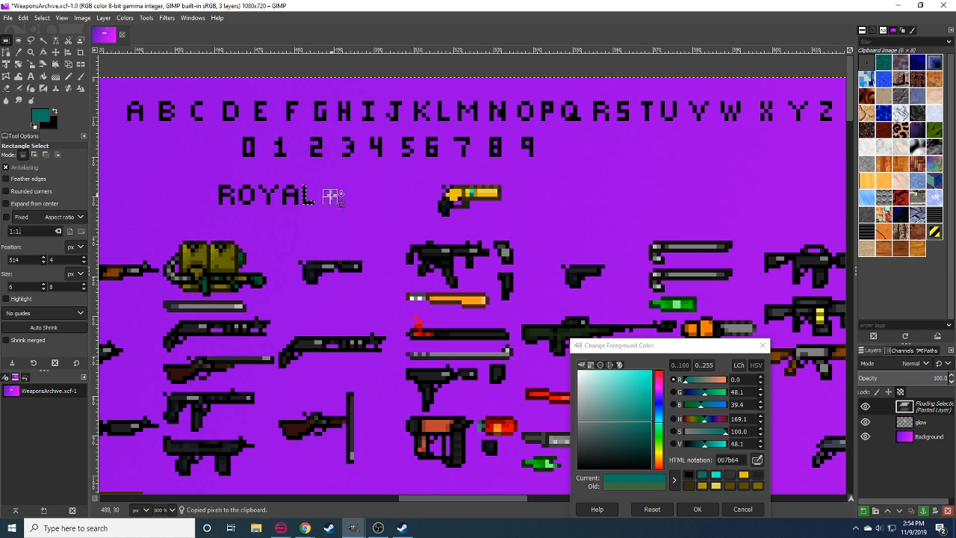
{"action": "left_click", "coordinate": [330, 195]}
Move the revolver sprite directly beside the end of the ROYAL label.
{"action": "left_click_drag", "start_coordinate": [422, 177], "coordinate": [515, 223]}
{"action": "key", "text": "ctrl+x"}
{"action": "key", "text": "ctrl+v"}
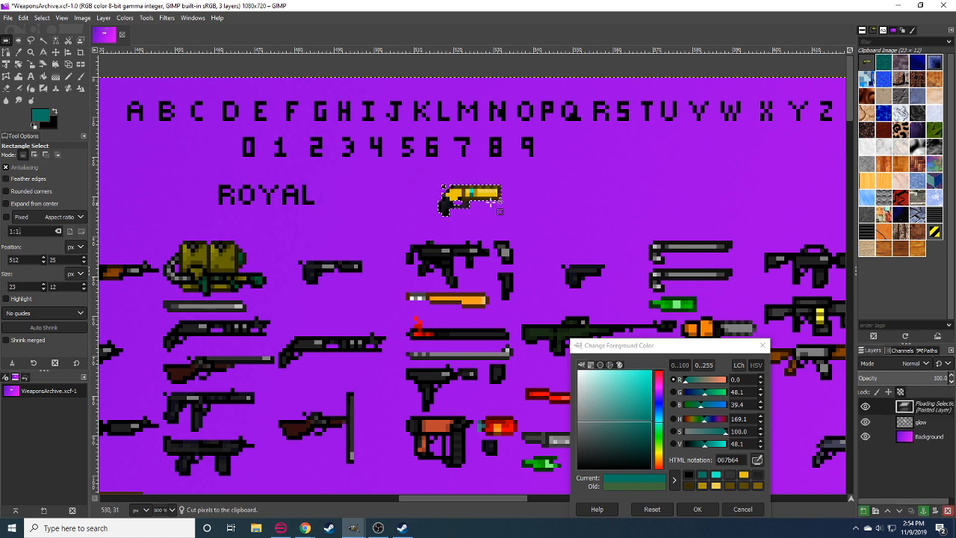
{"action": "left_click_drag", "start_coordinate": [481, 196], "coordinate": [366, 195]}
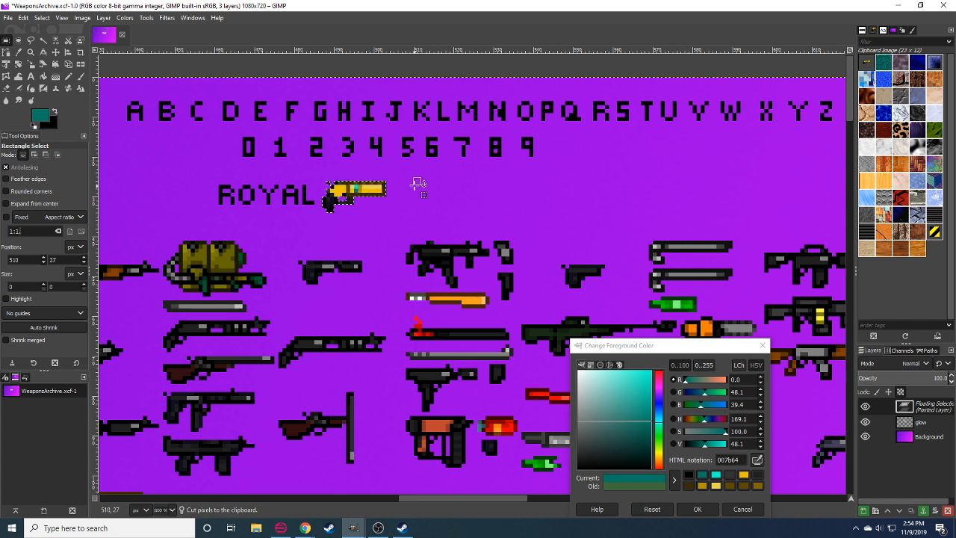
{"action": "left_click", "coordinate": [416, 187]}
Move the ROYAL label and revolver together into the labelled weapon list, aligned directly beneath the HOLORIFLE entry.
{"action": "left_click_drag", "start_coordinate": [203, 173], "coordinate": [409, 217]}
{"action": "key", "text": "ctrl+x"}
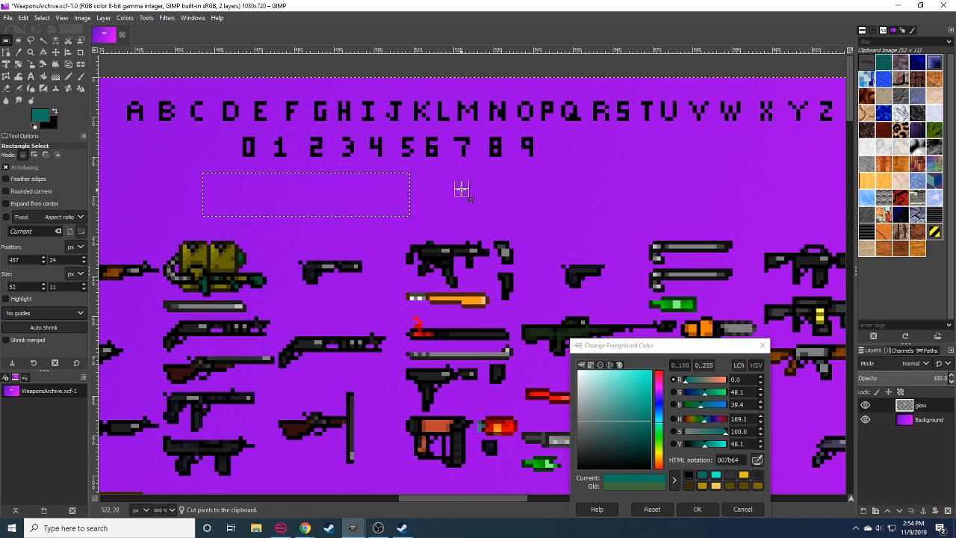
{"action": "left_click", "coordinate": [461, 190]}
{"action": "scroll", "coordinate": [461, 190], "scroll_direction": "down", "scroll_amount": 3}
{"action": "scroll", "coordinate": [461, 190], "scroll_direction": "right", "scroll_amount": 8}
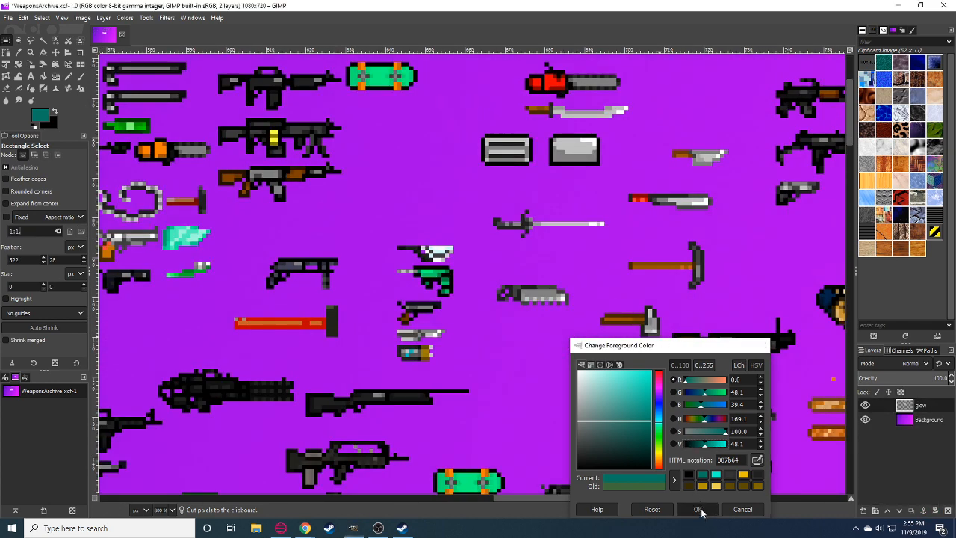
{"action": "left_click", "coordinate": [698, 508]}
{"action": "key", "text": "ctrl+v"}
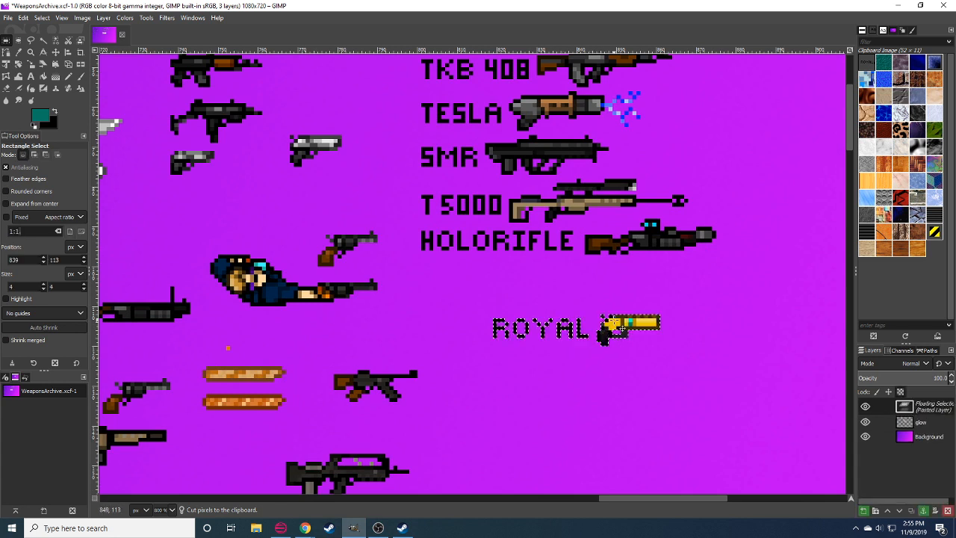
{"action": "left_click_drag", "start_coordinate": [617, 328], "coordinate": [547, 278]}
{"action": "left_click", "coordinate": [566, 322]}
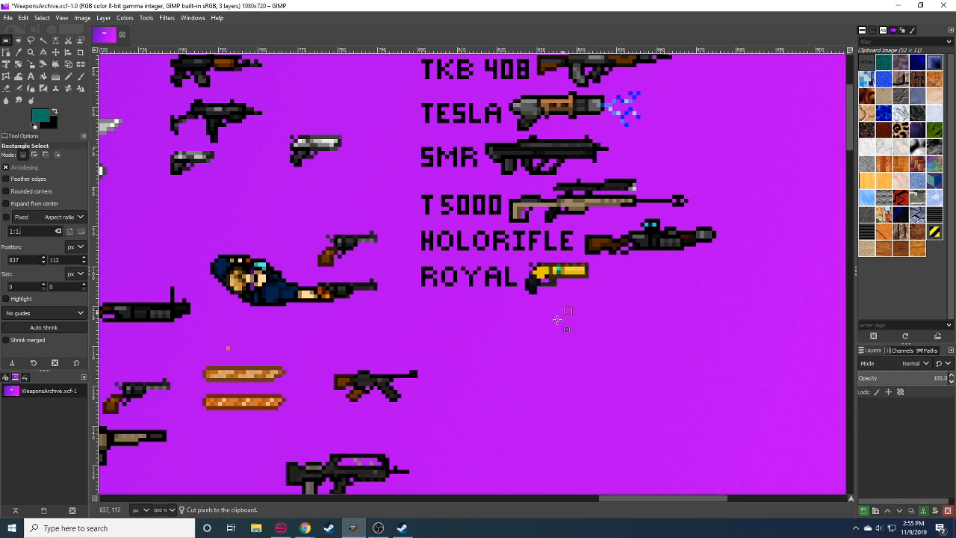
Look over the whole weapon sheet and the sniper rifle sprites, and check the YouTube live chat.
{"action": "scroll", "coordinate": [169, 513], "scroll_direction": "down", "scroll_amount": 2}
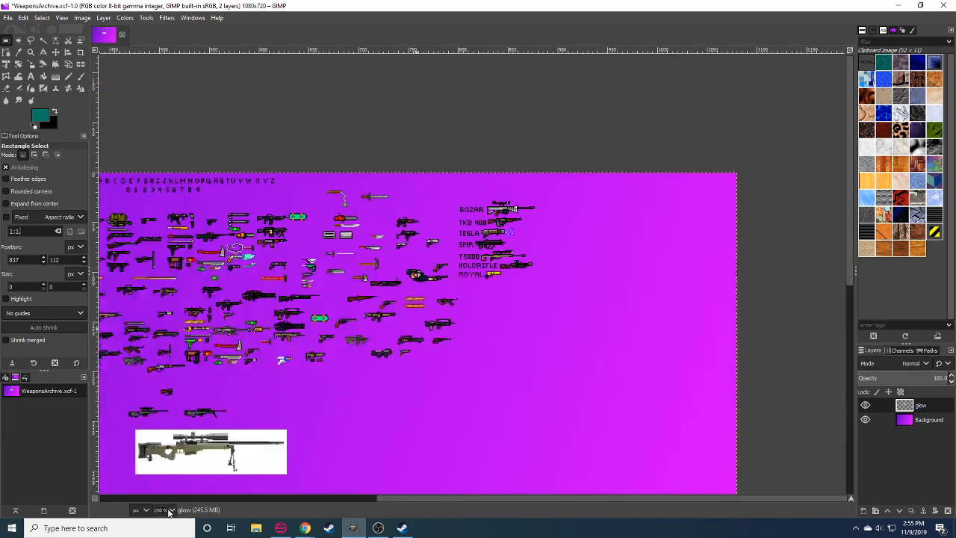
{"action": "left_click_drag", "start_coordinate": [374, 406], "coordinate": [745, 196]}
{"action": "left_click_drag", "start_coordinate": [370, 253], "coordinate": [320, 392]}
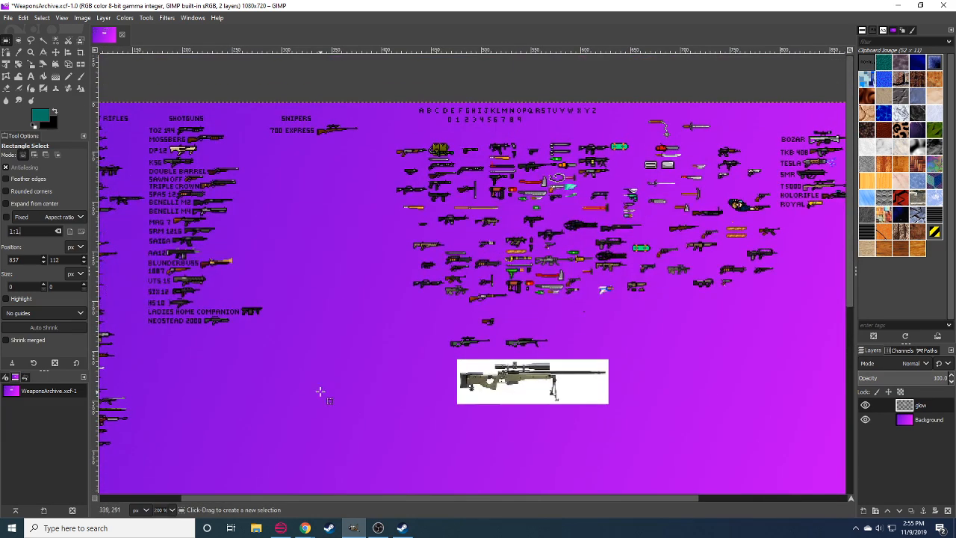
{"action": "left_click", "coordinate": [308, 529]}
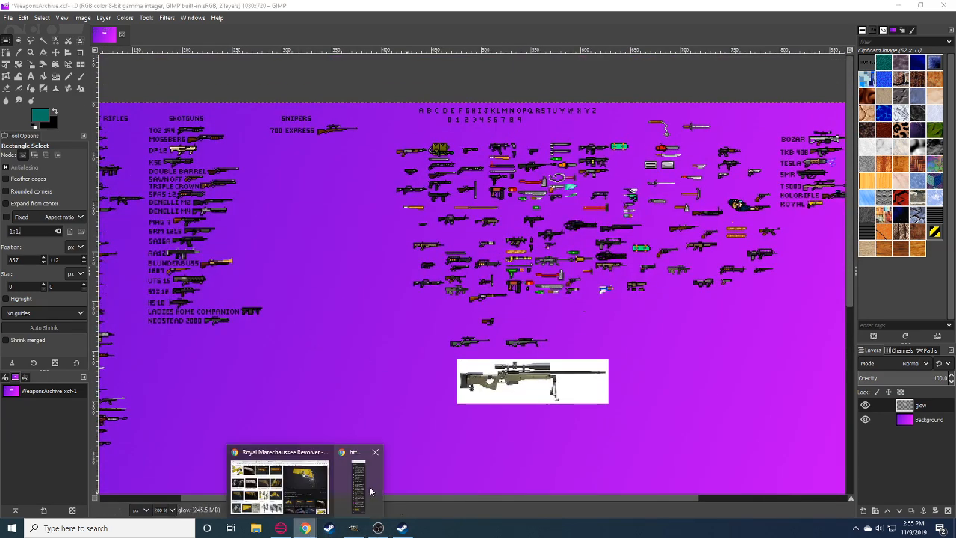
{"action": "left_click", "coordinate": [366, 485]}
{"action": "left_click_drag", "start_coordinate": [558, 365], "coordinate": [512, 366]}
{"action": "scroll", "coordinate": [189, 514], "scroll_direction": "up", "scroll_amount": 2}
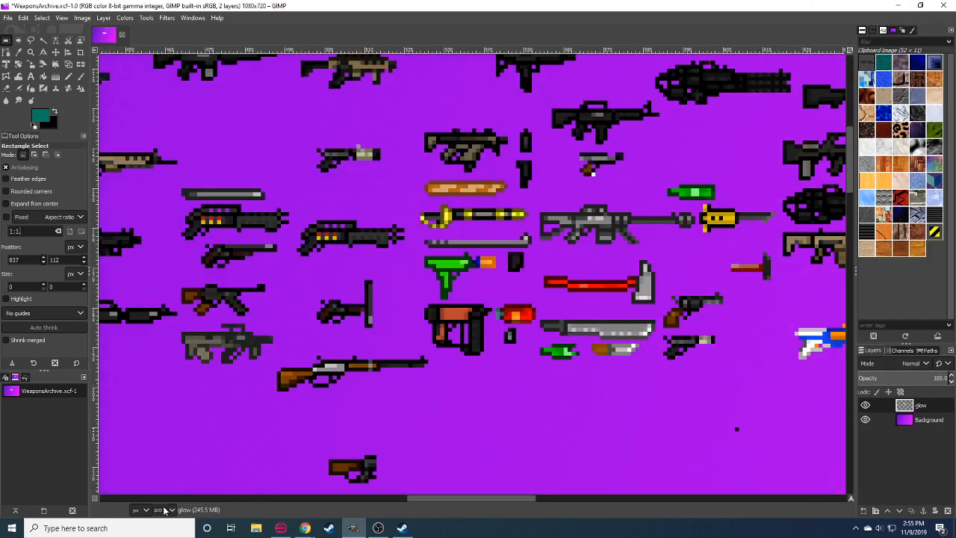
{"action": "left_click", "coordinate": [305, 528]}
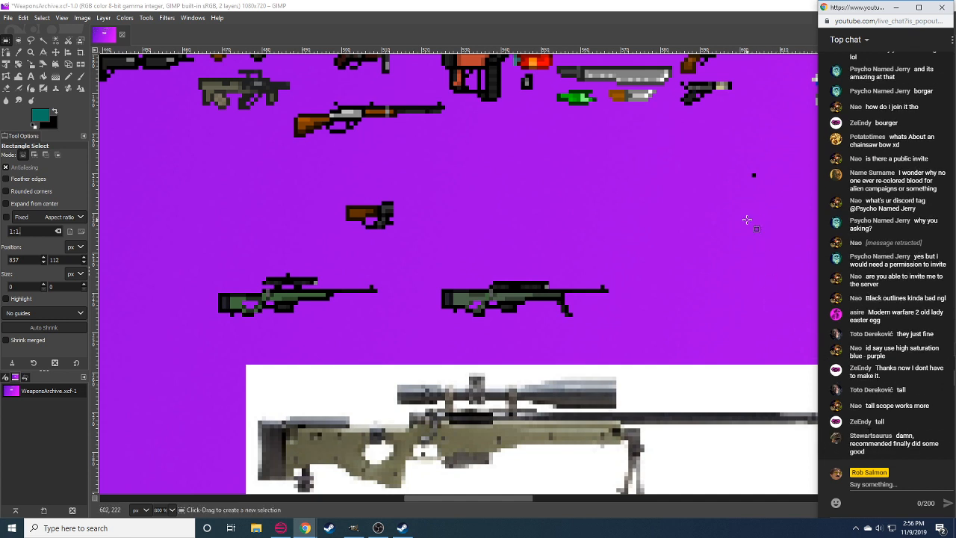
Delete the stray black pixel in the empty area near the sniper rifle sprites and bring up the YouTube live chat.
{"action": "left_click_drag", "start_coordinate": [748, 166], "coordinate": [755, 186]}
{"action": "left_click", "coordinate": [689, 280]}
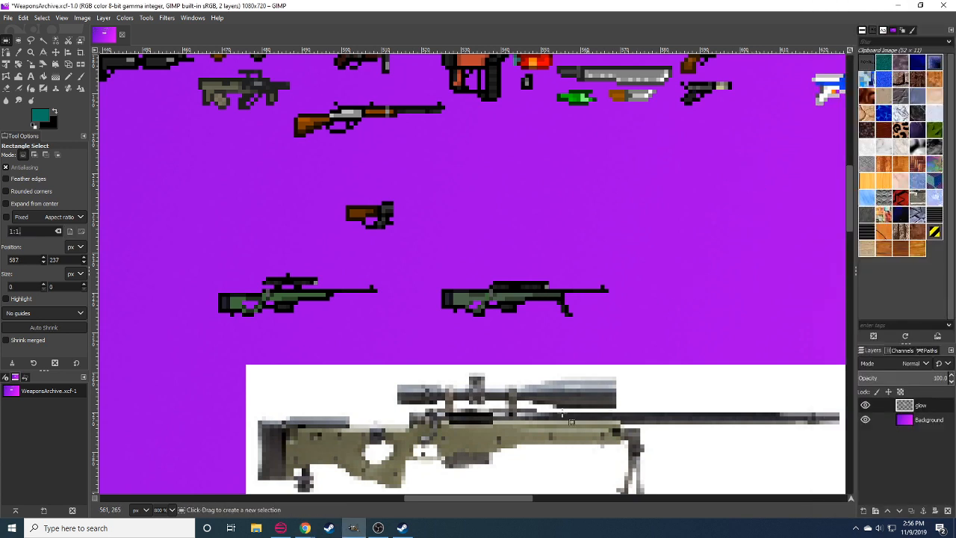
{"action": "left_click", "coordinate": [309, 526]}
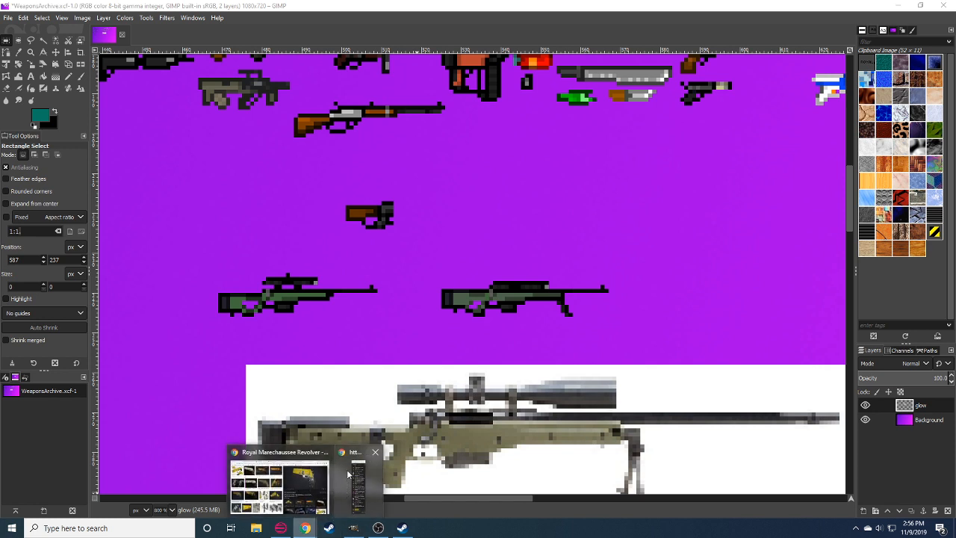
{"action": "left_click", "coordinate": [358, 456]}
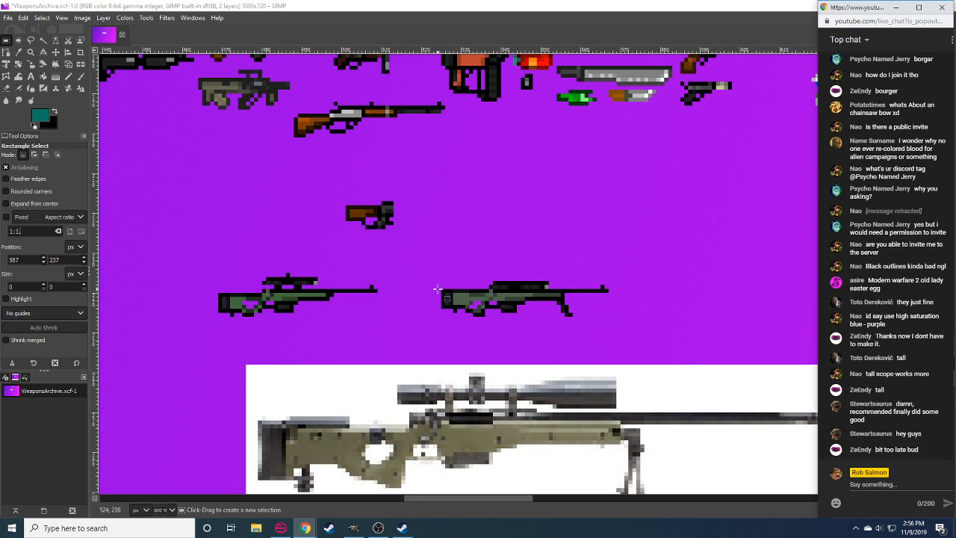
Try to shift the rear stock of the sniper rifle without a bipod slightly upward.
{"action": "left_click", "coordinate": [452, 318]}
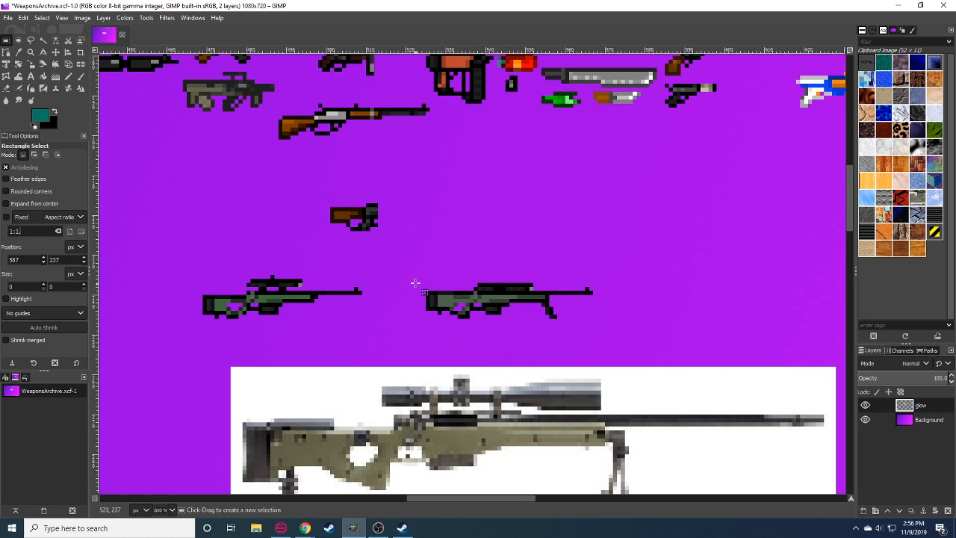
{"action": "left_click_drag", "start_coordinate": [191, 288], "coordinate": [252, 336]}
{"action": "key", "text": "ctrl+x"}
{"action": "key", "text": "ctrl+v"}
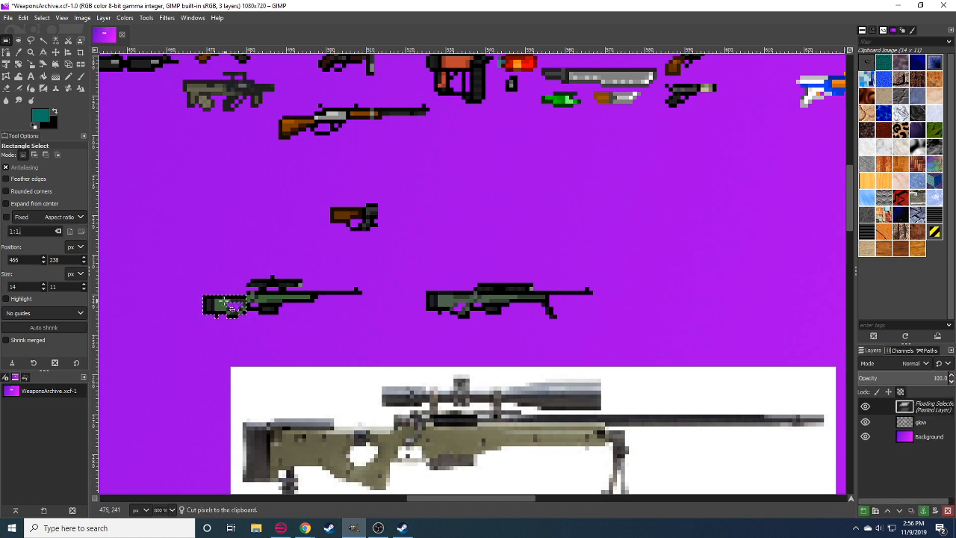
{"action": "left_click", "coordinate": [286, 353]}
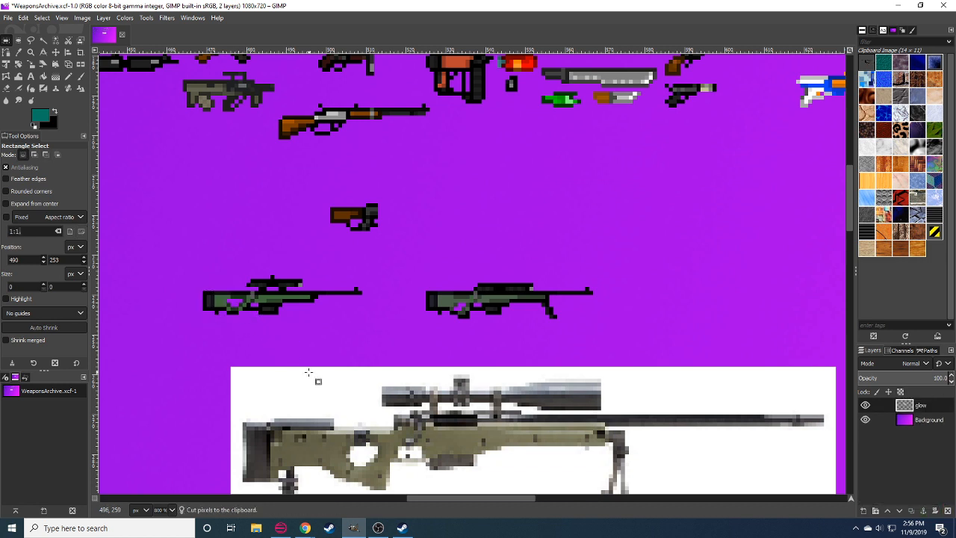
{"action": "left_click_drag", "start_coordinate": [171, 259], "coordinate": [373, 338]}
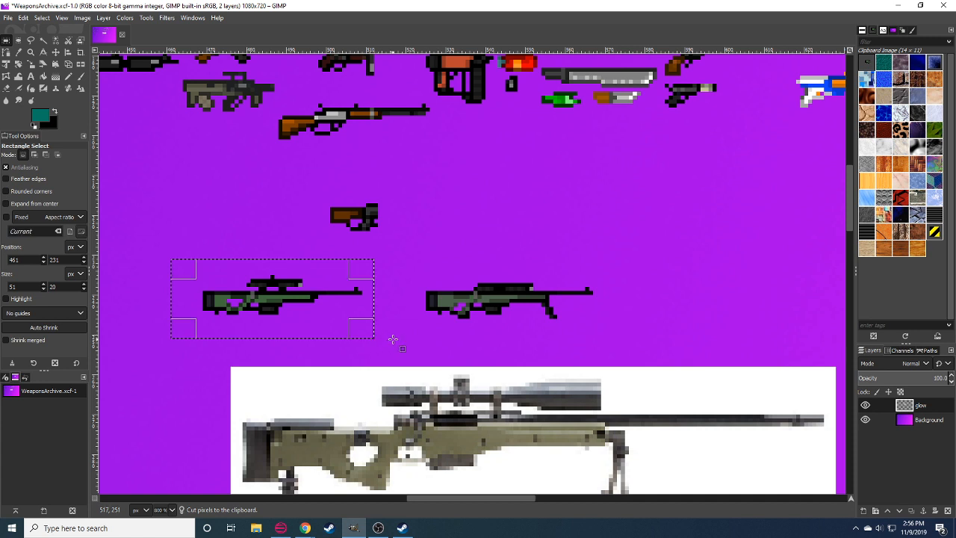
{"action": "left_click", "coordinate": [407, 338]}
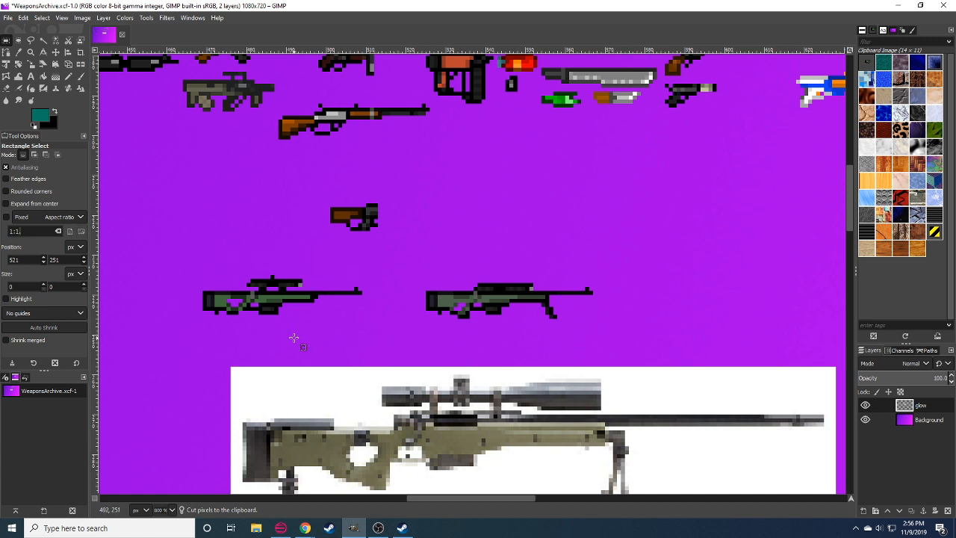
Undo the stock shift on the sniper rifle without a bipod.
{"action": "key", "text": "ctrl+z"}
{"action": "key", "text": "ctrl+z"}
{"action": "key", "text": "ctrl+z"}
{"action": "key", "text": "ctrl+z"}
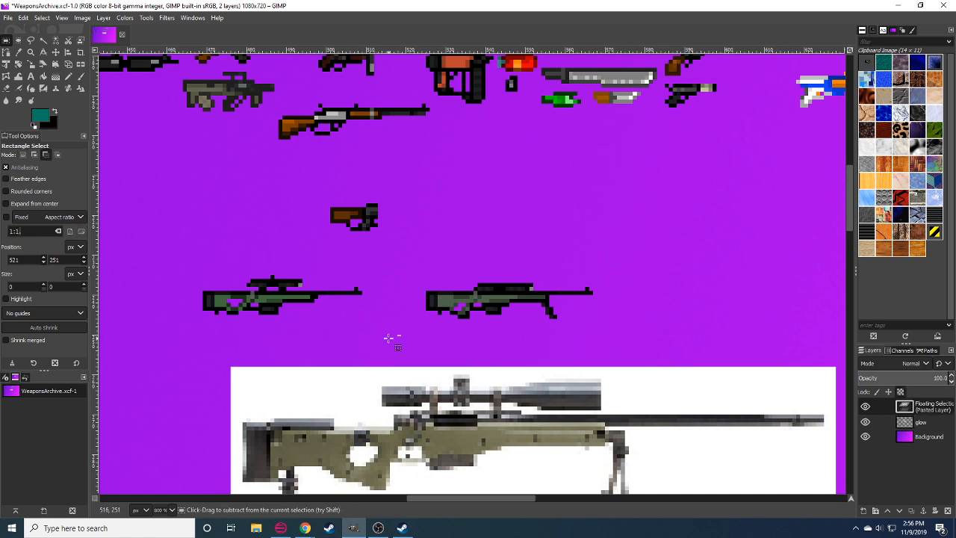
{"action": "left_click", "coordinate": [377, 327]}
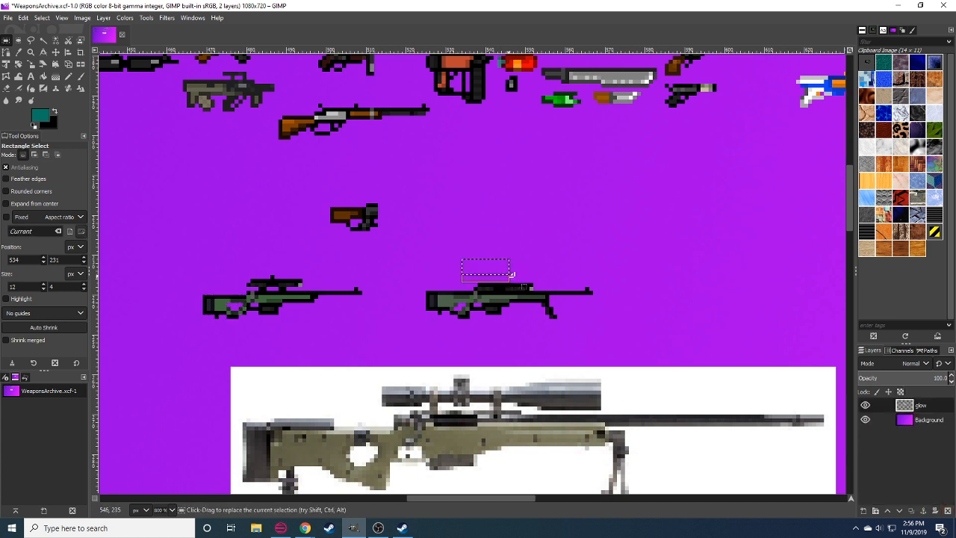
Duplicate the bipod sniper rifle into the empty space above it and cut away the duplicate's scope.
{"action": "left_click_drag", "start_coordinate": [645, 255], "coordinate": [398, 337]}
{"action": "key", "text": "ctrl+c"}
{"action": "key", "text": "ctrl+v"}
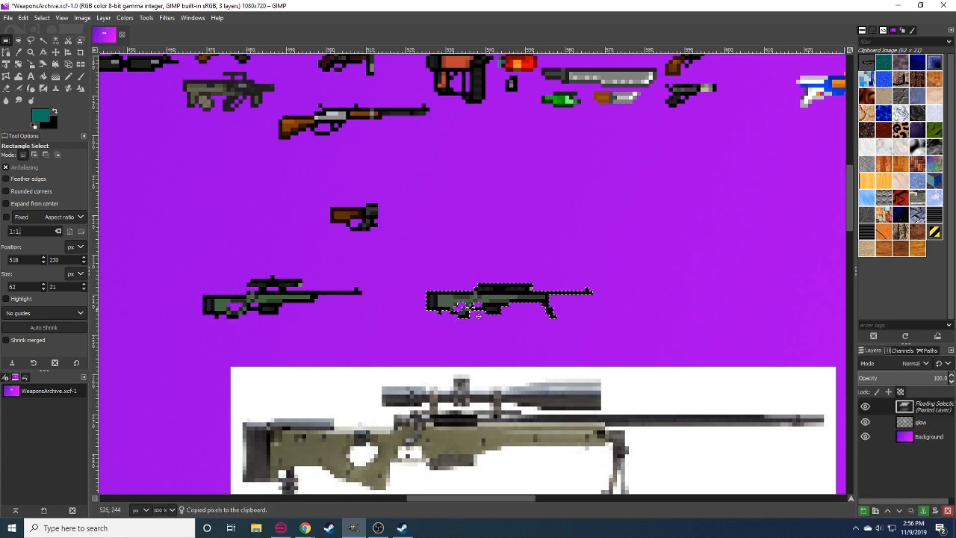
{"action": "mouse_move", "coordinate": [500, 290]}
{"action": "left_mouse_down"}
{"action": "mouse_move", "coordinate": [484, 220]}
{"action": "mouse_move", "coordinate": [549, 213]}
{"action": "mouse_move", "coordinate": [543, 220]}
{"action": "left_mouse_up"}
{"action": "left_click", "coordinate": [509, 268]}
{"action": "key", "text": "ctrl+x"}
Copy the tall scope from the rifle without a bipod onto the duplicated bipod rifle.
{"action": "mouse_move", "coordinate": [223, 262]}
{"action": "left_mouse_down"}
{"action": "mouse_move", "coordinate": [333, 297]}
{"action": "mouse_move", "coordinate": [492, 186]}
{"action": "mouse_move", "coordinate": [494, 219]}
{"action": "left_mouse_up"}
{"action": "key", "text": "ctrl+c"}
{"action": "key", "text": "ctrl+v"}
{"action": "left_click", "coordinate": [544, 300]}
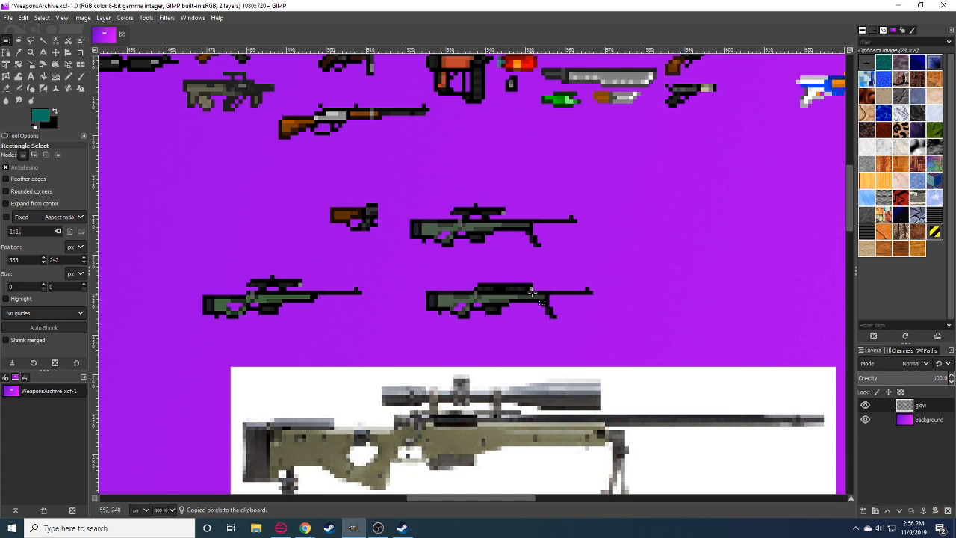
Copy the combined sniper rifle and place the copy beneath the alphabet and digit rows.
{"action": "left_click_drag", "start_coordinate": [596, 200], "coordinate": [398, 262]}
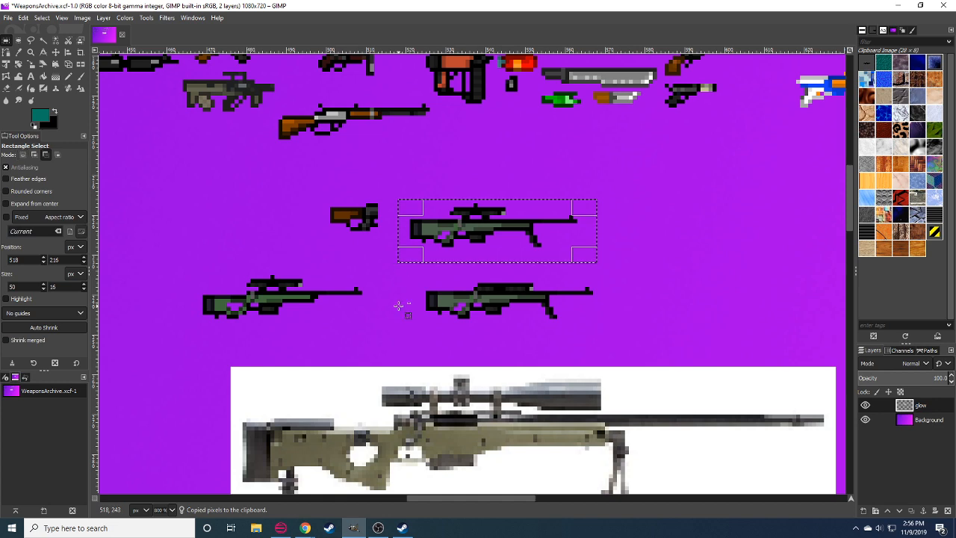
{"action": "left_click", "coordinate": [381, 321]}
{"action": "scroll", "coordinate": [381, 321], "scroll_direction": "down", "scroll_amount": 4, "text": "ctrl"}
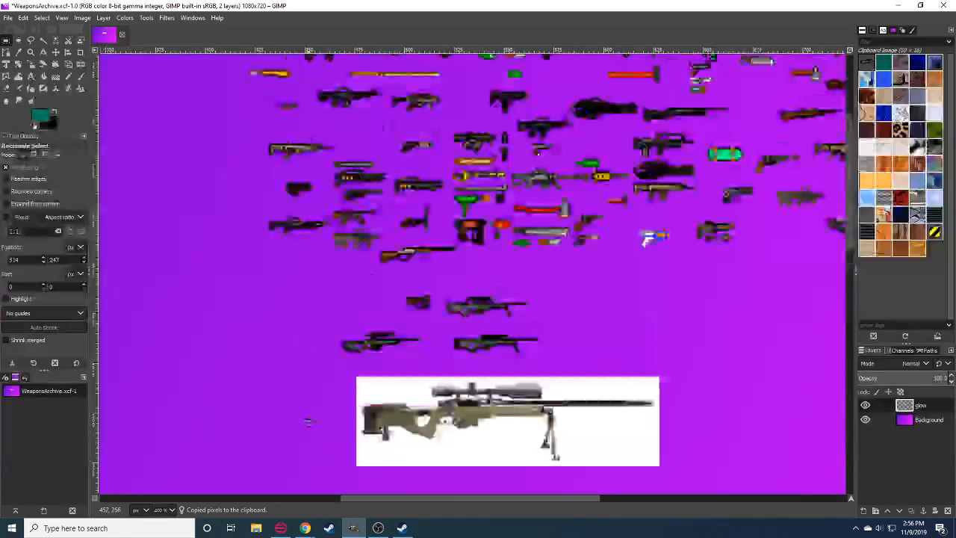
{"action": "key", "text": "ctrl+v"}
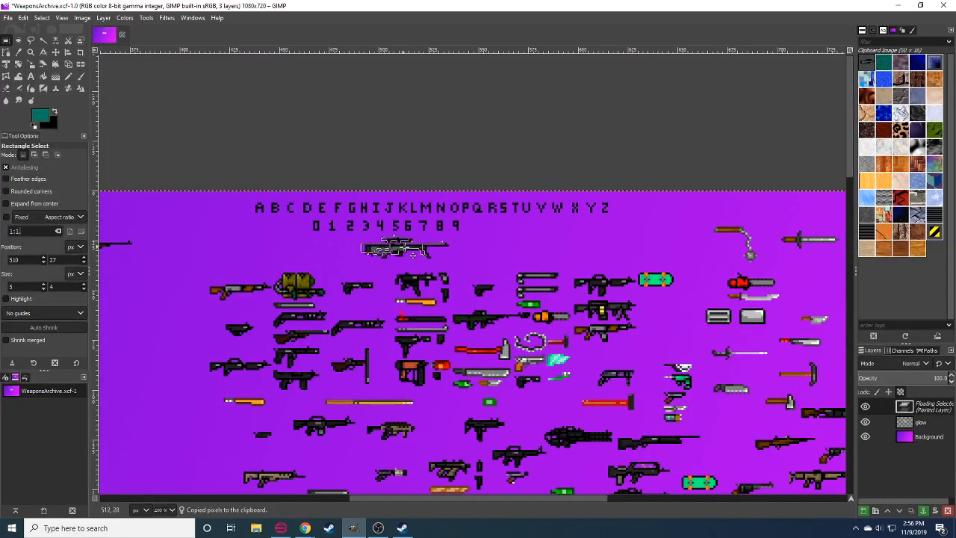
{"action": "left_click", "coordinate": [436, 283]}
Cut the wooden stock piece and the combined rifle beside it from the work area below the sprites.
{"action": "left_click_drag", "start_coordinate": [436, 284], "coordinate": [428, 100]}
{"action": "left_click_drag", "start_coordinate": [387, 470], "coordinate": [398, 386]}
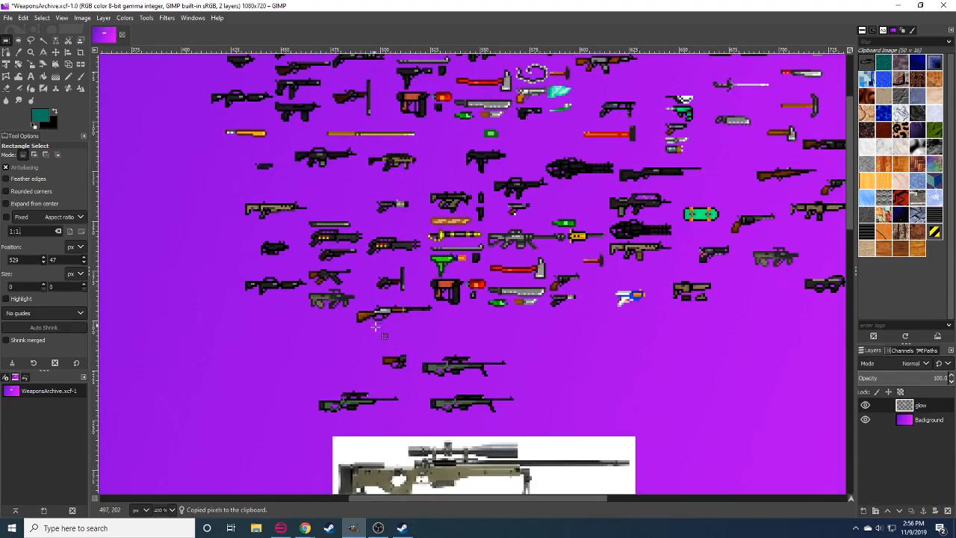
{"action": "left_click_drag", "start_coordinate": [375, 326], "coordinate": [531, 382]}
{"action": "key", "text": "ctrl+x"}
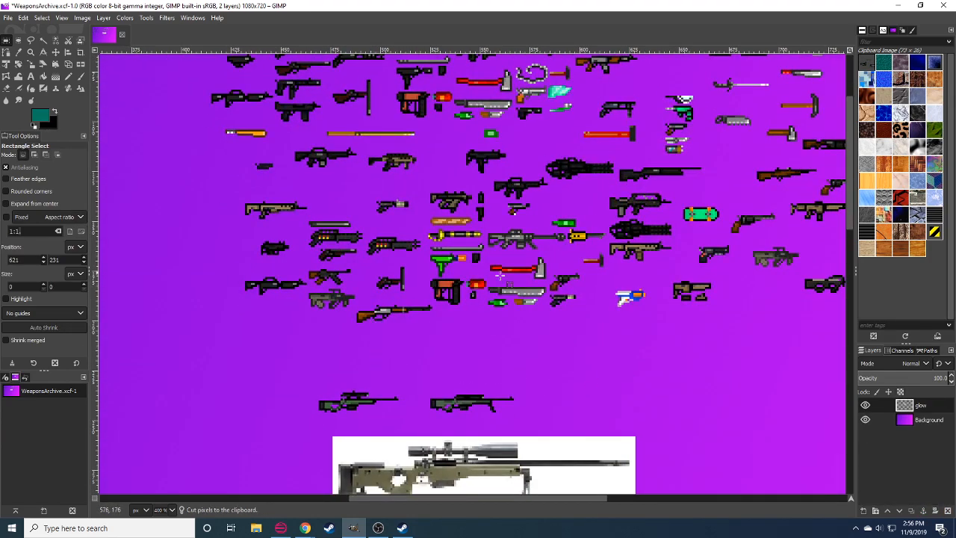
Stack the sniper rifle without a bipod directly above the bipod rifle, and cut both from the work area.
{"action": "left_click_drag", "start_coordinate": [311, 374], "coordinate": [470, 389]}
{"action": "key", "text": "ctrl+v"}
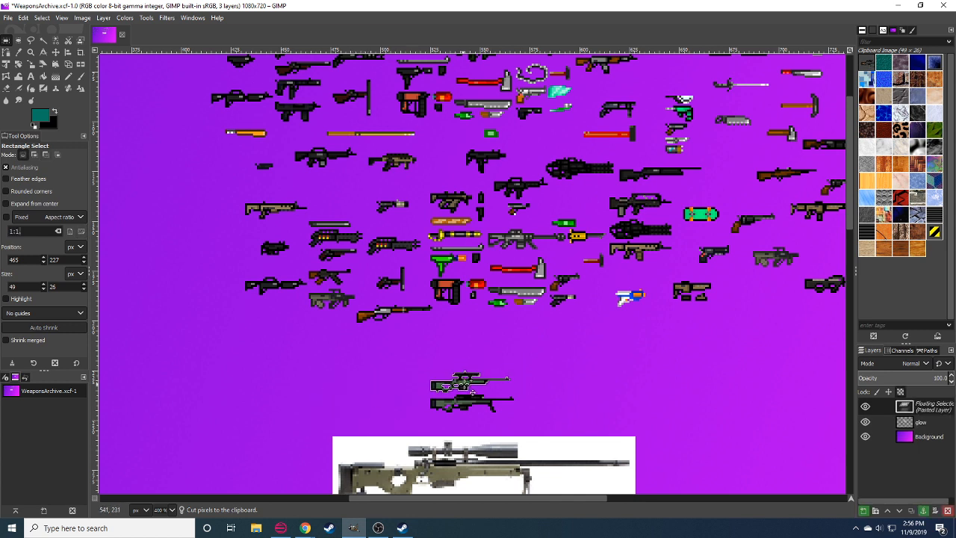
{"action": "left_click", "coordinate": [548, 378]}
{"action": "left_click_drag", "start_coordinate": [557, 346], "coordinate": [392, 444]}
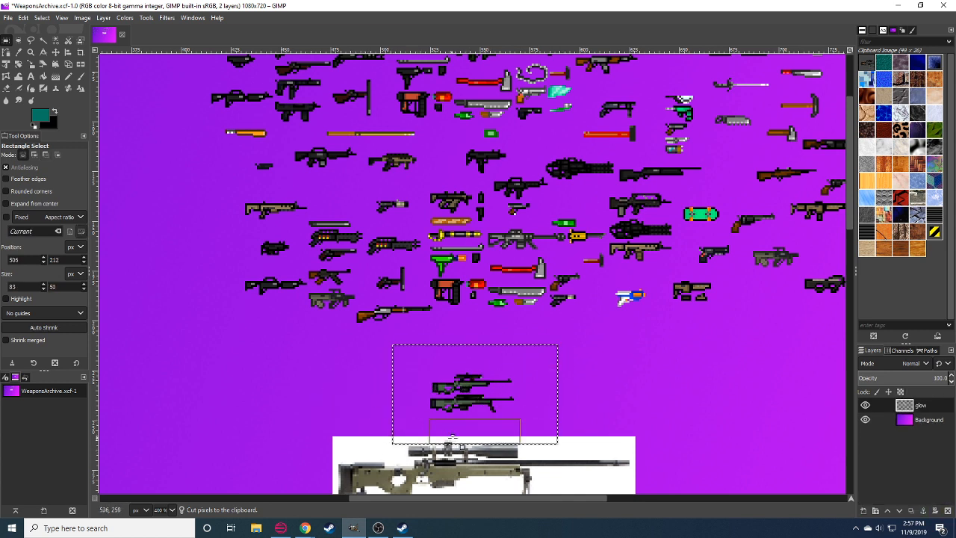
{"action": "left_click_drag", "start_coordinate": [453, 437], "coordinate": [464, 421]}
{"action": "key", "text": "ctrl+x"}
{"action": "left_click_drag", "start_coordinate": [609, 362], "coordinate": [251, 468]}
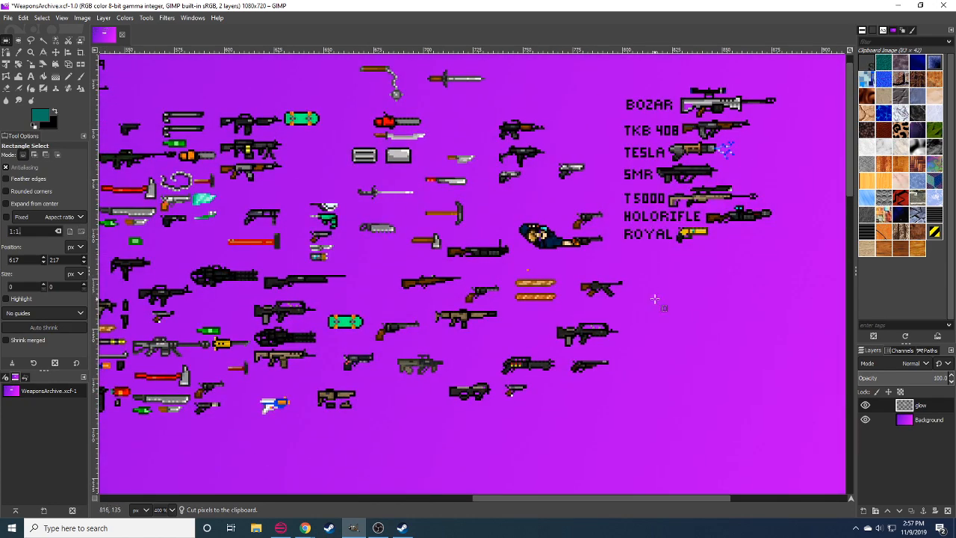
Try pasting the two sniper rifles in the empty area below the tan rifle parts.
{"action": "scroll", "coordinate": [655, 299], "scroll_direction": "up", "scroll_amount": 3}
{"action": "scroll", "coordinate": [655, 299], "scroll_direction": "down", "scroll_amount": 5}
{"action": "scroll", "coordinate": [654, 298], "scroll_direction": "left", "scroll_amount": 3}
{"action": "key", "text": "ctrl+v"}
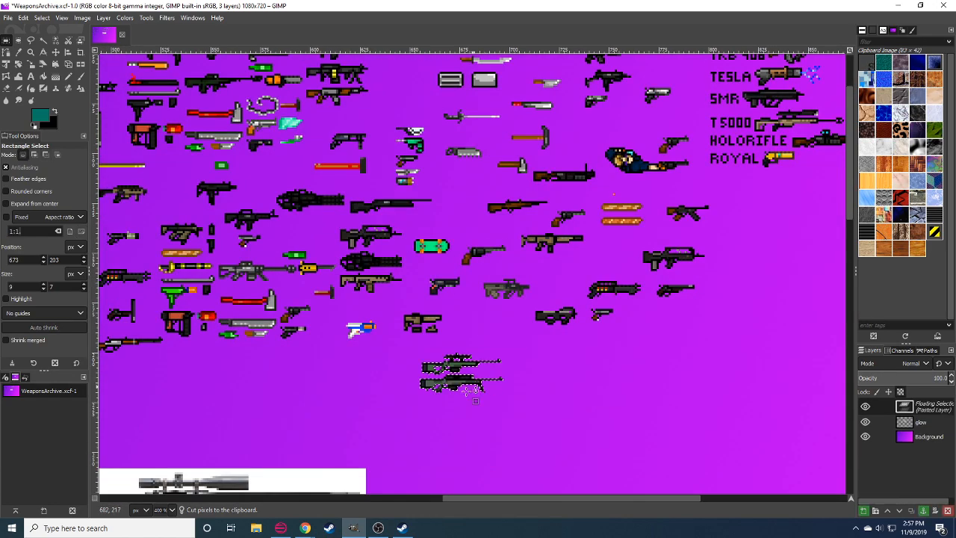
{"action": "scroll", "coordinate": [471, 388], "scroll_direction": "left", "scroll_amount": 5}
{"action": "left_click", "coordinate": [447, 410]}
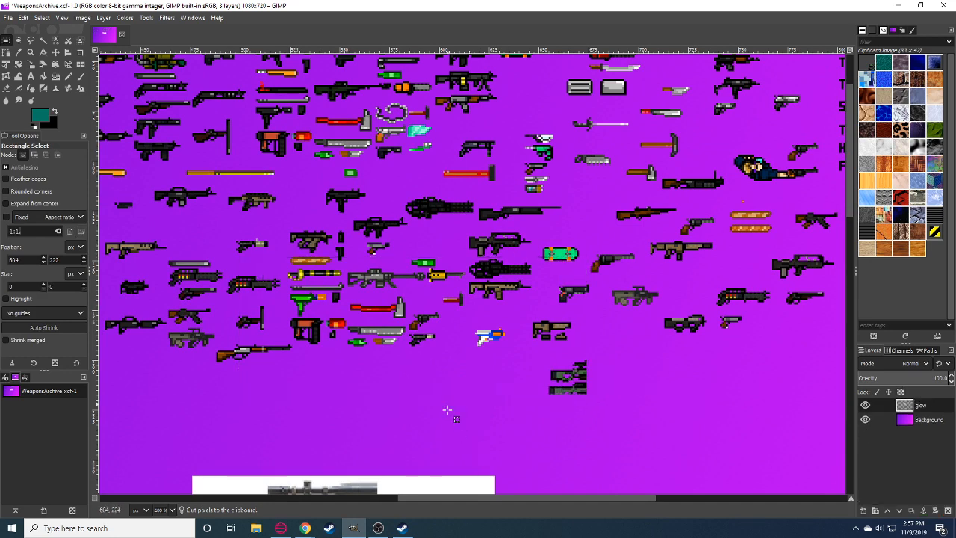
Paste the two stacked sniper rifles beneath the black assault rifle at the lower-left edge of the unlabelled sprites.
{"action": "key", "text": "ctrl+v"}
{"action": "scroll", "coordinate": [406, 387], "scroll_direction": "left", "scroll_amount": 3}
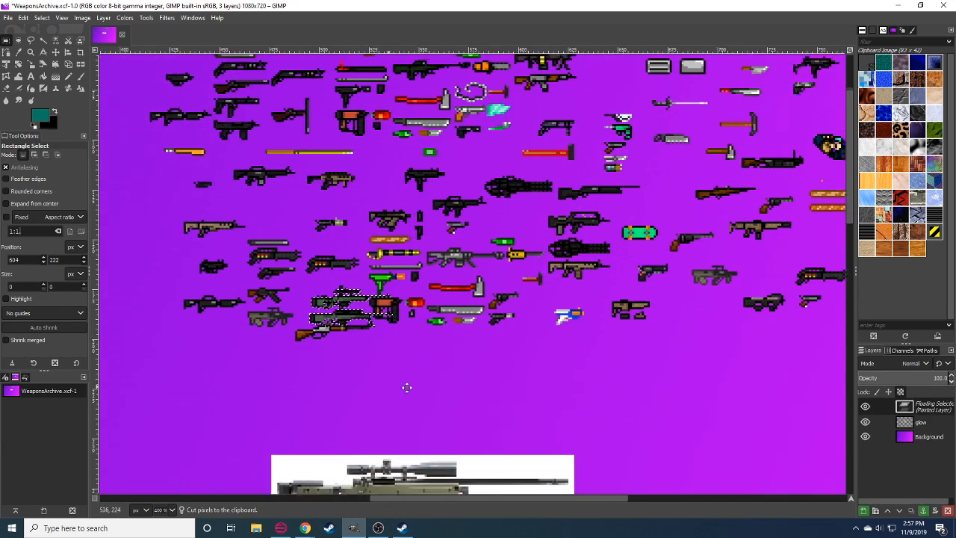
{"action": "scroll", "coordinate": [406, 387], "scroll_direction": "left", "scroll_amount": 3}
{"action": "left_click_drag", "start_coordinate": [433, 327], "coordinate": [313, 365]}
{"action": "left_click", "coordinate": [439, 276]}
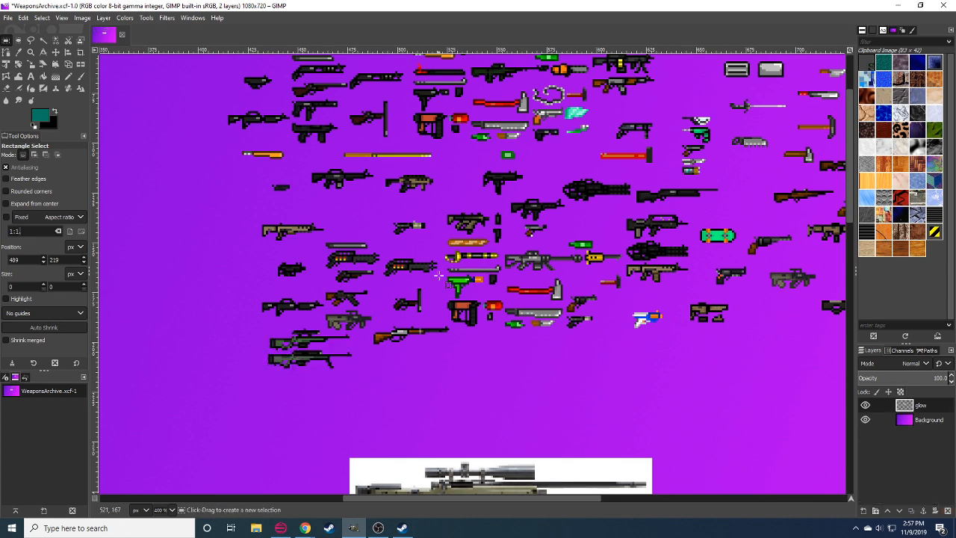
Copy the letter A from the alphabet row and place it before the combined sniper rifle.
{"action": "left_click_drag", "start_coordinate": [439, 276], "coordinate": [452, 360]}
{"action": "scroll", "coordinate": [352, 222], "scroll_direction": "up", "scroll_amount": 5}
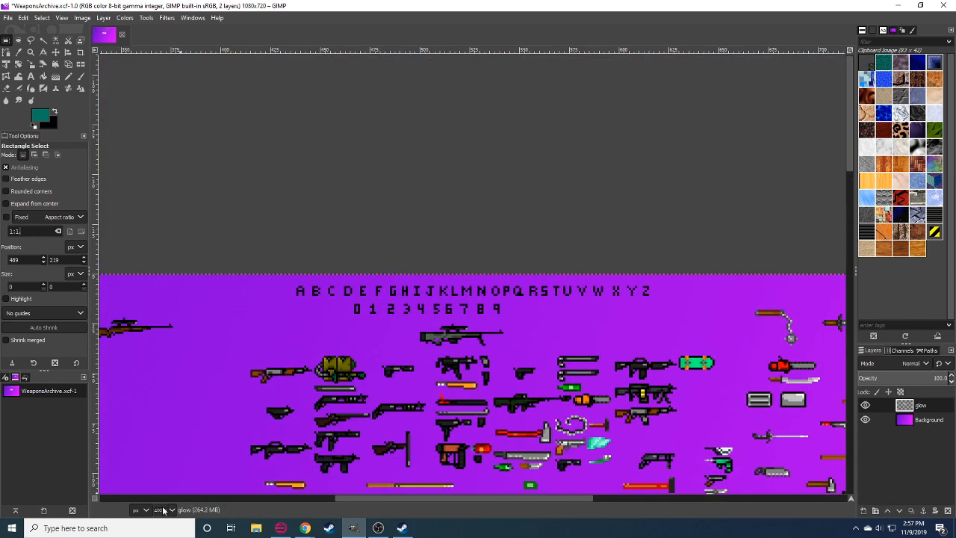
{"action": "key", "text": "plus"}
{"action": "mouse_move", "coordinate": [113, 285]}
{"action": "left_mouse_down"}
{"action": "mouse_move", "coordinate": [204, 393]}
{"action": "mouse_move", "coordinate": [250, 400]}
{"action": "left_mouse_up"}
{"action": "key", "text": "ctrl+c"}
{"action": "key", "text": "ctrl+v"}
{"action": "left_click", "coordinate": [303, 374]}
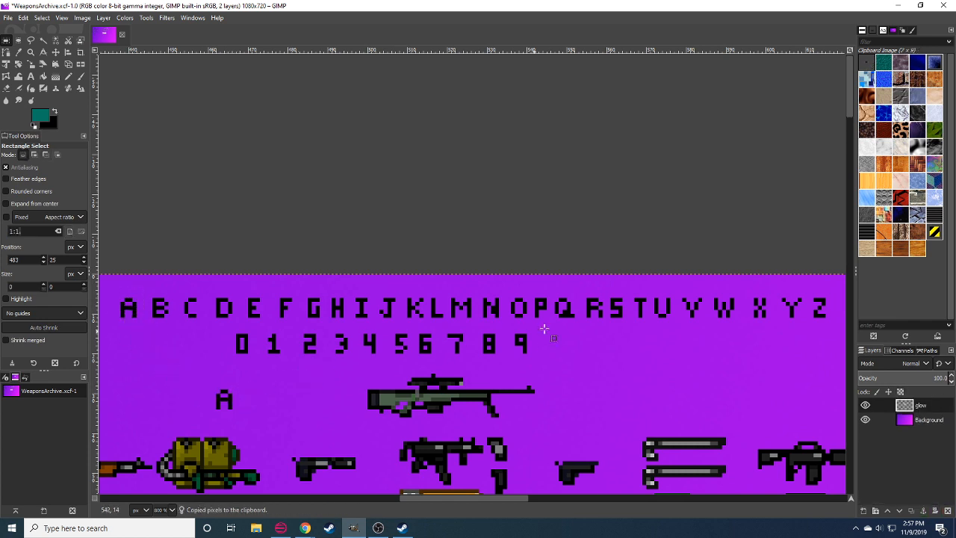
Add copies of the letters W and P after the A to spell AWP.
{"action": "mouse_move", "coordinate": [713, 298]}
{"action": "left_mouse_down"}
{"action": "mouse_move", "coordinate": [737, 319]}
{"action": "mouse_move", "coordinate": [260, 409]}
{"action": "left_mouse_up"}
{"action": "key", "text": "ctrl+c"}
{"action": "key", "text": "ctrl+v"}
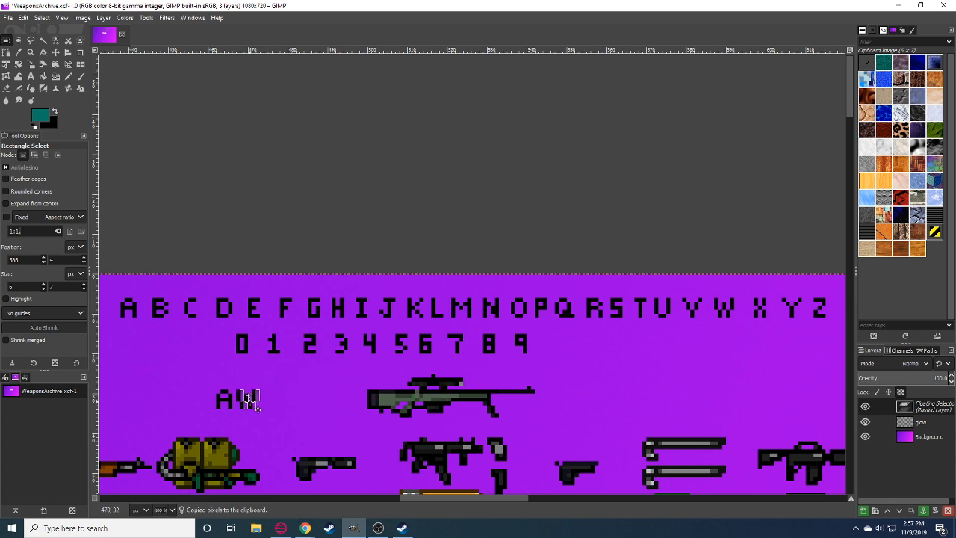
{"action": "left_click", "coordinate": [605, 347]}
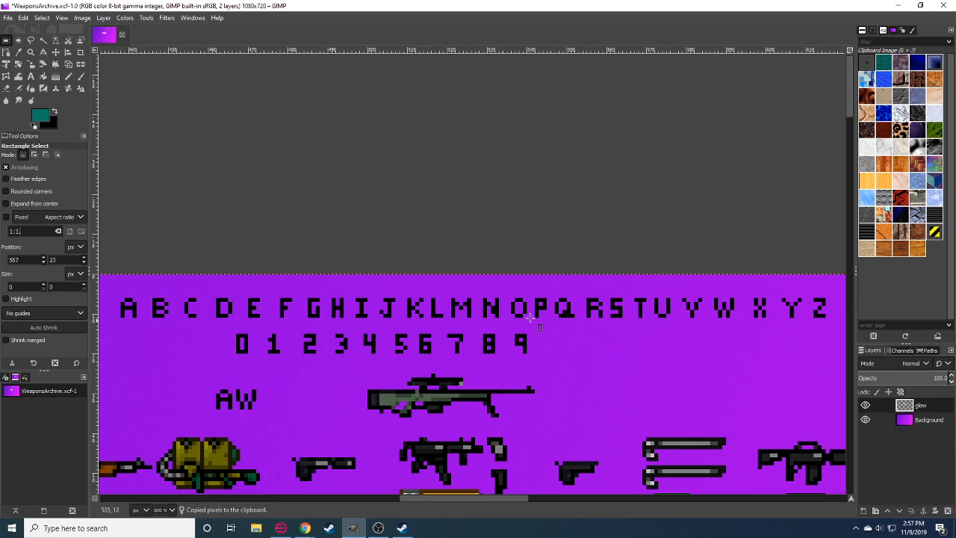
{"action": "mouse_move", "coordinate": [526, 292]}
{"action": "left_mouse_down"}
{"action": "mouse_move", "coordinate": [551, 324]}
{"action": "mouse_move", "coordinate": [265, 384]}
{"action": "mouse_move", "coordinate": [250, 405]}
{"action": "left_mouse_up"}
{"action": "key", "text": "ctrl+c"}
{"action": "key", "text": "ctrl+v"}
{"action": "left_click", "coordinate": [309, 388]}
Move the AWP label directly beside the stock of the combined sniper rifle.
{"action": "left_click_drag", "start_coordinate": [204, 377], "coordinate": [310, 420]}
{"action": "key", "text": "ctrl+x"}
{"action": "key", "text": "ctrl+v"}
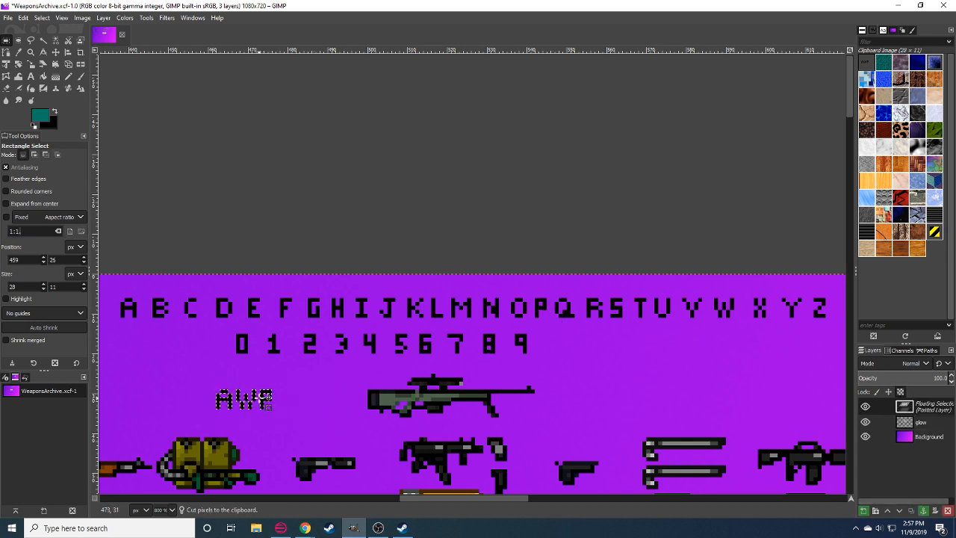
{"action": "left_click_drag", "start_coordinate": [283, 402], "coordinate": [359, 404]}
Move the AWP label and rifle together into the SNIPERS list, left-aligned directly beneath the 700 EXPRESS entry.
{"action": "mouse_move", "coordinate": [563, 373]}
{"action": "left_mouse_down"}
{"action": "mouse_move", "coordinate": [523, 395]}
{"action": "mouse_move", "coordinate": [298, 427]}
{"action": "left_mouse_up"}
{"action": "key", "text": "ctrl+x"}
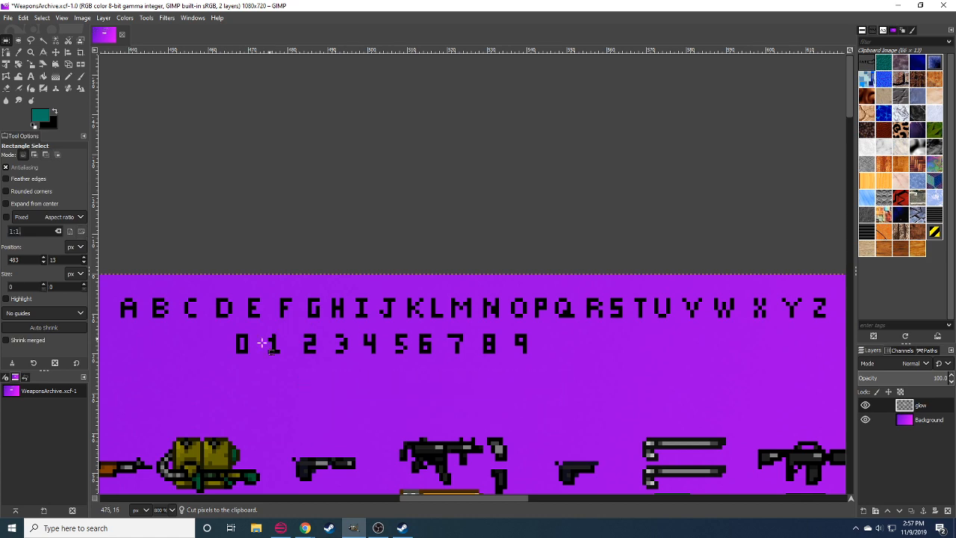
{"action": "left_click_drag", "start_coordinate": [262, 344], "coordinate": [393, 301]}
{"action": "scroll", "coordinate": [392, 300], "scroll_direction": "left", "scroll_amount": 10}
{"action": "scroll", "coordinate": [448, 313], "scroll_direction": "up", "scroll_amount": 1}
{"action": "scroll", "coordinate": [513, 331], "scroll_direction": "right", "scroll_amount": 3}
{"action": "mouse_move", "coordinate": [442, 338]}
{"action": "left_mouse_down"}
{"action": "mouse_move", "coordinate": [466, 356]}
{"action": "mouse_move", "coordinate": [466, 314]}
{"action": "mouse_move", "coordinate": [466, 323]}
{"action": "left_mouse_up"}
{"action": "key", "text": "ctrl+v"}
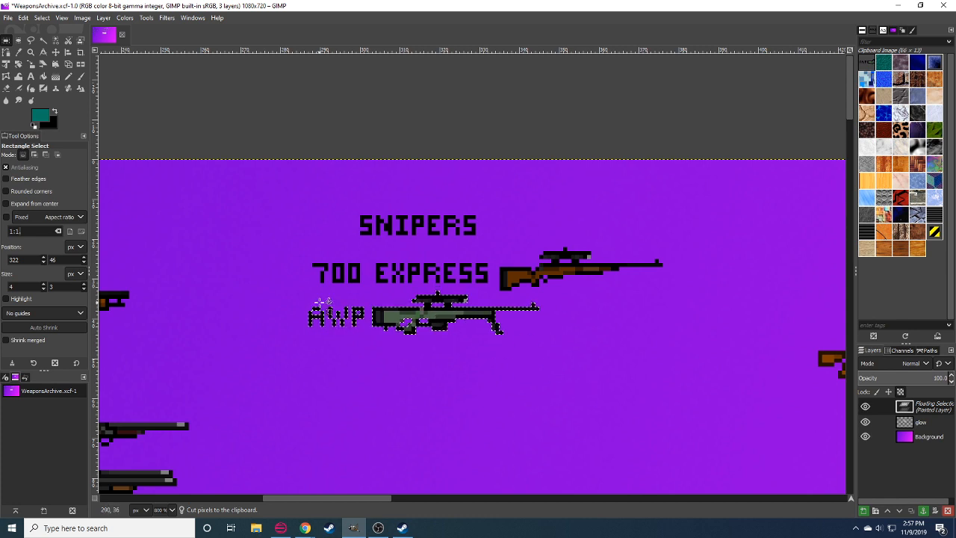
{"action": "left_click_drag", "start_coordinate": [338, 315], "coordinate": [342, 316]}
{"action": "left_click", "coordinate": [364, 367]}
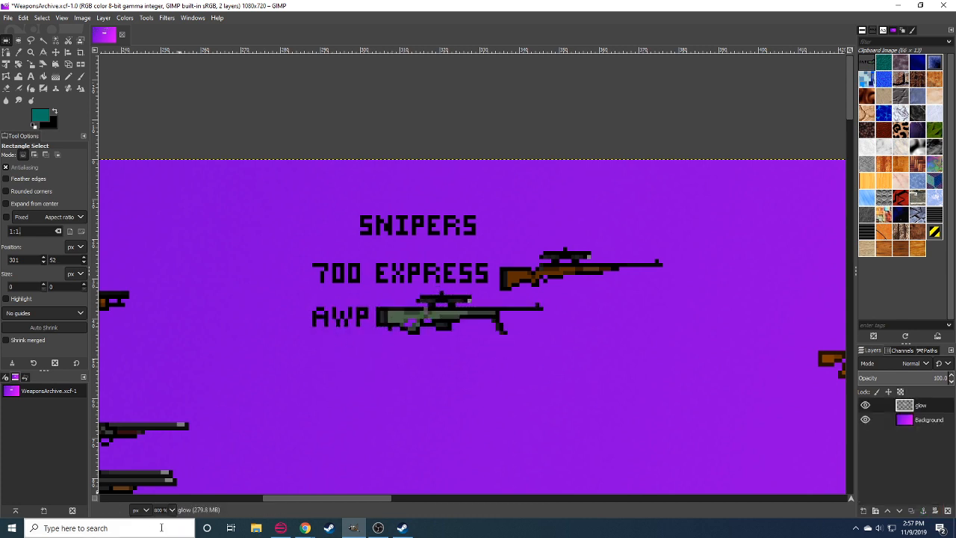
Move the SNIPERS heading and its two entries closer to the SHOTGUNS column, keeping the heading level with the others.
{"action": "key", "text": "2"}
{"action": "scroll", "coordinate": [418, 358], "scroll_direction": "down", "scroll_amount": 3}
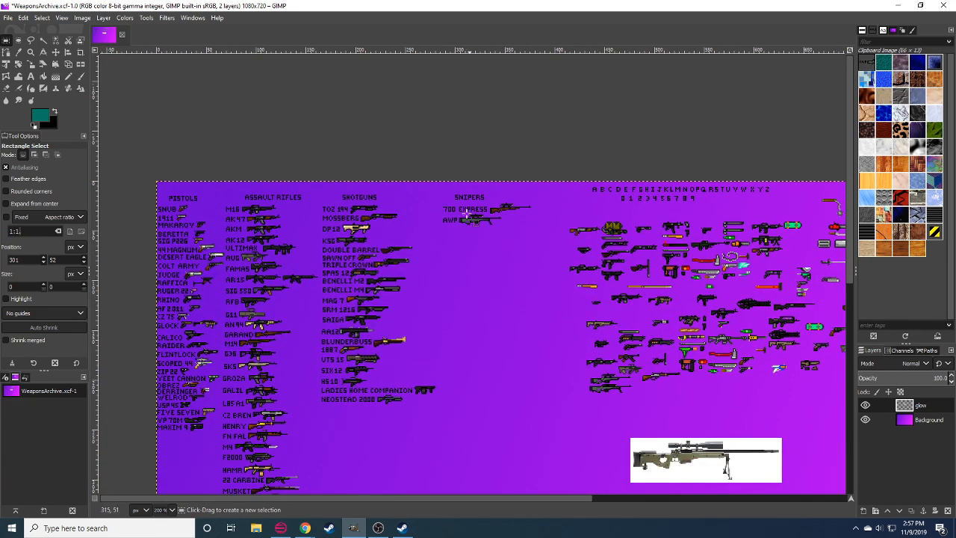
{"action": "left_click_drag", "start_coordinate": [440, 178], "coordinate": [493, 219]}
{"action": "key", "text": "ctrl+x"}
{"action": "key", "text": "ctrl+v"}
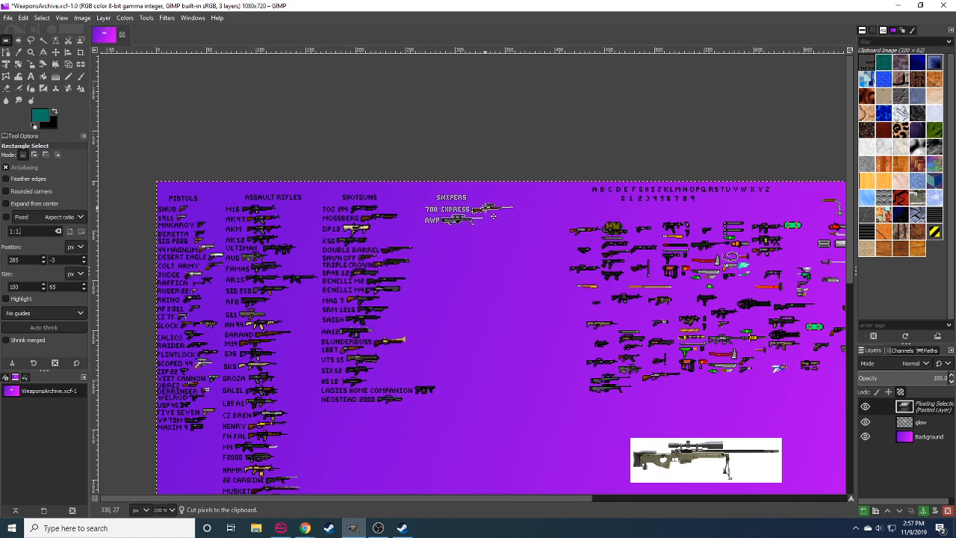
{"action": "left_click", "coordinate": [495, 256]}
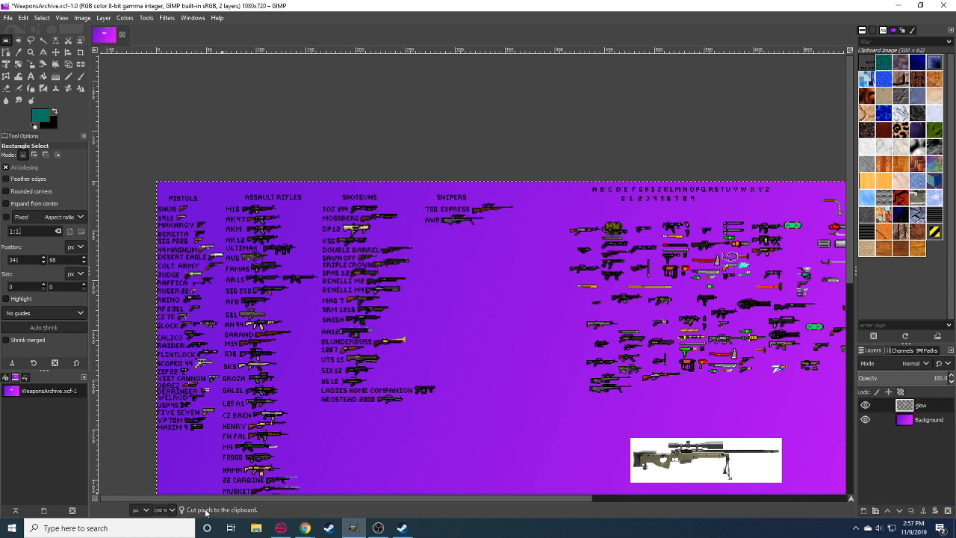
Delete the sniper rifle reference photo with the white background from the sheet.
{"action": "scroll", "coordinate": [171, 511], "scroll_direction": "down", "scroll_amount": 1}
{"action": "left_click_drag", "start_coordinate": [337, 254], "coordinate": [351, 303]}
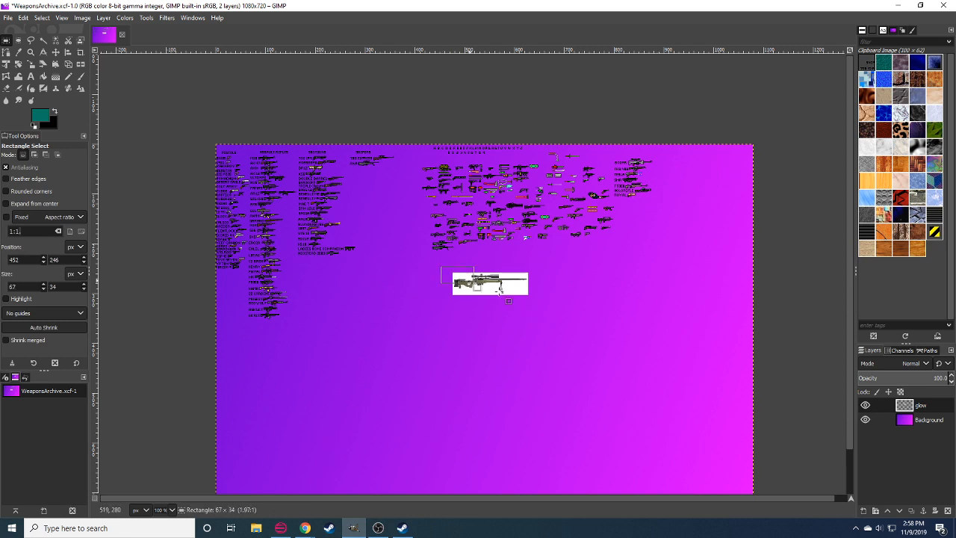
{"action": "left_click_drag", "start_coordinate": [440, 266], "coordinate": [557, 313]}
{"action": "key", "text": "Delete"}
{"action": "left_click", "coordinate": [718, 296]}
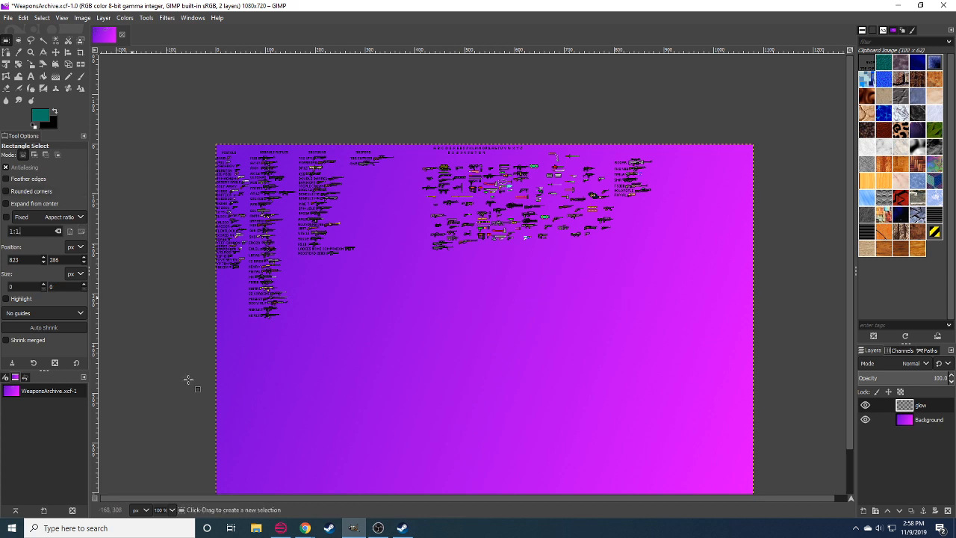
Save the cleaned-up weapon sheet and bring up the live chat window.
{"action": "left_click", "coordinate": [7, 17]}
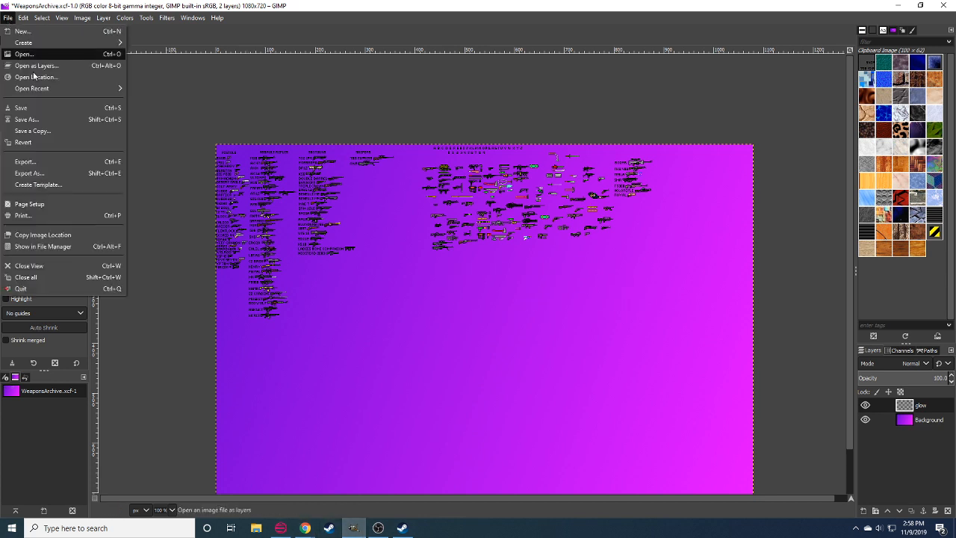
{"action": "left_click", "coordinate": [22, 107]}
{"action": "left_click", "coordinate": [359, 482]}
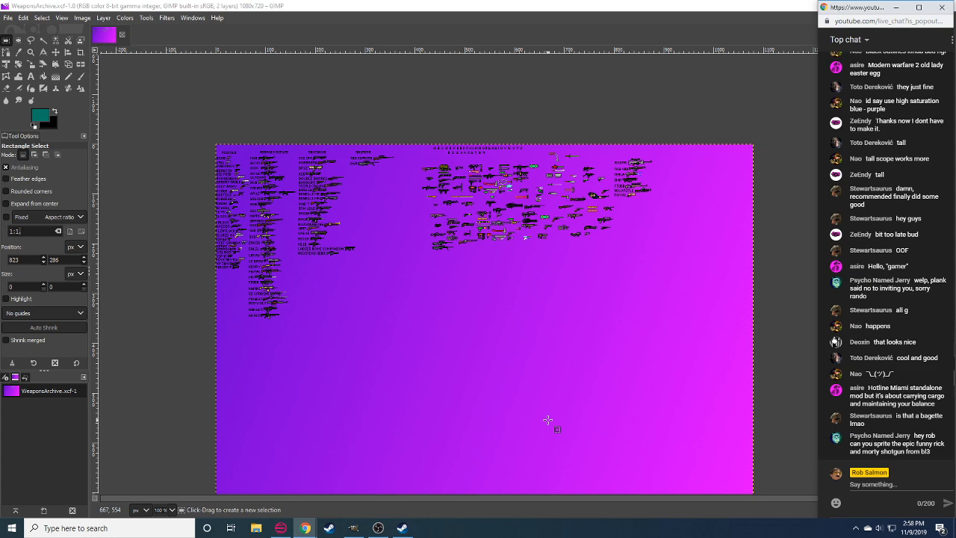
Look over the weapon sheet, comparing the SNIPERS entries with the neighbouring SHOTGUNS column and the unsorted sprites.
{"action": "left_click_drag", "start_coordinate": [404, 314], "coordinate": [419, 433]}
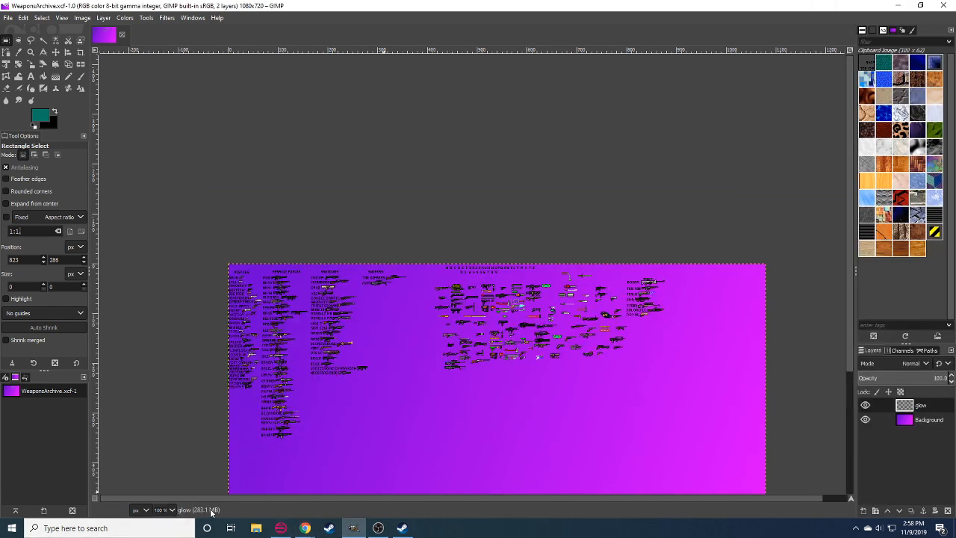
{"action": "scroll", "coordinate": [164, 511], "scroll_direction": "up", "scroll_amount": 1}
{"action": "scroll", "coordinate": [633, 342], "scroll_direction": "up", "scroll_amount": 2, "text": "ctrl"}
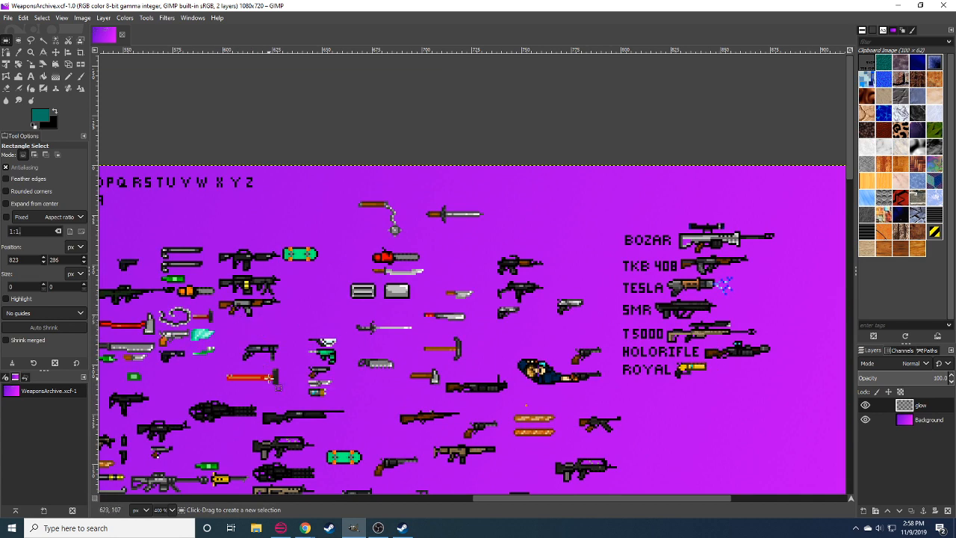
{"action": "left_click_drag", "start_coordinate": [295, 377], "coordinate": [310, 378]}
{"action": "scroll", "coordinate": [308, 378], "scroll_direction": "left", "scroll_amount": 10}
{"action": "scroll", "coordinate": [309, 377], "scroll_direction": "down", "scroll_amount": 2}
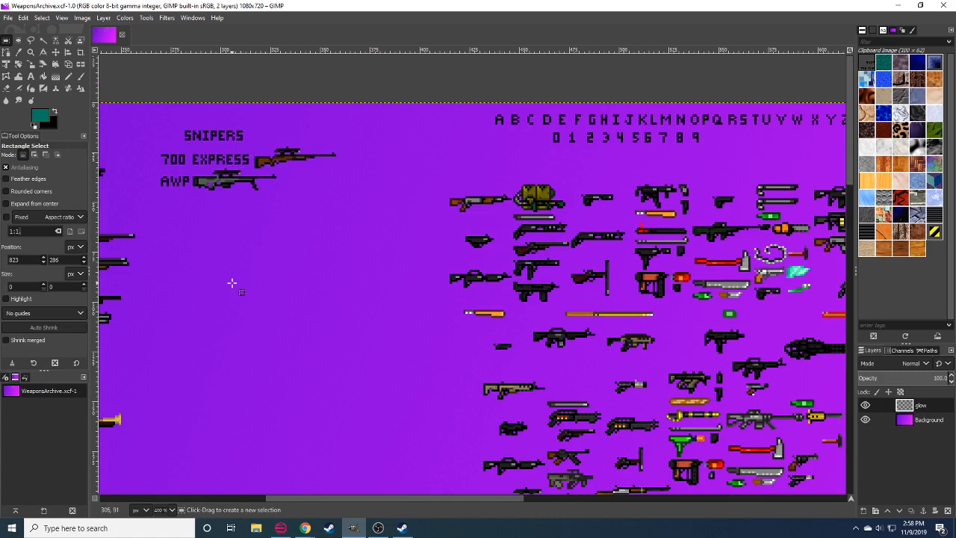
{"action": "left_click_drag", "start_coordinate": [245, 333], "coordinate": [431, 320]}
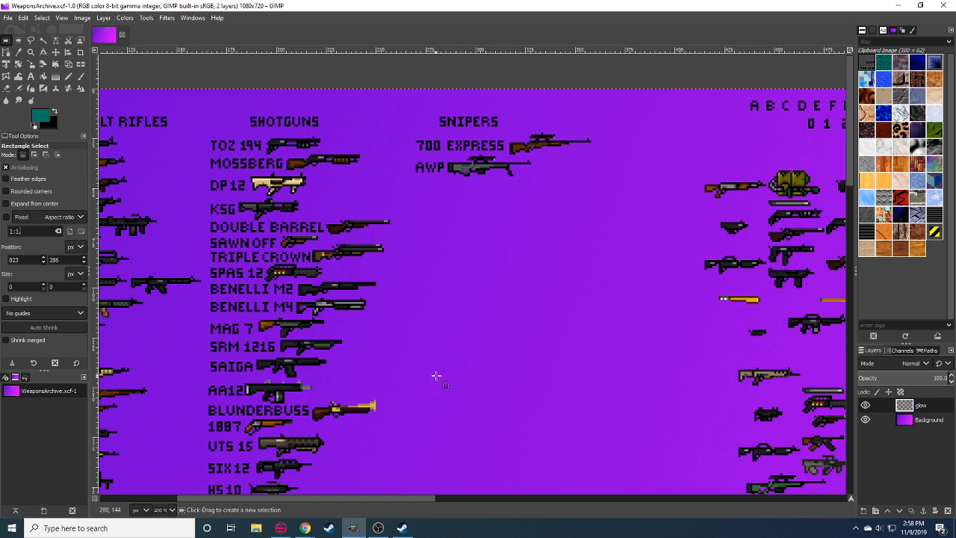
{"action": "scroll", "coordinate": [464, 298], "scroll_direction": "up", "scroll_amount": 2}
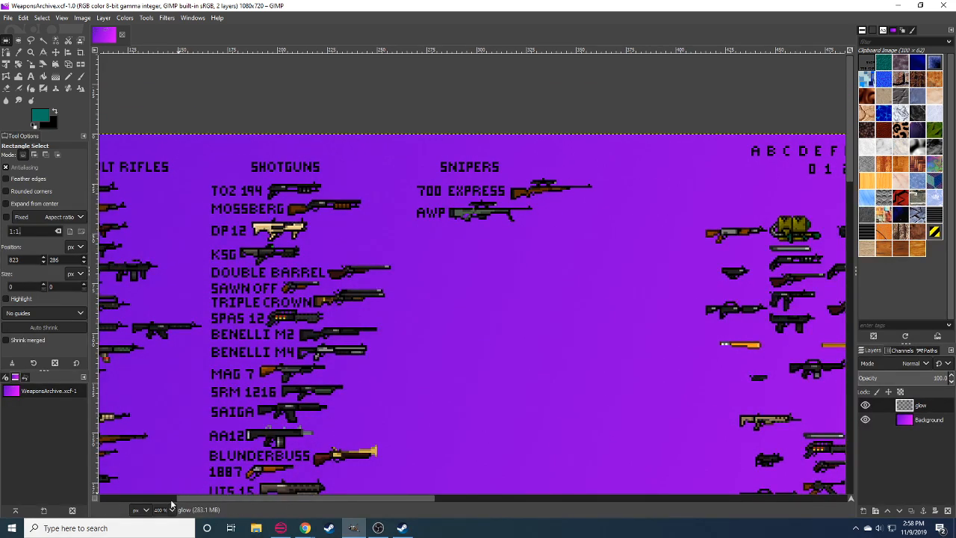
Lengthen the AWP's scope by pasting a 5 × 3 pixel copy of its front end about 2 pixels farther forward.
{"action": "scroll", "coordinate": [163, 511], "scroll_direction": "up", "scroll_amount": 1}
{"action": "left_click_drag", "start_coordinate": [504, 165], "coordinate": [449, 240]}
{"action": "left_click_drag", "start_coordinate": [444, 204], "coordinate": [466, 216]}
{"action": "key", "text": "ctrl+c"}
{"action": "key", "text": "ctrl+v"}
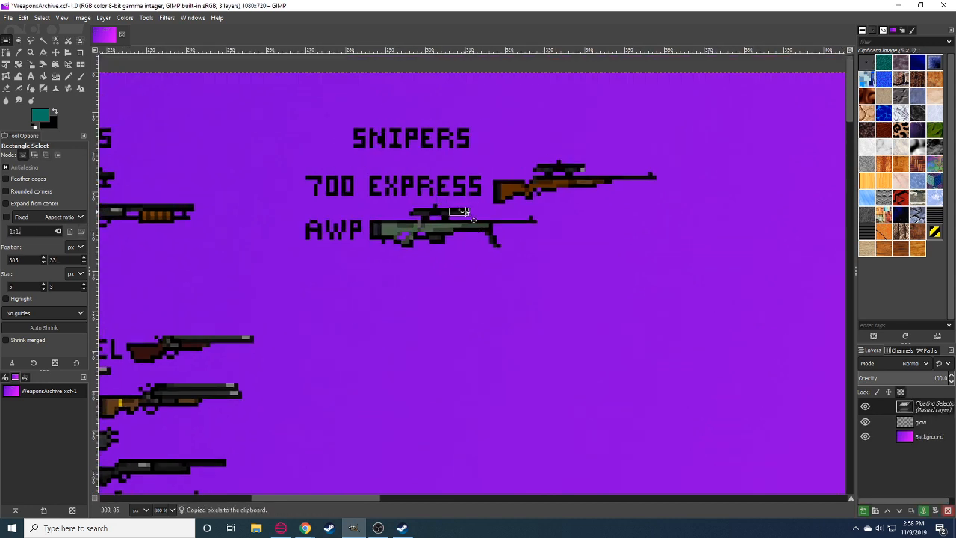
{"action": "left_click_drag", "start_coordinate": [481, 217], "coordinate": [466, 223]}
{"action": "left_click", "coordinate": [470, 257]}
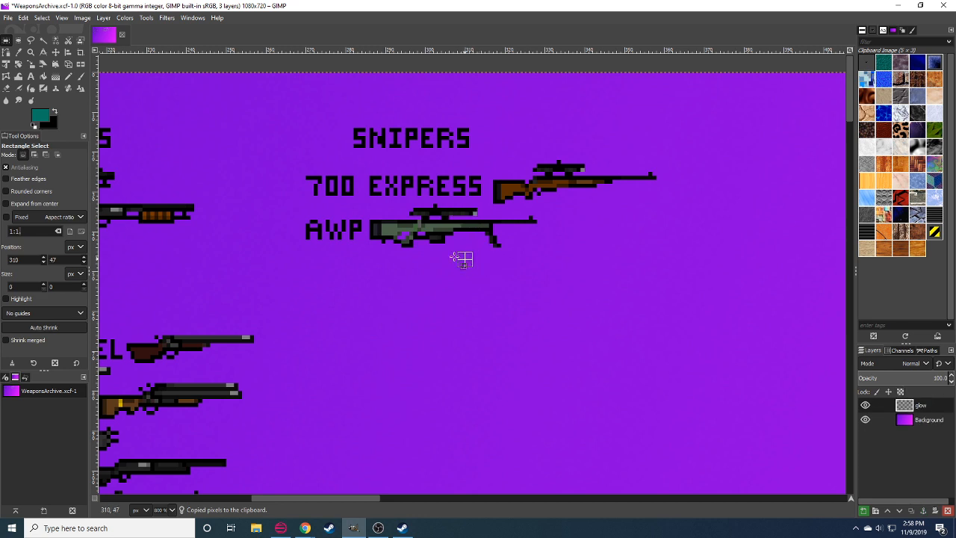
Cut the 12 × 5 pixel rear section of the AWP's scope and paste it about 2 pixels farther forward.
{"action": "left_click_drag", "start_coordinate": [405, 200], "coordinate": [457, 222]}
{"action": "key", "text": "ctrl+x"}
{"action": "key", "text": "ctrl+v"}
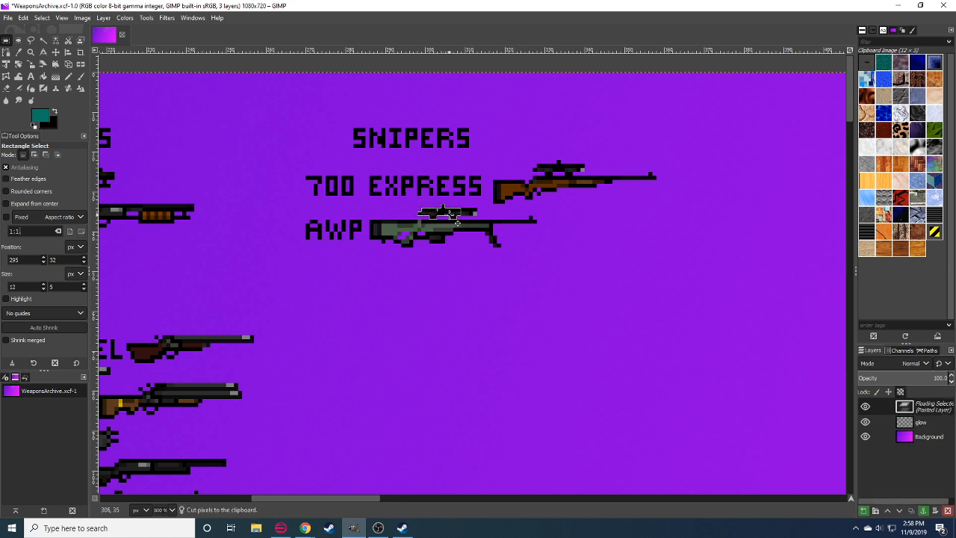
{"action": "left_click", "coordinate": [472, 262]}
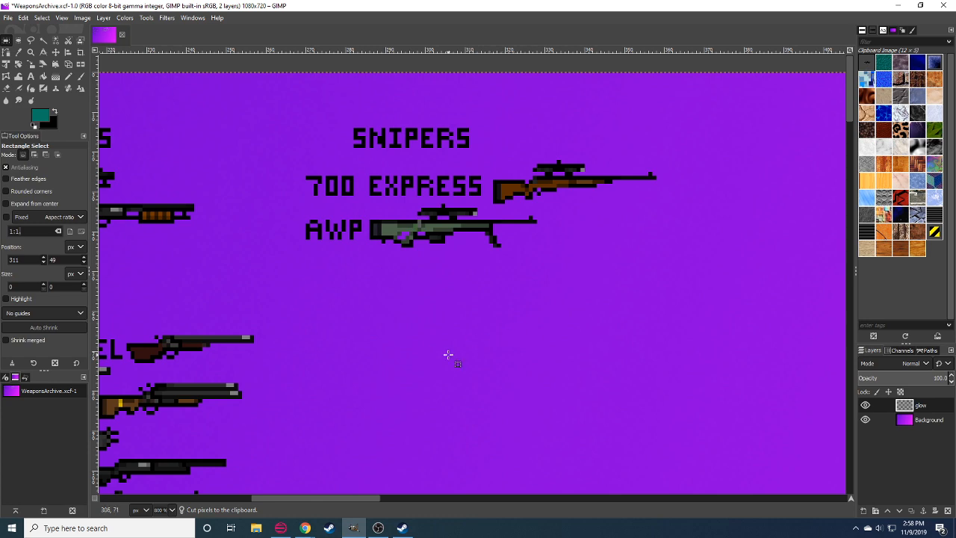
Save the weapon sheet with the adjusted AWP scope and close the image editor.
{"action": "scroll", "coordinate": [170, 513], "scroll_direction": "down", "scroll_amount": 2}
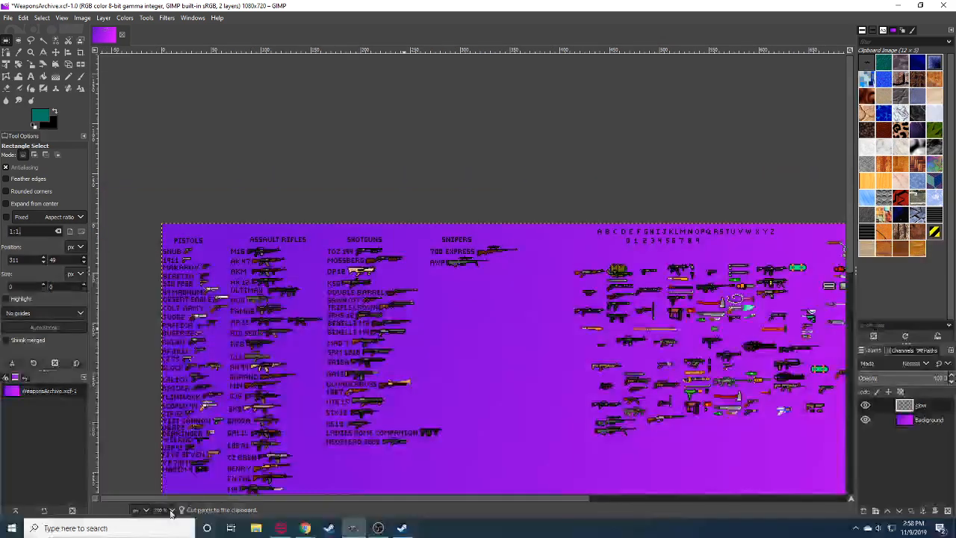
{"action": "scroll", "coordinate": [493, 340], "scroll_direction": "down", "scroll_amount": 3}
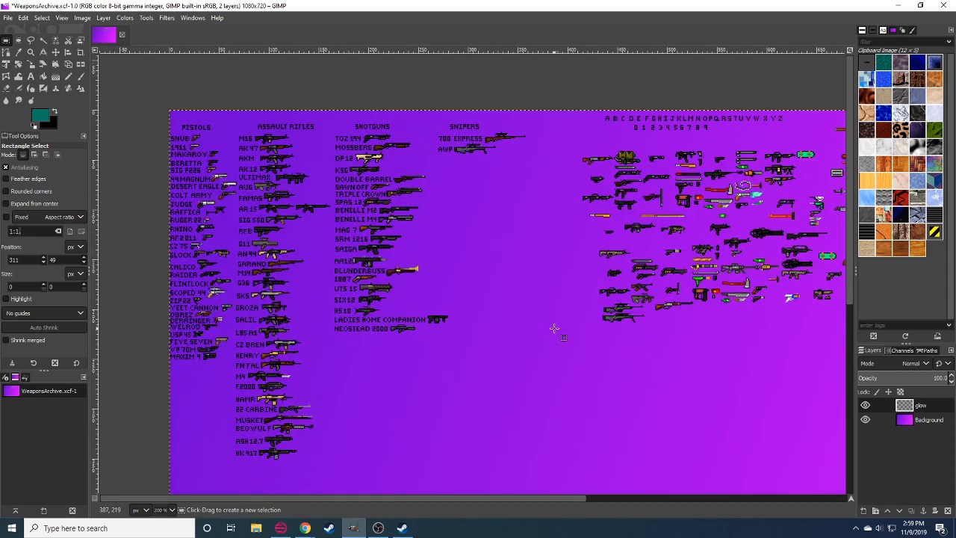
{"action": "left_click", "coordinate": [8, 18]}
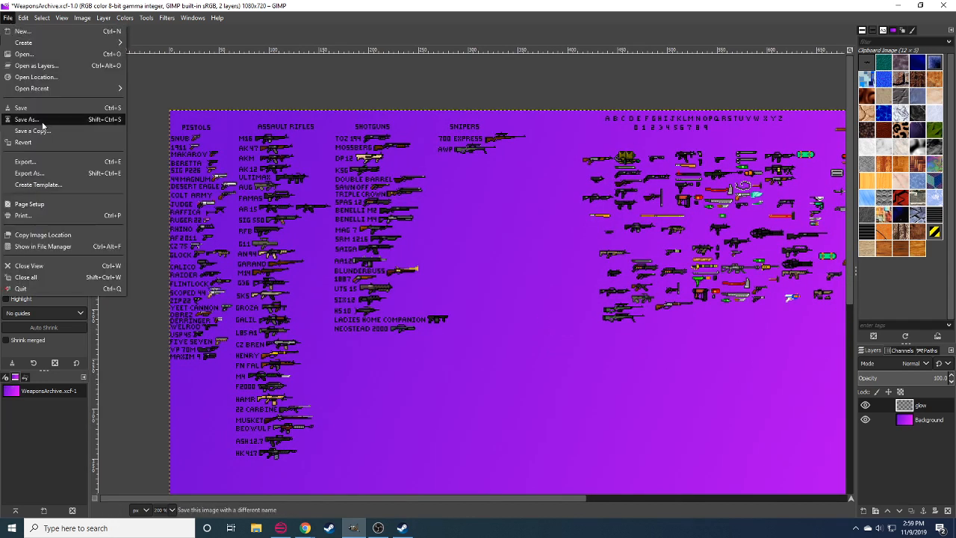
{"action": "left_click", "coordinate": [34, 107]}
{"action": "left_click", "coordinate": [948, 5]}
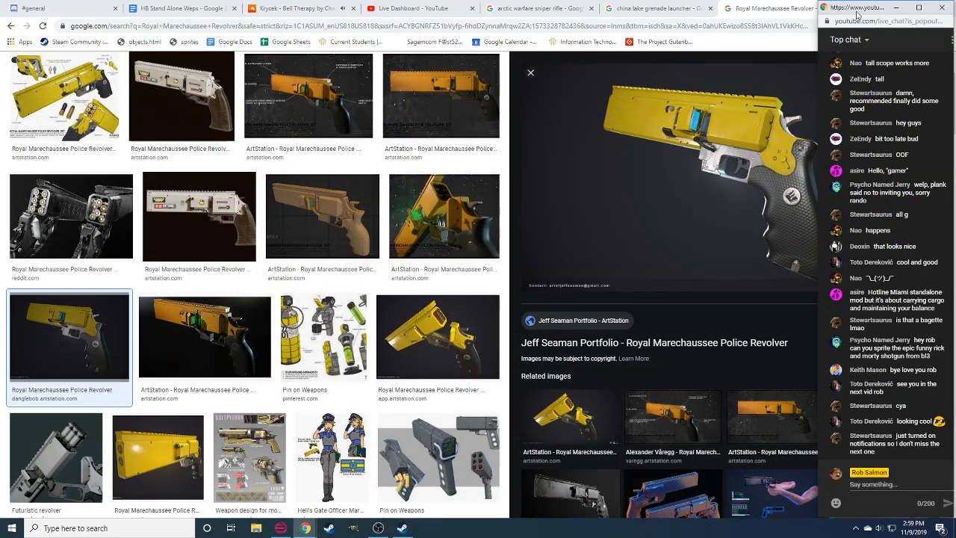
Move the live chat window over the revolver picture and switch to OBS.
{"action": "left_click_drag", "start_coordinate": [859, 11], "coordinate": [614, 109]}
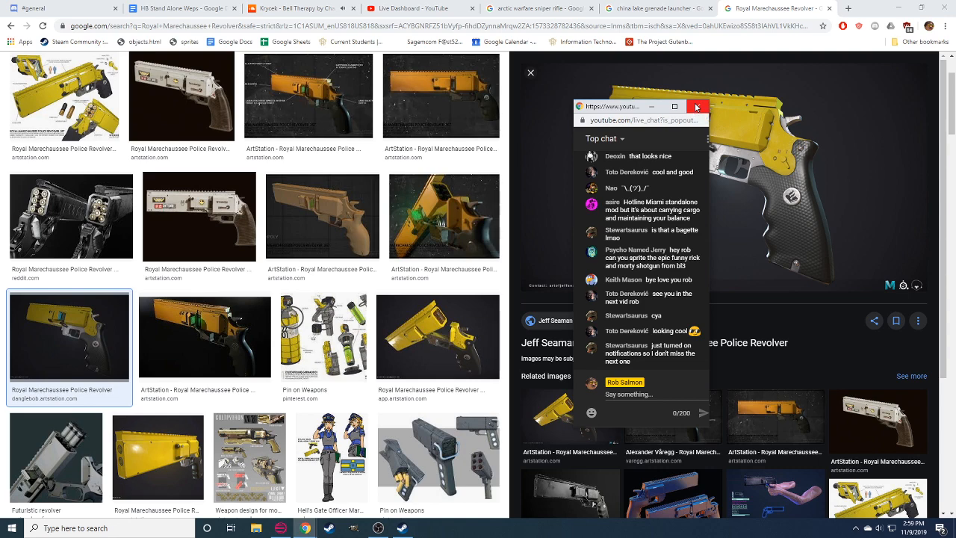
{"action": "left_click", "coordinate": [380, 529]}
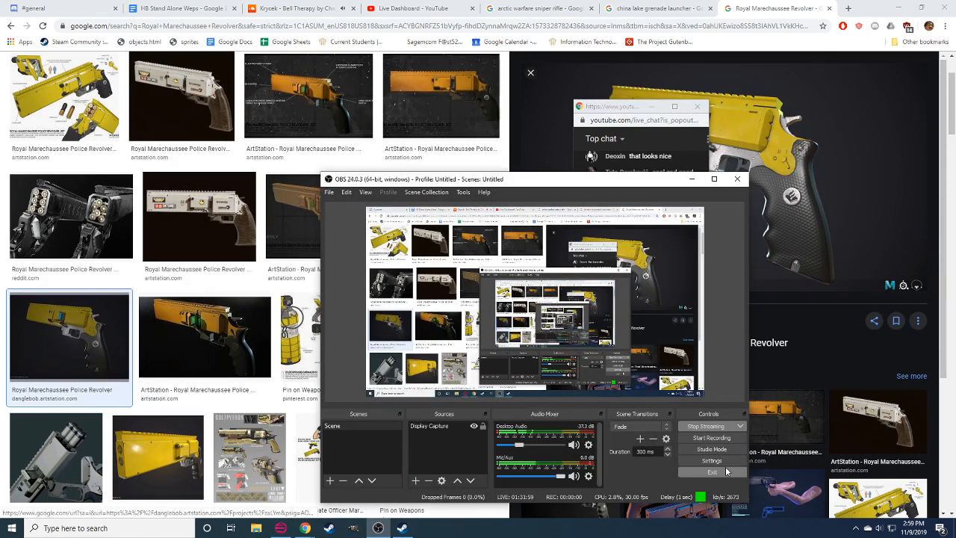